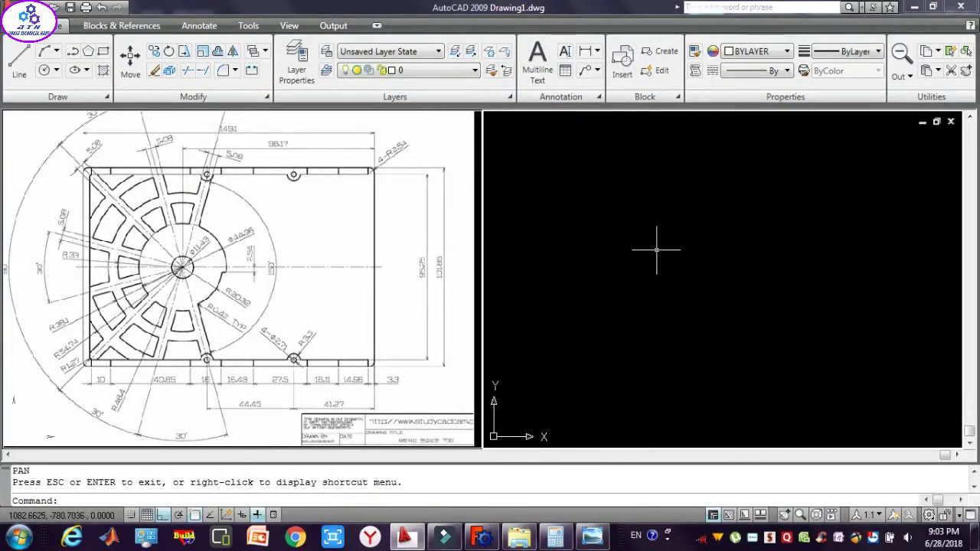
Draw a horizontal construction line across the drawing area with XL
key("Escape")
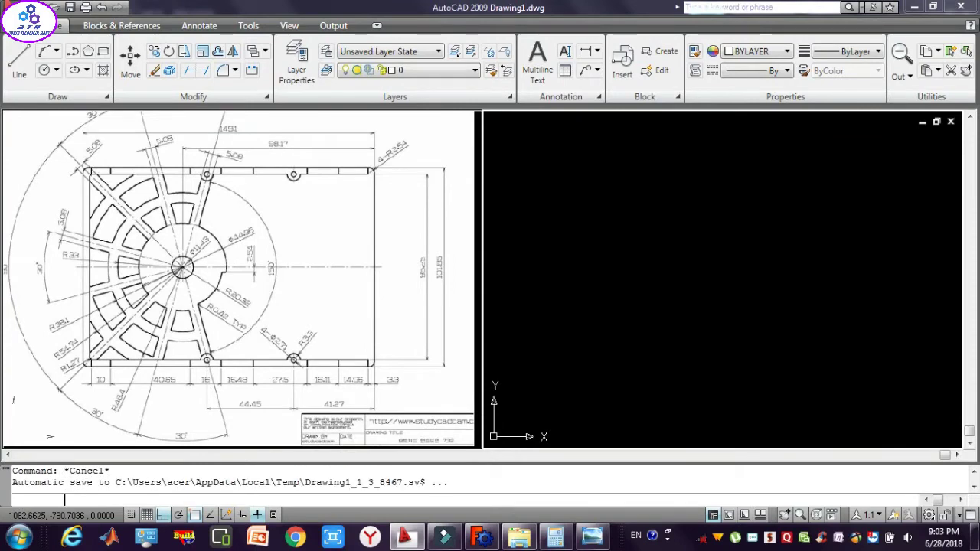
key("Escape")
type("x")
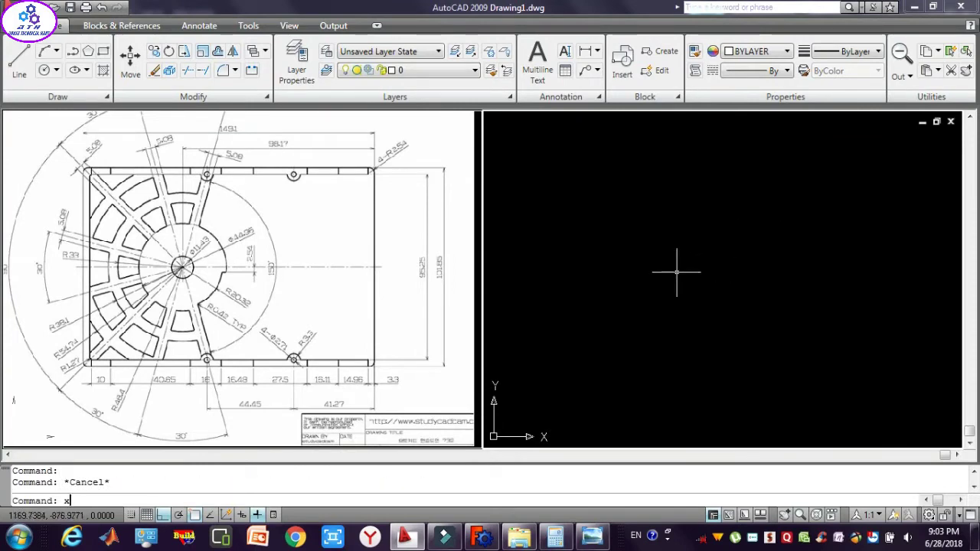
type("l")
key("Return")
left_click(514, 262)
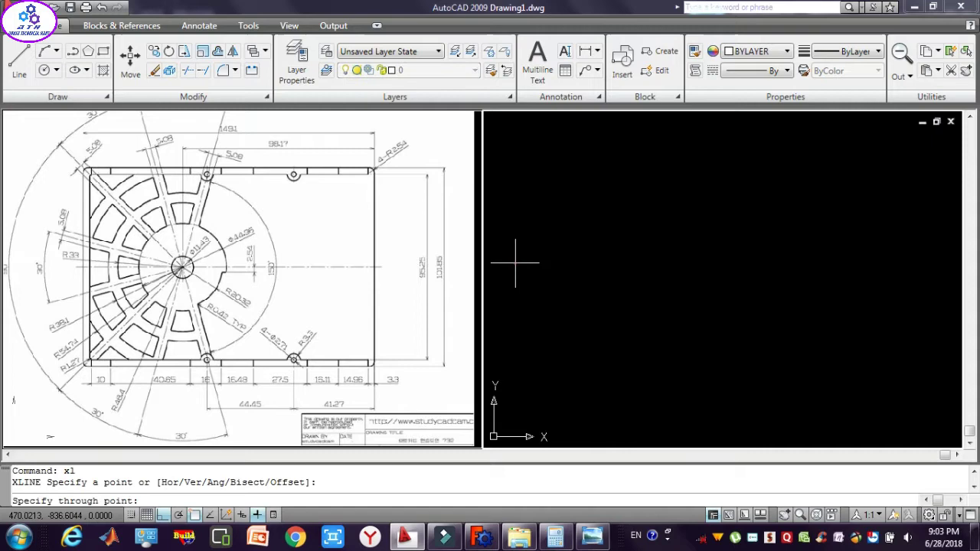
left_click(700, 237)
key("Return")
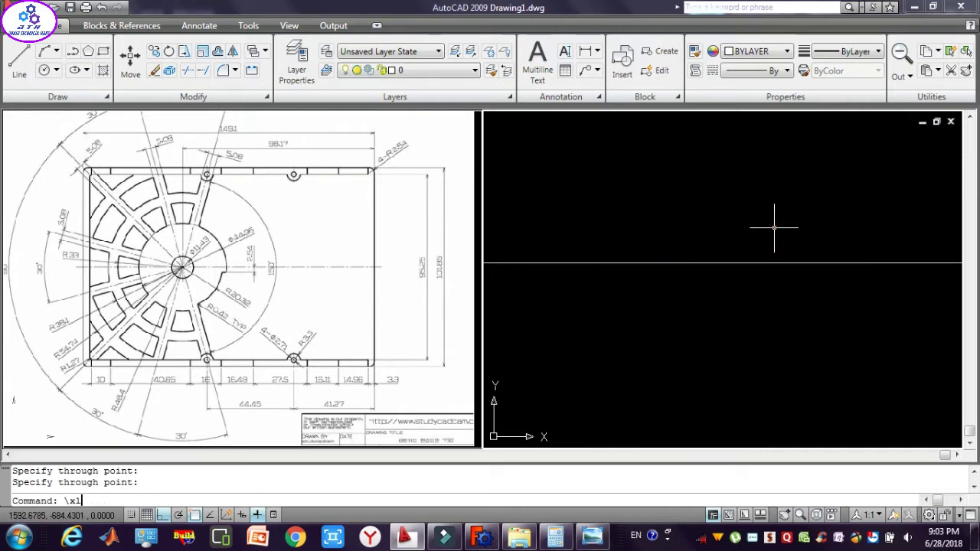
Add a vertical construction line crossing the horizontal one
key("Return")
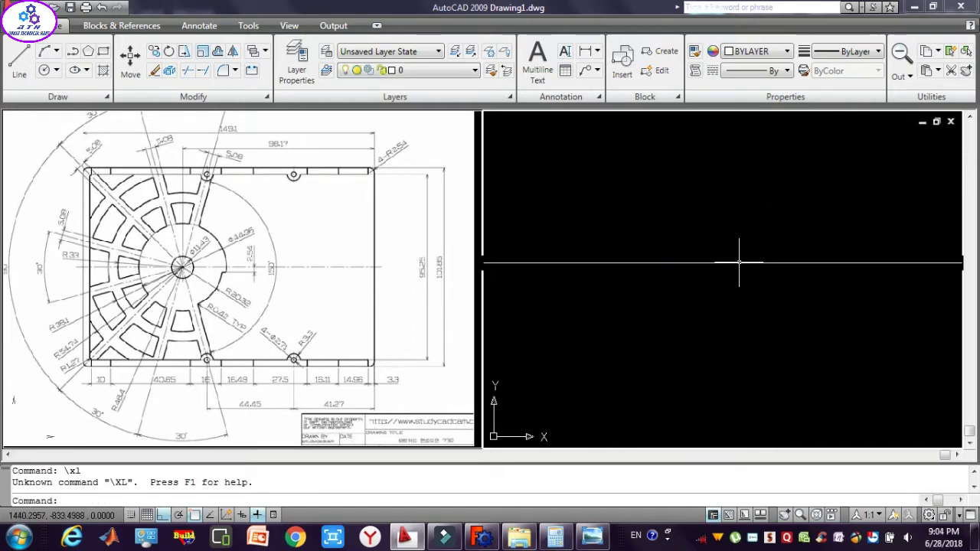
type("xl")
key("Return")
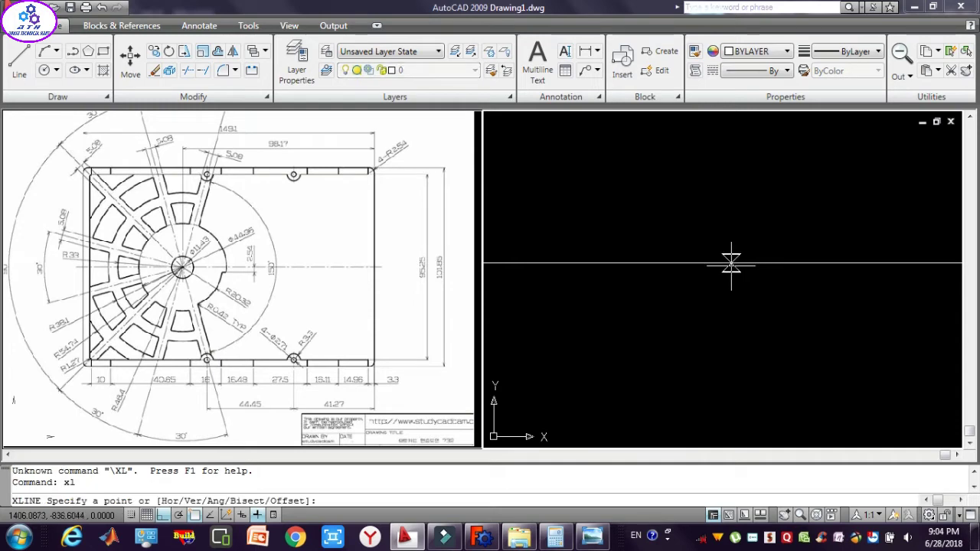
left_click(731, 262)
left_click(733, 129)
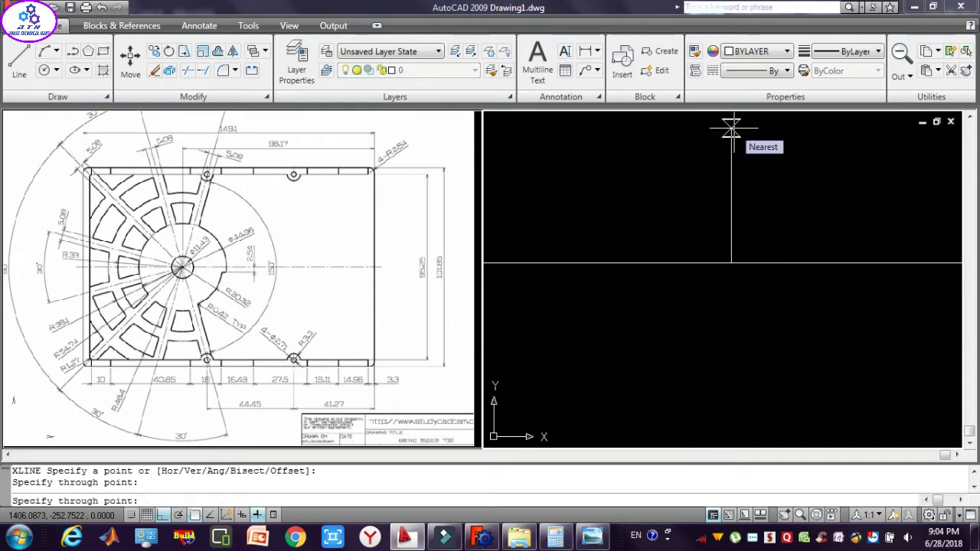
key("Return")
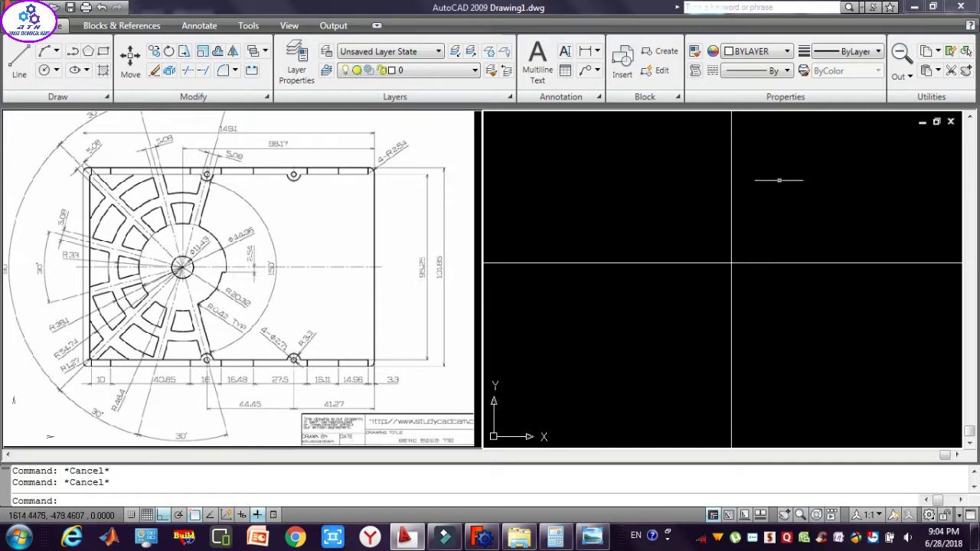
left_click(772, 180)
Start offsetting the vertical construction line and pick the first distance point
left_click(656, 189)
type("o")
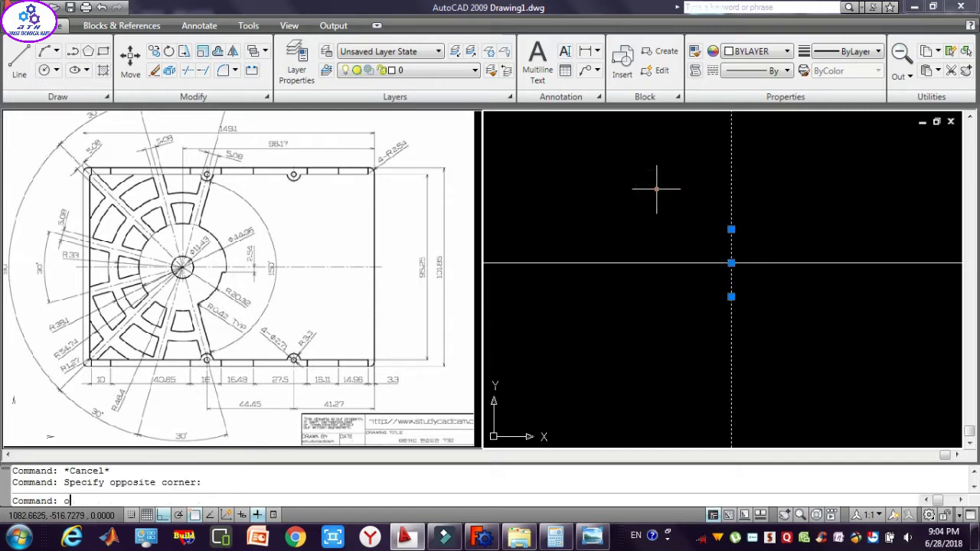
key("Return")
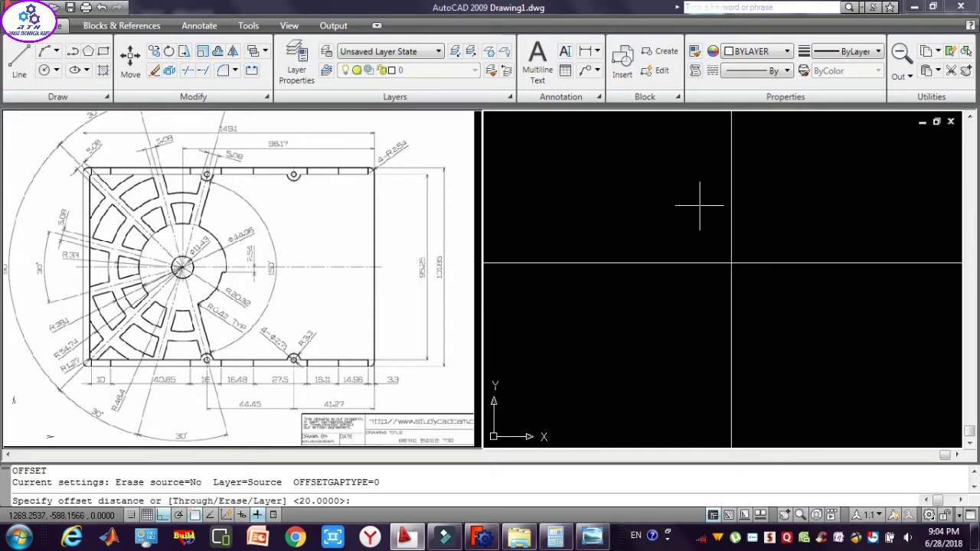
left_click(731, 201)
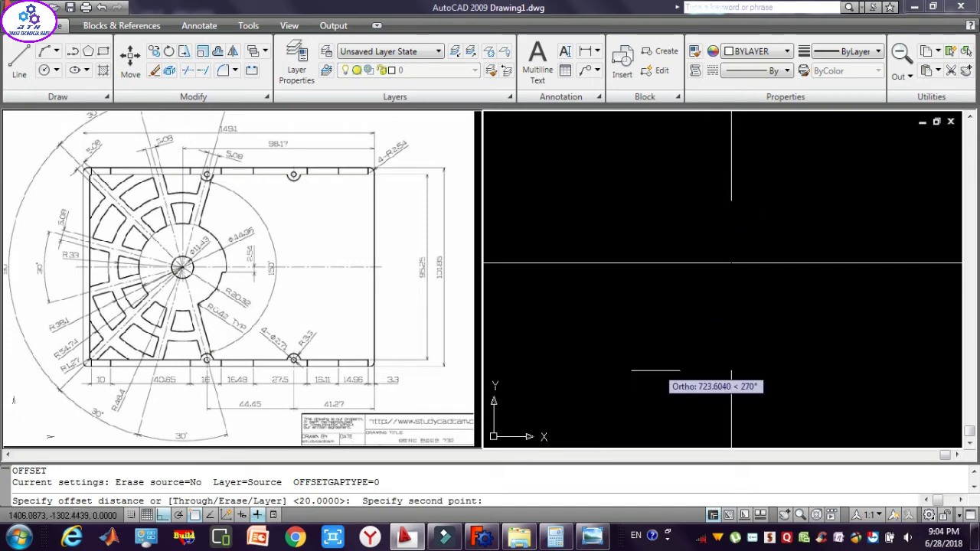
In Calculator, double 98.17 twice to get 392.68, then minimize it
left_click(565, 541)
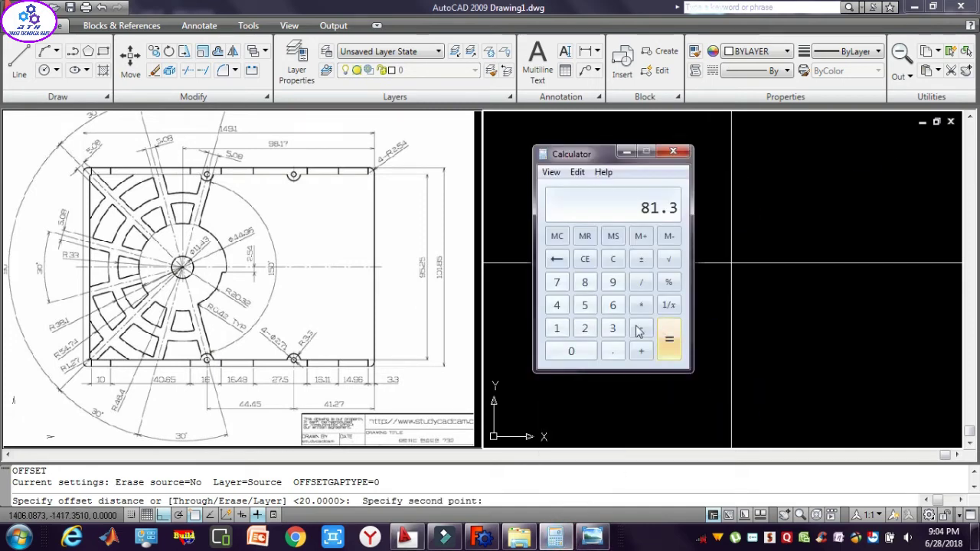
left_click(612, 283)
left_click(585, 283)
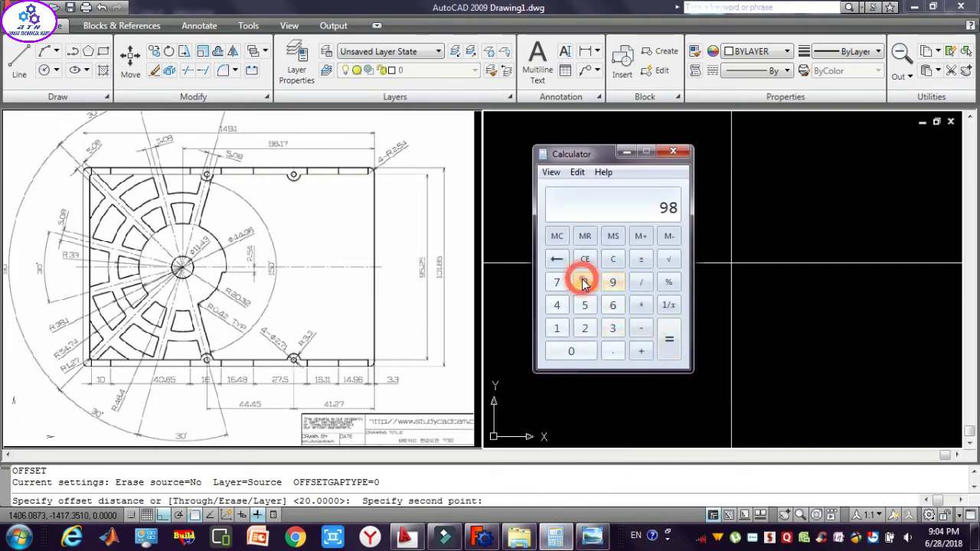
left_click(614, 352)
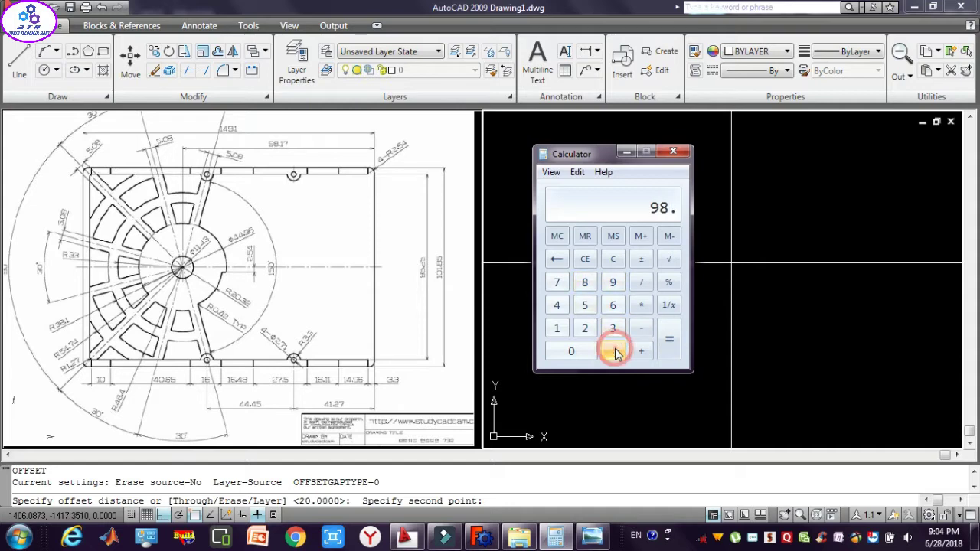
left_click(556, 328)
left_click(557, 283)
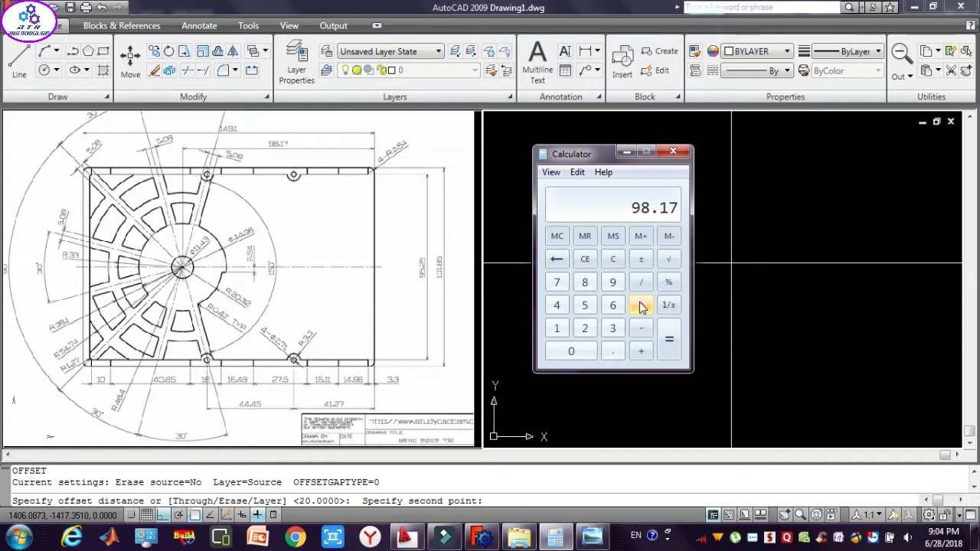
left_click(587, 331)
double_click(678, 338)
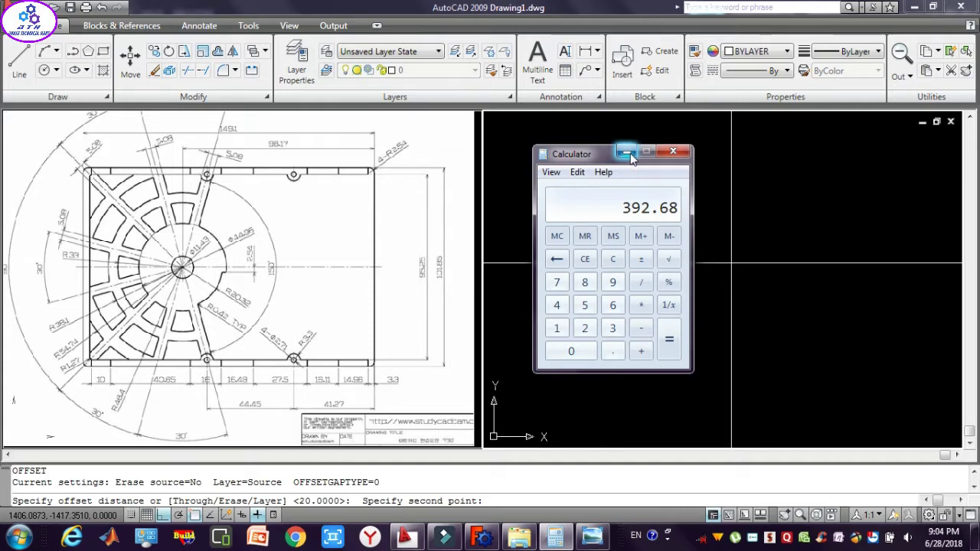
left_click(626, 152)
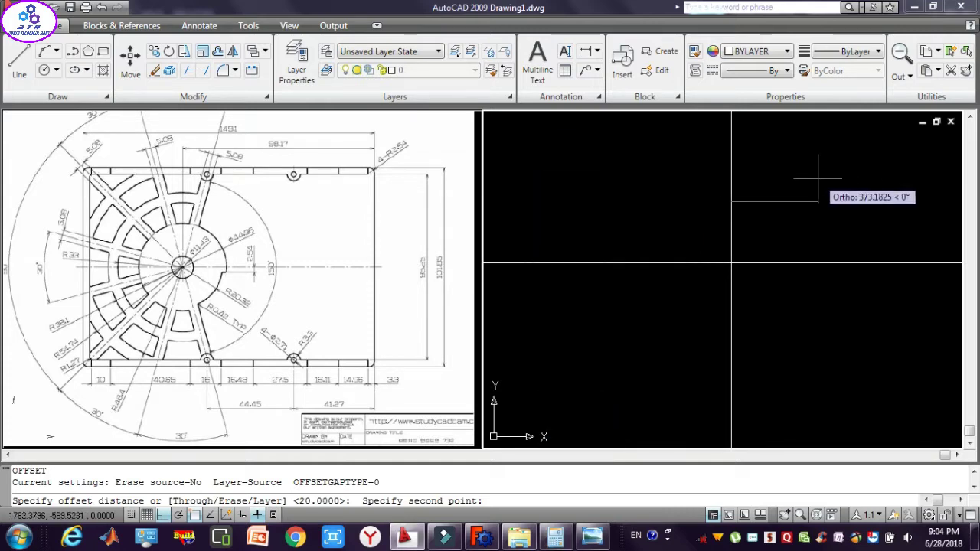
left_click(558, 535)
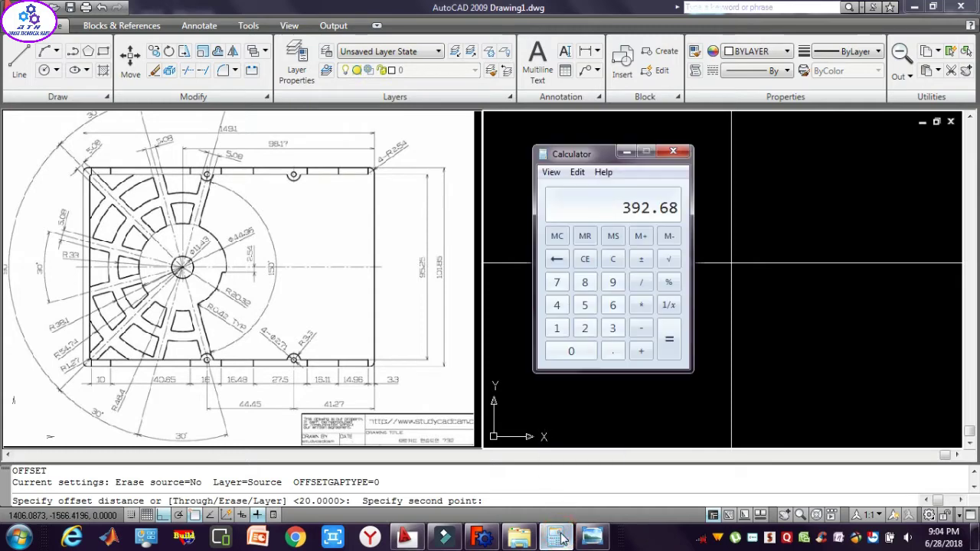
left_click(558, 534)
type("392.67")
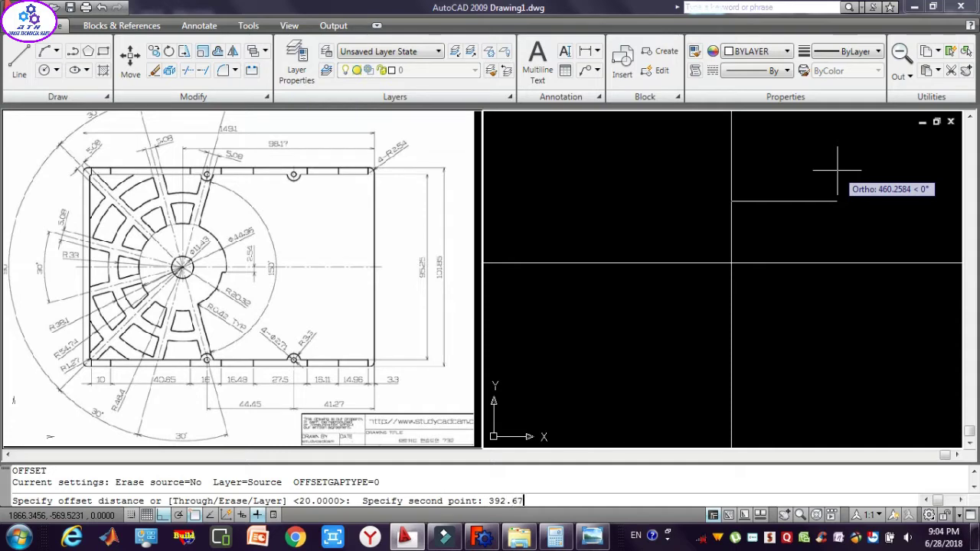
Offset the vertical line 392.67 to the right, then begin offsetting the new line
key("Return")
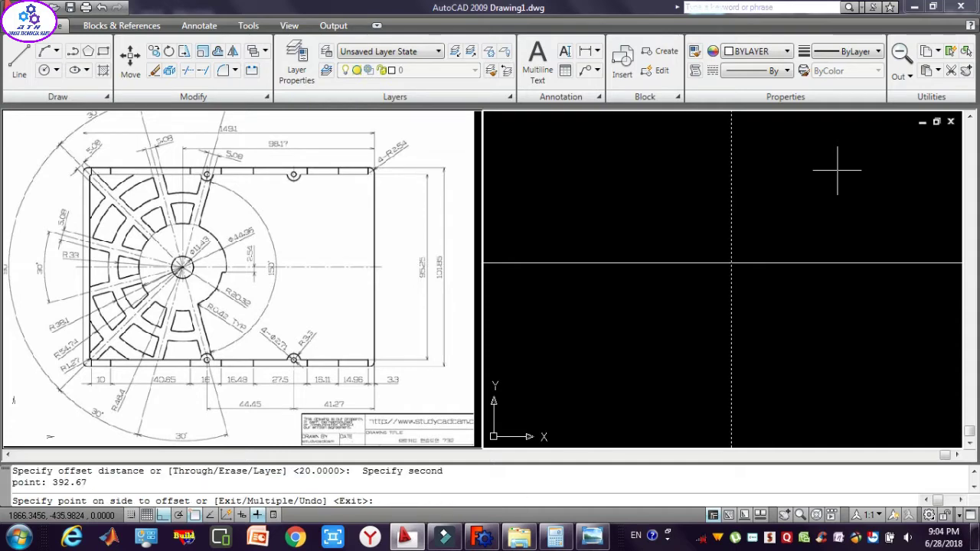
left_click(838, 170)
key("Escape")
key("Escape")
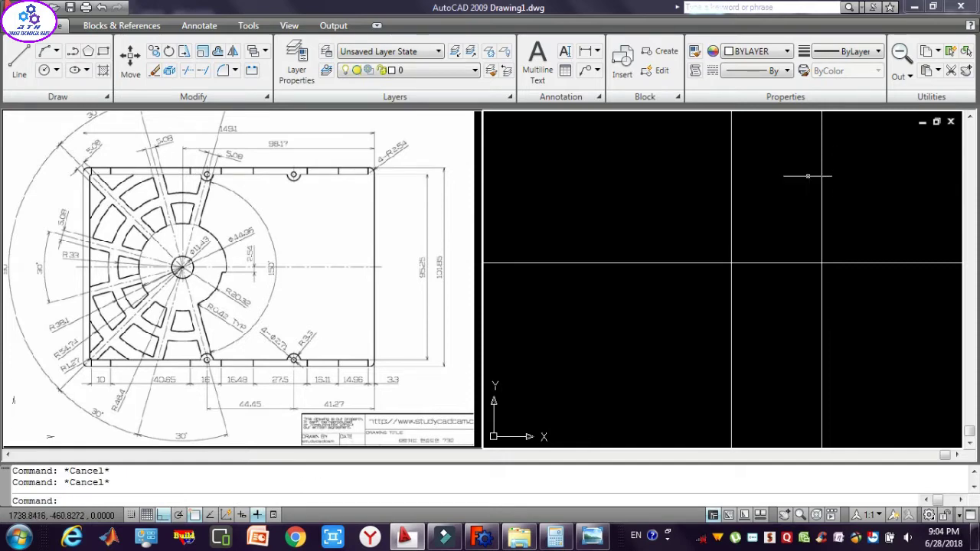
left_click(808, 169)
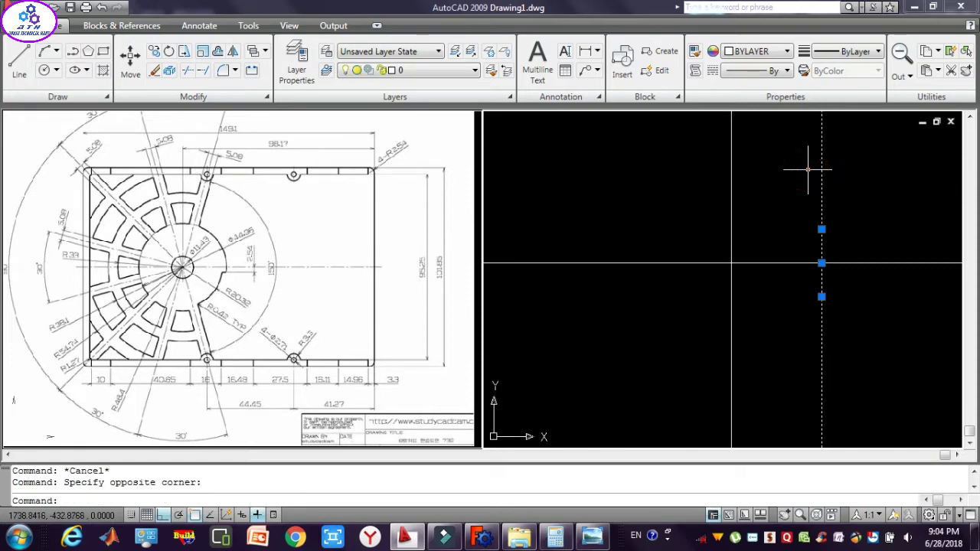
type("o")
key("Return")
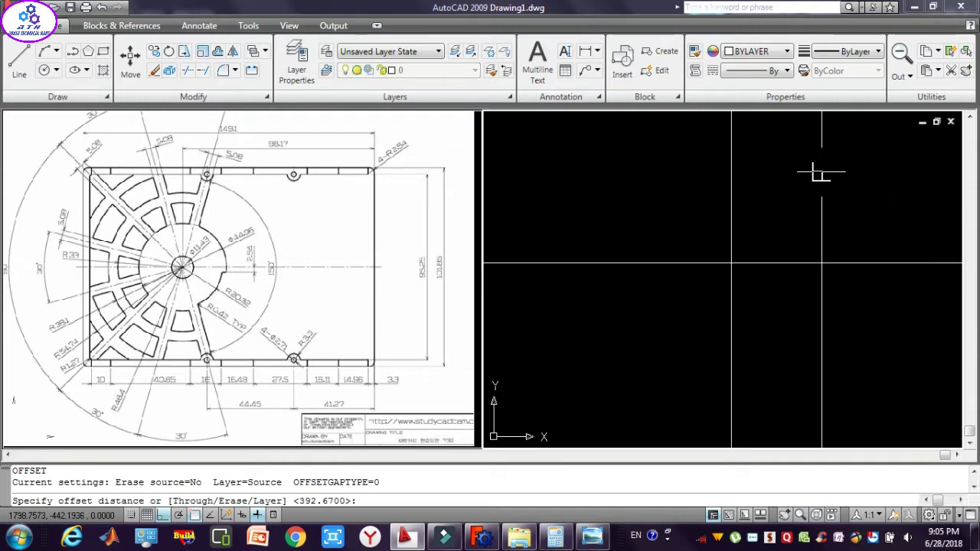
left_click(820, 172)
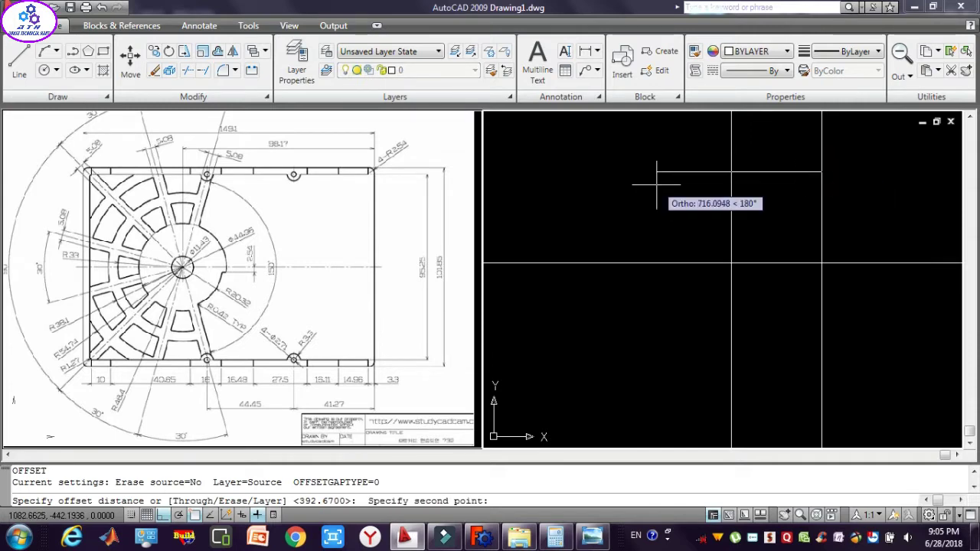
Double 149.1 in Calculator to get 298.2, then minimize it
left_click(555, 538)
left_click(557, 328)
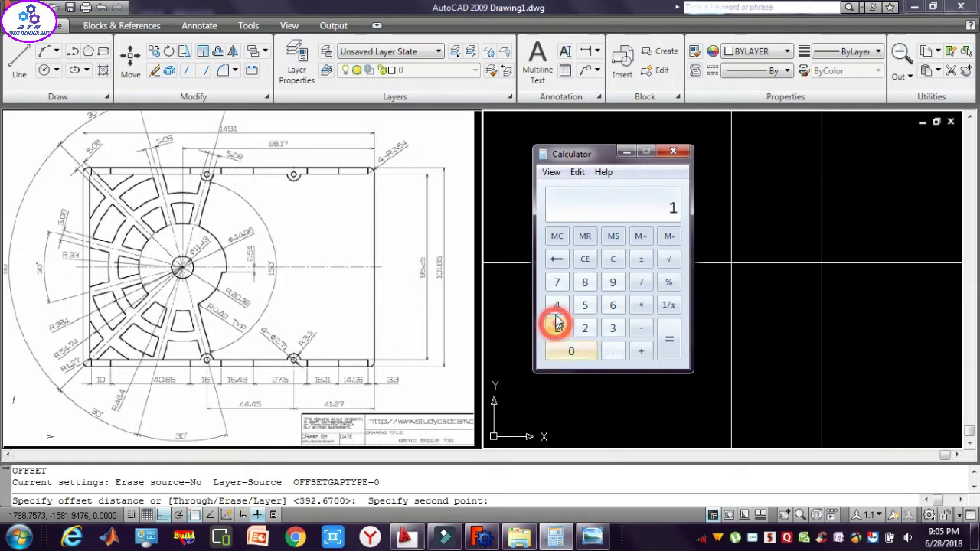
left_click(557, 305)
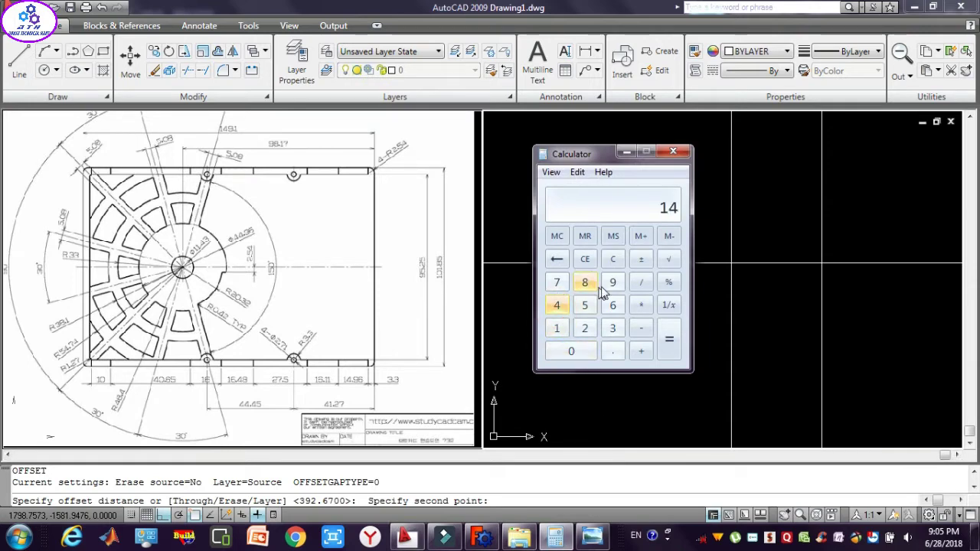
left_click(613, 350)
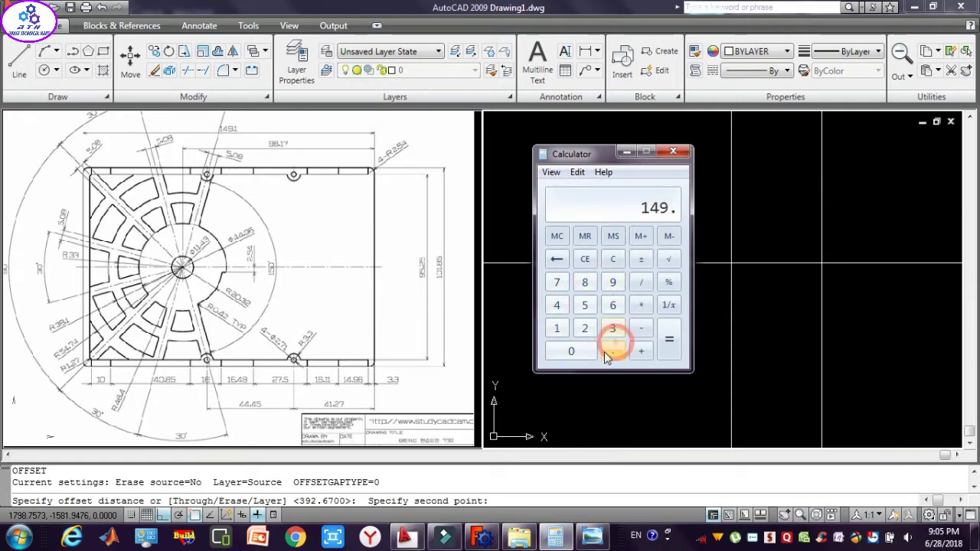
left_click(557, 328)
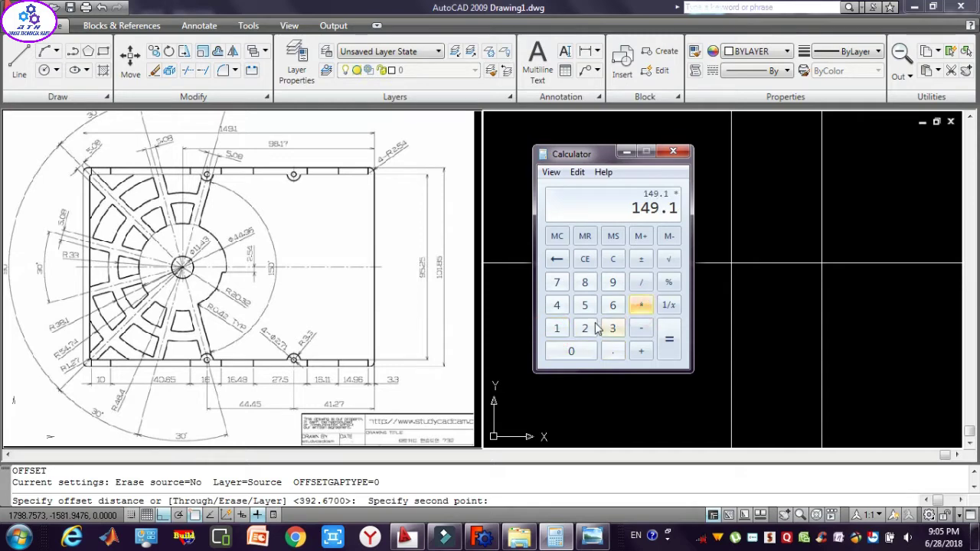
left_click(584, 329)
left_click(666, 337)
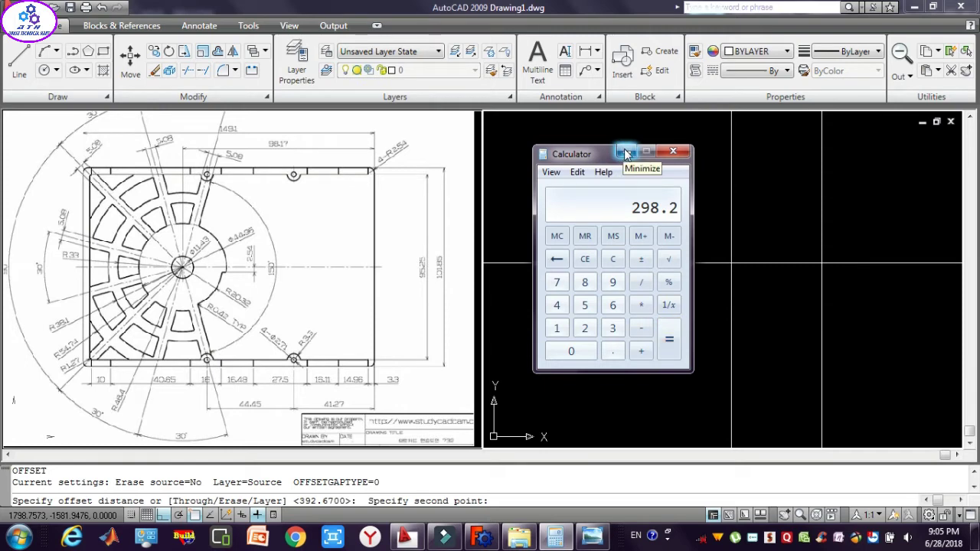
left_click(626, 152)
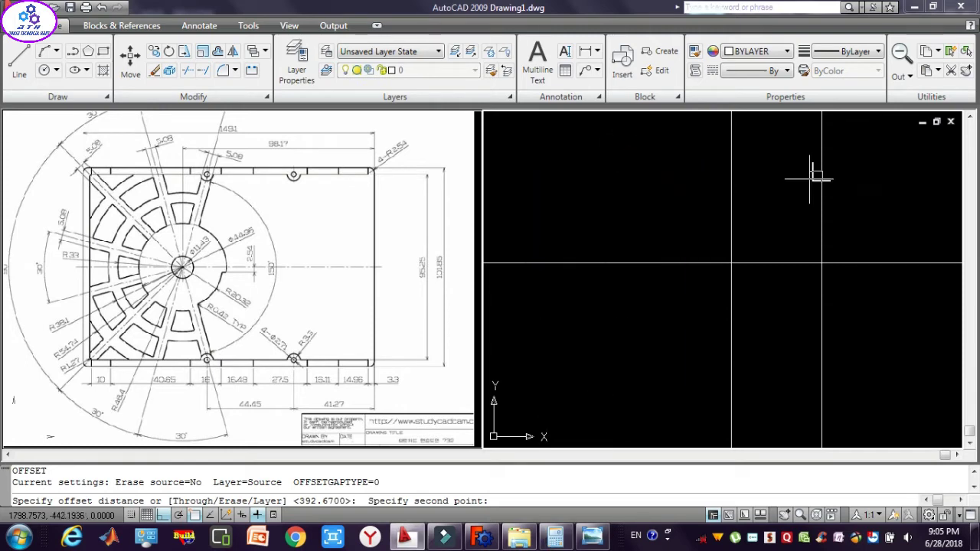
Erase the misplaced right-hand vertical construction line
key("Escape")
left_click(748, 199)
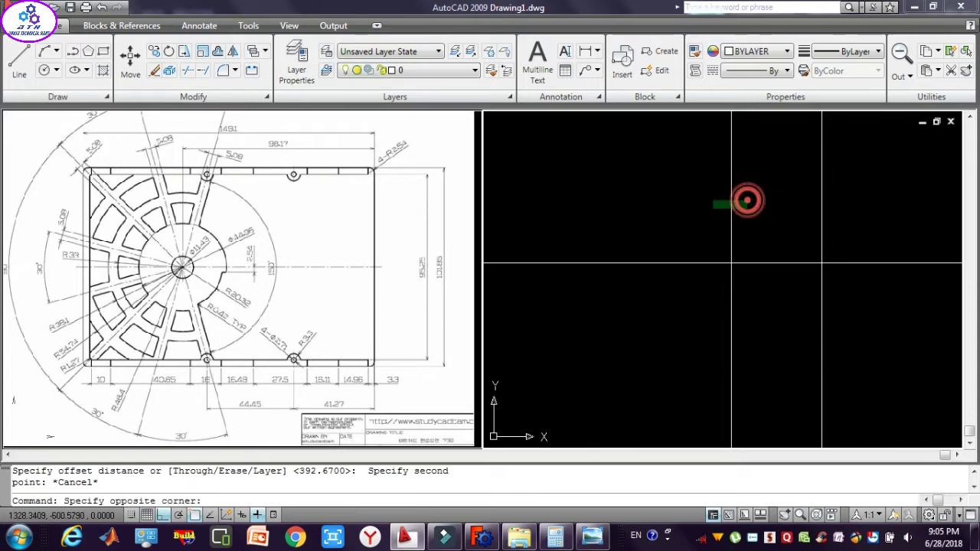
key("Escape")
left_click(713, 208)
left_click(808, 174)
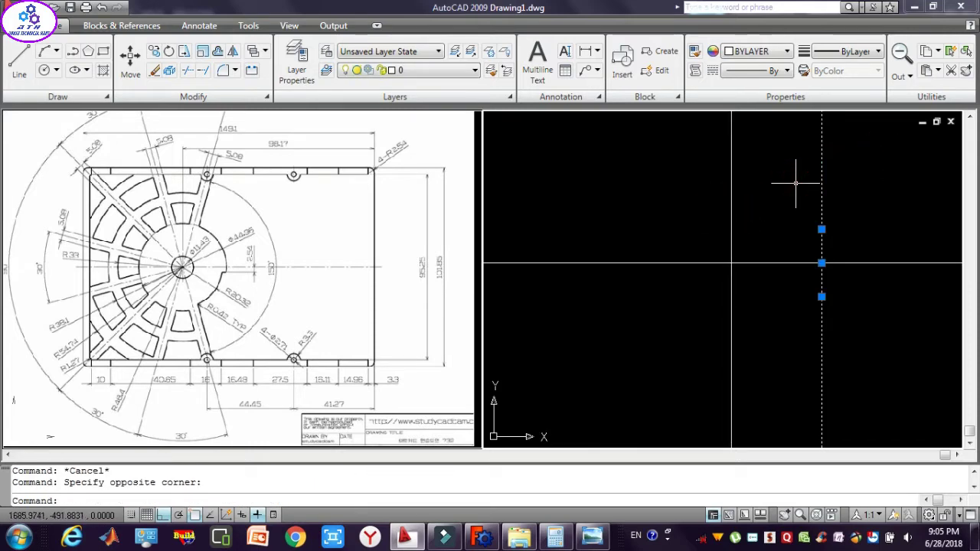
key("Delete")
type("o")
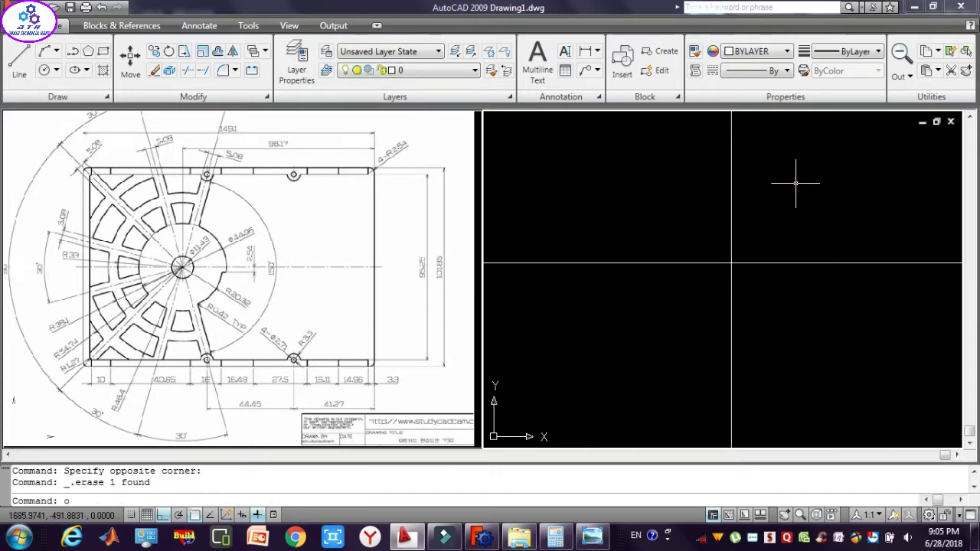
Restart the offset with a first distance point picked and Calculator restored
key("Return")
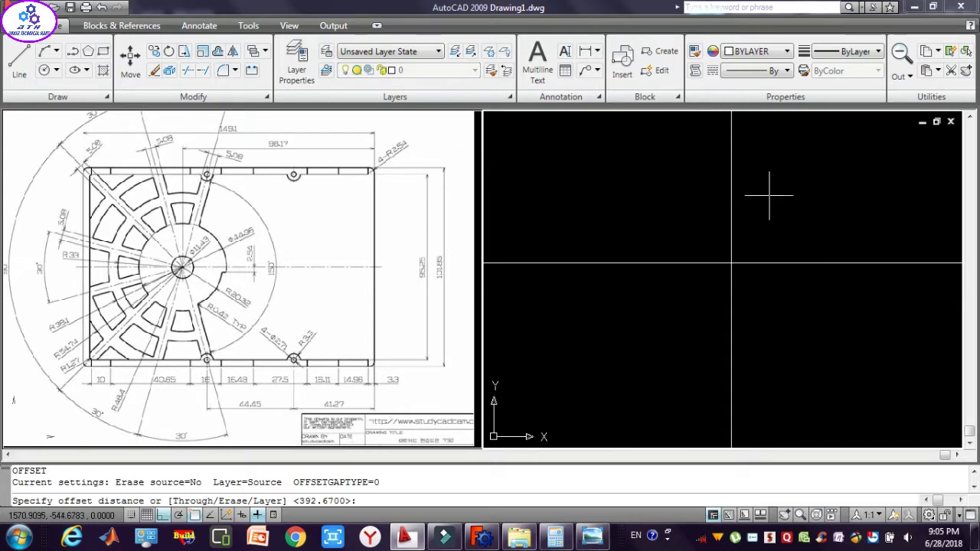
left_click(732, 176)
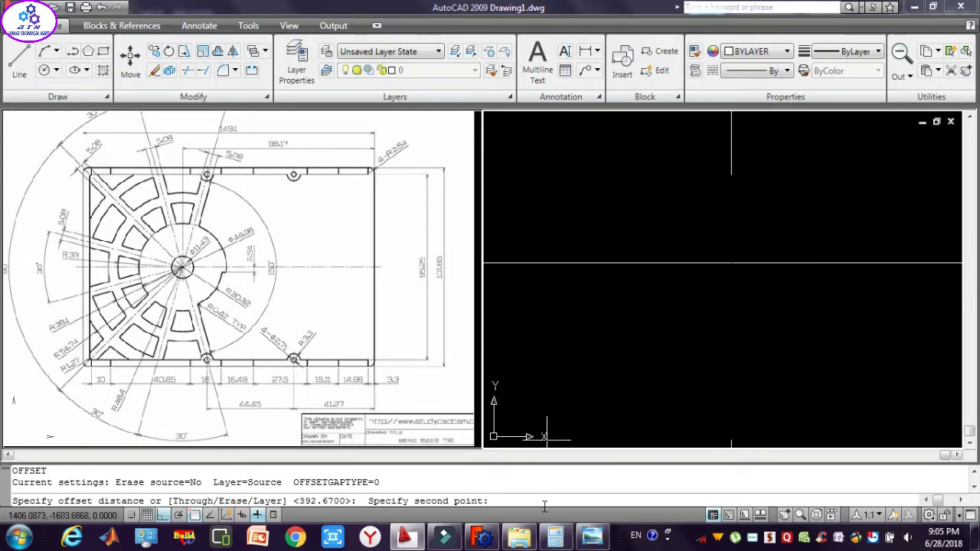
left_click(556, 534)
Clear Calculator, compute 98.17 × 2 = 196.34, and minimize it
key("Escape")
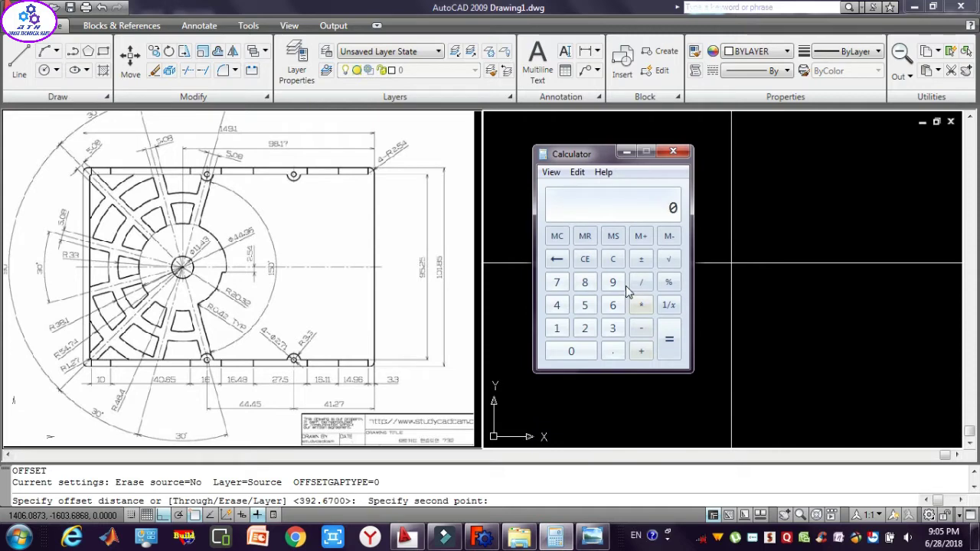
left_click(612, 283)
left_click(585, 283)
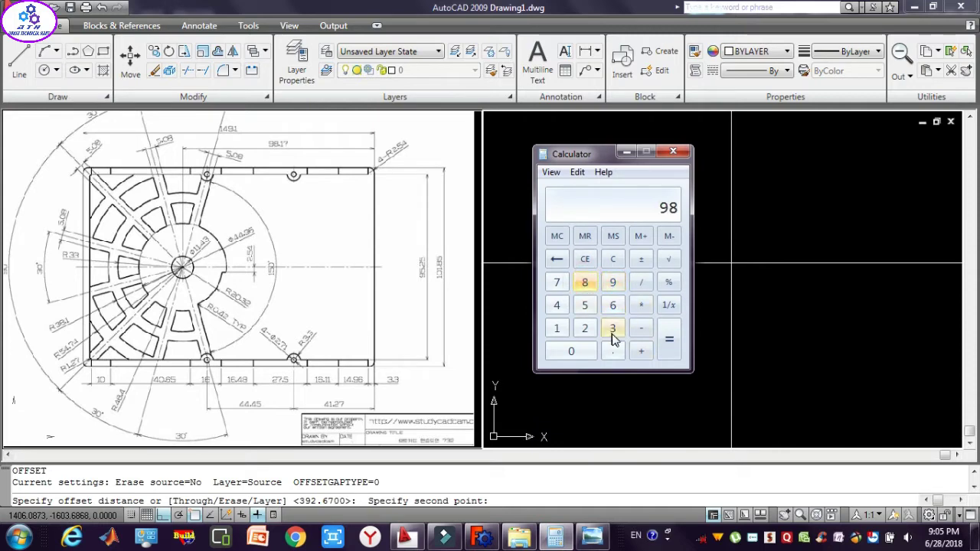
left_click(617, 355)
left_click(557, 328)
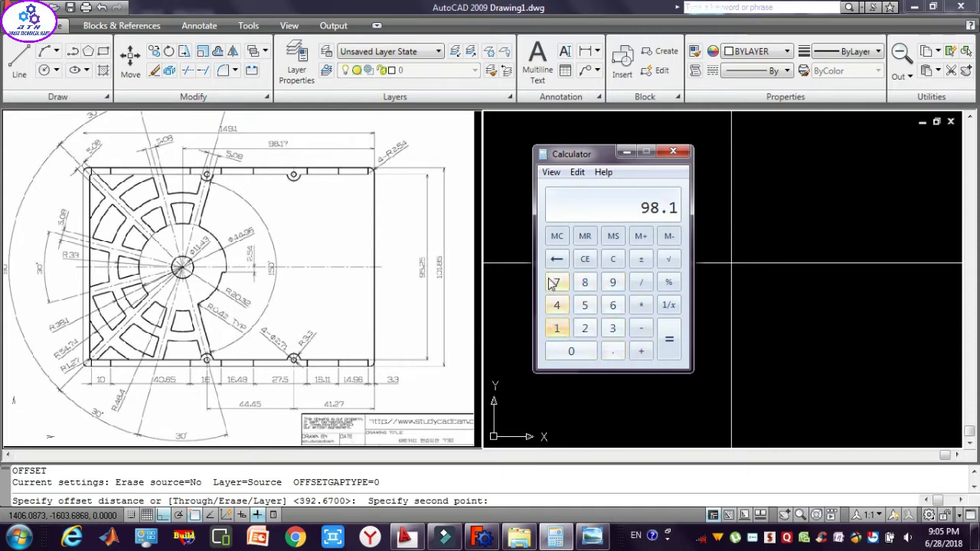
left_click(555, 283)
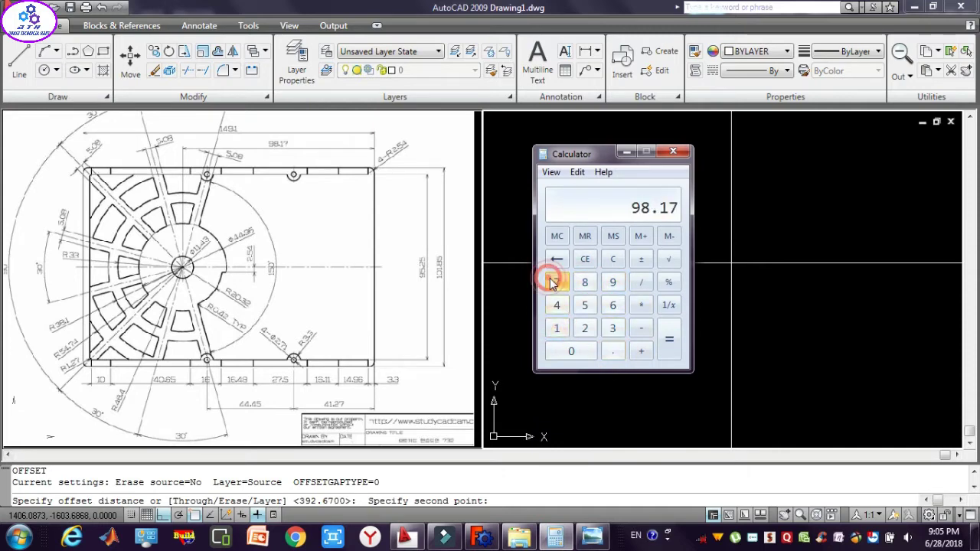
left_click(639, 306)
left_click(585, 329)
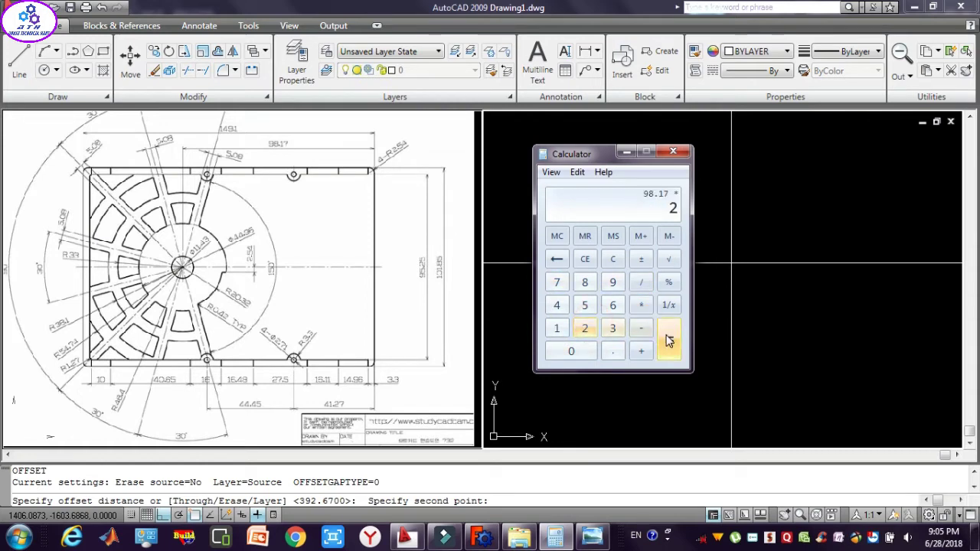
left_click(669, 341)
left_click(626, 154)
type("196.34")
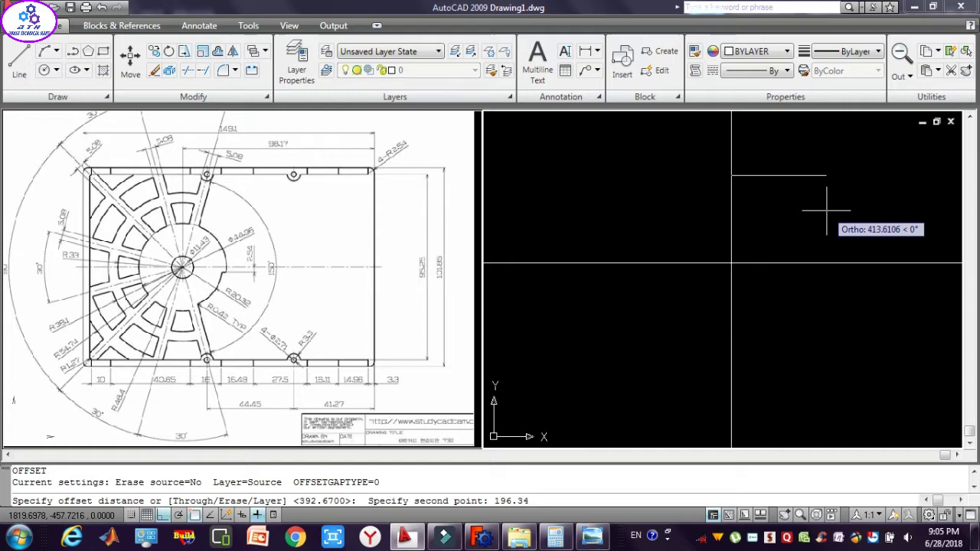
key("Return")
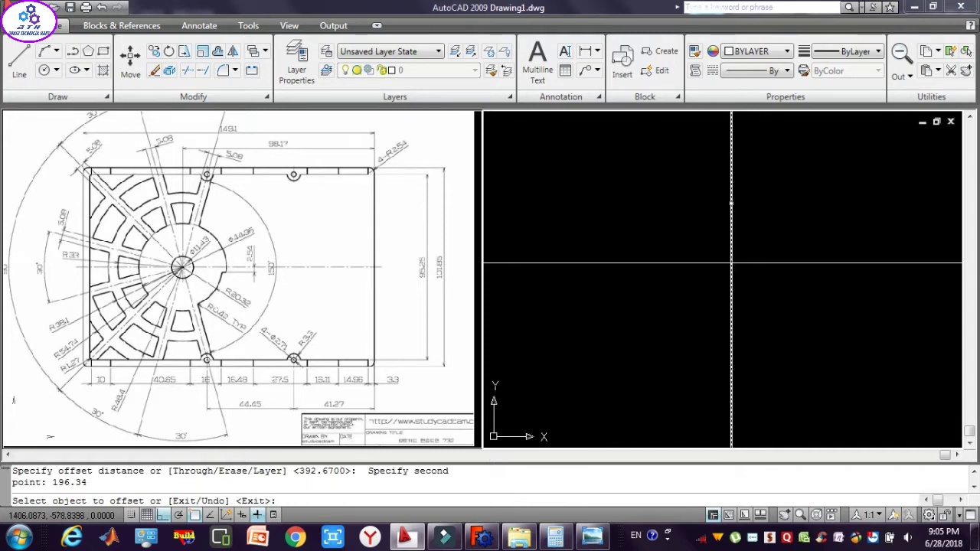
left_click(732, 203)
left_click(781, 203)
key("Escape")
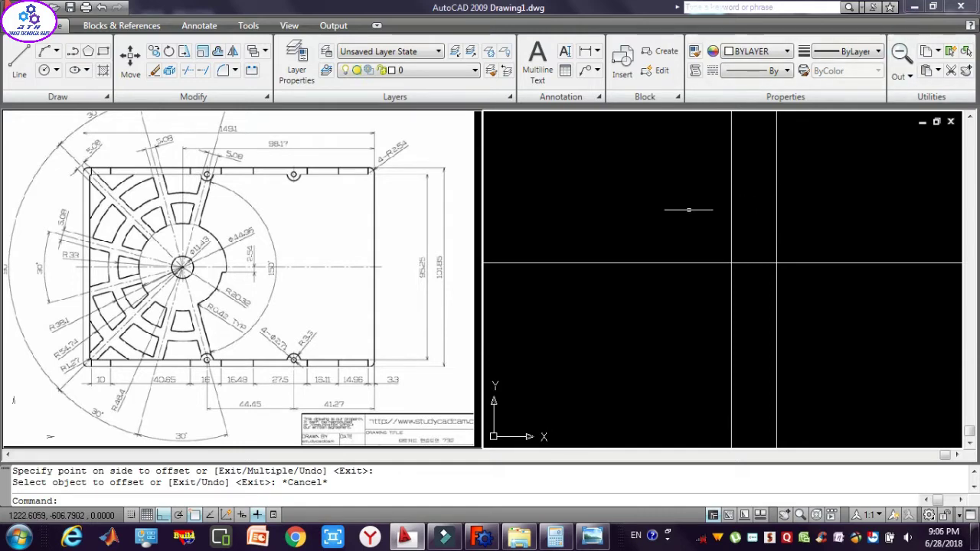
type("p")
key("Return")
left_click_drag(689, 210, 781, 227)
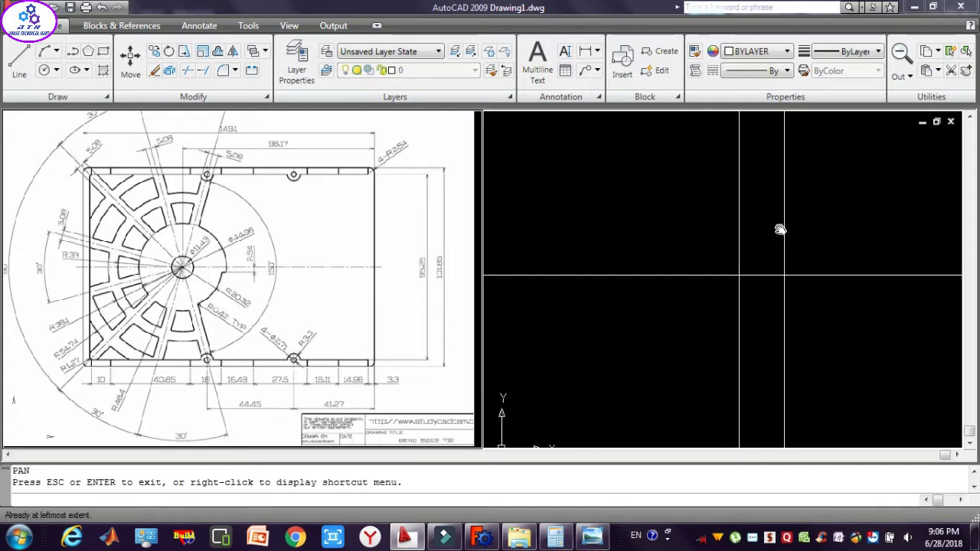
key("Escape")
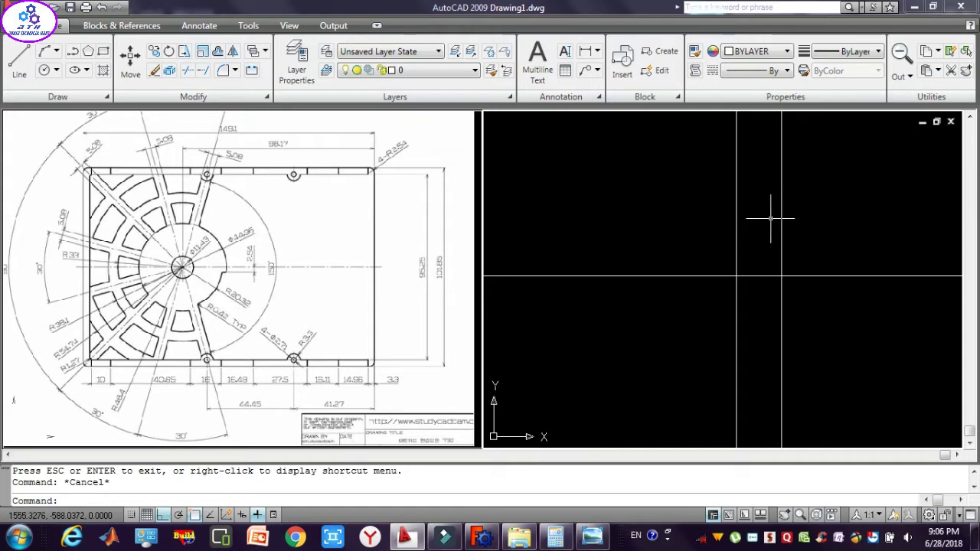
key("Escape")
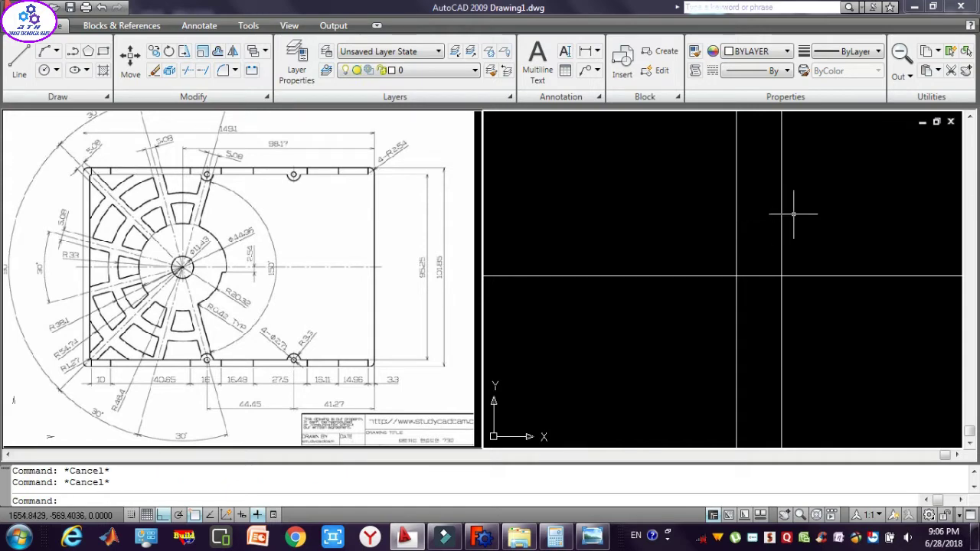
left_click(792, 212)
left_click(776, 213)
Erase the offset copy and restart the offset with a first distance point
key("Delete")
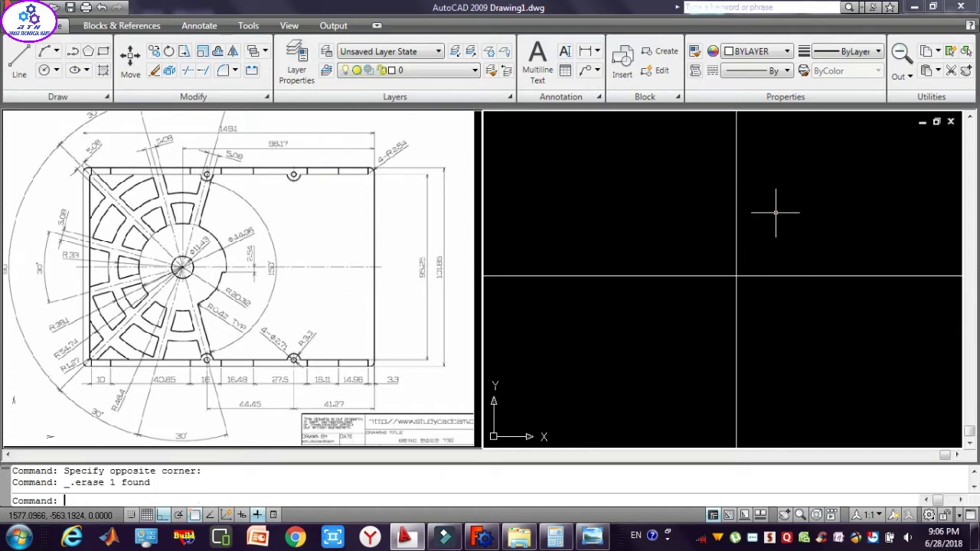
key("Escape")
key("Escape")
key("Return")
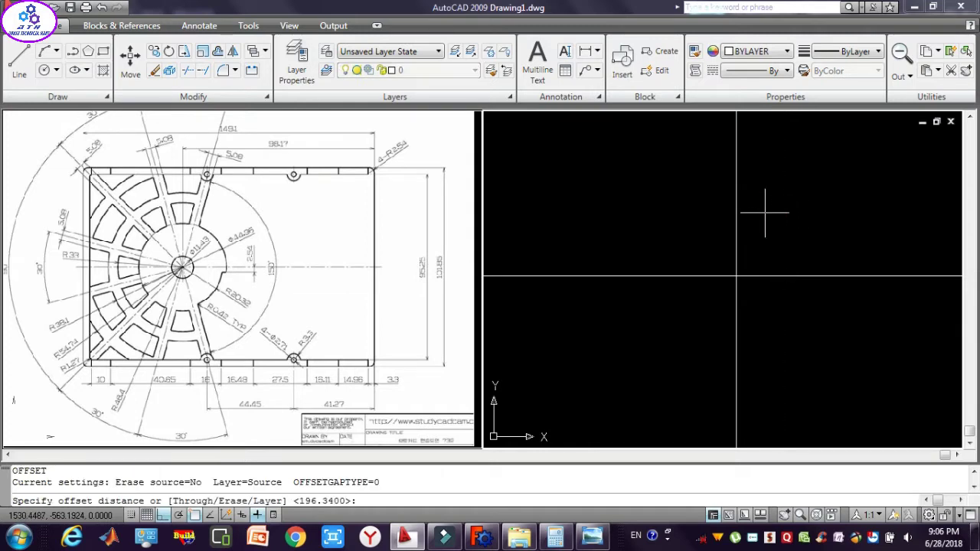
left_click(736, 213)
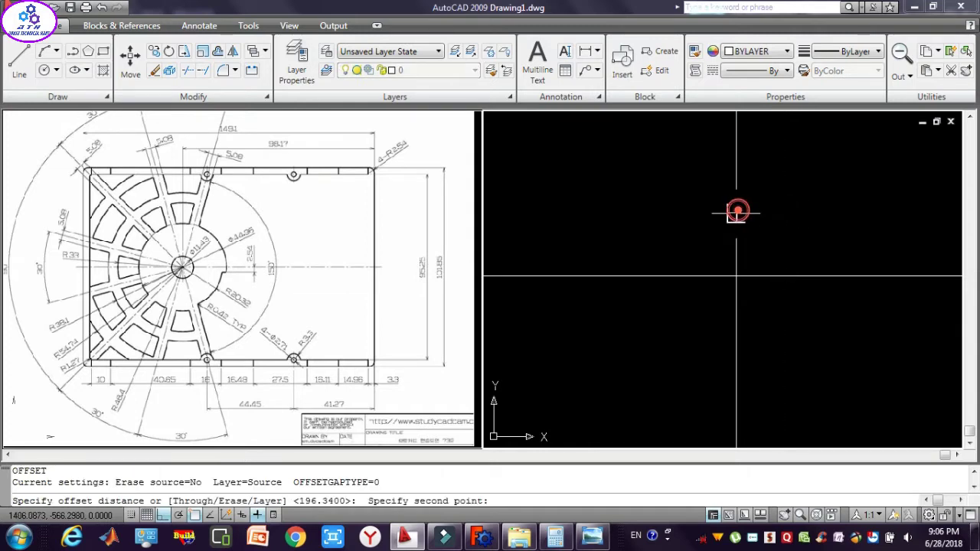
Clear Calculator, compute 98.17 × 2 = 196.34, and minimize it
left_click(575, 528)
key("Escape")
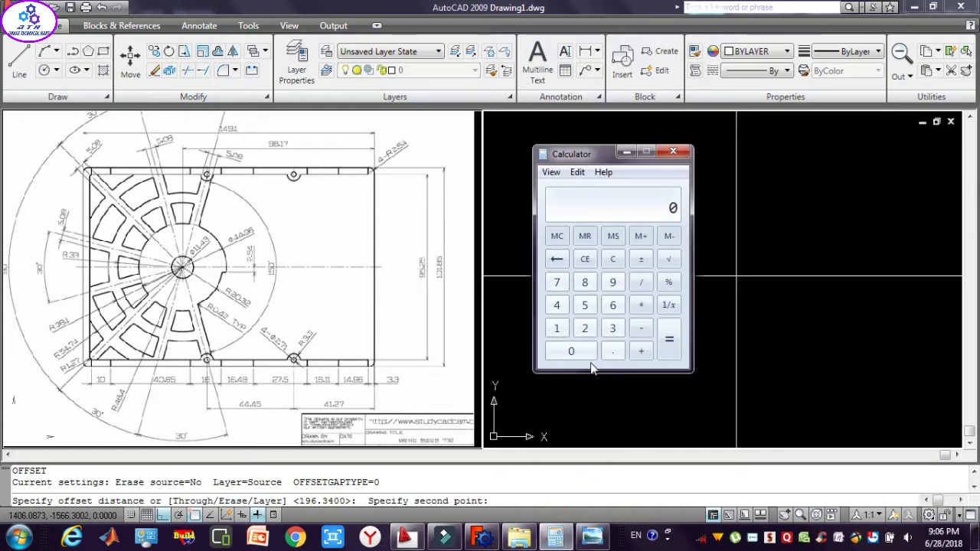
left_click(612, 283)
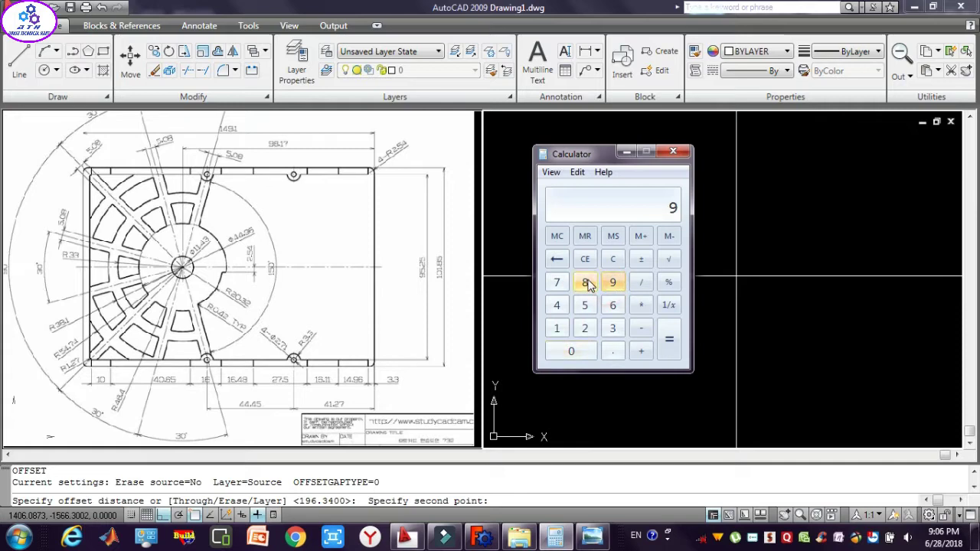
left_click(585, 282)
left_click(617, 353)
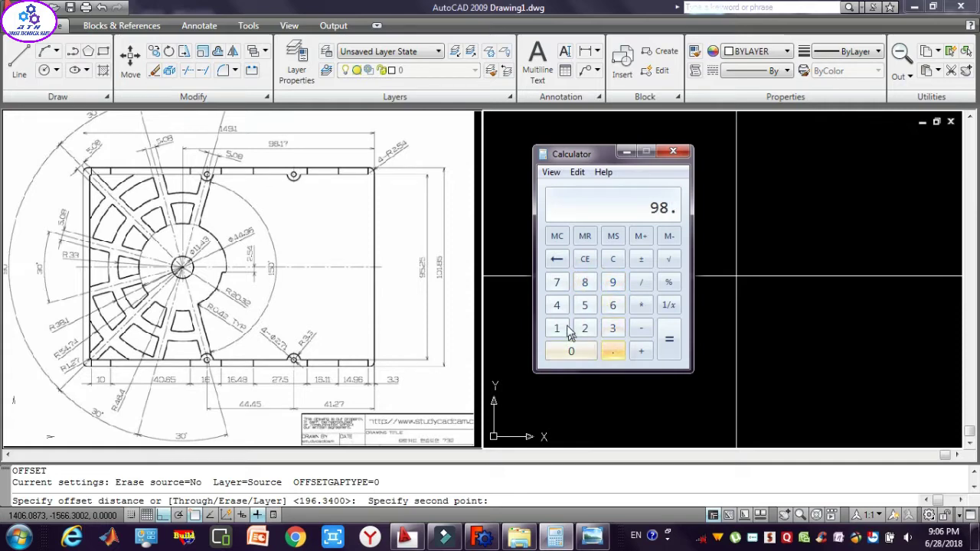
left_click(557, 329)
left_click(558, 284)
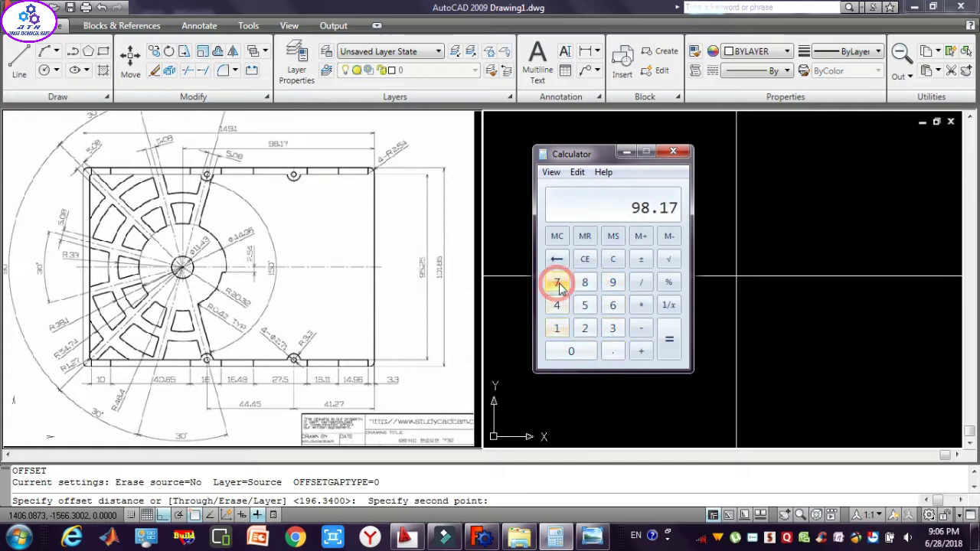
left_click(641, 304)
left_click(585, 329)
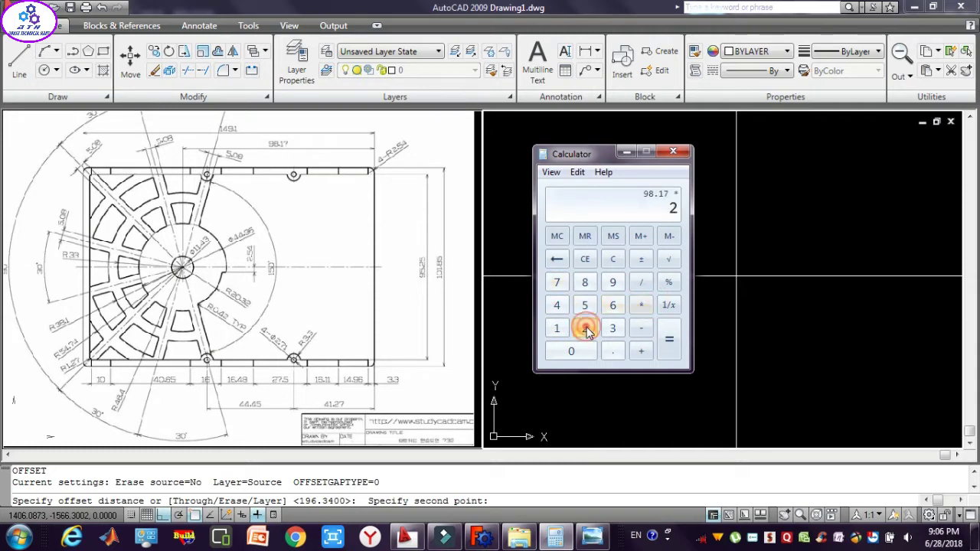
left_click(668, 333)
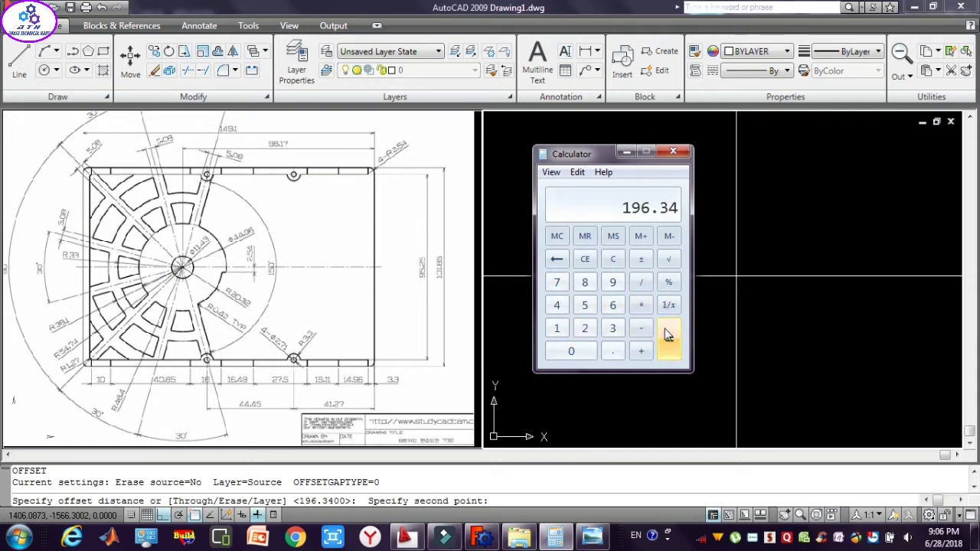
left_click(626, 151)
type("196.")
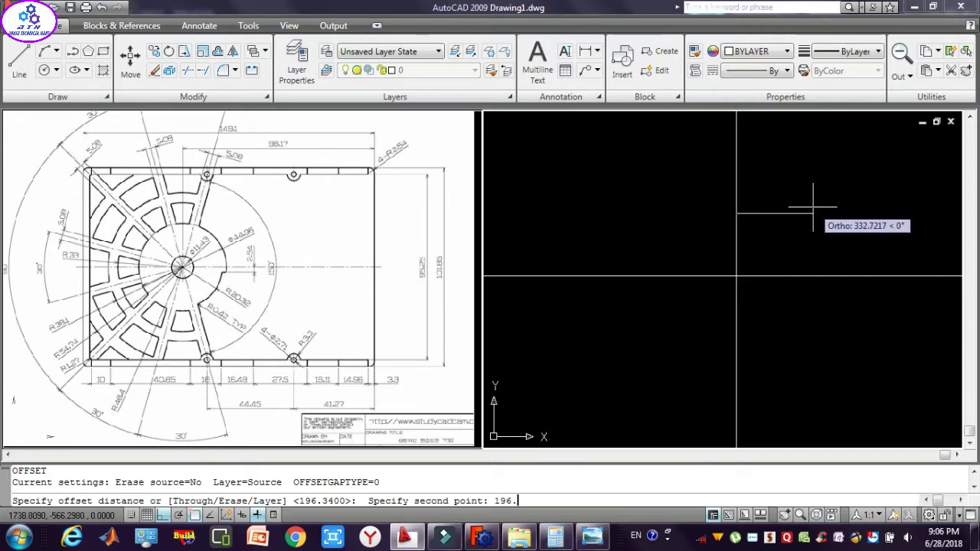
Offset the vertical axis 196.34 to the right
type("34")
key("Return")
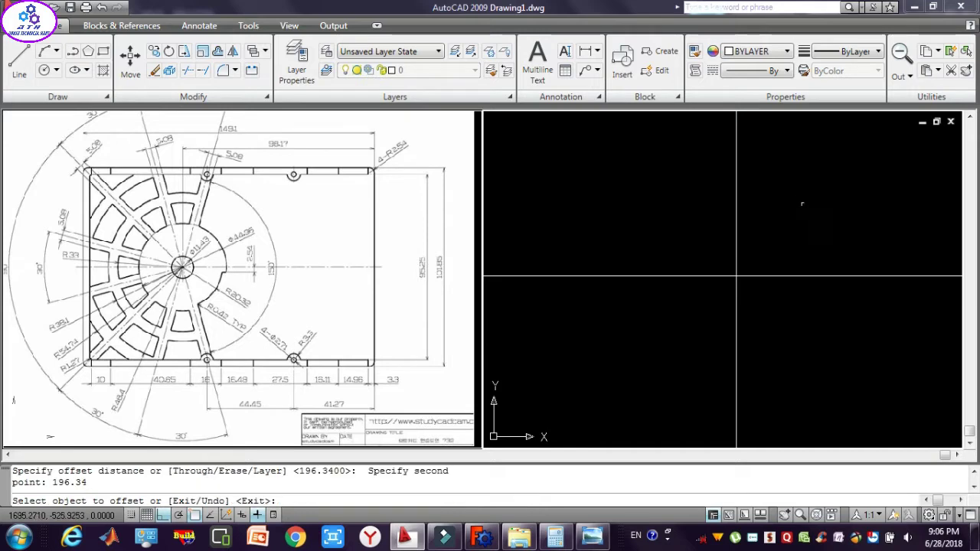
left_click(736, 192)
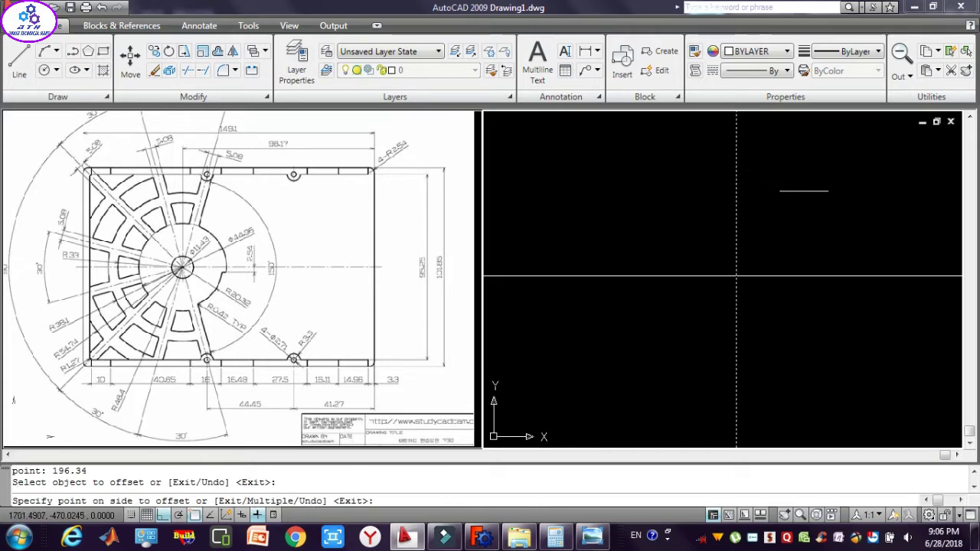
left_click(804, 191)
key("Escape")
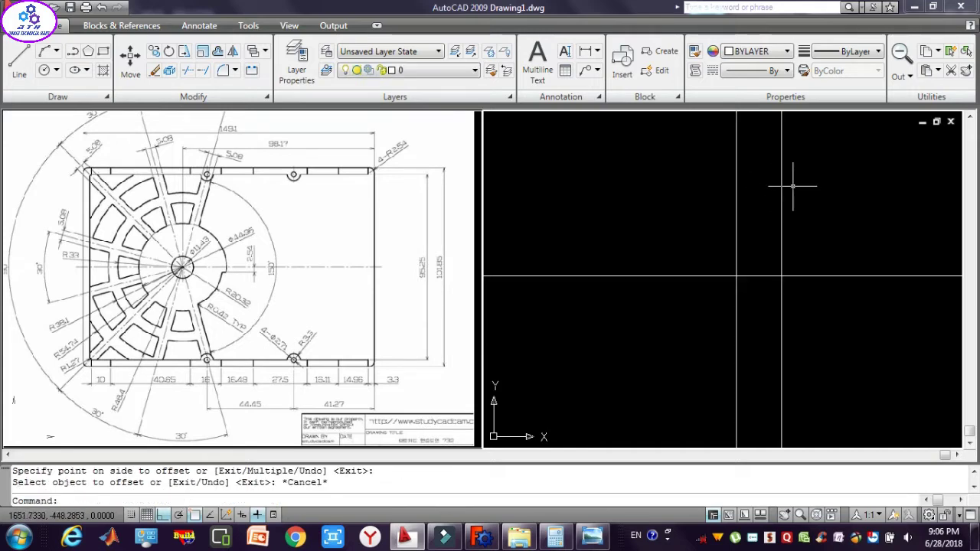
Select the new vertical line and begin another offset from it
left_click(794, 186)
left_click(777, 187)
key("Return")
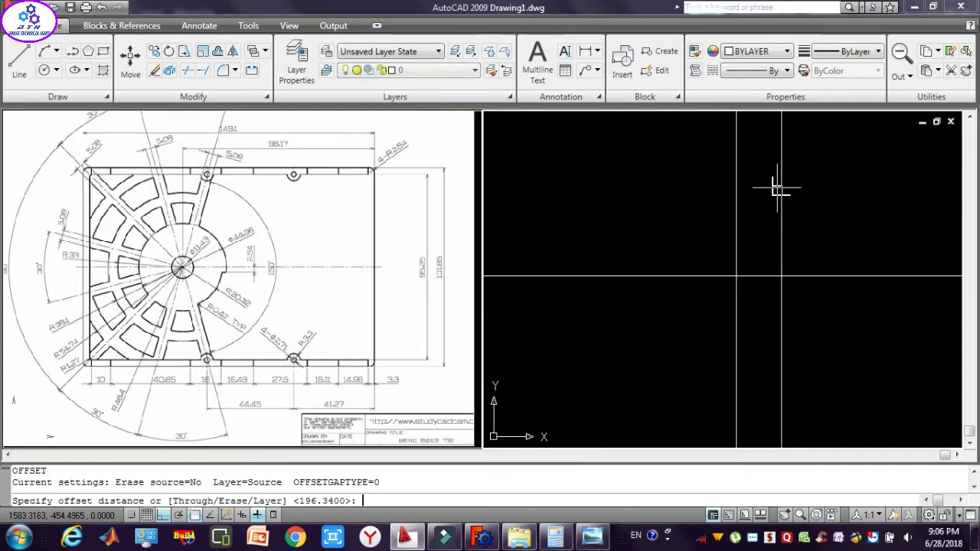
left_click(777, 187)
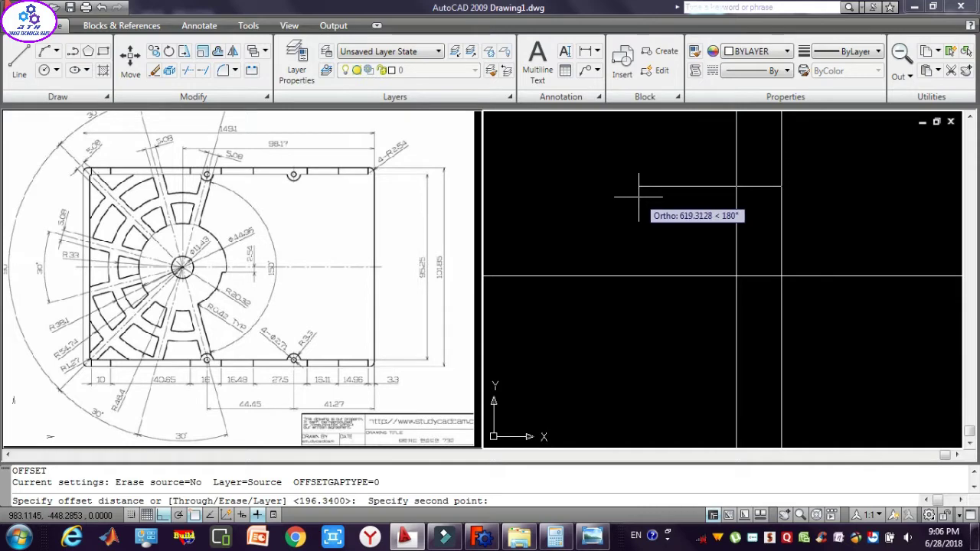
Clear Calculator, compute 149.1 × 2 = 298.2, and minimize it
left_click(557, 538)
left_click(570, 351)
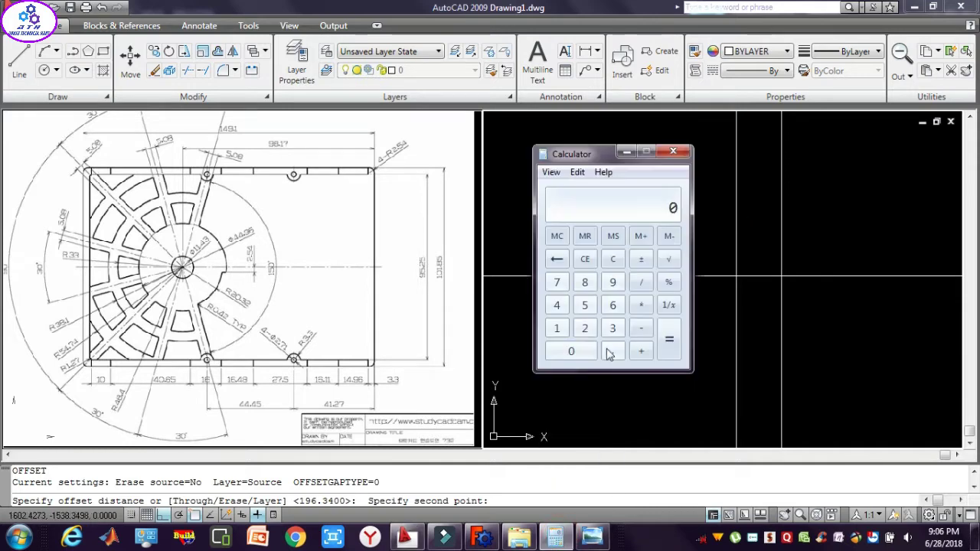
left_click(567, 333)
left_click(557, 305)
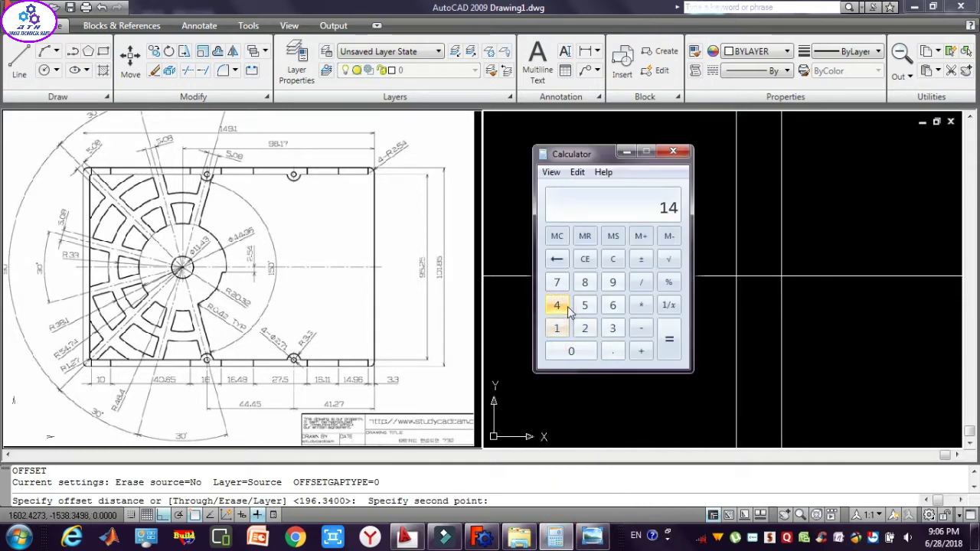
left_click(609, 285)
left_click(612, 351)
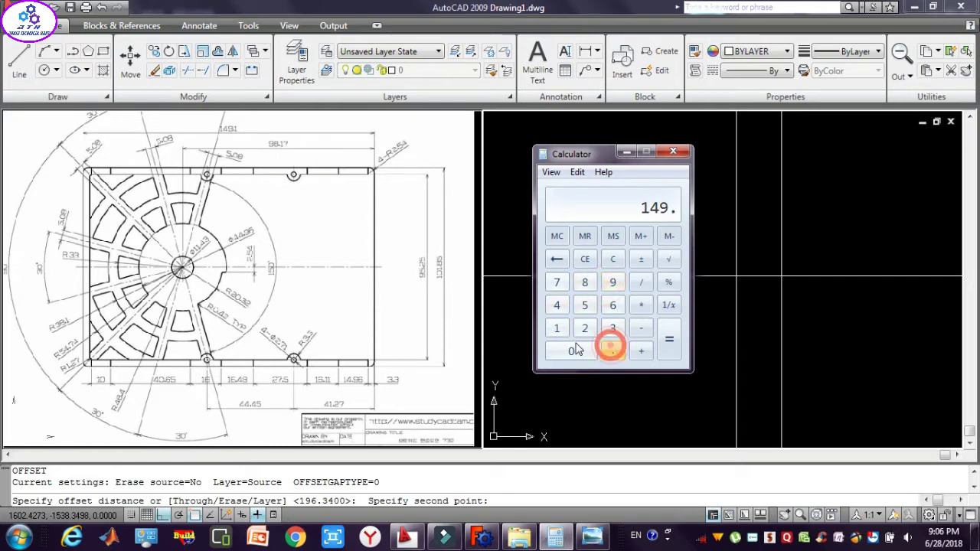
left_click(556, 328)
left_click(641, 305)
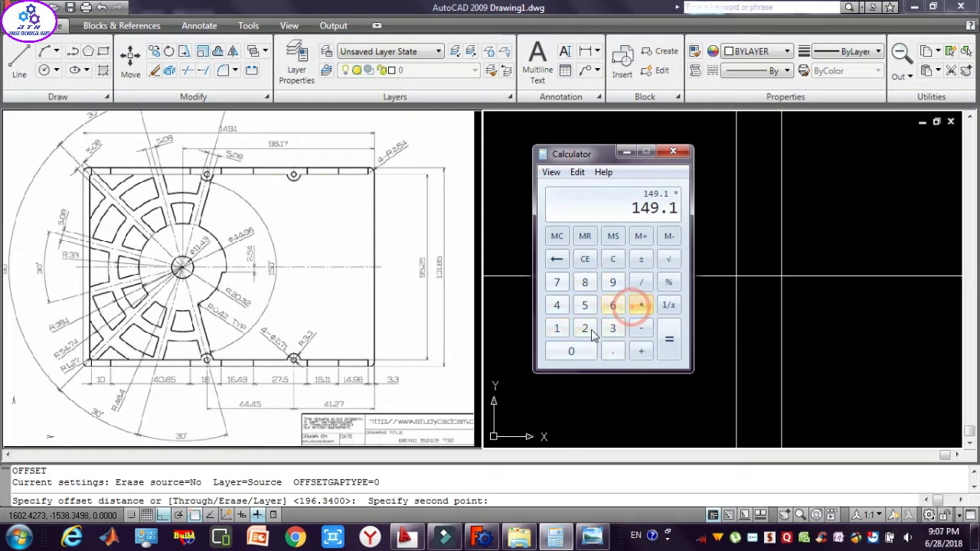
left_click(585, 328)
left_click(672, 341)
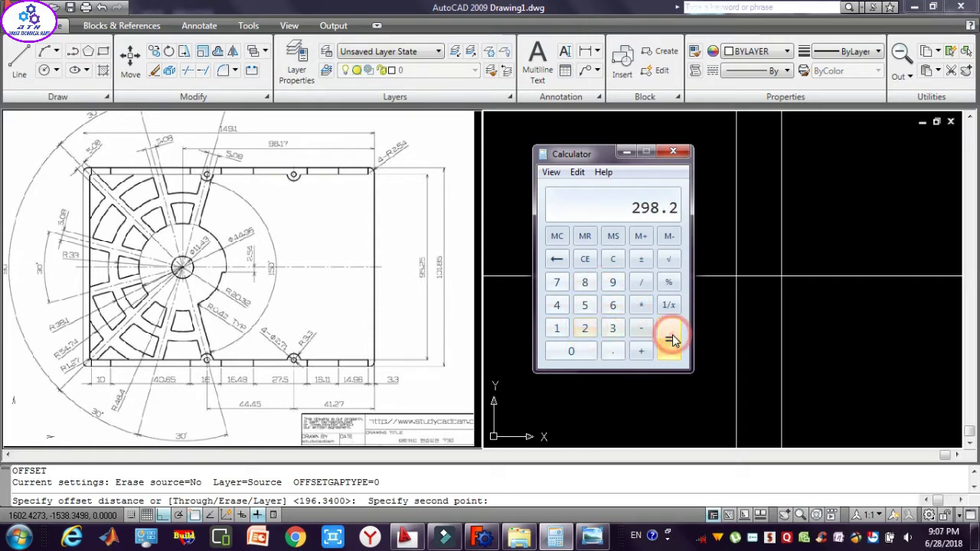
left_click(627, 152)
Offset a vertical construction line 298.2 to the left
type("298.2")
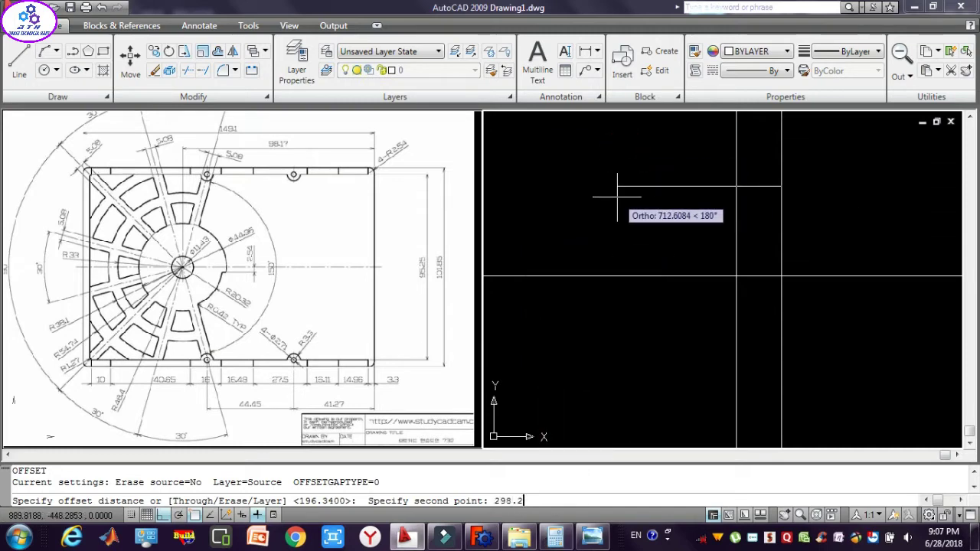
key("Return")
left_click(617, 197)
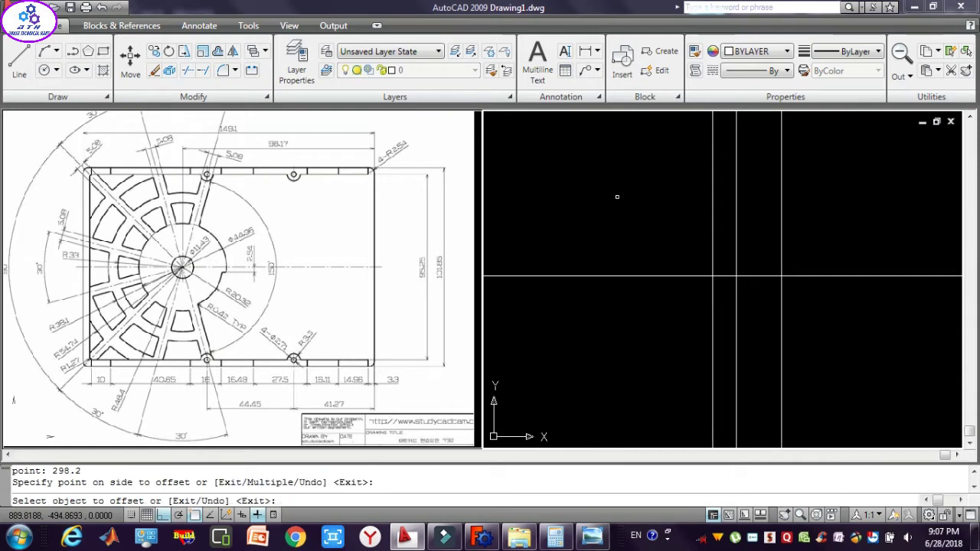
key("Escape")
key("Escape")
key("Escape")
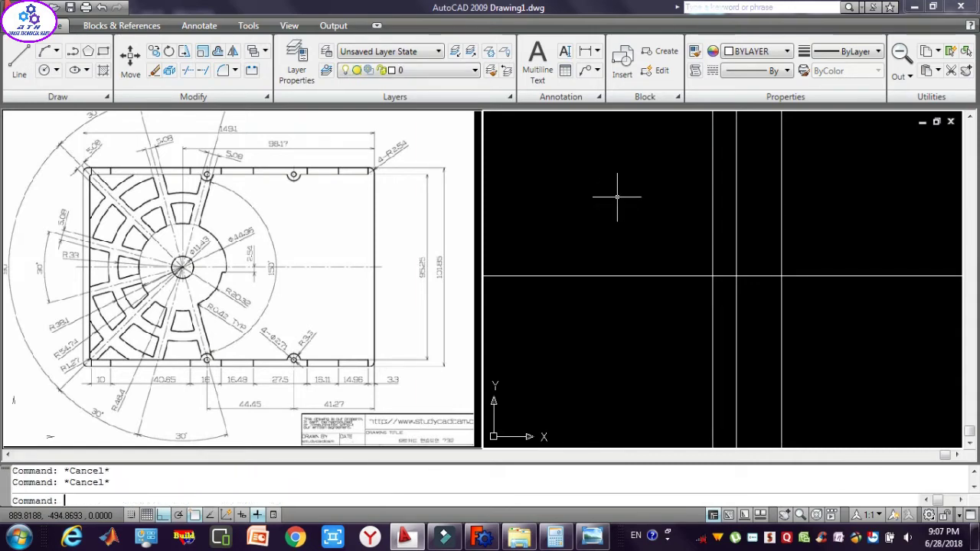
Zoom window and pan to frame the whole construction grid
type("z")
key("Return")
left_click(617, 197)
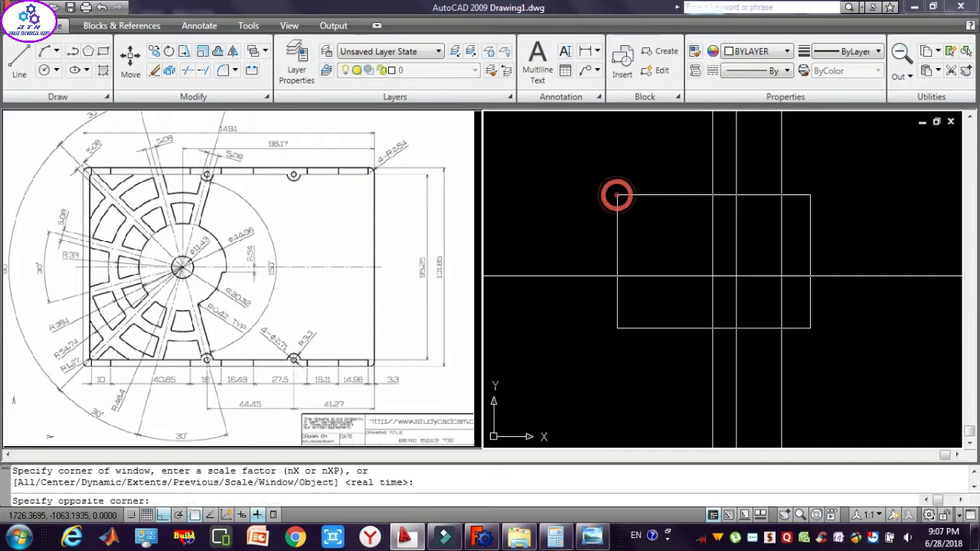
left_click(818, 328)
key("Escape")
key("Escape")
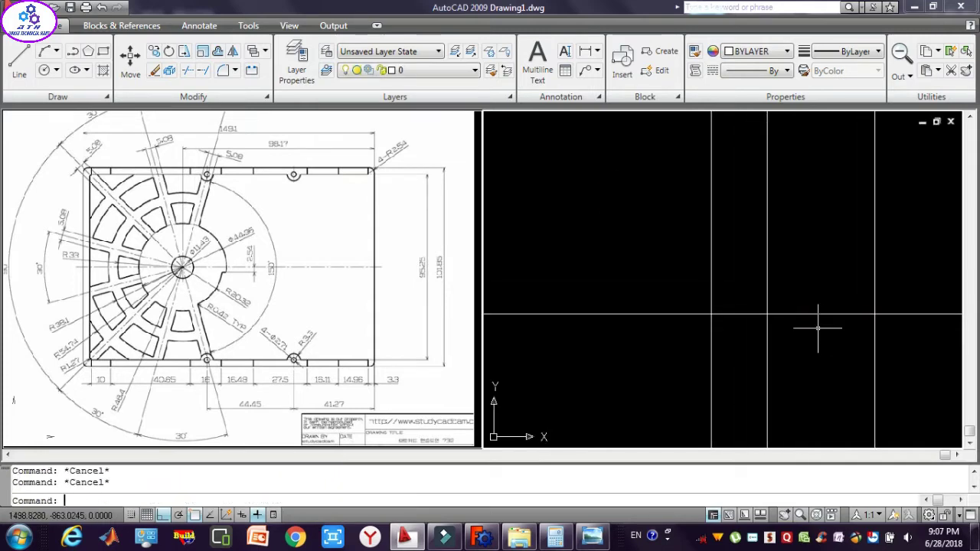
type("p")
key("Return")
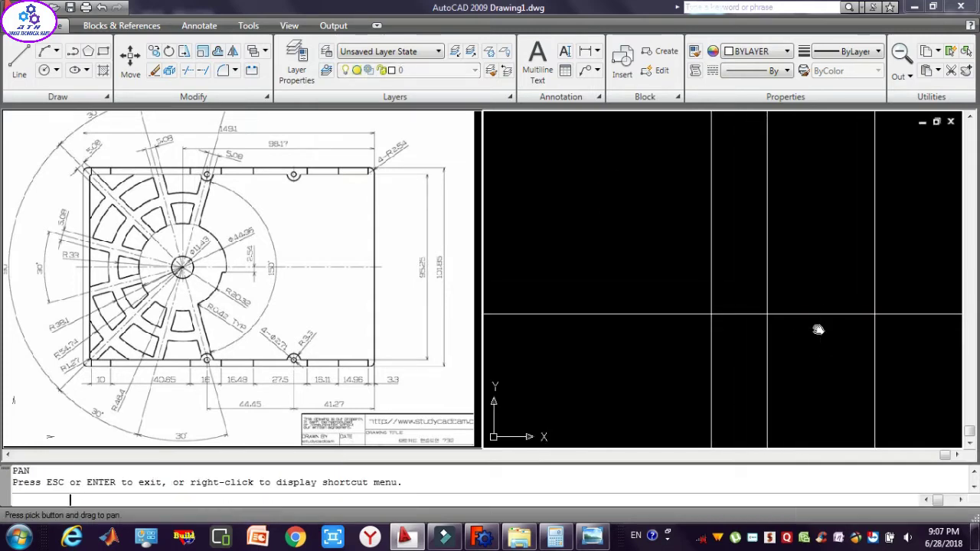
left_click_drag(852, 242, 700, 216)
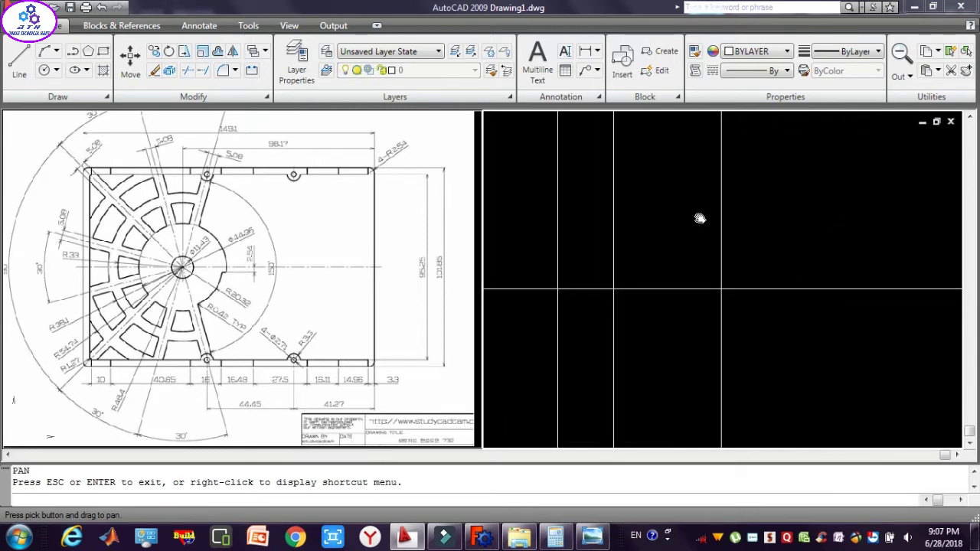
mouse_move(597, 248)
left_mouse_down()
mouse_move(766, 269)
mouse_move(674, 245)
left_mouse_up()
key("Escape")
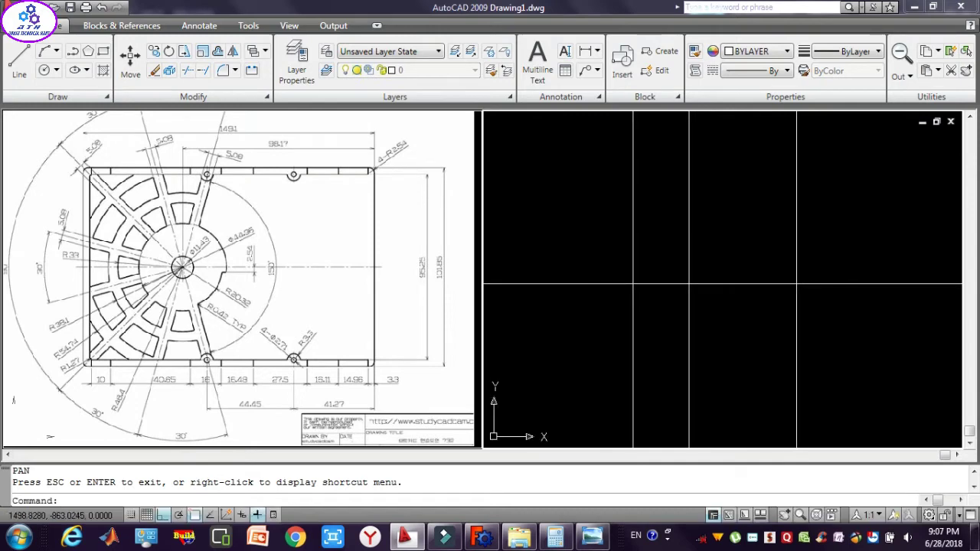
key("Escape")
key("Escape")
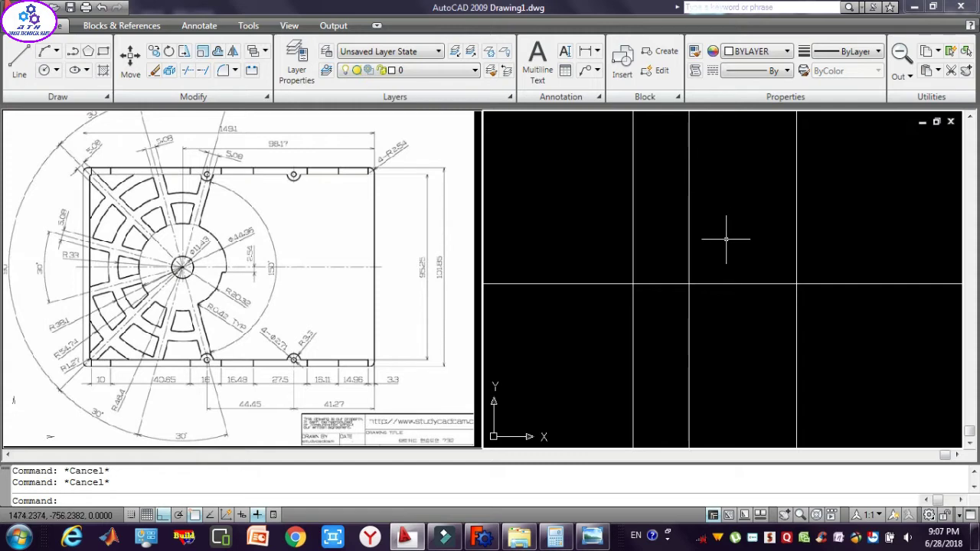
Offset the middle horizontal construction line 95.25 above and below
left_click(847, 282)
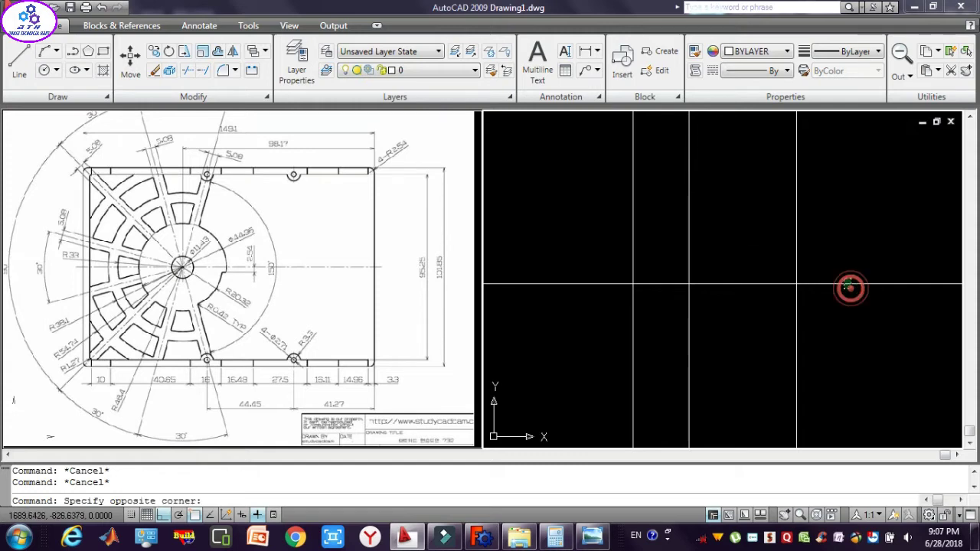
left_click(845, 279)
type("o")
key("Return")
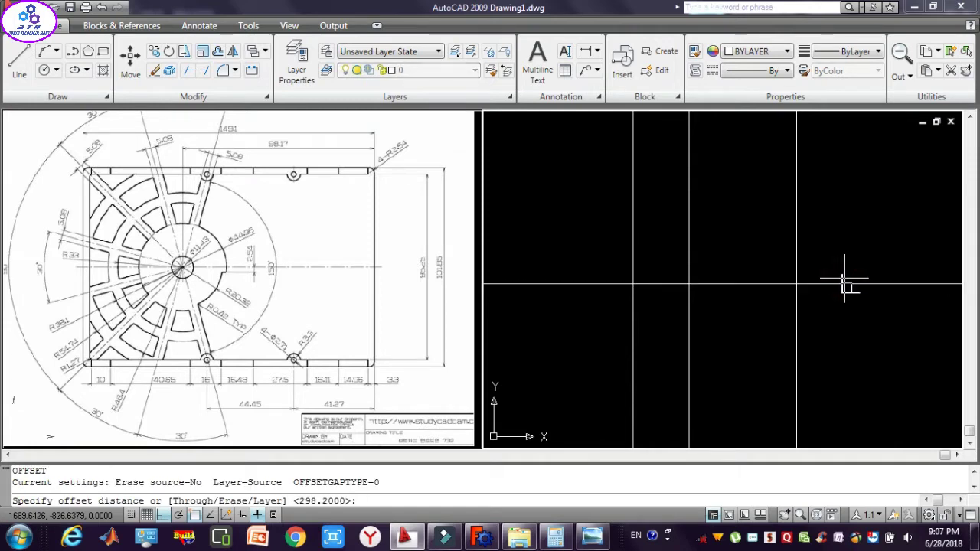
left_click(850, 284)
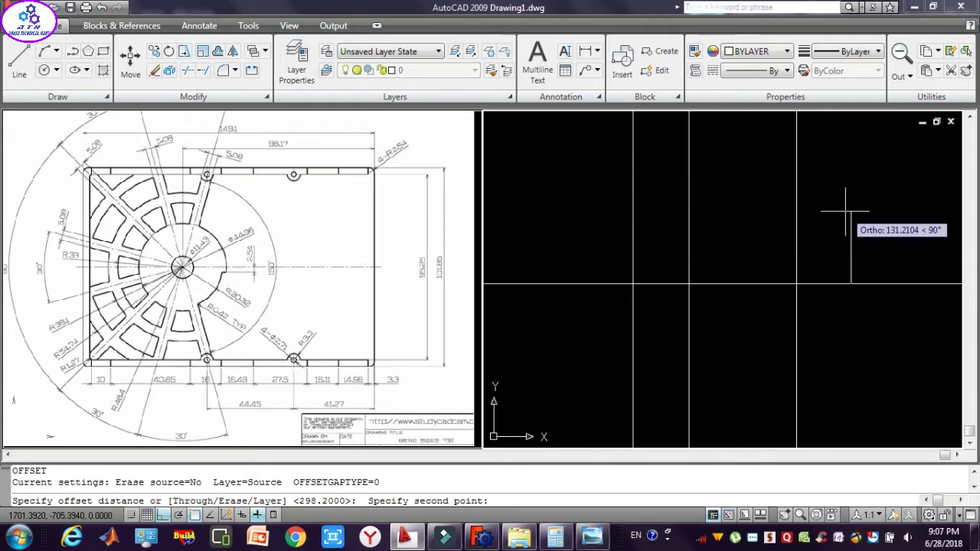
type("95.25")
key("Return")
left_click(845, 211)
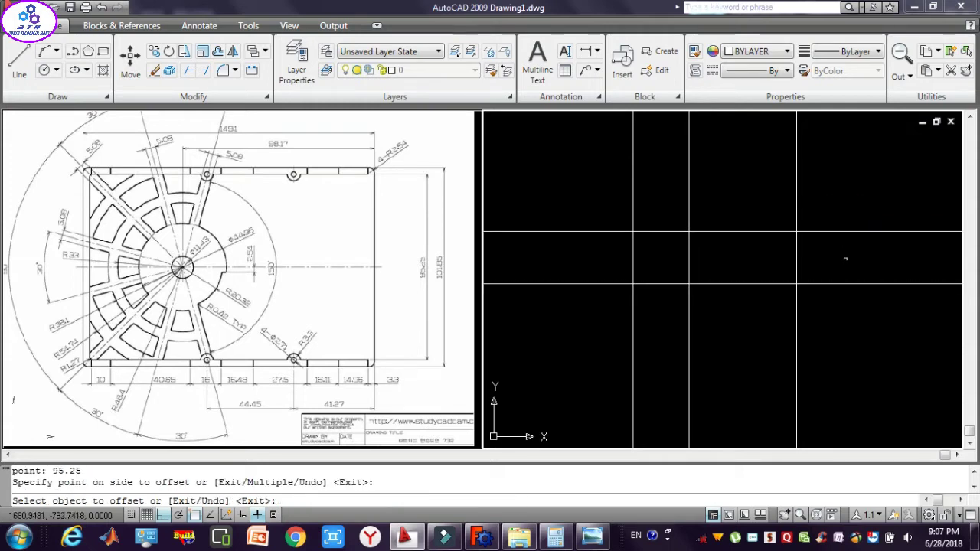
left_click(845, 284)
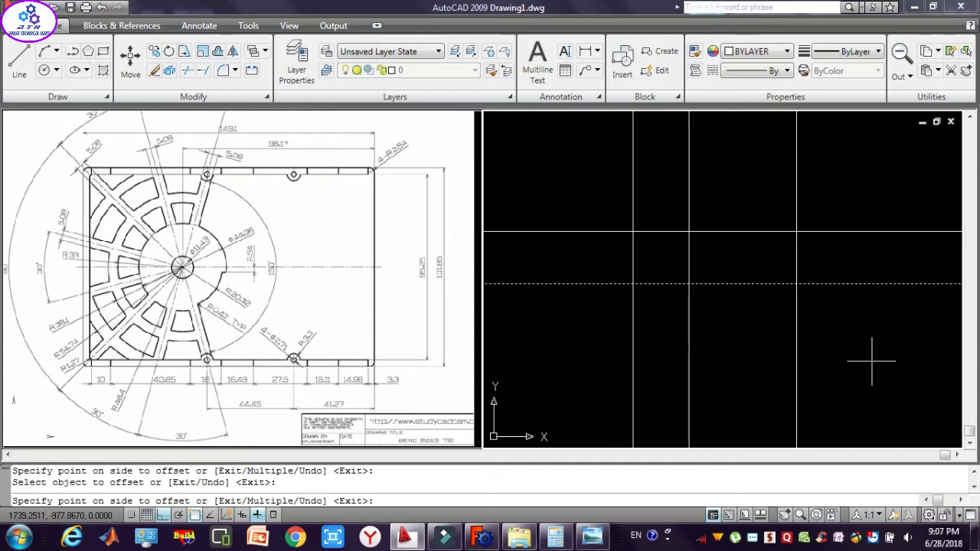
left_click(871, 357)
key("Escape")
key("Escape")
Add horizontal construction lines offset 101.85 above and below the middle line
left_click(827, 297)
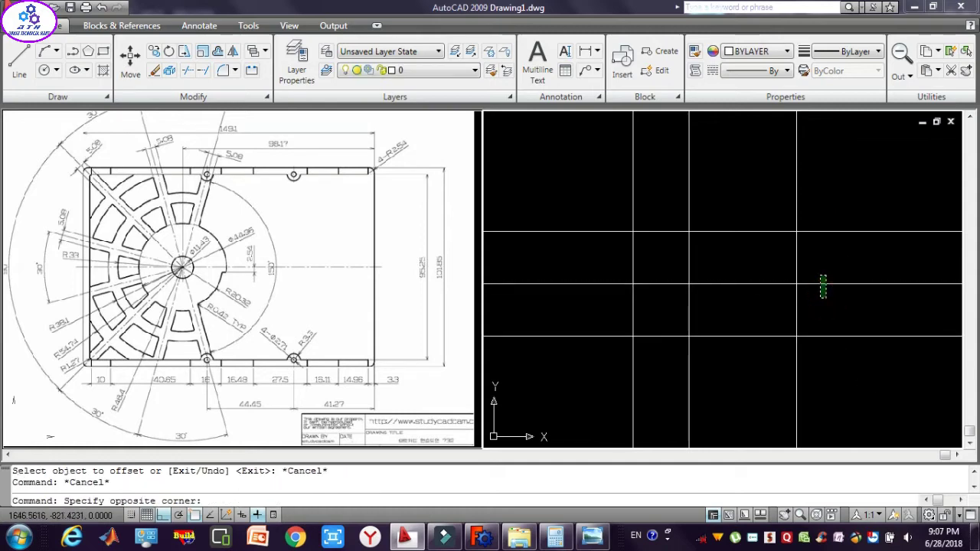
left_click(820, 277)
type("o")
key("Return")
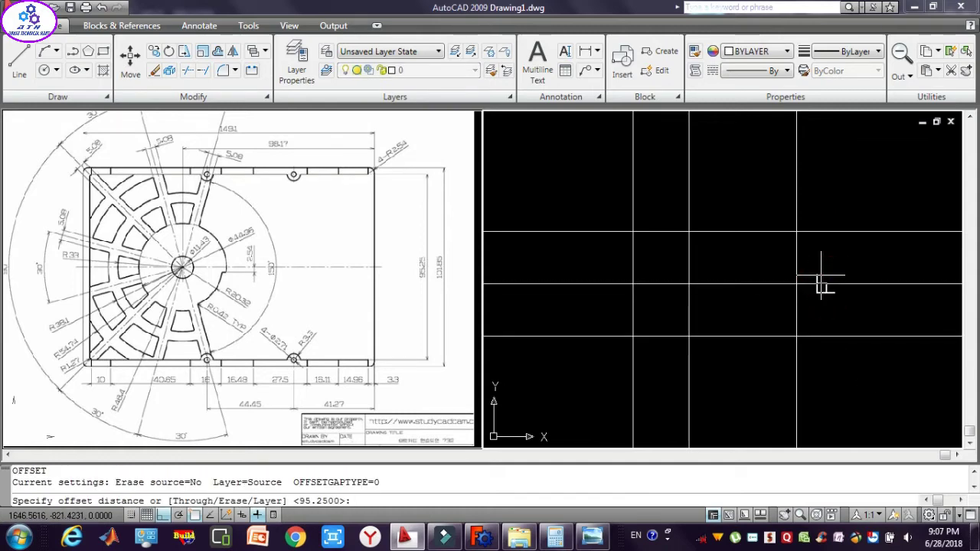
left_click(844, 230)
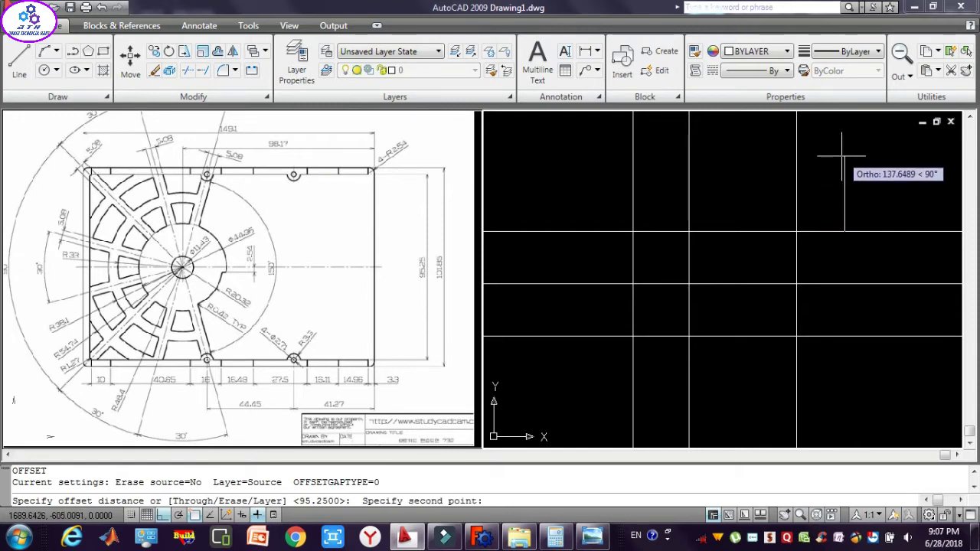
type("101.85")
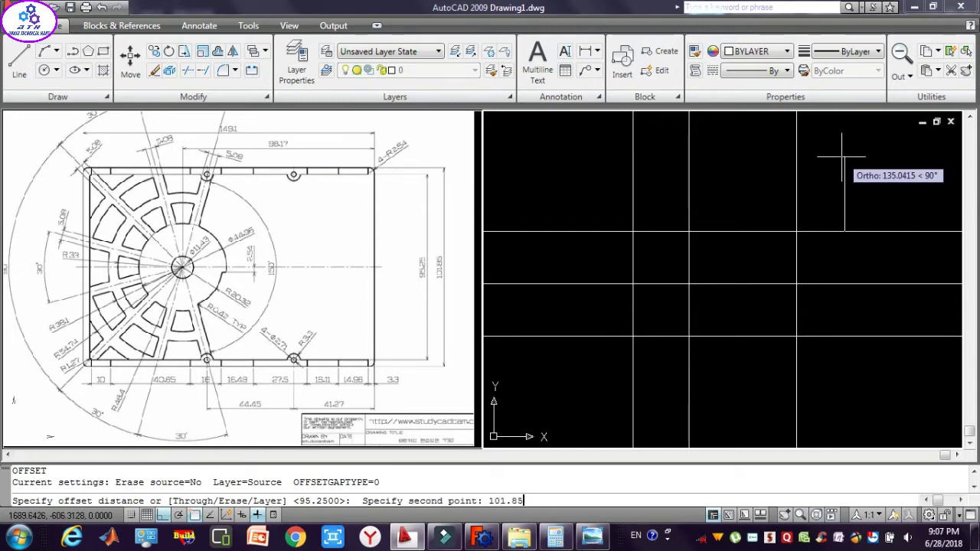
key("Return")
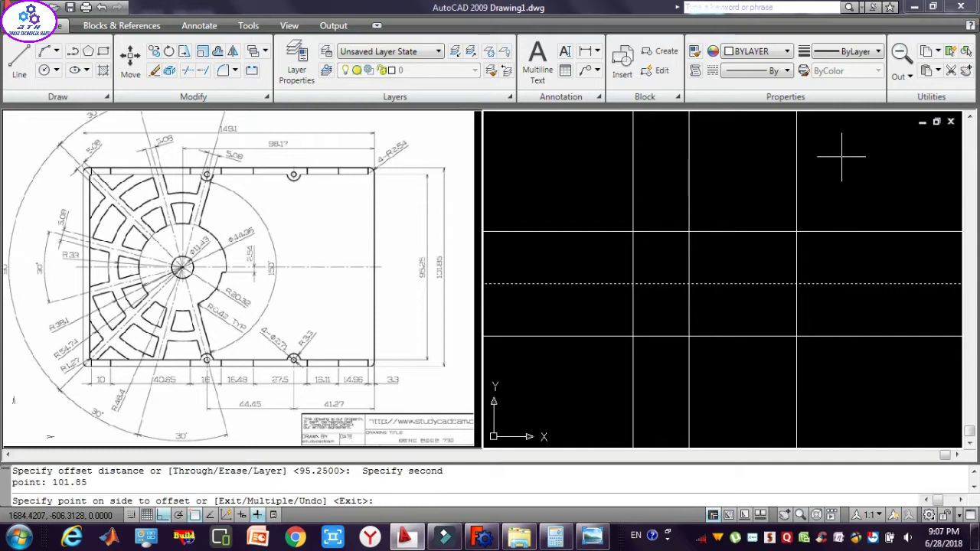
left_click(841, 157)
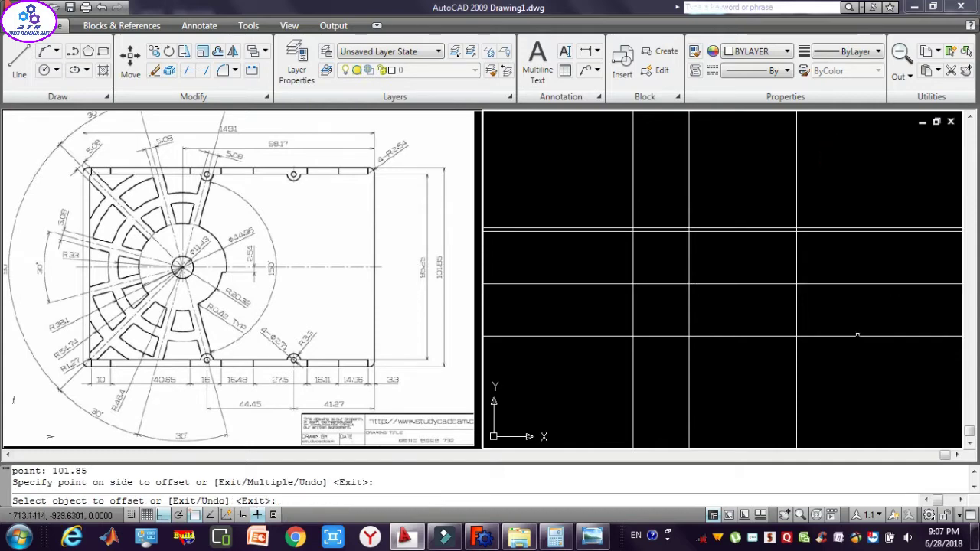
left_click(858, 335)
left_click(858, 335)
left_click(867, 394)
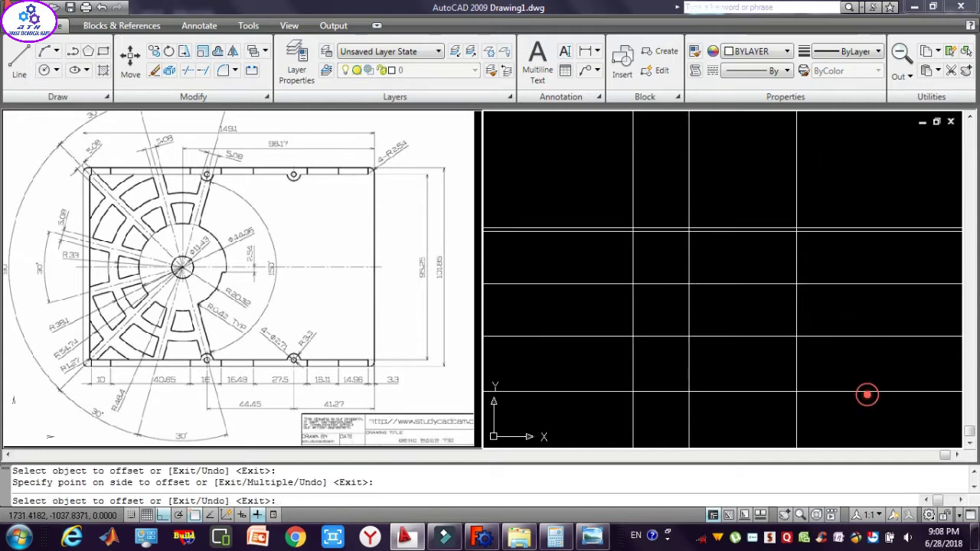
key("Escape")
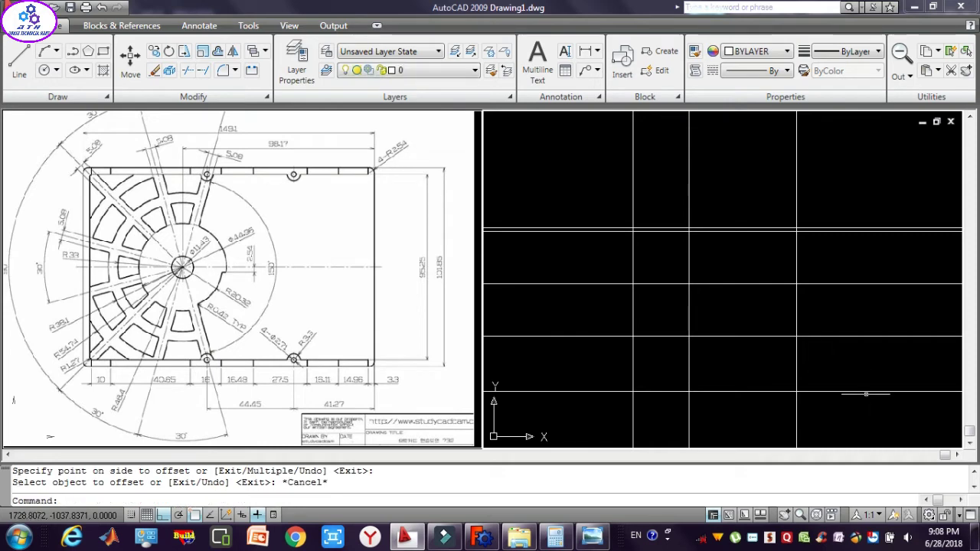
key("Escape")
key("Escape")
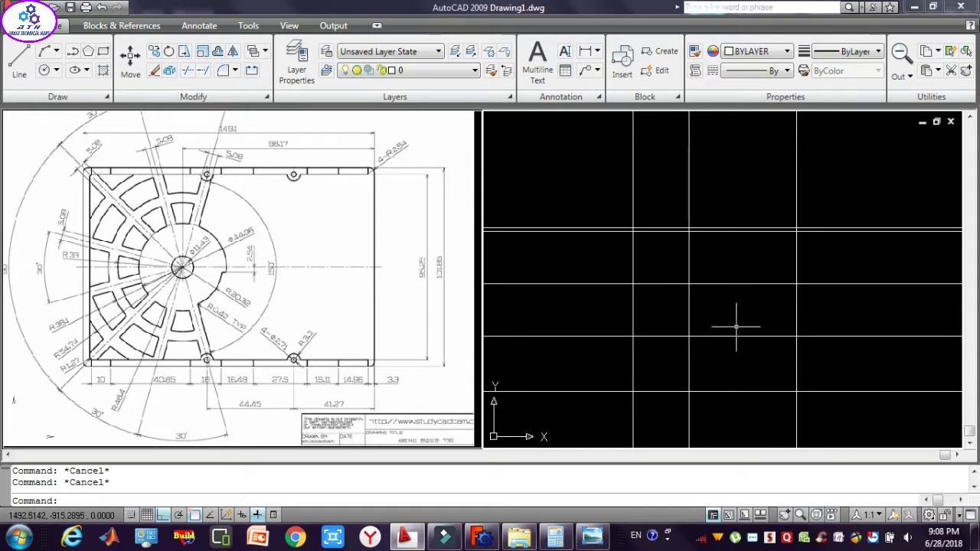
type("p")
Draw a radius-11.43 circle centred on the grid intersection
key("Return")
mouse_move(737, 328)
left_mouse_down()
mouse_move(754, 284)
mouse_move(728, 283)
left_mouse_up()
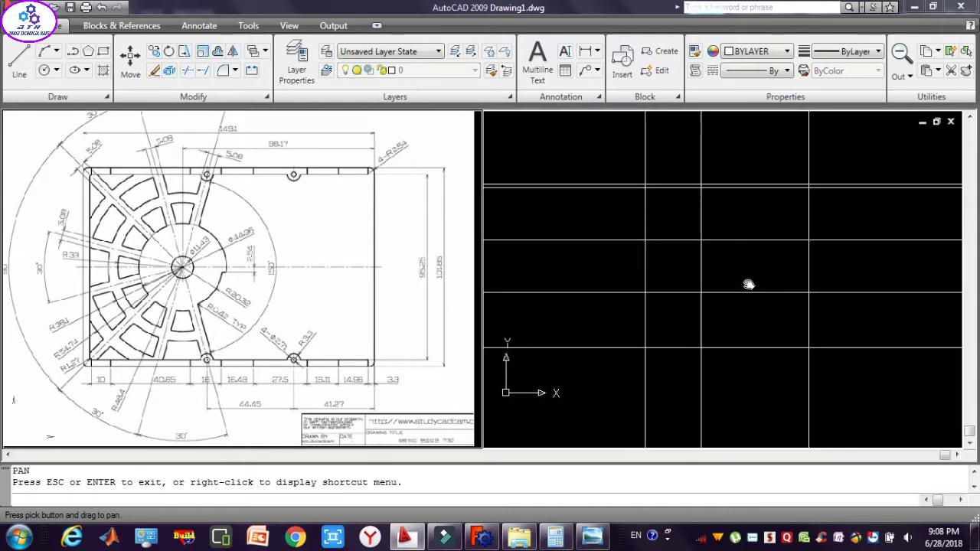
key("Escape")
key("Escape")
type("c")
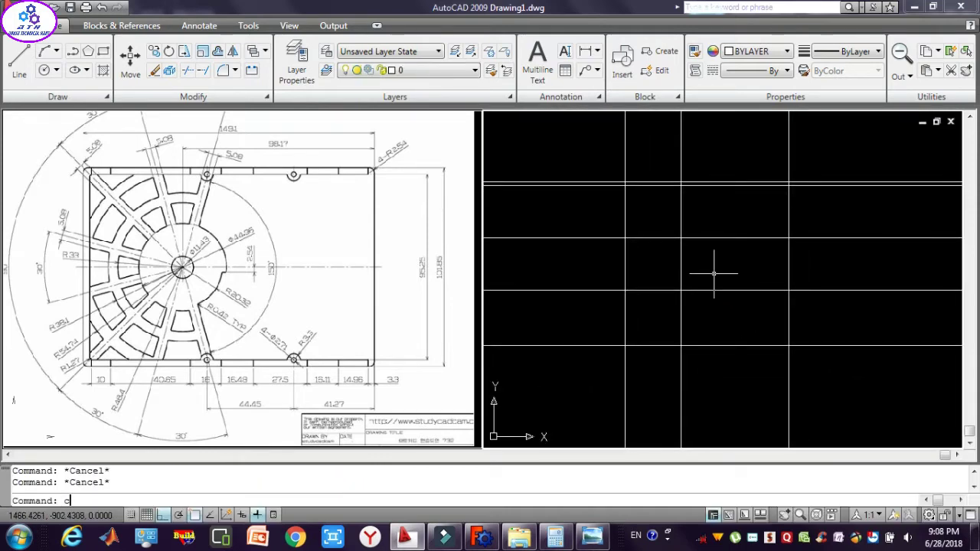
key("Return")
left_click(681, 291)
type("11.43")
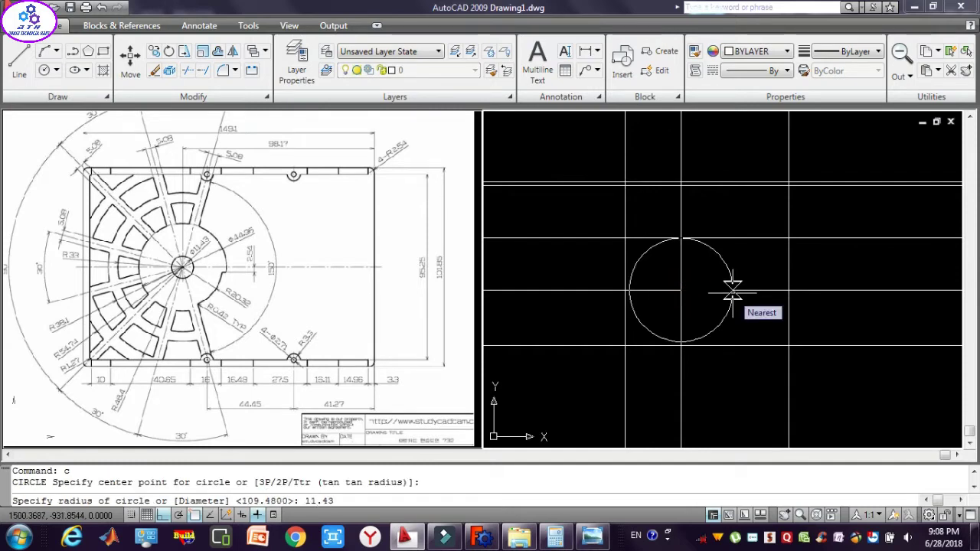
key("Return")
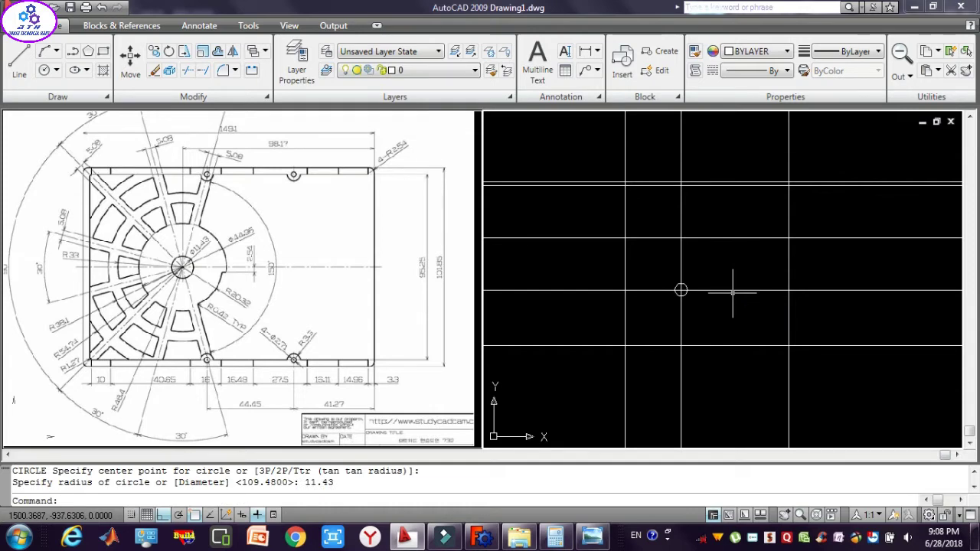
type("z")
key("Return")
left_click(563, 206)
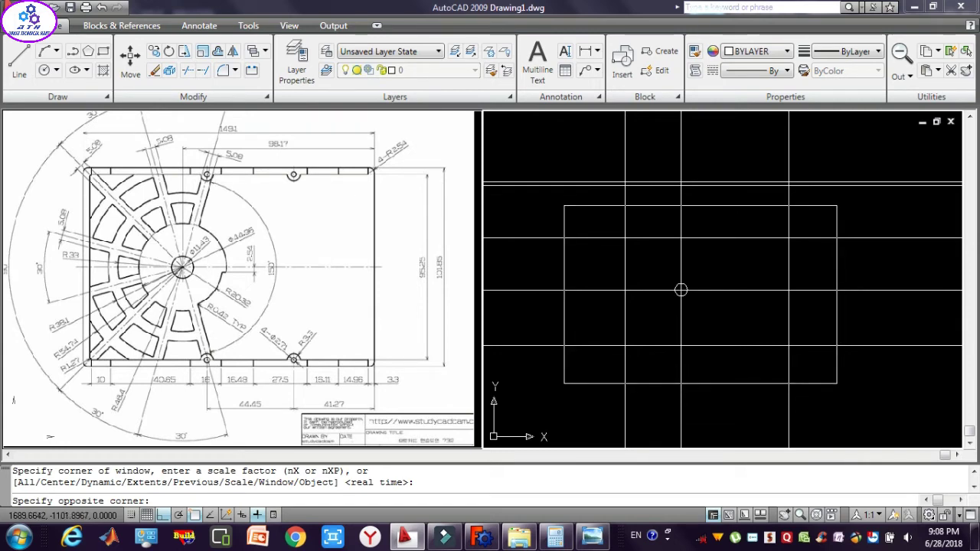
left_click(833, 372)
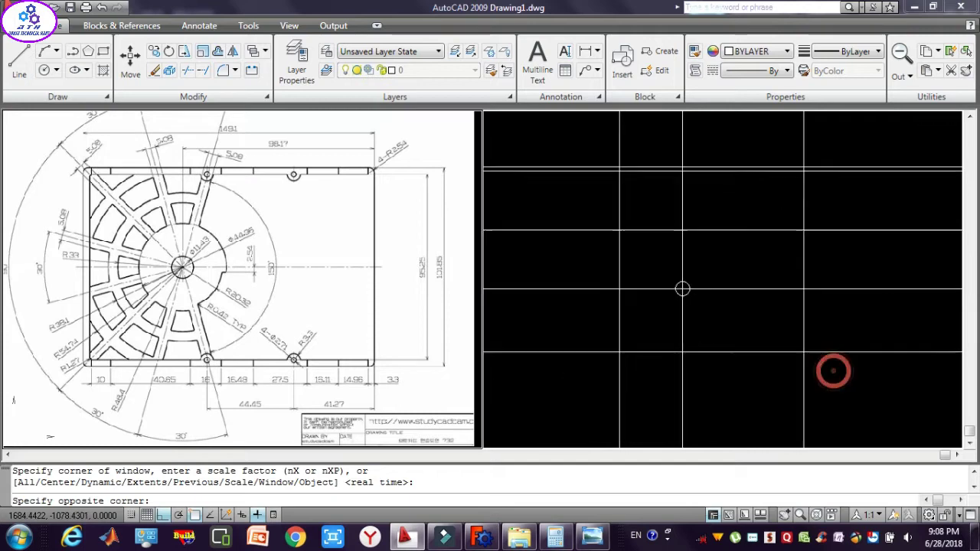
key("Escape")
key("Escape")
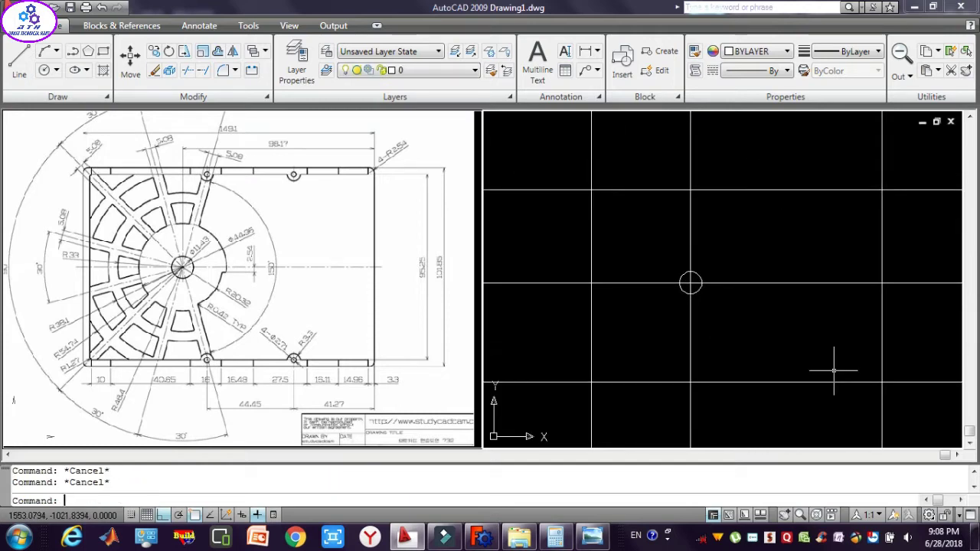
Add concentric circles of radius 44.95 and 66 around the same centre
type("c")
key("Return")
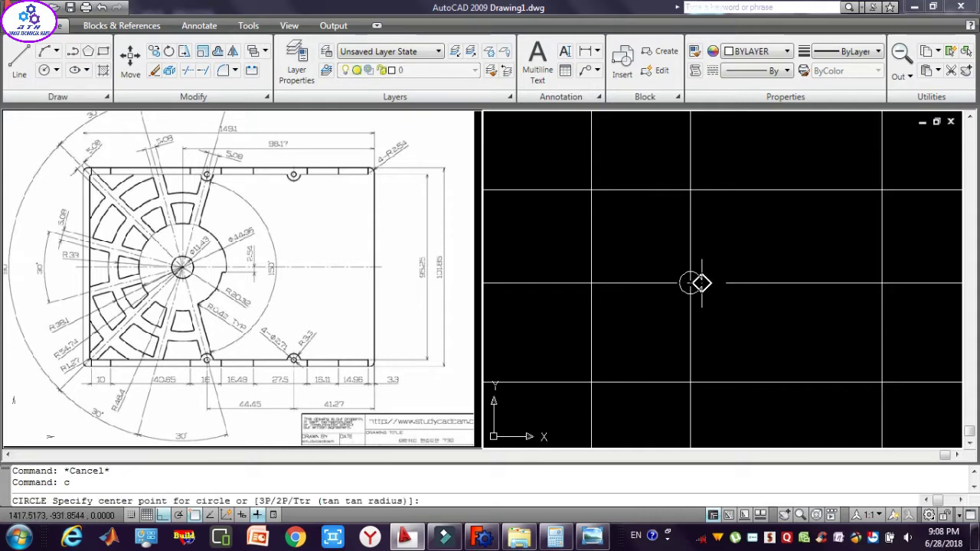
left_click(690, 284)
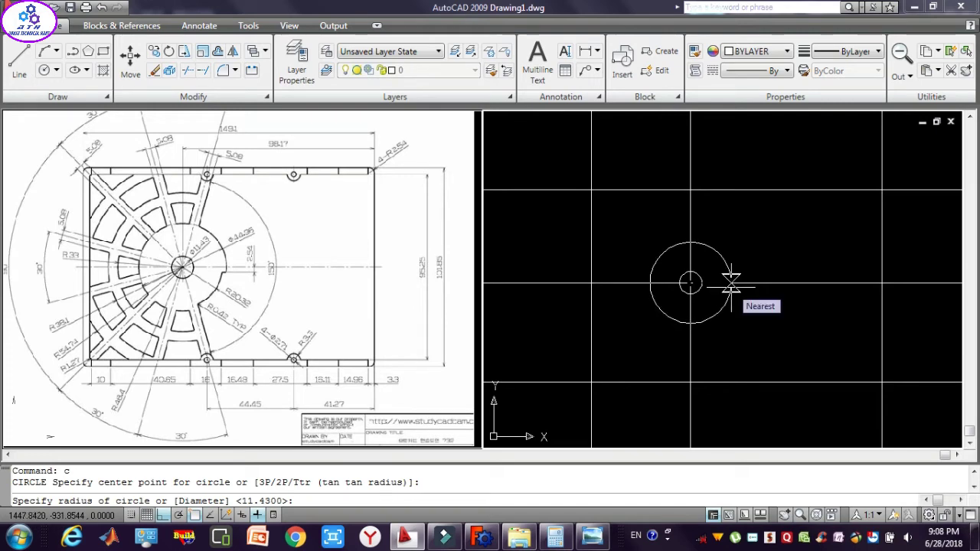
type("44.9")
type("5")
key("Return")
type("c")
key("Return")
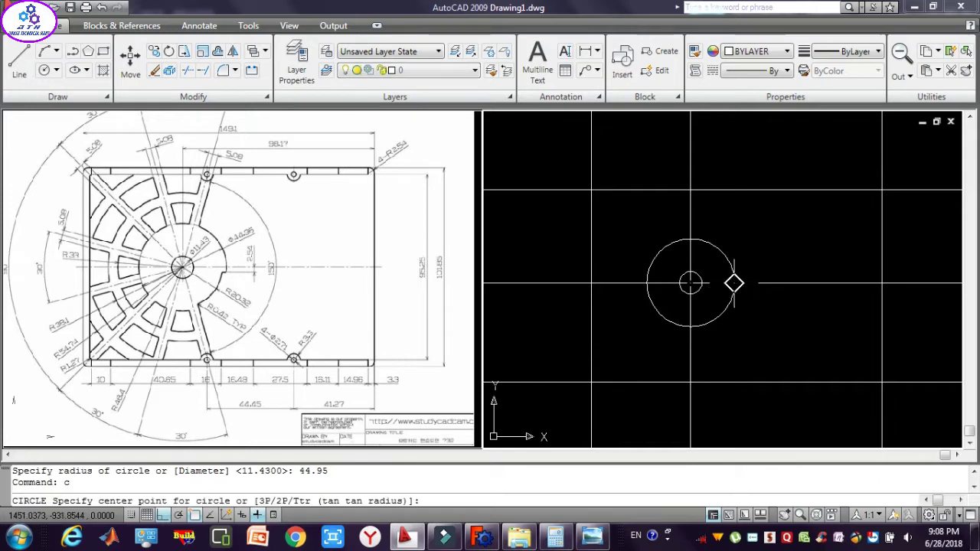
left_click(690, 283)
type("66")
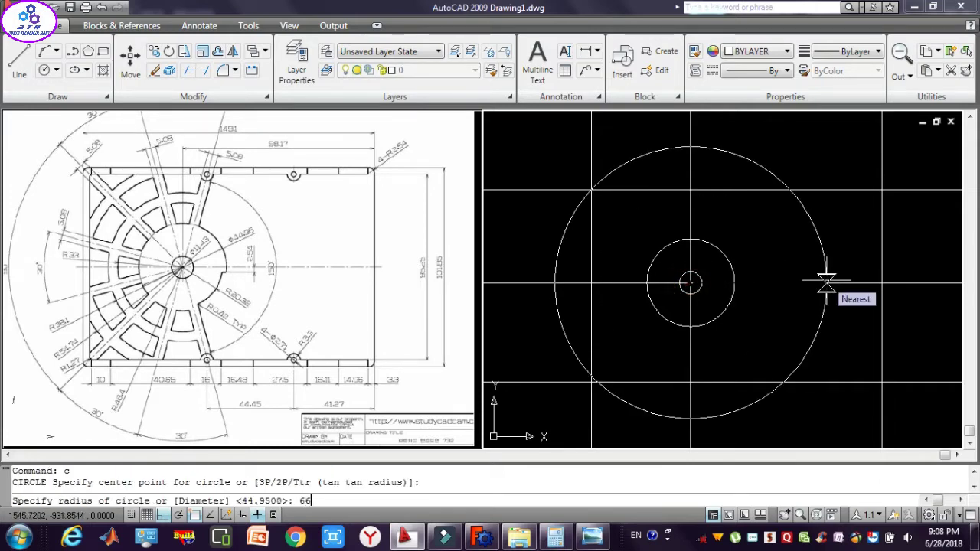
key("Return")
Add concentric circles of radius 40.64 and 76.2 at the shared centre
type("c")
key("Return")
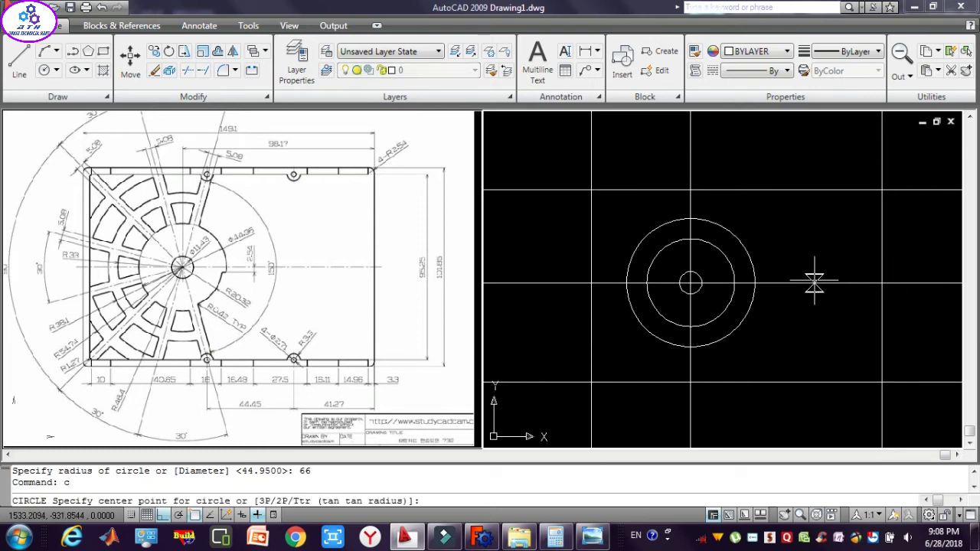
left_click(691, 283)
type("40")
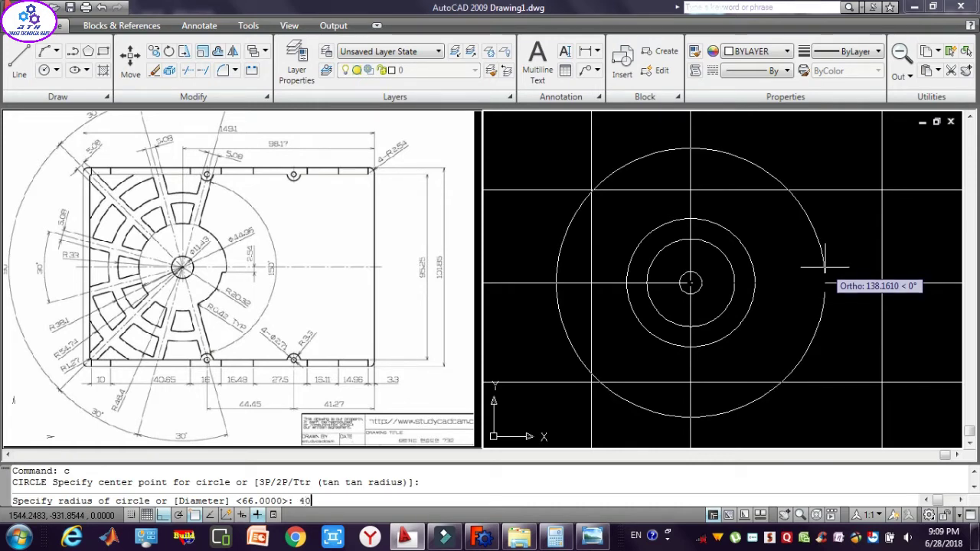
type(".64")
key("Return")
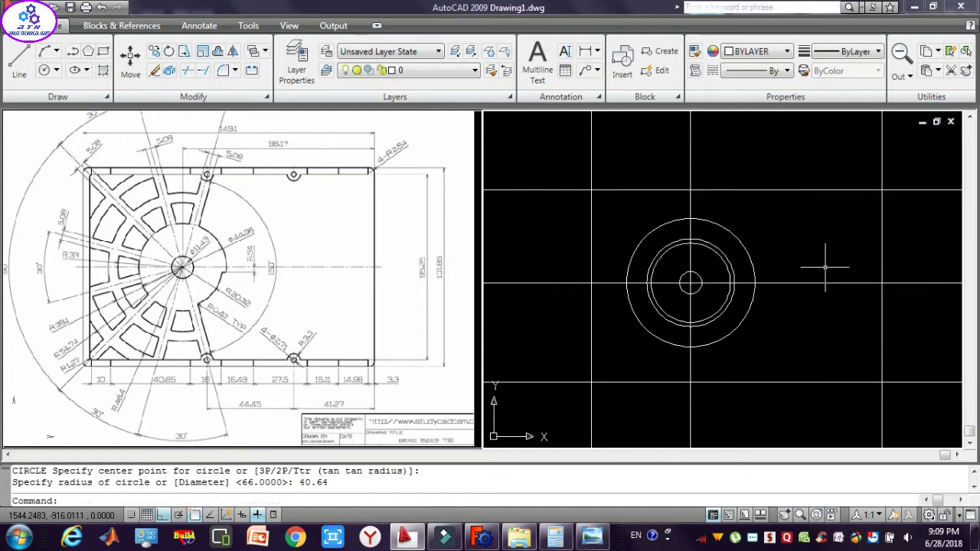
type("c")
key("Return")
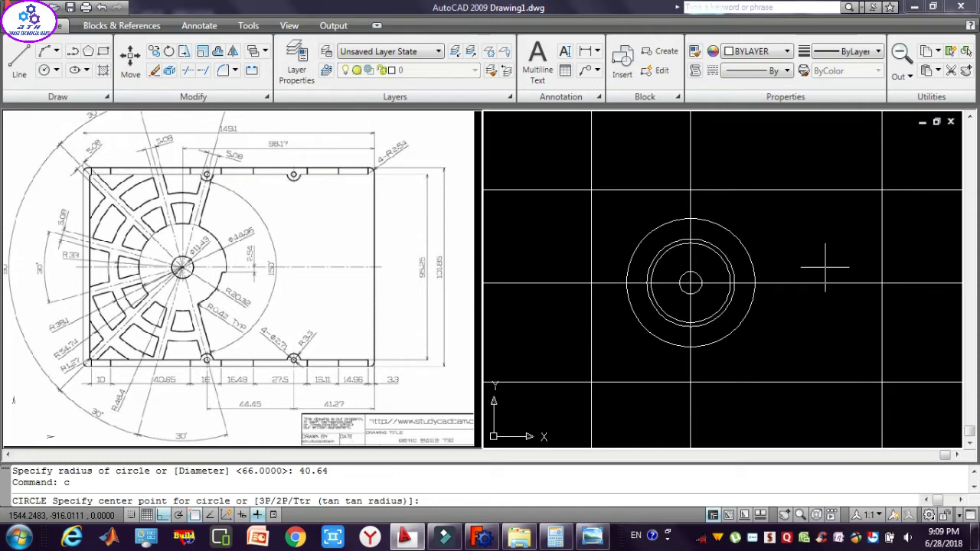
left_click(690, 282)
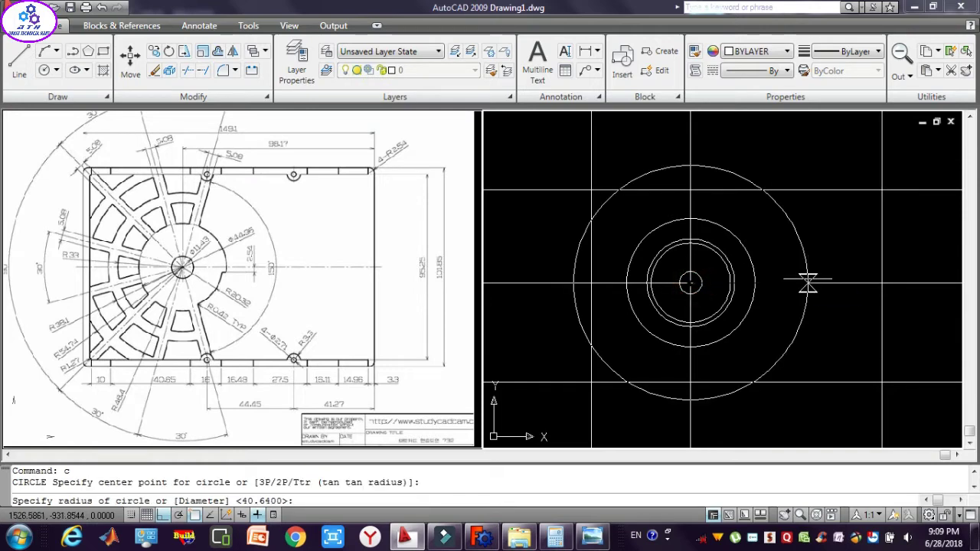
type("76.2")
key("Return")
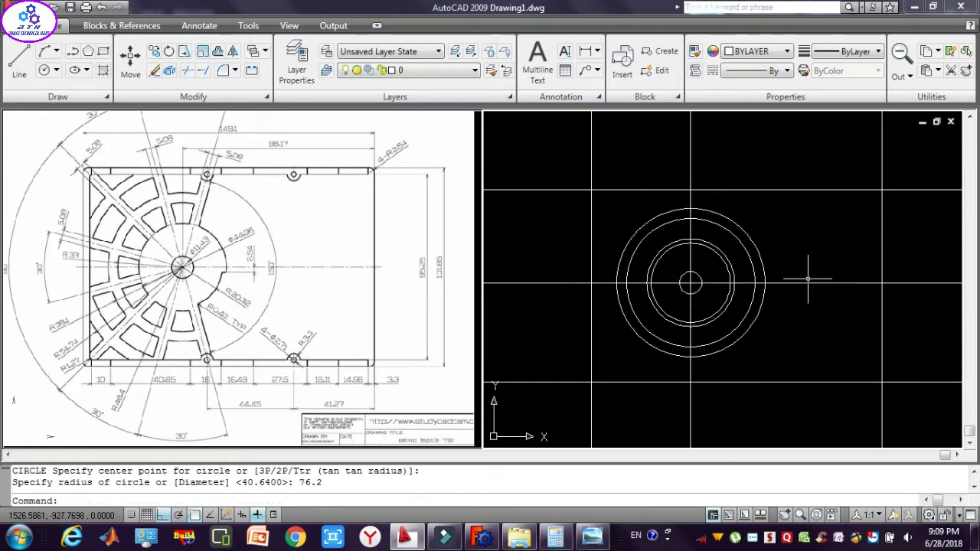
type("c")
key("Return")
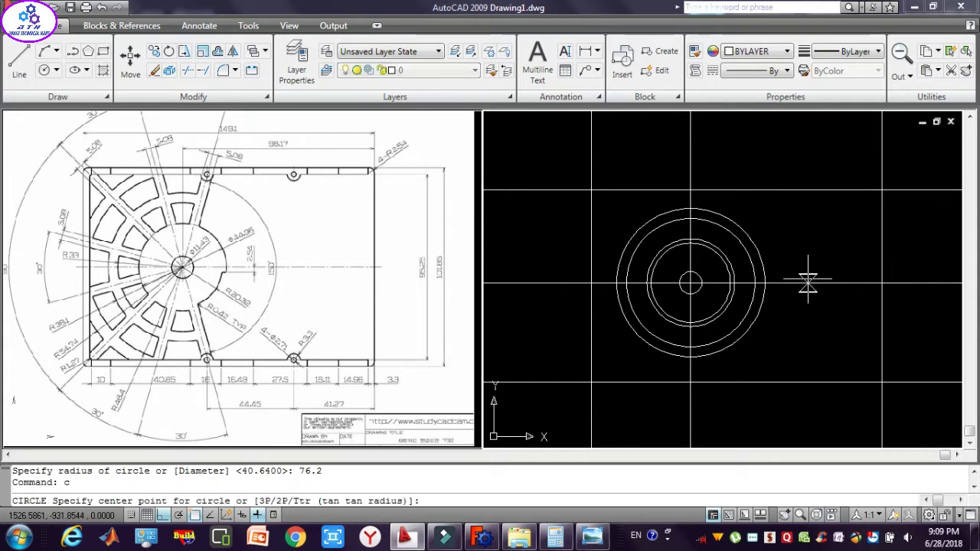
left_click(690, 283)
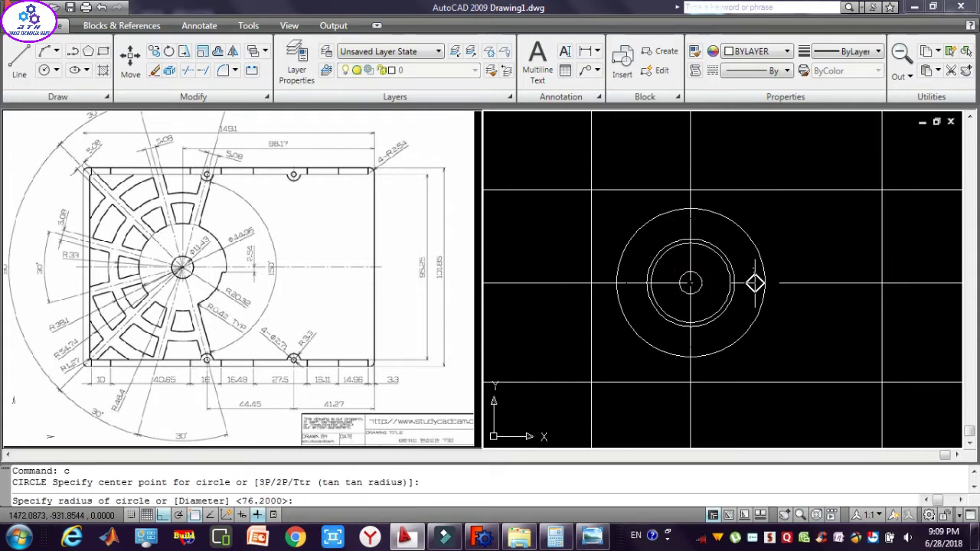
Clear Calculator and multiply 54.74 by 2 to get 109.48
left_click(555, 536)
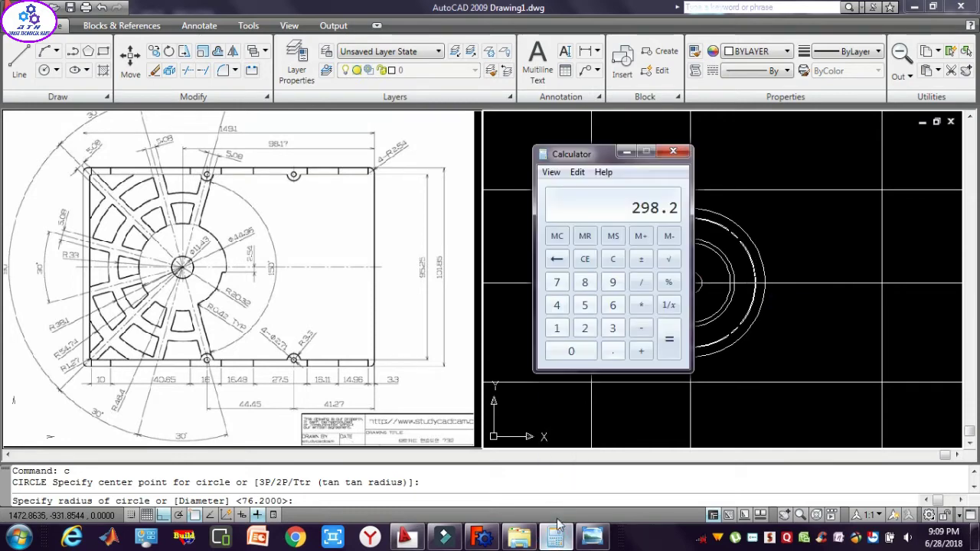
left_click(561, 348)
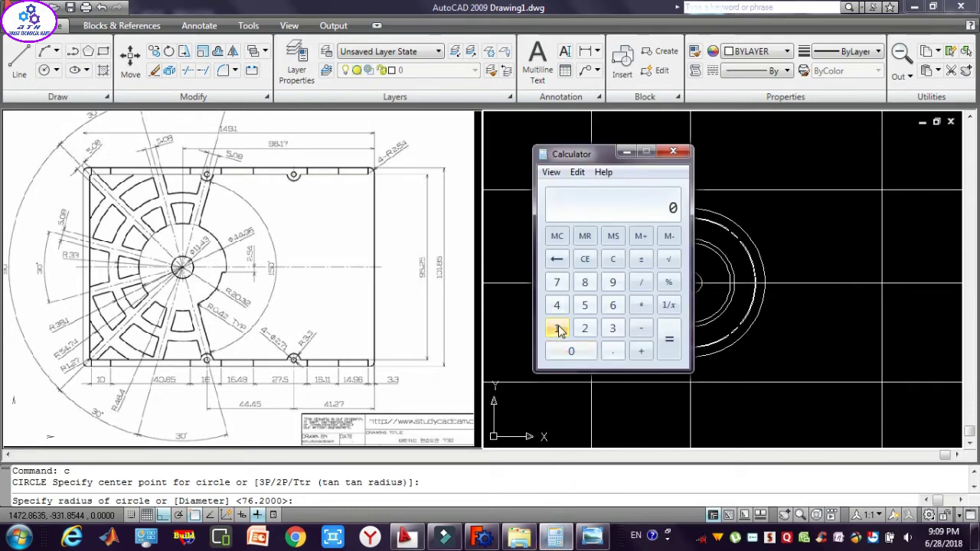
left_click(586, 305)
left_click(557, 304)
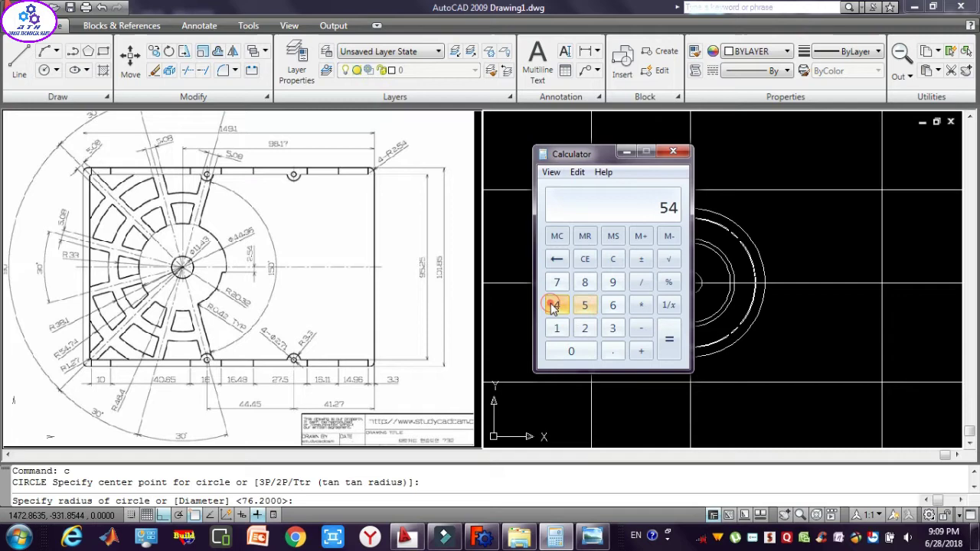
left_click(617, 349)
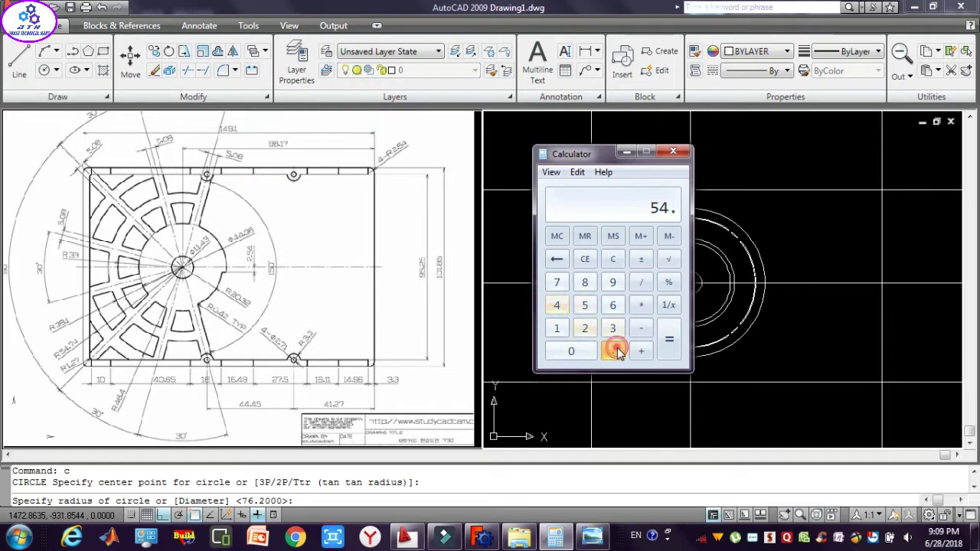
left_click(557, 282)
left_click(557, 305)
left_click(640, 305)
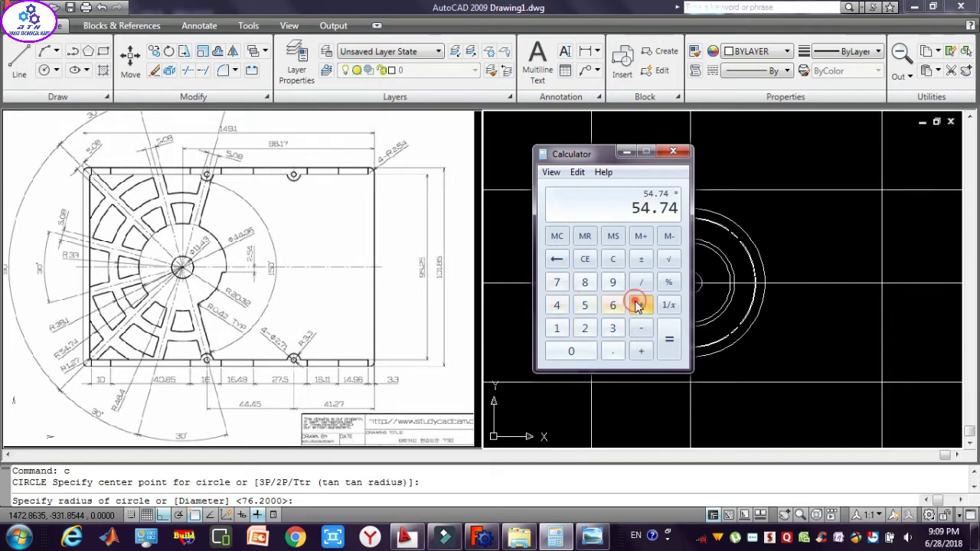
left_click(585, 328)
left_click(669, 340)
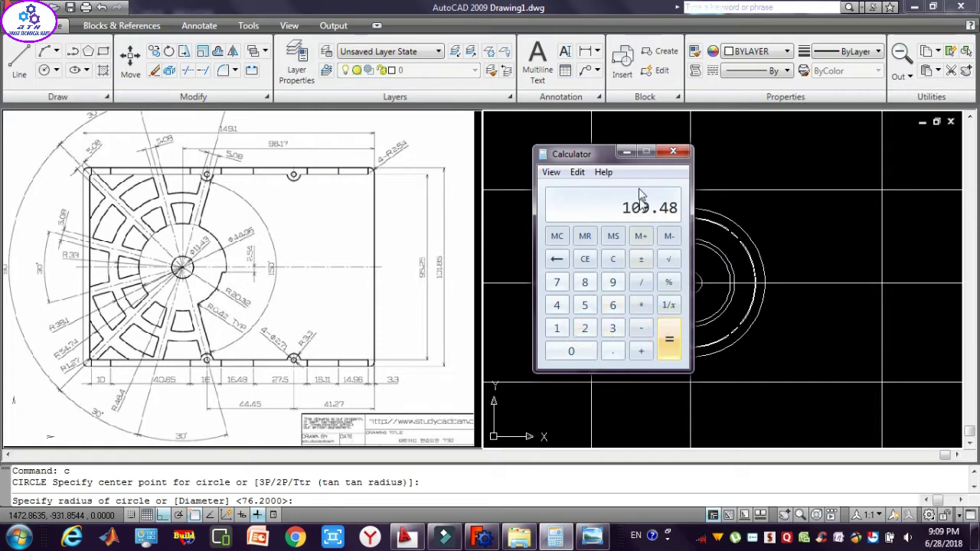
left_click(626, 151)
type("109")
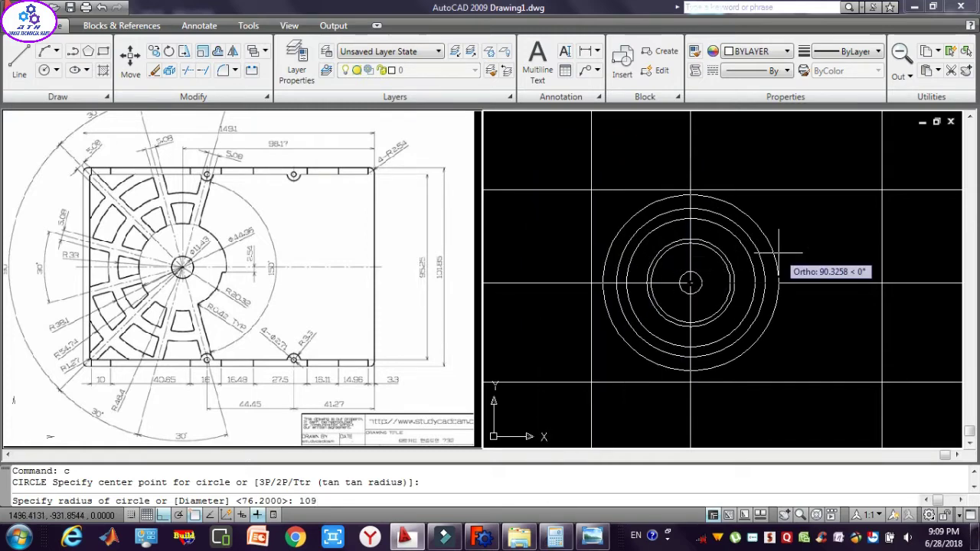
Complete the outer circle with radius 109.48 around the shared centre
type(".48")
key("Return")
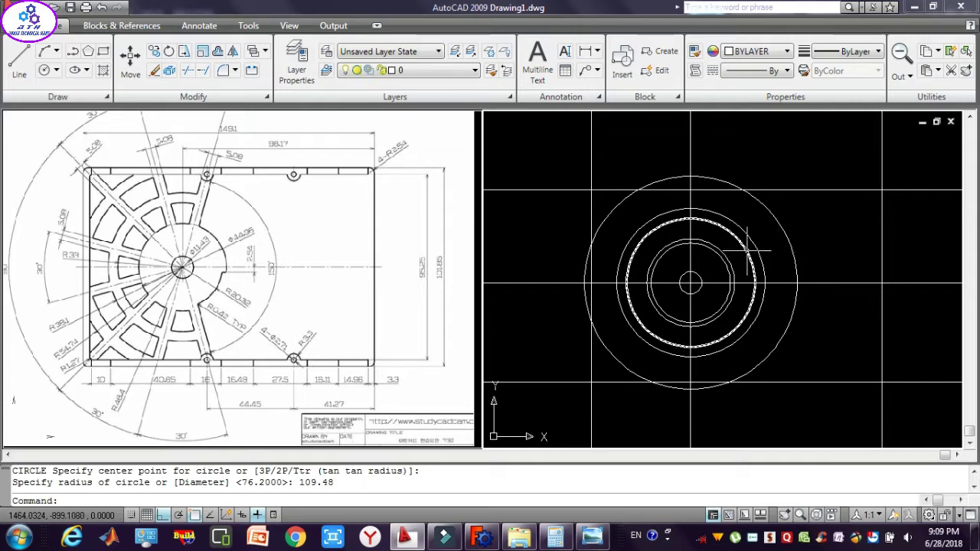
type("p")
key("Return")
mouse_move(738, 245)
left_mouse_down()
mouse_move(746, 333)
mouse_move(739, 151)
mouse_move(755, 229)
mouse_move(707, 262)
mouse_move(723, 250)
mouse_move(707, 248)
left_mouse_up()
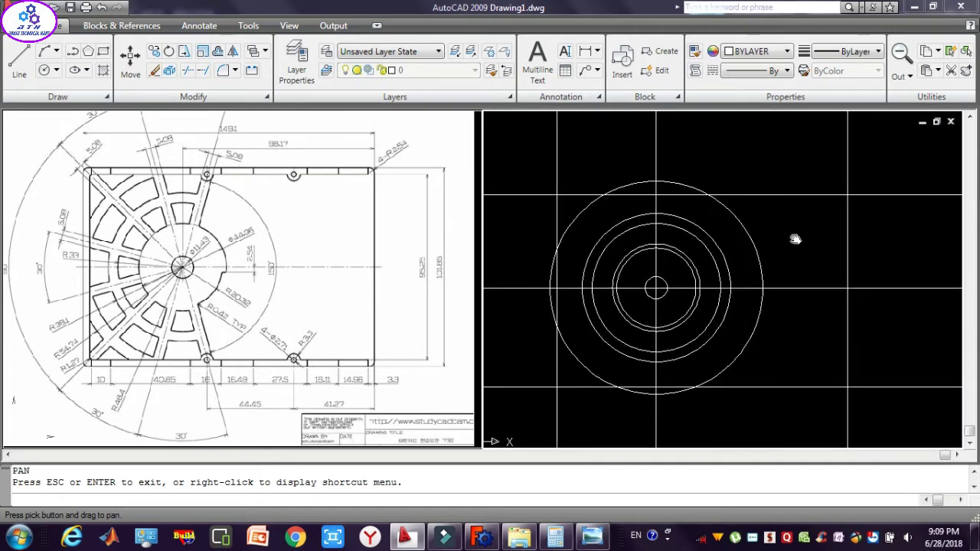
mouse_move(796, 240)
left_mouse_down()
mouse_move(755, 247)
mouse_move(743, 237)
left_mouse_up()
key("Escape")
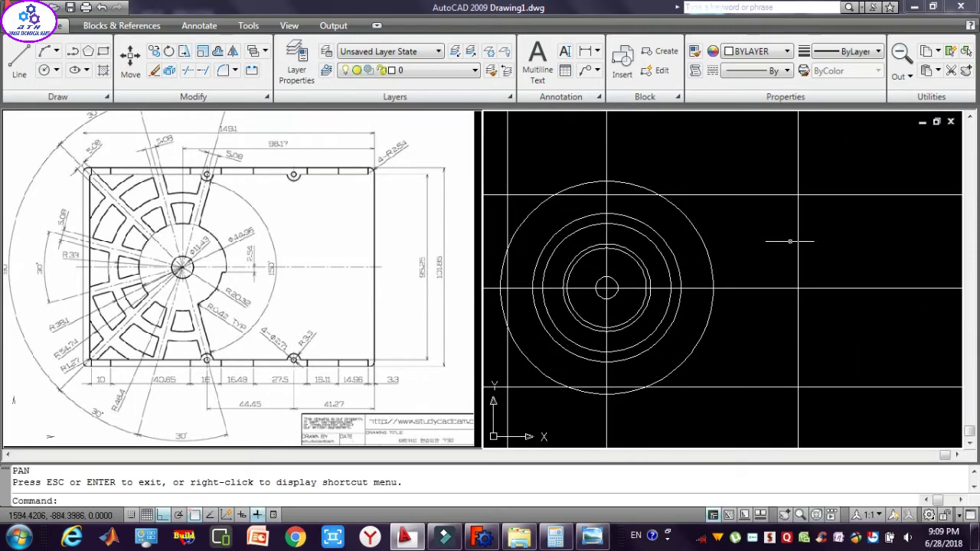
Offset the horizontal centre line 101.85 downward
left_click(854, 297)
left_click(841, 277)
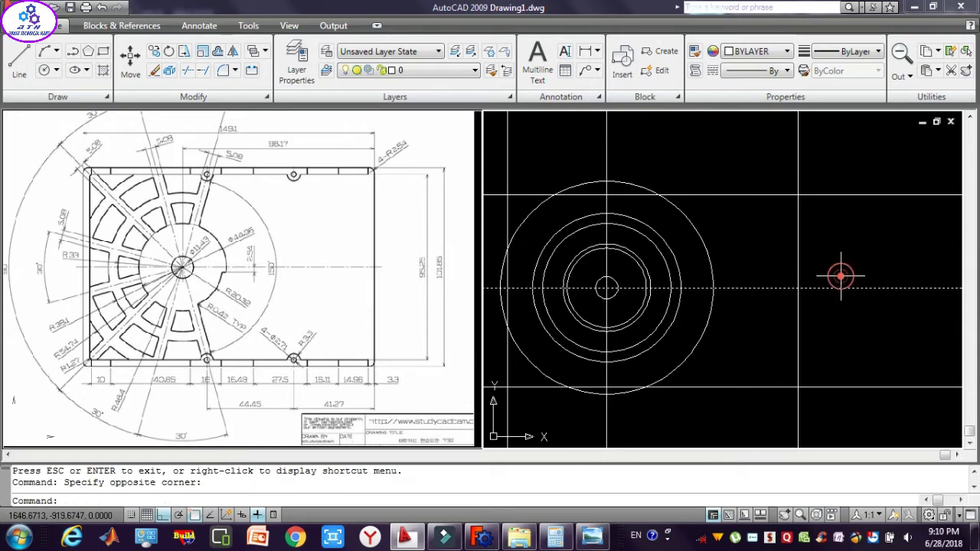
type("o")
key("Return")
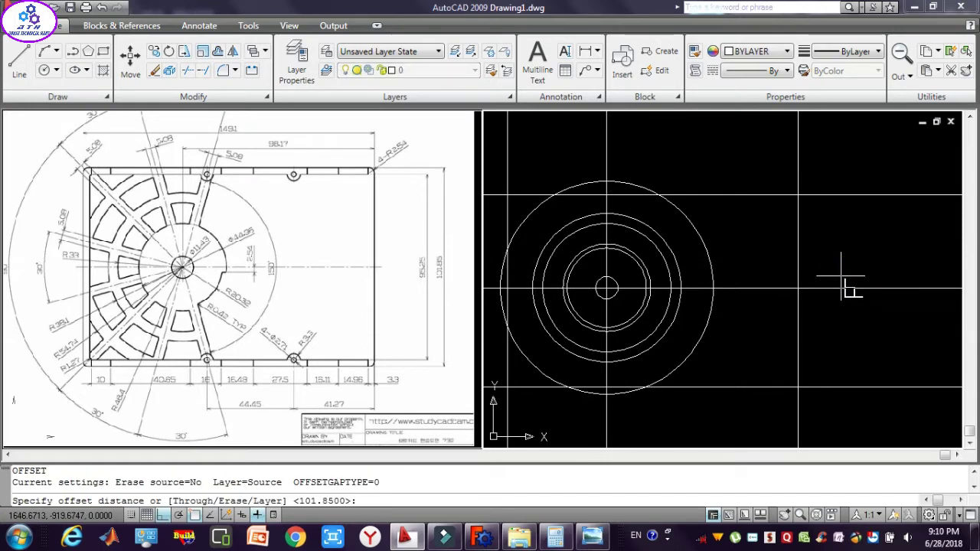
left_click(841, 276)
type("101.85")
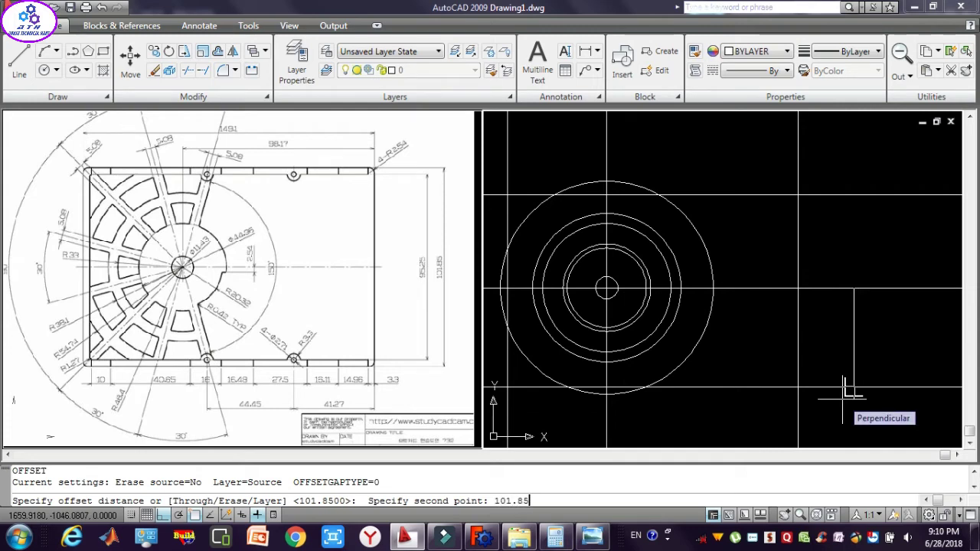
key("Return")
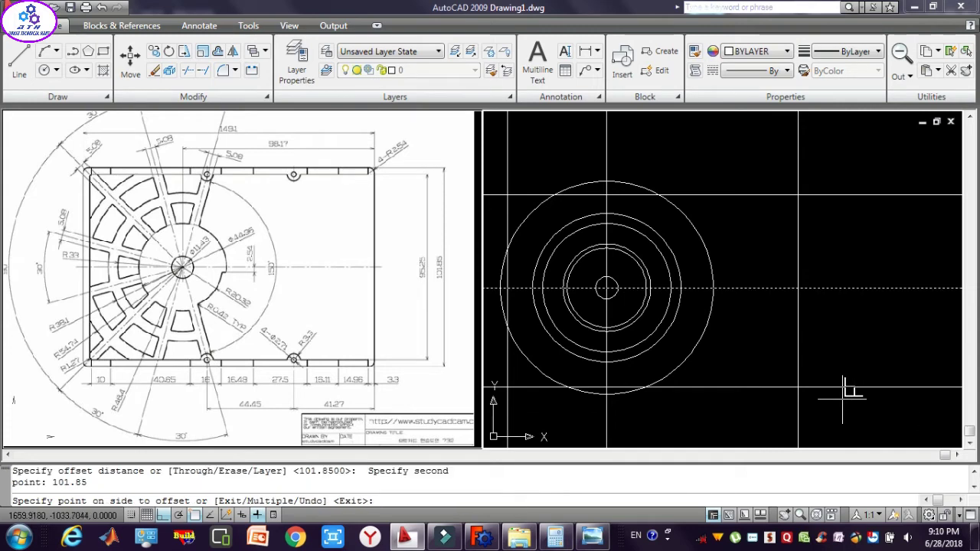
left_click(842, 392)
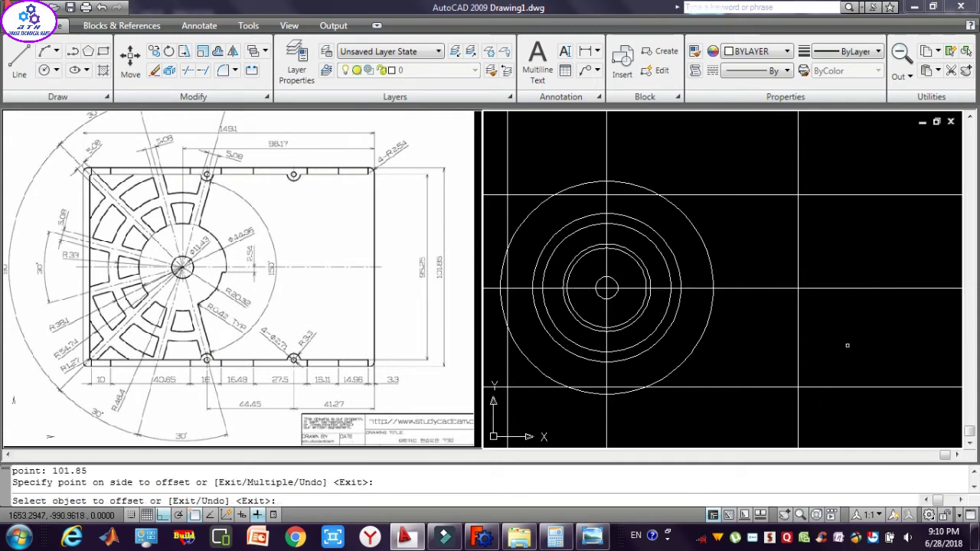
left_click(835, 289)
left_click(850, 393)
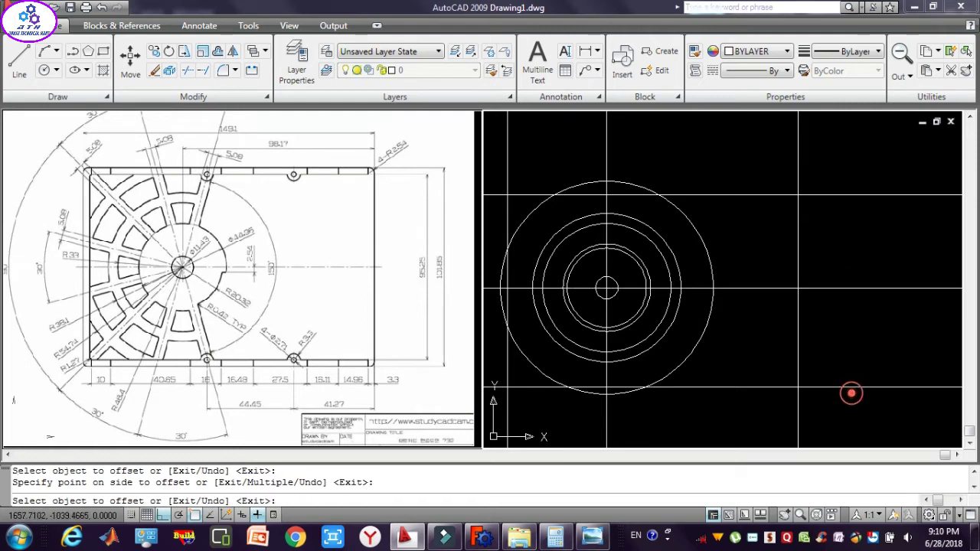
left_click(899, 52)
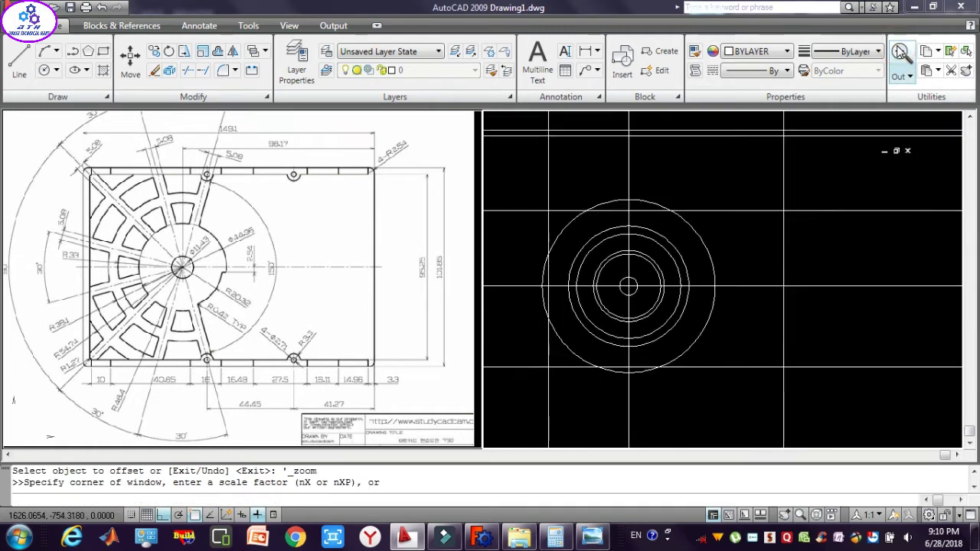
key("Escape")
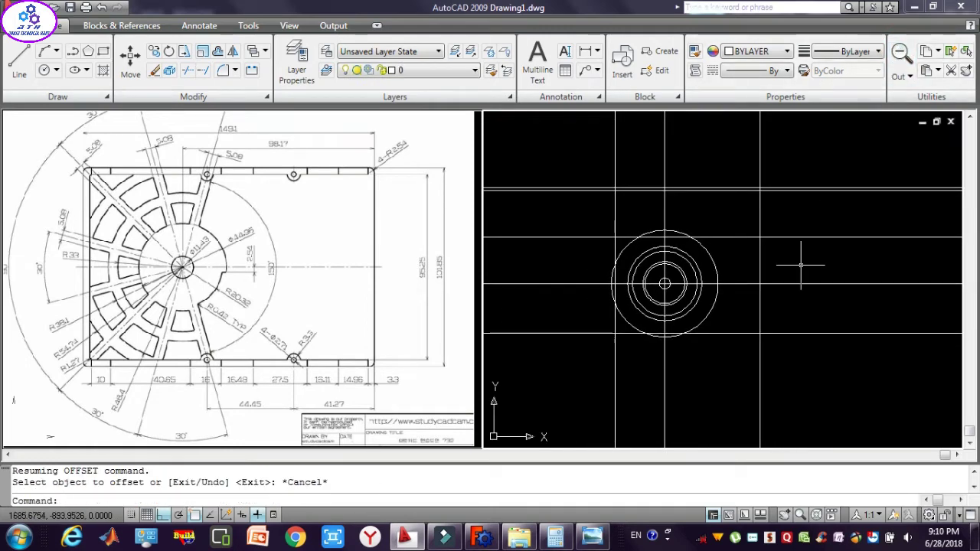
key("Escape")
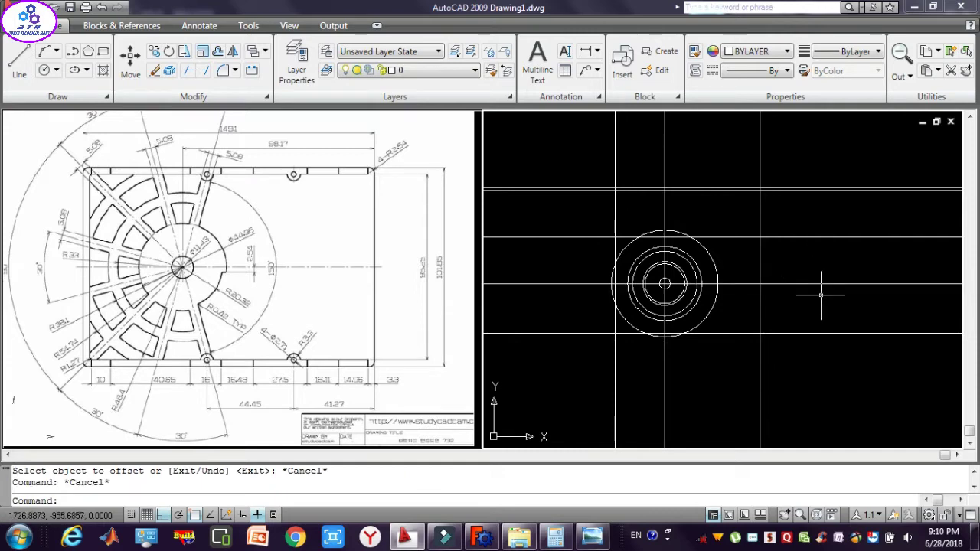
Offset the horizontal centre line 95.25 downward
left_click(821, 293)
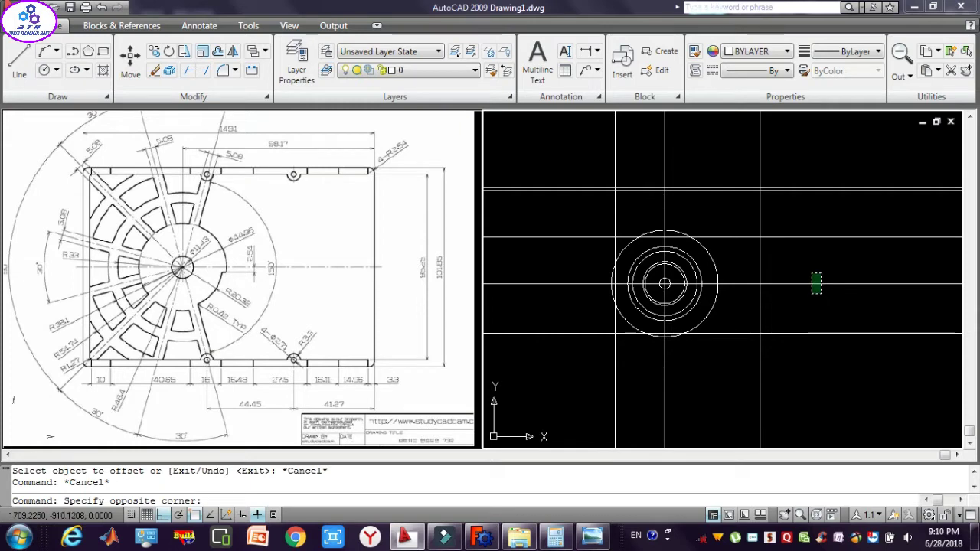
left_click(811, 272)
type("o")
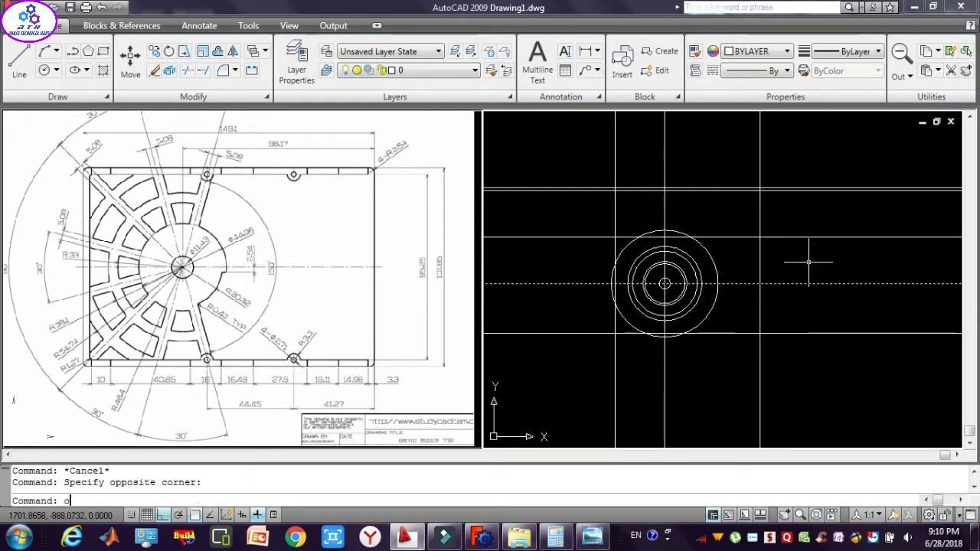
key("Return")
left_click(813, 271)
type("95.25")
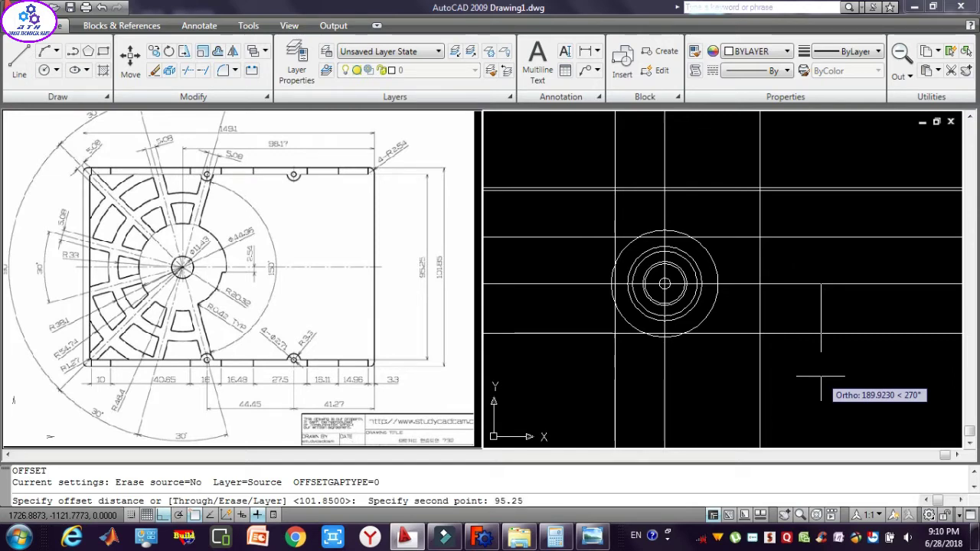
key("Return")
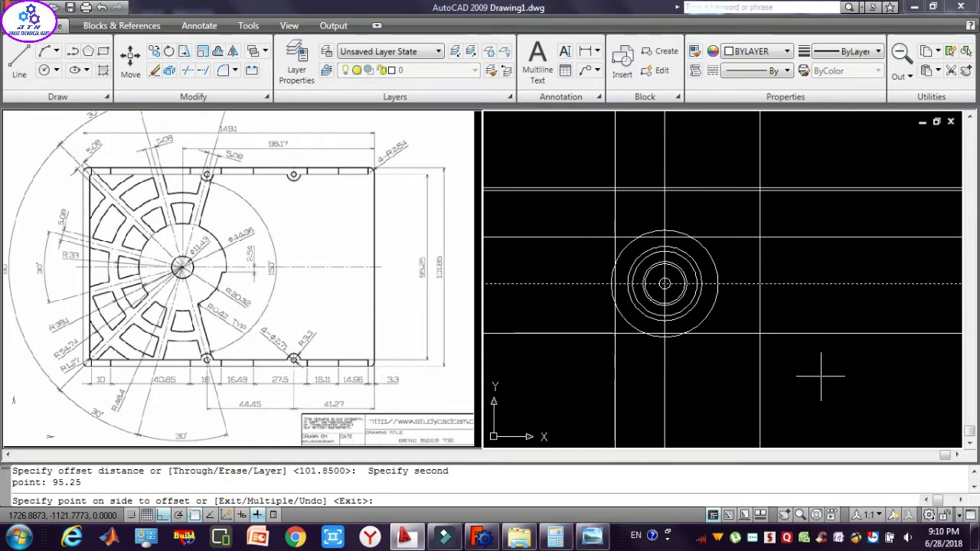
left_click(821, 376)
key("Escape")
key("Escape")
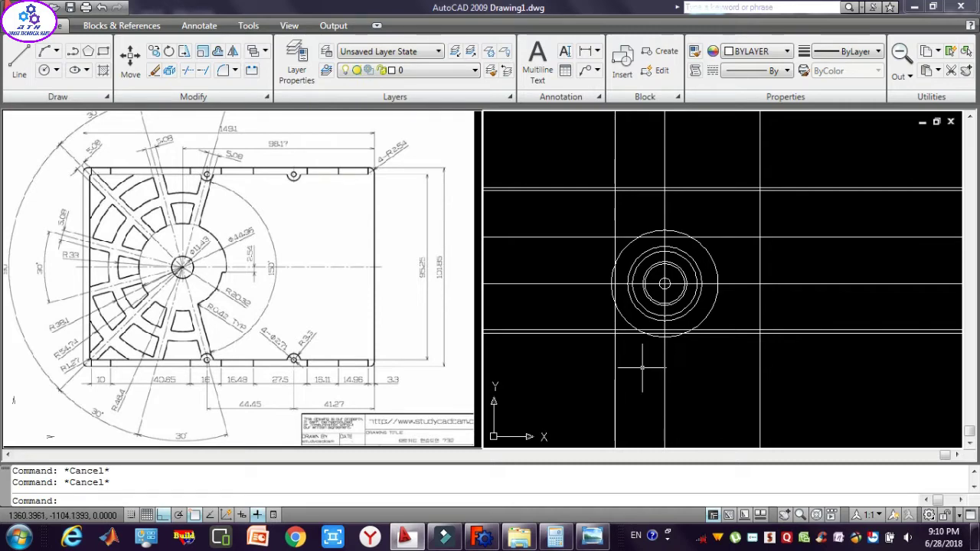
Erase the left and right vertical construction lines flanking the centre line
left_click(641, 368)
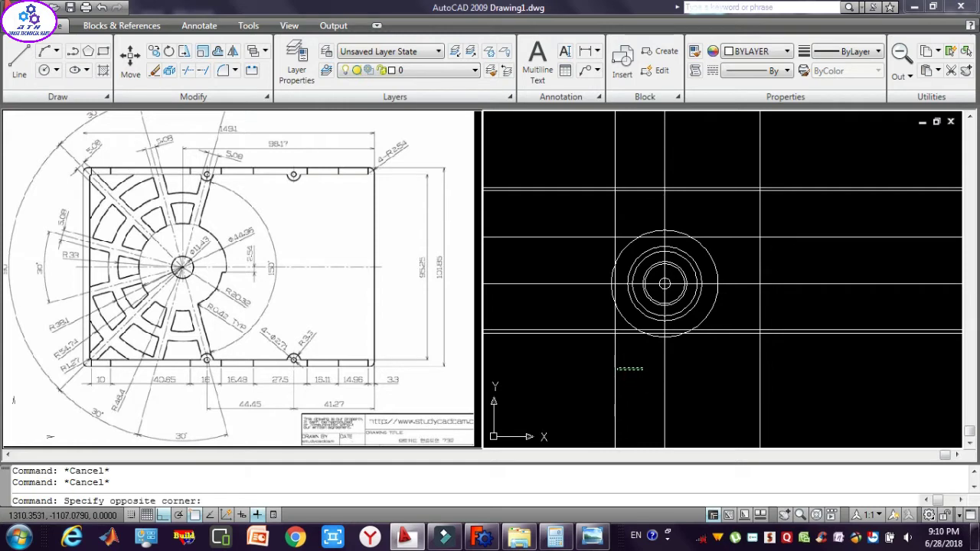
left_click(637, 369)
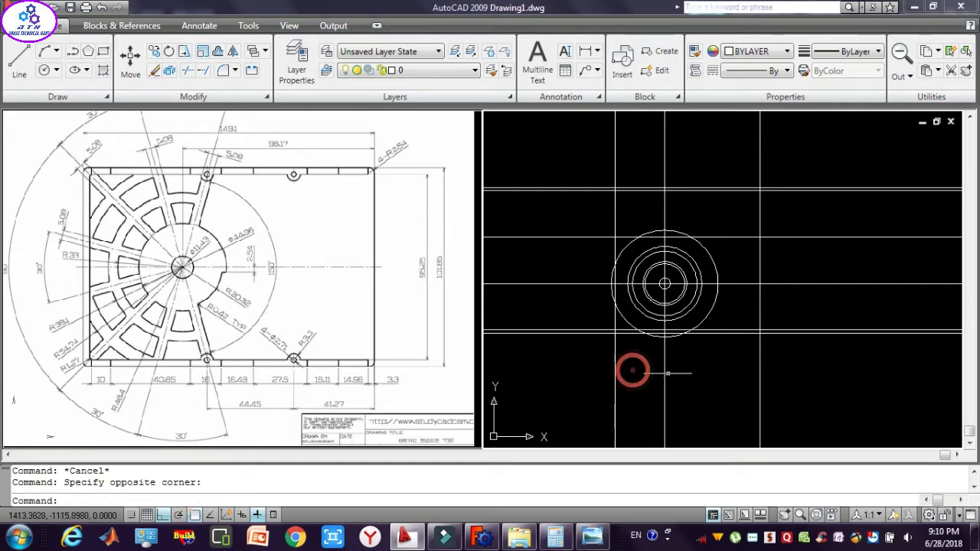
left_click(667, 372)
left_click(650, 368)
type("o")
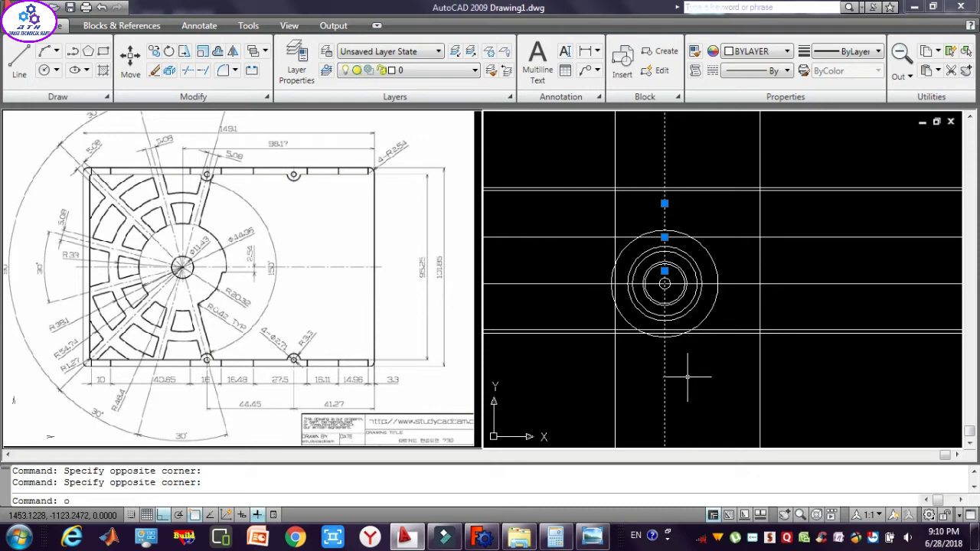
key("Return")
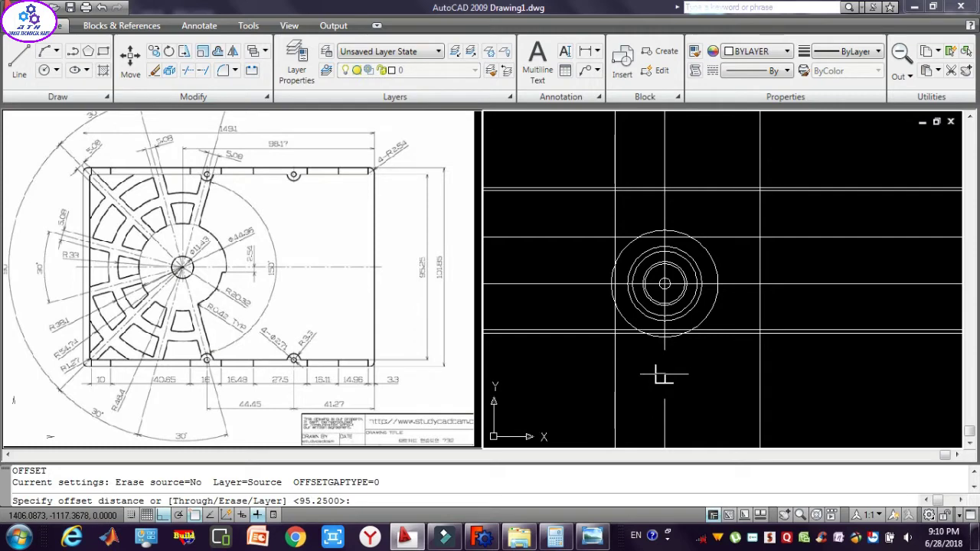
key("Escape")
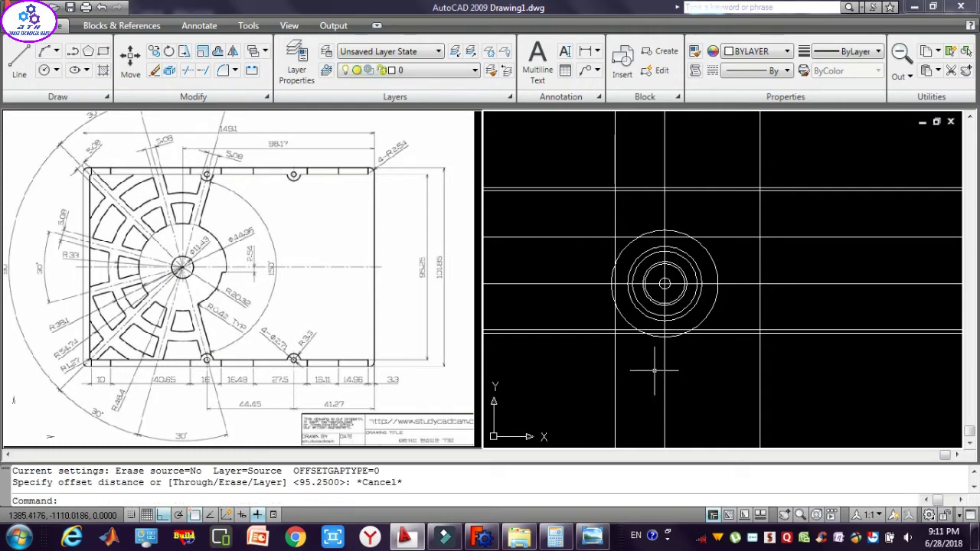
left_click(655, 370)
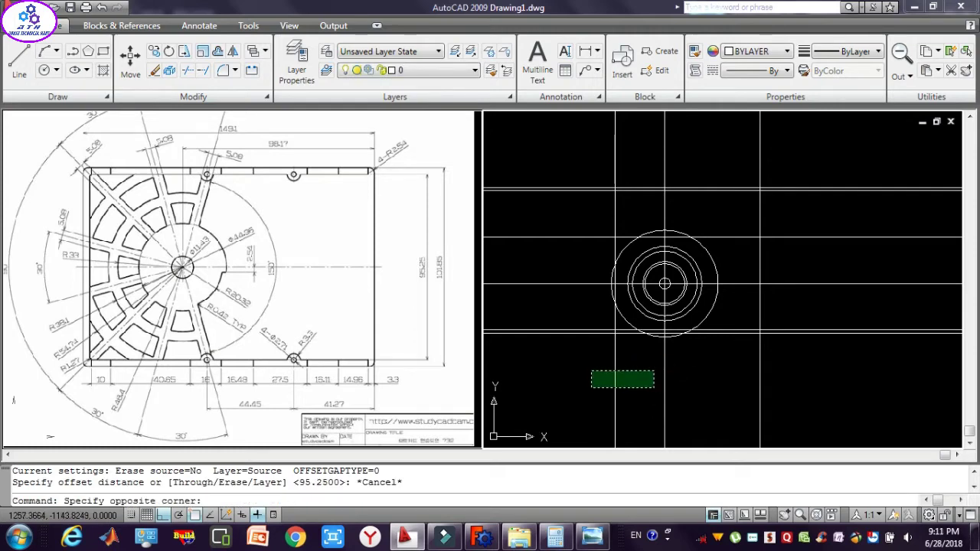
left_click(592, 389)
key("Delete")
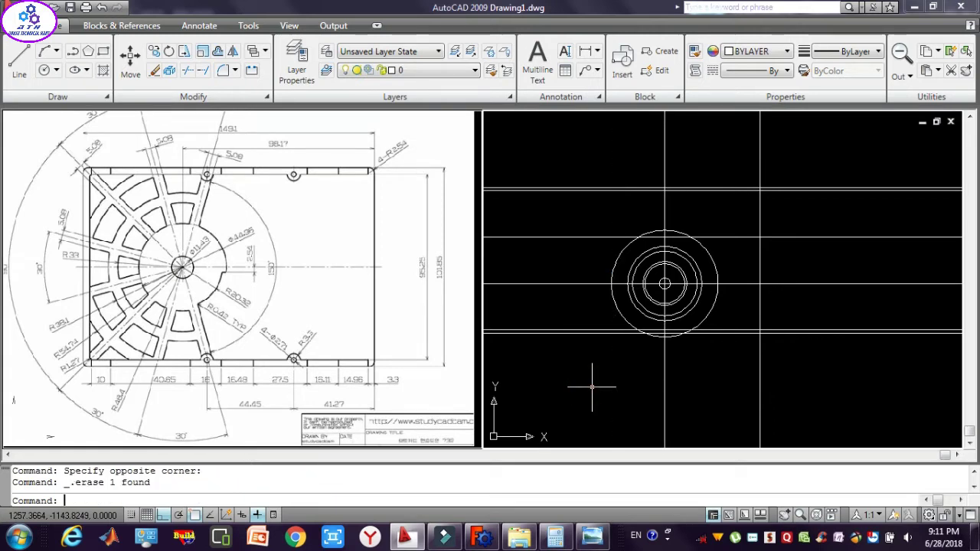
left_click(781, 406)
left_click(739, 385)
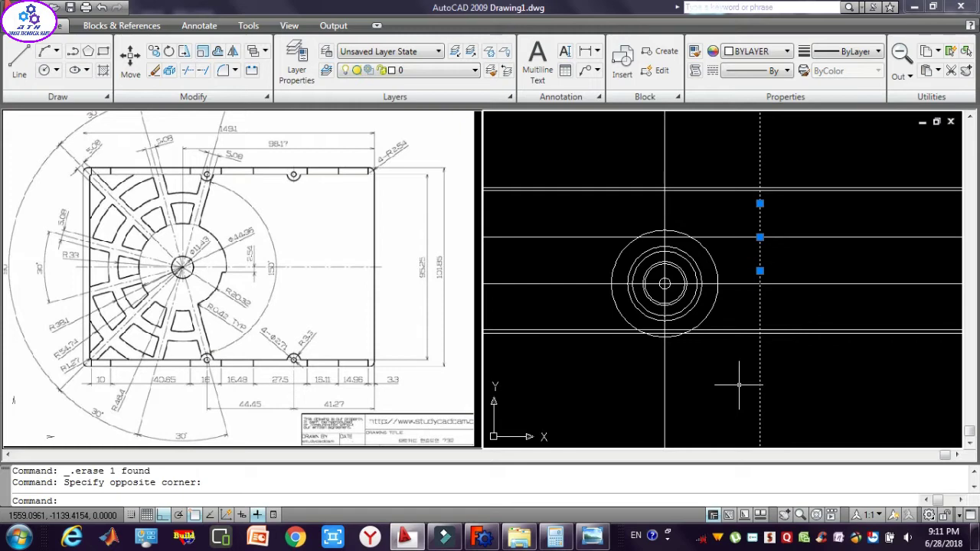
key("Delete")
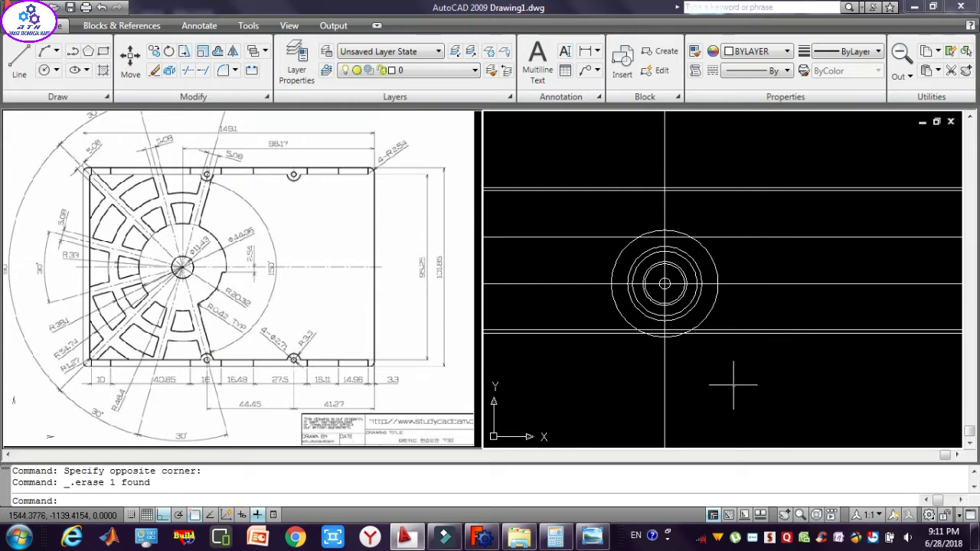
Offset the vertical centre line 16 units to the right and to the left
left_click(724, 386)
left_click(626, 373)
type("o")
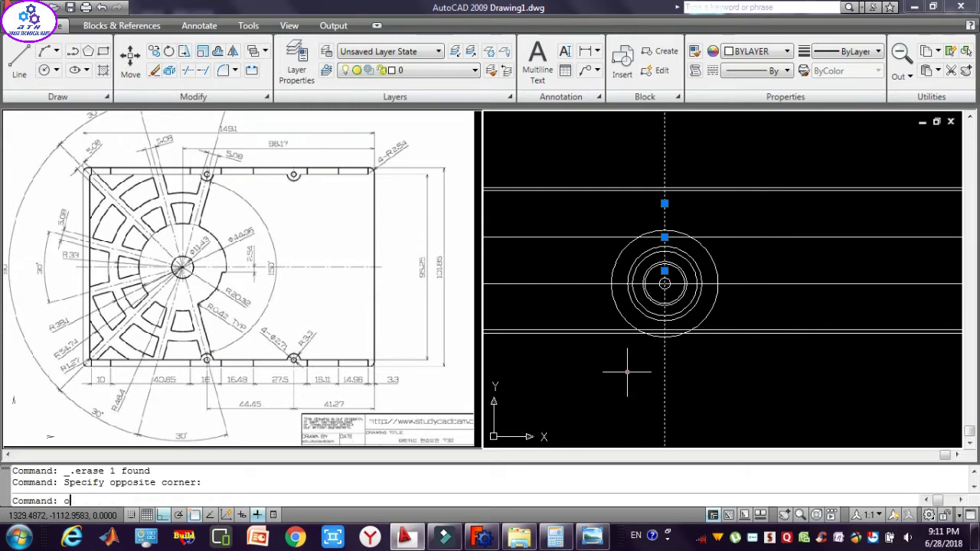
key("Return")
left_click(665, 386)
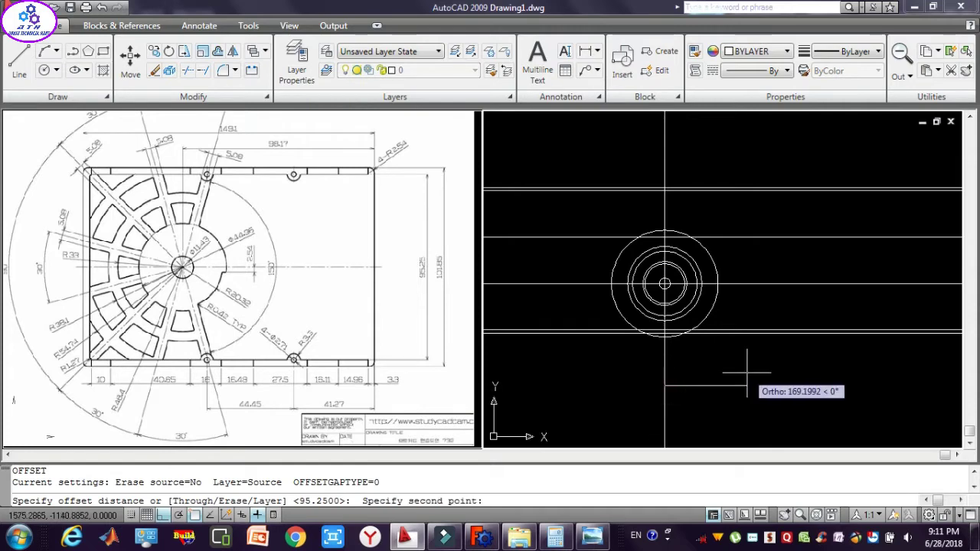
type("15")
key("BackSpace")
type("6")
key("Return")
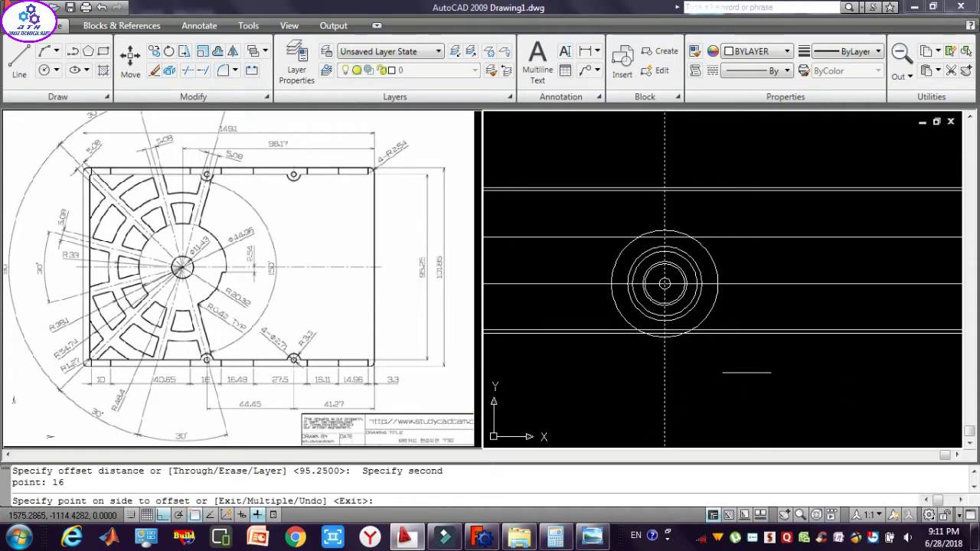
left_click(747, 373)
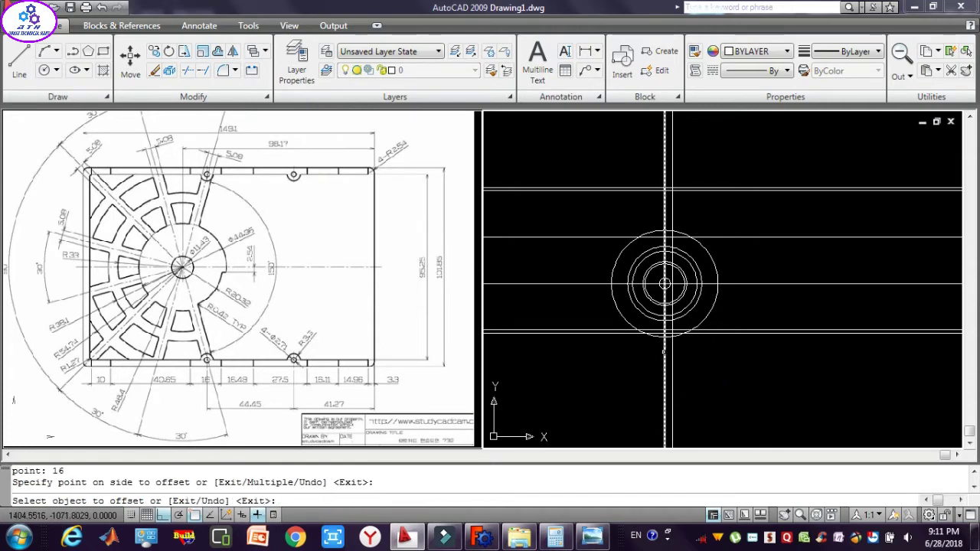
left_click(665, 350)
left_click(650, 354)
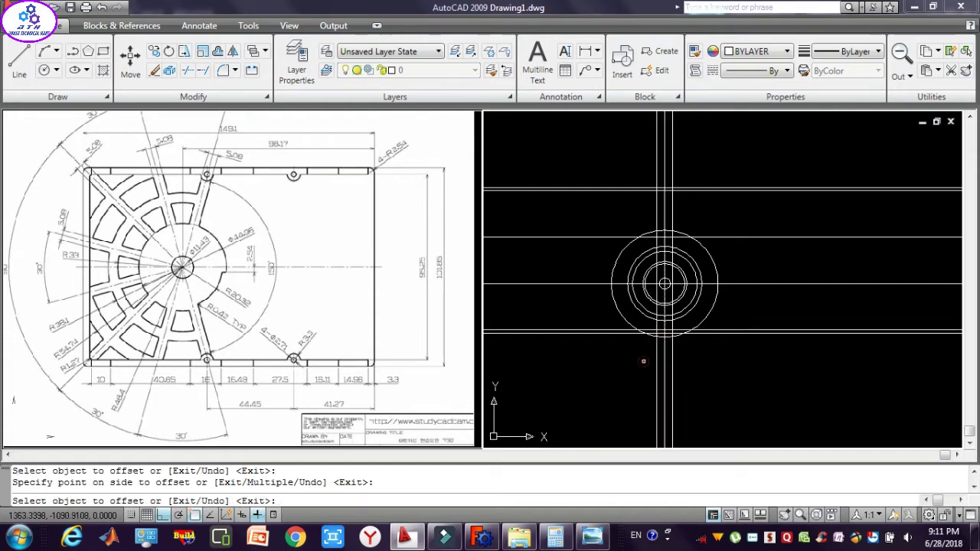
key("Escape")
key("Escape")
key("Escape")
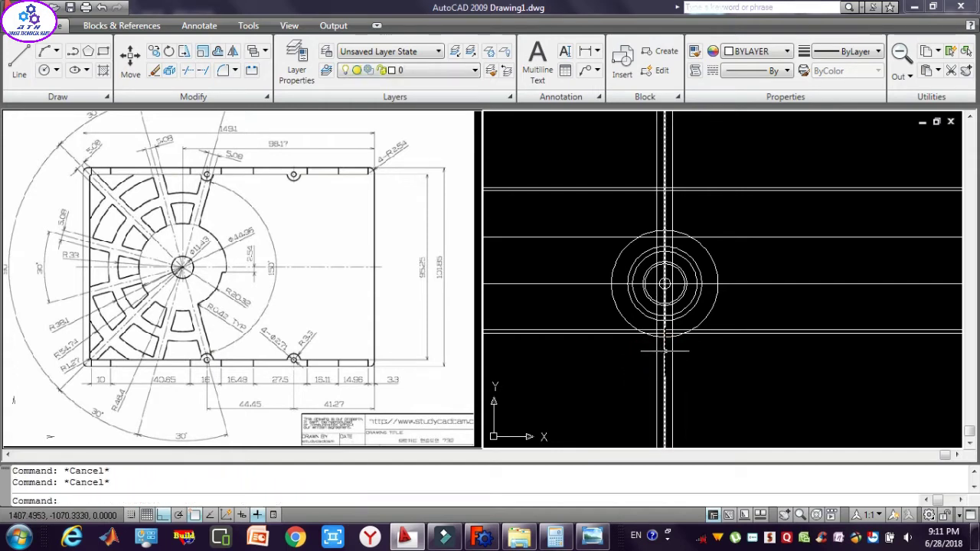
mouse_move(665, 351)
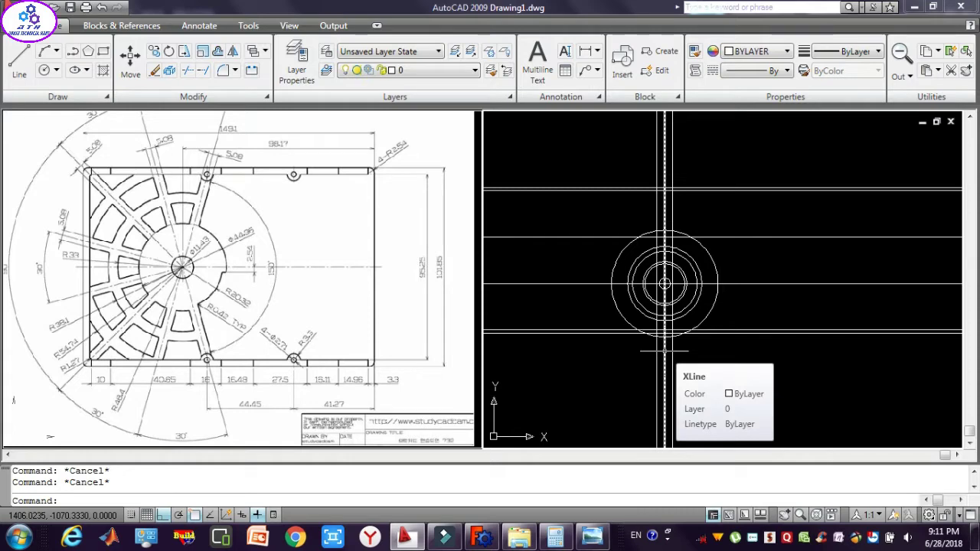
type("o")
Start an offset and double 16.48 in Calculator to get 32.96
key("Return")
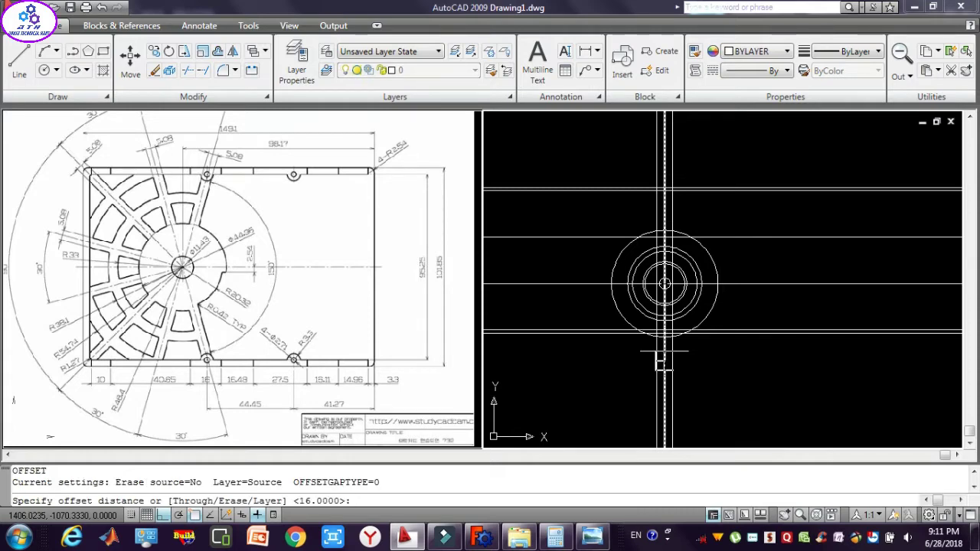
left_click(670, 365)
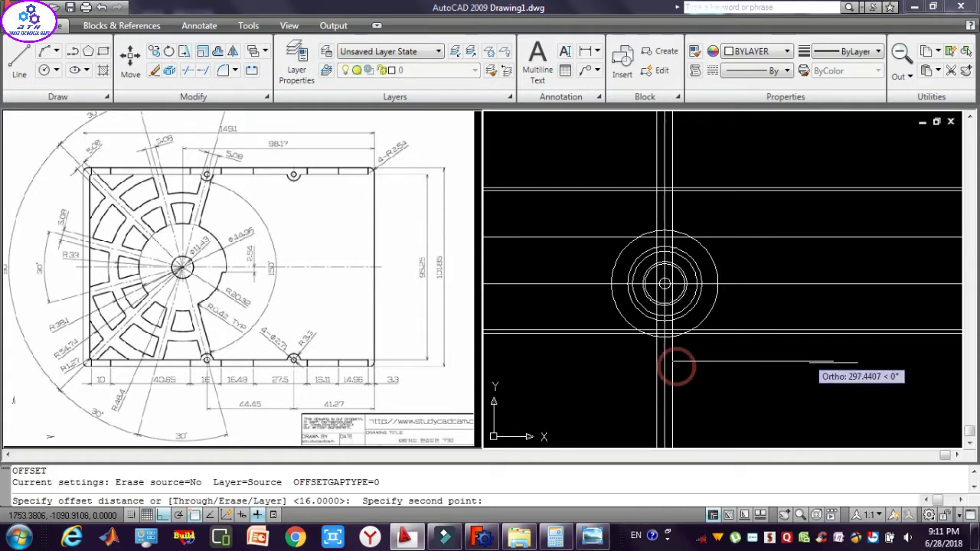
left_click(559, 542)
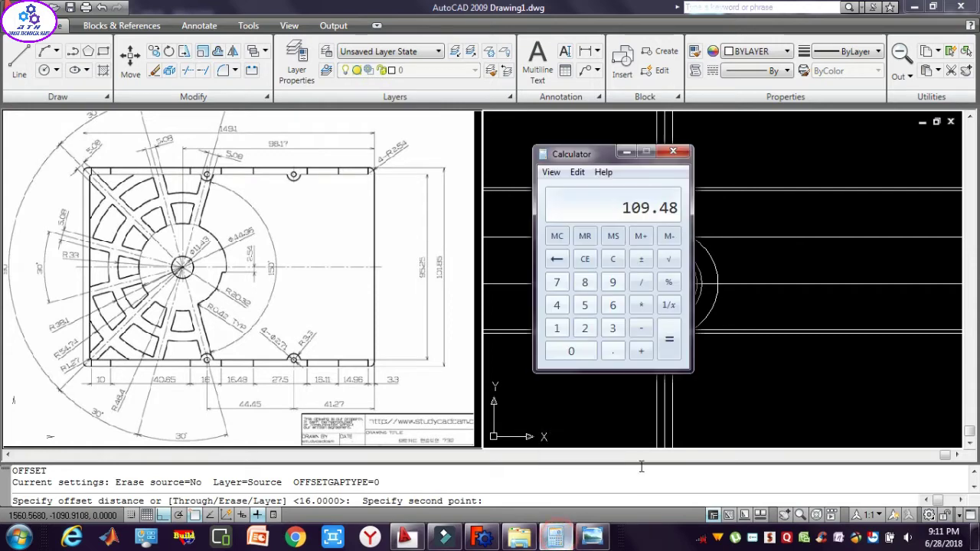
left_click(560, 328)
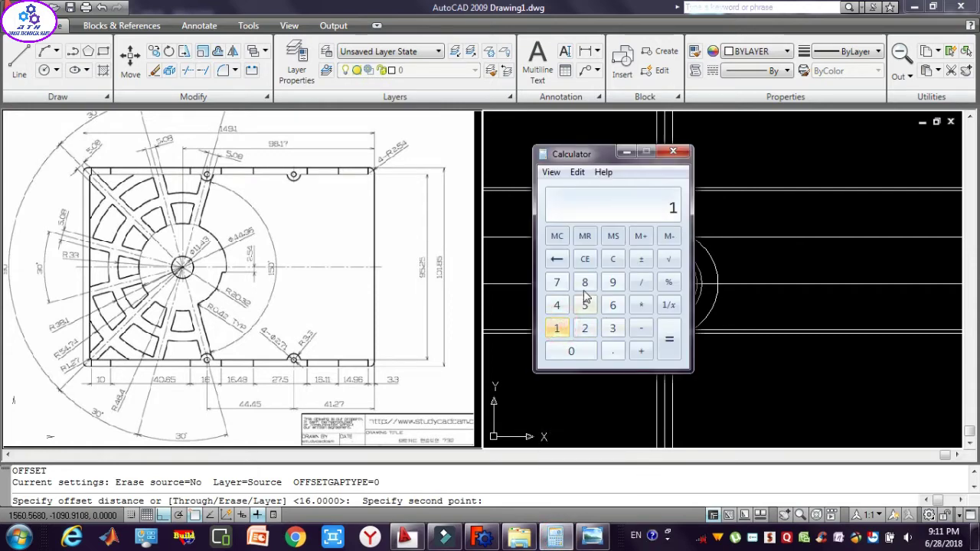
left_click(612, 305)
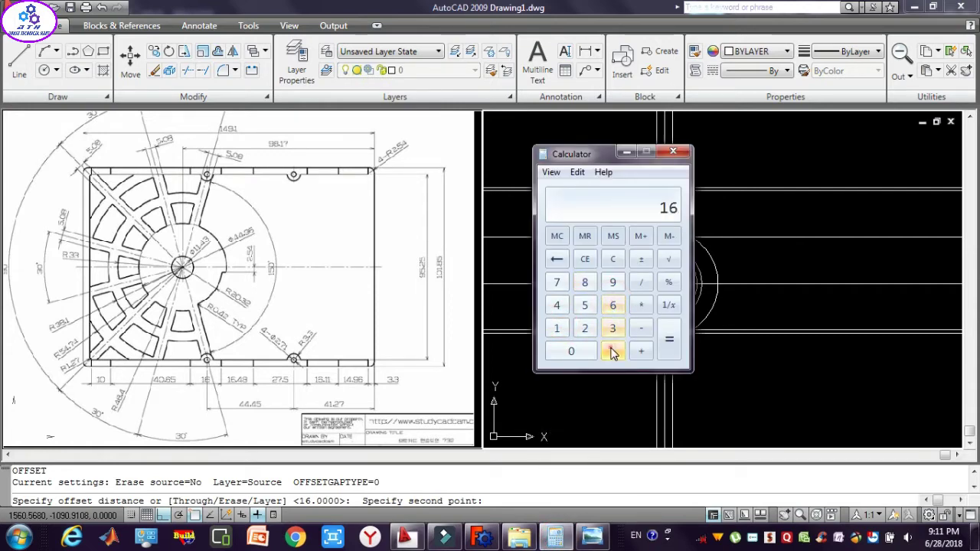
left_click(612, 351)
left_click(557, 305)
left_click(585, 283)
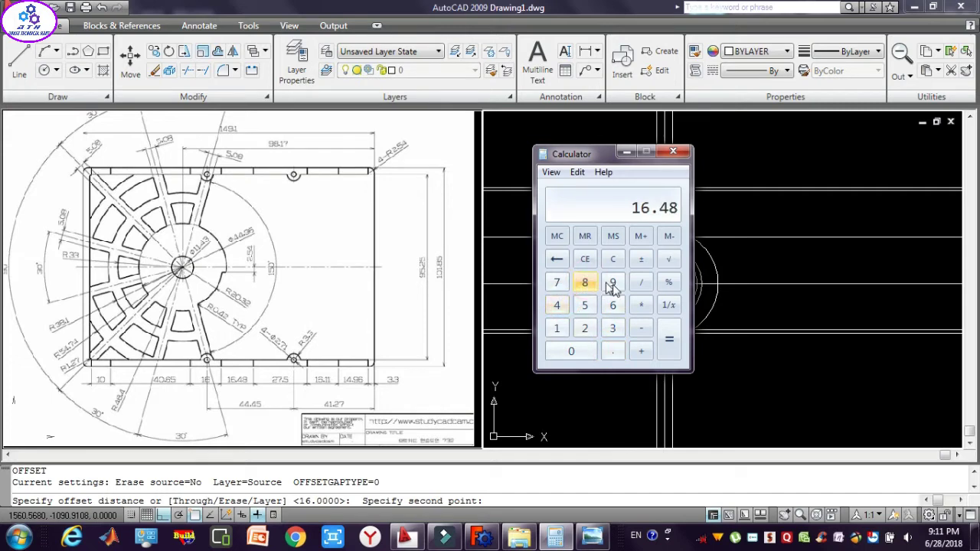
left_click(641, 305)
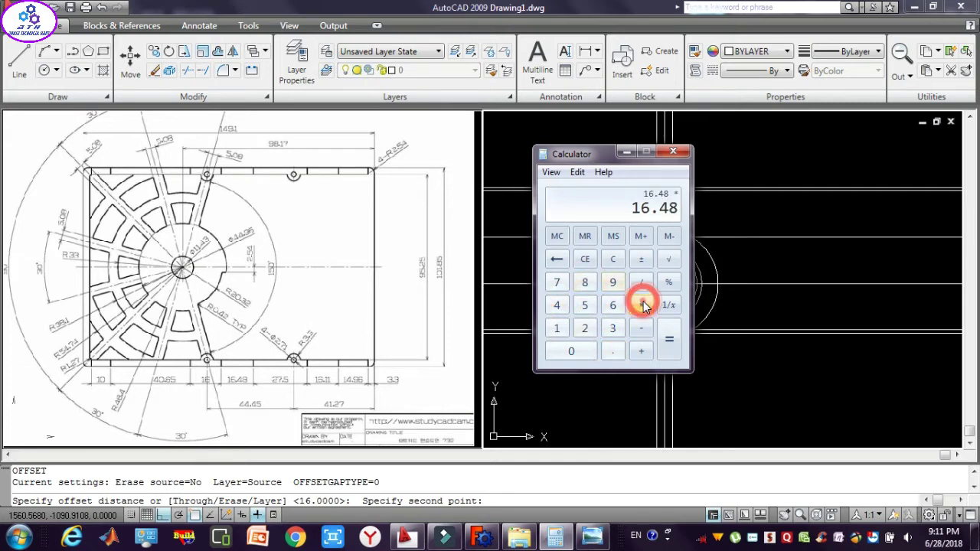
left_click(590, 329)
left_click(668, 339)
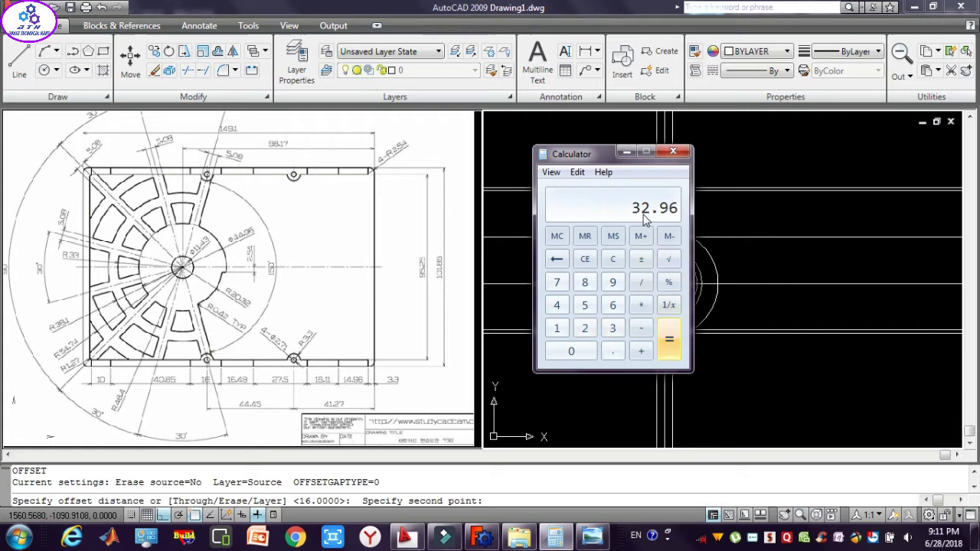
left_click(627, 154)
Offset the centre vertical line 32.96 to the right
type("32.9")
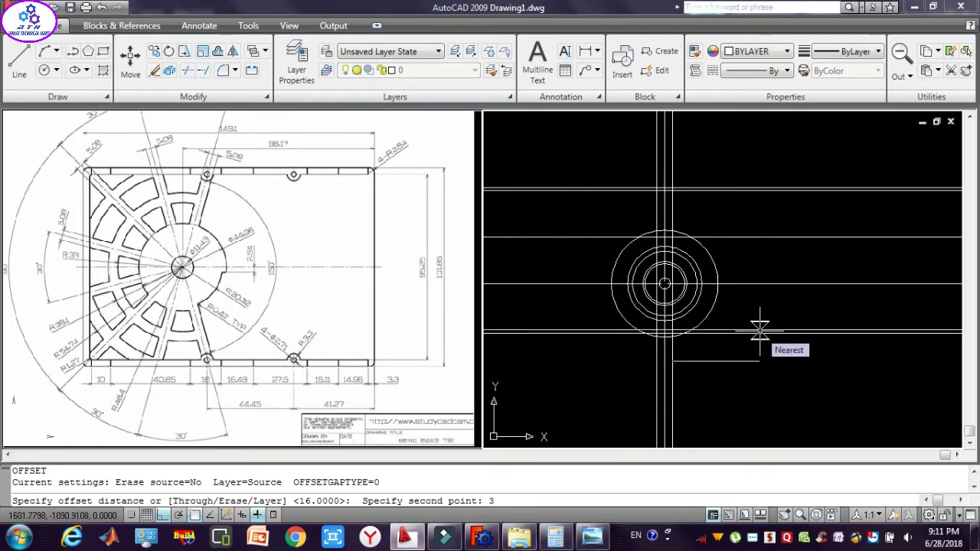
type("6")
key("Return")
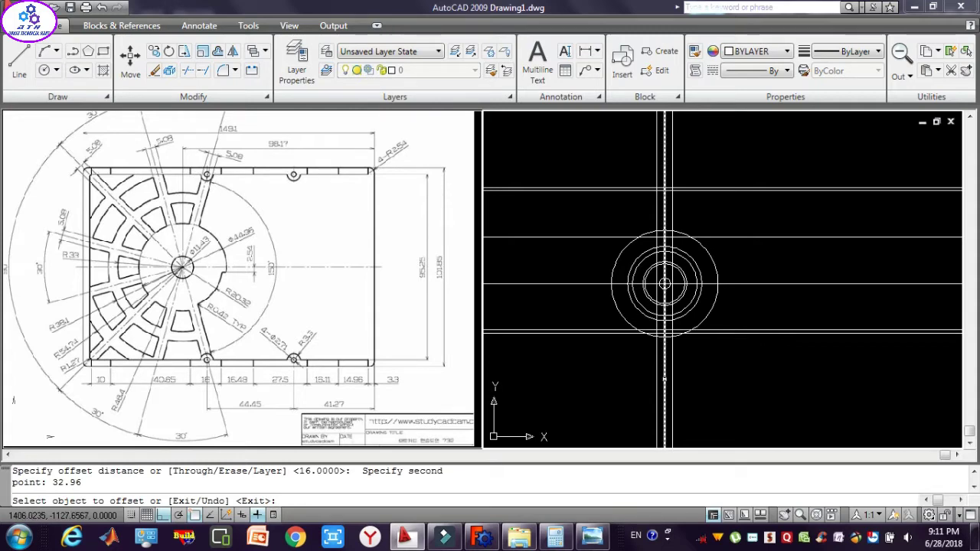
left_click(670, 379)
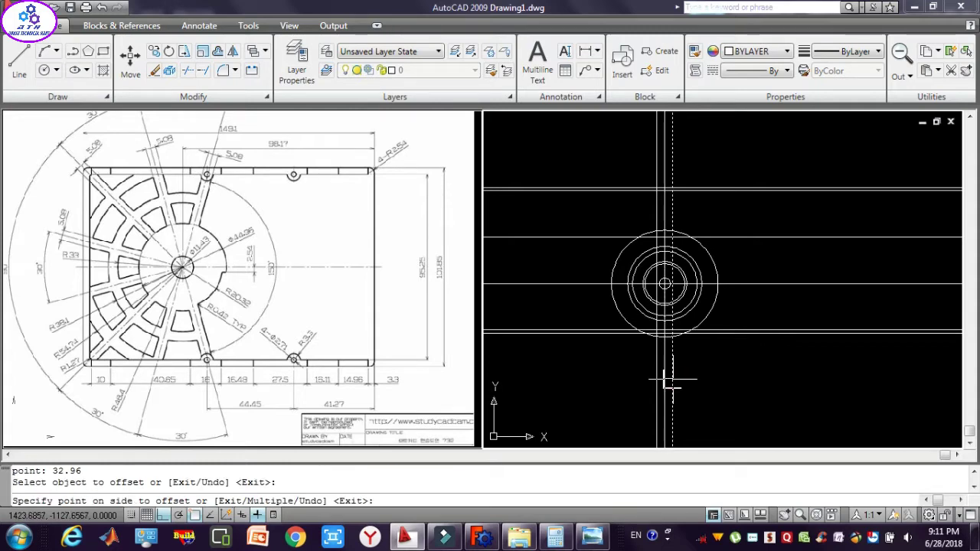
left_click(710, 379)
key("Escape")
left_click(702, 358)
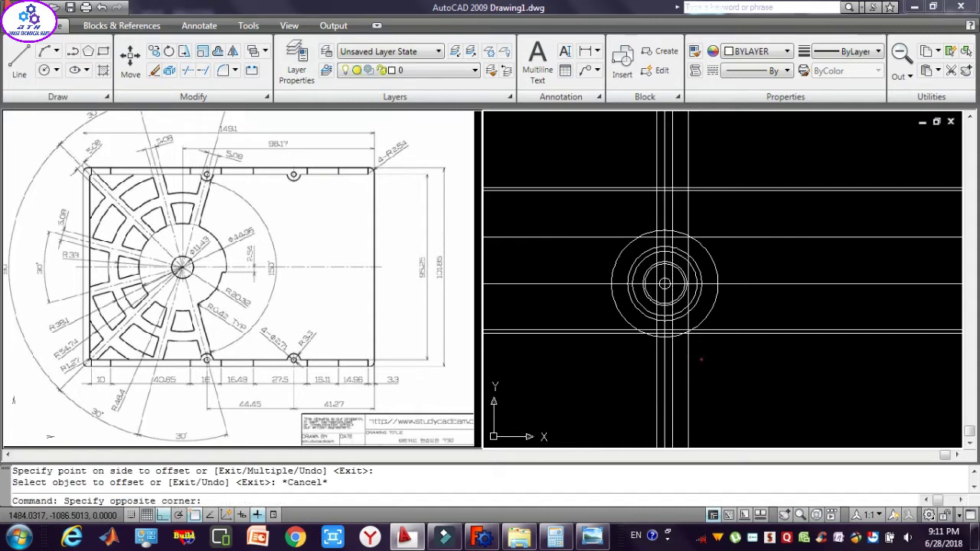
Start an offset of the new vertical line and compute 27.5 × 2 = 55 in Calculator
left_click(679, 356)
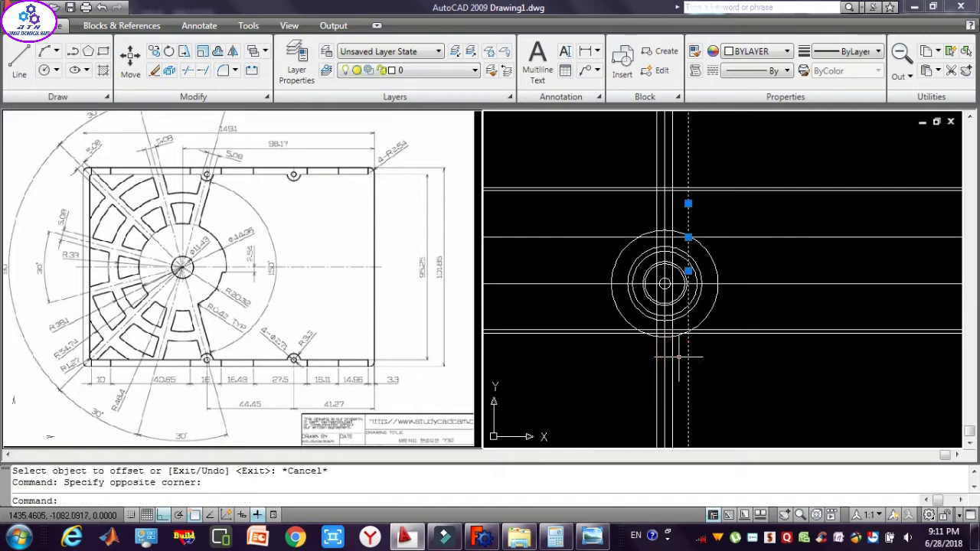
type("o")
key("Return")
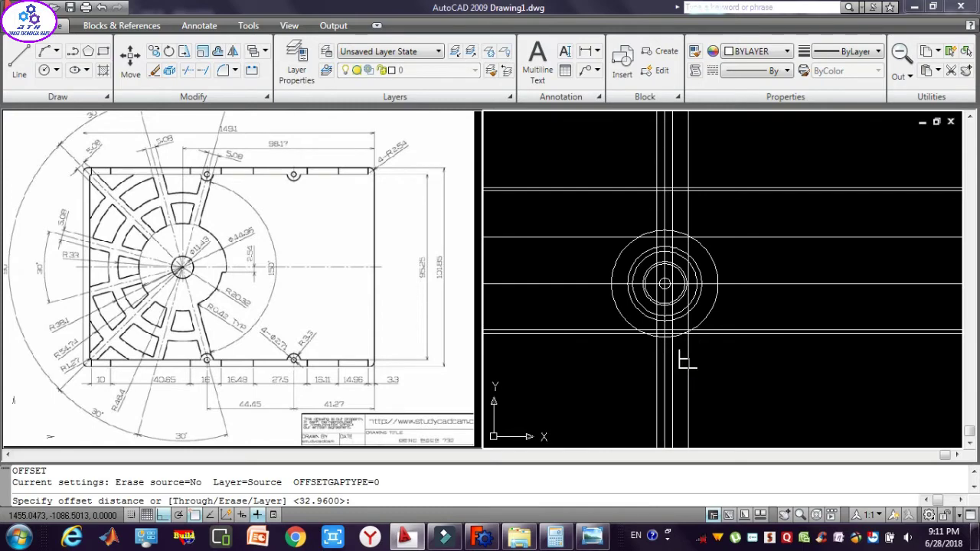
left_click(684, 362)
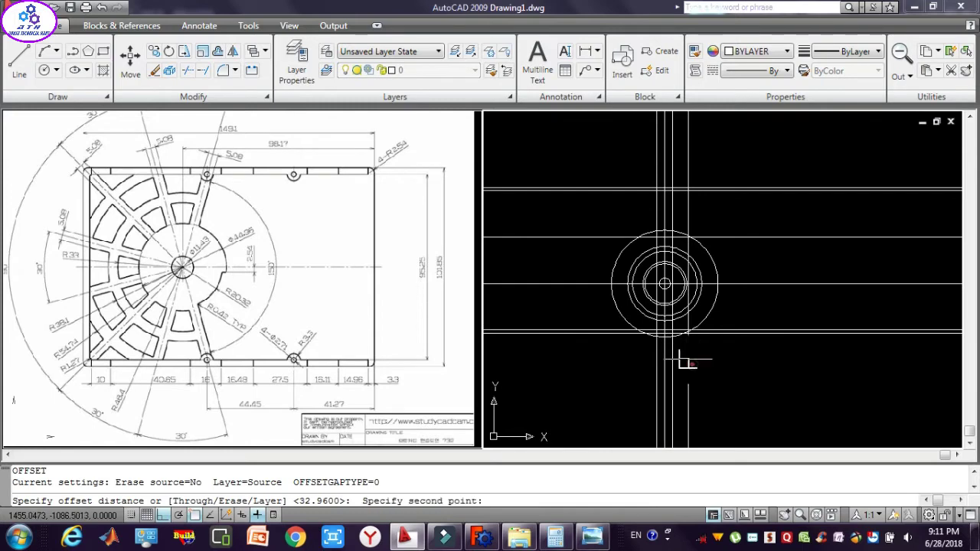
left_click(555, 536)
left_click(585, 328)
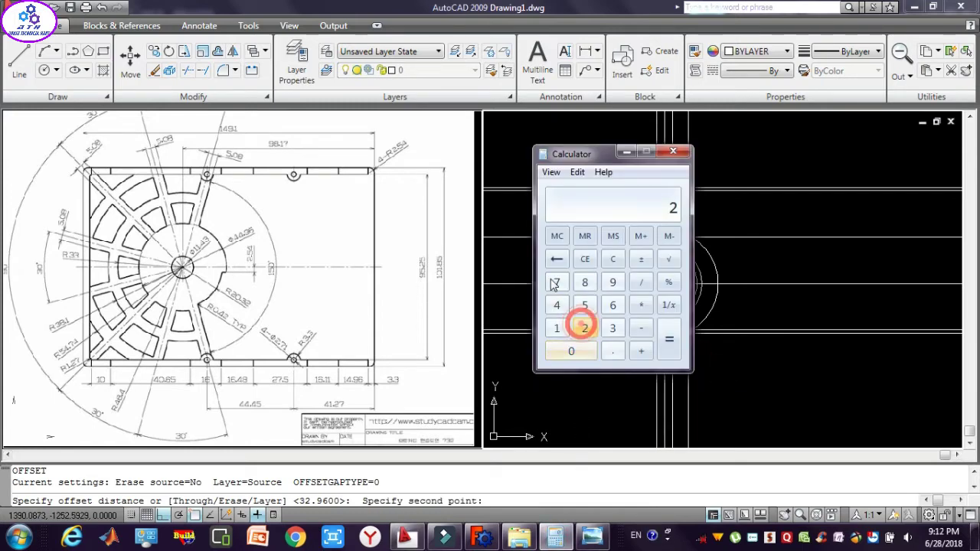
left_click(555, 283)
left_click(612, 350)
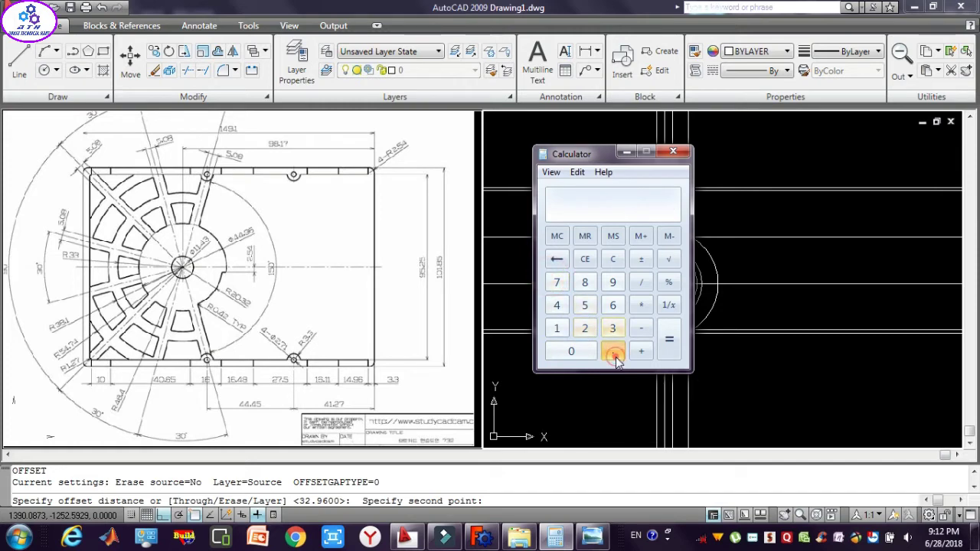
left_click(587, 306)
left_click(641, 306)
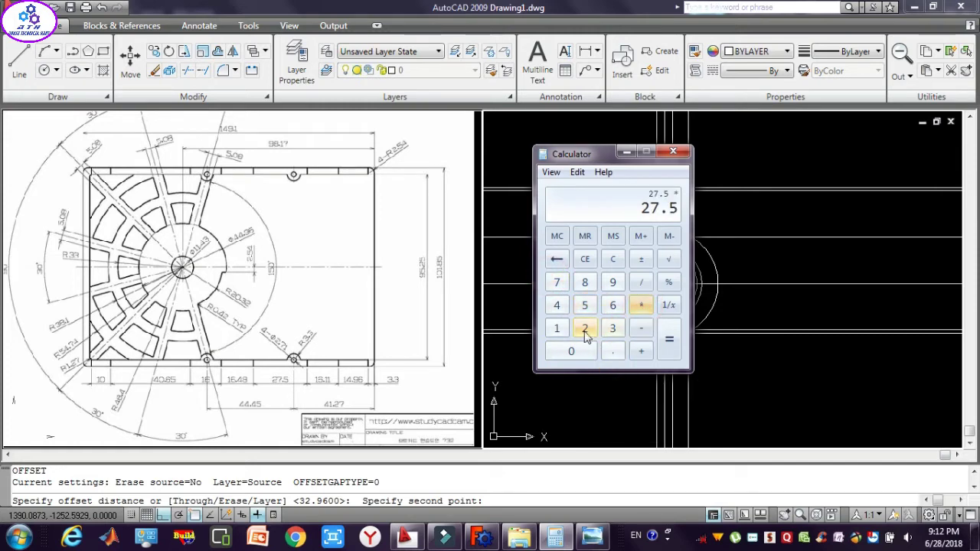
left_click(585, 331)
left_click(670, 349)
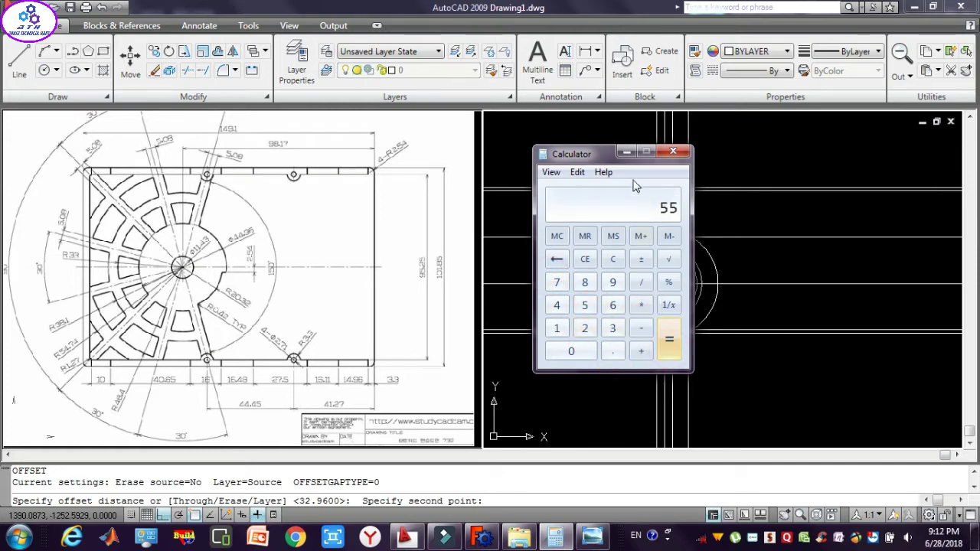
left_click(627, 155)
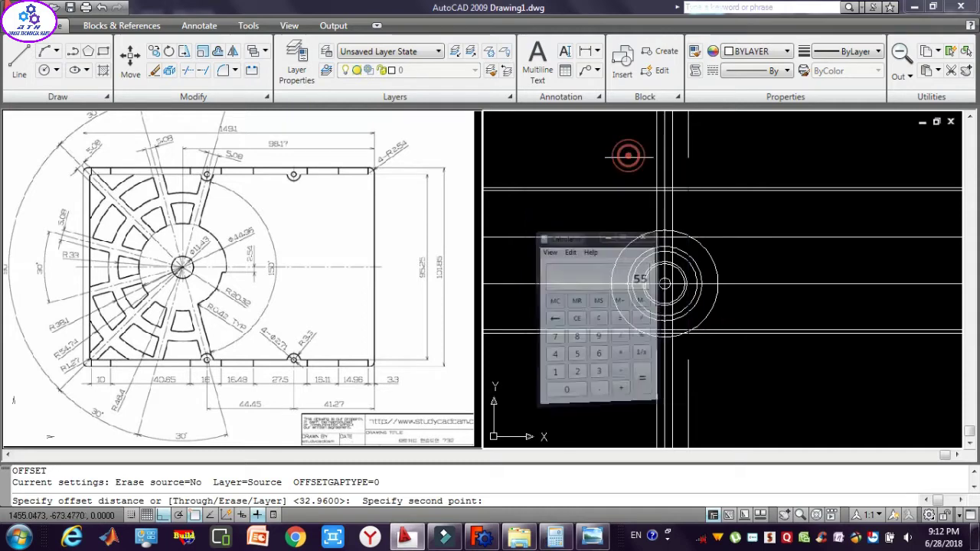
Offset the vertical line 55 to the right
type("55")
key("Return")
left_click(758, 331)
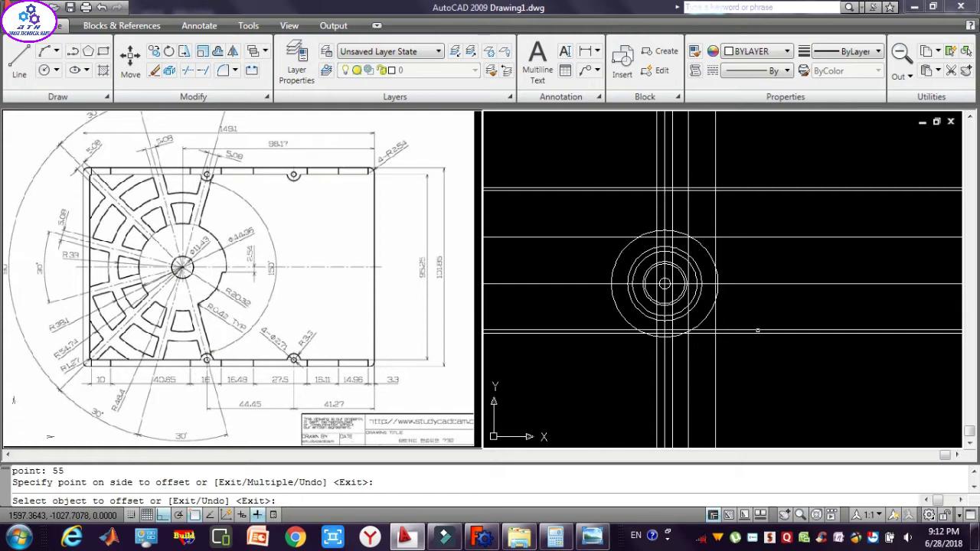
key("Escape")
key("Escape")
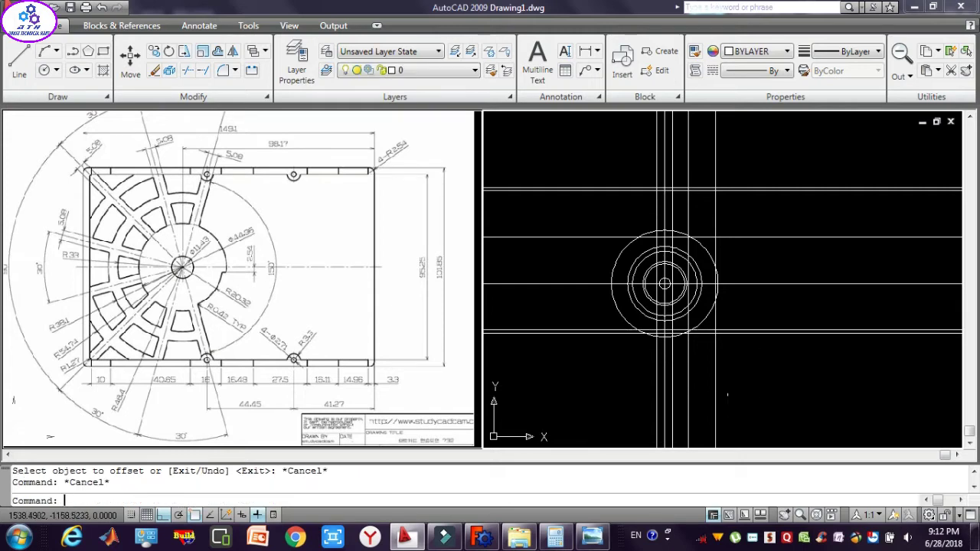
key("Escape")
Offset the 55 line a further 32.22 to the right
left_click(727, 394)
left_click(692, 374)
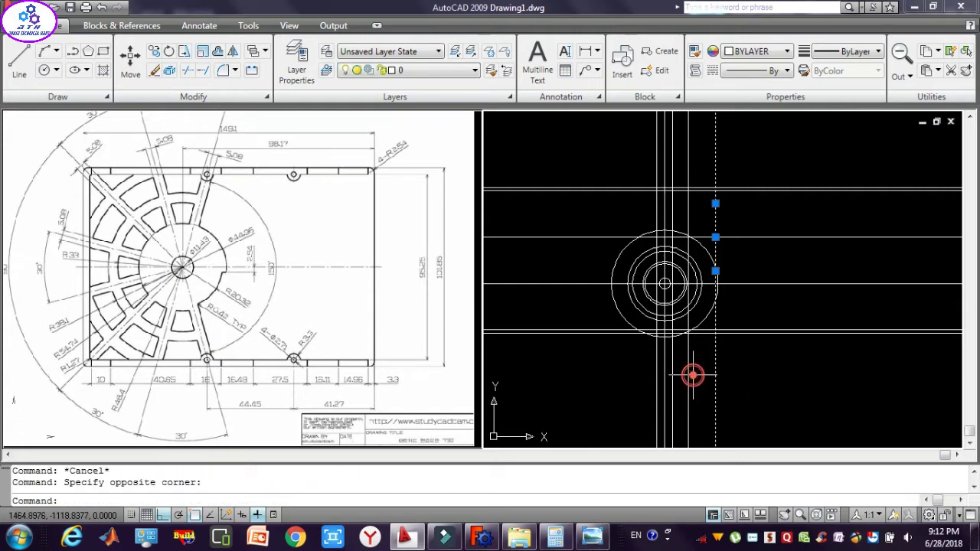
type("o")
key("Return")
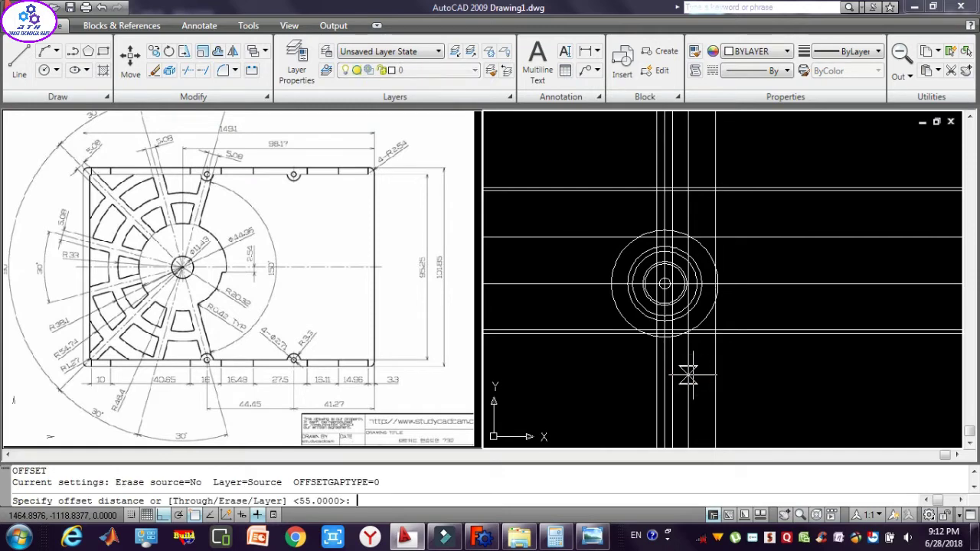
left_click(716, 376)
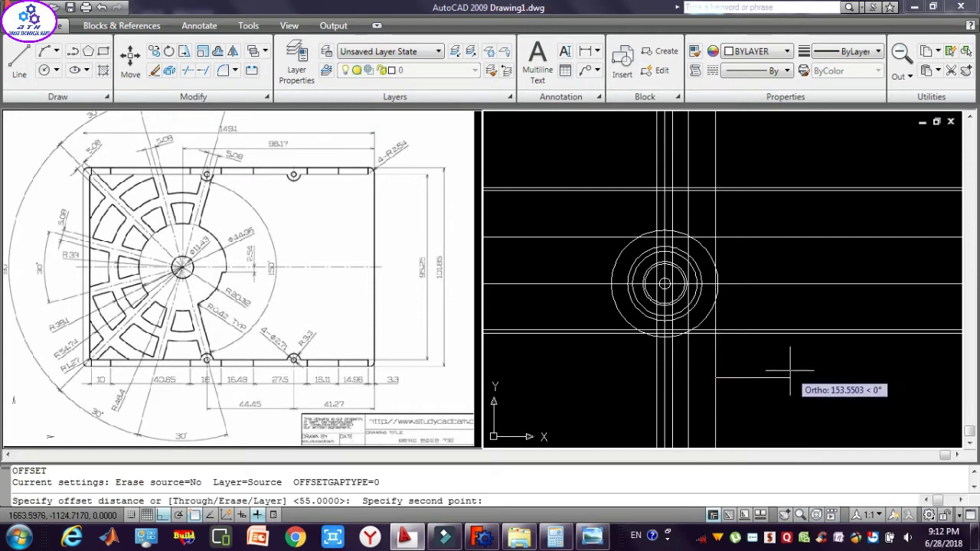
type("23")
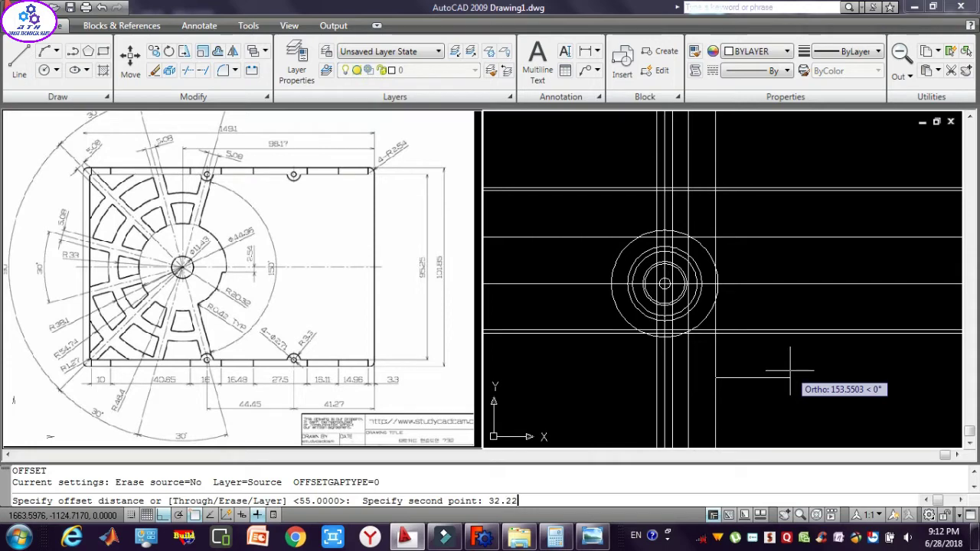
key("Return")
left_click(789, 372)
key("Escape")
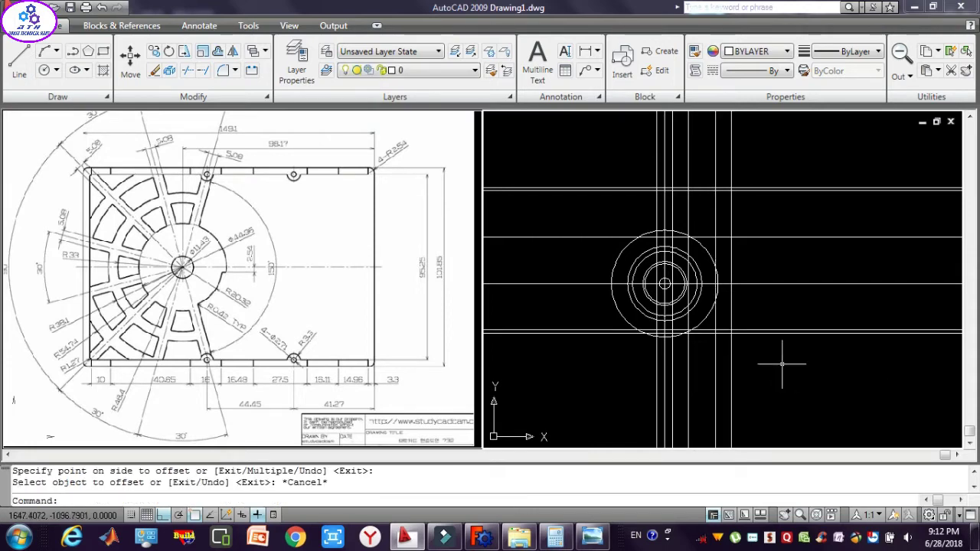
key("Escape")
left_click(768, 355)
Start an offset of the newest vertical line and compute 14.96 × 2 = 29.92 in Calculator
left_click(727, 354)
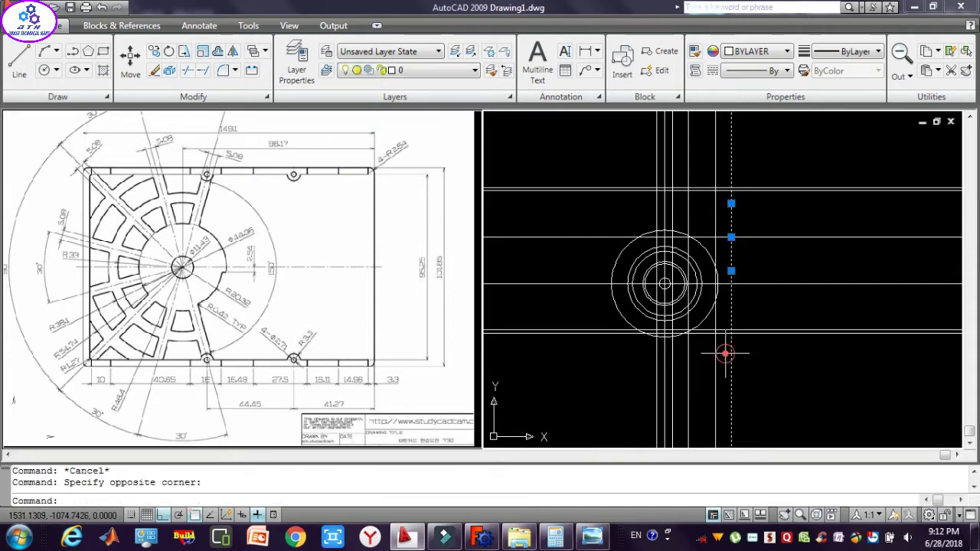
type("o")
key("Return")
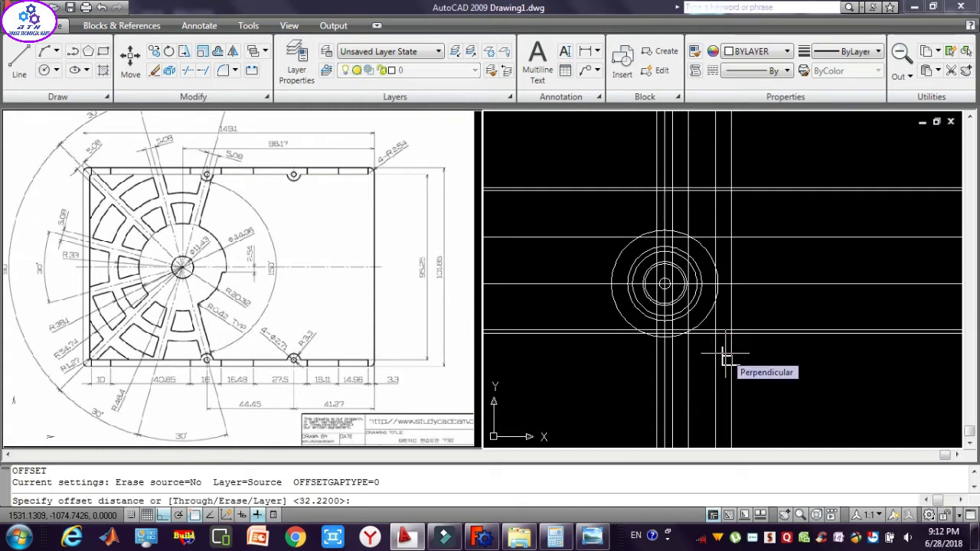
left_click(731, 356)
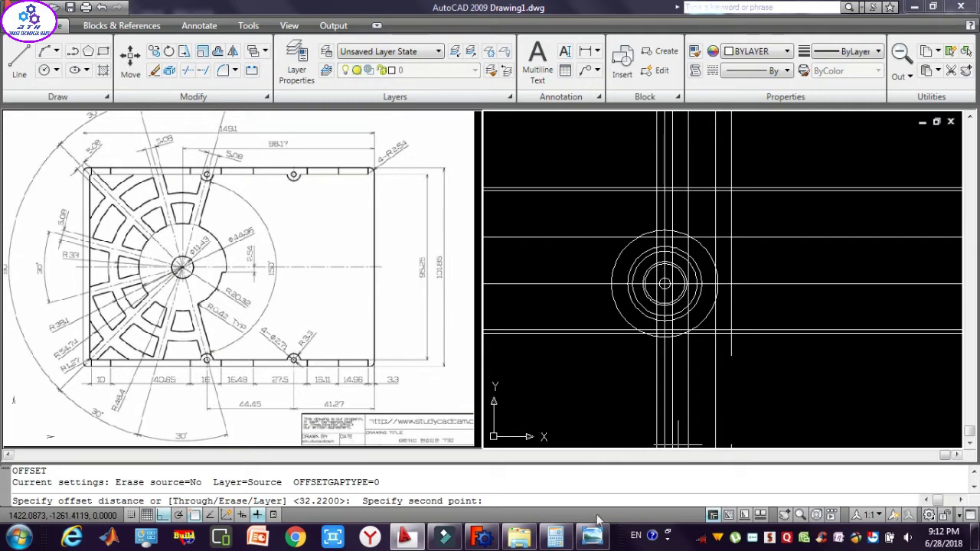
left_click(555, 536)
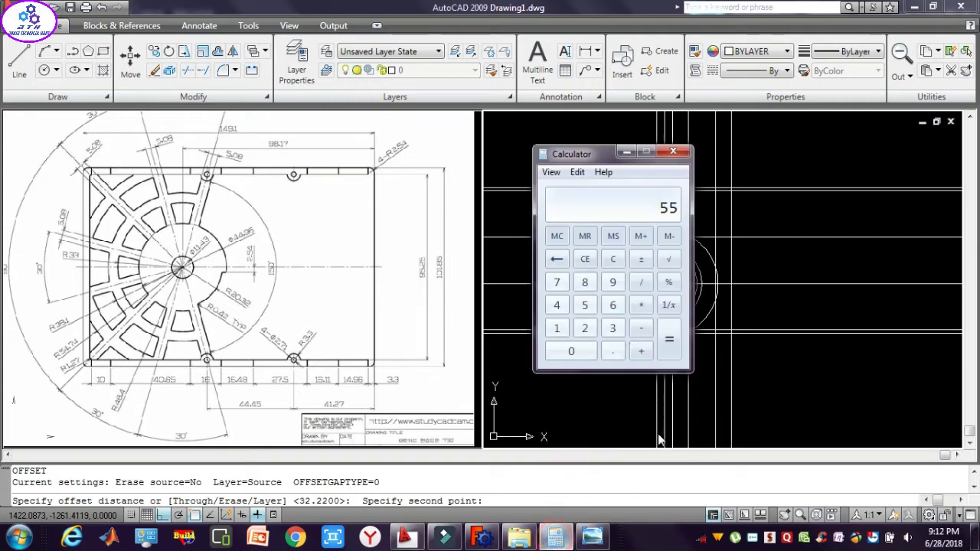
left_click(557, 328)
left_click(557, 306)
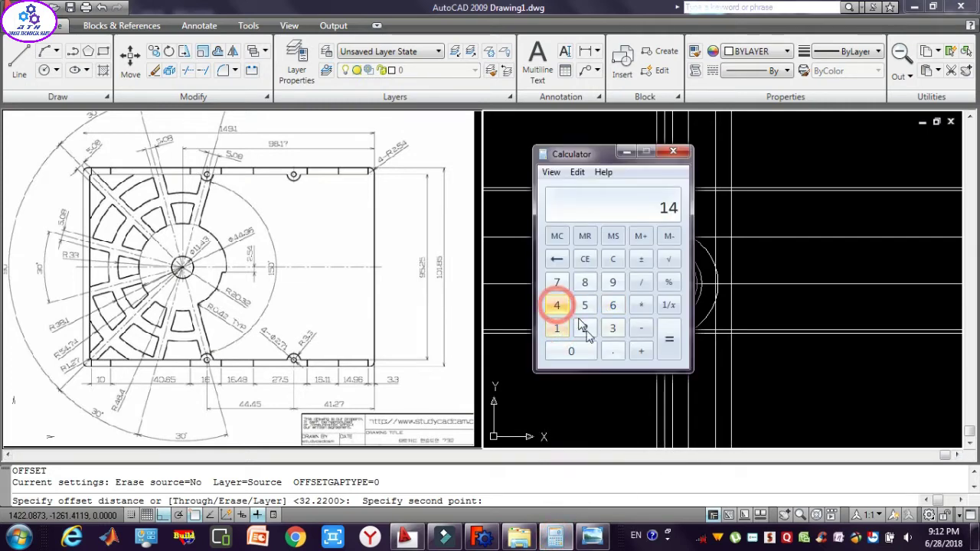
left_click(612, 350)
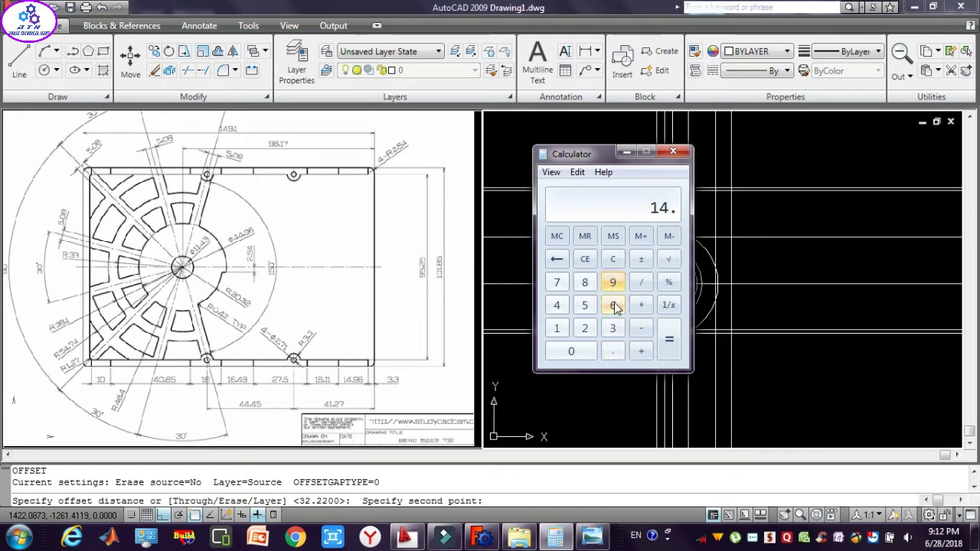
left_click(616, 305)
key("BackSpace")
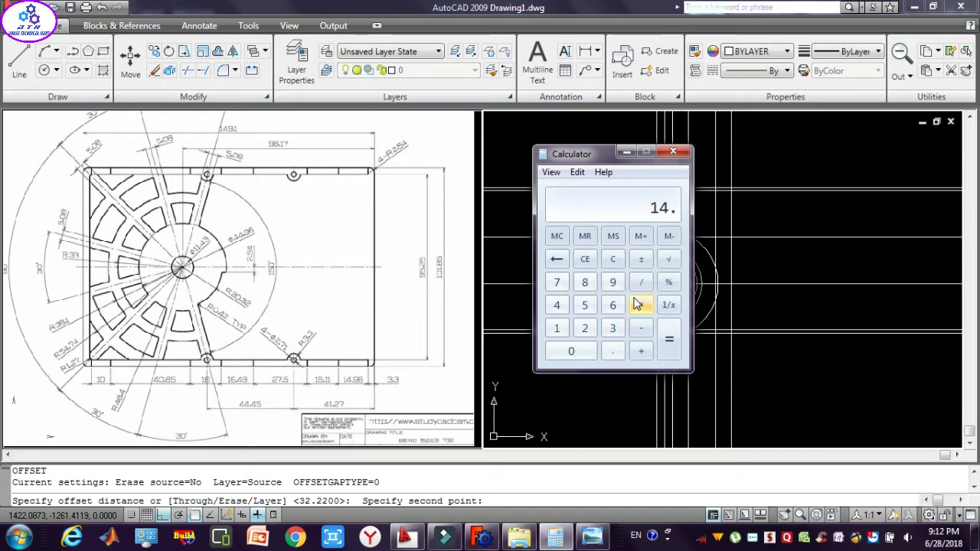
type("96")
left_click(638, 305)
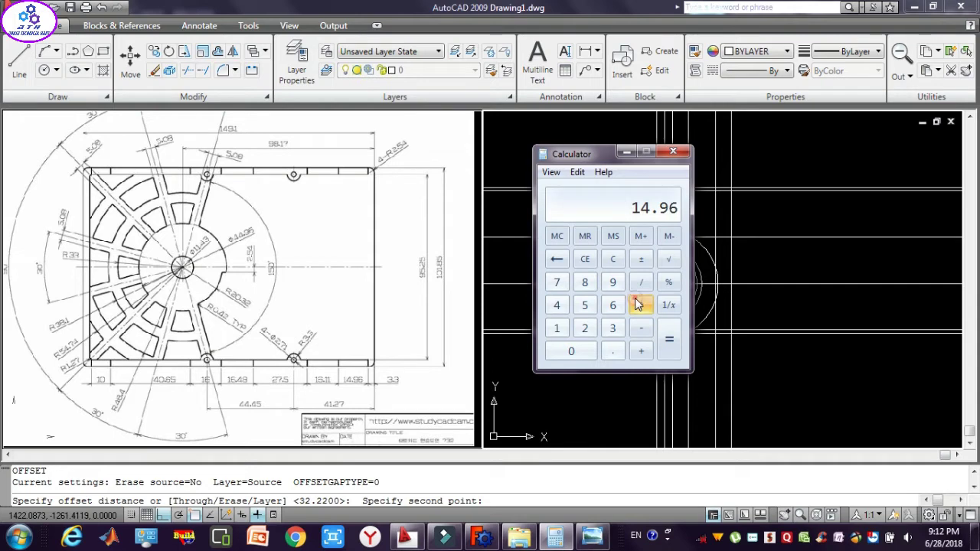
left_click(585, 331)
left_click(668, 339)
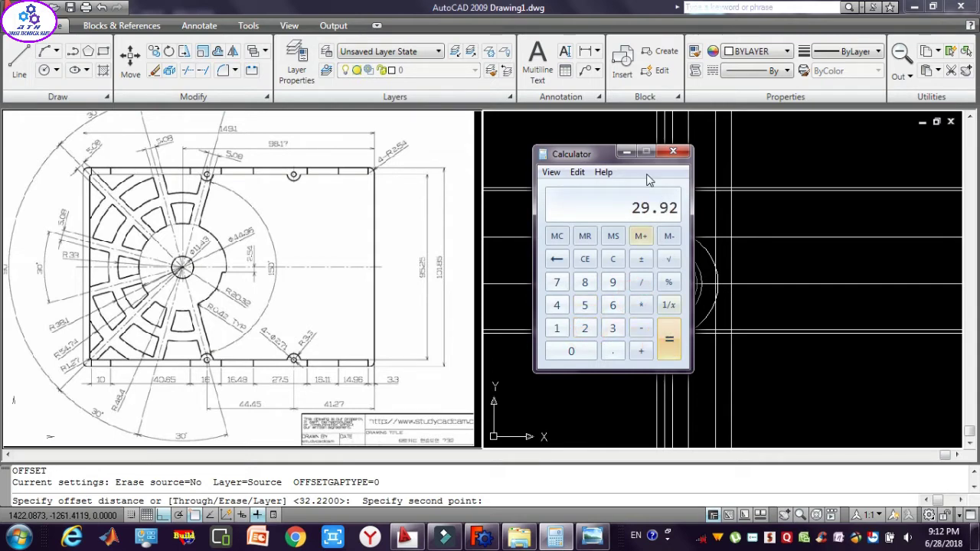
left_click(626, 151)
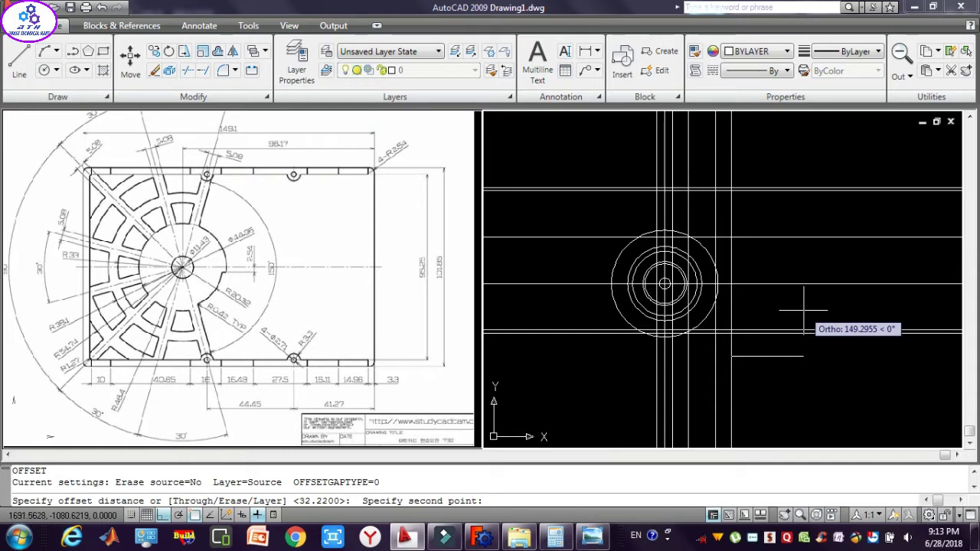
left_click(486, 500)
Offset the vertical line 29.92 to the right
type("29.92")
key("Return")
left_click(803, 310)
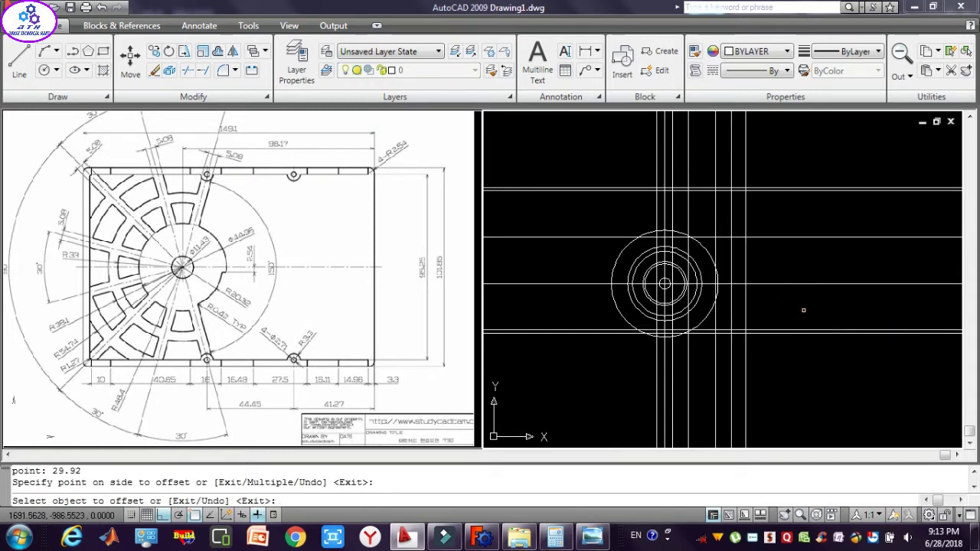
key("Escape")
key("Escape")
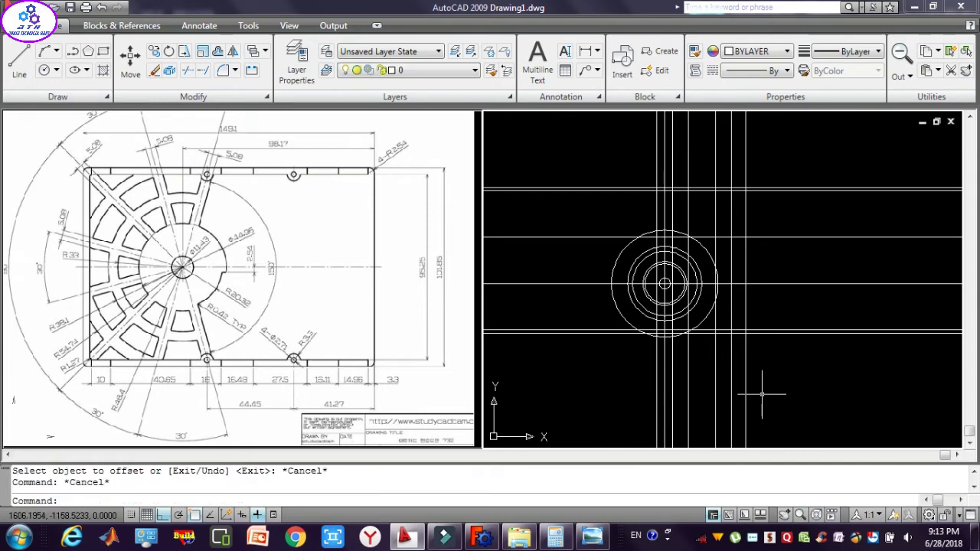
Offset another vertical line 6.6 to the right
left_click(761, 394)
left_click(743, 376)
type("o")
key("Return")
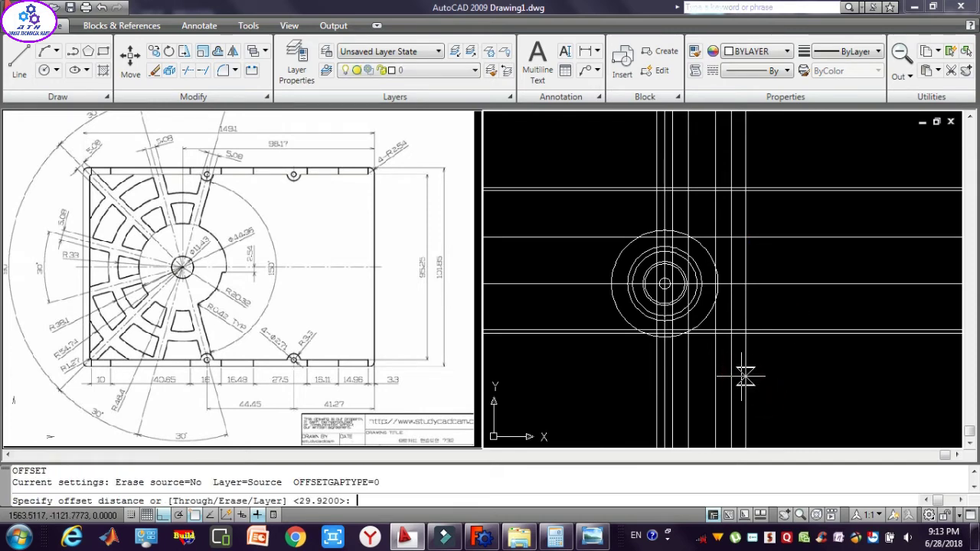
left_click(743, 377)
type("6")
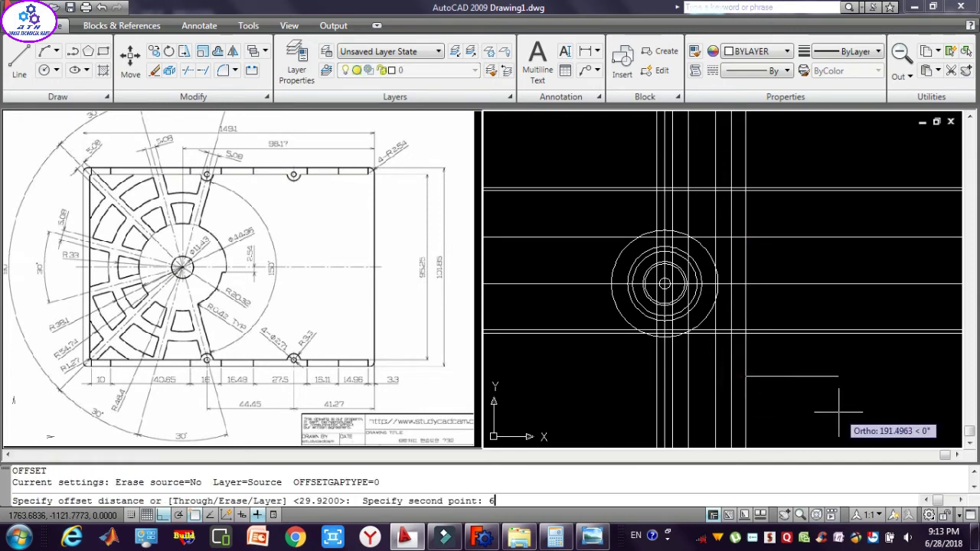
type(".6")
key("Return")
left_click(839, 412)
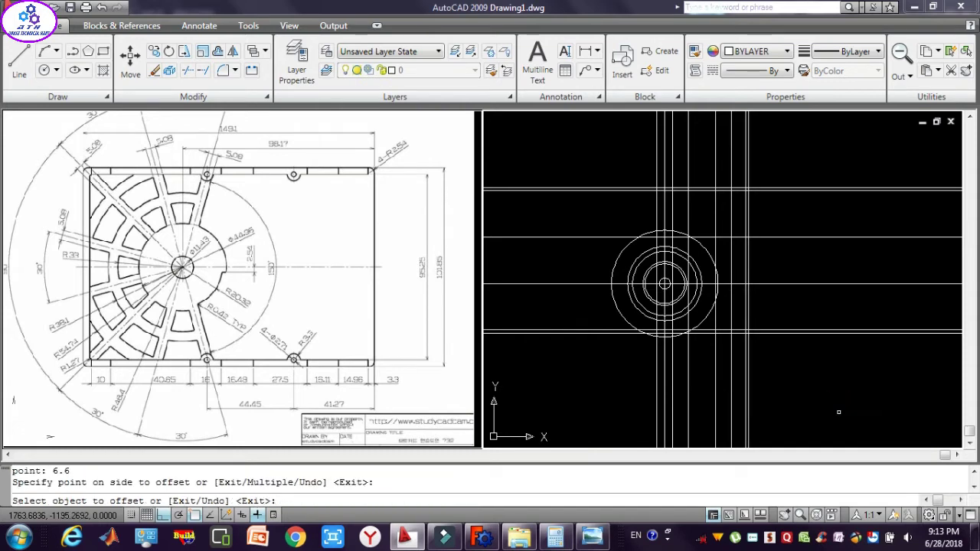
key("Escape")
key("Escape")
key("Escape")
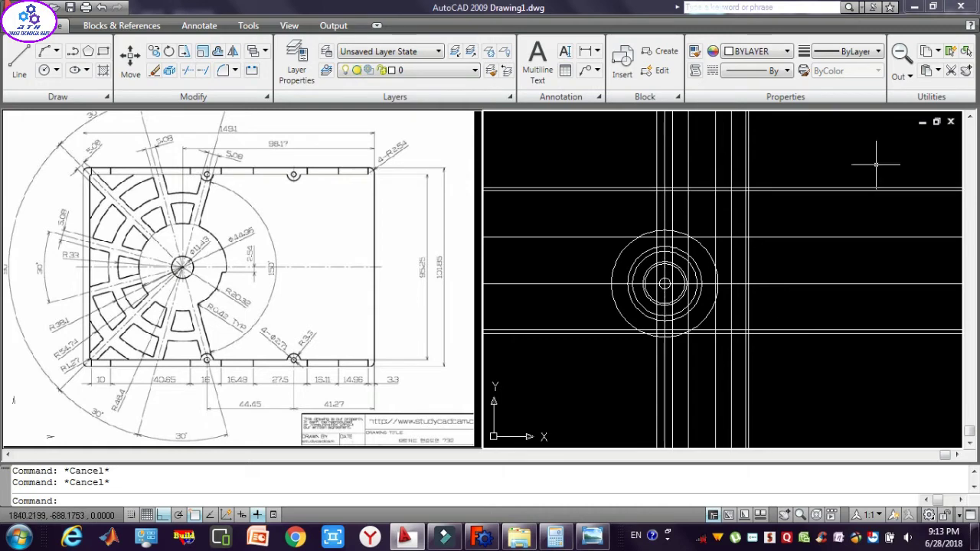
Start offsetting the centre vertical line and compute 98.17 × 2 = 196.34 in Calculator
left_click(665, 162)
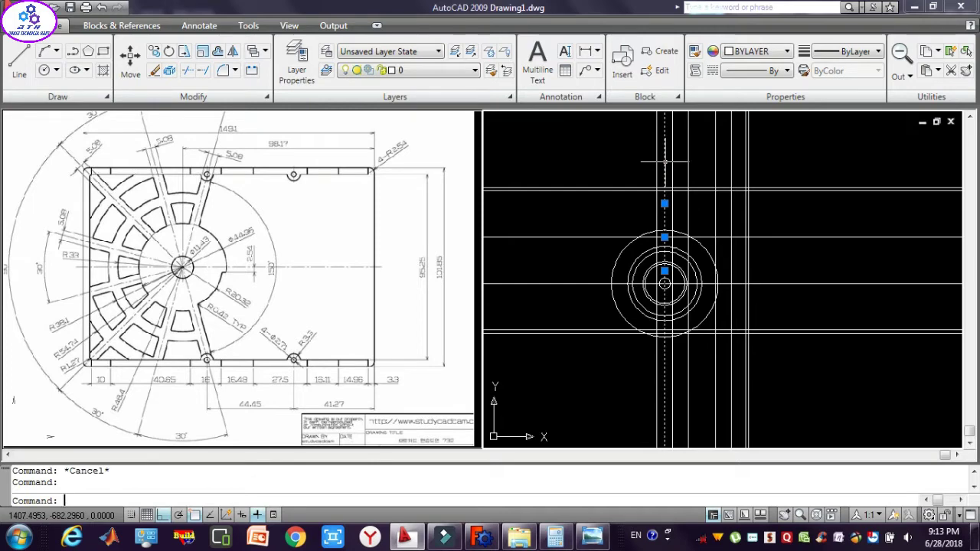
type("o")
key("Return")
left_click(665, 162)
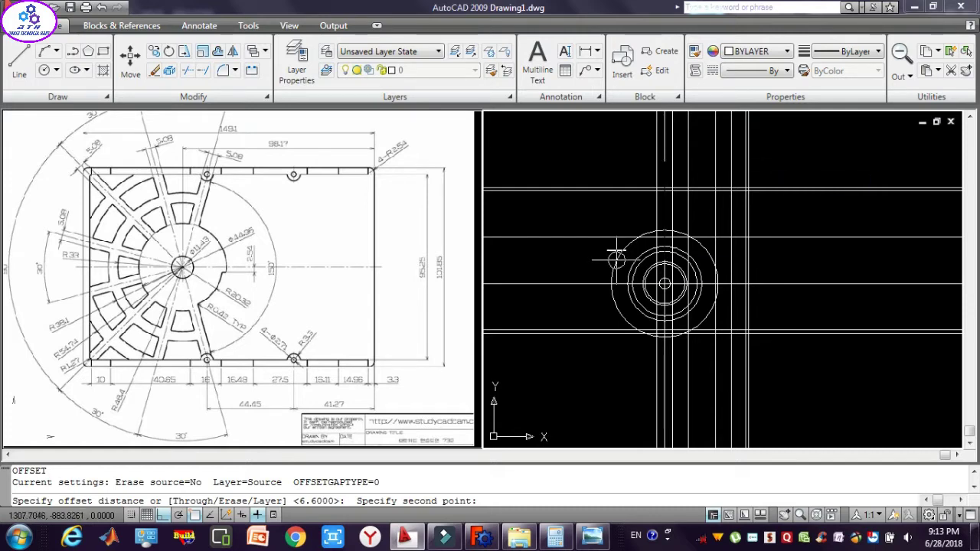
left_click(555, 538)
key("Escape")
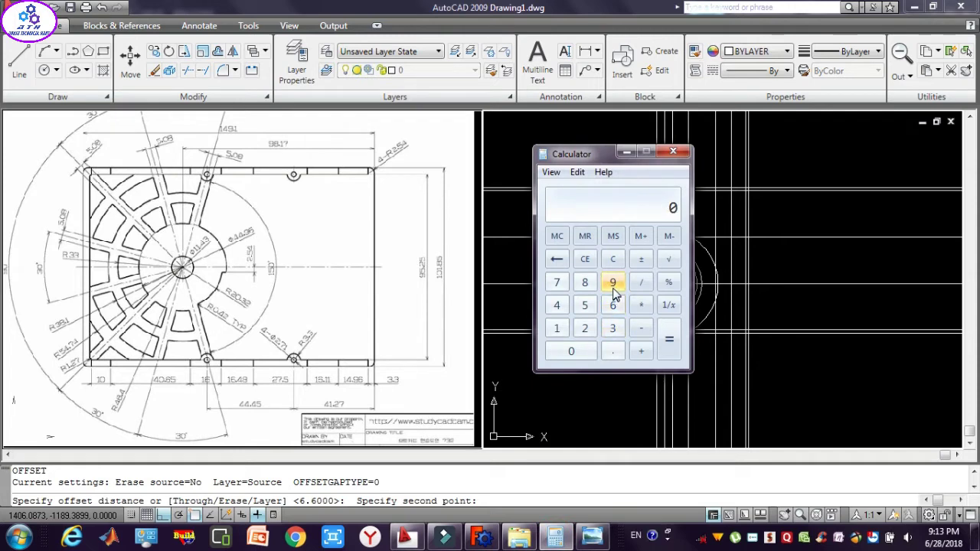
left_click(612, 283)
left_click(585, 284)
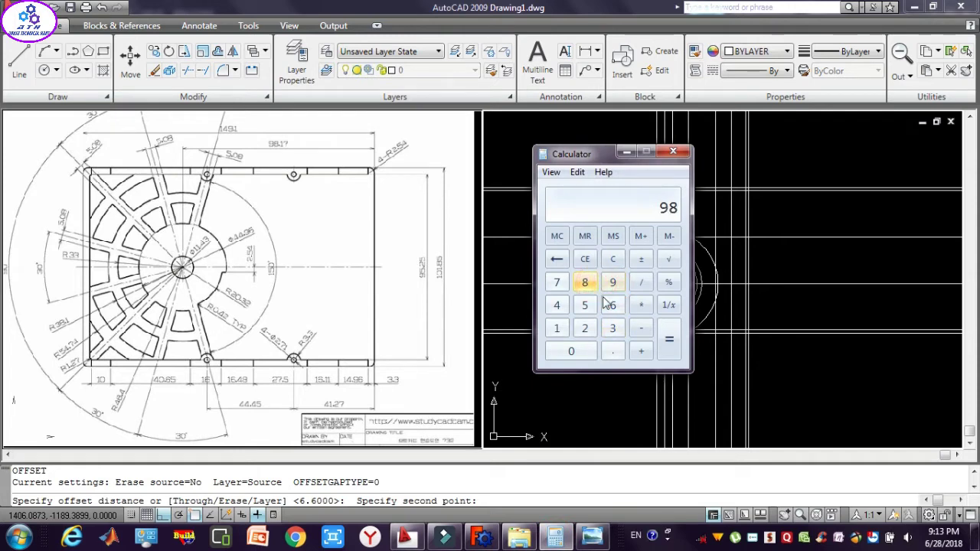
left_click(612, 351)
left_click(556, 328)
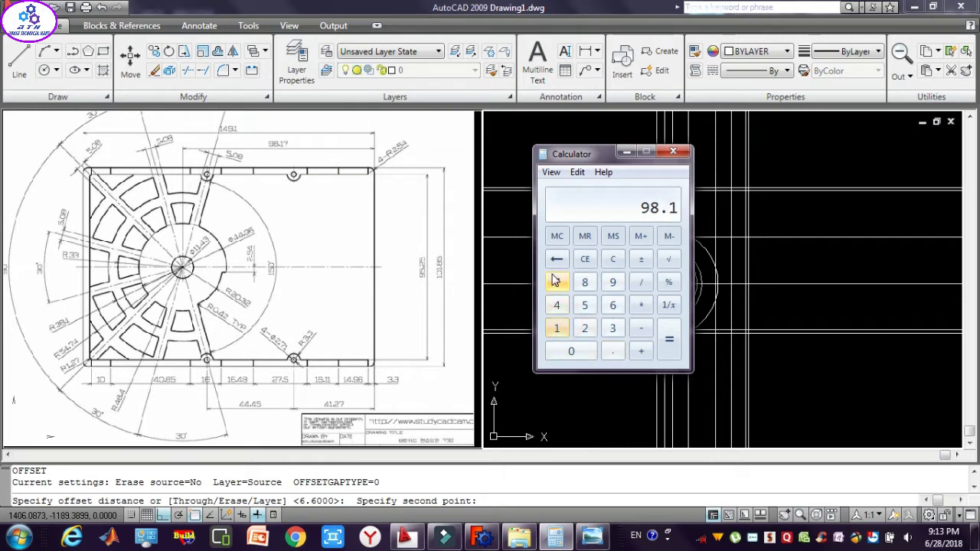
left_click(556, 282)
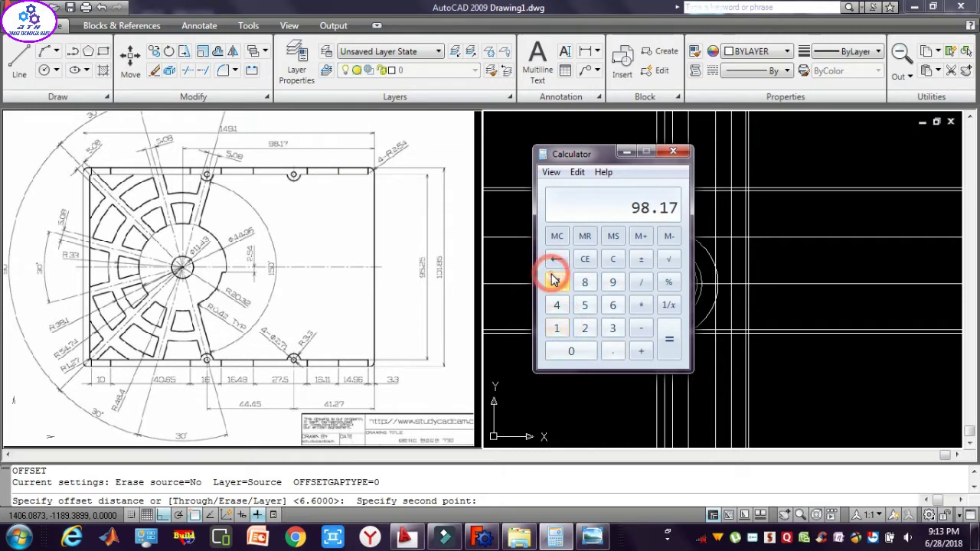
left_click(641, 304)
left_click(585, 327)
left_click(680, 343)
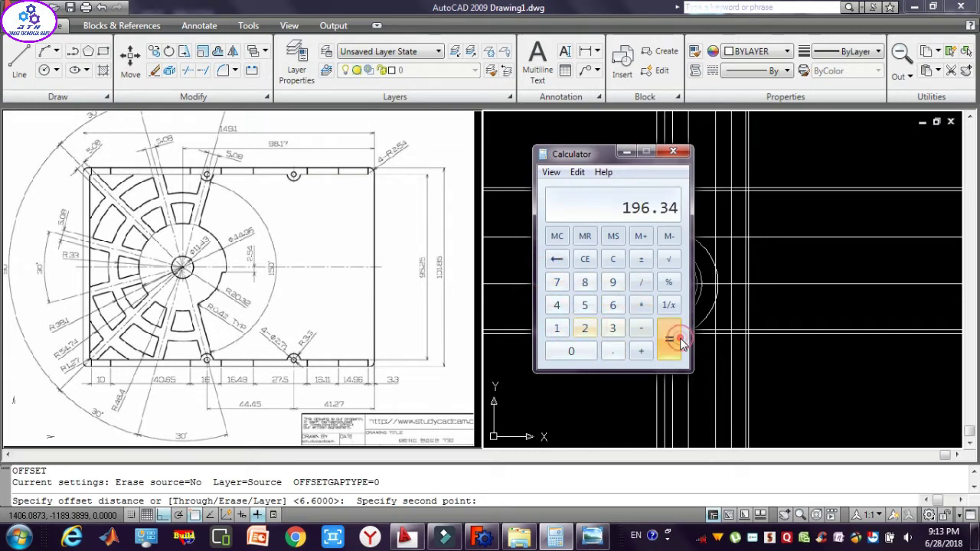
left_click(626, 152)
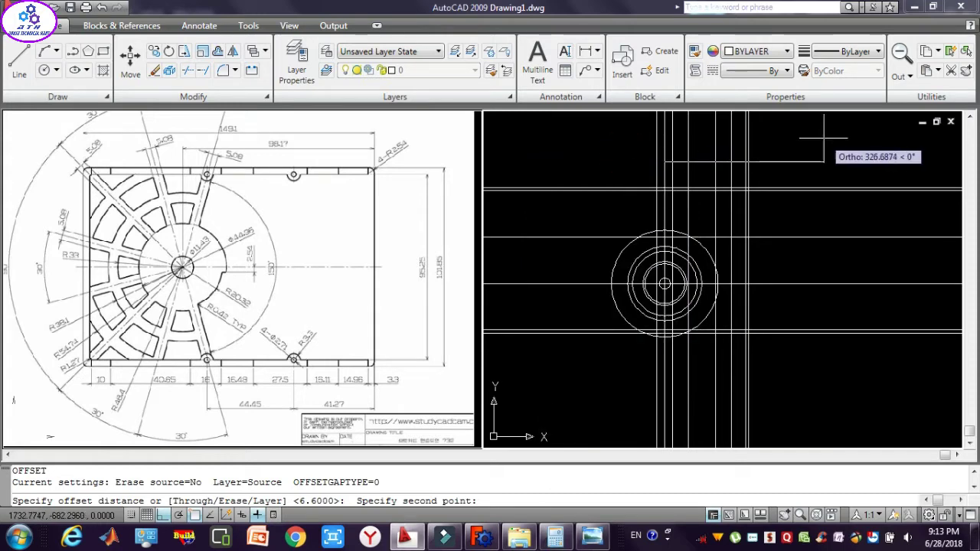
Offset the centre line 196.34 to the right
type("19")
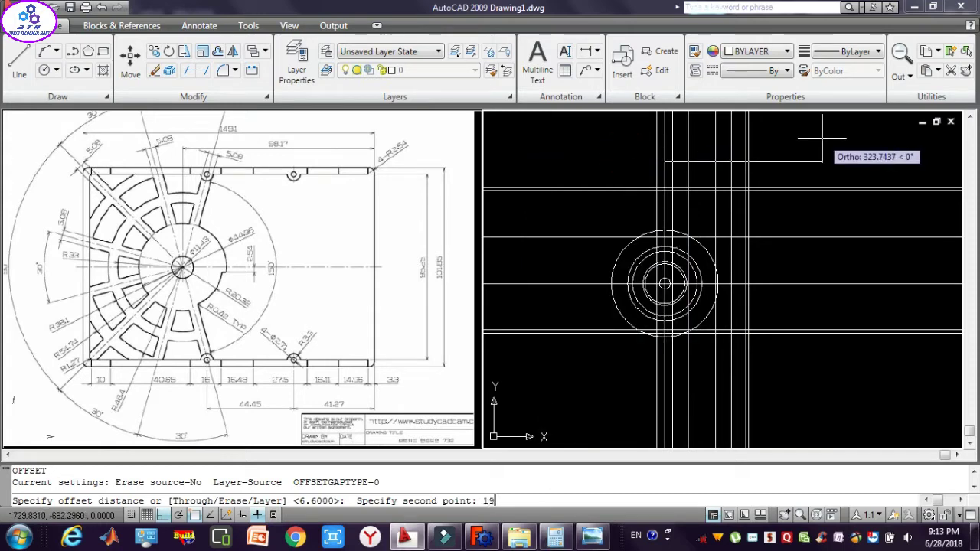
type("6.34")
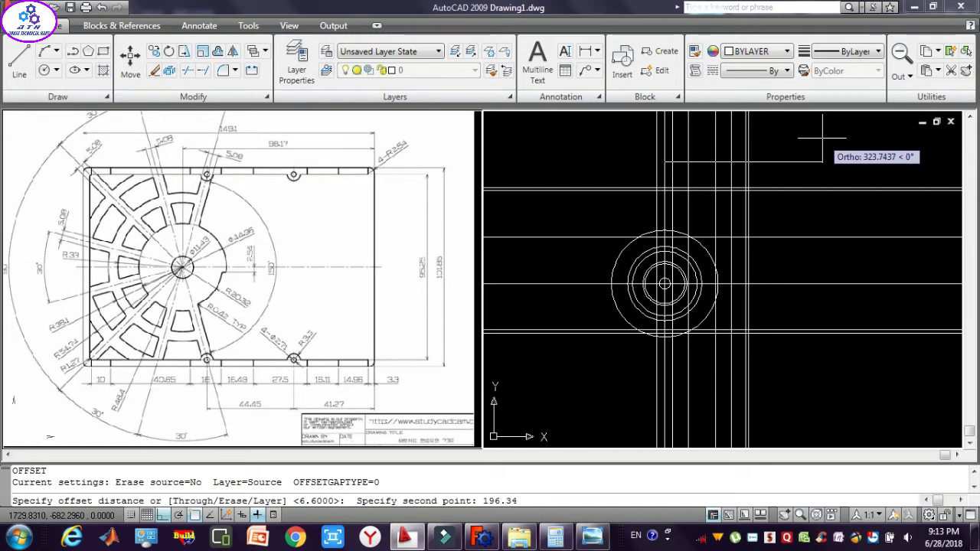
key("Return")
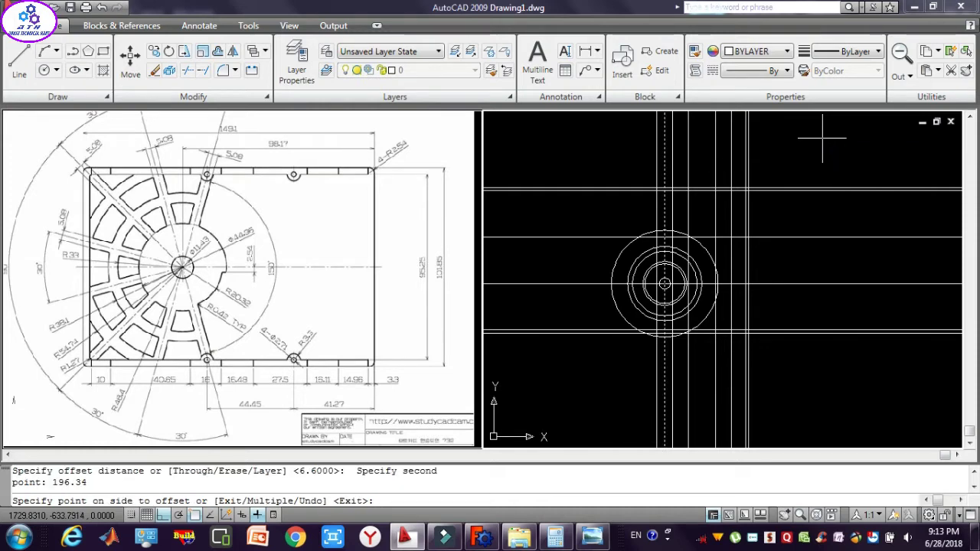
left_click(823, 138)
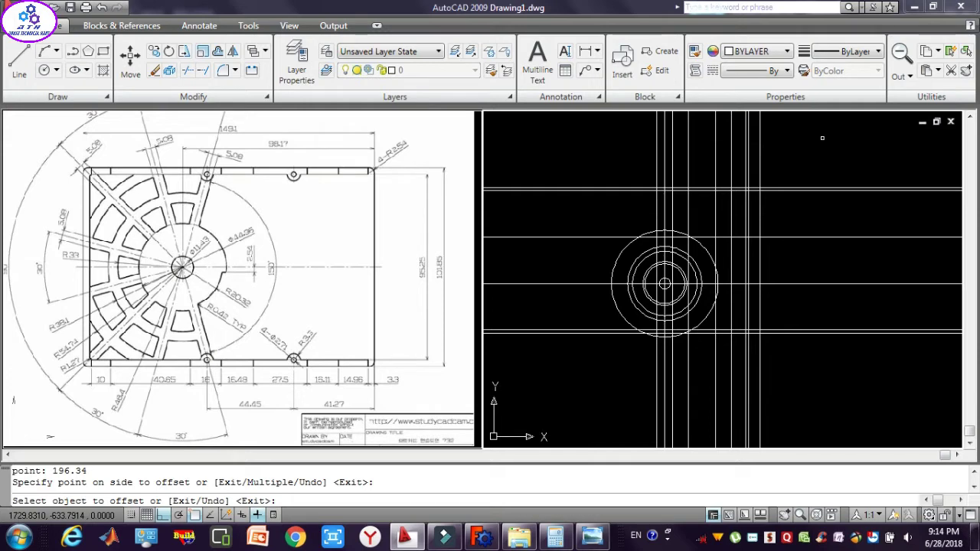
key("Escape")
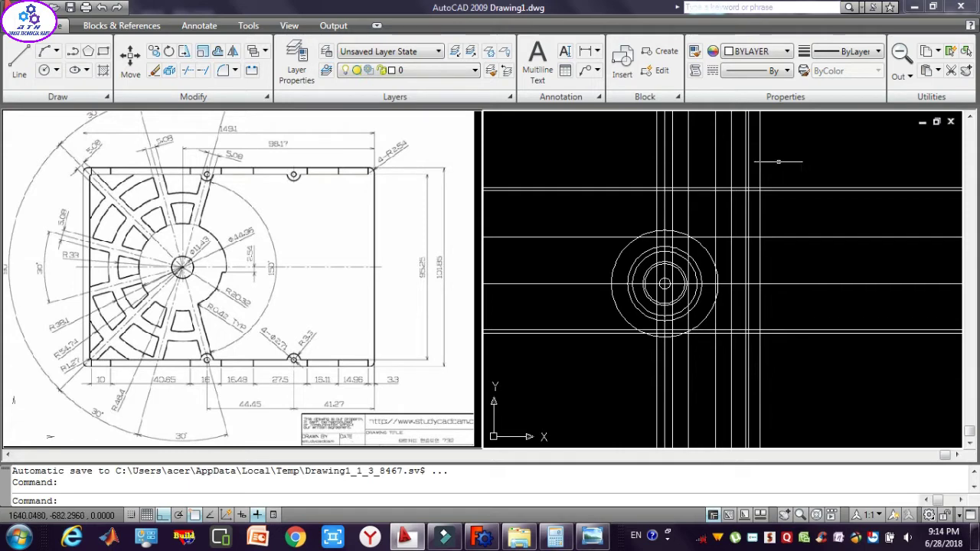
Delete the misplaced far-right vertical construction line
left_click(776, 162)
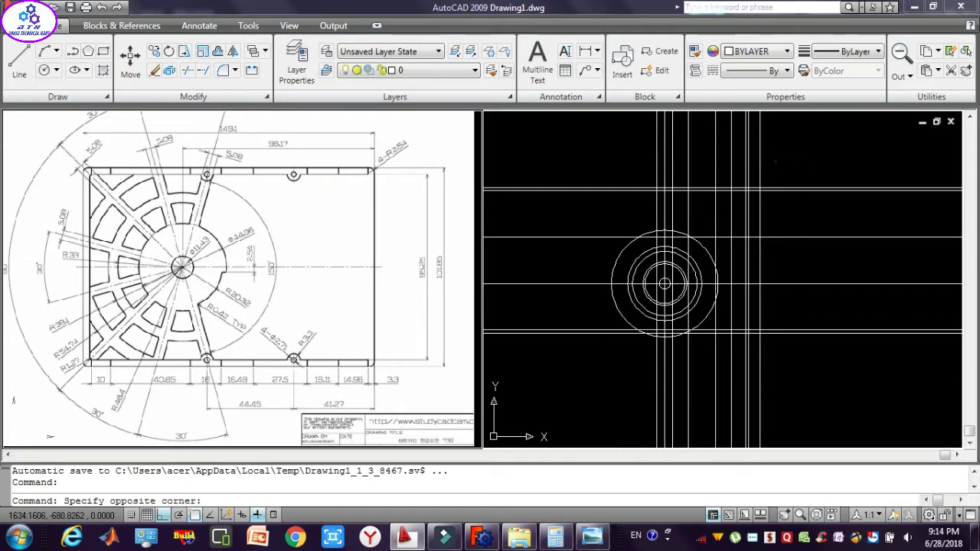
left_click(761, 157)
left_click(760, 157)
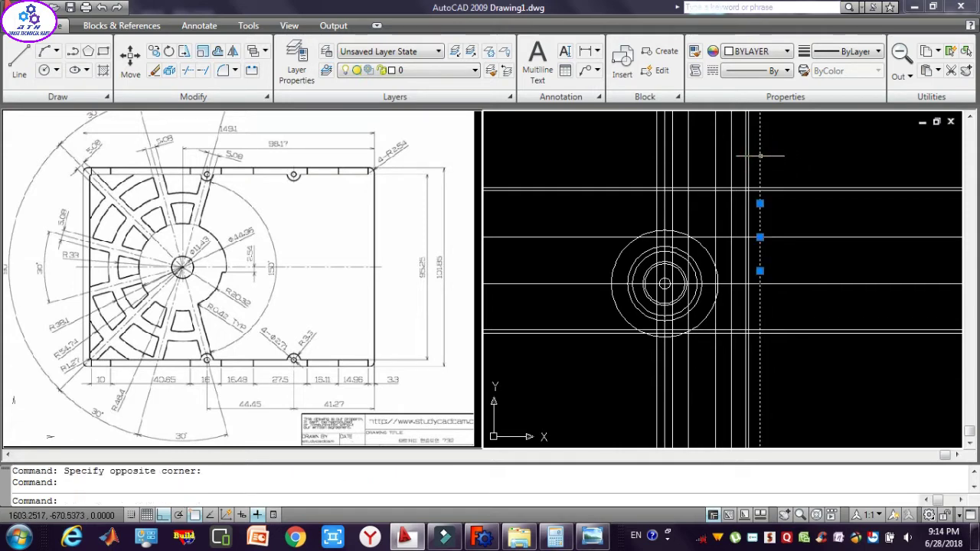
key("Delete")
Redo the 196.34 offset of the centre line to the right
type("o")
key("Return")
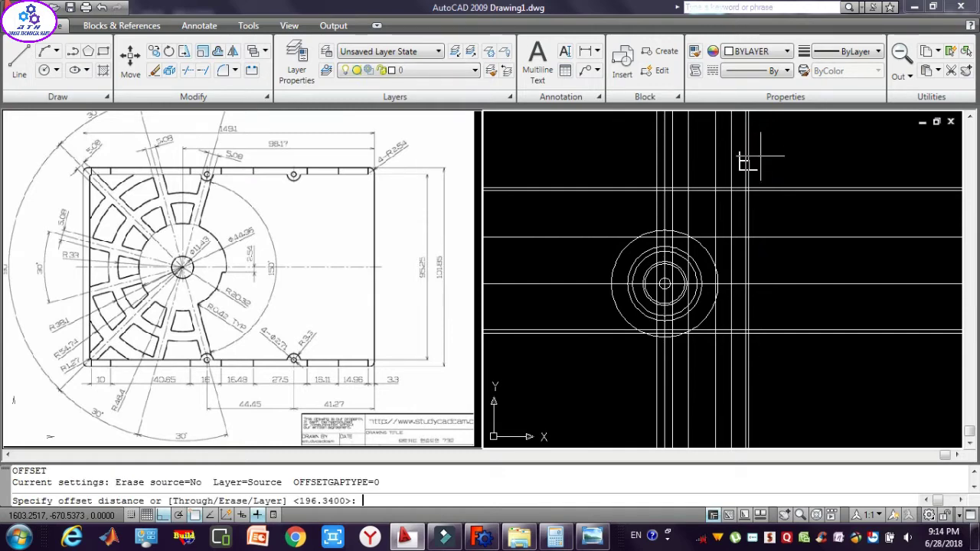
left_click(664, 160)
type("196.34")
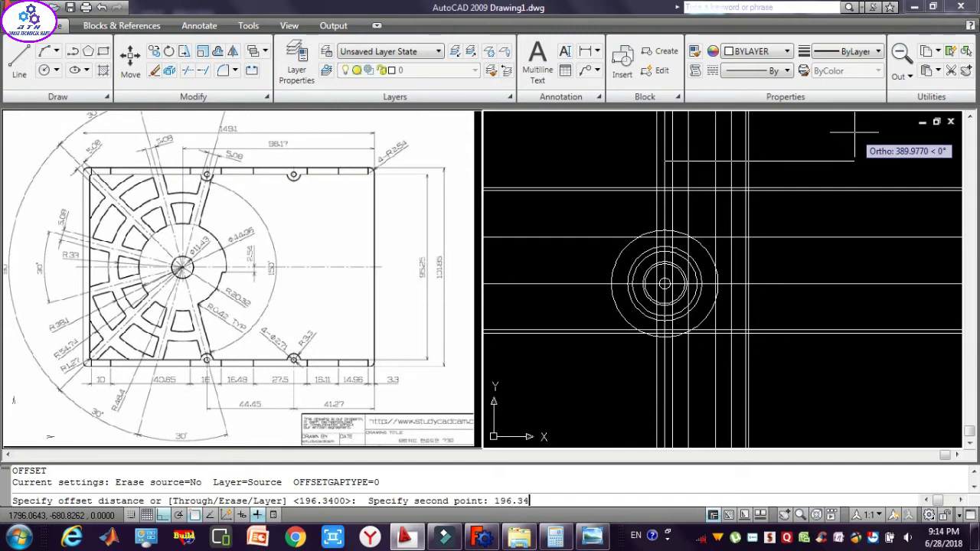
key("Return")
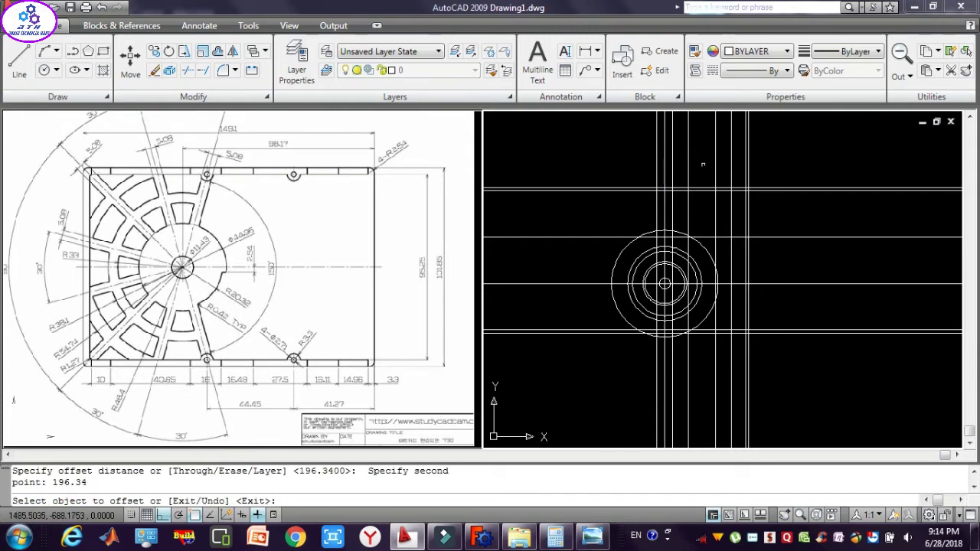
left_click(664, 167)
left_click(814, 135)
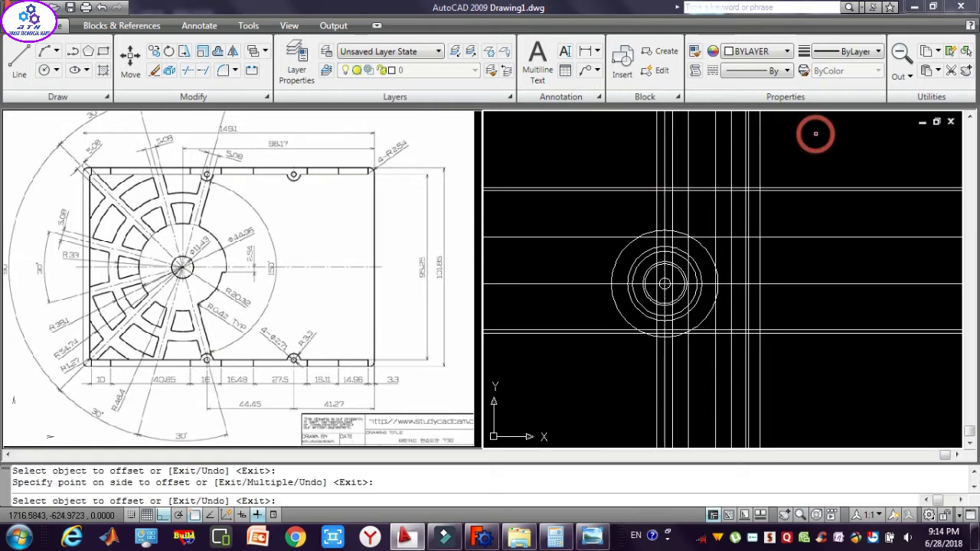
key("Escape")
type("o")
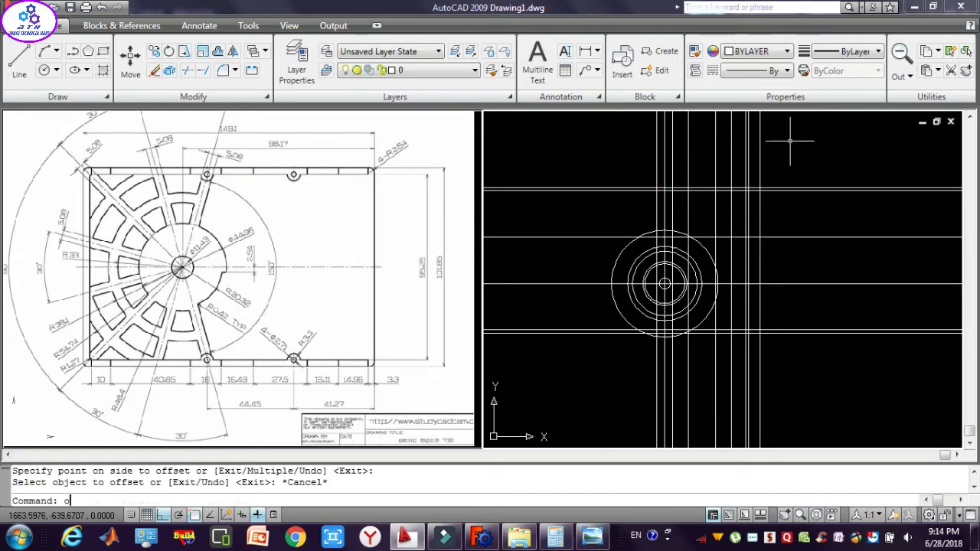
Start a new offset and compute 149.1 × 2 = 298.2 in Calculator
key("Return")
left_click(760, 159)
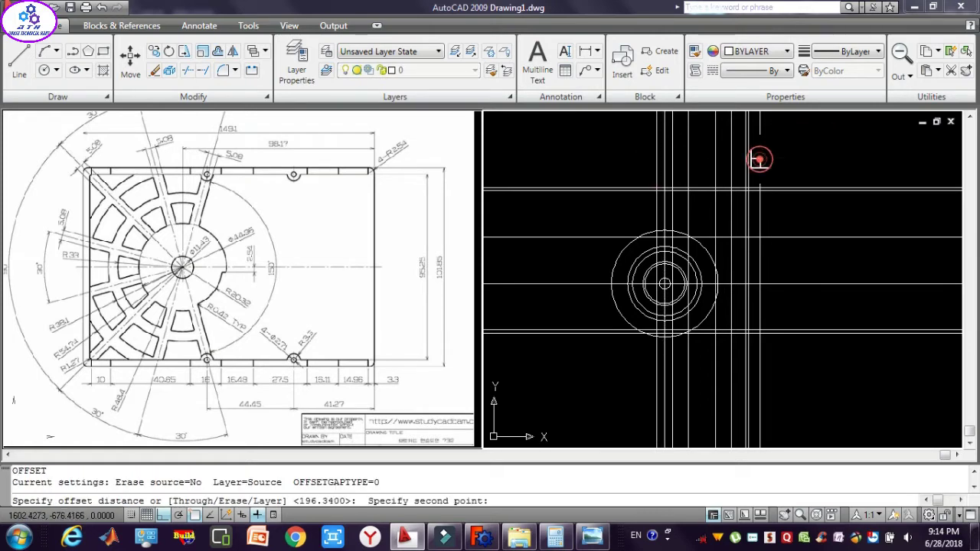
left_click(557, 539)
key("Escape")
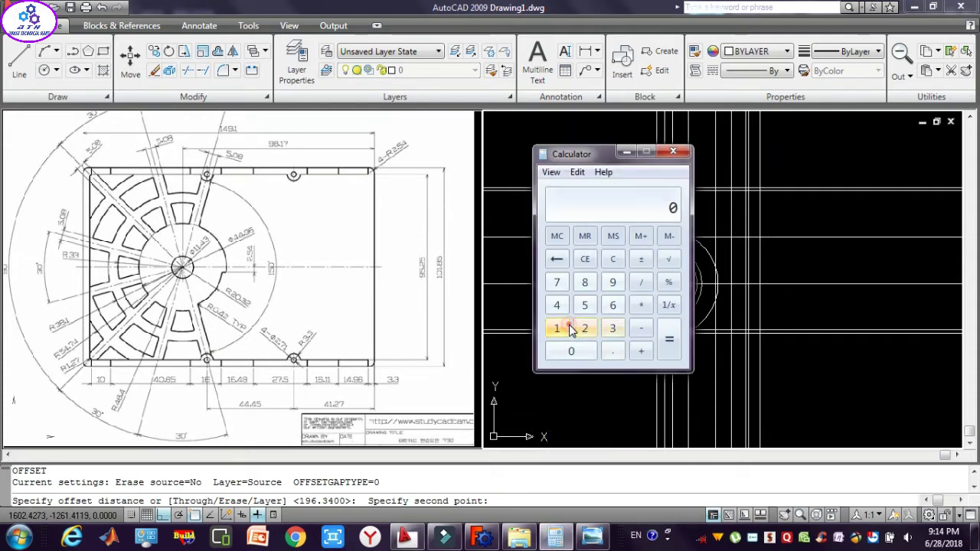
left_click(568, 328)
left_click(557, 305)
left_click(613, 282)
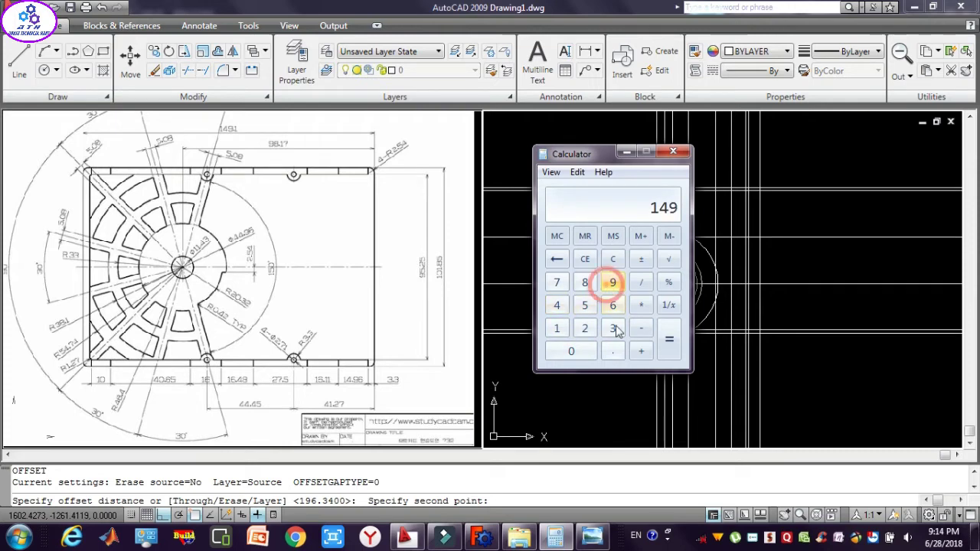
left_click(612, 351)
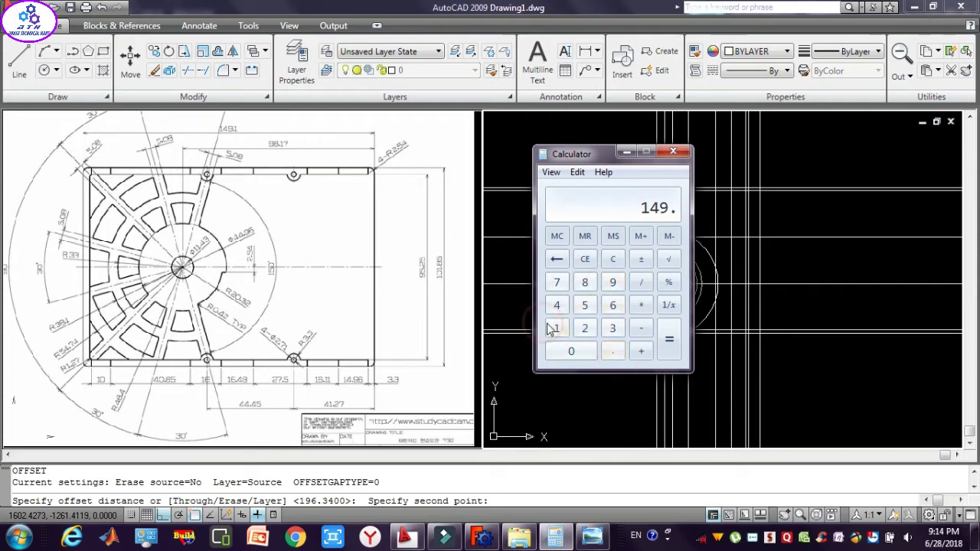
left_click(552, 328)
left_click(639, 305)
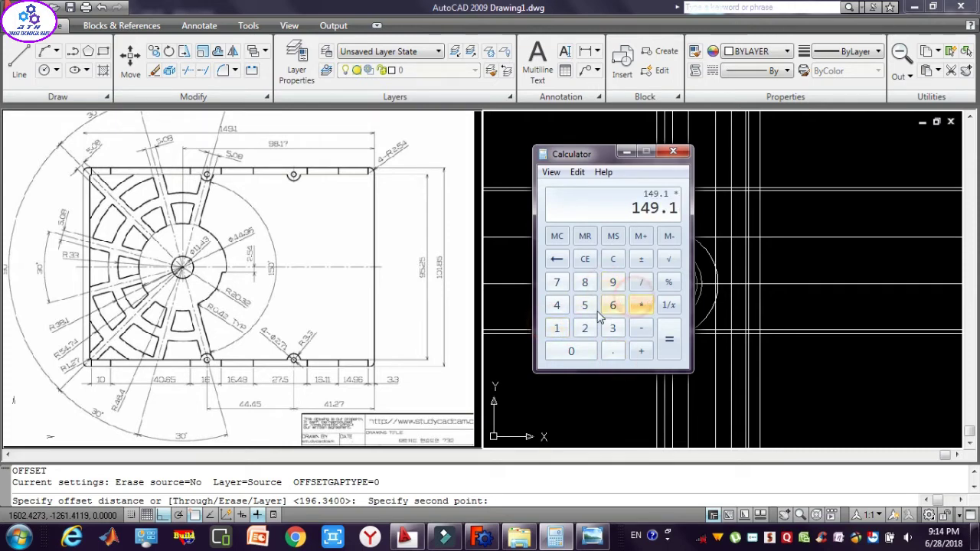
left_click(585, 328)
left_click(665, 337)
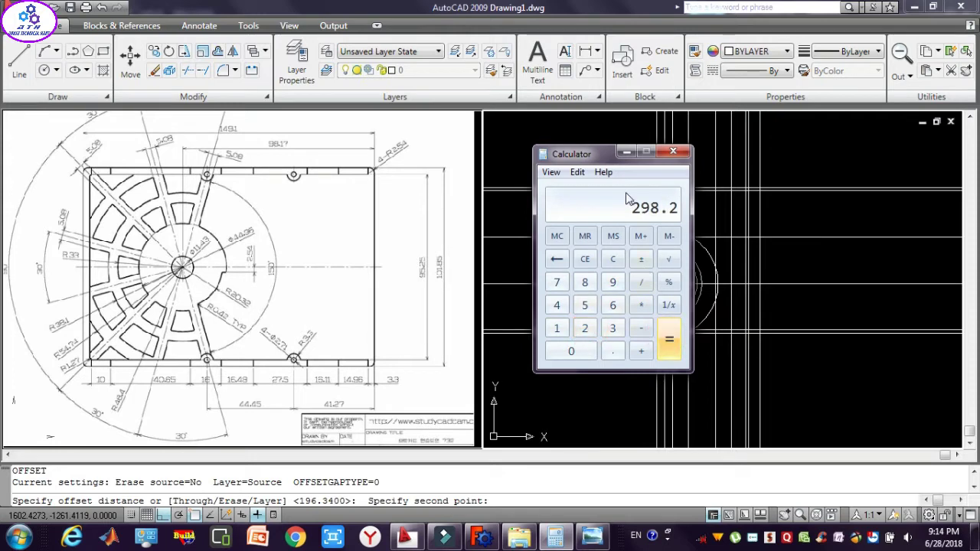
left_click(626, 152)
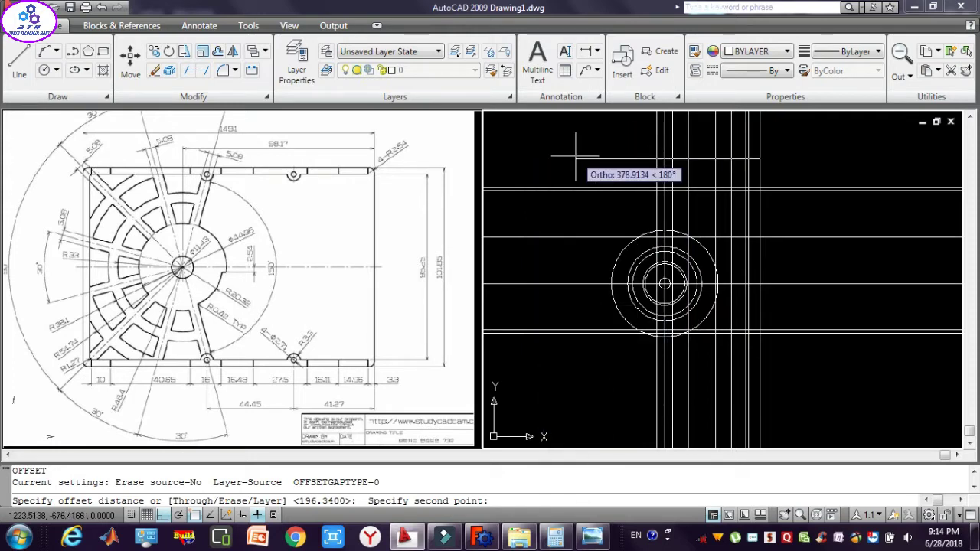
left_click(559, 536)
left_click(559, 536)
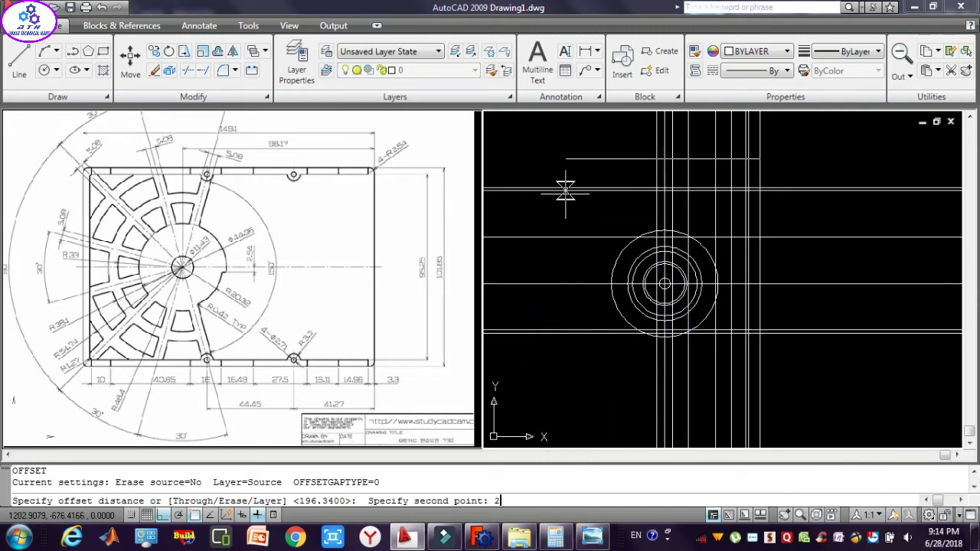
Offset the right vertical line 298.2 to the left
type("298.2")
key("Return")
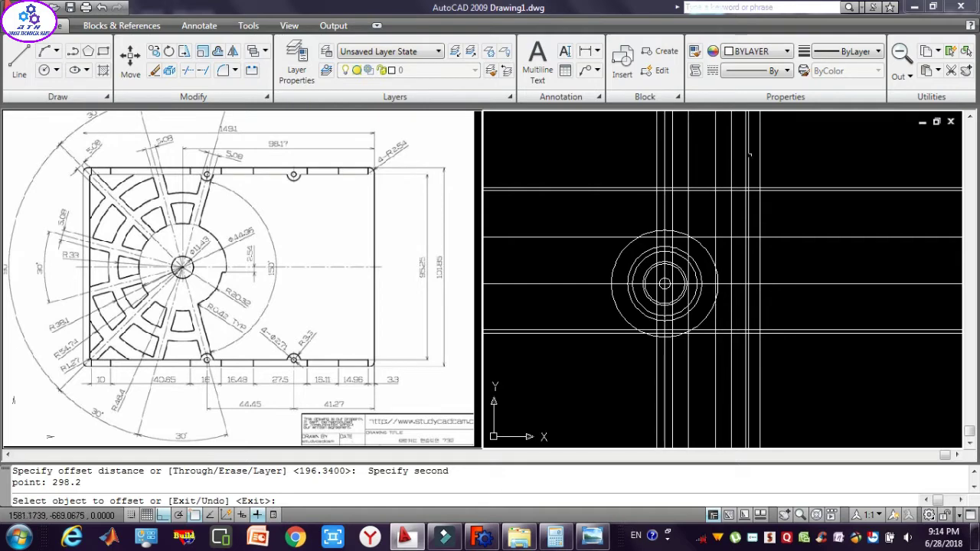
left_click(758, 155)
left_click(597, 144)
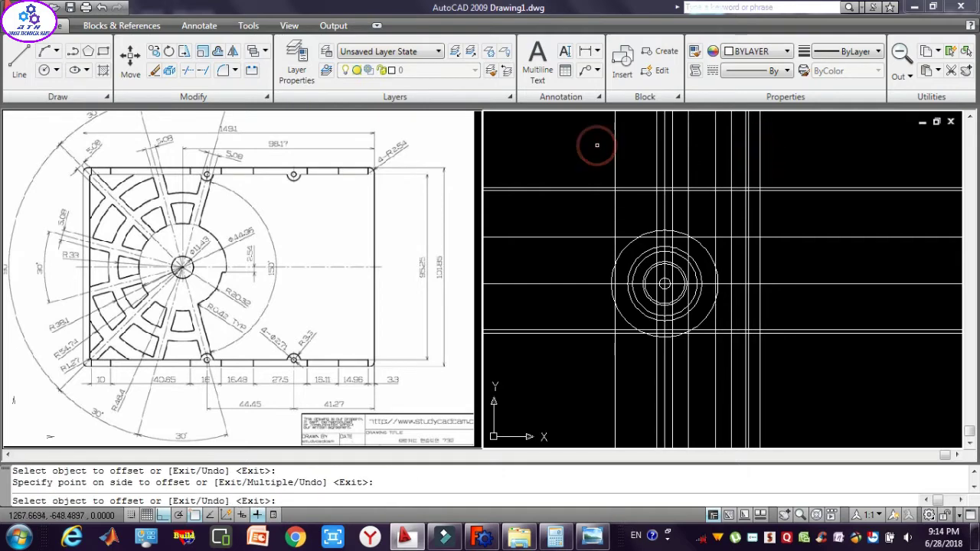
key("Escape")
key("Escape")
key("Escape")
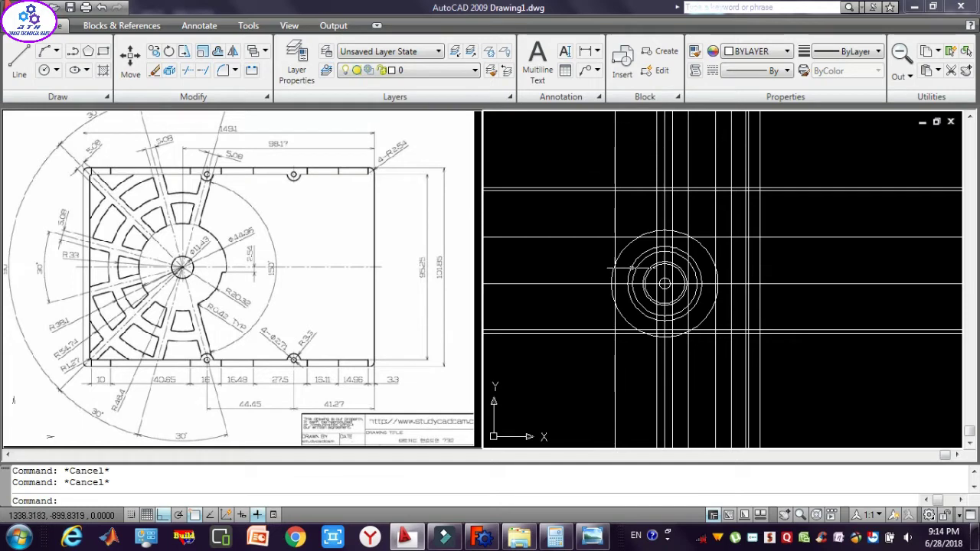
Offset a vertical construction line near the circles 81.2 to the left
left_click(656, 349)
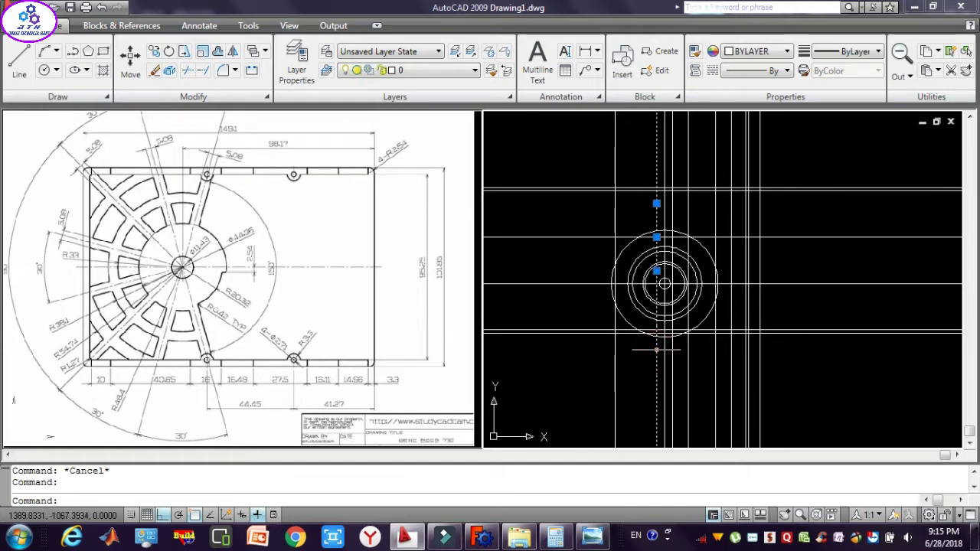
type("o")
key("Return")
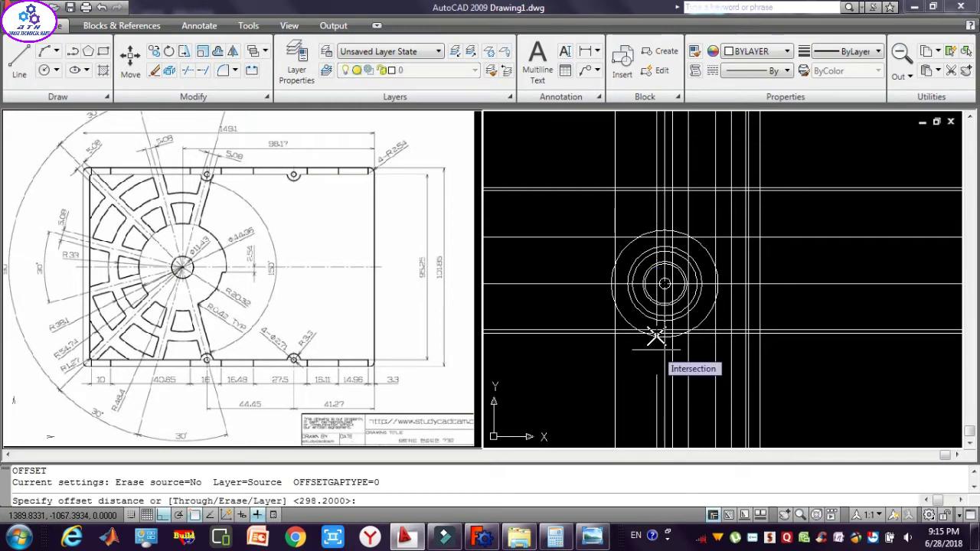
left_click(656, 375)
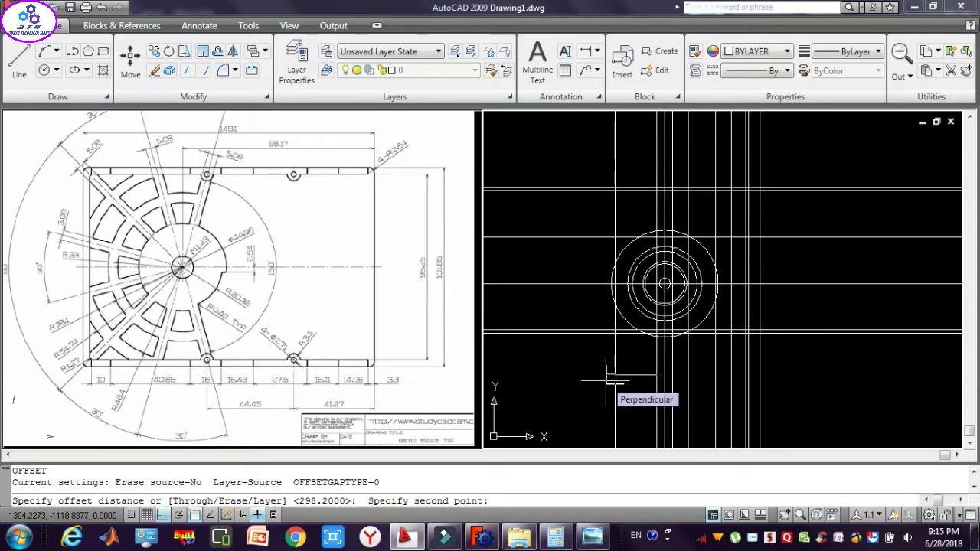
type("81")
type(".2")
key("Return")
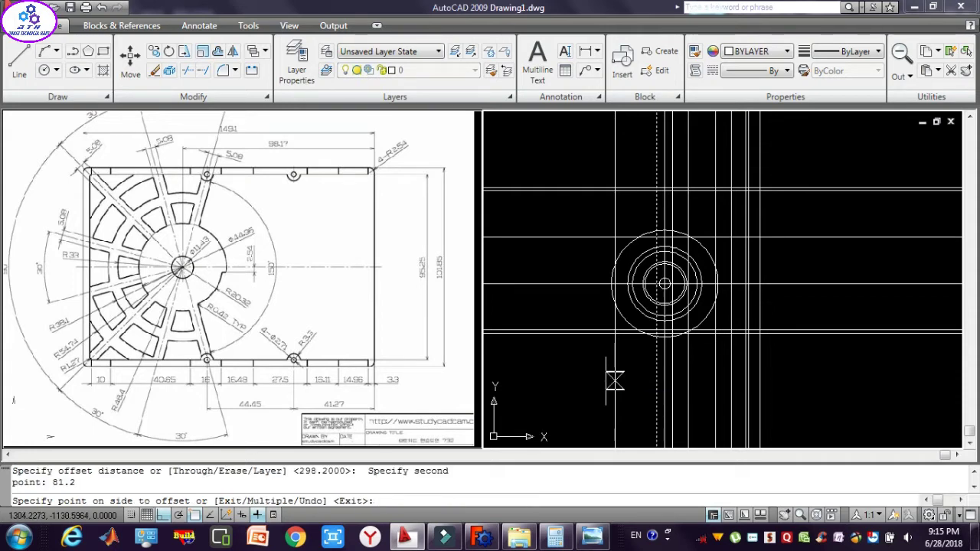
left_click(612, 380)
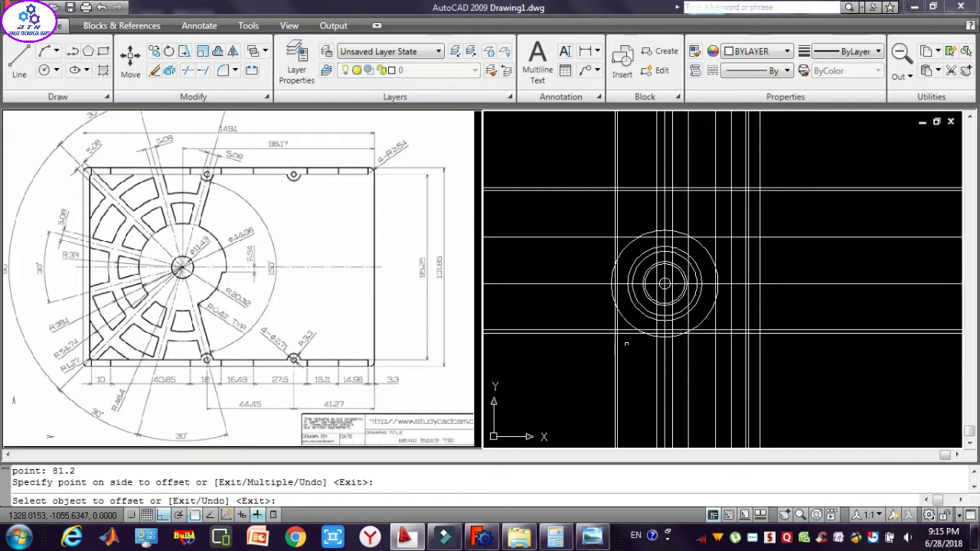
key("Escape")
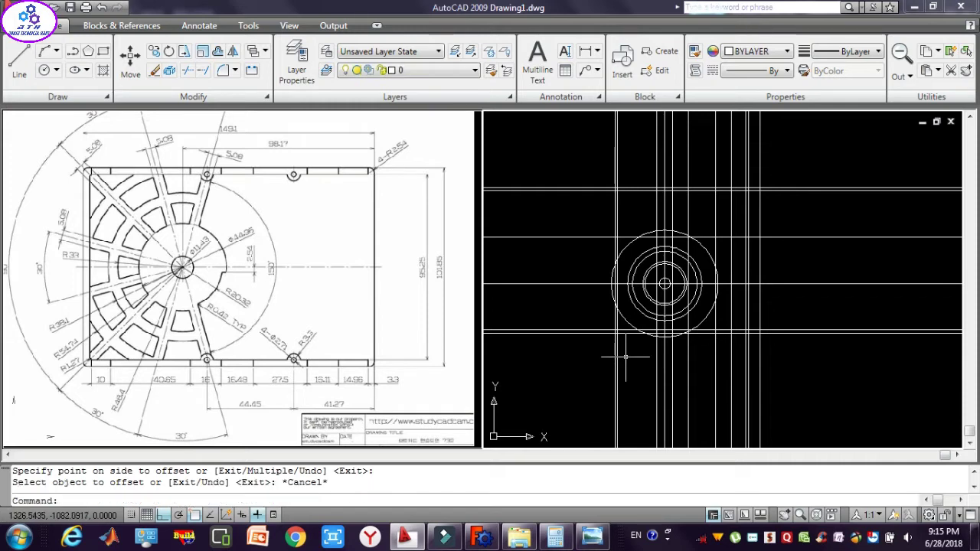
type("o")
Offset the new vertical line a further 20 to the left
key("Return")
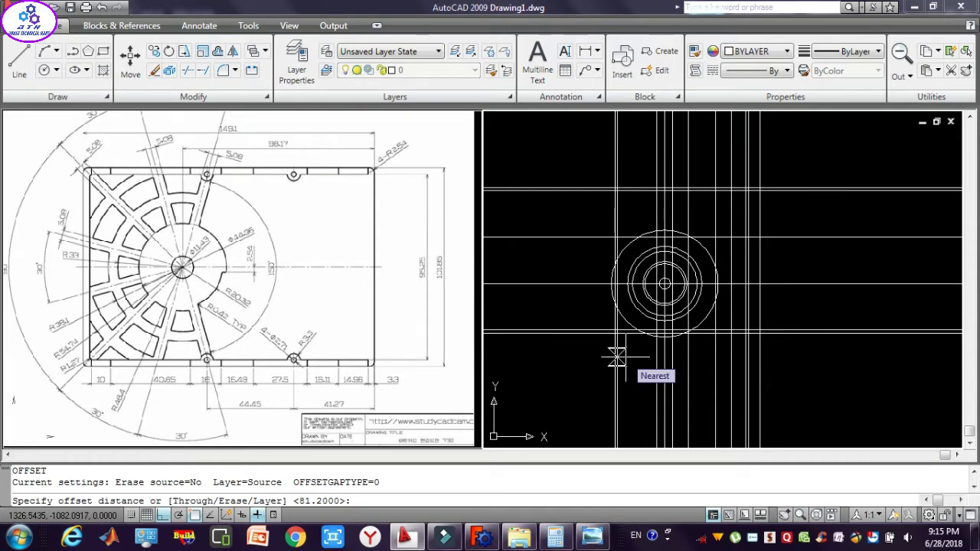
left_click(620, 352)
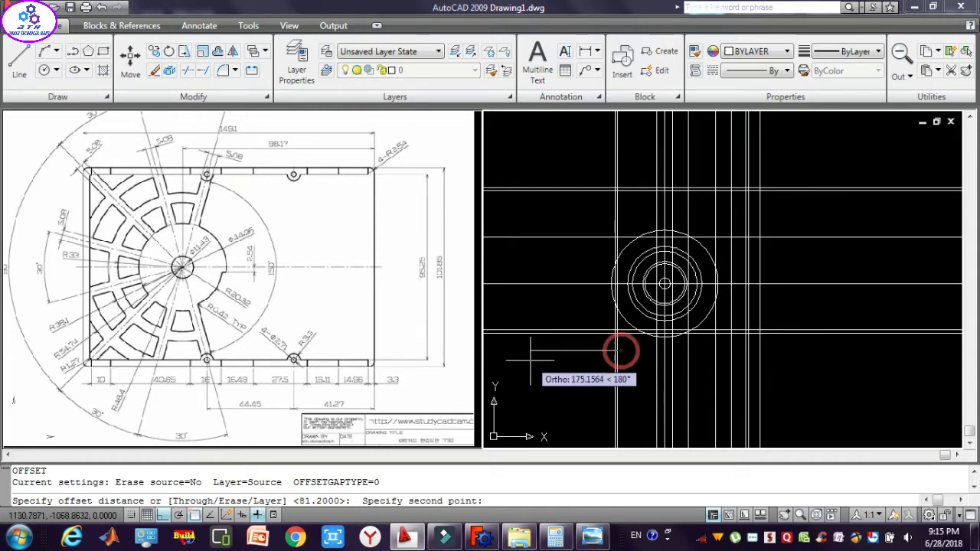
type("20")
key("Return")
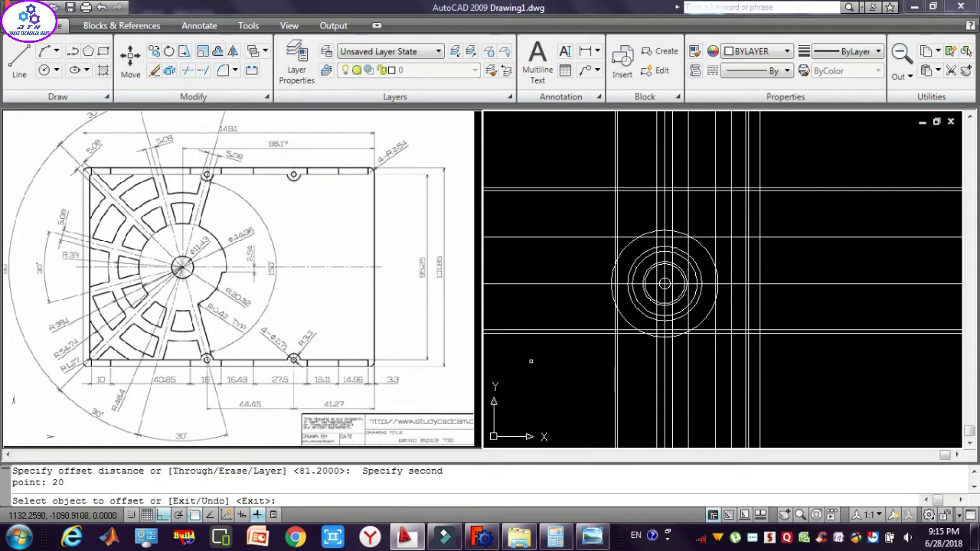
left_click(531, 360)
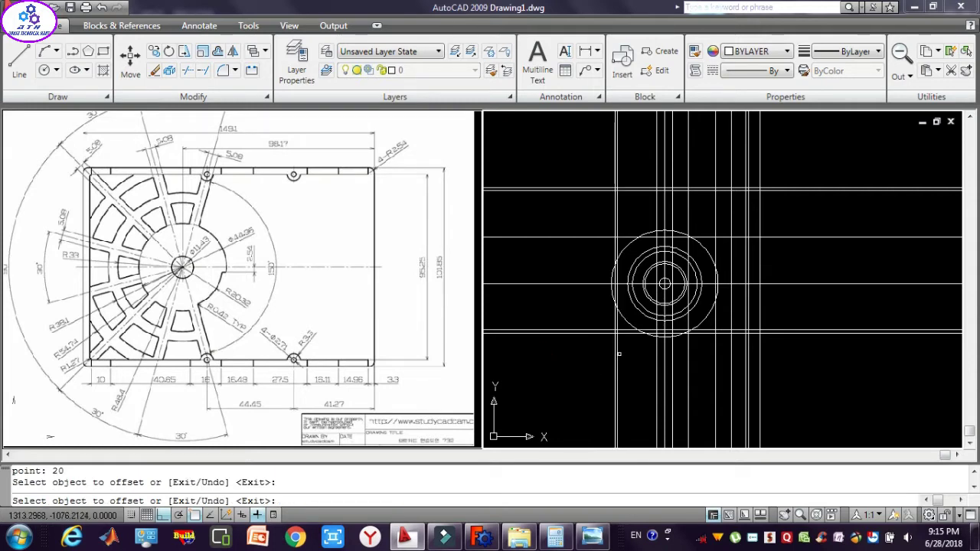
left_click(616, 356)
left_click(586, 359)
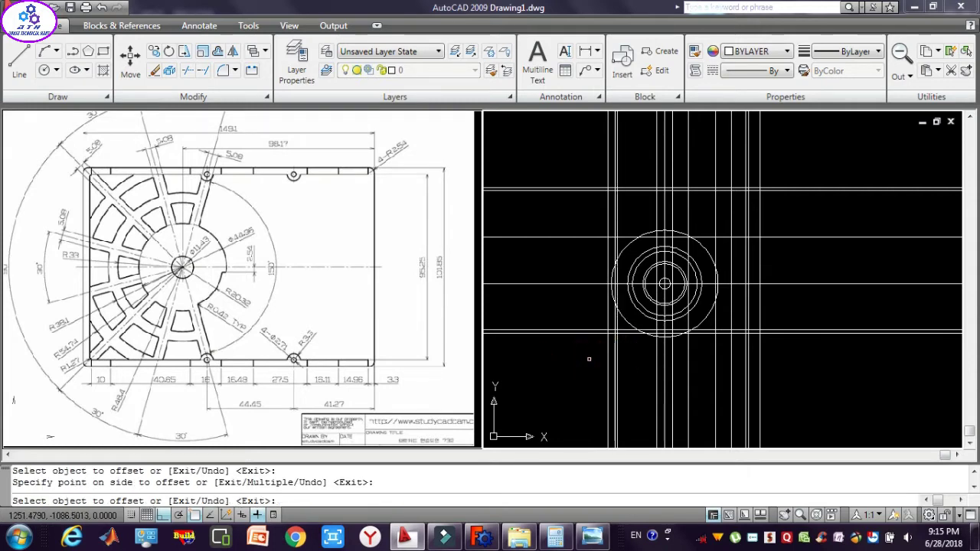
key("Escape")
key("Escape")
key("Escape")
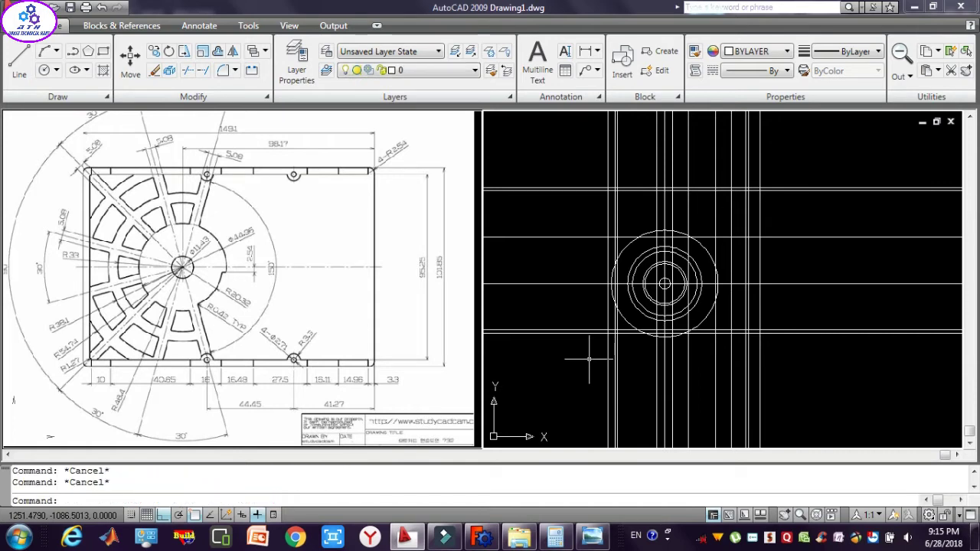
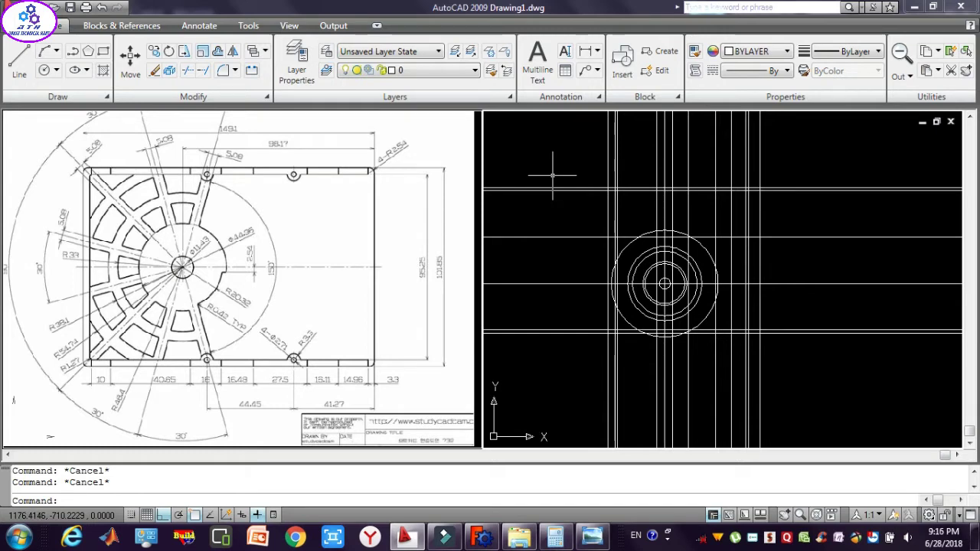
Erase the stray top horizontal line
left_click(807, 208)
left_click(793, 153)
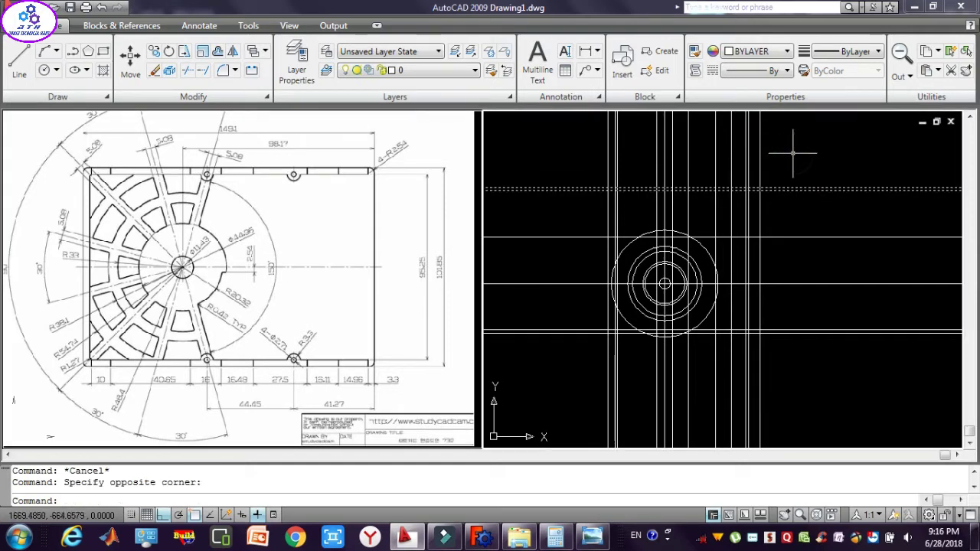
key("Delete")
Offset the horizontal centre line 95.25 upward to make a new top line
type("4")
key("Return")
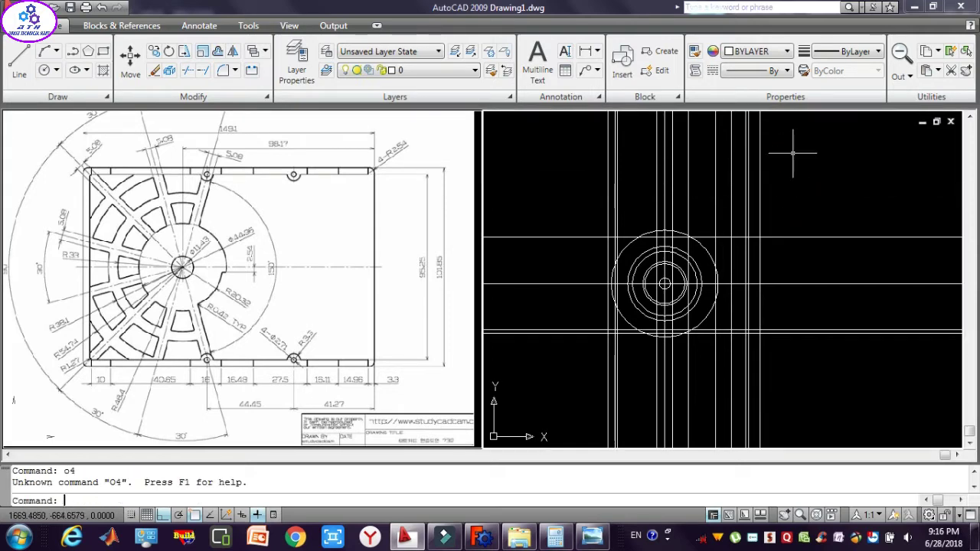
key("Escape")
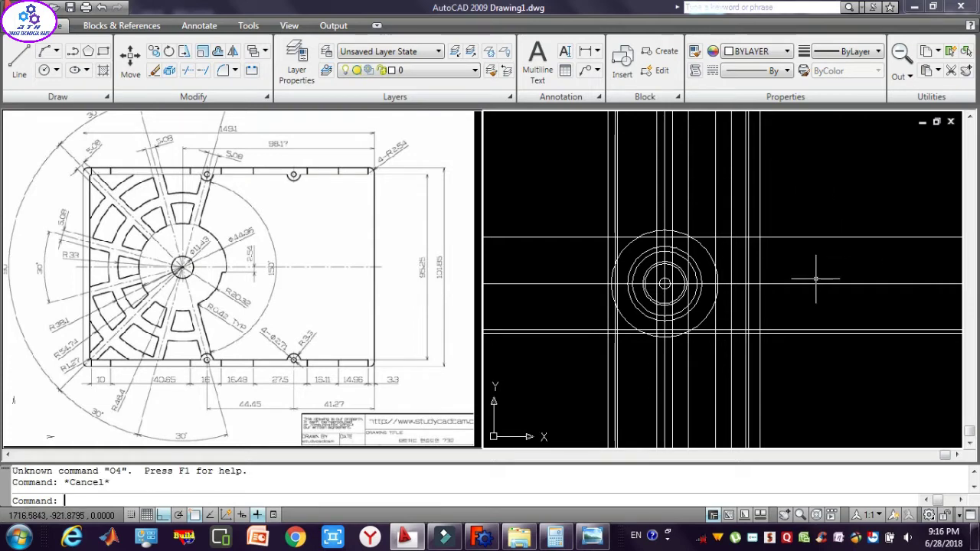
type("o")
key("Return")
left_click(808, 282)
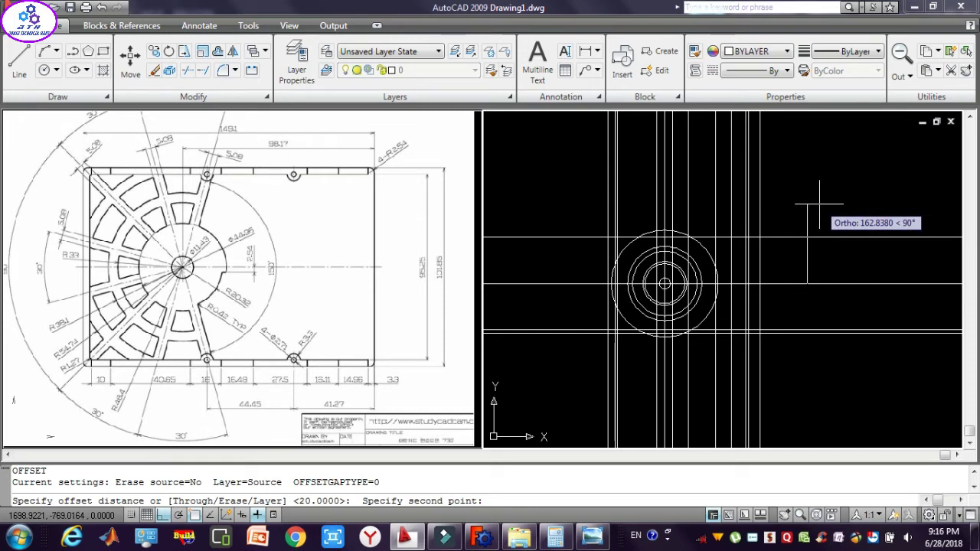
type("95.25")
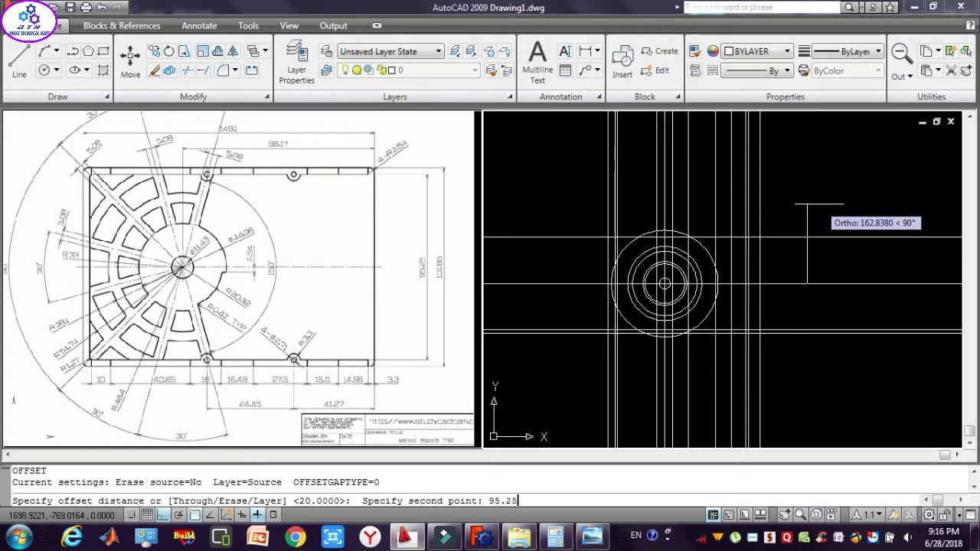
key("Return")
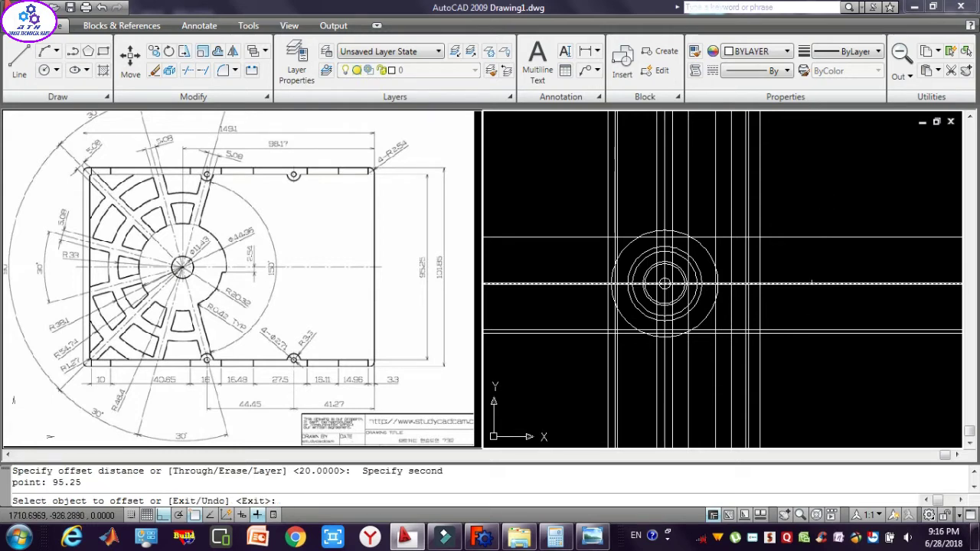
left_click(810, 283)
left_click(808, 207)
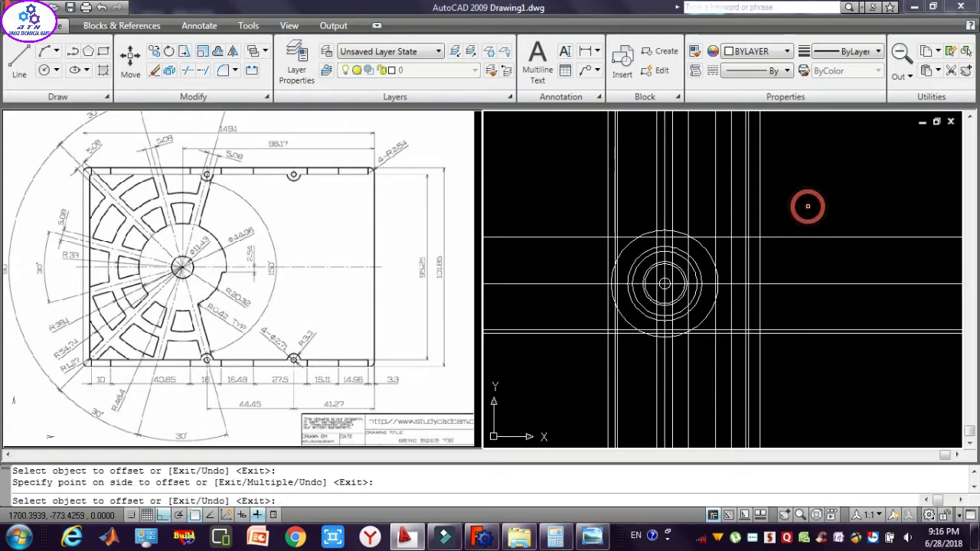
key("Escape")
left_click(819, 253)
left_click(805, 189)
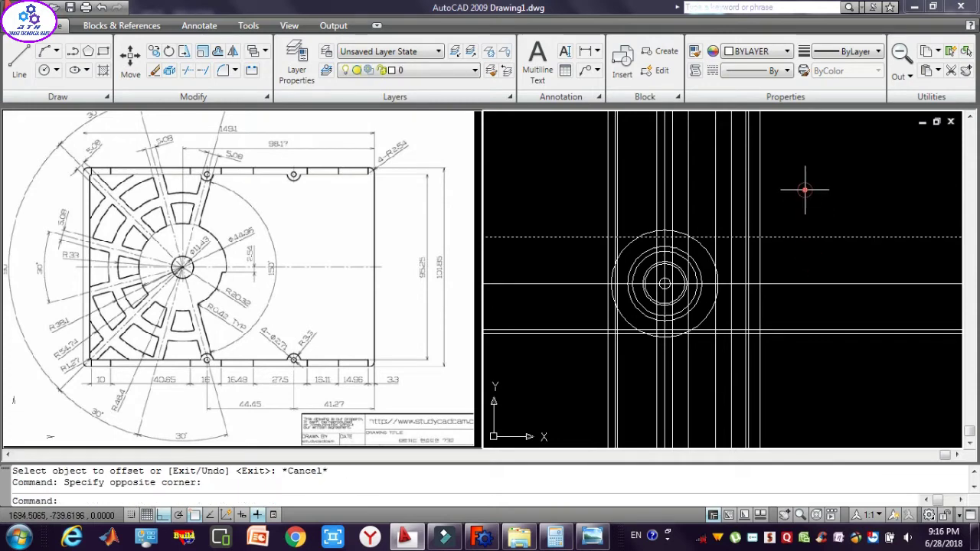
type("o")
Offset a horizontal line by 101.85, then erase the misplaced copy
key("Return")
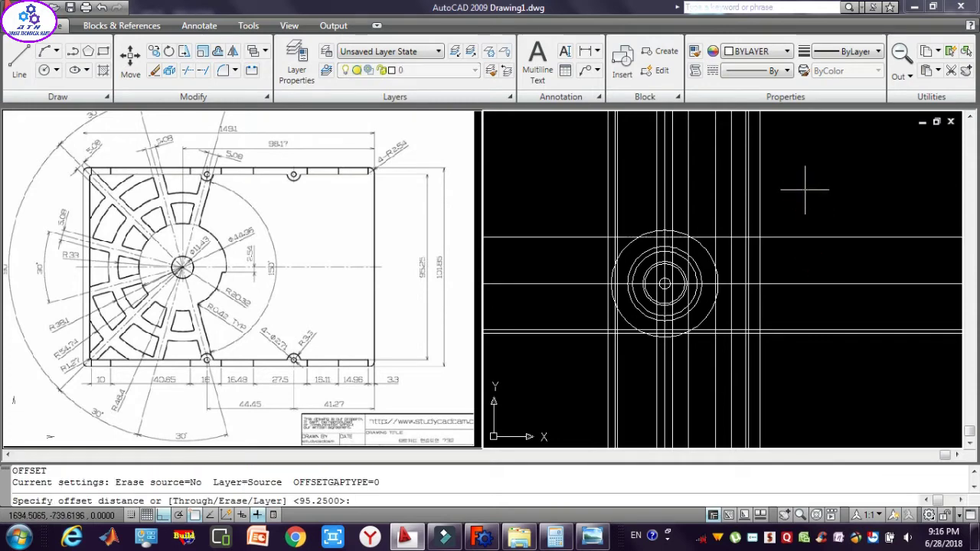
left_click(818, 285)
type("101.85")
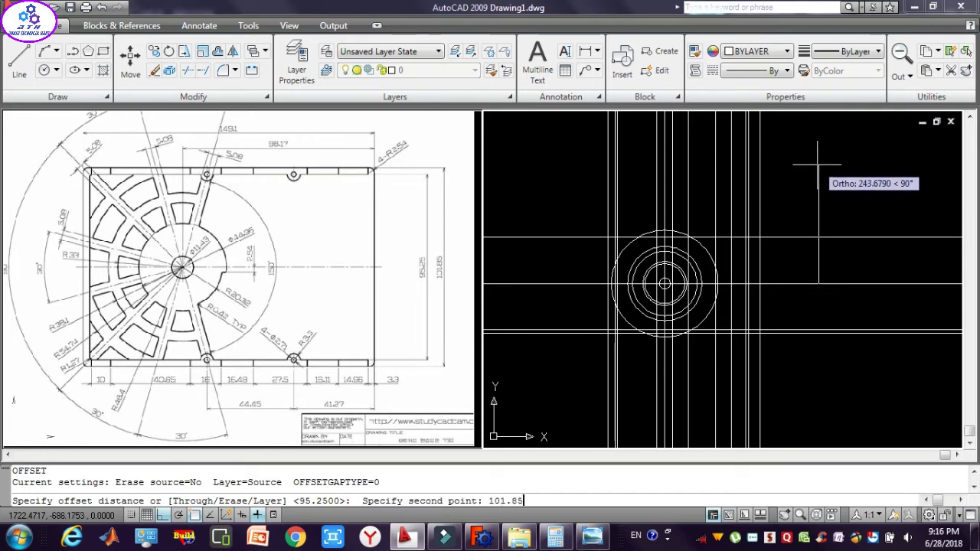
key("Return")
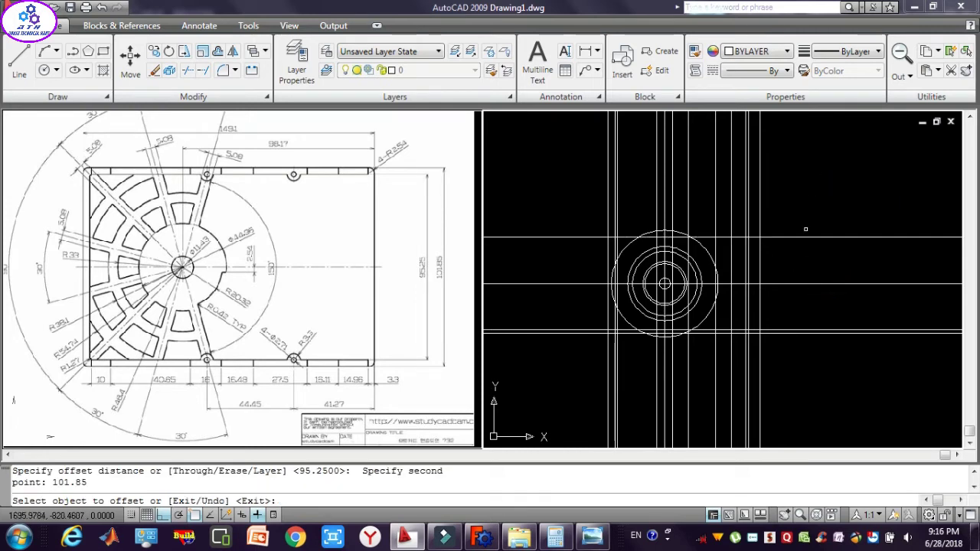
left_click(804, 235)
left_click(805, 219)
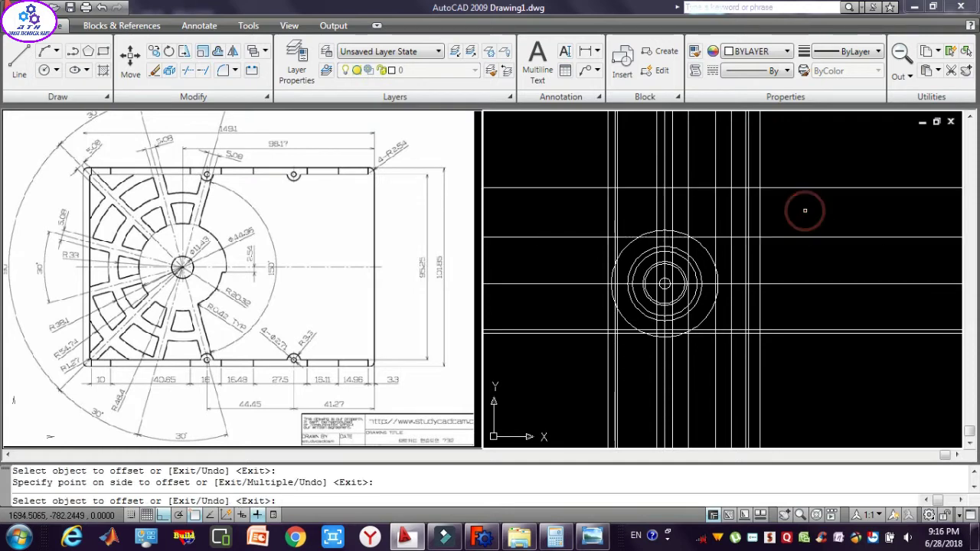
key("Escape")
left_click(833, 213)
left_click(809, 178)
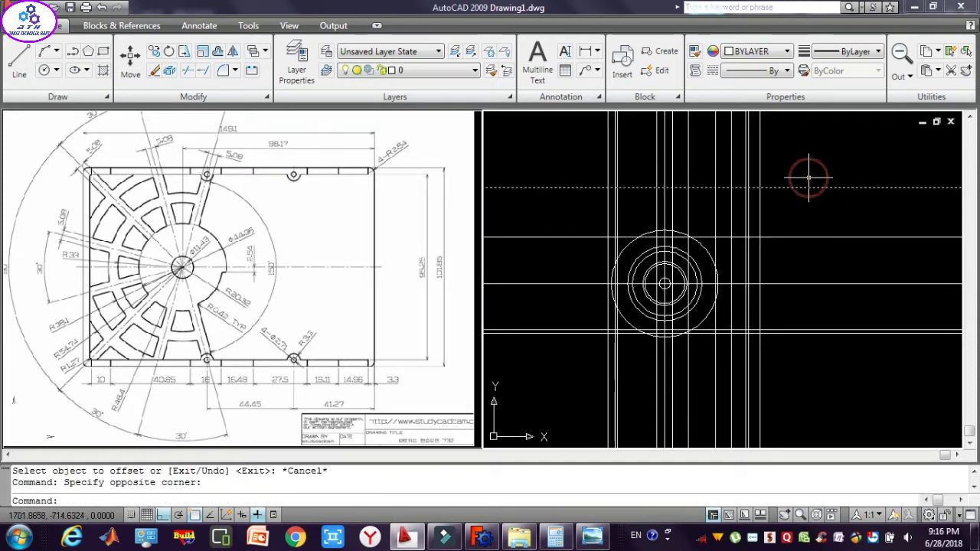
key("Delete")
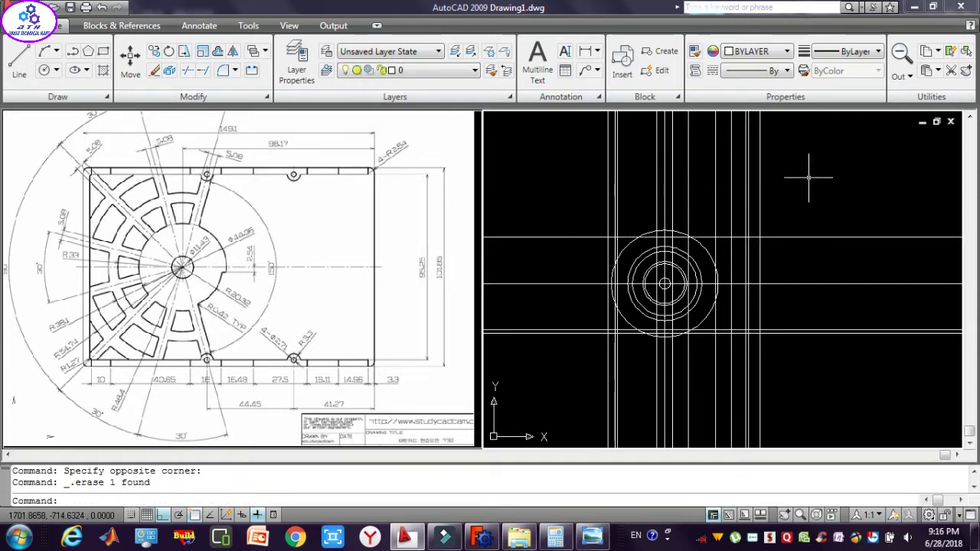
Offset the horizontal centre line 101.85 upward
type("o")
key("Return")
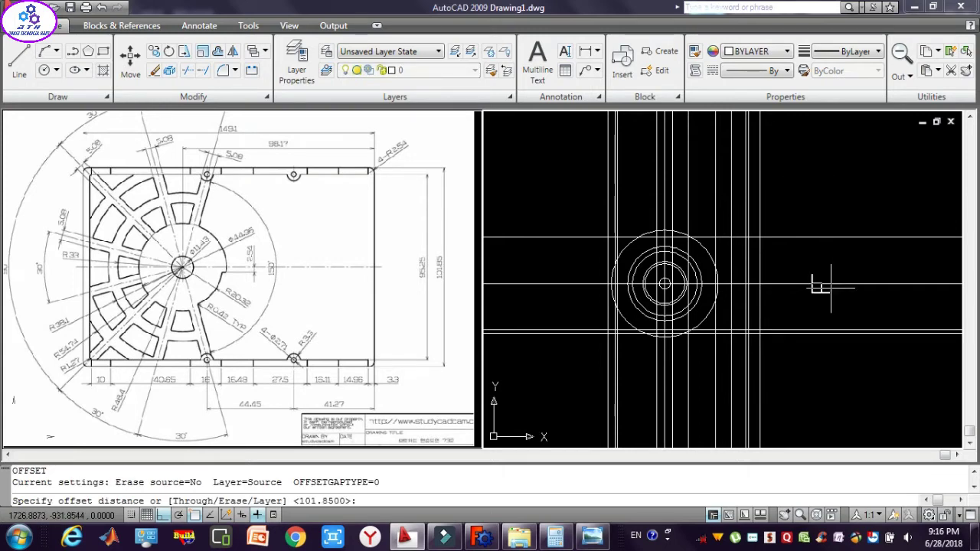
left_click(829, 286)
type("101")
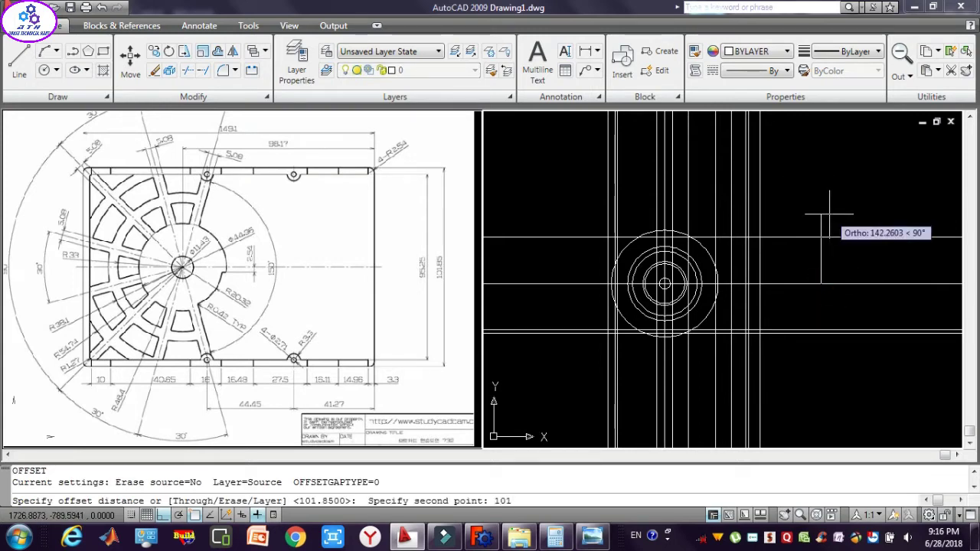
type(".85")
key("Return")
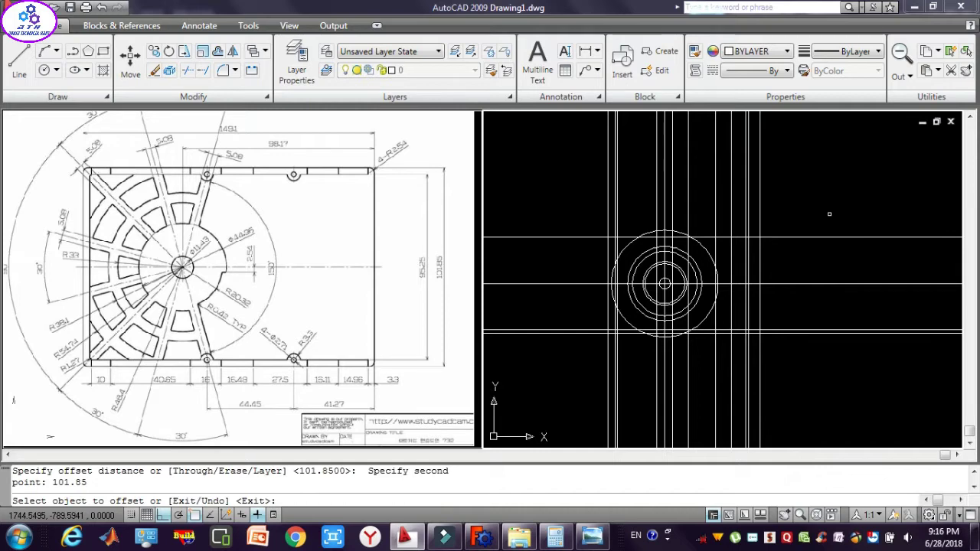
left_click(835, 284)
left_click(826, 210)
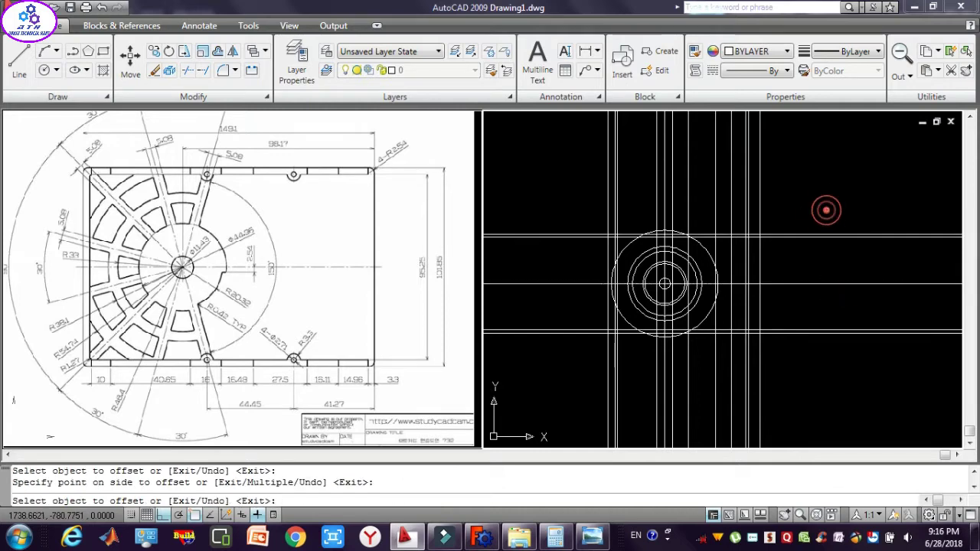
key("Escape")
key("Escape")
key("Escape")
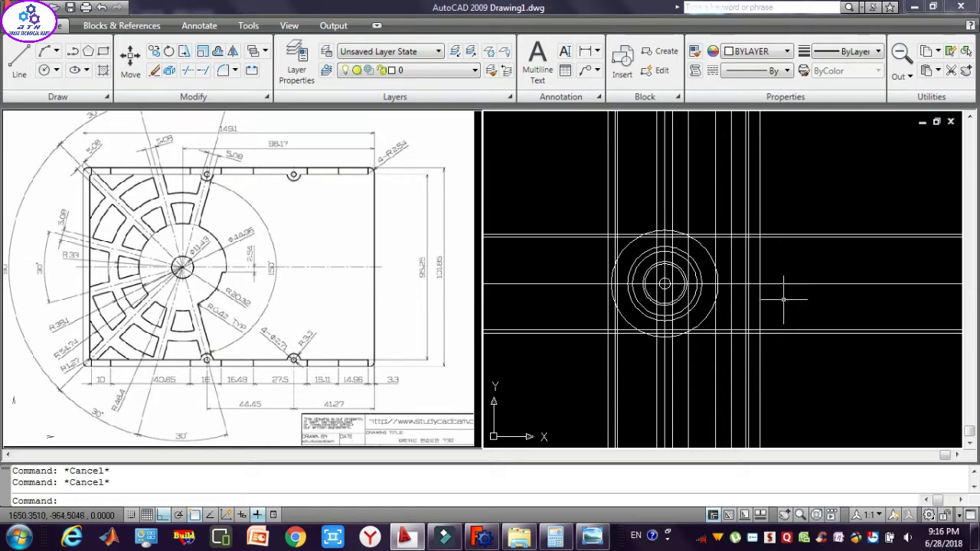
Use the top and bottom horizontal lines as TRIM boundaries and cut the vertical lines above the top edge
left_click(804, 351)
left_click(791, 297)
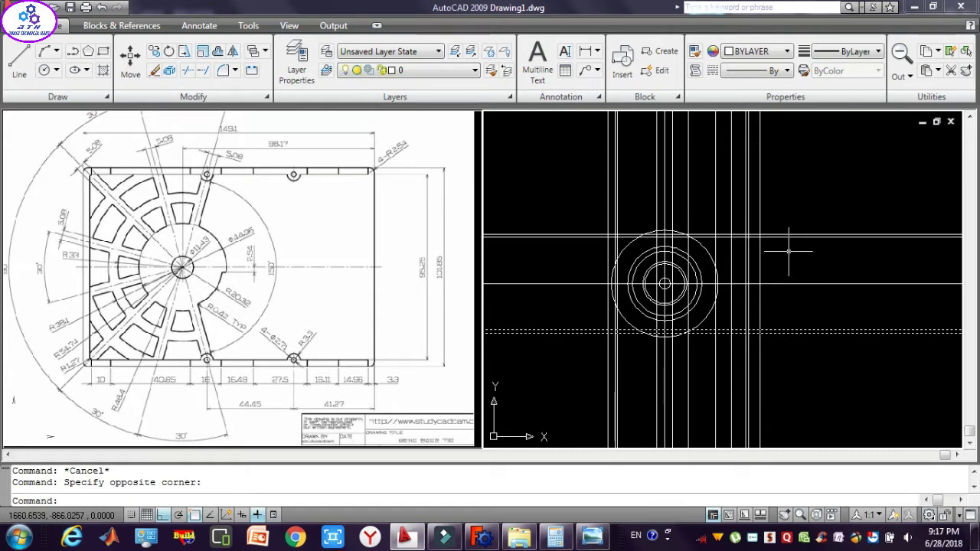
left_click(789, 253)
left_click(783, 205)
type("tr")
key("Return")
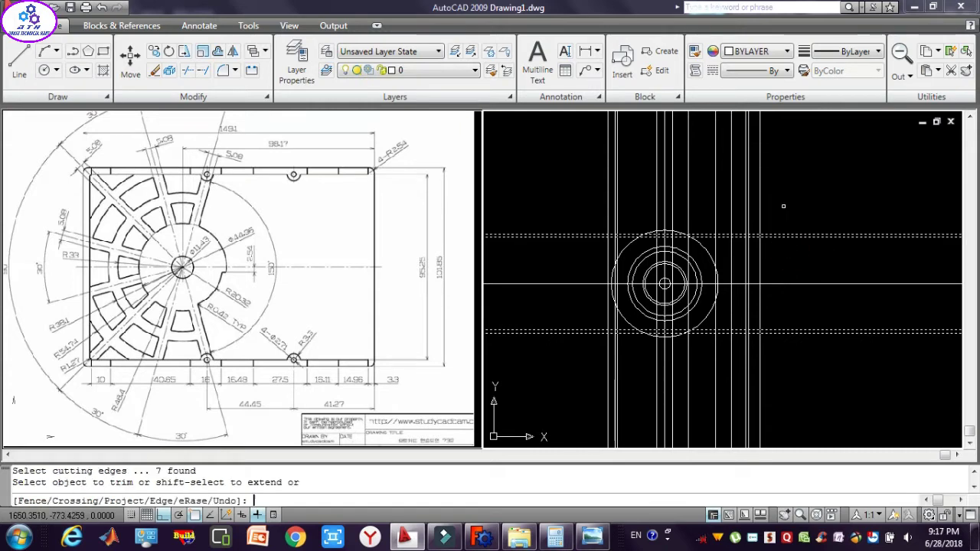
left_click(784, 191)
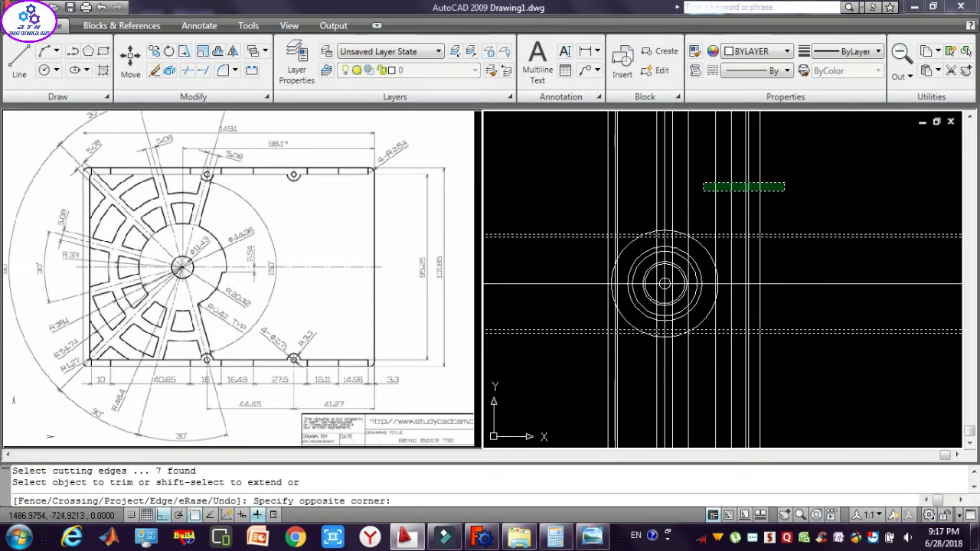
left_click(674, 188)
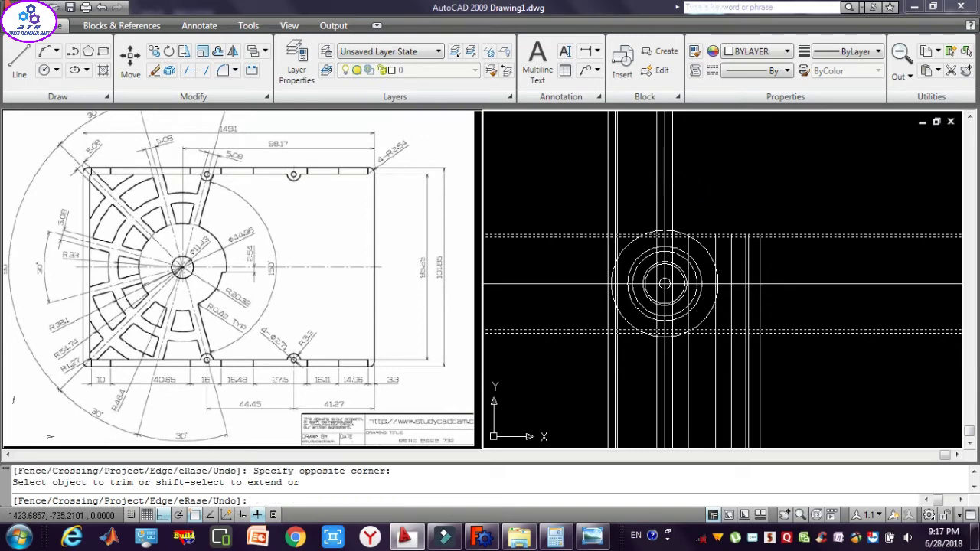
left_click(670, 190)
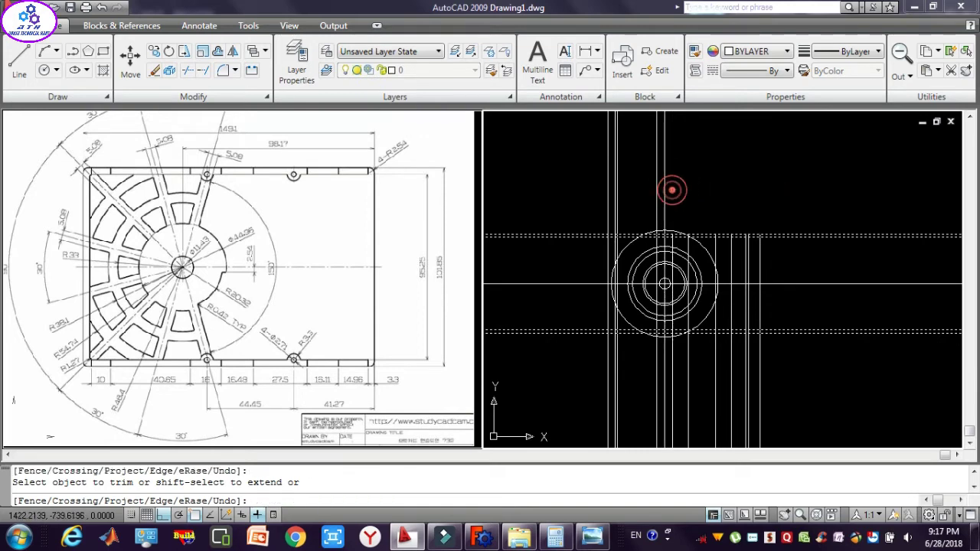
left_click(658, 194)
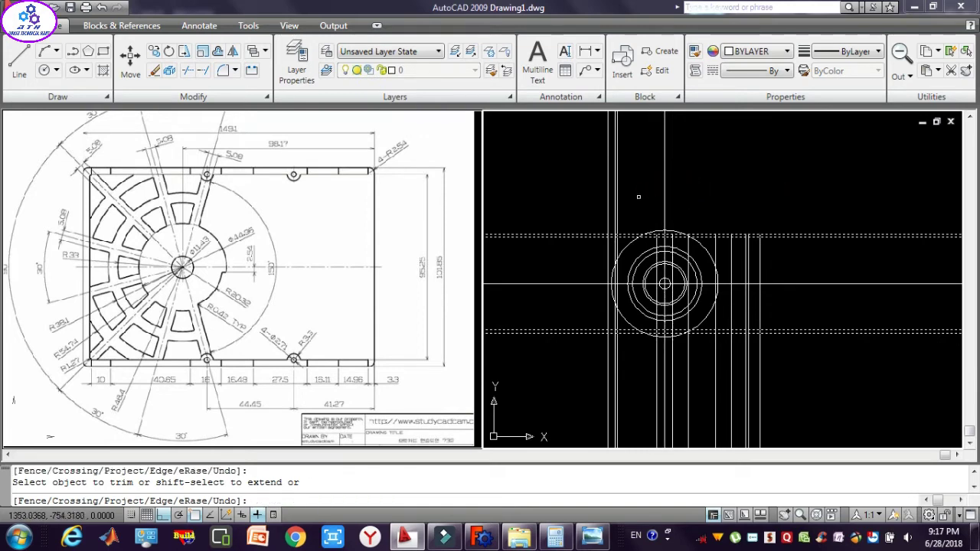
left_click(639, 197)
left_click(599, 184)
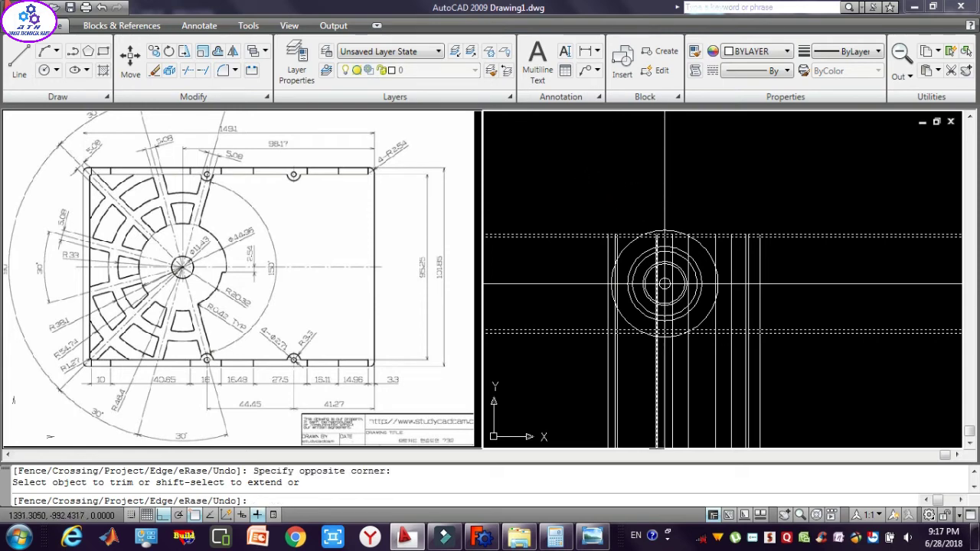
Trim the vertical line ends below the bottom horizontal edge line
left_click(771, 358)
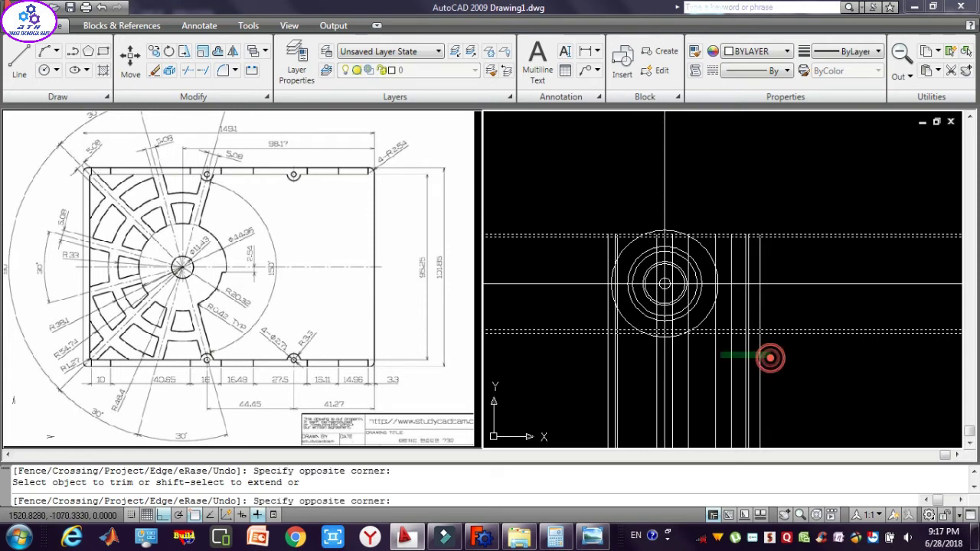
left_click(681, 337)
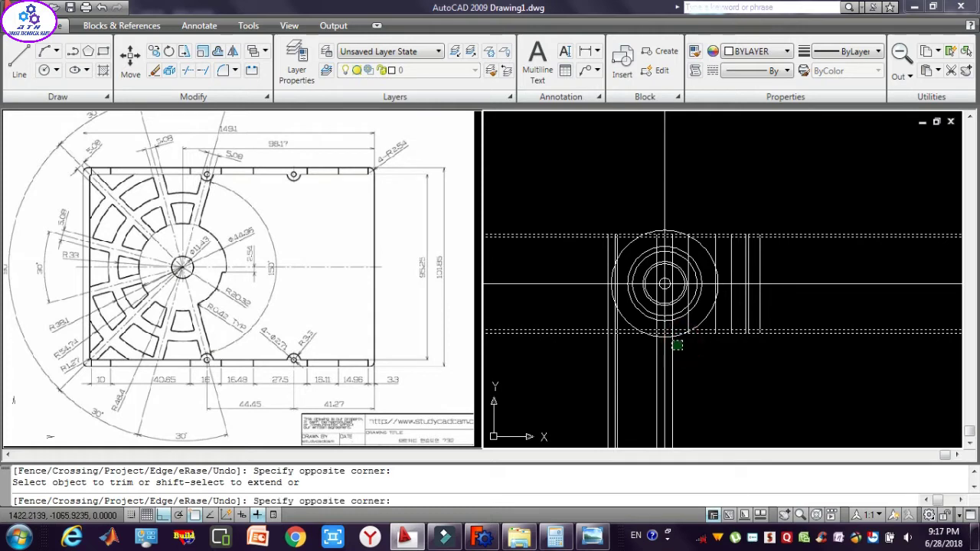
left_click(672, 346)
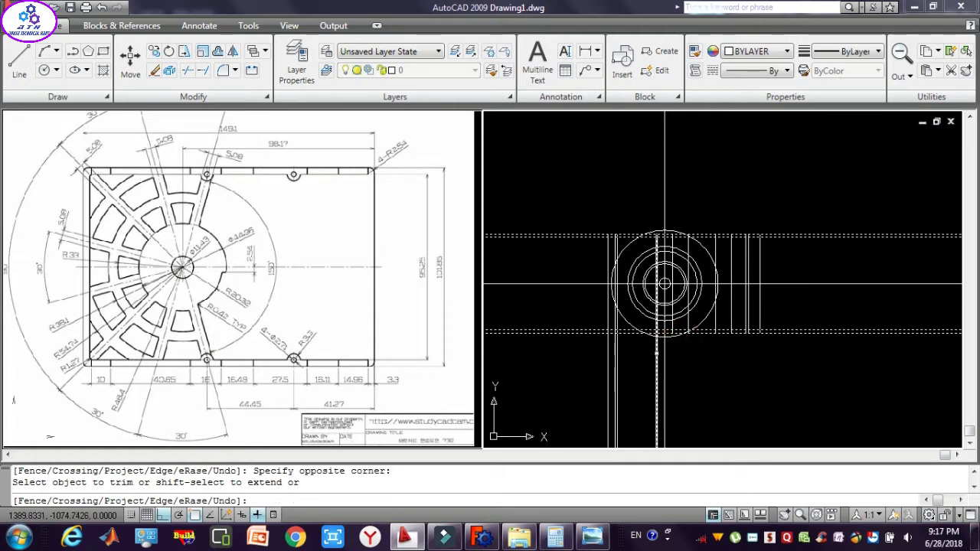
left_click(661, 349)
left_click(590, 353)
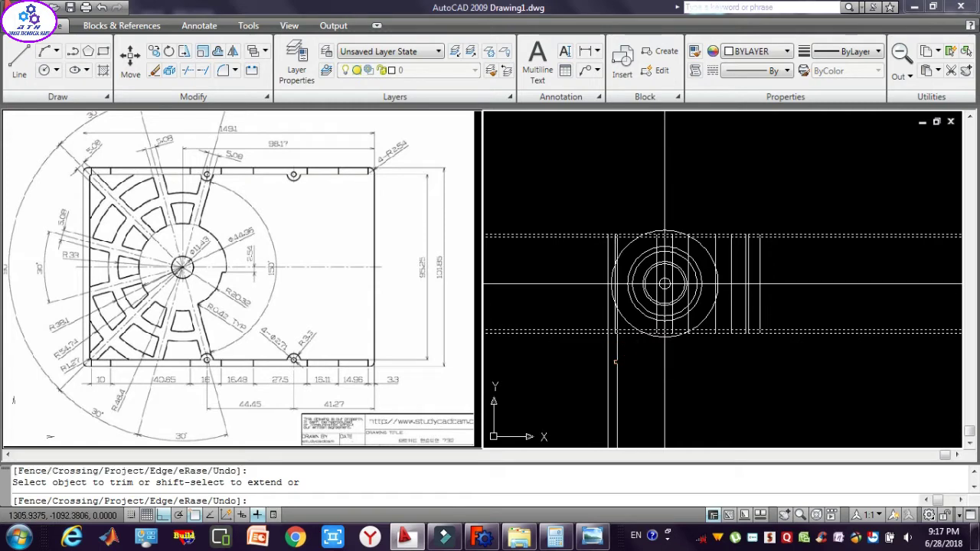
left_click(616, 362)
left_click(595, 362)
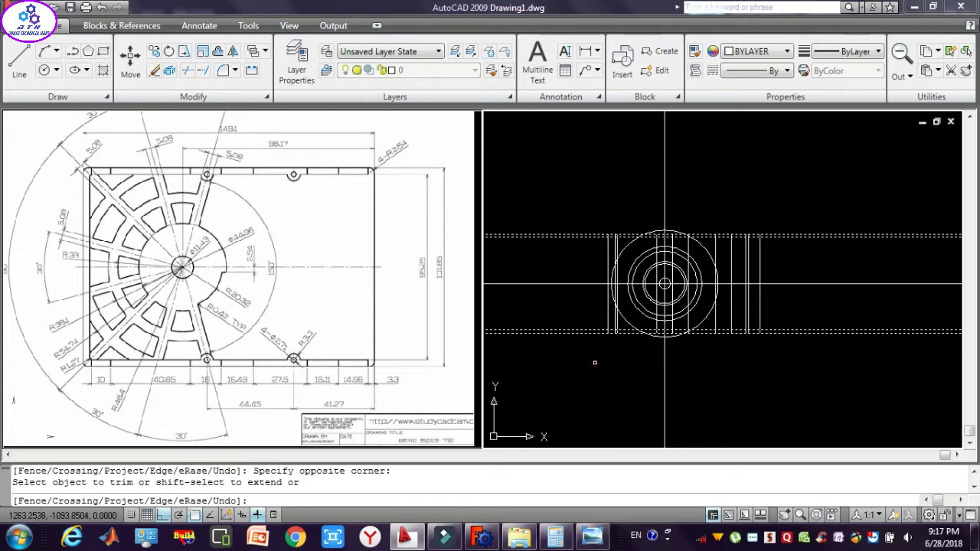
key("Escape")
key("Escape")
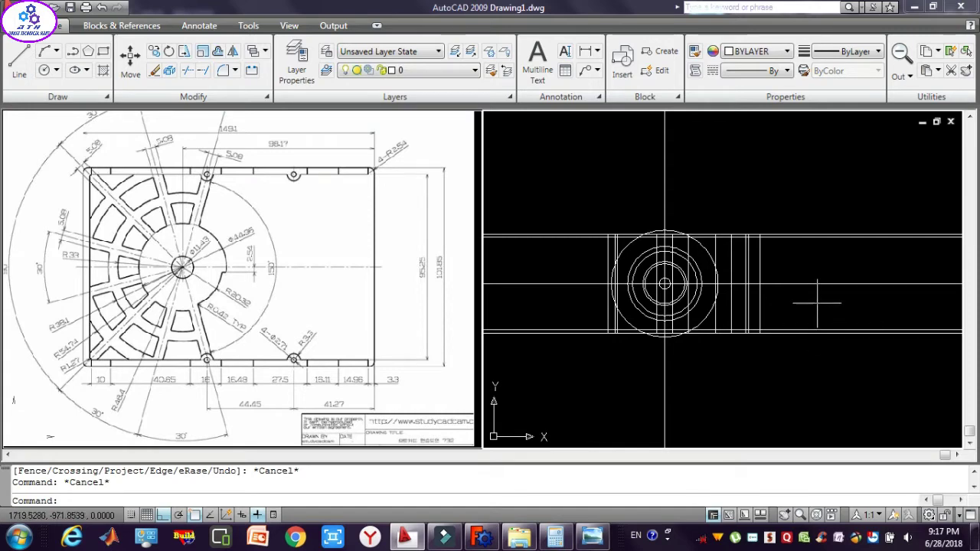
Trim the vertical offset lines between the top and bottom lines on both sides of the circles
left_click(809, 268)
left_click(785, 170)
left_click(818, 351)
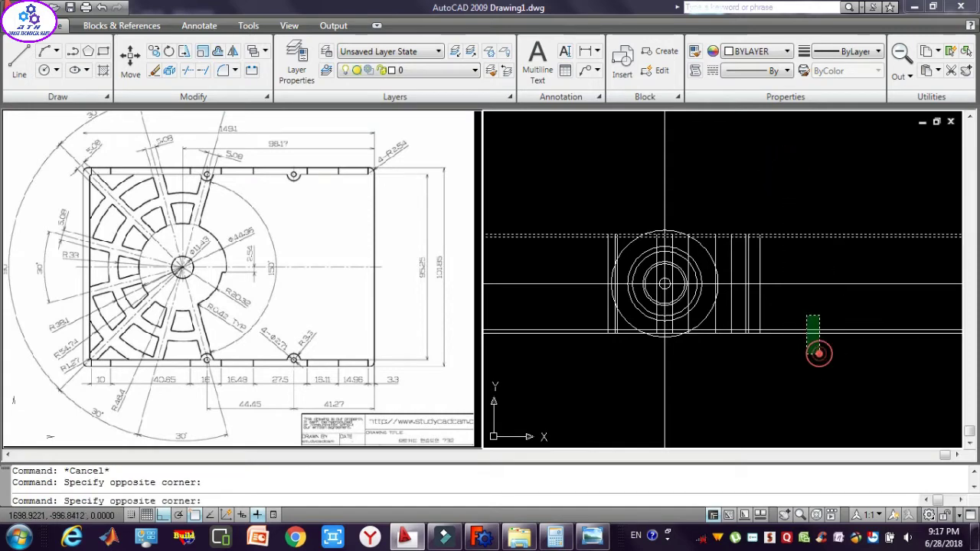
left_click(805, 314)
type("tr")
key("Return")
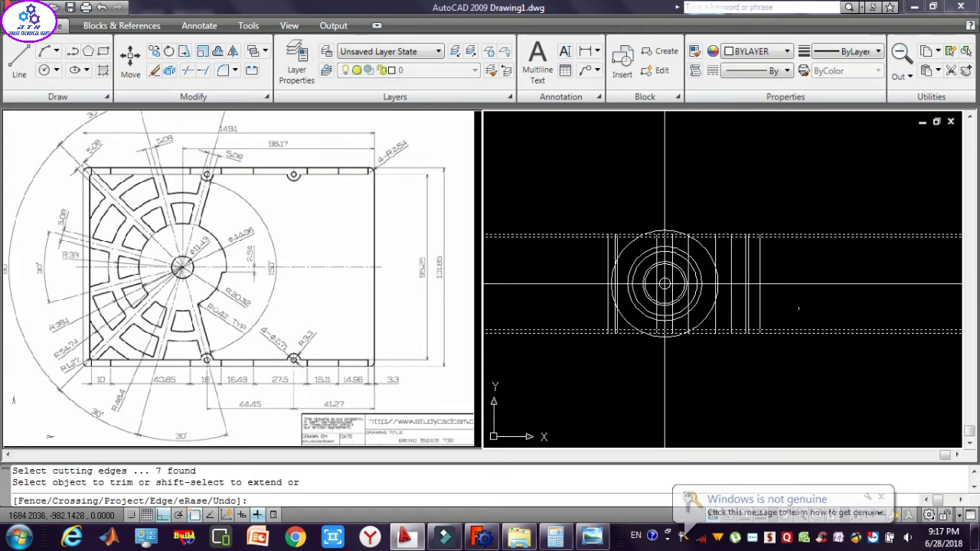
left_click(776, 309)
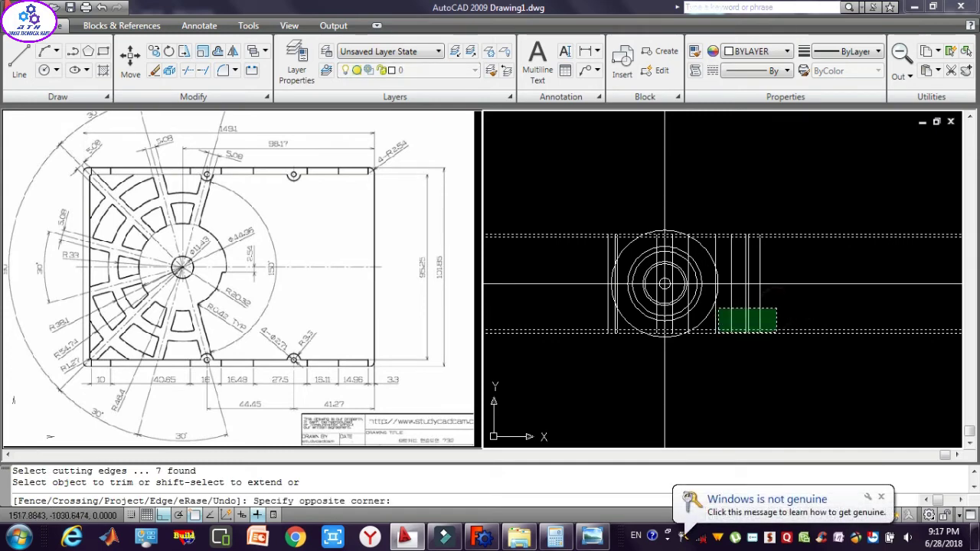
left_click(715, 325)
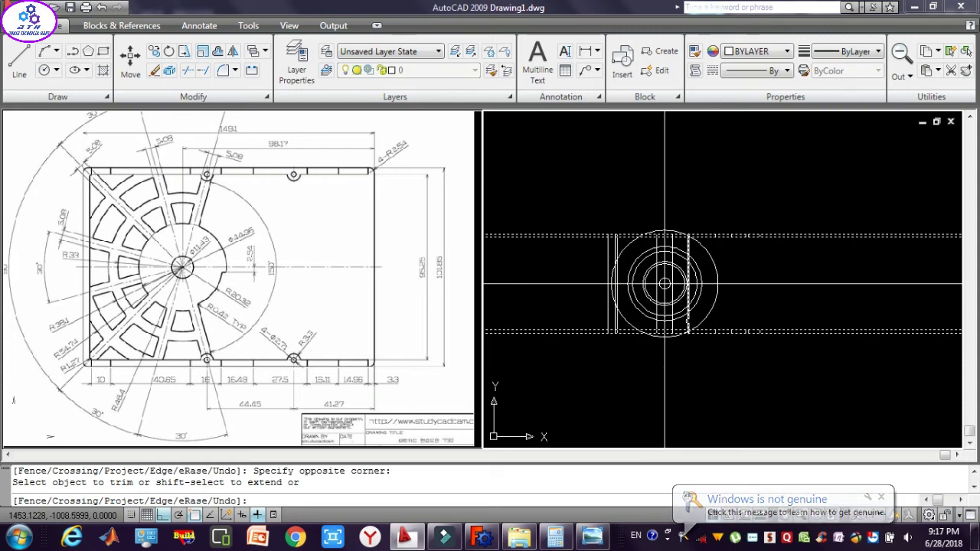
left_click(690, 324)
left_click(673, 325)
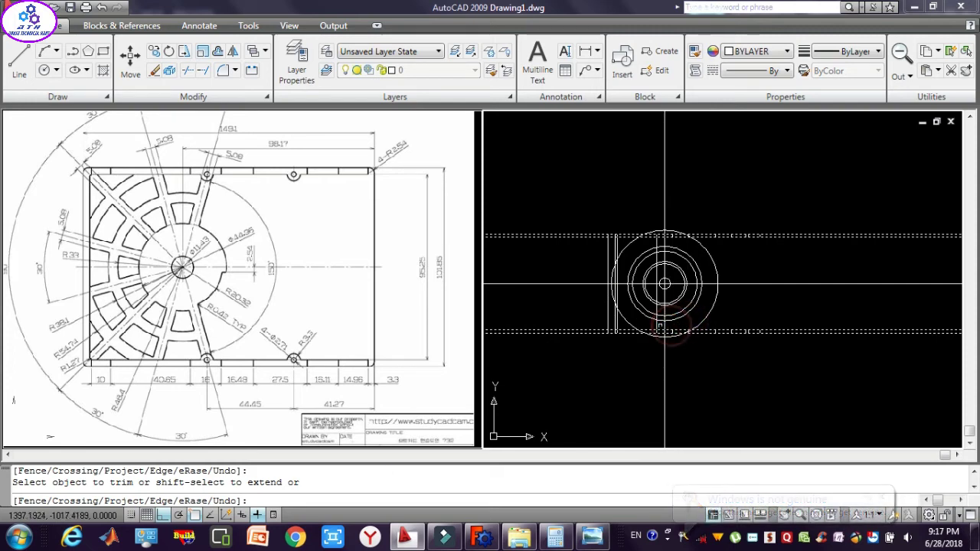
left_click(656, 328)
left_click(619, 325)
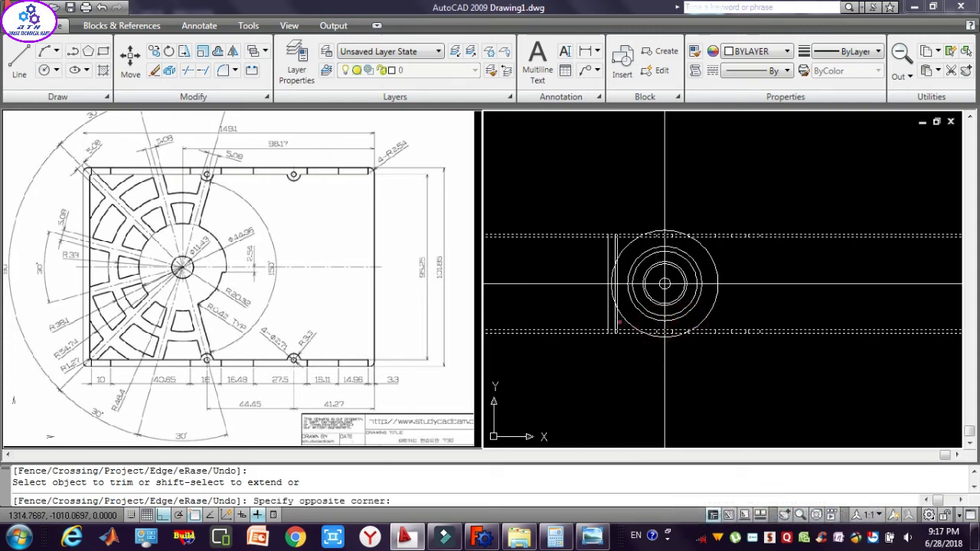
left_click(589, 305)
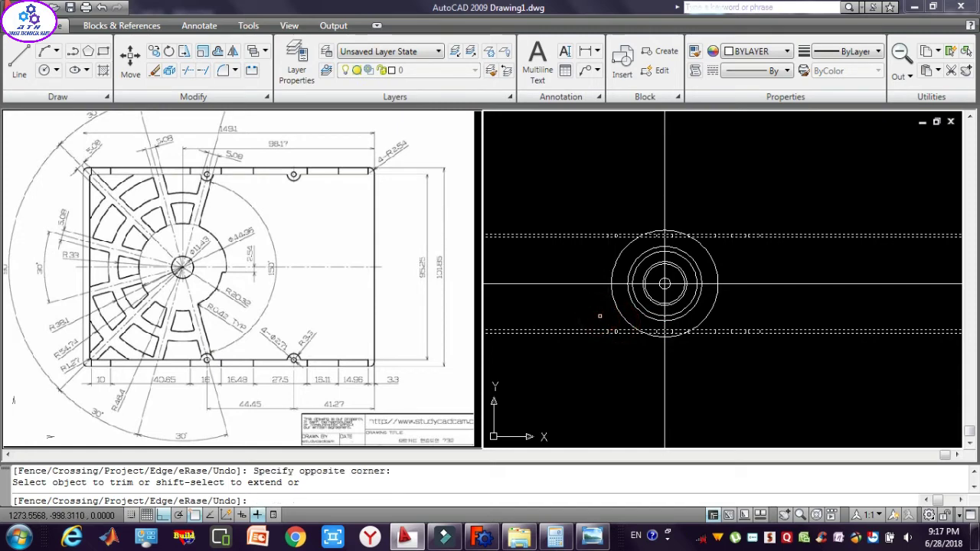
key("Escape")
key("Escape")
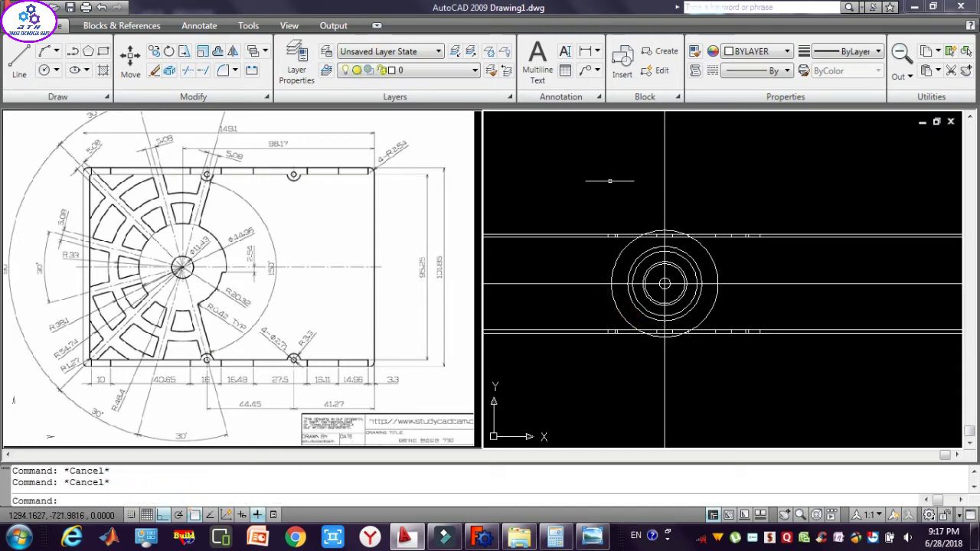
Zoom a window around the circles
type("z")
key("Return")
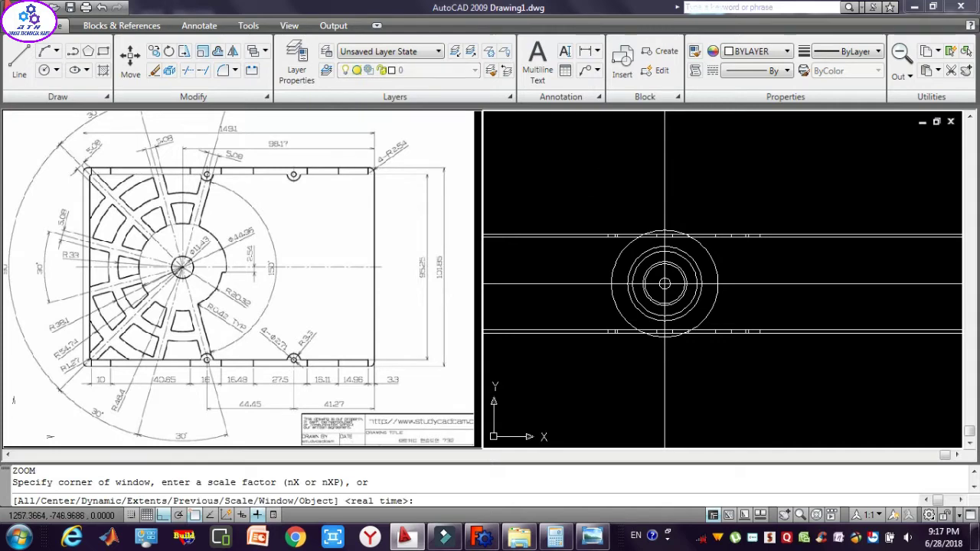
left_click(561, 172)
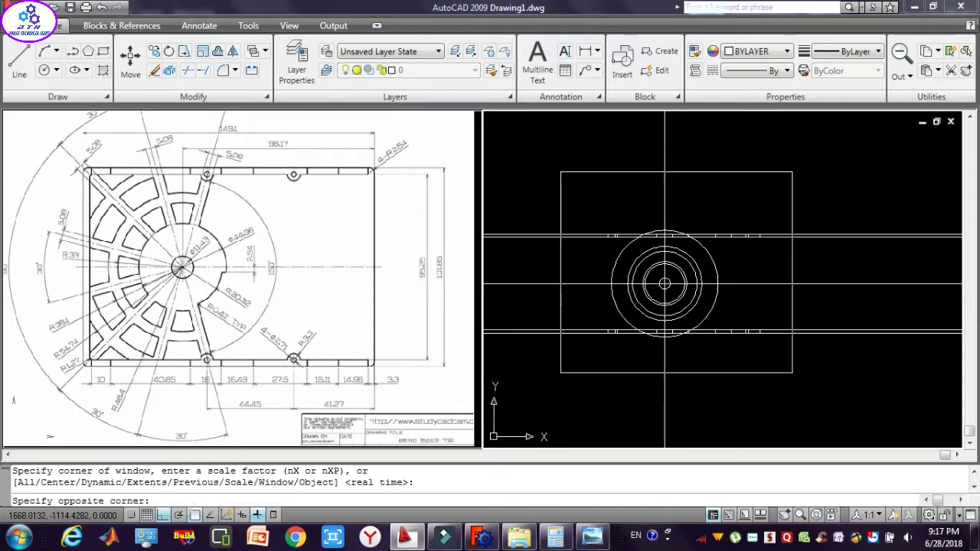
left_click(785, 368)
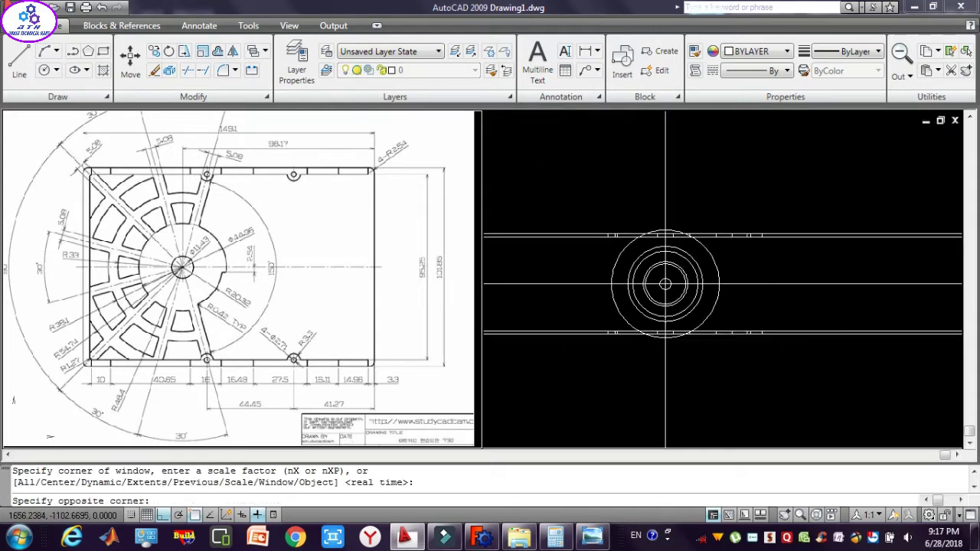
left_click(785, 367)
key("Escape")
key("Escape")
key("Escape")
type("l")
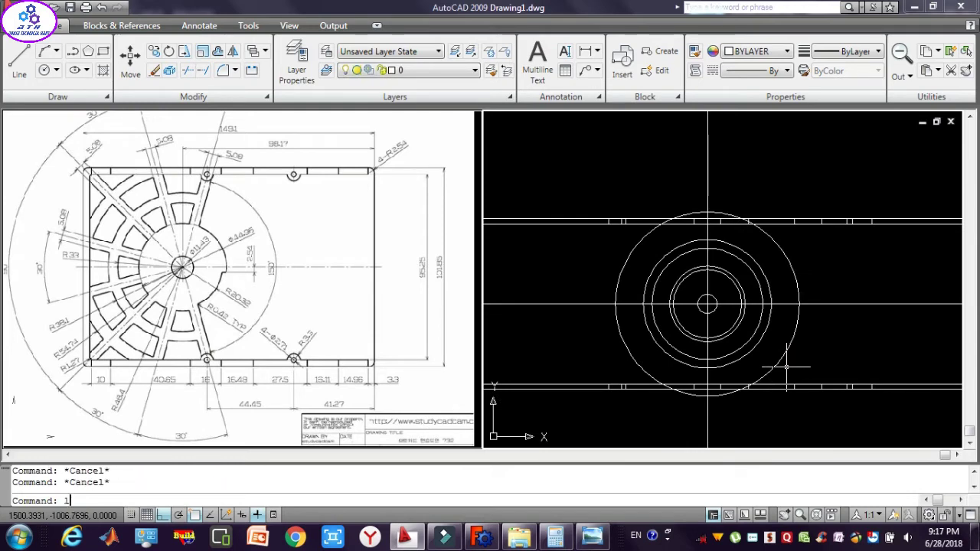
Draw a vertical line from the top to the bottom horizontal line right of the circles
key("Return")
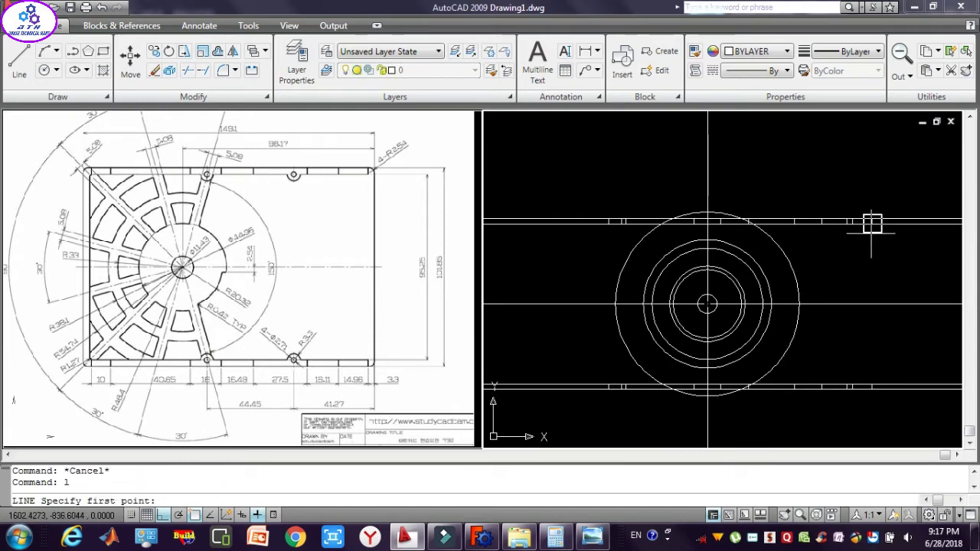
left_click(872, 223)
left_click(872, 385)
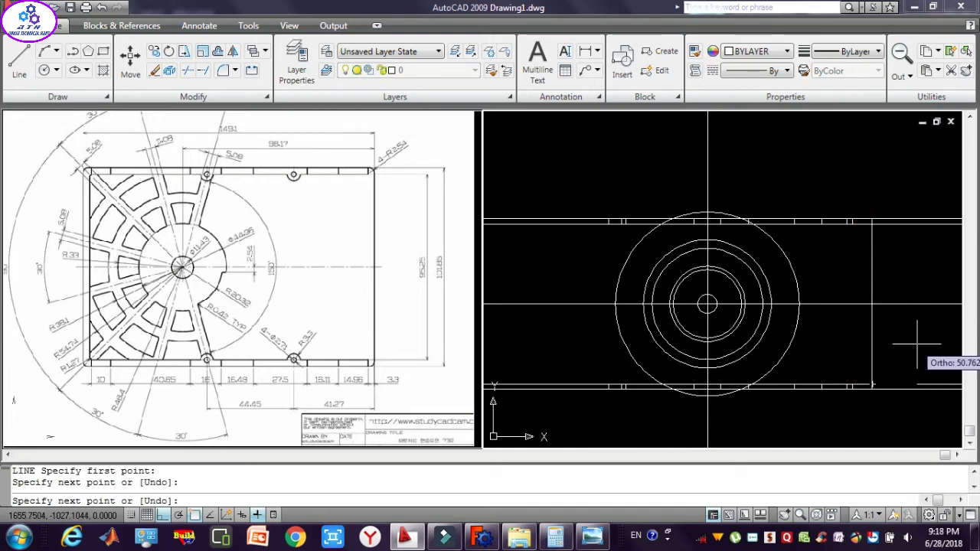
key("Escape")
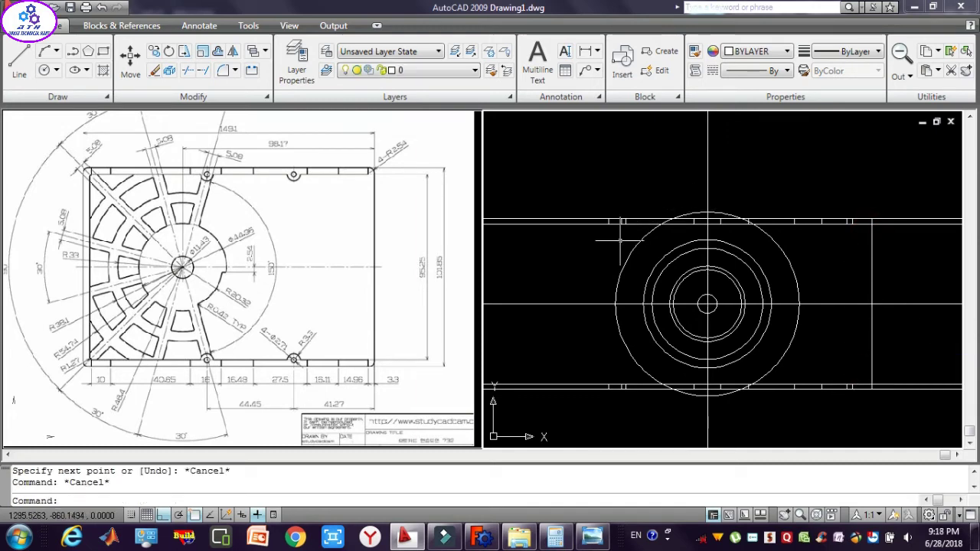
key("Escape")
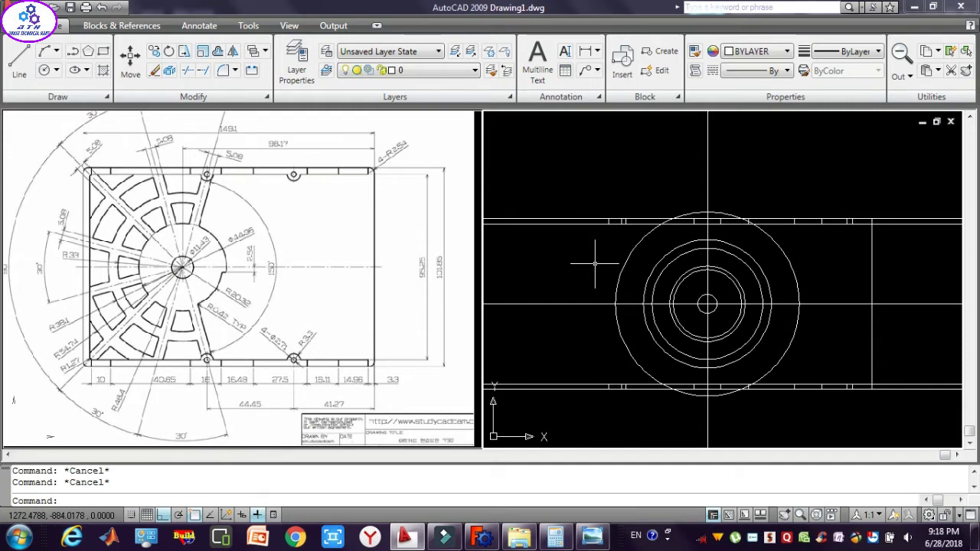
Draw a vertical line on the far left down to the bottom line, continuing along it to the right
type("l")
key("Return")
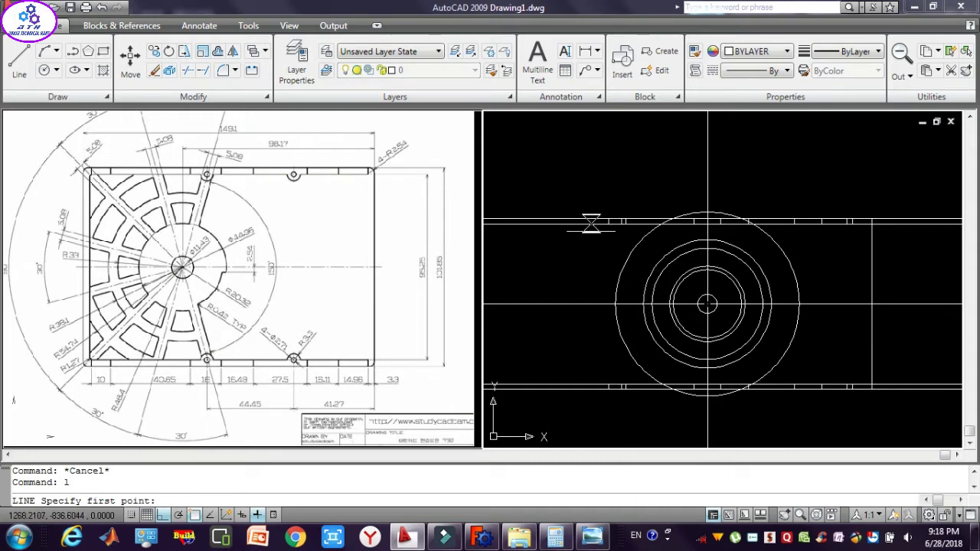
left_click(606, 222)
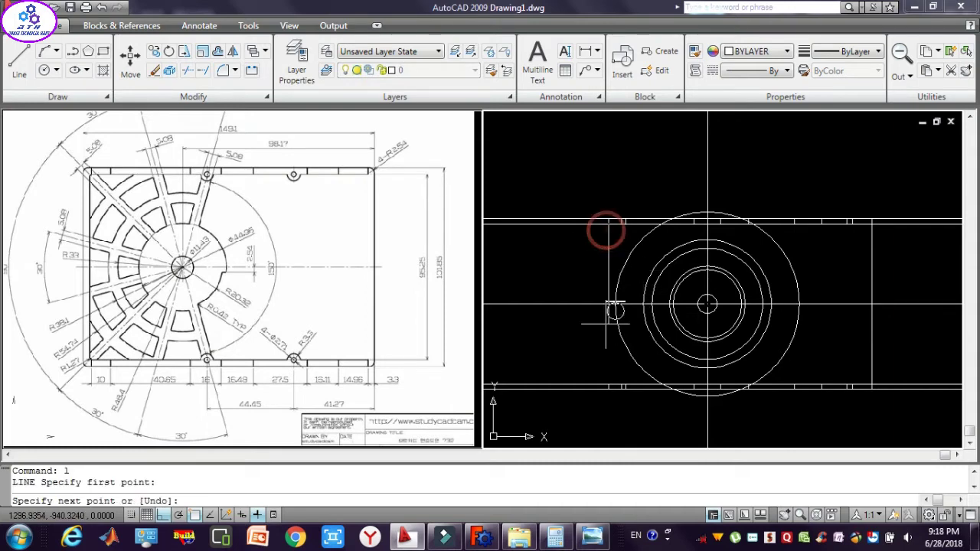
left_click(608, 387)
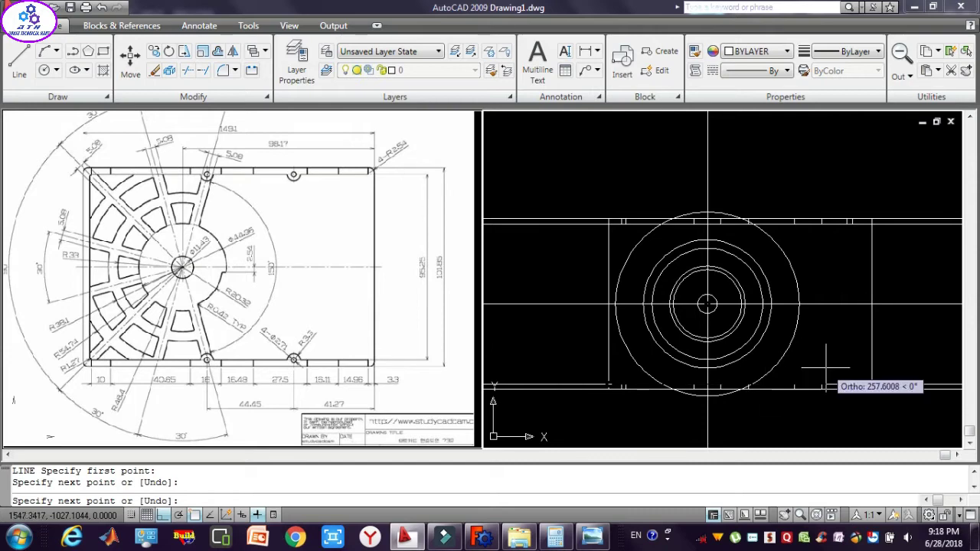
left_click(872, 384)
key("Escape")
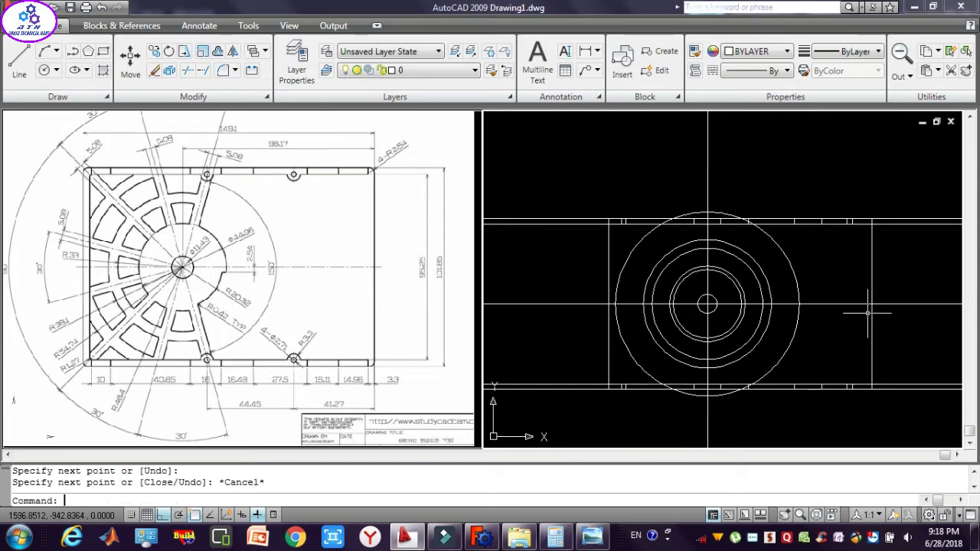
key("Escape")
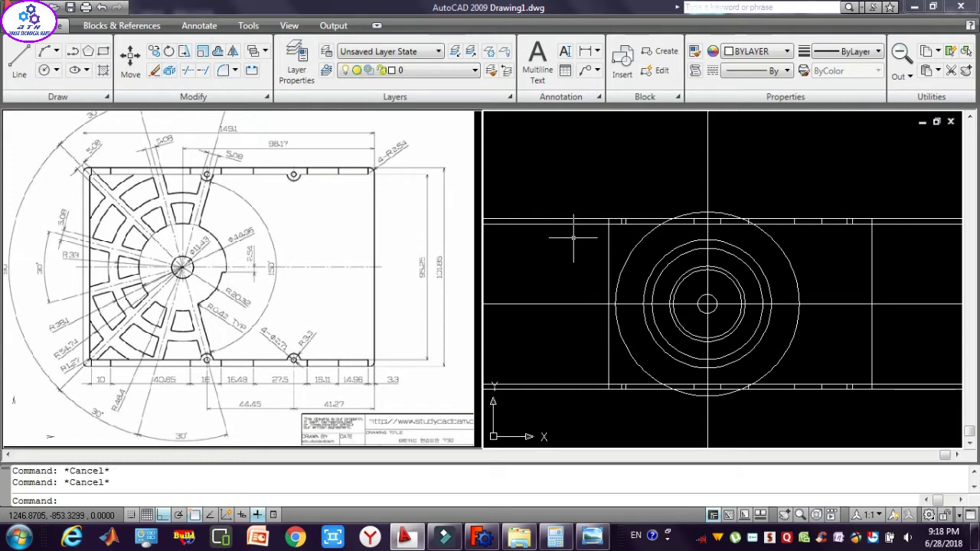
Draw another vertical line just left of the circles, then check the coloured reference image
type("l")
key("Return")
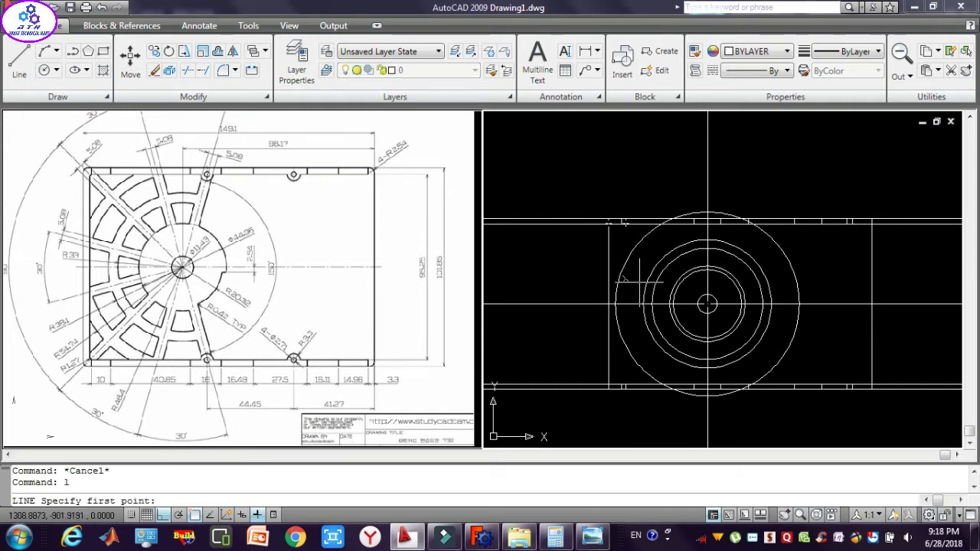
left_click(621, 223)
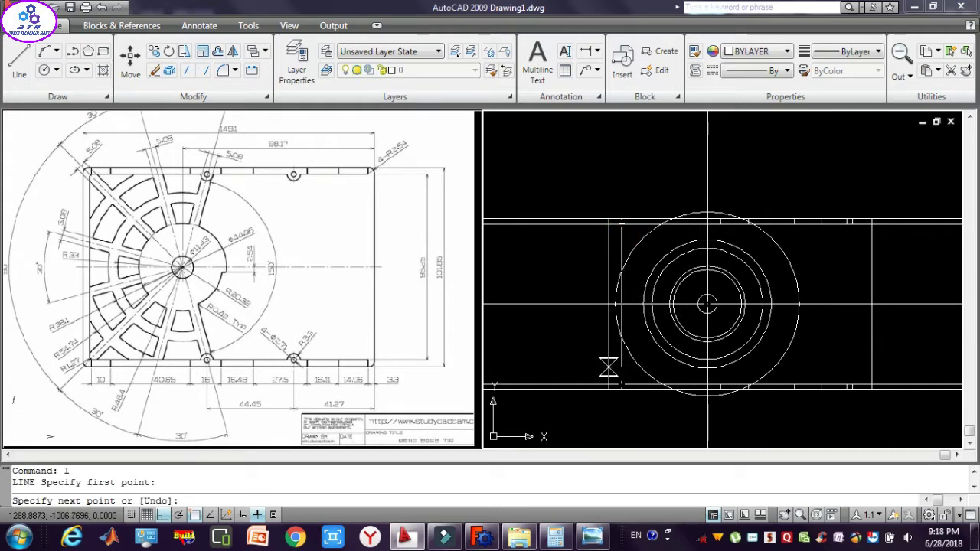
left_click(620, 387)
key("Escape")
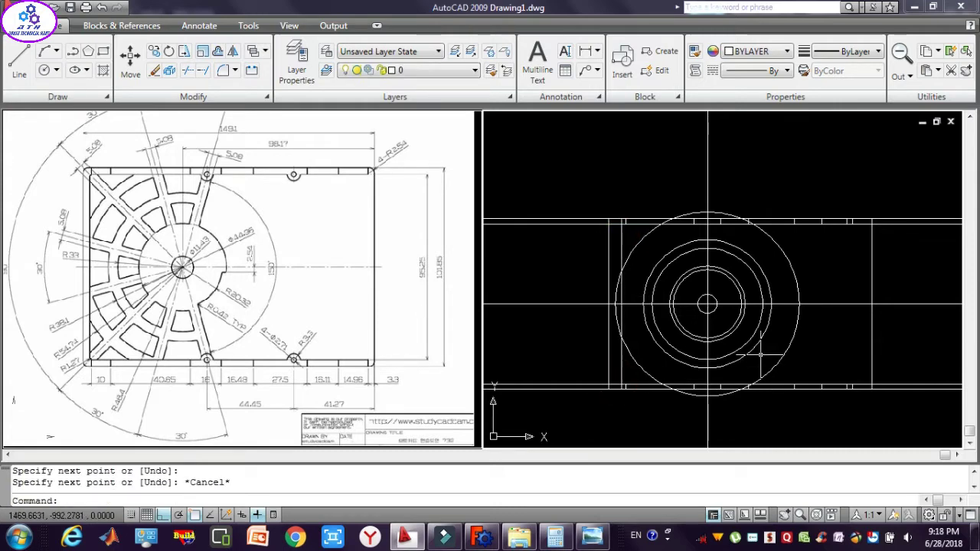
key("Escape")
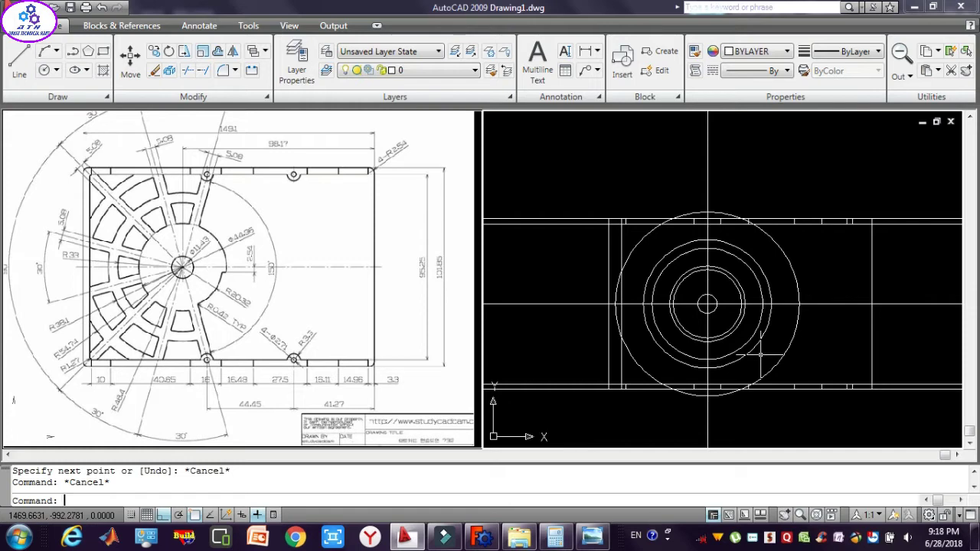
left_click(591, 540)
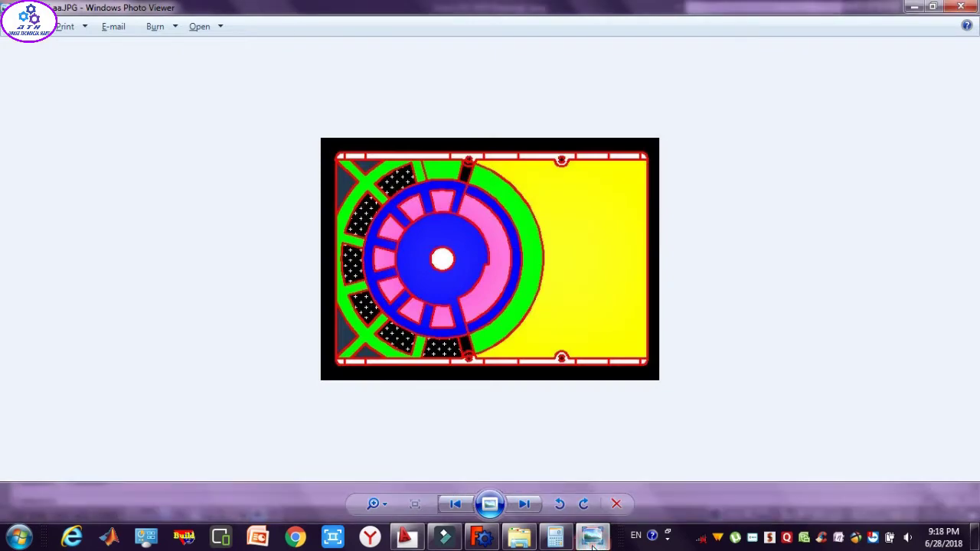
Back in AutoCAD, zoom a window around the circles and plate lines
left_click(914, 6)
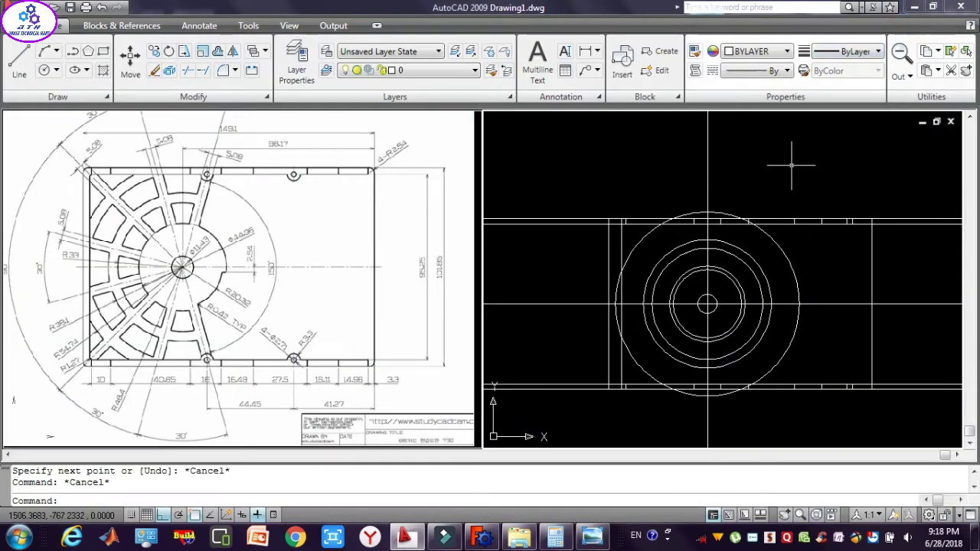
key("Escape")
type("z")
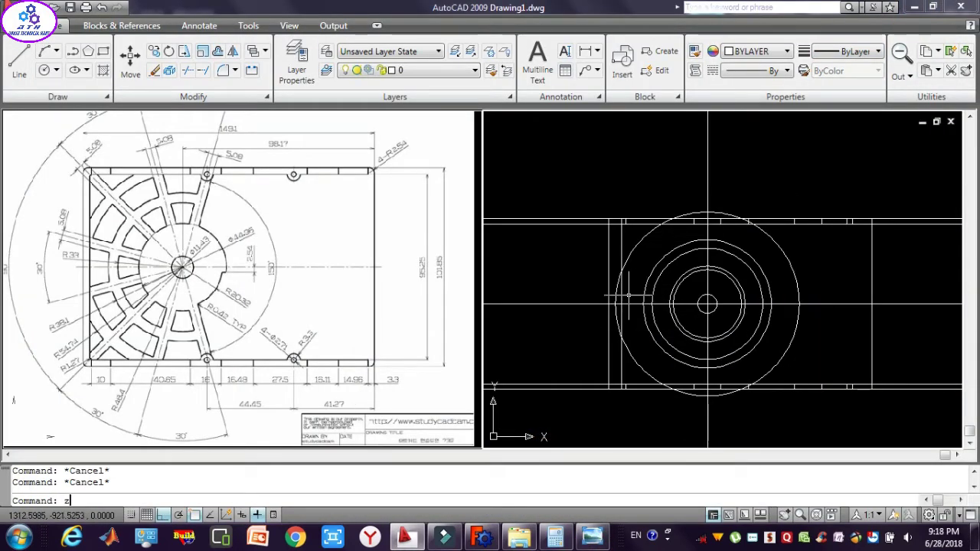
key("Return")
left_click(563, 144)
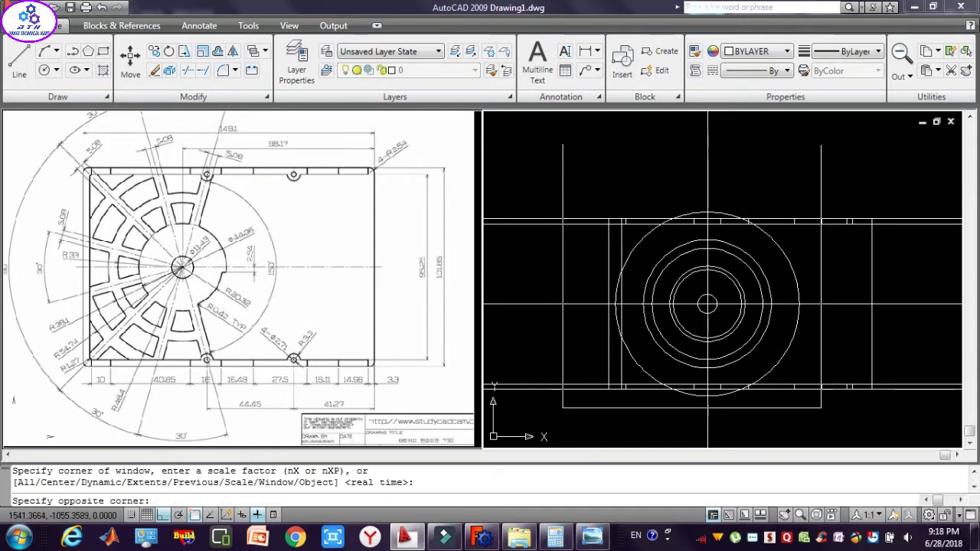
left_click(898, 412)
key("Escape")
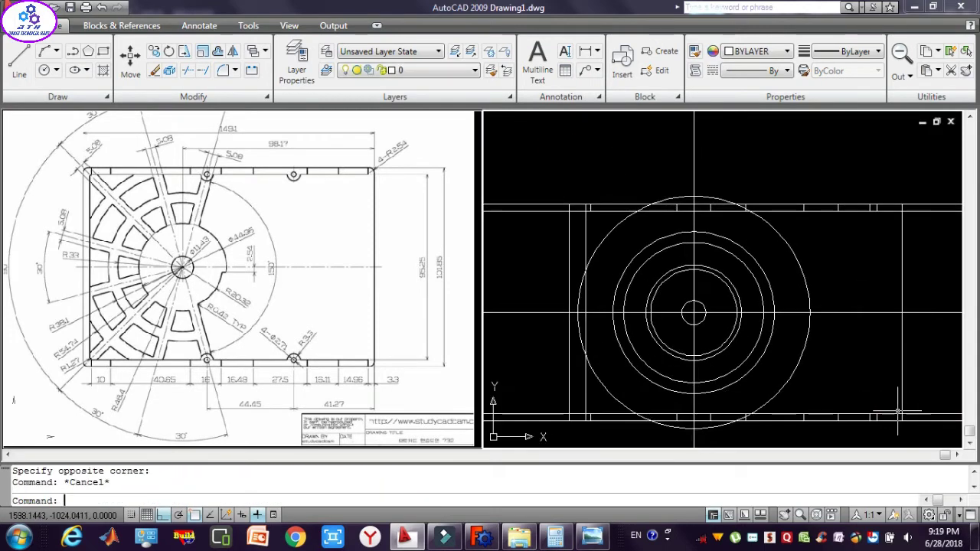
key("Escape")
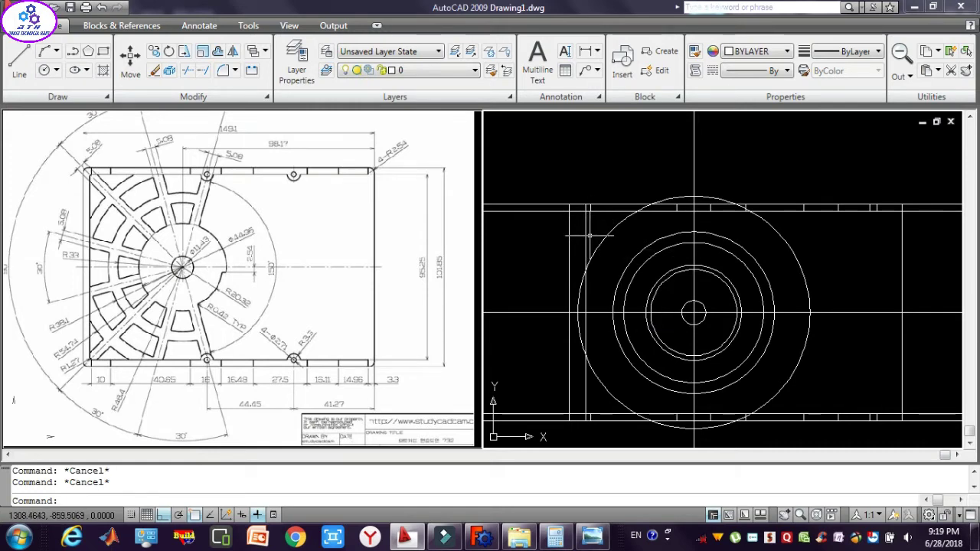
Erase the extra vertical line just left of the outer circle
left_click(588, 236)
left_click(580, 226)
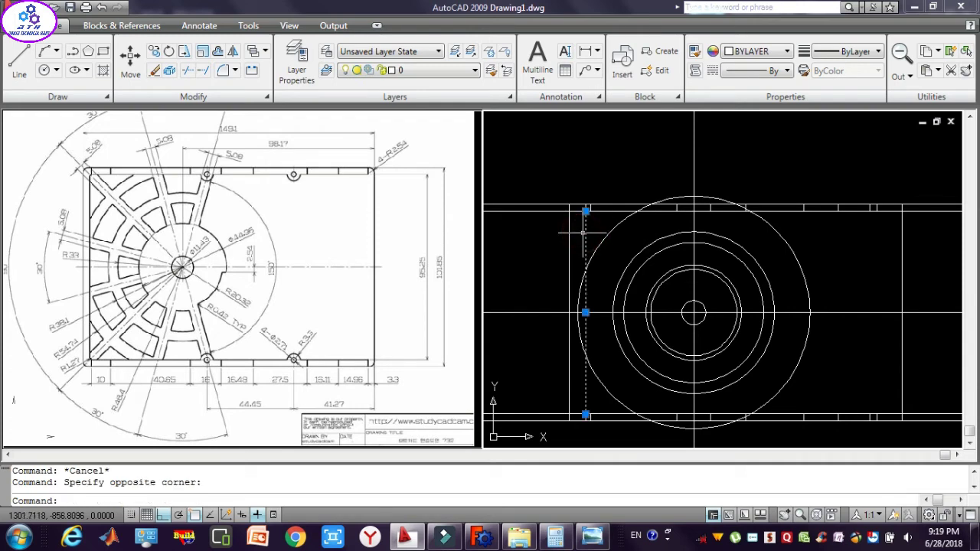
key("Escape")
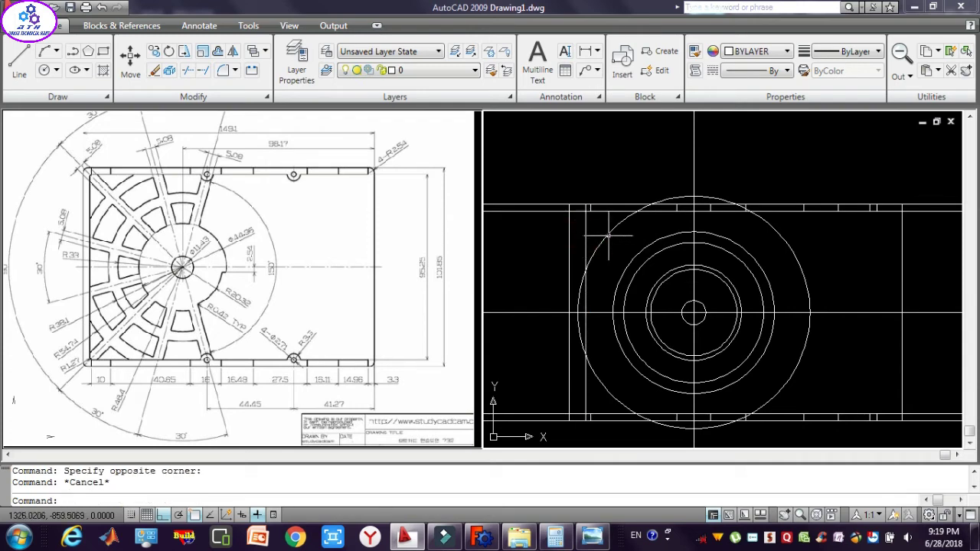
left_click(587, 221)
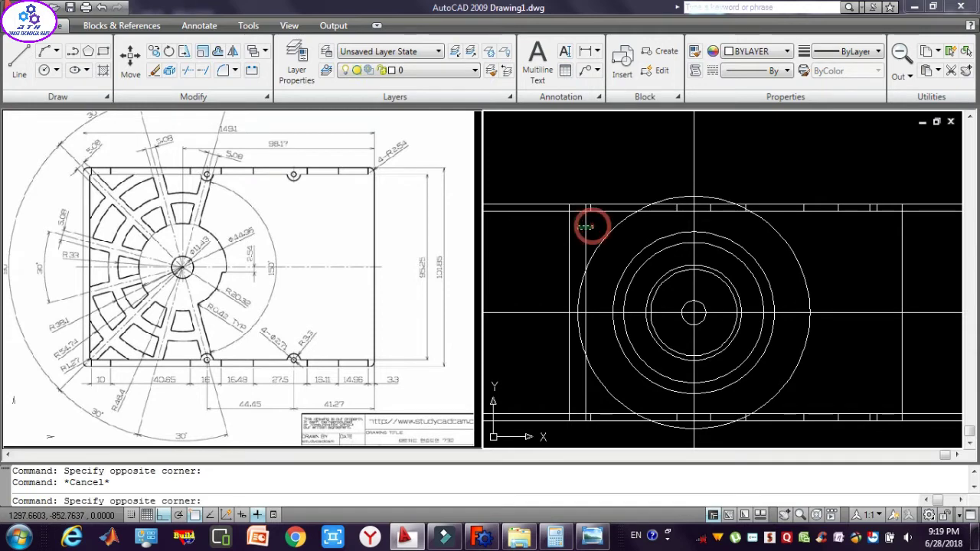
left_click(578, 226)
key("Delete")
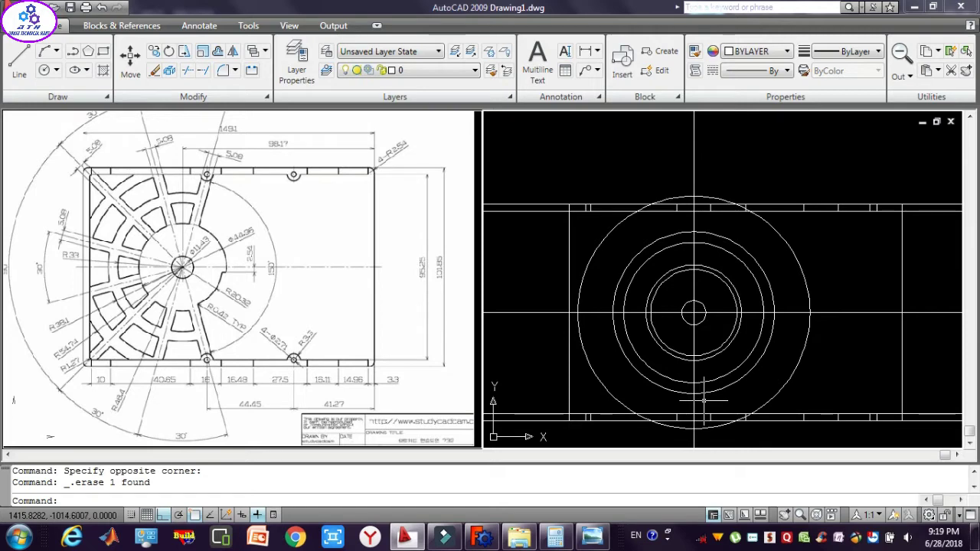
Select the vertical centre line
left_click(704, 399)
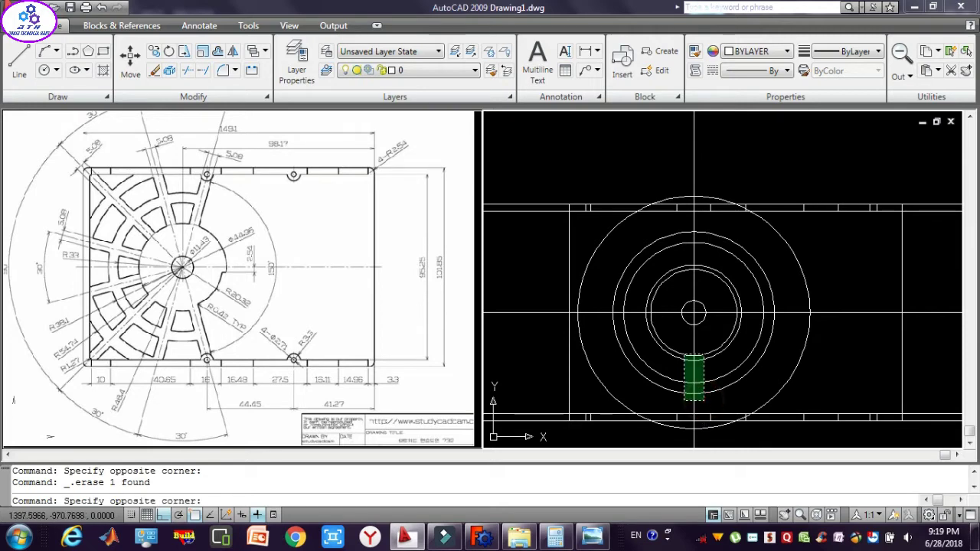
key("Escape")
key("Escape")
key("Escape")
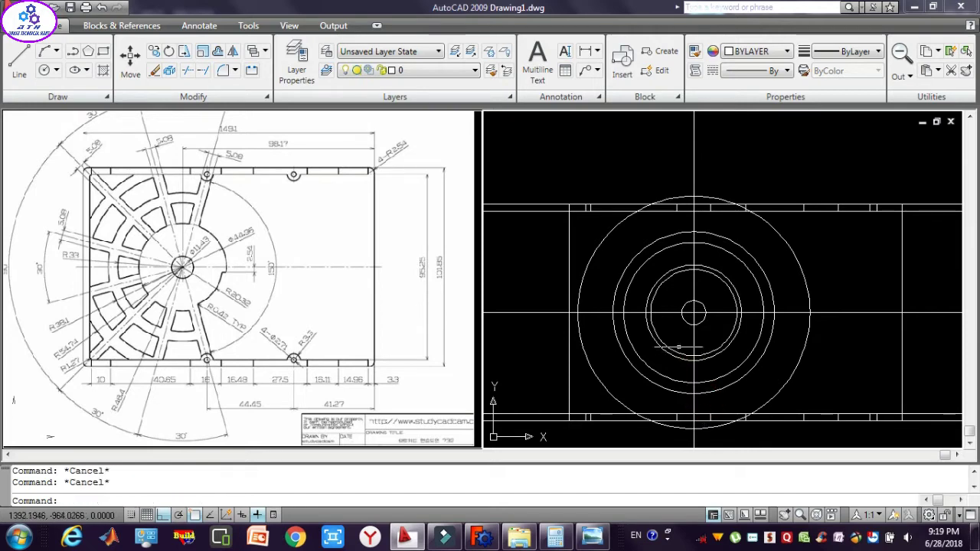
left_click(722, 148)
left_click(671, 155)
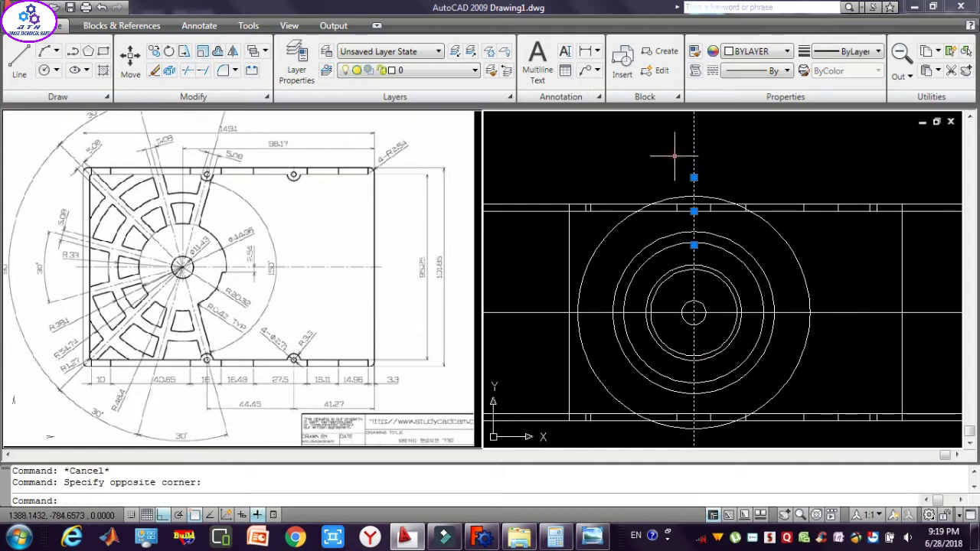
type("o")
Start OFFSET and compute 149.1 − 98.17 = 50.93 in Calculator for the distance
key("Return")
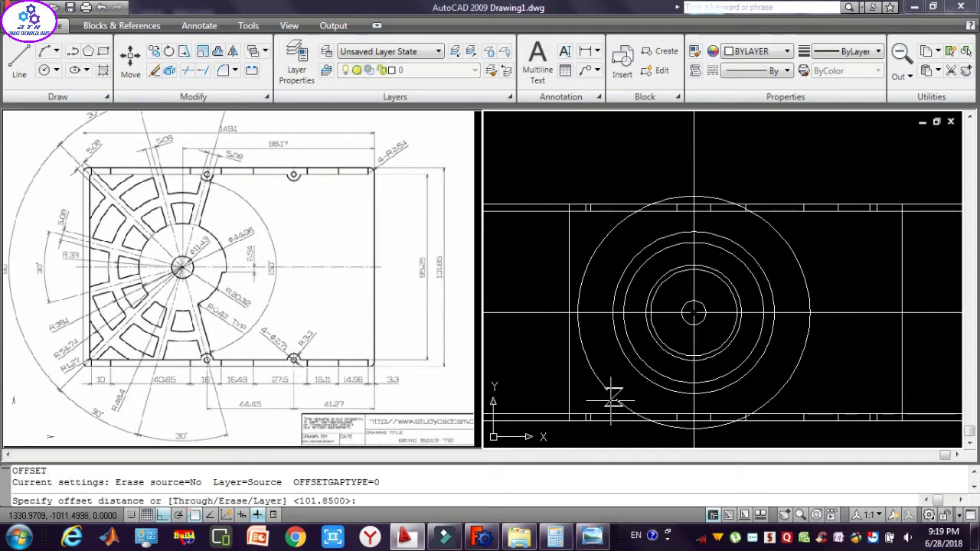
left_click(556, 538)
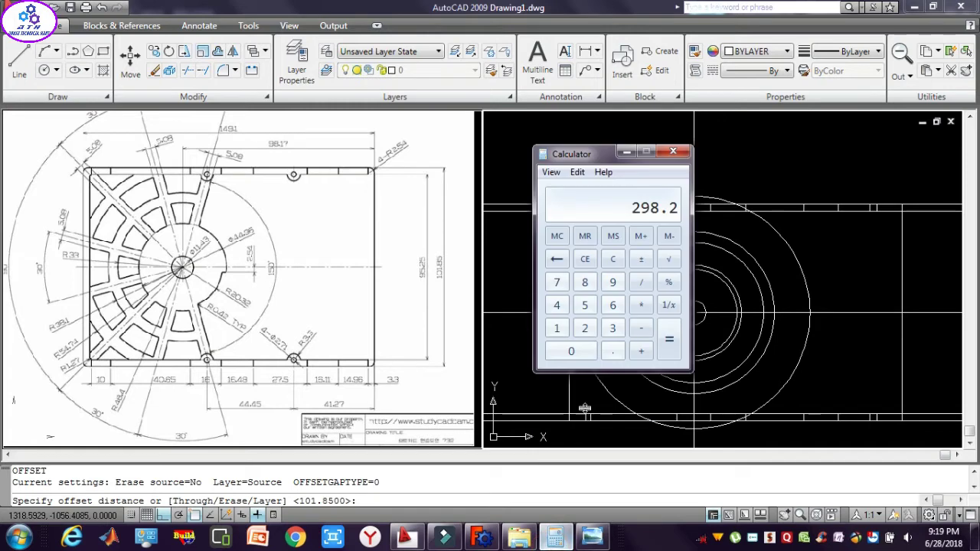
left_click(551, 328)
left_click(557, 305)
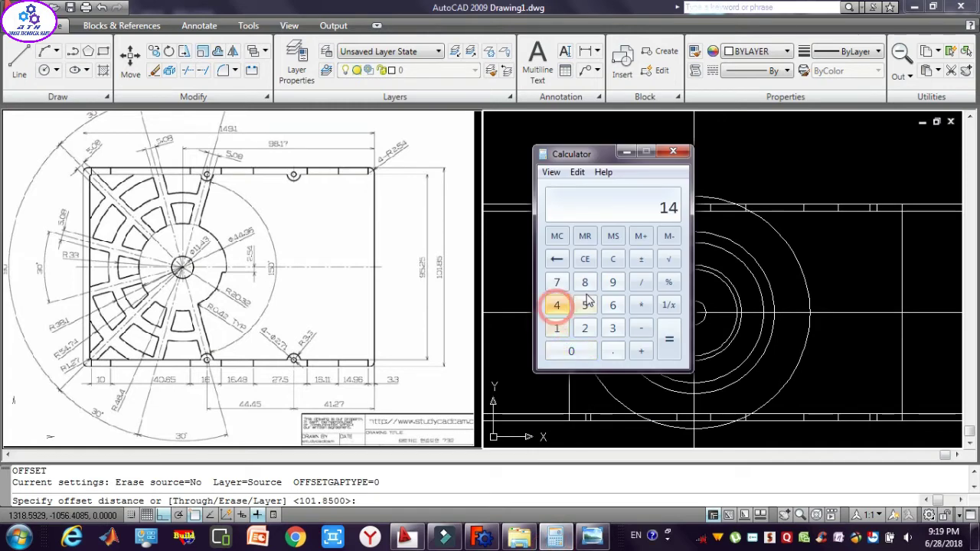
left_click(613, 282)
left_click(612, 351)
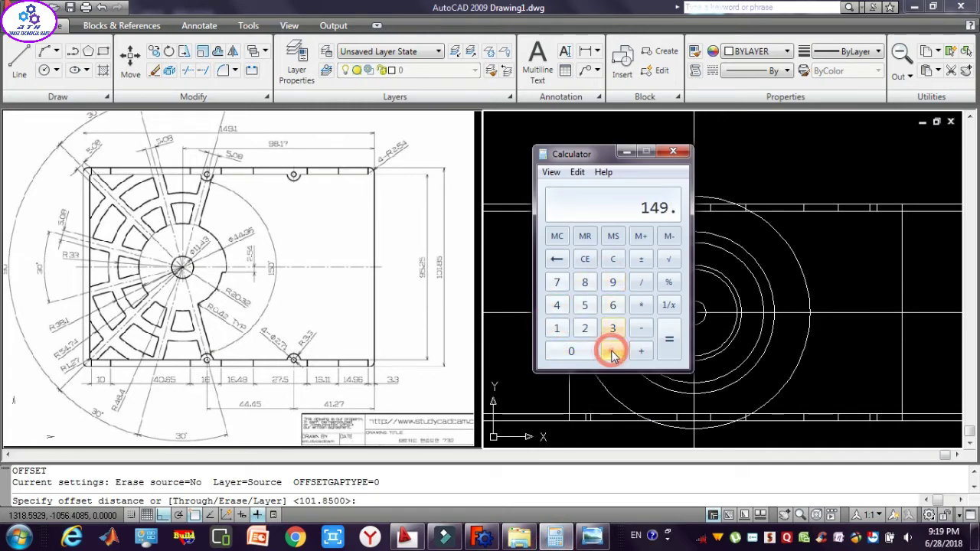
left_click(556, 327)
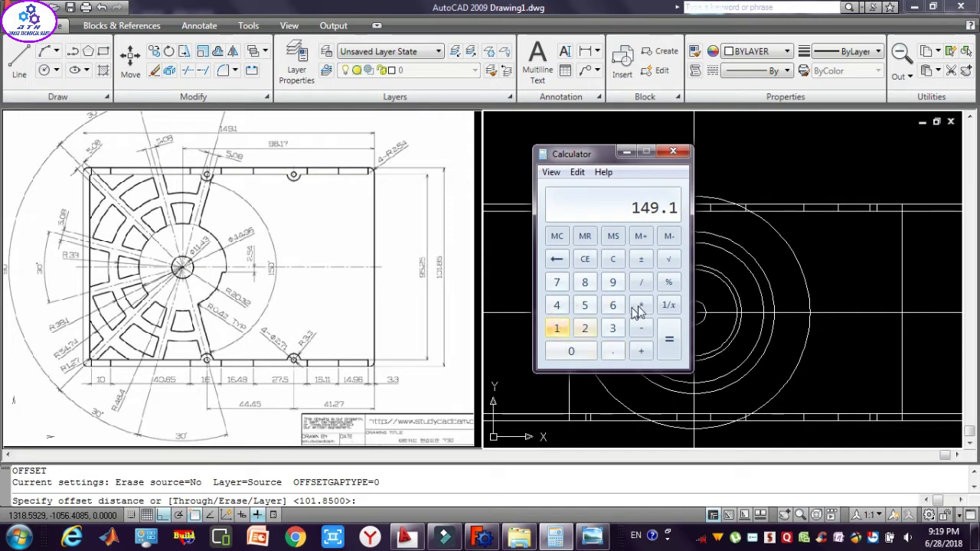
left_click(643, 328)
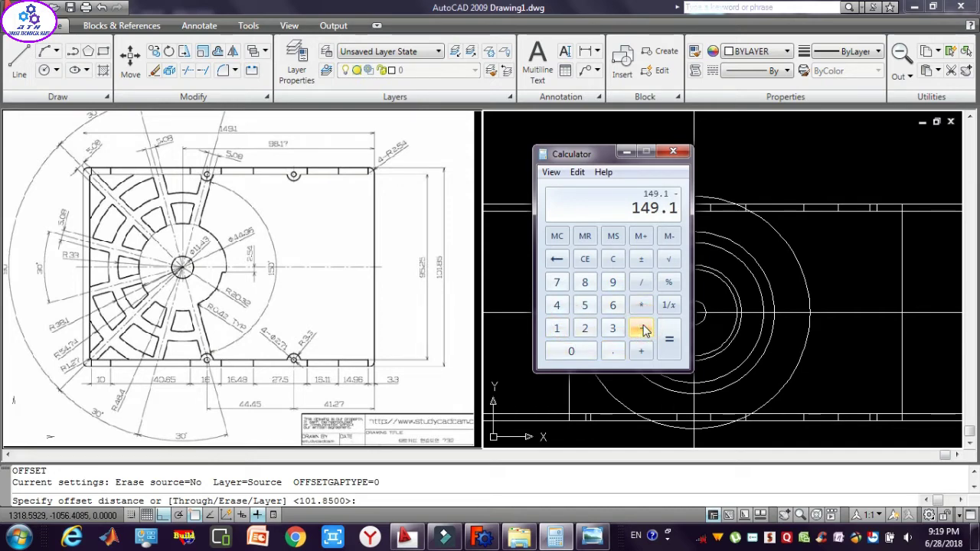
left_click(613, 282)
left_click(585, 282)
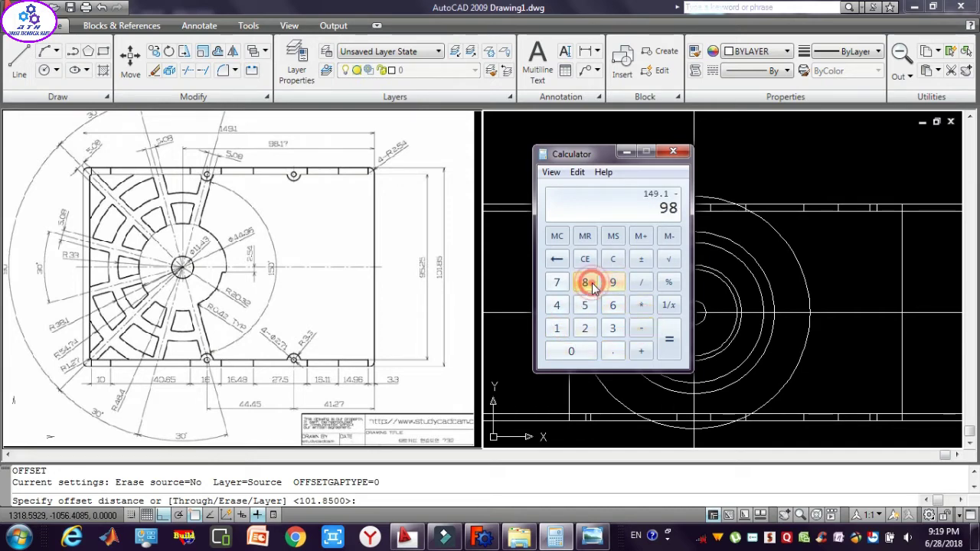
left_click(617, 355)
left_click(556, 328)
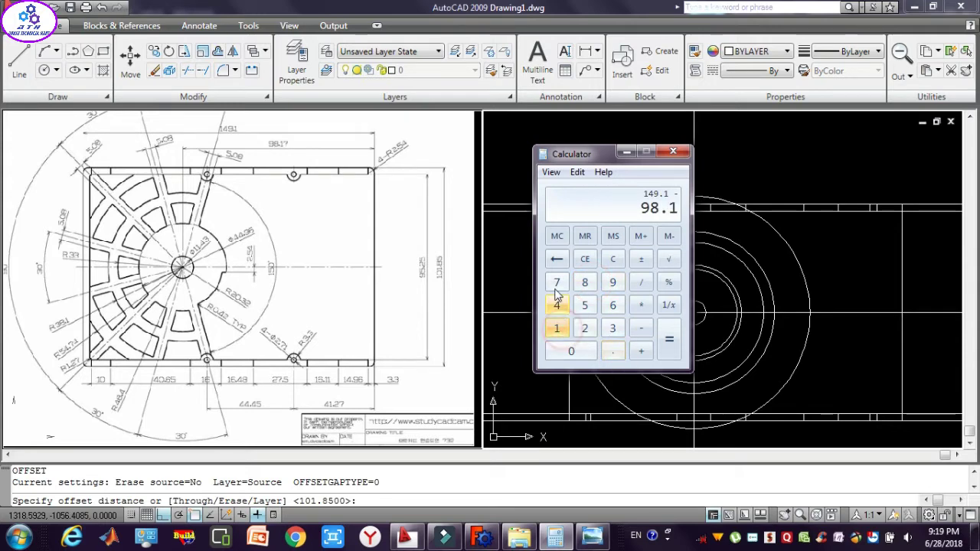
left_click(555, 284)
left_click(668, 341)
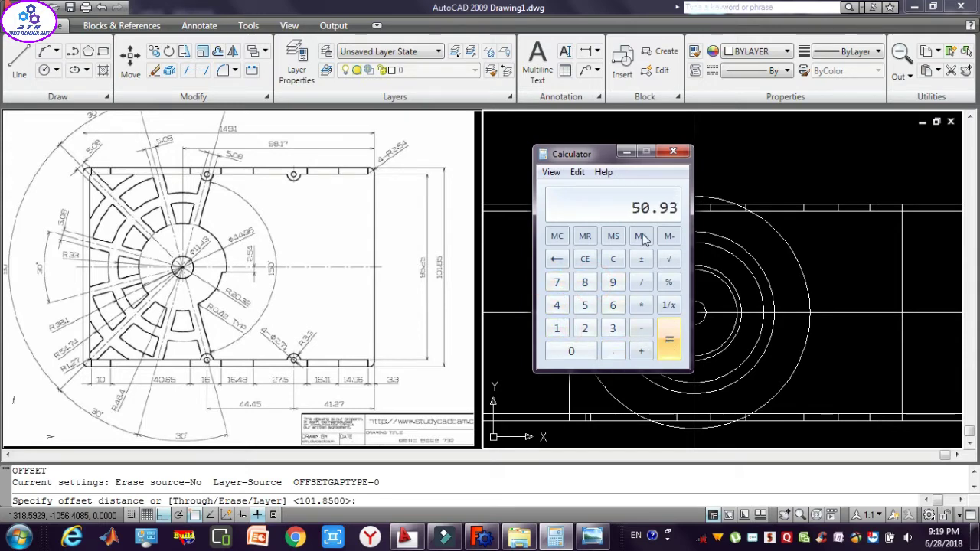
left_click(622, 154)
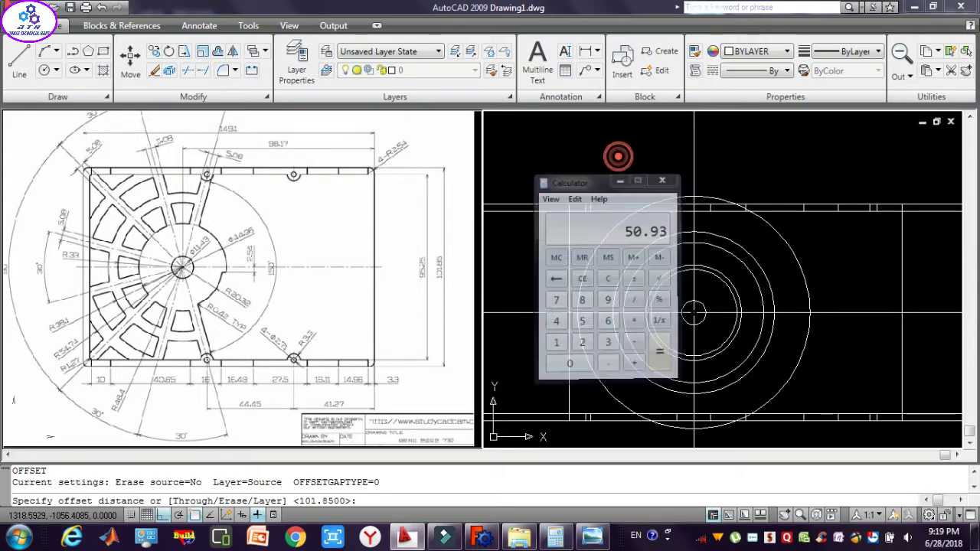
left_click(694, 159)
type("50")
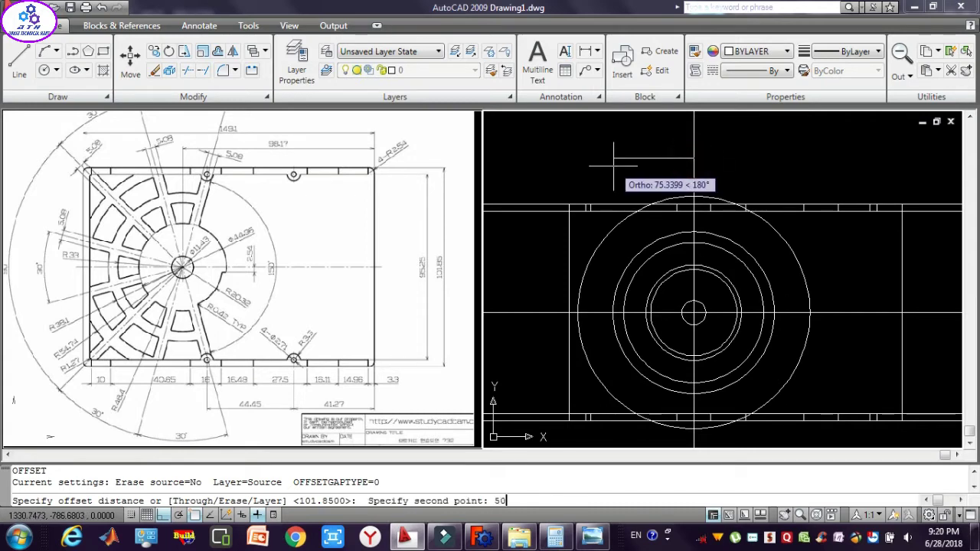
type(".93")
key("Return")
left_click(613, 166)
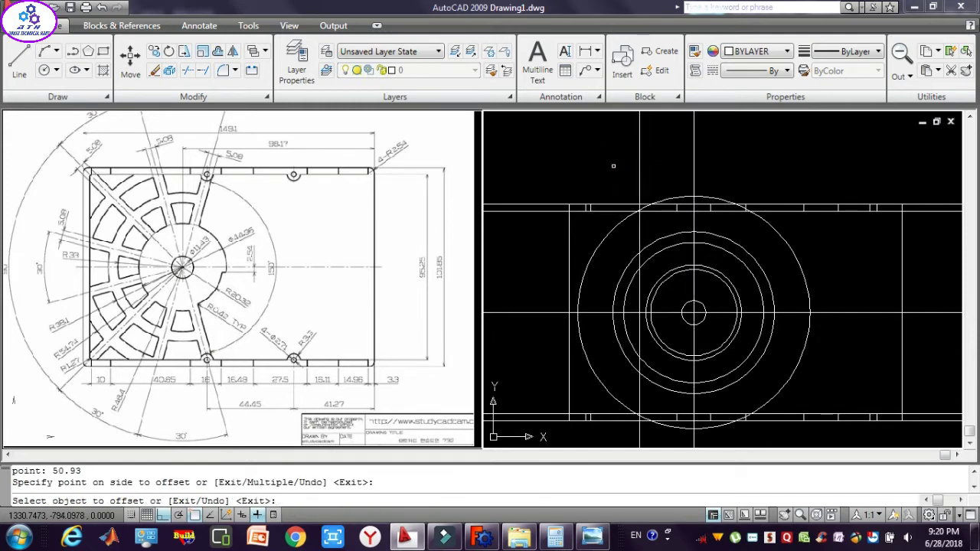
key("Escape")
left_click(646, 153)
left_click(635, 151)
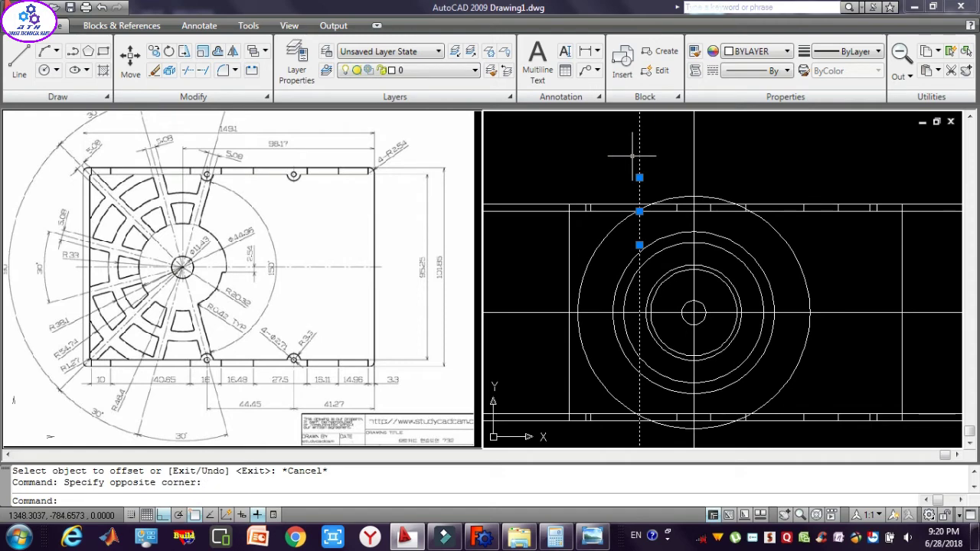
key("Delete")
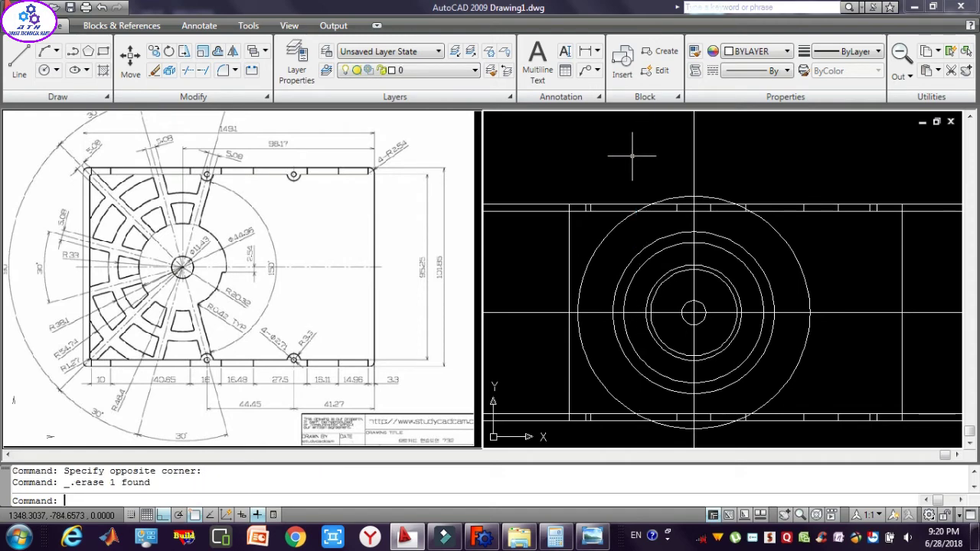
Clear the calculator and compute 149.1 × 2 = 298.2
left_click(559, 541)
left_click(574, 259)
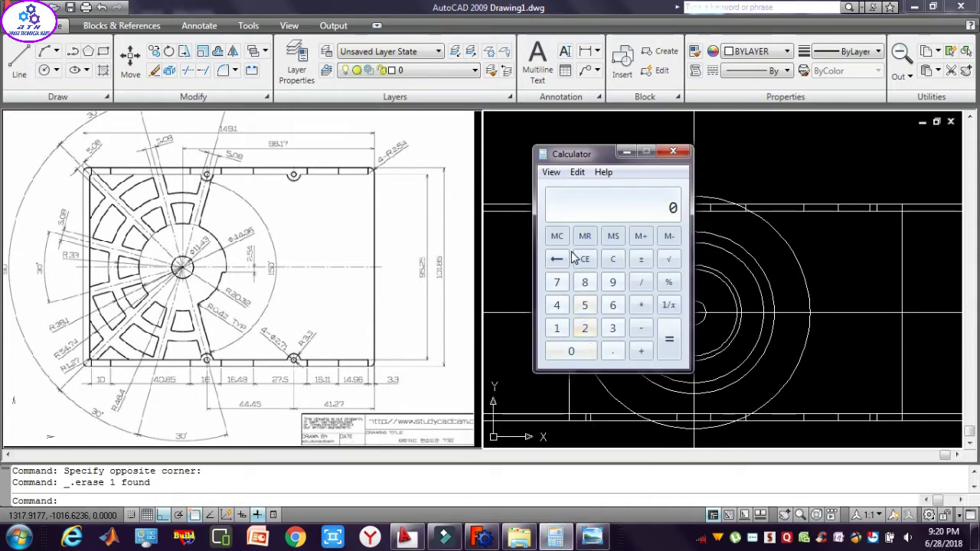
left_click(556, 328)
left_click(557, 305)
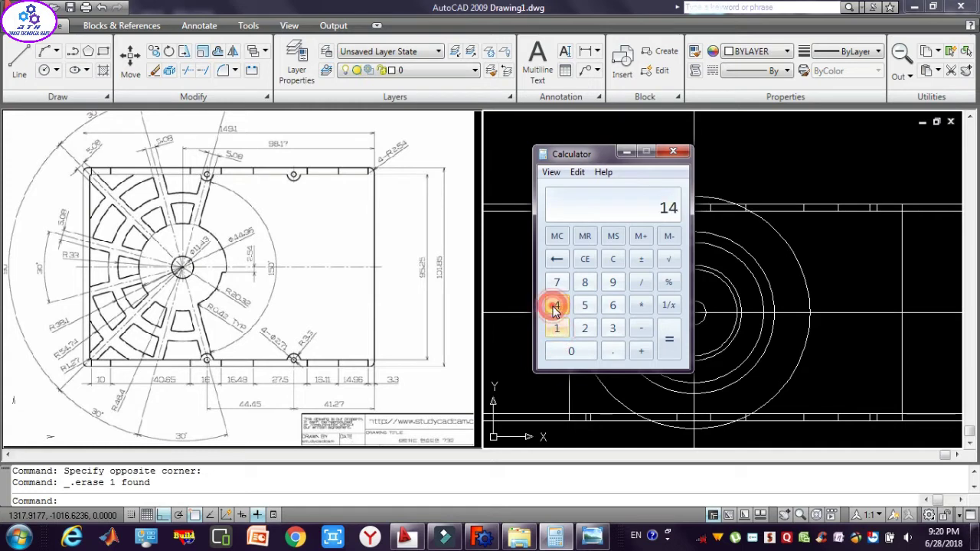
left_click(613, 283)
left_click(614, 352)
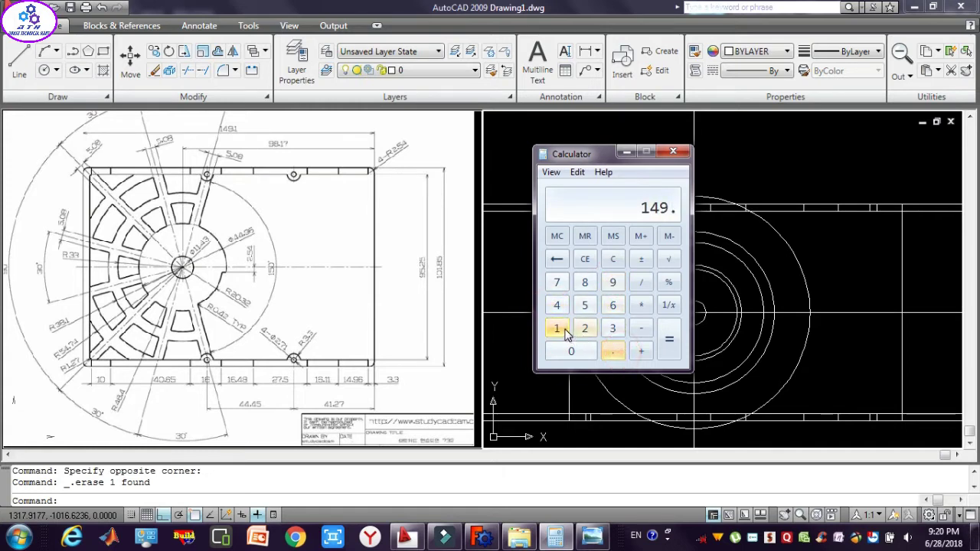
left_click(563, 330)
left_click(641, 304)
left_click(585, 327)
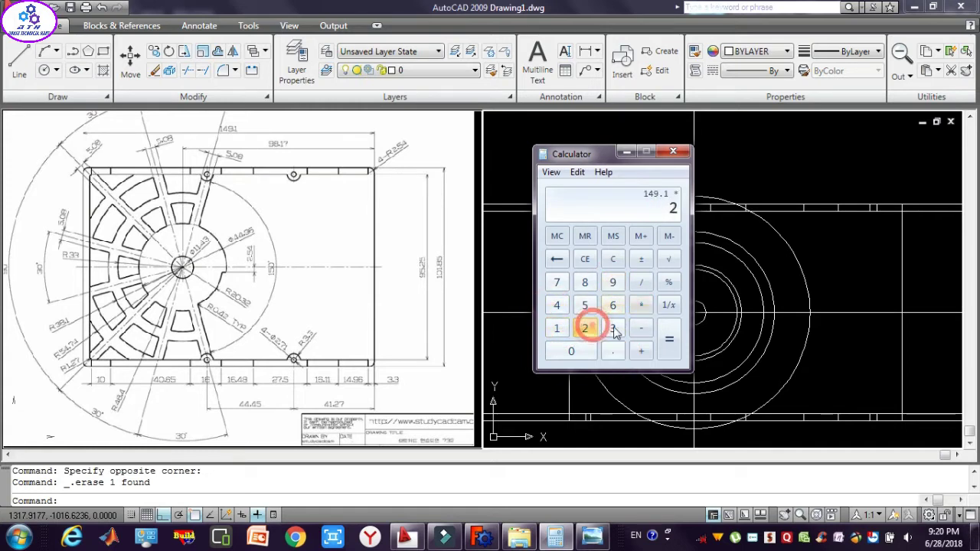
left_click(670, 338)
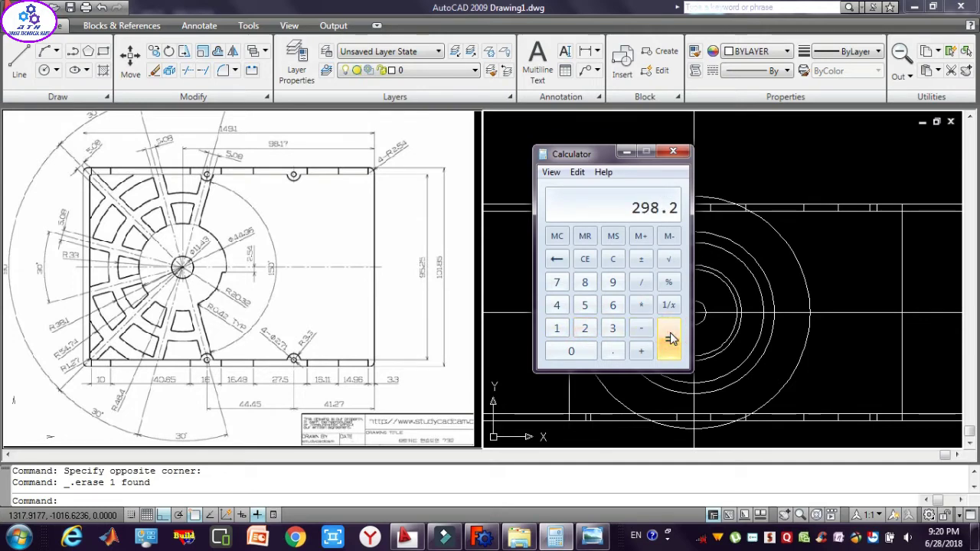
Subtract 98.17 from 298.2 and double the difference to get 400.06
left_click(643, 329)
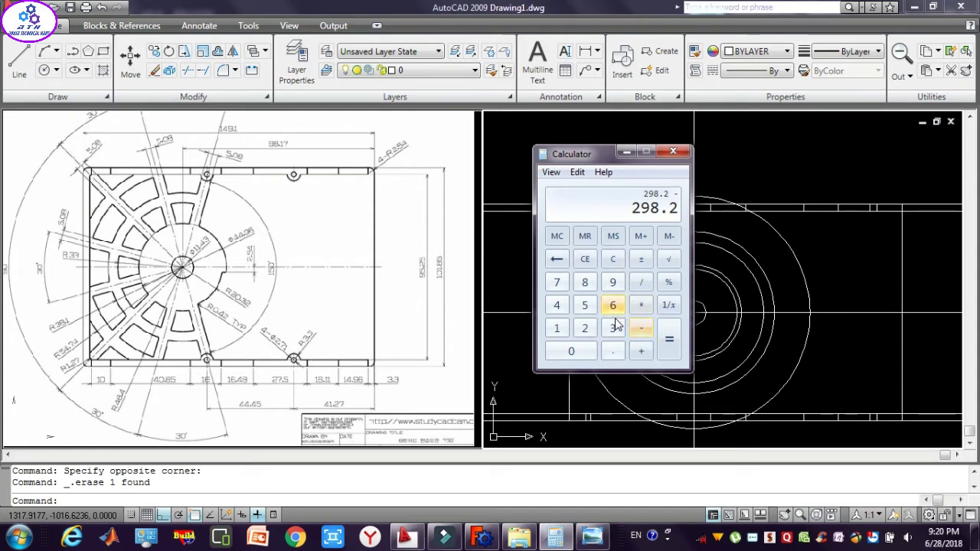
left_click(612, 282)
left_click(587, 284)
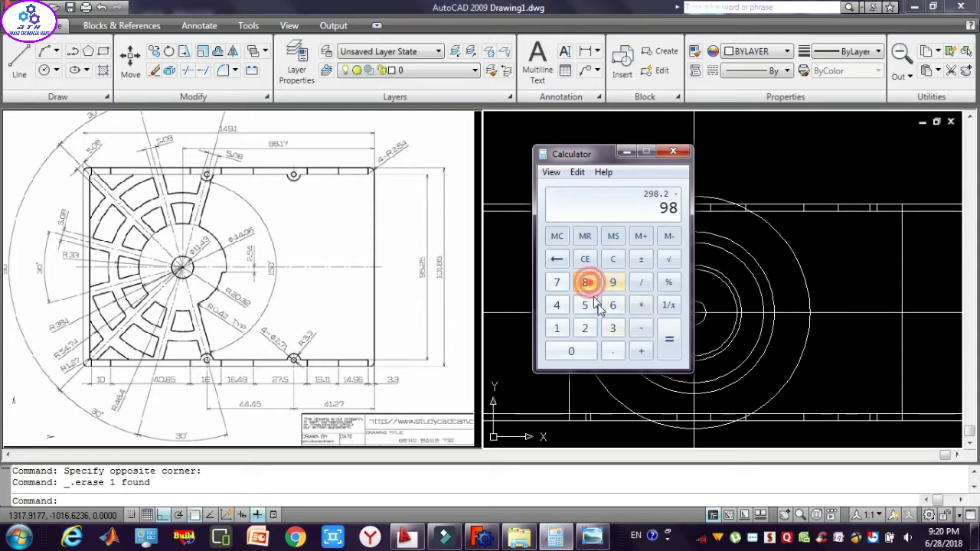
left_click(613, 351)
left_click(559, 329)
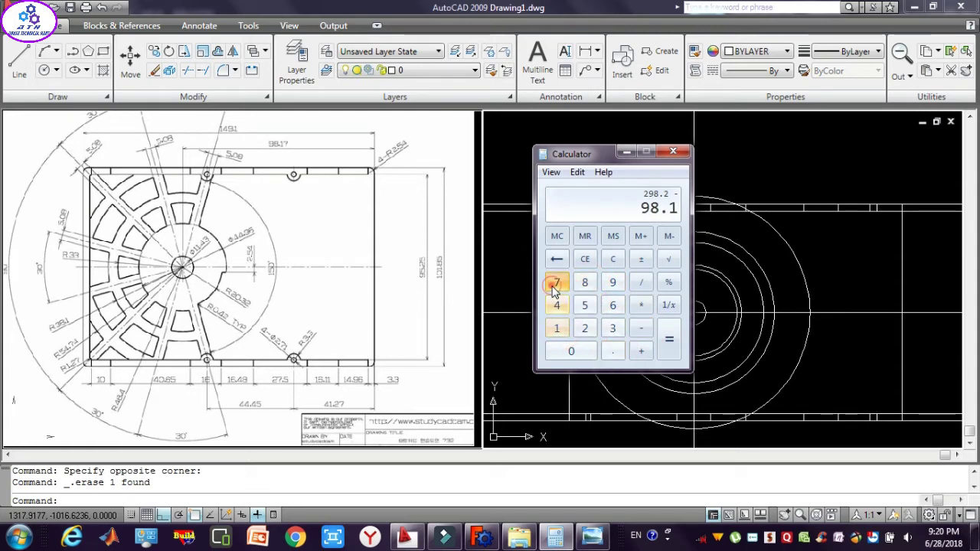
left_click(557, 283)
left_click(637, 310)
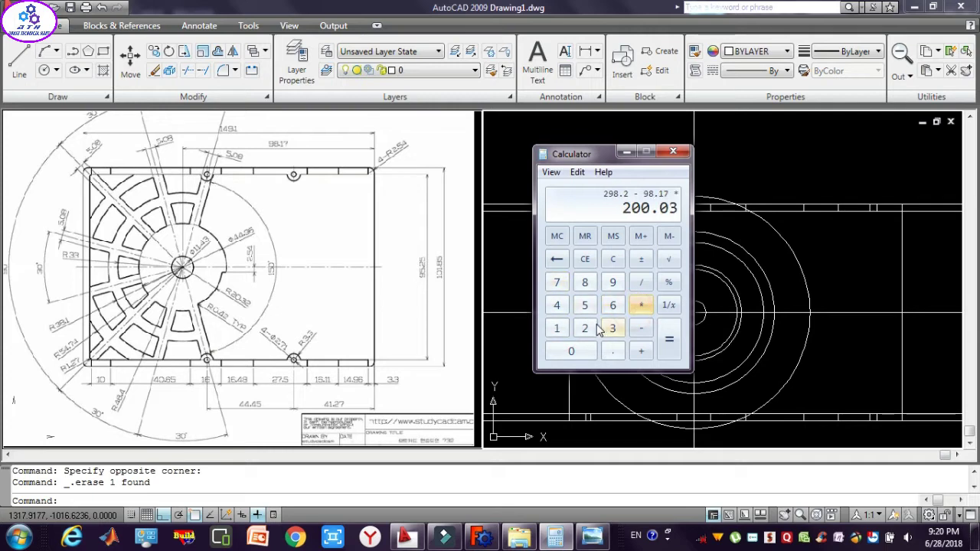
left_click(585, 328)
left_click(669, 340)
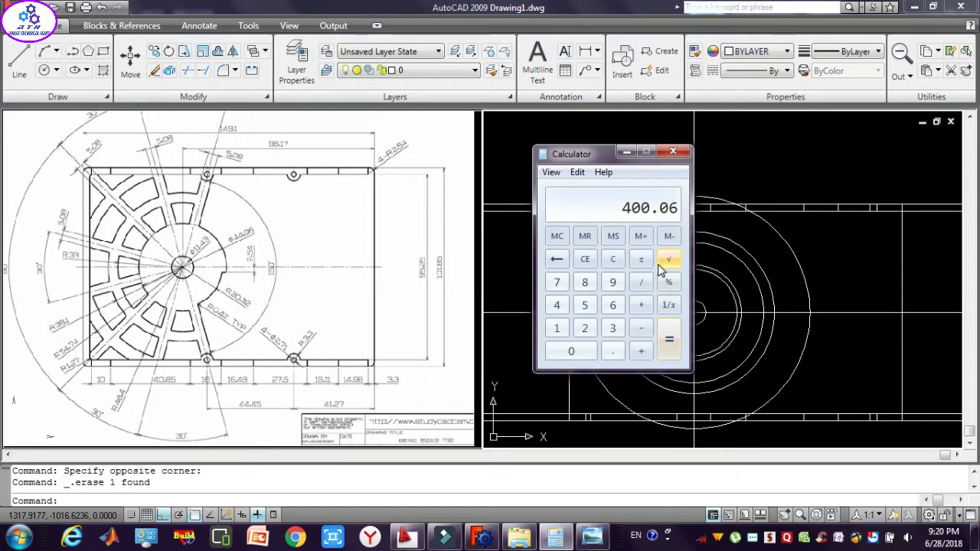
Clear the calculator and compute 149.1 × 2 again
key("Escape")
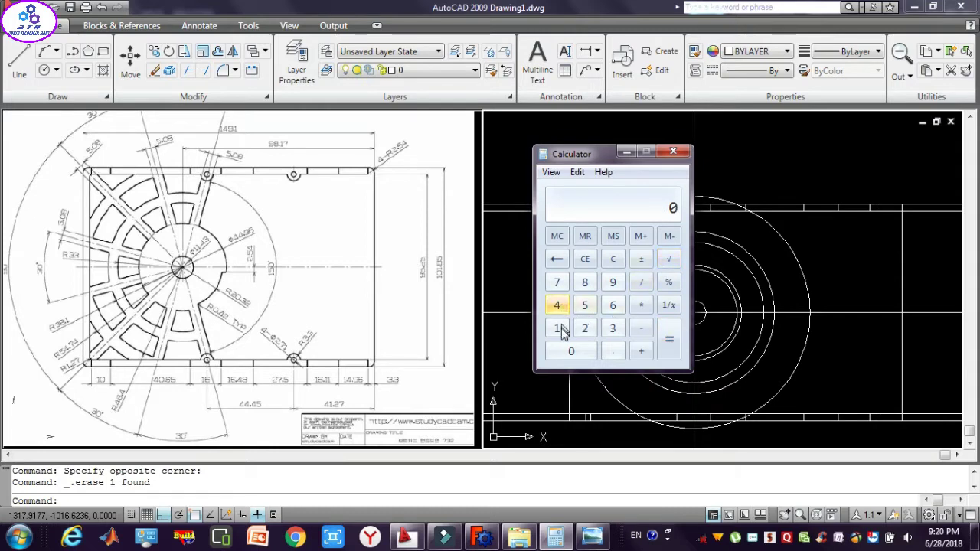
left_click(556, 328)
left_click(556, 306)
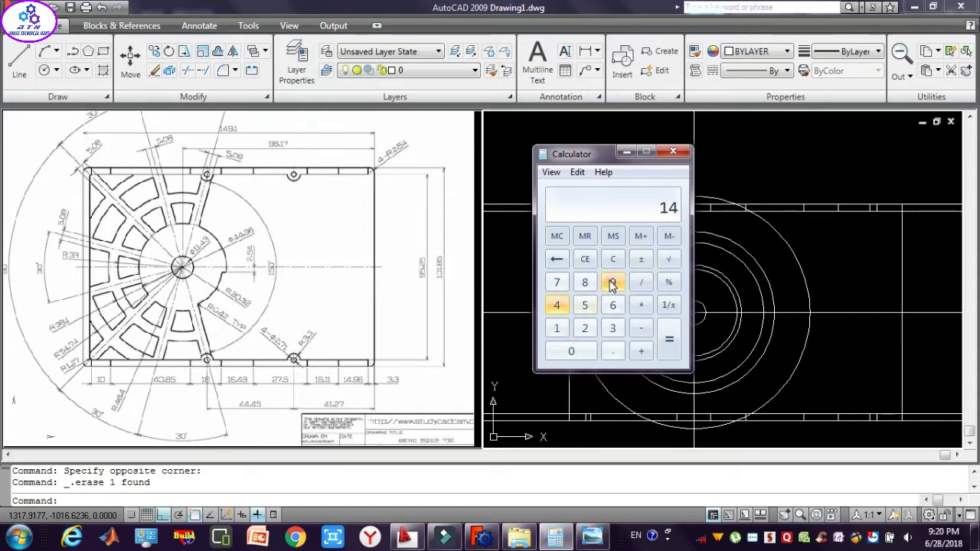
left_click(613, 282)
left_click(614, 349)
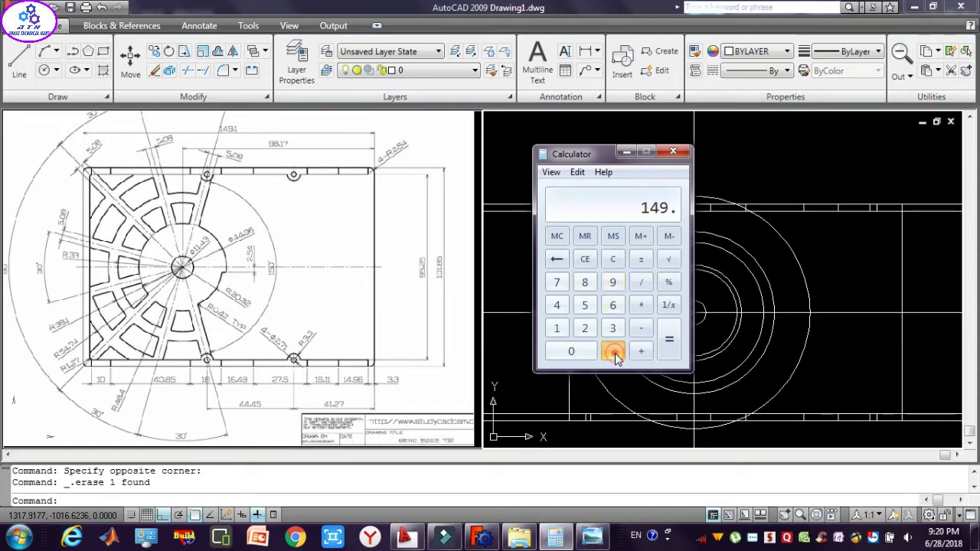
left_click(565, 329)
left_click(641, 305)
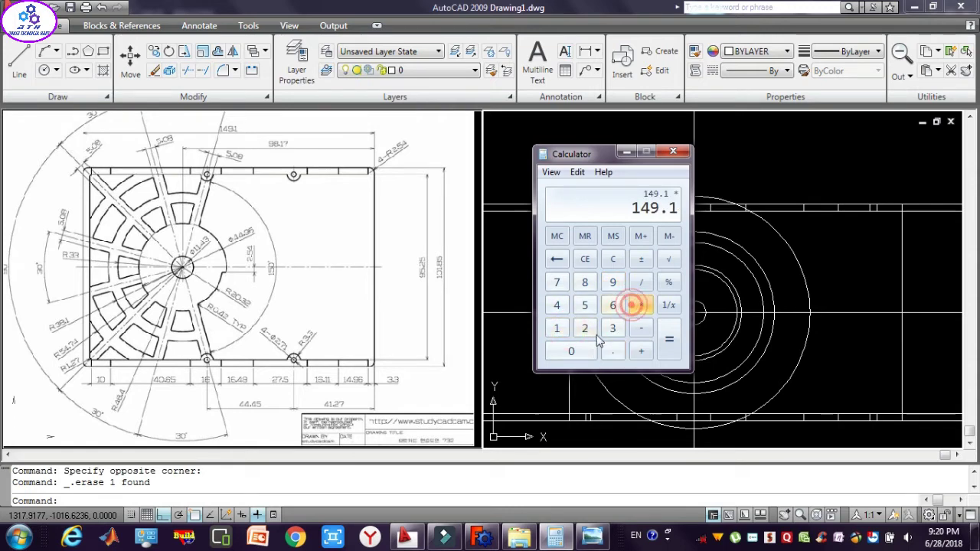
left_click(584, 329)
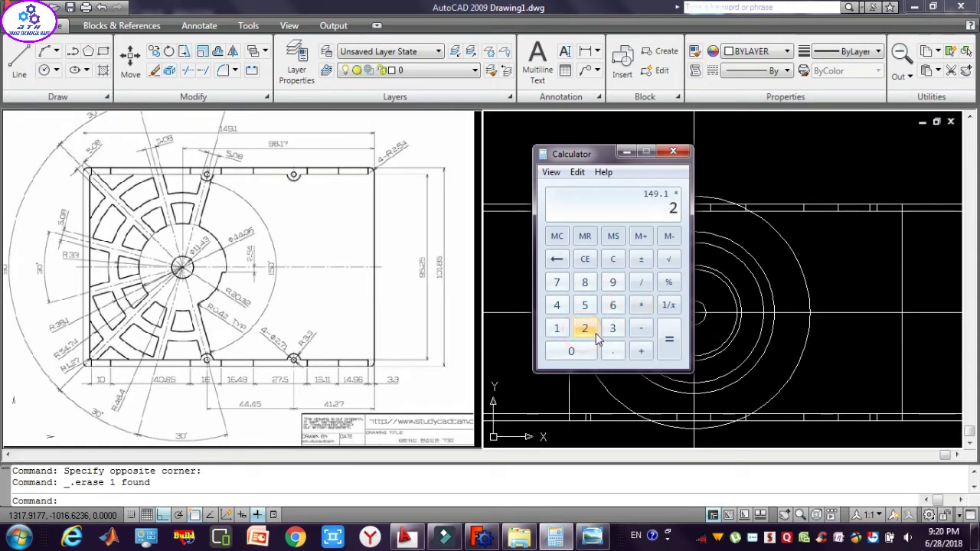
left_click(669, 341)
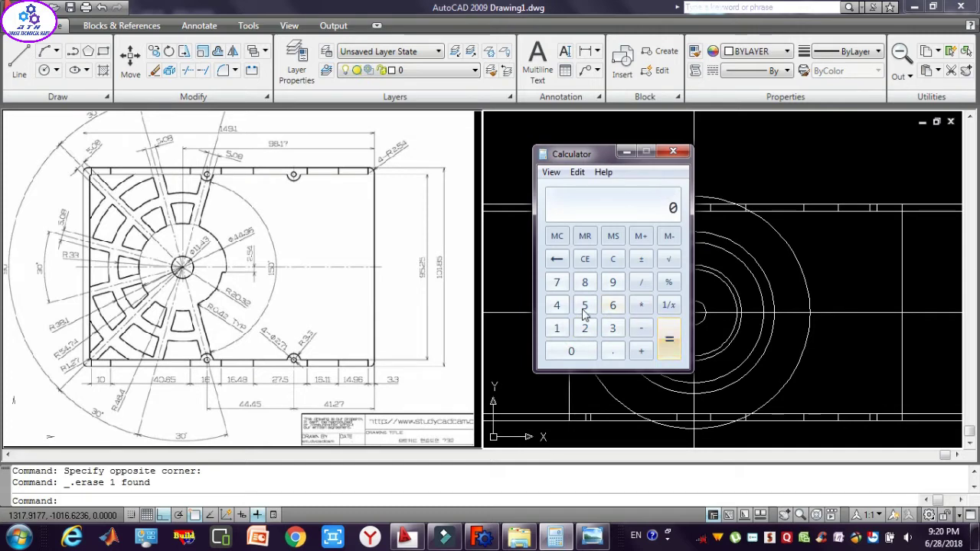
Compute 149.1 − 98.17 to get the difference 50.93
left_click(557, 328)
left_click(557, 305)
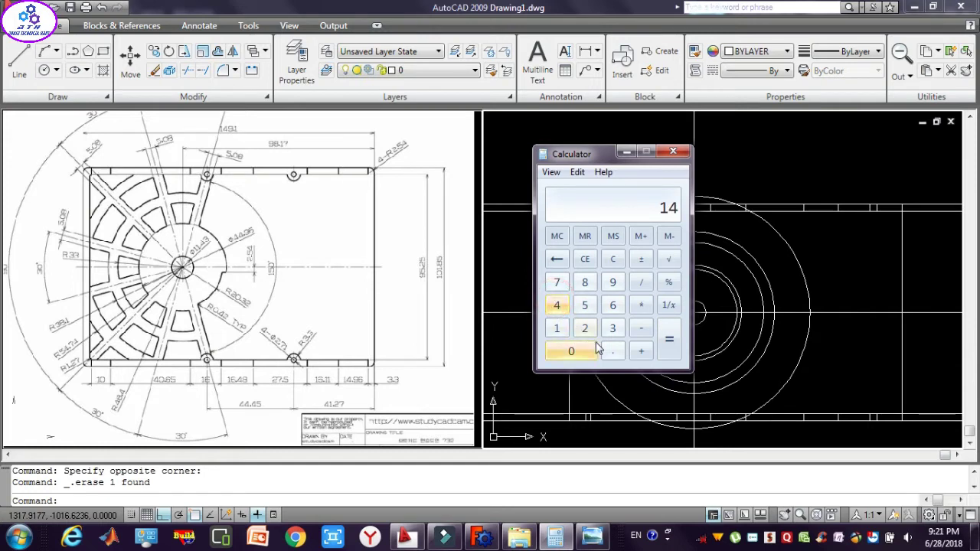
left_click(613, 283)
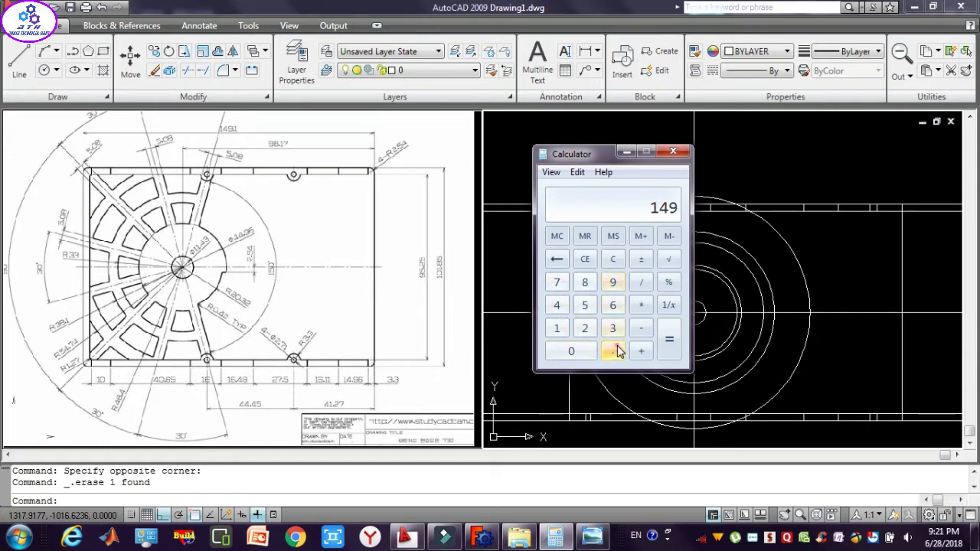
left_click(617, 351)
left_click(557, 327)
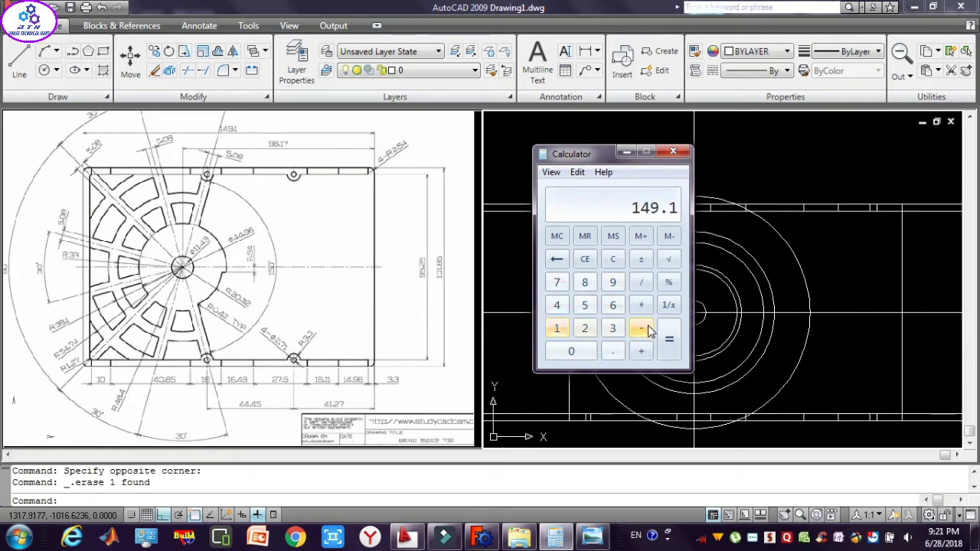
left_click(642, 328)
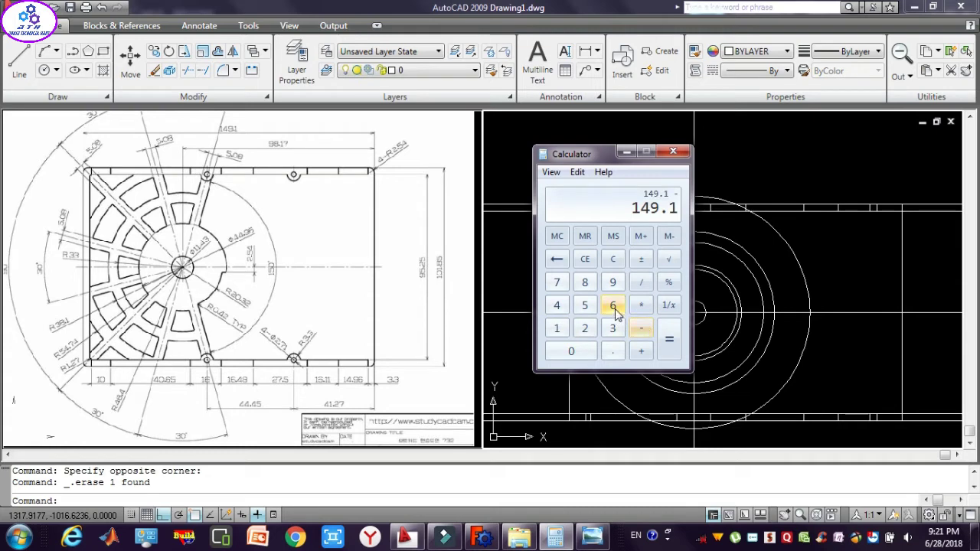
left_click(613, 284)
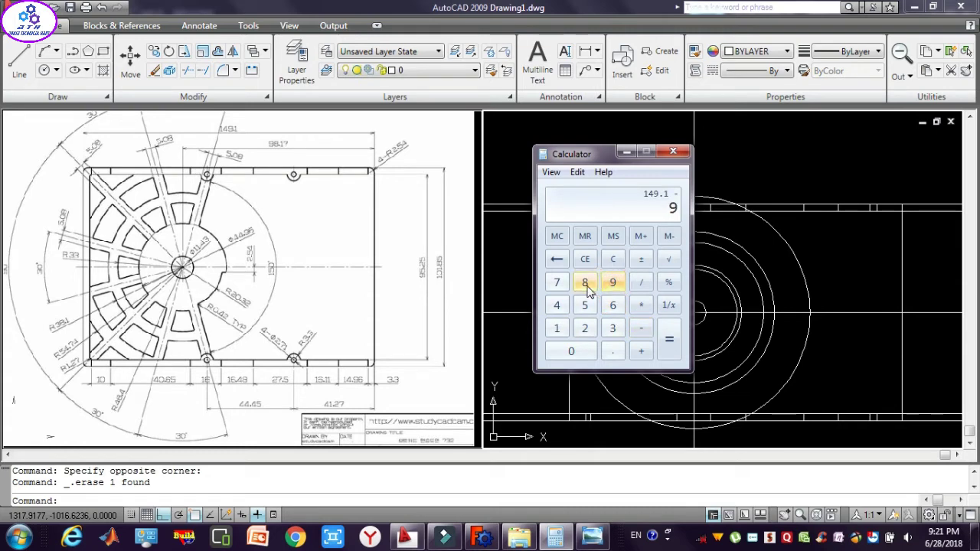
left_click(585, 282)
left_click(613, 353)
left_click(556, 328)
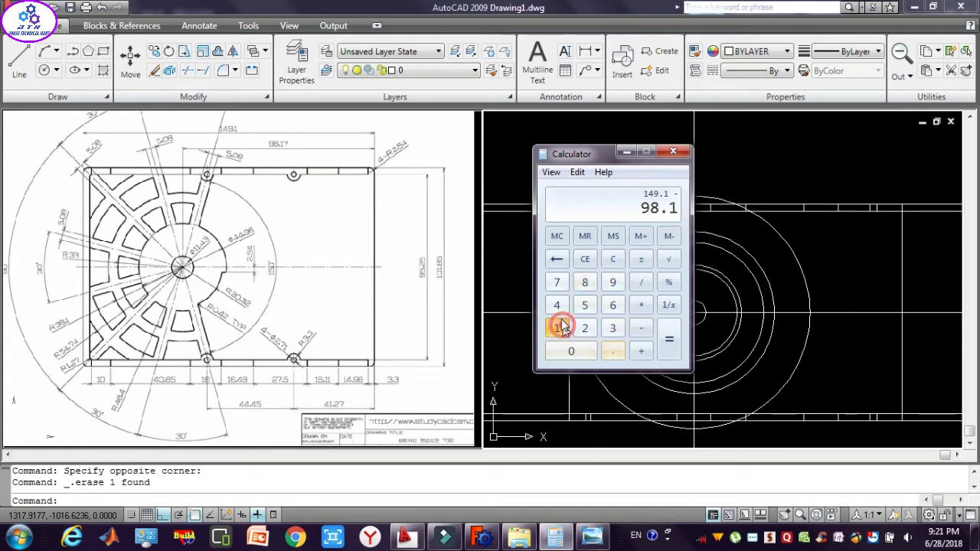
left_click(557, 283)
left_click(668, 340)
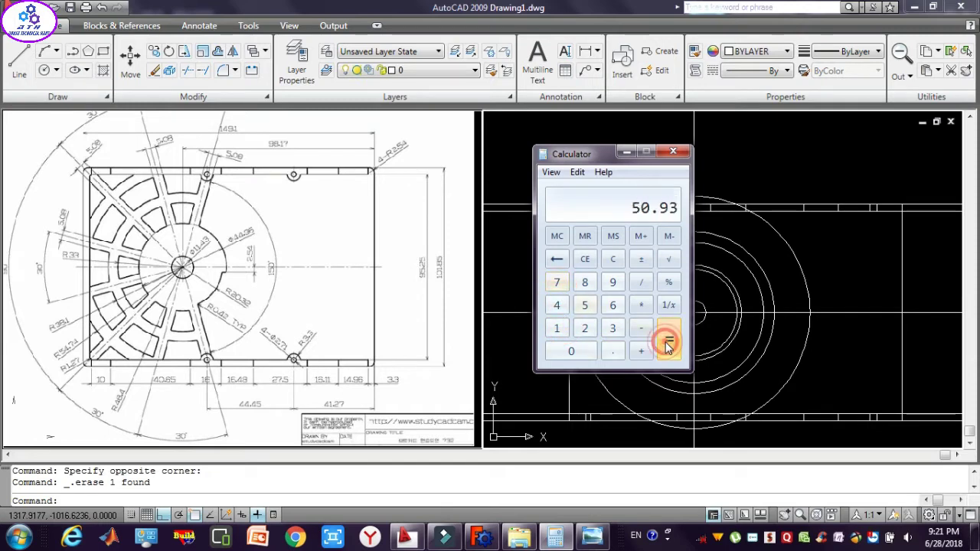
Double 50.93 to get 101.86 and minimize the calculator
left_click(641, 305)
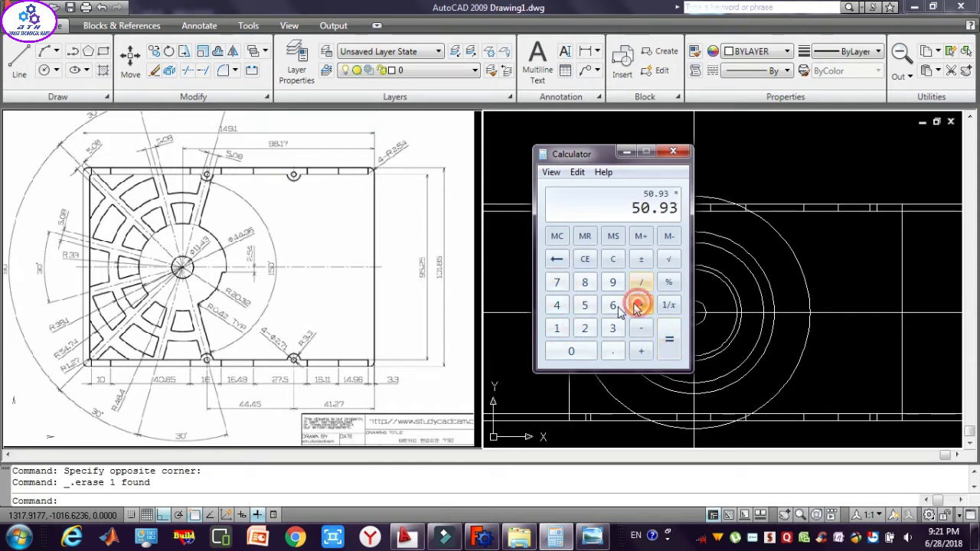
left_click(585, 328)
left_click(664, 340)
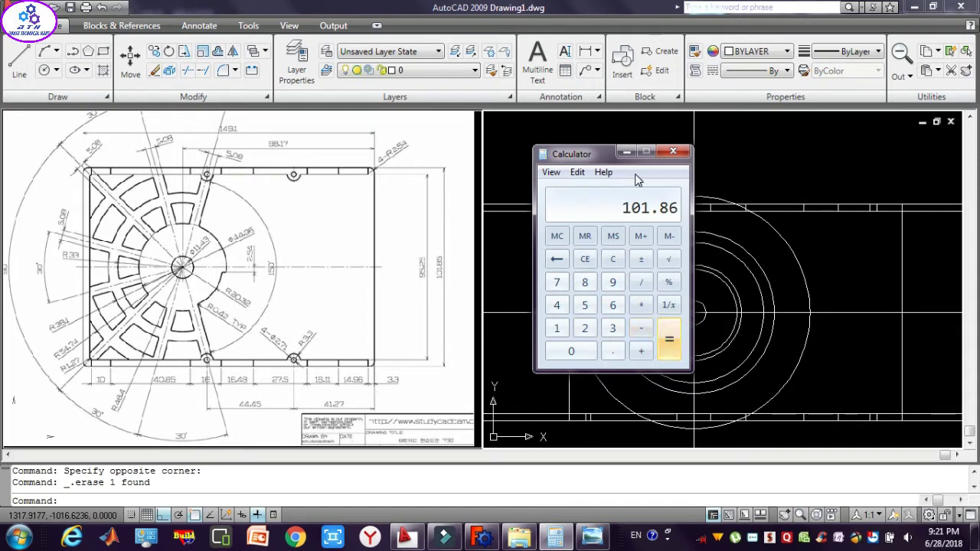
left_click(627, 150)
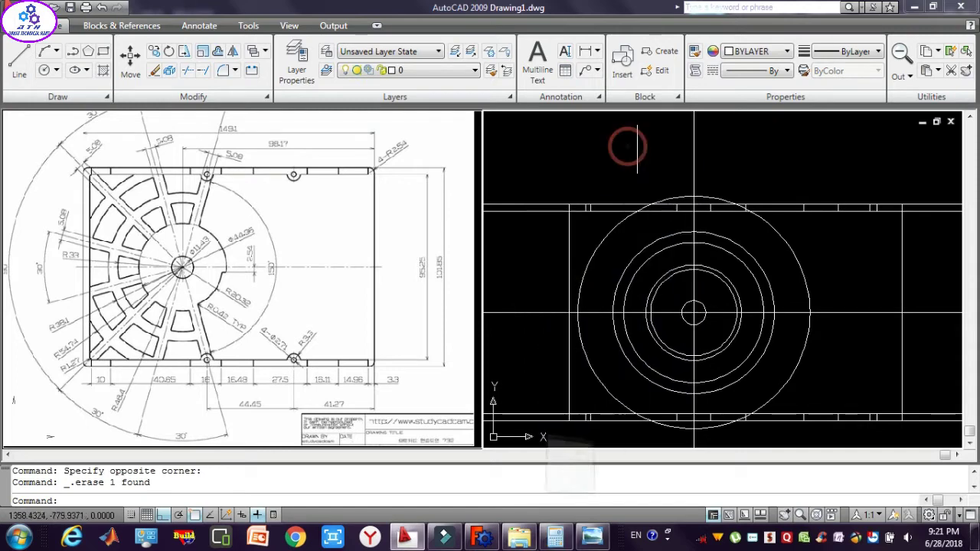
left_click(467, 501)
type("o")
Offset the vertical centre line 101.86 units to its left
key("Return")
left_click(692, 176)
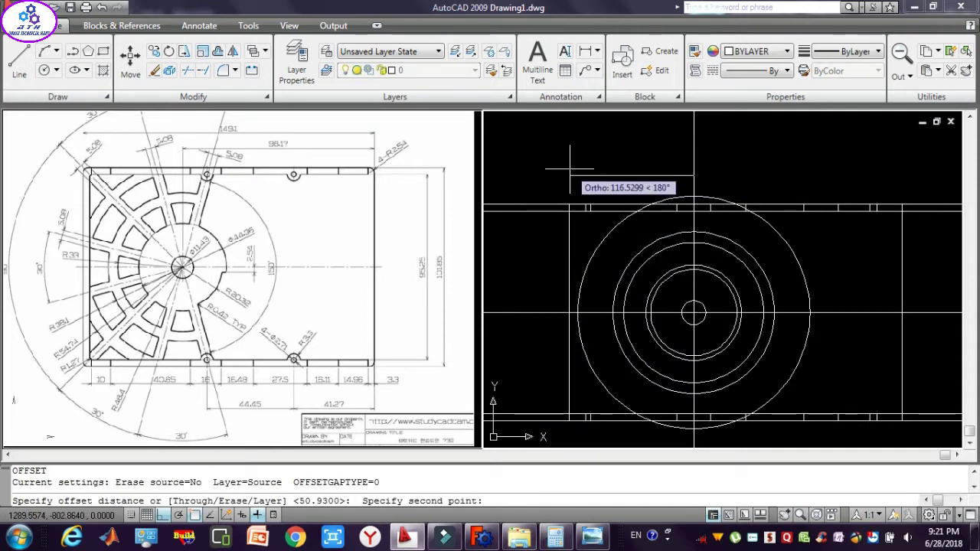
type("101.8")
type("6")
key("Return")
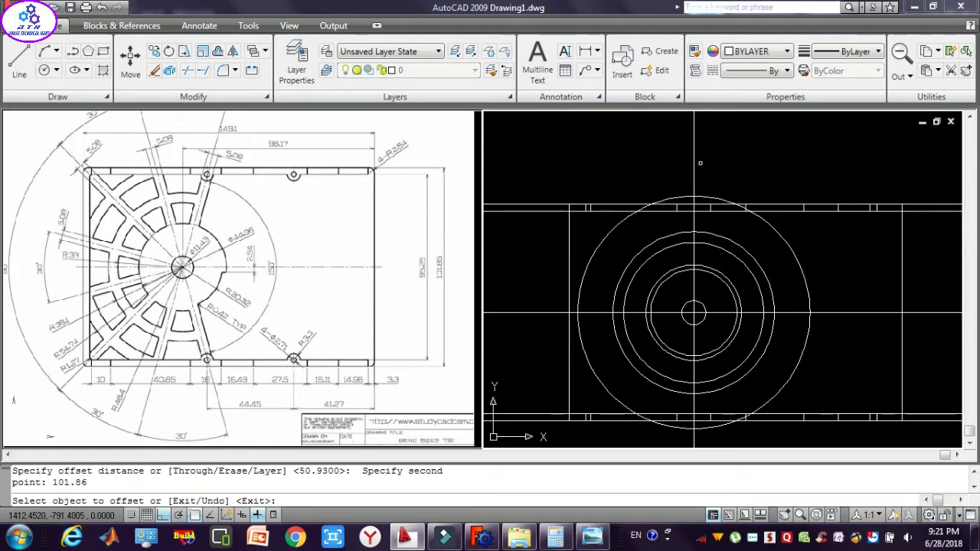
left_click(694, 160)
left_click(643, 162)
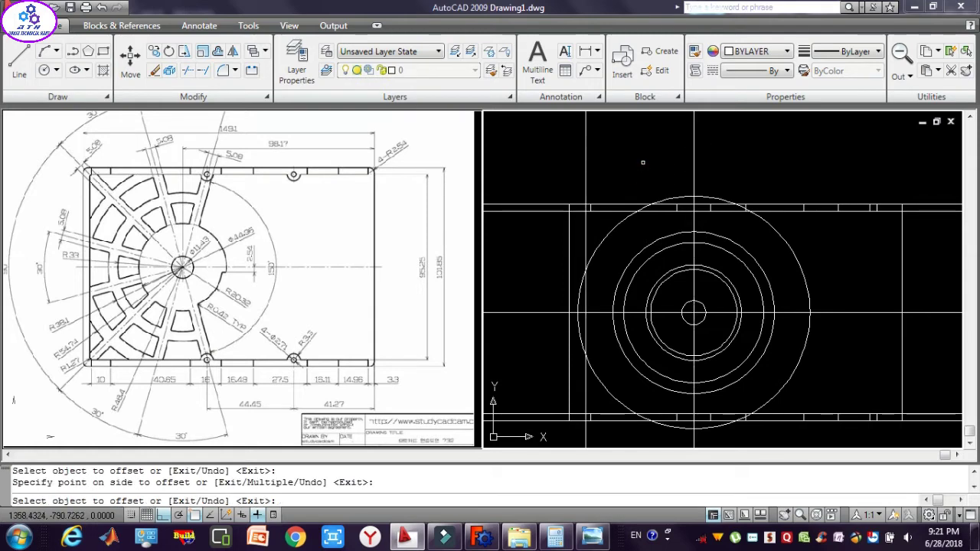
key("Escape")
key("Escape")
key("Escape")
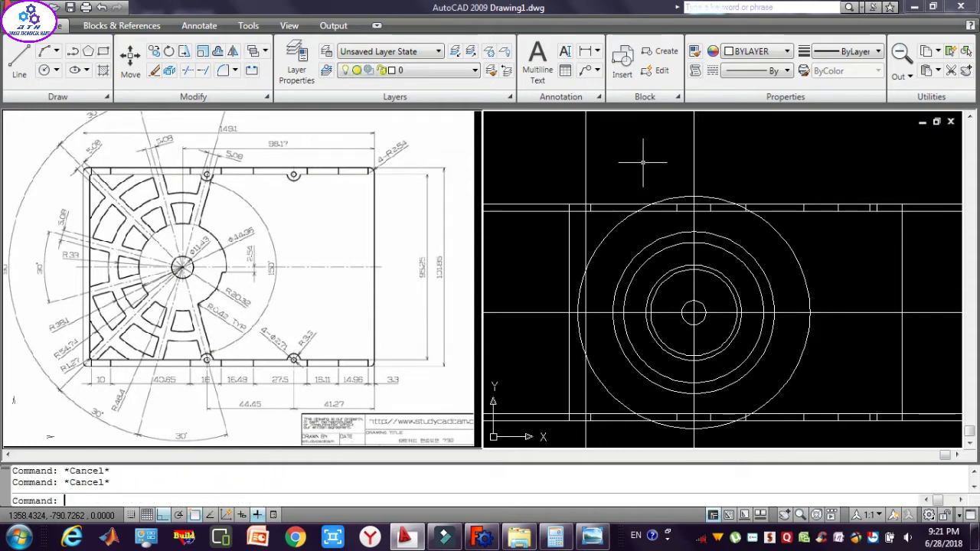
type("p")
key("Return")
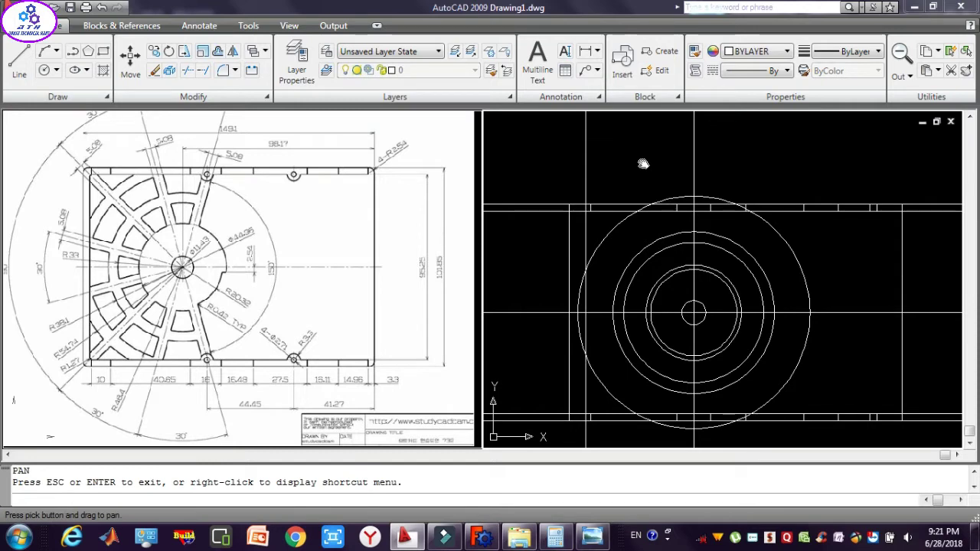
left_click_drag(635, 171, 650, 156)
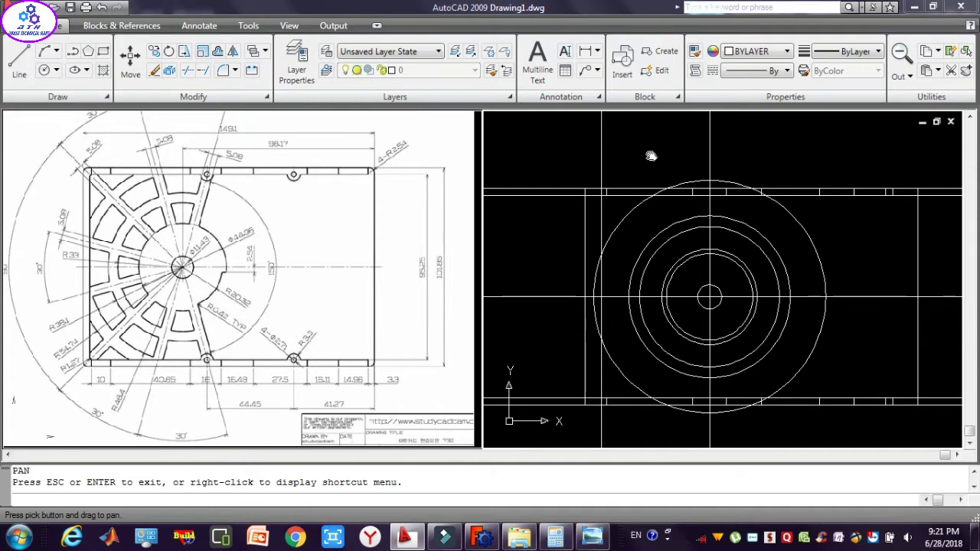
left_click_drag(651, 156, 642, 152)
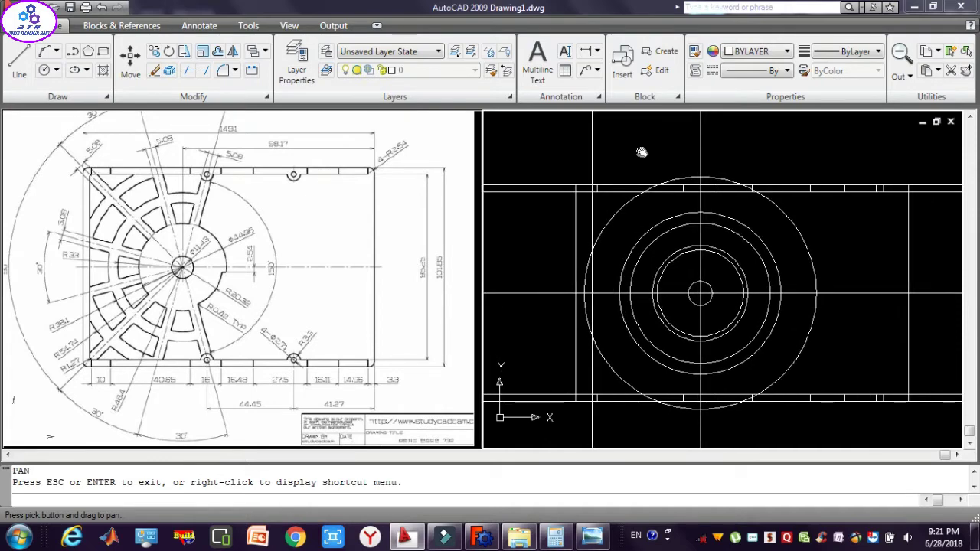
key("Escape")
key("Escape")
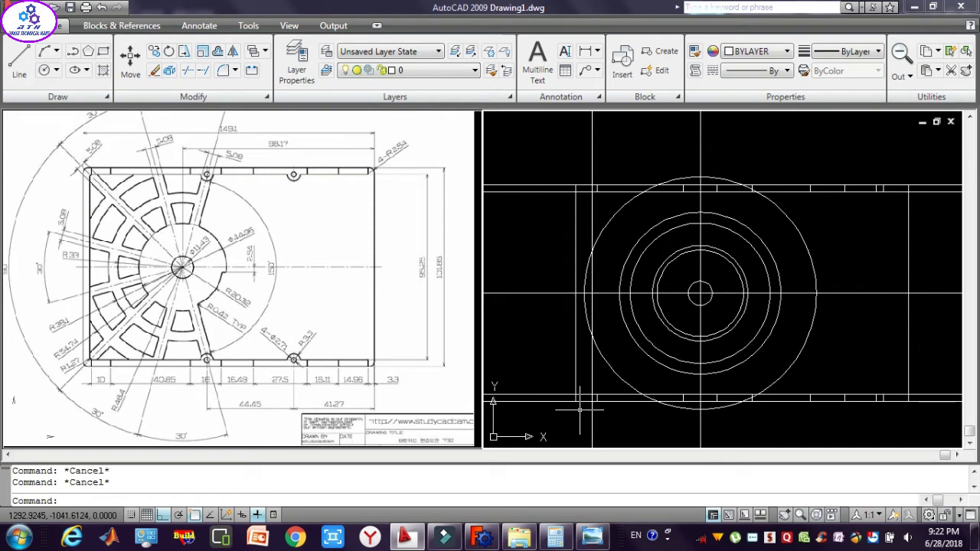
type("p")
key("Return")
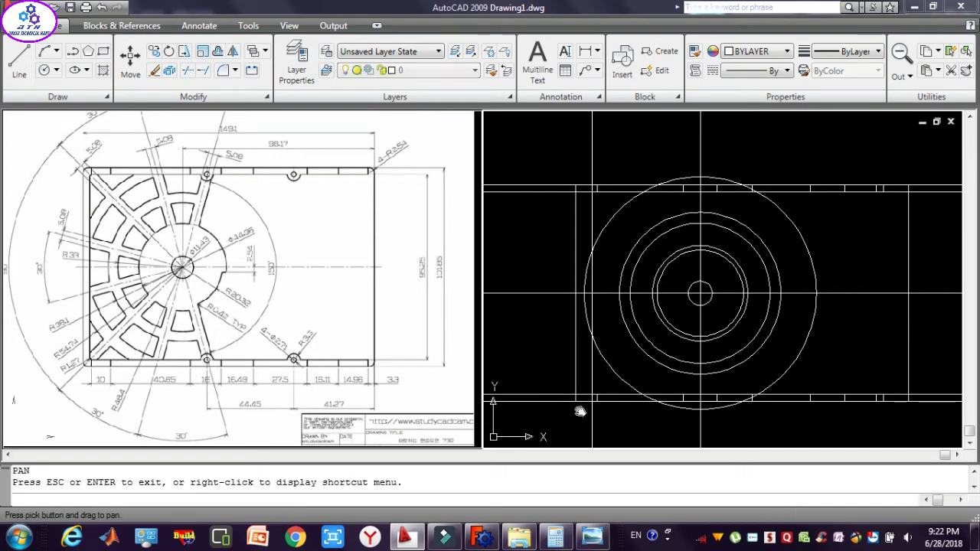
mouse_move(658, 395)
left_mouse_down()
mouse_move(614, 406)
mouse_move(649, 391)
left_mouse_up()
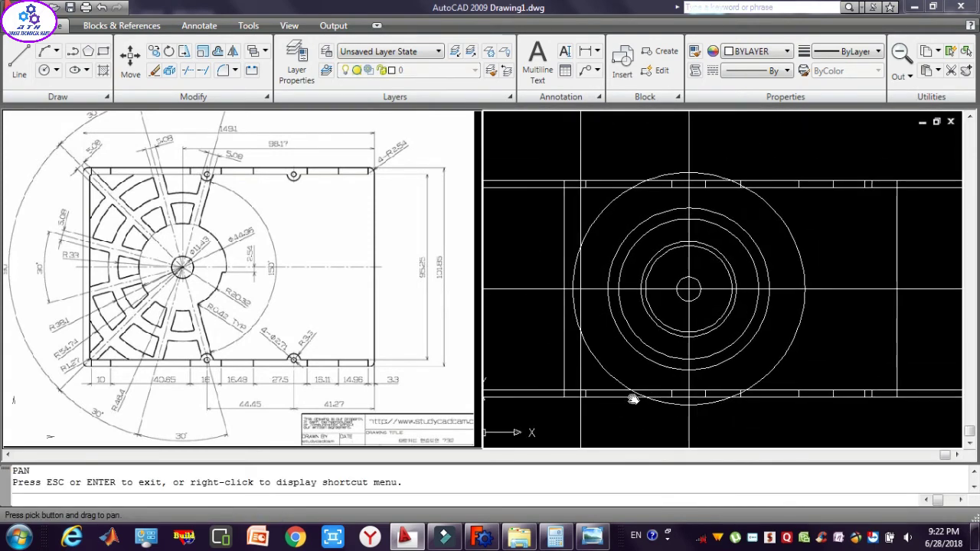
key("Escape")
key("Escape")
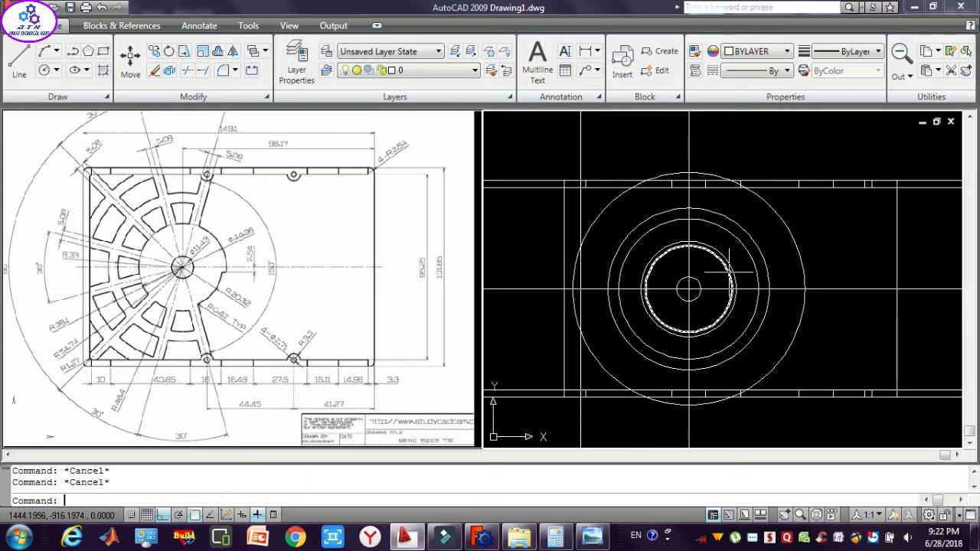
type("p")
key("Return")
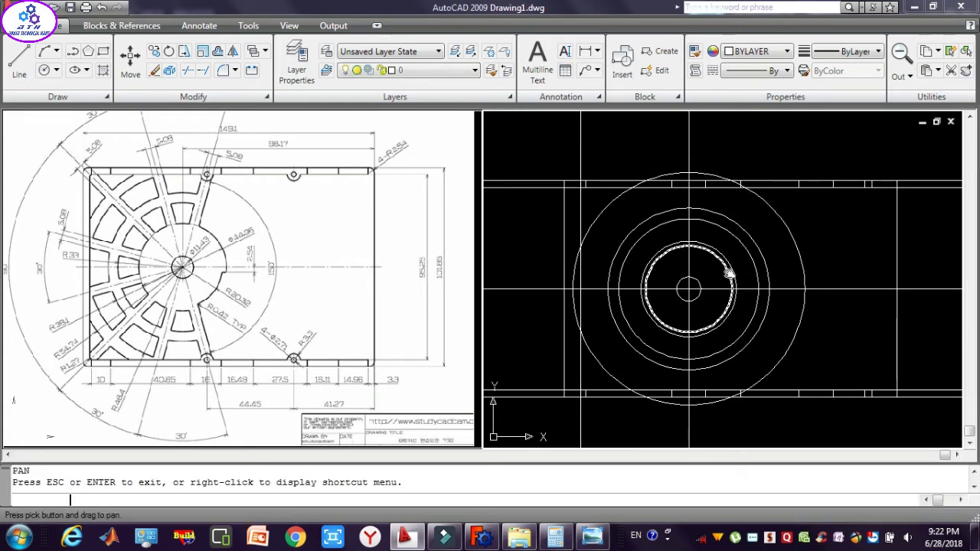
mouse_move(727, 274)
left_mouse_down()
mouse_move(720, 261)
mouse_move(726, 280)
left_mouse_up()
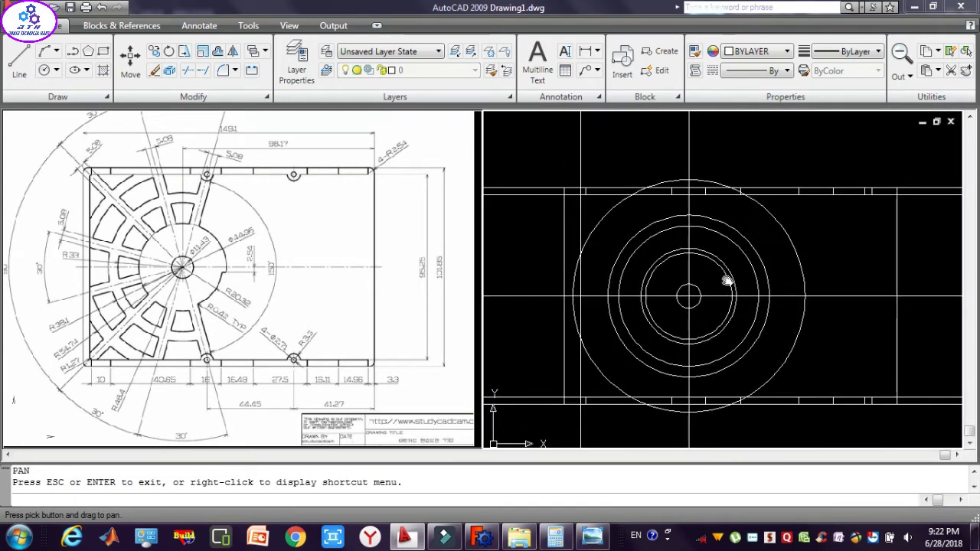
key("Escape")
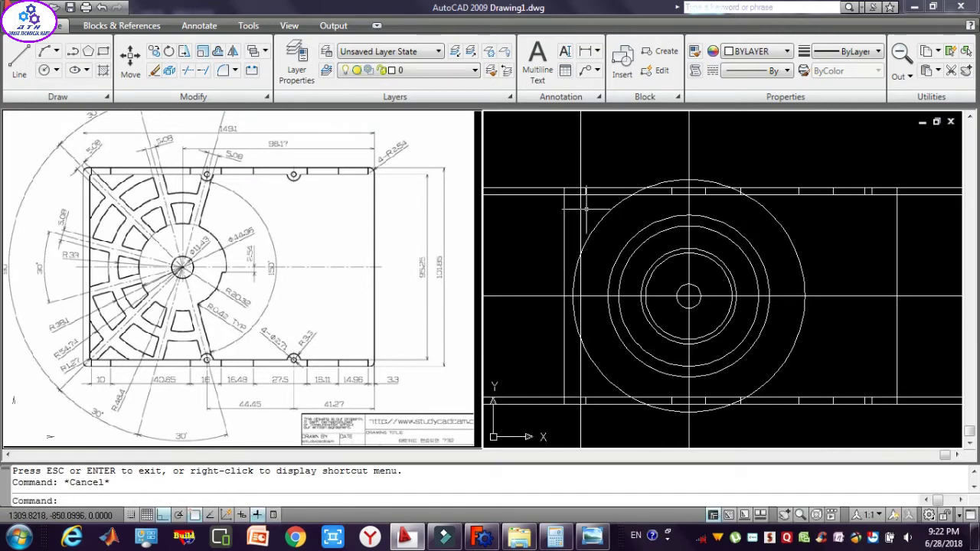
Window-select and delete the leftmost vertical line outside the new offset line
left_click(576, 209)
left_click(555, 205)
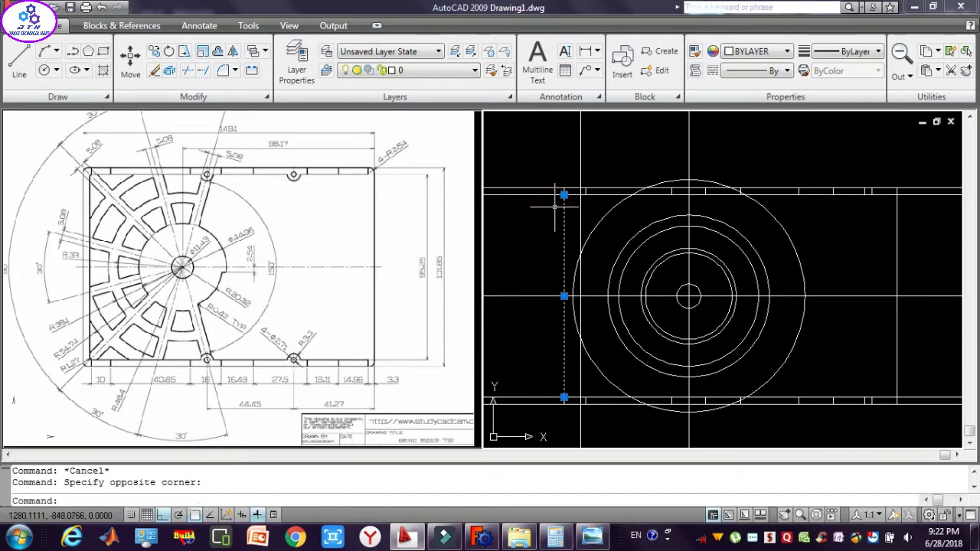
key("Delete")
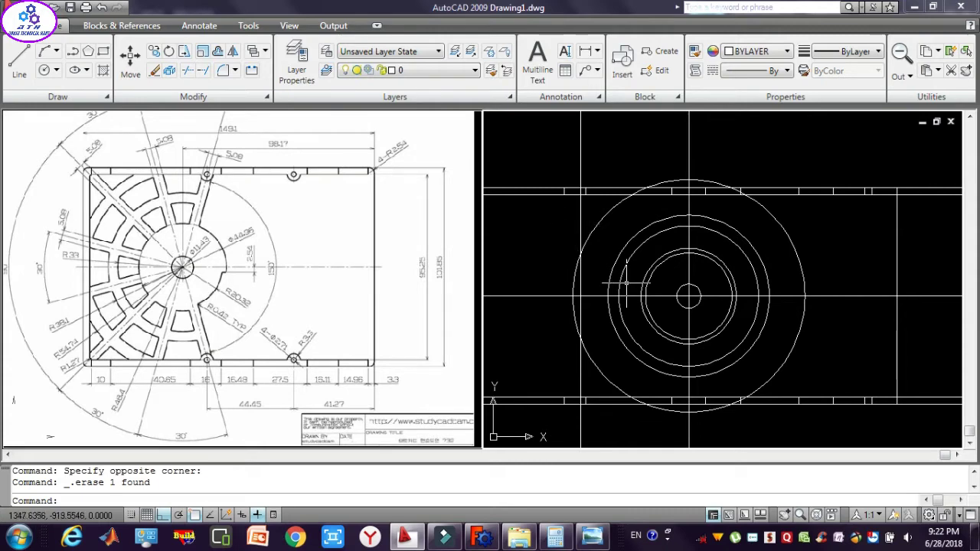
type("p")
key("Return")
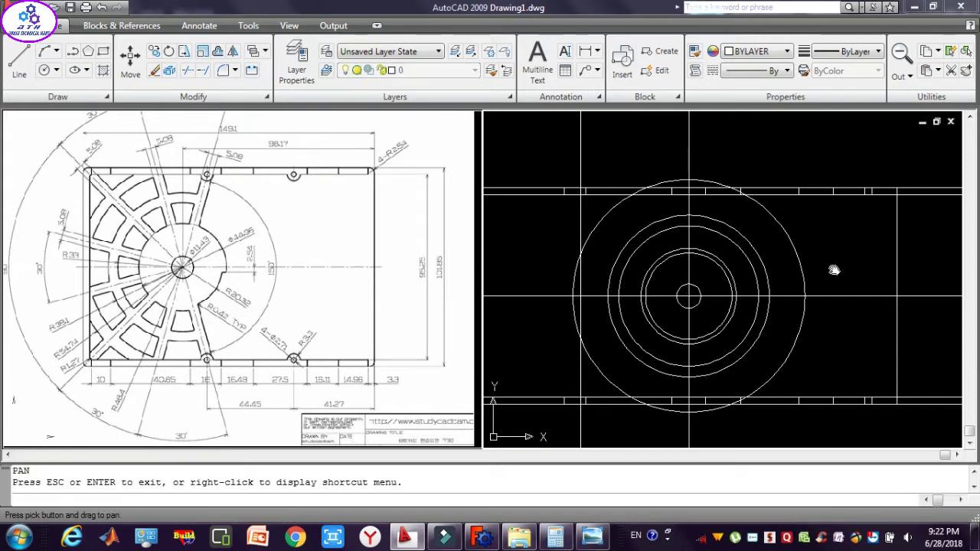
Select the rightmost vertical line and start an offset from a picked first point
left_click_drag(807, 281, 781, 284)
key("Escape")
left_click(857, 241)
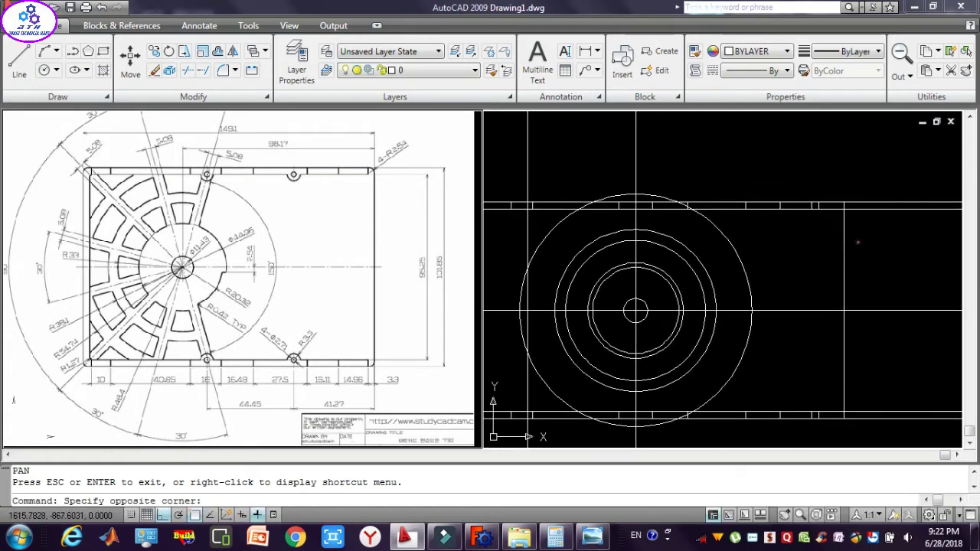
left_click(832, 252)
key("Return")
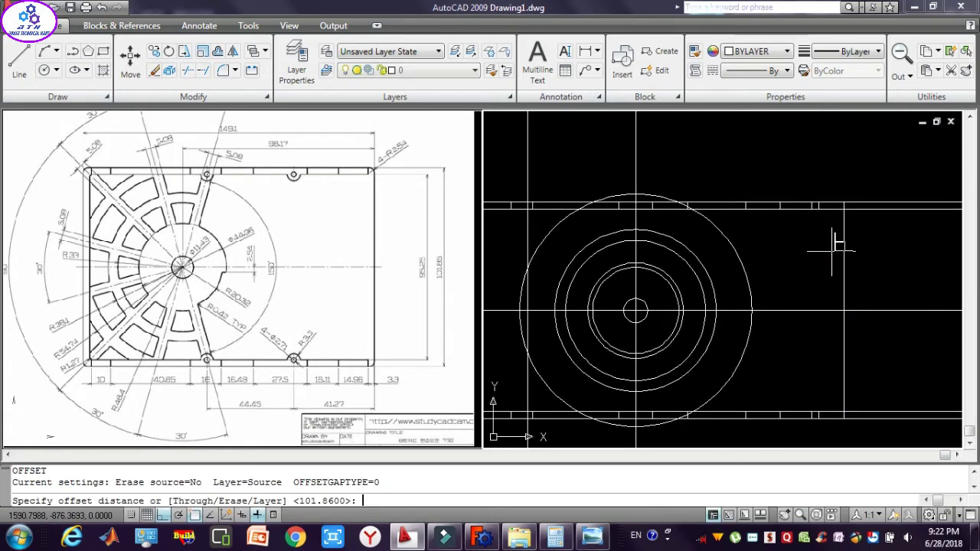
left_click(832, 251)
Compute 149.1 × 2 = 298.2 in Calculator and return to the drawing
left_click(557, 534)
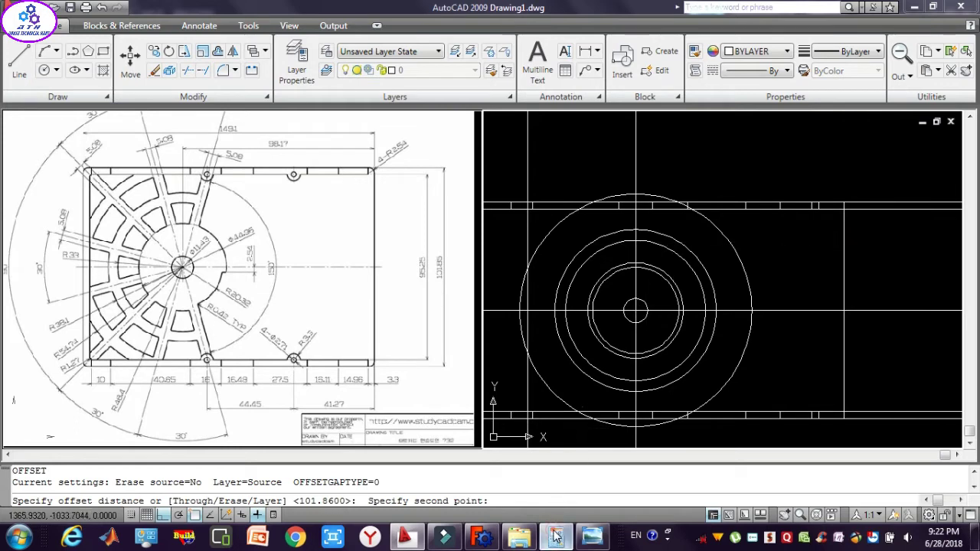
key("Escape")
left_click(562, 335)
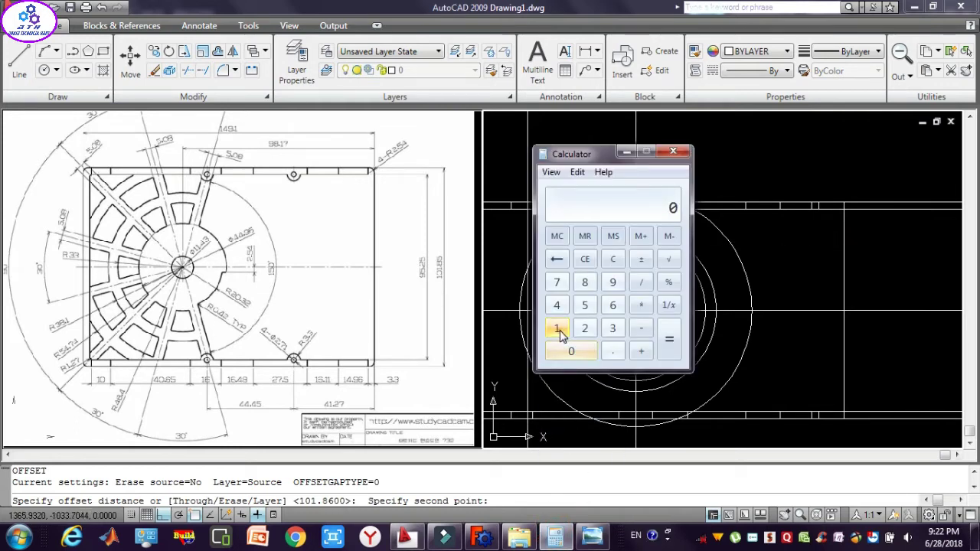
left_click(555, 306)
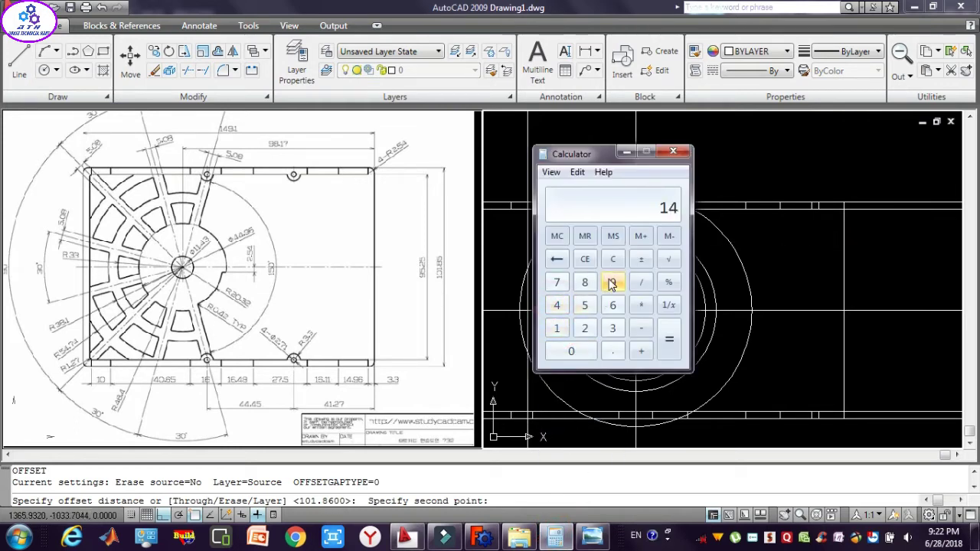
left_click(612, 282)
left_click(640, 305)
left_click(584, 328)
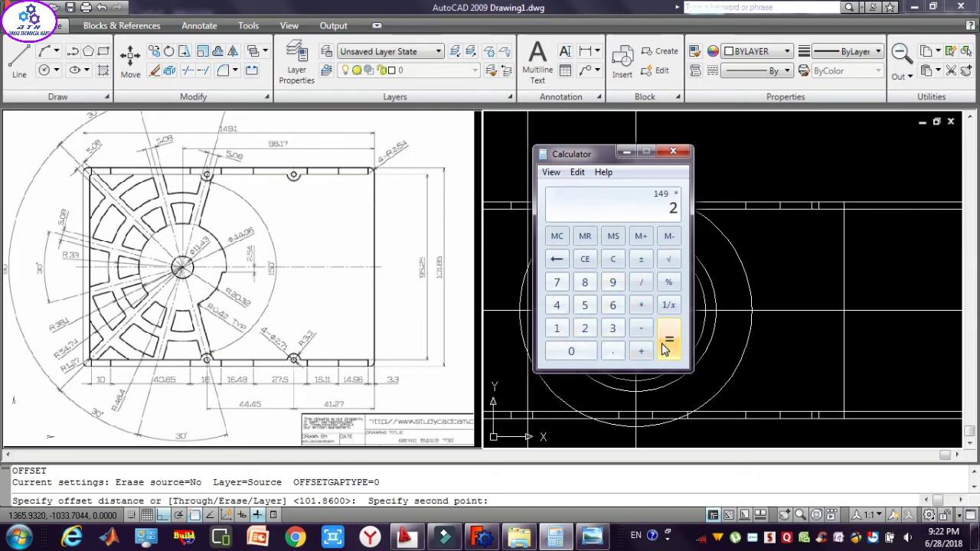
key("Escape")
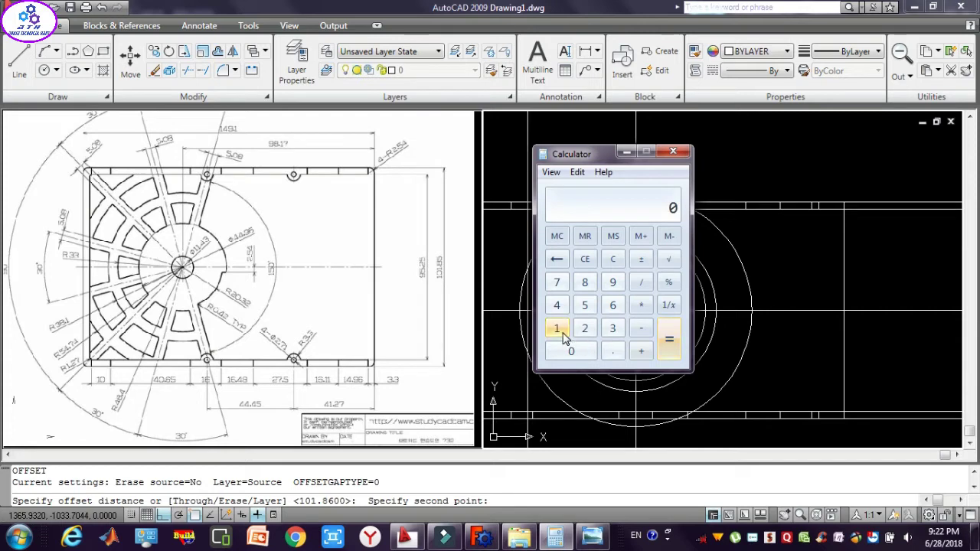
left_click(562, 337)
left_click(558, 304)
left_click(614, 283)
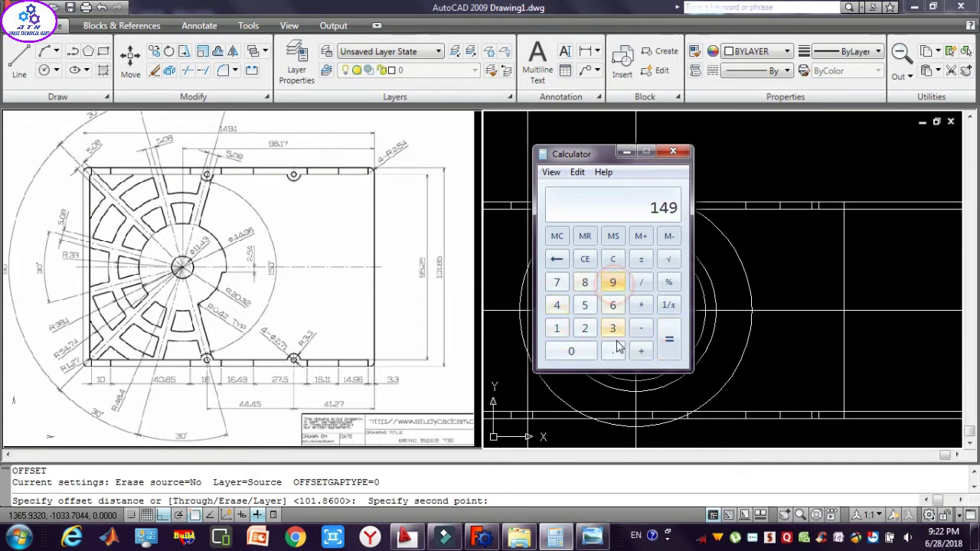
left_click(615, 350)
left_click(558, 328)
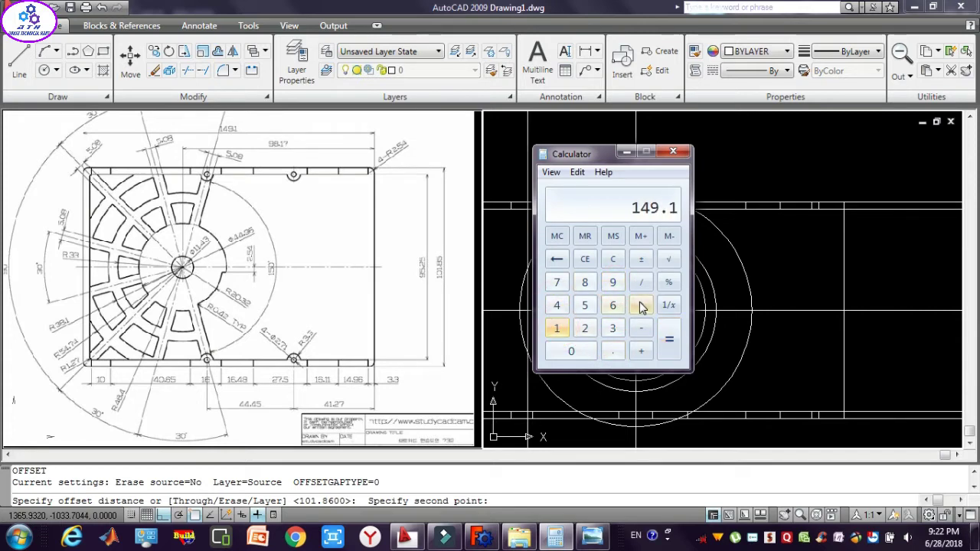
left_click(641, 305)
left_click(585, 327)
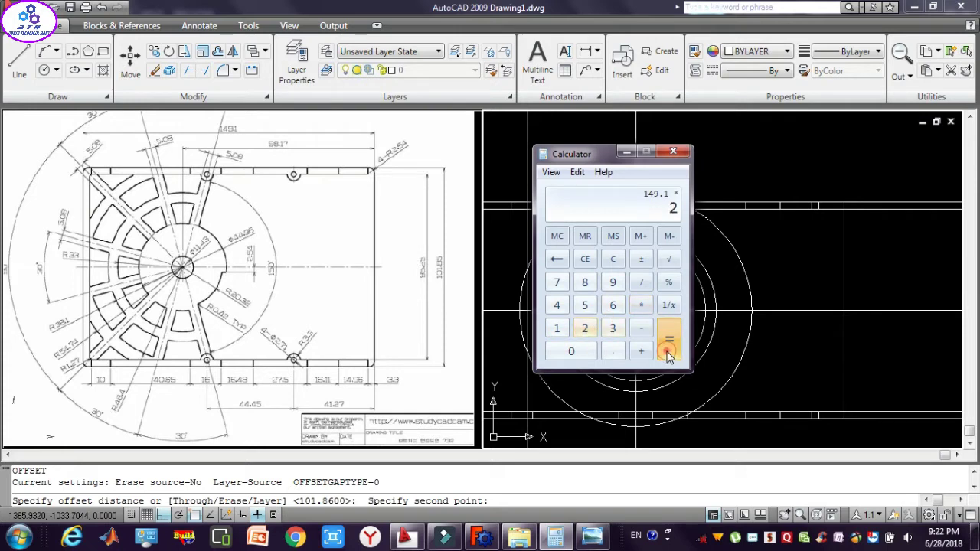
left_click(668, 352)
left_click(627, 151)
type("298.")
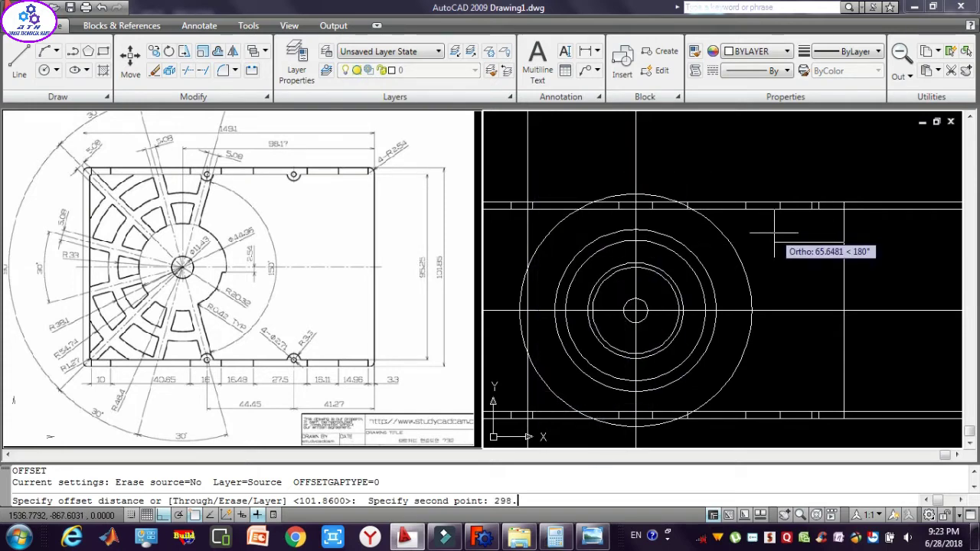
Complete the offset at 298.2 units to create the new vertical line
type("2")
key("Return")
left_click(774, 232)
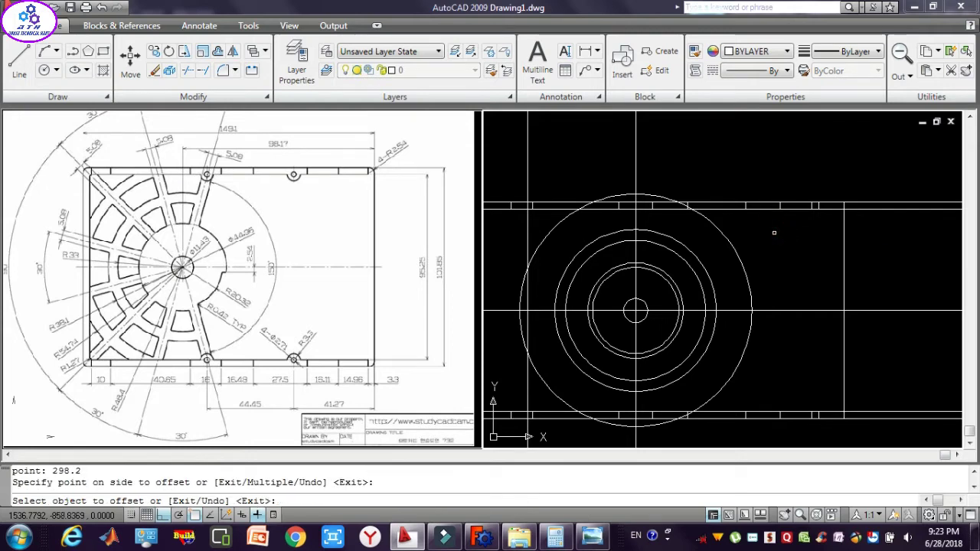
key("Escape")
Pan the view to centre the circles and select the left vertical line
type("p")
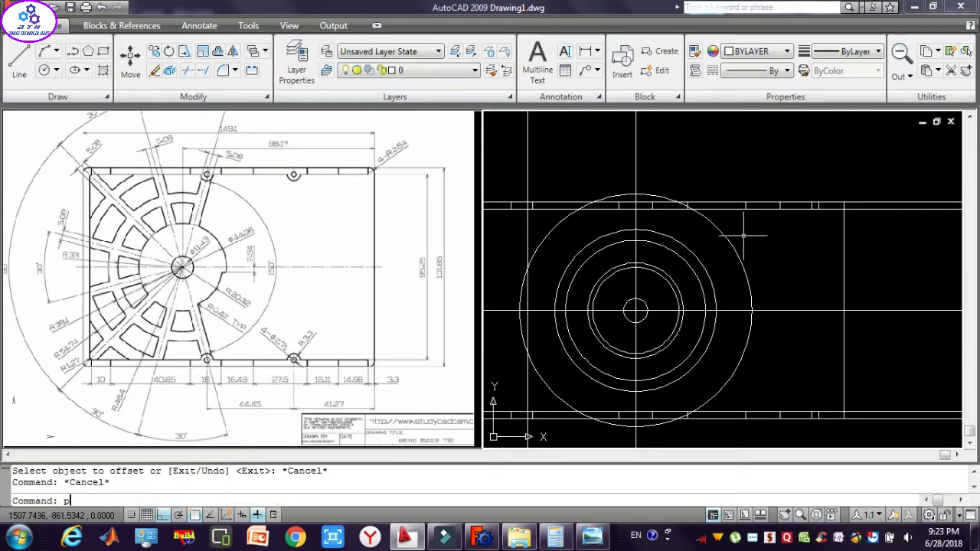
key("Return")
mouse_move(743, 236)
left_mouse_down()
mouse_move(827, 227)
mouse_move(817, 199)
left_mouse_up()
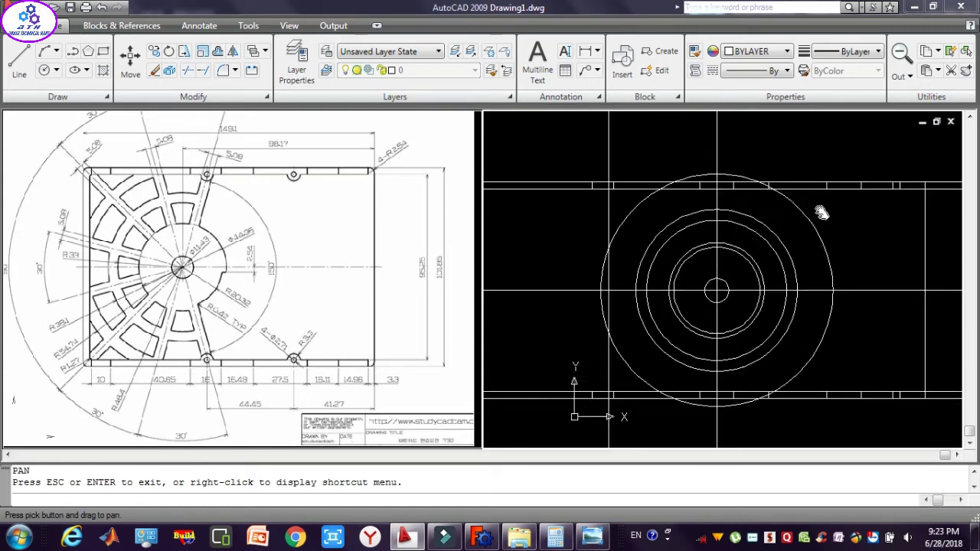
key("Escape")
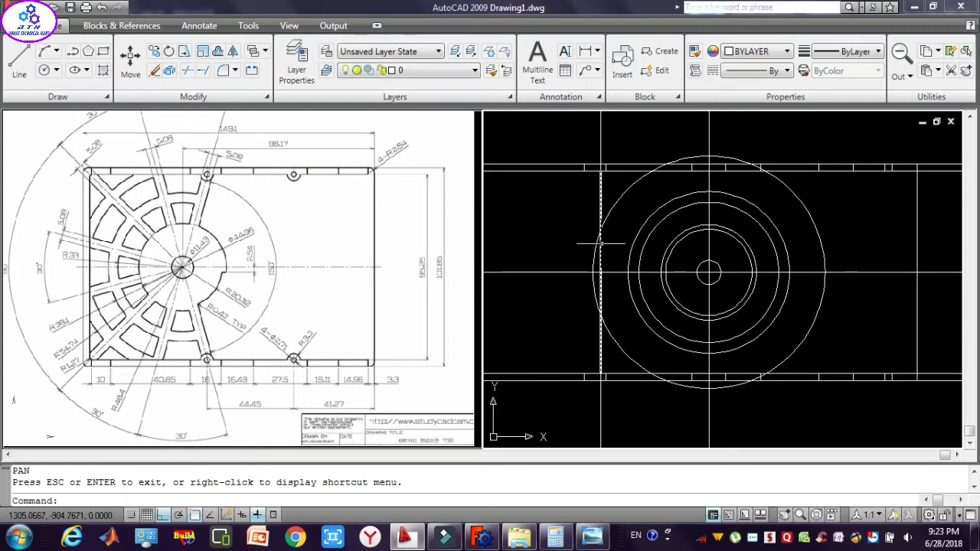
left_click(601, 243)
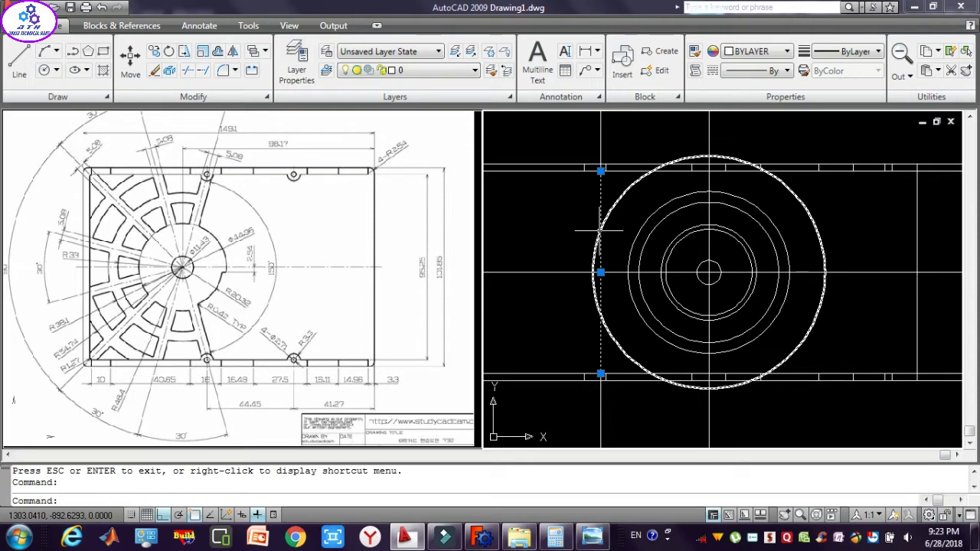
Window-select and delete the short leftover pieces along the bottom edge, then the top edge
key("Escape")
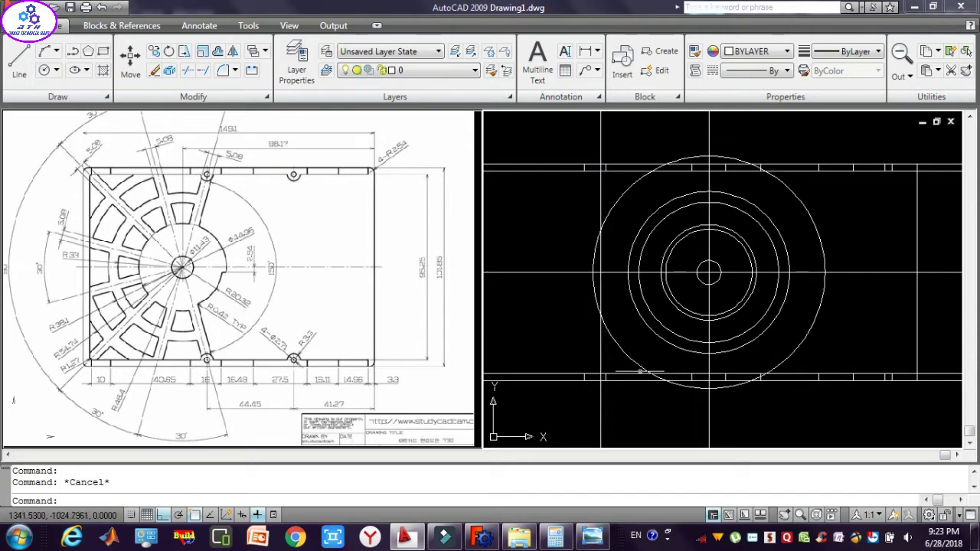
left_click(572, 364)
left_click(616, 391)
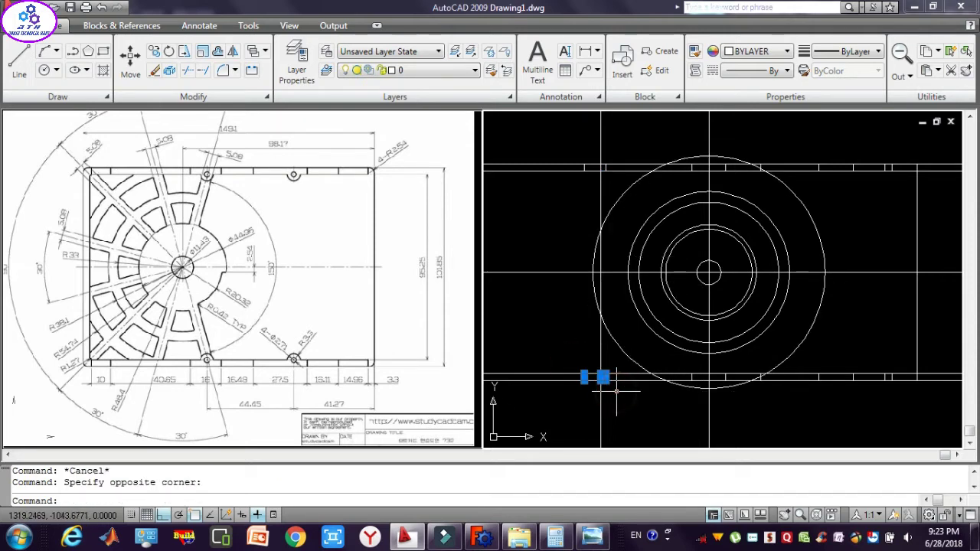
key("Delete")
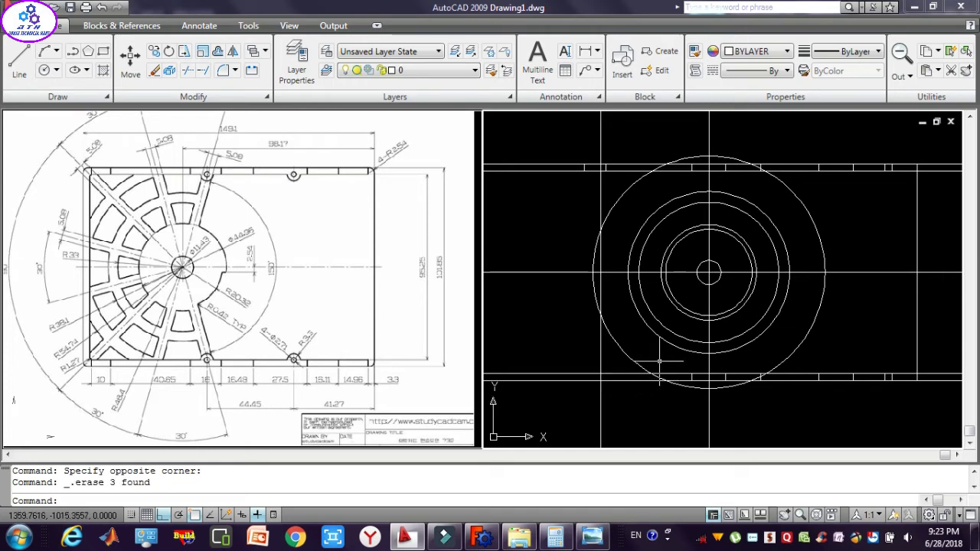
left_click(659, 360)
left_click(912, 414)
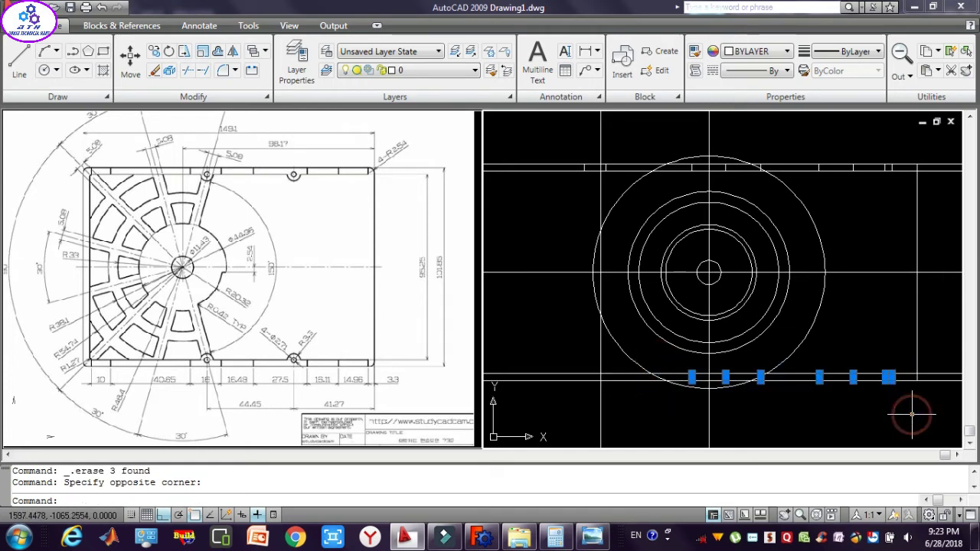
key("Delete")
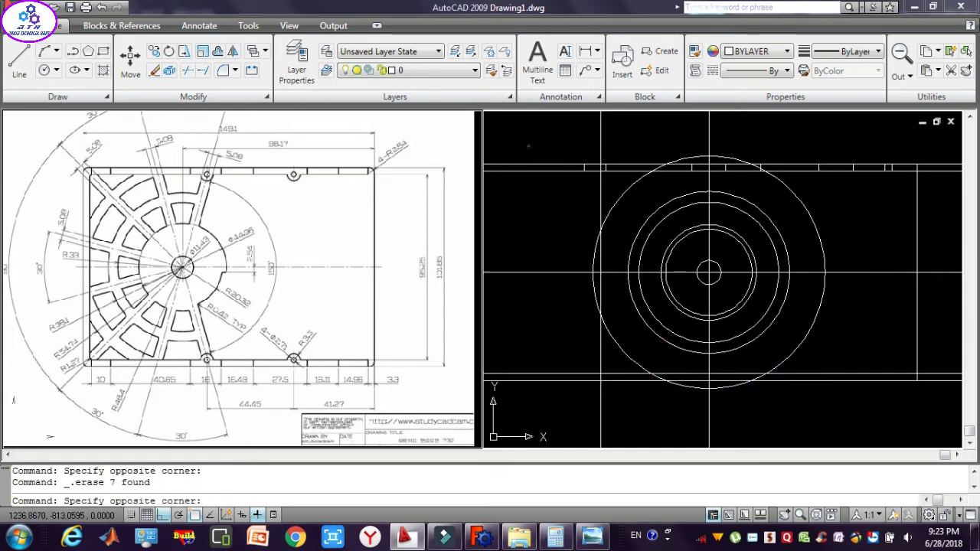
left_click(528, 147)
left_click(902, 178)
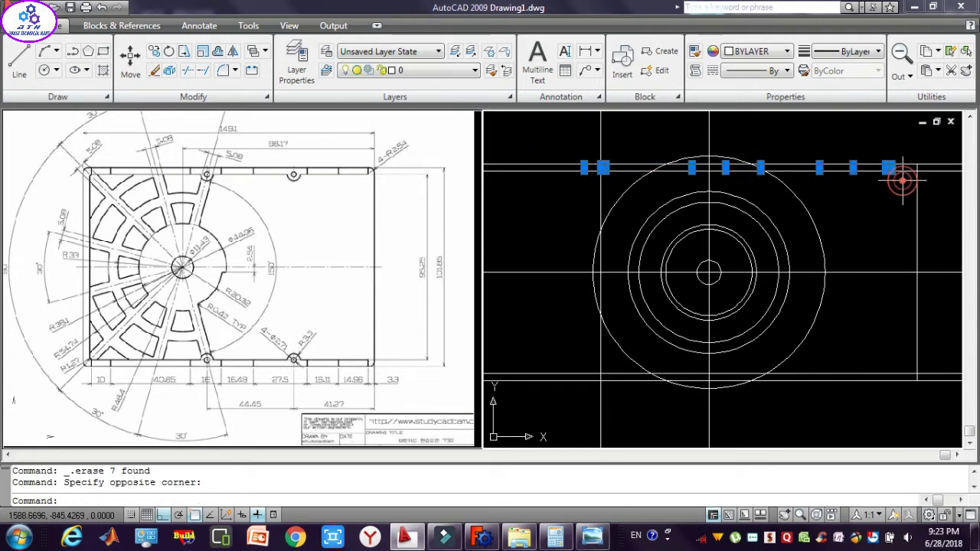
key("Delete")
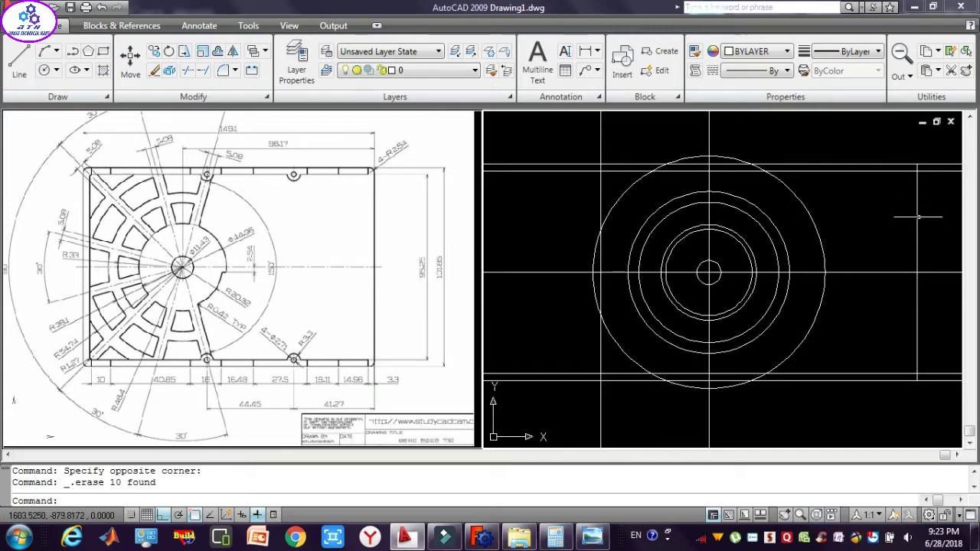
left_click(917, 219)
Offset the right vertical line 6.6 units inward, then begin another offset
left_click(902, 215)
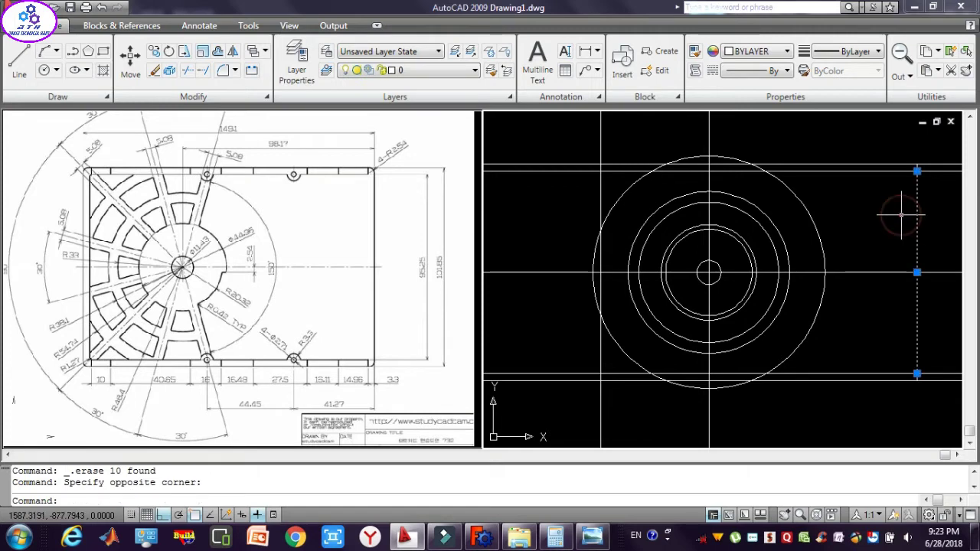
type("o")
key("Return")
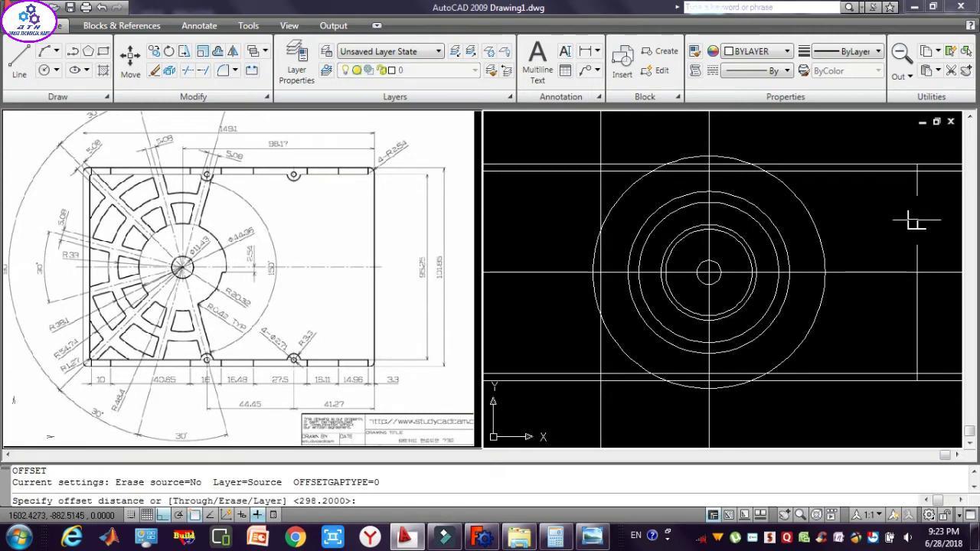
left_click(911, 221)
type("6.")
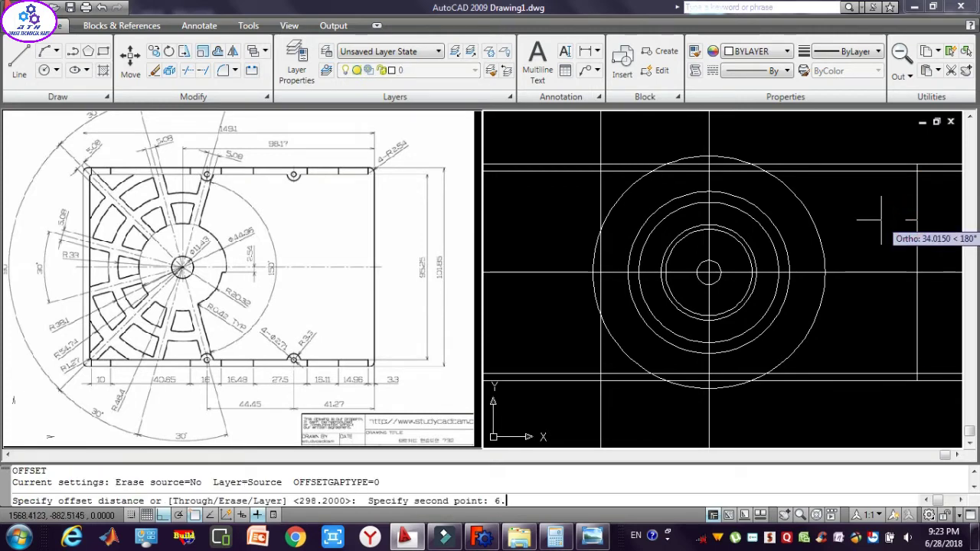
type("6")
key("Return")
left_click(880, 221)
key("Escape")
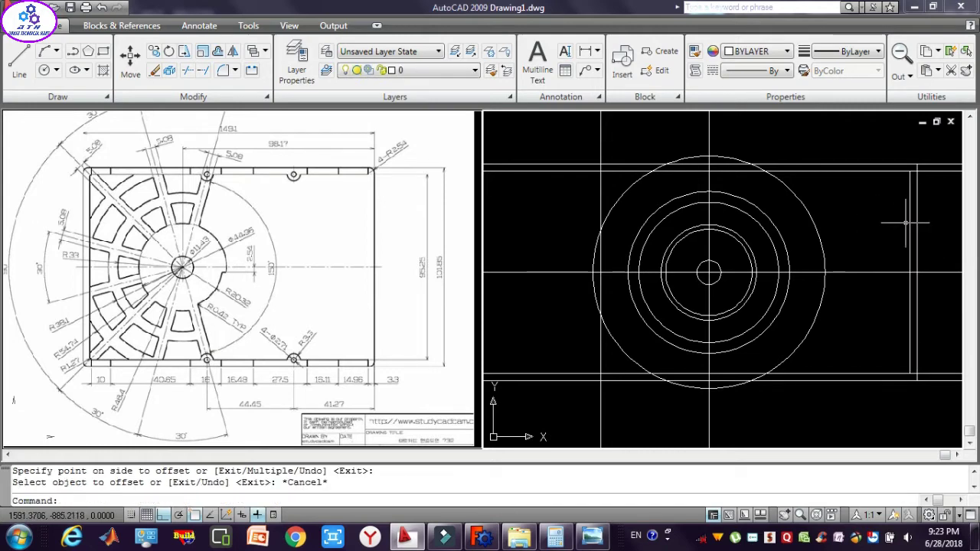
type("o")
key("Return")
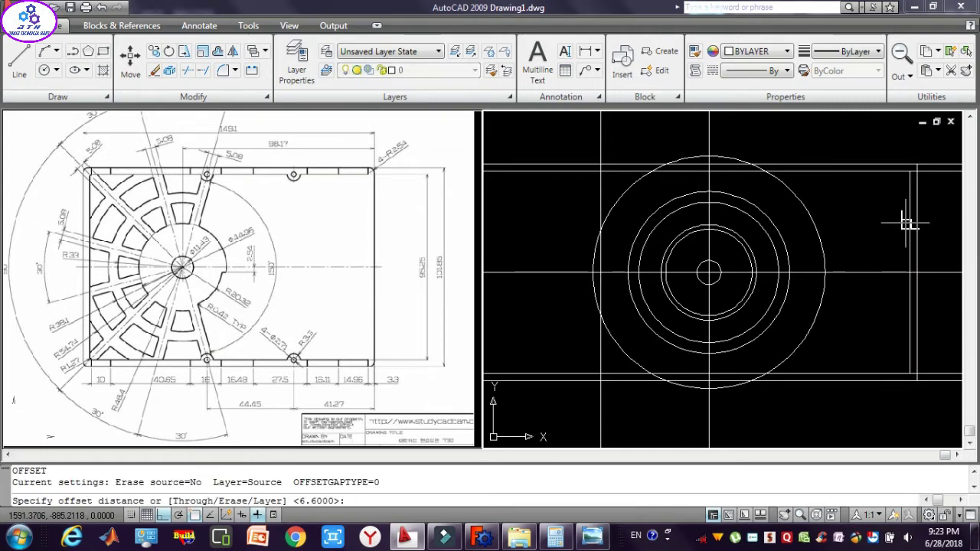
left_click(906, 221)
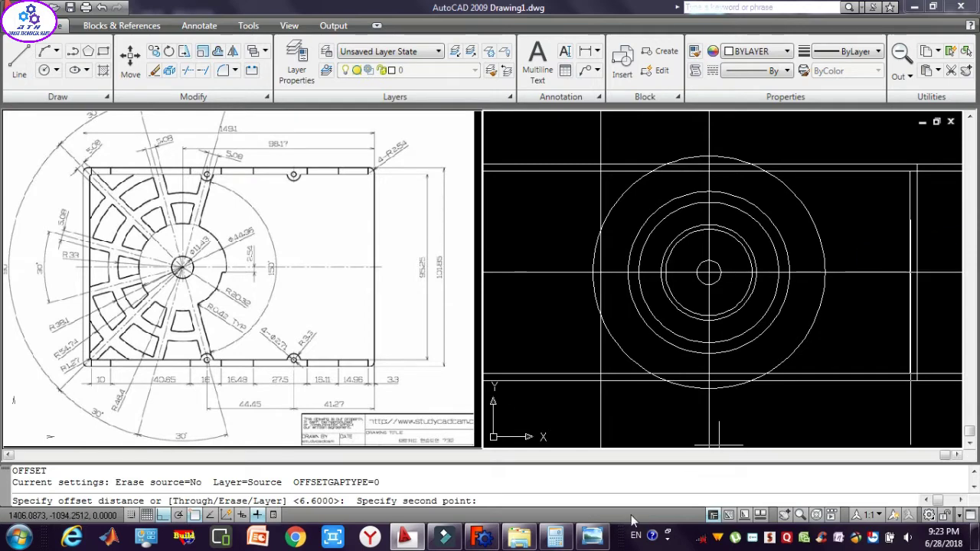
Compute 14.96 × 2 in the Calculator, then clear the display
left_click(559, 537)
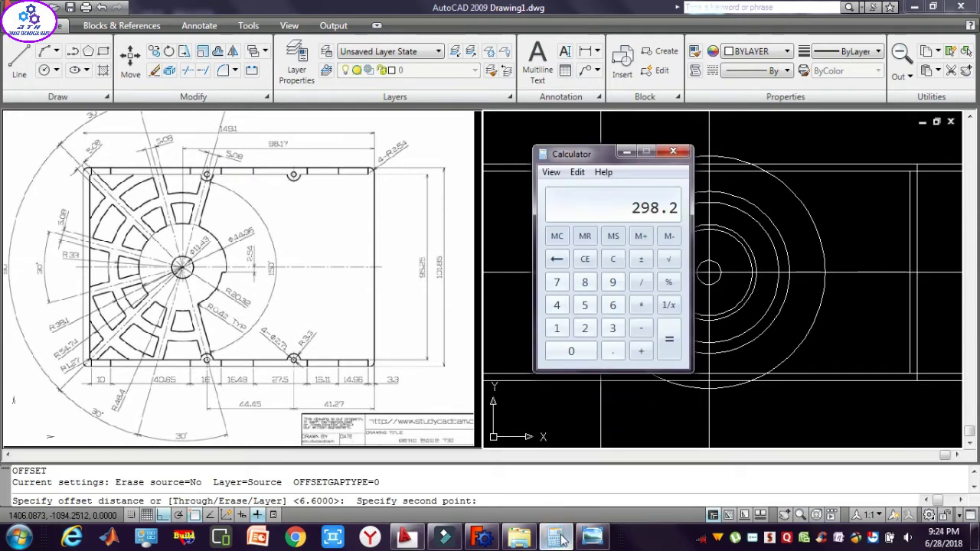
left_click(556, 329)
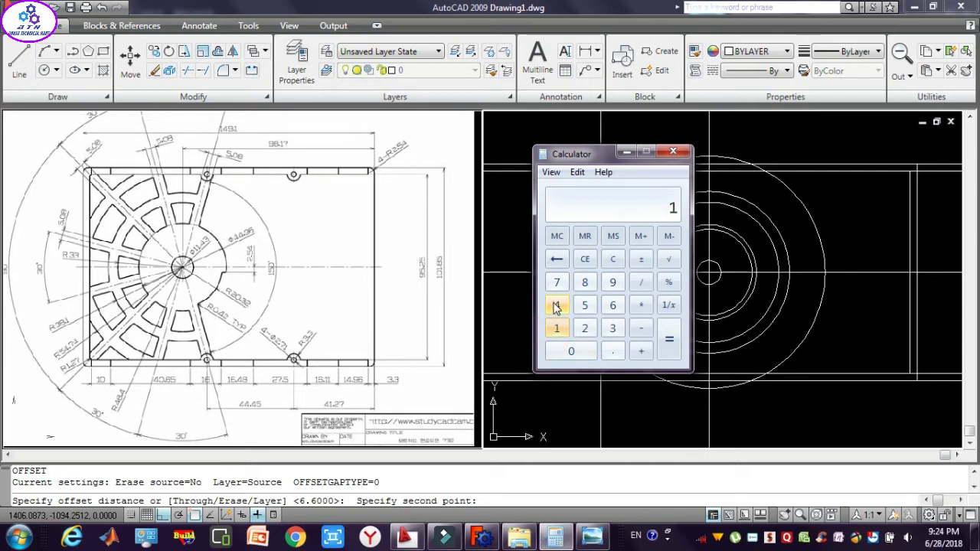
left_click(556, 306)
left_click(613, 351)
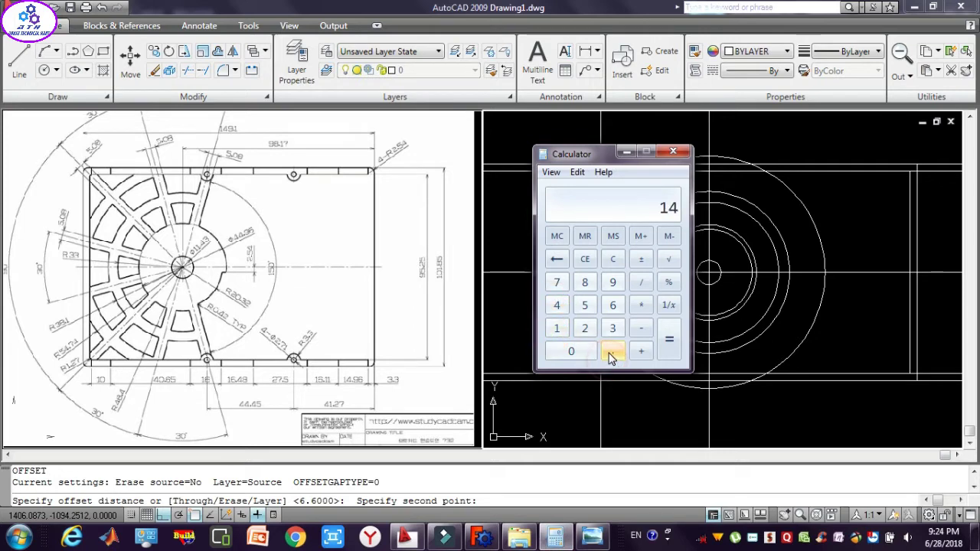
left_click(613, 282)
left_click(613, 304)
left_click(643, 306)
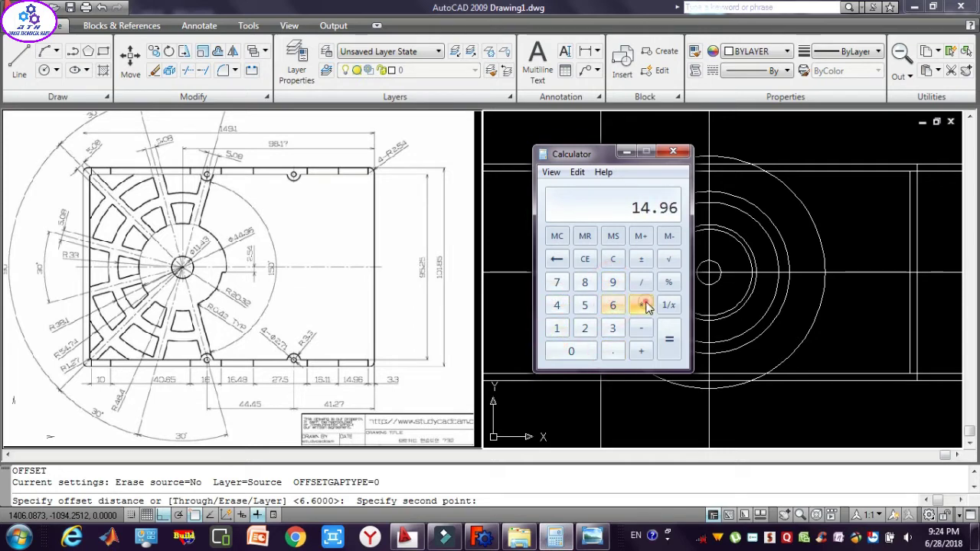
left_click(585, 327)
left_click(666, 330)
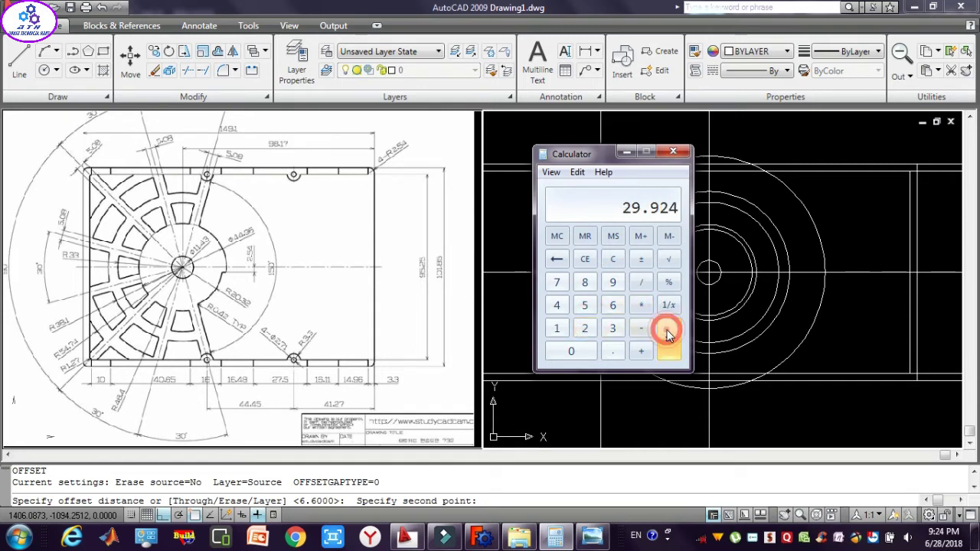
left_click(559, 258)
Re-enter 14.96 × 2 after fixing a typo to get 29.92, then minimize Calculator
left_click(562, 329)
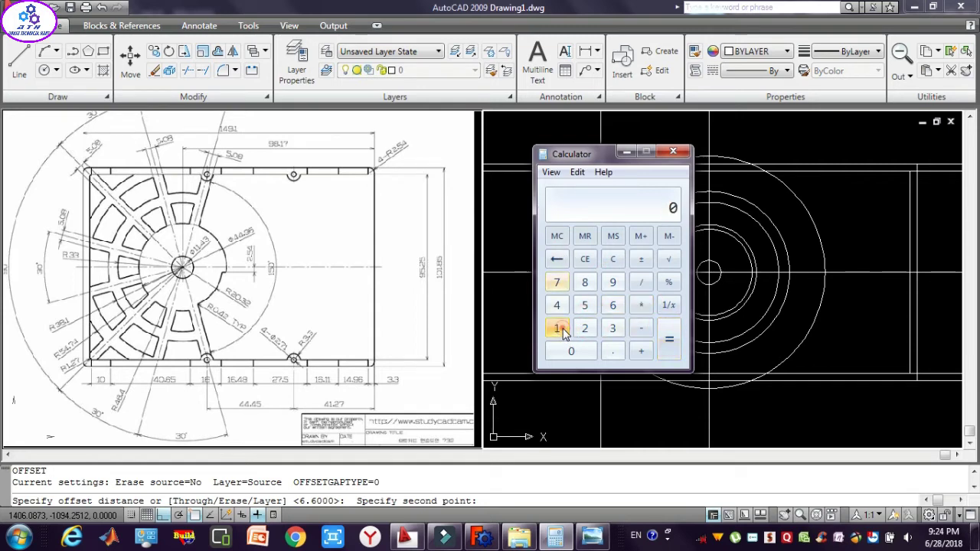
left_click(557, 305)
left_click(612, 351)
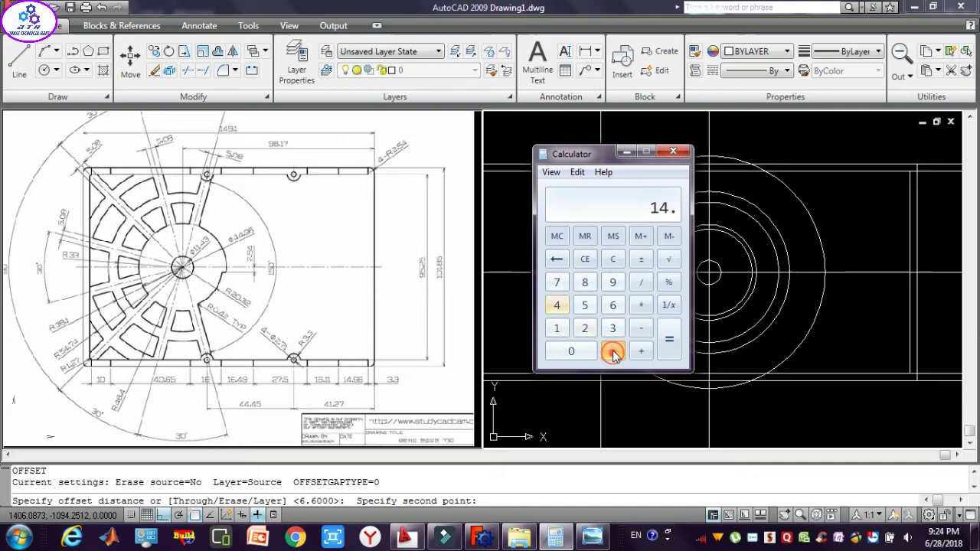
left_click(613, 304)
left_click(640, 305)
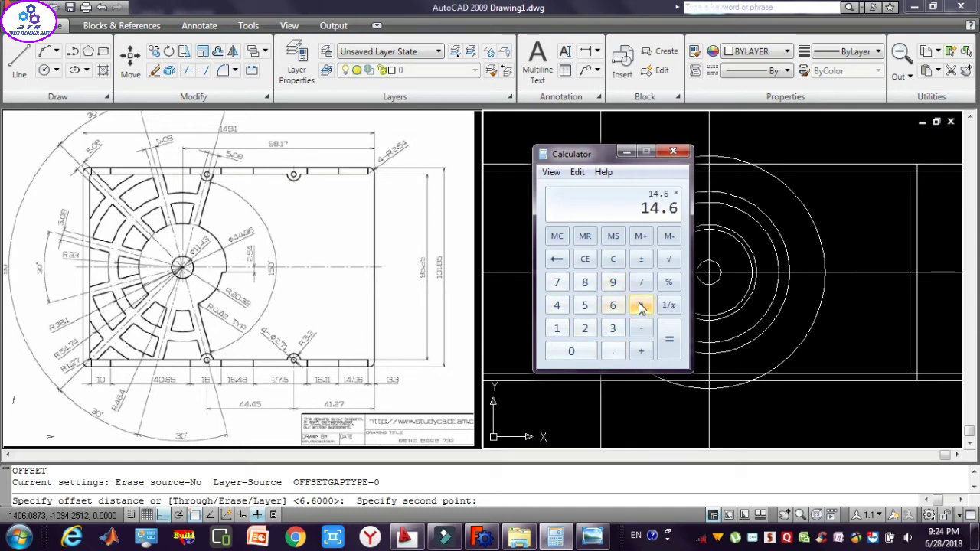
key("Escape")
left_click(557, 330)
left_click(556, 310)
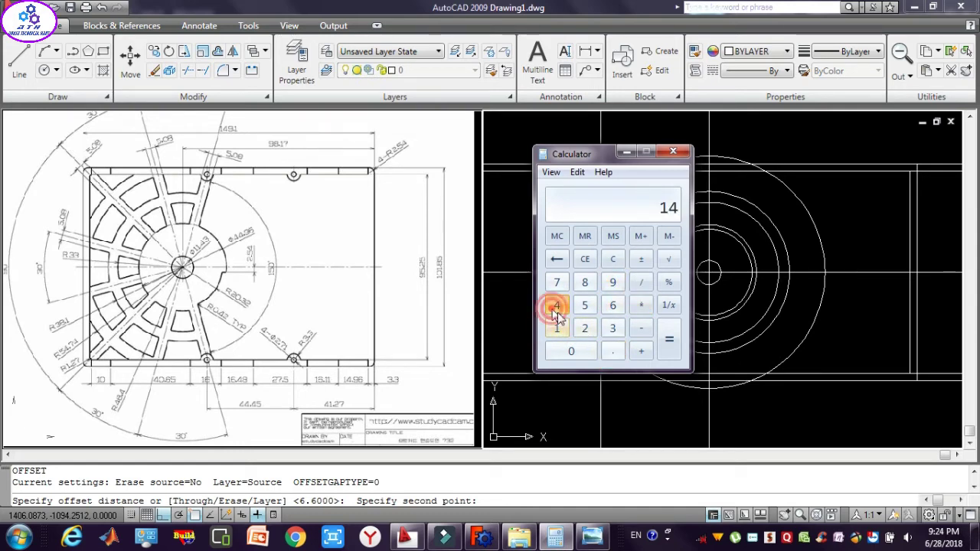
left_click(613, 351)
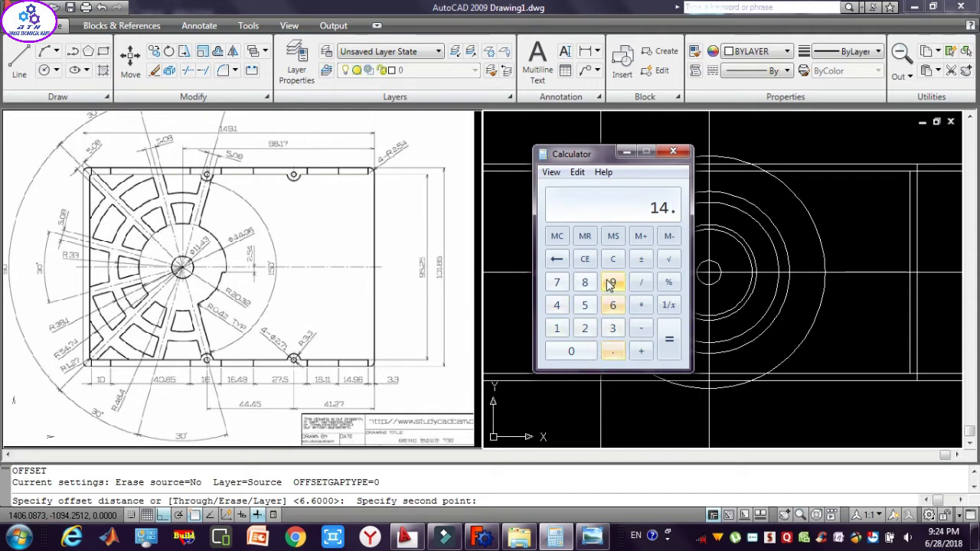
left_click(611, 283)
left_click(613, 305)
left_click(641, 303)
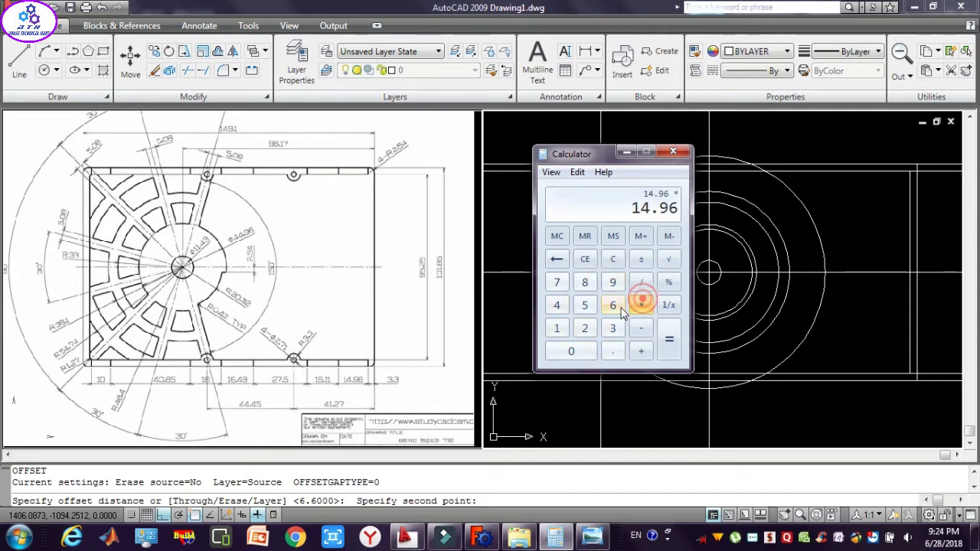
left_click(585, 328)
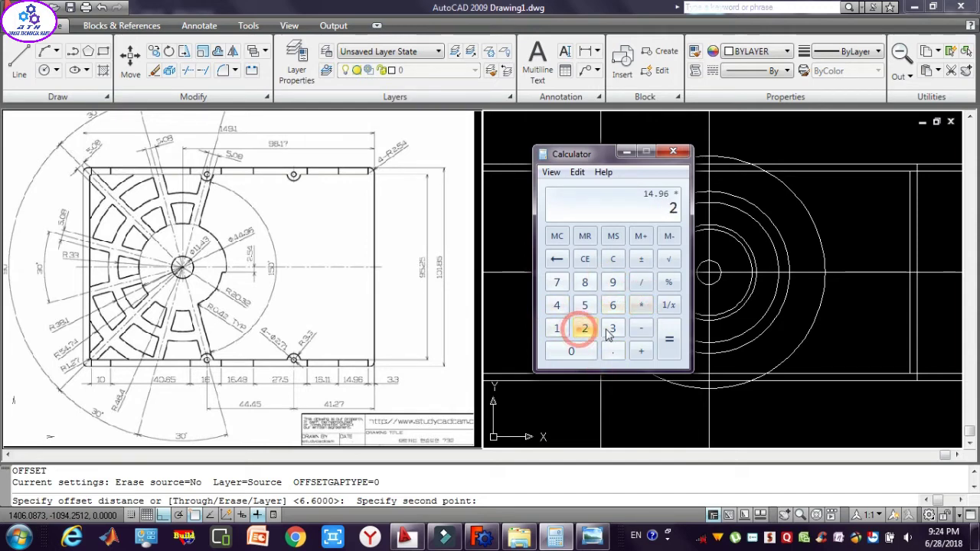
left_click(669, 337)
left_click(628, 153)
type("29.92")
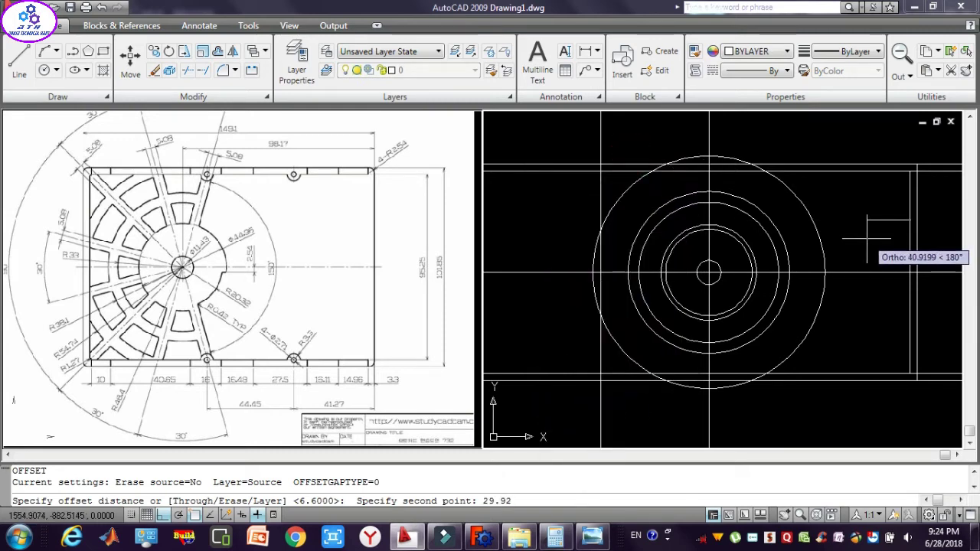
Offset the plate's right vertical line 29.92 to the left
key("Return")
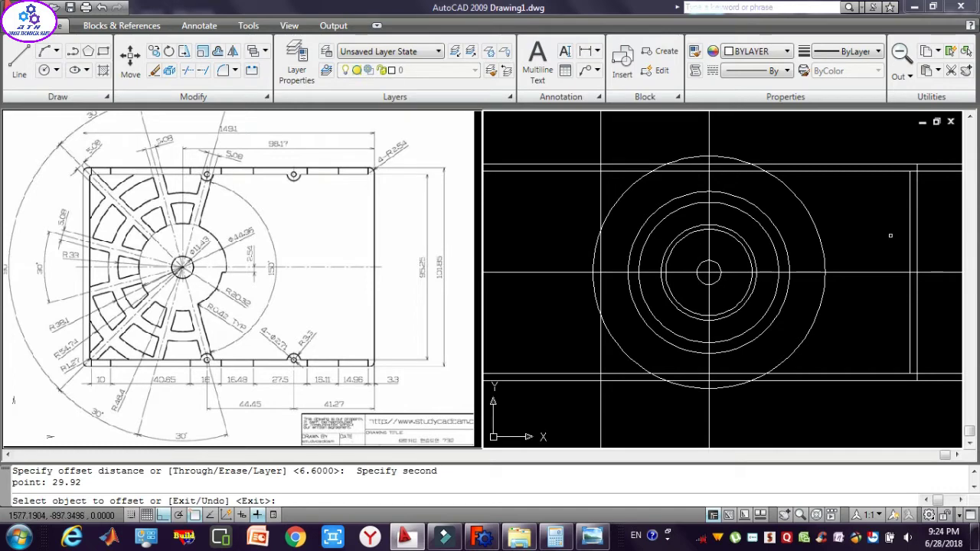
left_click(910, 232)
left_click(880, 231)
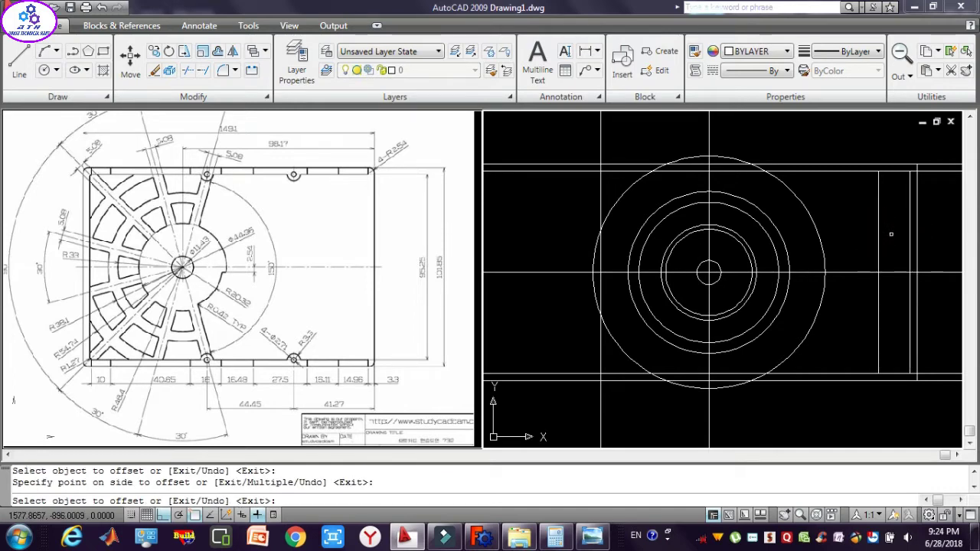
key("Escape")
Offset the new vertical line a further 32.22 to the left
left_click(890, 233)
left_click(869, 234)
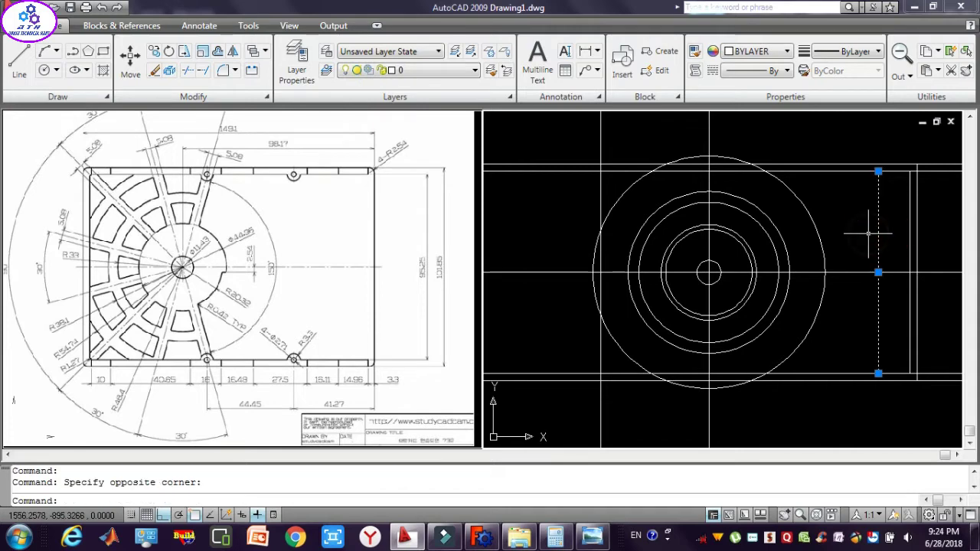
type("o")
key("Return")
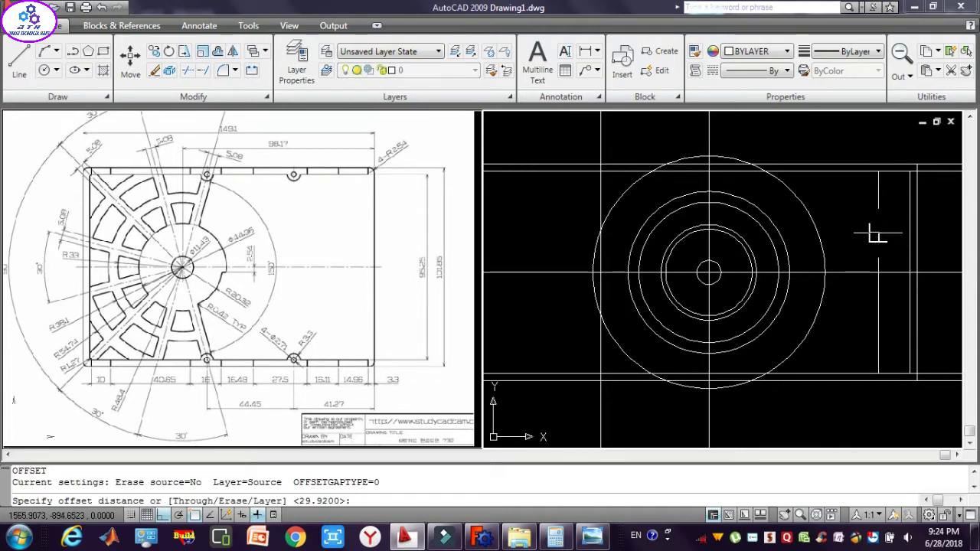
left_click(879, 233)
type("32.22")
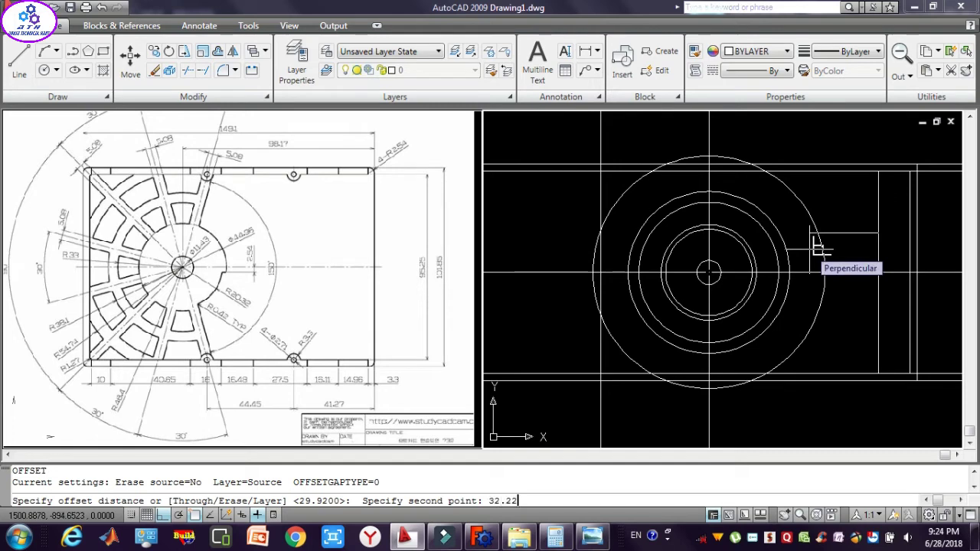
key("Return")
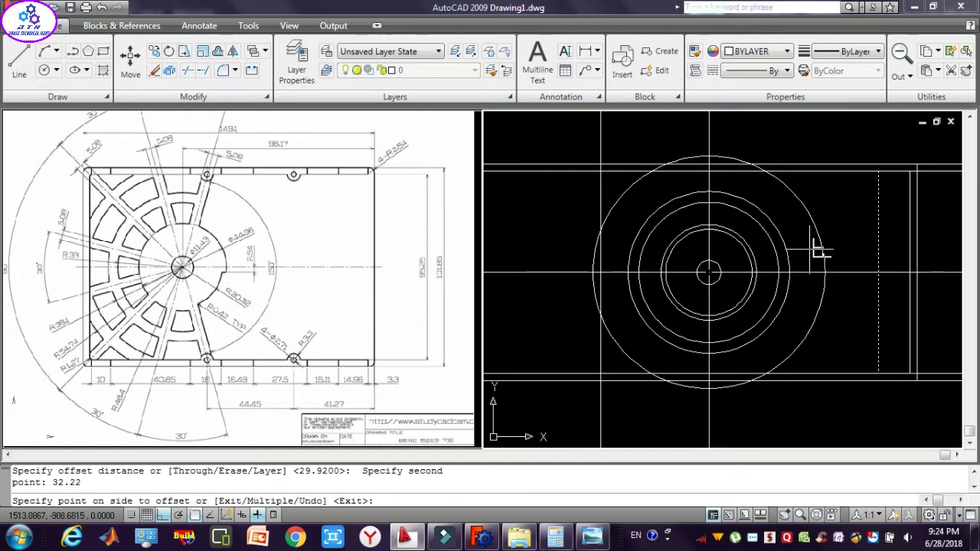
left_click(811, 248)
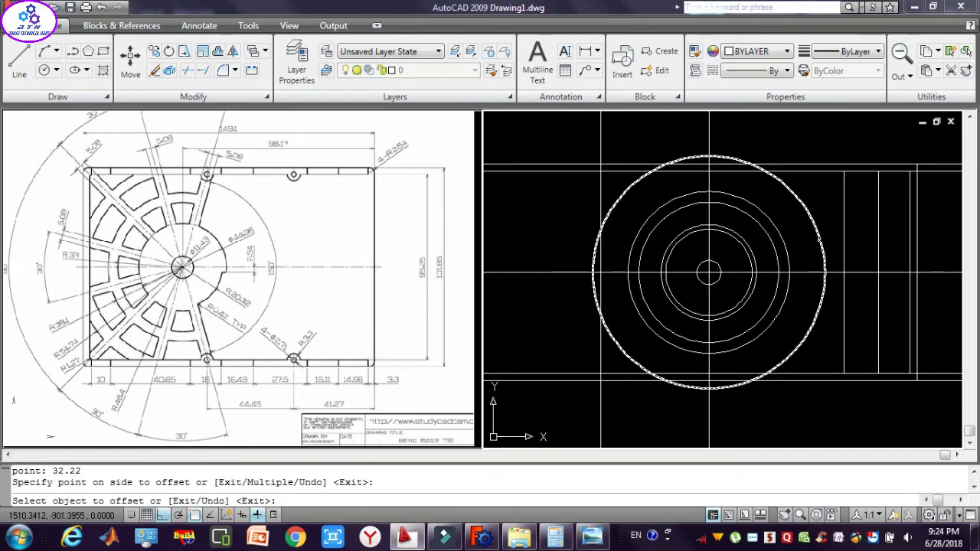
key("Escape")
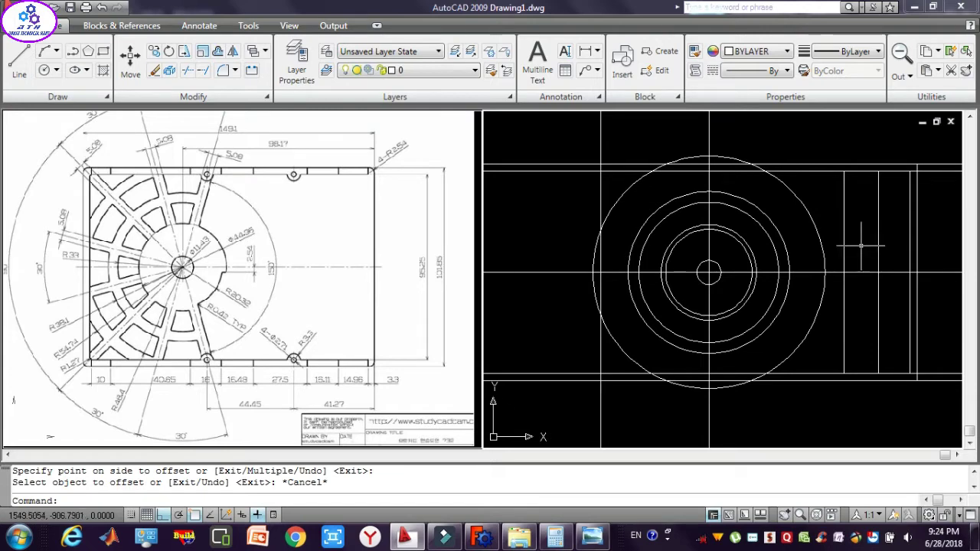
Select the newest vertical line and start another offset with Calculator restored
left_click(862, 244)
left_click(836, 232)
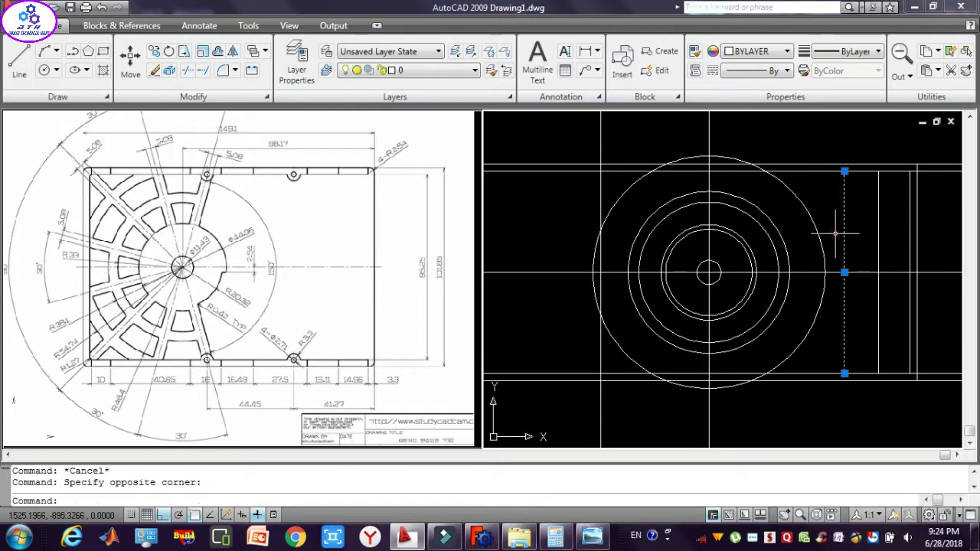
type("o")
key("Return")
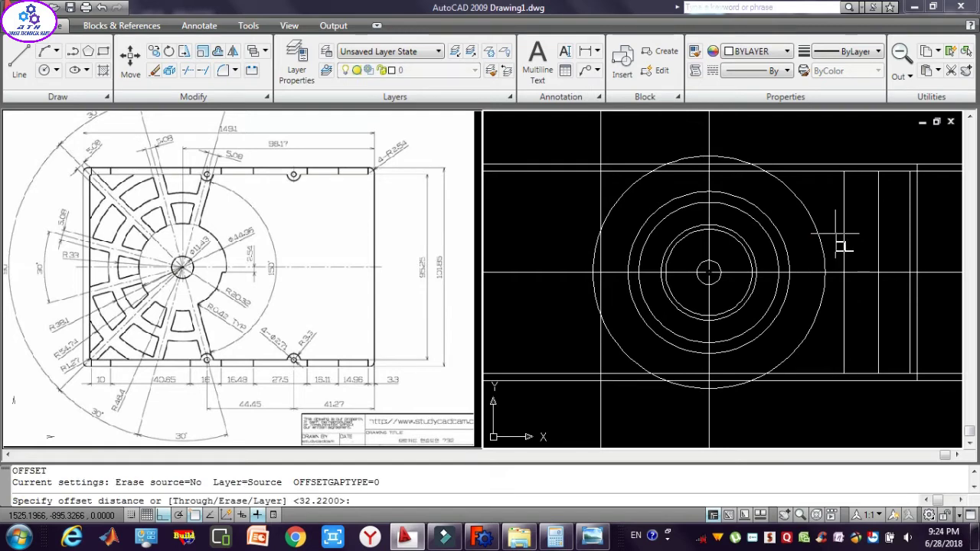
left_click(845, 235)
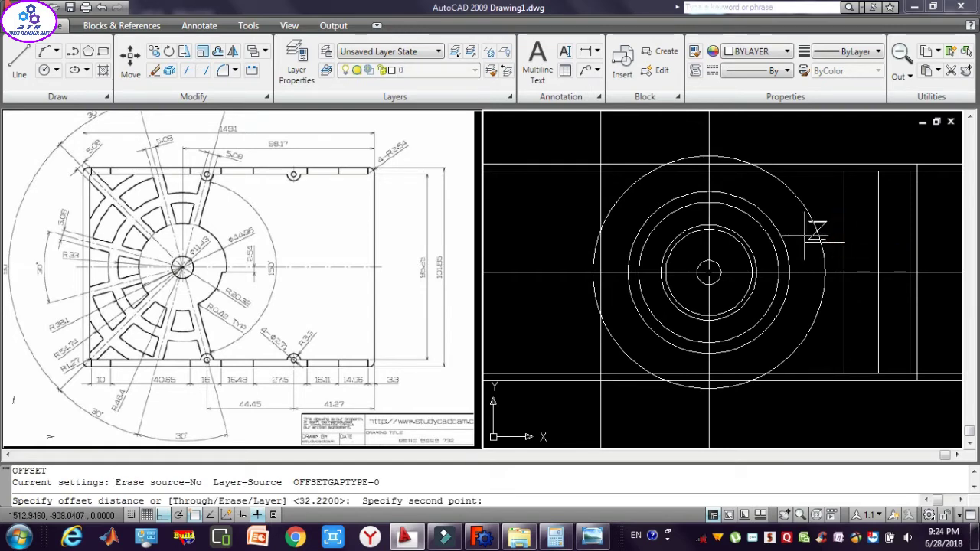
left_click(559, 538)
Offset the latest vertical line 55 to the left, cutting through the circles
key("Escape")
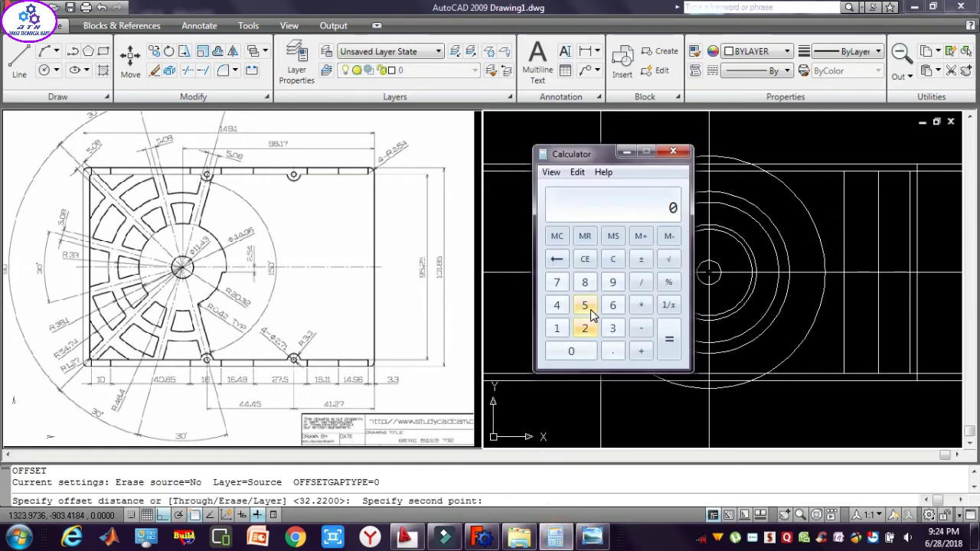
left_click(588, 329)
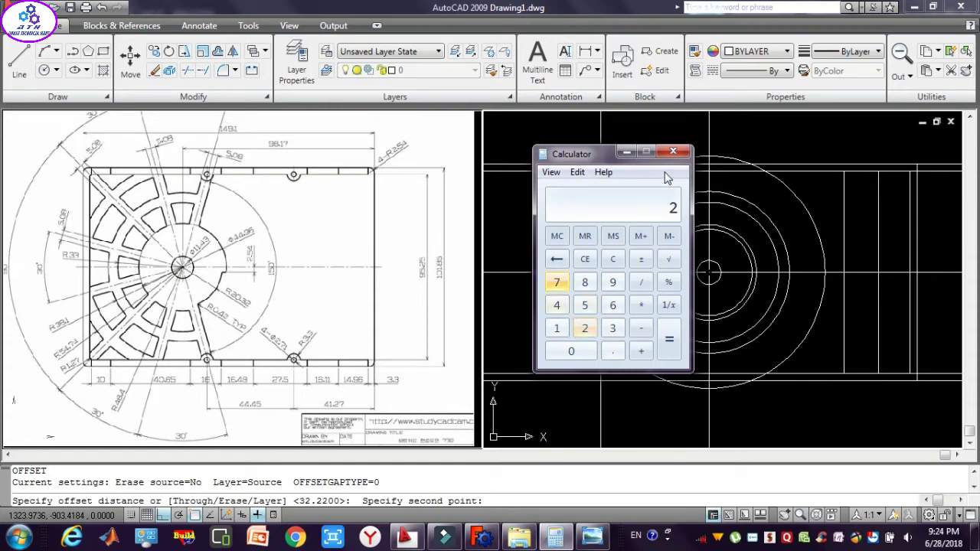
left_click(626, 152)
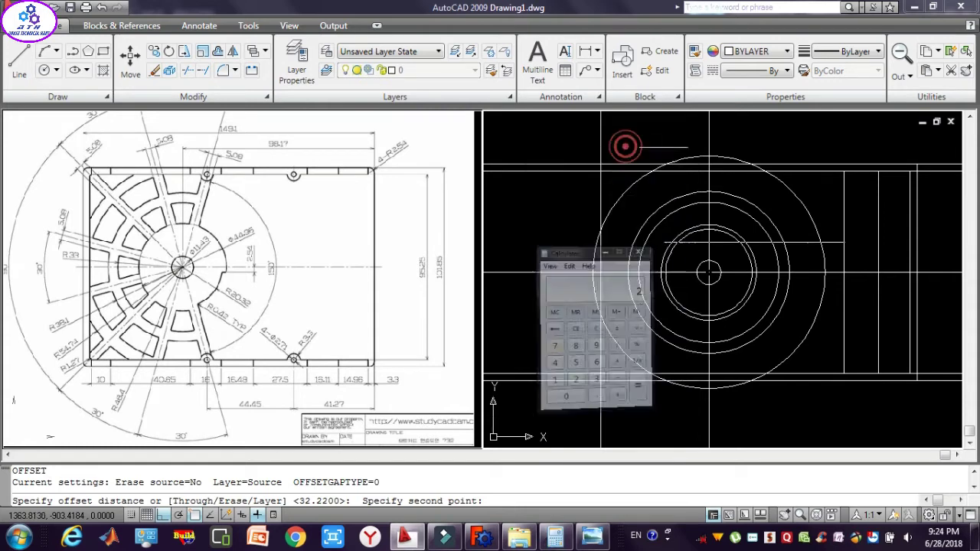
type("55")
key("Return")
left_click(757, 195)
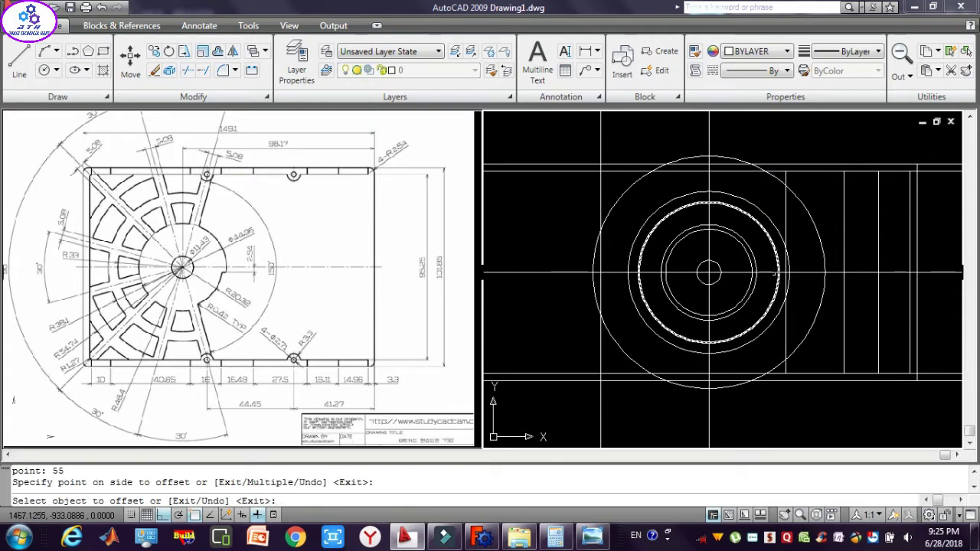
key("Escape")
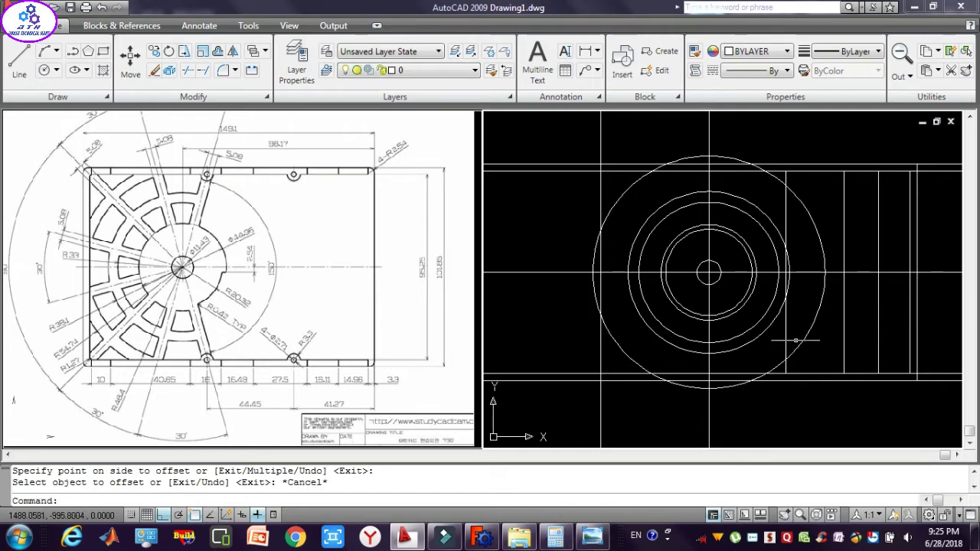
left_click(795, 339)
left_click(787, 344)
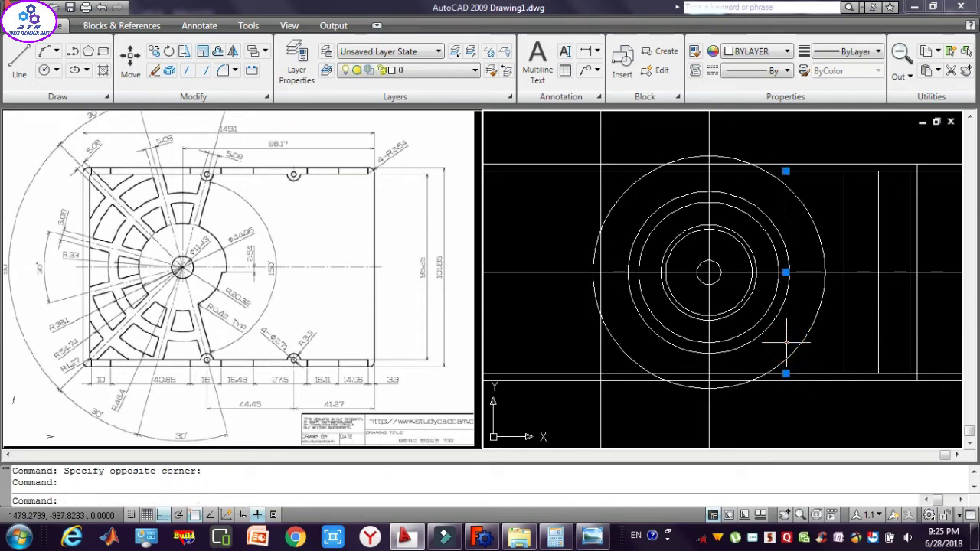
type("o")
Compute 16.48 × 2 = 32.96 in Calculator for the next offset distance
key("Return")
left_click(784, 339)
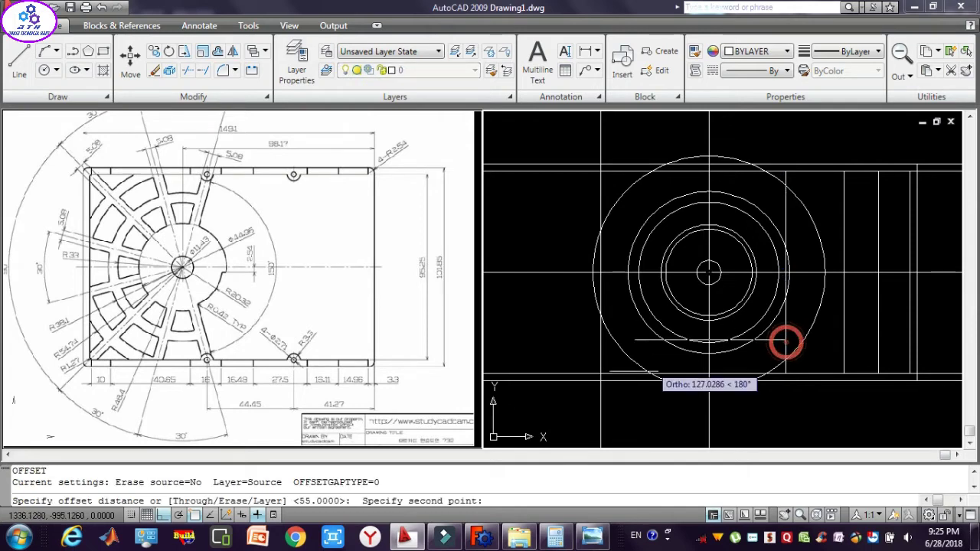
left_click(556, 536)
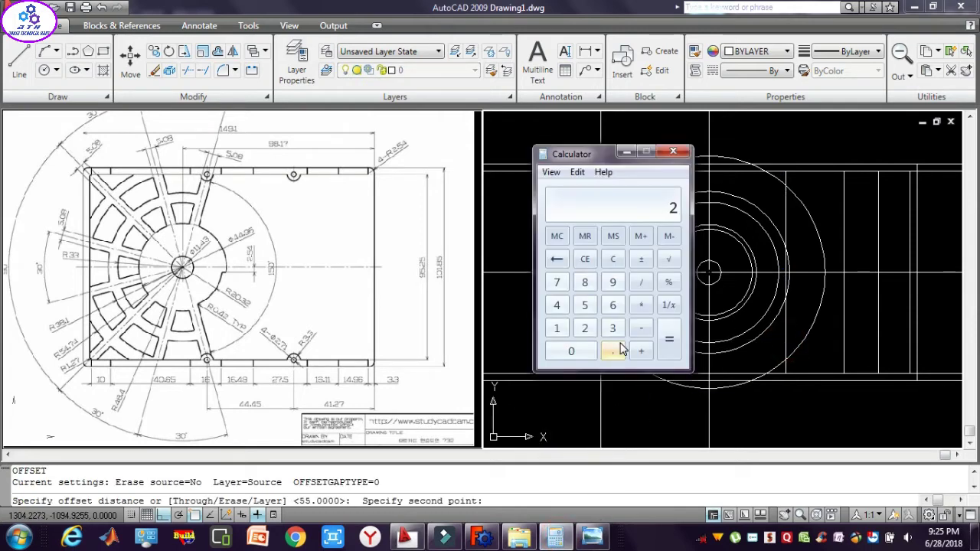
left_click(557, 328)
left_click(613, 306)
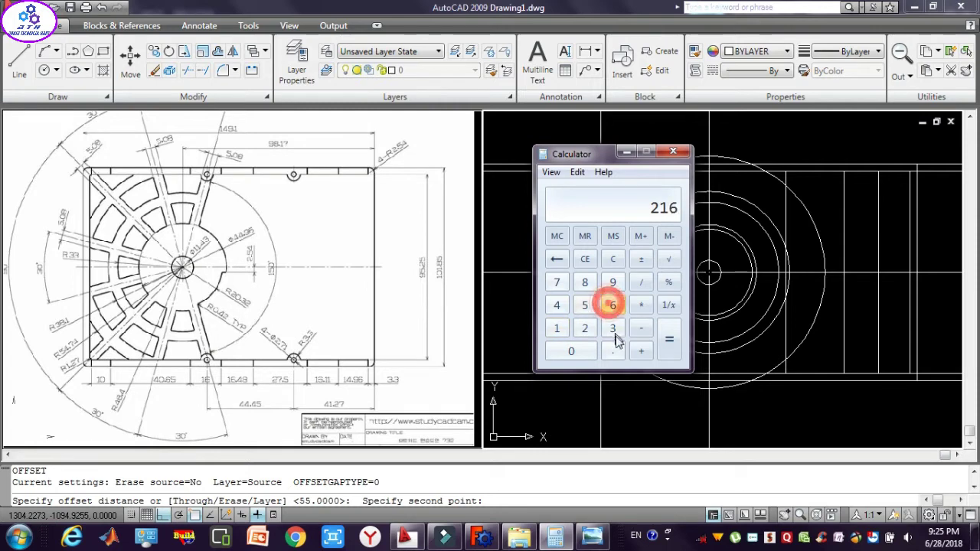
left_click(616, 353)
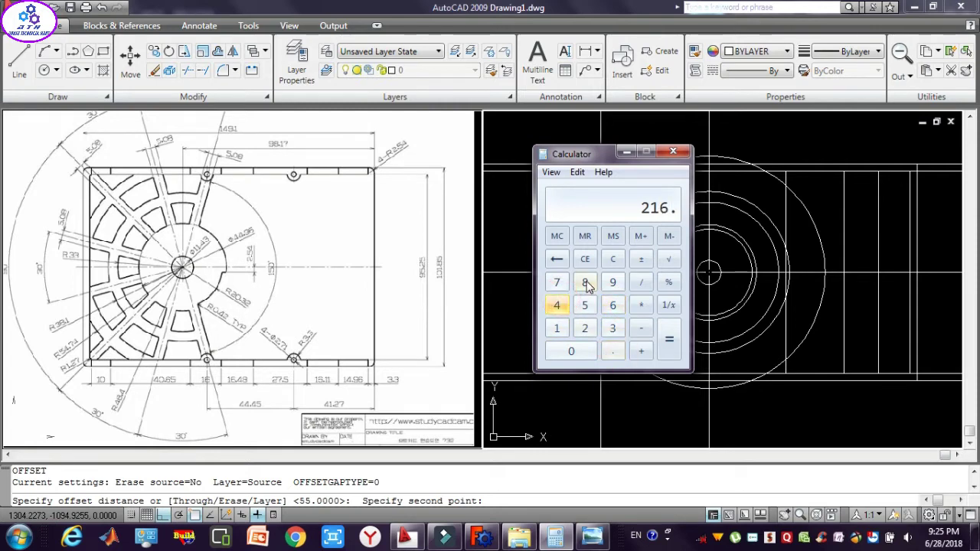
left_click(586, 283)
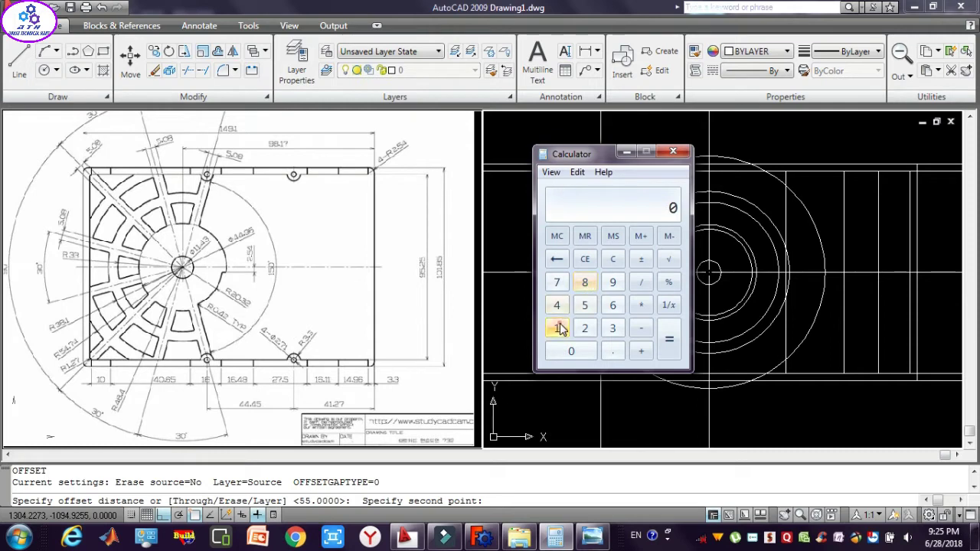
left_click(558, 329)
left_click(612, 305)
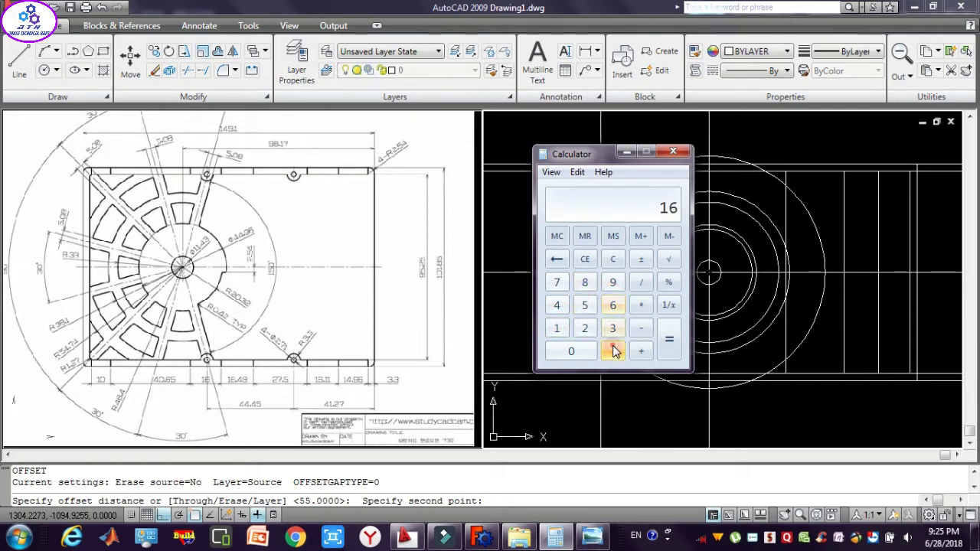
left_click(613, 351)
left_click(554, 303)
left_click(585, 282)
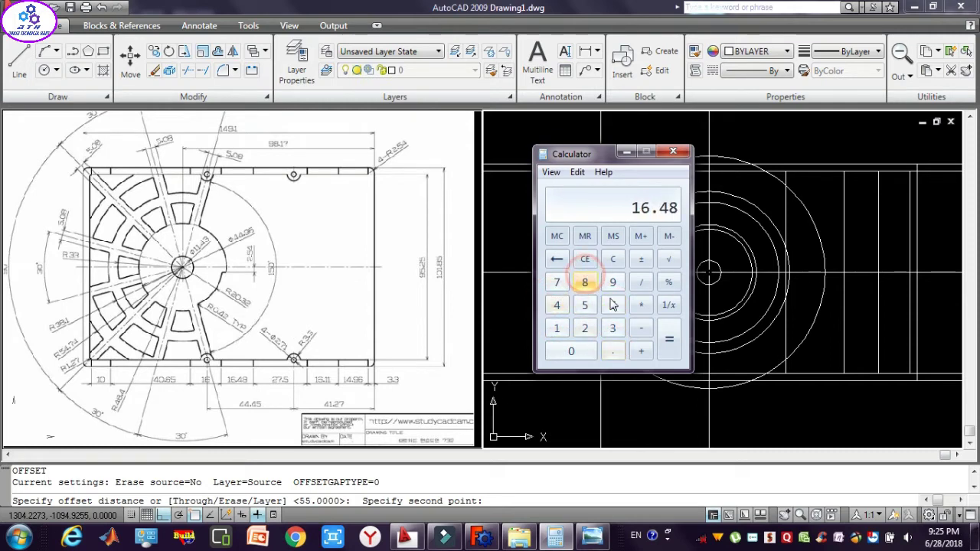
left_click(635, 310)
left_click(585, 328)
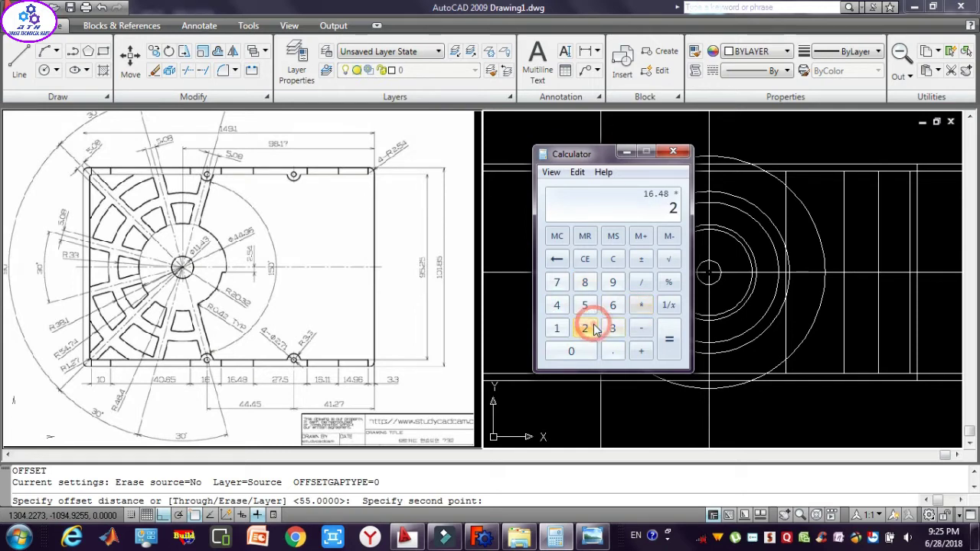
key("Return")
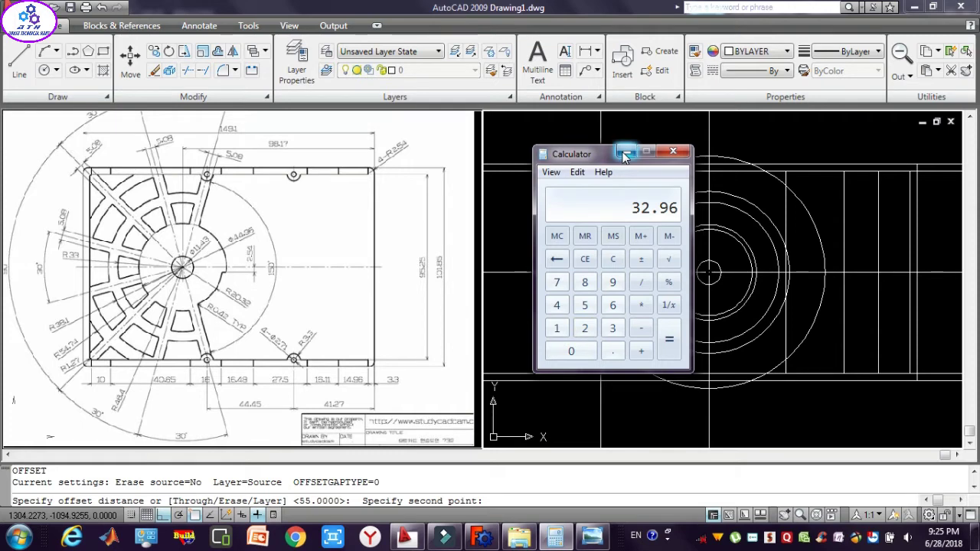
left_click(624, 155)
type("3")
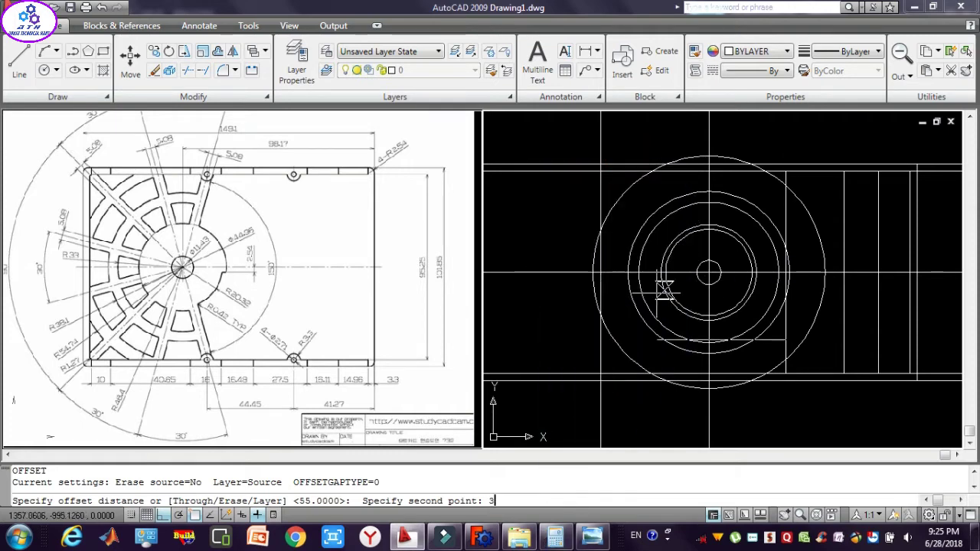
Offset the vertical line 32.96 to its left
type("2.96")
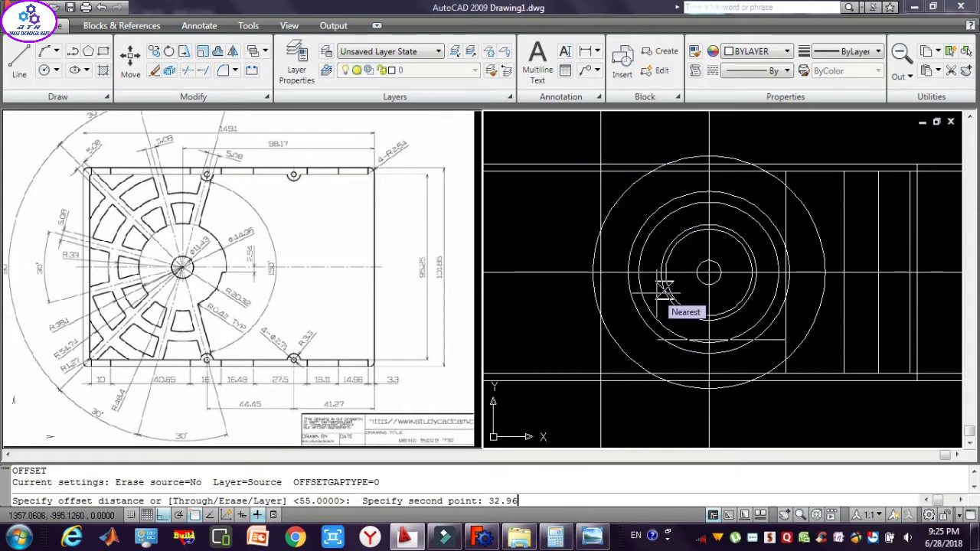
key("Return")
left_click(657, 289)
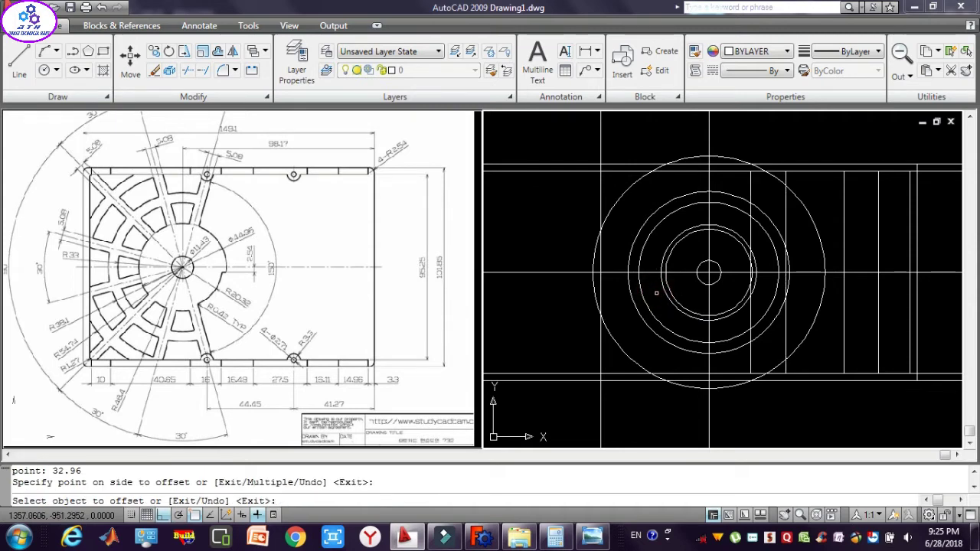
key("Escape")
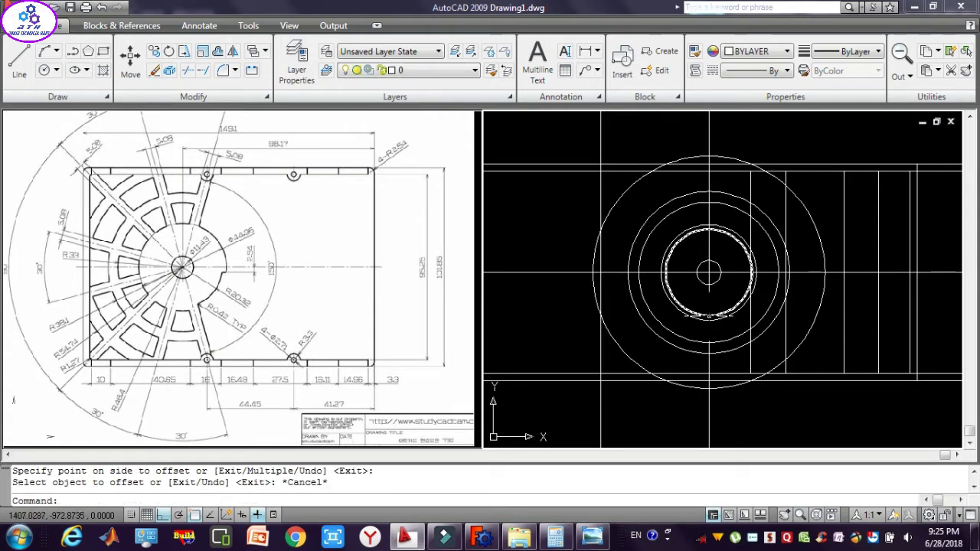
Offset the newest vertical line 32 to the left
left_click(758, 366)
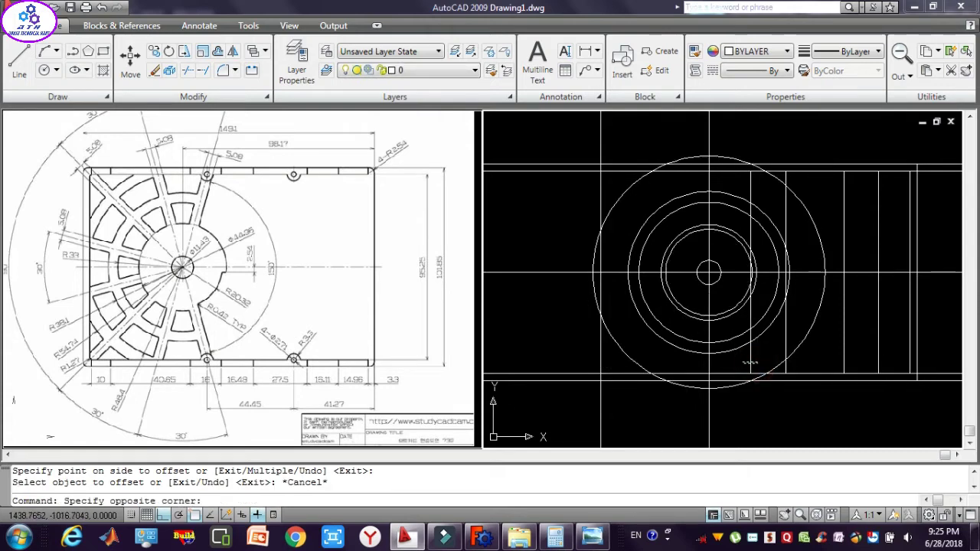
left_click(743, 362)
type("o")
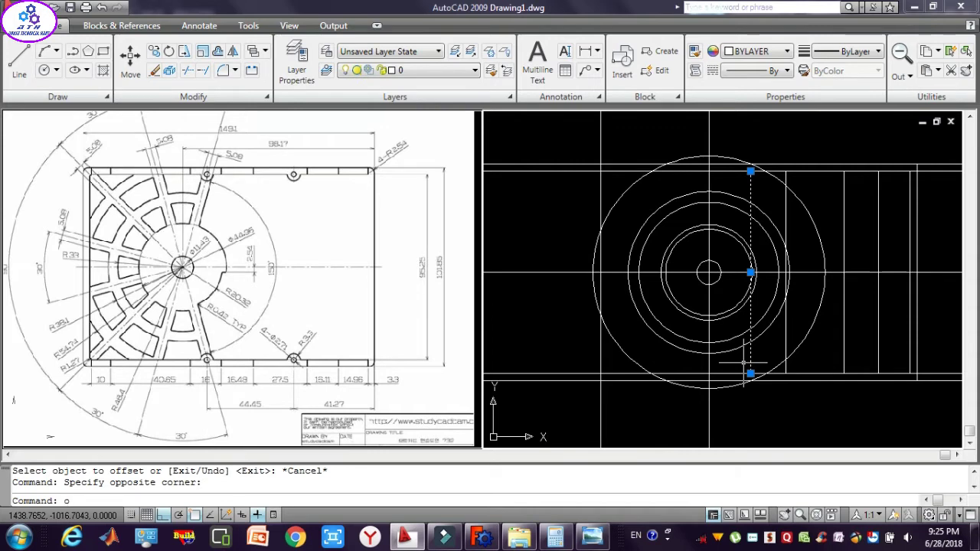
key("Return")
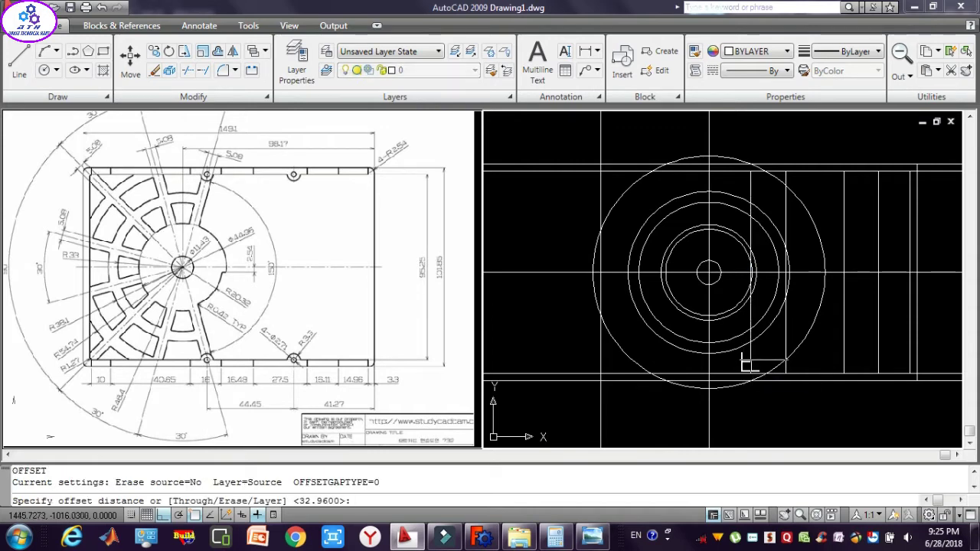
left_click(747, 353)
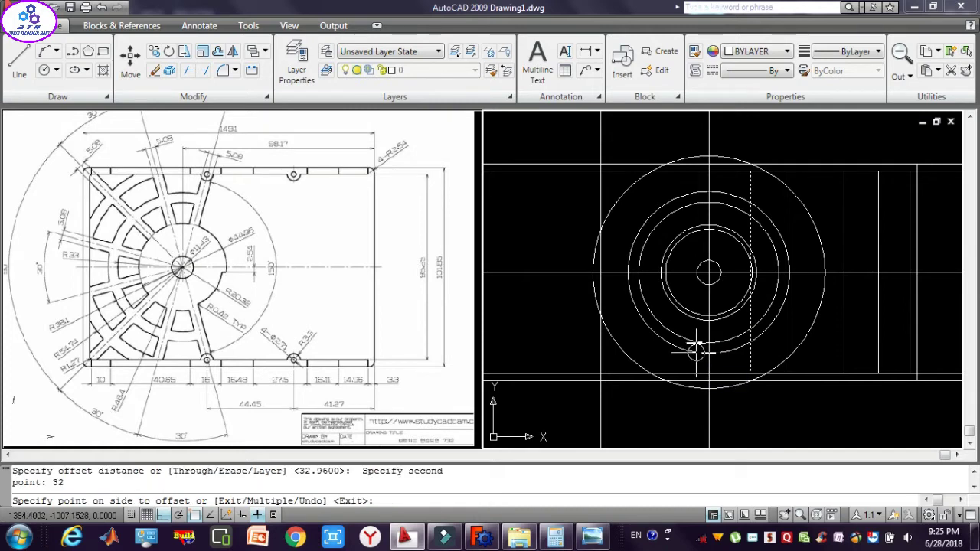
left_click(649, 420)
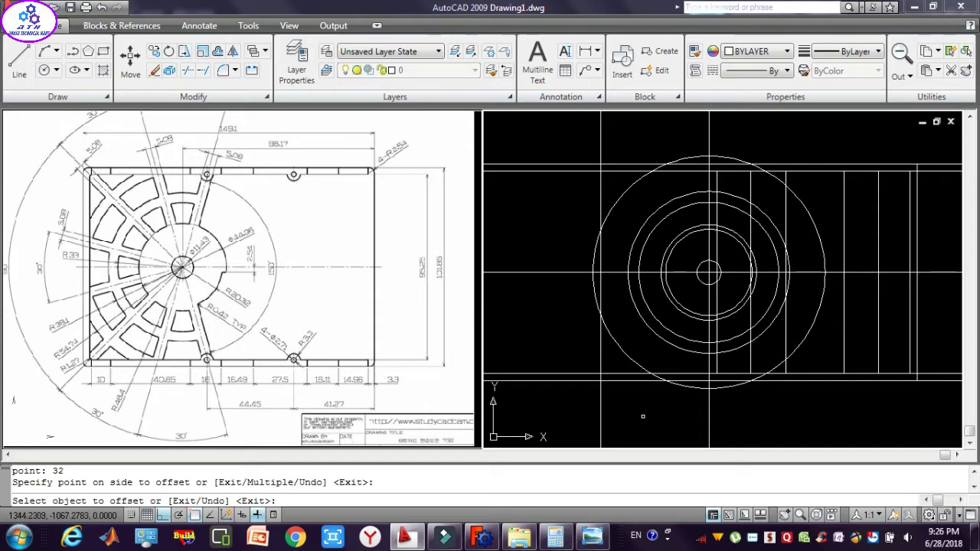
key("Escape")
key("Escape")
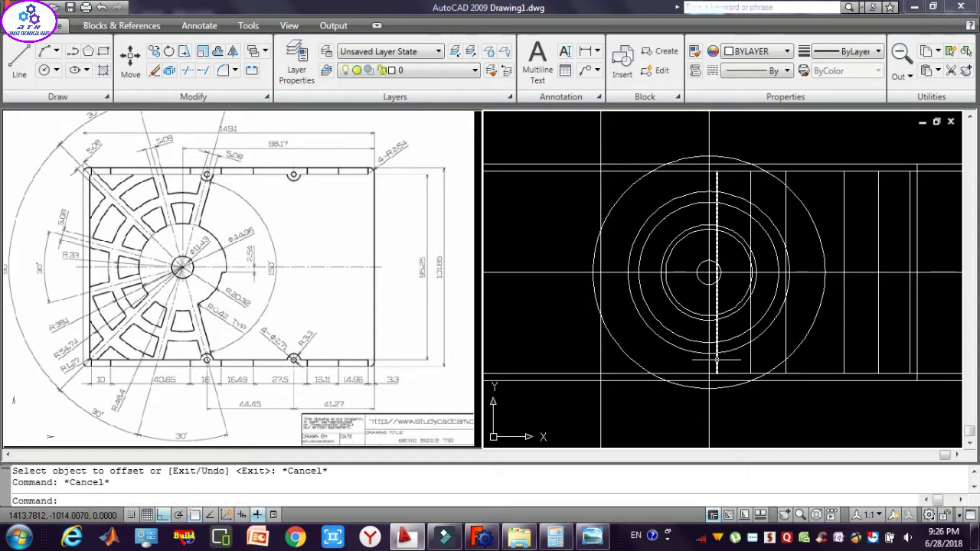
Offset that line 81.2 further left, past the circles
left_click(716, 360)
type("o")
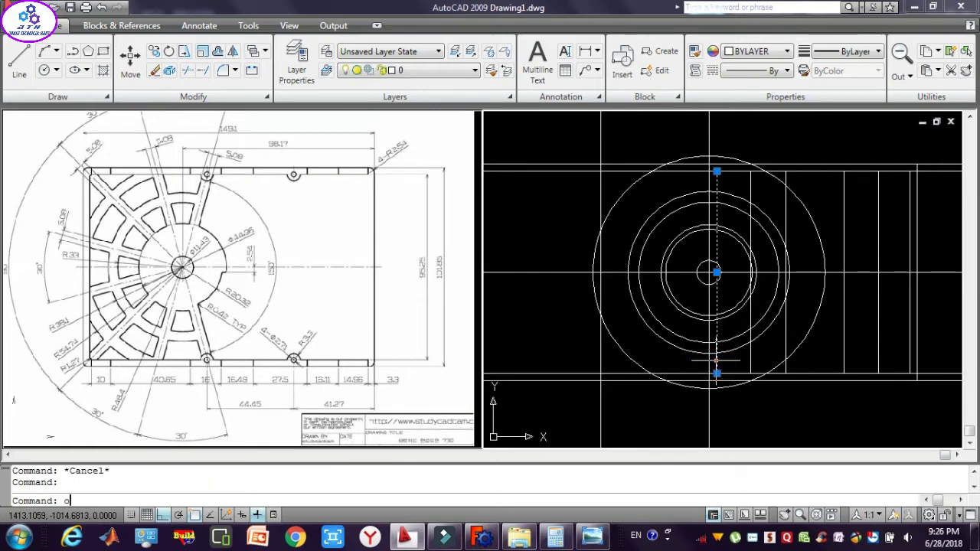
key("Return")
left_click(716, 359)
type("81.2")
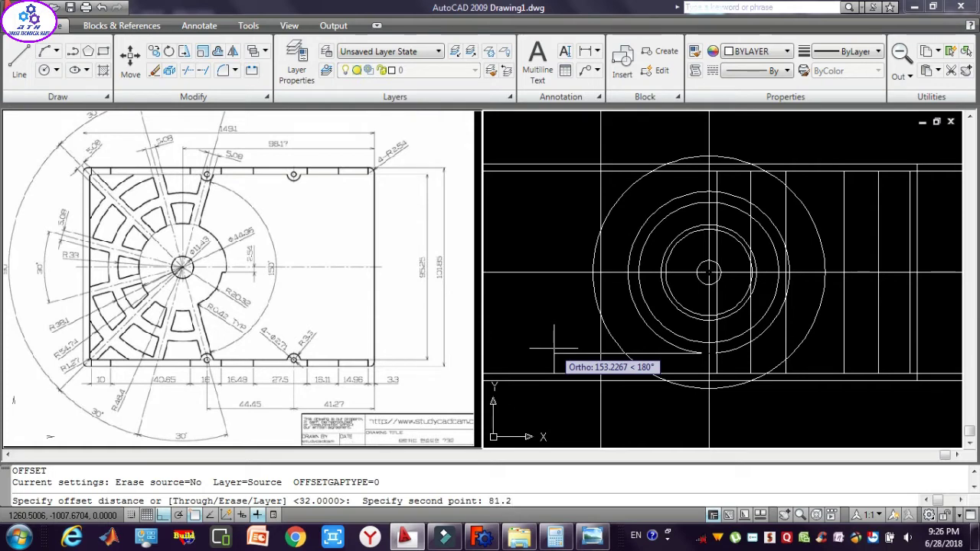
key("Return")
left_click(554, 348)
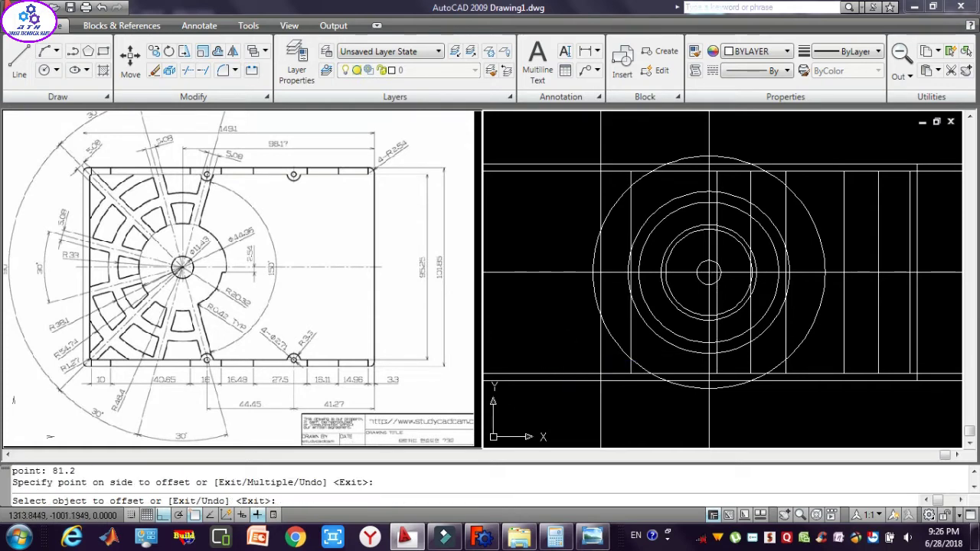
key("Escape")
Offset the leftmost new vertical line another 20 to the left
left_click(638, 339)
left_click(628, 335)
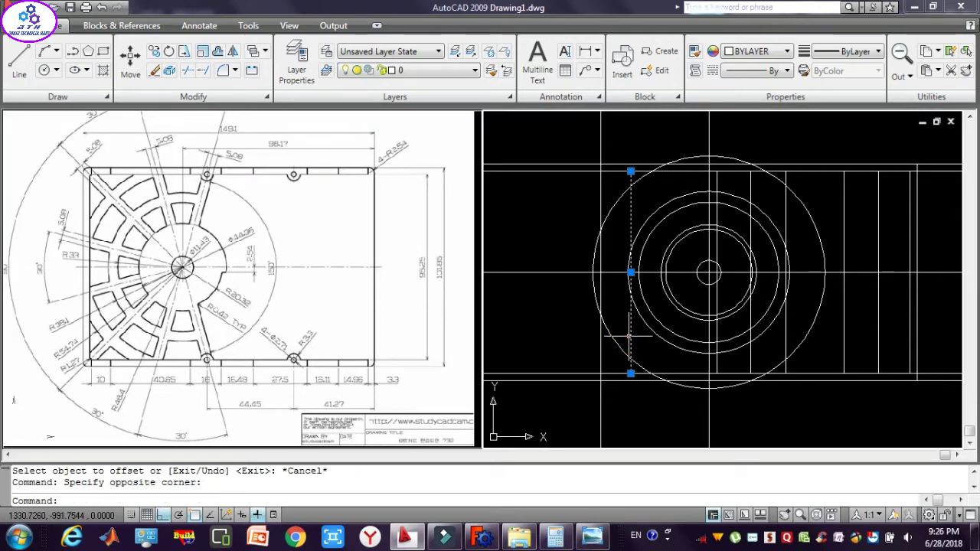
type("o")
key("Return")
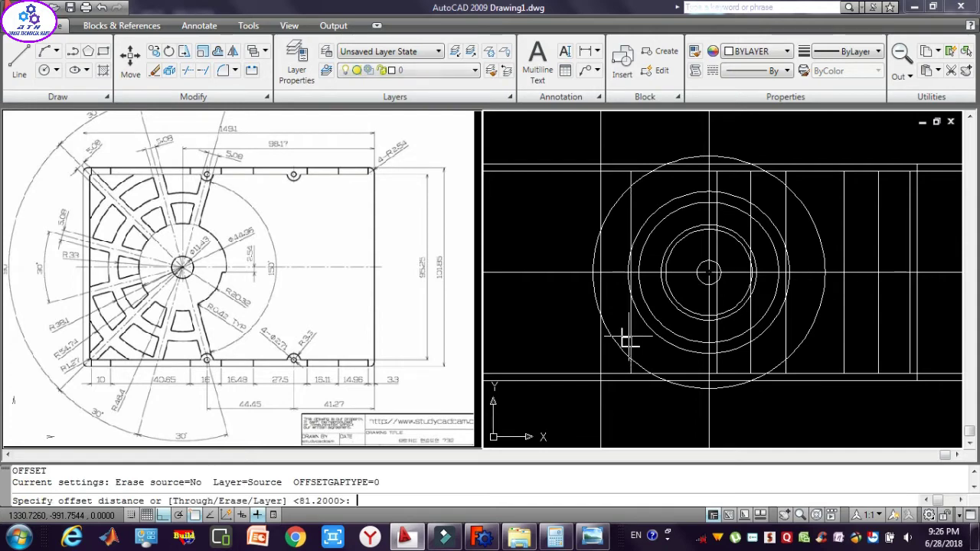
key("Escape")
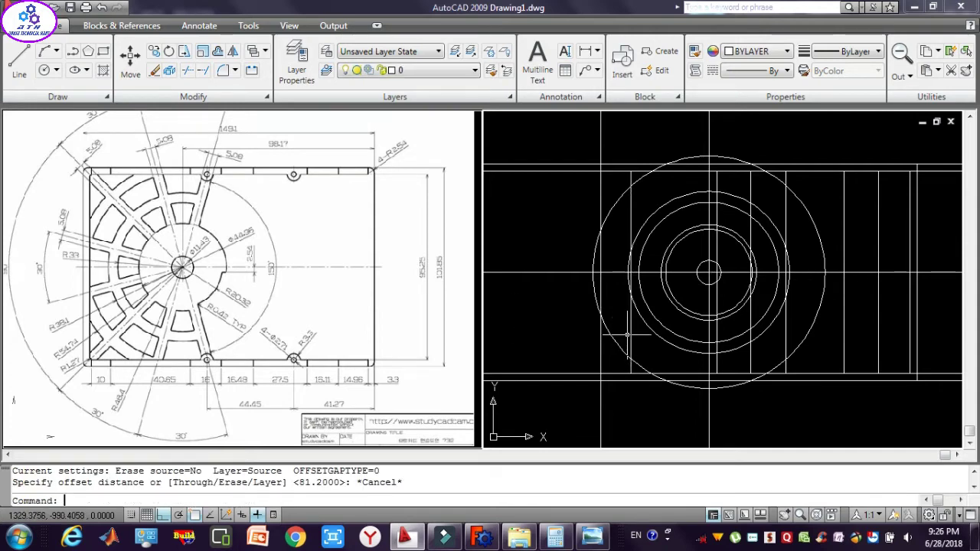
type("o")
key("Return")
left_click(627, 335)
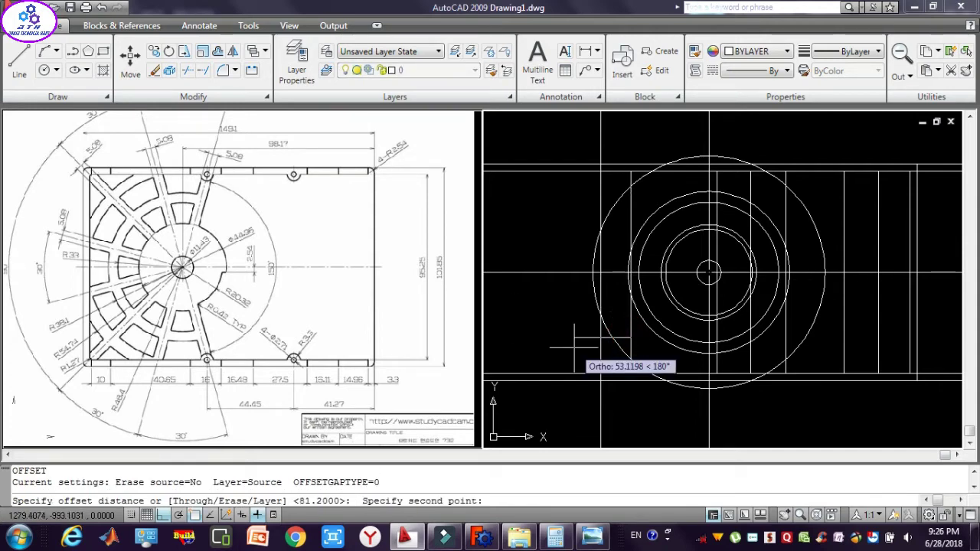
type("20")
key("Return")
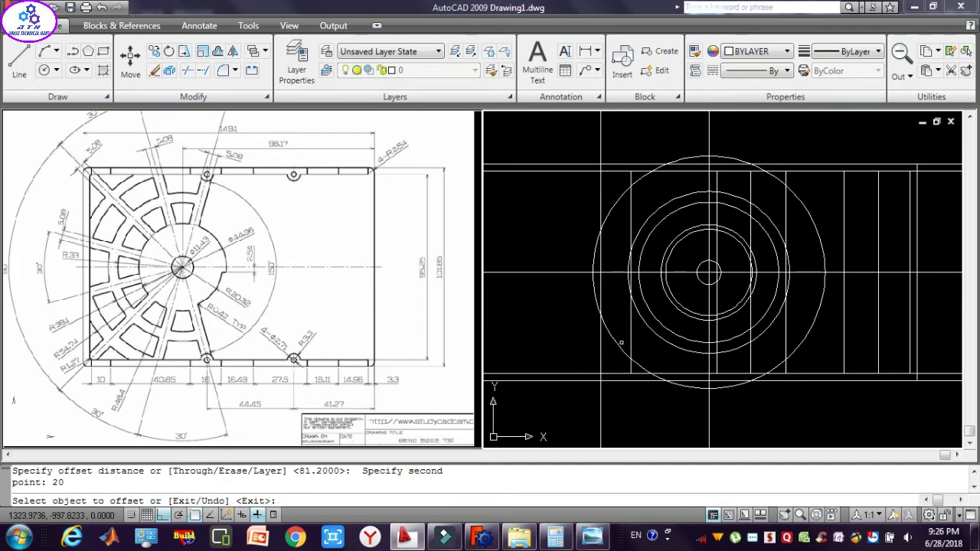
left_click(629, 338)
left_click(594, 341)
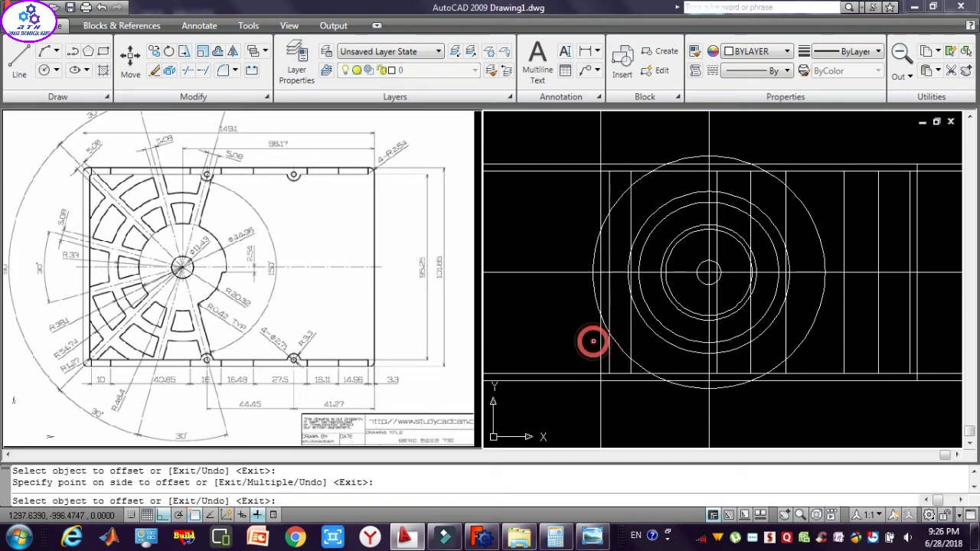
key("Escape")
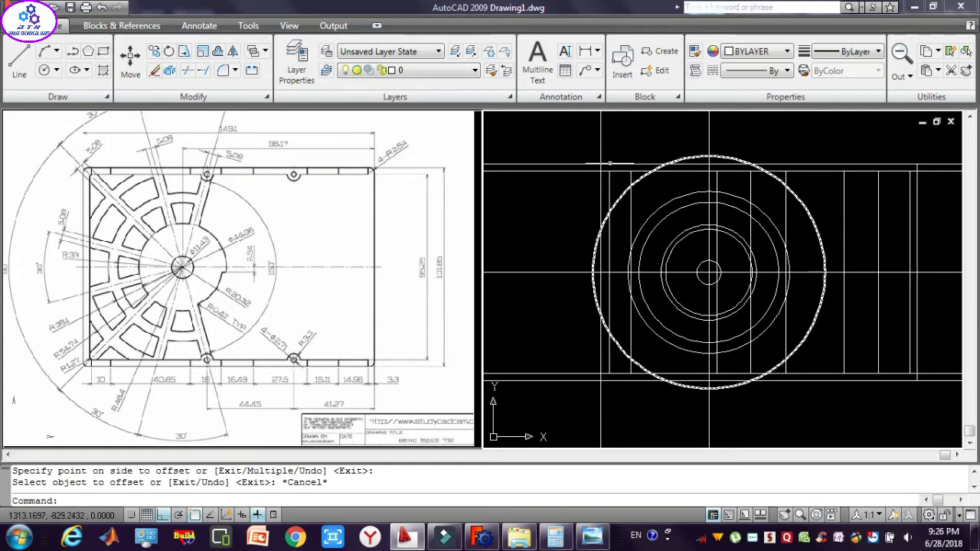
Use the doubled top and bottom plate edges as boundaries and extend the vertical lines up to the top edge
left_click(570, 194)
left_click(557, 161)
left_click(573, 335)
left_click(567, 387)
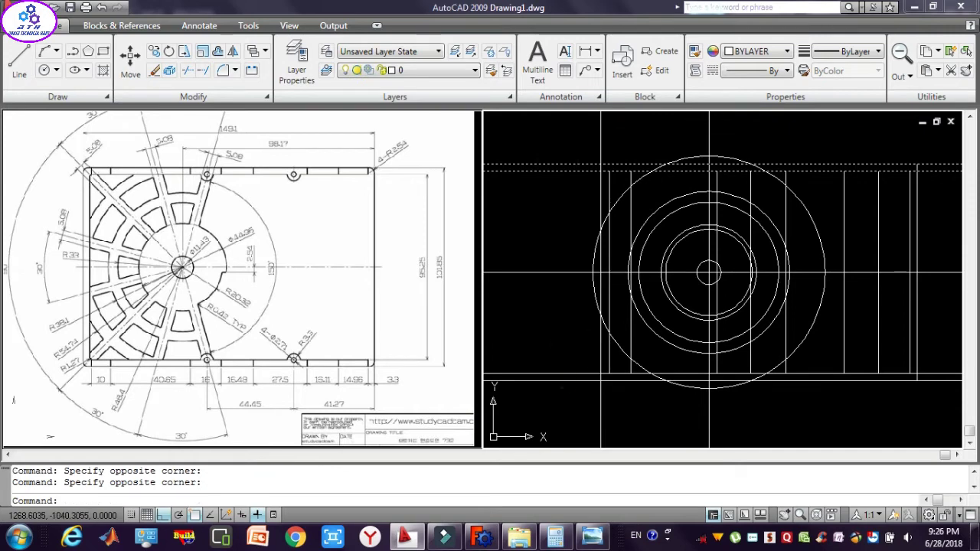
type("e")
key("Return")
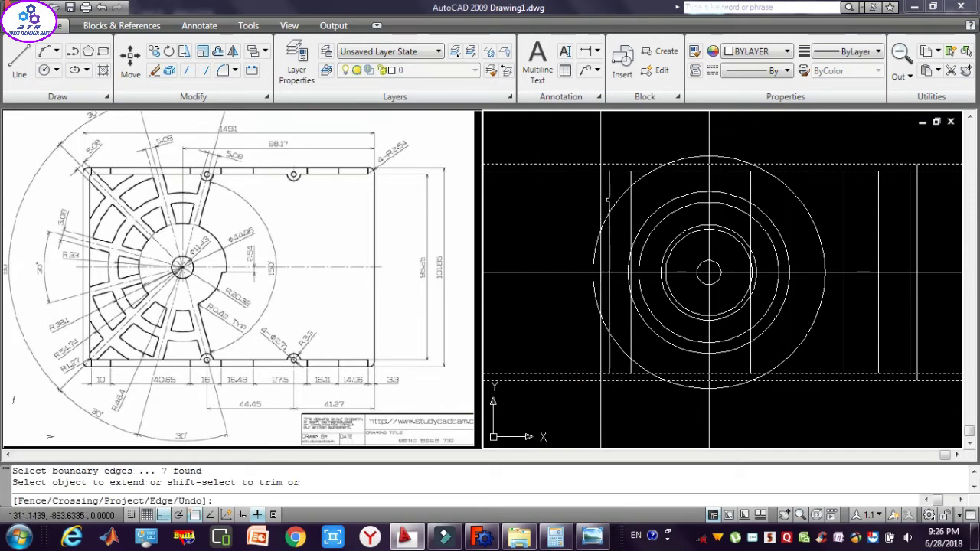
left_click(608, 200)
left_click(630, 199)
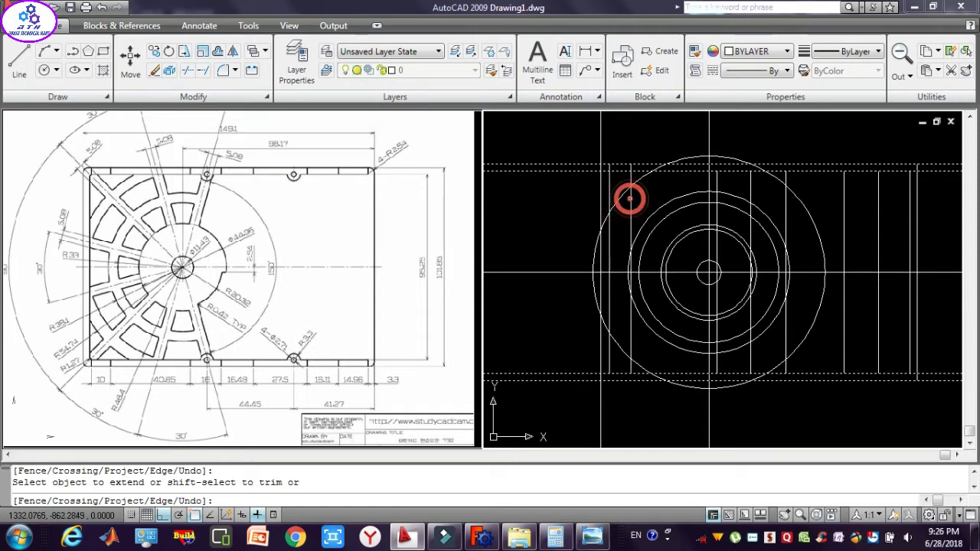
left_click(715, 180)
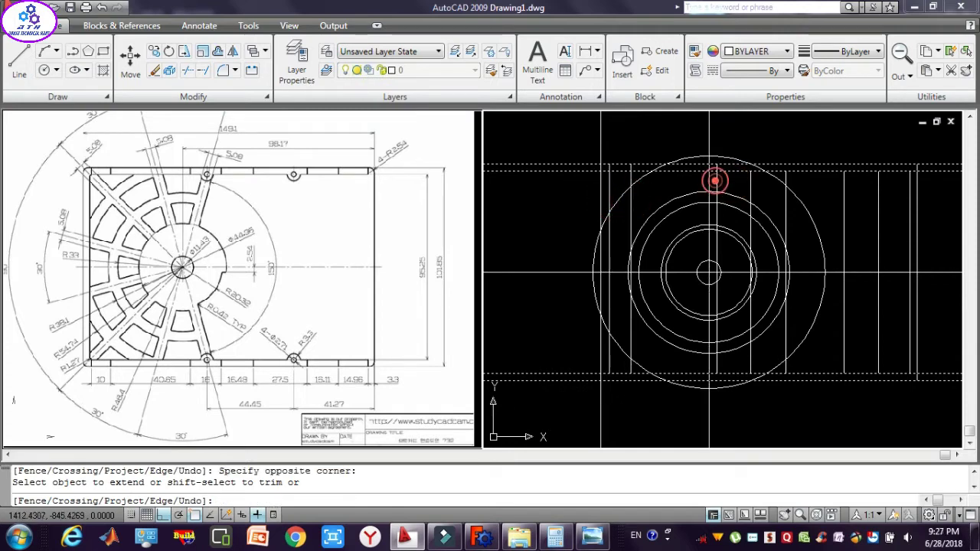
left_click(757, 190)
left_click(743, 186)
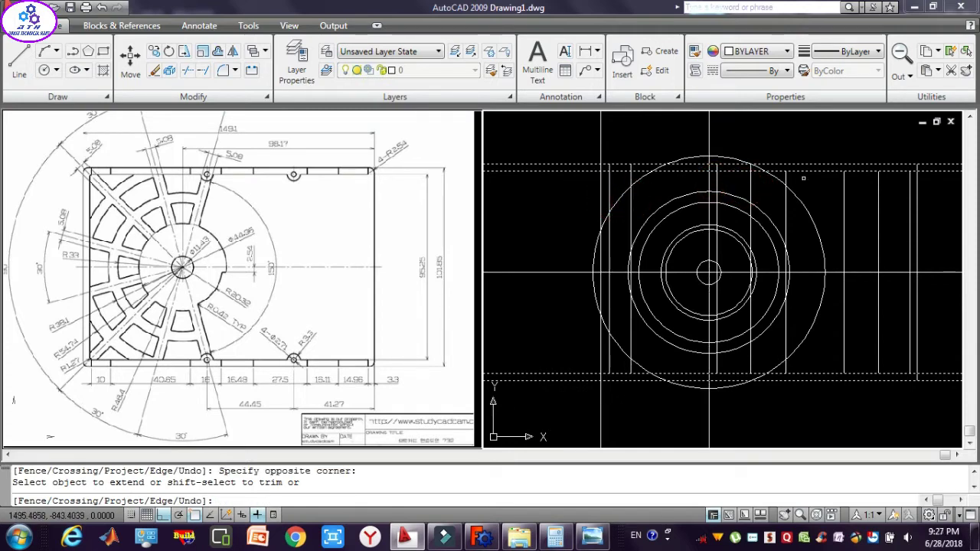
left_click(795, 179)
left_click(783, 177)
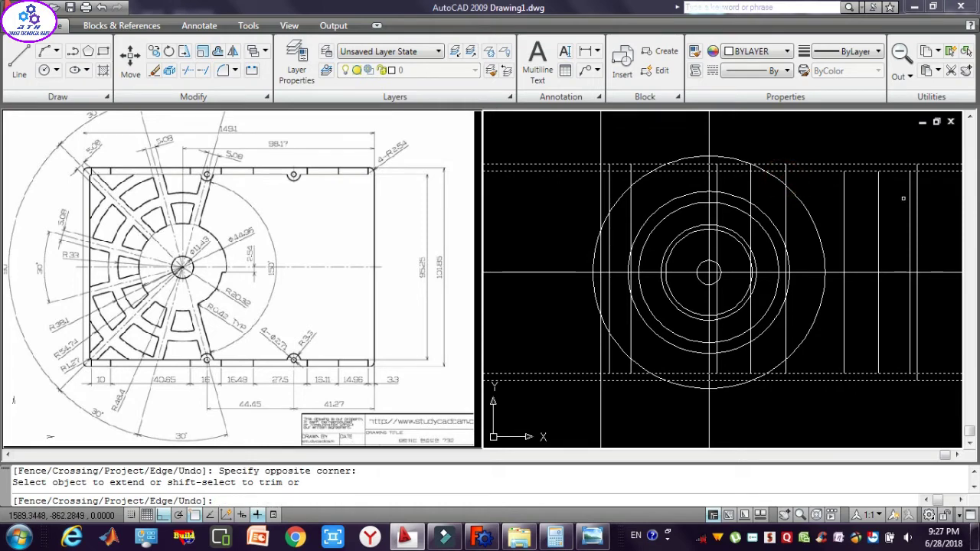
left_click(915, 200)
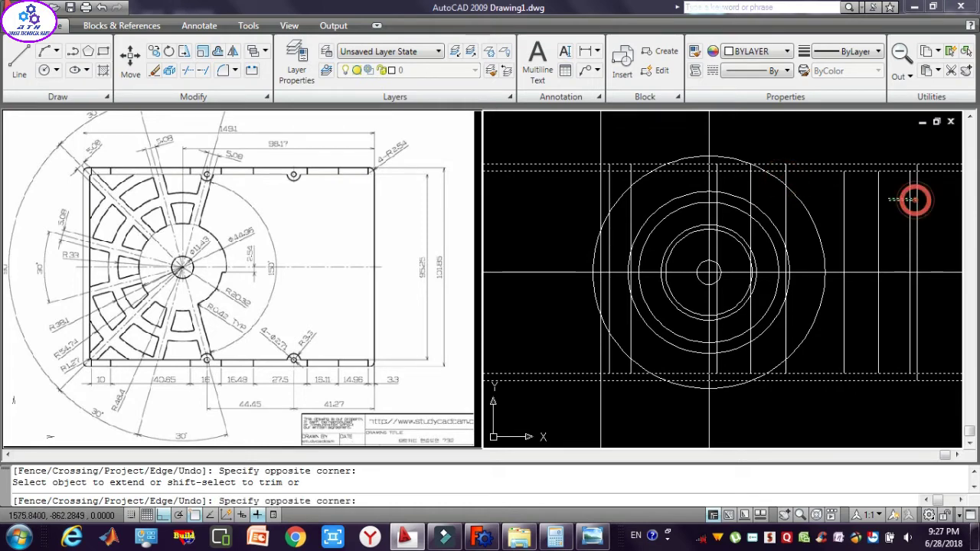
left_click(829, 188)
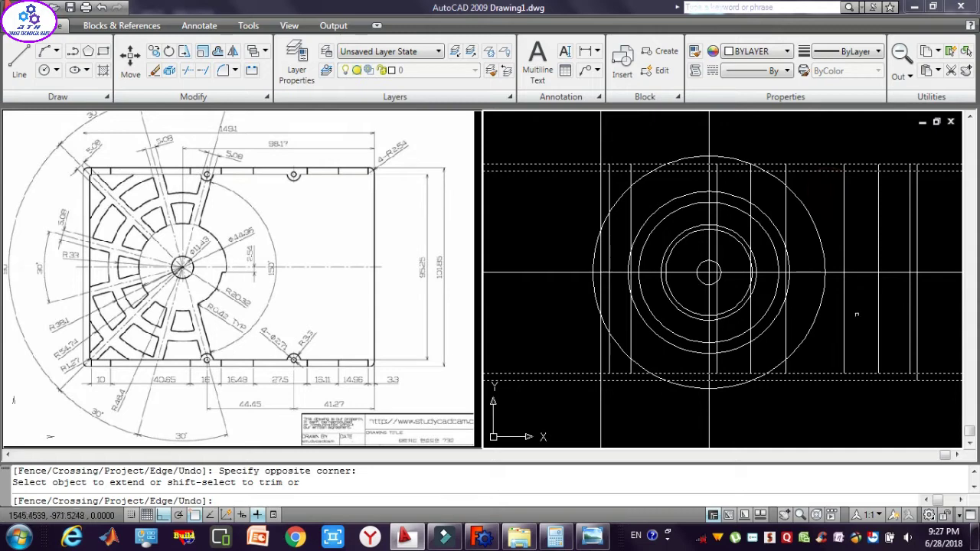
Extend the right-hand and lower vertical lines down to the bottom edge, then cancel Extend
left_click(914, 352)
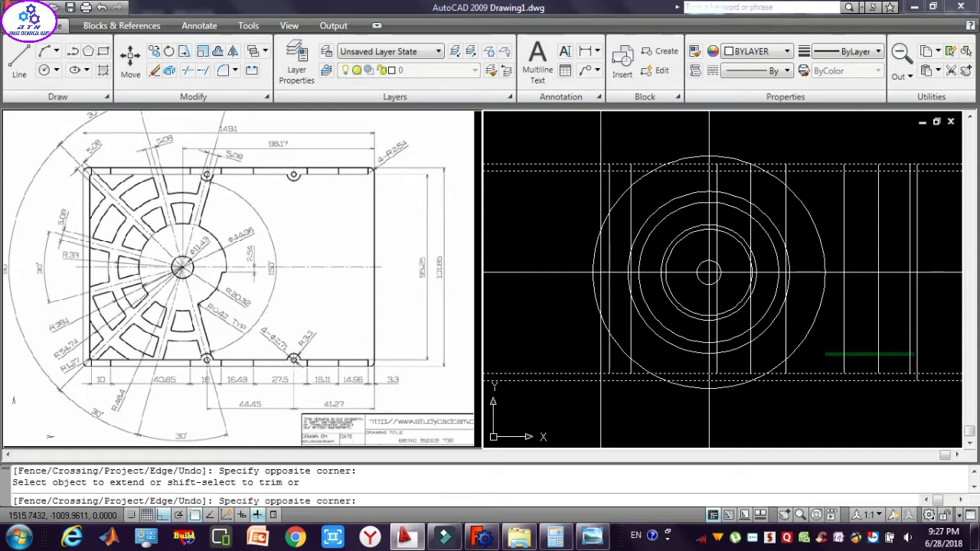
left_click(822, 357)
left_click(790, 351)
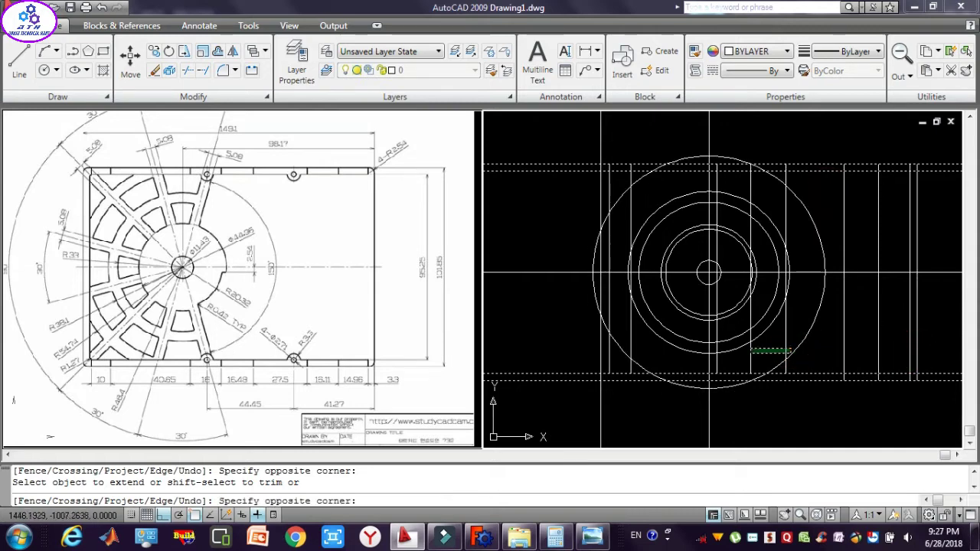
left_click(742, 355)
left_click(729, 361)
left_click(714, 364)
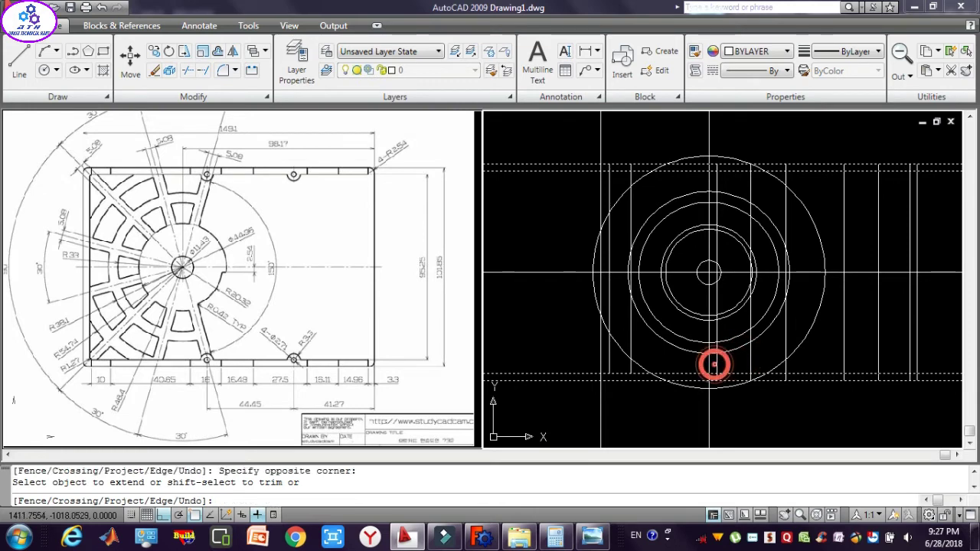
left_click(635, 350)
left_click(630, 347)
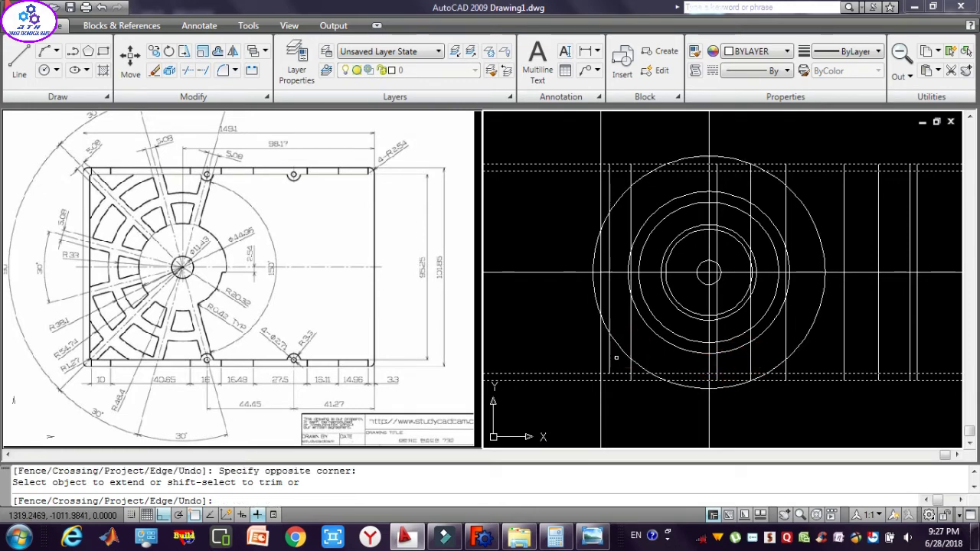
left_click(614, 360)
left_click(607, 361)
key("Escape")
key("Escape")
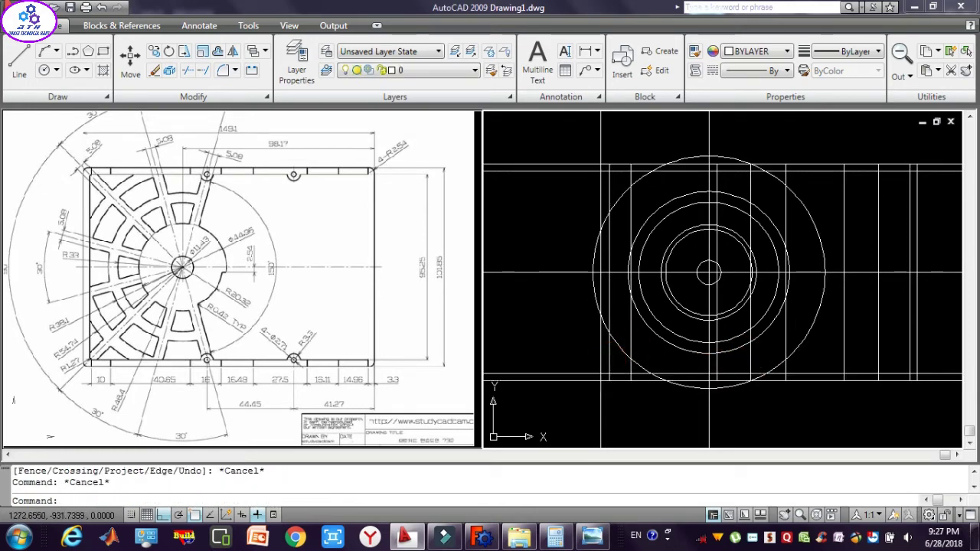
With the top and bottom edge lines as cutting edges, trim the vertical lines near the left circles and below the circles
left_click(544, 190)
left_click(532, 145)
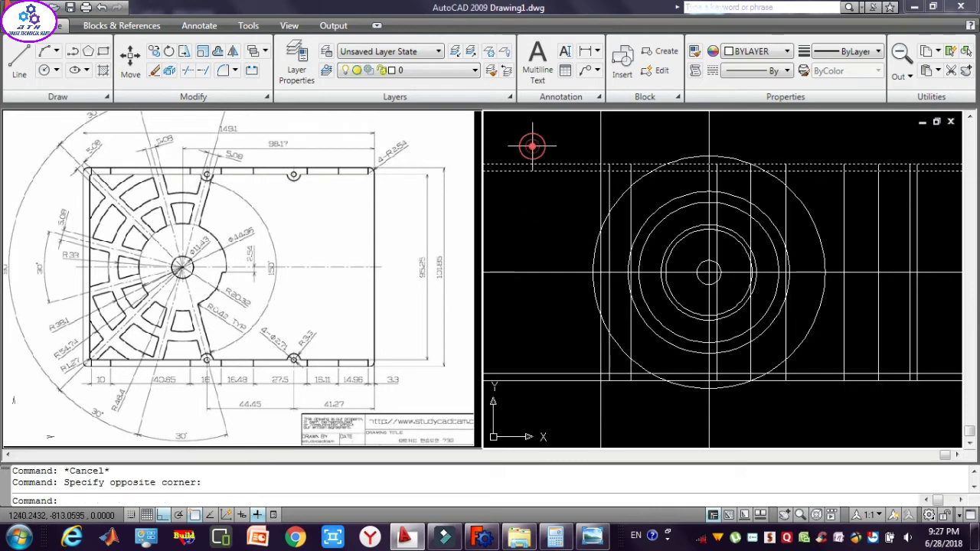
left_click(579, 360)
left_click(561, 414)
type("r")
key("Return")
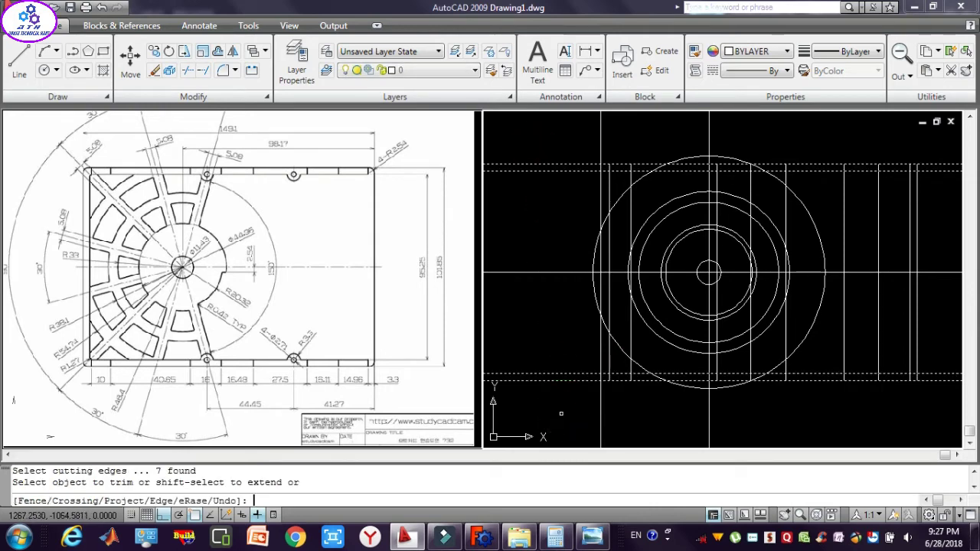
left_click(637, 350)
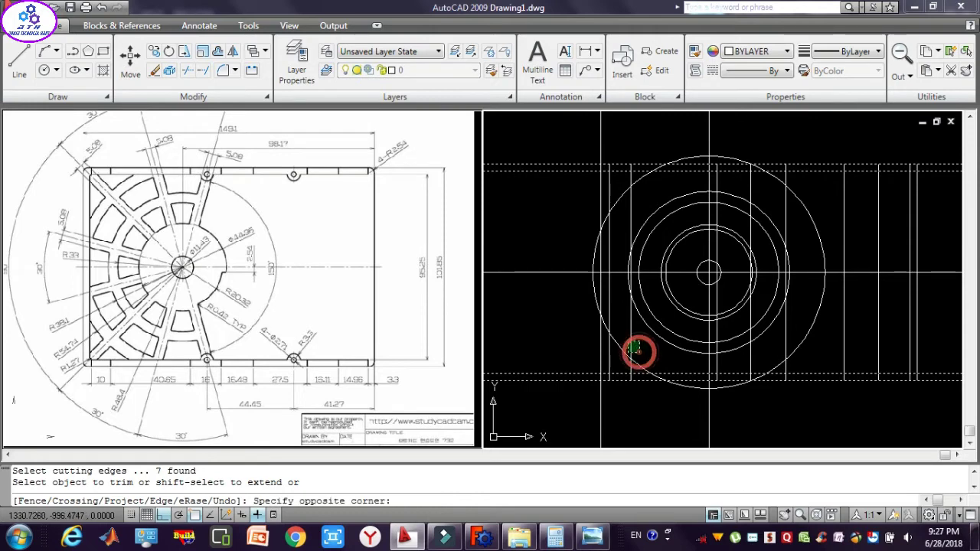
left_click(604, 353)
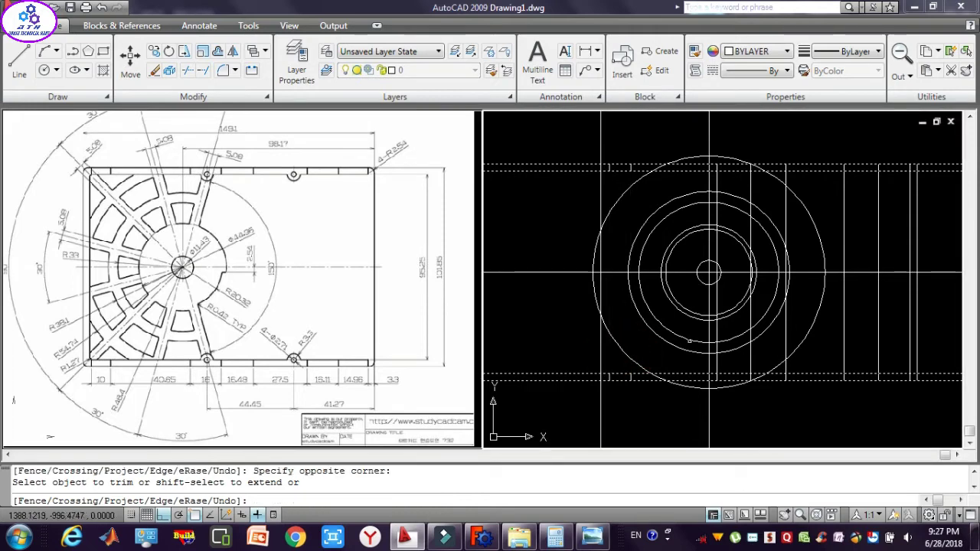
left_click(722, 364)
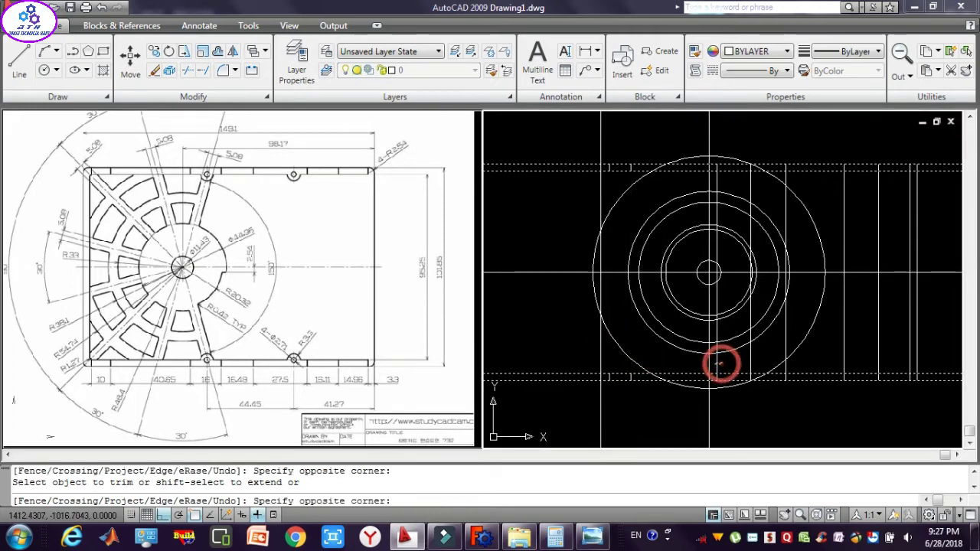
left_click(716, 361)
Trim the vertical segments right of the circles out to the rightmost line
left_click(757, 354)
left_click(744, 353)
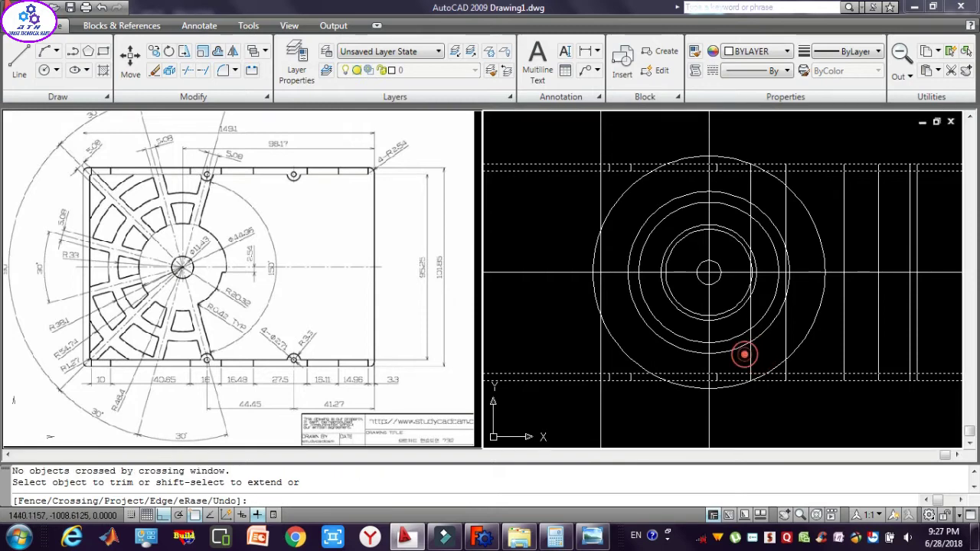
left_click(784, 340)
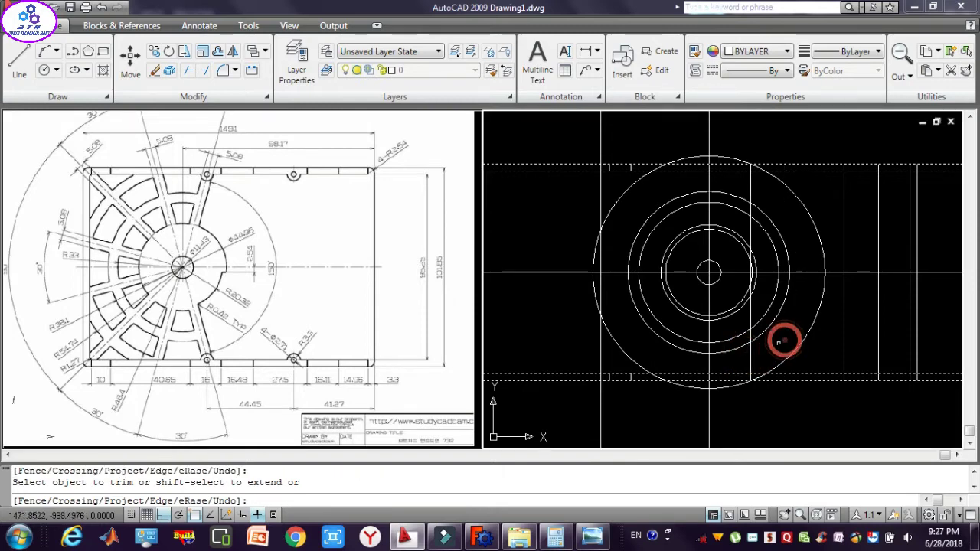
left_click(771, 347)
left_click(752, 357)
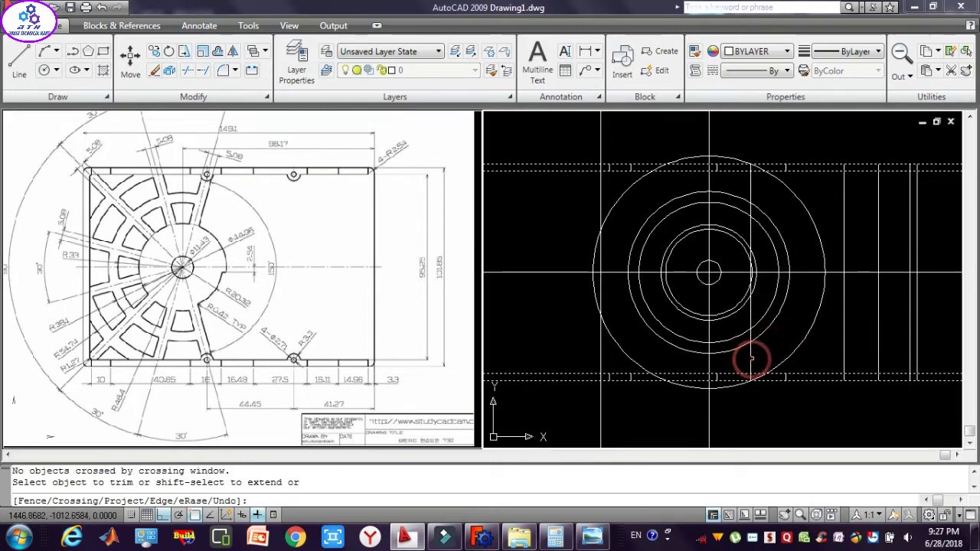
left_click(751, 357)
left_click(854, 339)
left_click(838, 339)
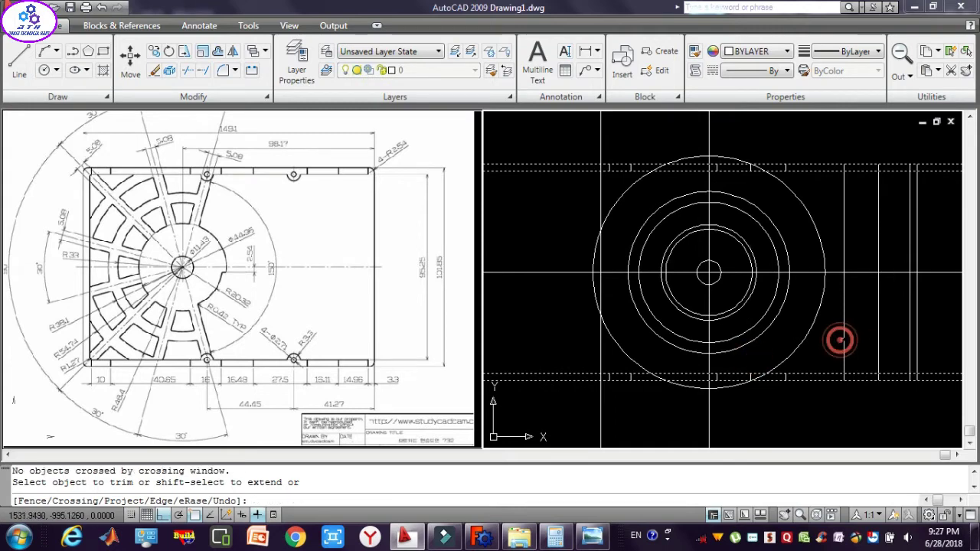
left_click(837, 335)
left_click(834, 331)
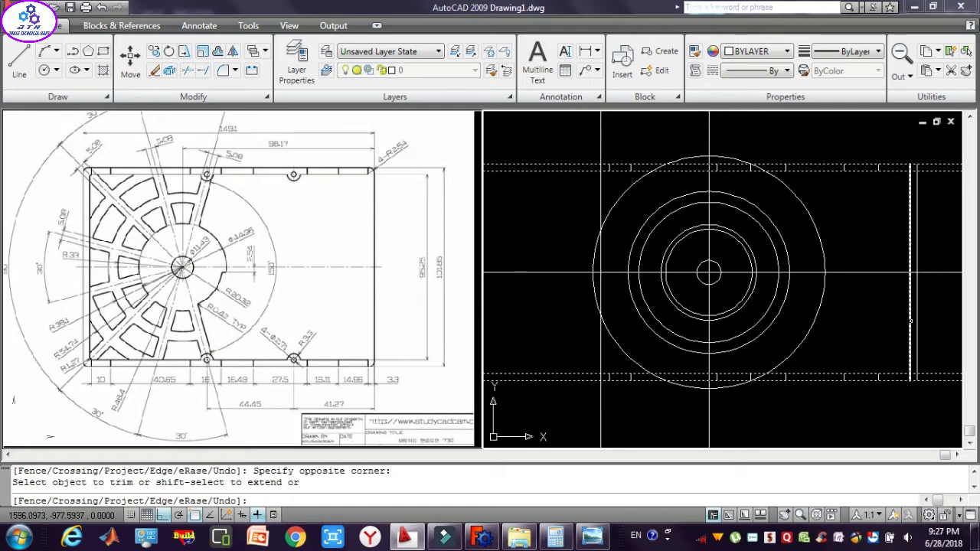
left_click(912, 320)
End the trim, pan the drawing down and zoom out 0.5x
key("Escape")
key("Escape")
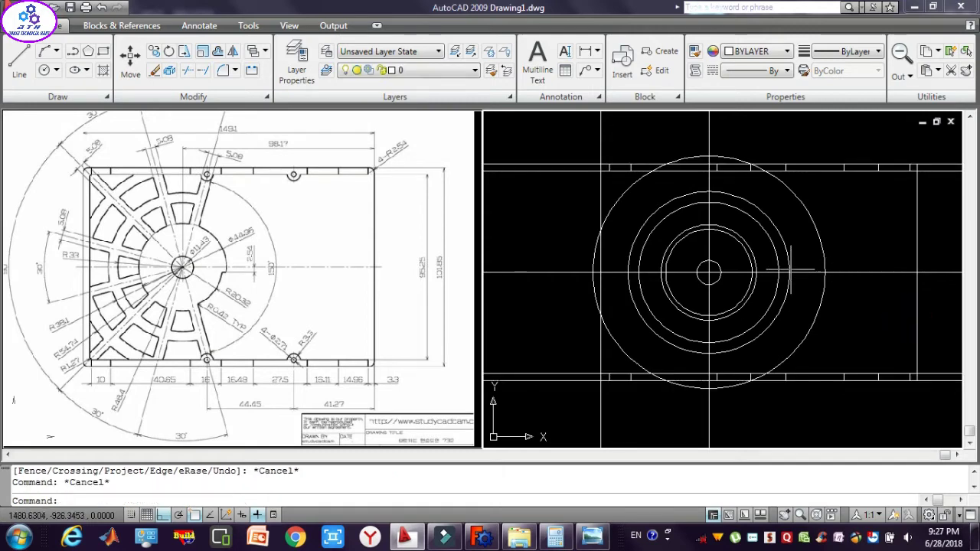
key("Escape")
type("p")
key("Return")
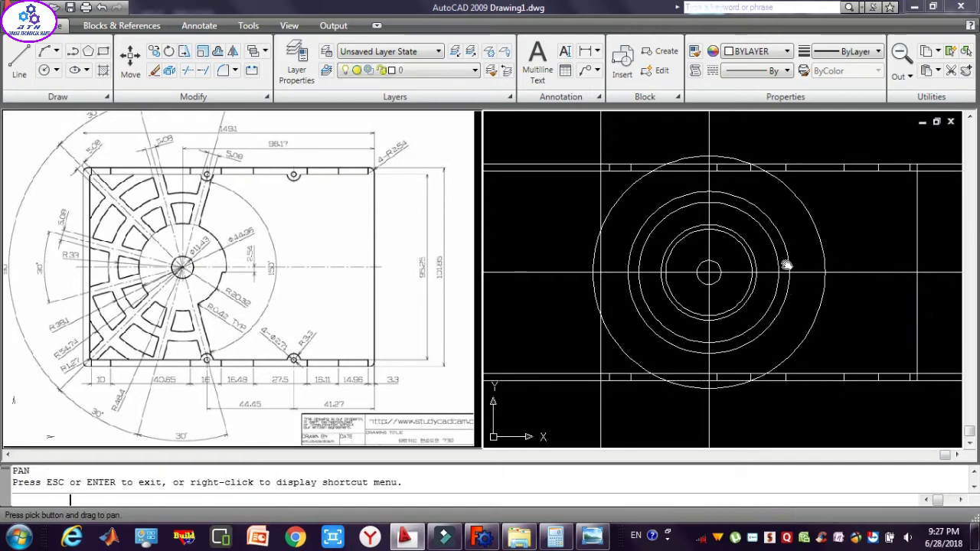
mouse_move(717, 211)
left_mouse_down()
mouse_move(718, 280)
mouse_move(724, 220)
left_mouse_up()
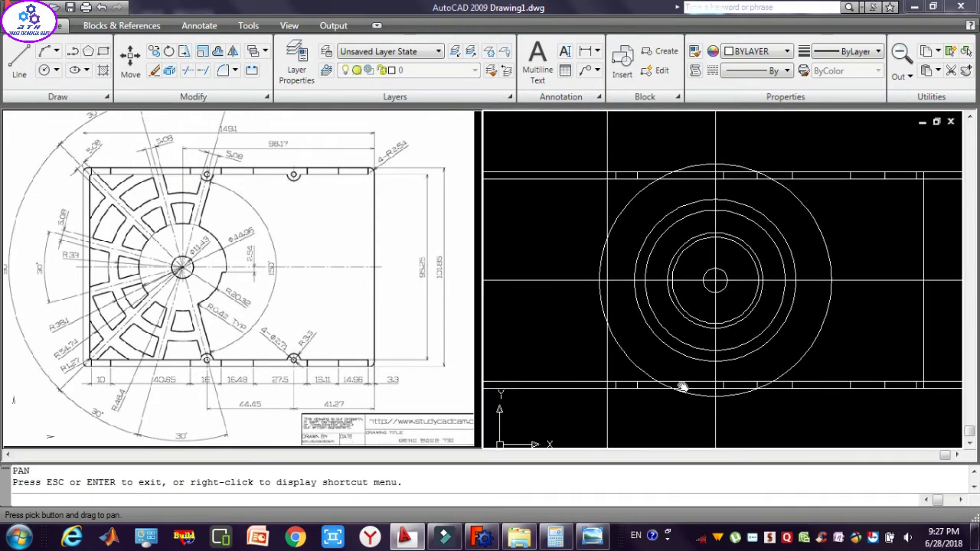
key("Escape")
key("Escape")
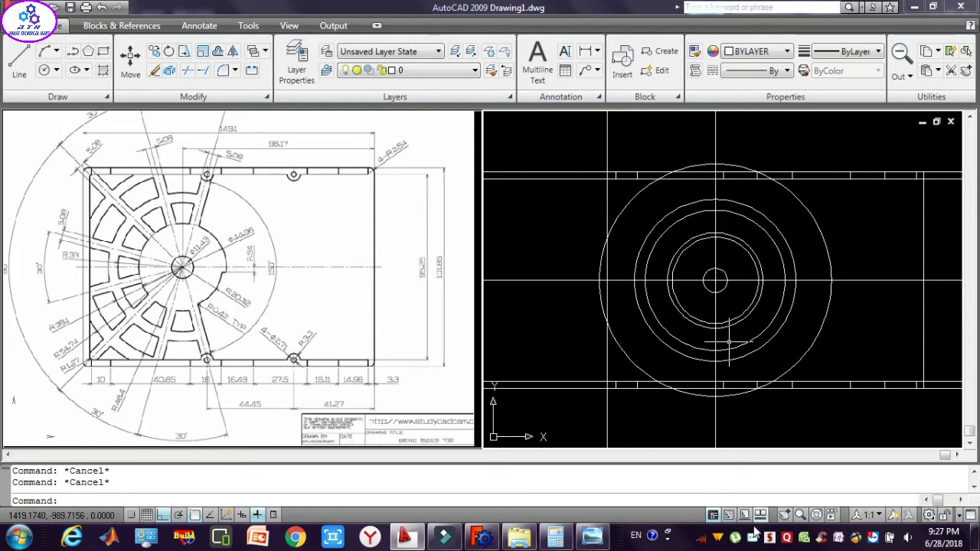
type("l")
key("Return")
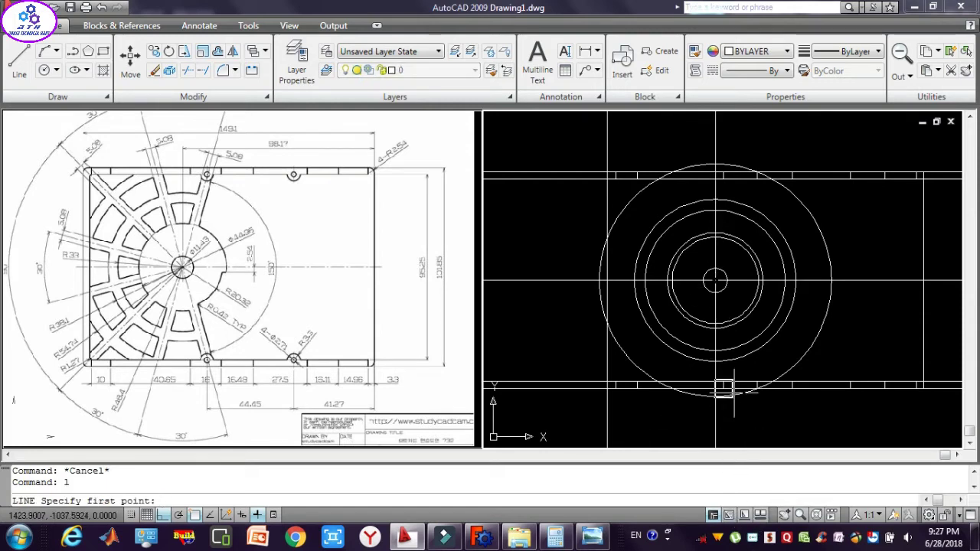
left_click(715, 281)
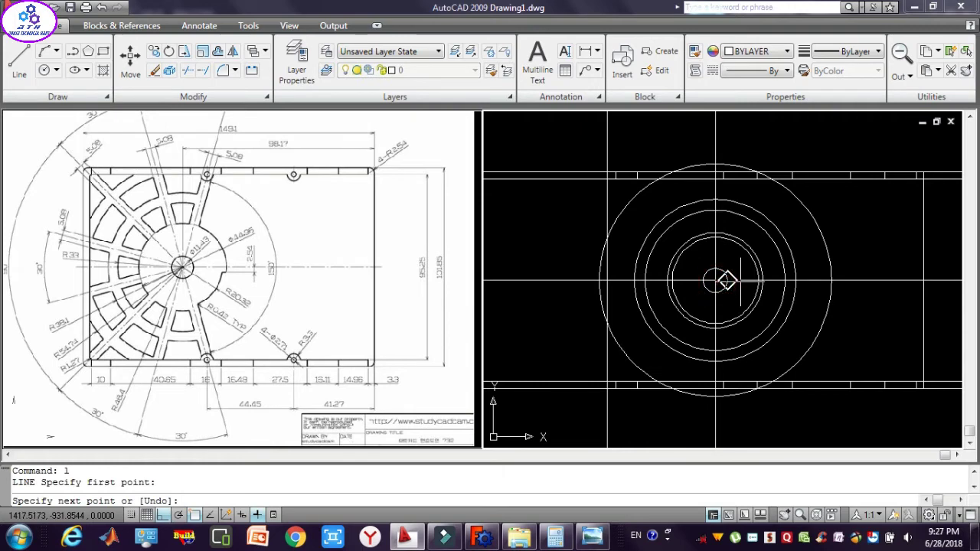
key("Escape")
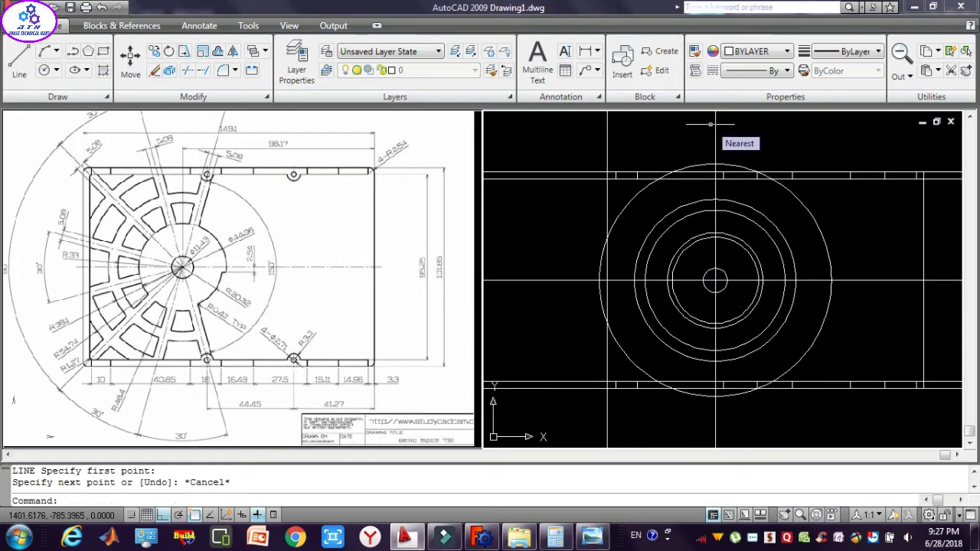
left_click(900, 52)
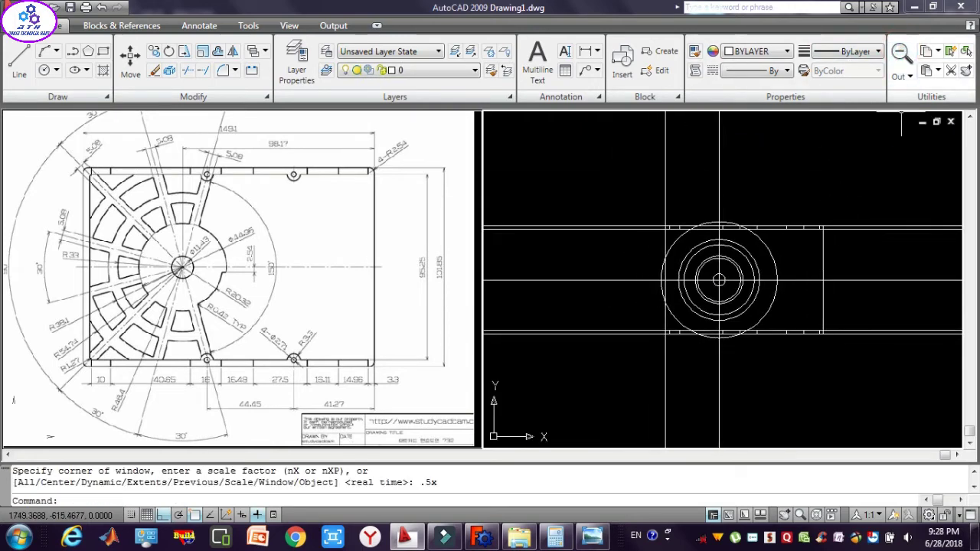
key("Escape")
key("Escape")
Draw a vertical line from the circle centre straight up past the top edge
key("Return")
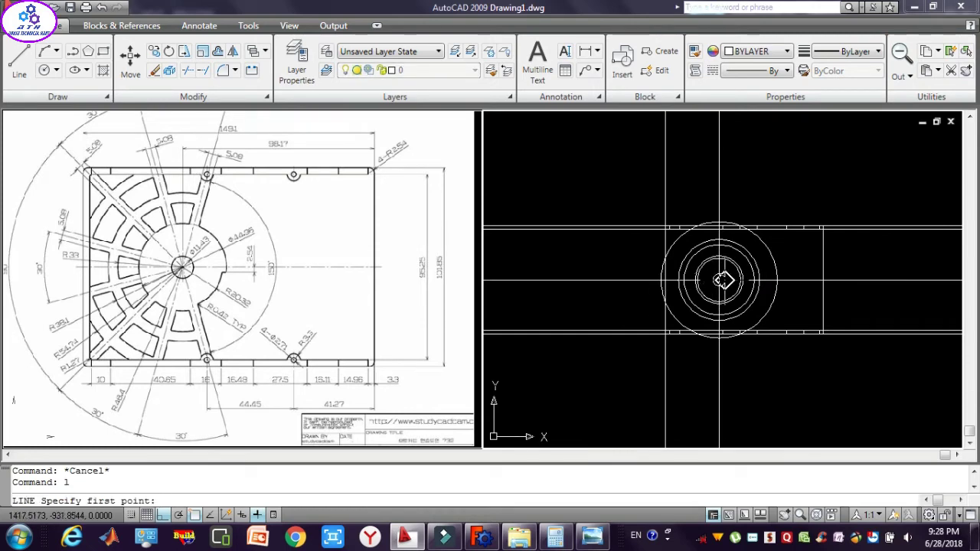
left_click(719, 279)
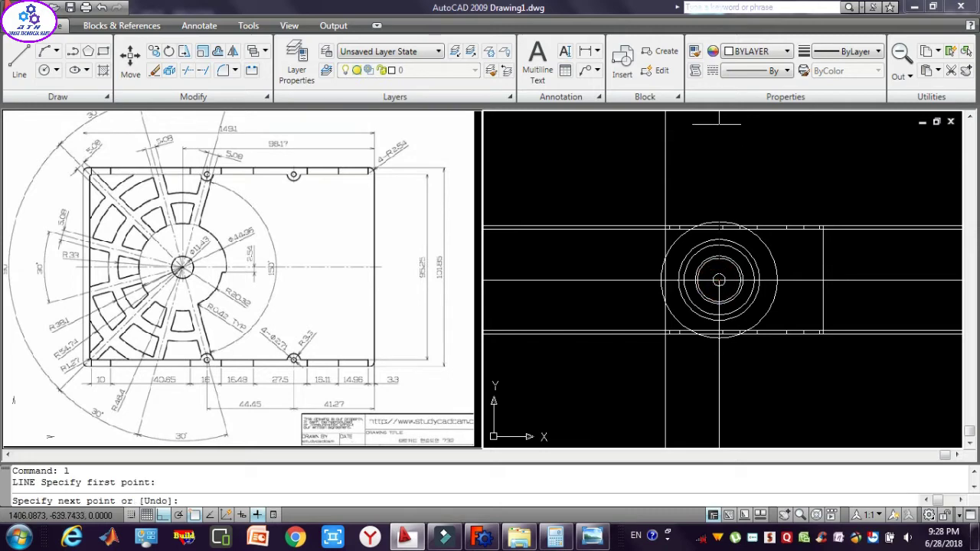
left_click(719, 128)
key("Escape")
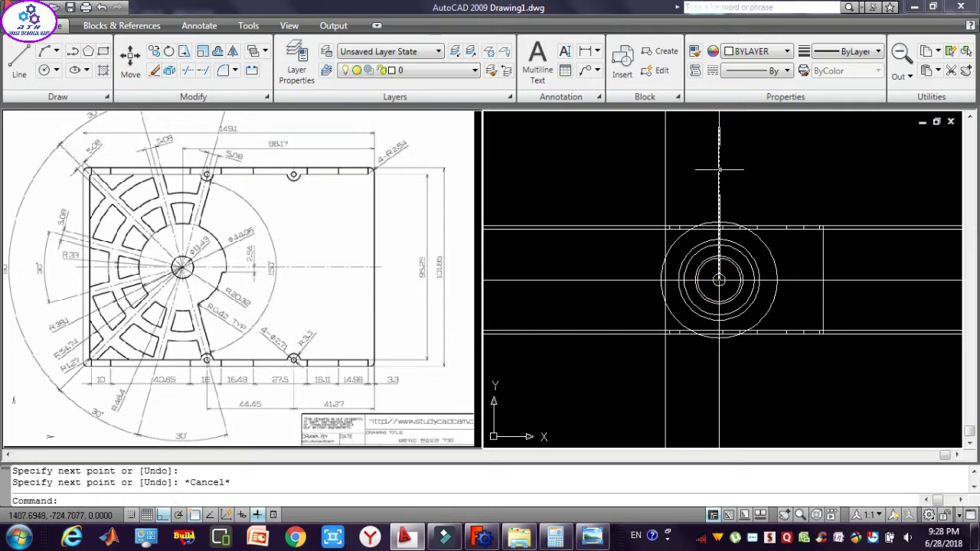
Select the new vertical line and start the Rotate command on it
left_click(720, 168)
key("Escape")
left_click(719, 168)
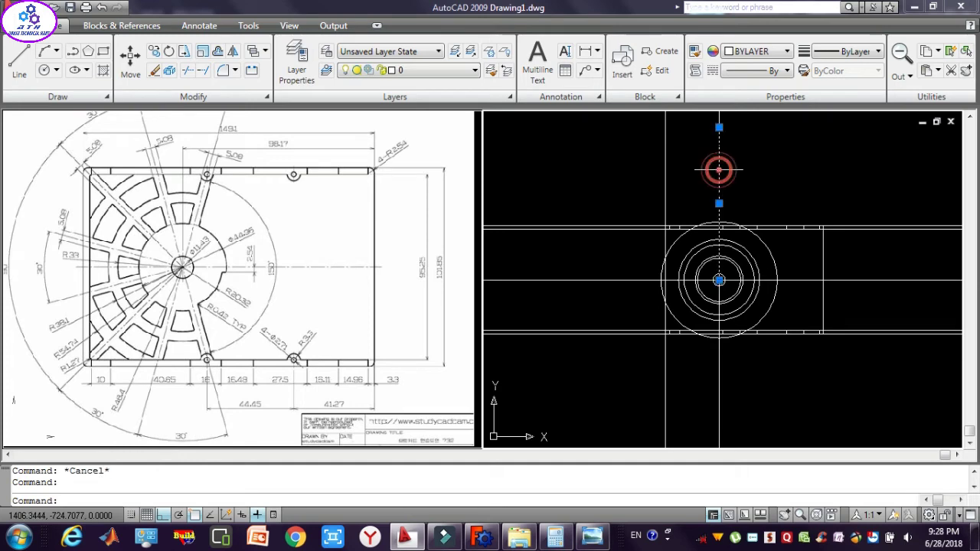
type("ro")
key("Return")
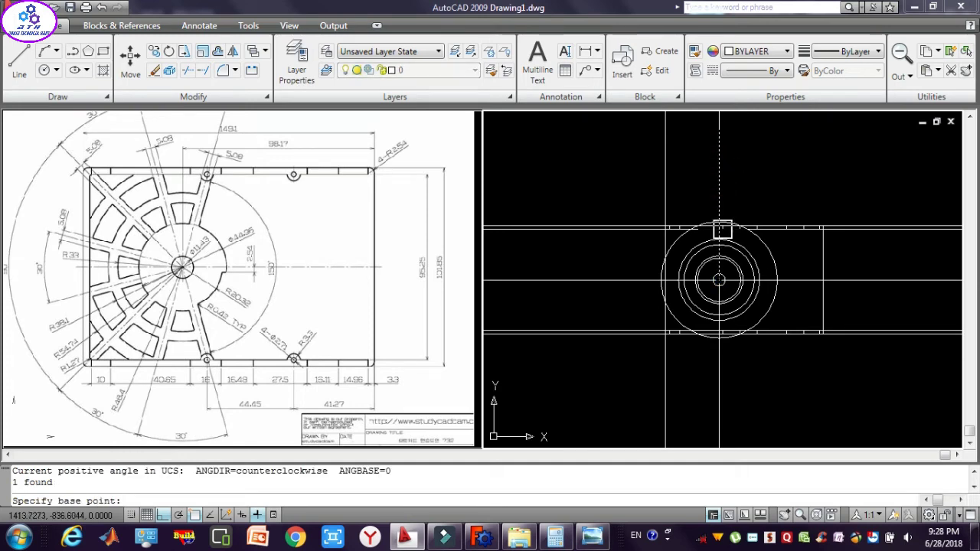
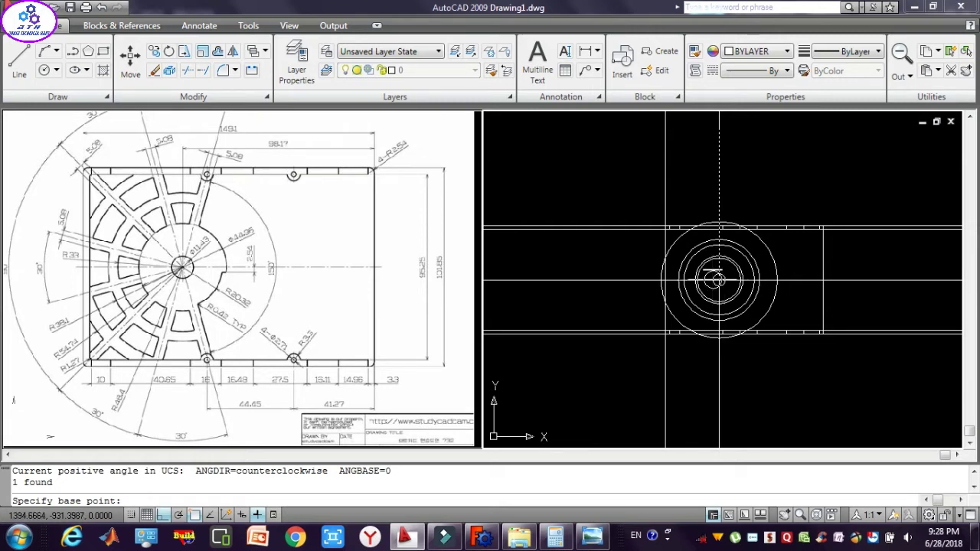
Rotate the vertical centre line 15° about the circle centre
key("Escape")
key("Return")
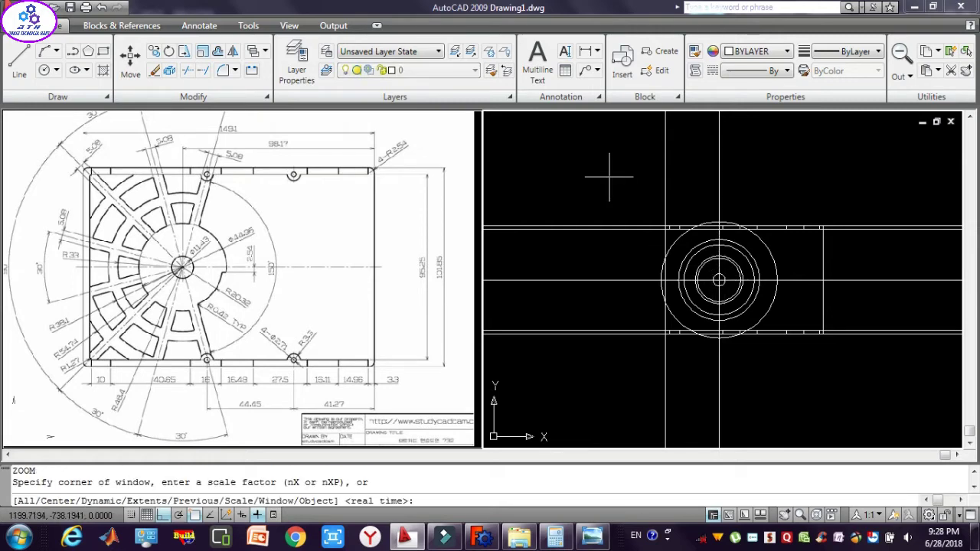
left_click(566, 133)
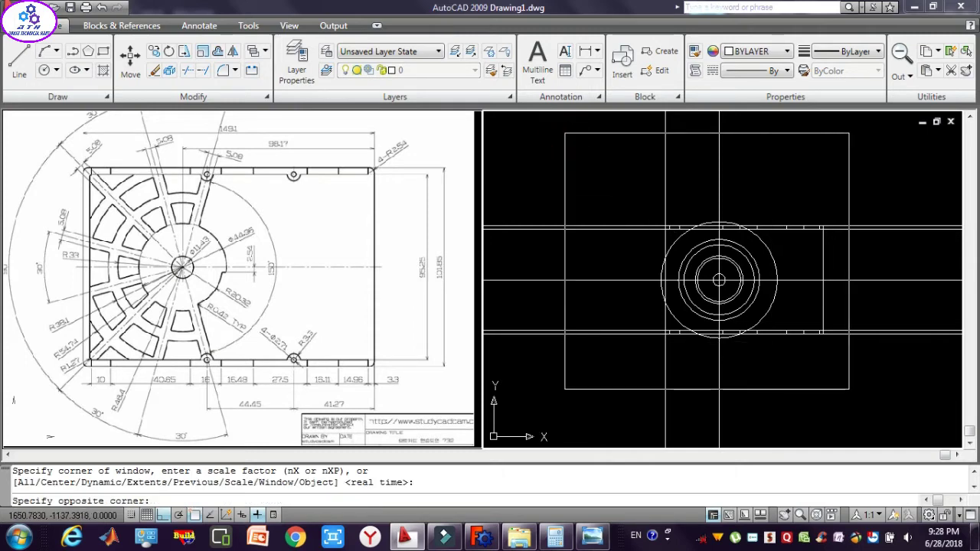
scroll(778, 299, "up", 2)
key("Escape")
key("Escape")
key("Escape")
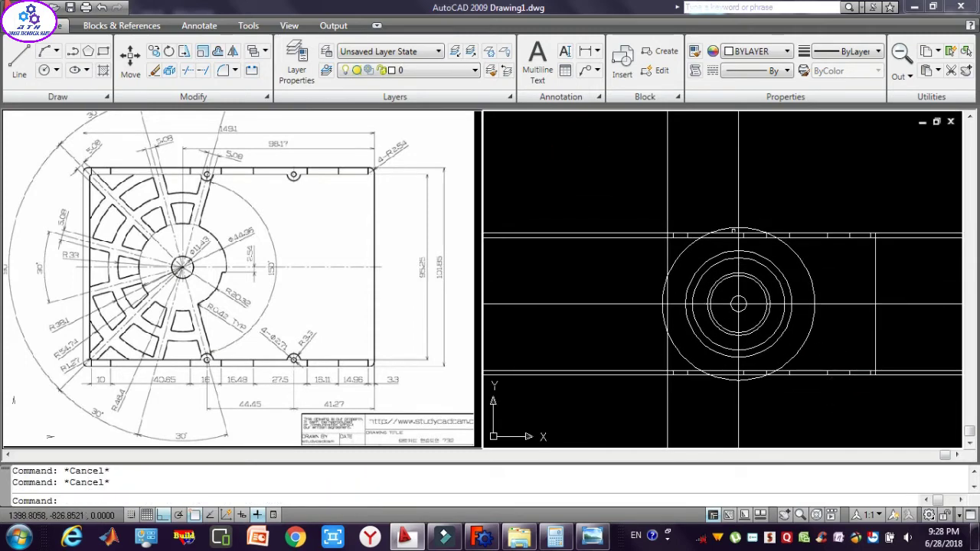
left_click(738, 240)
type("r")
key("Return")
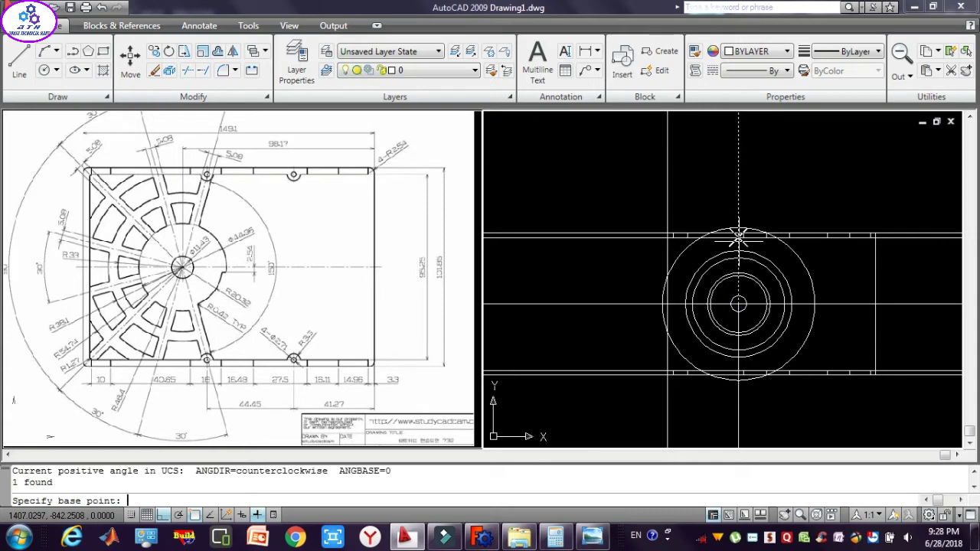
left_click(738, 304)
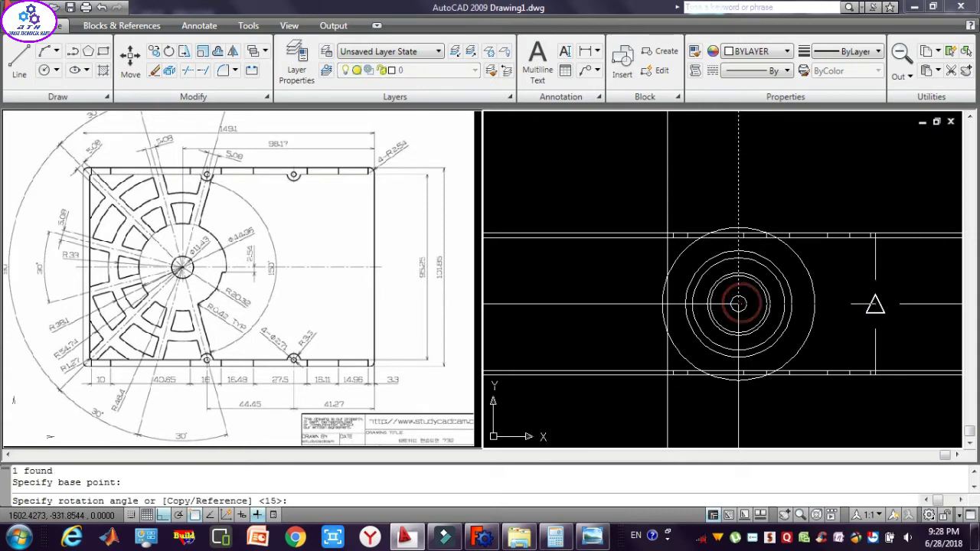
type("15")
key("Return")
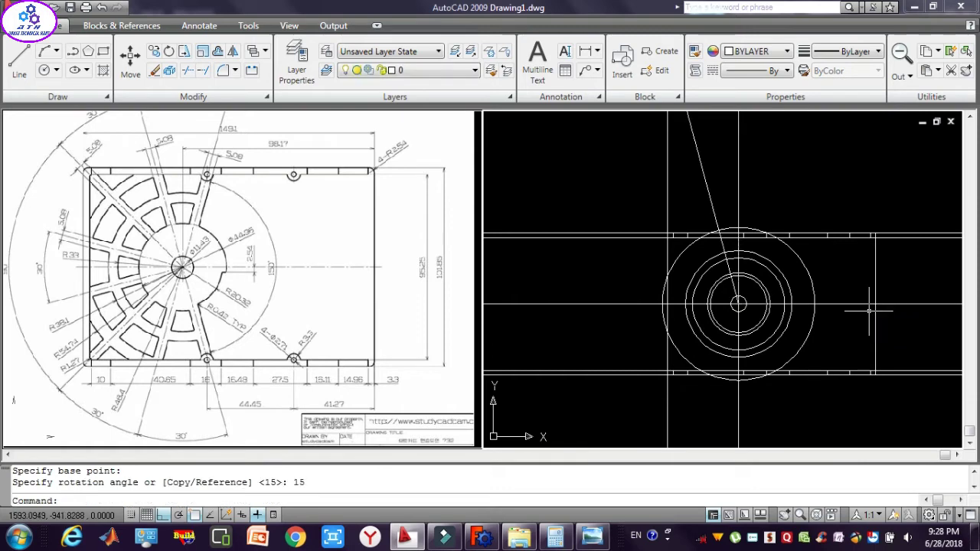
Mirror the rotated line across the vertical axis through the circle centre, keeping the original
left_click(715, 162)
left_click(701, 168)
type("mi")
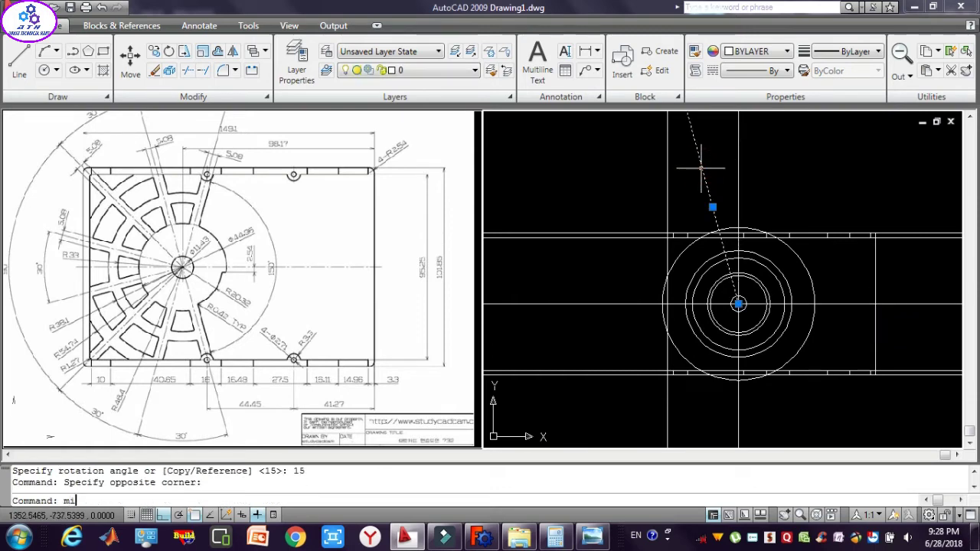
key("Return")
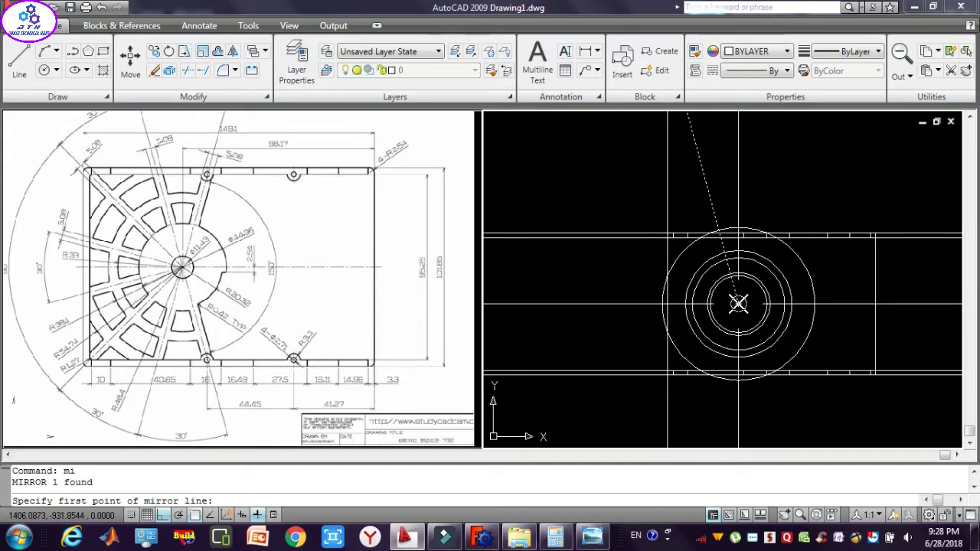
left_click(739, 304)
left_click(738, 151)
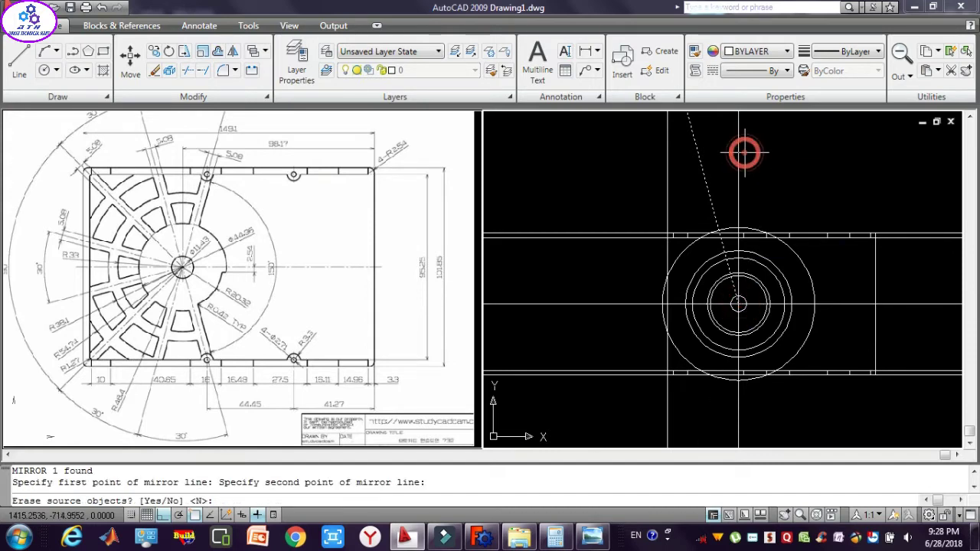
key("Return")
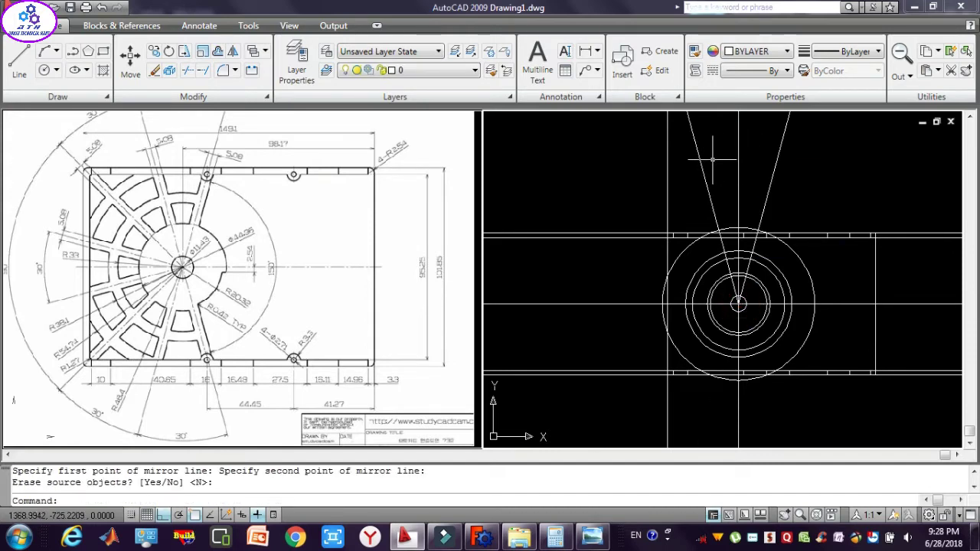
left_click(711, 159)
left_click(695, 163)
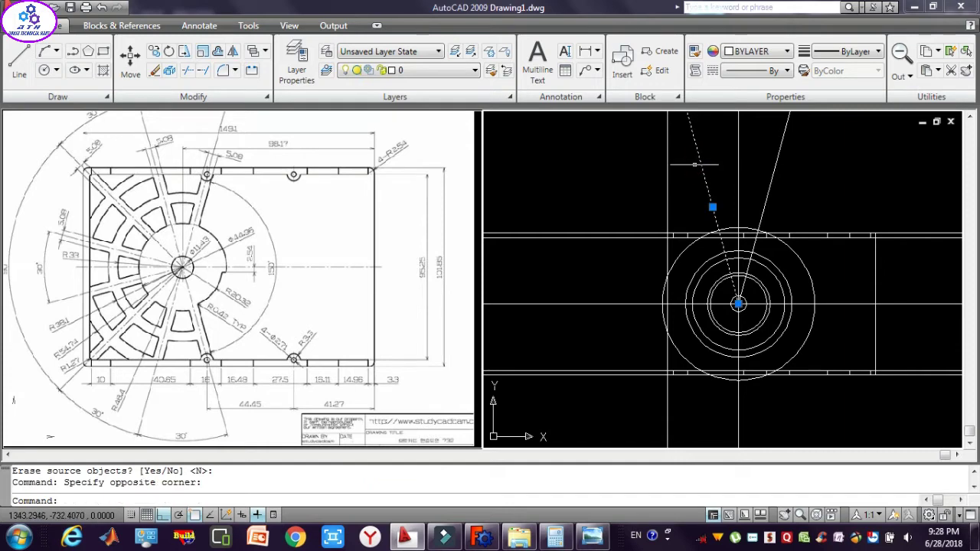
key("Escape")
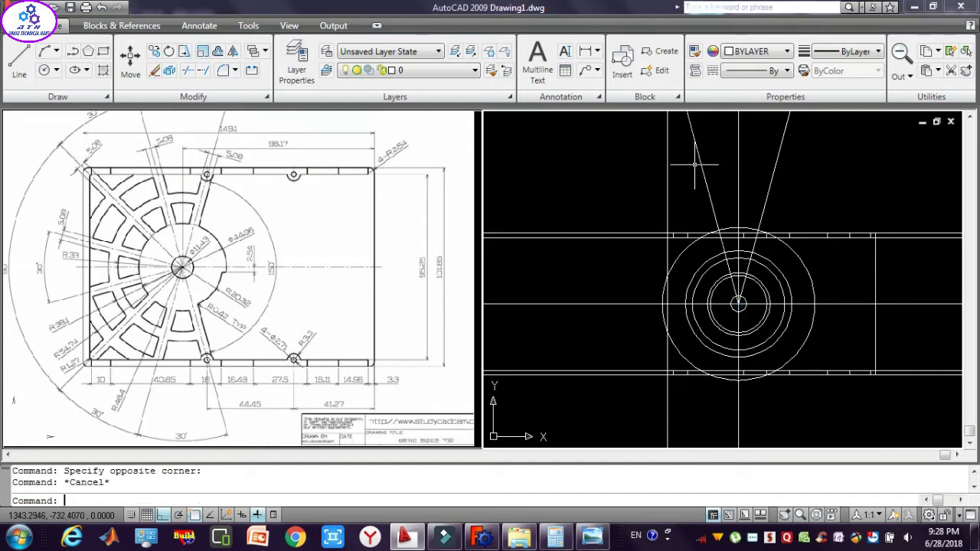
Turn Ortho off and draw a slanted line between the left spoke and the circle centre
type("p")
key("Return")
left_click_drag(655, 179, 670, 212)
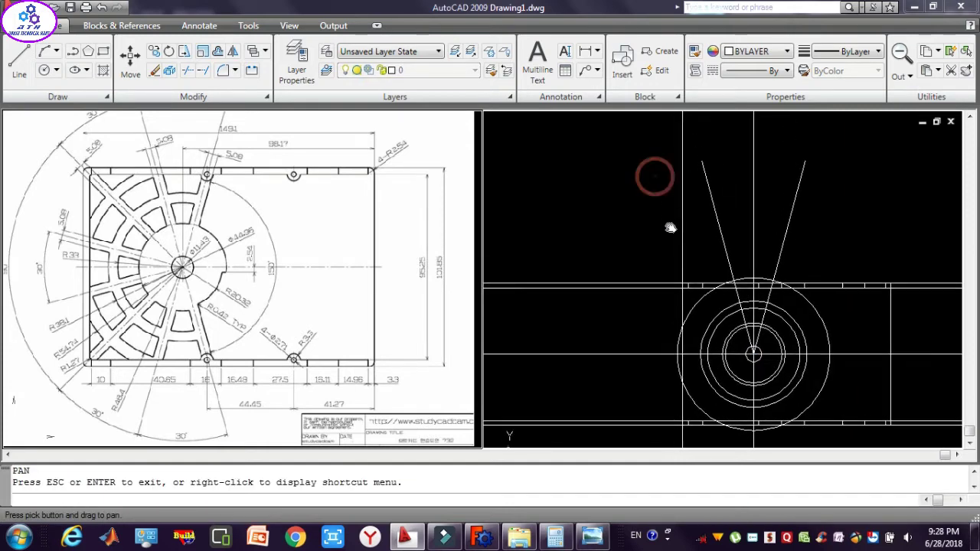
key("Escape")
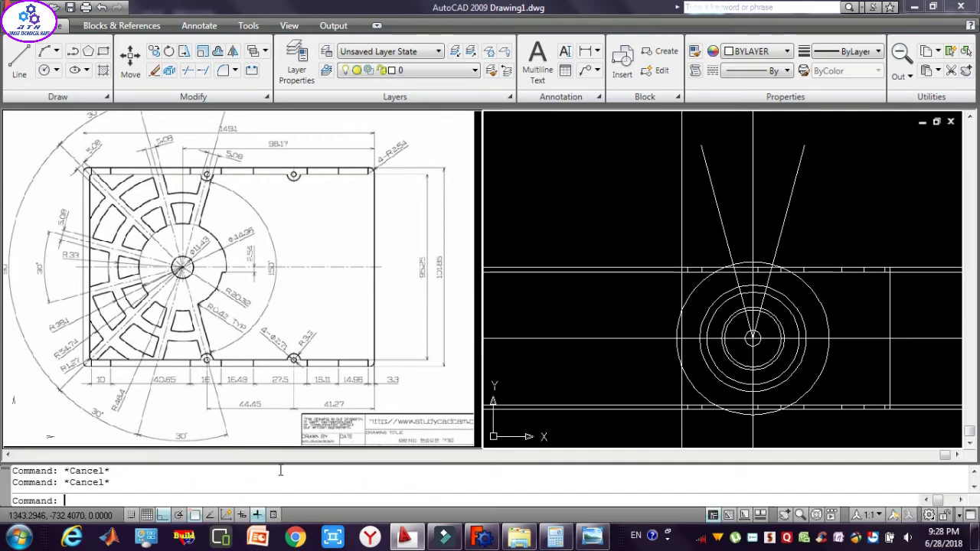
left_click(164, 516)
type("l")
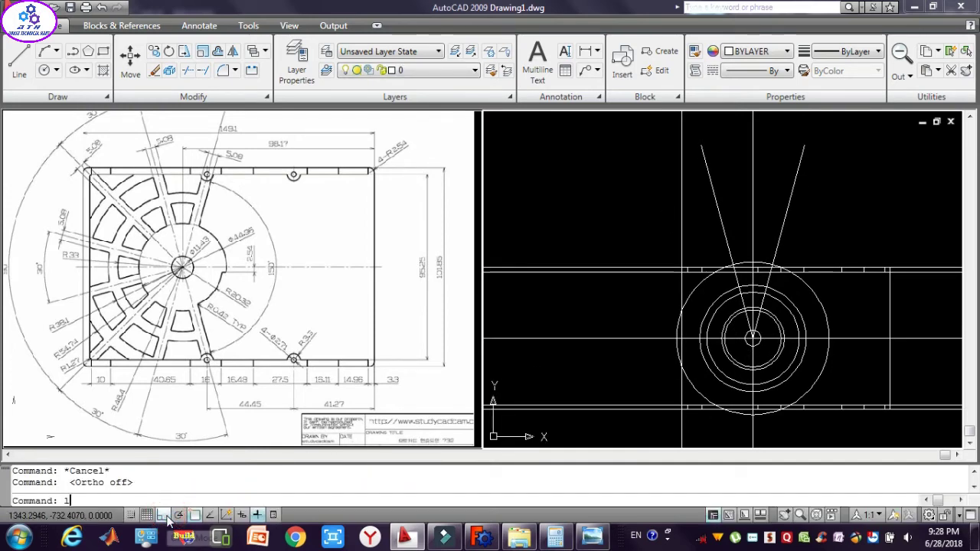
key("Return")
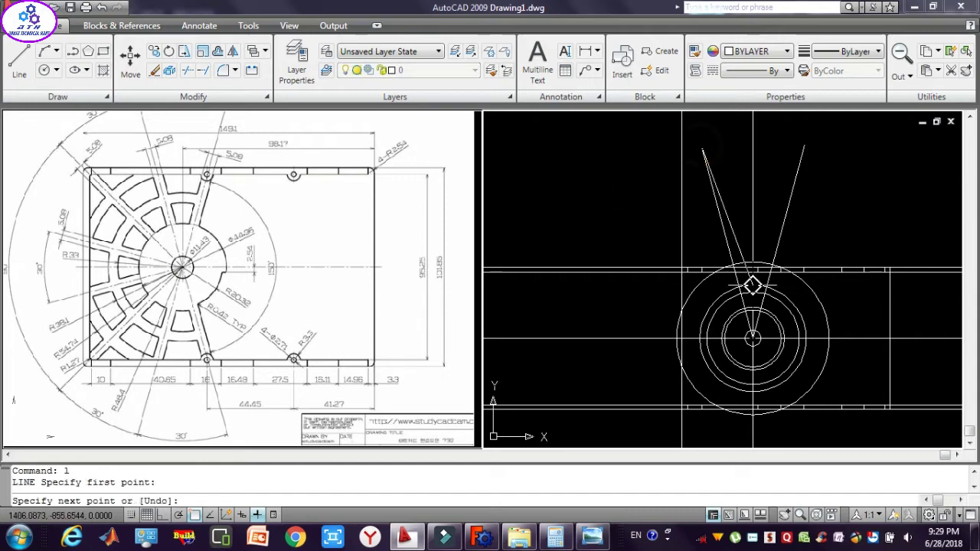
left_click(753, 338)
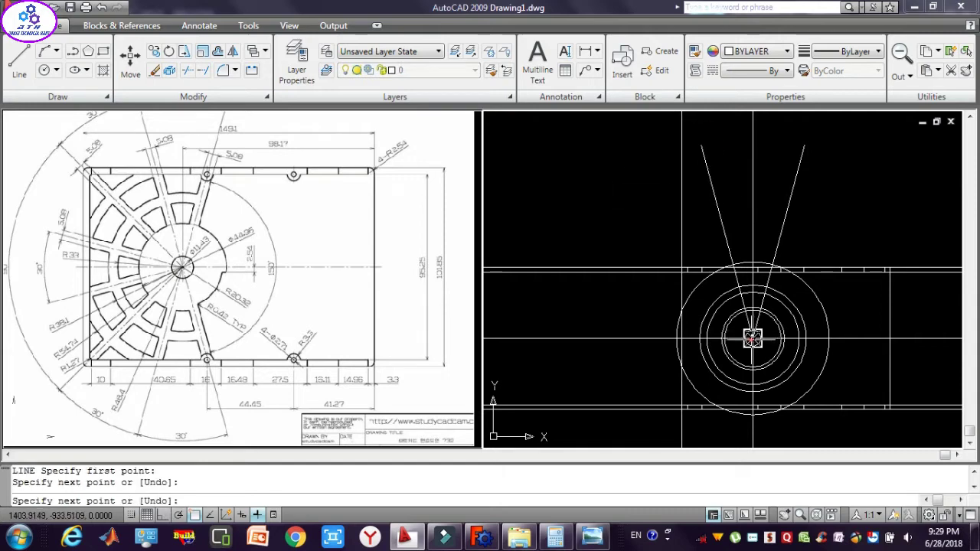
left_click(701, 144)
key("Escape")
key("Escape")
Rotate the new slanted line 30° about the circle centre
left_click(728, 248)
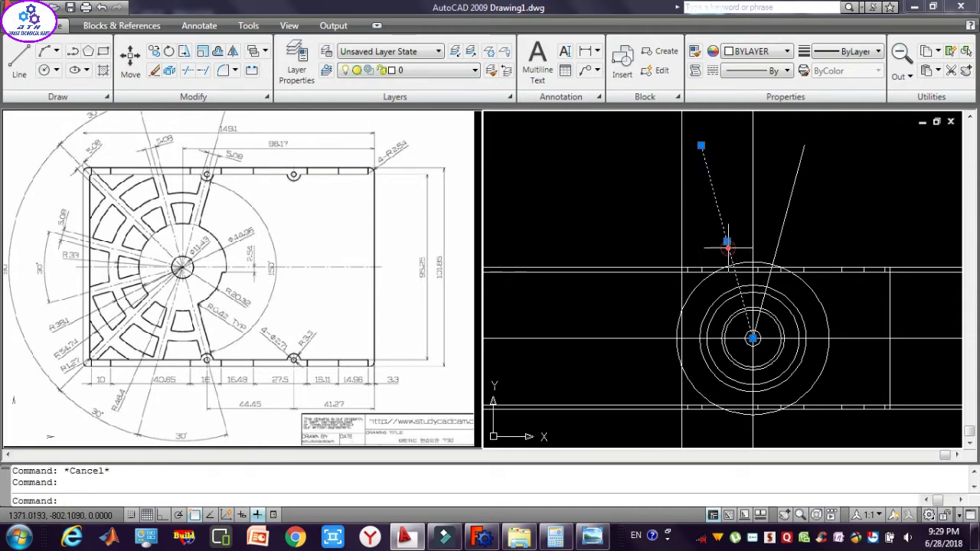
type("ro")
key("Return")
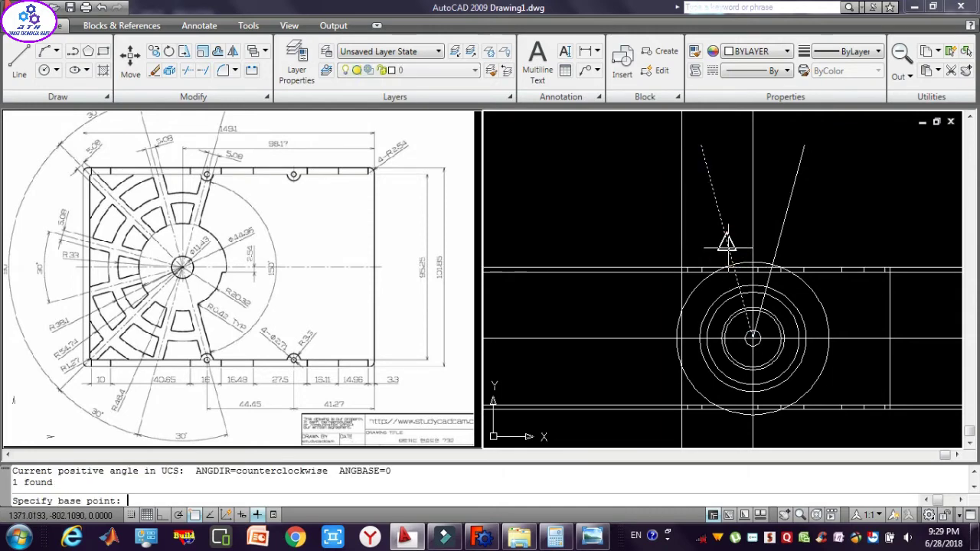
left_click(752, 338)
type("30")
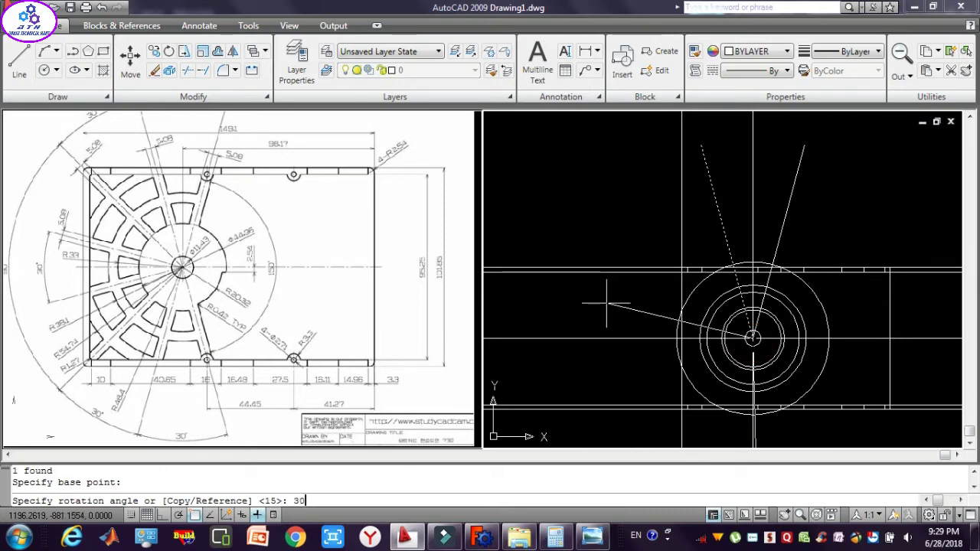
key("Return")
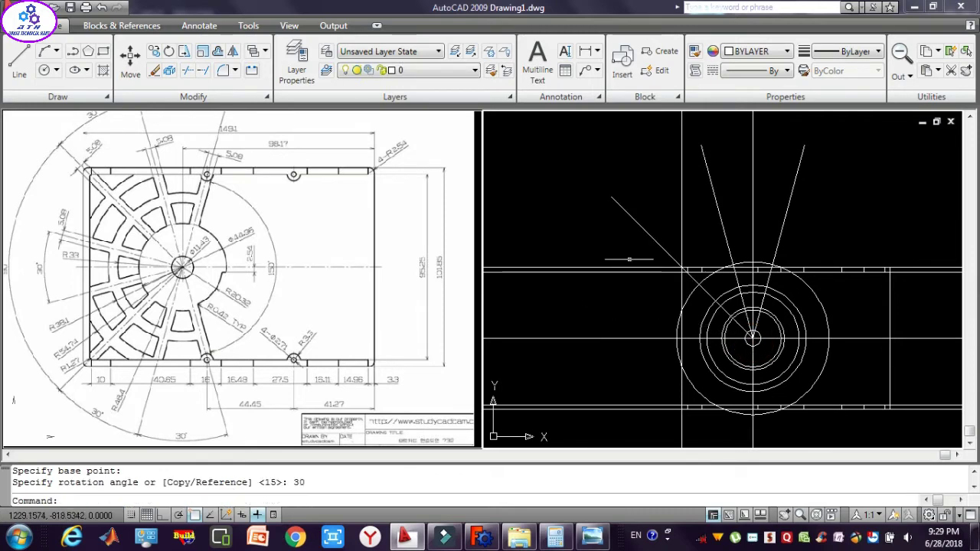
key("Escape")
left_click(644, 200)
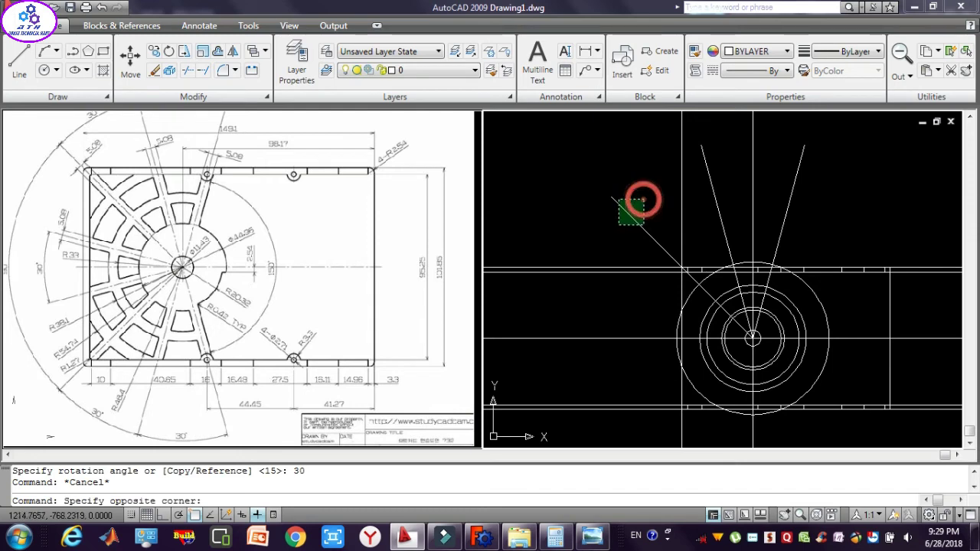
left_click(619, 223)
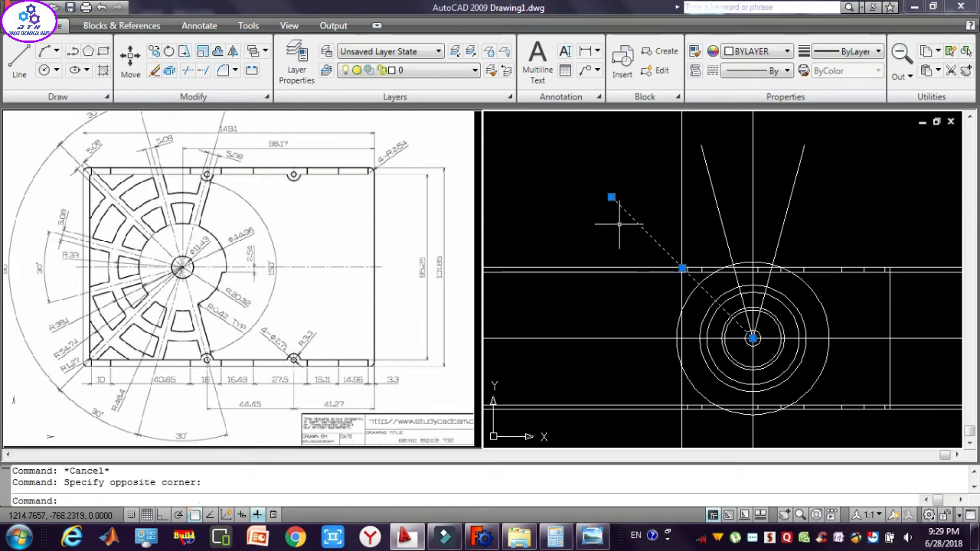
Draw a line from the rotated diagonal's outer end back to the circle centre
key("Escape")
type("l")
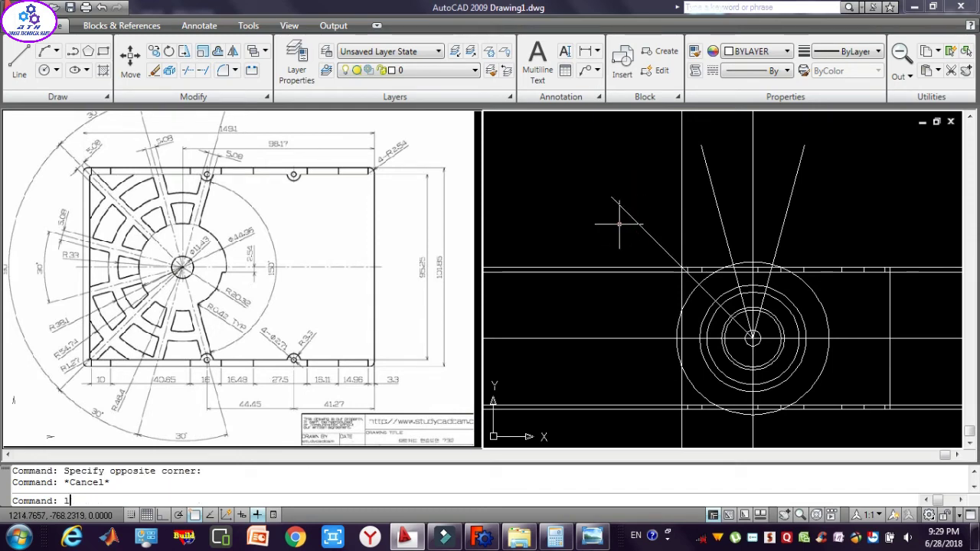
key("Return")
left_click(611, 197)
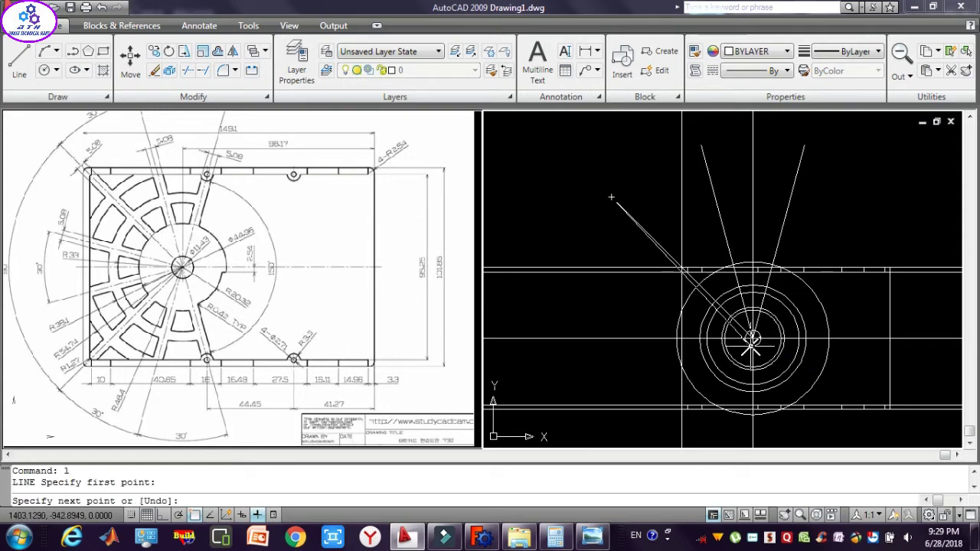
left_click(753, 338)
key("Escape")
key("Escape")
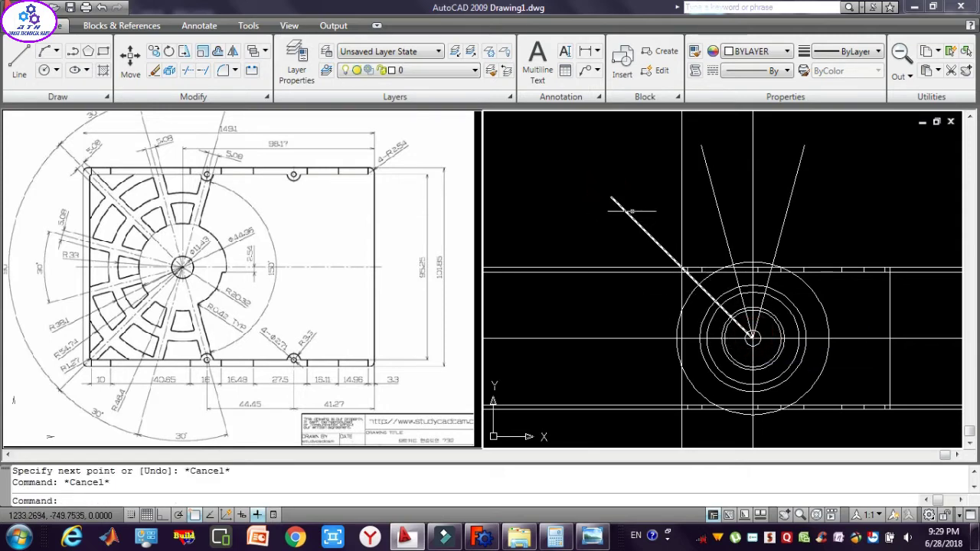
left_click(630, 213)
type("ro")
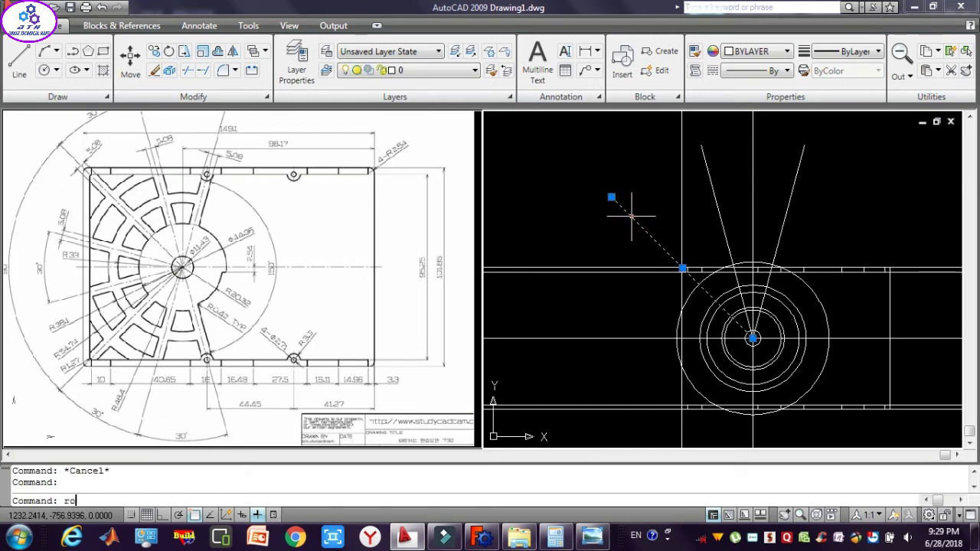
Rotate the diagonal line 90° about the circles' centre
key("Return")
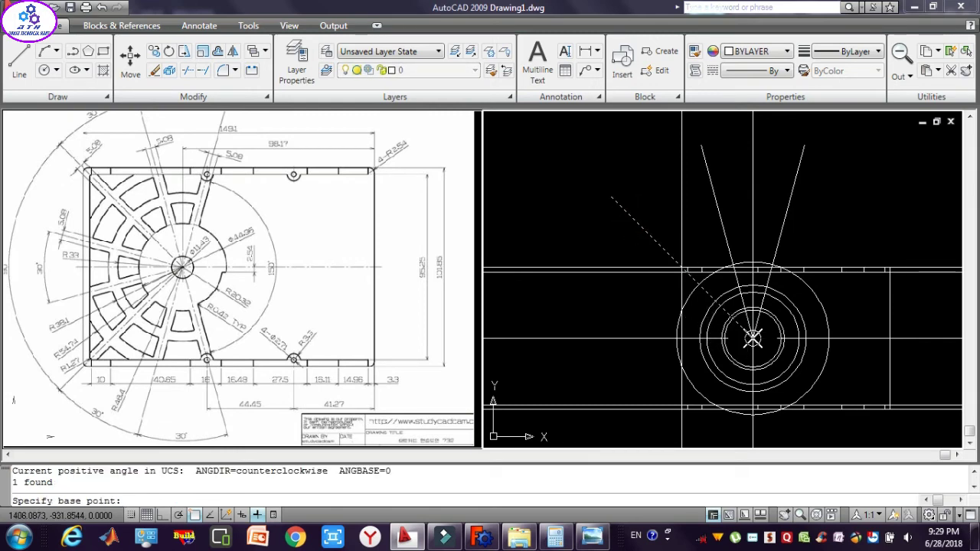
left_click(752, 337)
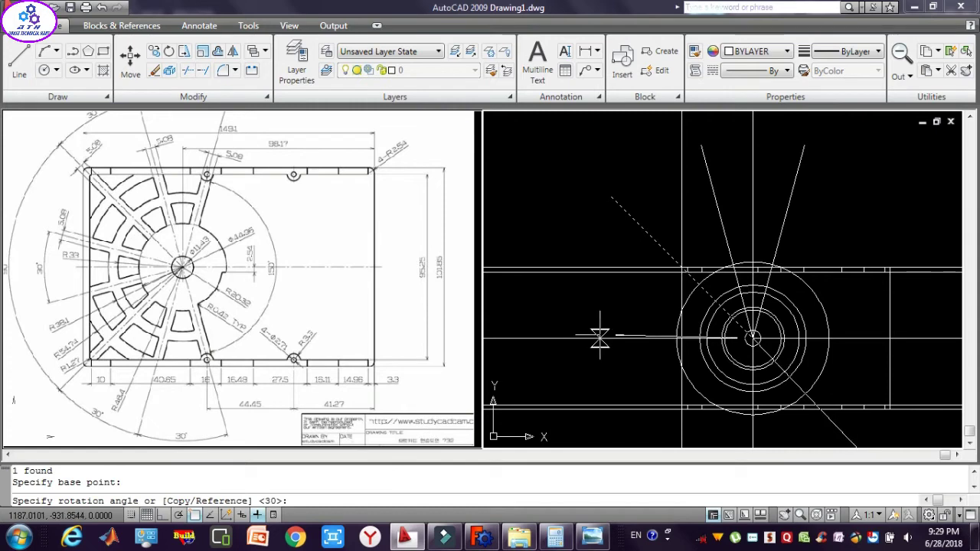
type("90")
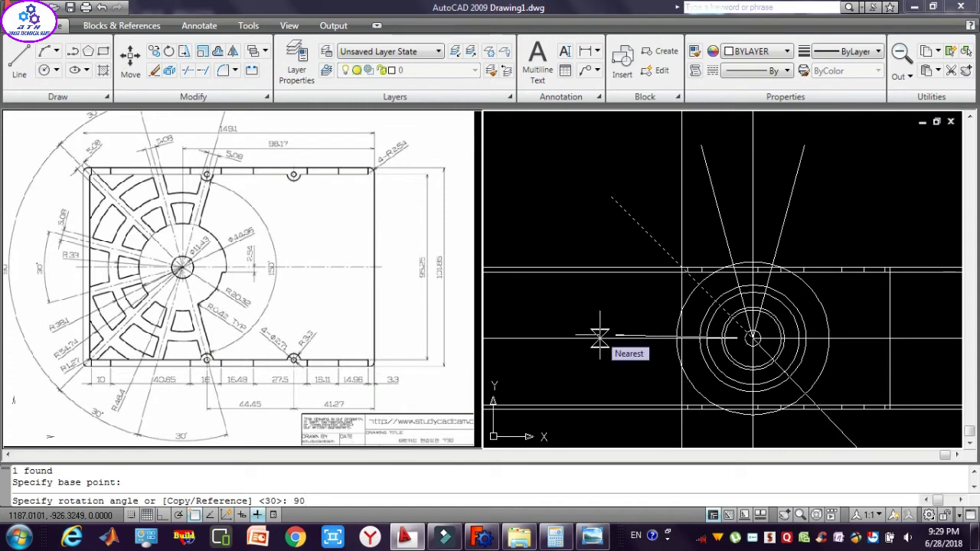
key("Return")
key("Return")
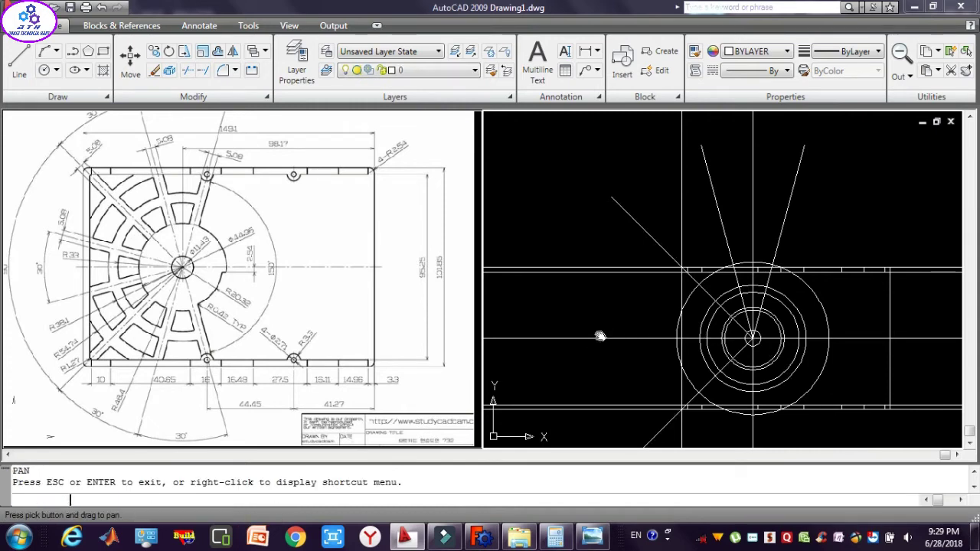
left_click_drag(651, 355, 650, 277)
key("Escape")
key("Escape")
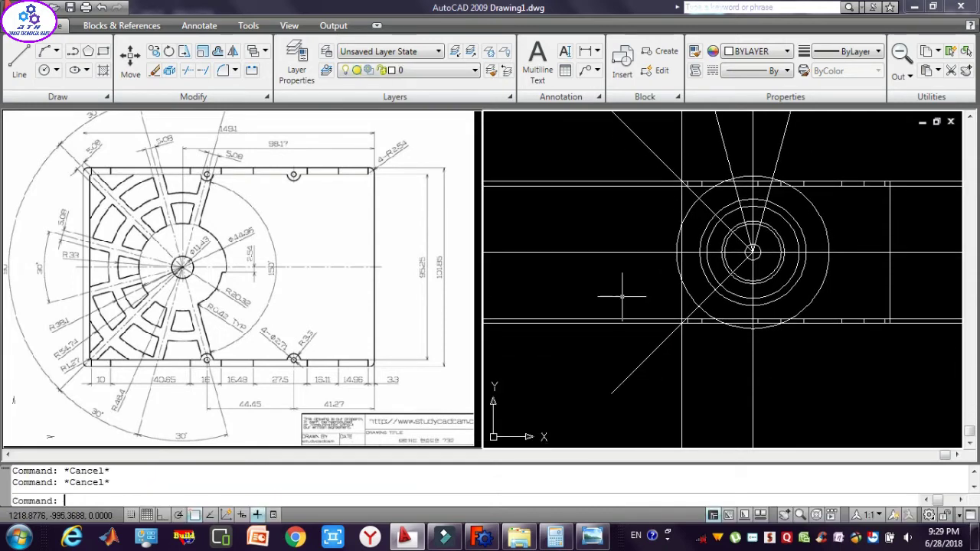
type("l")
Draw a line from the circles' centre down-left and rotate it 30° about the centre
key("Return")
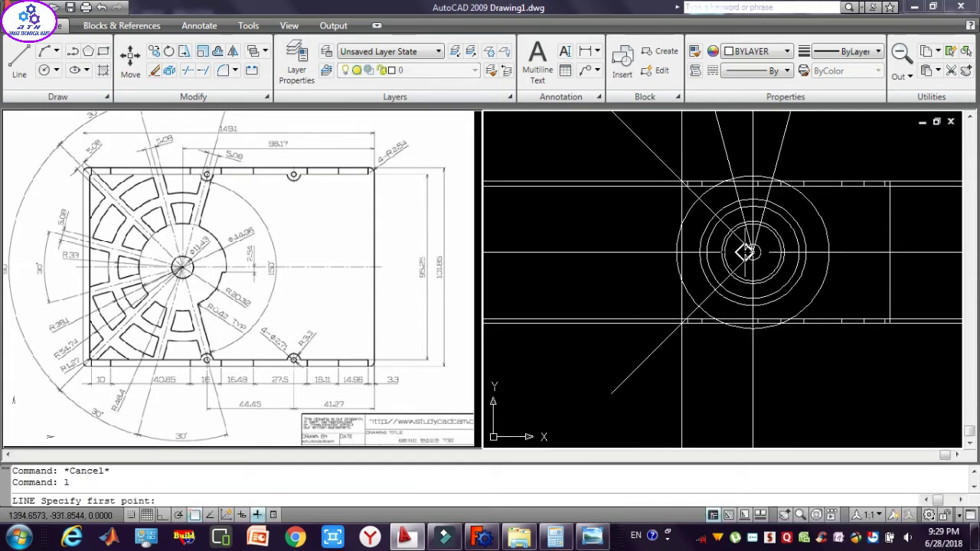
left_click(753, 251)
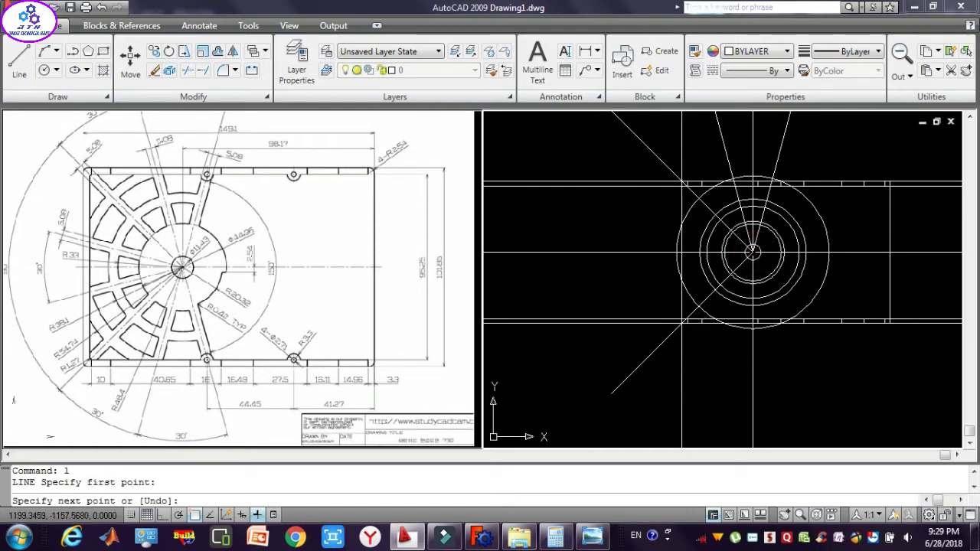
left_click(609, 400)
key("Escape")
left_click(630, 375)
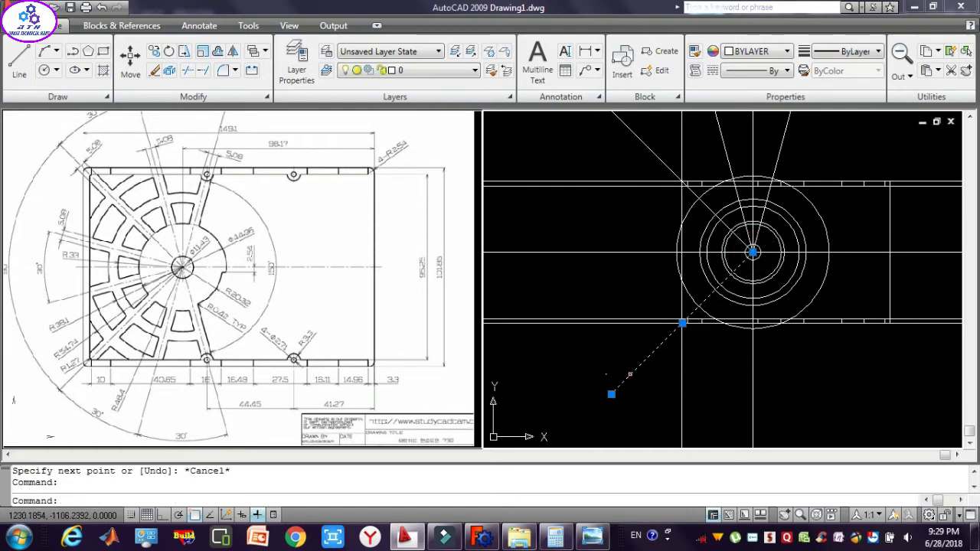
type("ro")
key("Return")
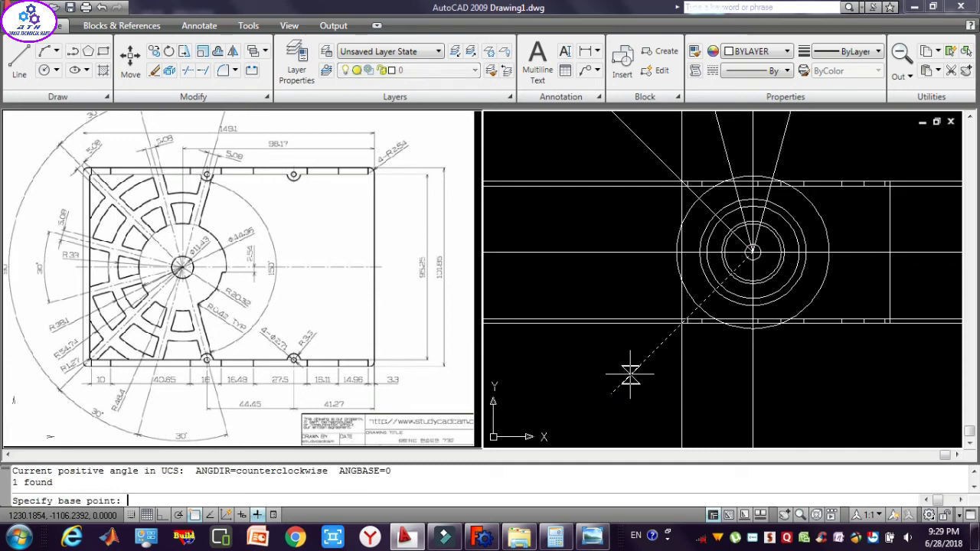
left_click(753, 251)
type("30")
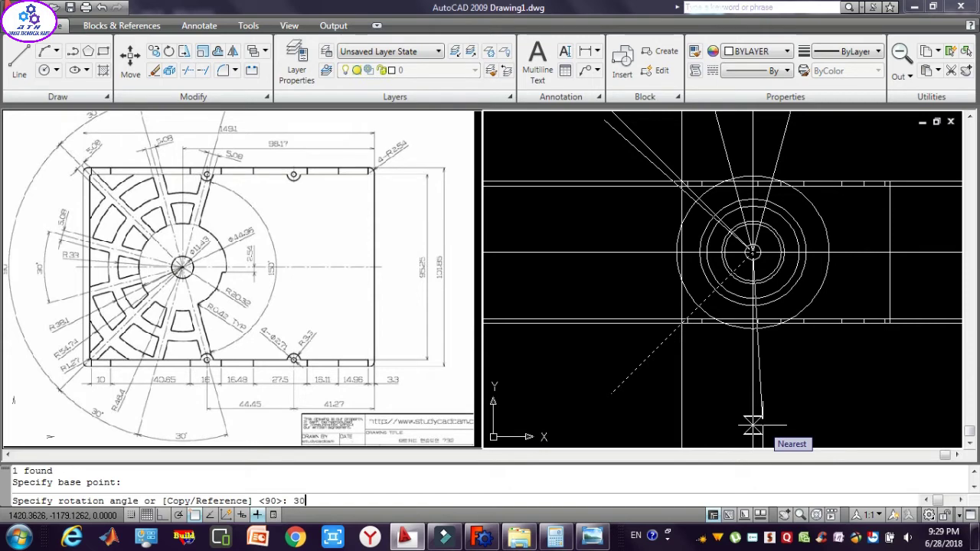
key("Return")
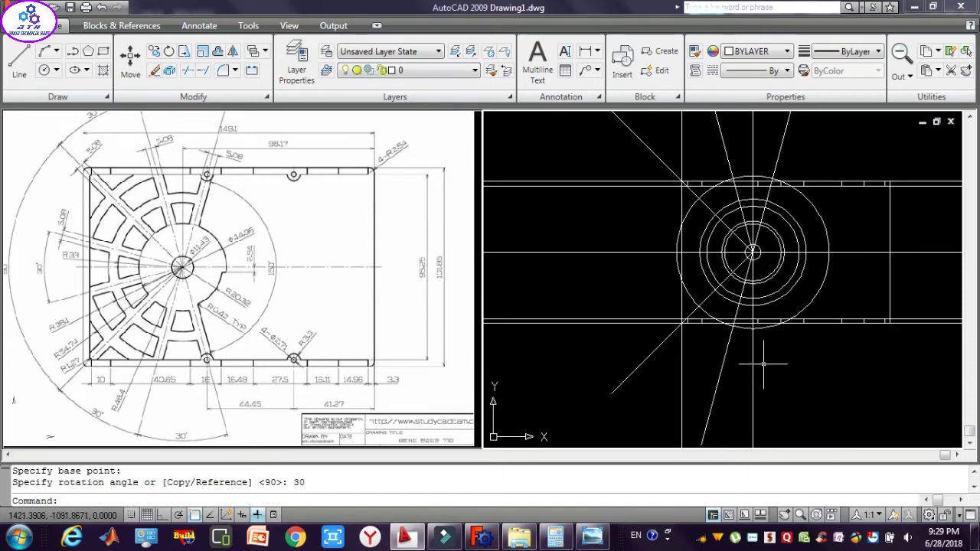
key("Escape")
key("Escape")
Draw another line from the circles' centre down below the circles
type("p")
key("Return")
mouse_move(763, 367)
left_mouse_down()
mouse_move(744, 361)
mouse_move(724, 298)
mouse_move(735, 363)
mouse_move(726, 217)
left_mouse_up()
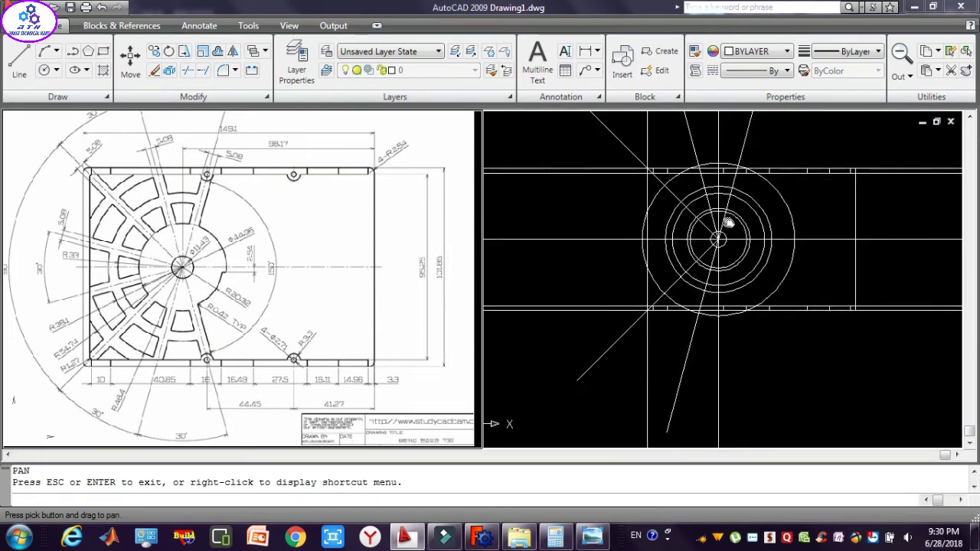
key("Escape")
key("Escape")
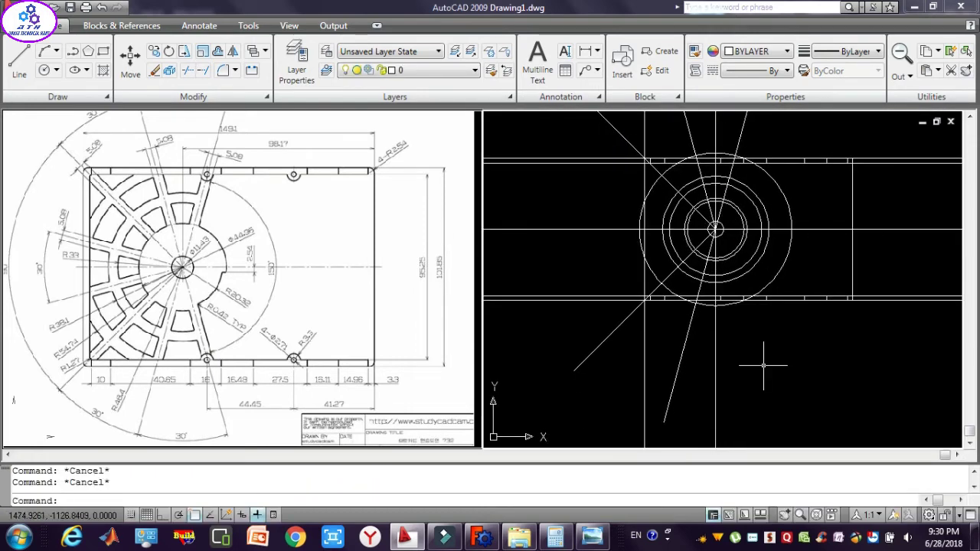
type("l")
key("Return")
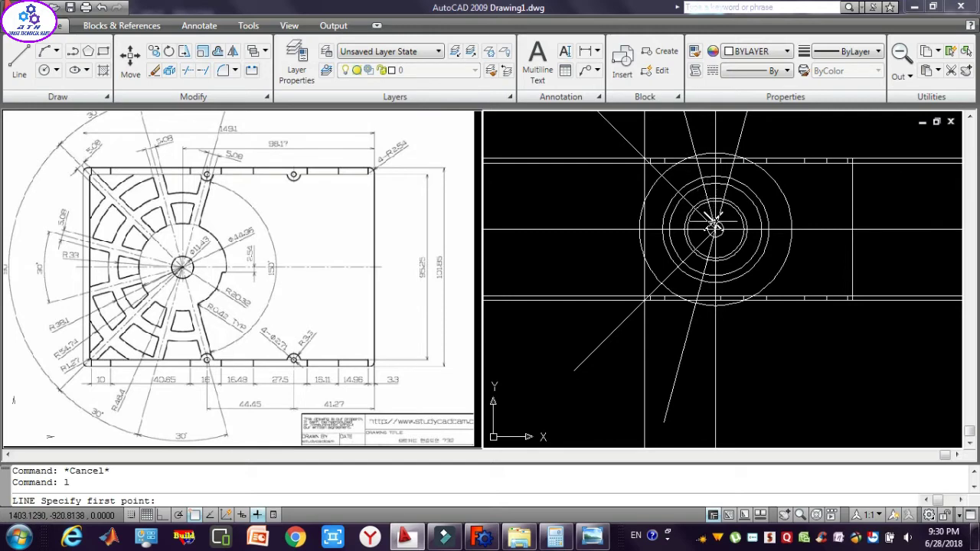
left_click(715, 228)
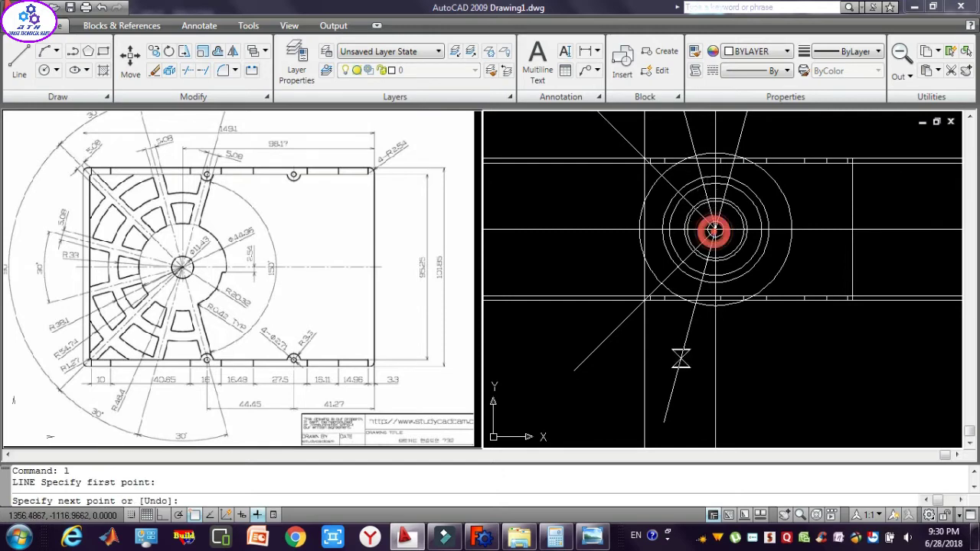
left_click(664, 422)
key("Escape")
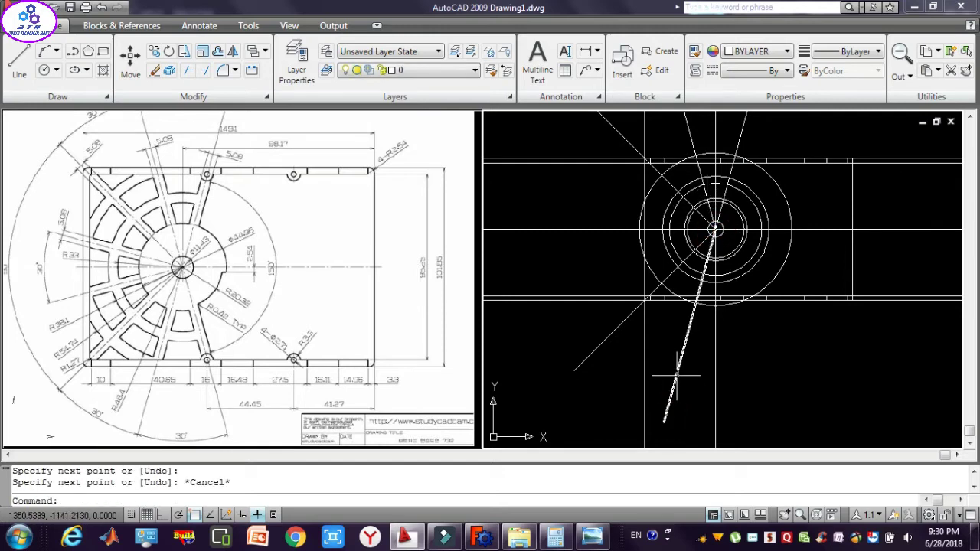
Rotate the lower line 15° about the centre, then undo that rotation
left_click(677, 375)
type("ro")
key("Return")
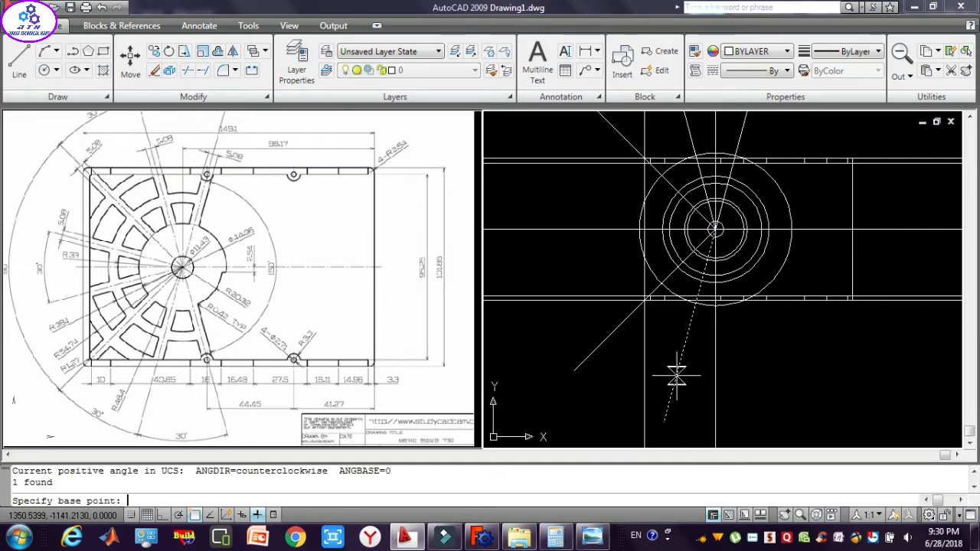
left_click(715, 228)
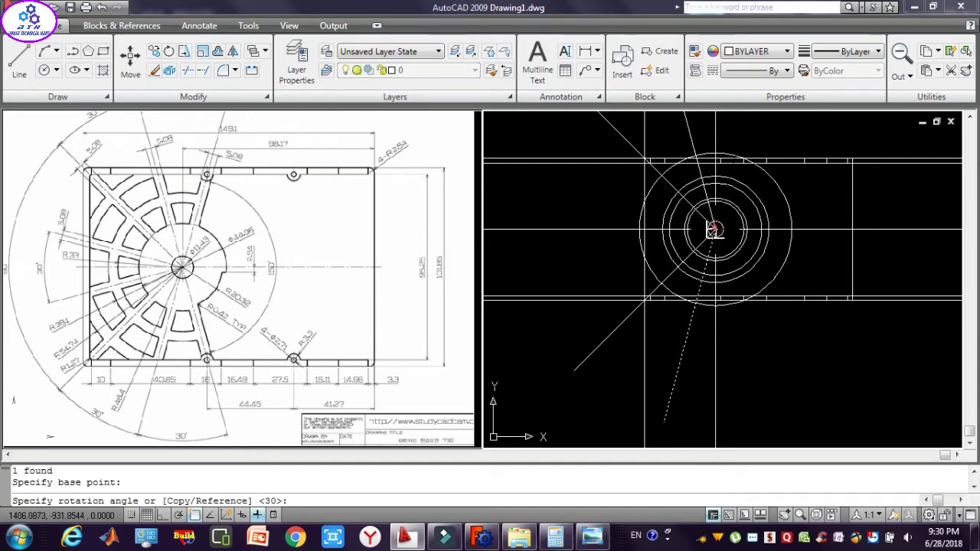
type("15")
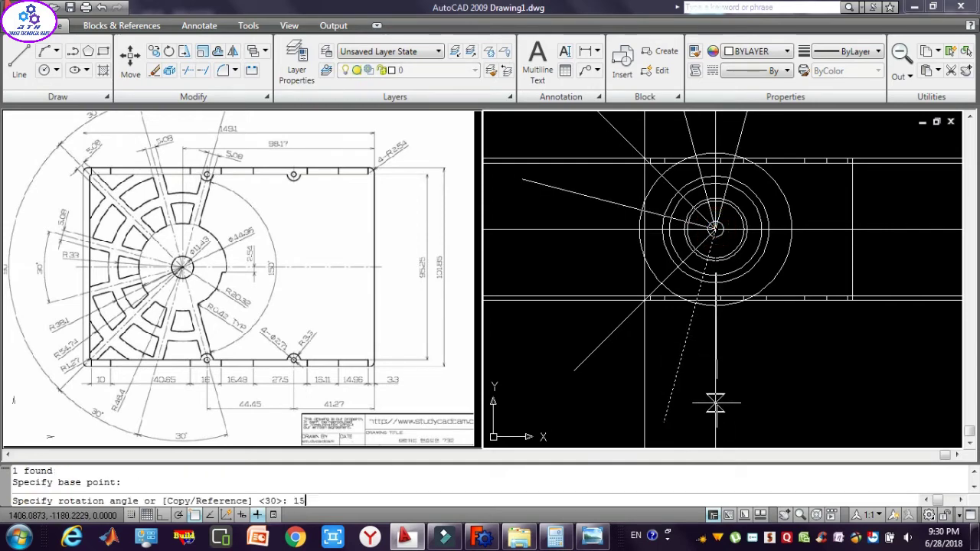
key("Return")
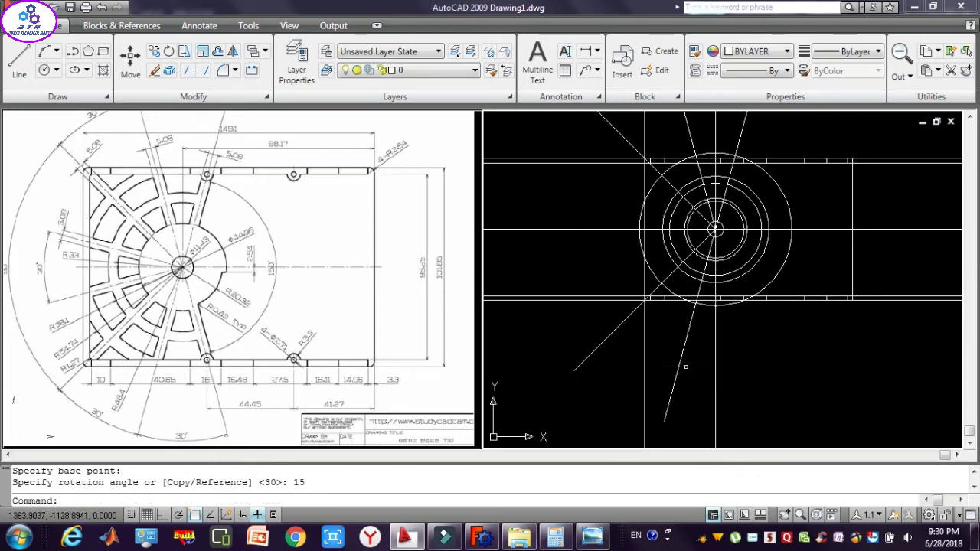
key("Escape")
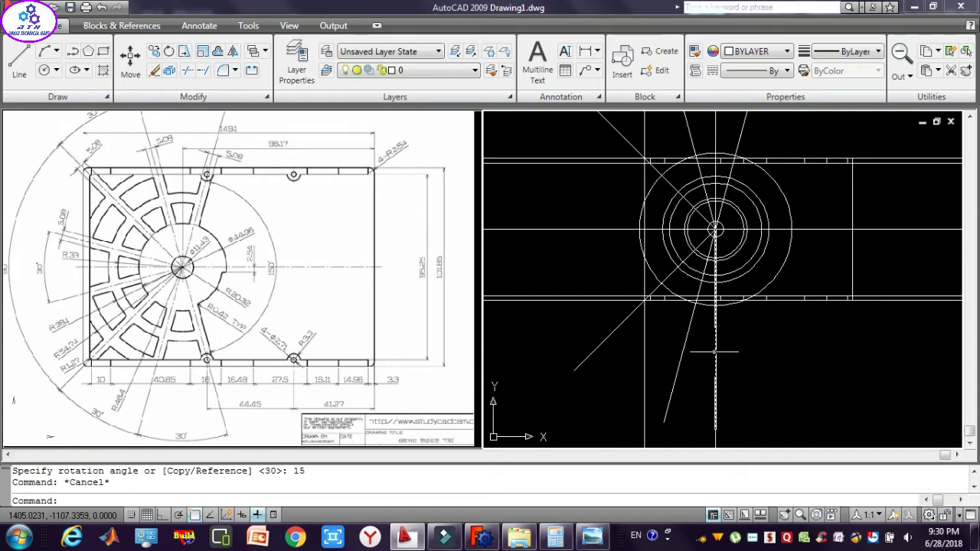
key("ctrl+z")
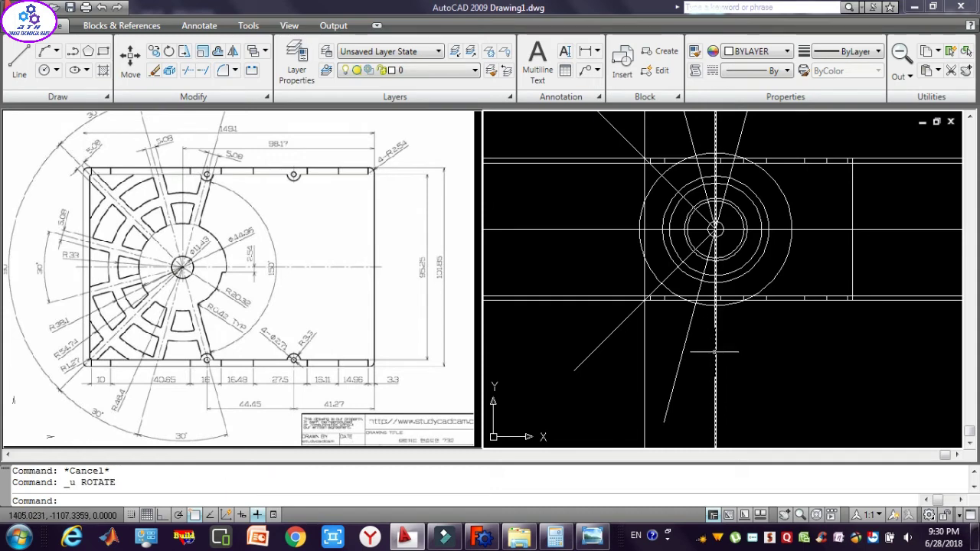
key("Escape")
Start another rotation of the slanted line about the centre, then abandon it
left_click(686, 340)
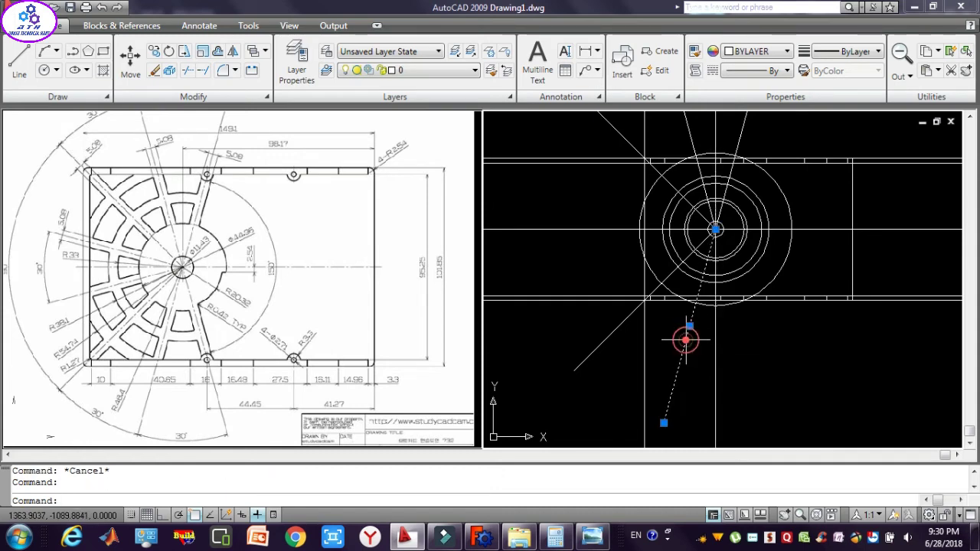
type("ro")
key("Return")
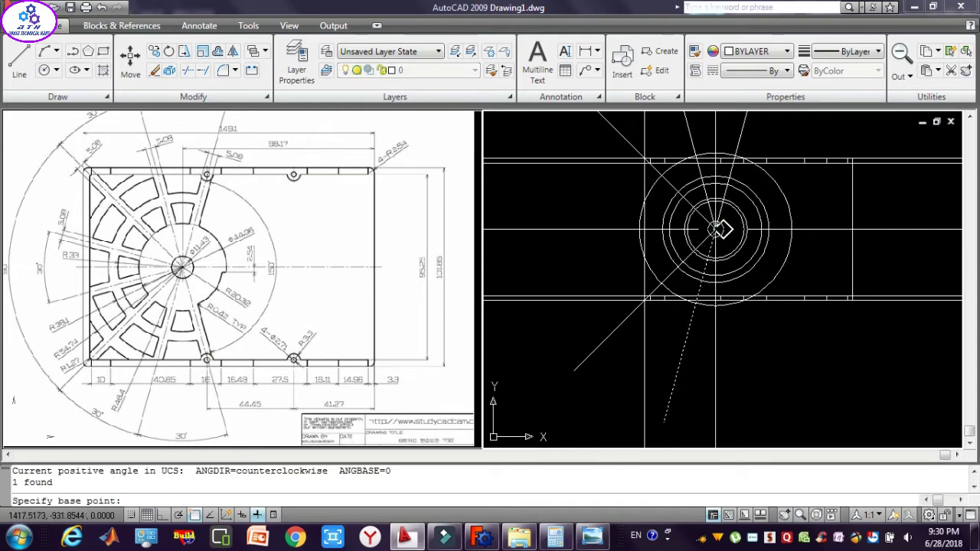
left_click(714, 228)
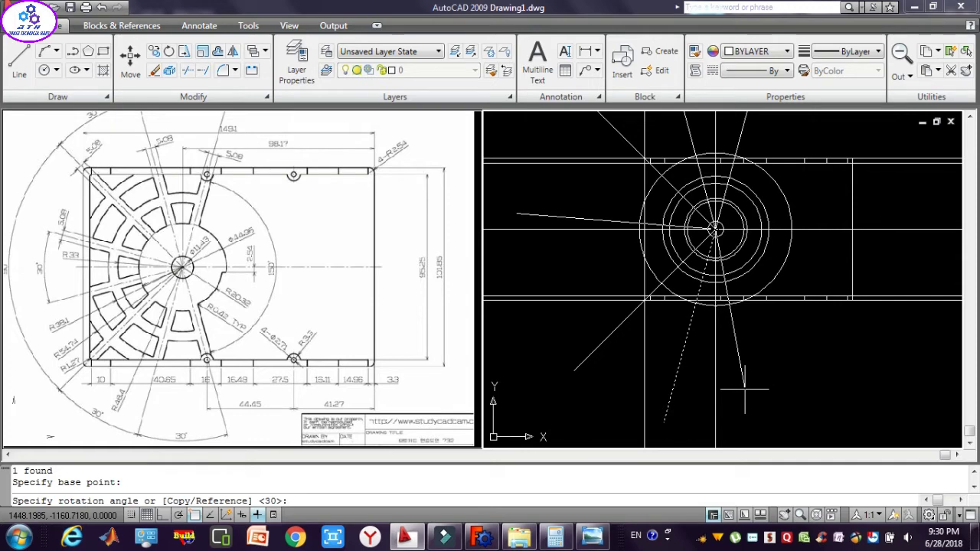
key("Escape")
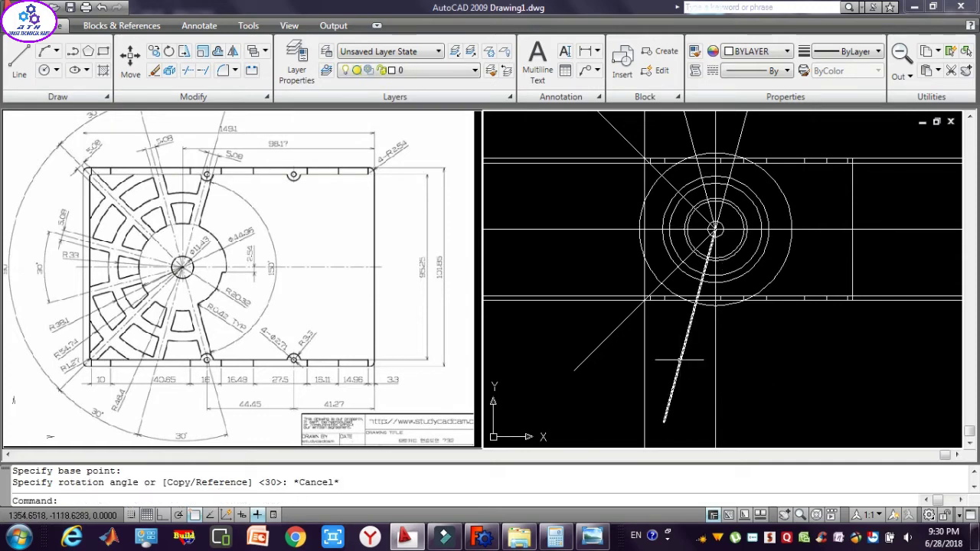
Mirror the inclined line across a vertical axis through the centre, keeping the original
left_click(681, 359)
key("Return")
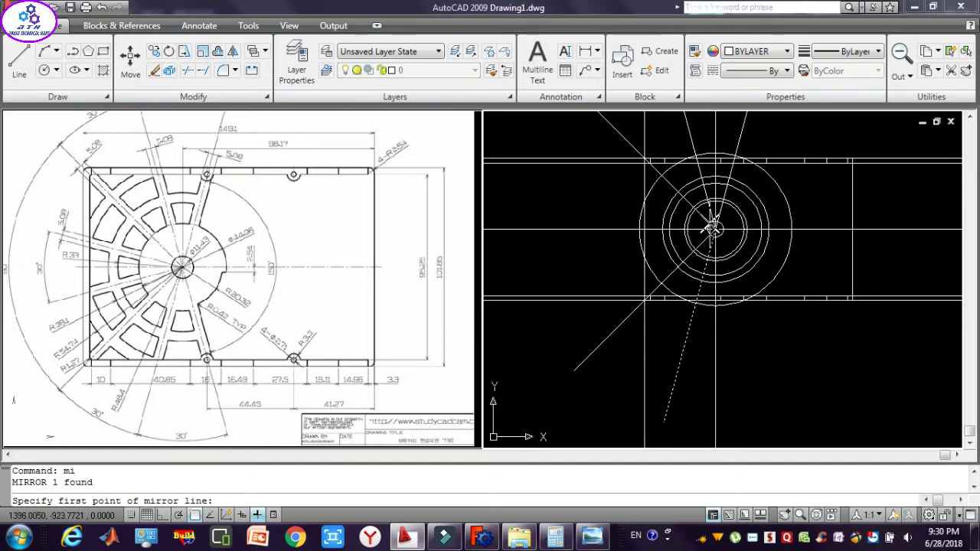
left_click(714, 229)
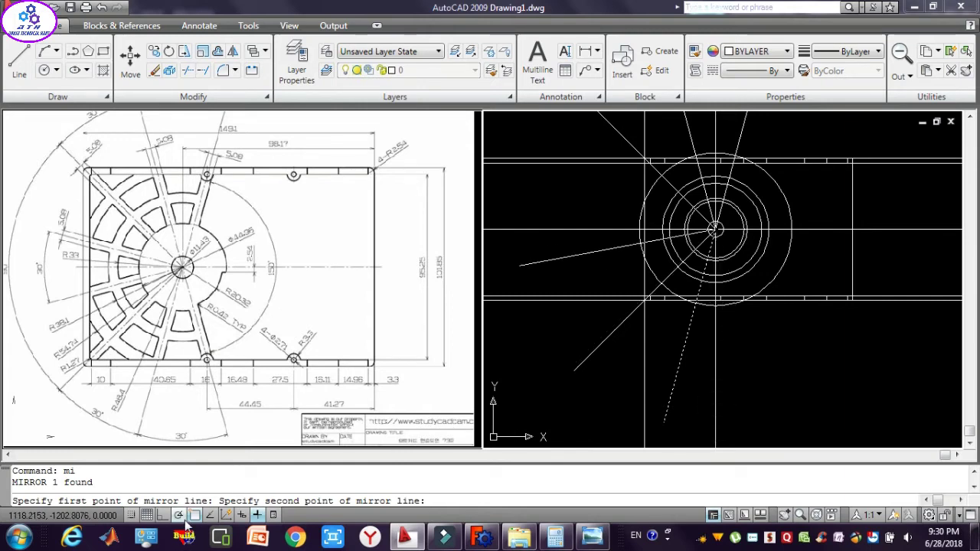
left_click(162, 514)
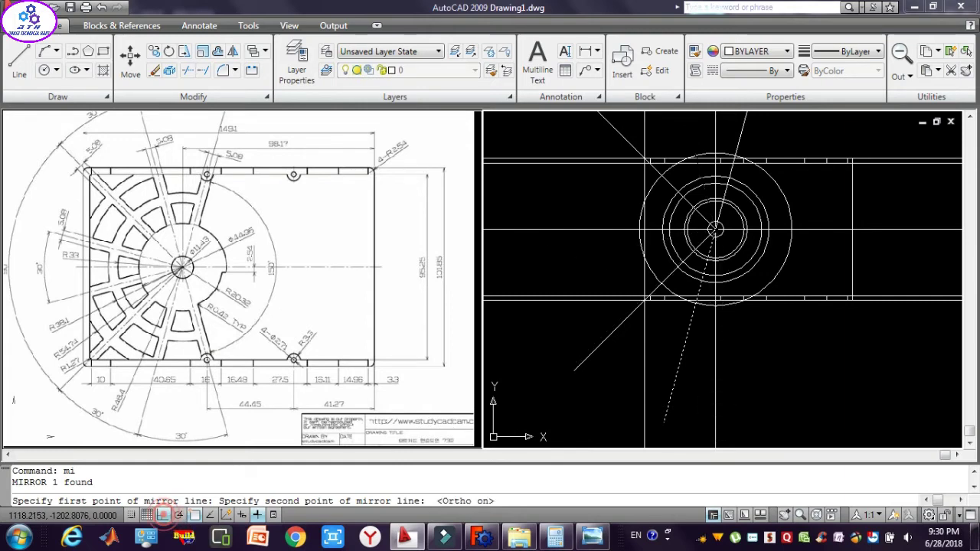
left_click(712, 415)
key("Return")
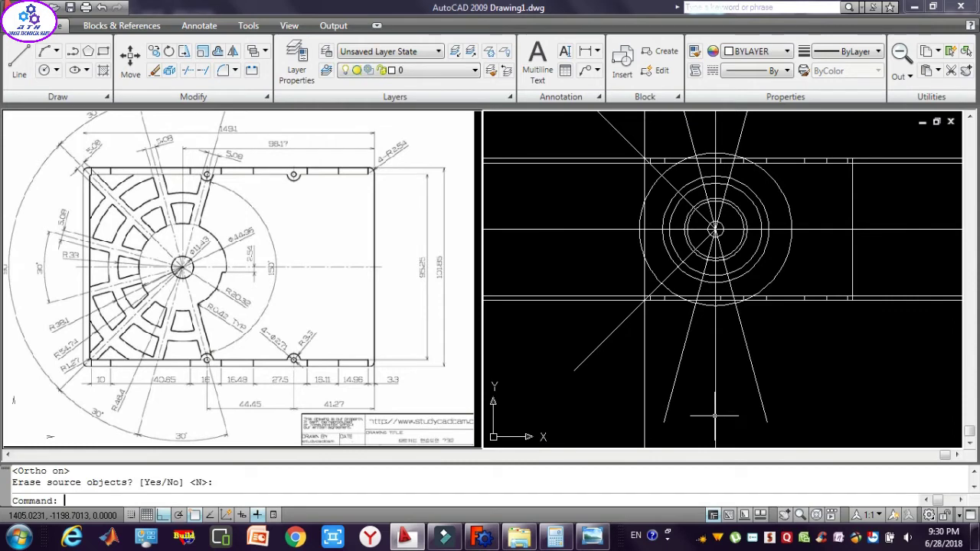
key("Escape")
key("Escape")
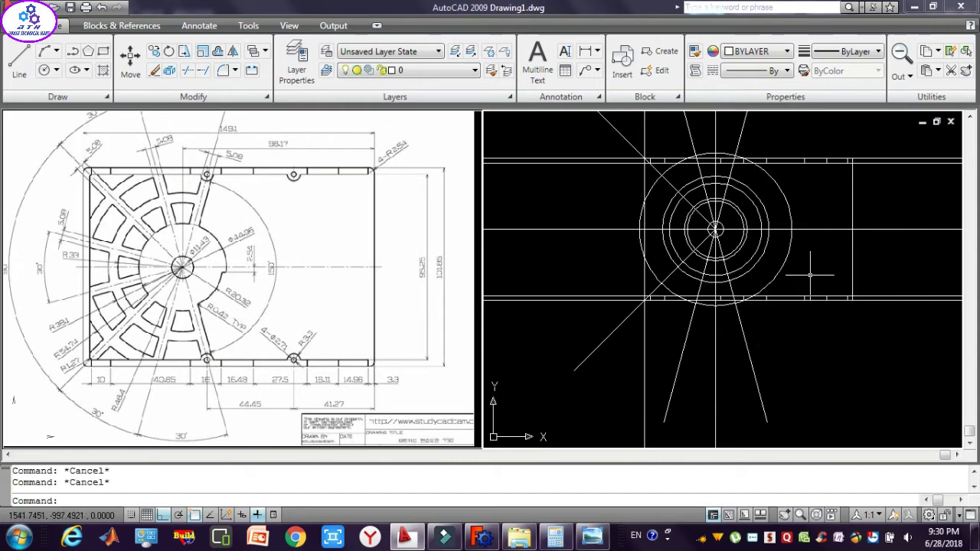
type("p")
key("Return")
Offset the upper-right spoke 5.08 to both sides and the neighbouring spoke once
left_click_drag(747, 200, 768, 347)
key("Escape")
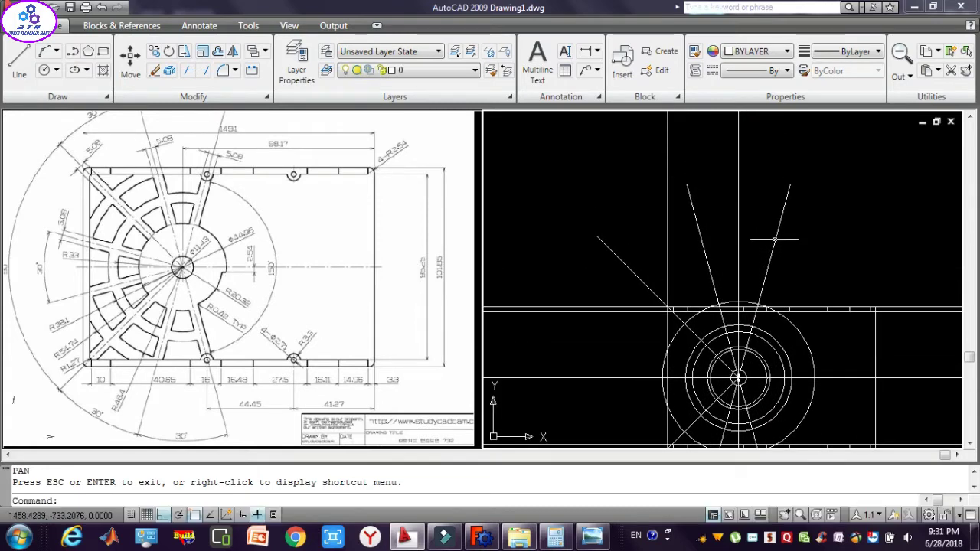
key("Escape")
key("Escape")
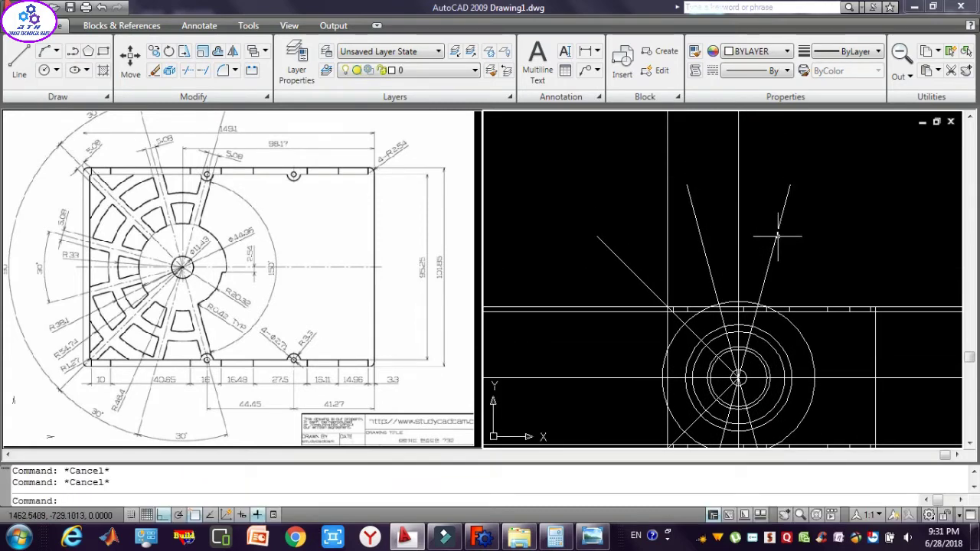
left_click(777, 237)
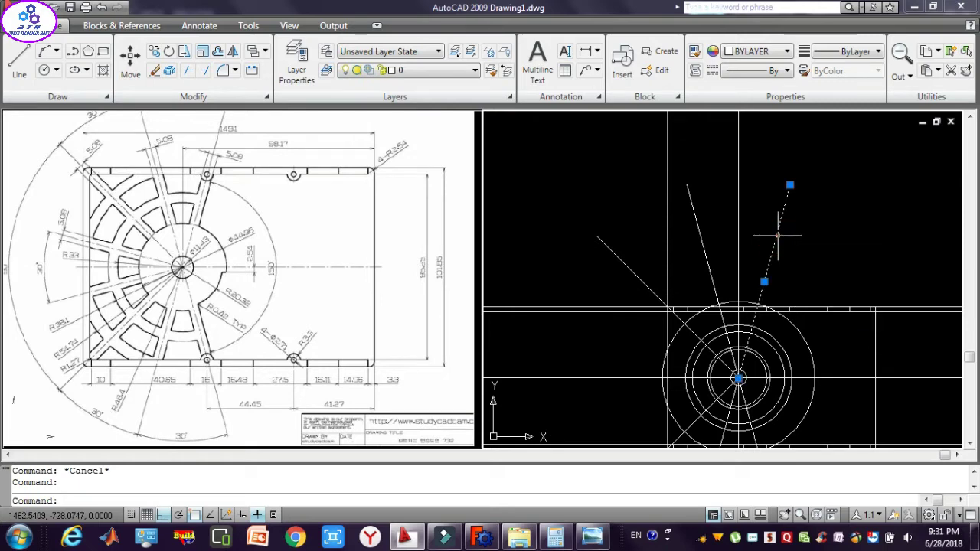
type("o")
key("Return")
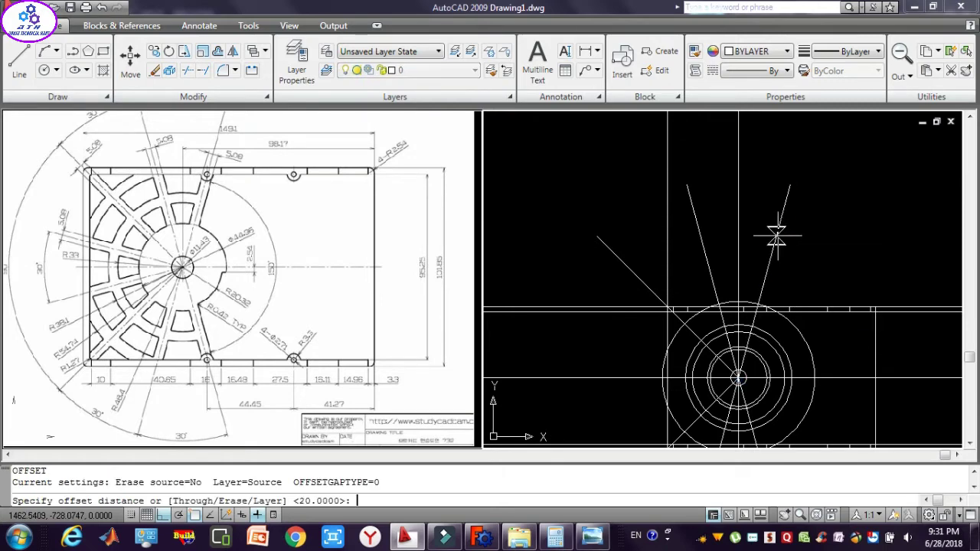
left_click(777, 236)
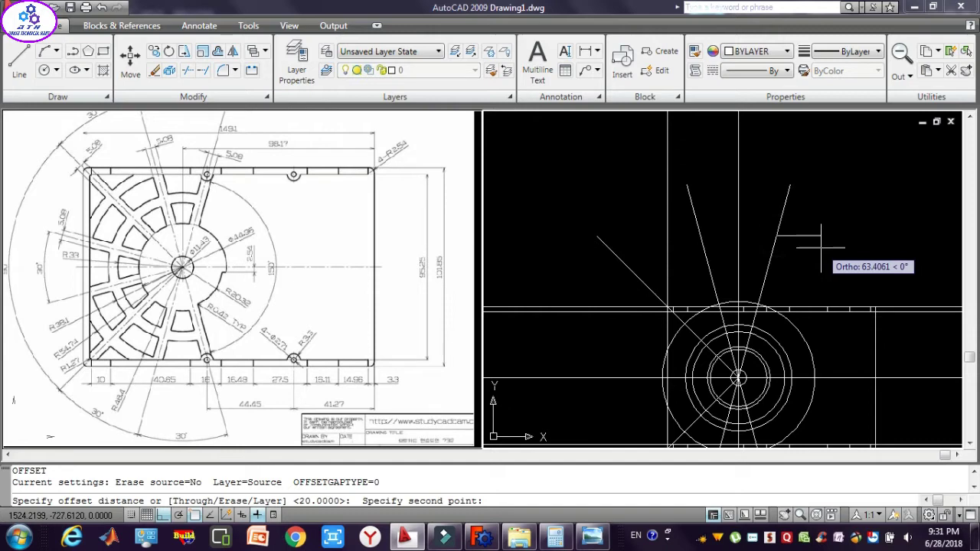
type("5.08")
key("Return")
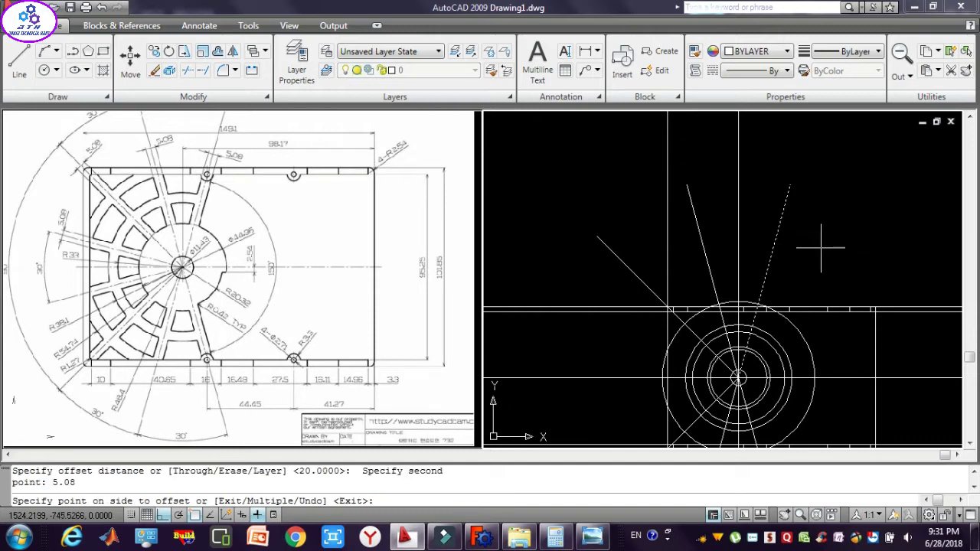
left_click(819, 245)
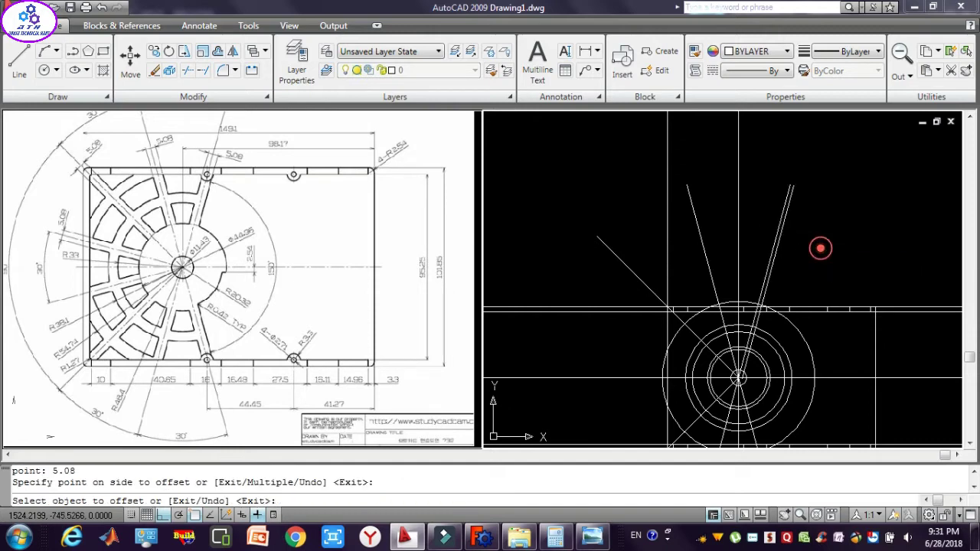
left_click(776, 240)
left_click(750, 221)
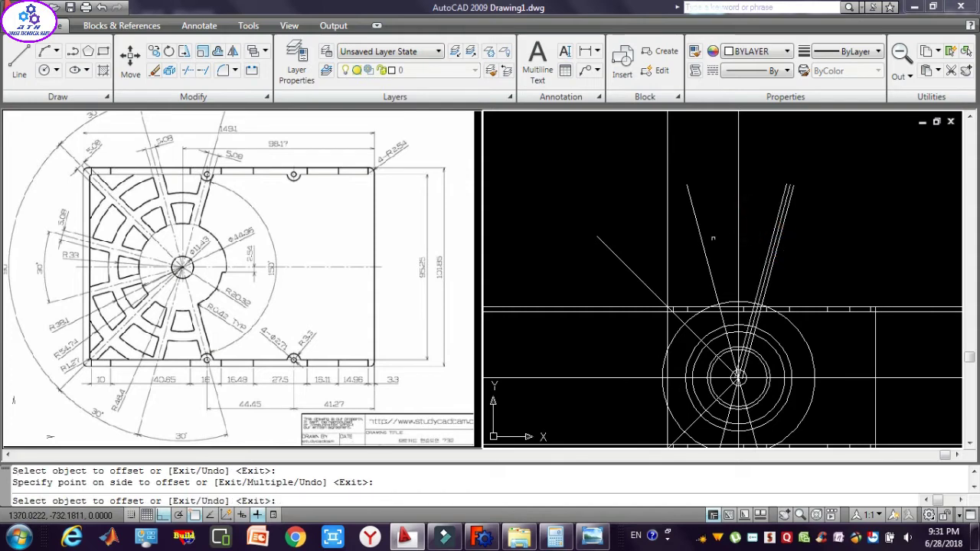
left_click(701, 239)
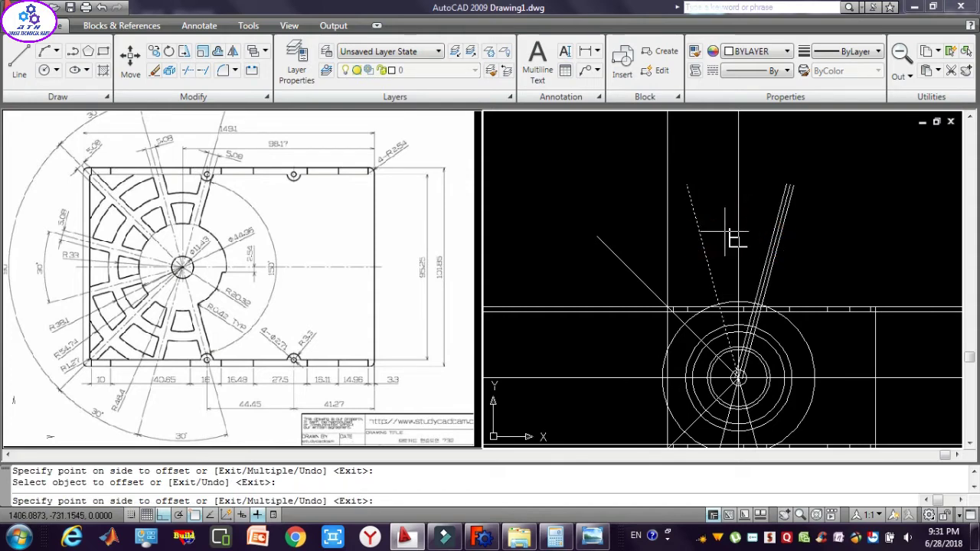
left_click(724, 230)
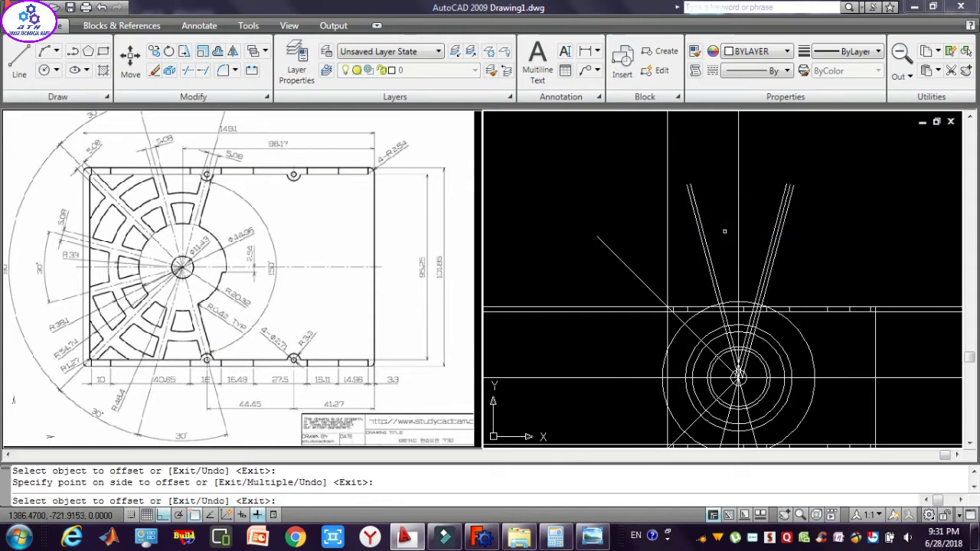
key("Escape")
key("Escape")
key("Escape")
type("p")
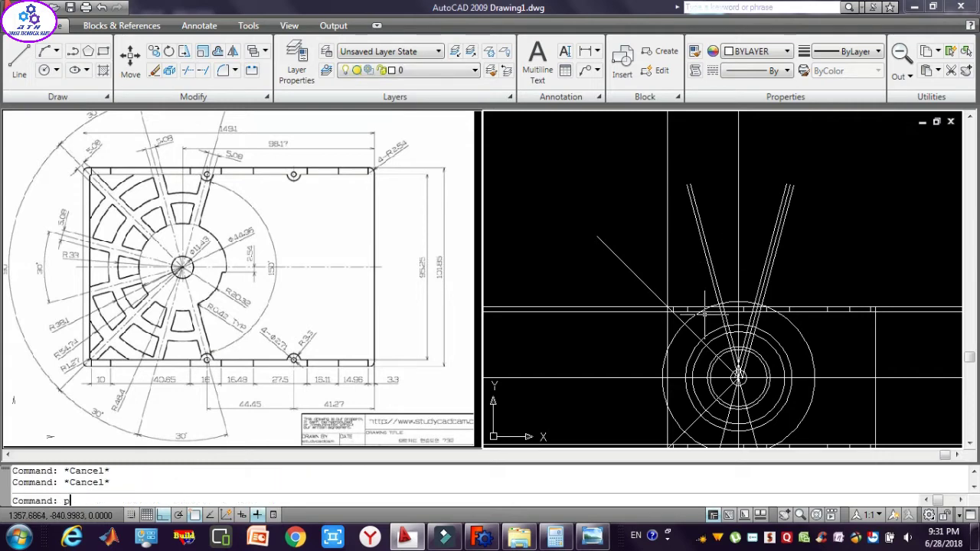
Offset the upper-left diagonal spoke 5.08 to both sides
key("Return")
left_click_drag(705, 313, 687, 250)
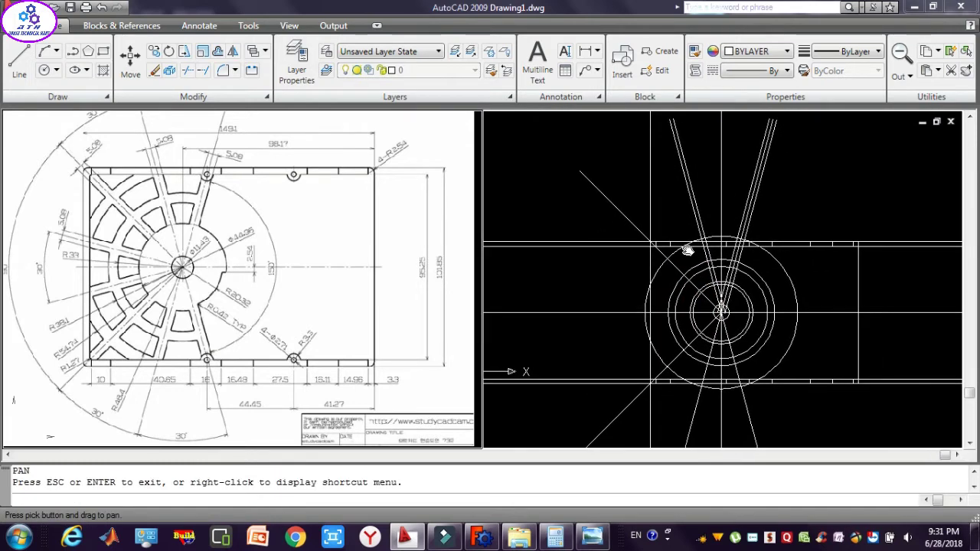
key("Escape")
left_click(617, 192)
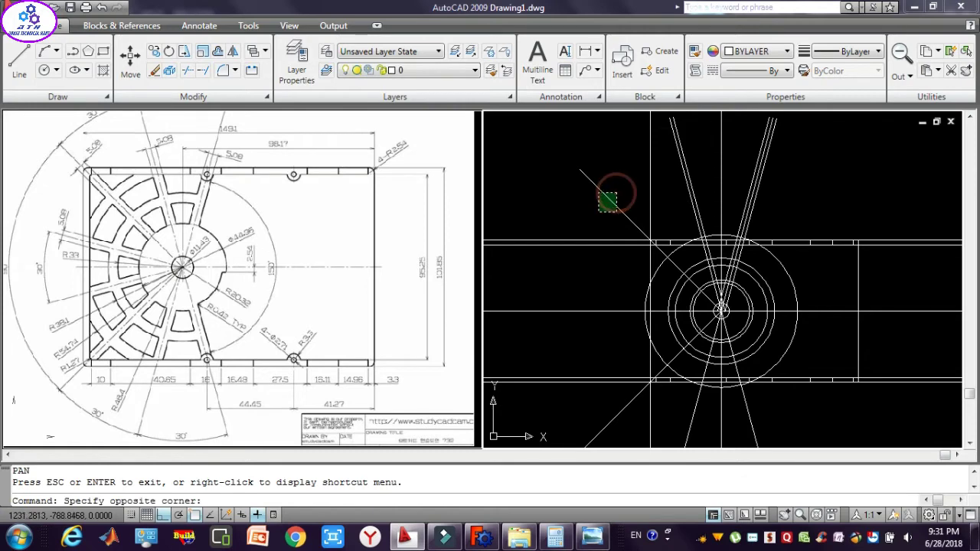
left_click(600, 211)
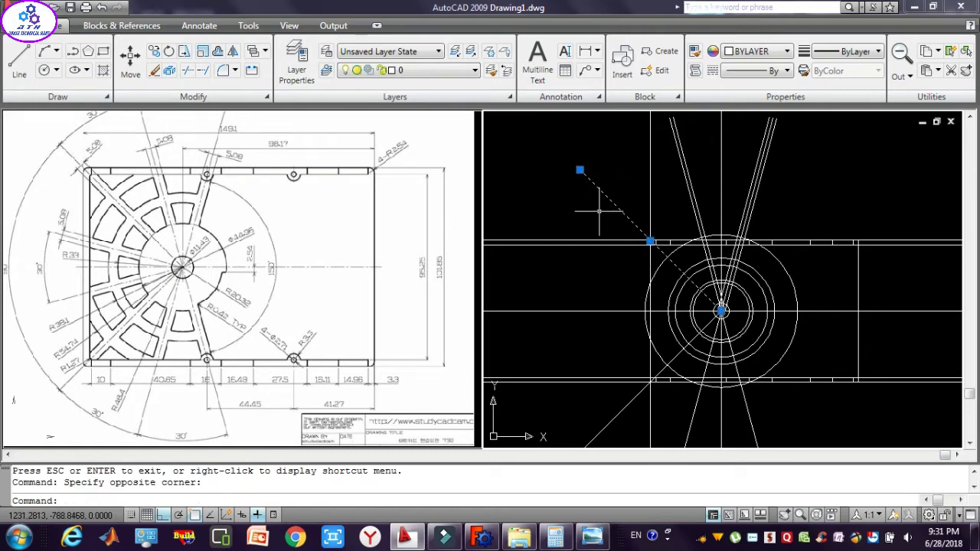
type("o")
key("Return")
left_click(601, 210)
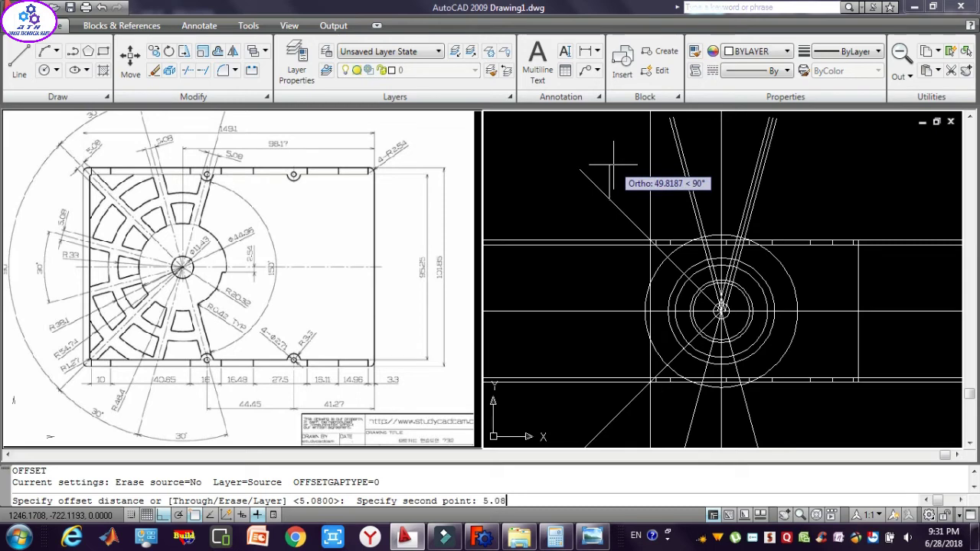
key("Return")
left_click(614, 164)
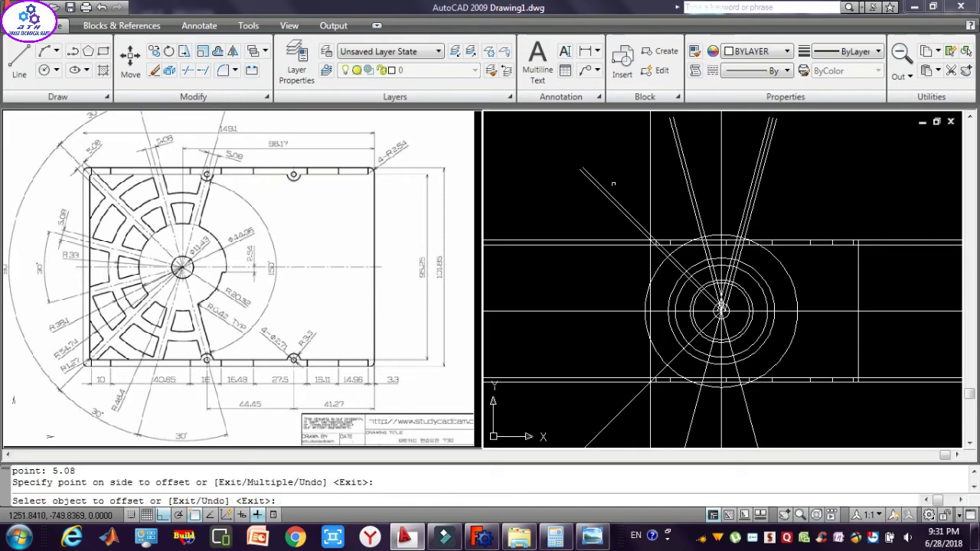
left_click(613, 202)
left_click(600, 245)
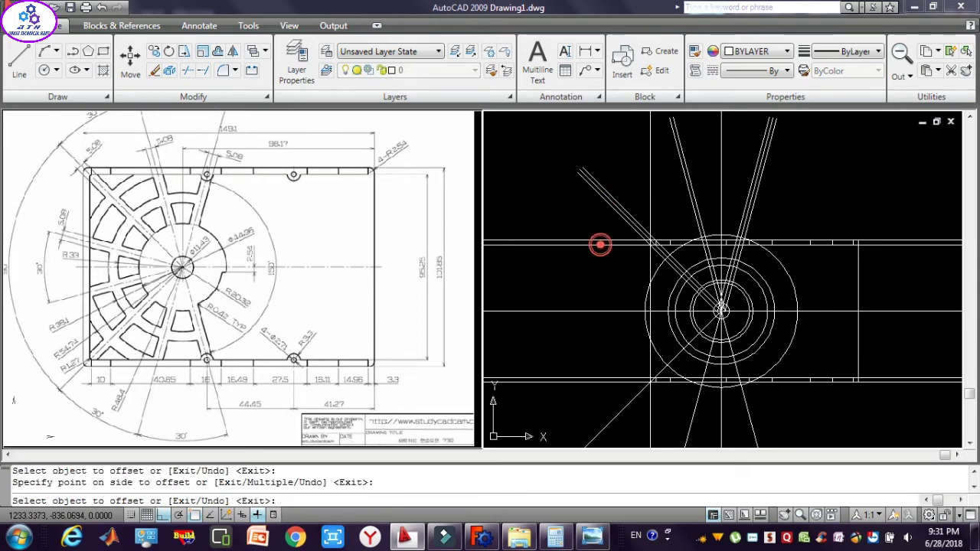
key("Escape")
key("Escape")
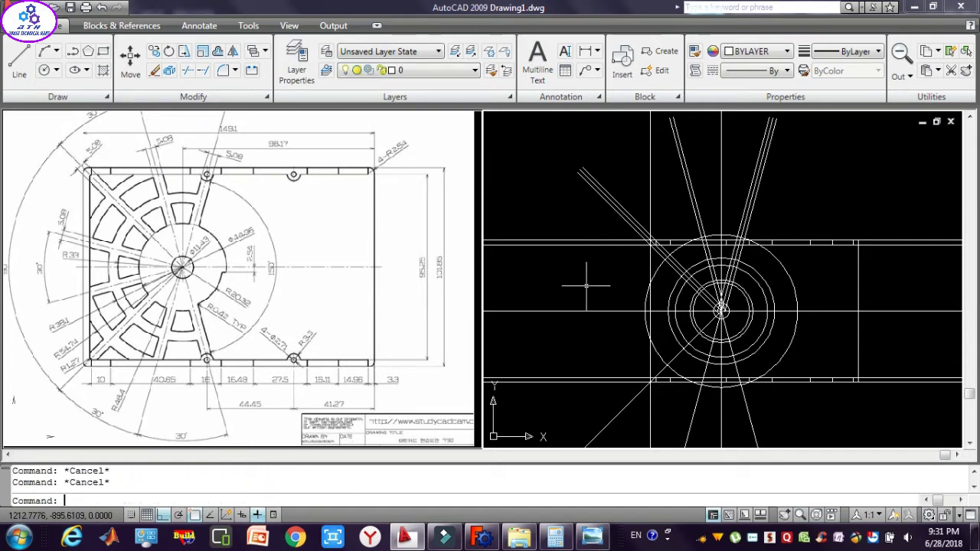
type("l")
key("Return")
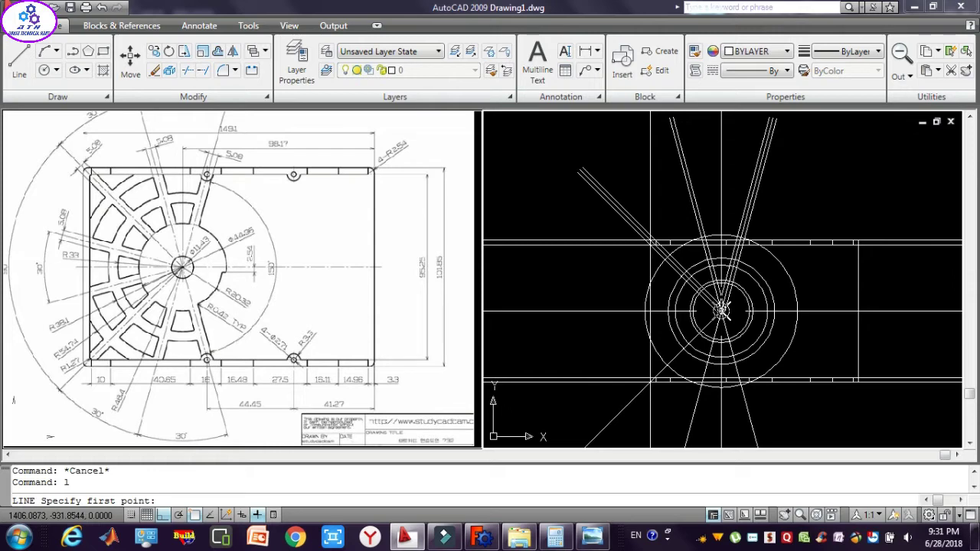
Draw a horizontal line left from the circles' centre and rotate it 15 degrees about the centre
left_click(723, 308)
left_click(520, 311)
key("Escape")
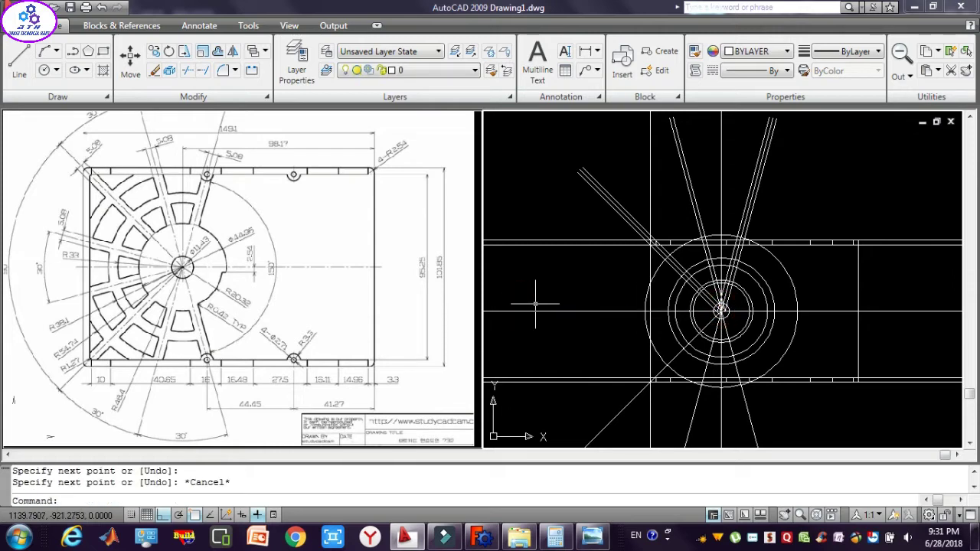
left_click(535, 311)
type("ro")
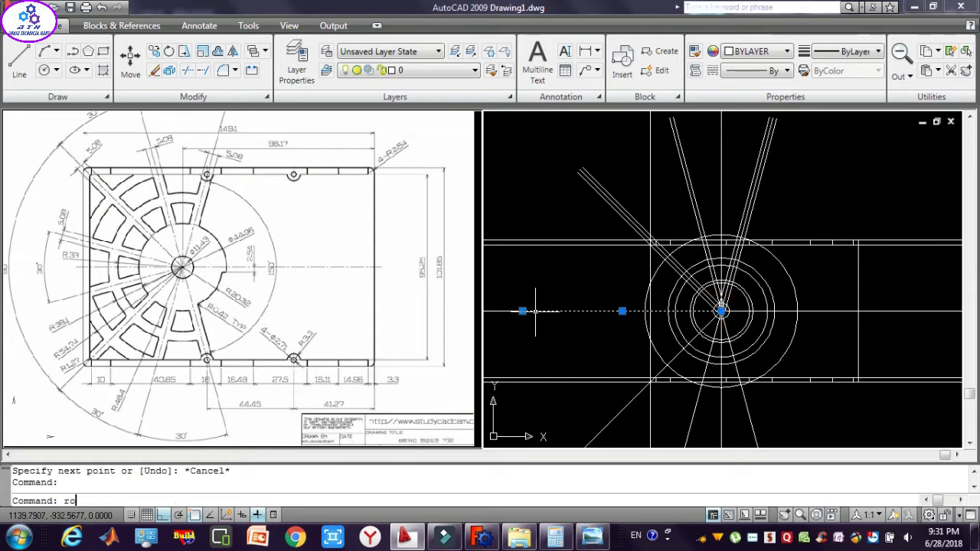
key("Return")
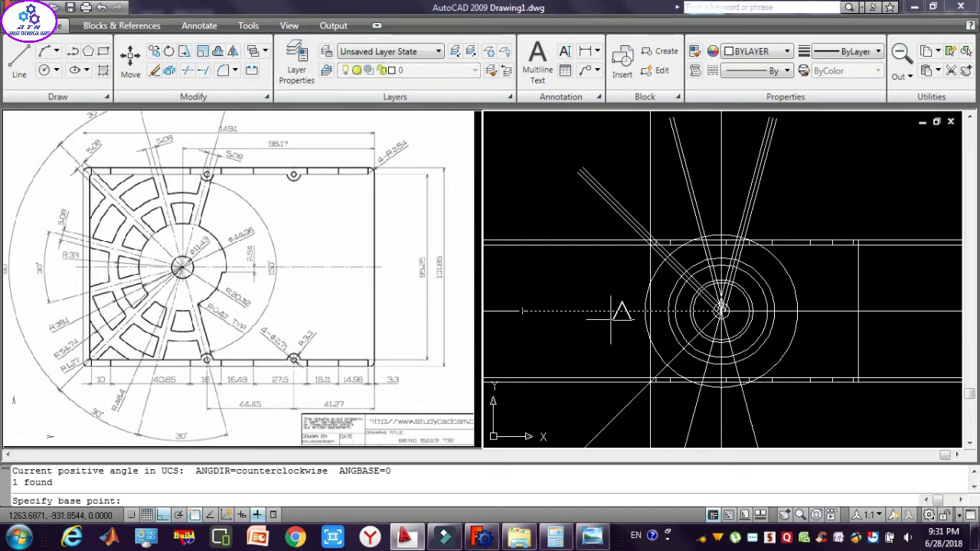
left_click(722, 309)
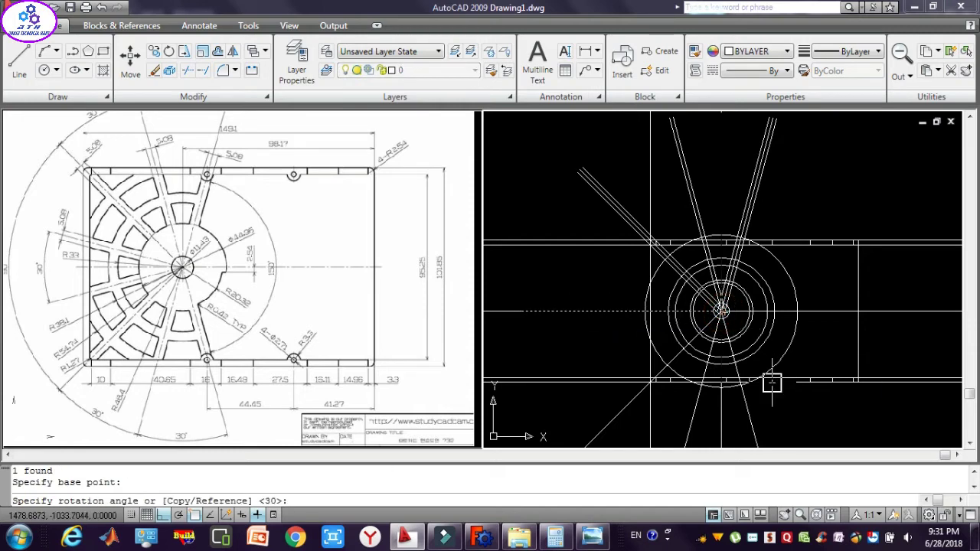
type("15")
key("Return")
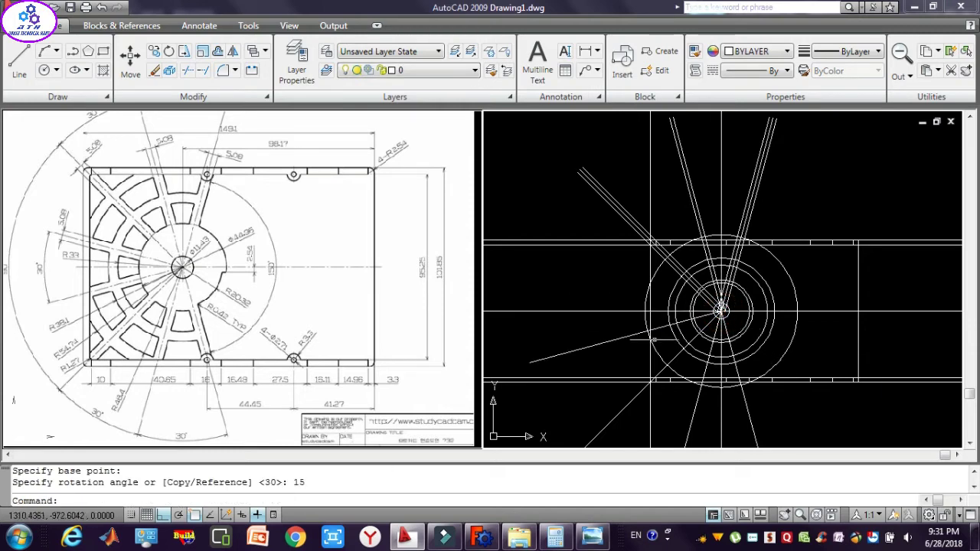
Abandon a first mirror attempt and zoom in on the central circles
left_click(613, 354)
left_click(592, 328)
type("mi")
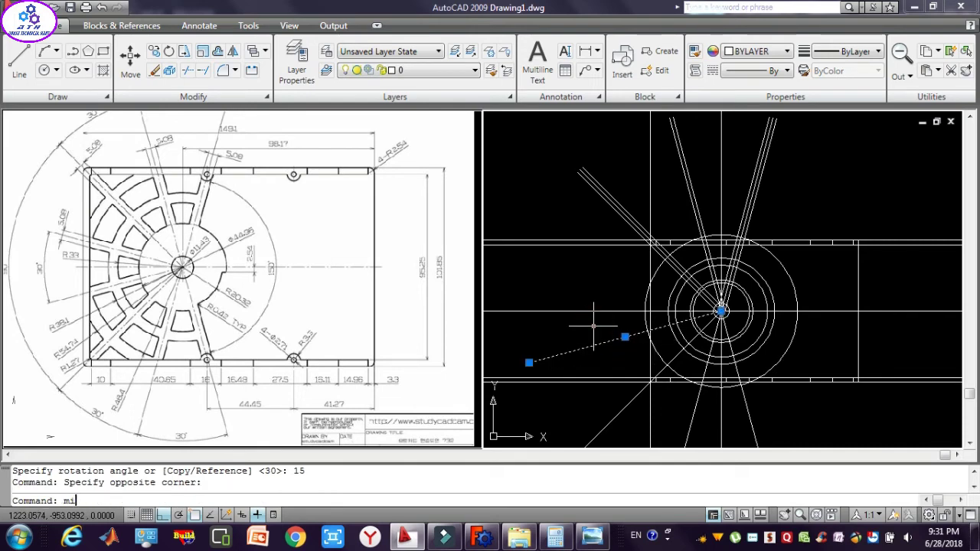
key("Return")
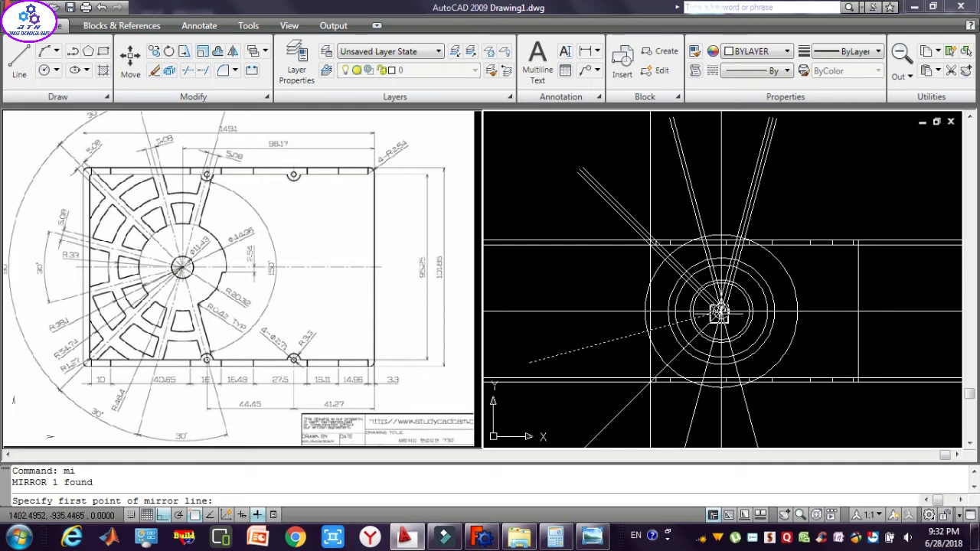
key("Escape")
type("z")
key("Return")
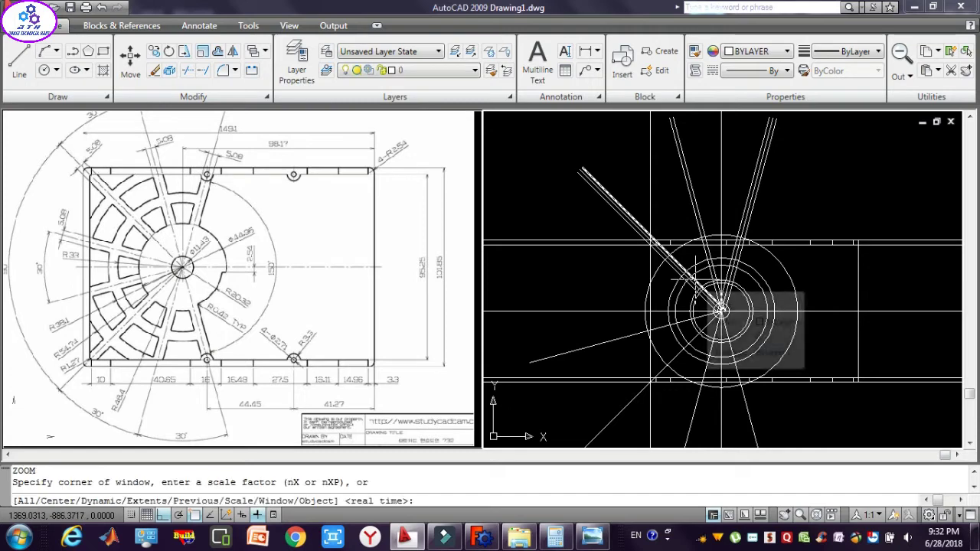
left_click(617, 270)
left_click(751, 330)
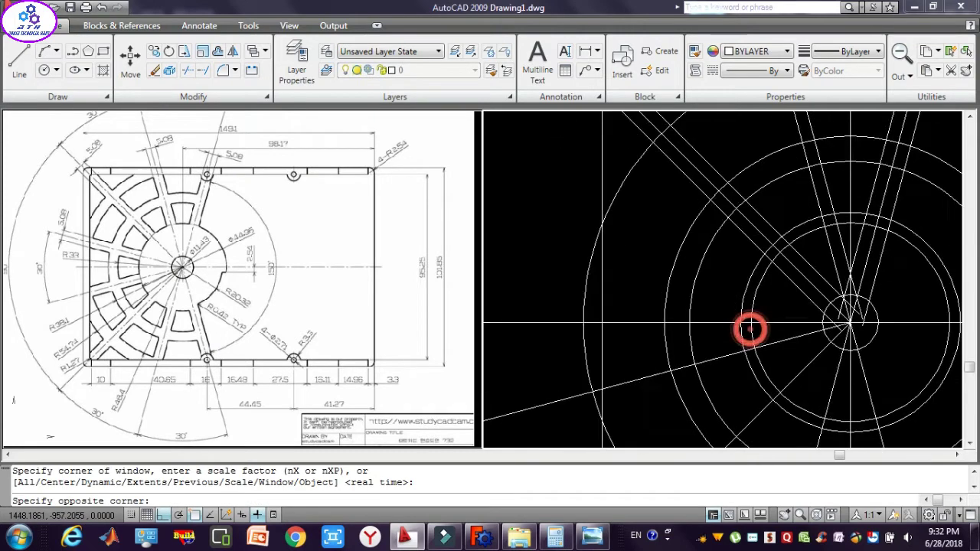
key("Escape")
key("Escape")
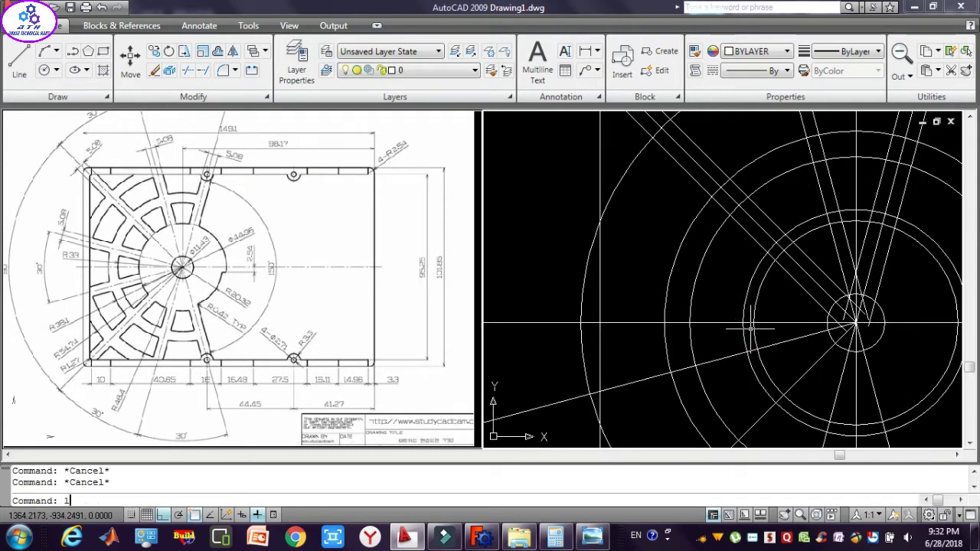
key("Return")
key("Escape")
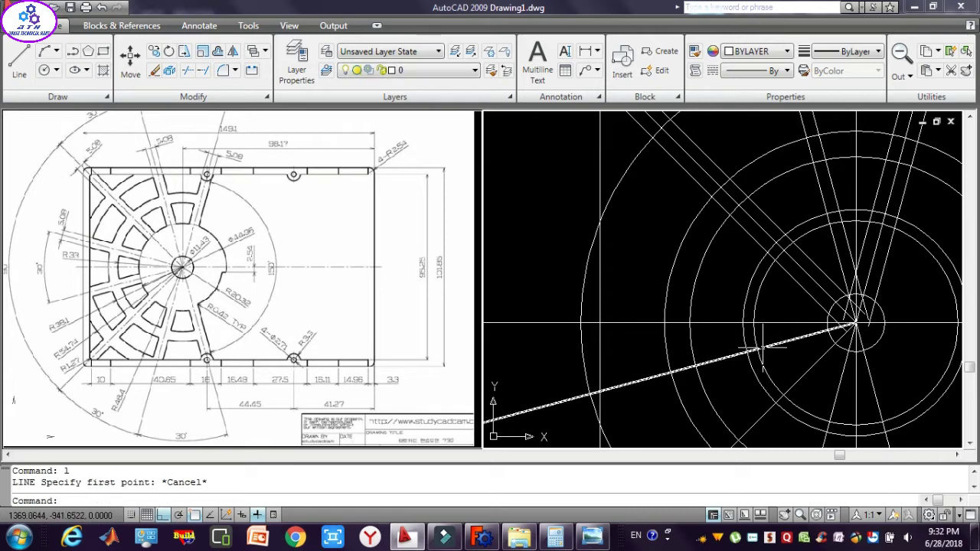
Mirror the lower-left spoke about the horizontal line through the circle centre, keeping the original
left_click(762, 349)
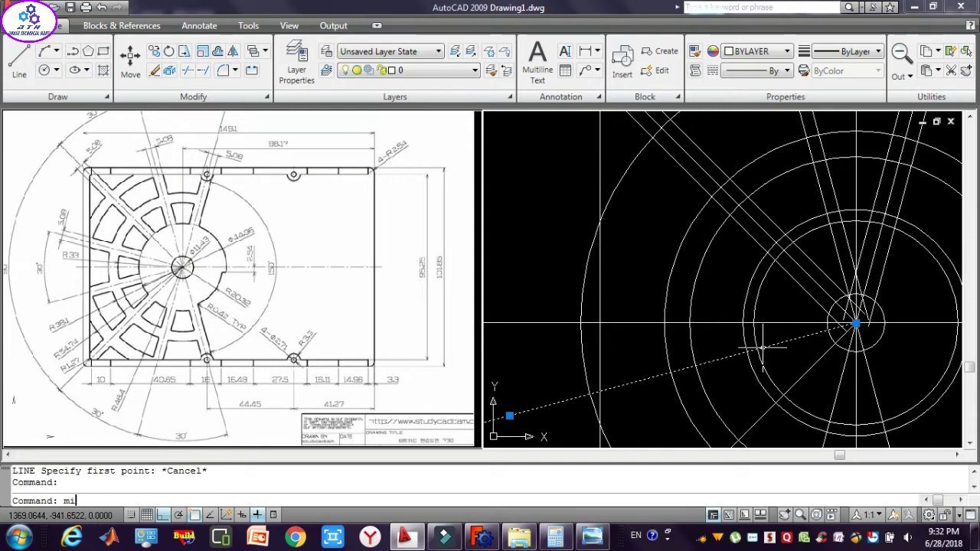
key("Return")
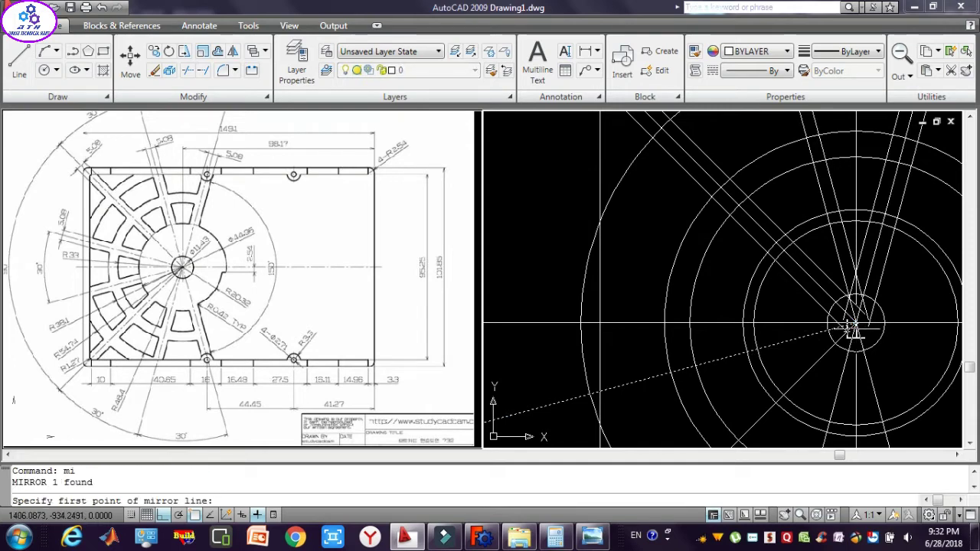
left_click(854, 321)
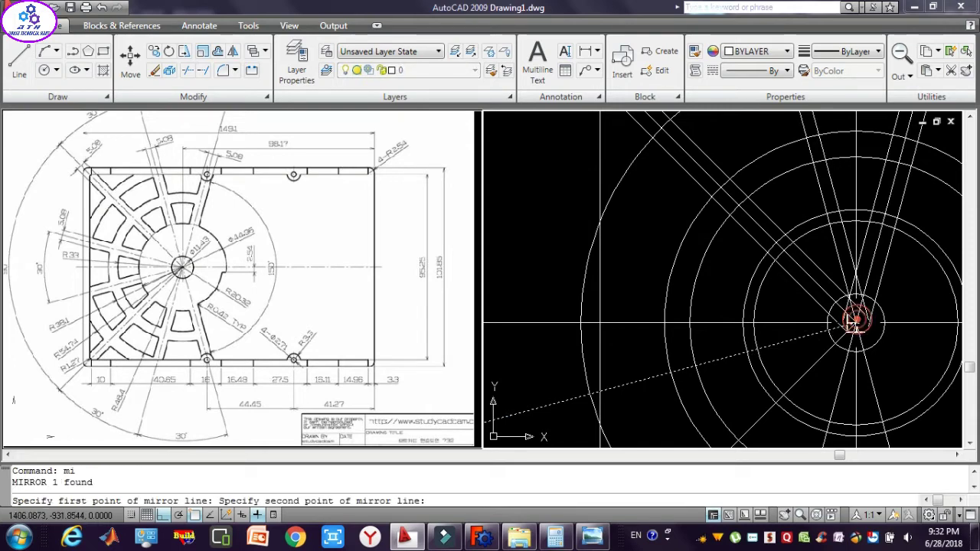
left_click(591, 322)
key("Return")
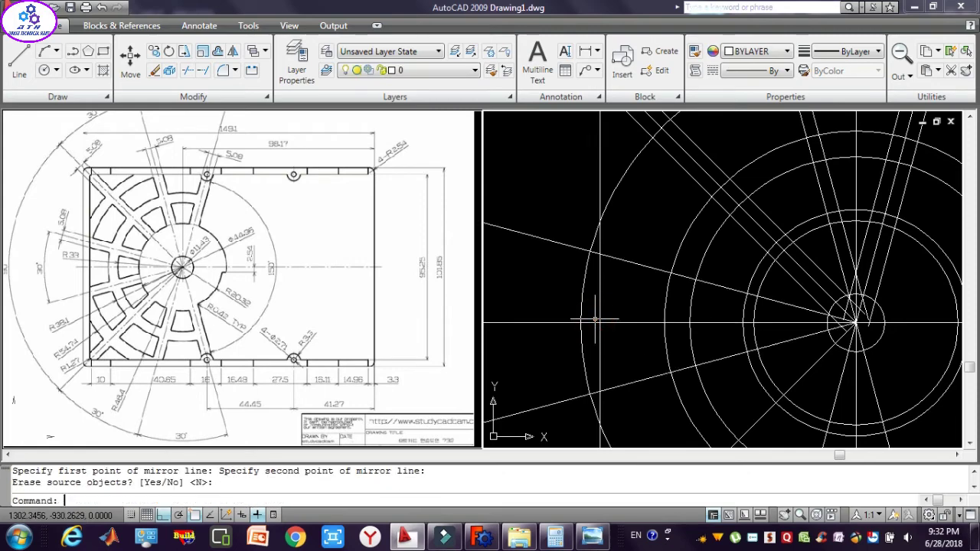
left_click(900, 55)
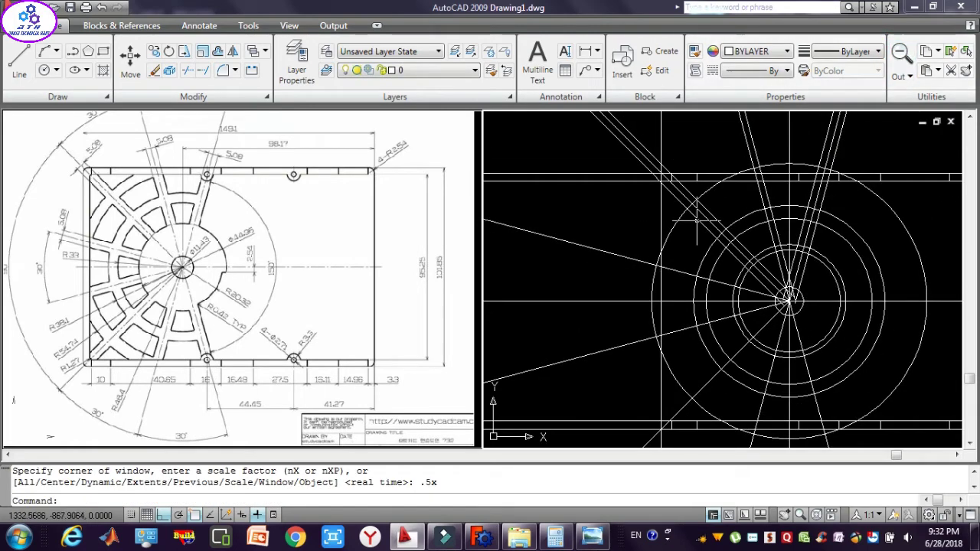
Start an offset on the slanted spoke lines with a 5.08 distance
left_click(618, 246)
left_click(600, 259)
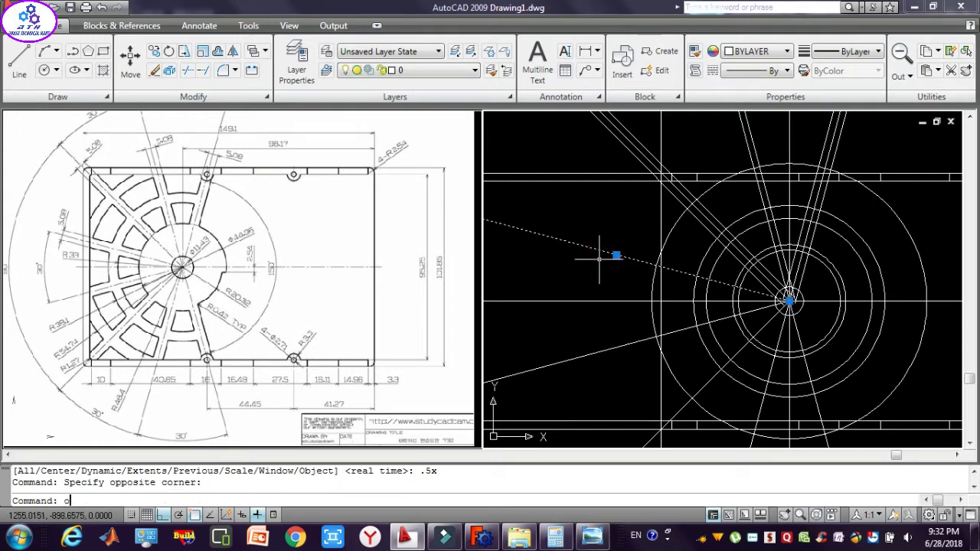
key("Return")
left_click(600, 257)
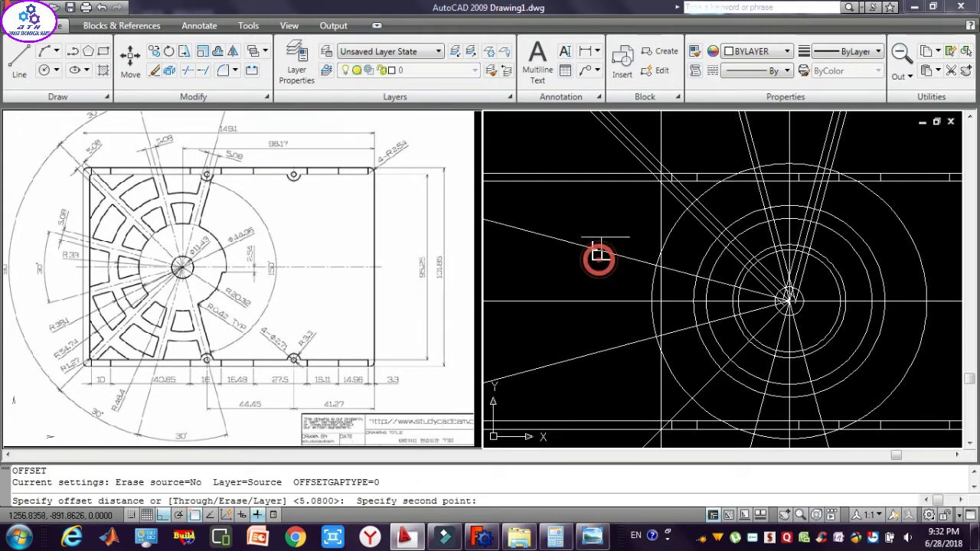
type("1")
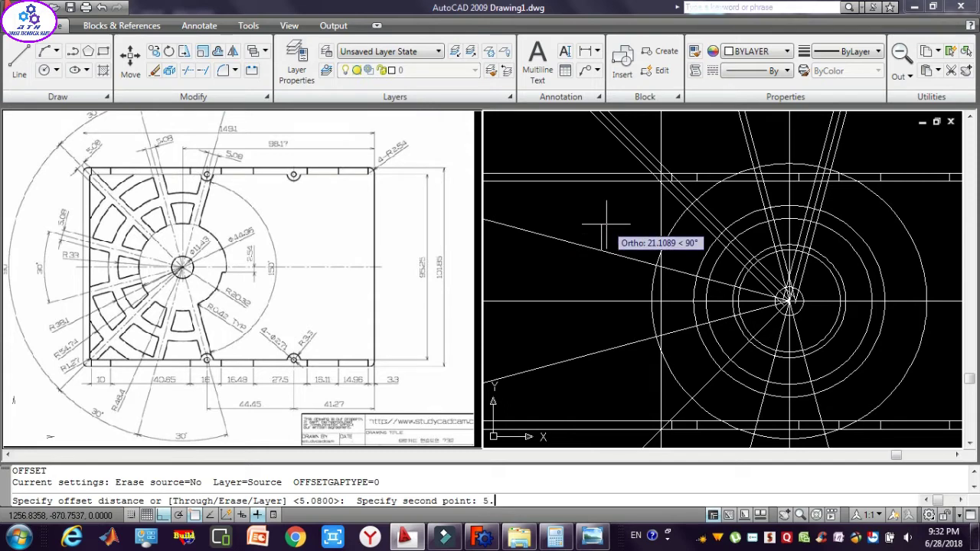
key("Return")
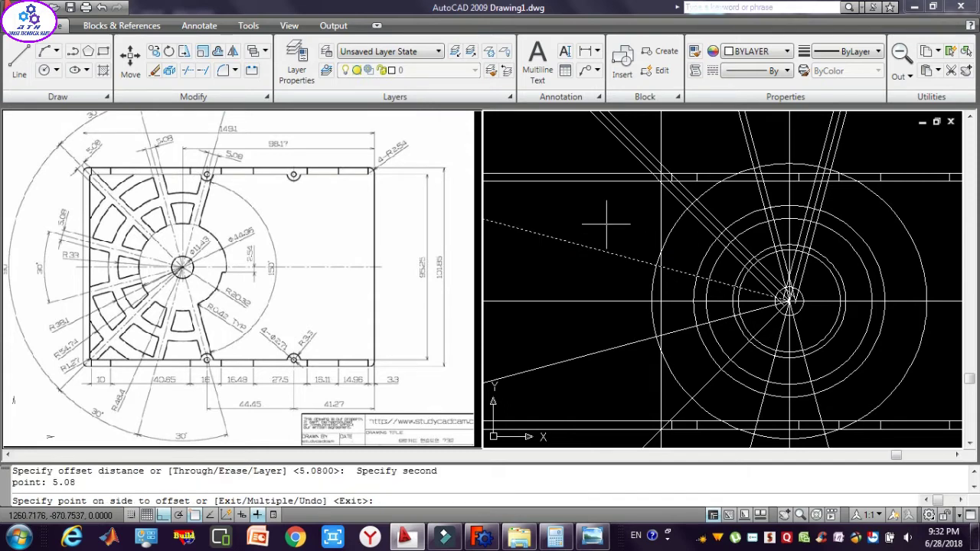
Offset the upper-left, lower-left and one lower spoke by 5.08 to form parallel edges
left_click(606, 222)
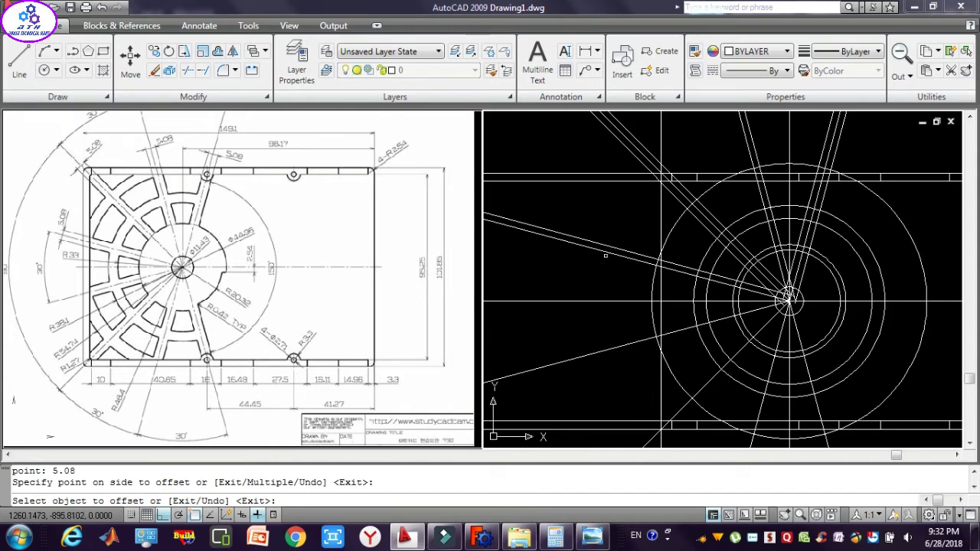
left_click(604, 251)
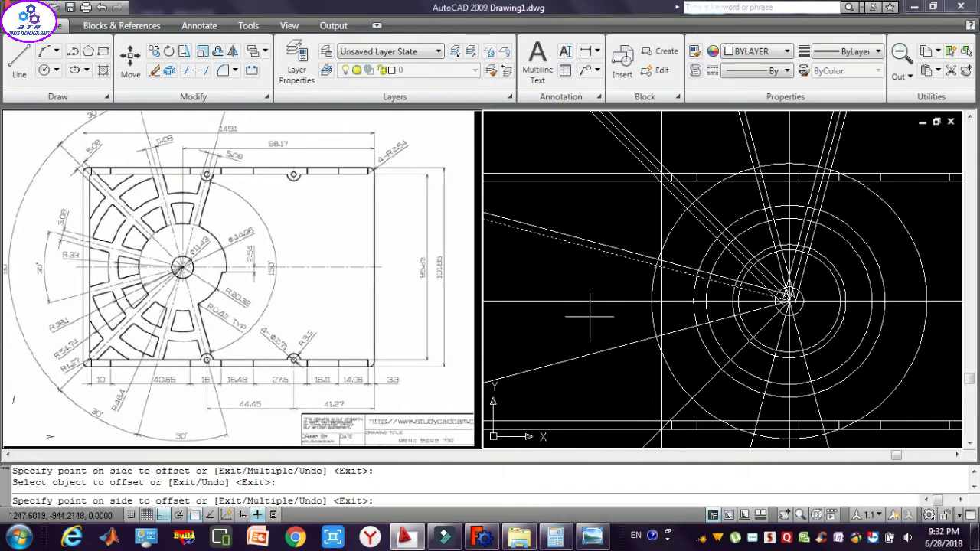
left_click(587, 314)
left_click(605, 346)
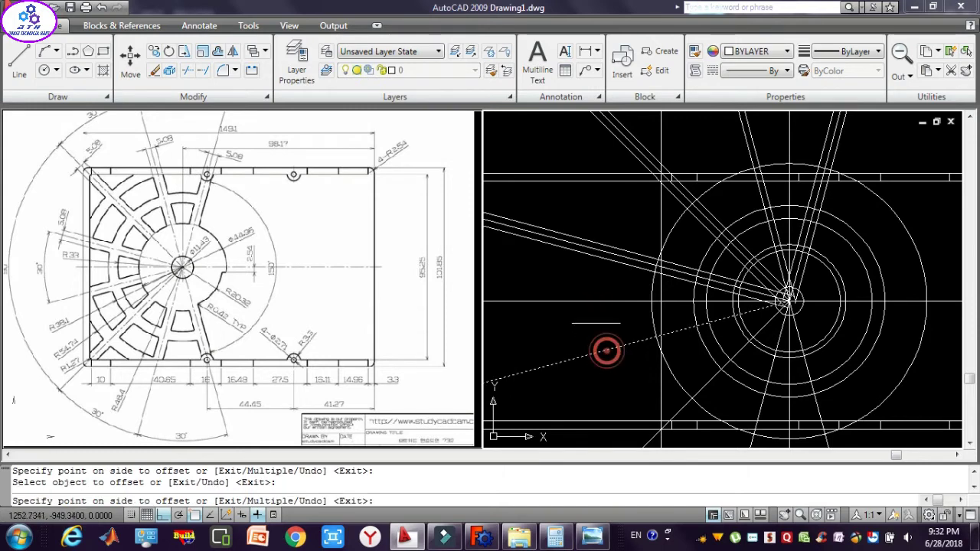
left_click(589, 306)
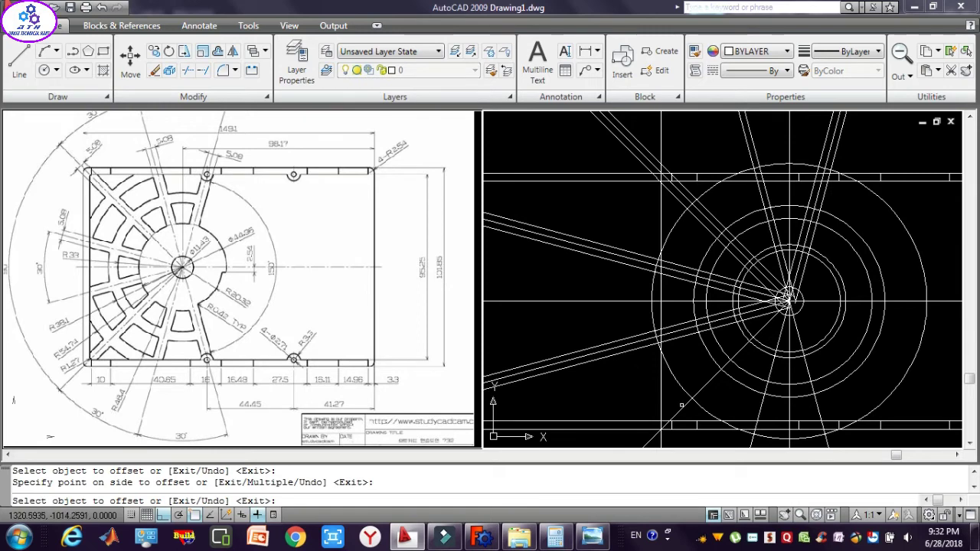
left_click(684, 405)
left_click(650, 377)
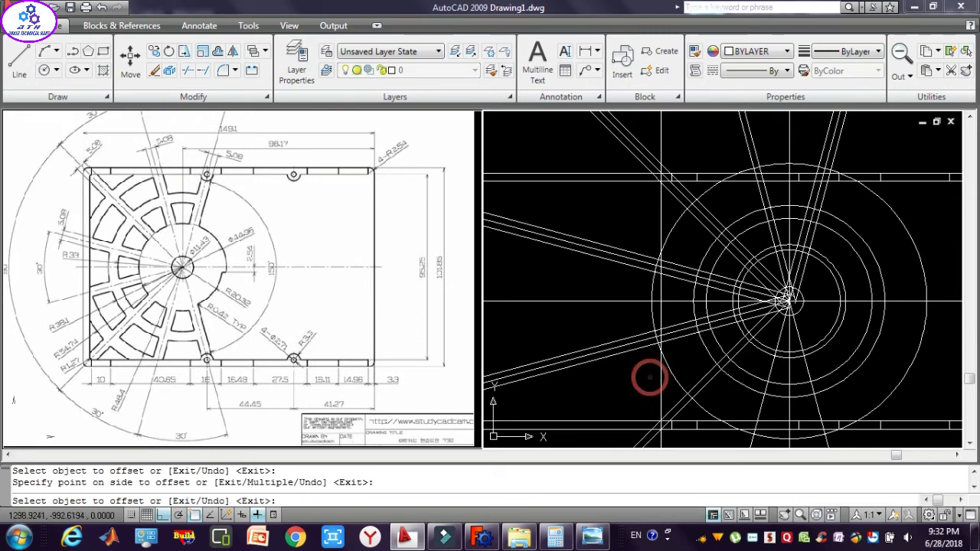
left_click(712, 375)
left_click(701, 413)
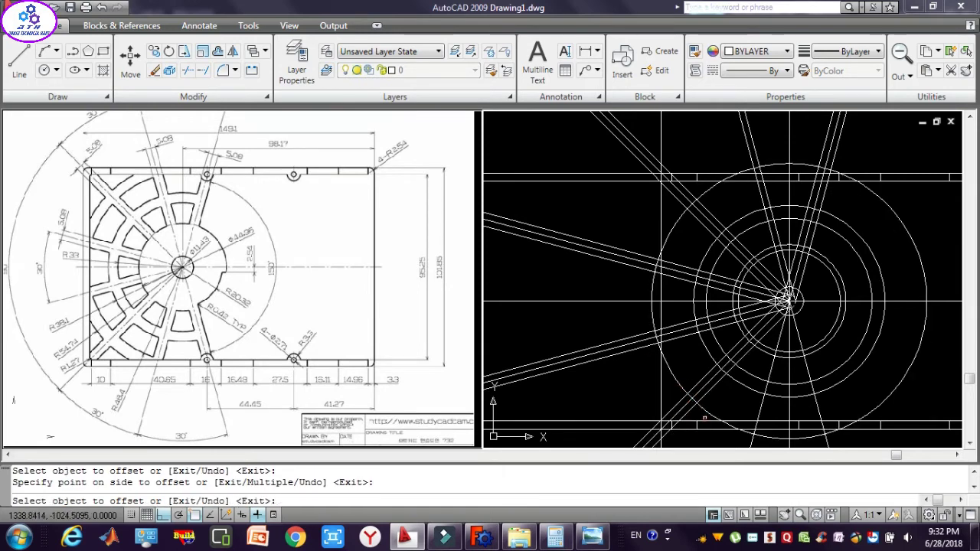
key("Escape")
type("p")
key("Return")
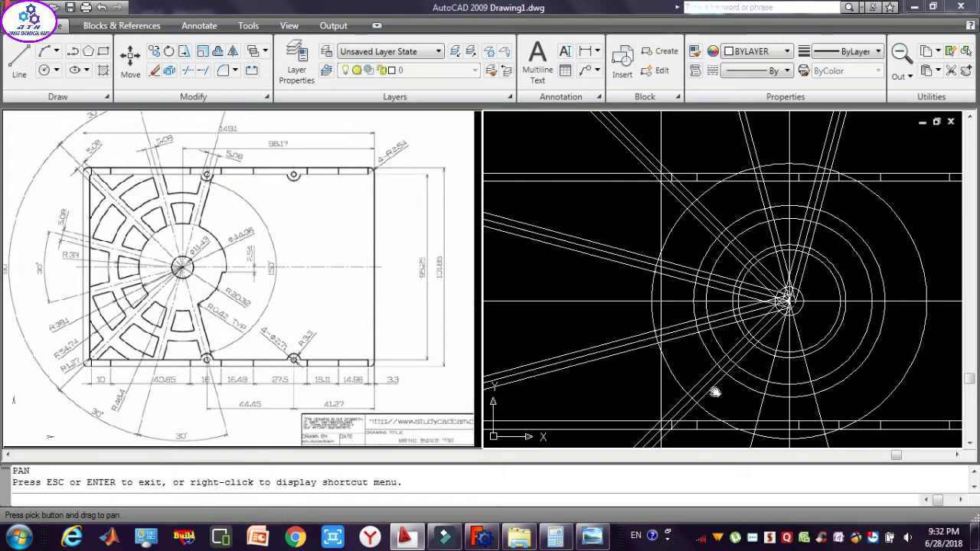
Pan to the lower spokes and start a 5.08 offset on the steep lower spoke
left_click_drag(719, 364, 695, 278)
key("Escape")
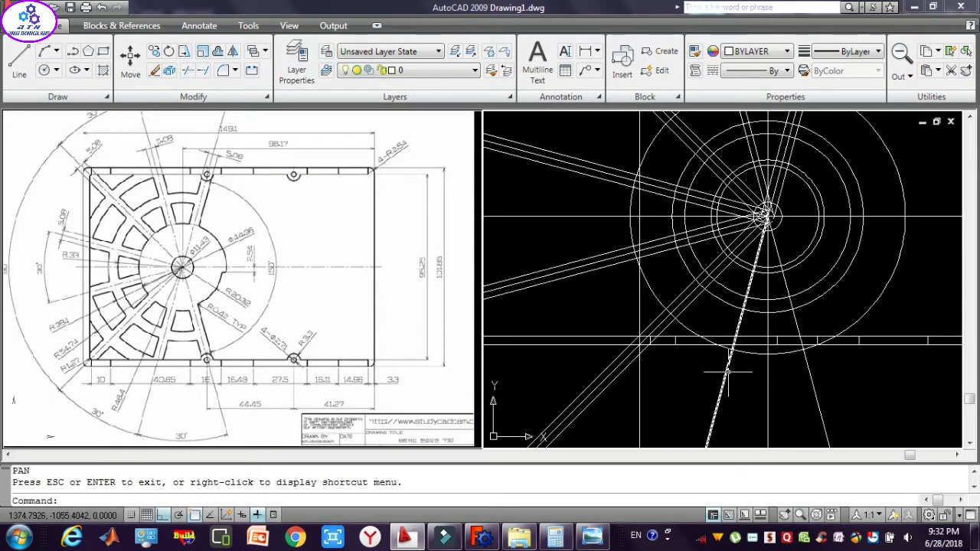
left_click(728, 373)
left_click(719, 370)
type("o")
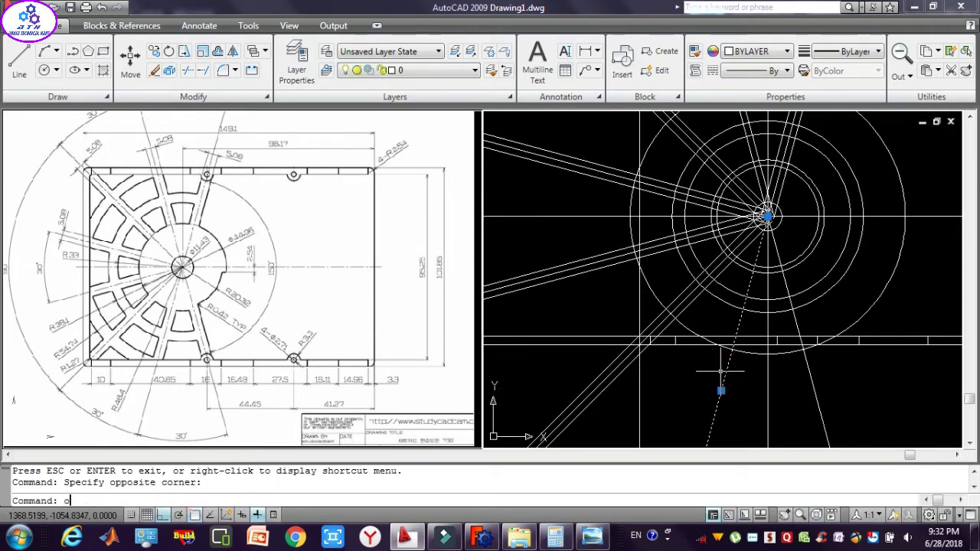
key("Return")
left_click(713, 371)
type("5.08")
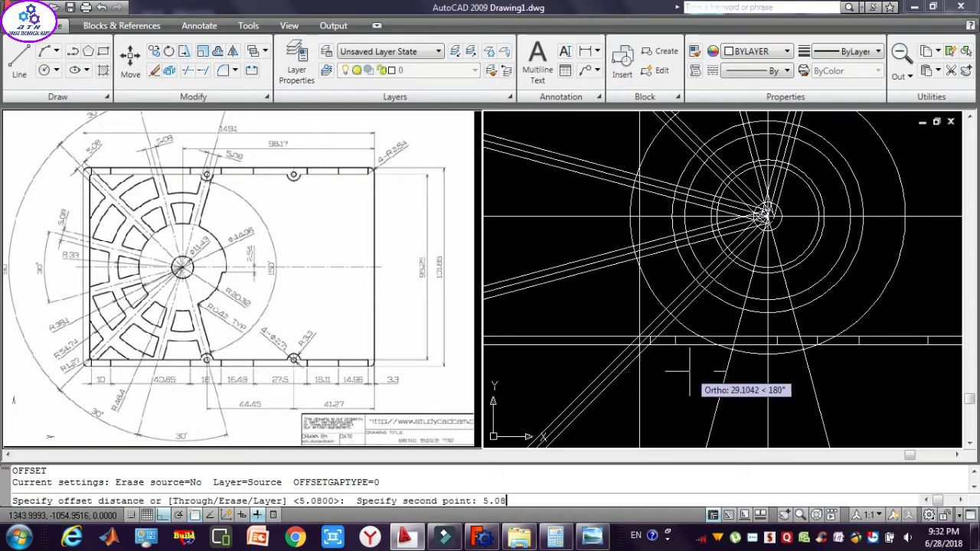
key("Return")
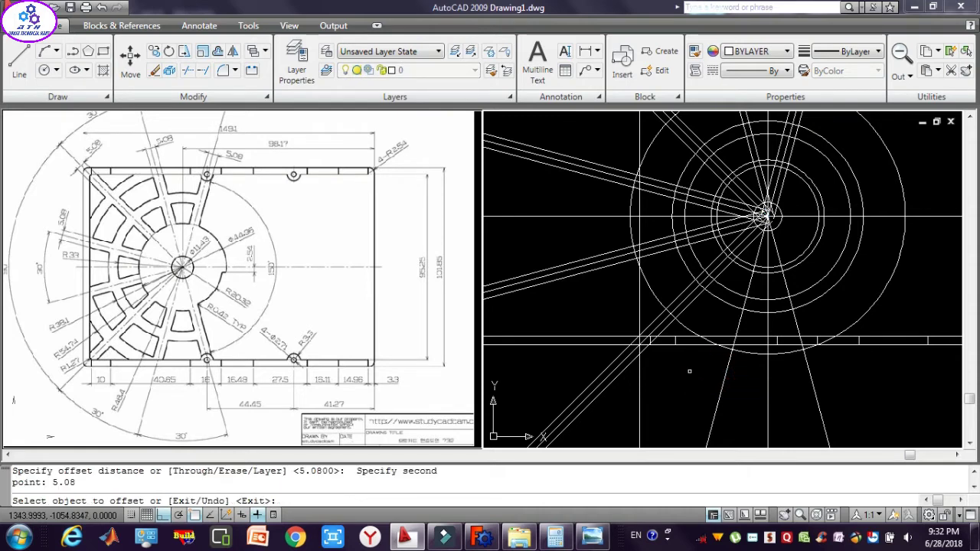
Place 5.08 offset copies on both sides of the steep lower spoke
left_click(689, 372)
left_click(724, 383)
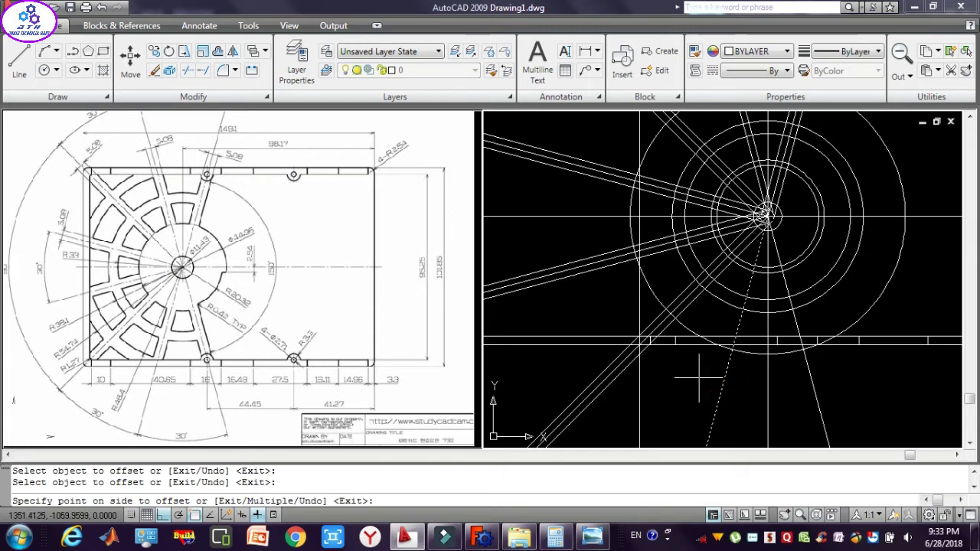
left_click(698, 377)
left_click(720, 387)
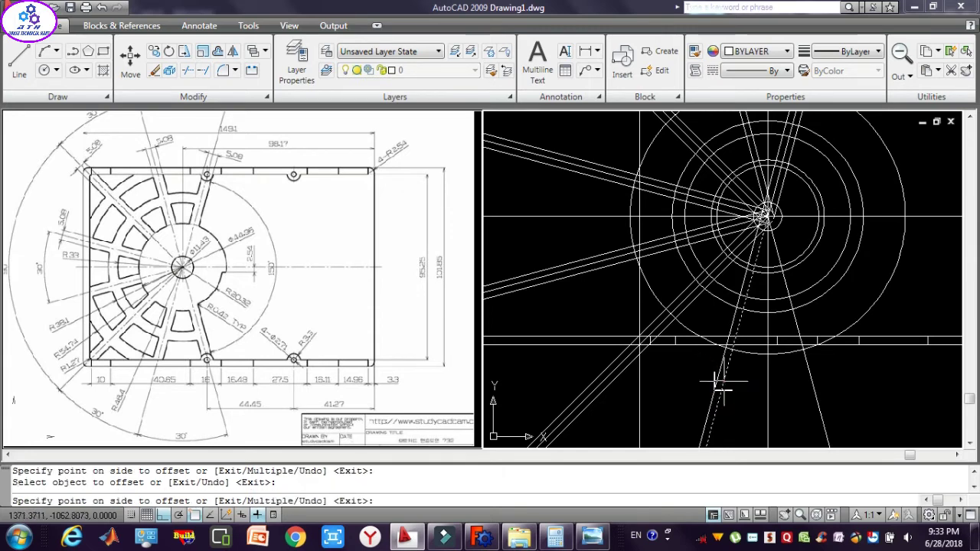
left_click(745, 384)
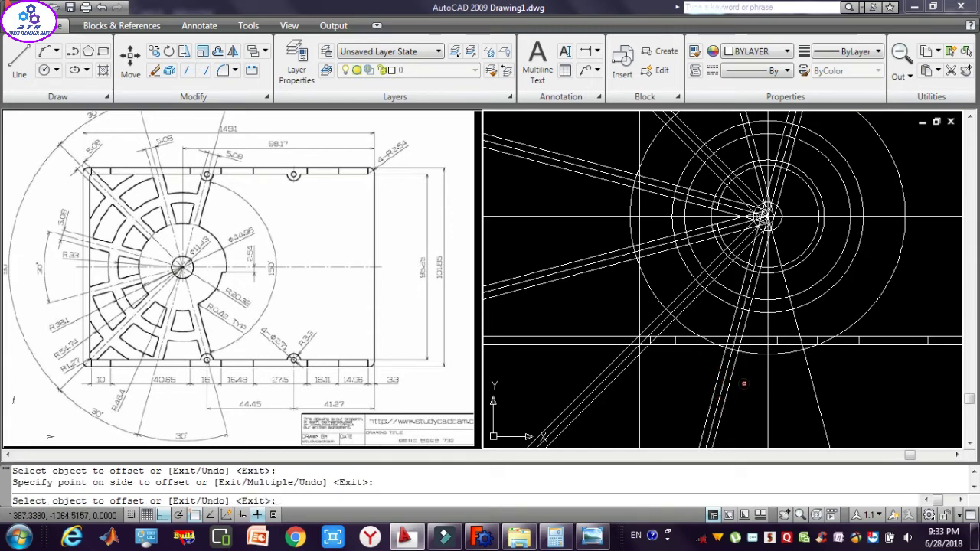
Add 5.08 offset copies beside the down-right spokes and clear the selection
left_click(808, 371)
left_click(808, 369)
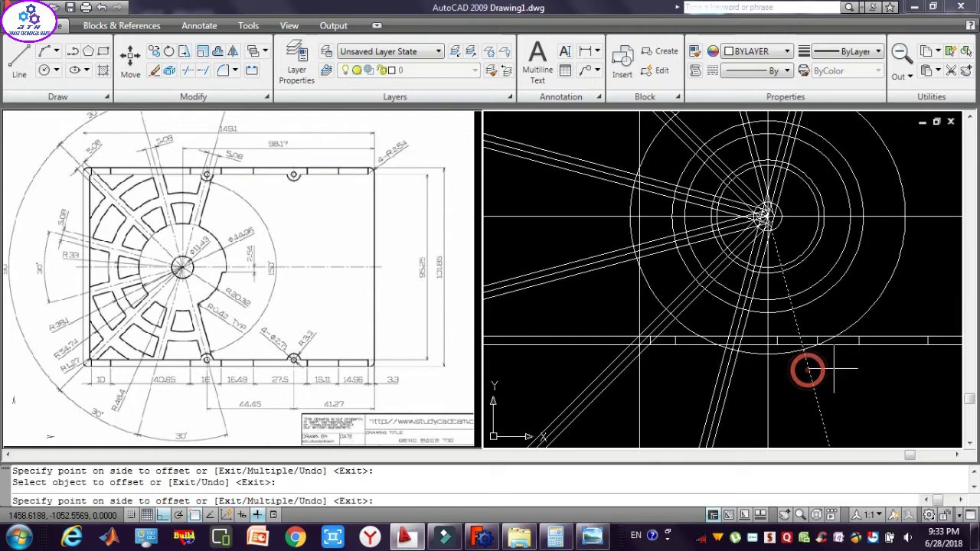
left_click(832, 368)
left_click(808, 373)
left_click(808, 373)
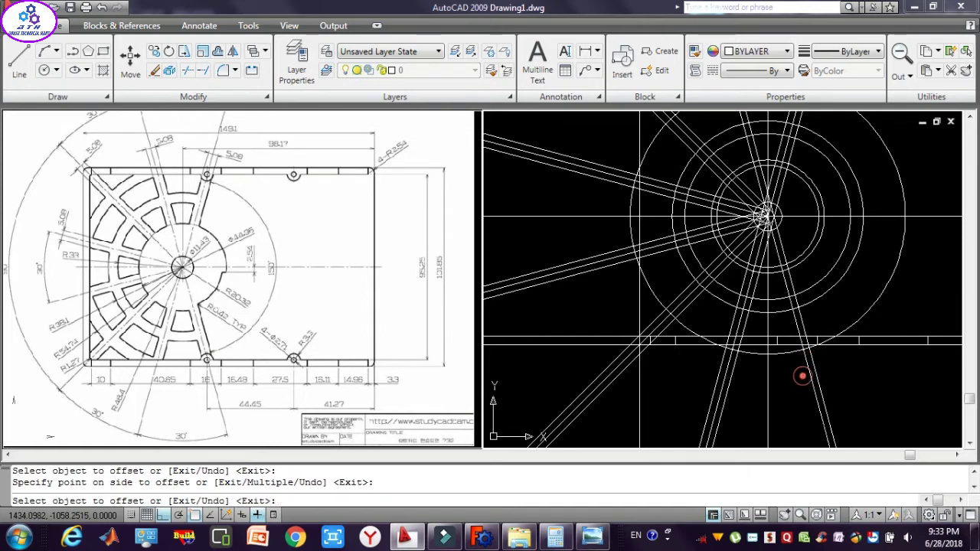
left_click(805, 365)
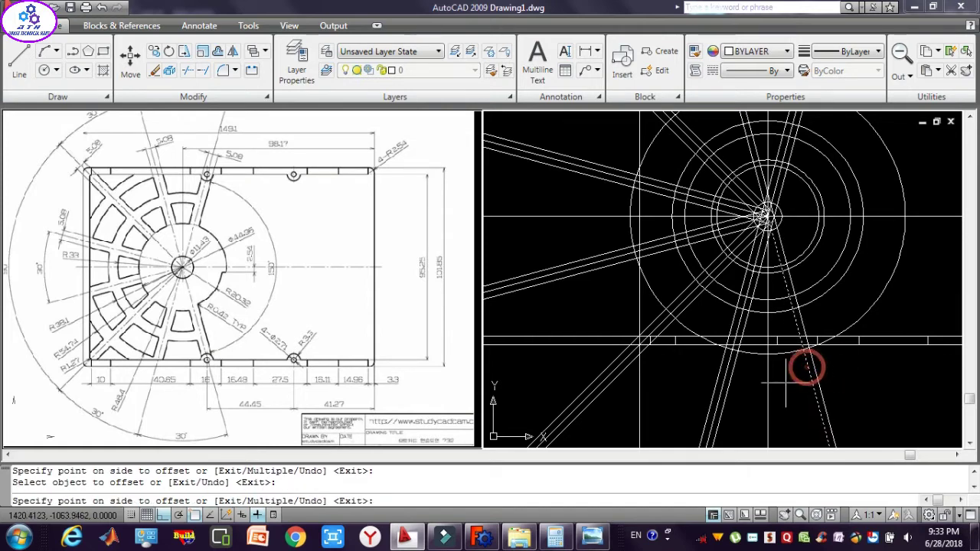
left_click(788, 383)
key("Escape")
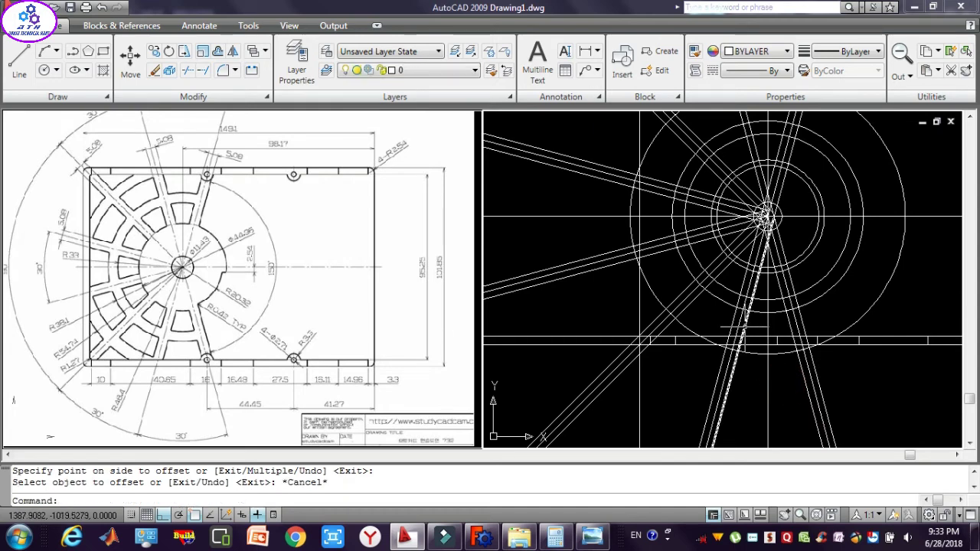
left_click(745, 329)
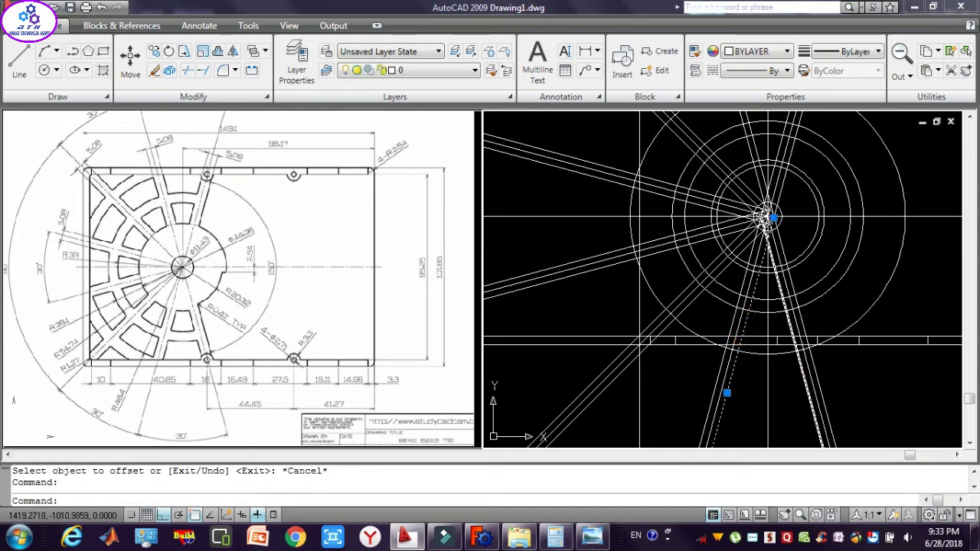
key("Escape")
left_click(781, 319)
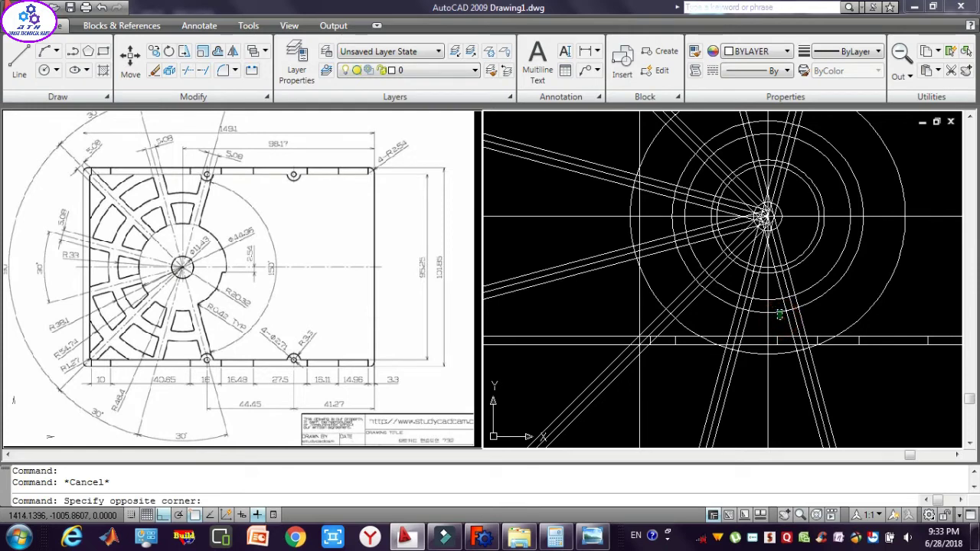
Use two circles as cutting edges to trim the slanted spoke pieces just below the centre
left_click(777, 303)
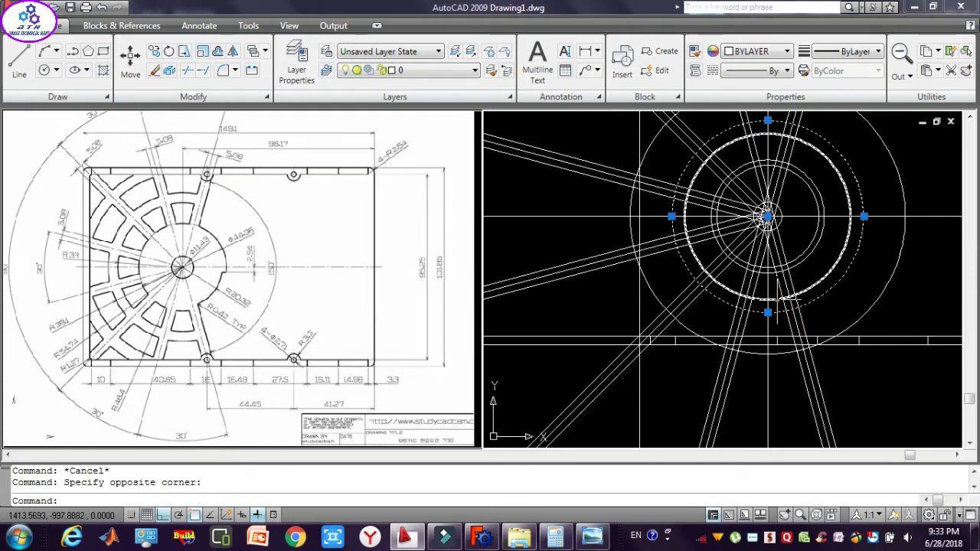
left_click(777, 302)
type("tr")
key("Return")
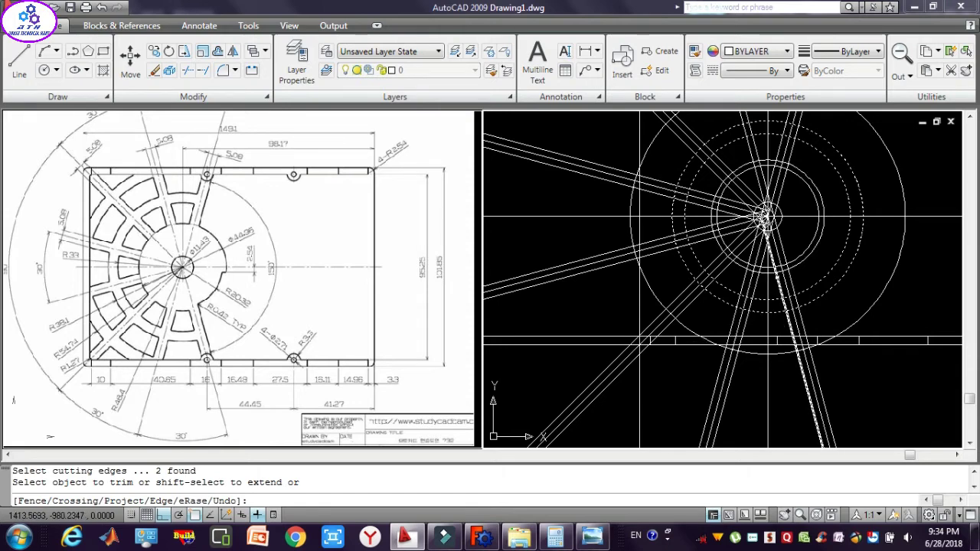
left_click(783, 307)
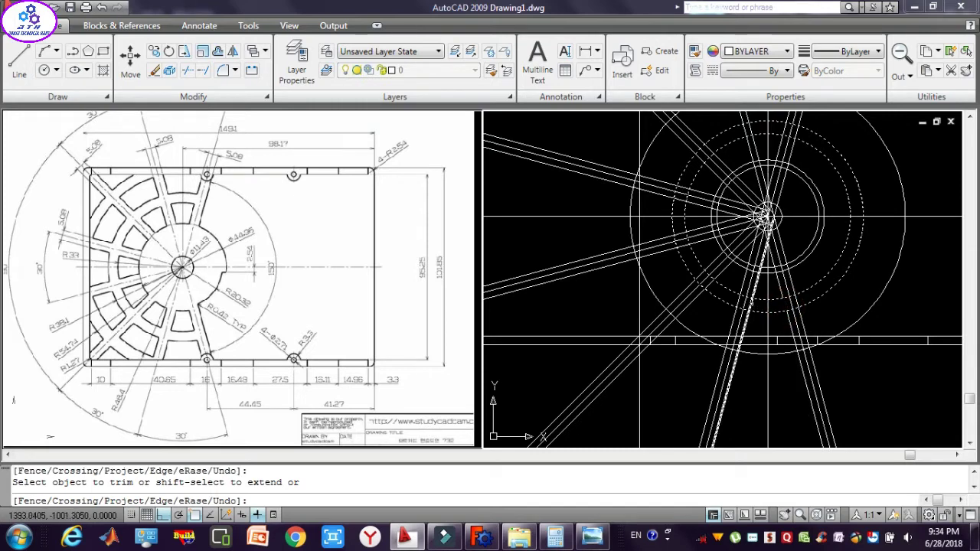
left_click(752, 305)
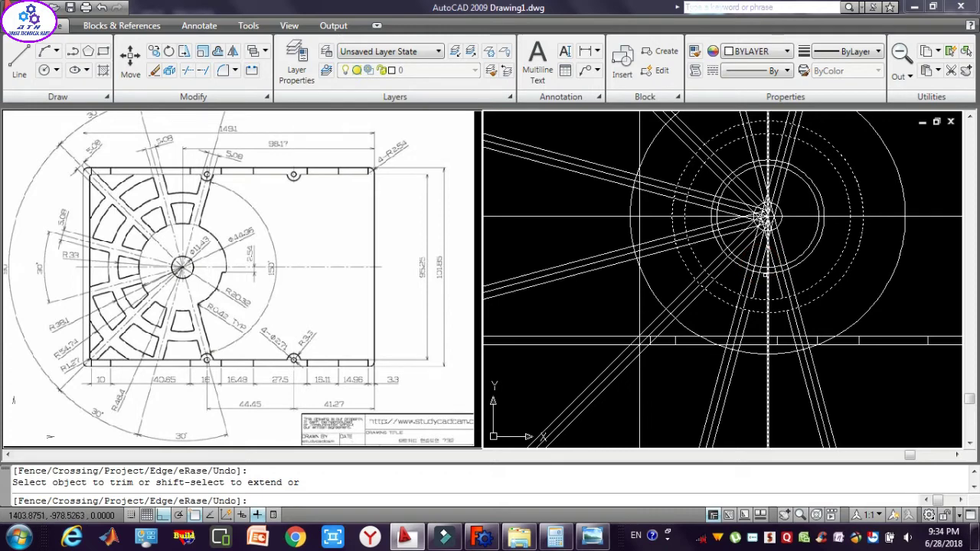
Select the four circles as cutting edges and start TRIM
key("Escape")
left_click(810, 263)
left_click(791, 248)
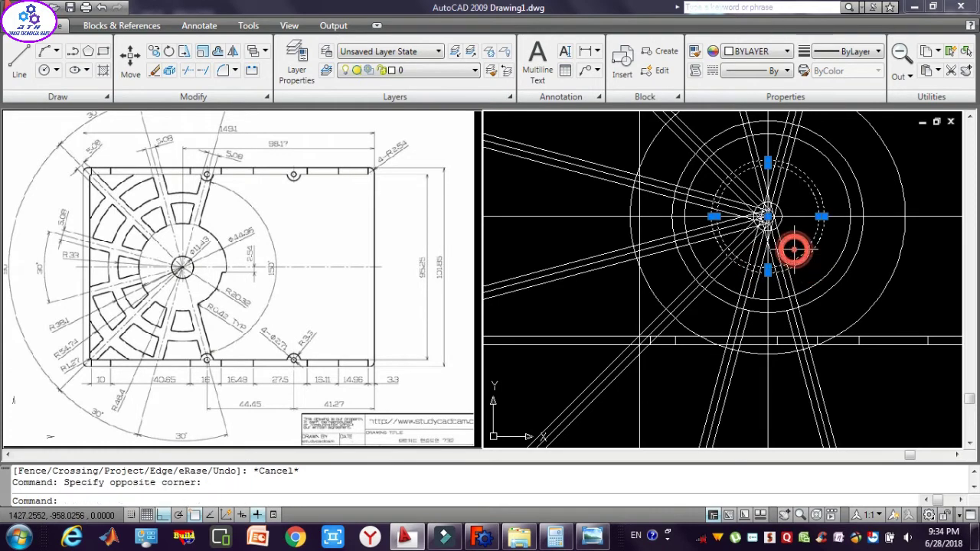
left_click(851, 300)
left_click(870, 319)
left_click(798, 248)
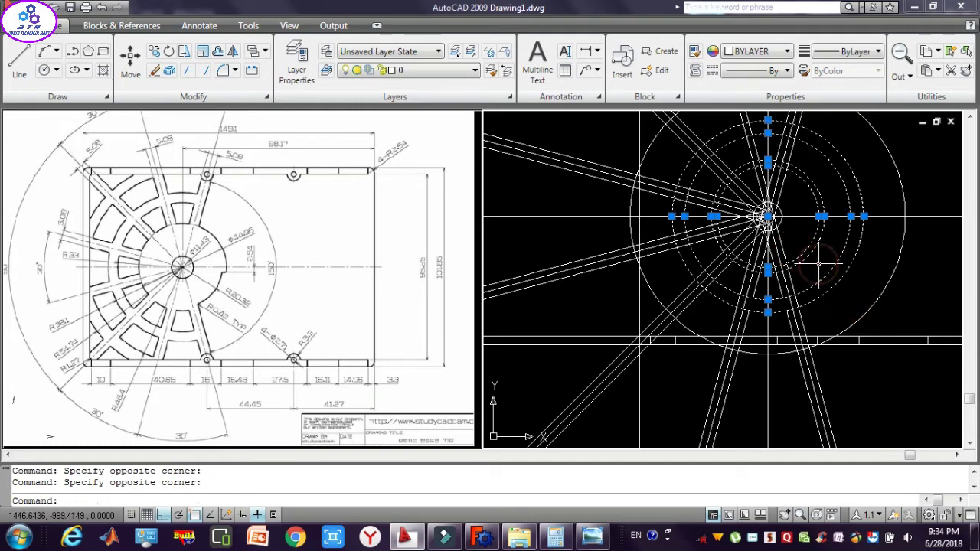
type("tr")
key("Return")
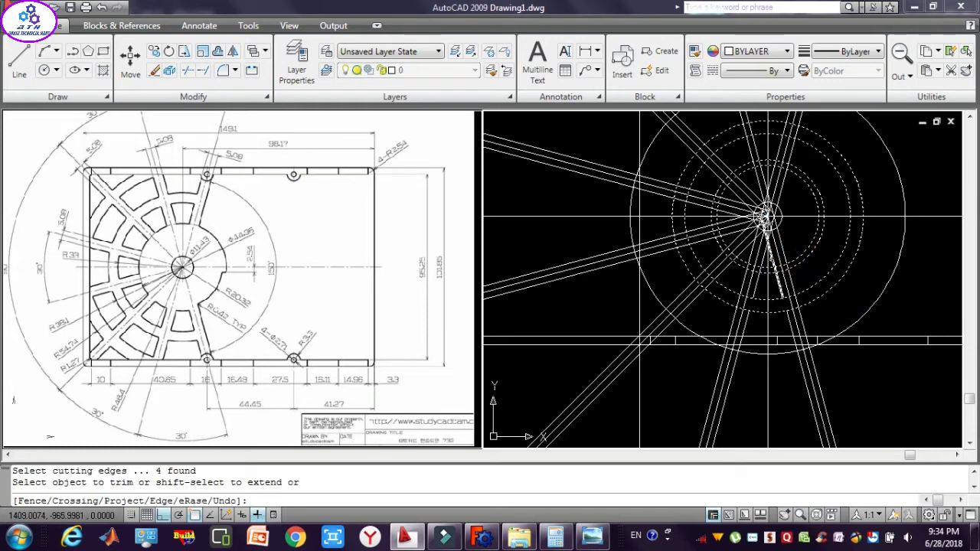
Trim the spoke pieces near the centre and between the dashed circles on the lower left
left_click(770, 258)
left_click(761, 258)
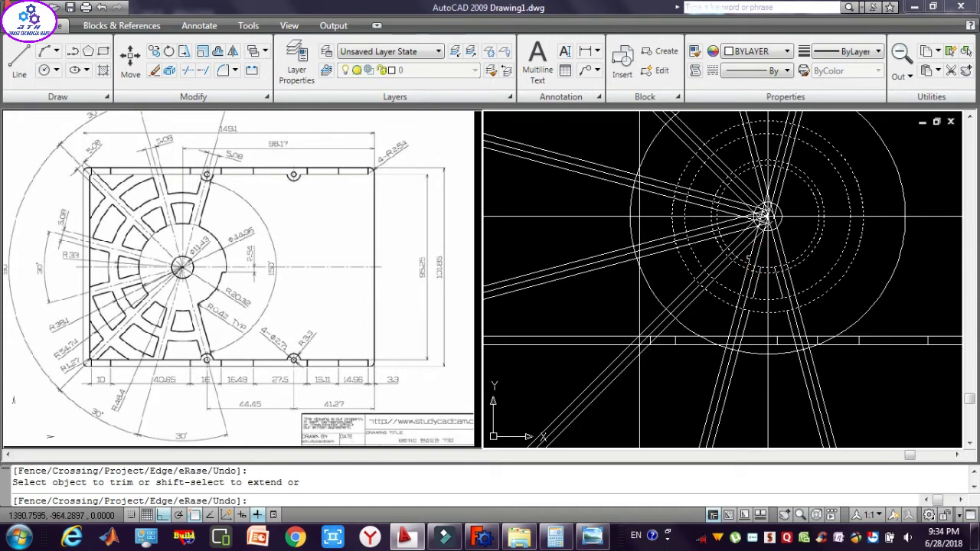
left_click(751, 258)
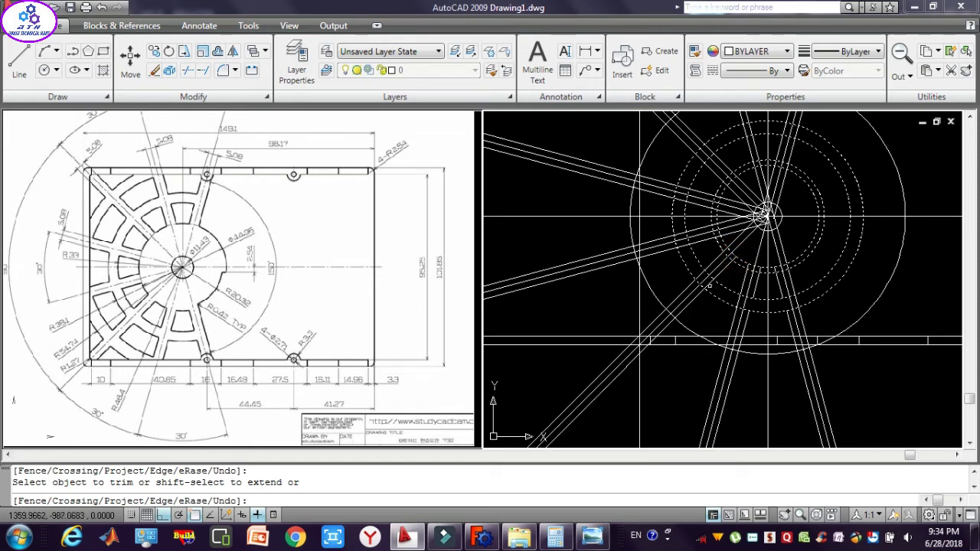
left_click(707, 284)
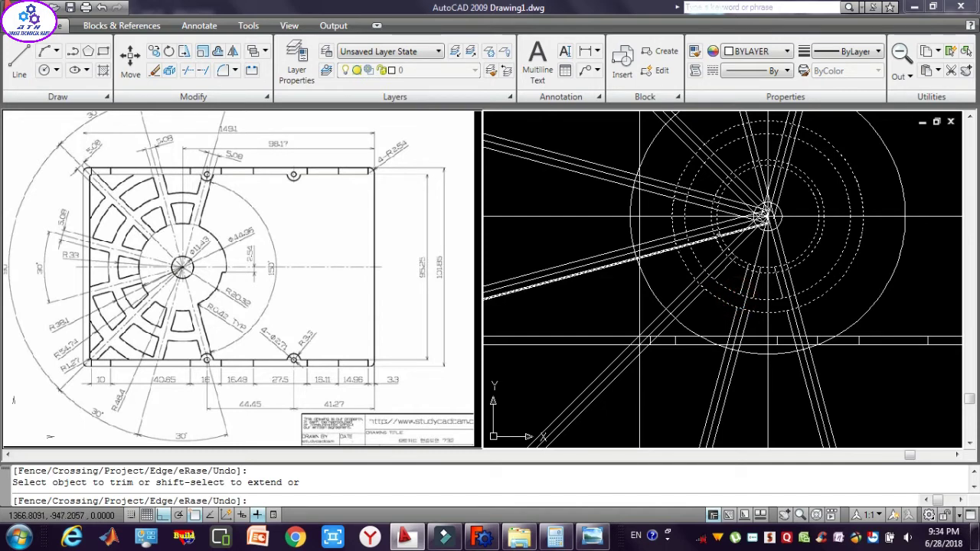
left_click(711, 229)
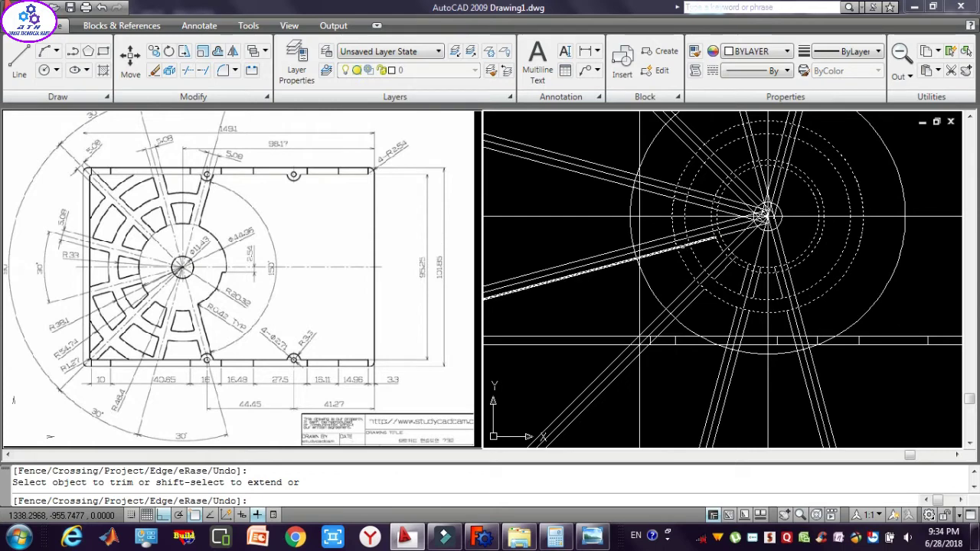
left_click(681, 246)
left_click(699, 272)
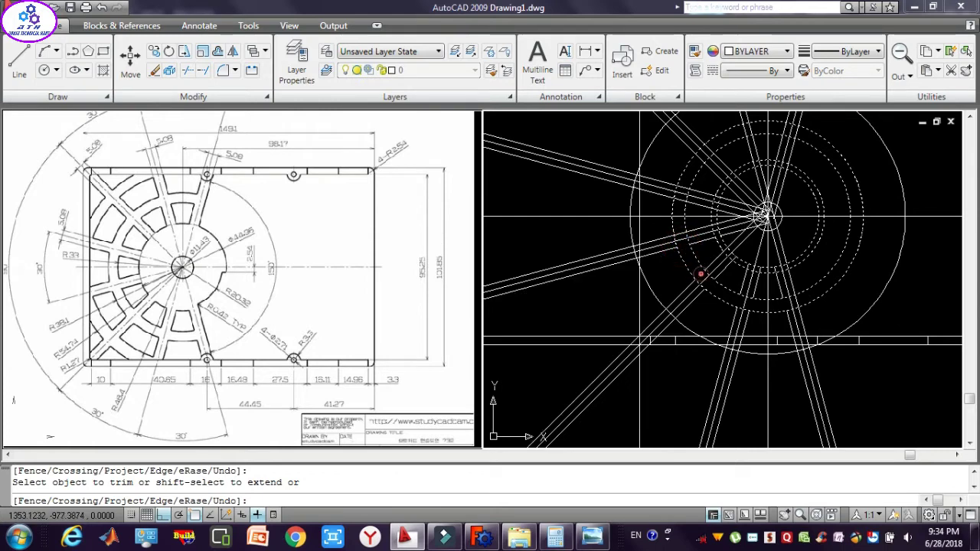
left_click(726, 245)
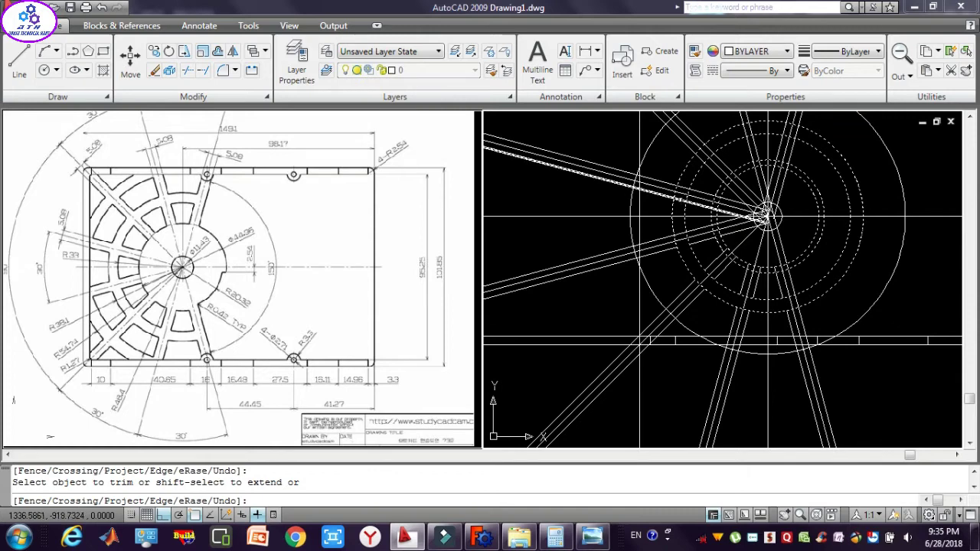
left_click(679, 197)
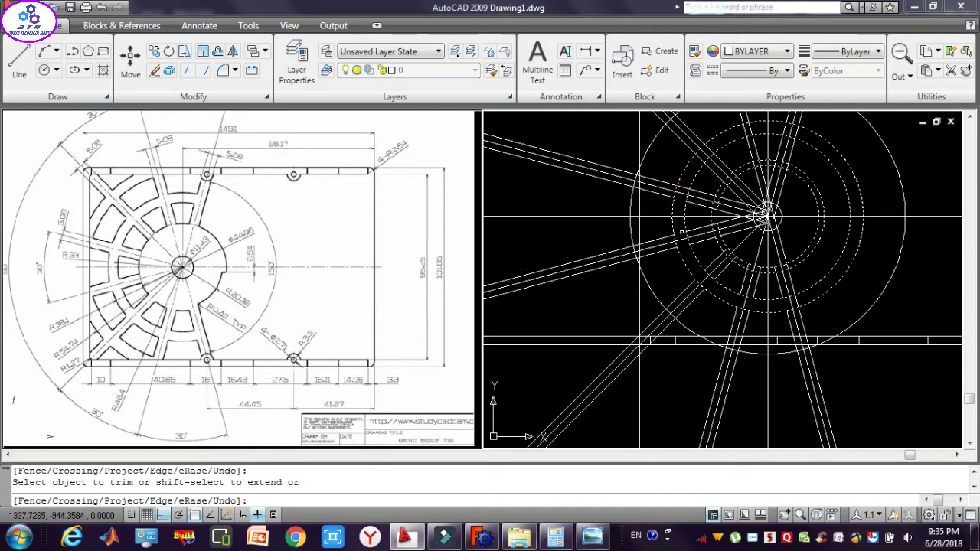
left_click(684, 234)
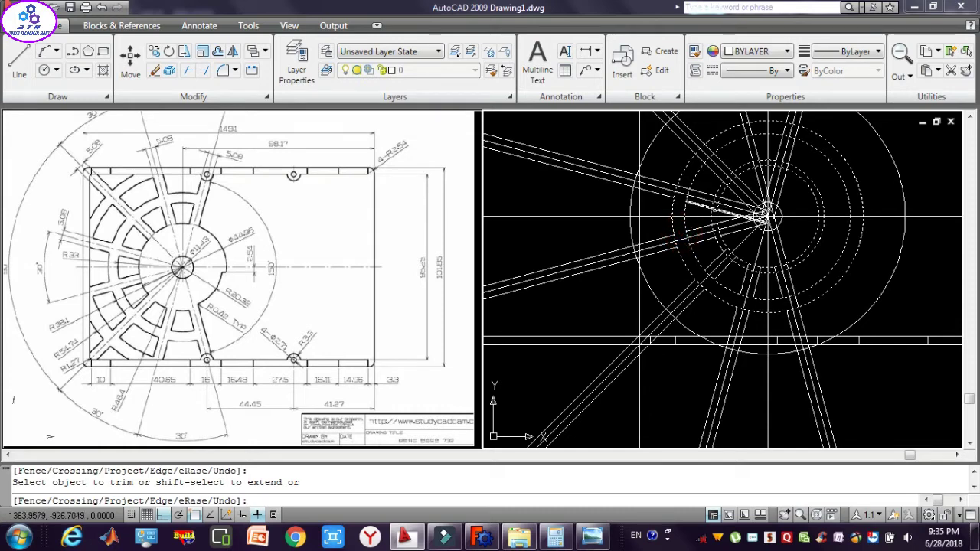
left_click(715, 221)
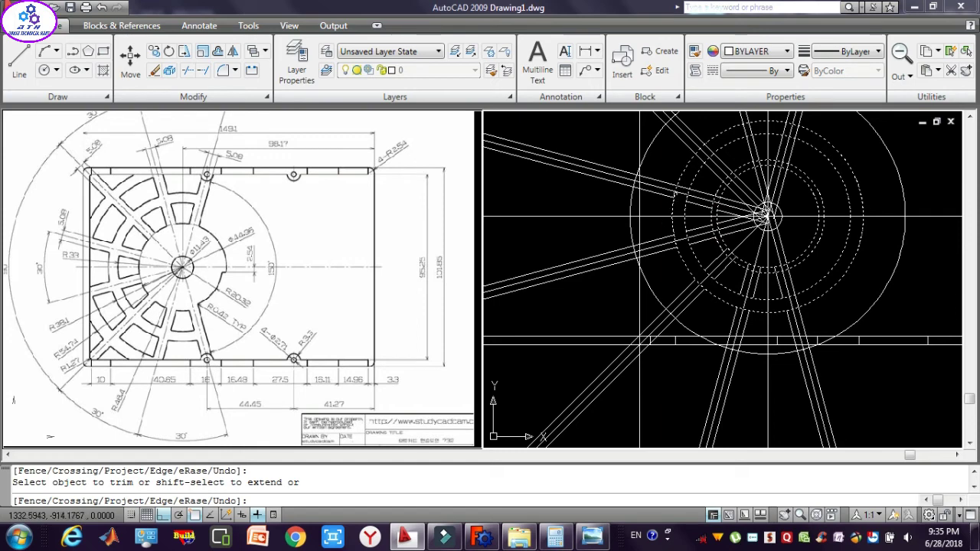
Trim the upper-left diagonal spoke segments converging on the centre
left_click(667, 183)
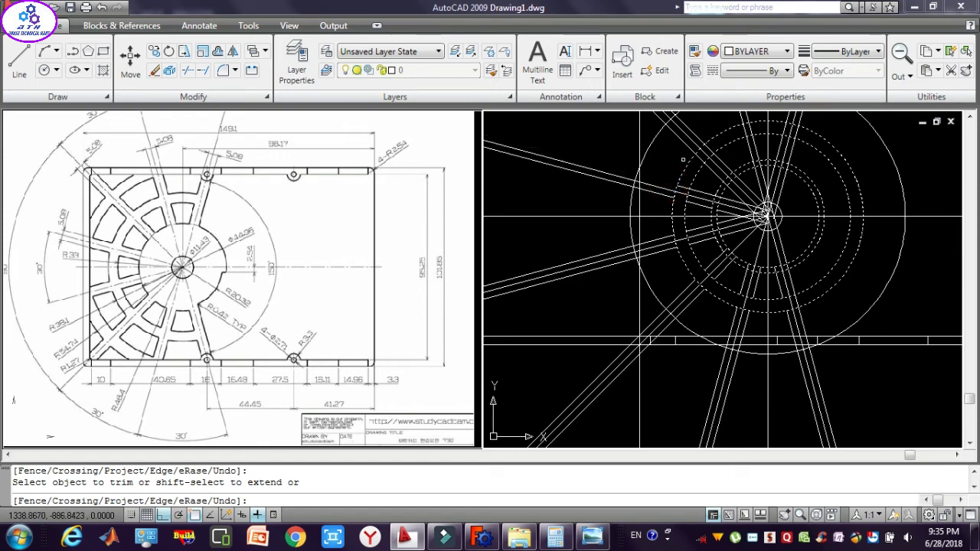
left_click(686, 146)
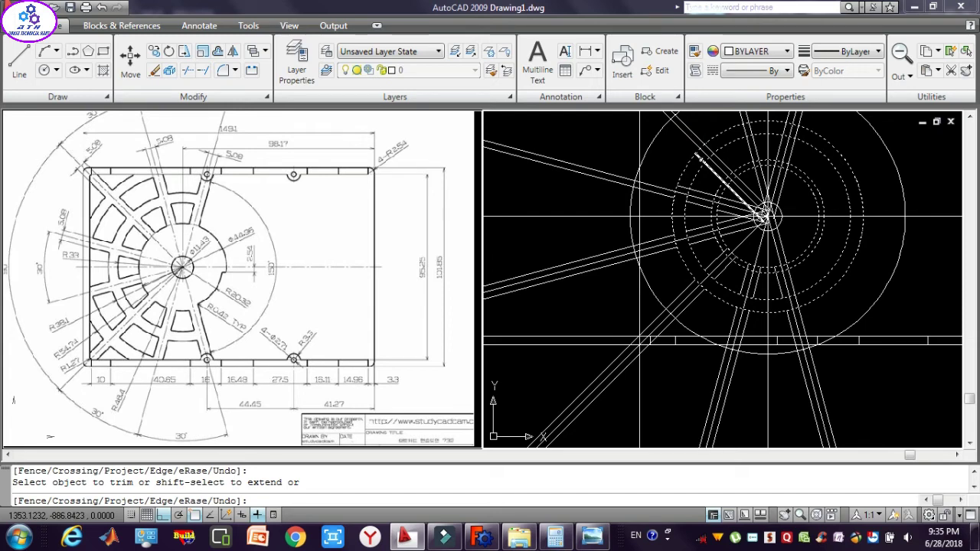
left_click(700, 159)
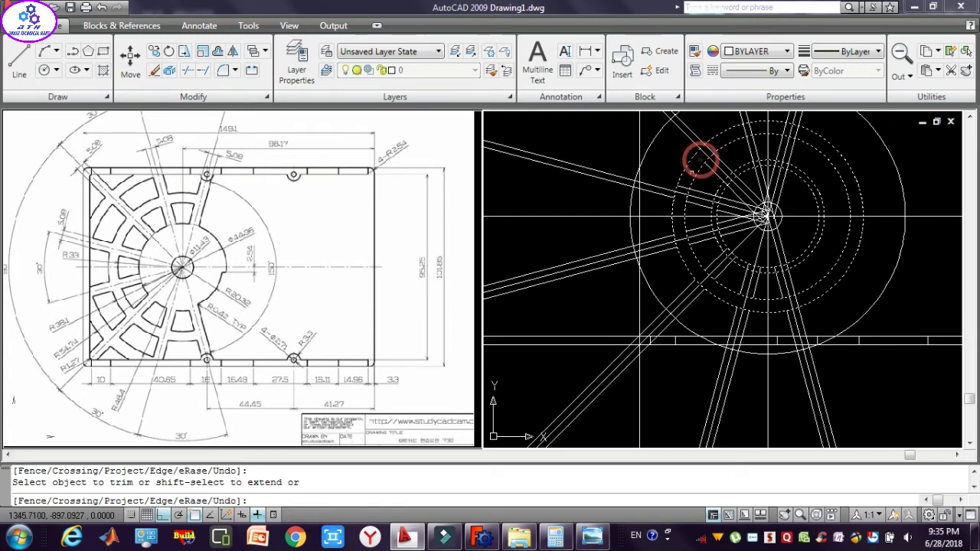
left_click(688, 187)
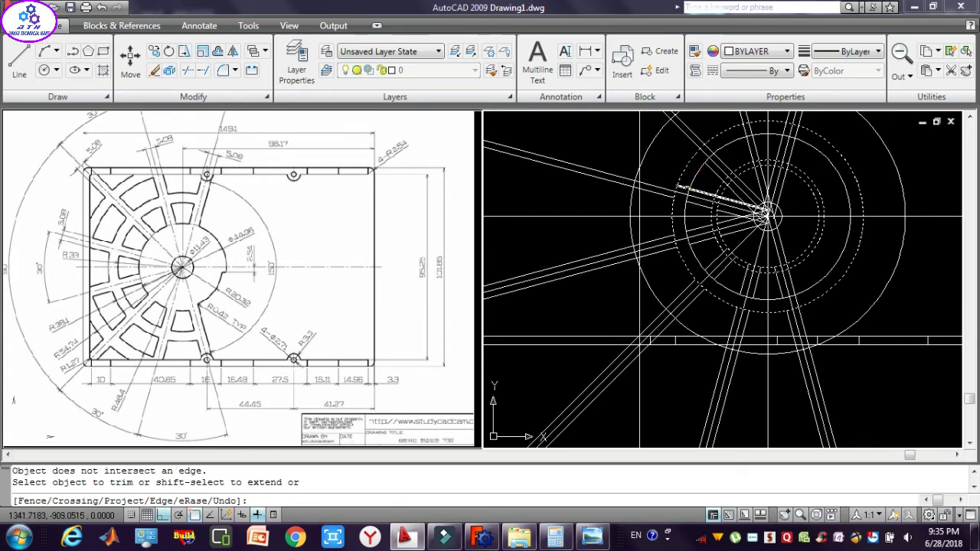
left_click(686, 189)
left_click(727, 184)
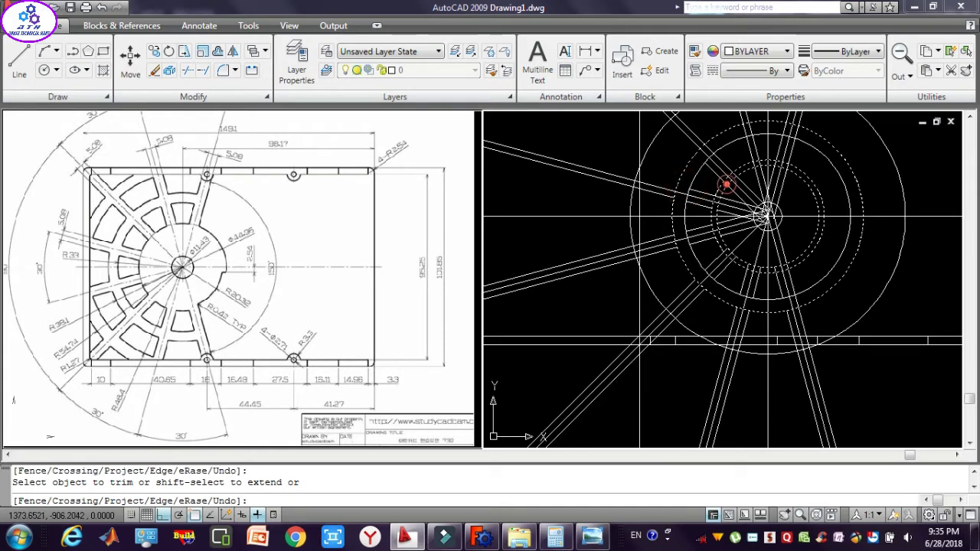
left_click(722, 197)
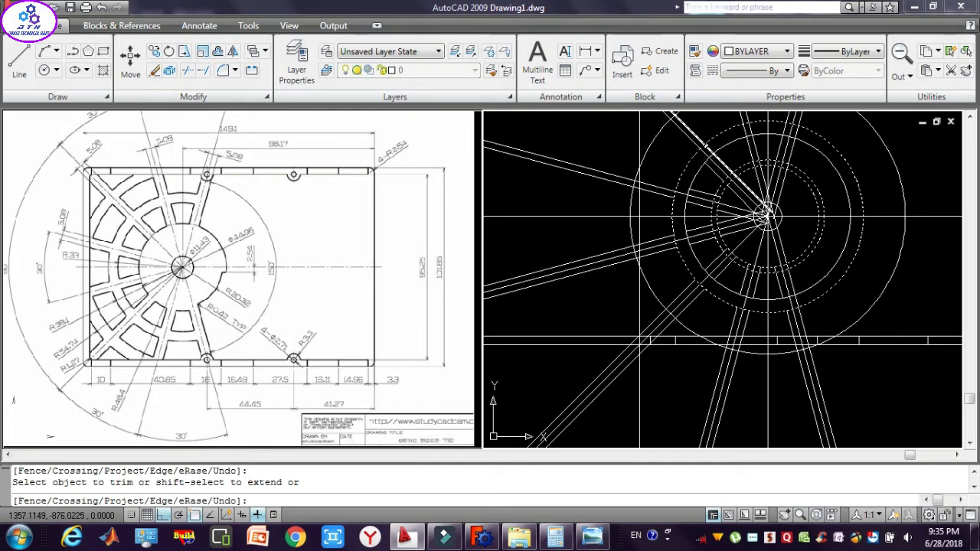
Trim the remaining diagonal pieces near the circle top and inside the inner circle
left_click(706, 145)
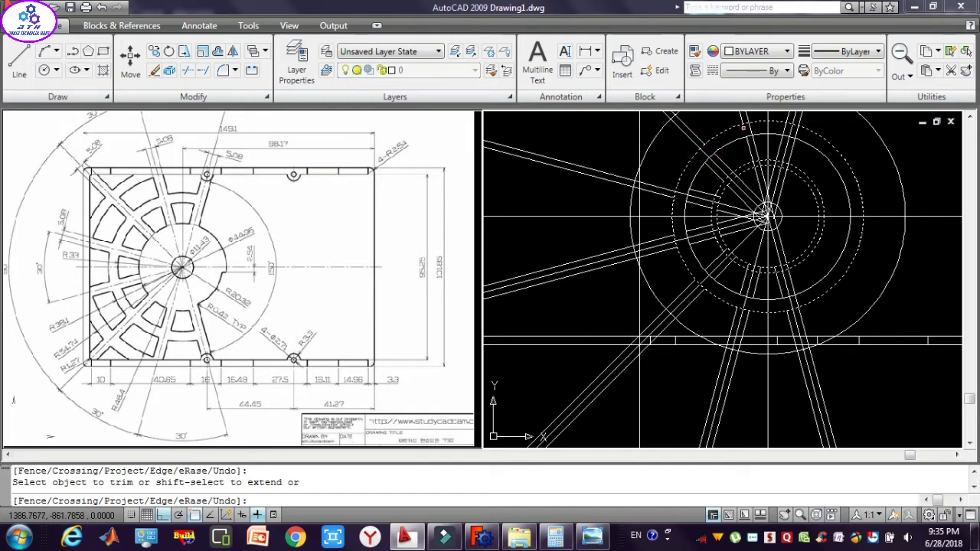
left_click(743, 128)
left_click(755, 161)
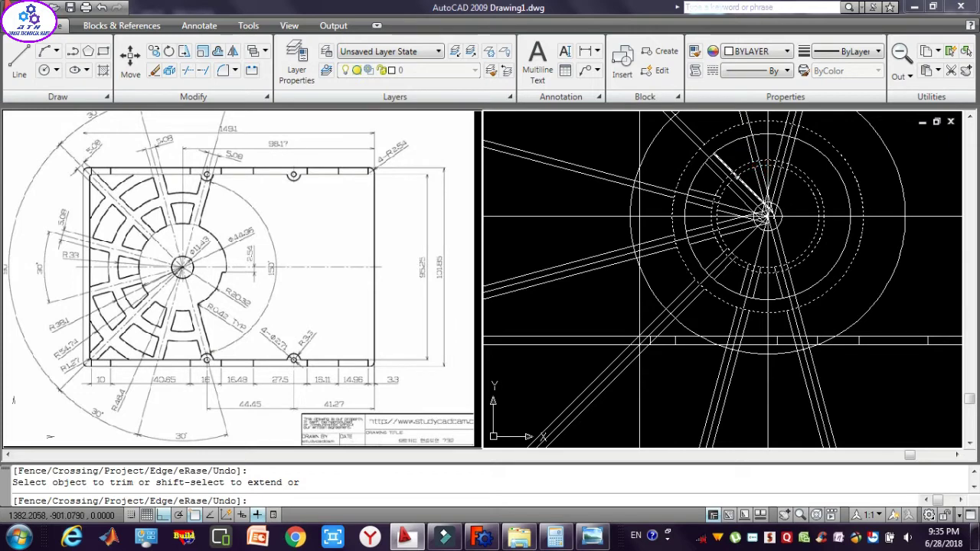
left_click(763, 212)
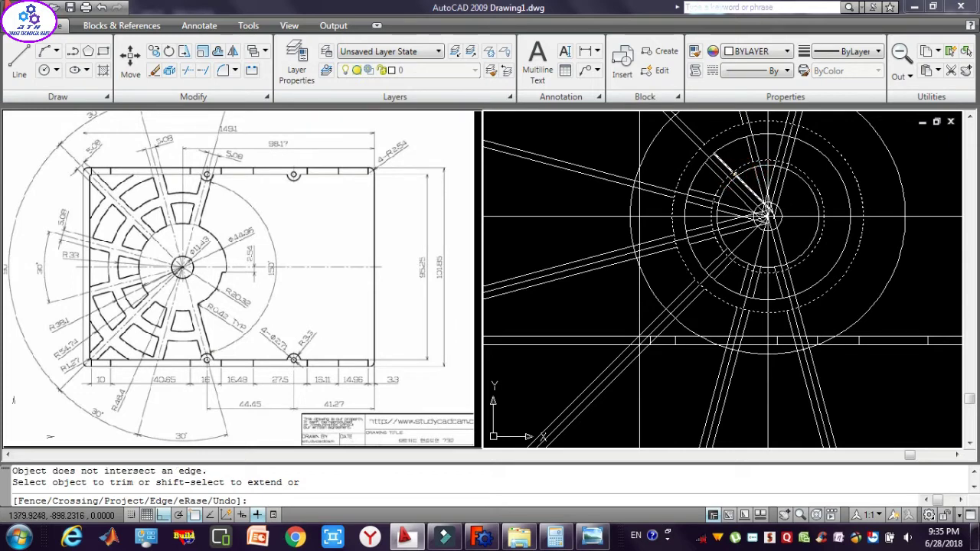
left_click(726, 165)
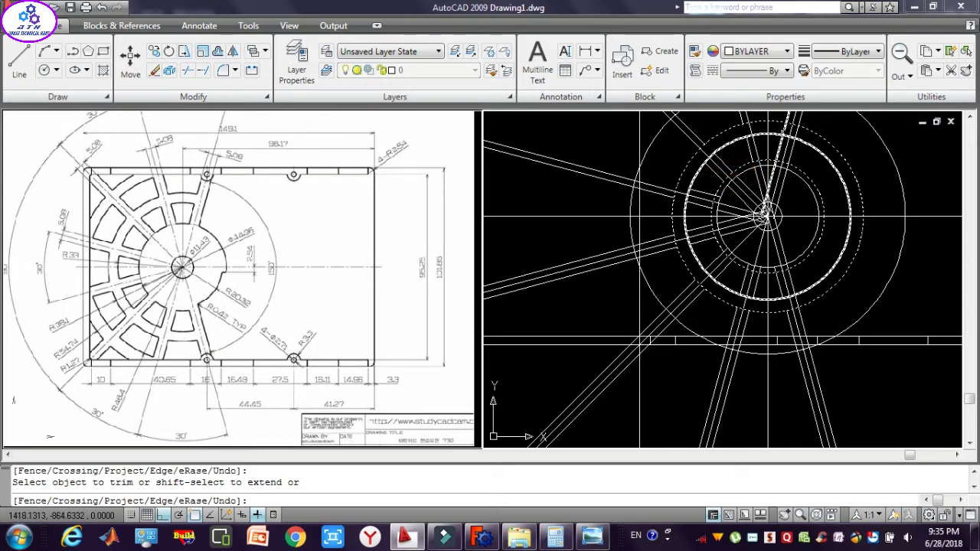
left_click(793, 126)
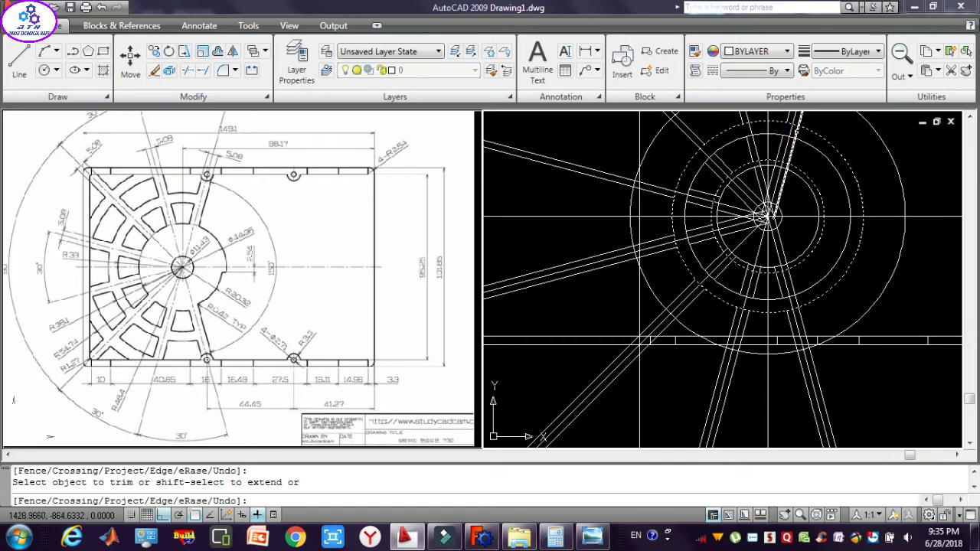
left_click(796, 132)
left_click(783, 166)
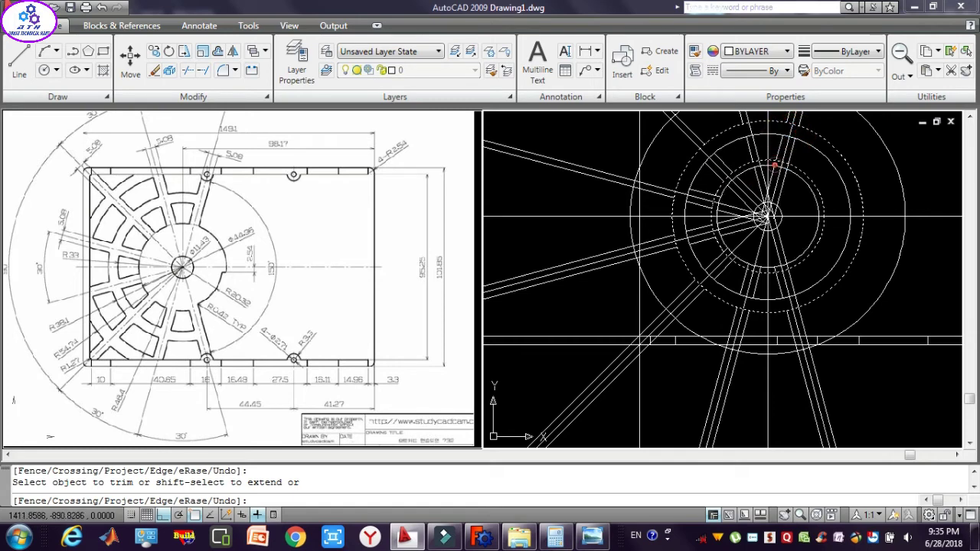
left_click(788, 158)
End TRIM and pan the view down to reveal the circles' top and upper rectangle edge
key("Return")
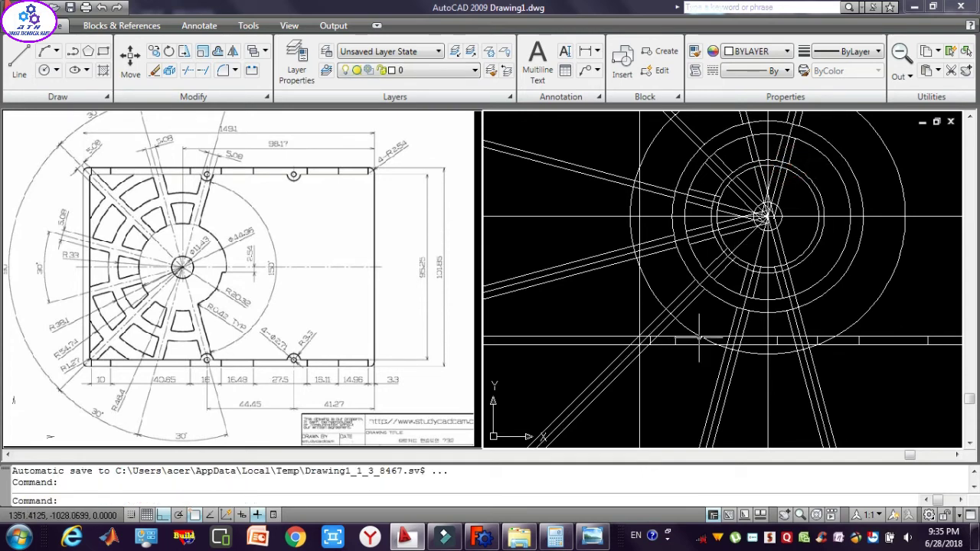
type("p")
key("Return")
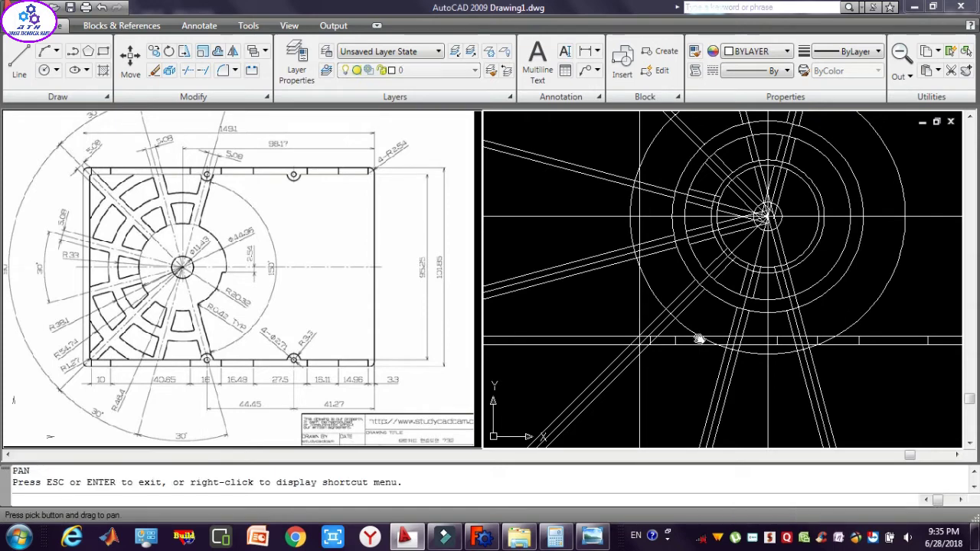
mouse_move(711, 314)
left_mouse_down()
mouse_move(712, 252)
mouse_move(701, 400)
left_mouse_up()
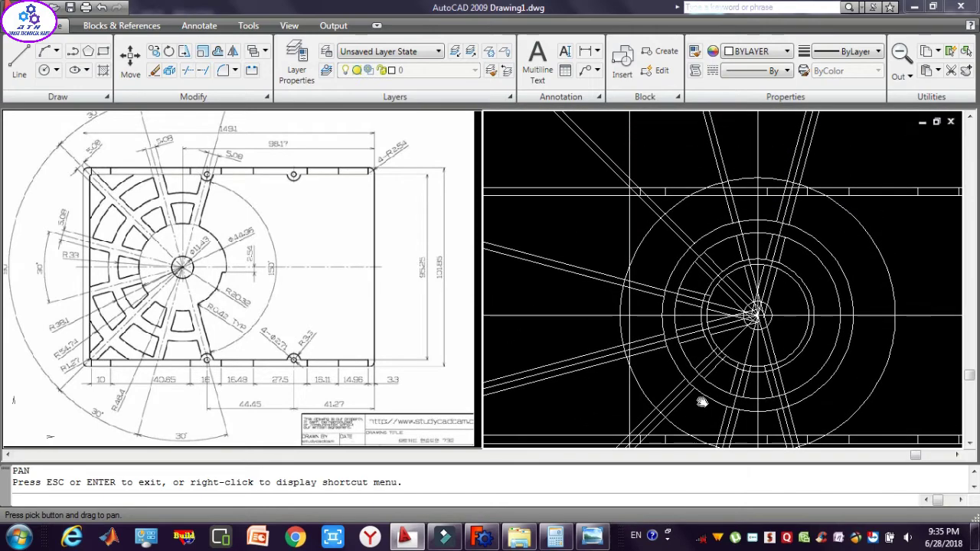
key("Escape")
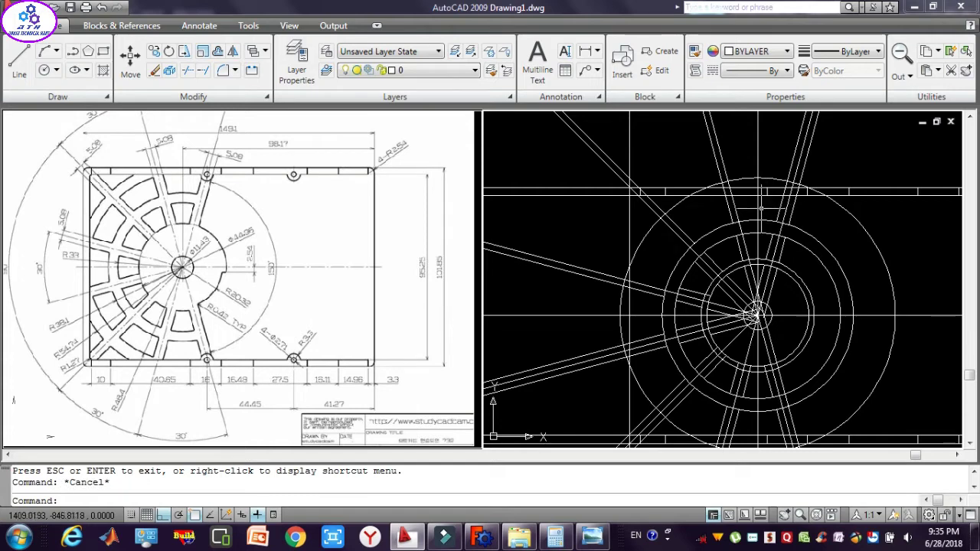
Delete a small stray line and a leftover circle near the centre
left_click(795, 211)
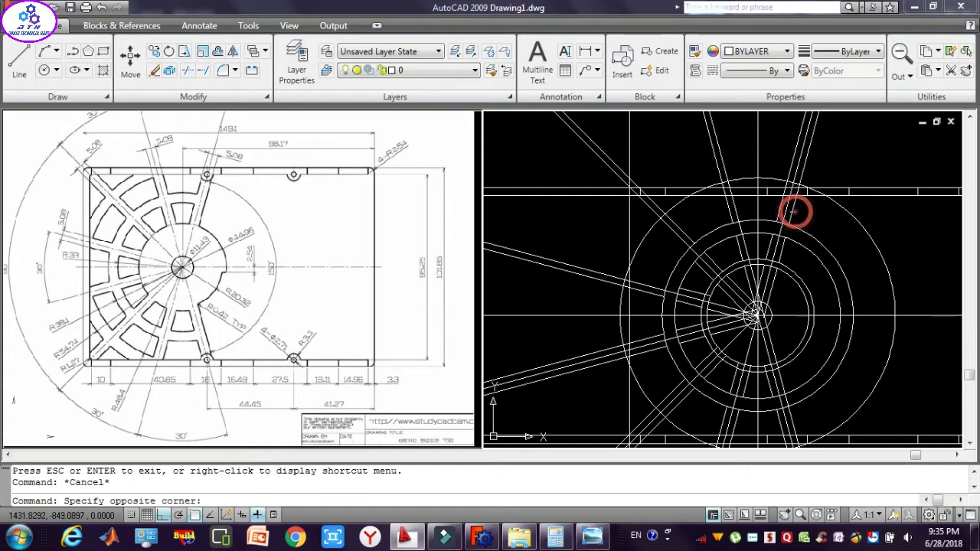
left_click(790, 212)
key("Delete")
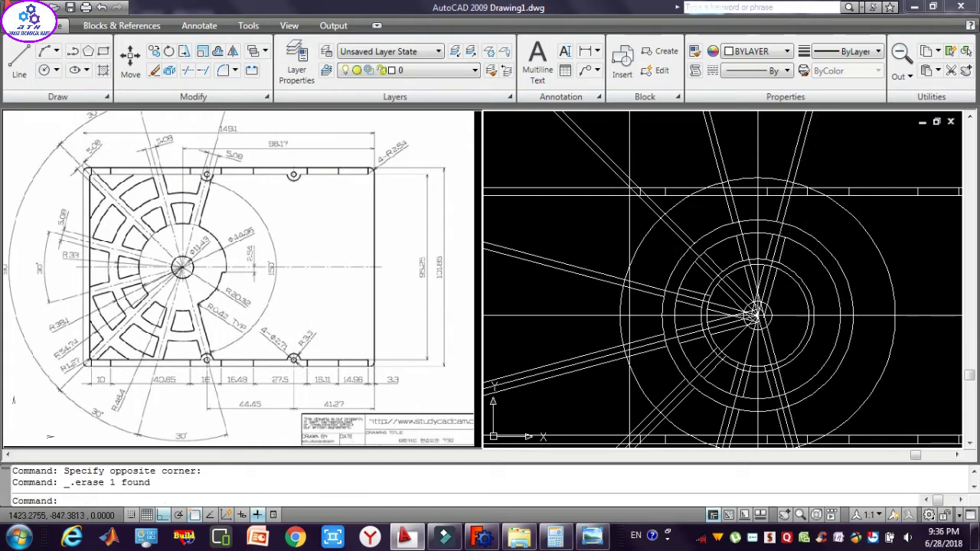
left_click(740, 221)
key("Delete")
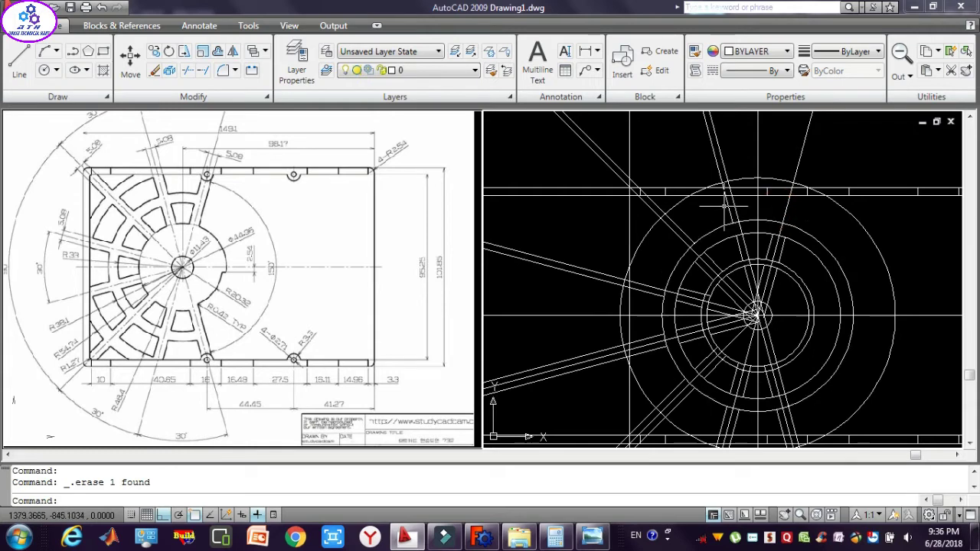
Erase the upper-left diagonal construction line, close Properties, then undo that deletion
left_click(722, 207)
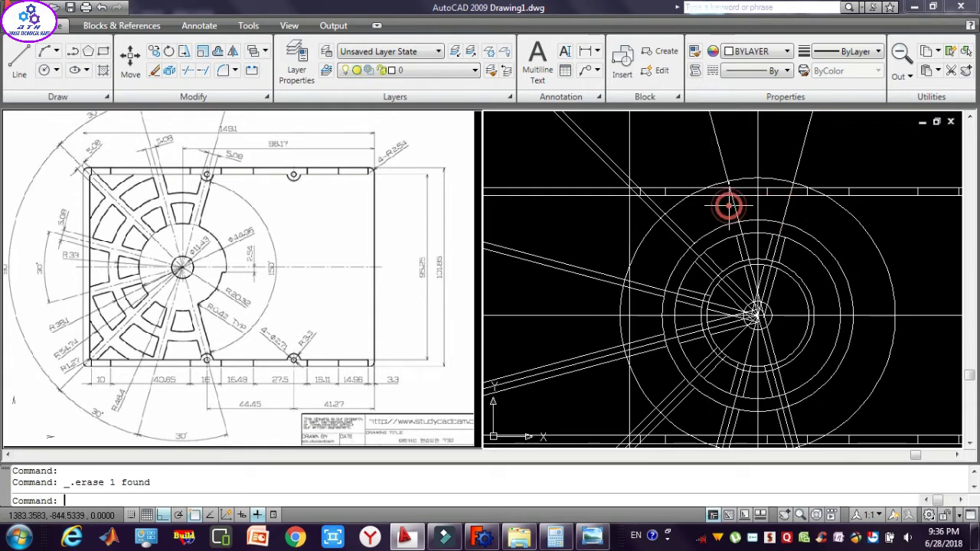
left_click(680, 226)
left_click(680, 228)
double_click(679, 228)
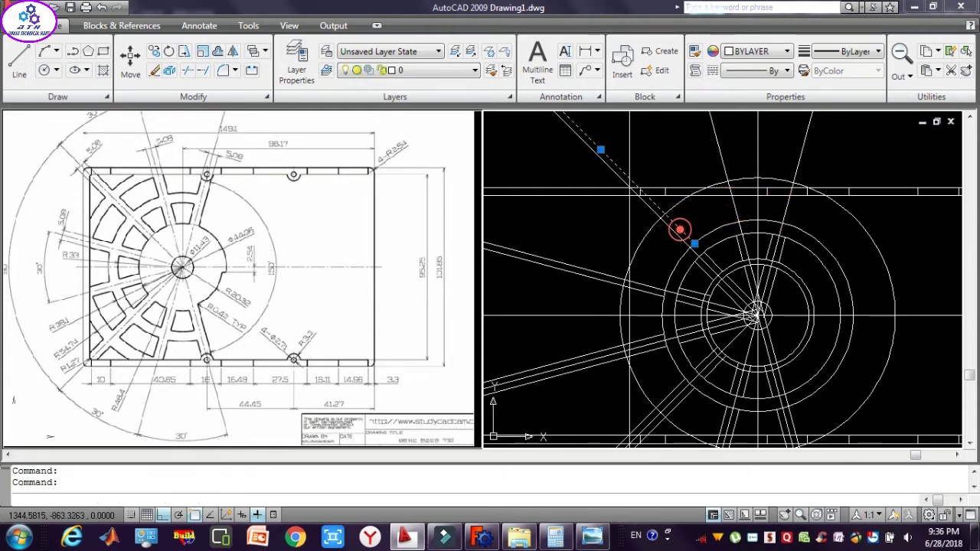
key("Delete")
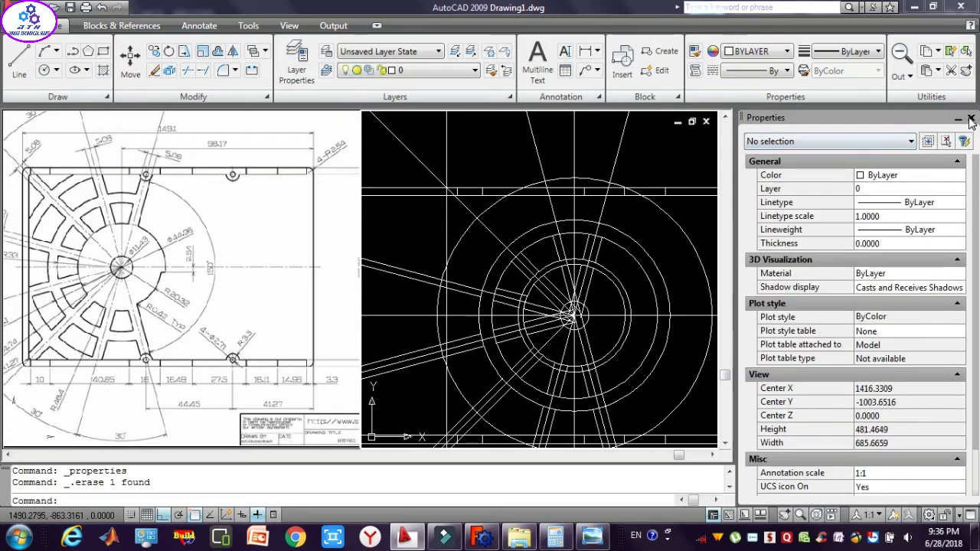
left_click(972, 120)
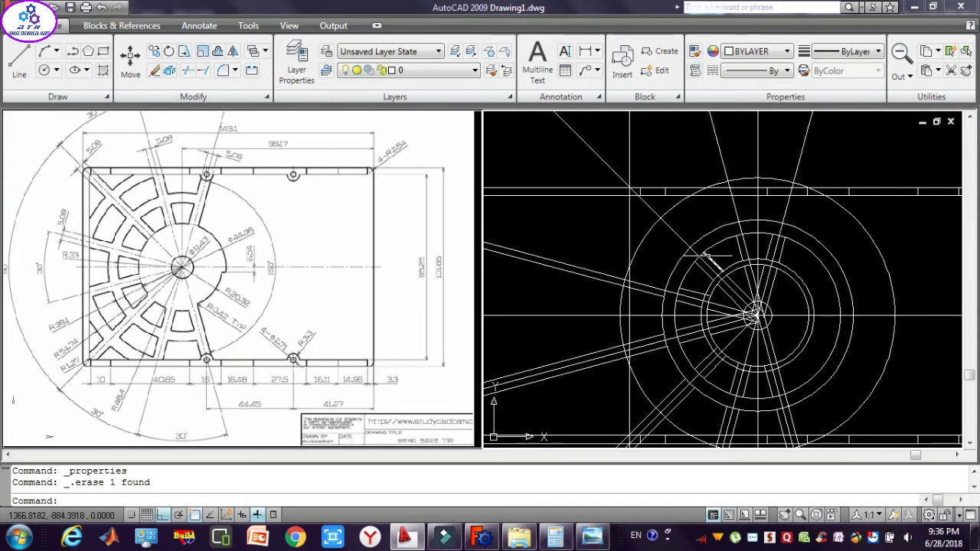
left_click(706, 256)
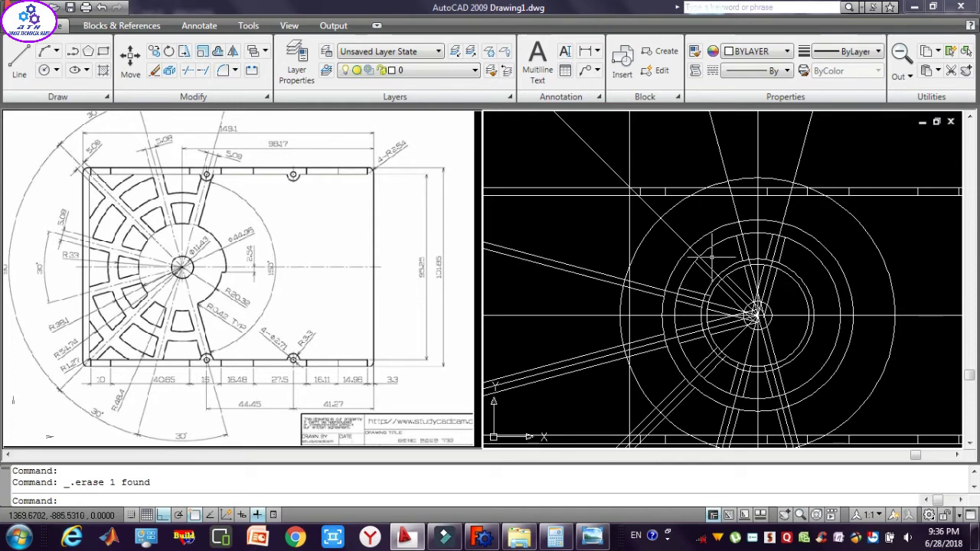
key("ctrl+z")
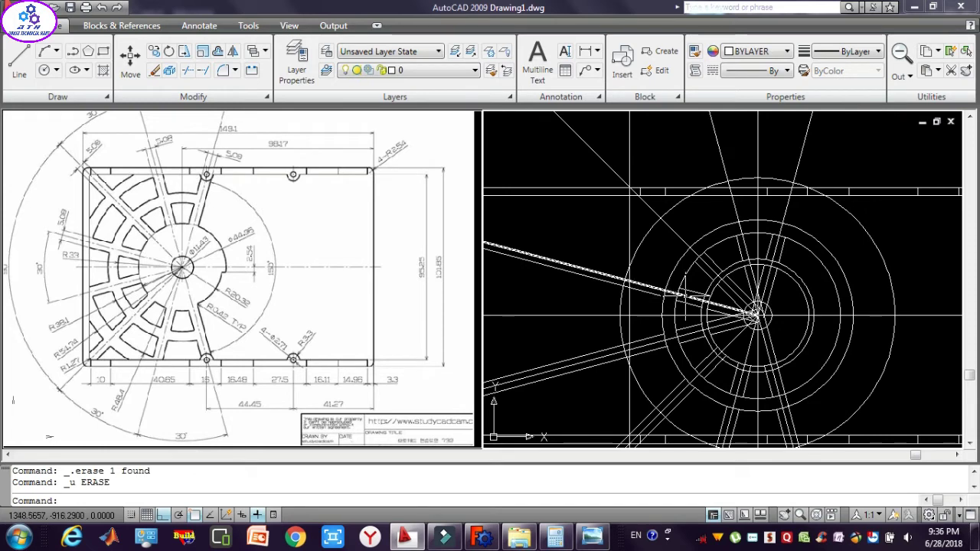
Abandon a trim against the circles and erase one converging line on the left
left_click(707, 288)
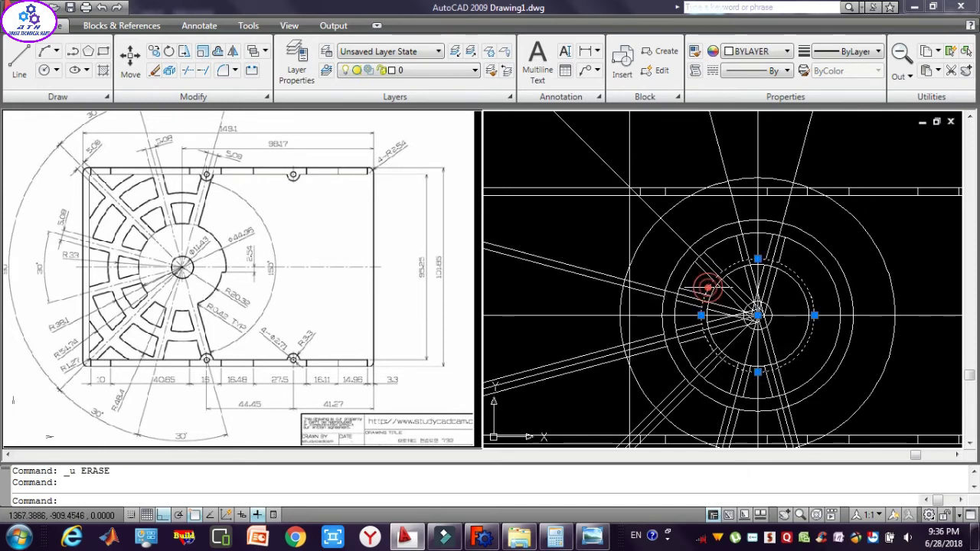
left_click(711, 287)
type("tr")
key("Return")
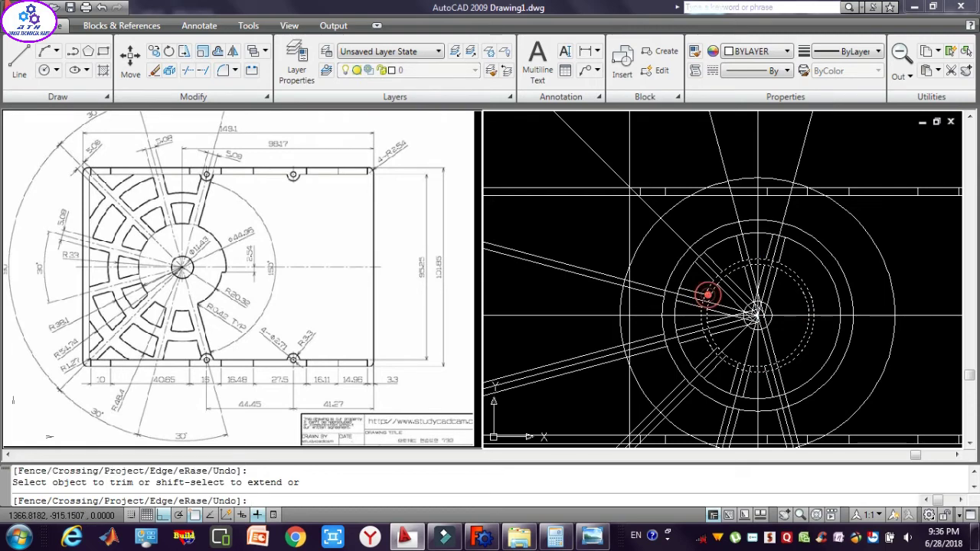
key("Escape")
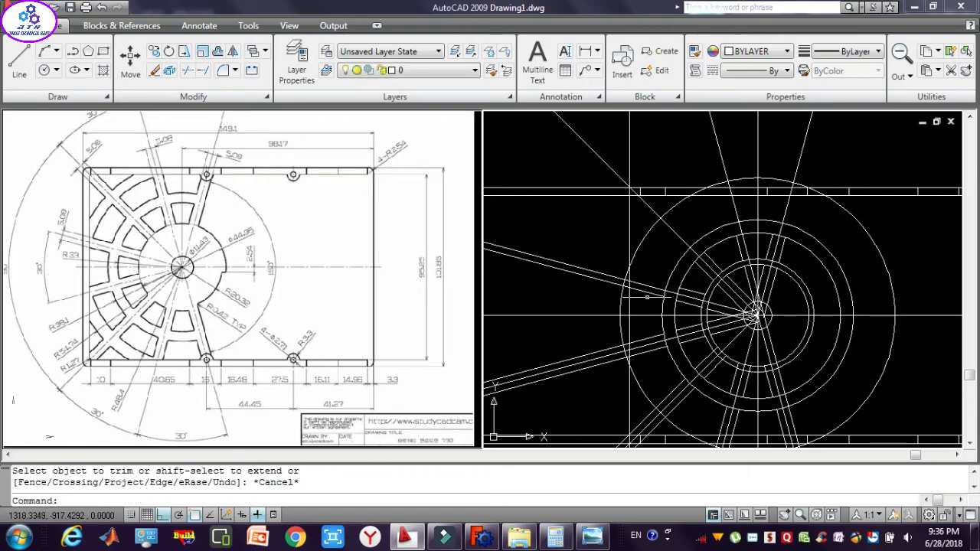
left_click(648, 289)
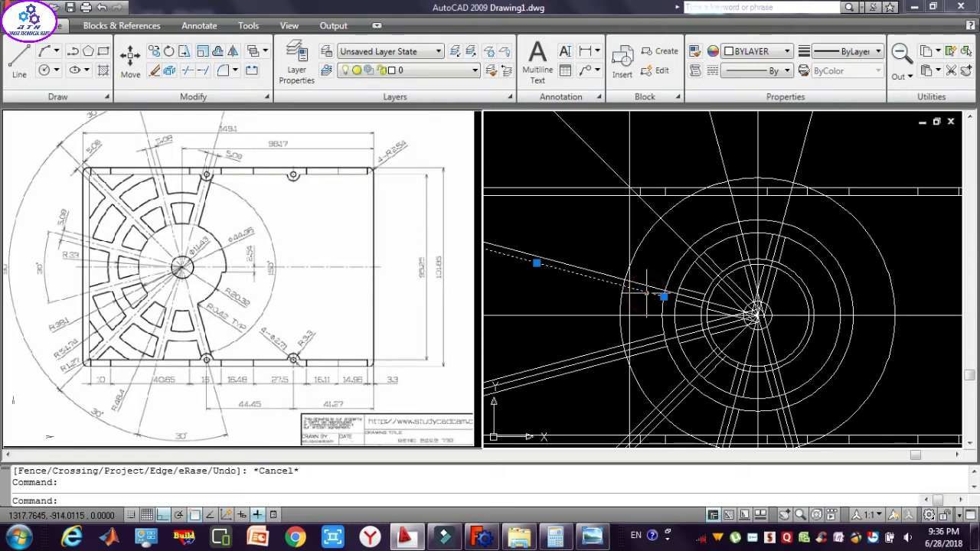
key("Delete")
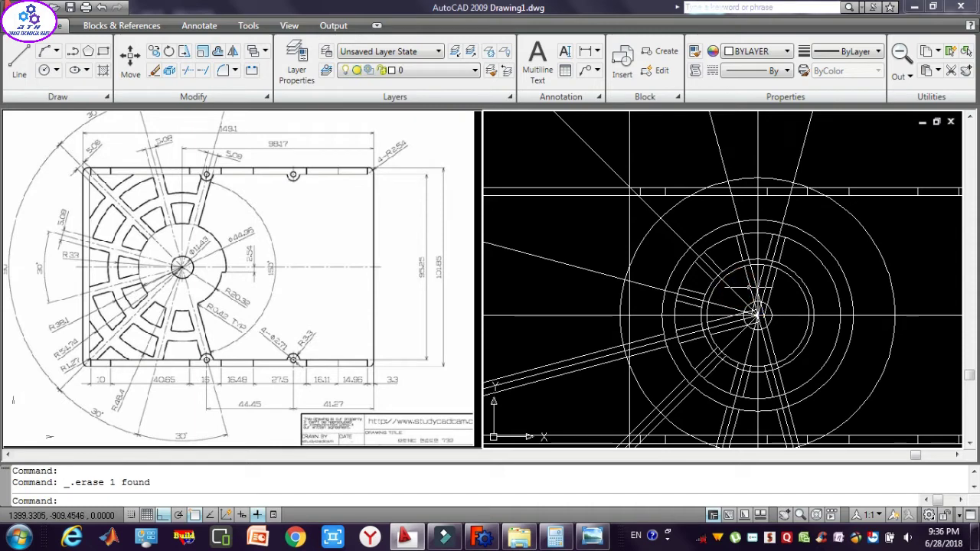
Erase a short stray line near the inner circle, undoing one extra deletion
left_click(755, 284)
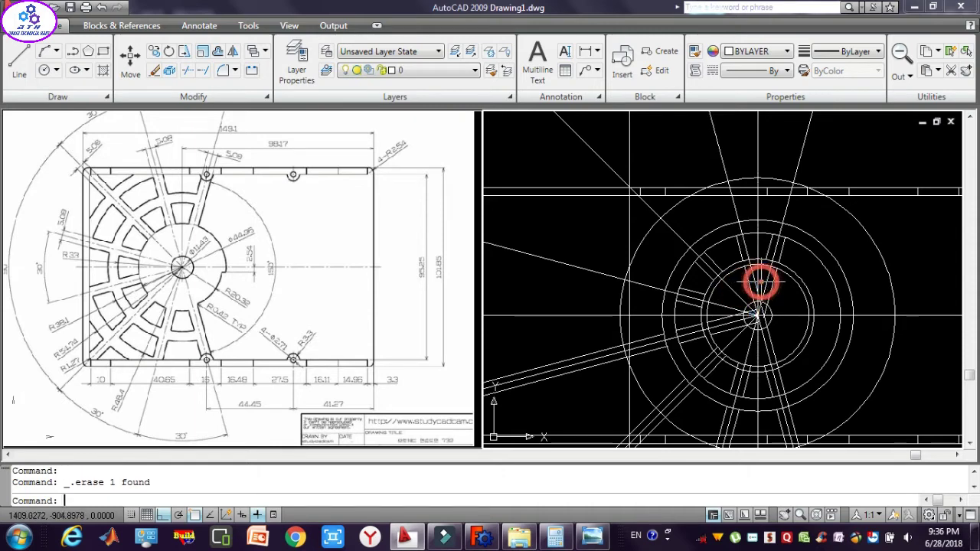
left_click(770, 280)
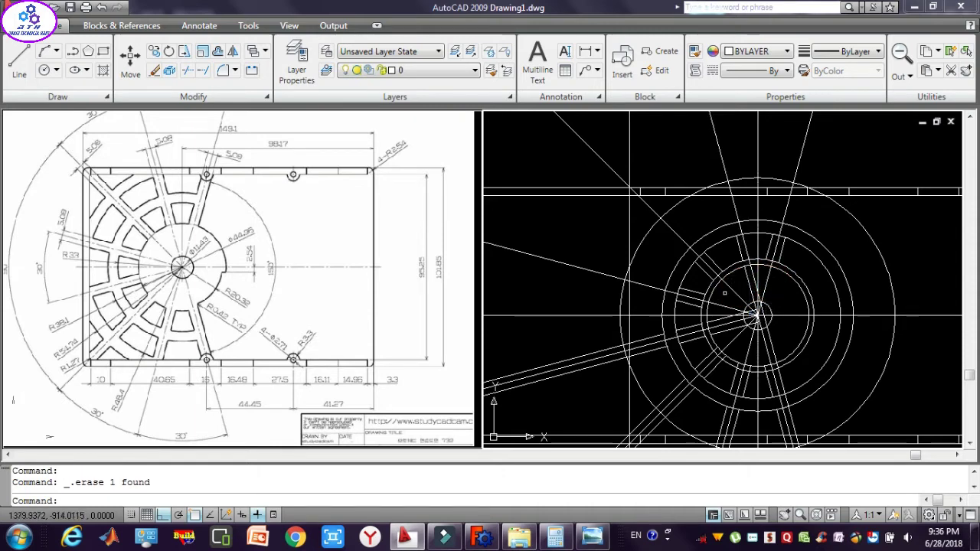
left_click(690, 329)
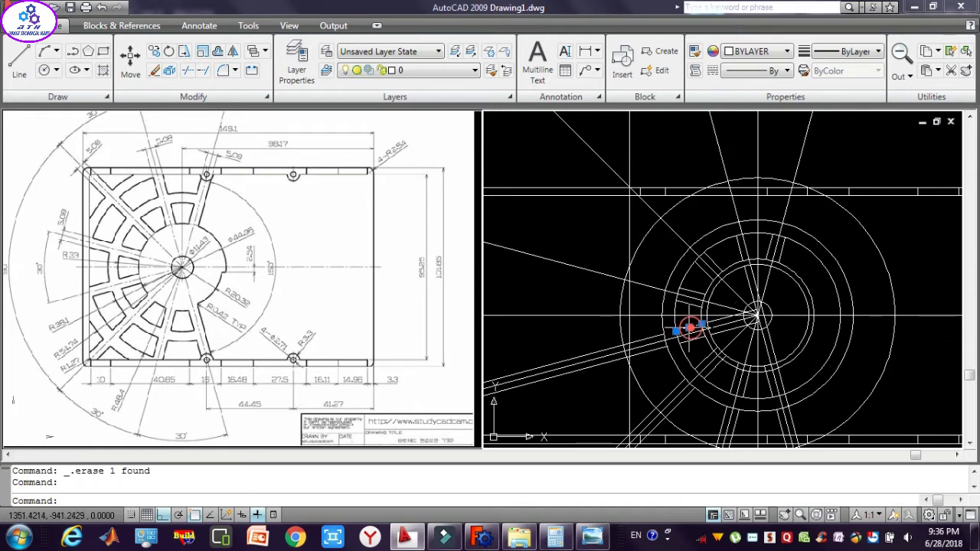
key("Escape")
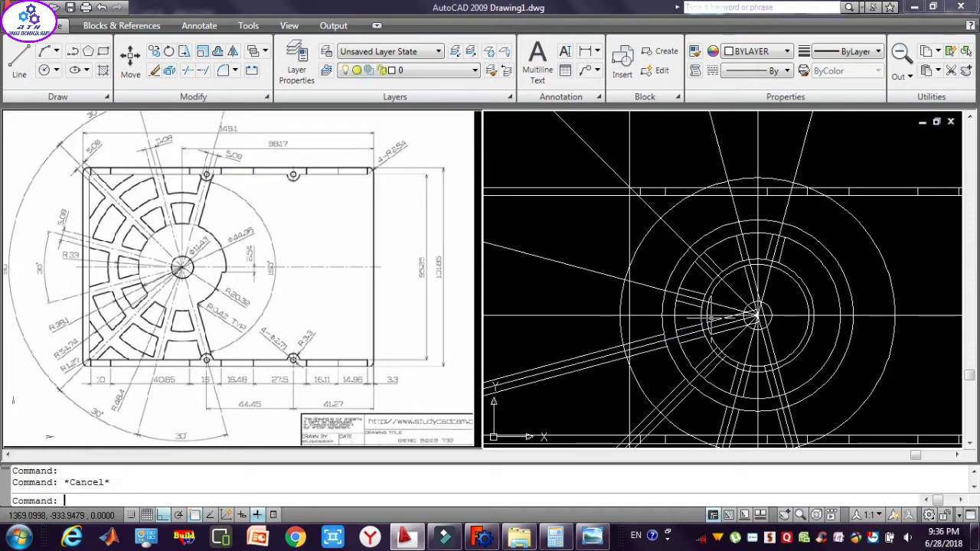
left_click(712, 322)
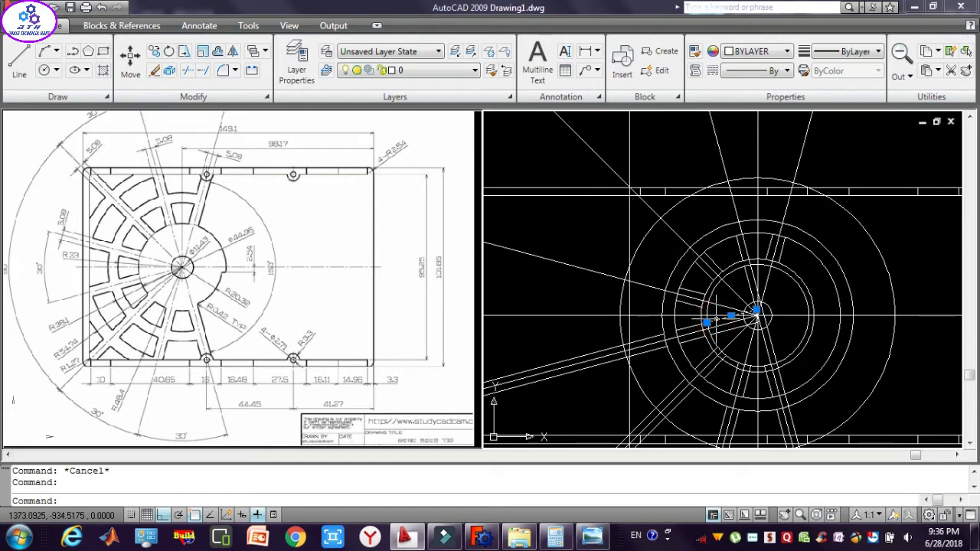
key("Delete")
left_click(733, 339)
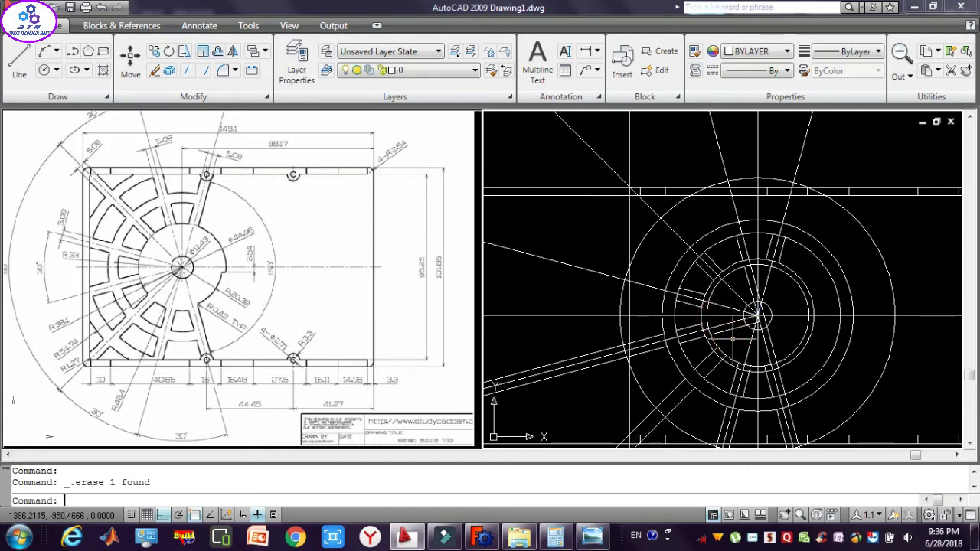
key("ctrl+z")
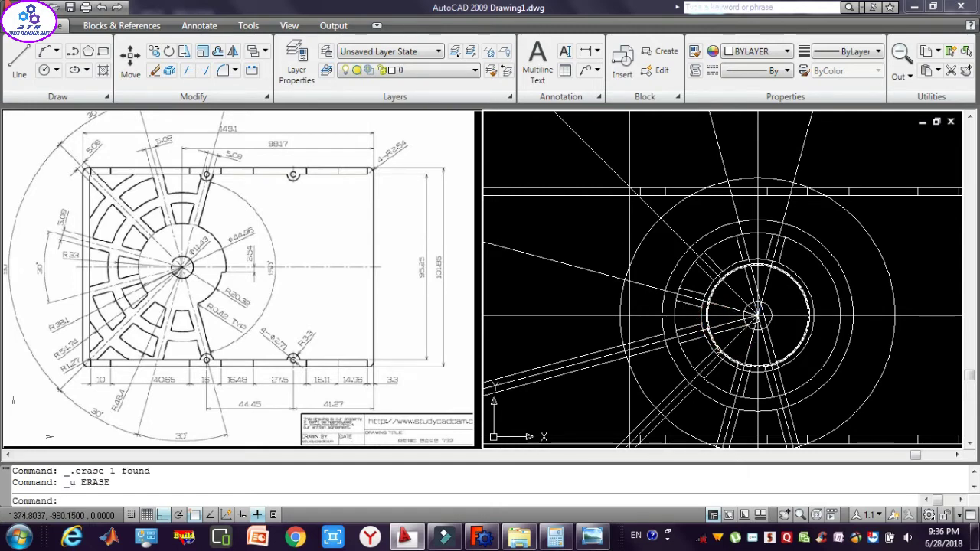
Erase the lower-left line and the stray diagonal line below the circles
left_click(653, 352)
left_click(652, 349)
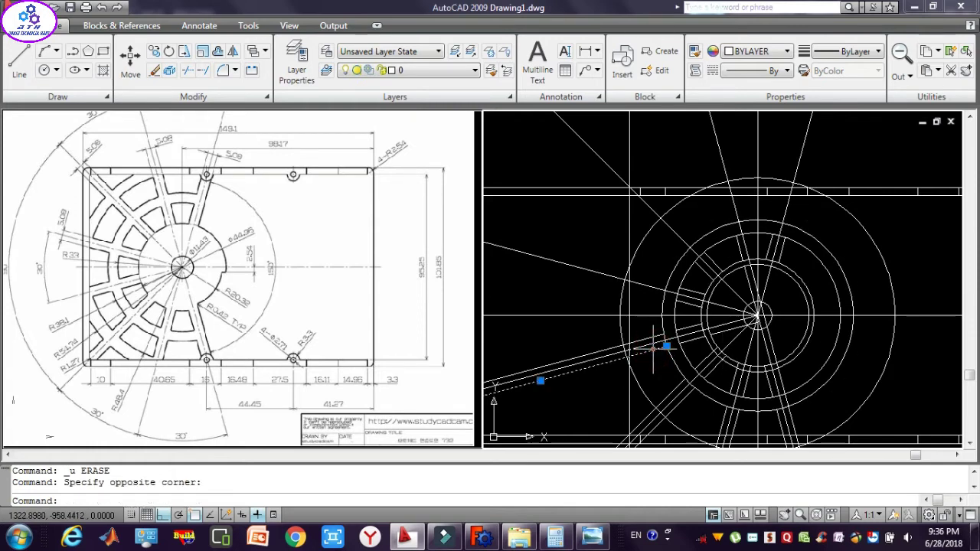
key("Delete")
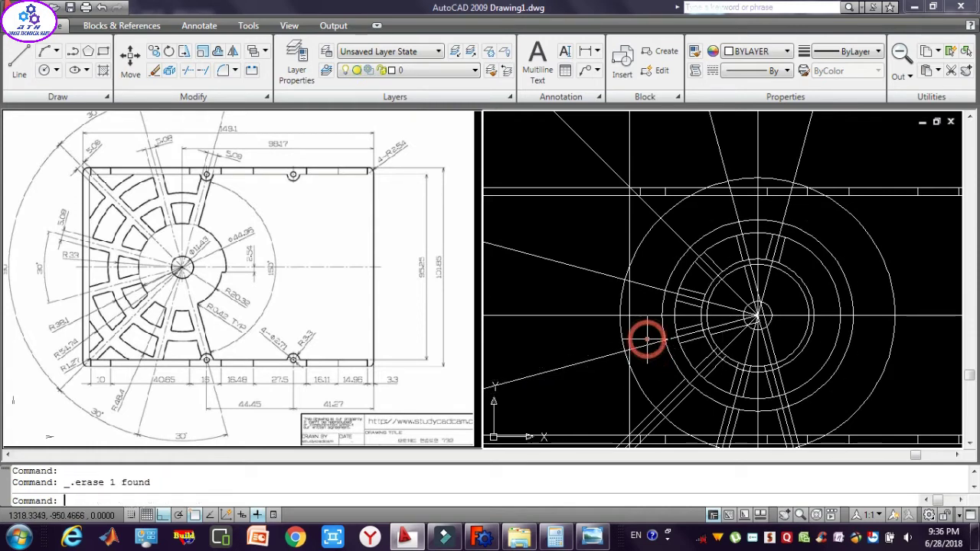
type("p")
key("Return")
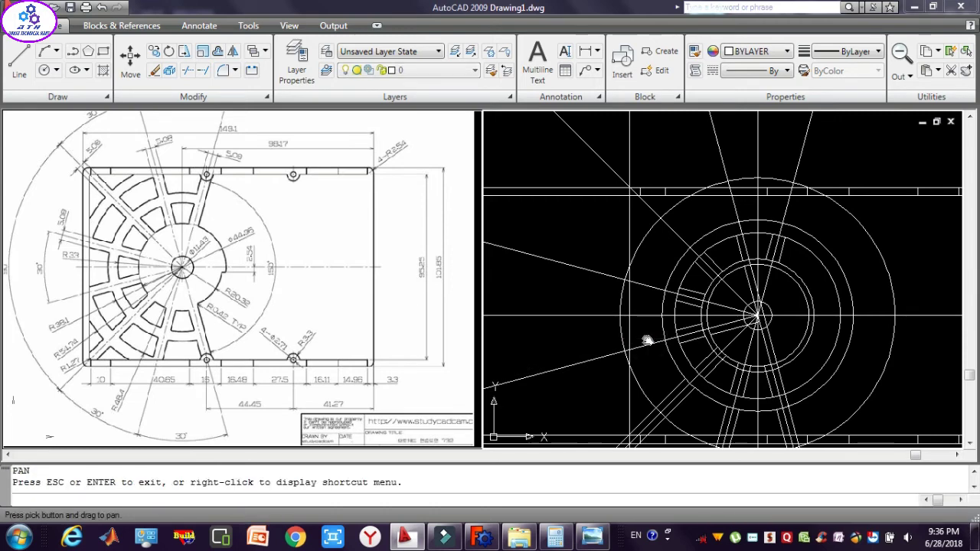
left_click_drag(647, 339, 642, 239)
key("Escape")
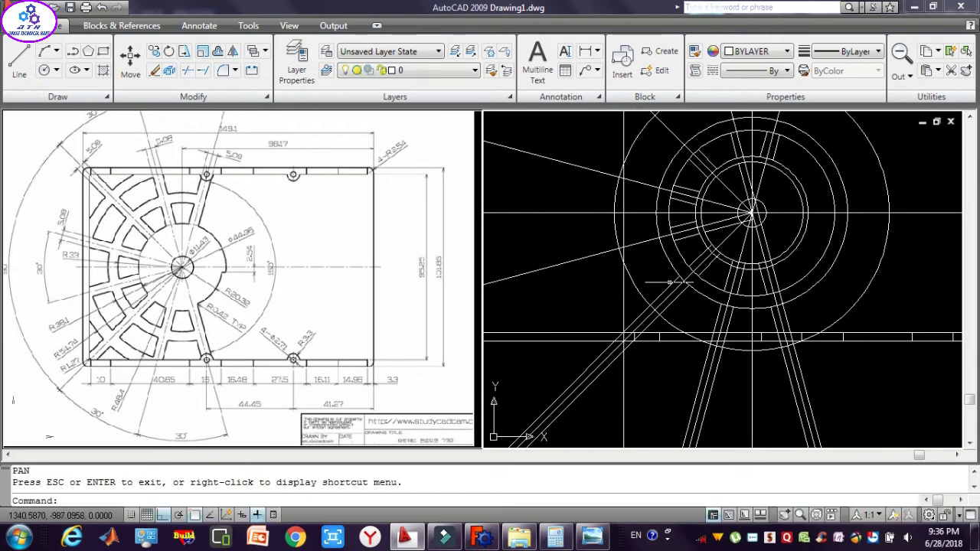
left_click(666, 283)
key("Delete")
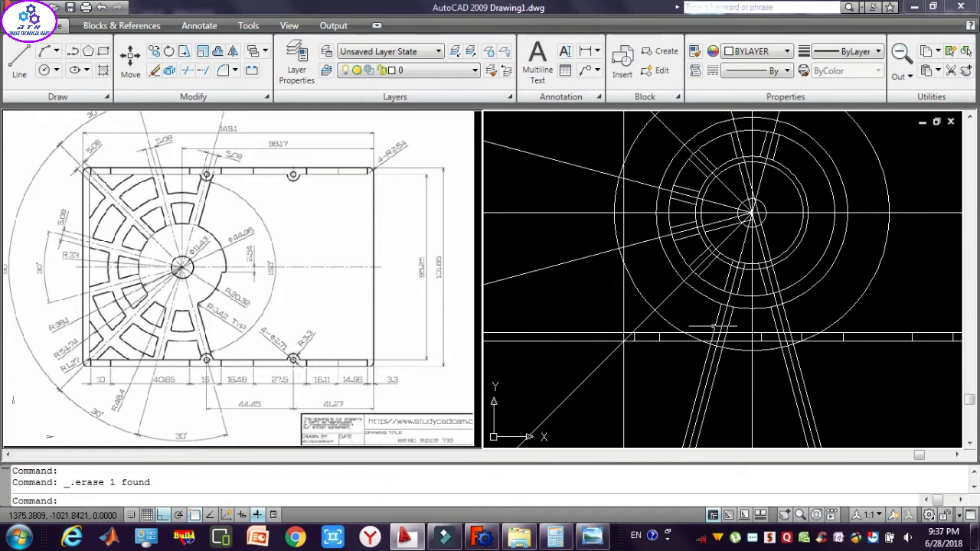
Erase the long diagonal and the diagonal line running down-right from the centre
left_click(717, 321)
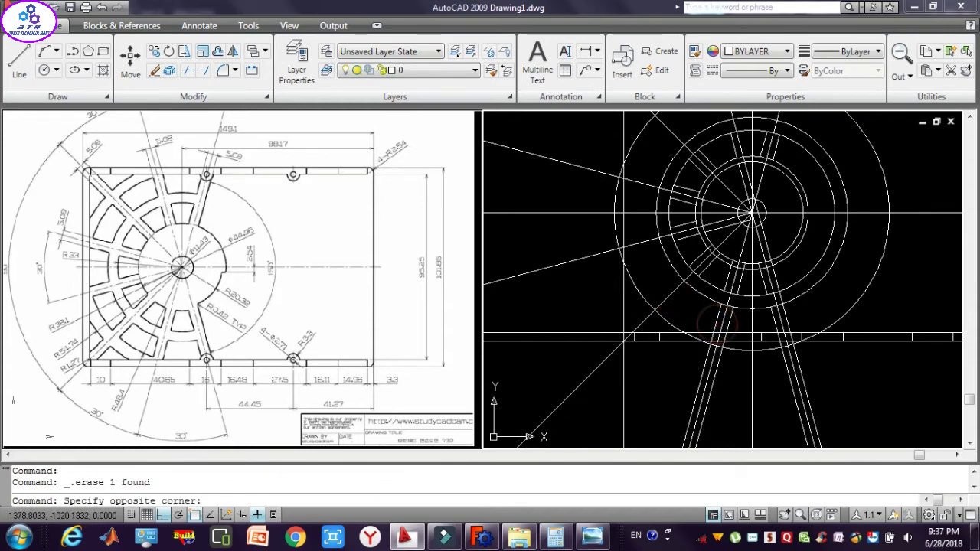
left_click(728, 322)
key("Delete")
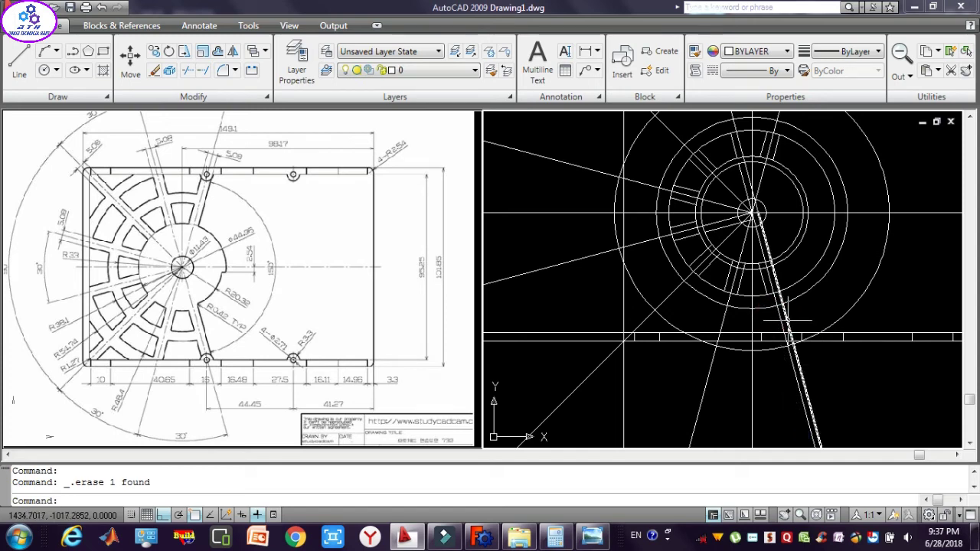
left_click(788, 321)
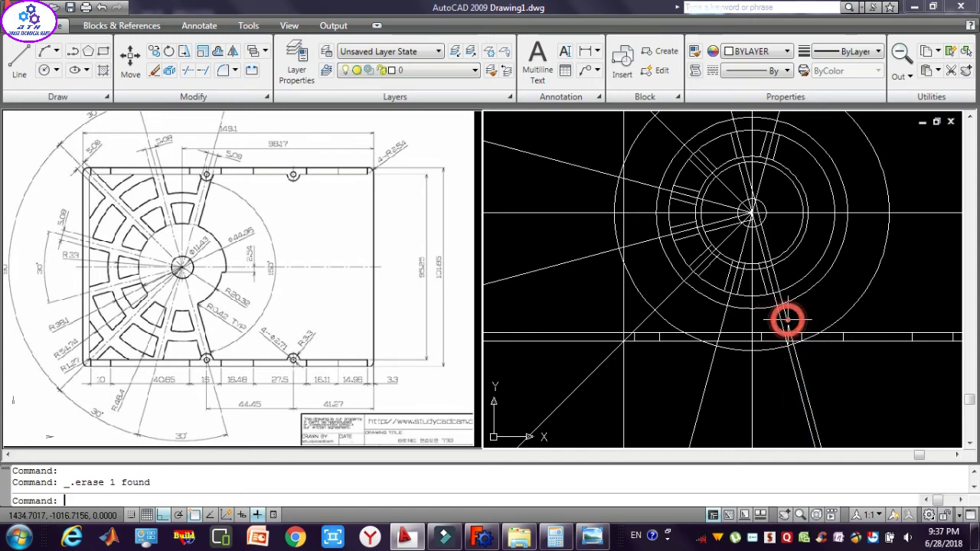
left_click(788, 321)
key("Delete")
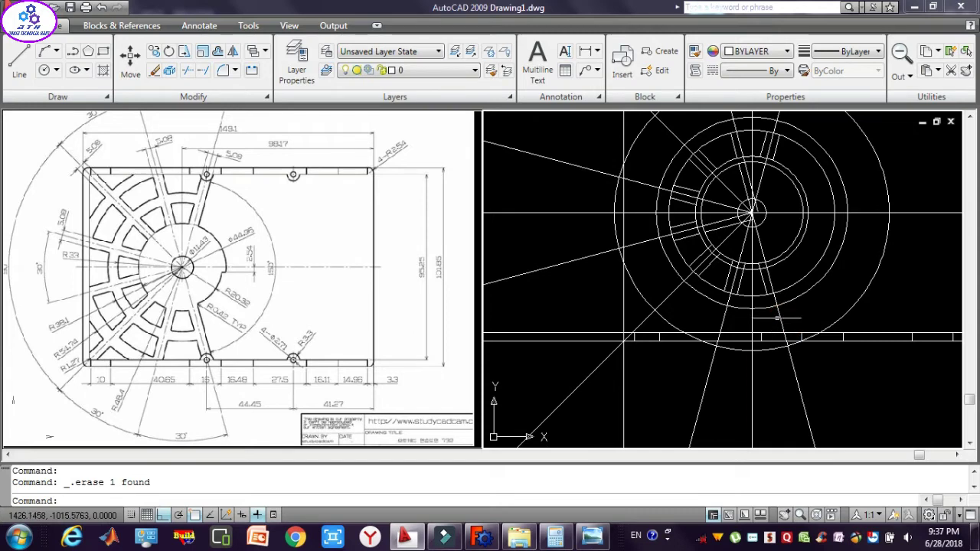
key("Escape")
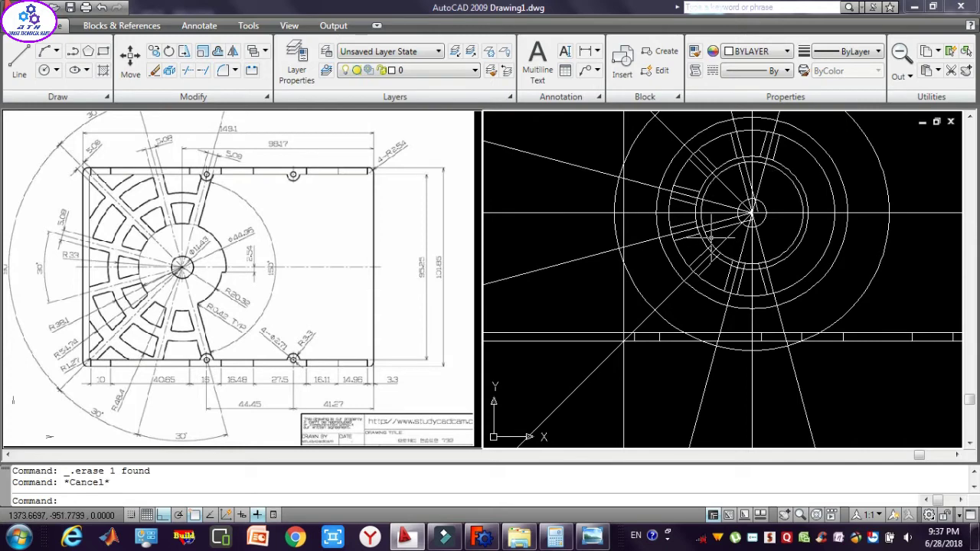
left_click(712, 234)
Trim five spoke slot line ends back at the inner circle
left_click(705, 242)
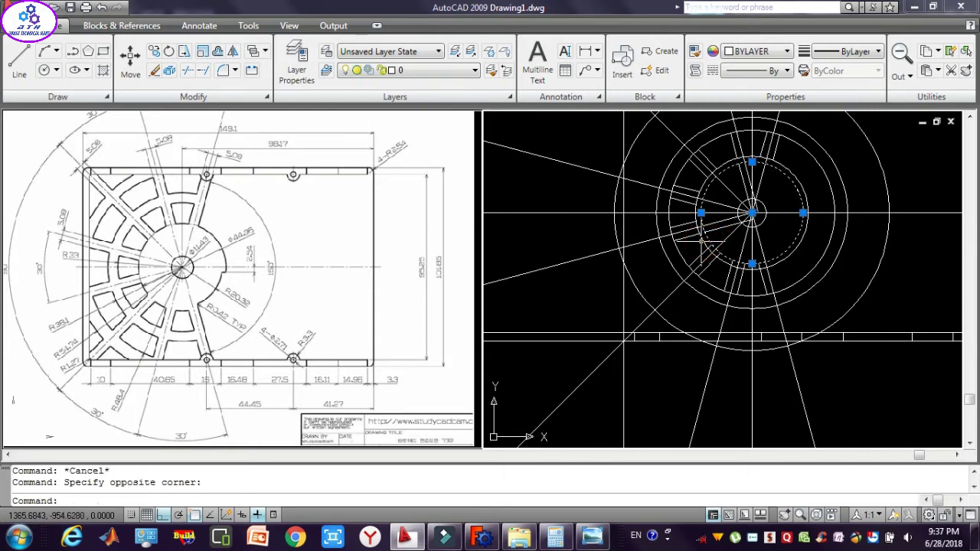
type("tr")
key("Return")
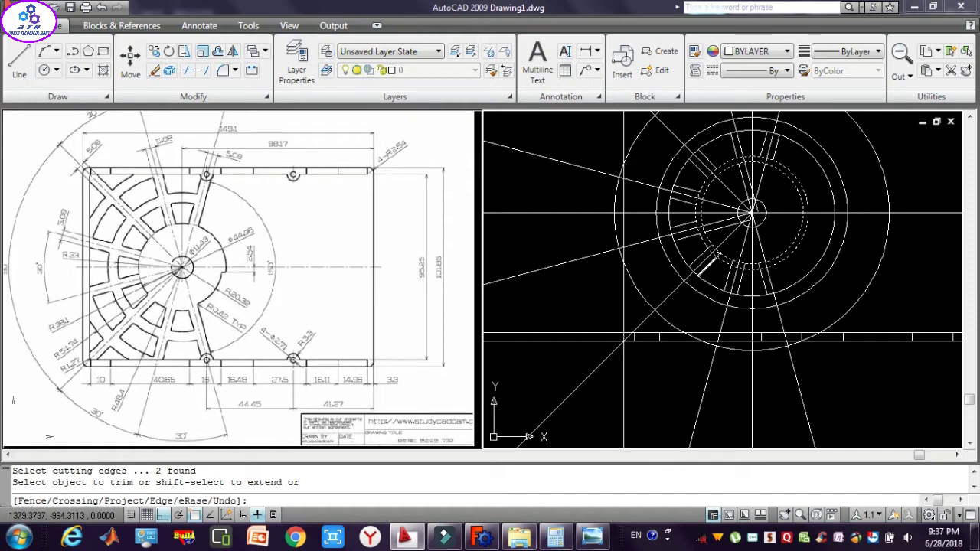
left_click(714, 250)
left_click(711, 247)
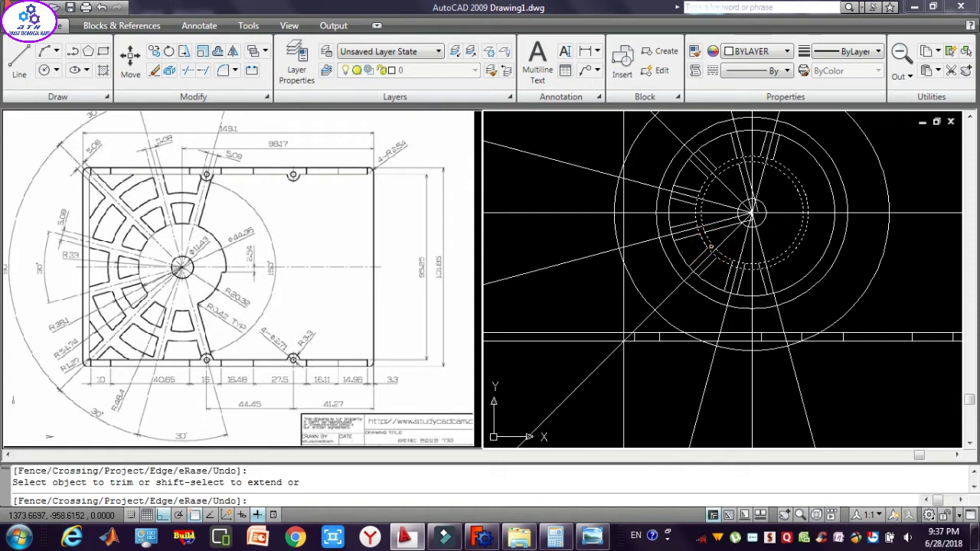
left_click(730, 268)
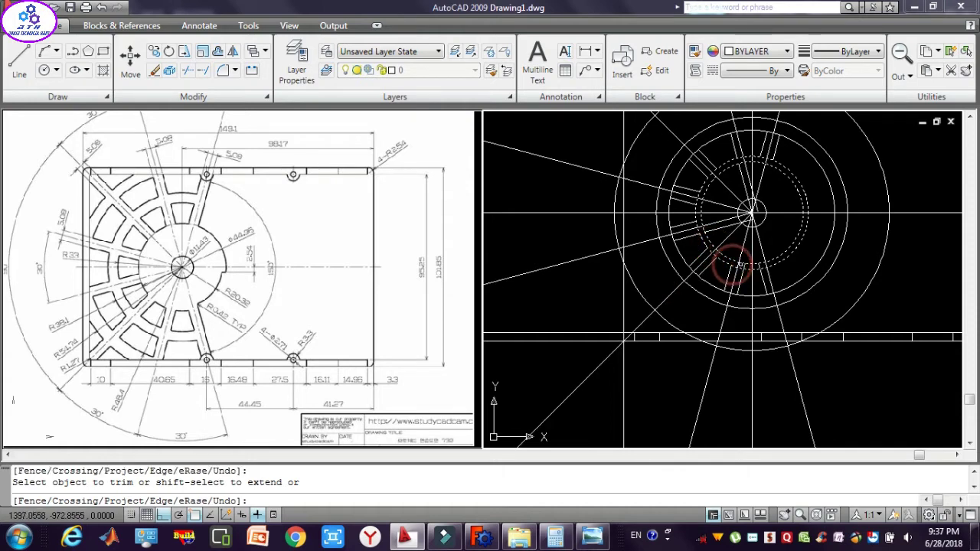
left_click(744, 266)
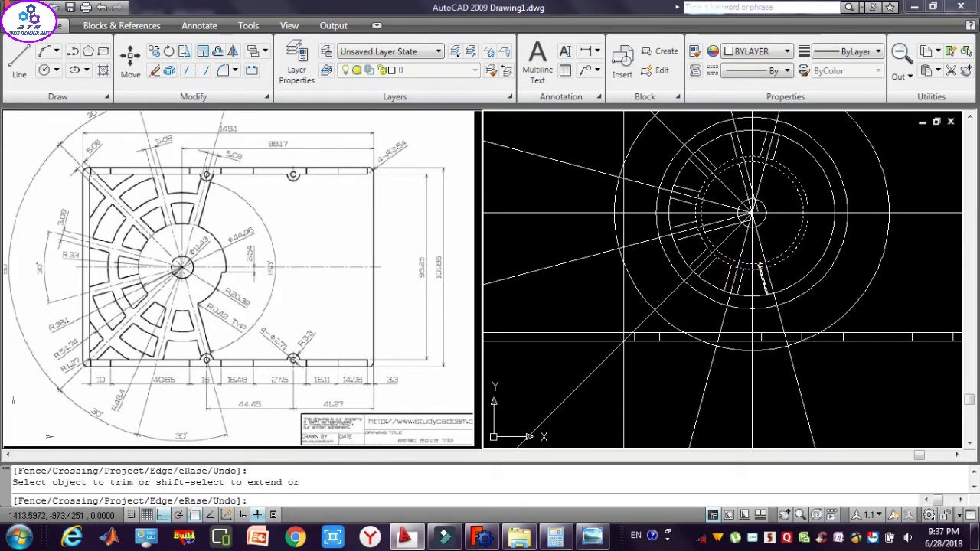
left_click(760, 266)
key("Escape")
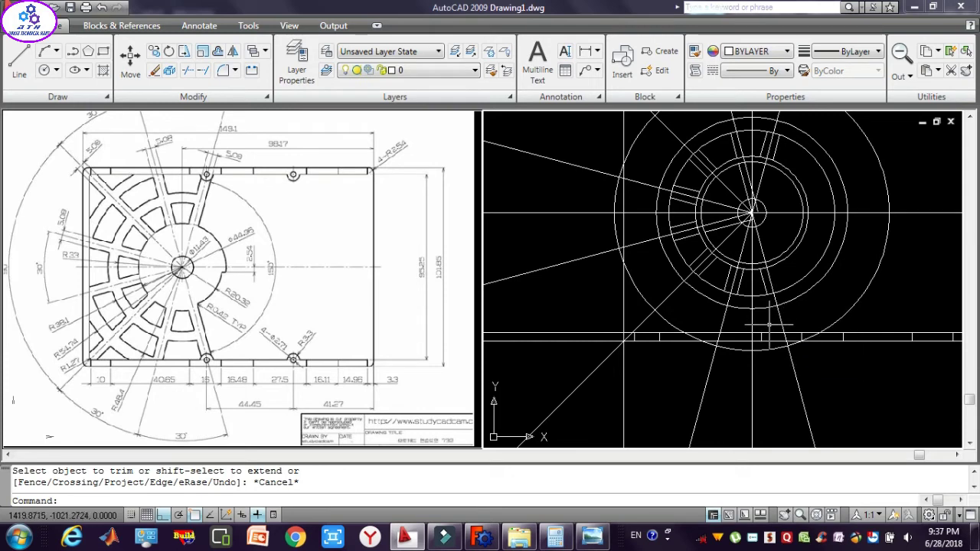
Erase the leftover short segment near the centre
key("Escape")
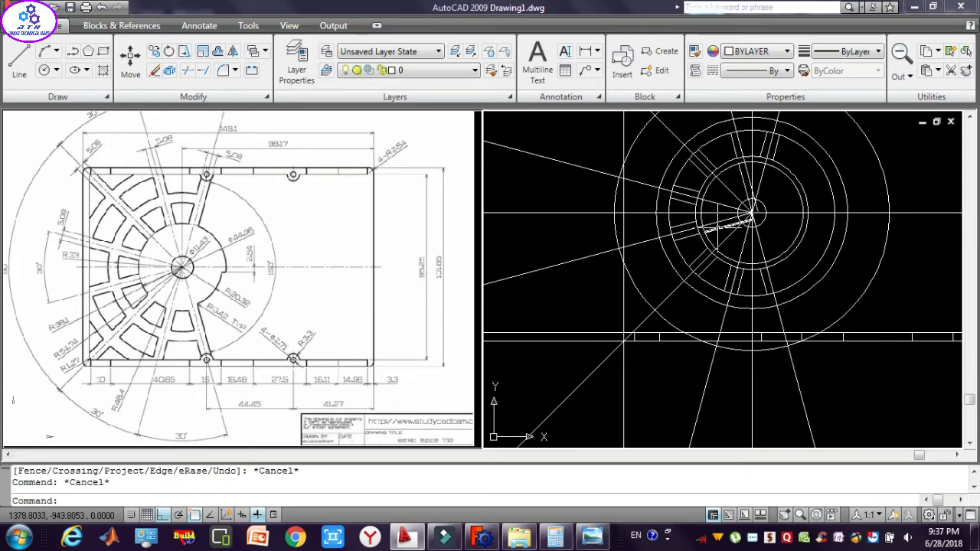
left_click(727, 226)
key("Delete")
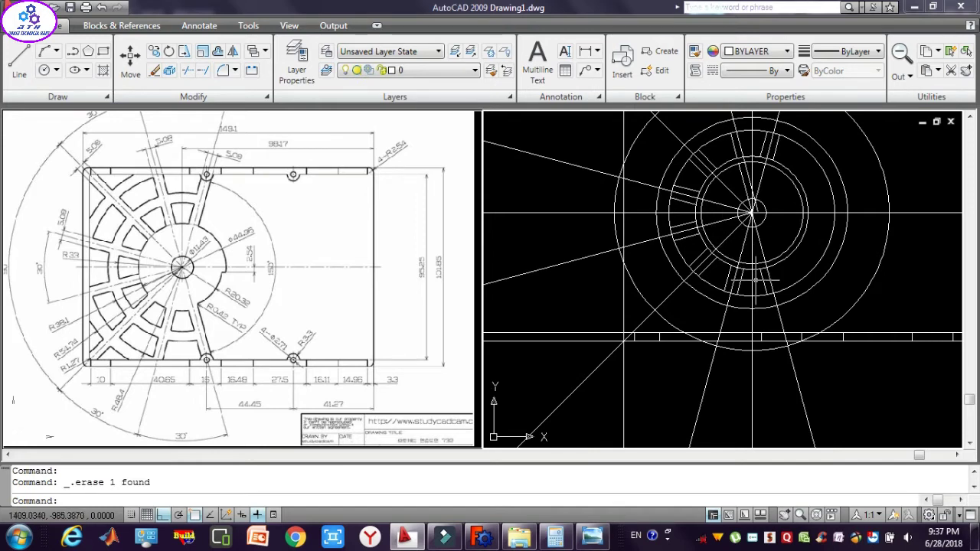
key("Escape")
key("Escape")
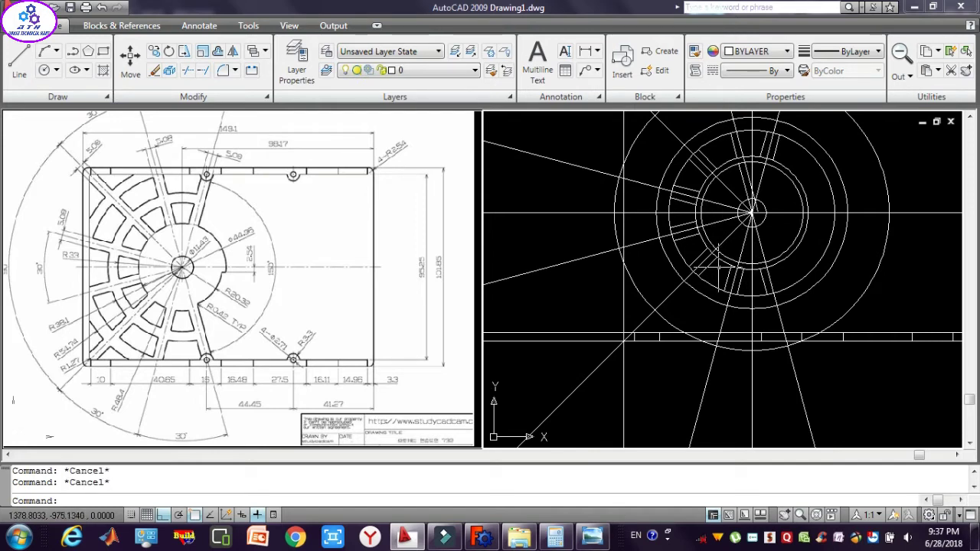
type("p")
Pan the drawing down so the circles and lower outline edge are framed, cancelling a stray Circle command
key("Return")
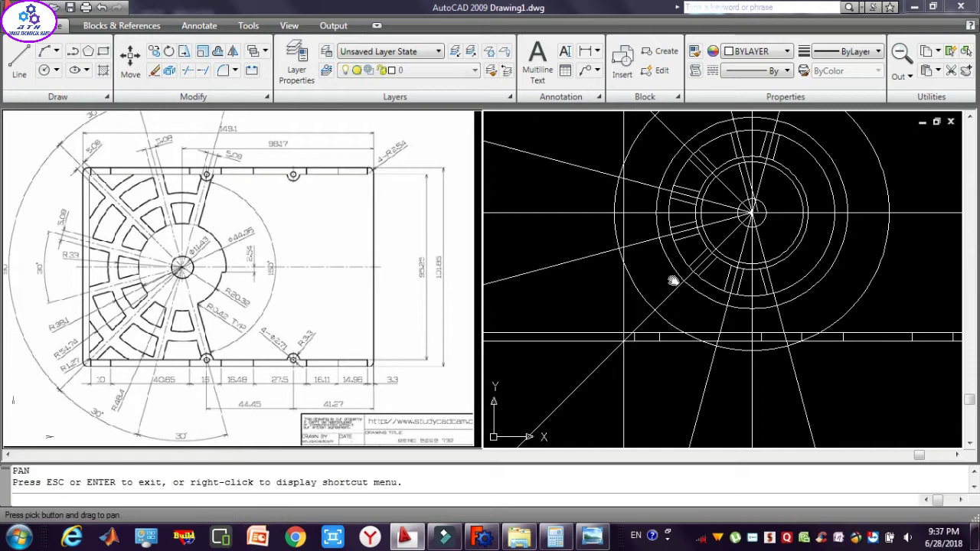
left_click_drag(771, 234, 767, 245)
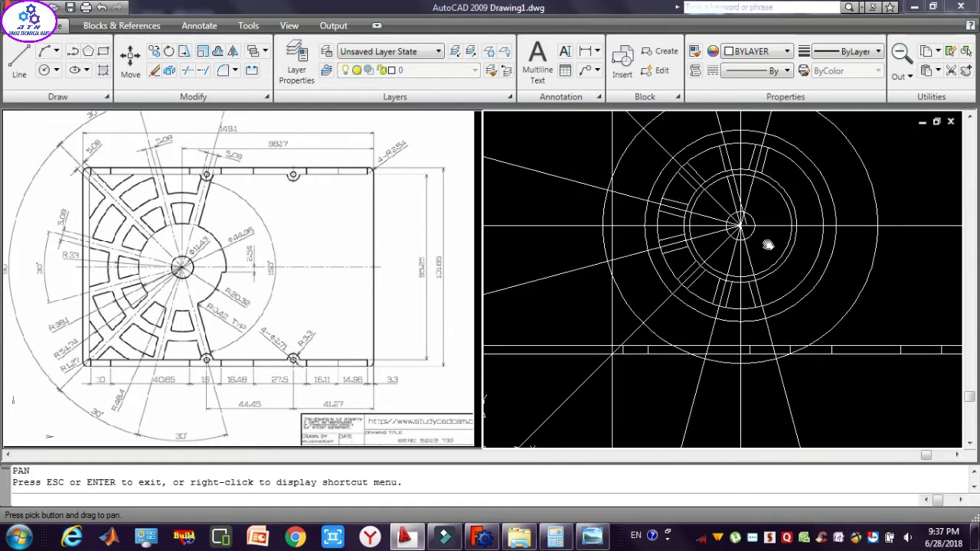
left_click_drag(767, 245, 756, 232)
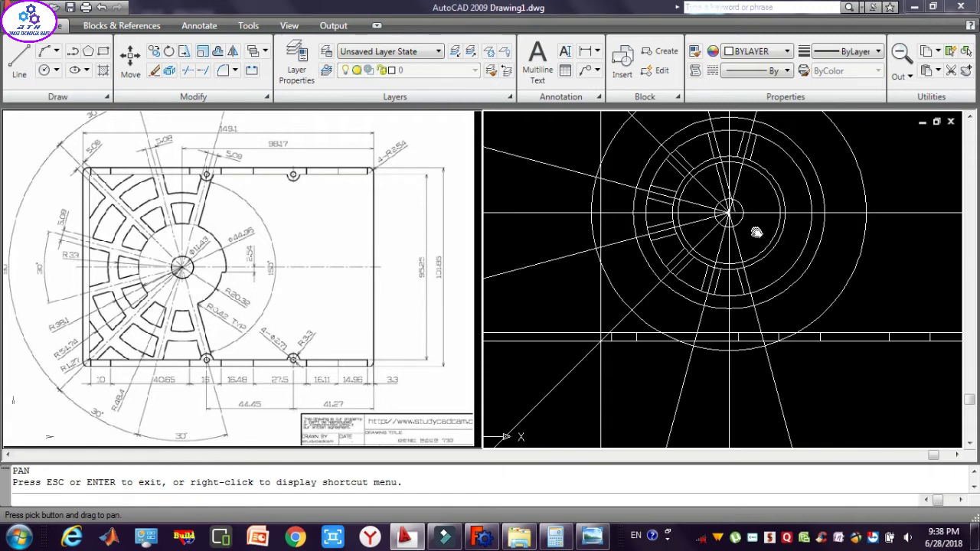
left_click_drag(756, 232, 750, 256)
key("Escape")
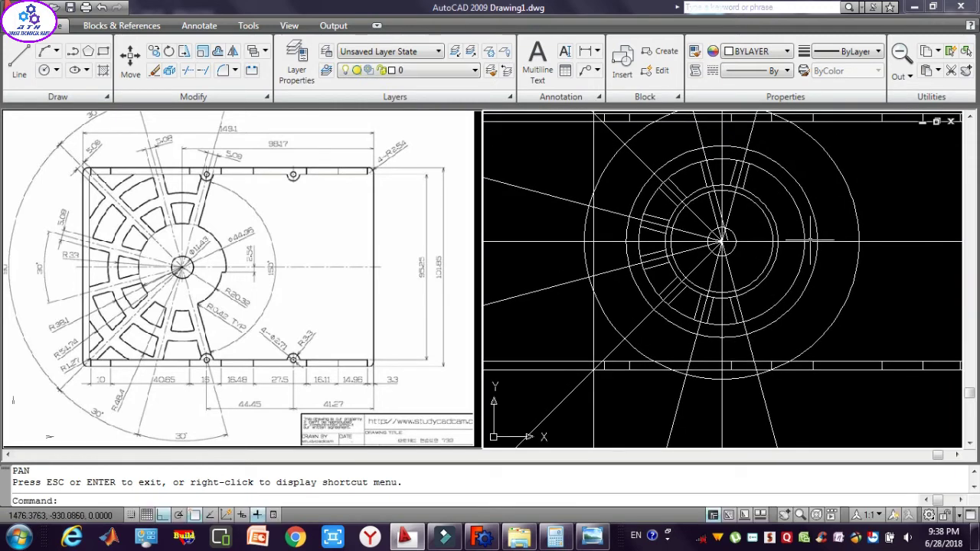
type("c")
key("Return")
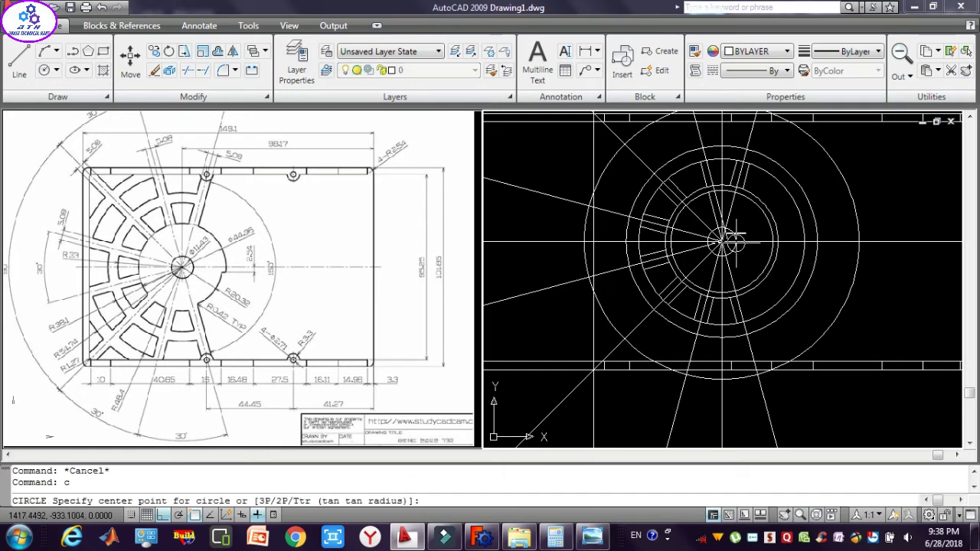
key("Escape")
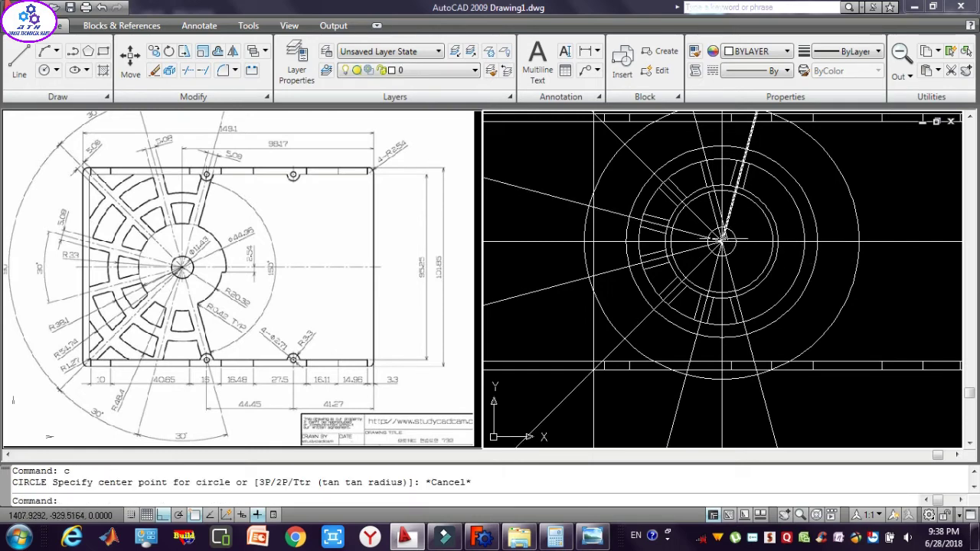
right_click(723, 239)
key("Escape")
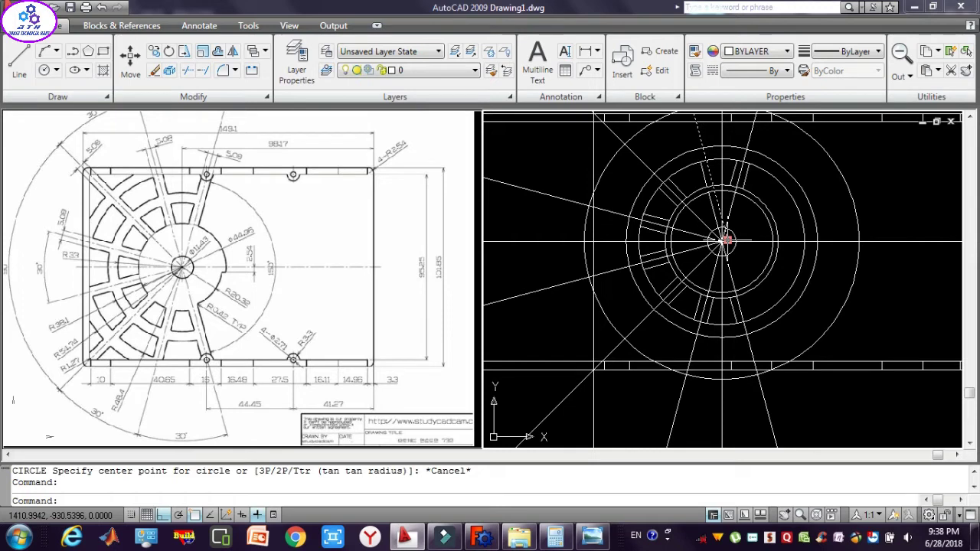
key("Escape")
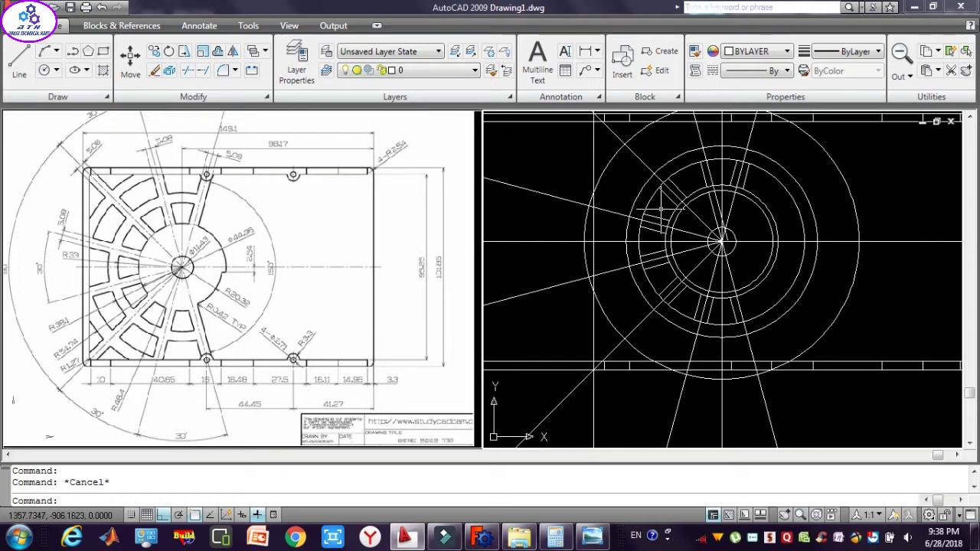
left_click(703, 160)
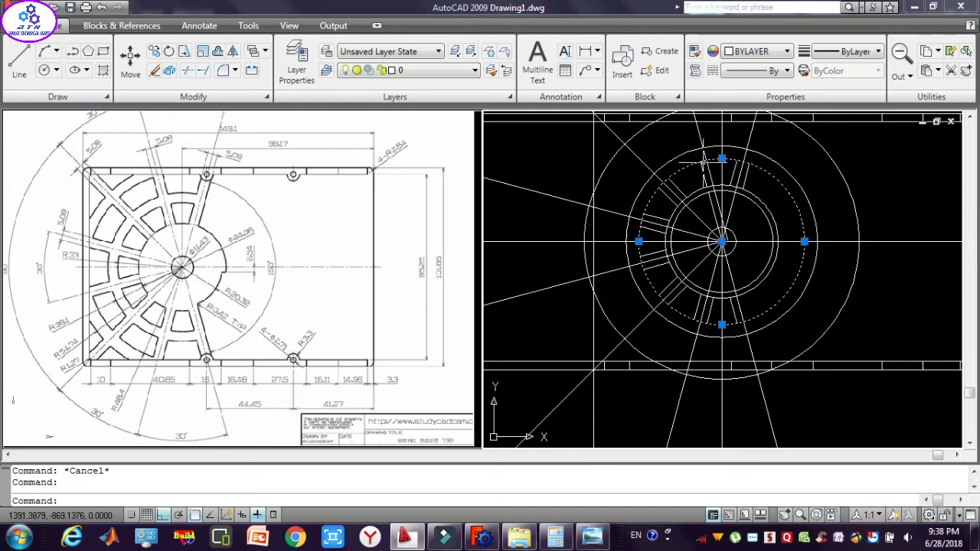
left_click(704, 195)
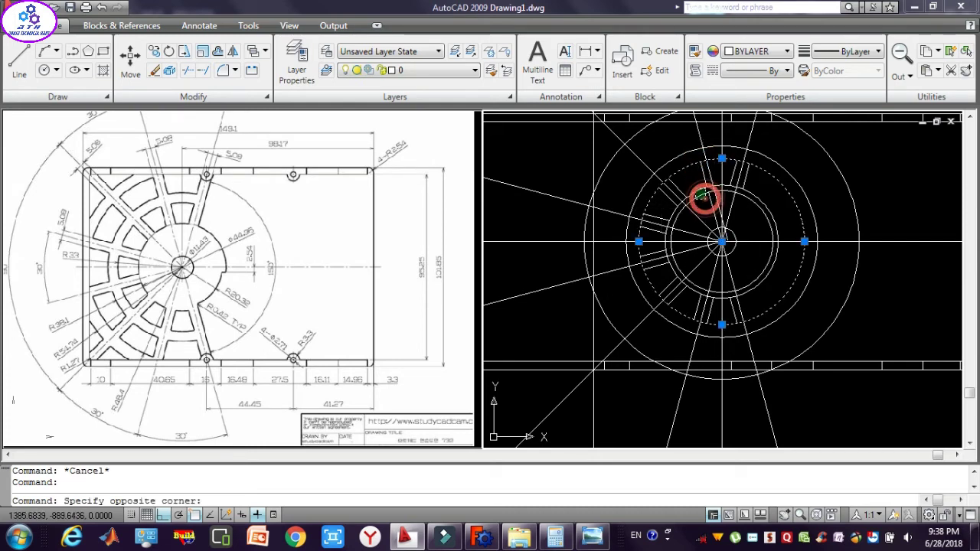
left_click(695, 188)
type("tr")
key("Return")
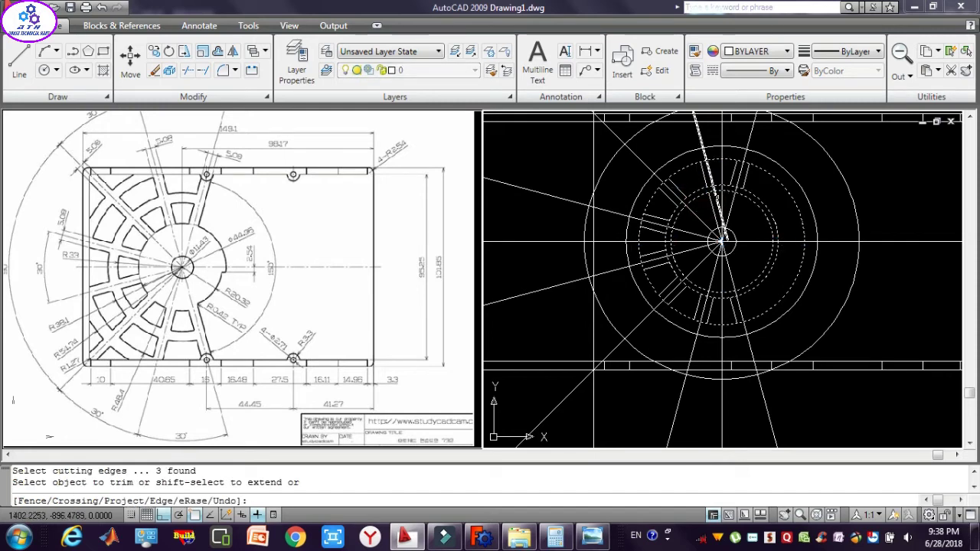
left_click(712, 187)
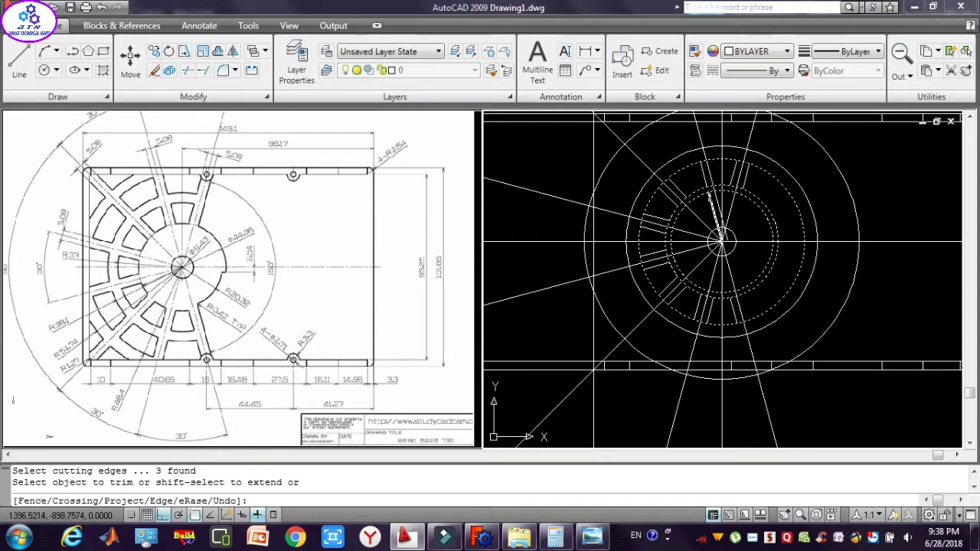
key("Escape")
left_click(712, 197)
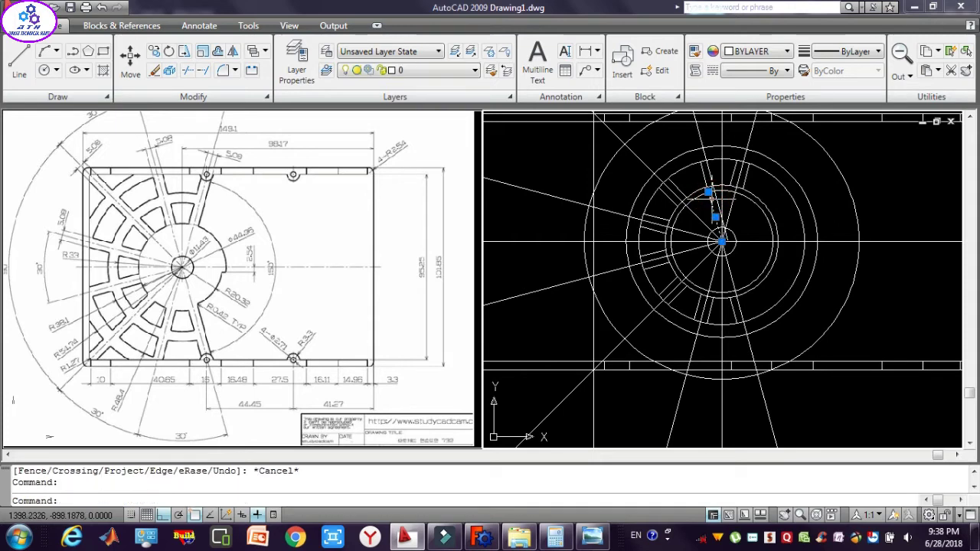
key("Delete")
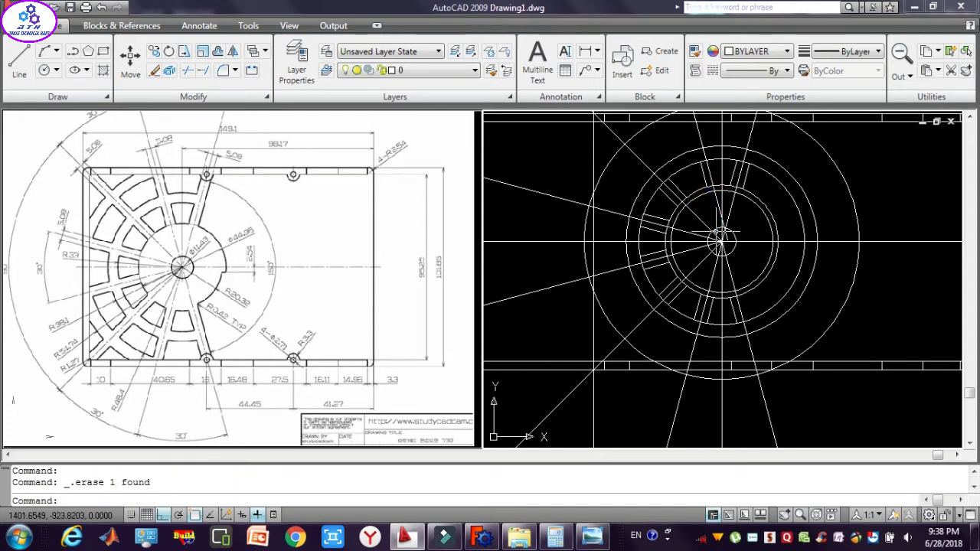
left_click(720, 208)
key("Delete")
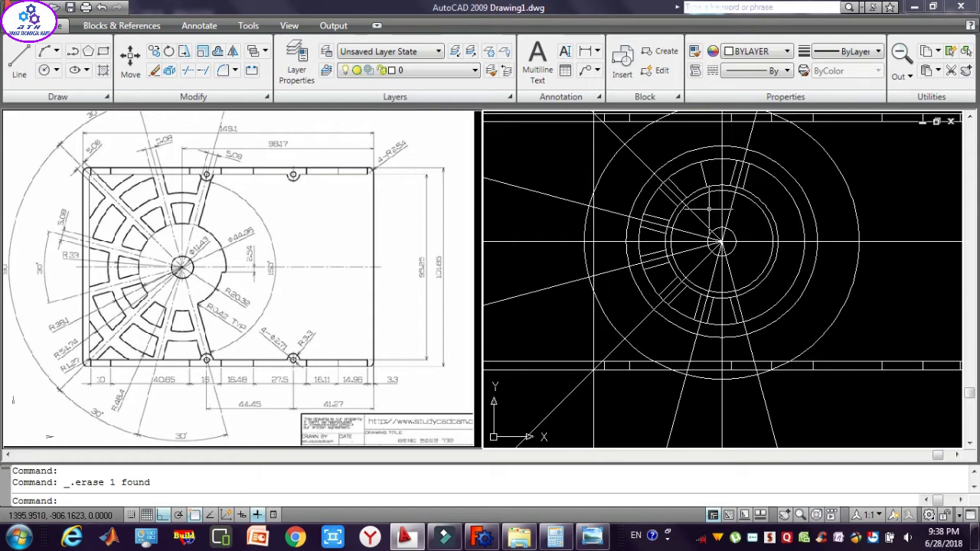
key("ctrl+z")
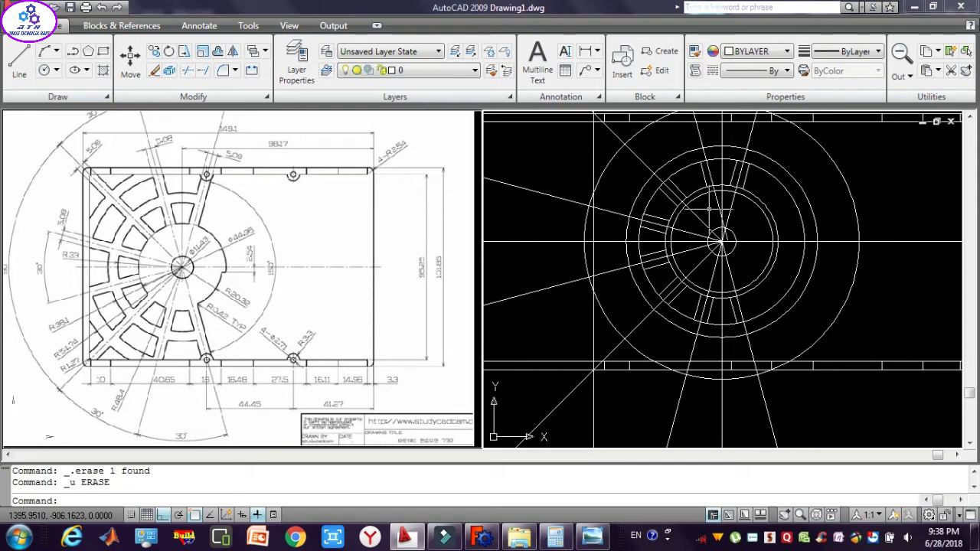
left_click(710, 207)
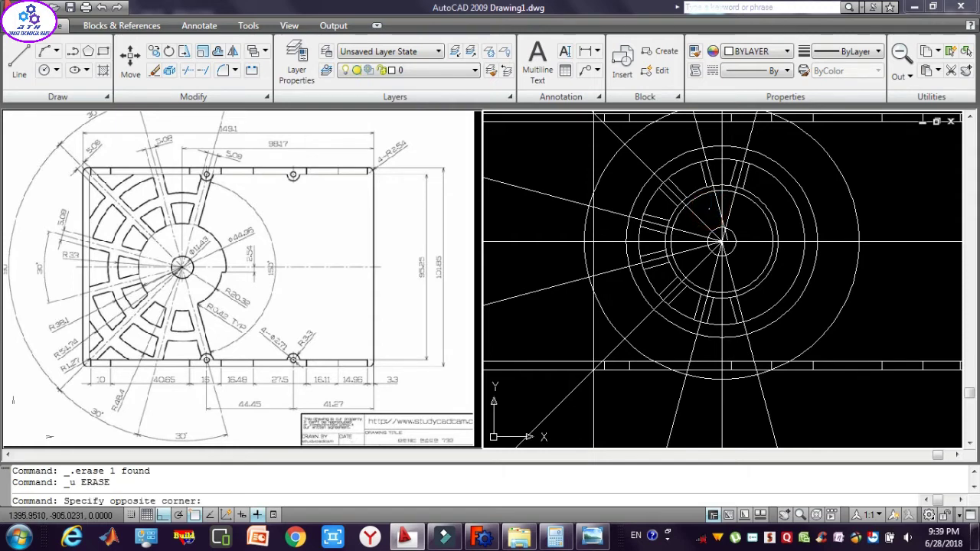
left_click(709, 207)
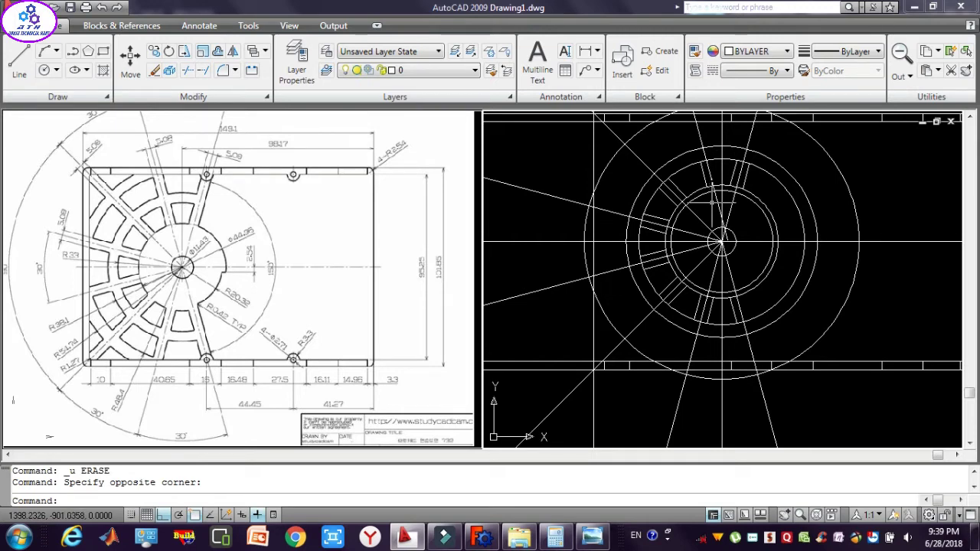
key("Escape")
key("Escape")
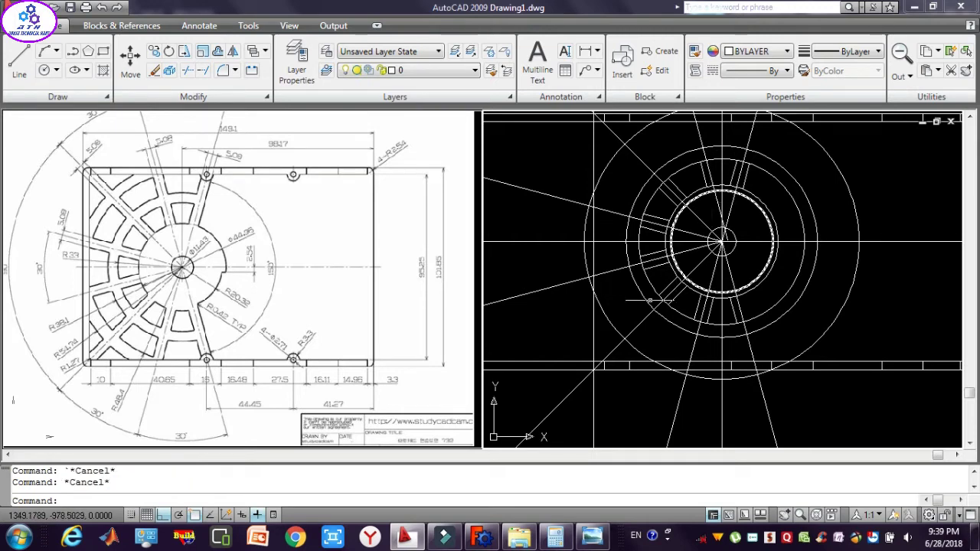
Pan the view to recentre the concentric circles
left_click(646, 303)
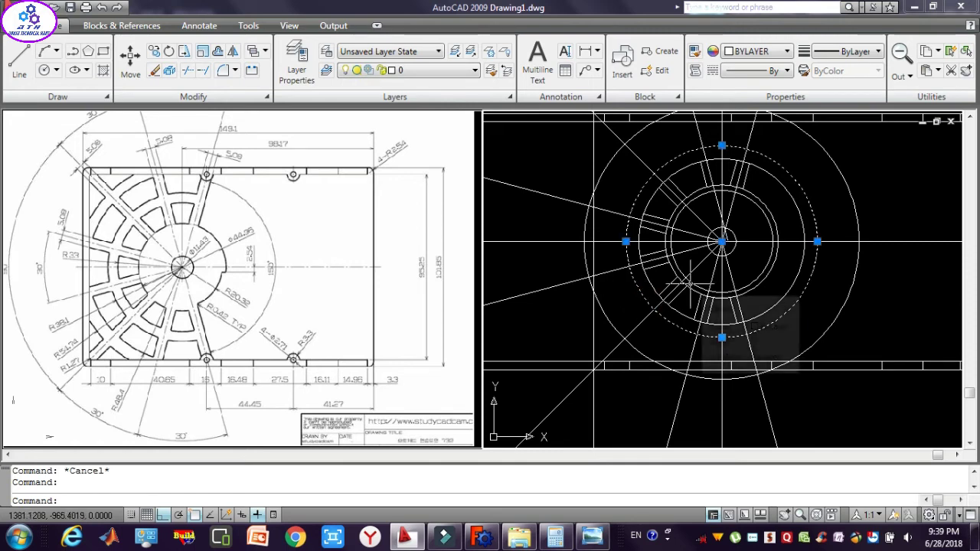
type("p")
key("Return")
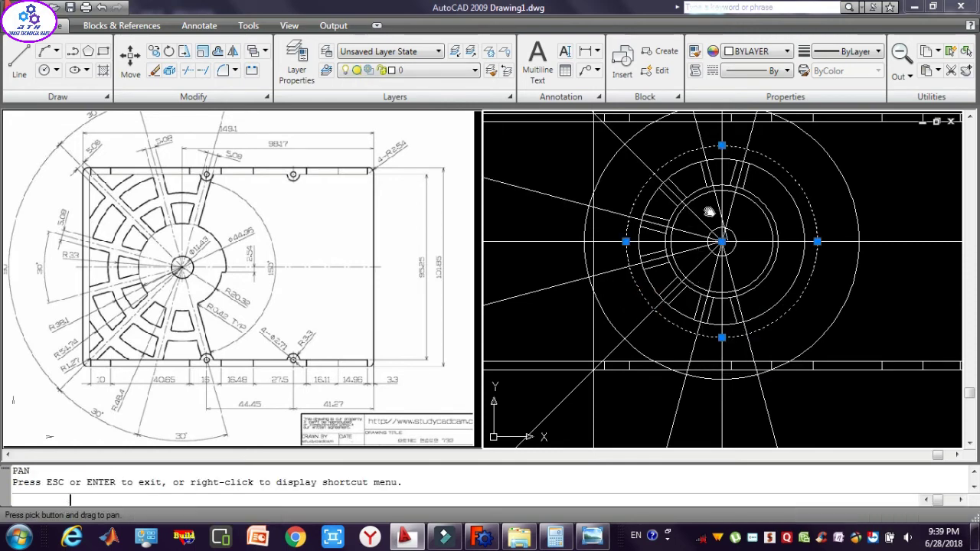
mouse_move(712, 212)
left_mouse_down()
mouse_move(727, 356)
mouse_move(722, 426)
left_mouse_up()
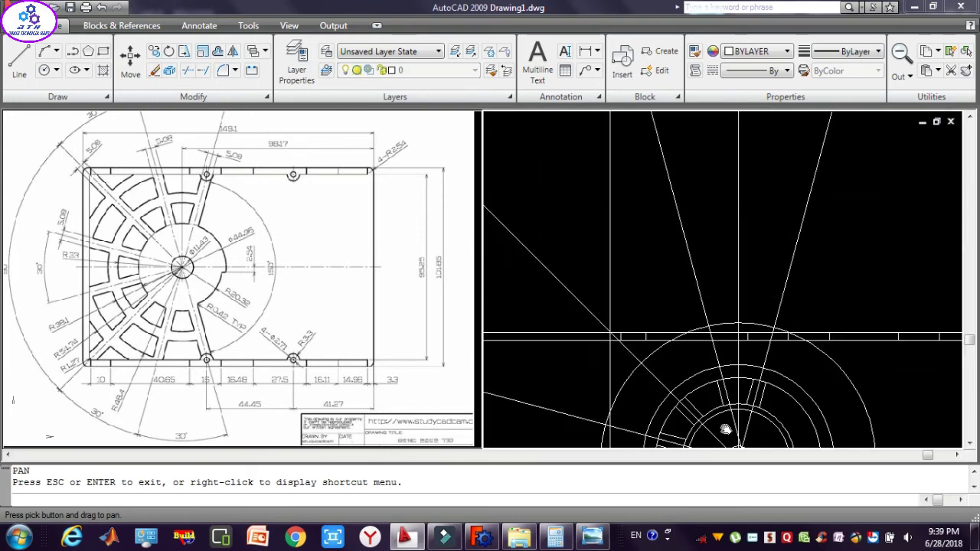
left_click_drag(722, 376, 718, 501)
mouse_move(717, 498)
left_mouse_down()
mouse_move(698, 340)
mouse_move(705, 301)
left_mouse_up()
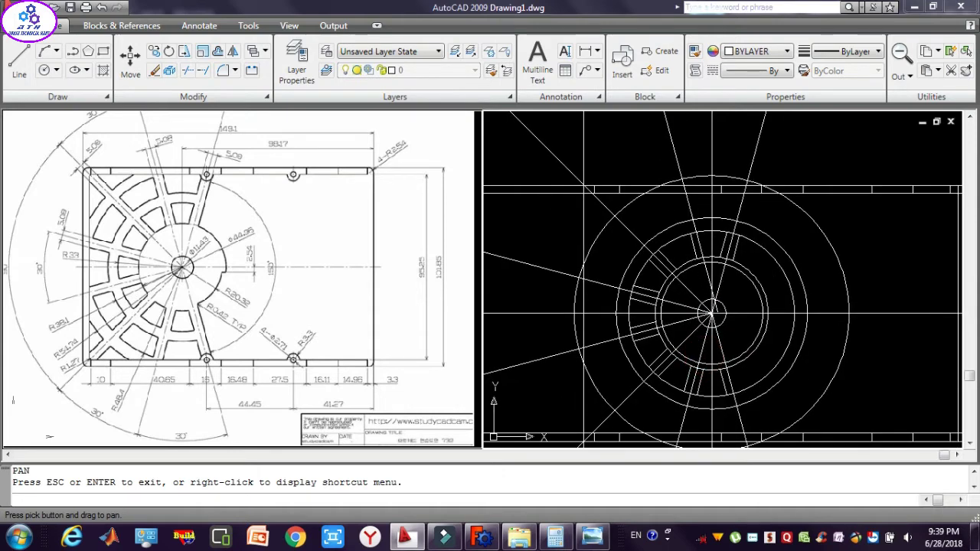
key("Escape")
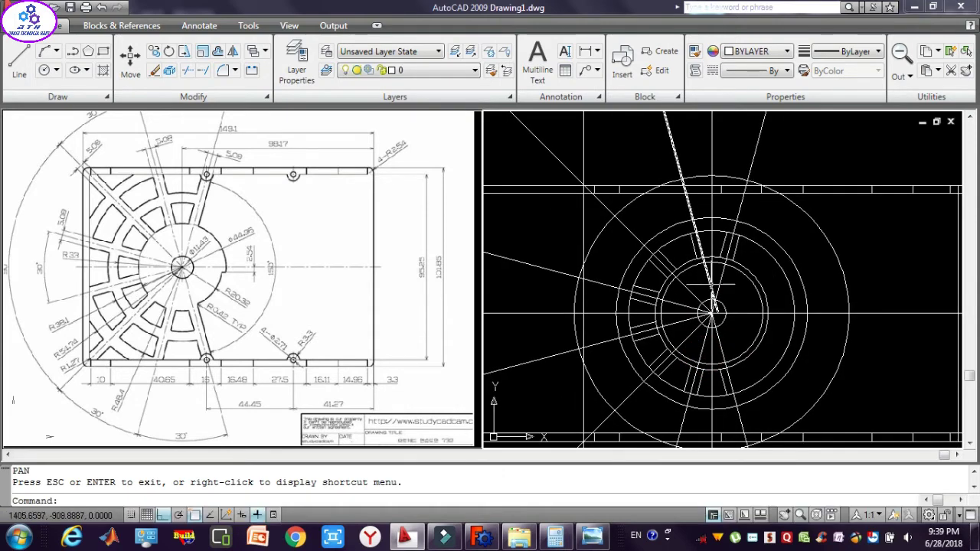
Undo the grip edit on the slanted spoke line, then zoom out
left_click(709, 288)
left_click(715, 310)
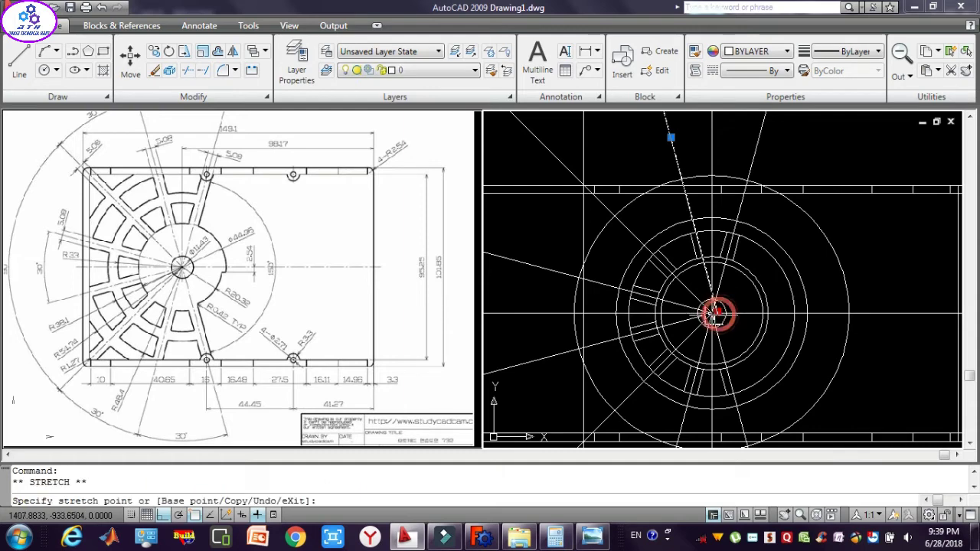
key("Escape")
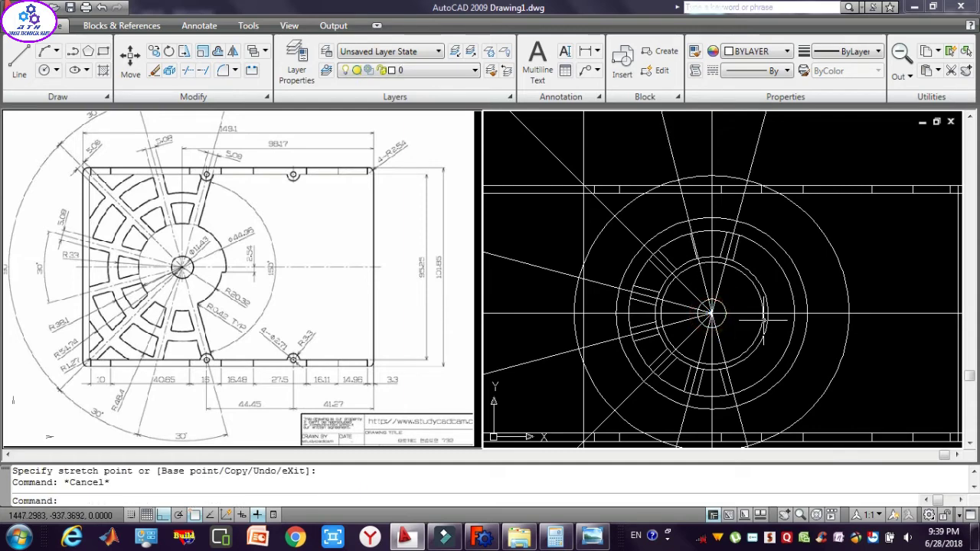
key("Escape")
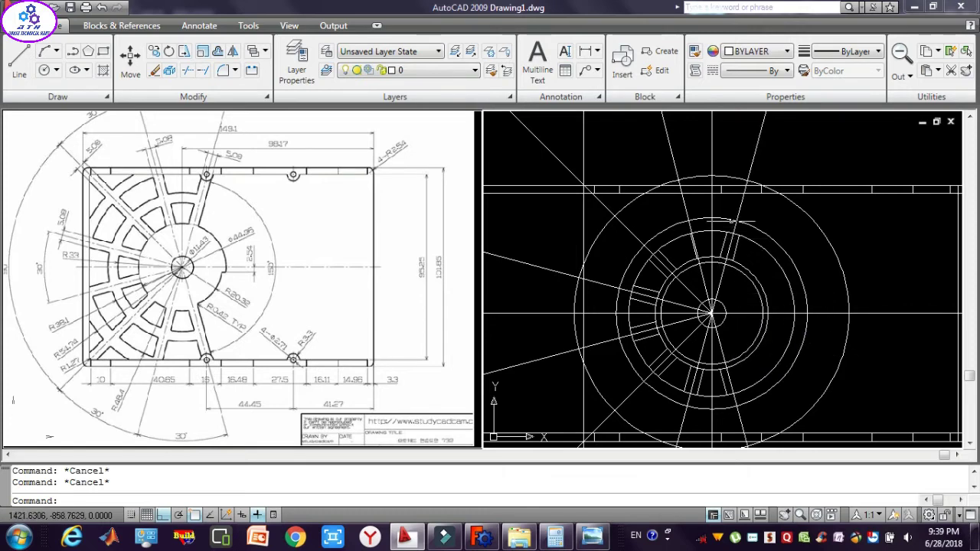
left_click(742, 216)
left_click(733, 212)
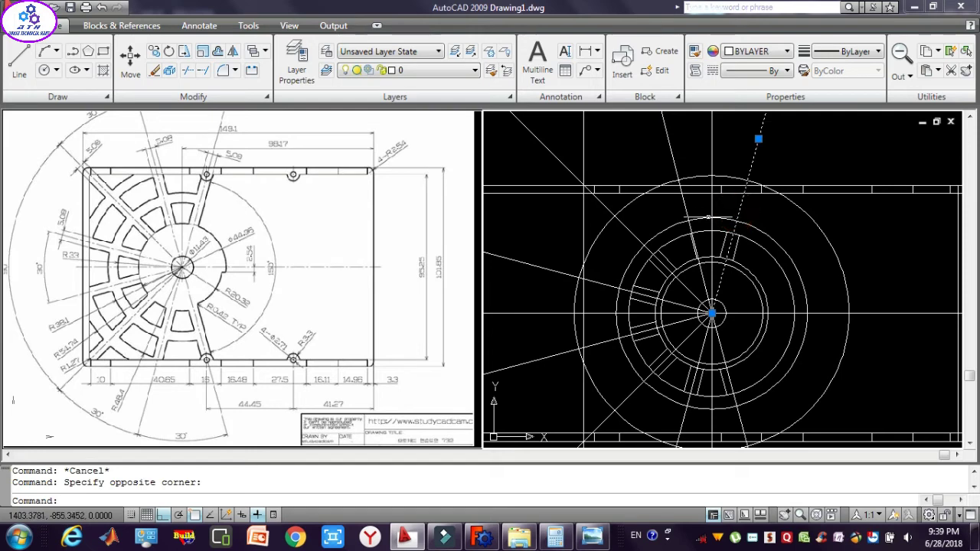
key("Escape")
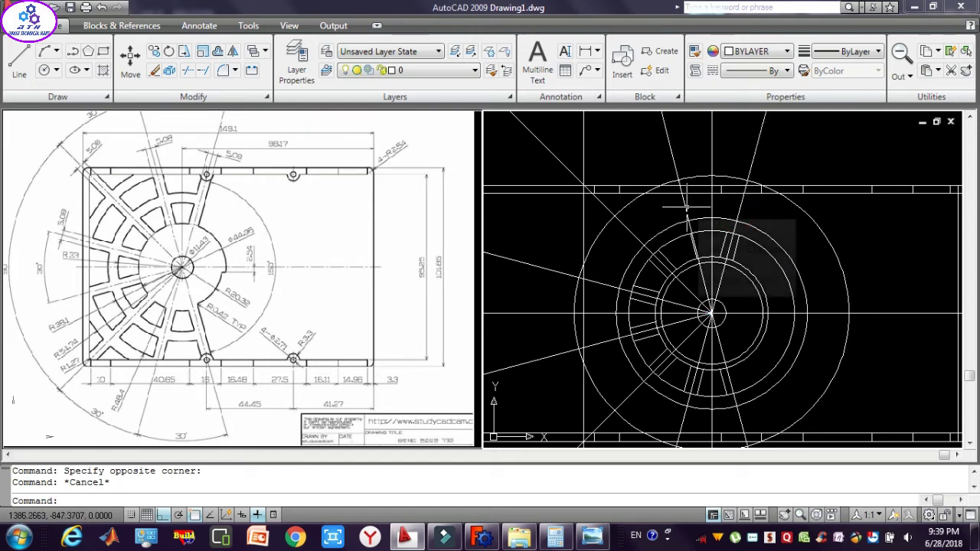
key("ctrl+z")
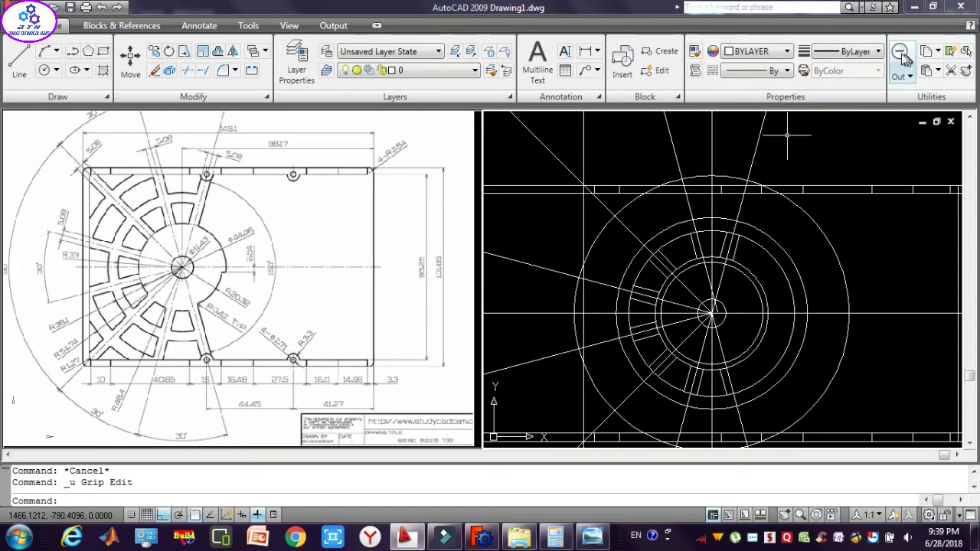
left_click(901, 56)
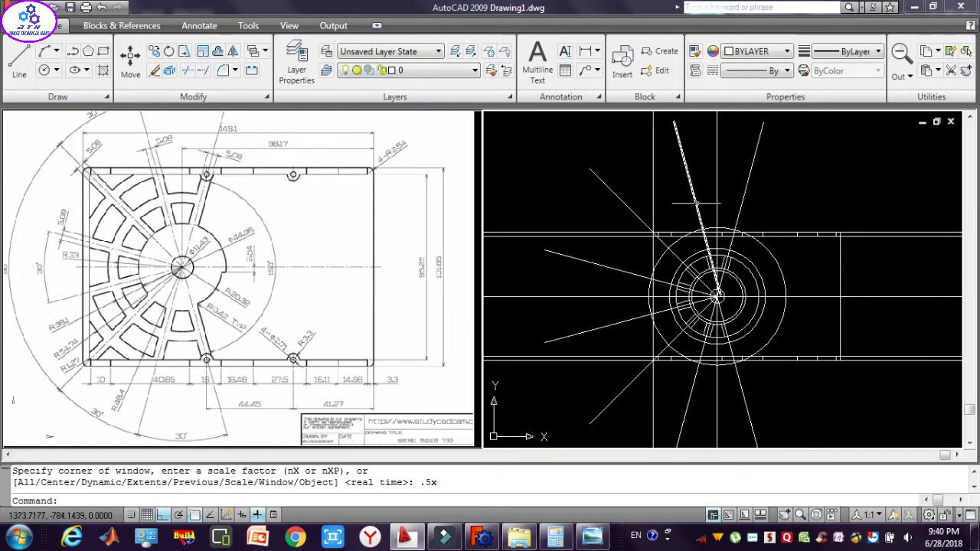
Erase the stray slanted line above the circles, then make a first mirror attempt and cancel it
left_click(696, 204)
key("Delete")
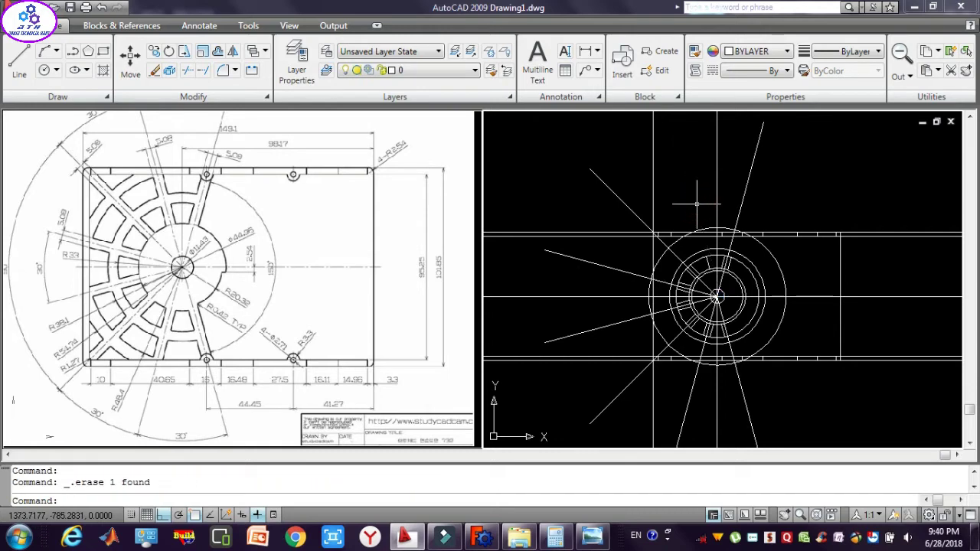
left_click(767, 173)
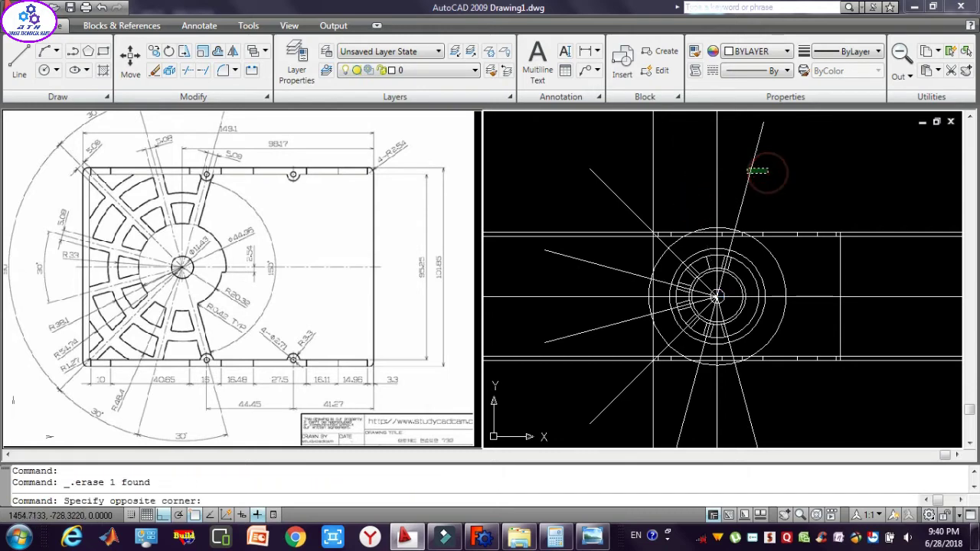
left_click(748, 168)
type("m")
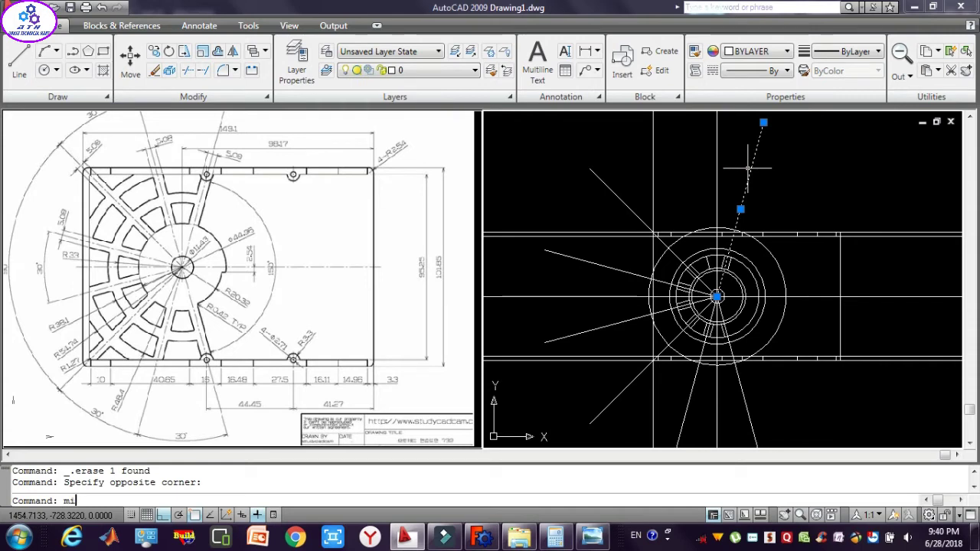
key("Return")
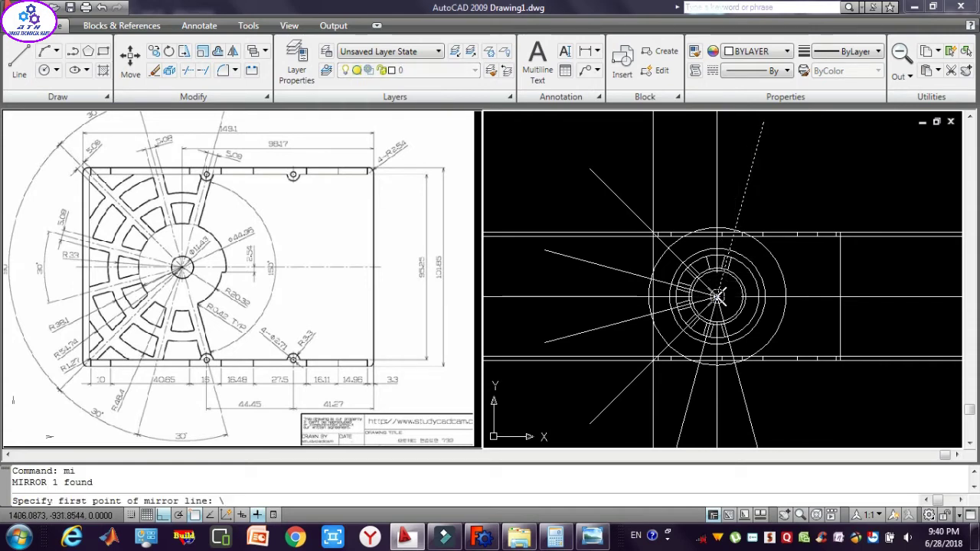
left_click(716, 297)
left_click(713, 134)
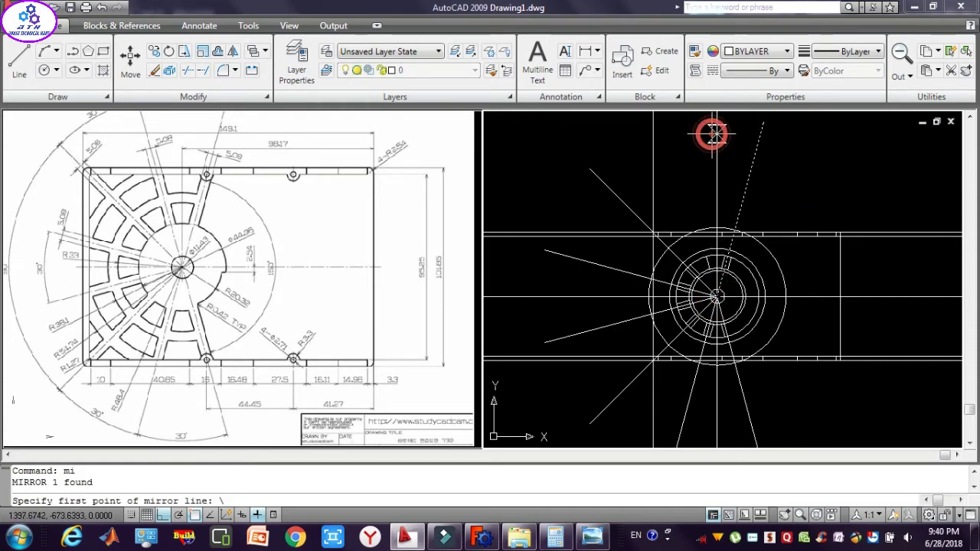
key("Escape")
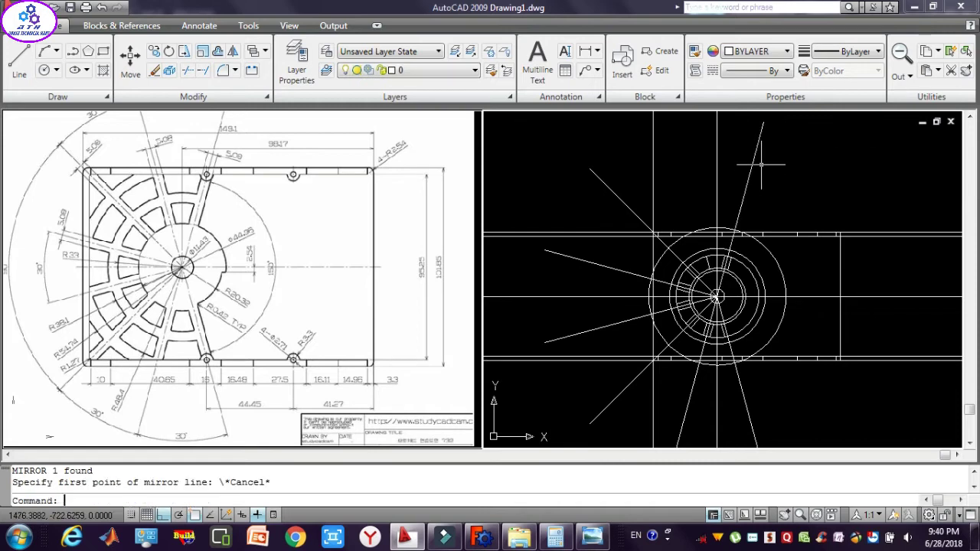
Mirror the upper-right spoke line about the vertical axis through the circle centre, keeping the original
left_click(761, 164)
left_click(745, 183)
type("mi")
key("Return")
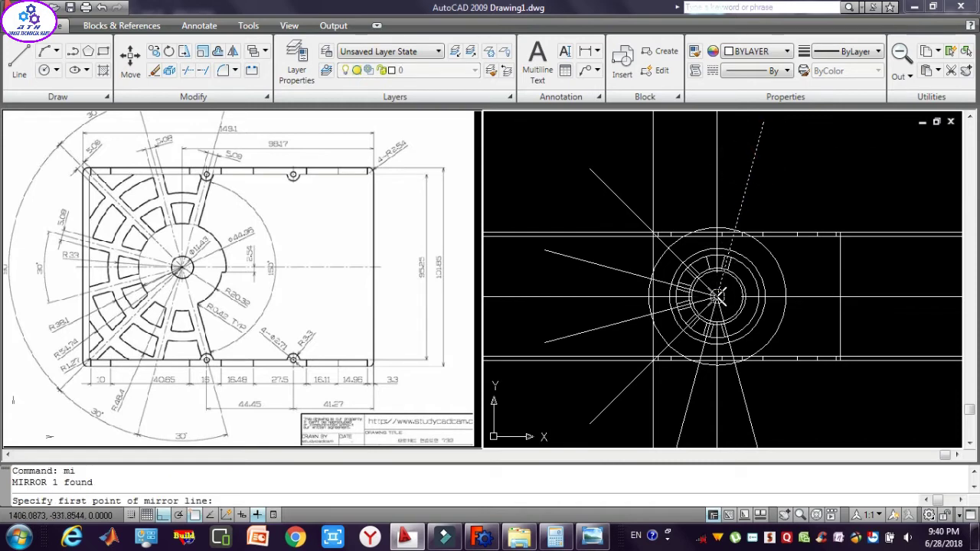
left_click(716, 297)
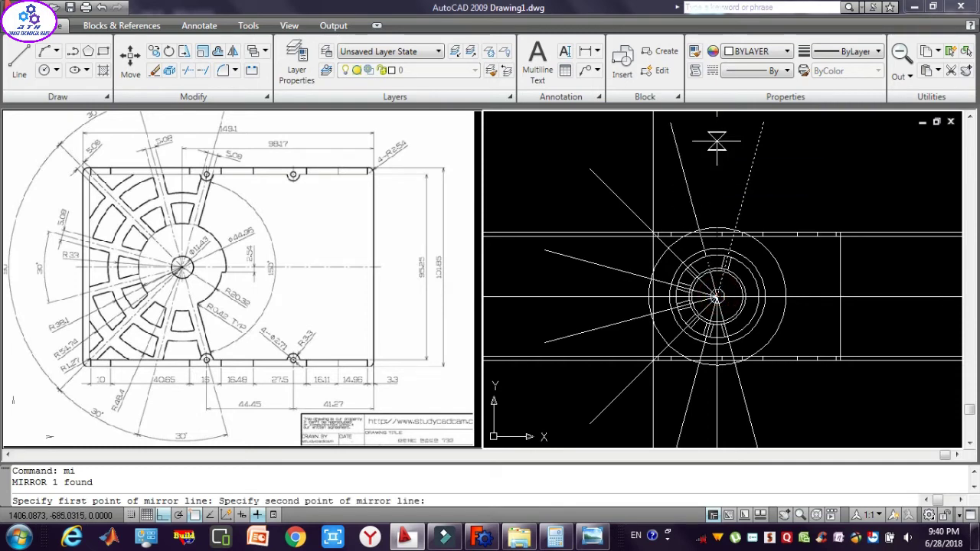
left_click(716, 141)
key("Return")
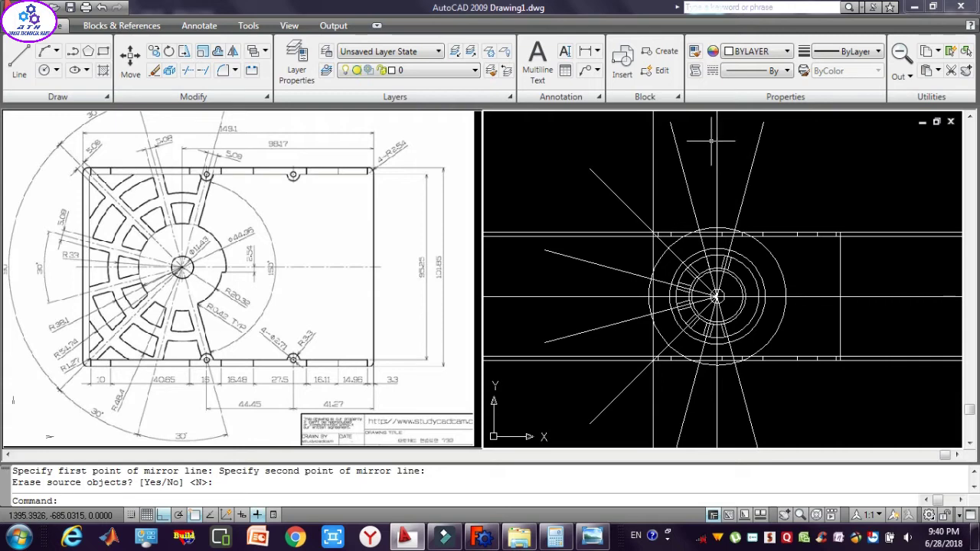
Zoom into a window around the circles and spokes
type("z")
key("Return")
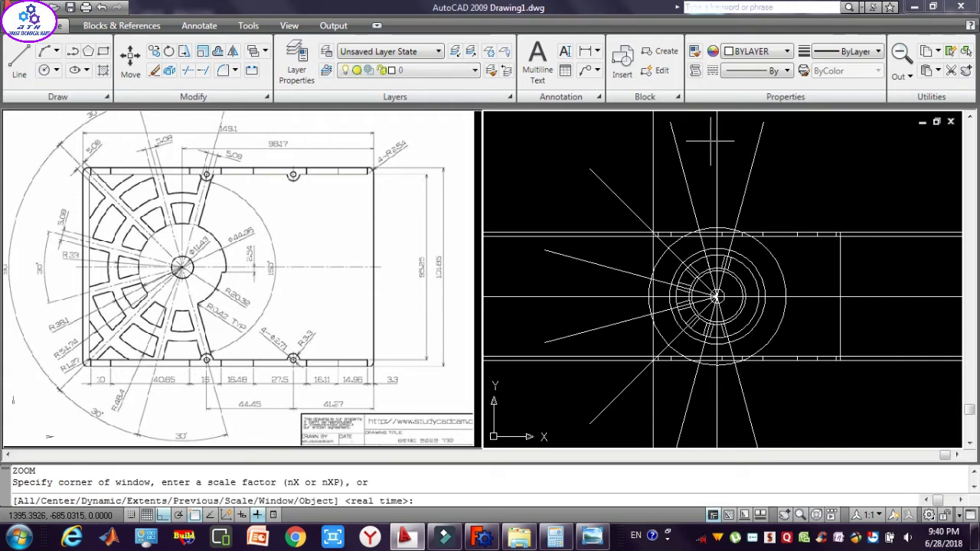
left_click(503, 135)
left_click(797, 340)
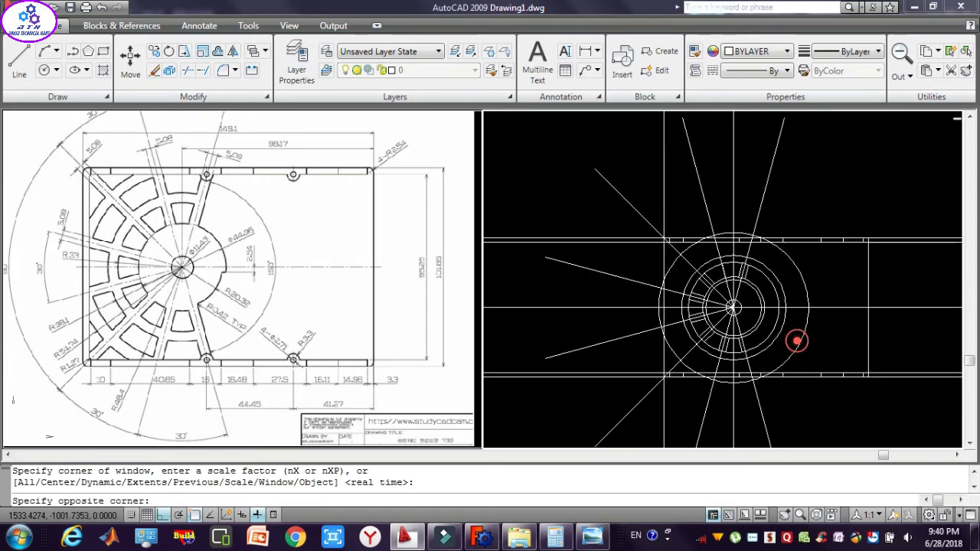
key("Escape")
key("Escape")
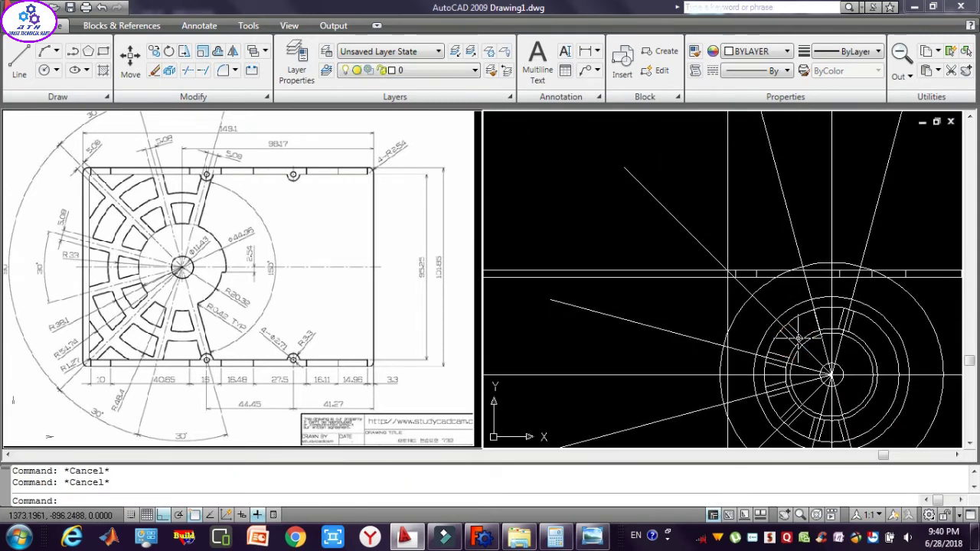
Offset the steep radial line 5.08 to each side to widen the spoke
left_click(810, 296)
type("o")
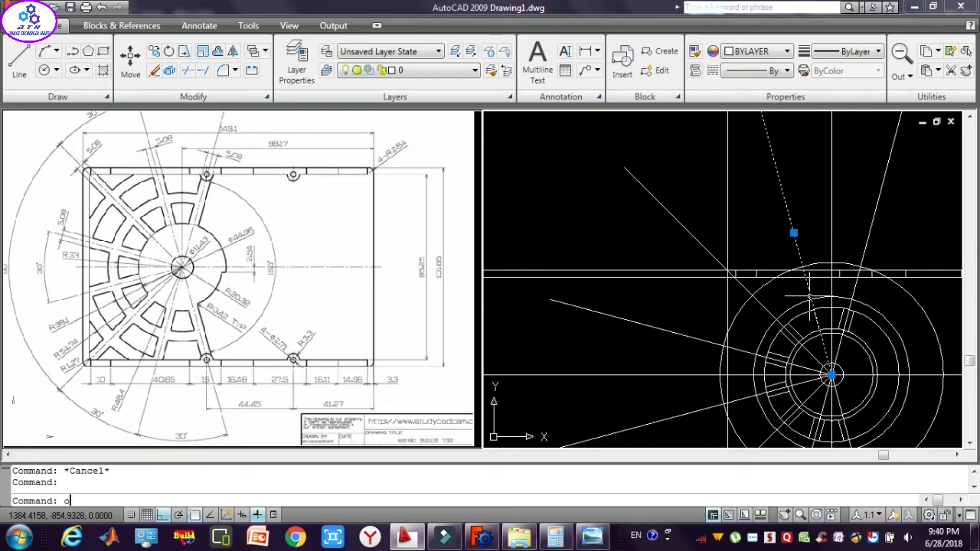
key("Return")
left_click(810, 296)
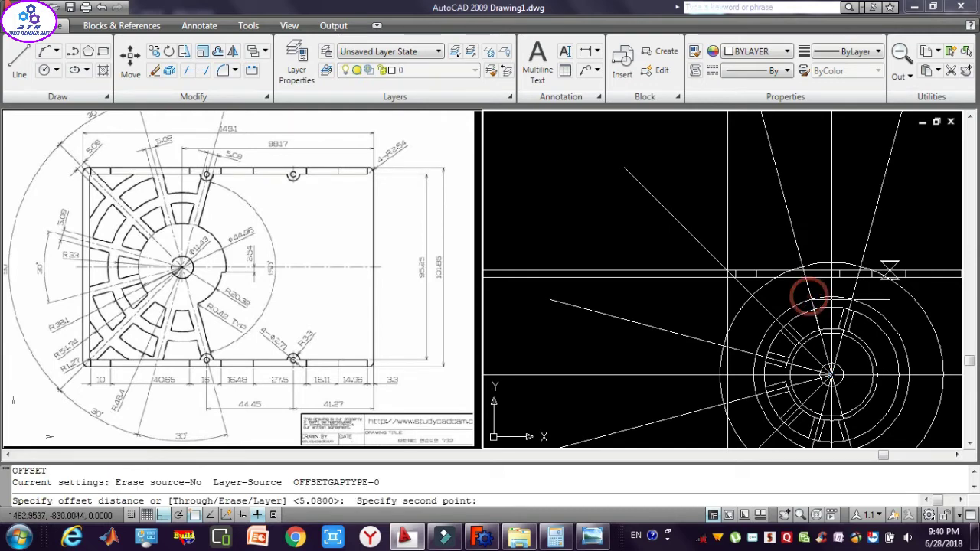
type("5.08")
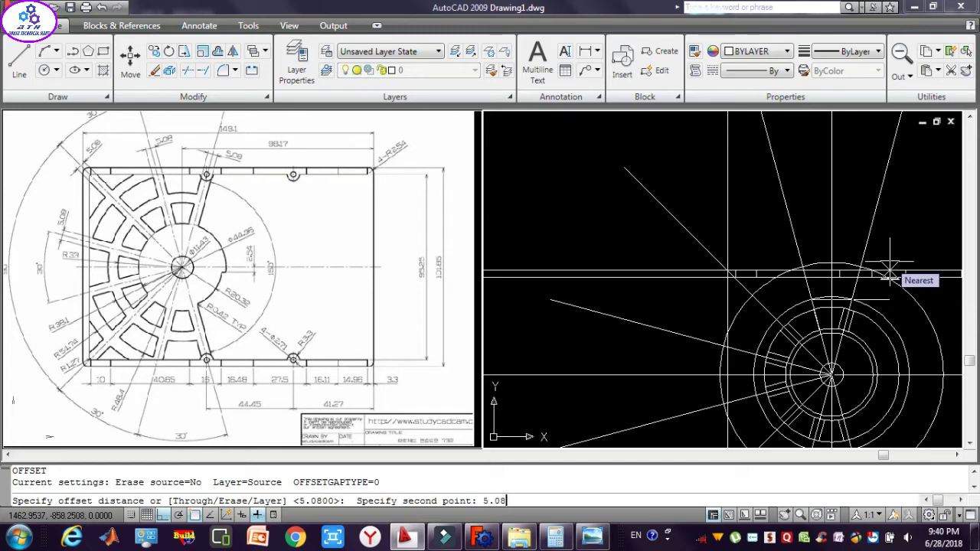
key("Return")
left_click(889, 262)
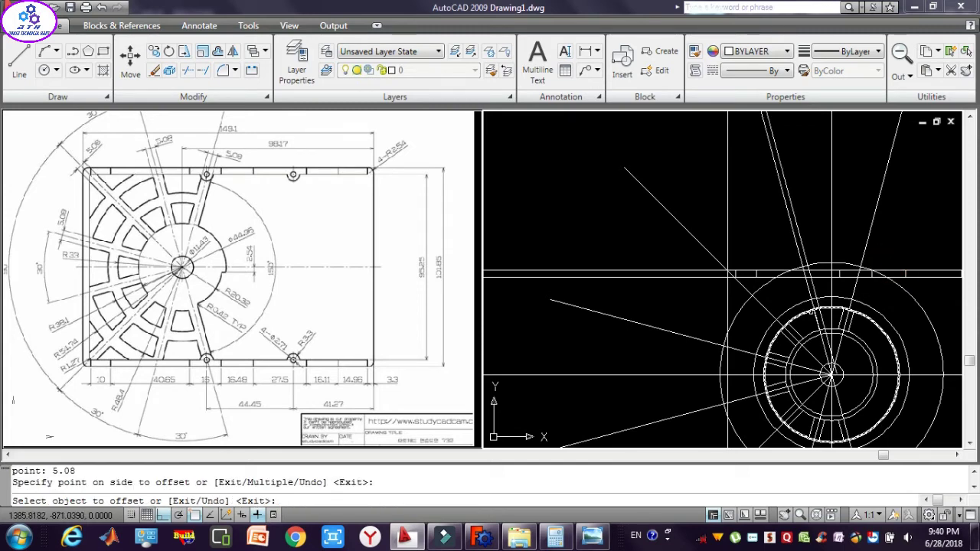
left_click(814, 307)
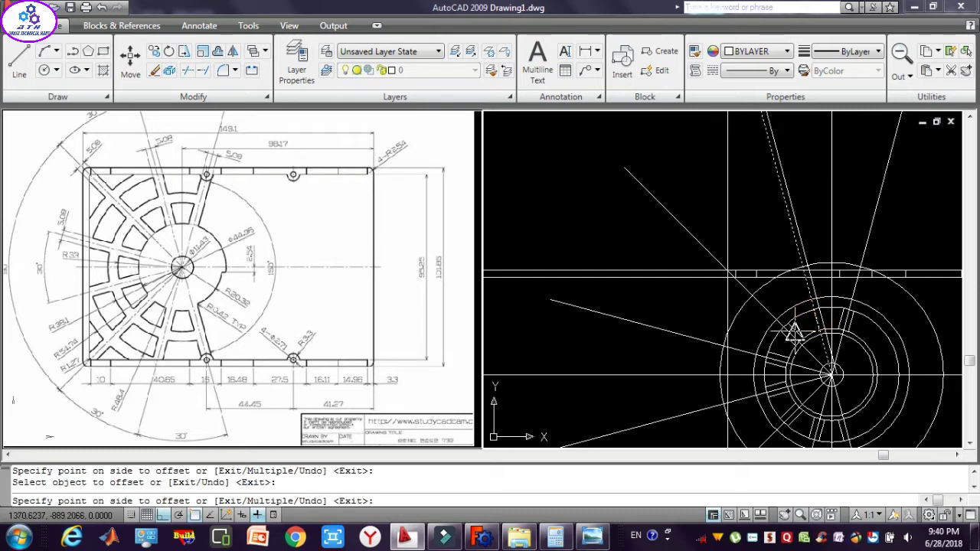
left_click(794, 331)
key("Escape")
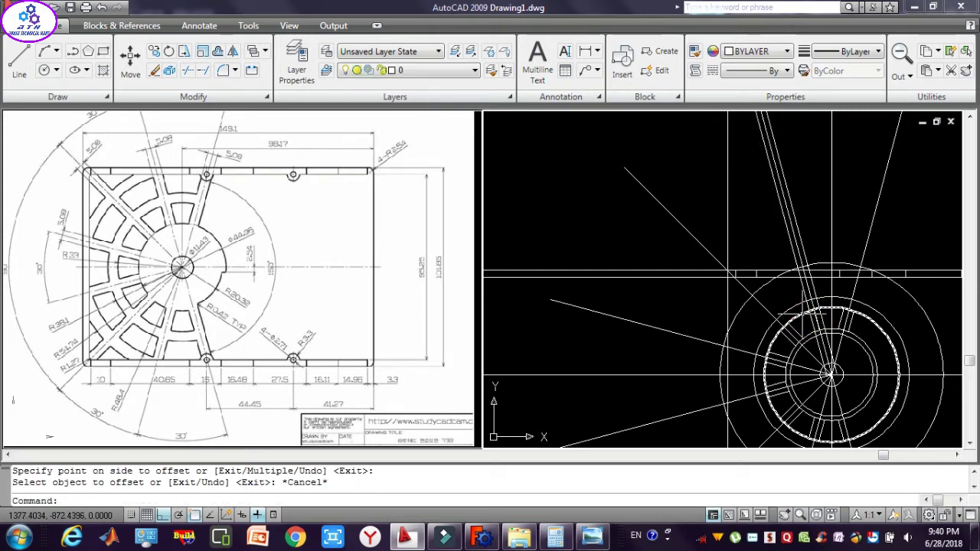
left_click(801, 314)
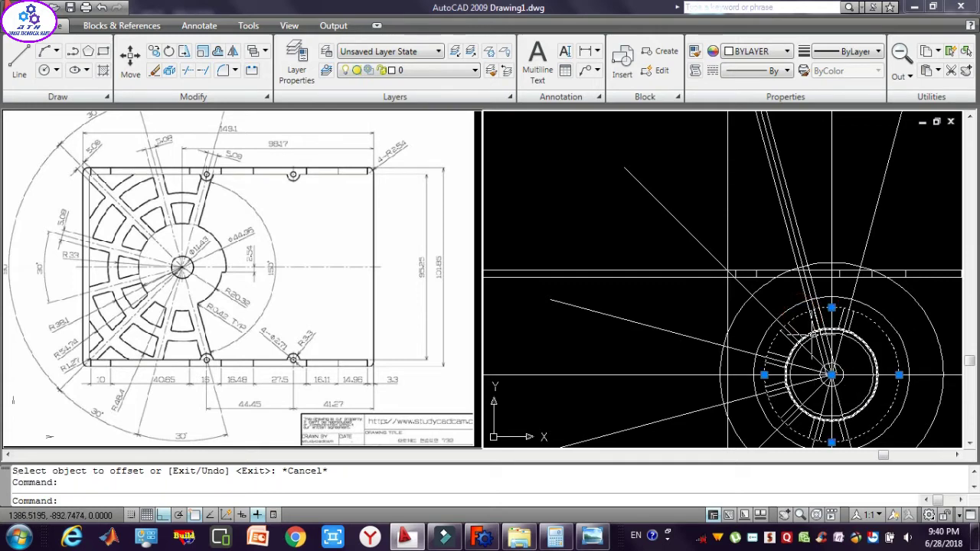
Trim five of the upper-left spoke's offset line segments back at the inner circles
left_click(812, 340)
left_click(793, 322)
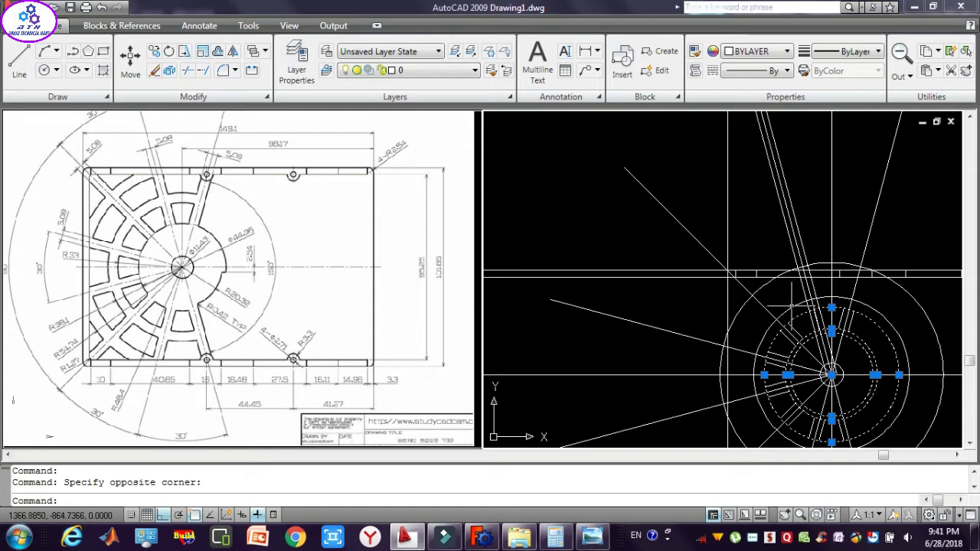
left_click(791, 307)
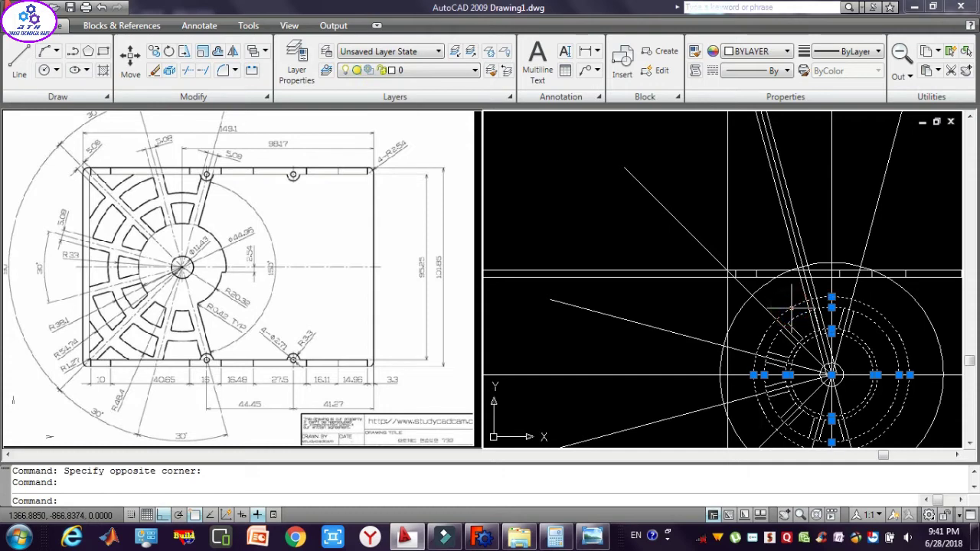
type("tr")
key("Return")
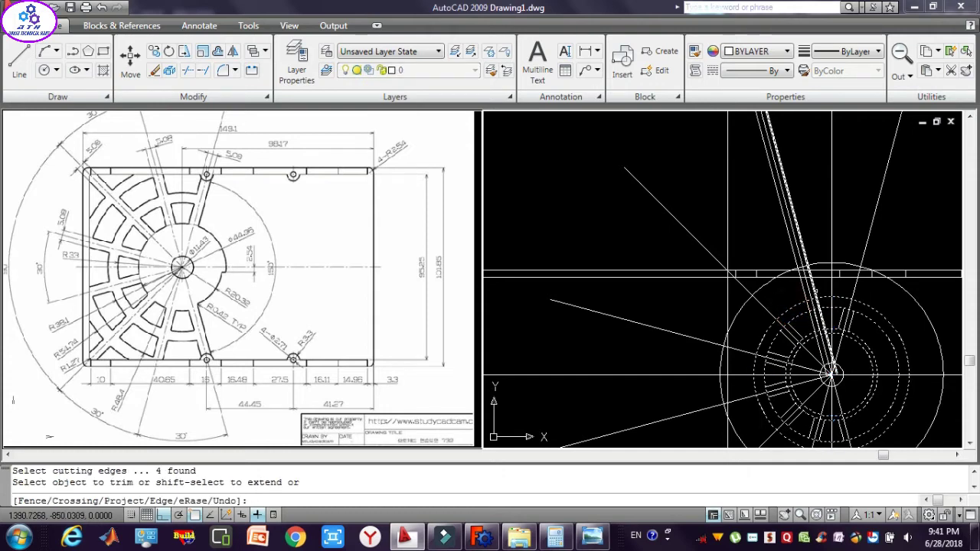
left_click(810, 292)
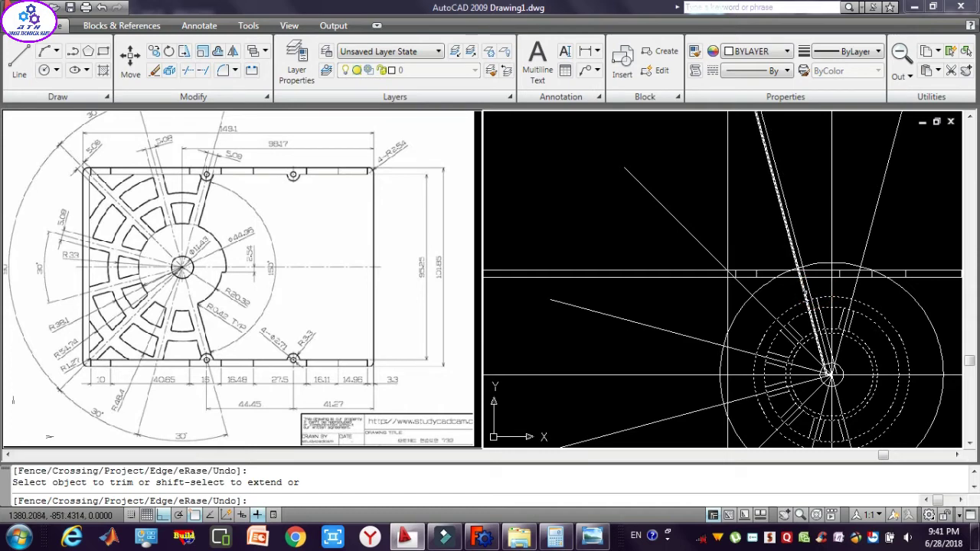
left_click(804, 293)
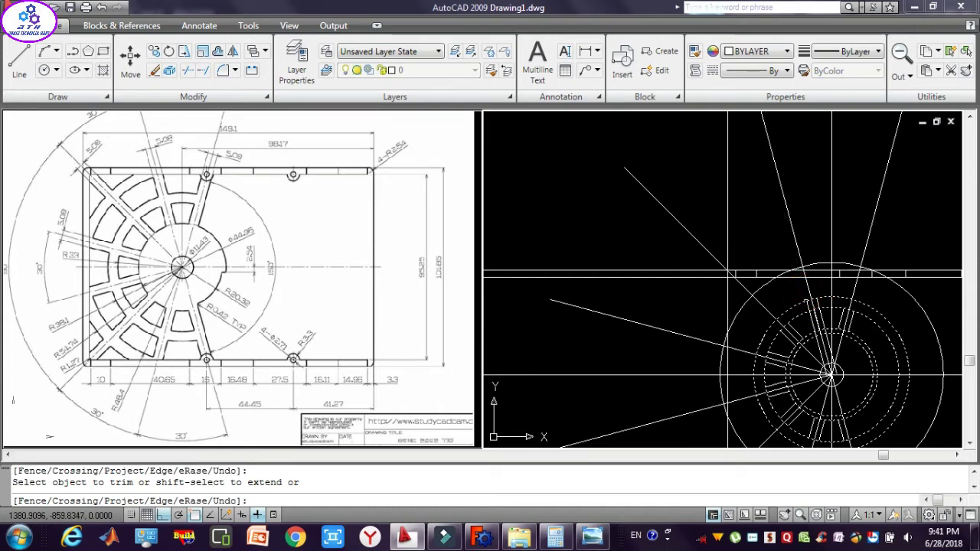
left_click(811, 304)
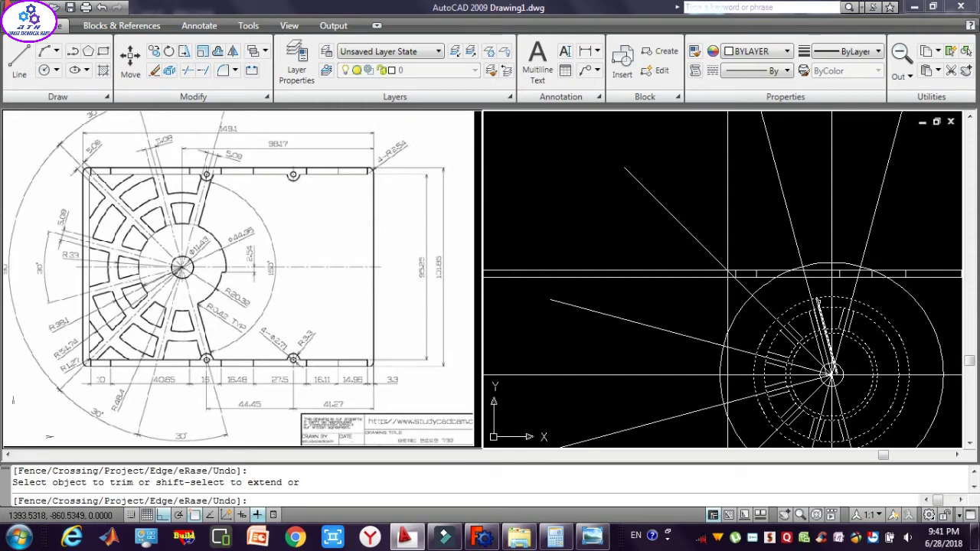
left_click(817, 298)
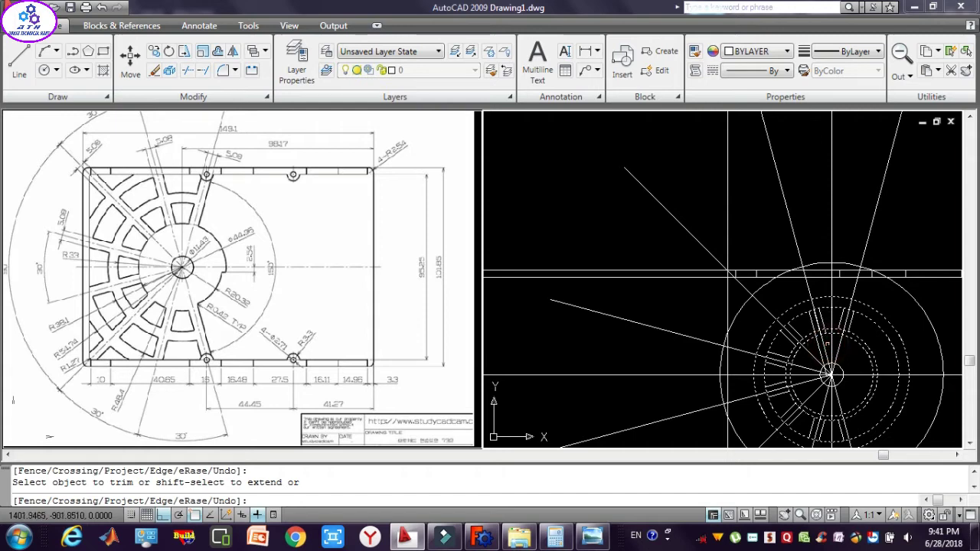
left_click(818, 346)
key("Escape")
key("Escape")
key("Escape")
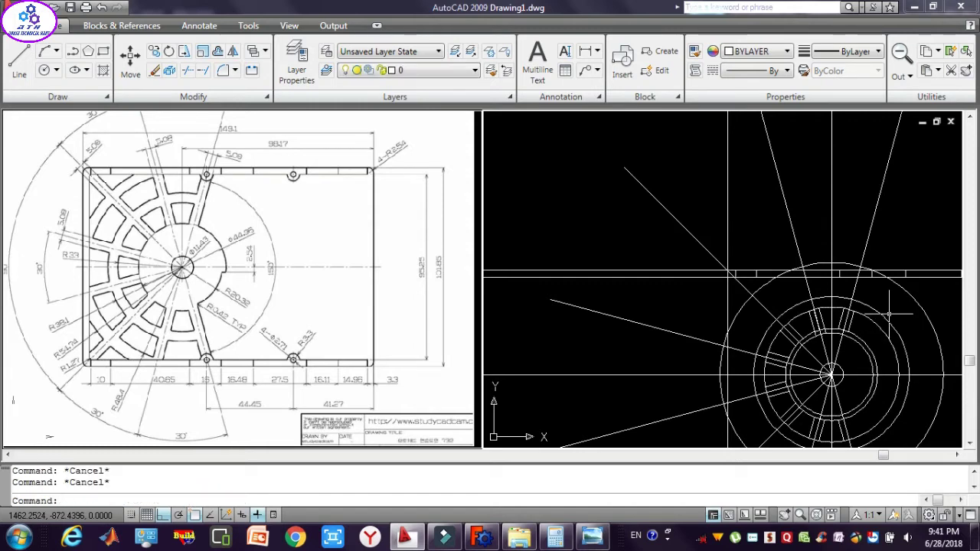
Trim the short leftover segment inside the spoke slot back to the inner ring circle
left_click(860, 338)
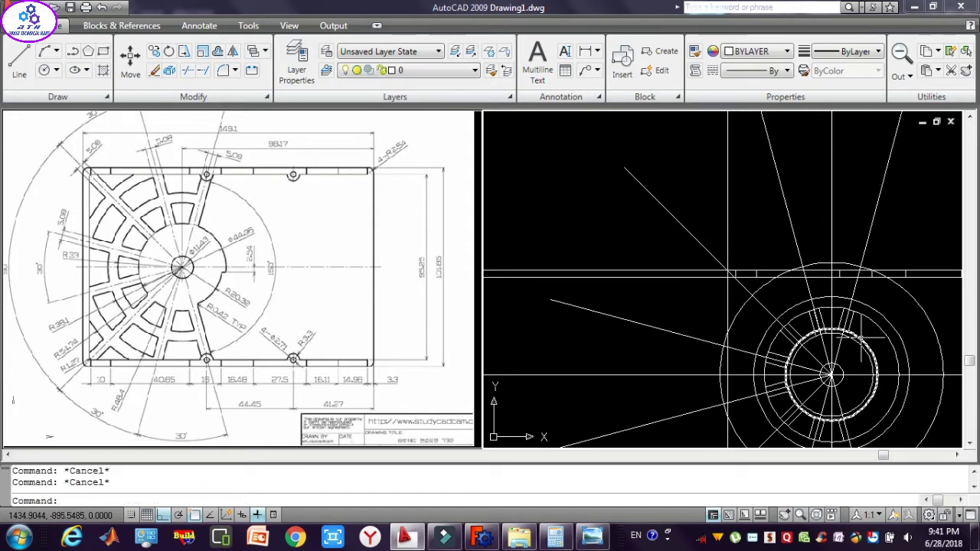
type("tr")
key("Return")
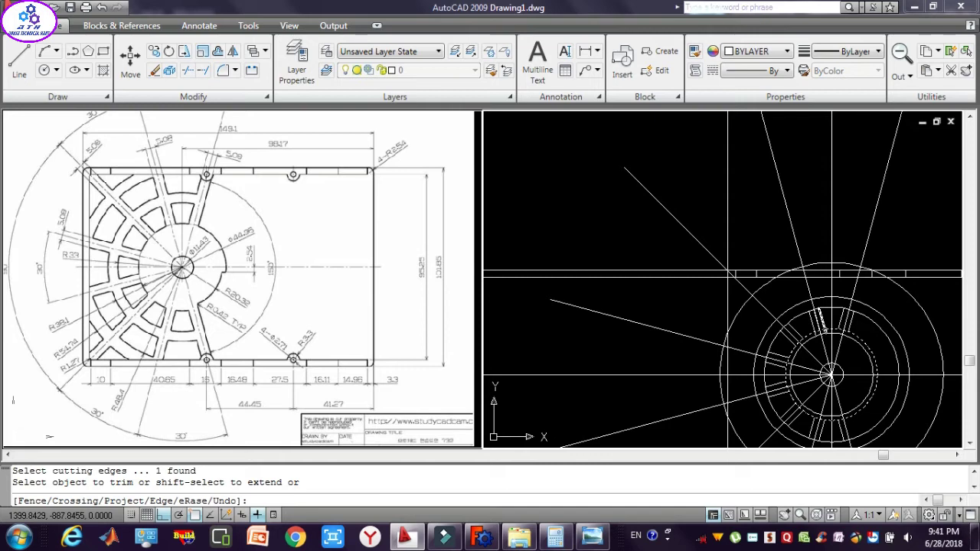
left_click(822, 325)
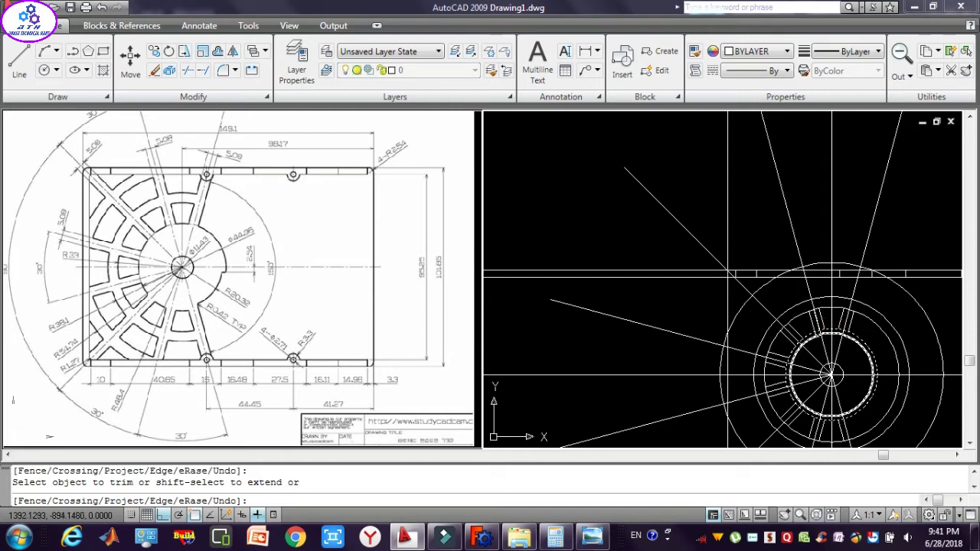
left_click(816, 331)
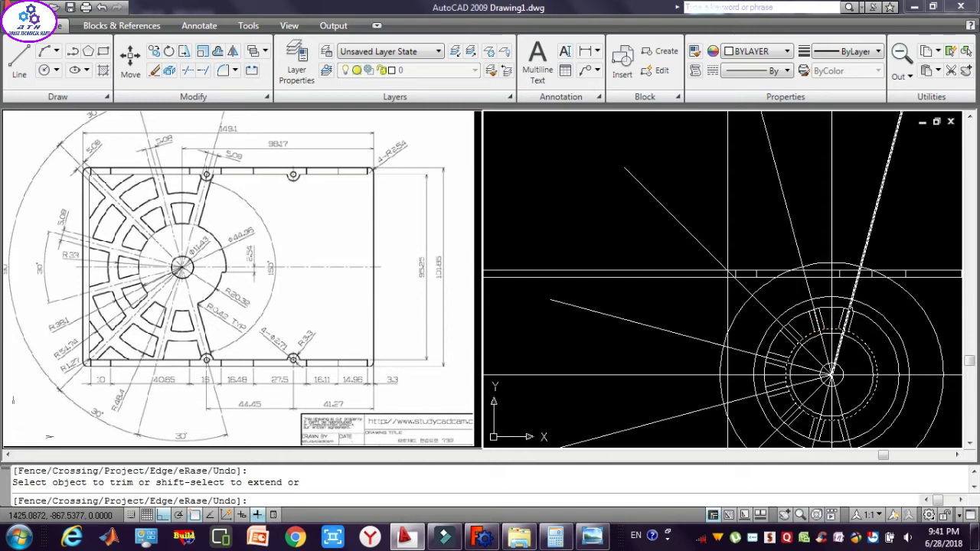
key("Escape")
key("Escape")
key("Escape")
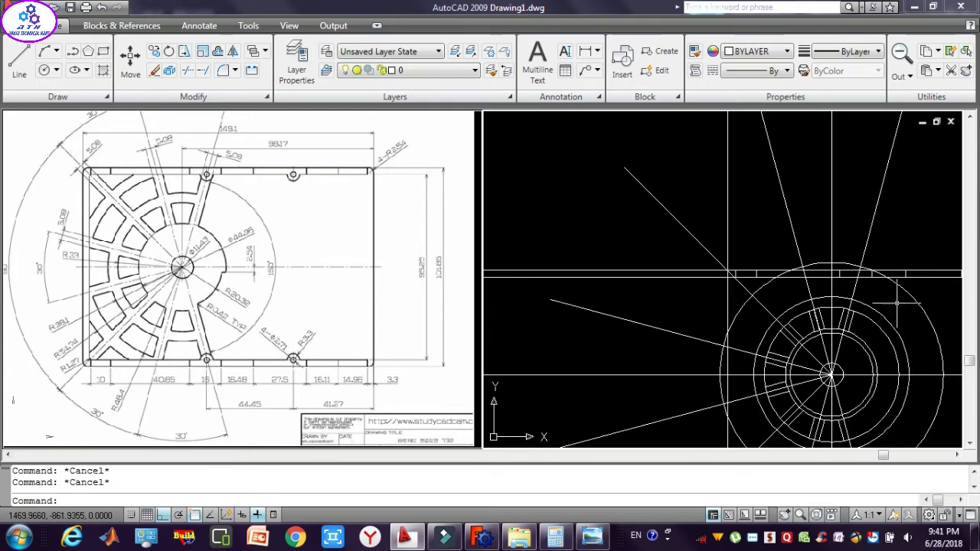
type("p")
key("Return")
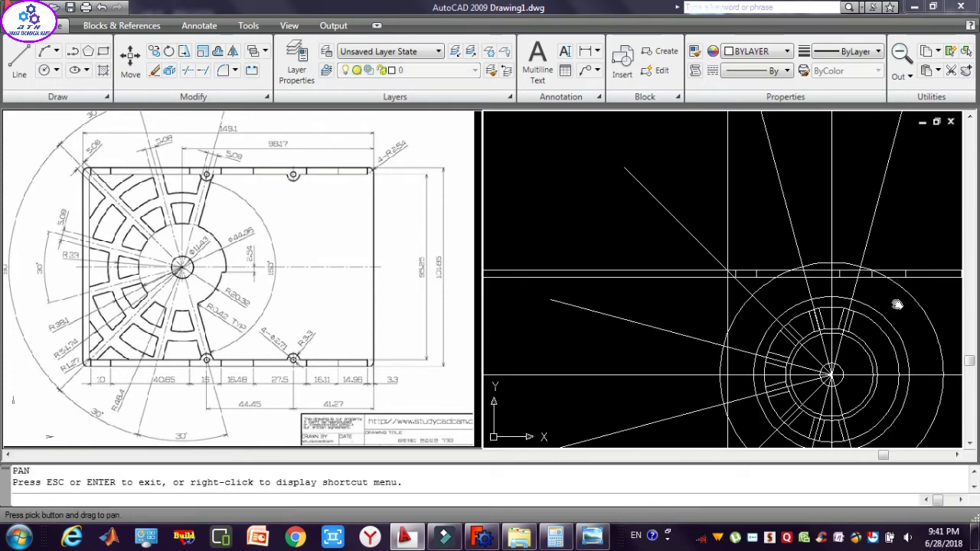
Pan the drawing up and left so the circles and spokes sit centred
left_click(897, 302)
mouse_move(897, 302)
left_mouse_down()
mouse_move(807, 243)
mouse_move(796, 207)
left_mouse_up()
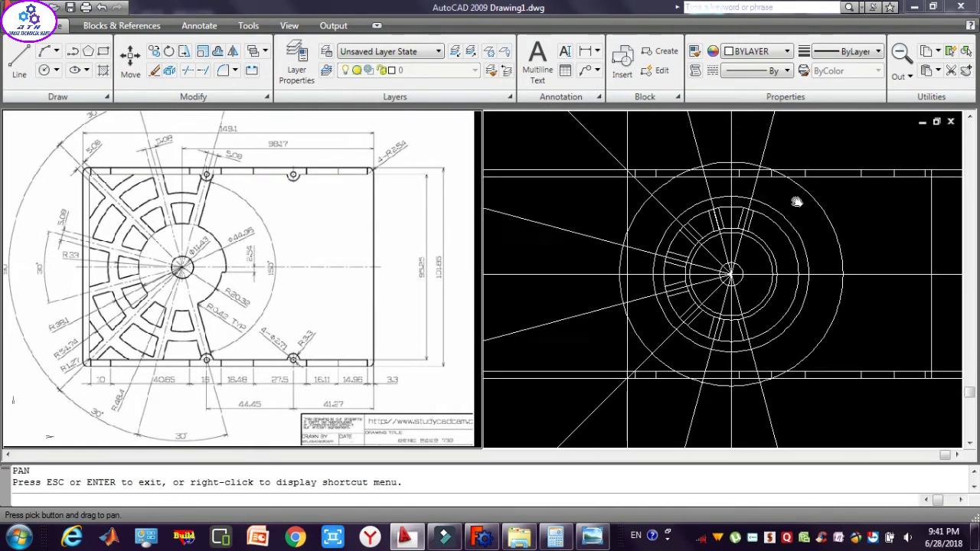
key("Escape")
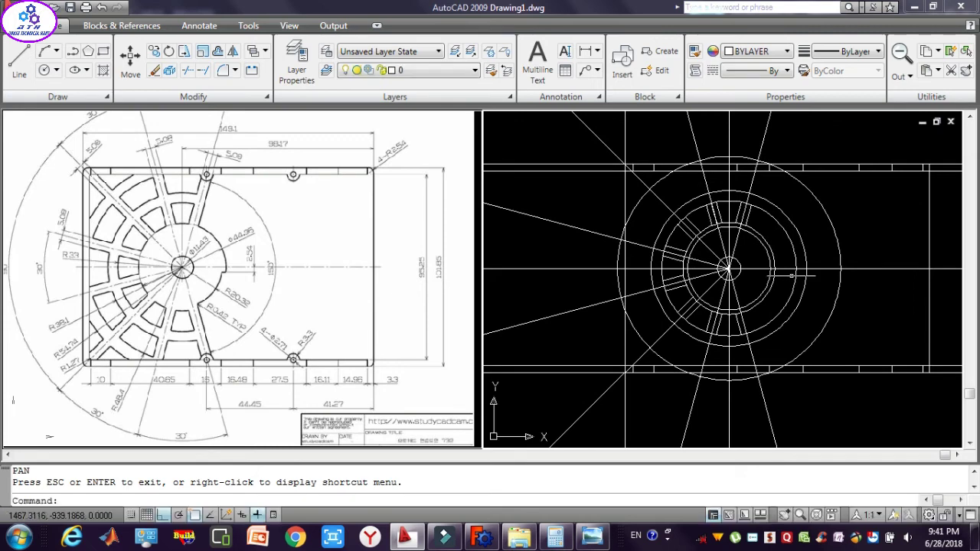
key("Escape")
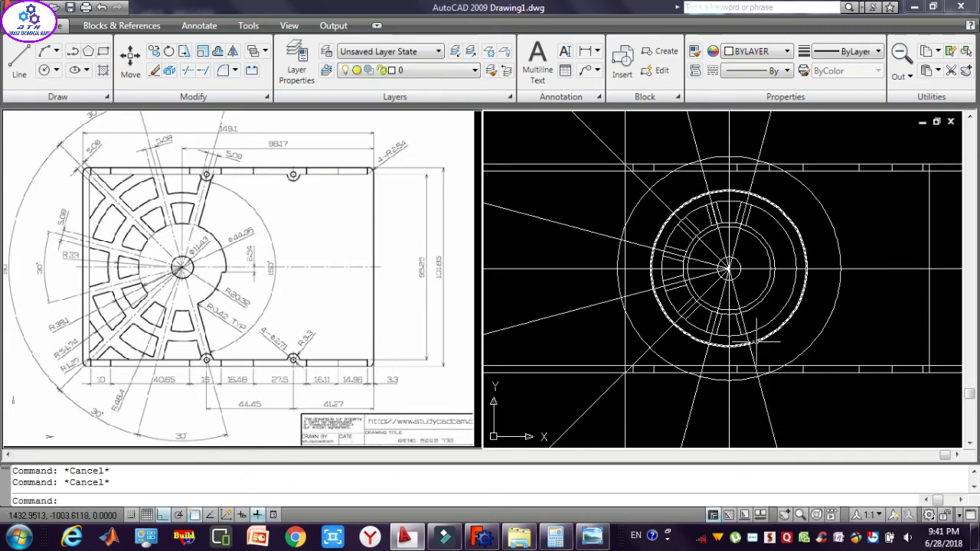
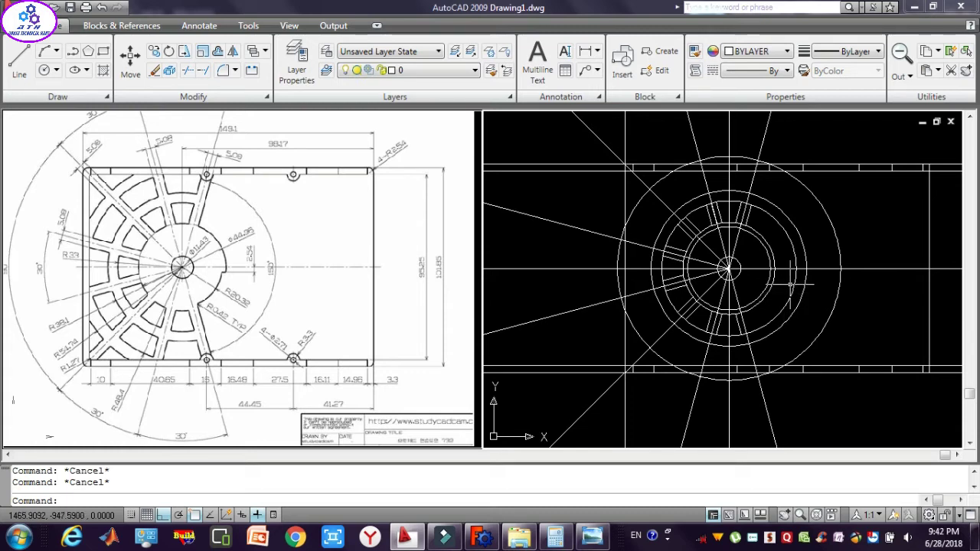
Offset the horizontal centre line 5.08 downward
left_click(781, 274)
left_click(777, 265)
type("o")
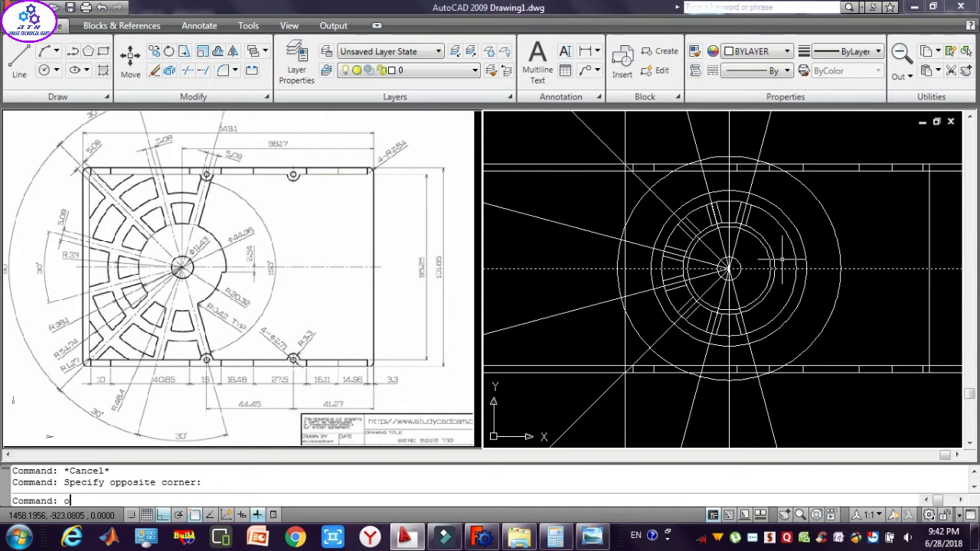
key("Return")
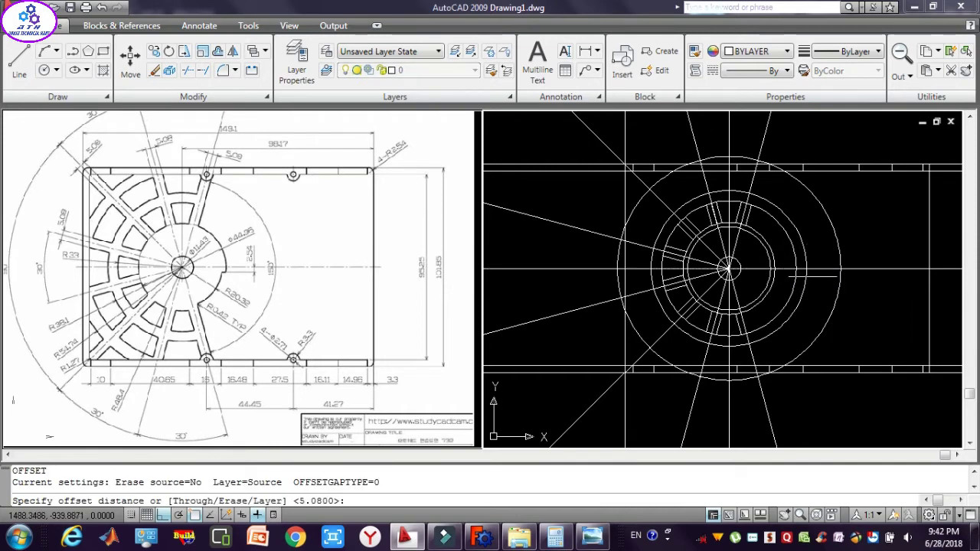
left_click(866, 270)
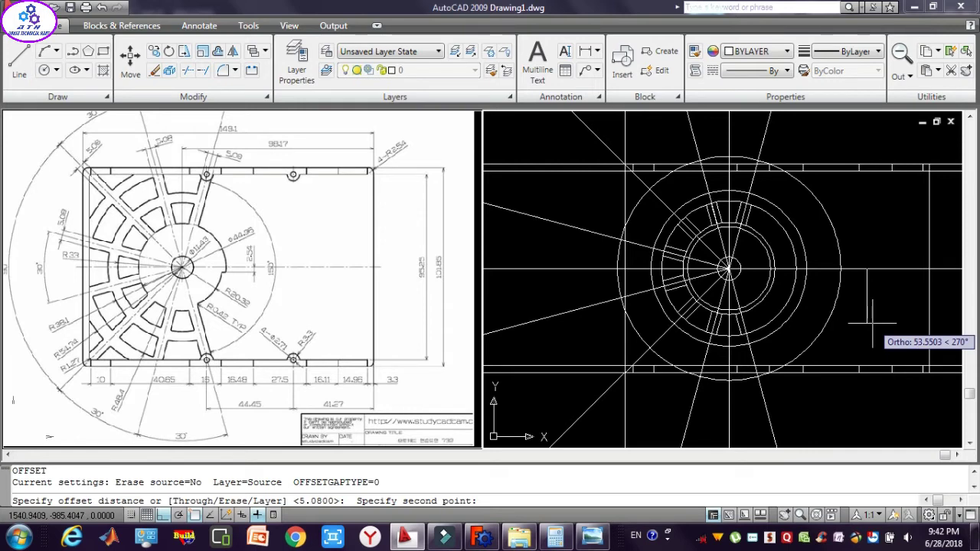
type("5.08")
key("Return")
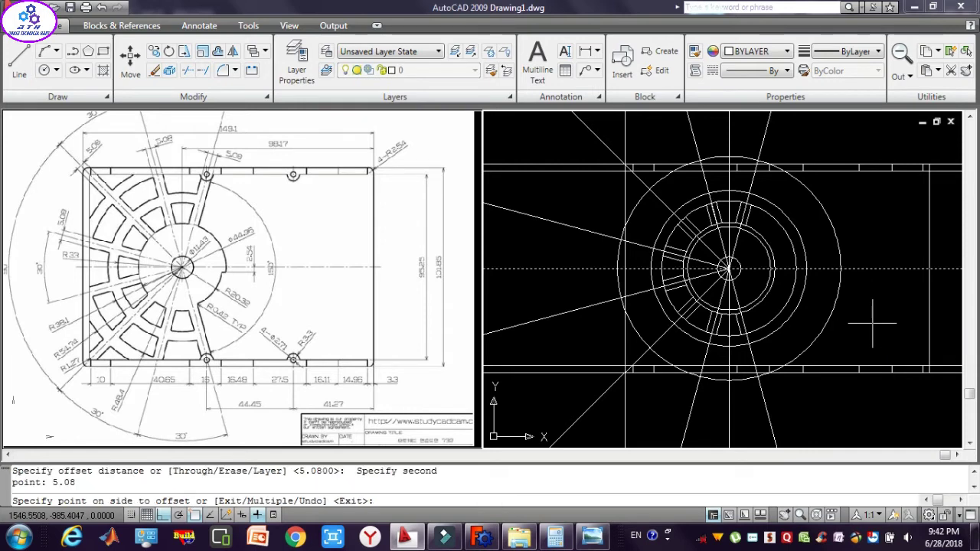
left_click(873, 323)
key("Escape")
key("Escape")
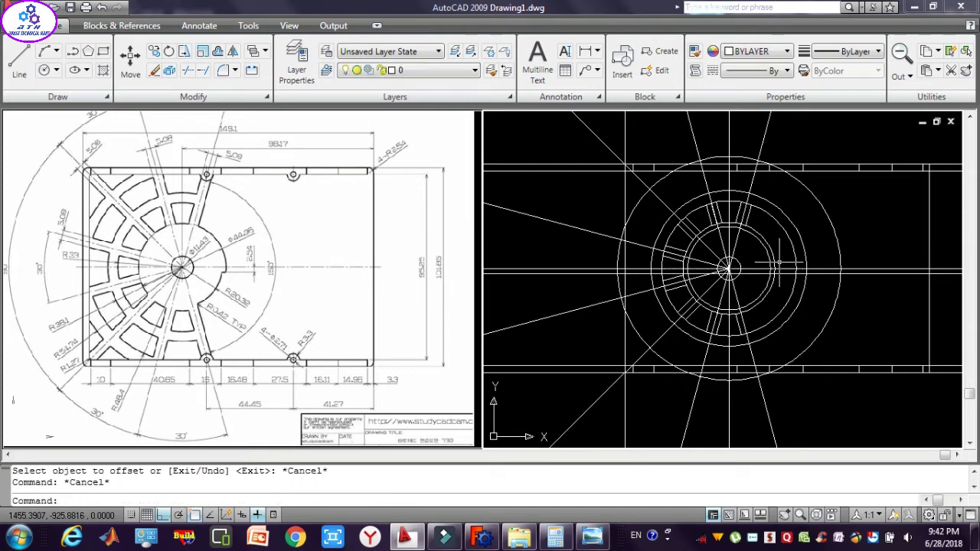
key("Escape")
Trim the offset copy back to the hub circle, leaving a short rib edge
left_click(776, 253)
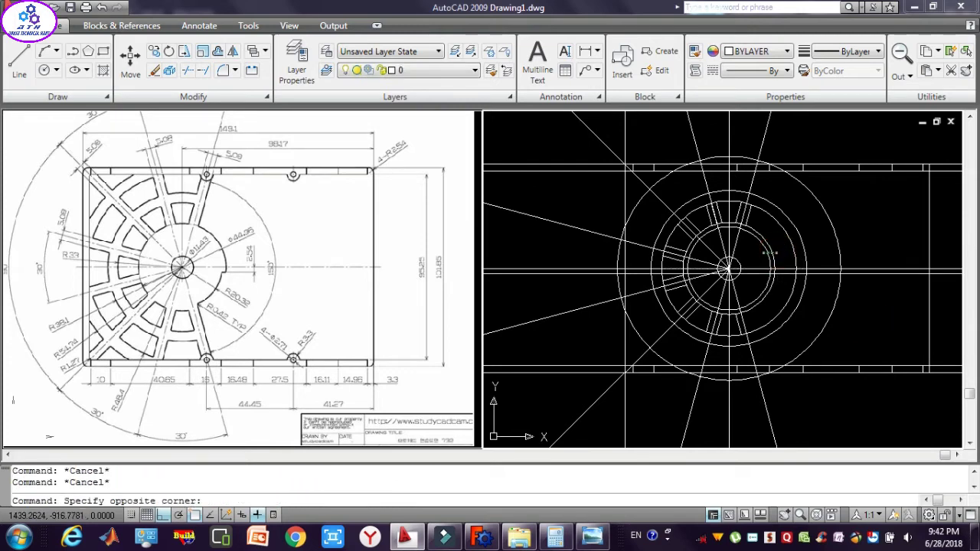
left_click(743, 234)
type("tr")
key("Return")
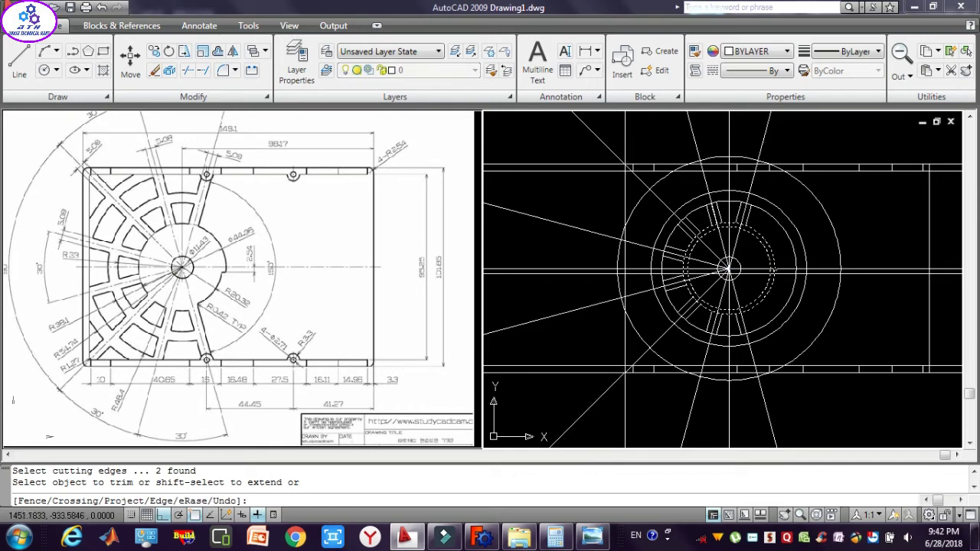
left_click(781, 273)
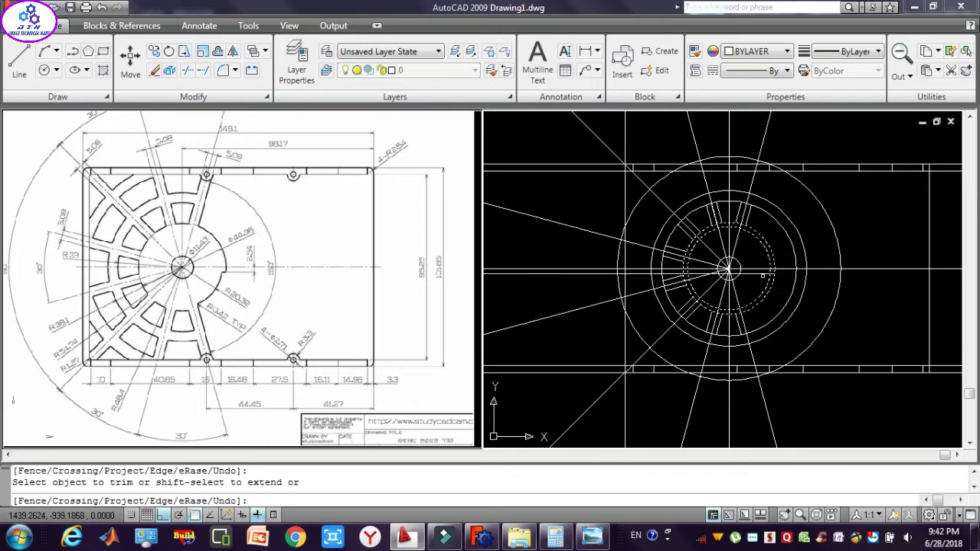
left_click(763, 275)
key("Escape")
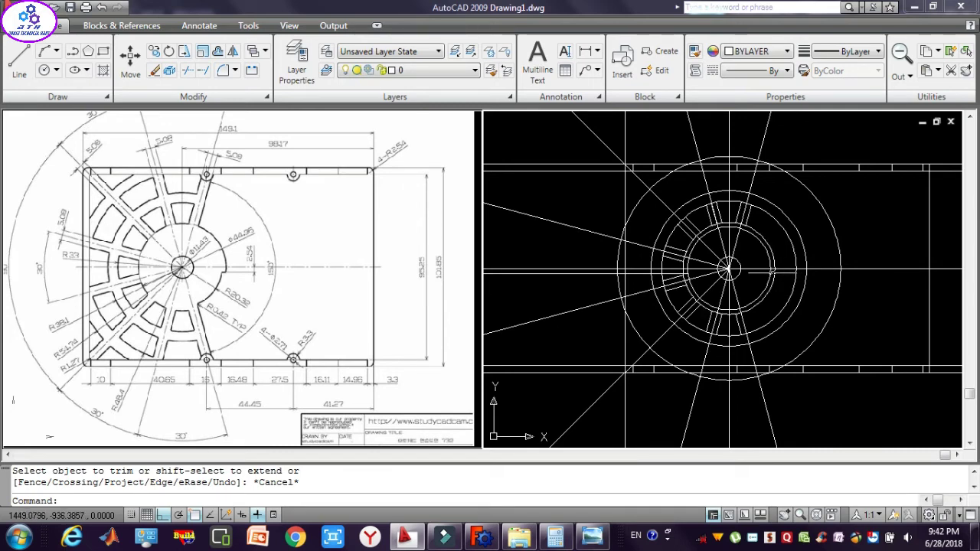
key("Escape")
key("Return")
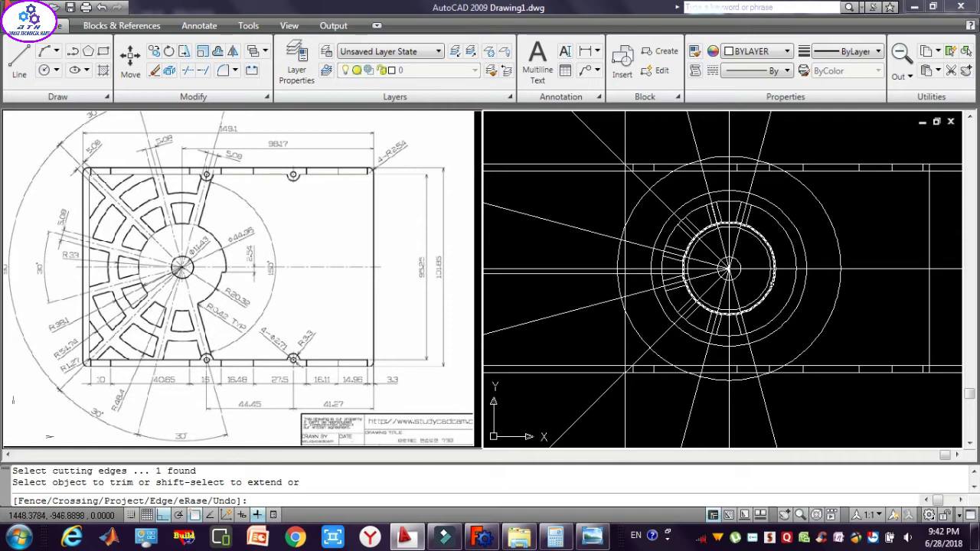
Trim the inner circle right of the vertical centre line, then undo that trim
left_click(772, 284)
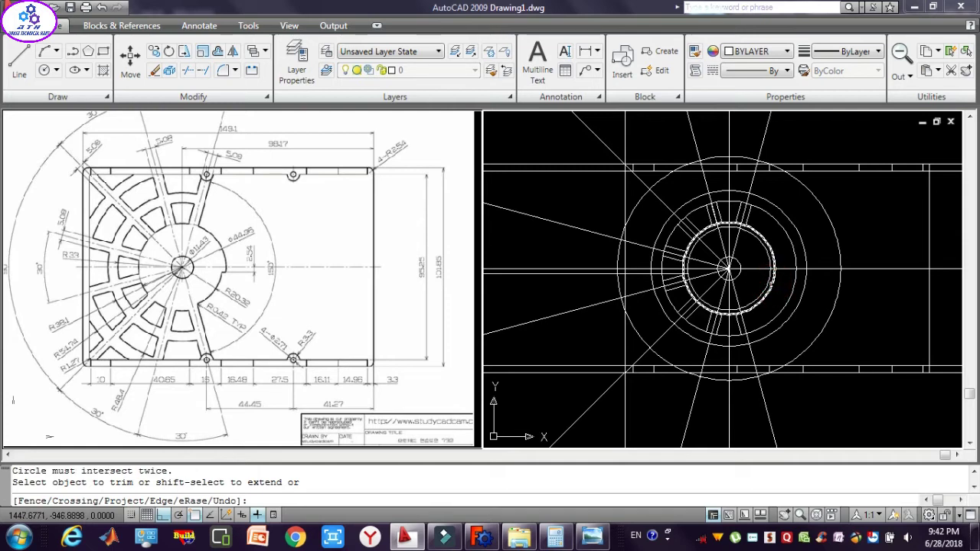
key("Escape")
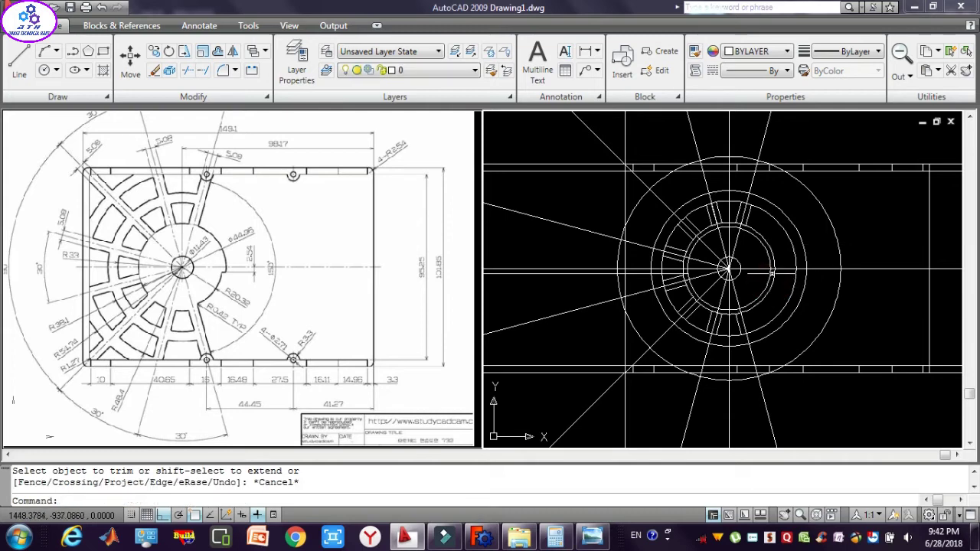
key("Escape")
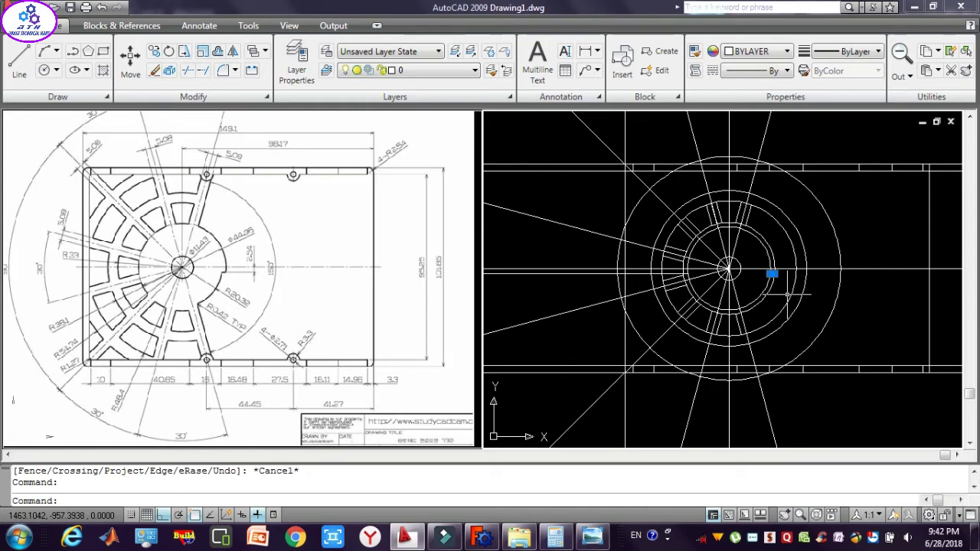
left_click(729, 291)
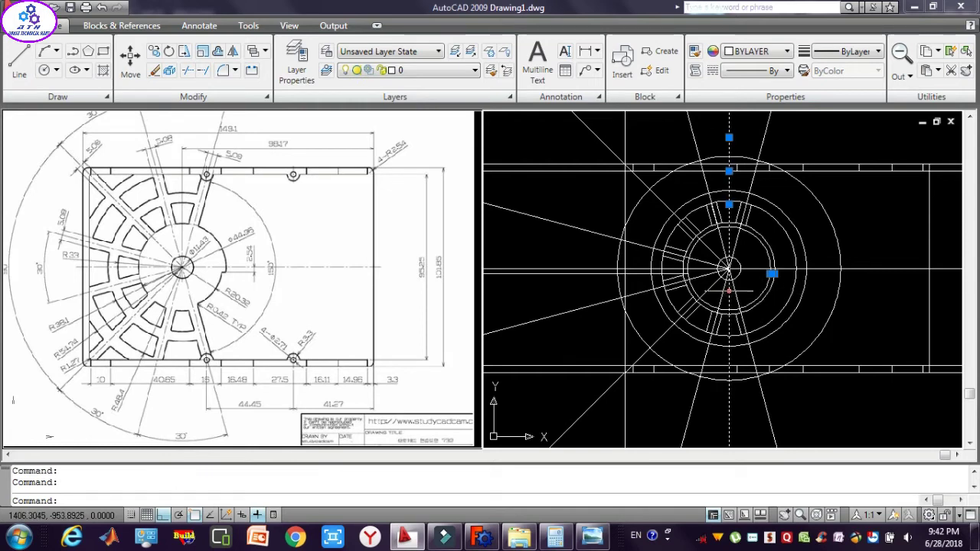
type("tr")
key("Return")
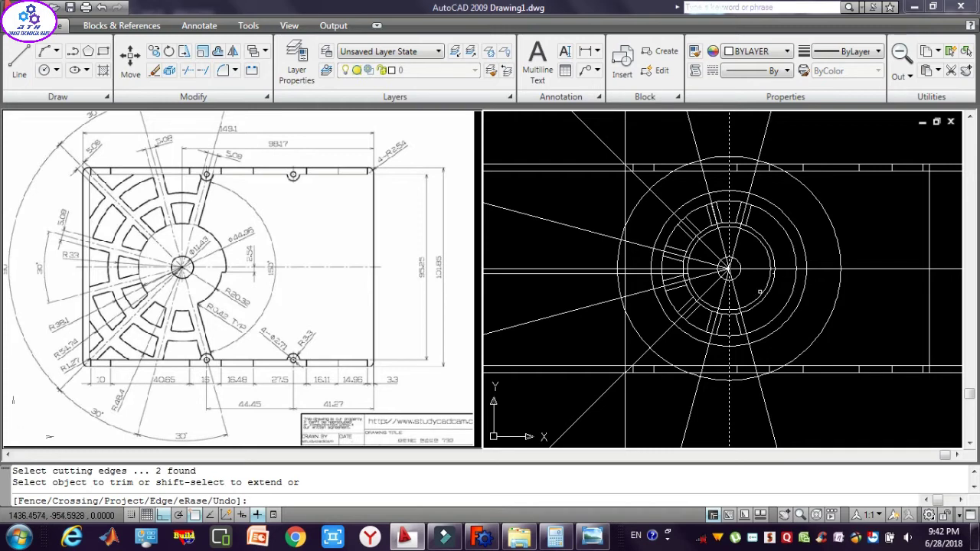
left_click(766, 291)
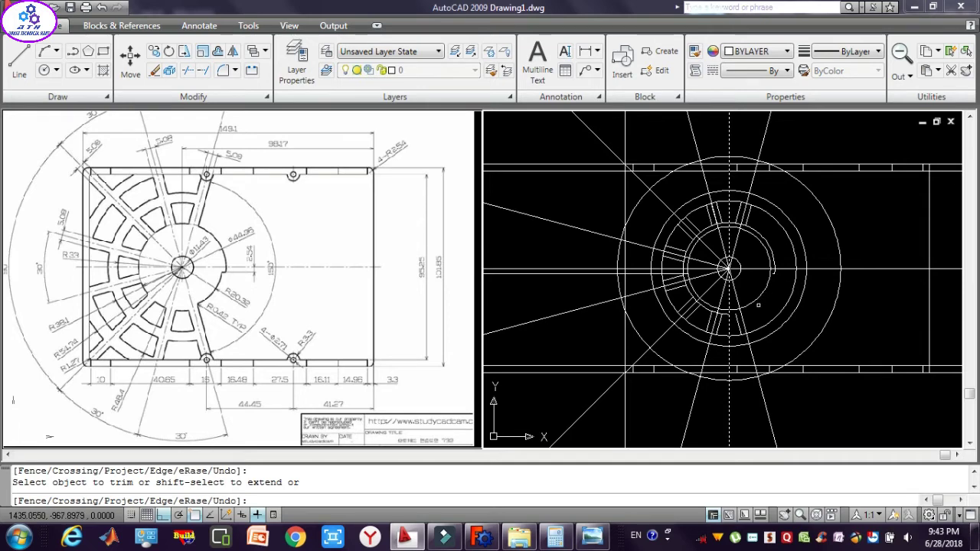
key("Escape")
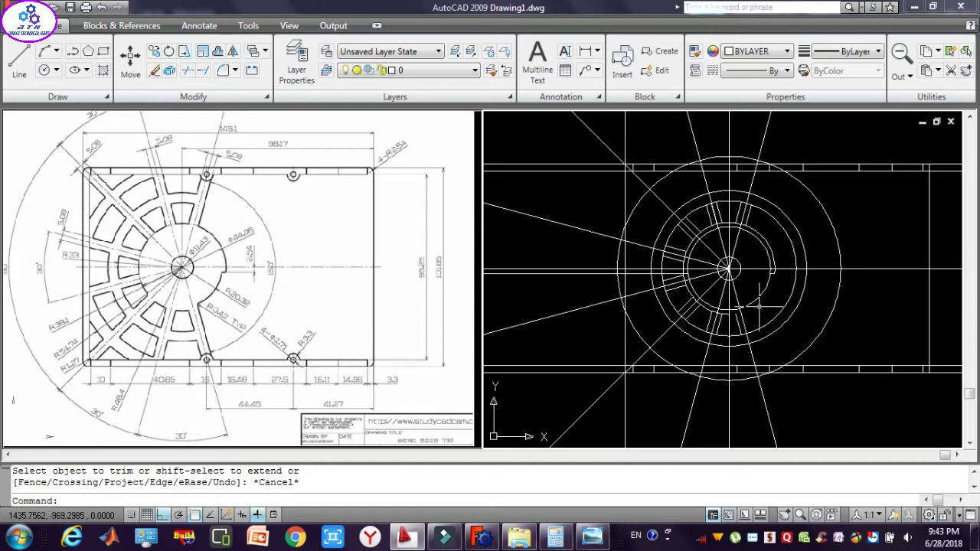
key("ctrl+z")
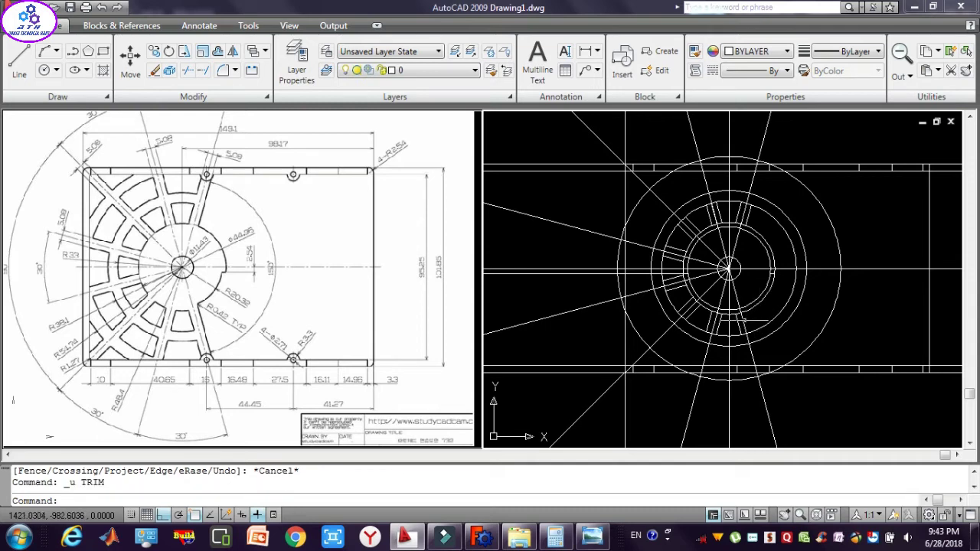
Trim a piece of the inner circle against the radial line and small arc
left_click(743, 320)
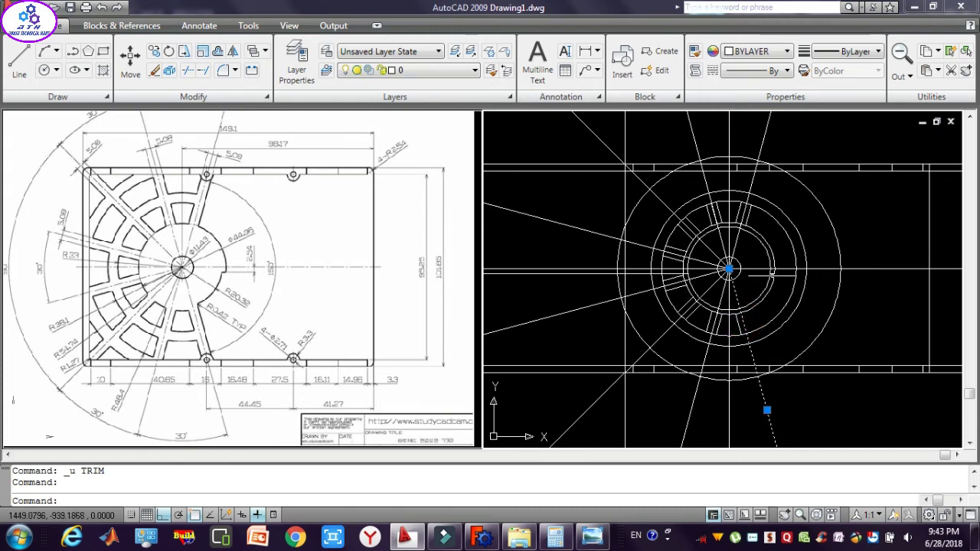
left_click(773, 270)
type("r")
key("Return")
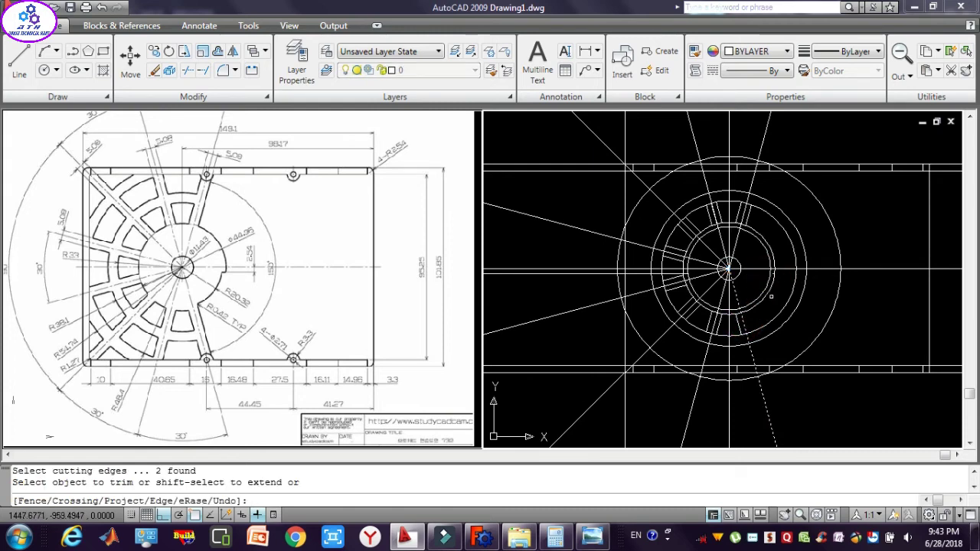
left_click(768, 292)
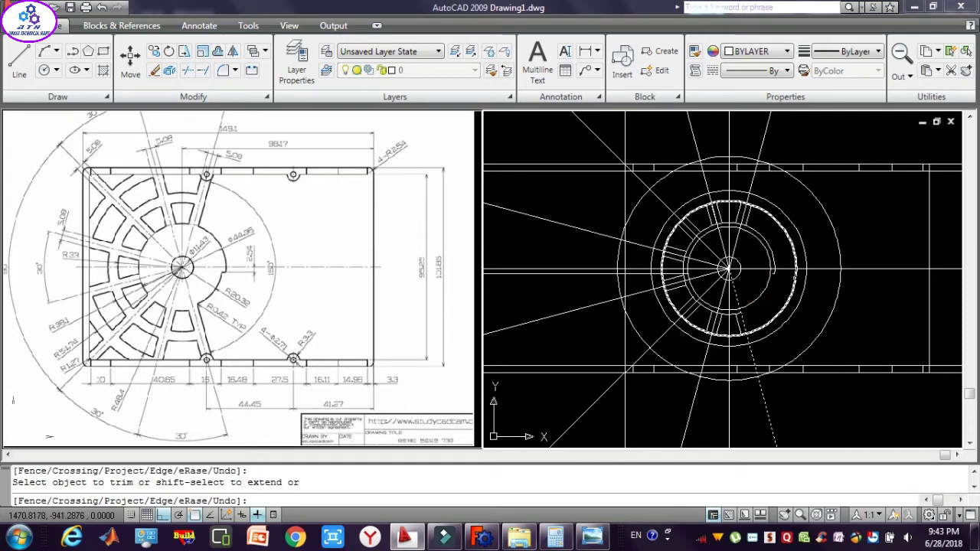
key("Escape")
key("Escape")
key("Escape")
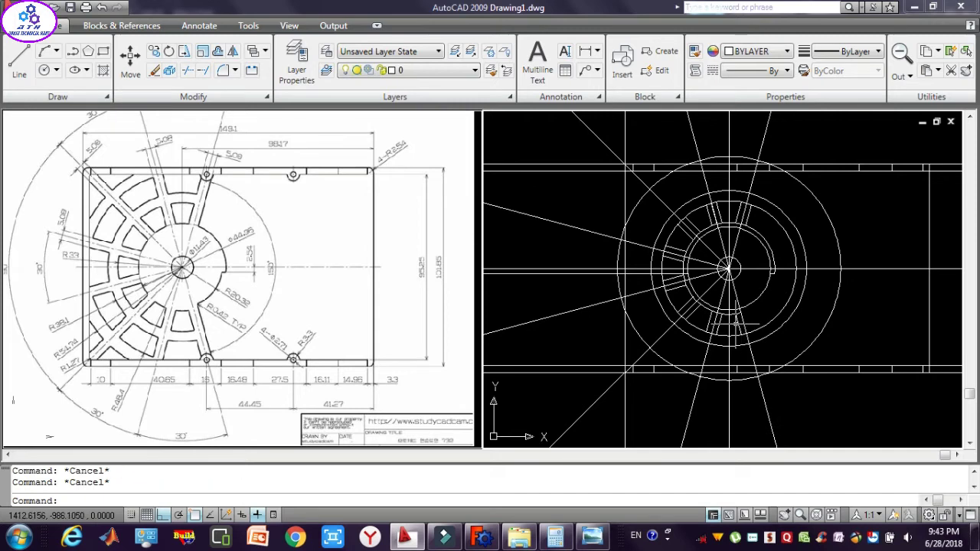
Trim the line crossing the short rib segment
left_click(737, 323)
type("tr")
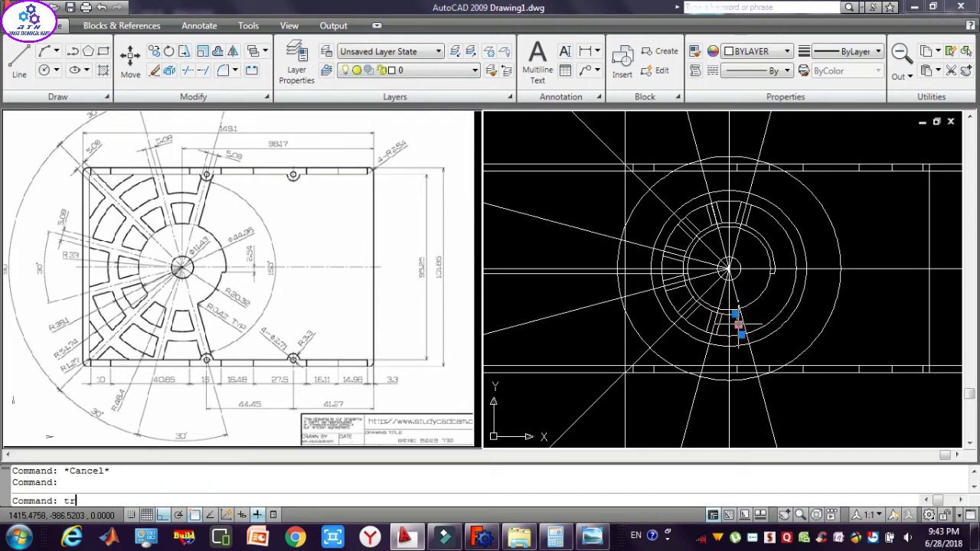
key("Return")
left_click(738, 315)
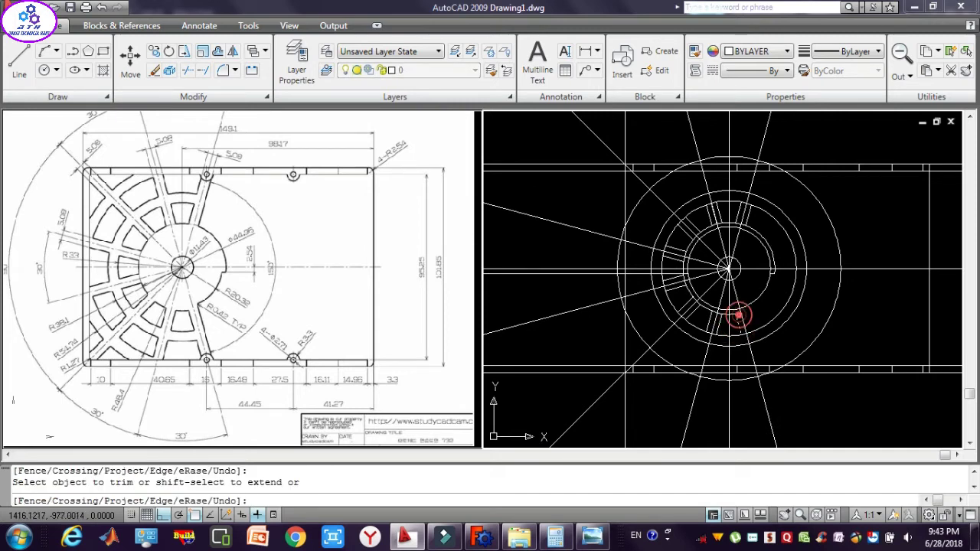
key("Escape")
key("Escape")
key("Escape")
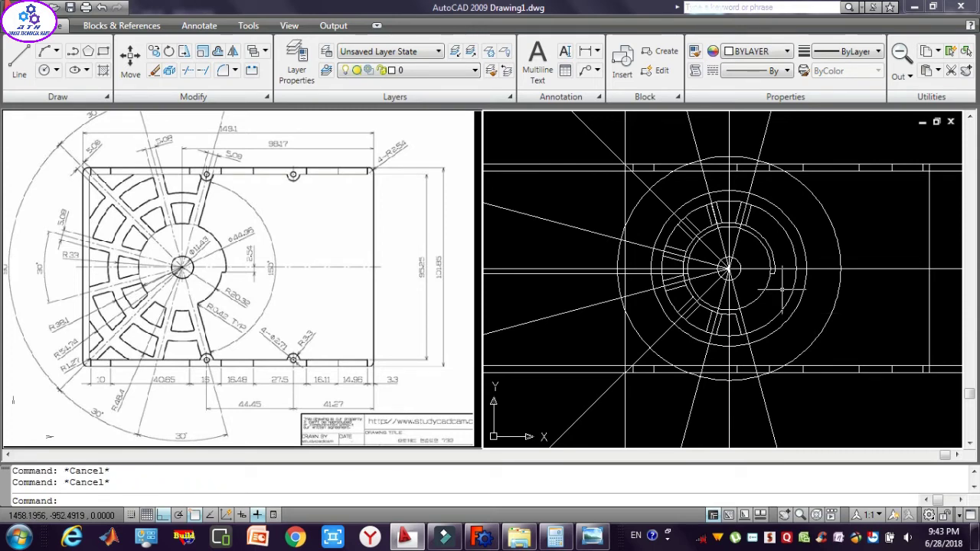
type("p")
Erase the stray horizontal line near the hub
key("Return")
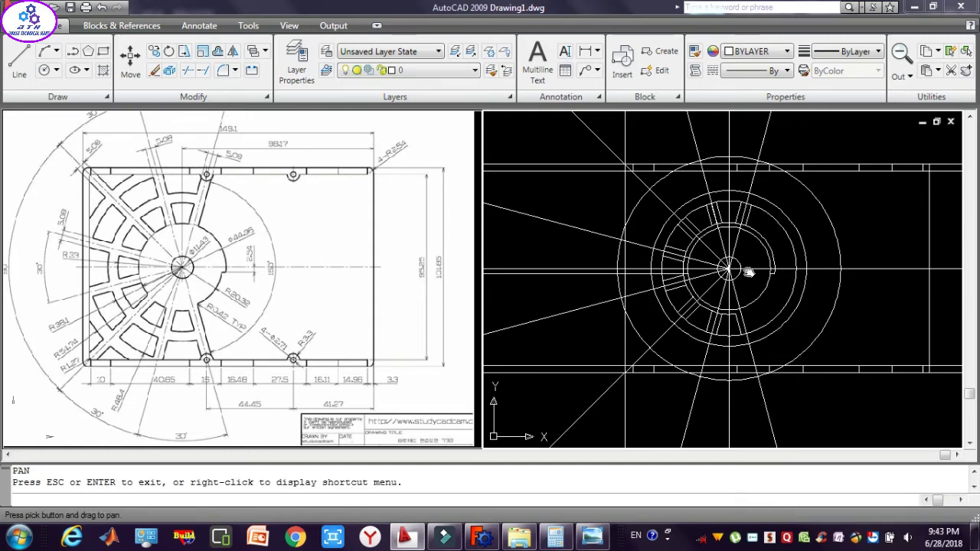
mouse_move(727, 209)
left_mouse_down()
mouse_move(736, 269)
mouse_move(831, 228)
left_mouse_up()
key("Escape")
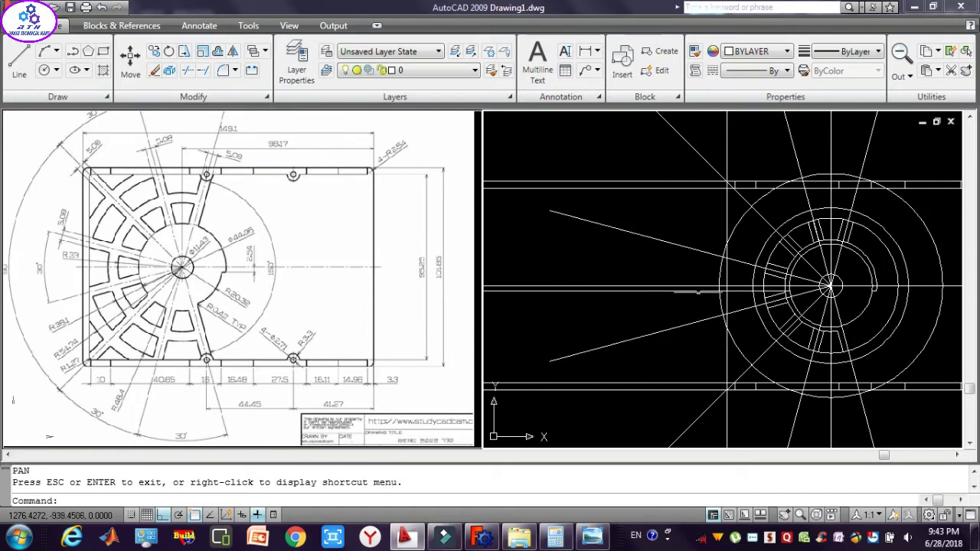
left_click(697, 290)
key("Delete")
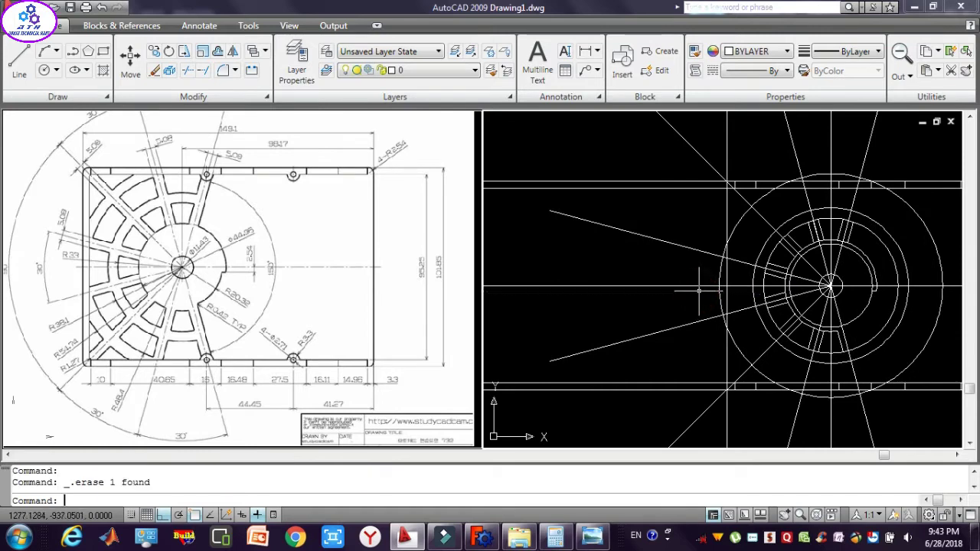
type("p4")
key("Return")
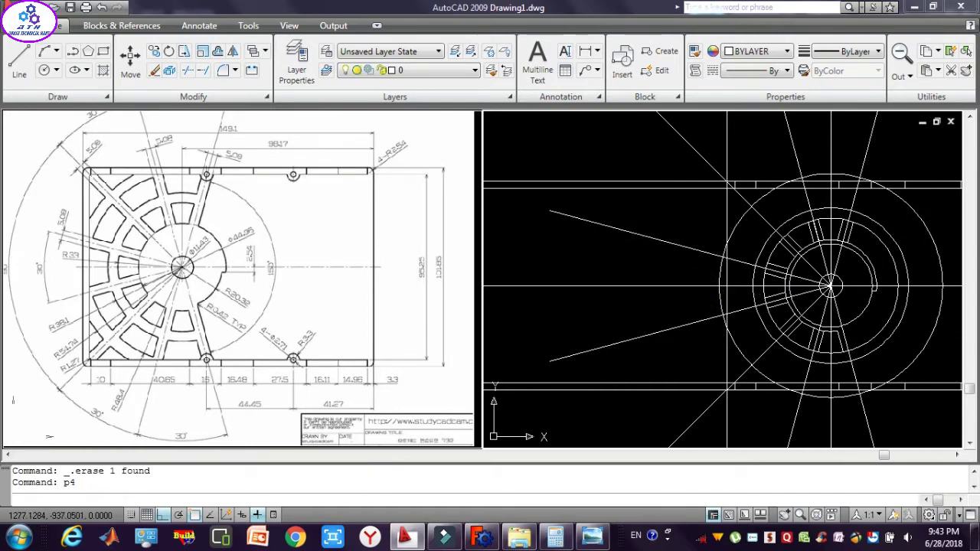
key("Escape")
type("p")
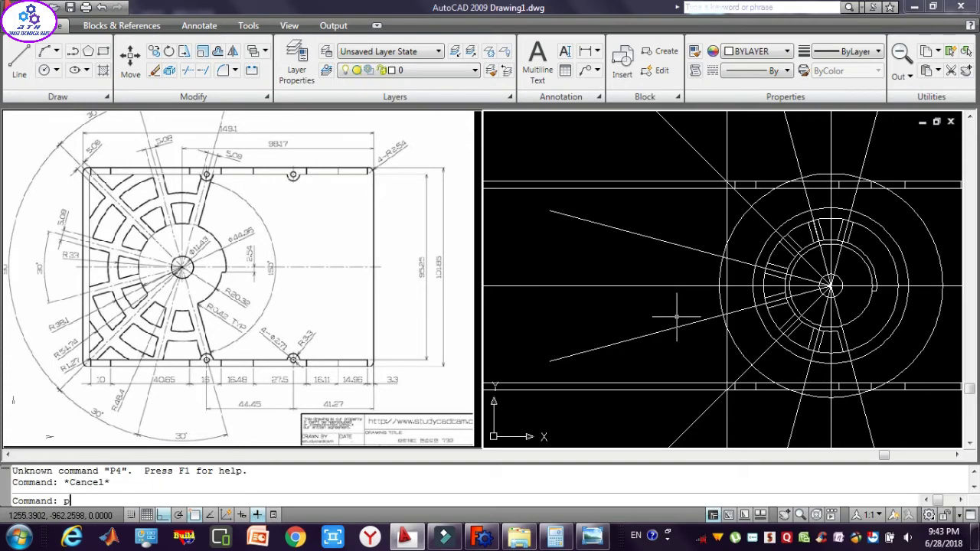
key("Return")
mouse_move(894, 255)
left_mouse_down()
mouse_move(810, 280)
mouse_move(805, 341)
left_mouse_up()
key("Escape")
Offset the upper-right radial line 5.08 to each side to form the rib edges
left_click(748, 234)
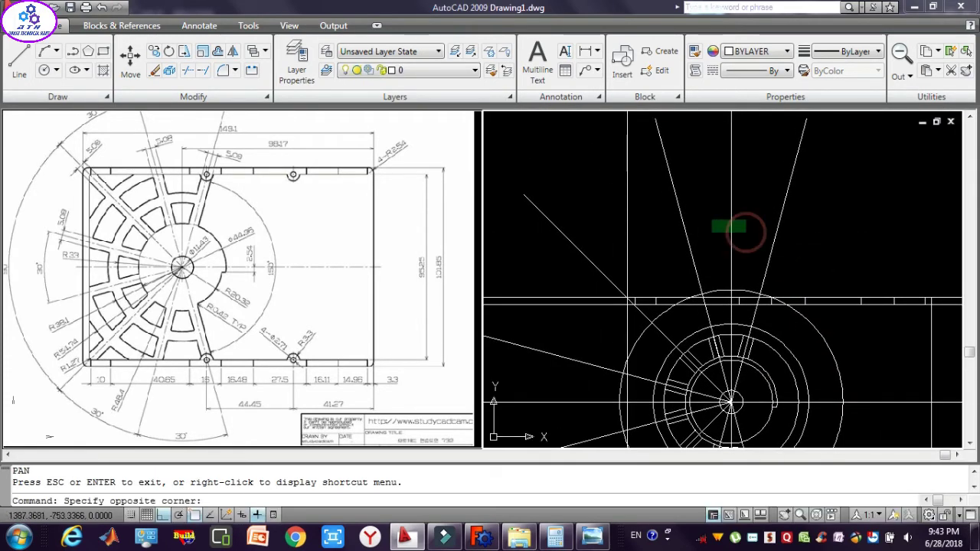
key("Escape")
left_click(792, 237)
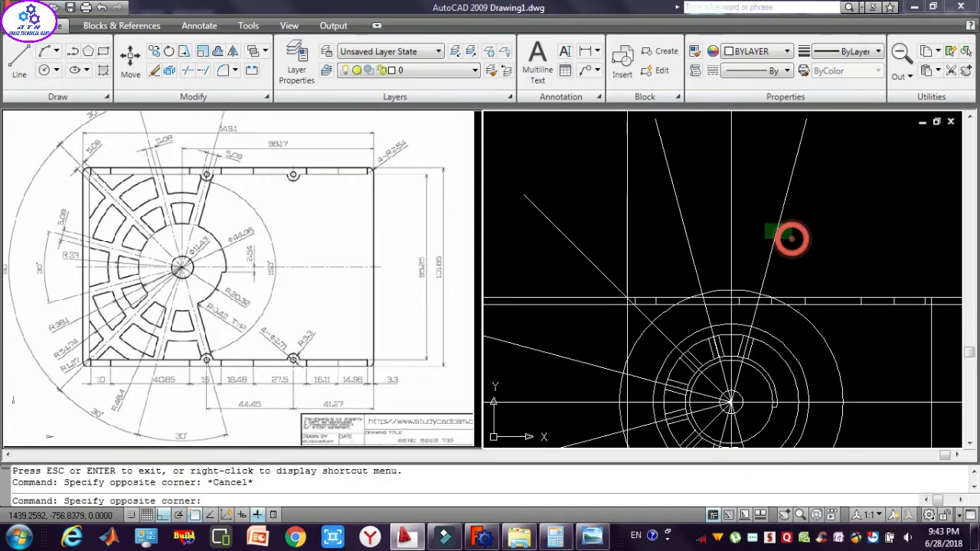
left_click(764, 223)
type("p")
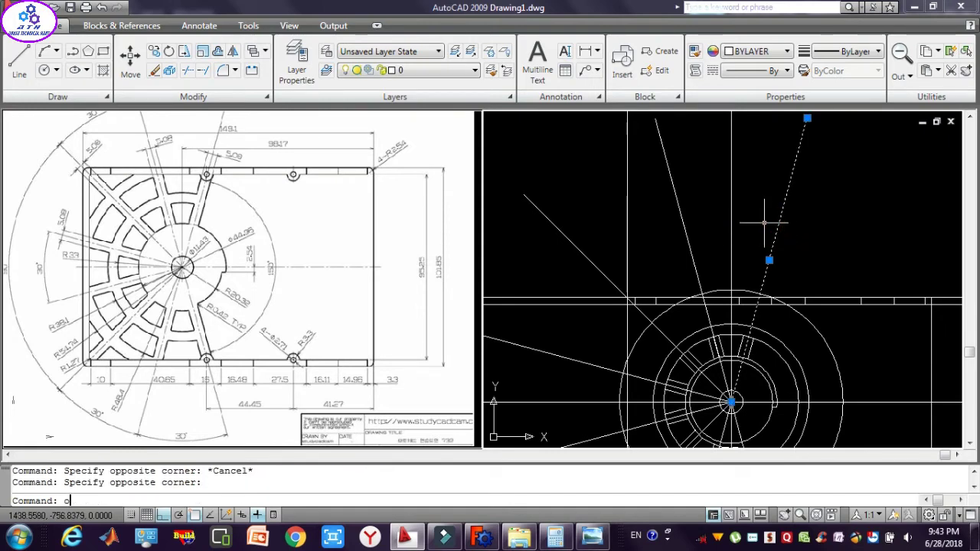
key("Return")
left_click(763, 222)
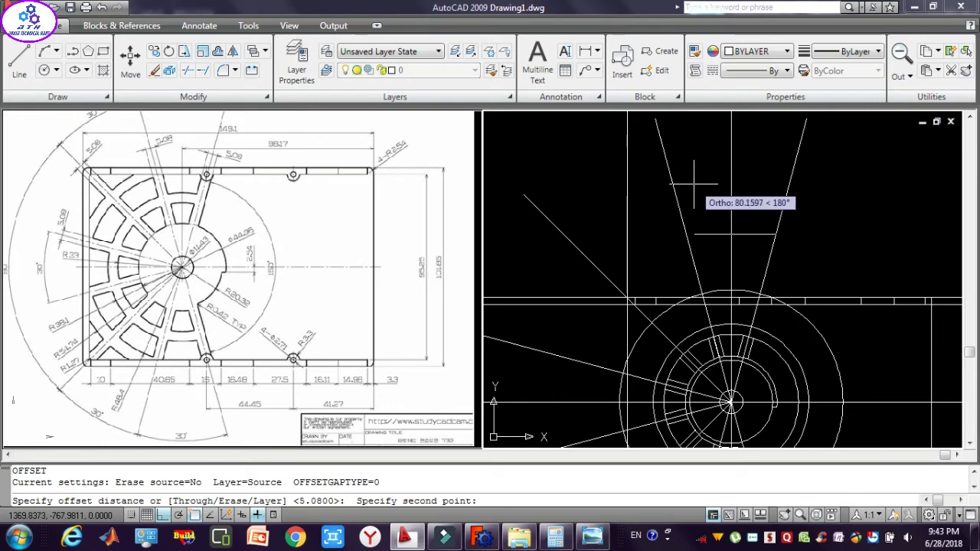
type("5.08")
key("Return")
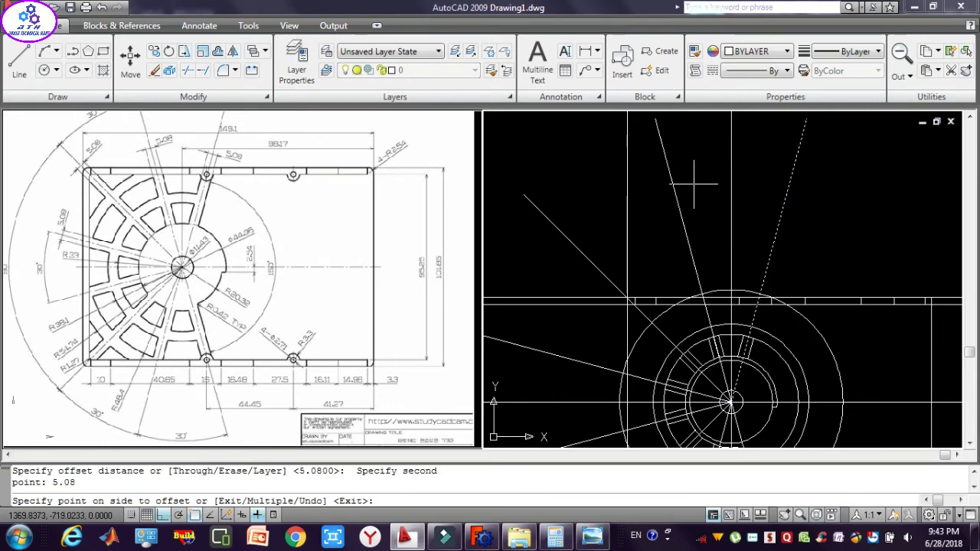
left_click(694, 184)
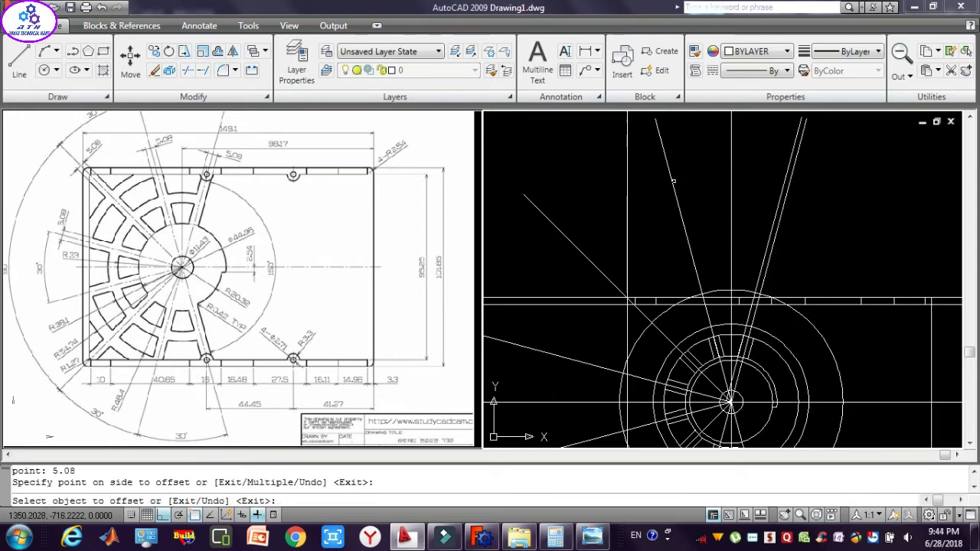
left_click(672, 177)
left_click(693, 174)
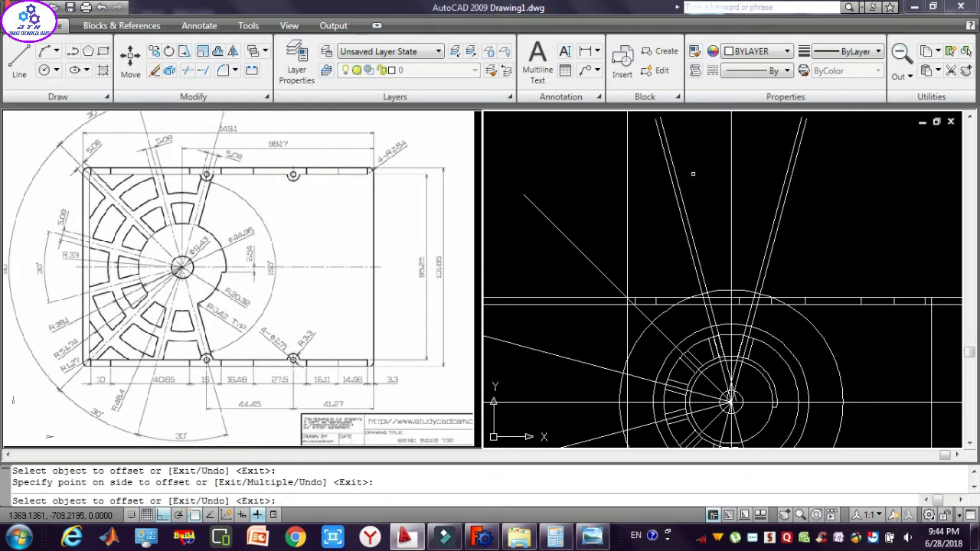
key("Escape")
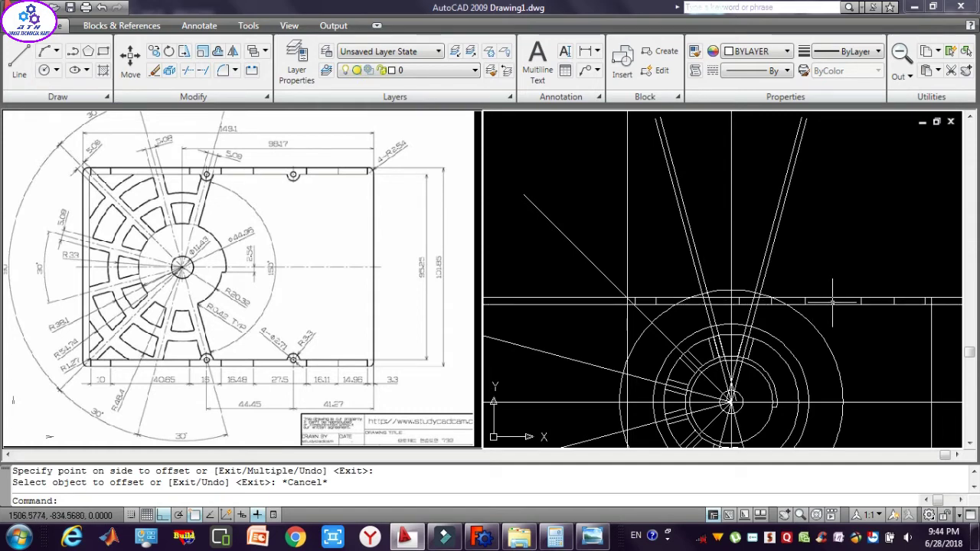
Trim the large circle's arc between the rib lines against the horizontal line
left_click(841, 310)
left_click(830, 280)
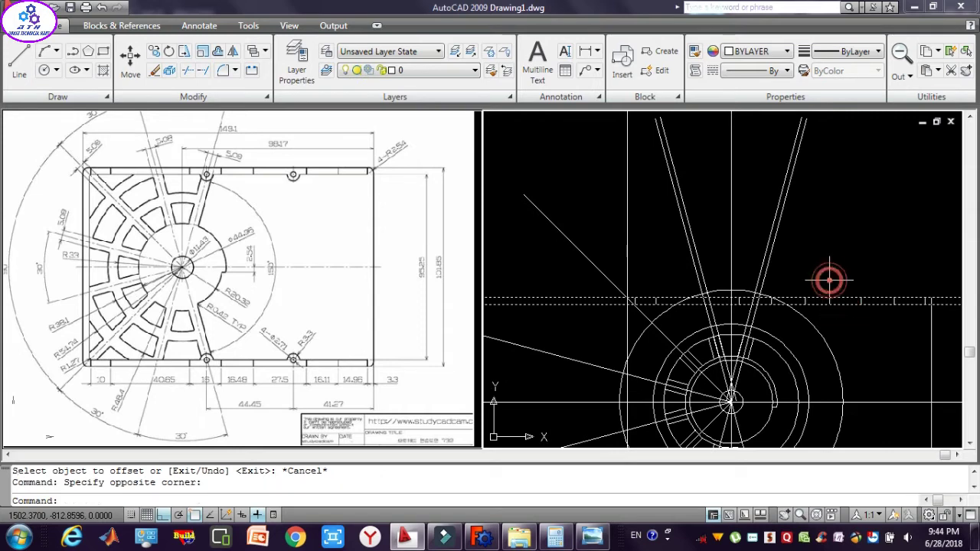
type("tr")
key("Return")
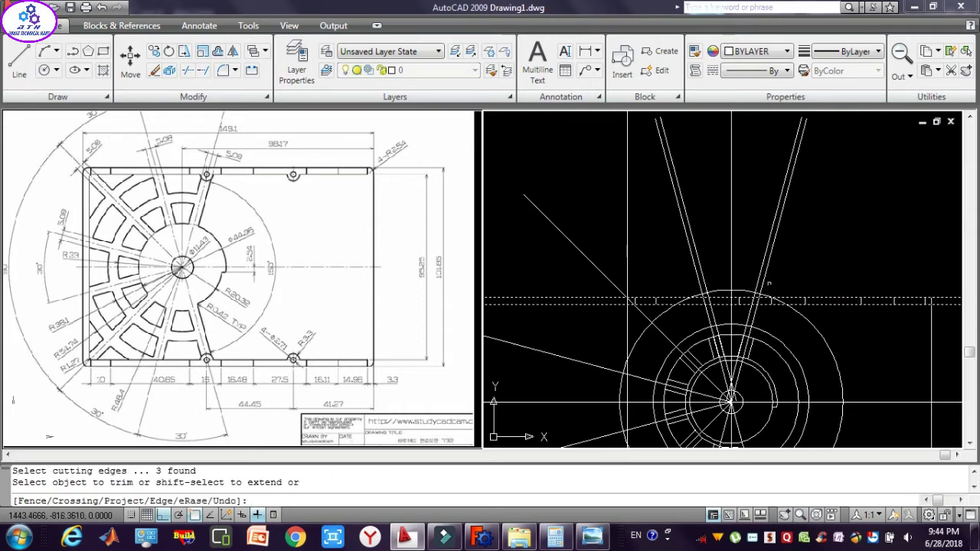
left_click(737, 292)
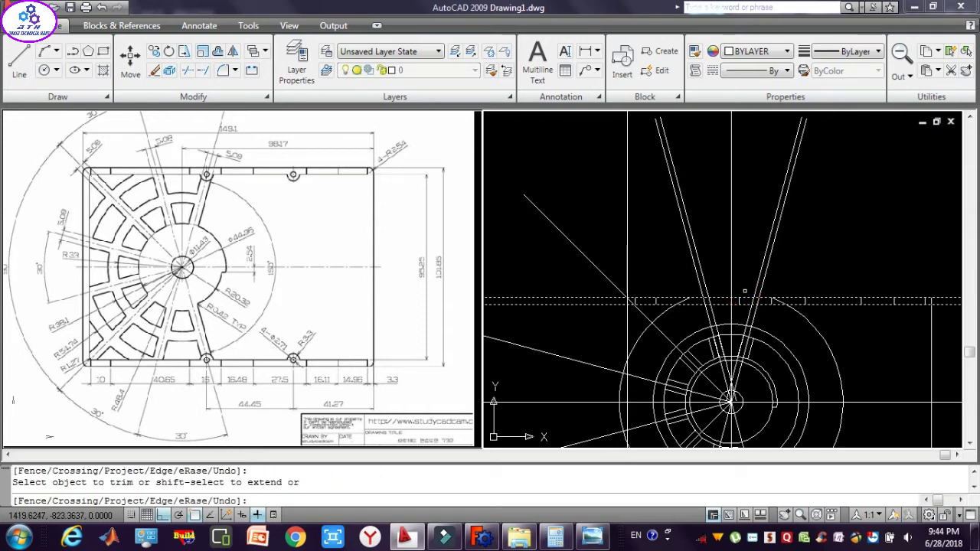
left_click(684, 301)
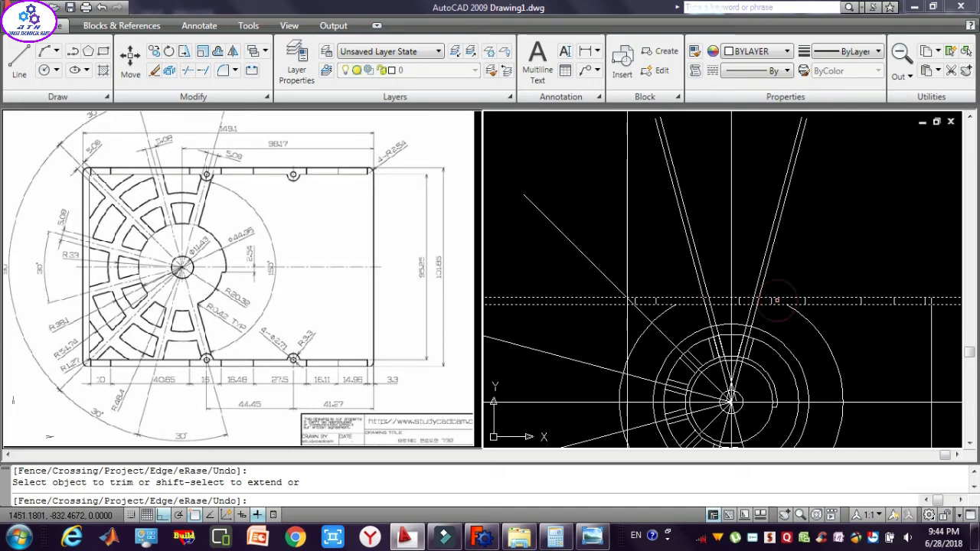
key("Escape")
Trim the rib edges above and below the horizontal line, undoing the last trim
left_click(727, 318)
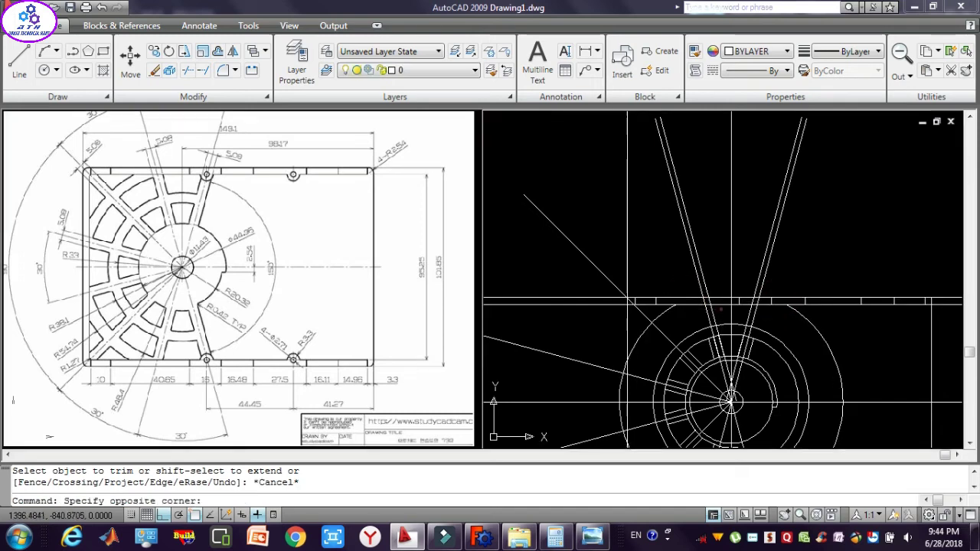
left_click(716, 289)
type("r")
key("Return")
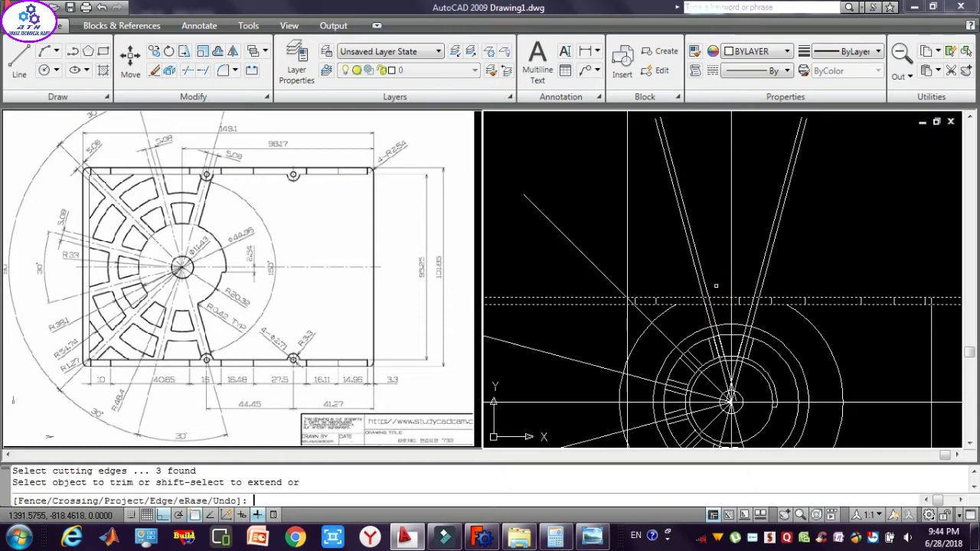
left_click(701, 280)
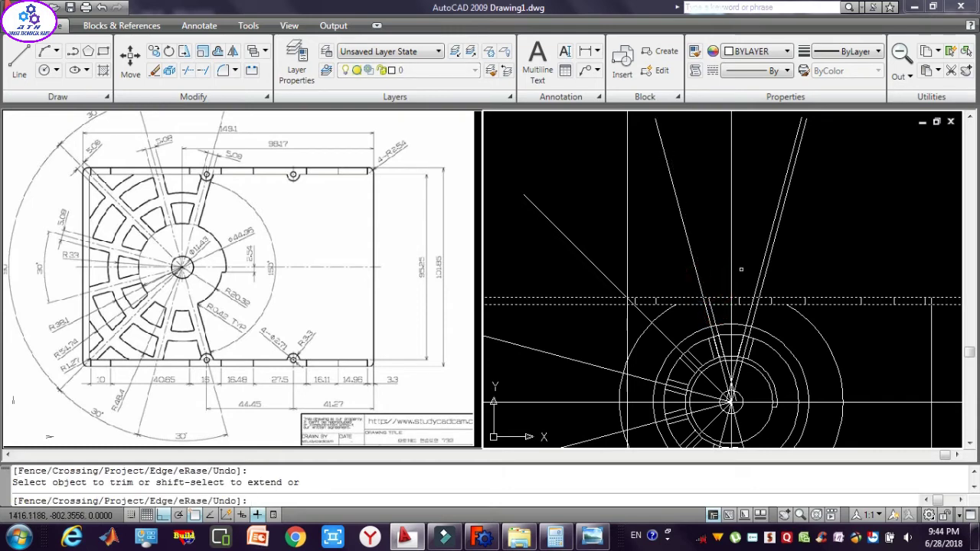
left_click(759, 273)
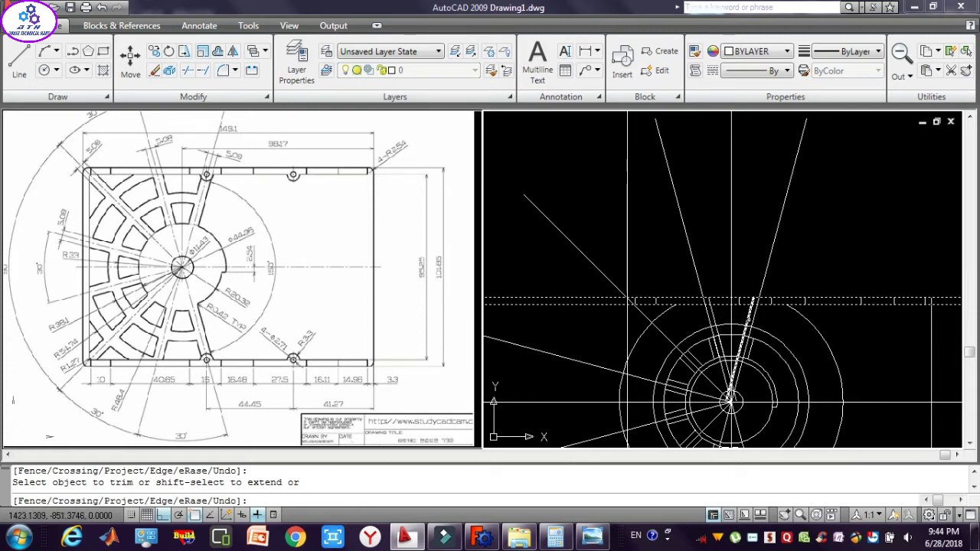
left_click(747, 325)
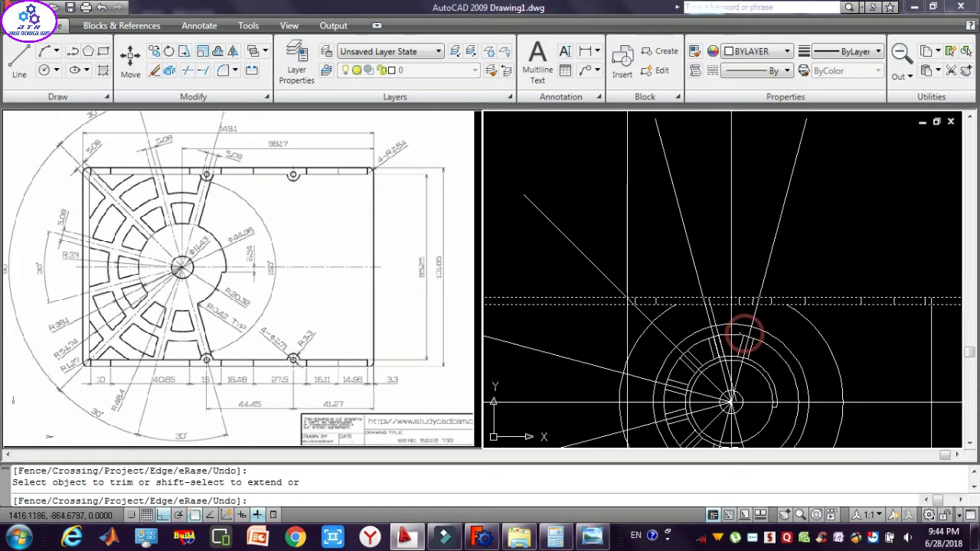
left_click(713, 333)
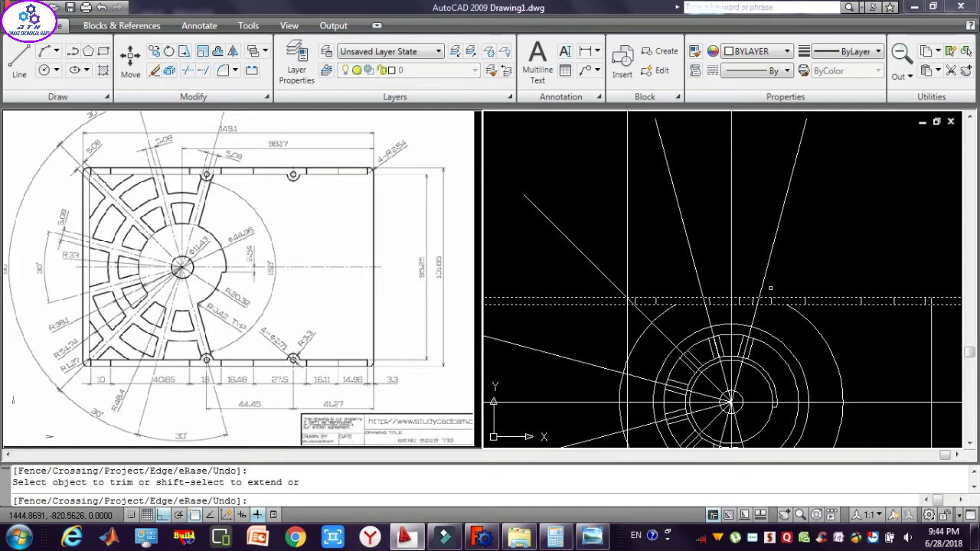
key("Escape")
key("Escape")
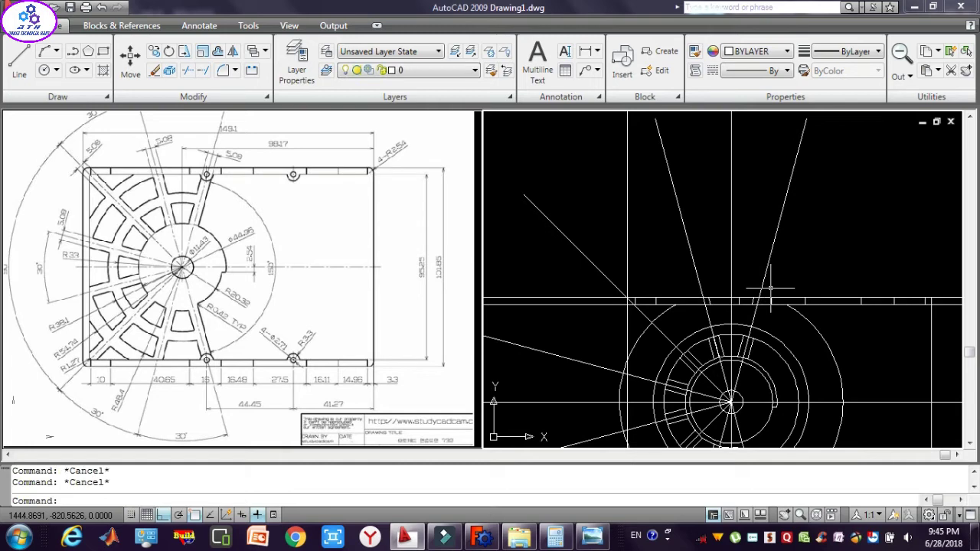
key("ctrl+z")
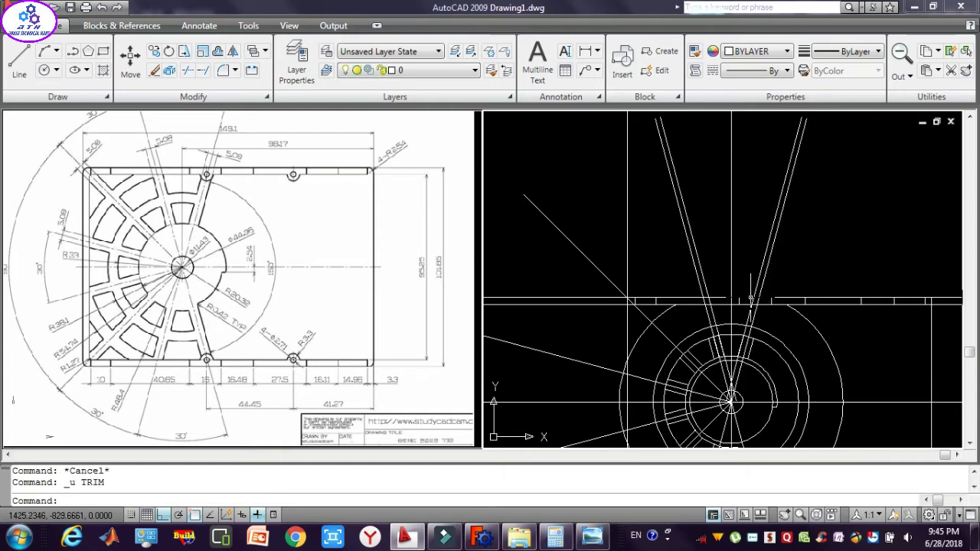
Trim the rib edge above the horizontal line and short segments between the circles
left_click(850, 337)
left_click(818, 246)
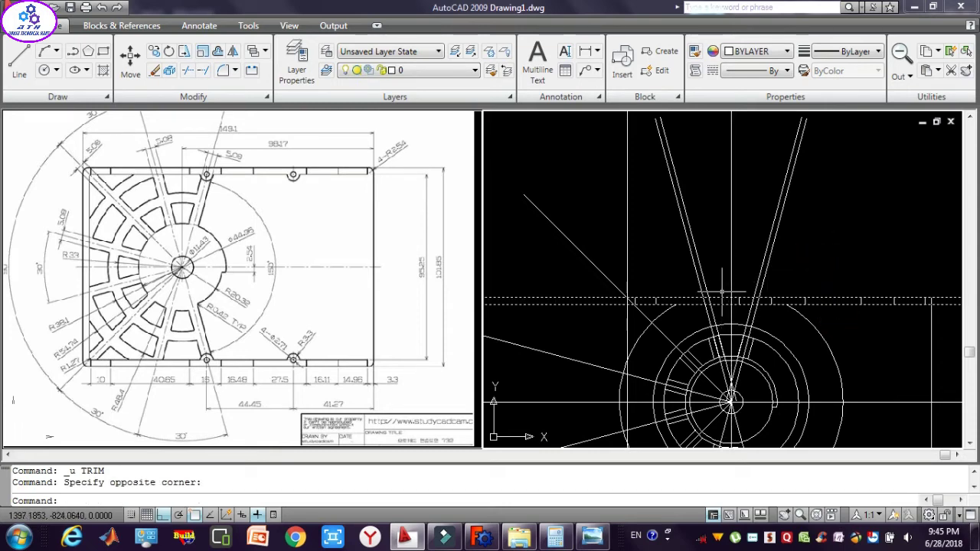
type("tr")
key("Return")
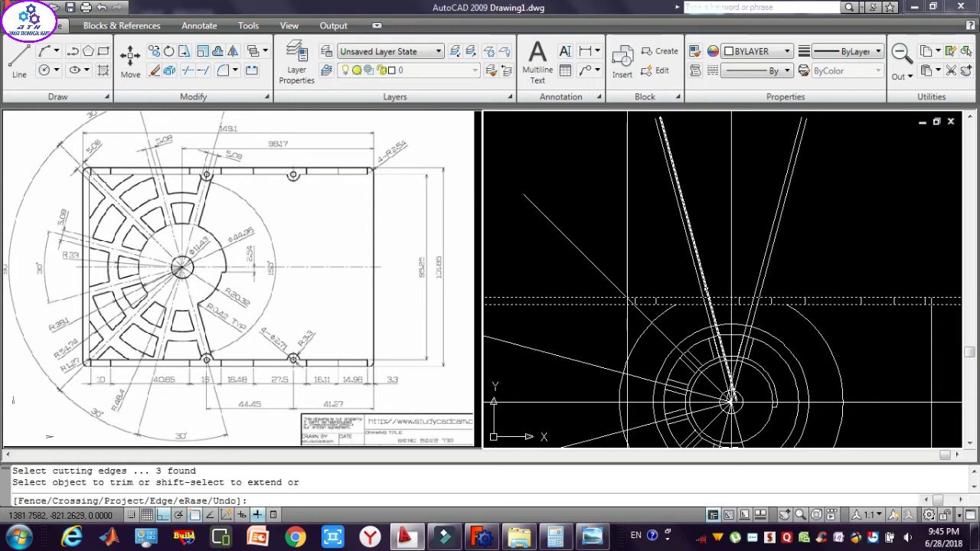
left_click(703, 287)
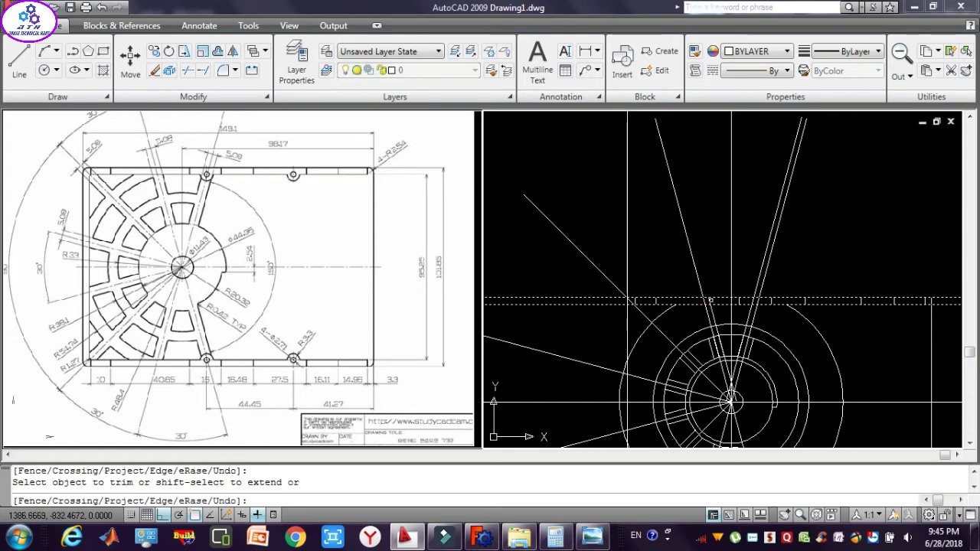
left_click(710, 301)
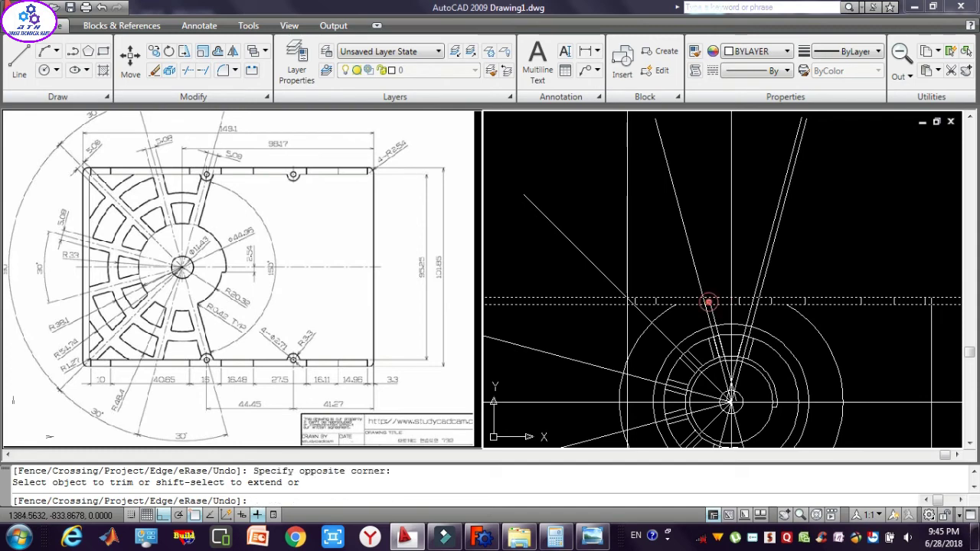
left_click(753, 300)
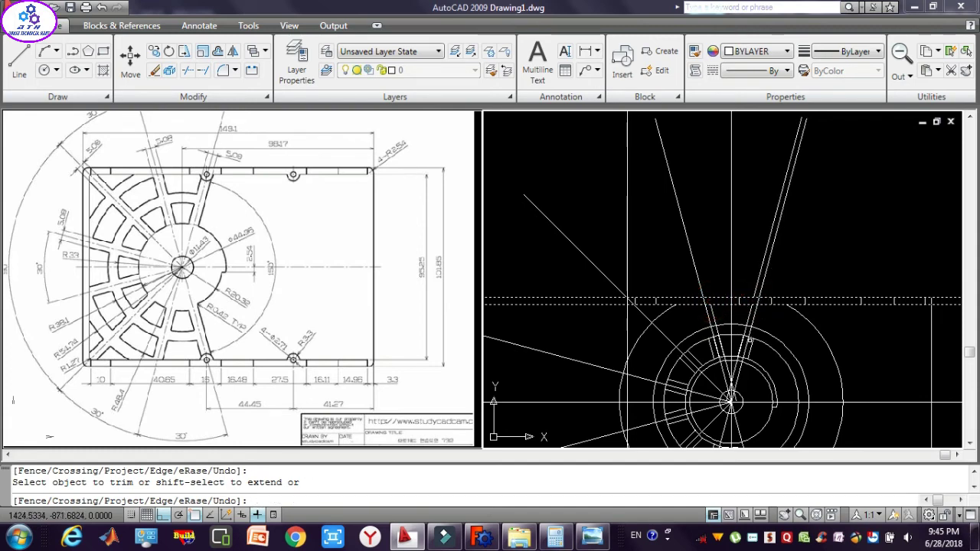
left_click(743, 328)
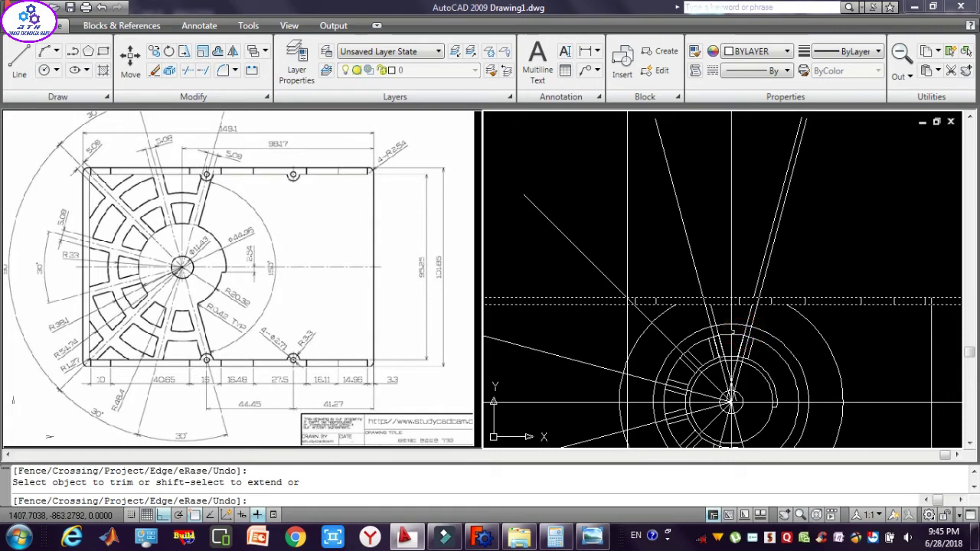
key("Escape")
Trim the rib line segments lying between the two hub circles
left_click(781, 337)
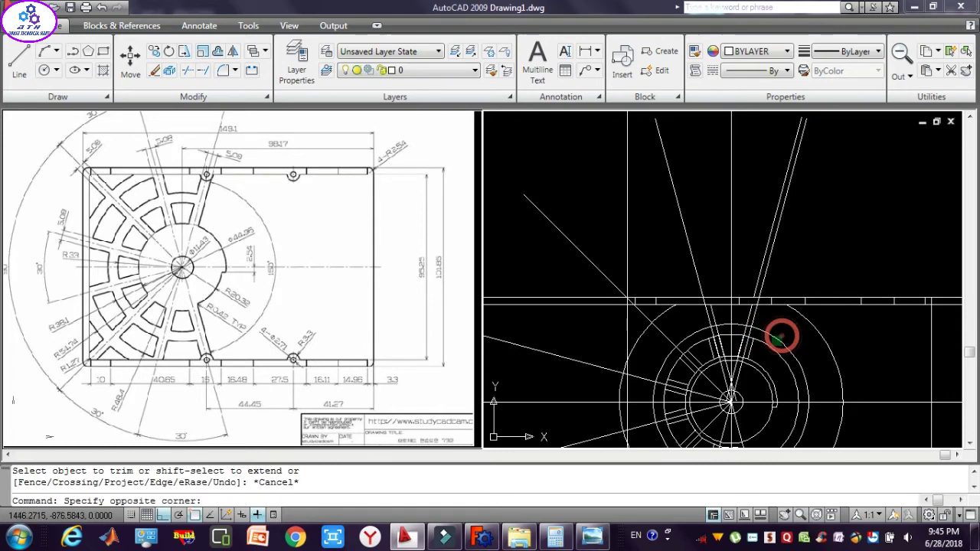
left_click(765, 345)
type("tr")
key("Return")
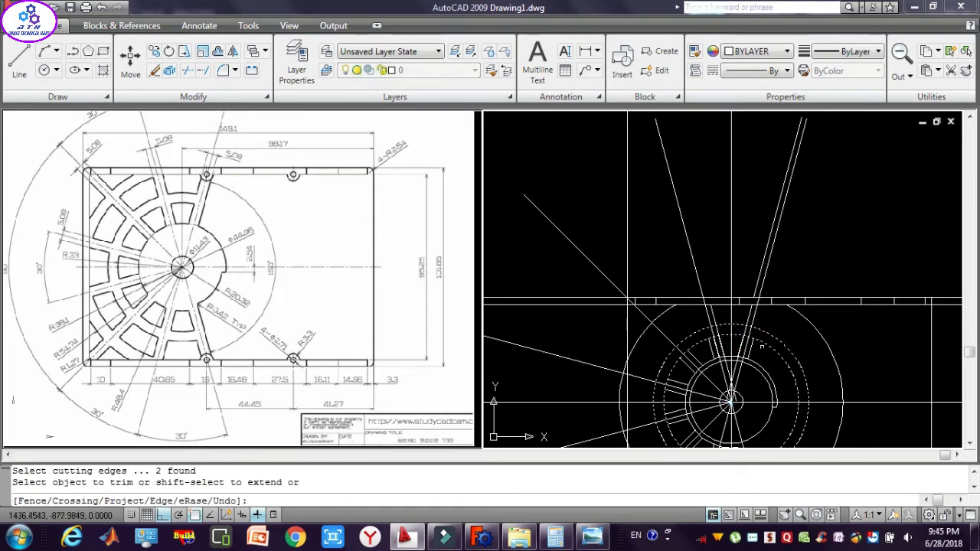
left_click(743, 329)
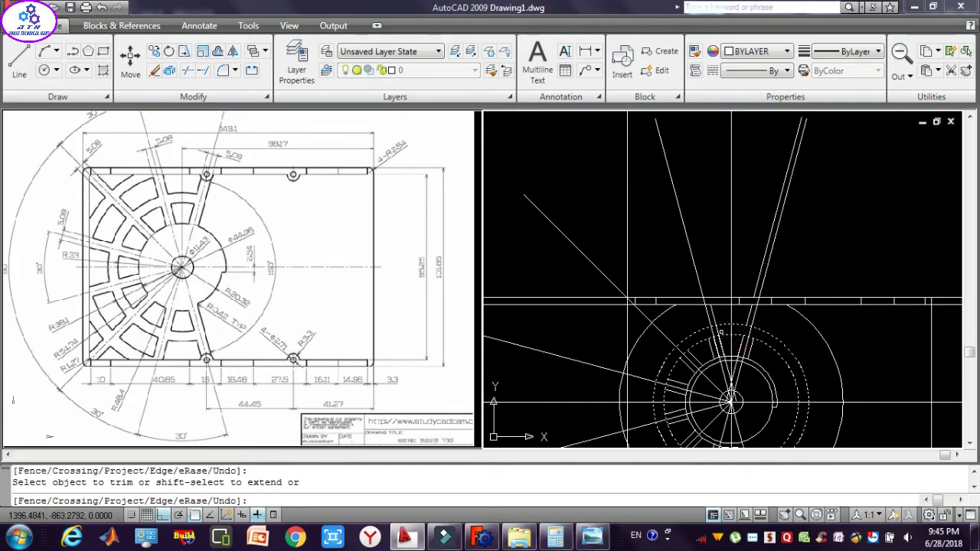
left_click(716, 330)
key("Escape")
left_click(761, 267)
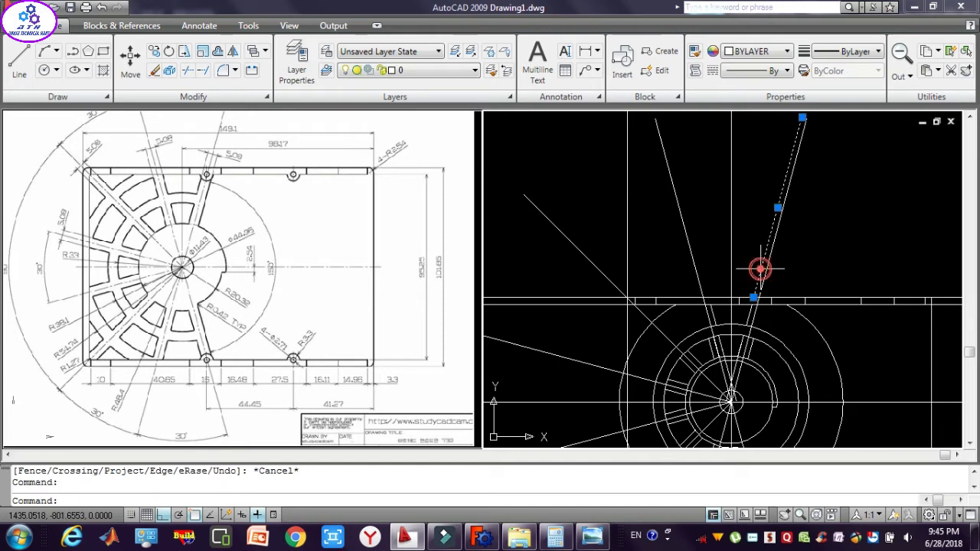
Delete the original centre radial line and offset two slanted rib lines by 5.08
key("Delete")
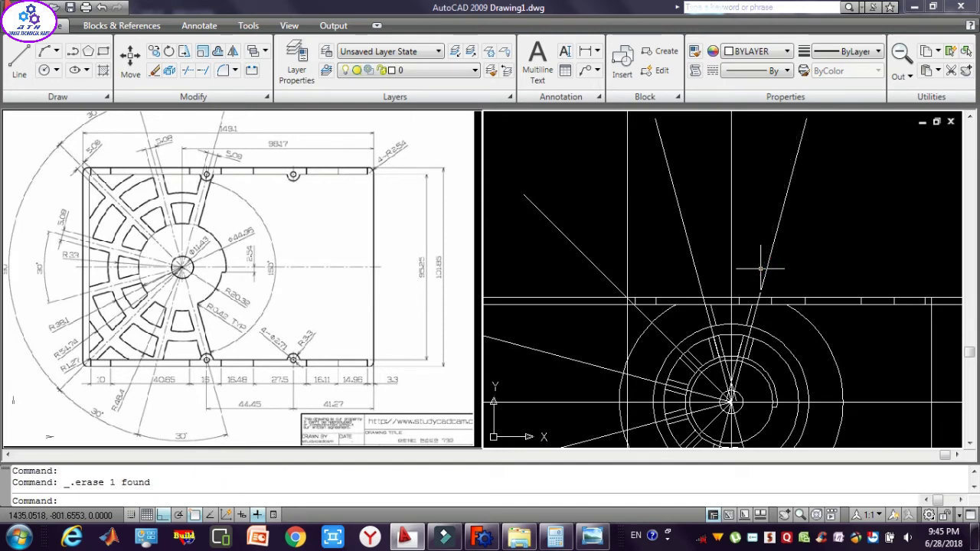
left_click(690, 259)
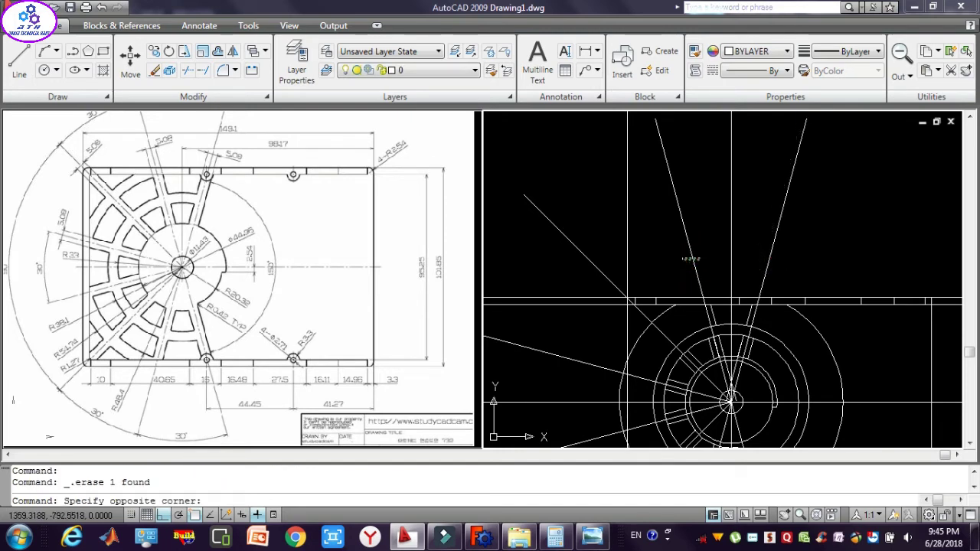
left_click(684, 260)
type("o")
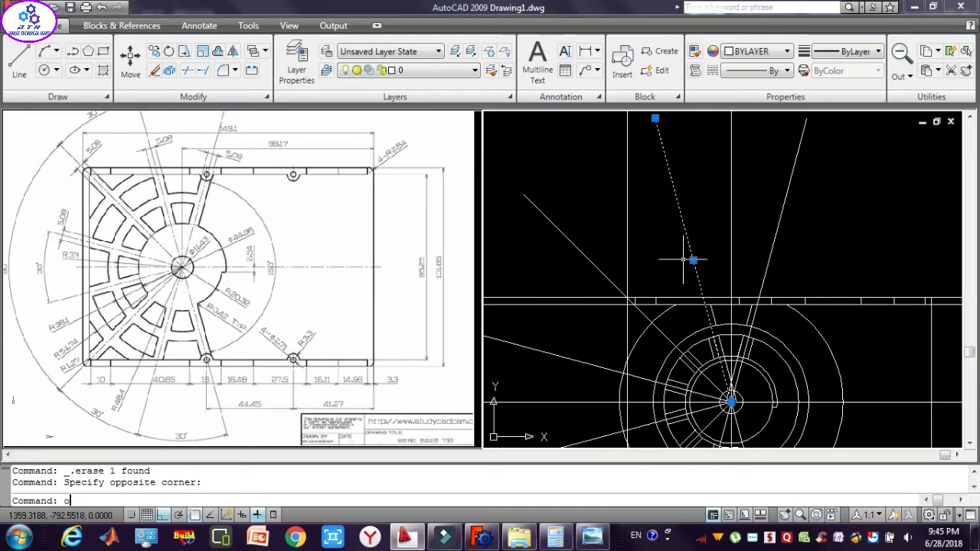
key("Return")
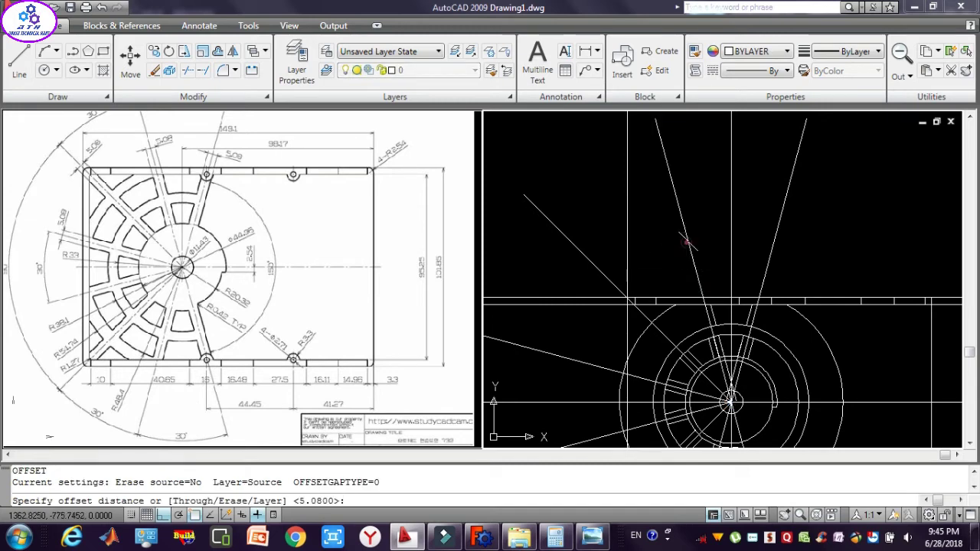
left_click(687, 242)
type("5.")
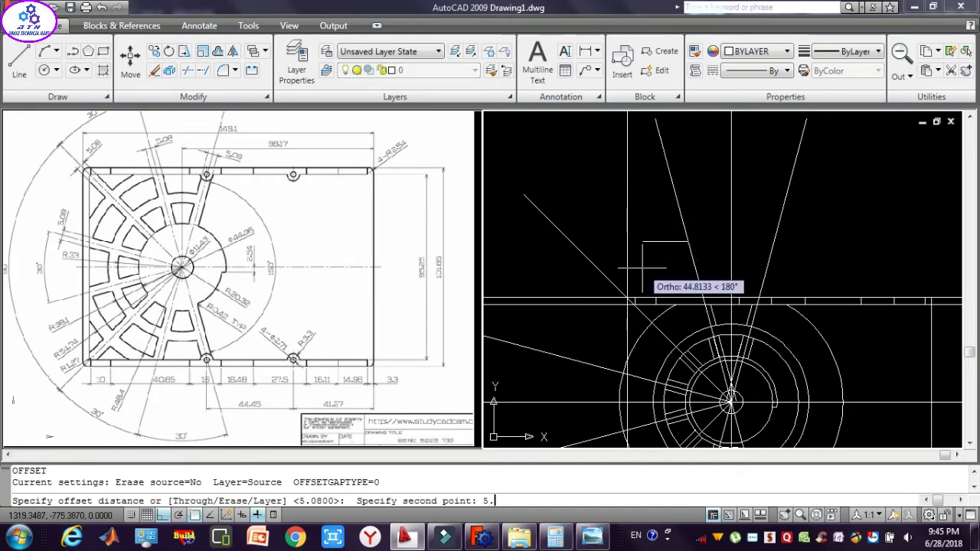
type("08")
key("Return")
left_click(641, 267)
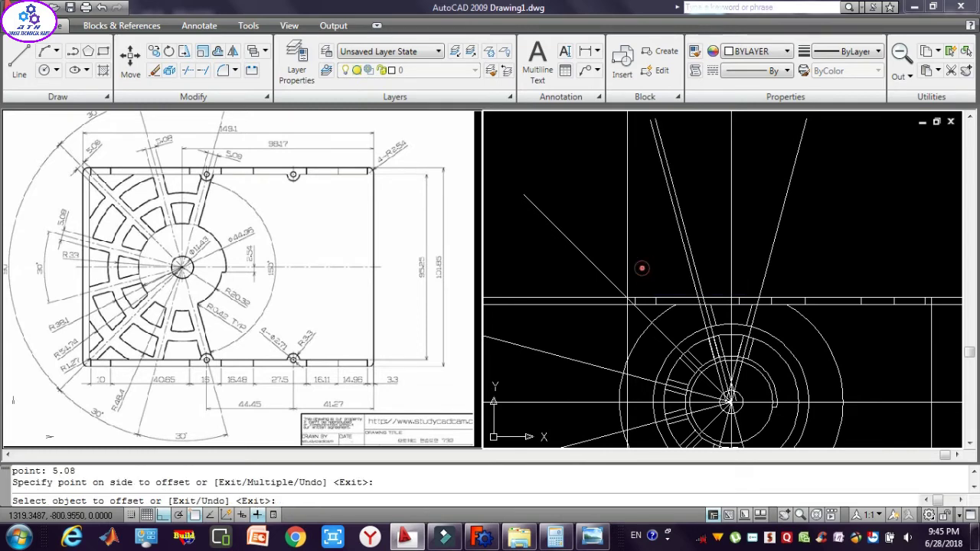
left_click(609, 276)
left_click(616, 272)
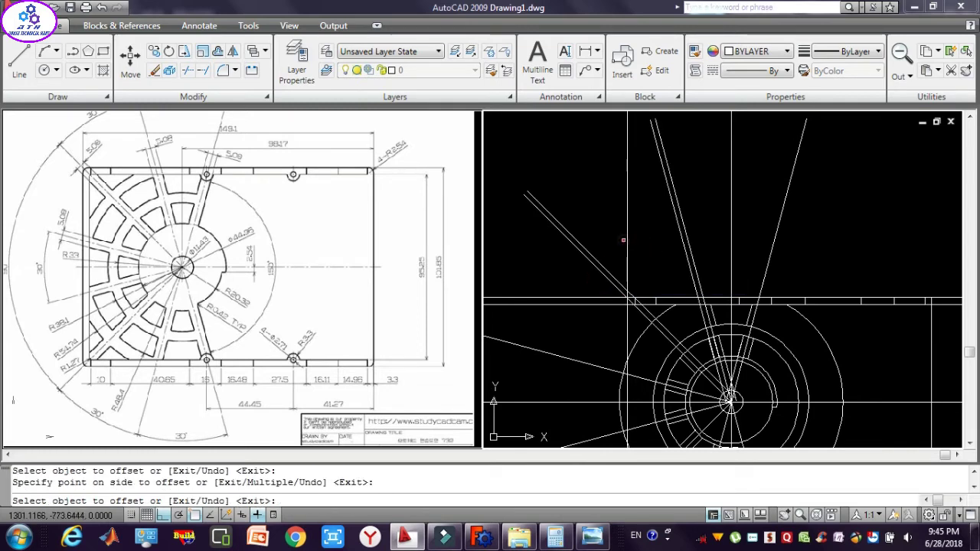
key("Escape")
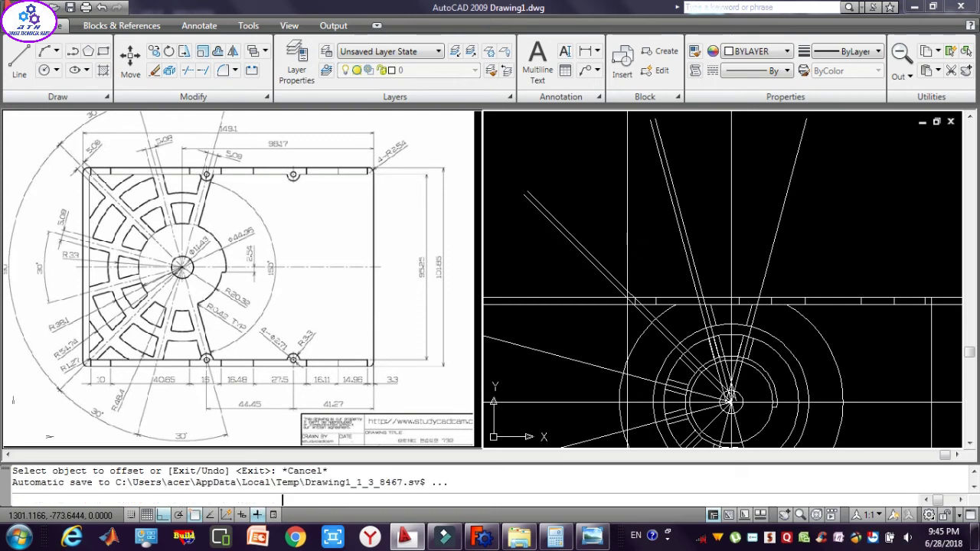
key("Escape")
key("Escape")
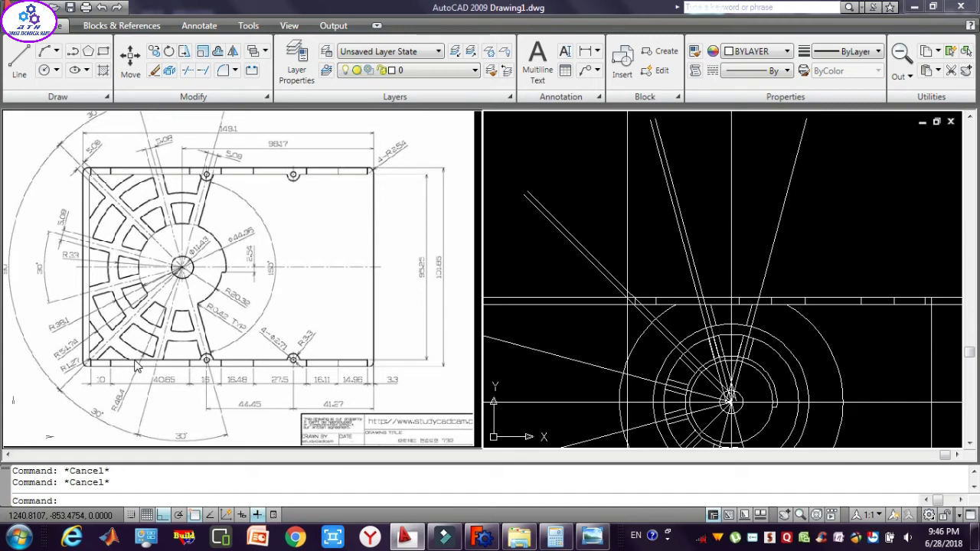
Compute 48.4 × 2 = 96.8 in Calculator, then minimize it
left_click(515, 349)
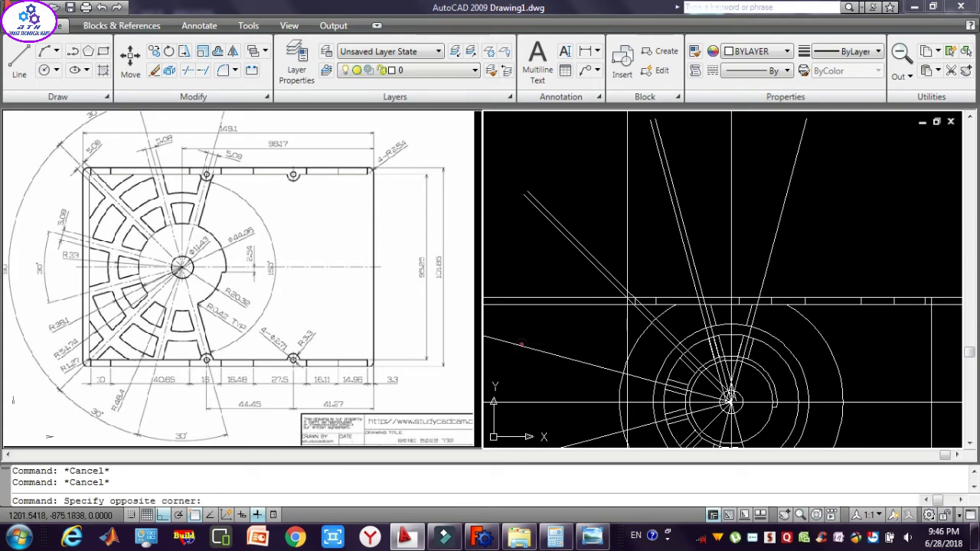
key("Escape")
left_click(559, 540)
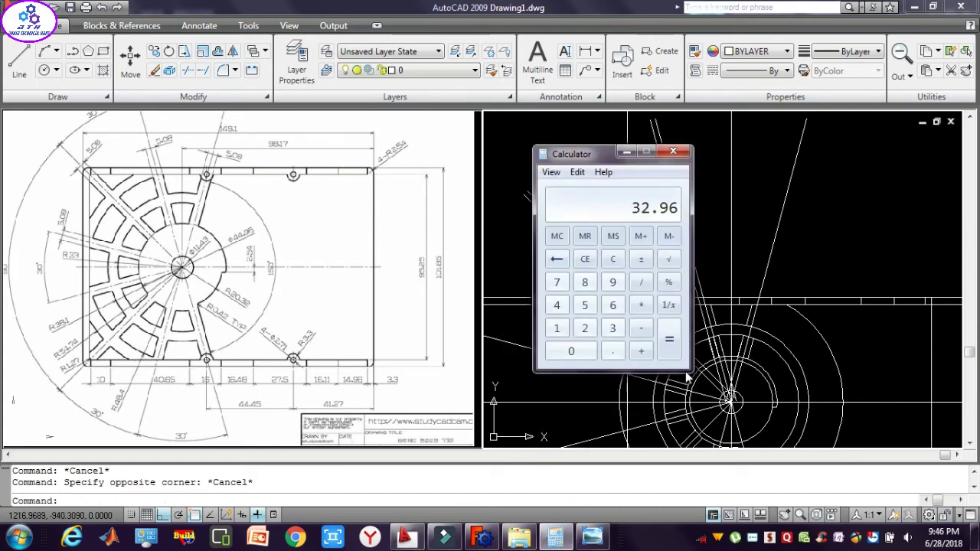
left_click(613, 259)
left_click(557, 306)
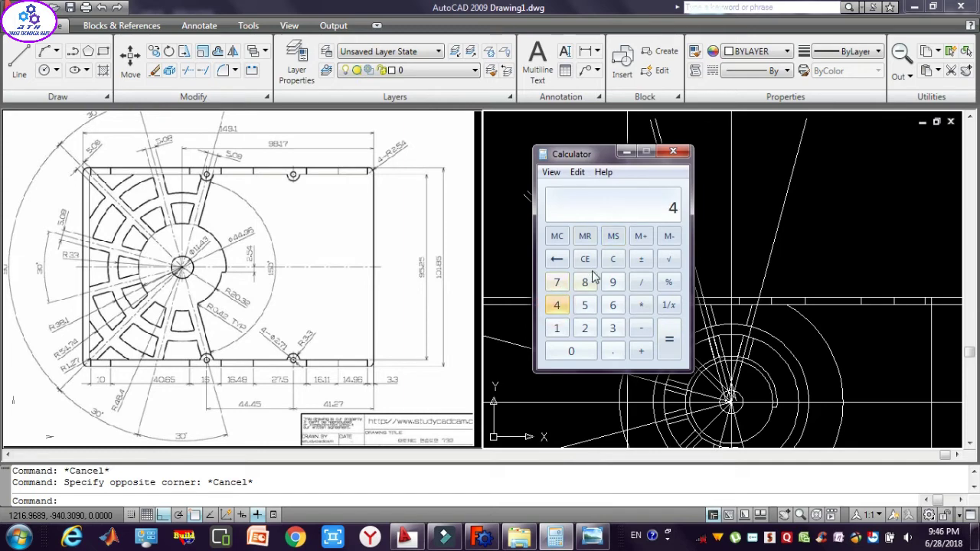
left_click(582, 285)
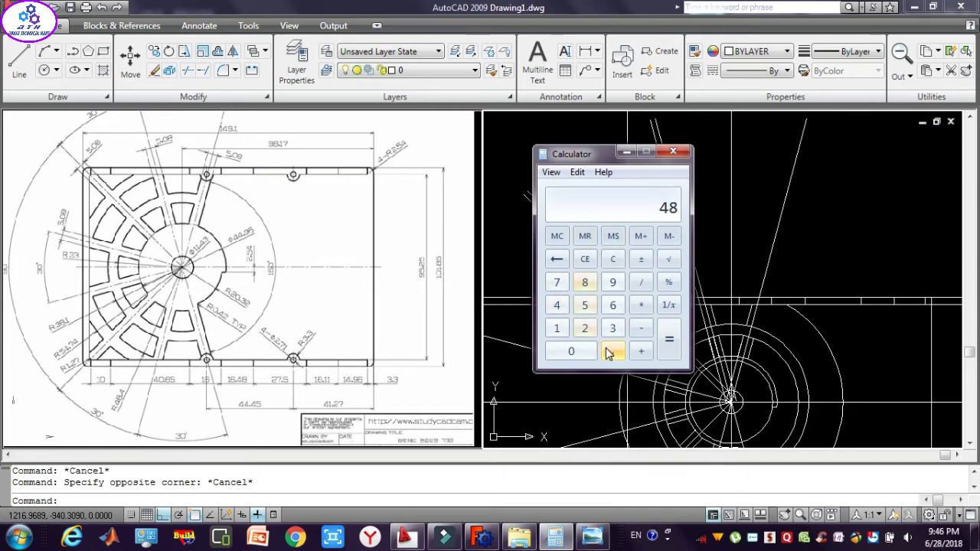
left_click(611, 352)
left_click(557, 306)
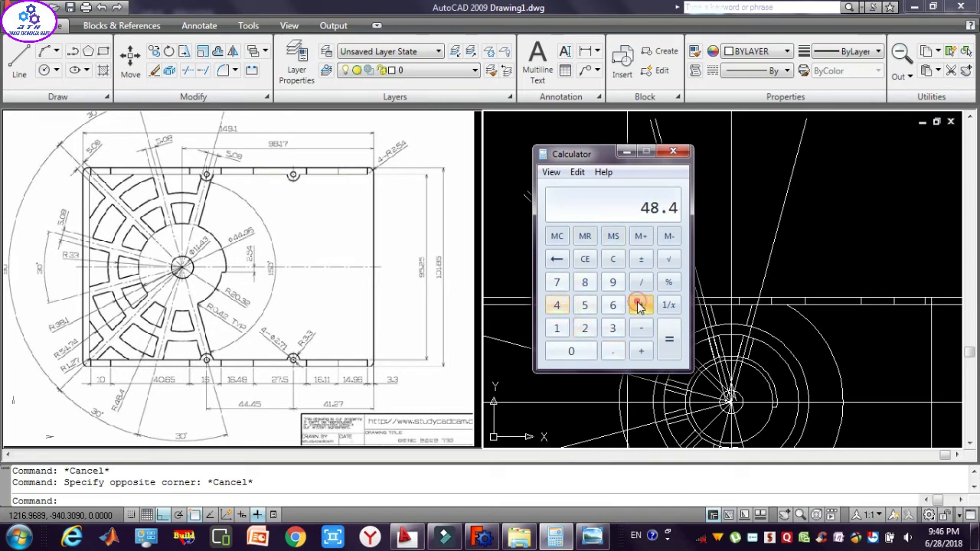
left_click(640, 305)
left_click(585, 328)
left_click(679, 338)
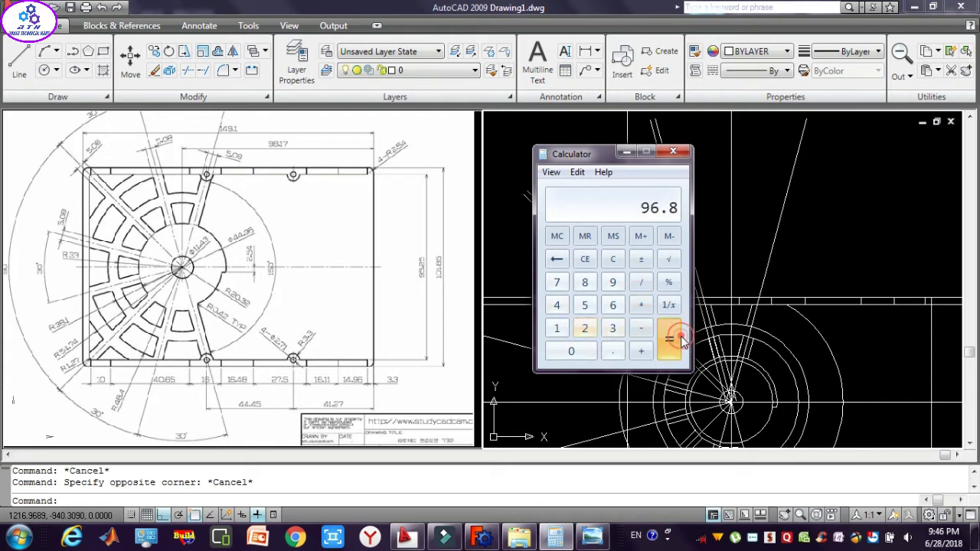
left_click(626, 151)
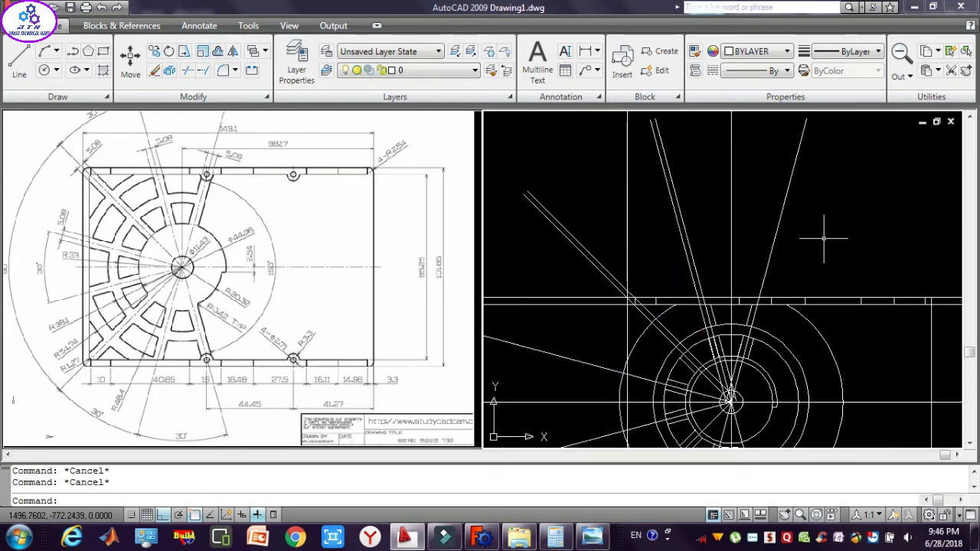
Draw a radius 96.8 circle centred on the hub centre
type("xc")
key("Return")
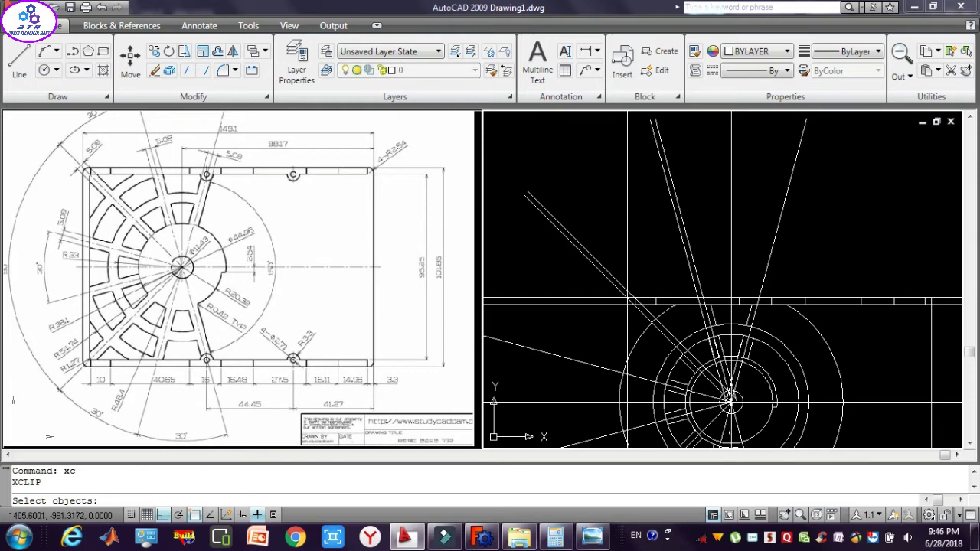
key("Escape")
type("c")
key("Return")
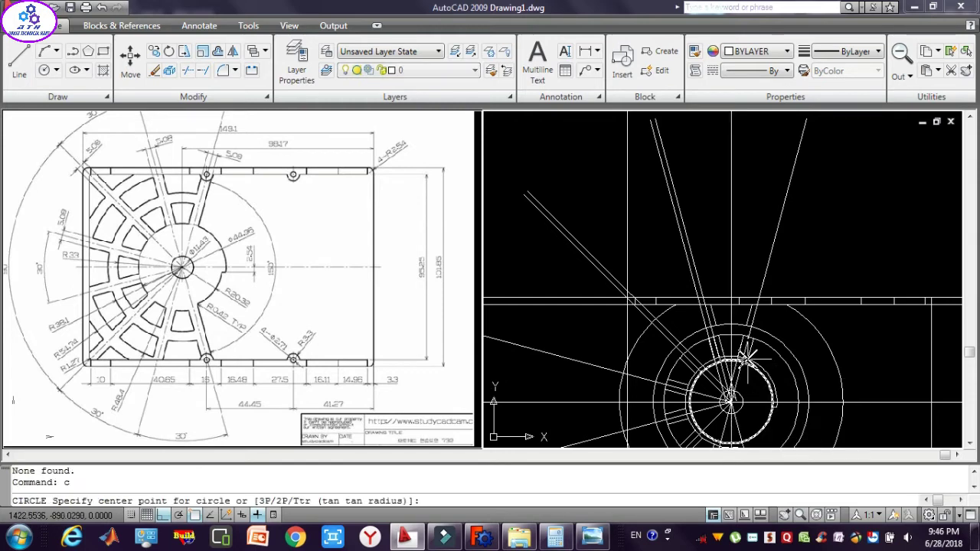
left_click(731, 398)
type("96.8")
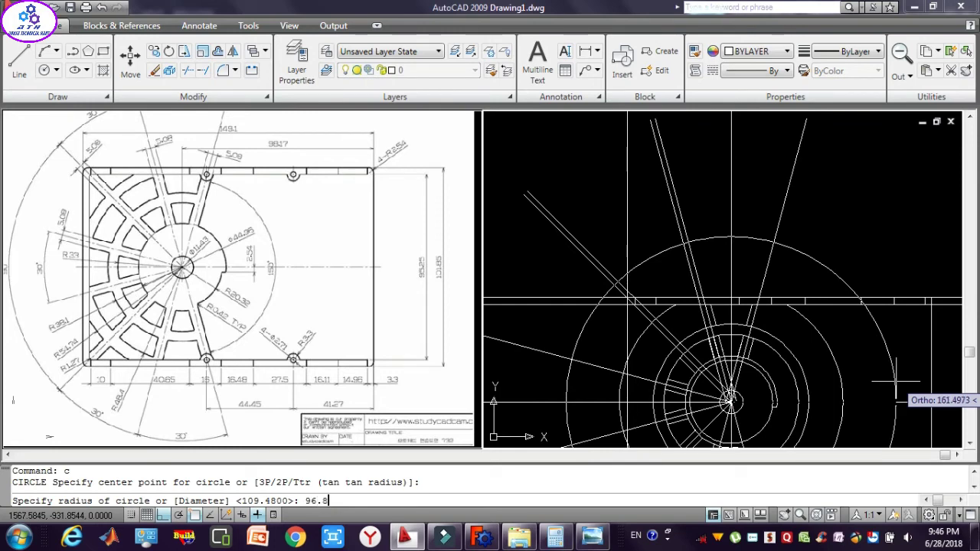
key("Return")
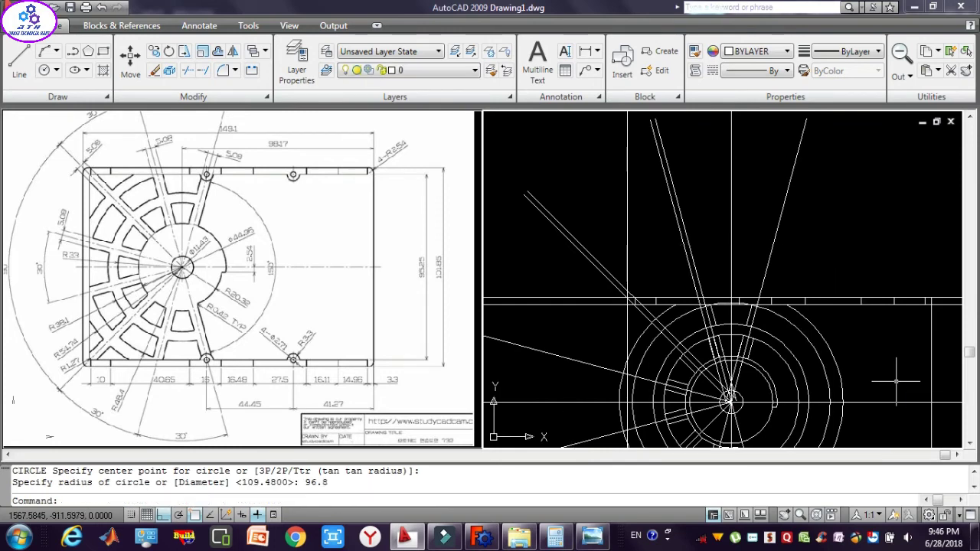
key("Escape")
key("Escape")
type("p")
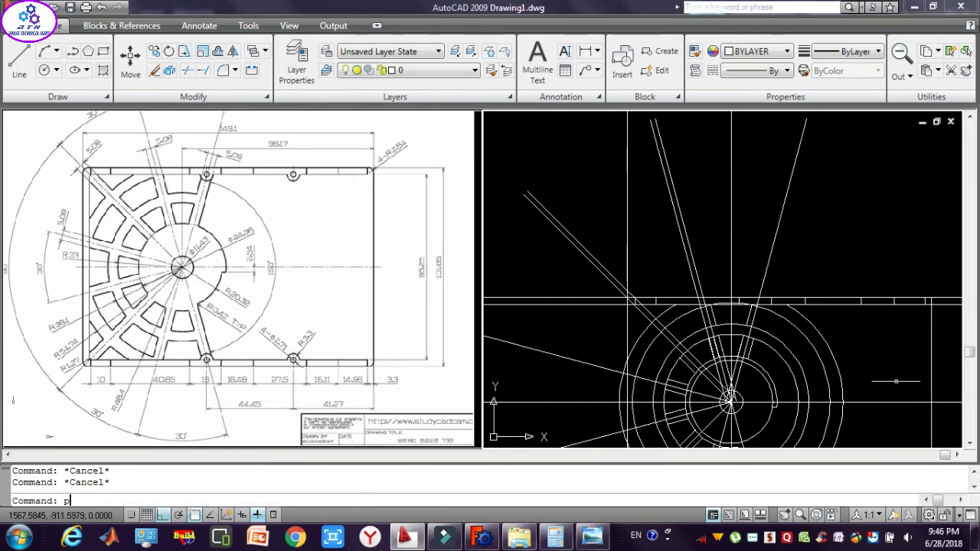
key("Return")
left_click_drag(816, 334, 789, 255)
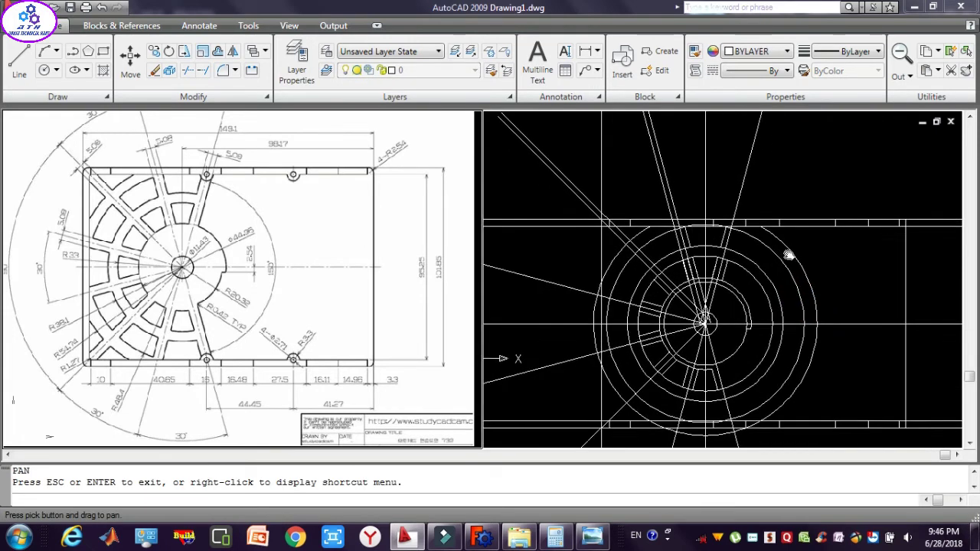
Select the inner and outer hub circles as TRIM cutting edges
key("Escape")
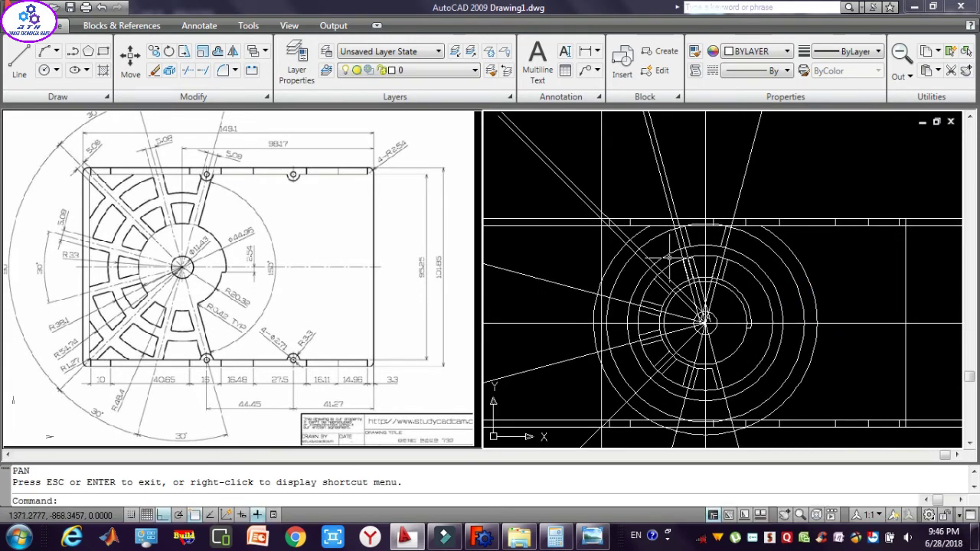
left_click(669, 258)
left_click(657, 241)
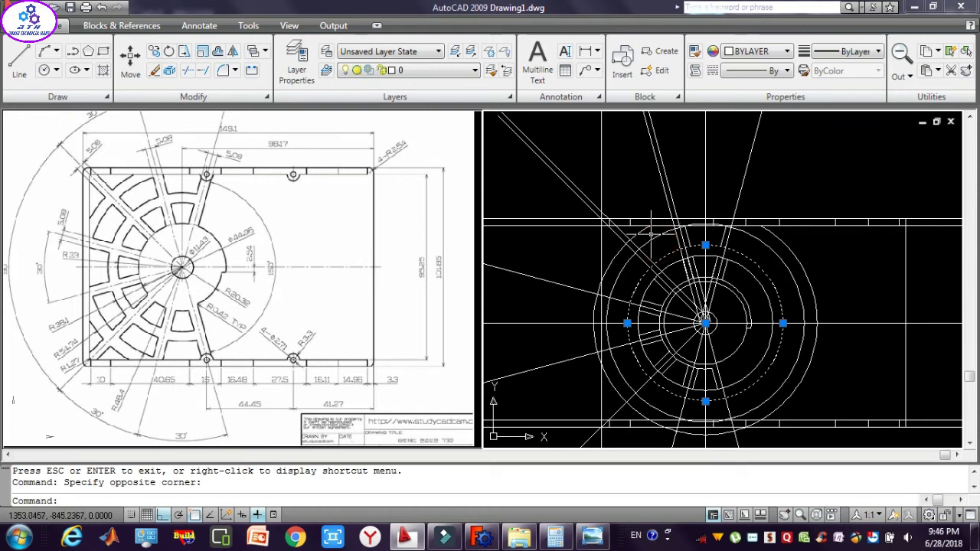
left_click(663, 257)
left_click(640, 229)
type("t")
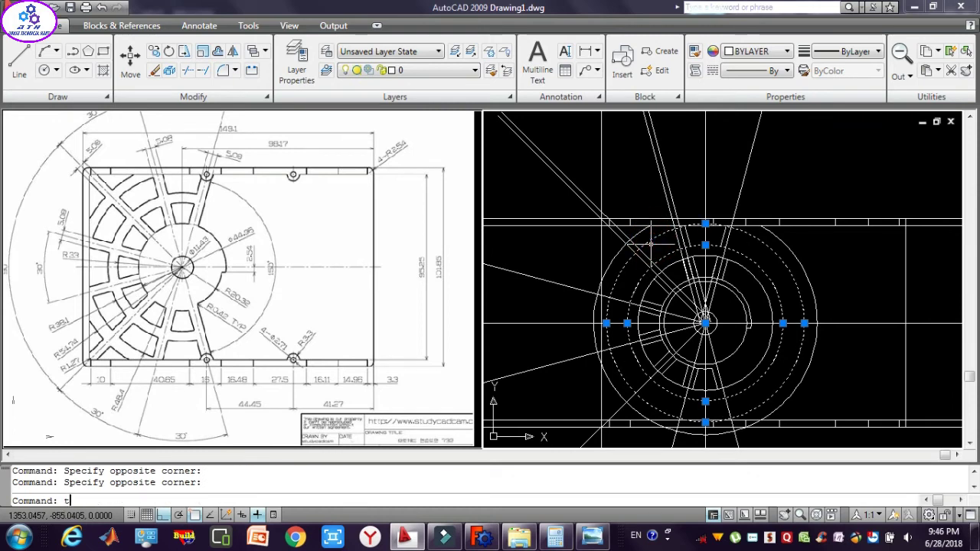
type("r")
key("Return")
Cut away four rib line segments at the hub circles and select the upper-left diagonal
left_click(636, 246)
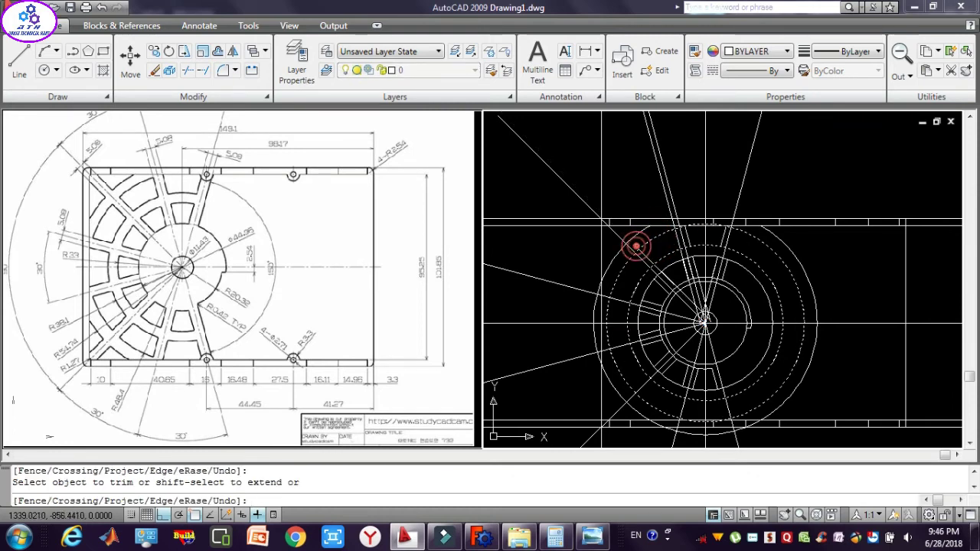
left_click(674, 227)
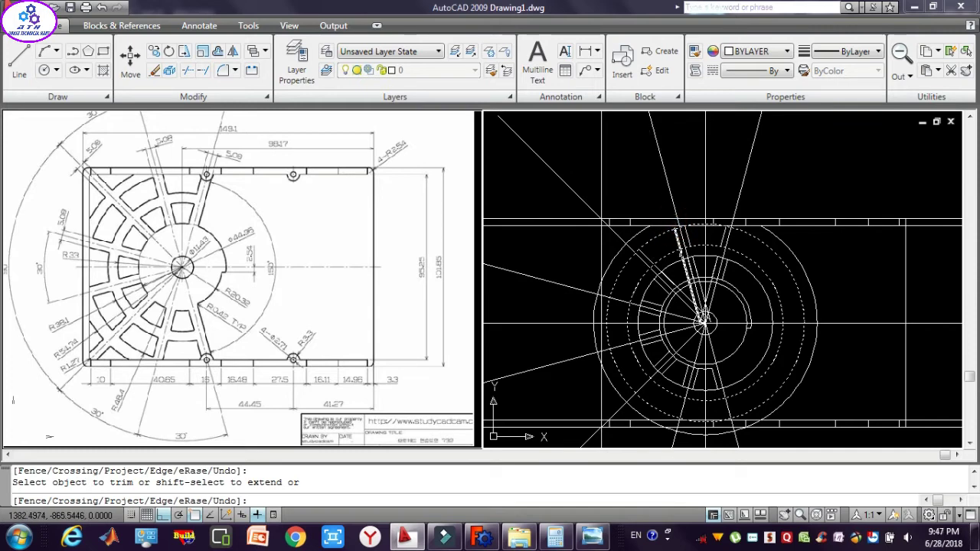
left_click(681, 255)
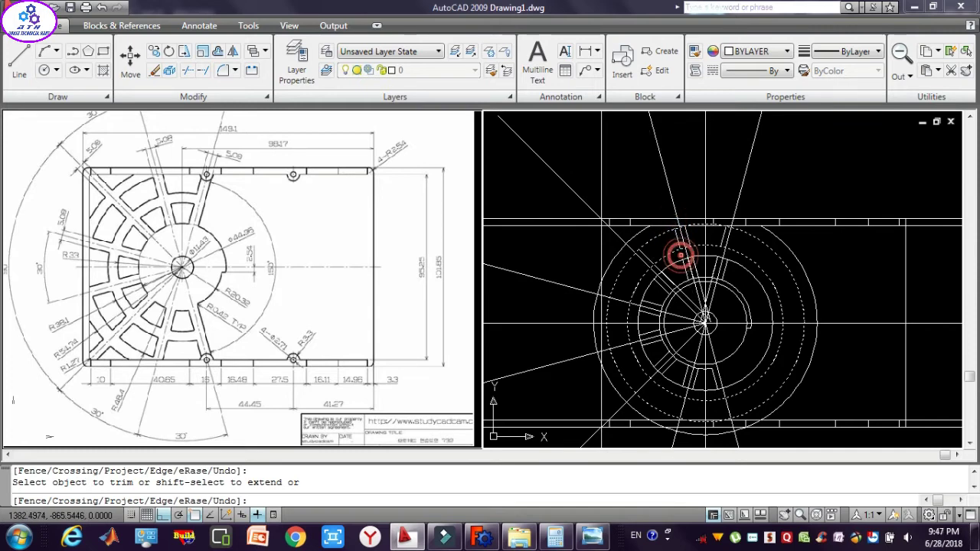
left_click(659, 268)
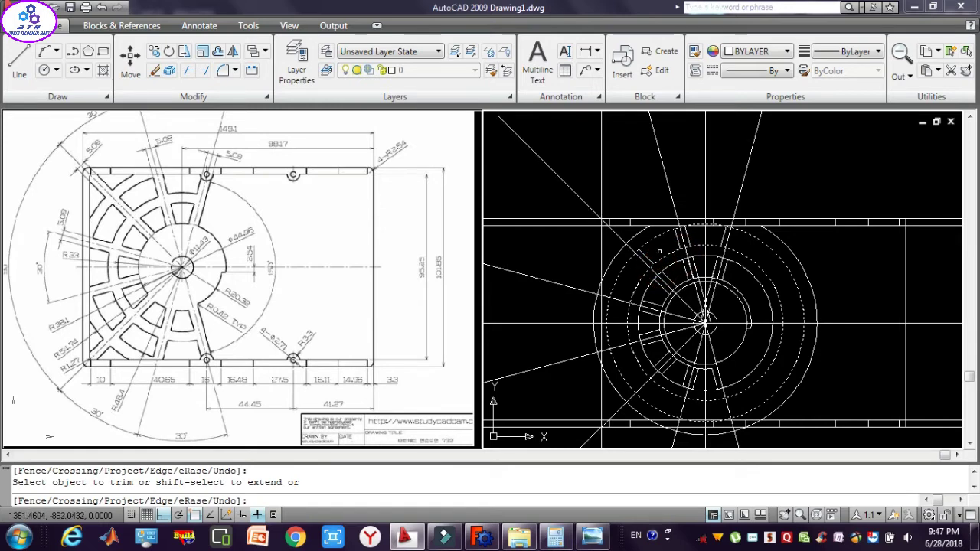
key("Escape")
left_click(573, 163)
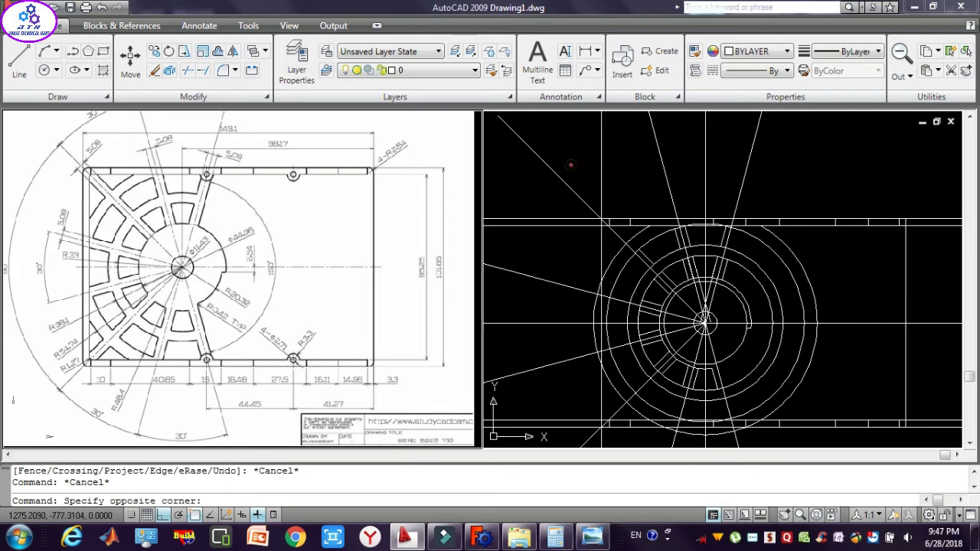
left_click(547, 188)
Offset the upper-left diagonal line 5.08 to both sides
type("o")
key("Return")
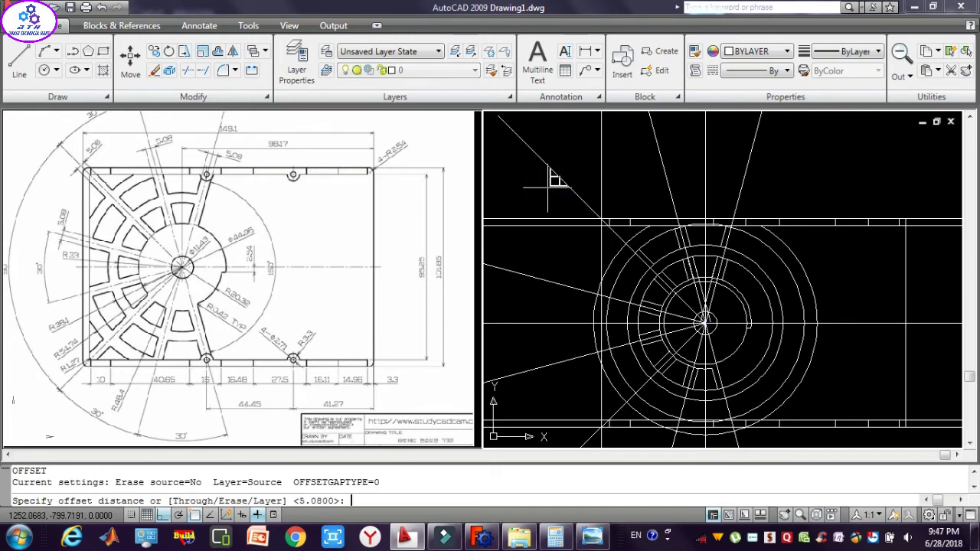
left_click(546, 185)
type("5.08")
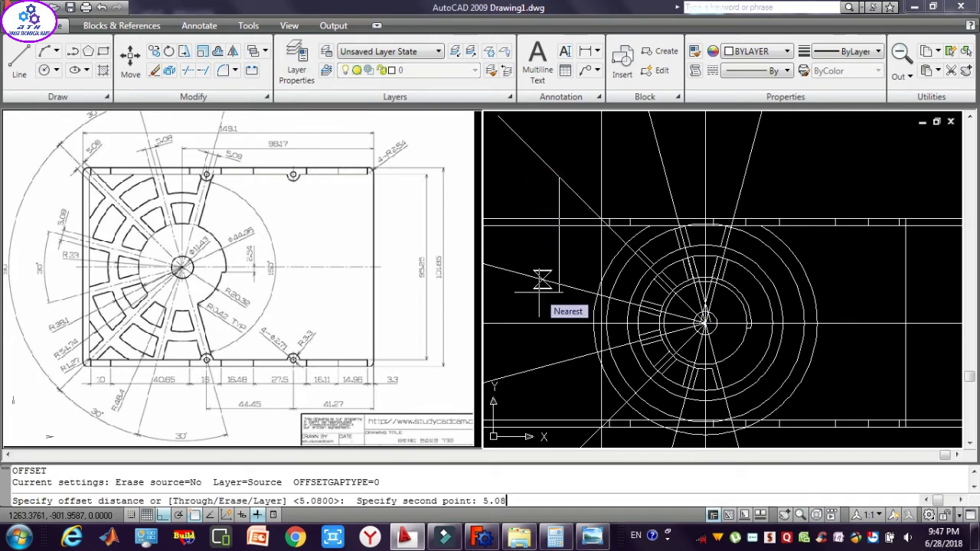
key("Return")
left_click(539, 287)
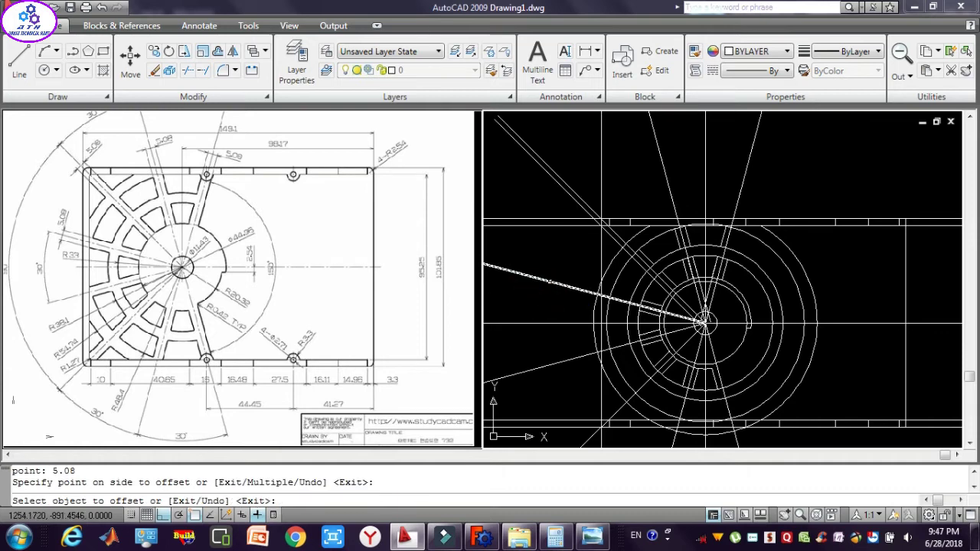
left_click(549, 280)
left_click(548, 269)
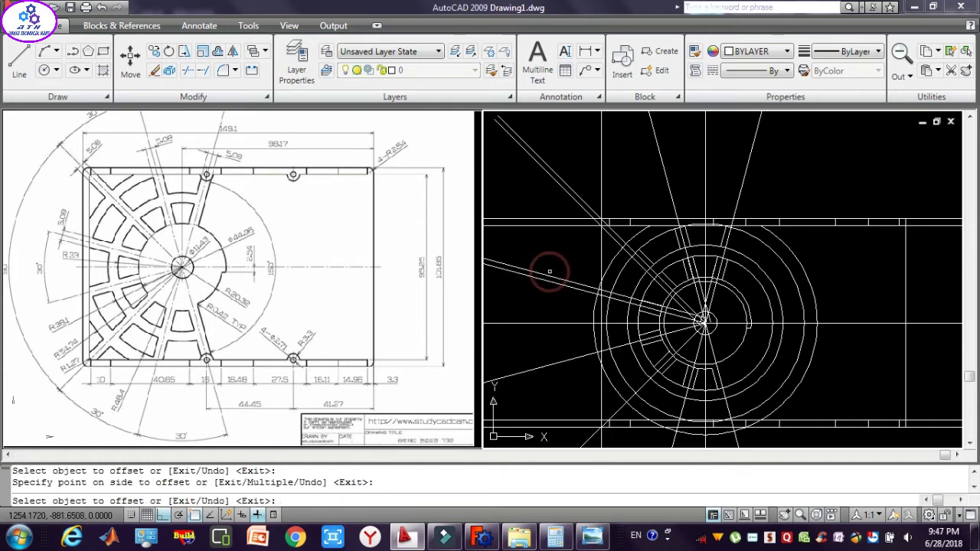
key("Escape")
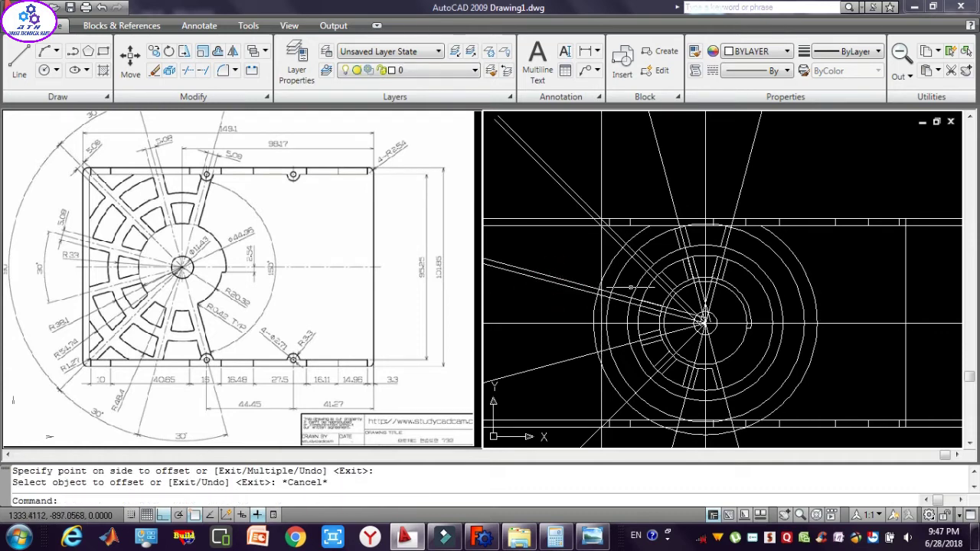
Trim the new diagonal lines back to the two hub circles, leaving a short rib
left_click(642, 290)
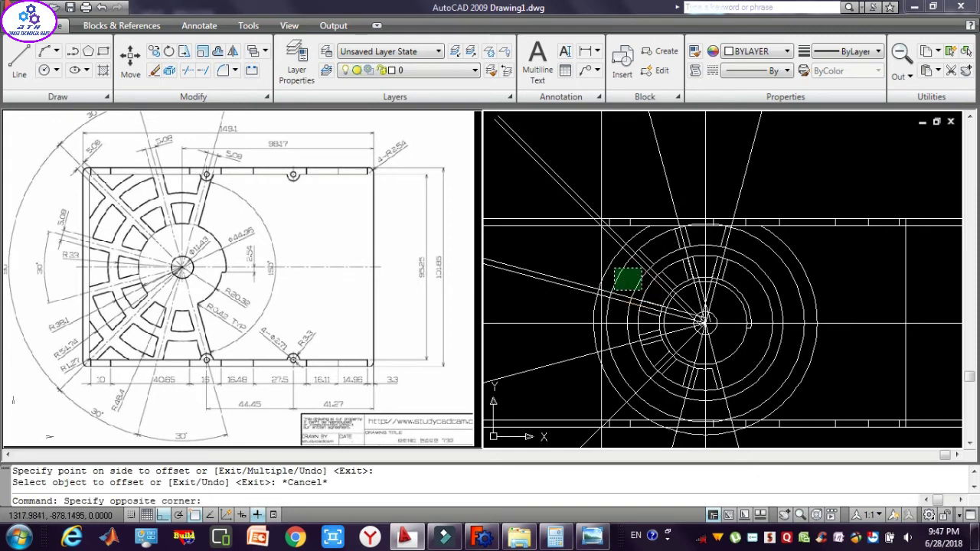
left_click(615, 269)
type("tr")
key("Return")
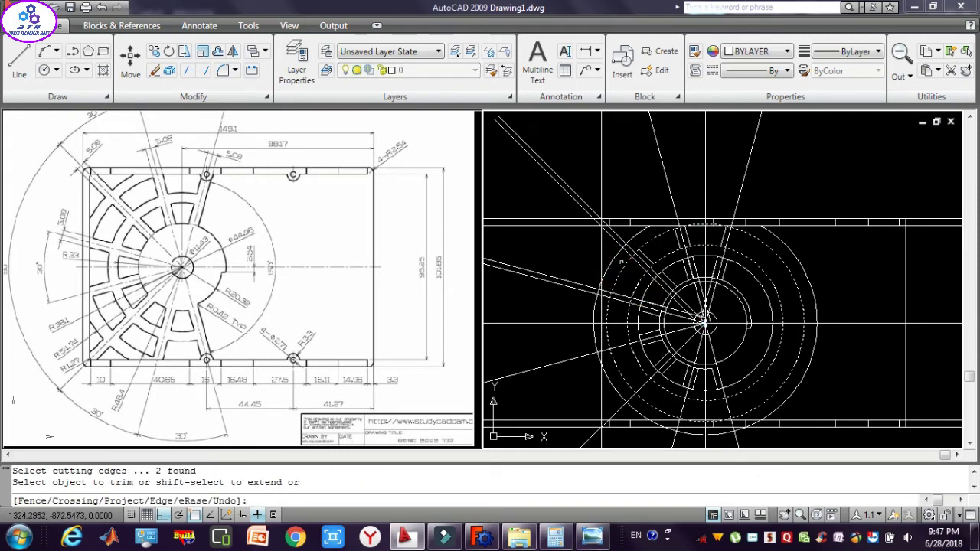
left_click(624, 251)
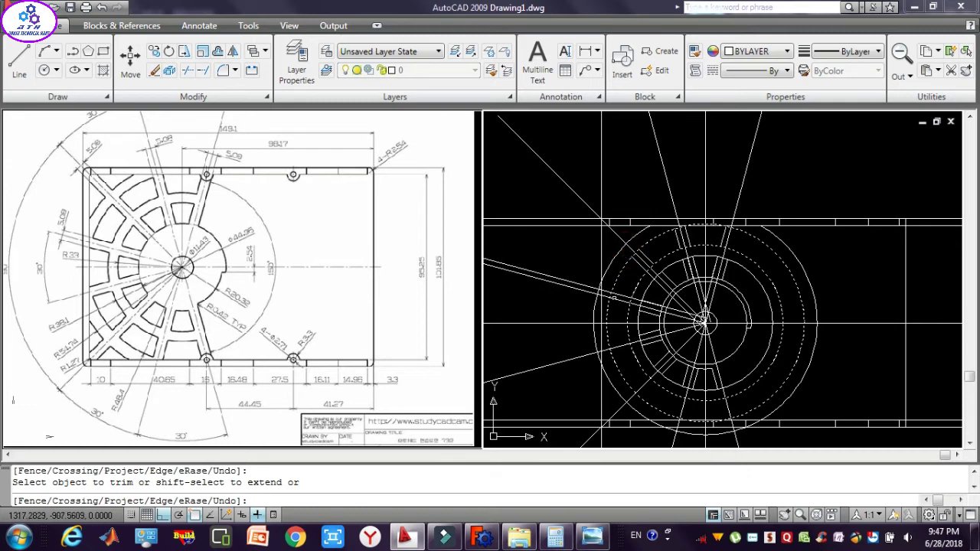
left_click(605, 292)
left_click(639, 300)
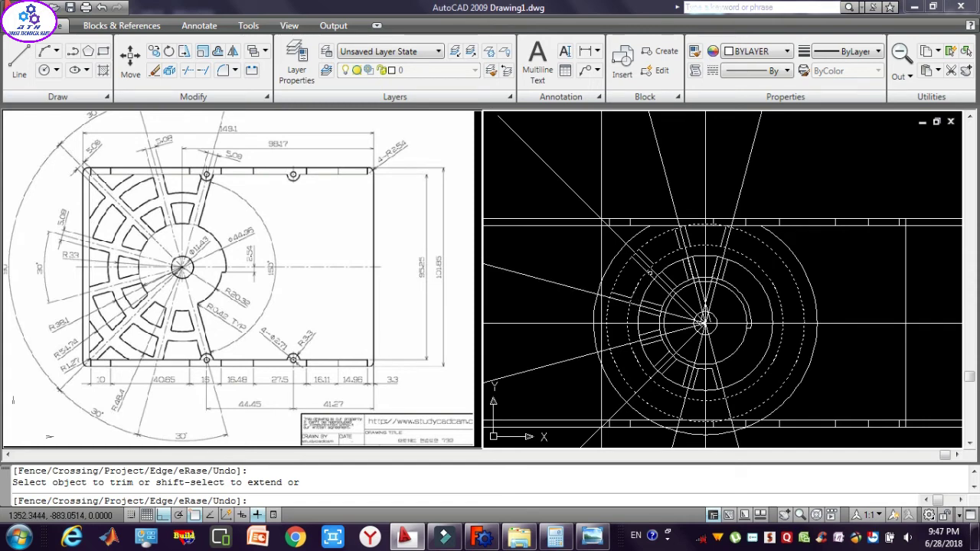
left_click(649, 274)
key("Escape")
key("Escape")
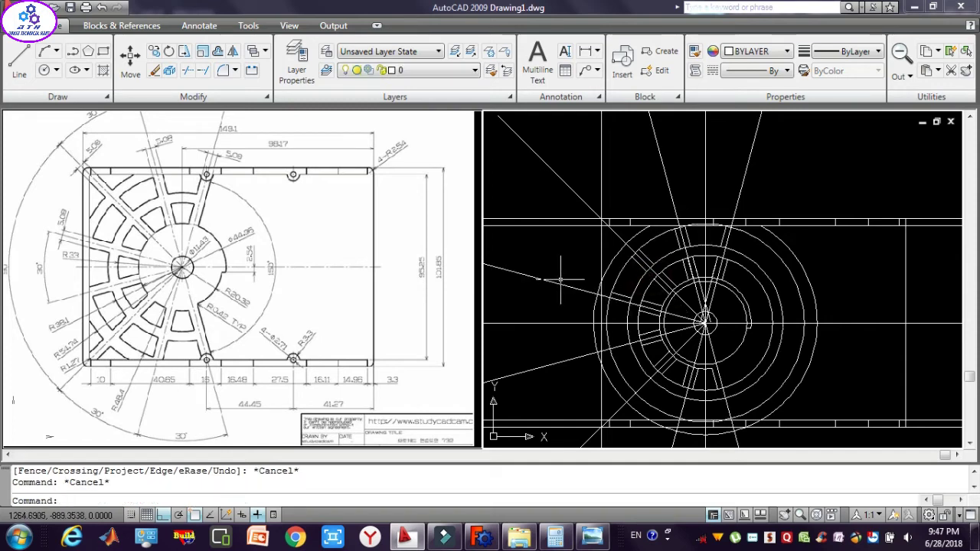
type("p")
key("Return")
Offset a slanted line 5.08 to create a parallel copy
mouse_move(560, 279)
left_mouse_down()
mouse_move(591, 208)
mouse_move(646, 207)
mouse_move(623, 209)
left_mouse_up()
key("Escape")
left_click(628, 201)
left_click(611, 215)
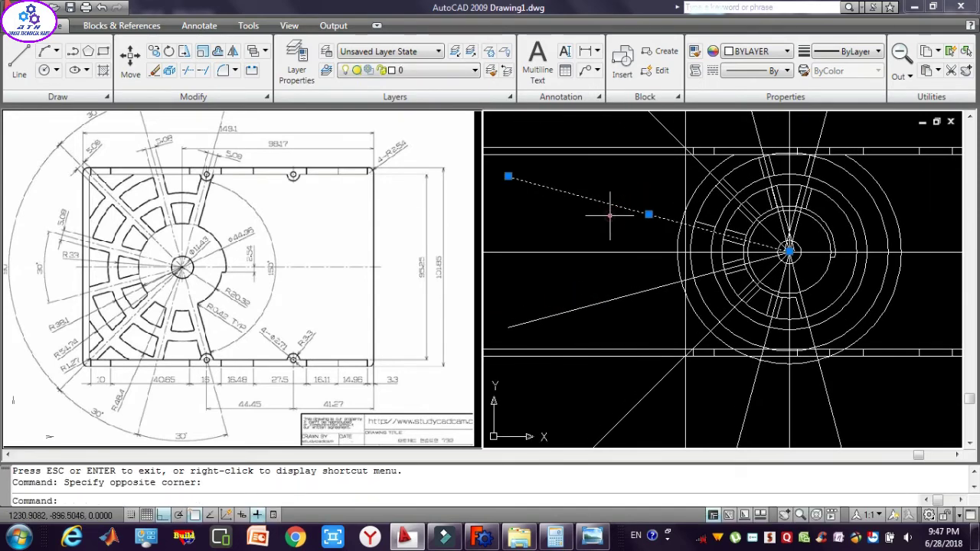
type("o")
key("Return")
left_click(610, 211)
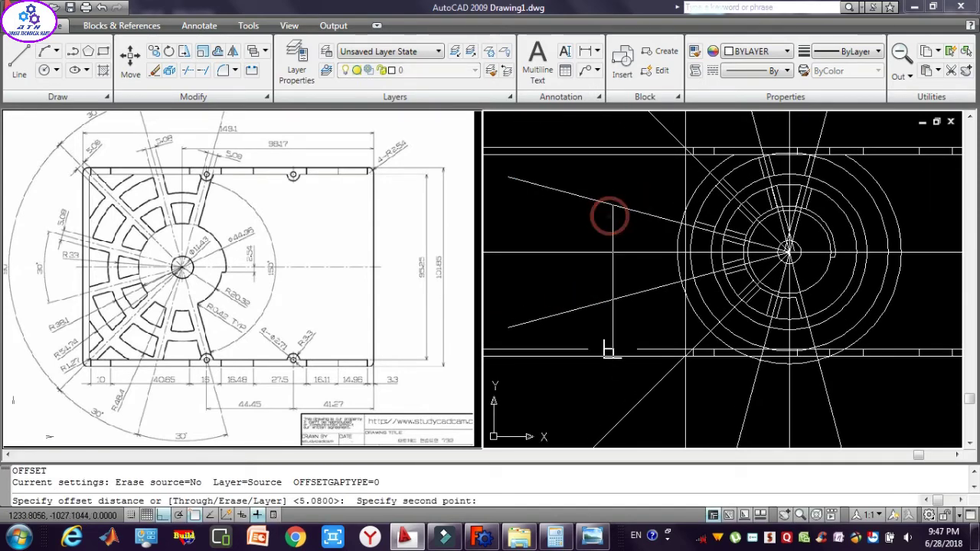
type("5.08")
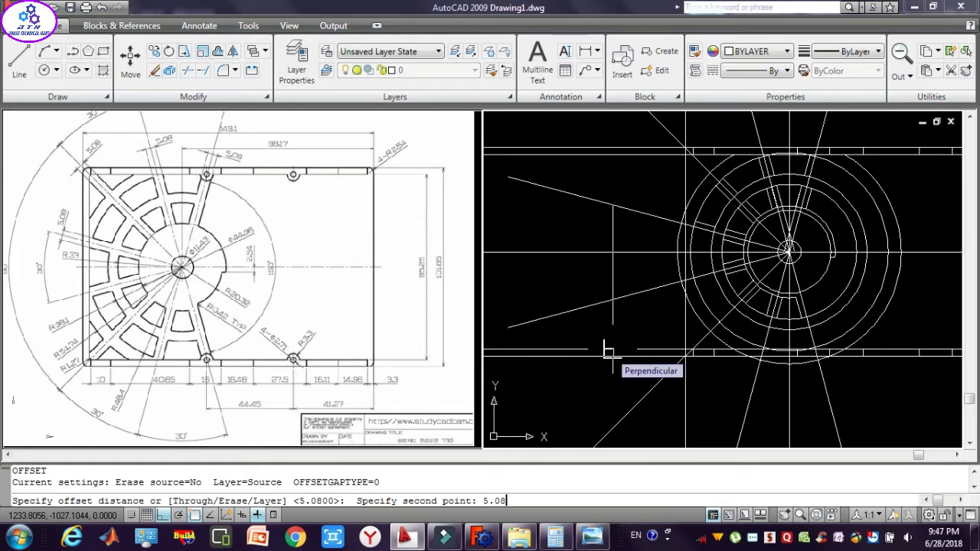
key("Return")
left_click(609, 351)
left_click(609, 284)
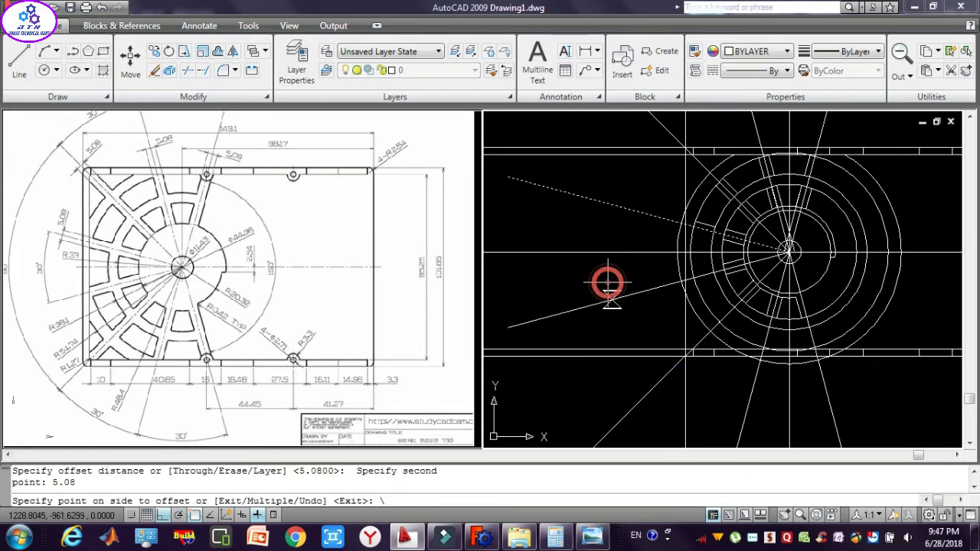
key("Escape")
Offset the upper and lower slanted lines by 5.08 to add parallel copies
left_click(601, 245)
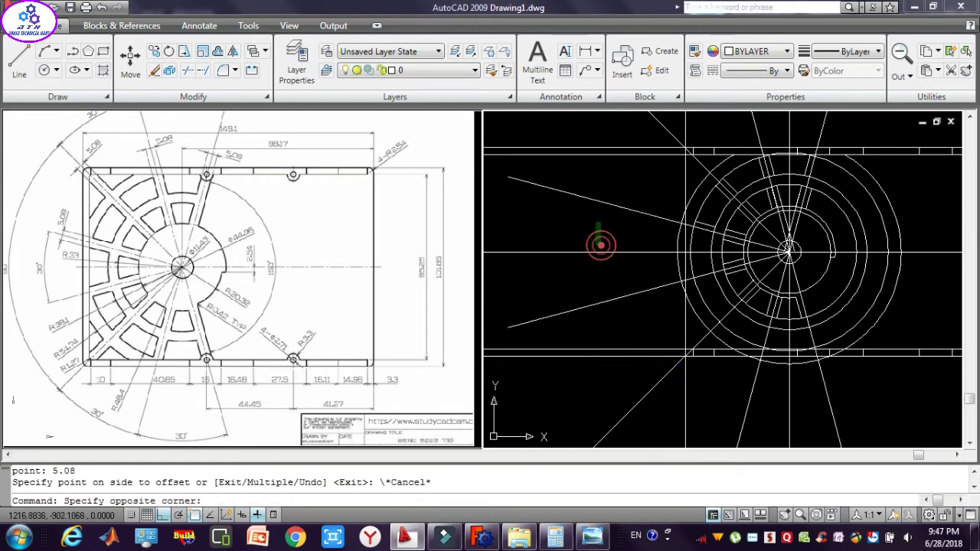
left_click(586, 192)
type("o")
key("Return")
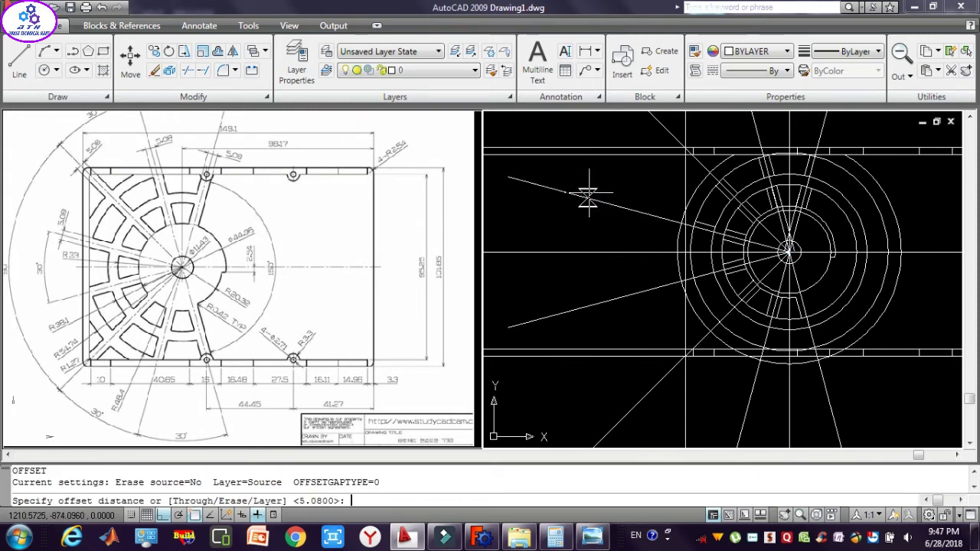
left_click(587, 197)
type("5.08")
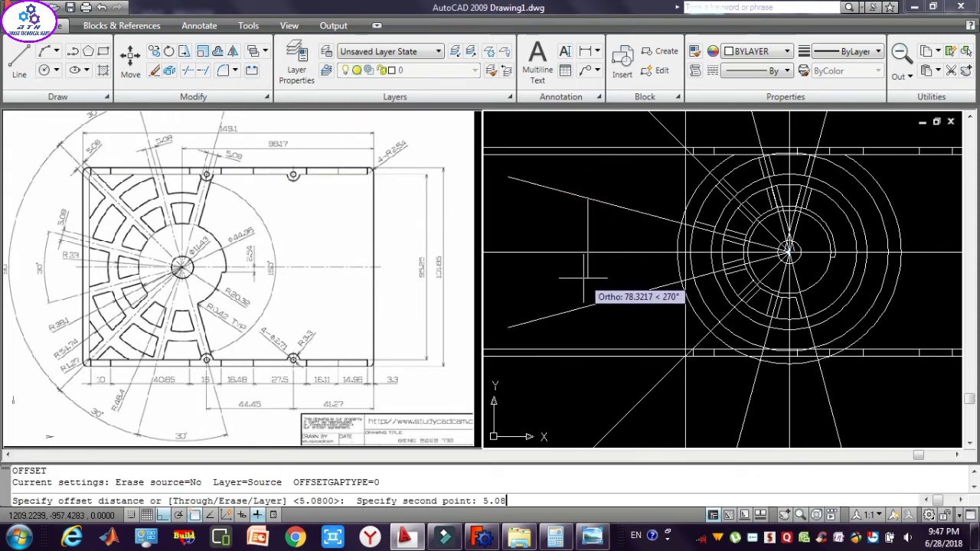
key("Return")
left_click(584, 278)
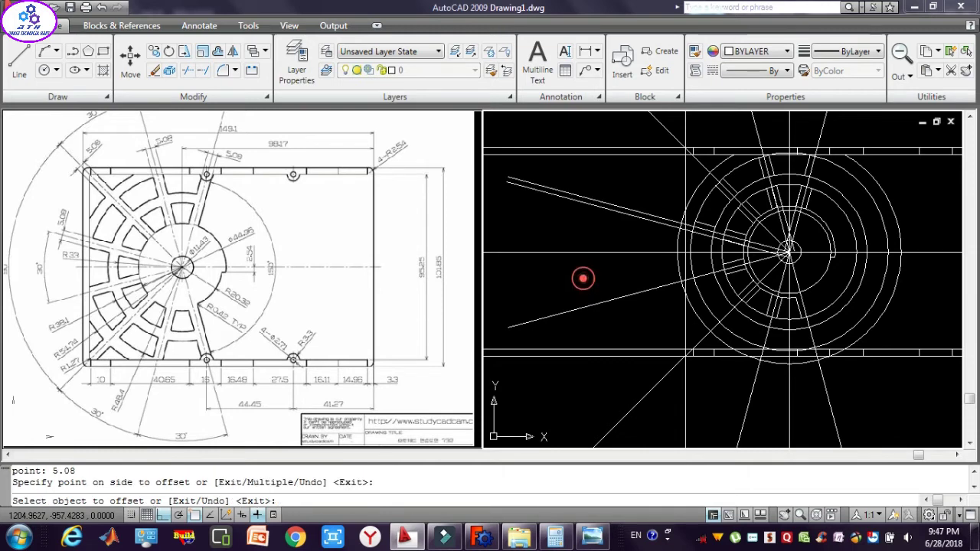
left_click(591, 306)
left_click(583, 282)
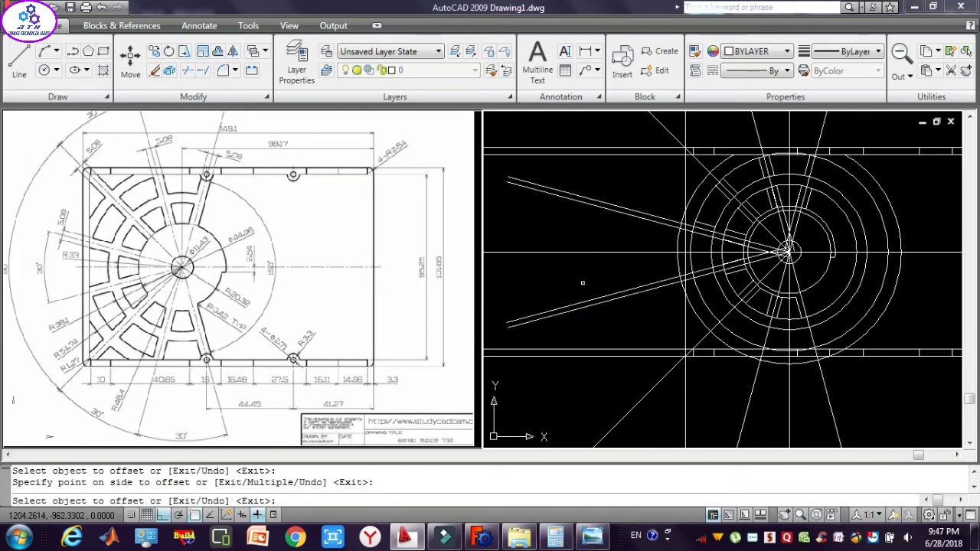
key("Escape")
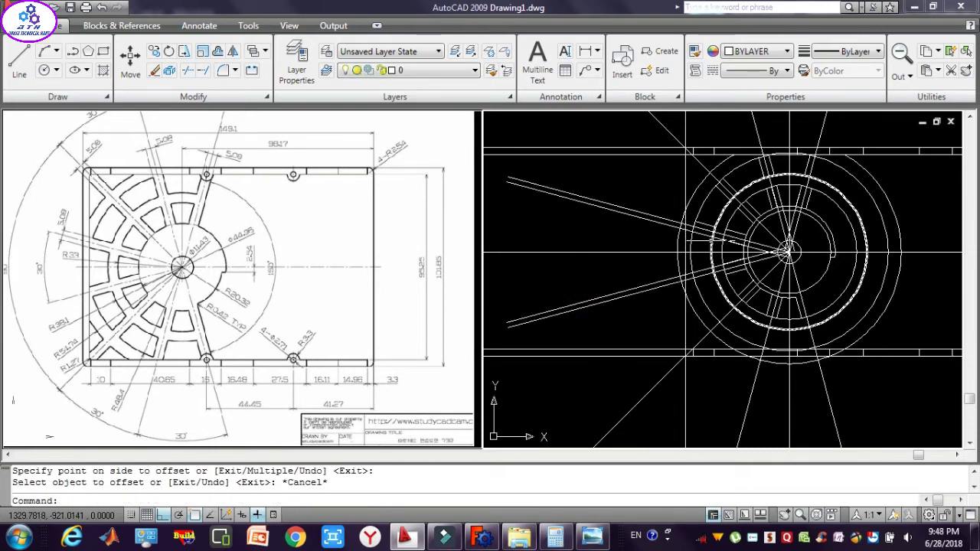
Trim the slanted lines back to the inner and larger hub circles
left_click(709, 242)
left_click(706, 237)
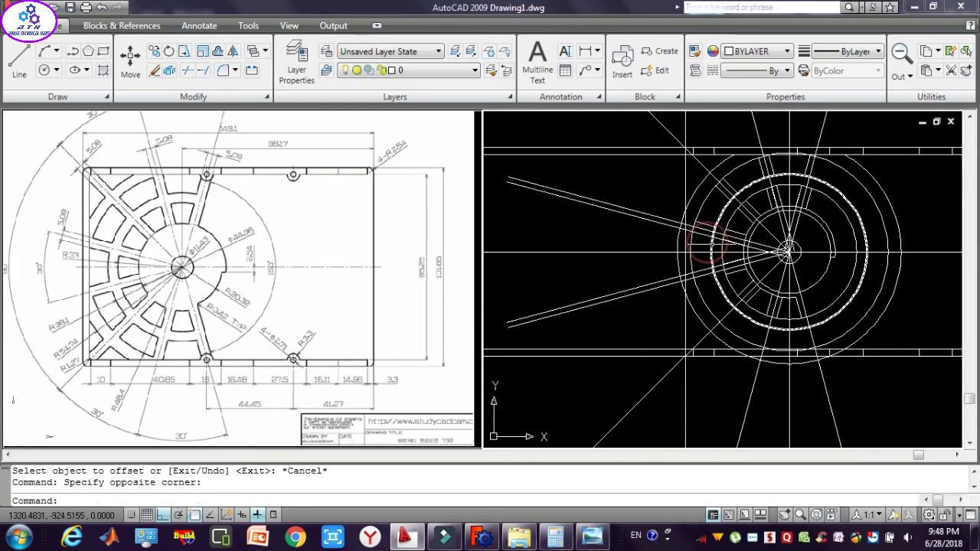
left_click(712, 245)
left_click(690, 242)
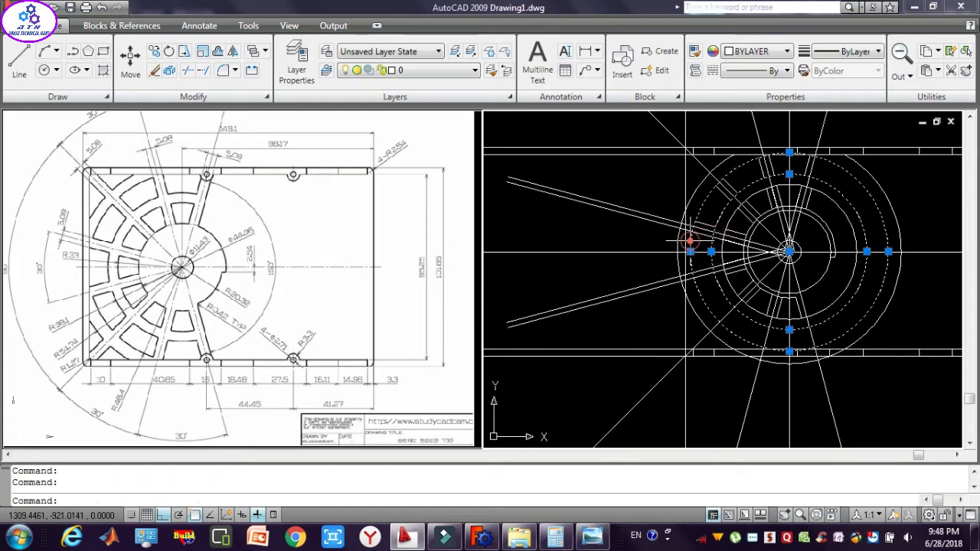
type("tr")
key("Return")
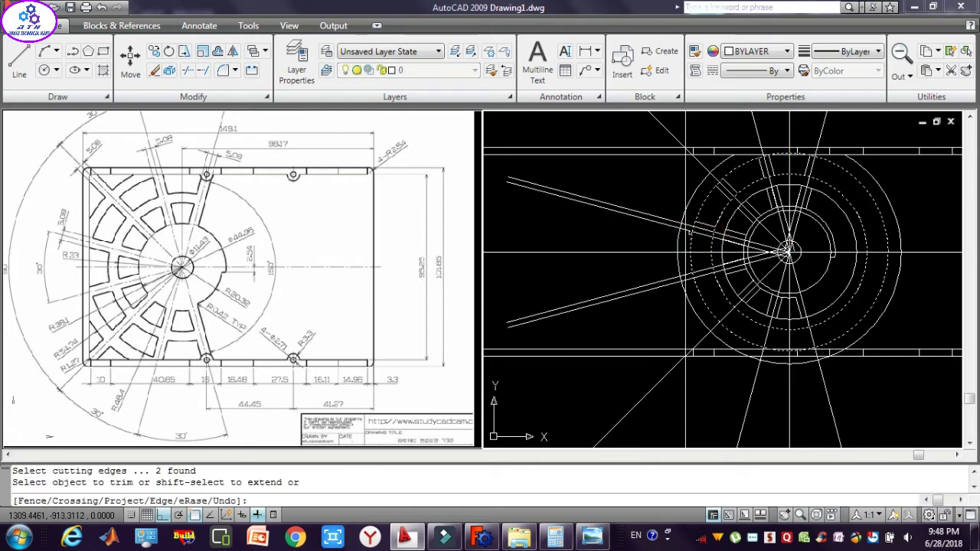
left_click(692, 230)
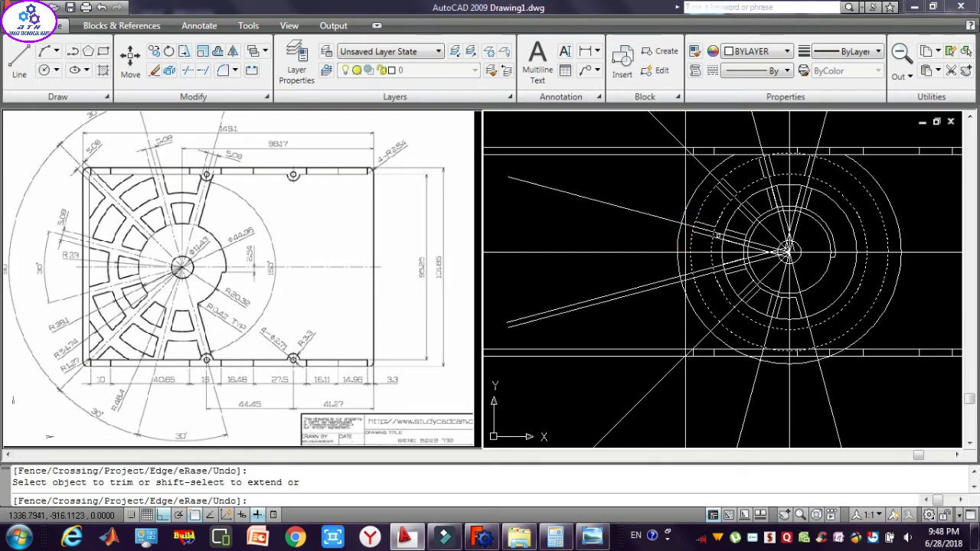
left_click(716, 237)
left_click(691, 273)
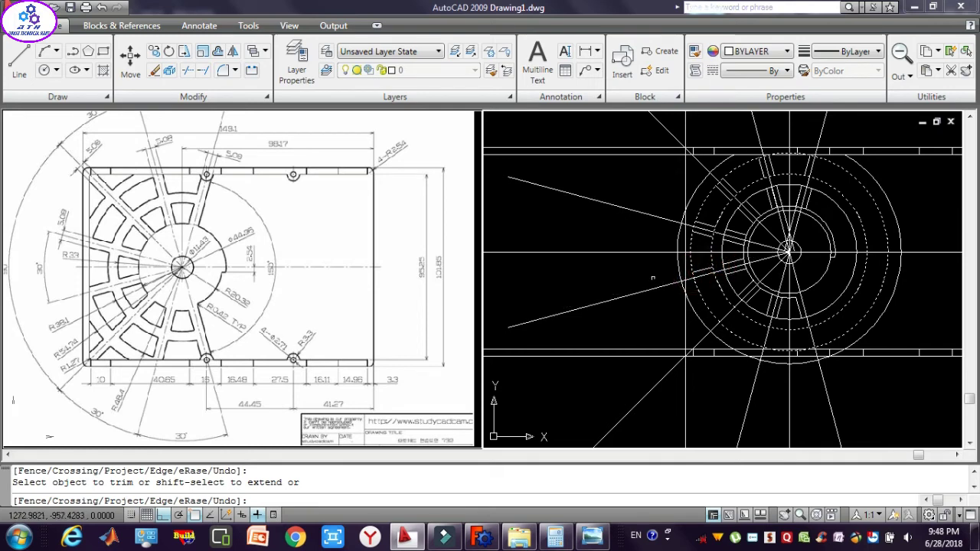
key("Escape")
key("Escape")
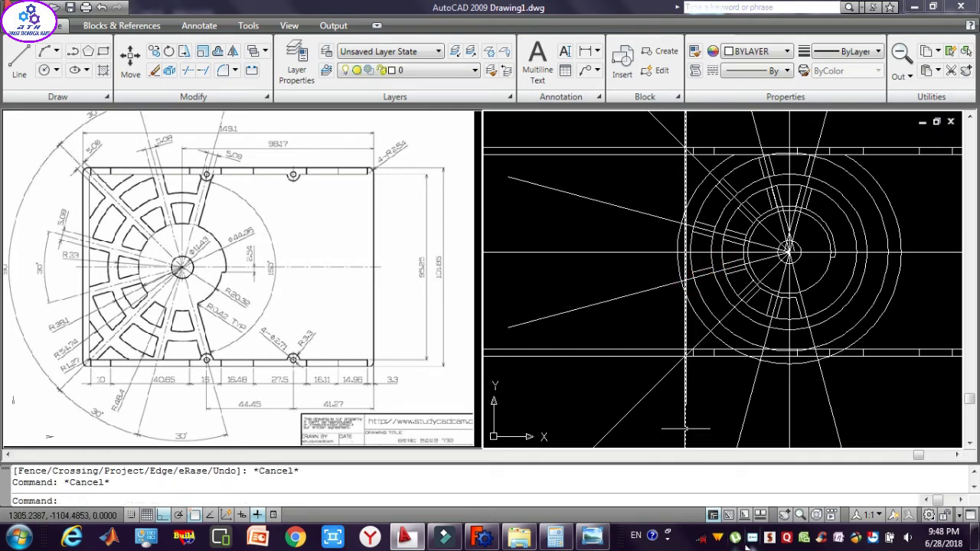
Offset the lower slanted line 5.08 on both sides
right_click(735, 537)
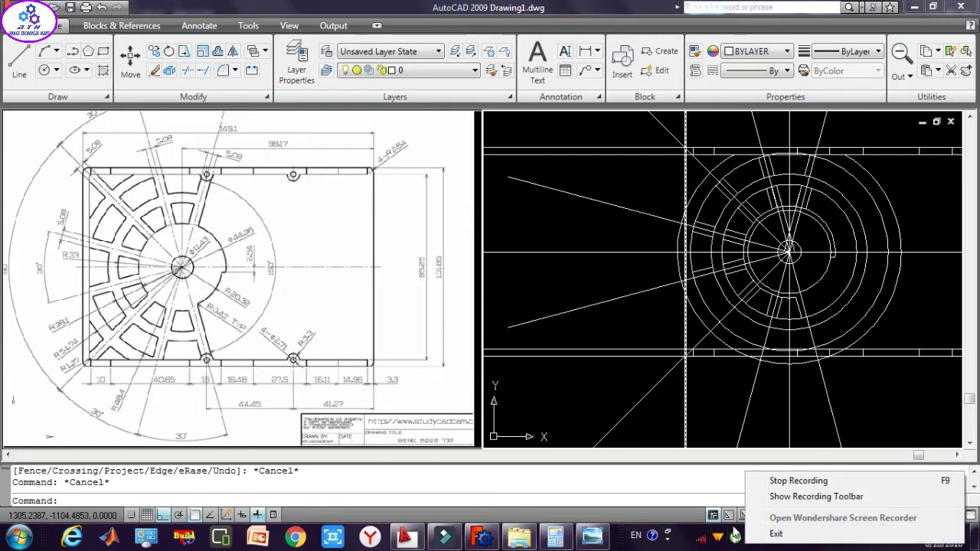
left_click(659, 412)
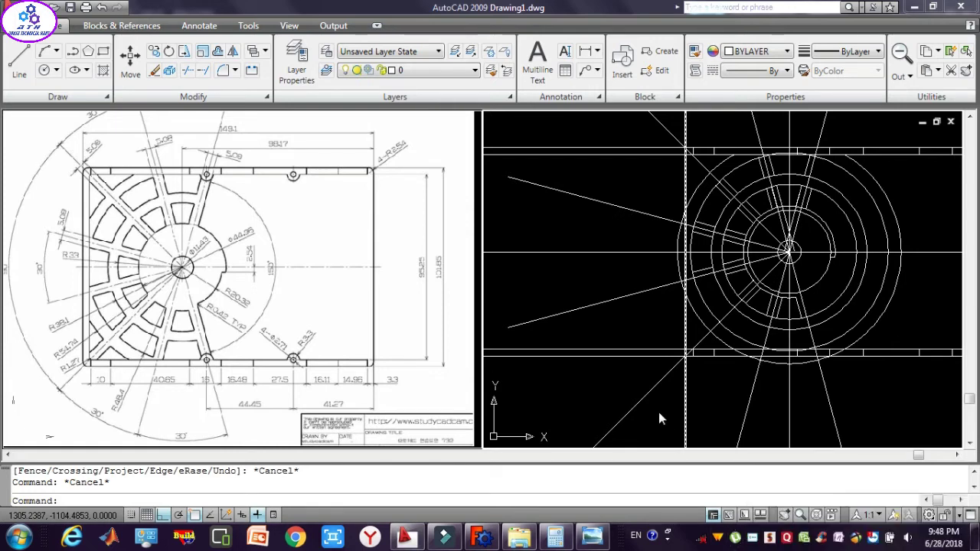
left_click(623, 324)
left_click(601, 279)
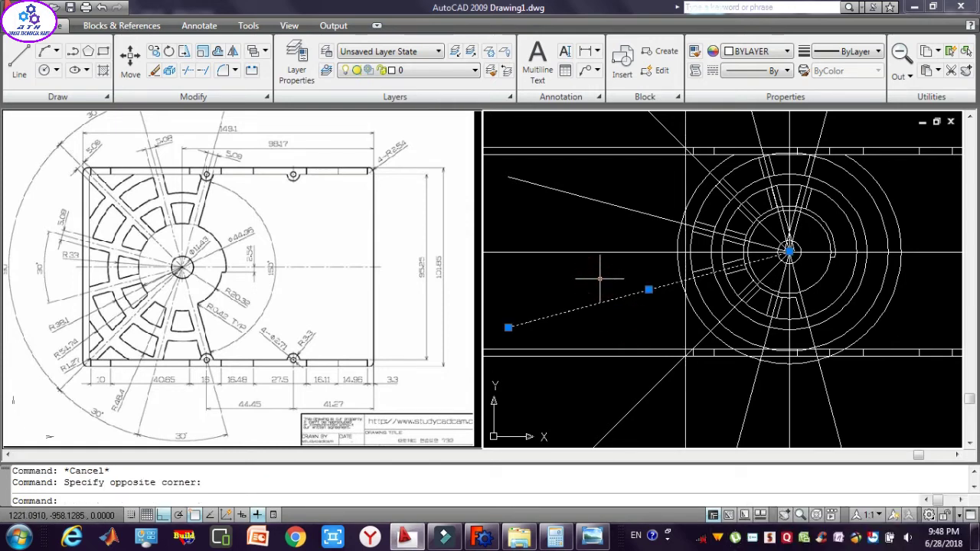
type("o")
key("Return")
left_click(619, 300)
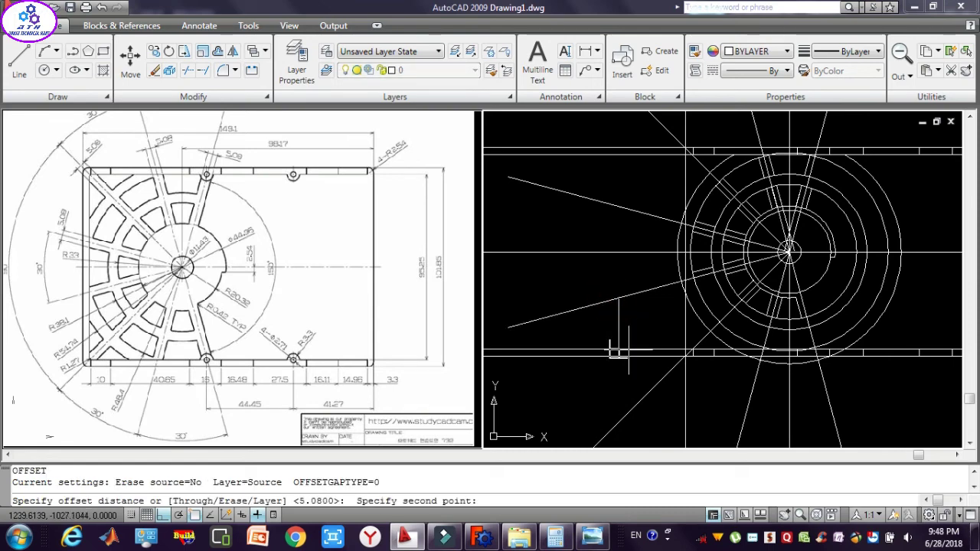
type("5.08")
key("Return")
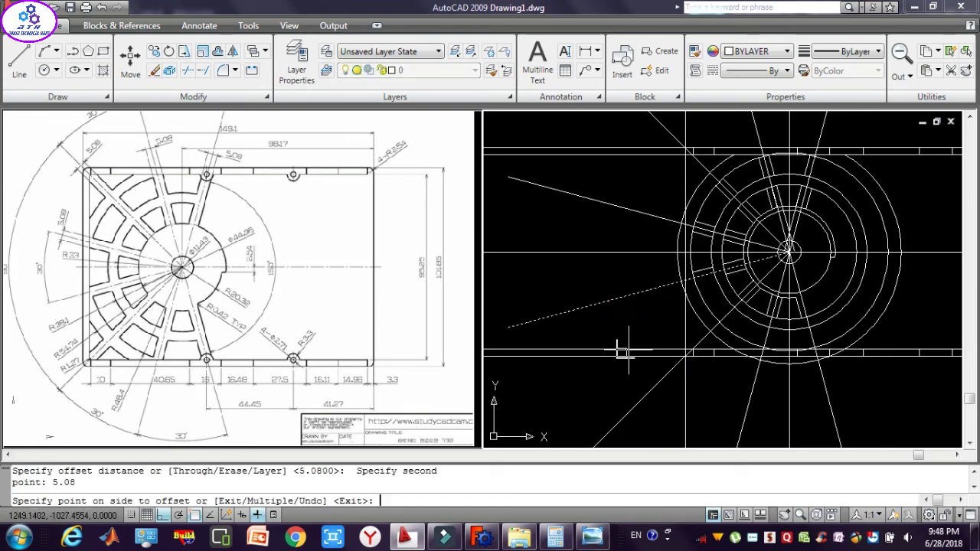
left_click(628, 350)
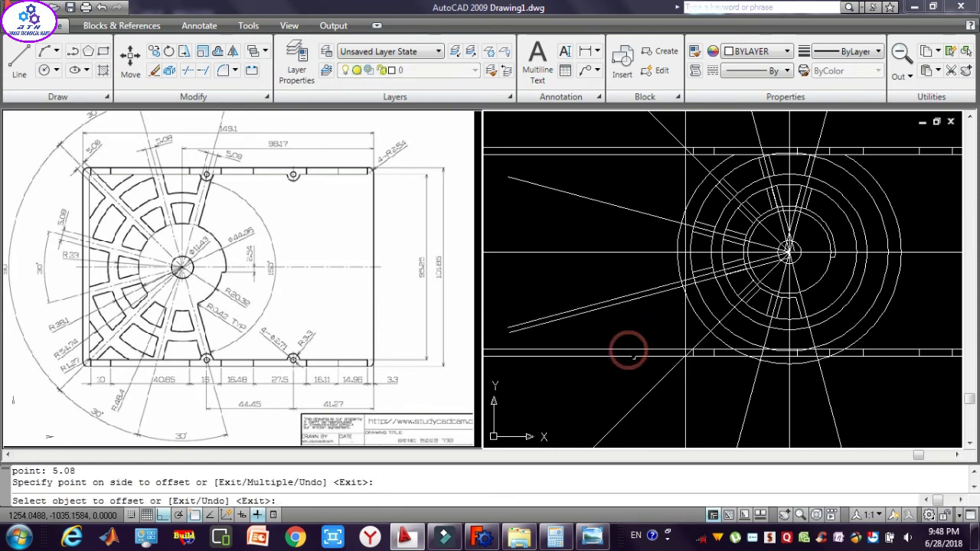
left_click(646, 393)
left_click(633, 376)
key("Escape")
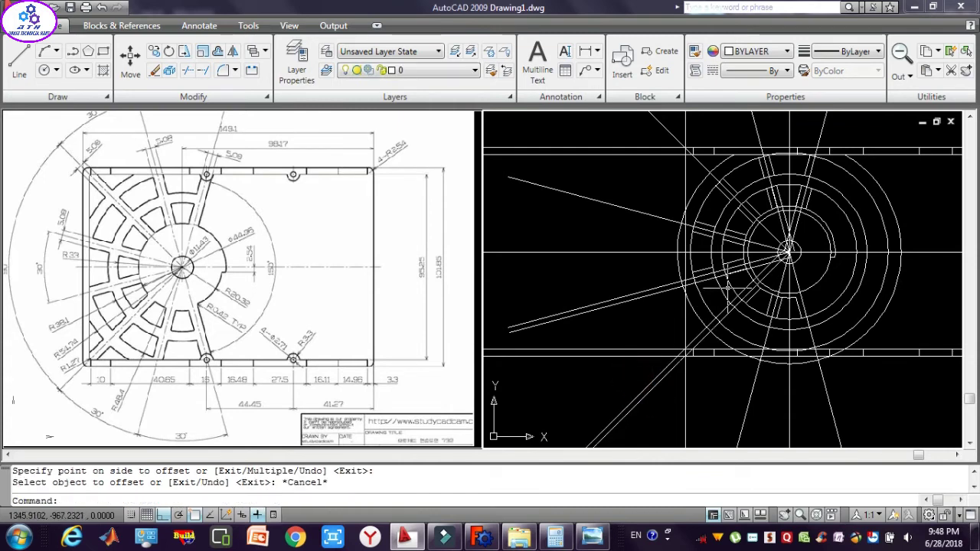
Trim the lower slanted line segments outside and inside the two hub circles
left_click(726, 287)
left_click(703, 307)
left_click(712, 292)
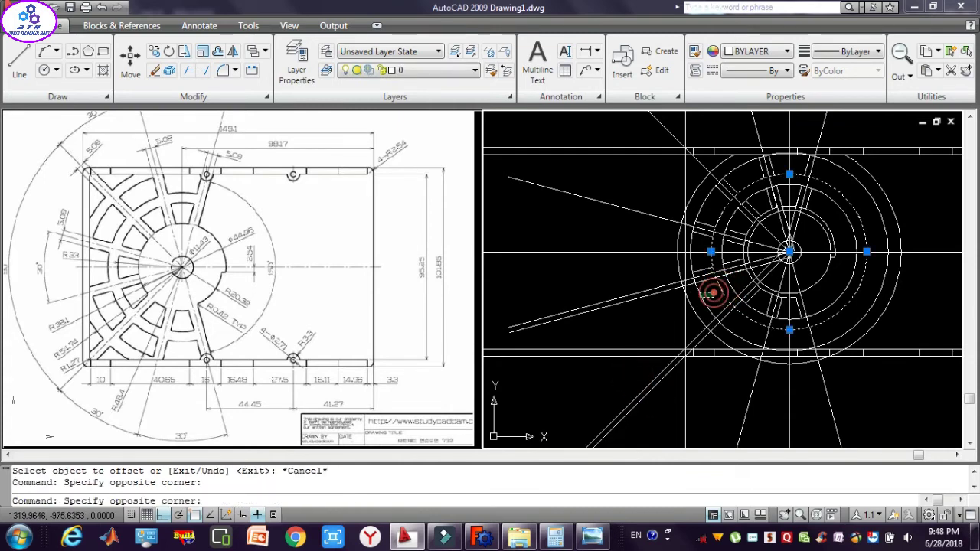
left_click(696, 301)
type("tr")
key("Return")
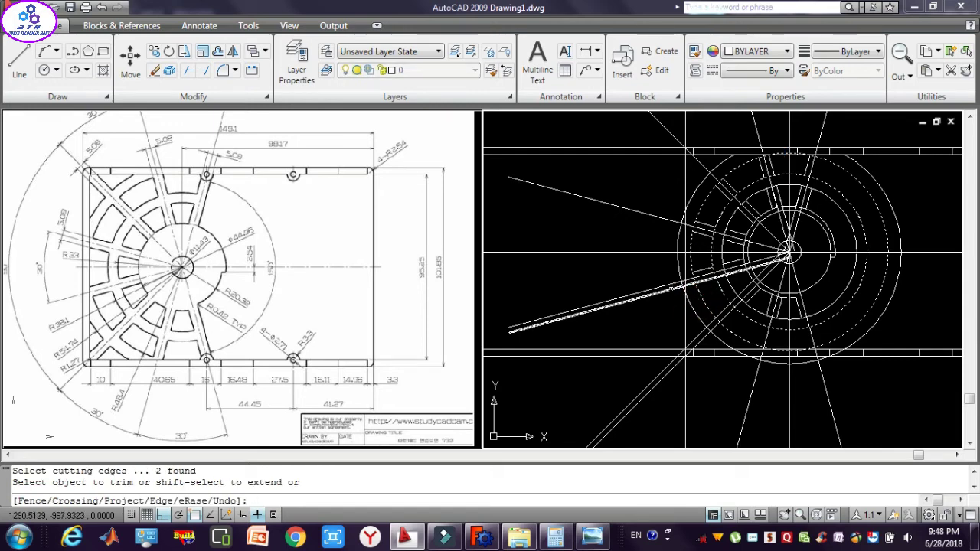
left_click(671, 286)
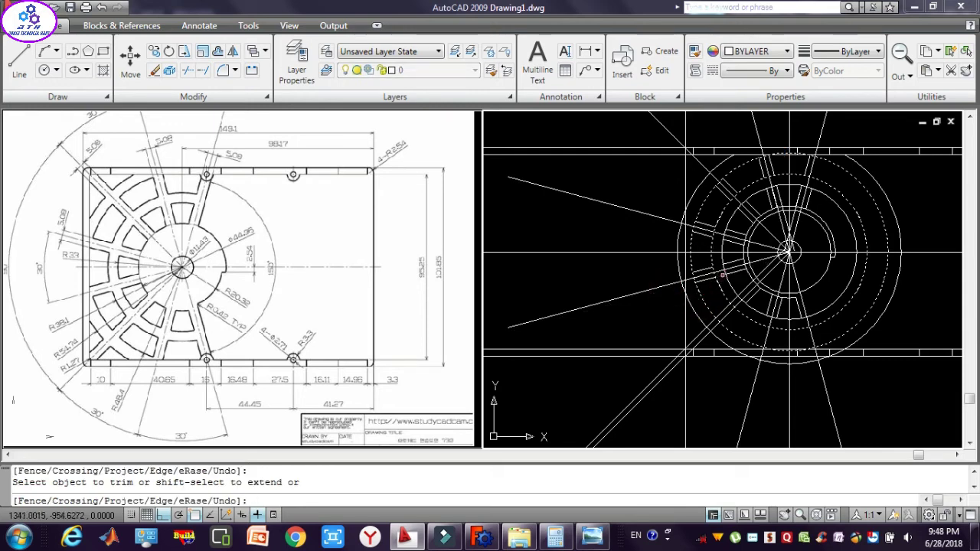
left_click(733, 301)
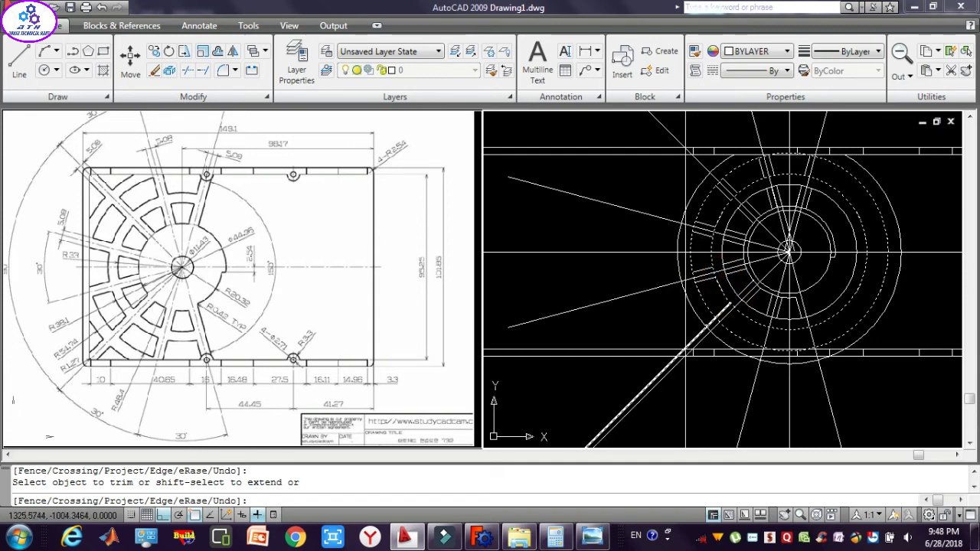
left_click(708, 325)
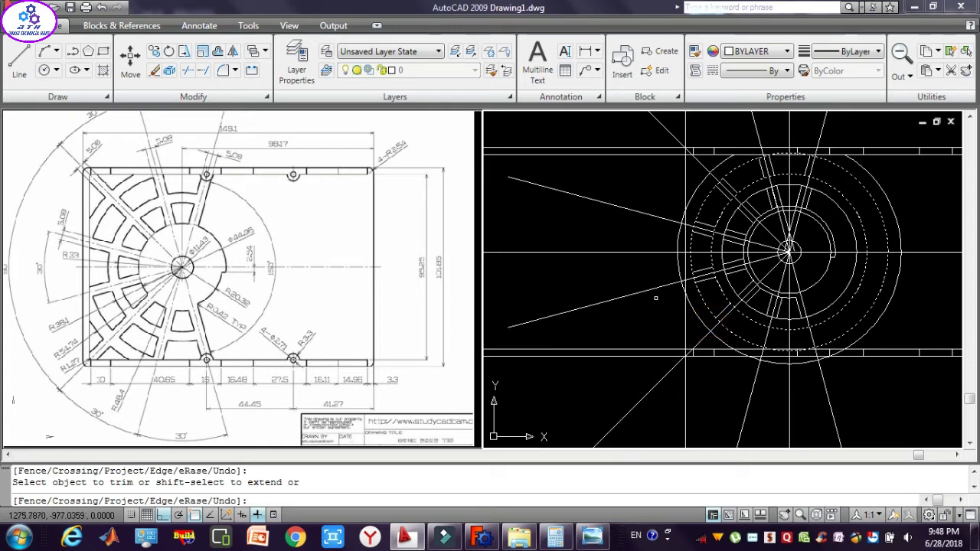
key("Escape")
key("Escape")
key("Escape")
type("p")
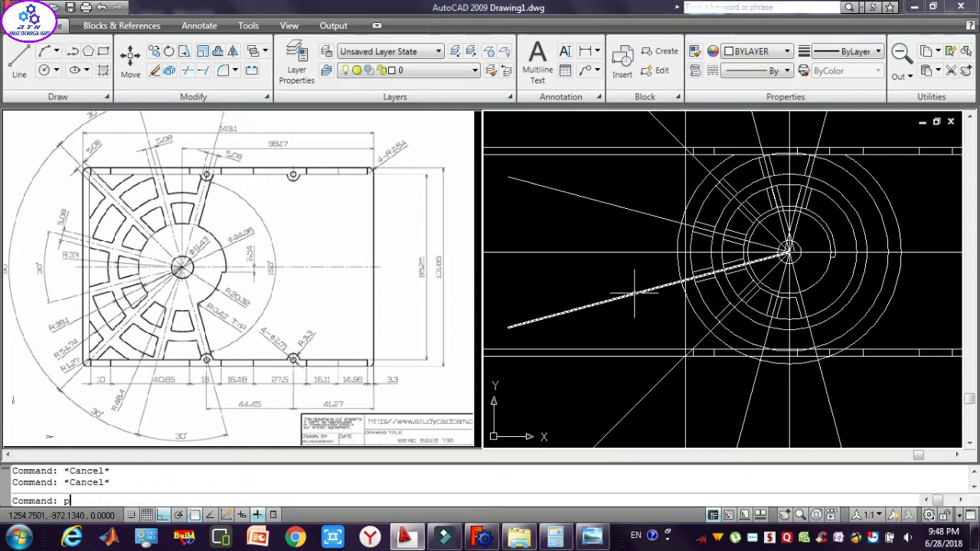
key("Return")
Offset the lower-left diagonal lines 5.08 to create parallel copies
left_click_drag(635, 291, 623, 221)
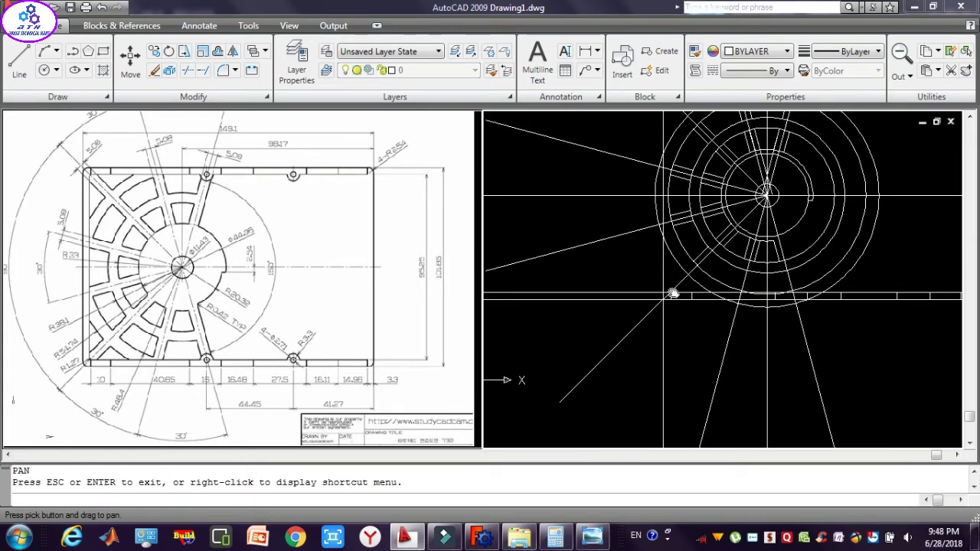
key("Escape")
left_click(648, 361)
left_click(615, 339)
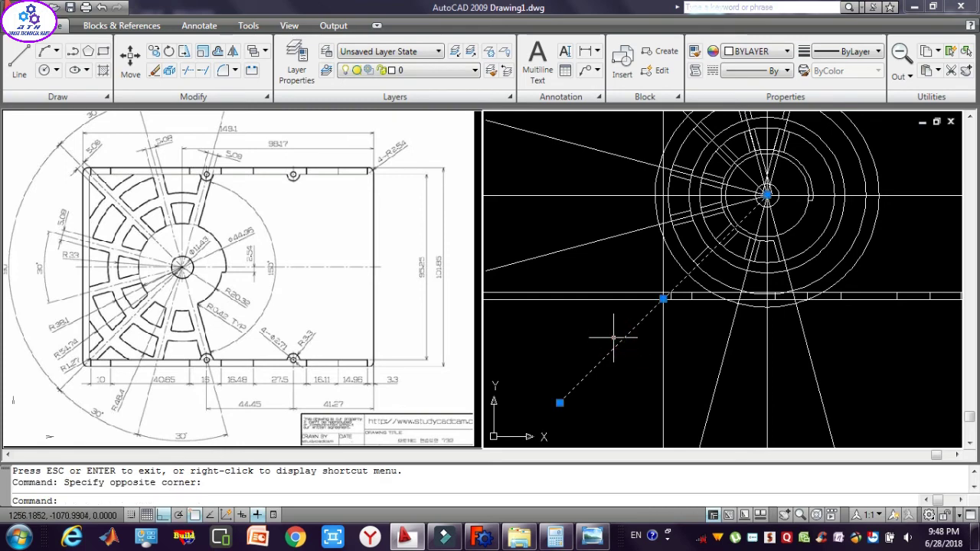
type("o")
key("Return")
left_click(620, 345)
type("5.08")
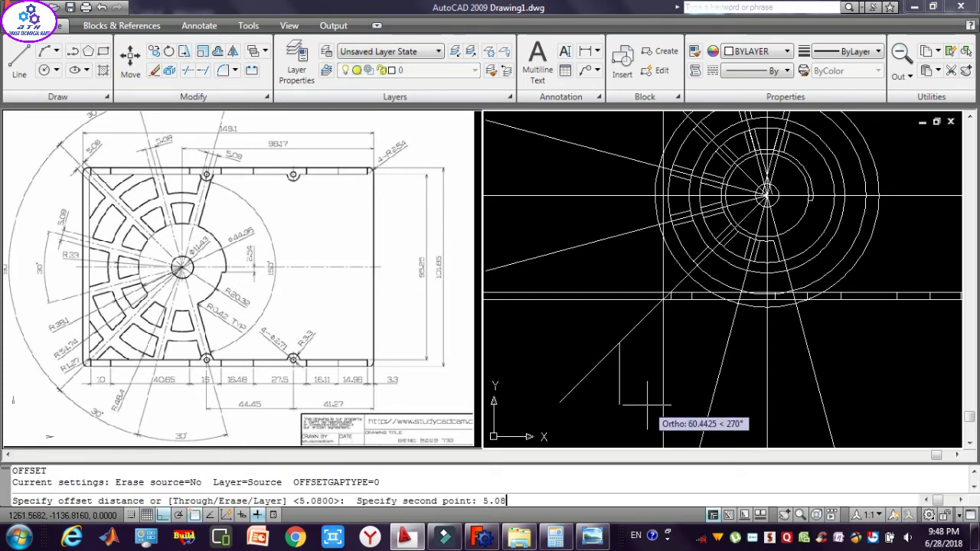
key("Return")
left_click(645, 402)
left_click(711, 404)
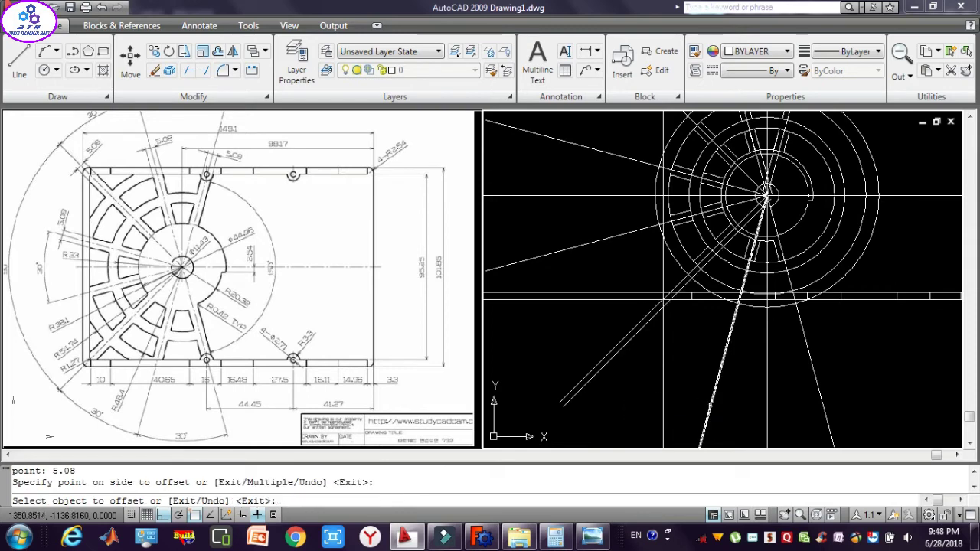
left_click(704, 405)
left_click(685, 376)
key("Escape")
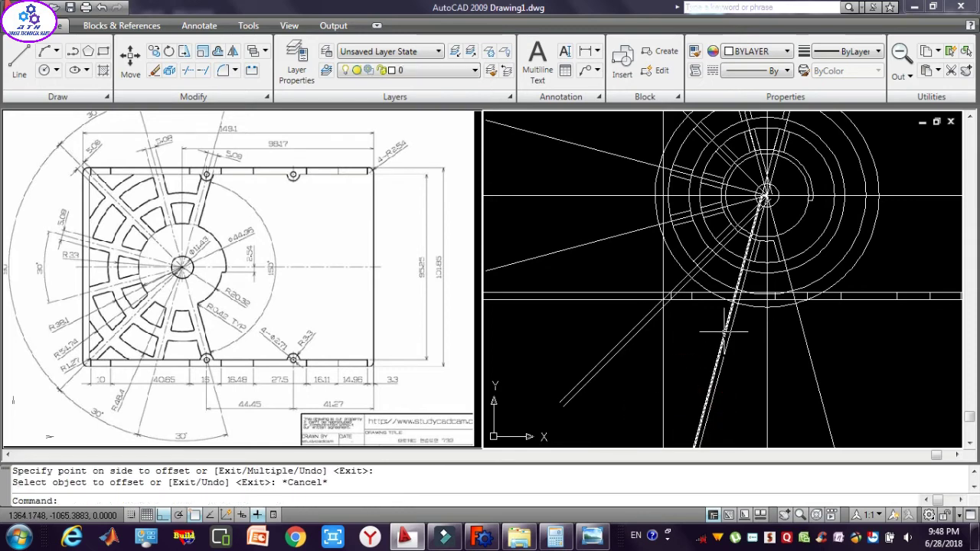
Trim four lower-left diagonal segments back to the hub circles
left_click(724, 259)
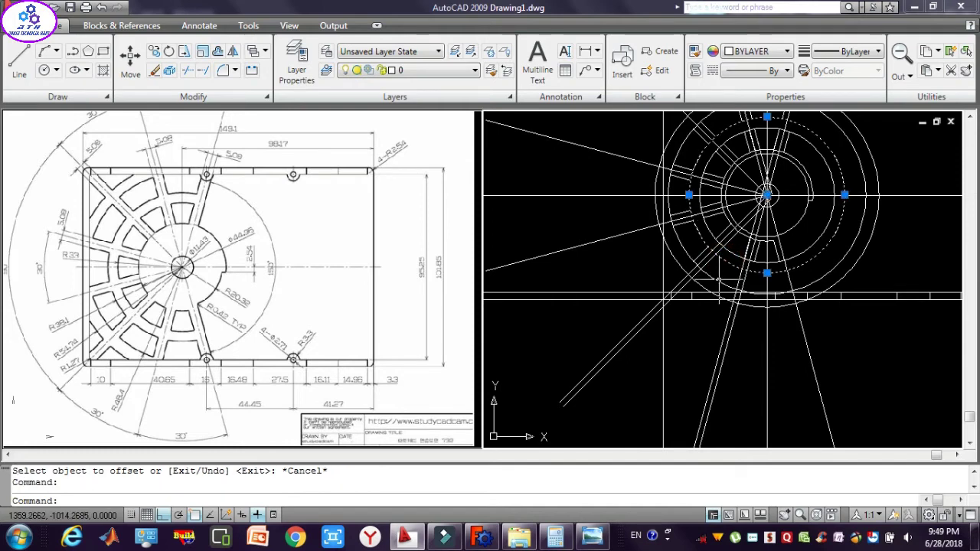
left_click(718, 280)
left_click(714, 280)
type("tr")
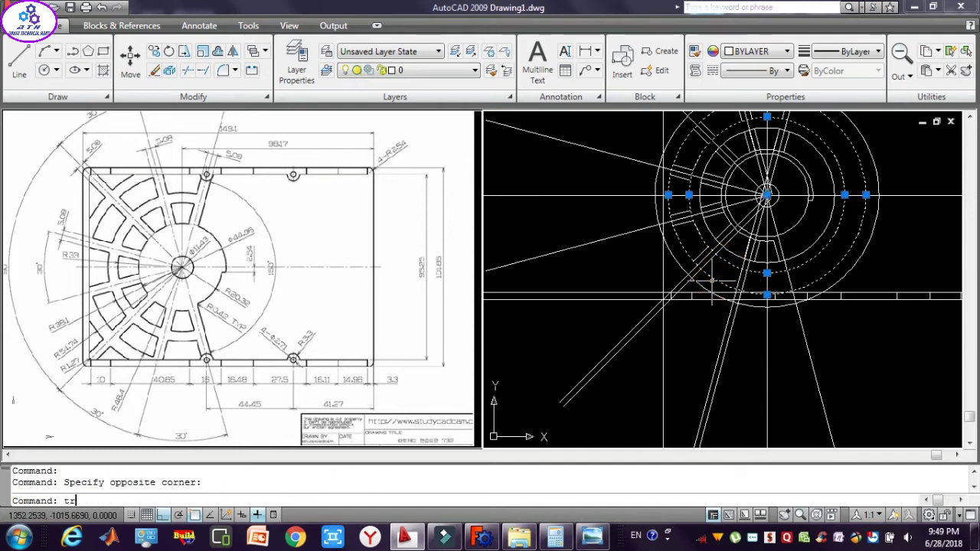
key("Return")
left_click(694, 272)
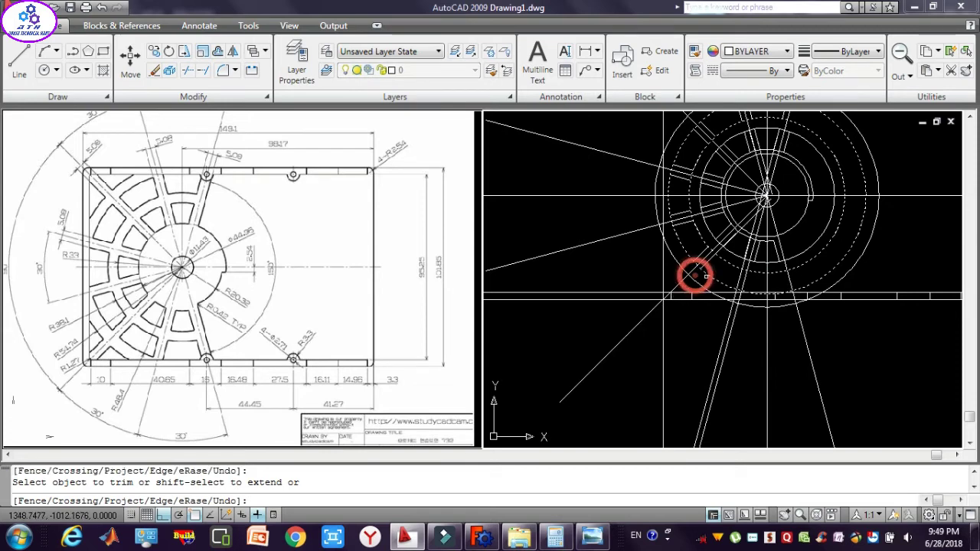
left_click(736, 291)
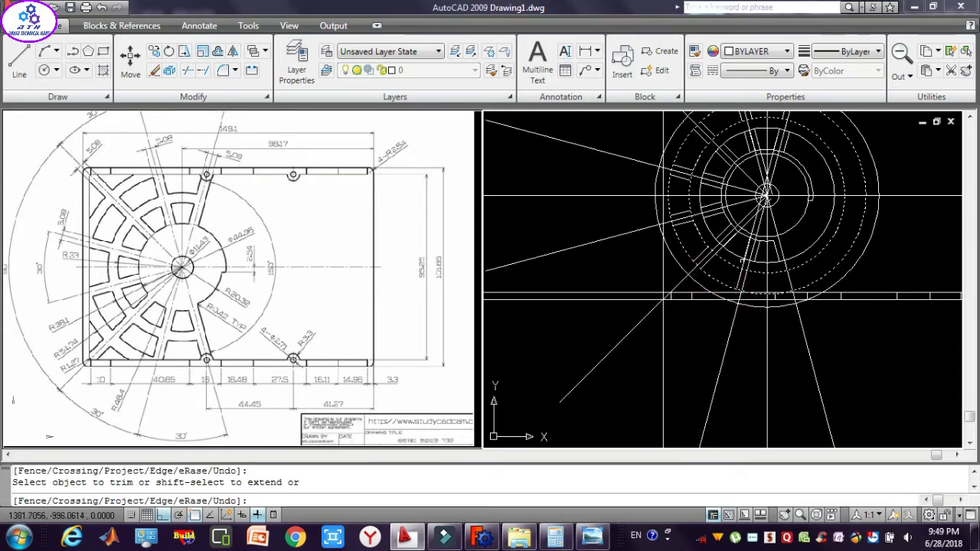
left_click(743, 262)
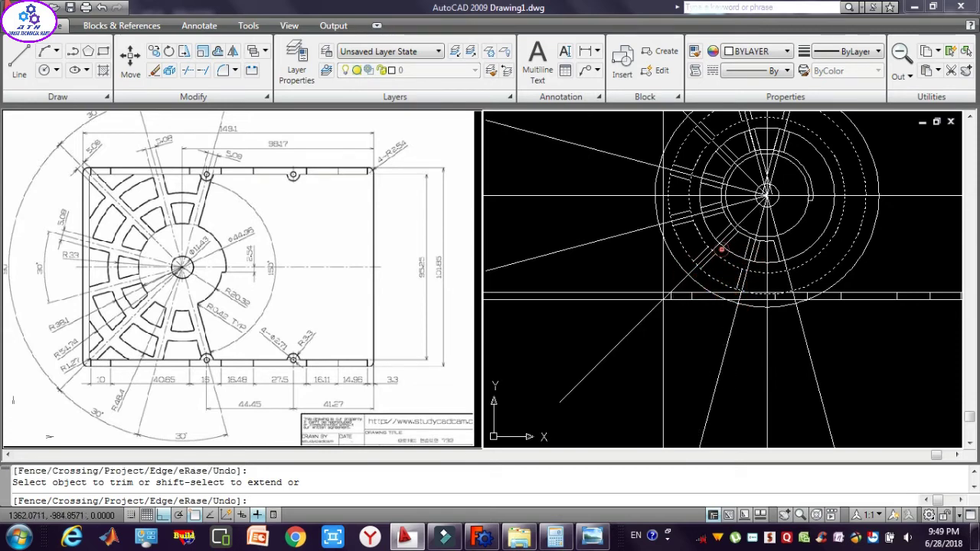
left_click(722, 250)
key("Escape")
key("Escape")
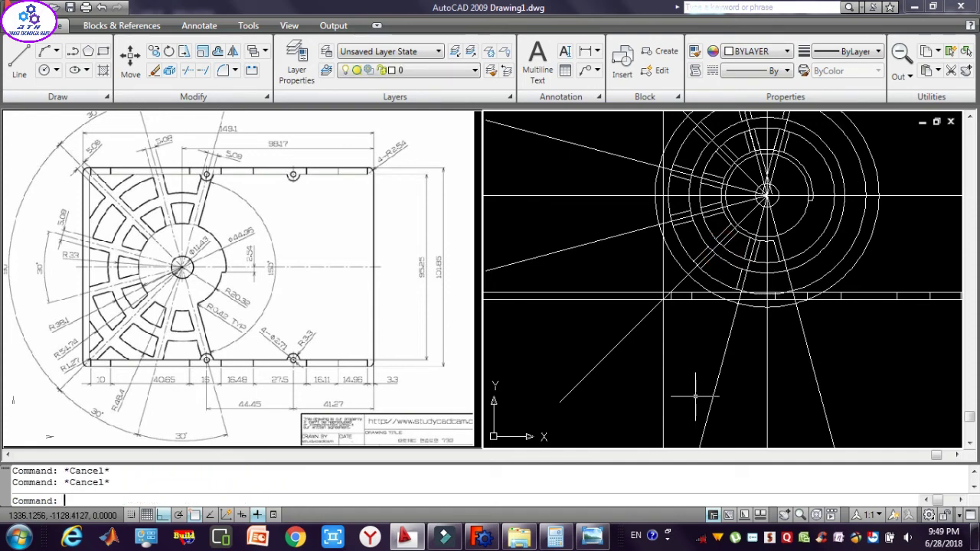
type("p")
Offset the lower sloped lines 5.08, adding three parallel copies
key("Return")
left_click_drag(743, 357, 688, 306)
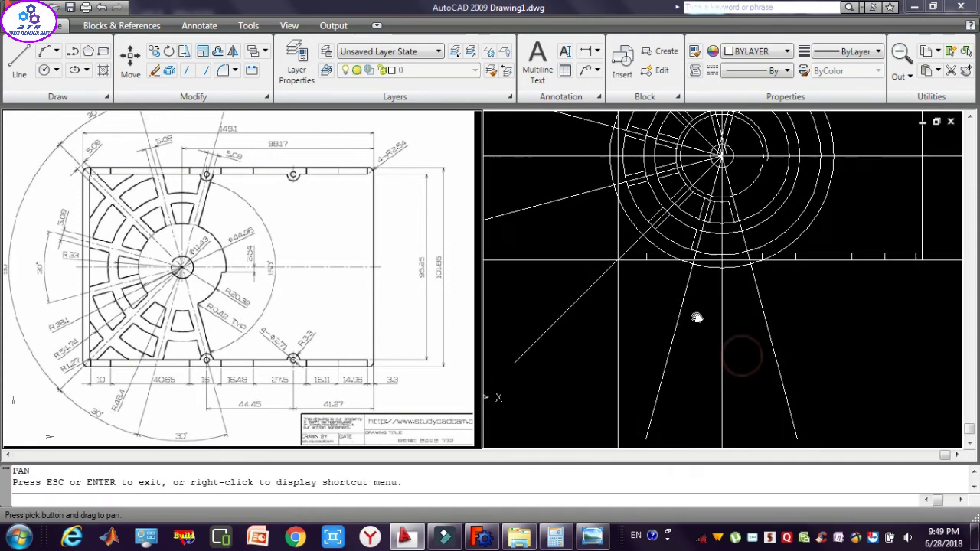
left_click(681, 312)
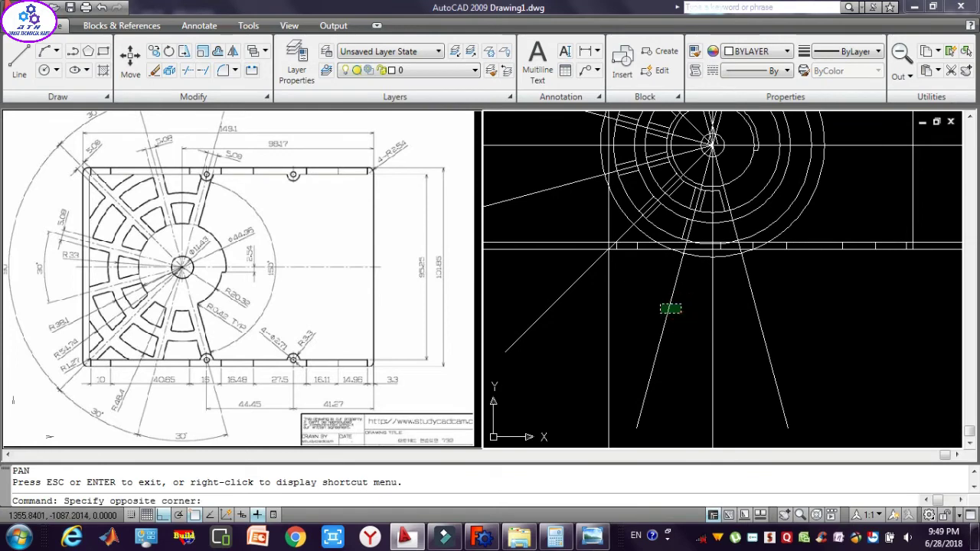
left_click(661, 304)
key("Return")
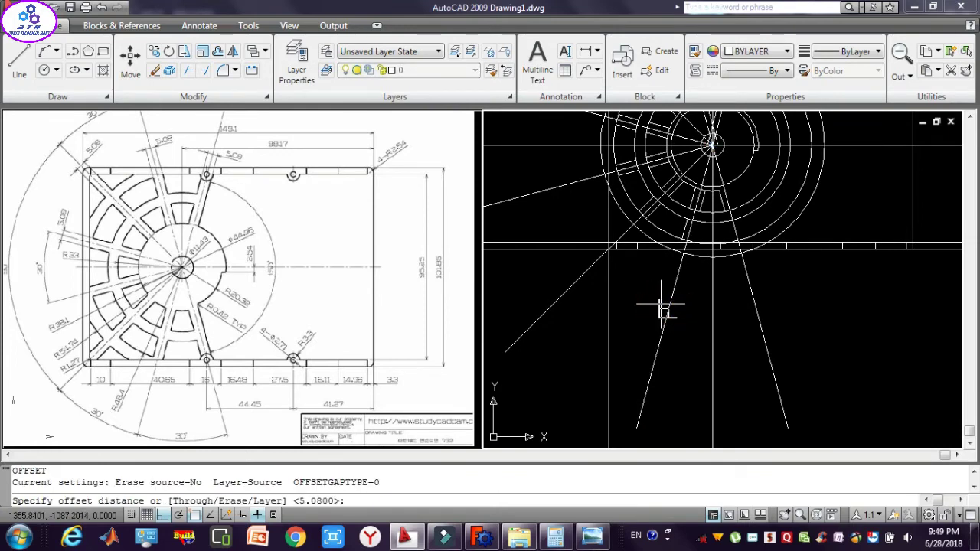
left_click(667, 307)
type("5.08")
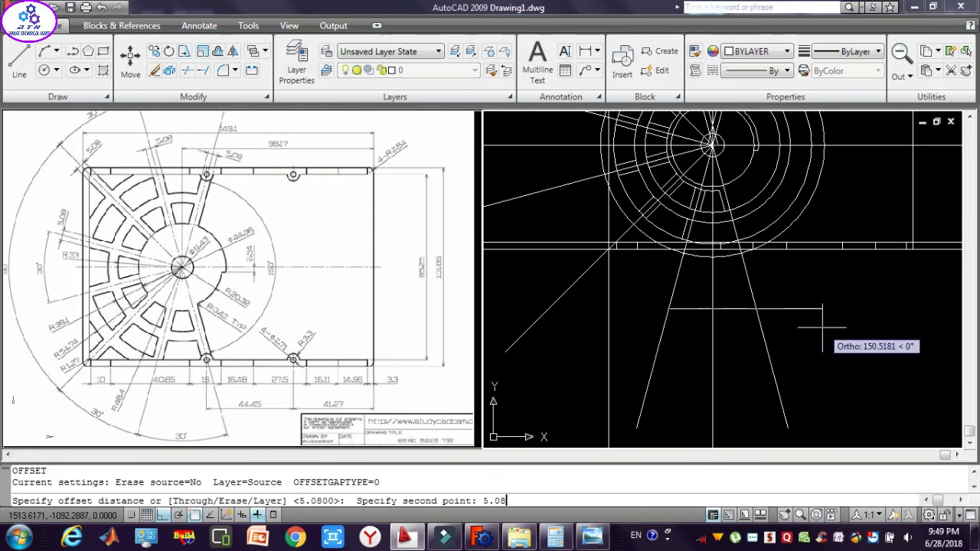
key("Return")
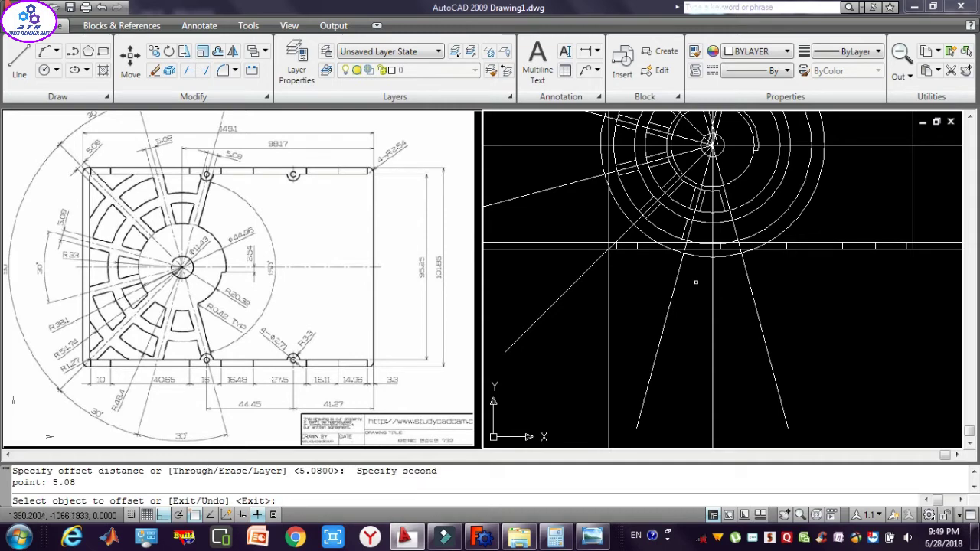
left_click(676, 287)
left_click(711, 319)
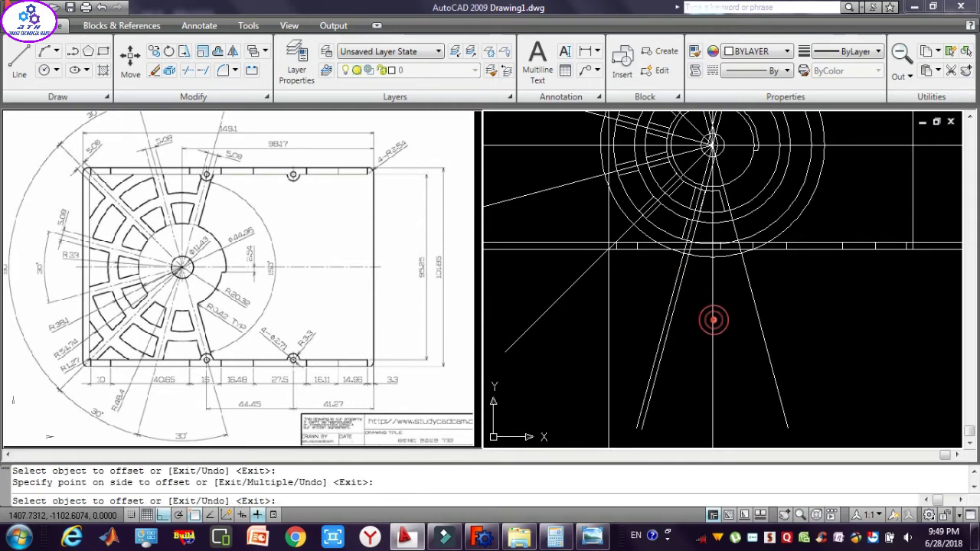
left_click(757, 306)
left_click(743, 312)
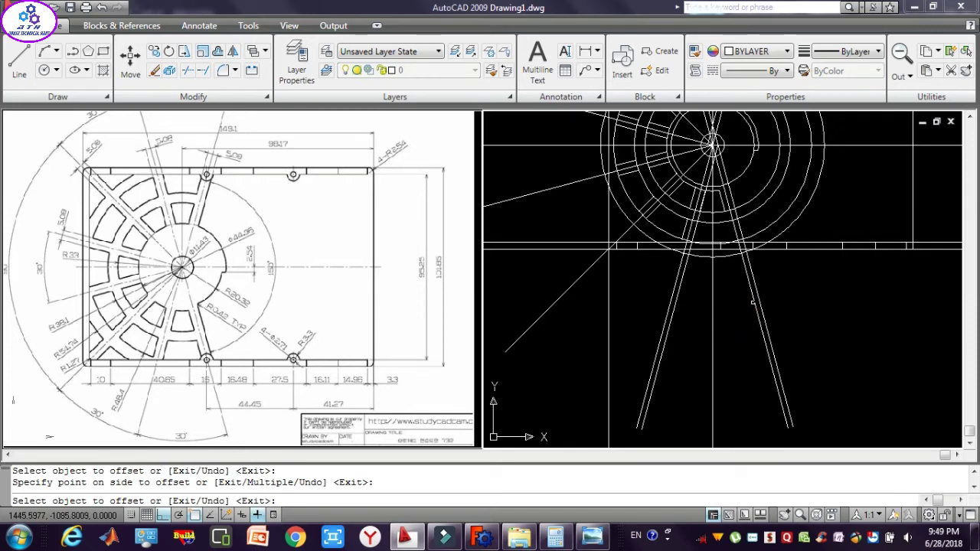
left_click(753, 304)
left_click(750, 299)
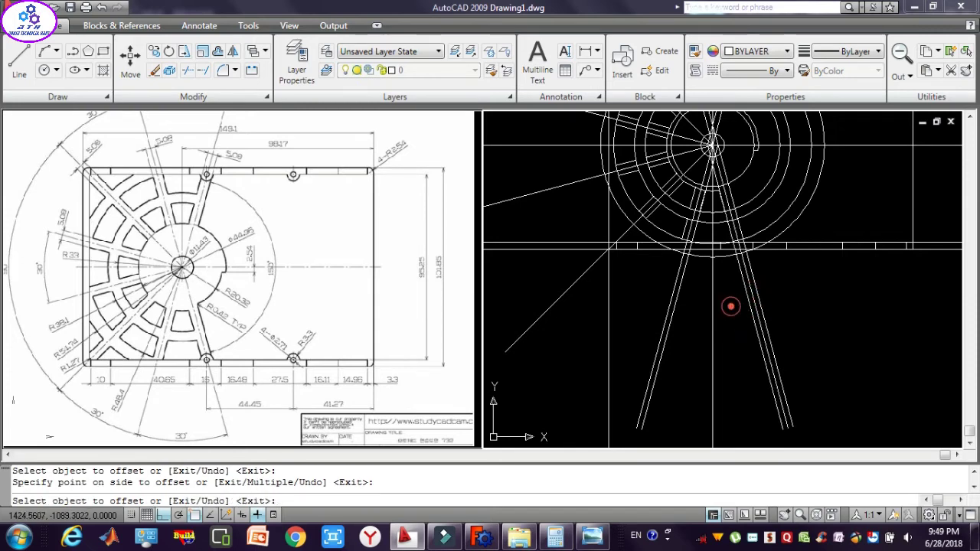
key("Escape")
Delete the extra duplicate sloped line, then select both hub circles as trim boundaries
left_click(755, 285)
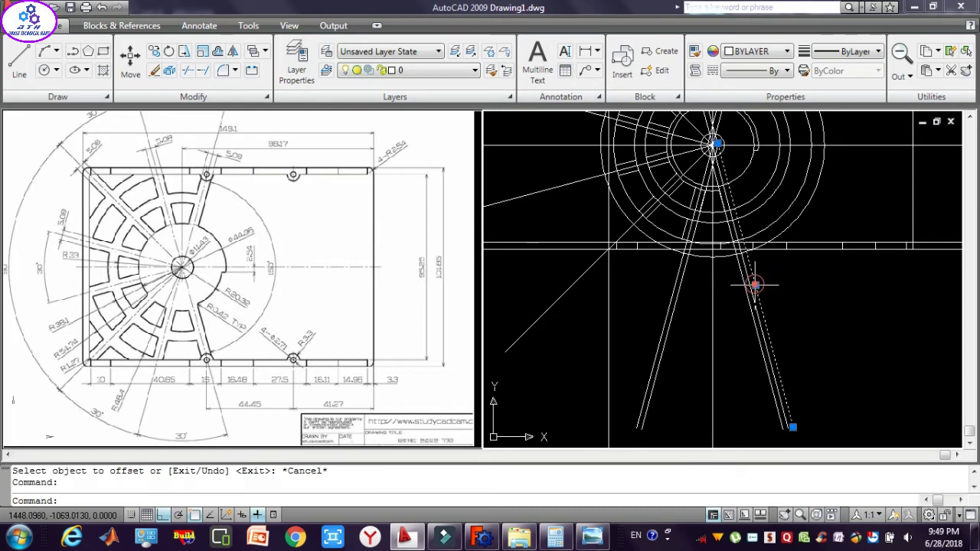
key("Delete")
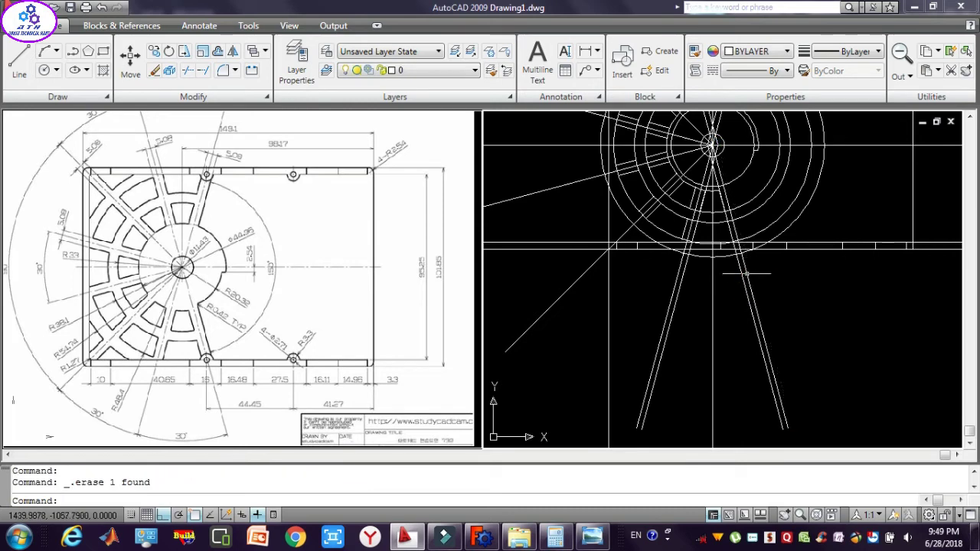
left_click(713, 242)
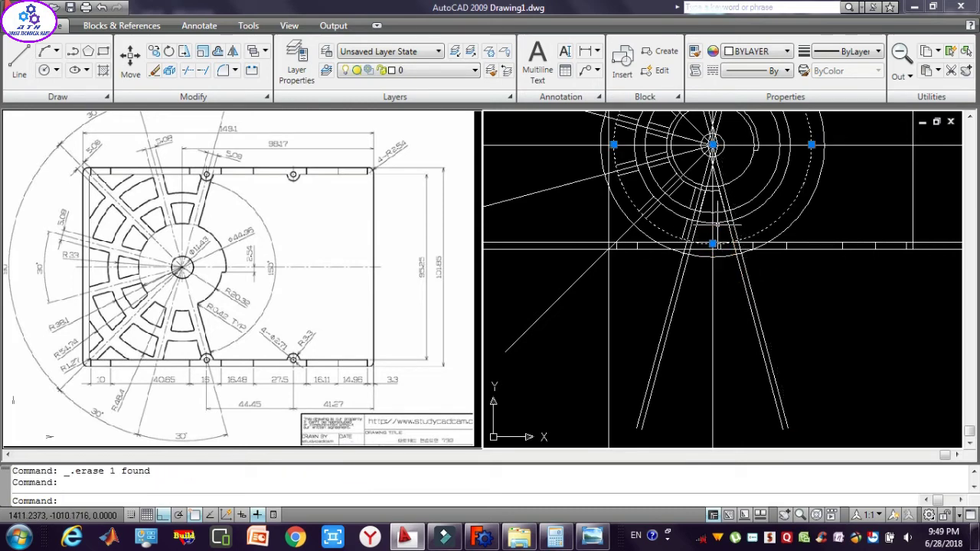
left_click(715, 223)
Trim away the four inner sloped lines against the two hub circles
type("r")
key("Return")
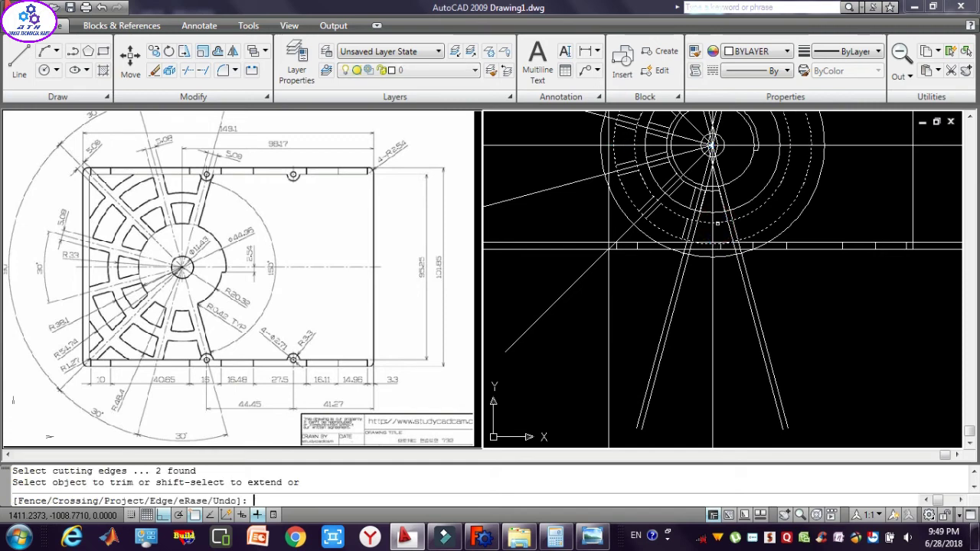
left_click(687, 246)
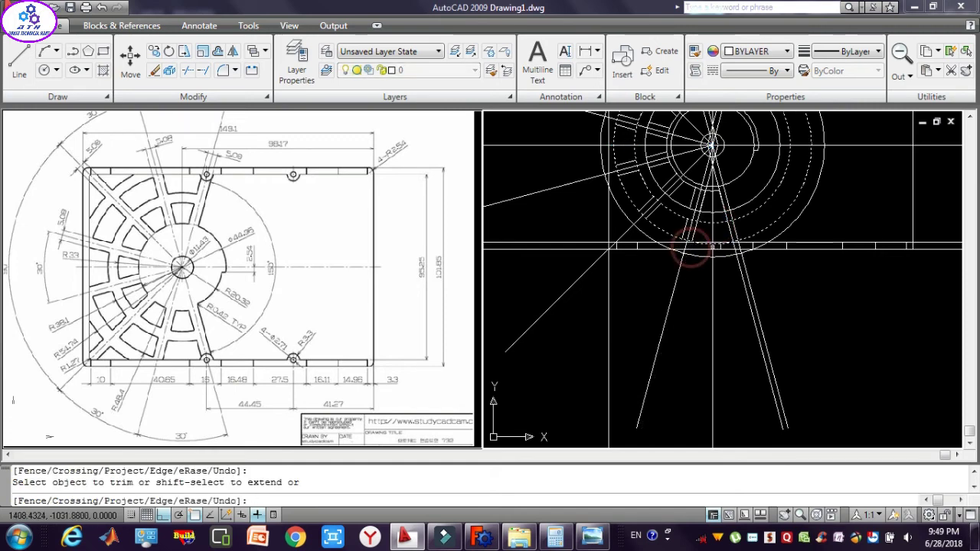
left_click(738, 246)
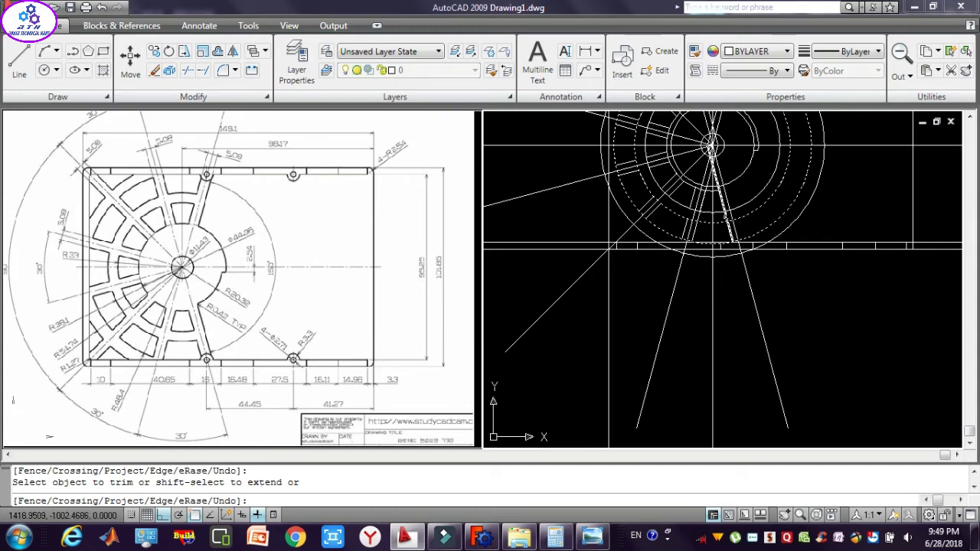
left_click(729, 219)
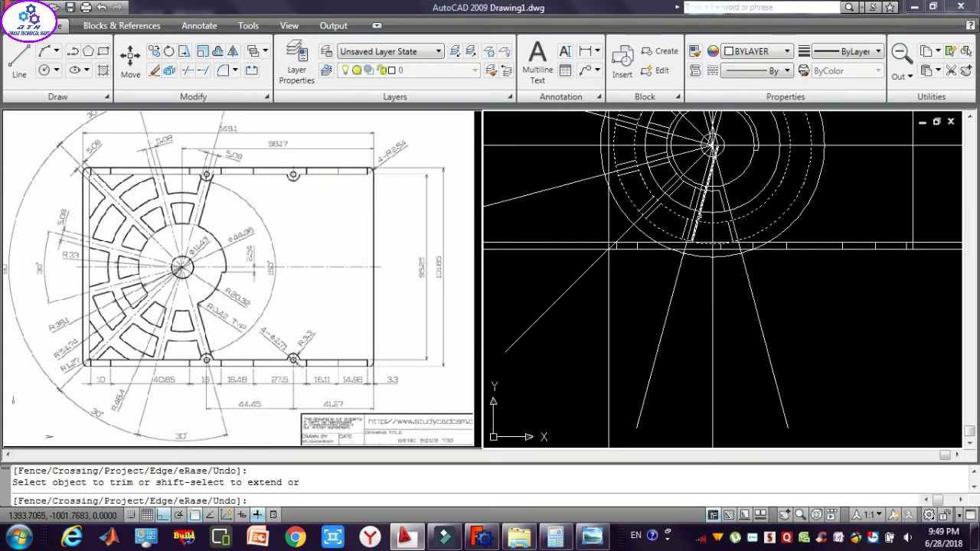
left_click(696, 214)
key("Escape")
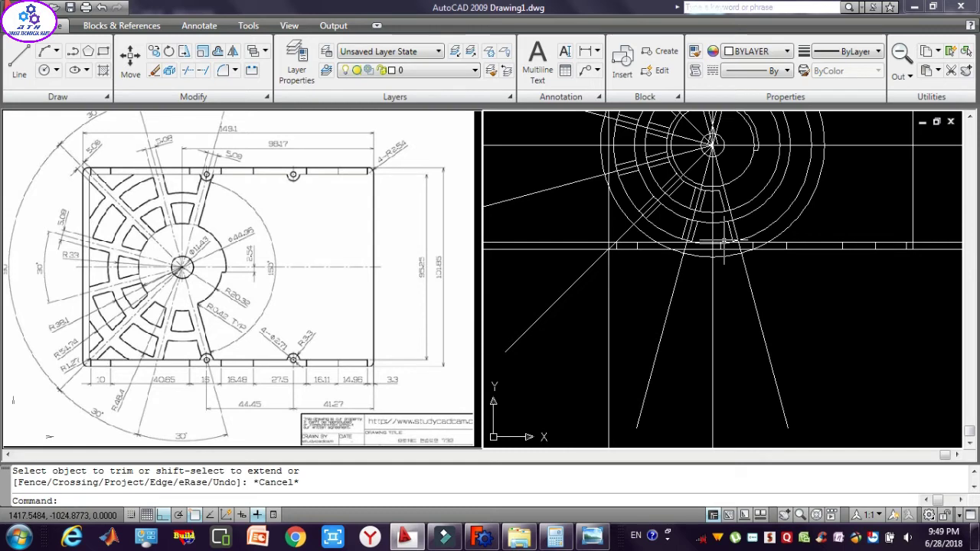
Trim the hub circle piece lying beyond the horizontal plate line
left_click(727, 249)
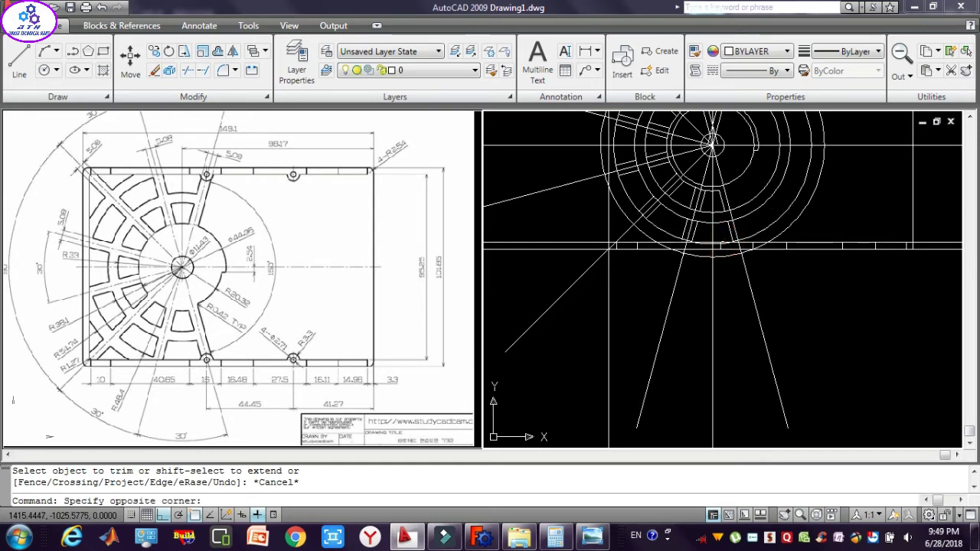
left_click(716, 237)
type("t")
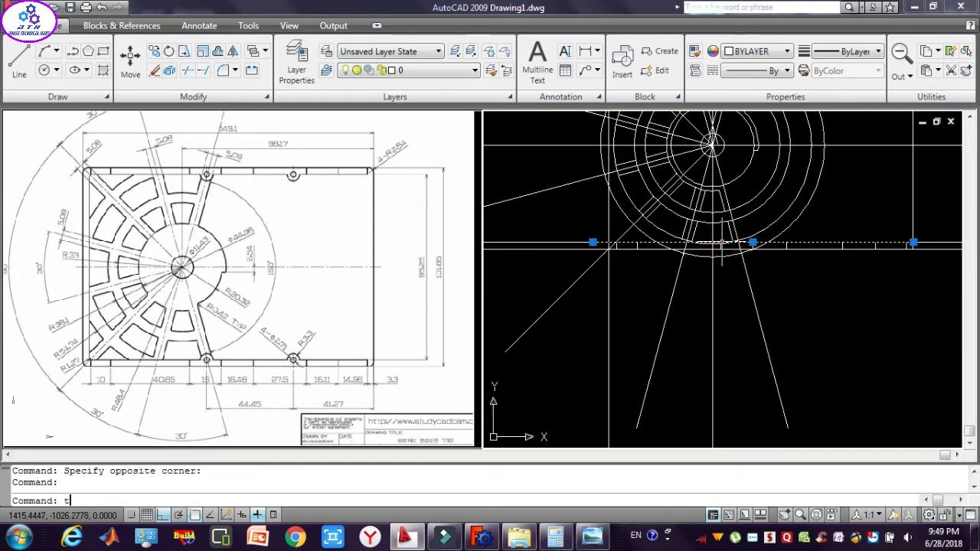
type("r")
key("Return")
left_click(721, 244)
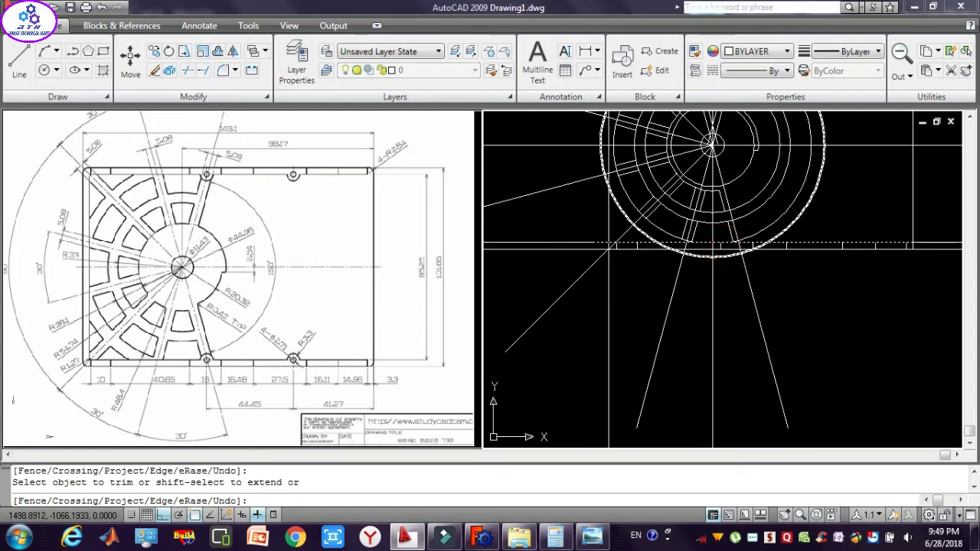
key("Escape")
key("Escape")
Recentre the hub in view and trim the circle near its top at the horizontal line
type("p")
key("Return")
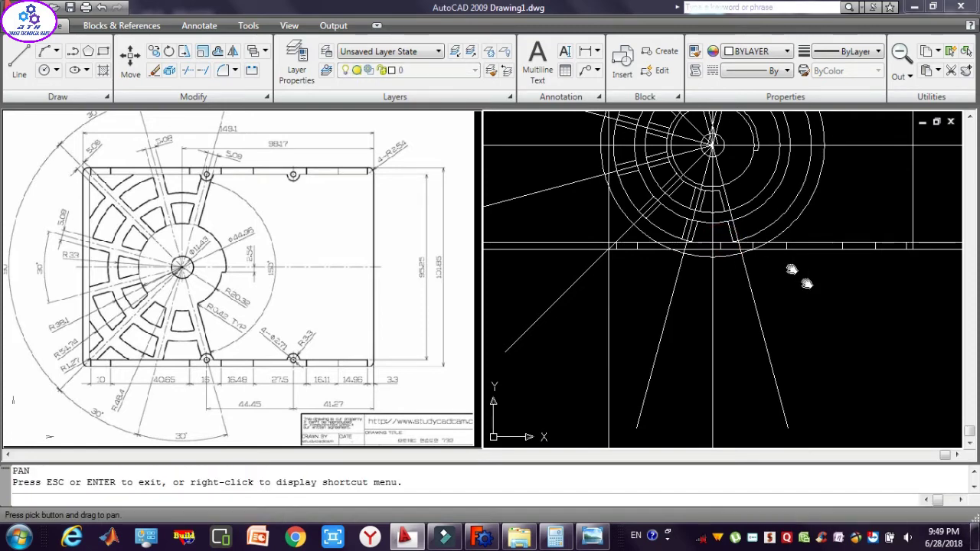
left_click_drag(733, 149, 722, 304)
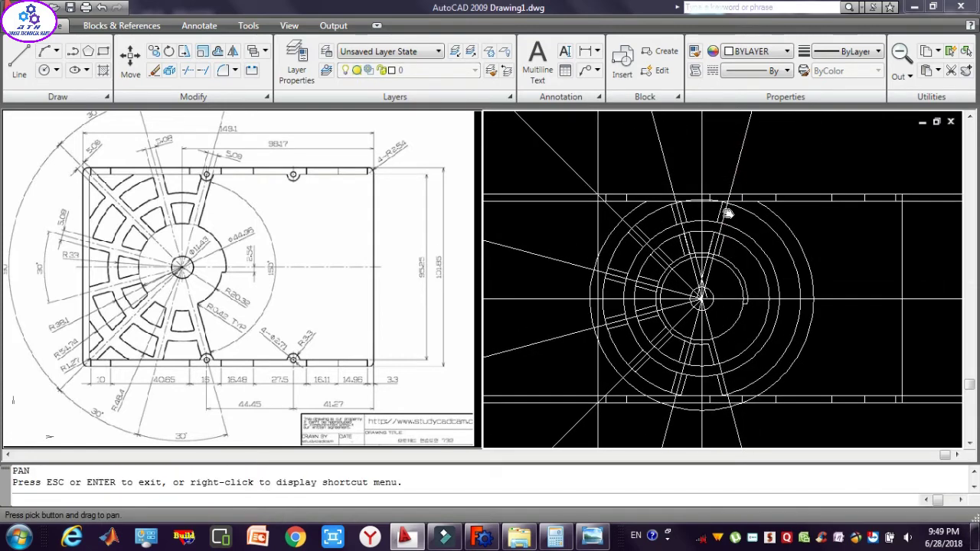
key("Escape")
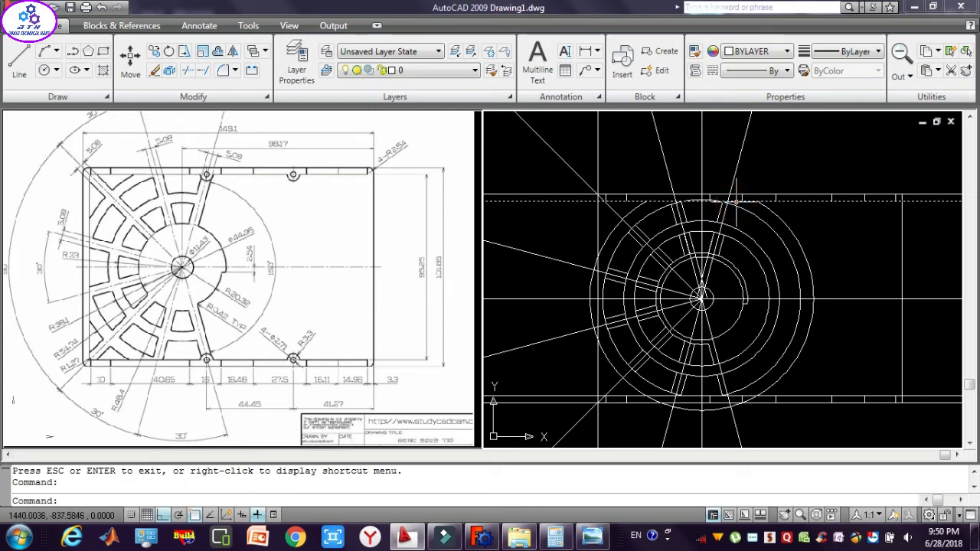
type("tr")
key("Return")
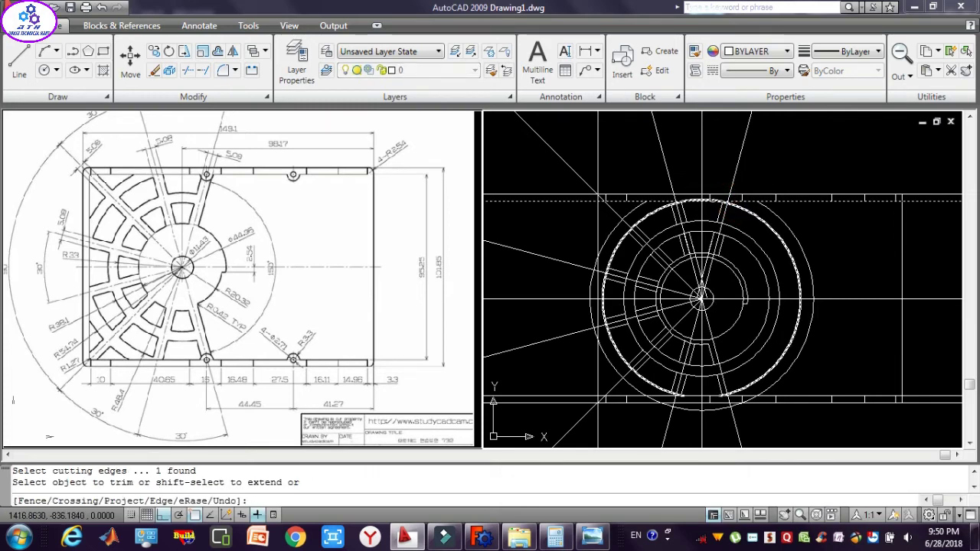
left_click(712, 201)
key("Escape")
key("Escape")
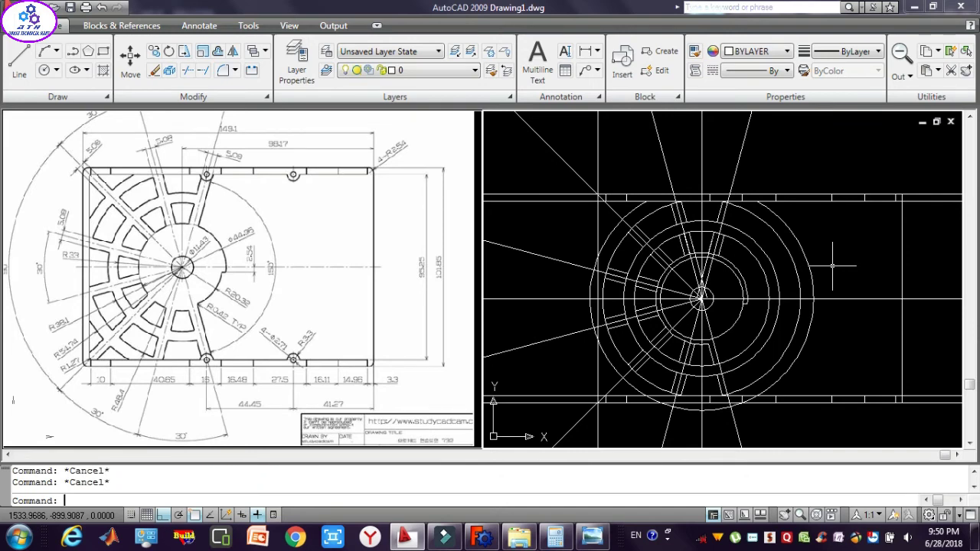
type("p")
Offset the upper-left diagonal line 5.08 to one side
key("Return")
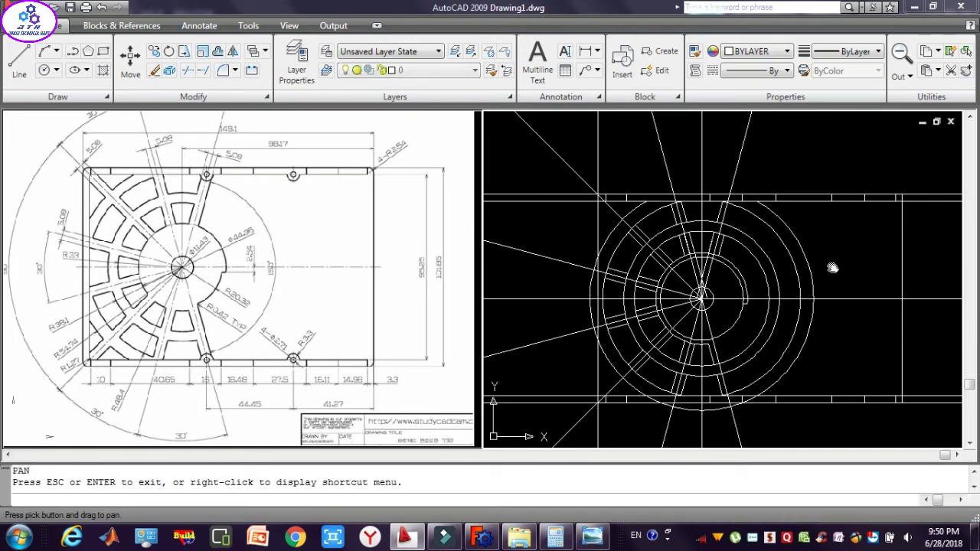
left_click_drag(713, 280, 766, 318)
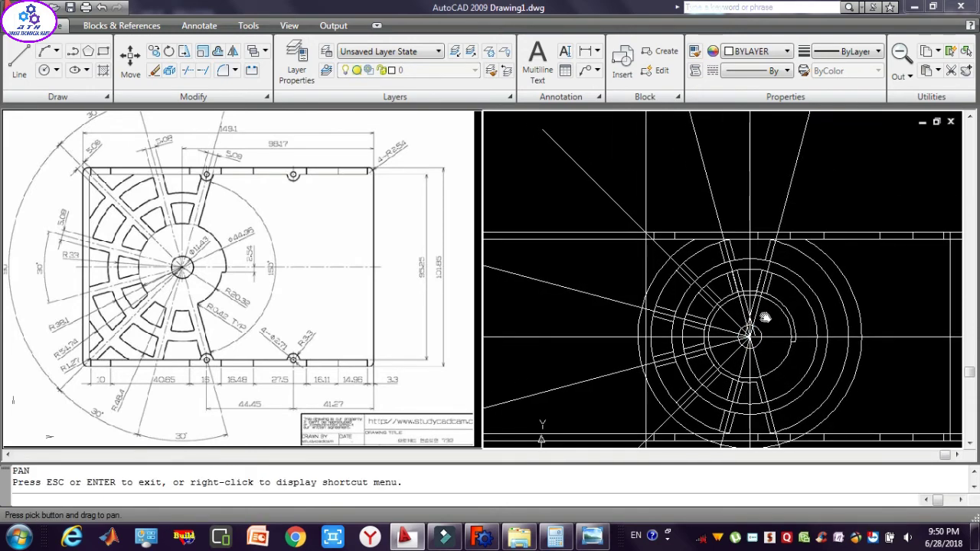
key("Escape")
left_click(605, 142)
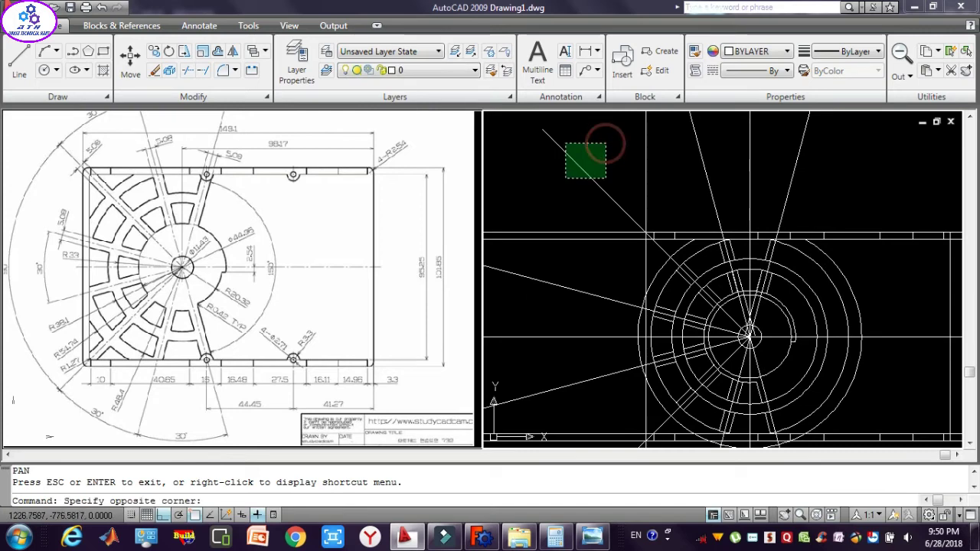
left_click(566, 176)
type("o")
key("Return")
left_click(579, 165)
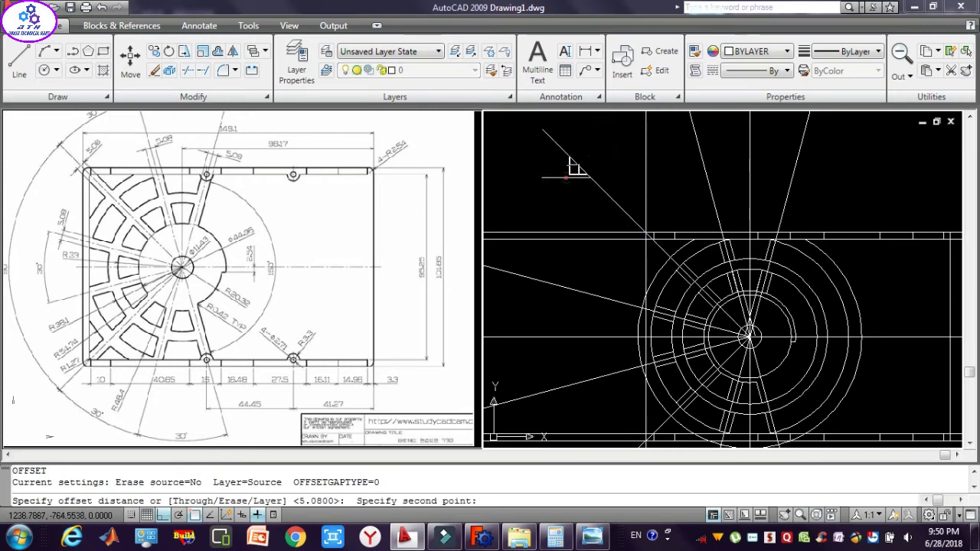
type("5.")
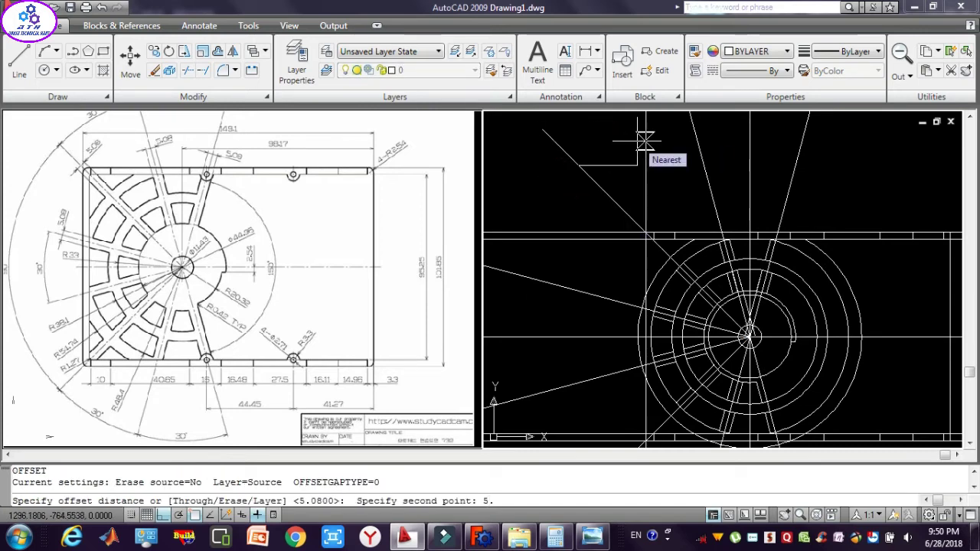
type("08")
key("Return")
left_click(636, 141)
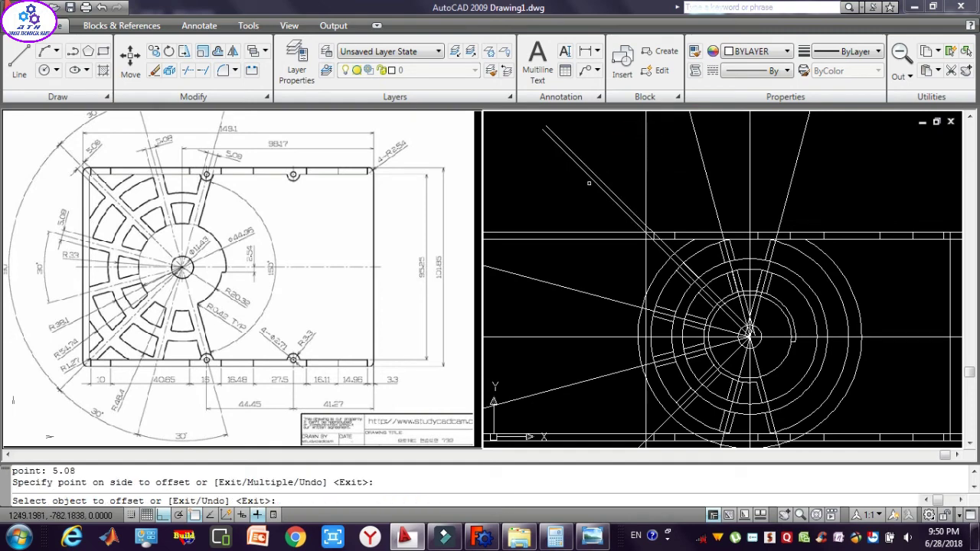
Offset the new copy another 5.08 to add a third parallel diagonal
left_click(591, 180)
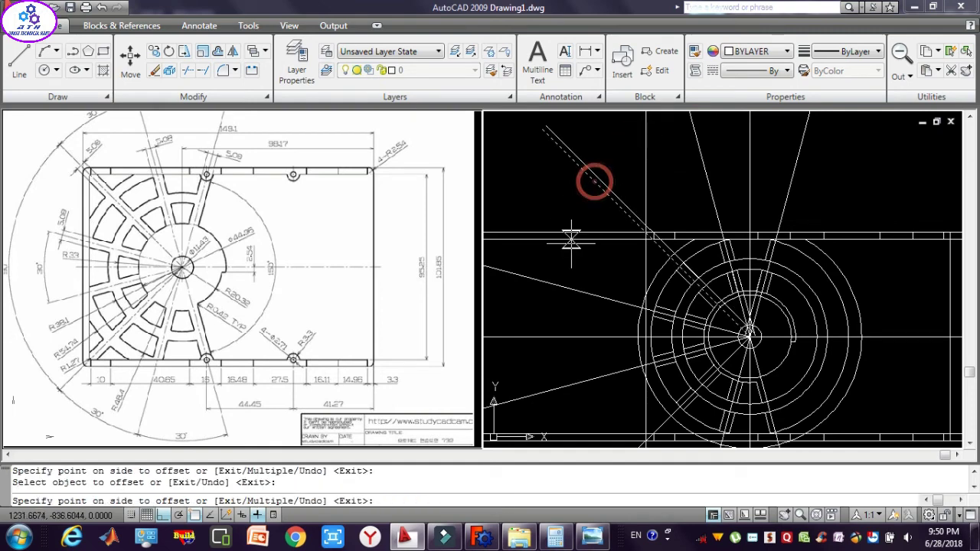
left_click(570, 242)
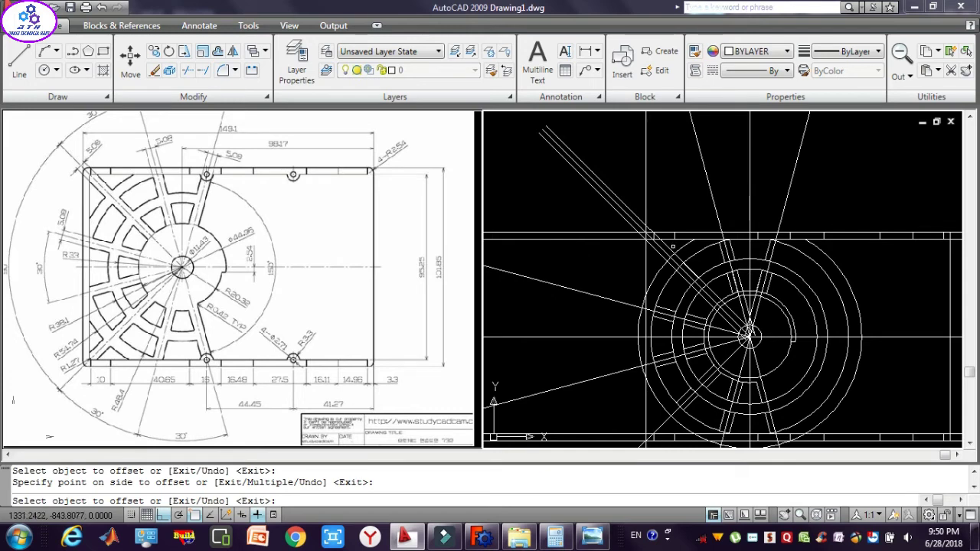
key("Escape")
left_click(685, 240)
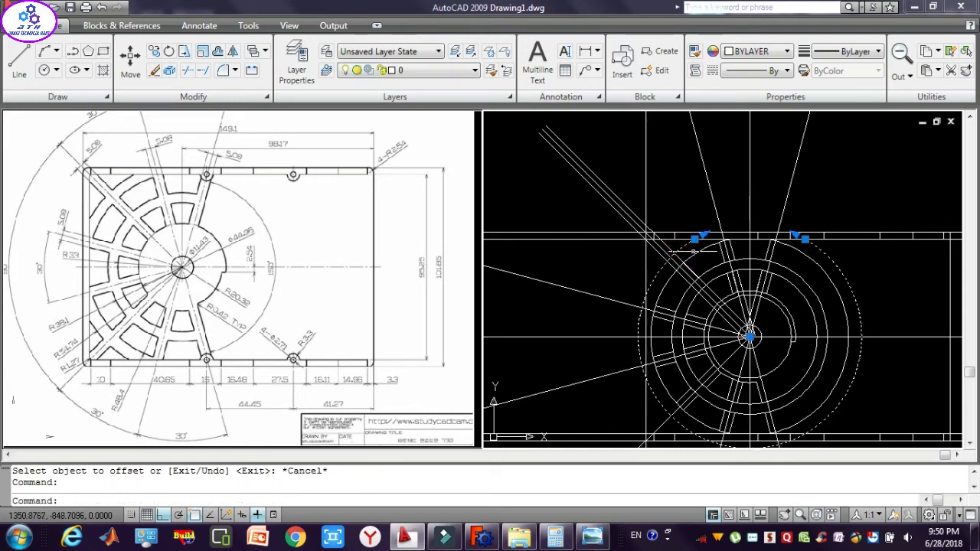
Trim the diagonal line segments against the two hub circles
left_click(694, 255)
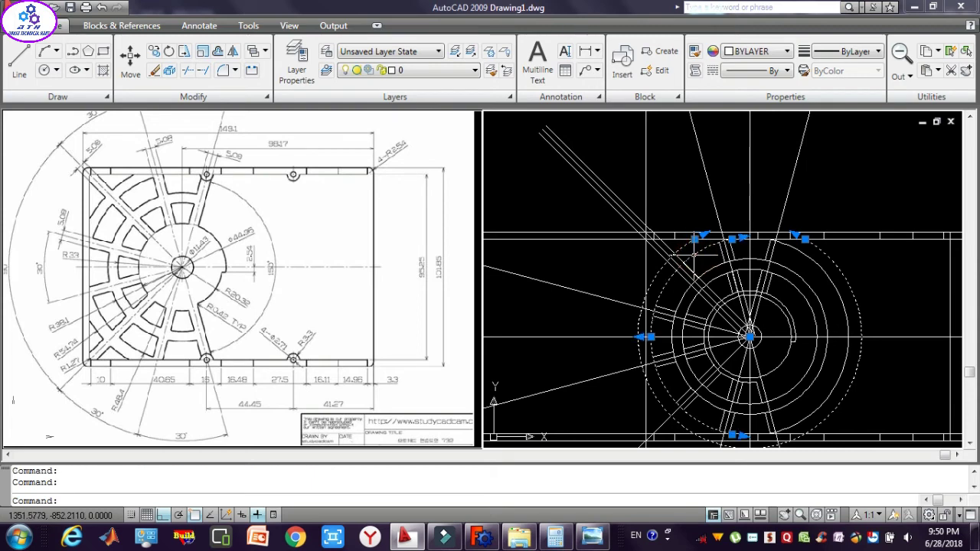
type("tr")
key("Return")
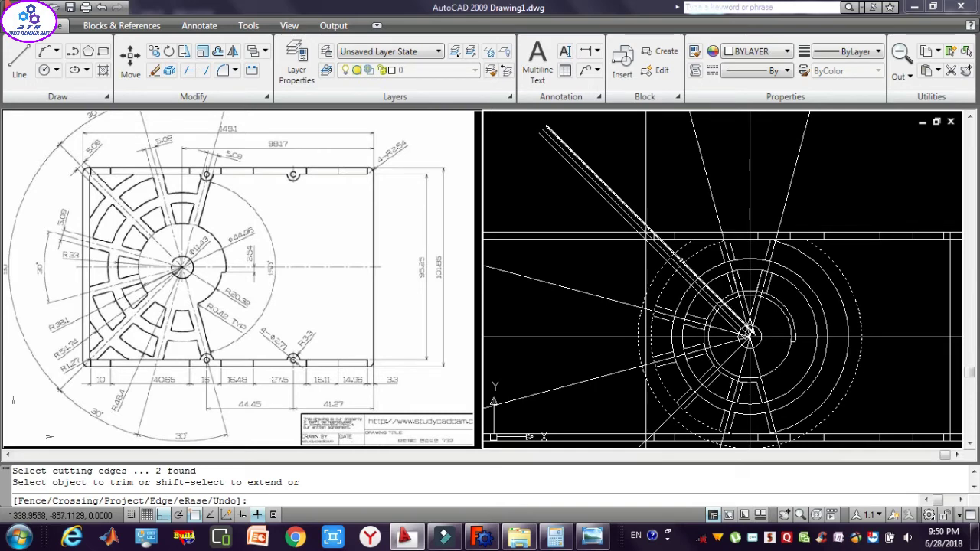
left_click(680, 260)
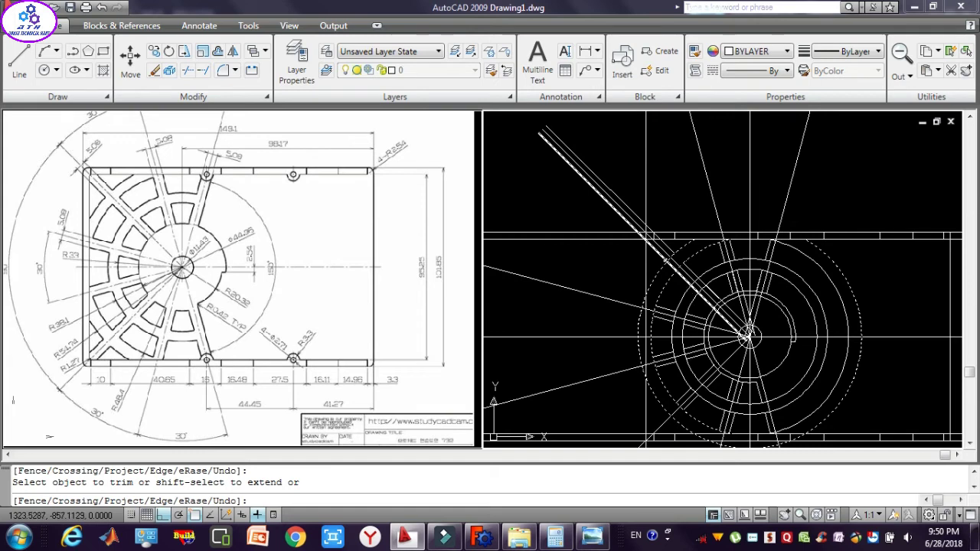
left_click(666, 261)
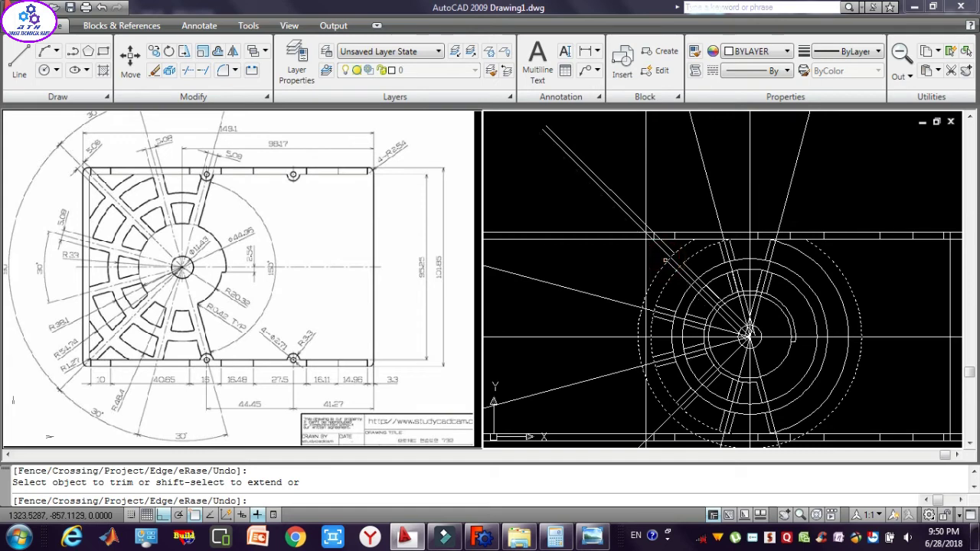
key("ctrl+z")
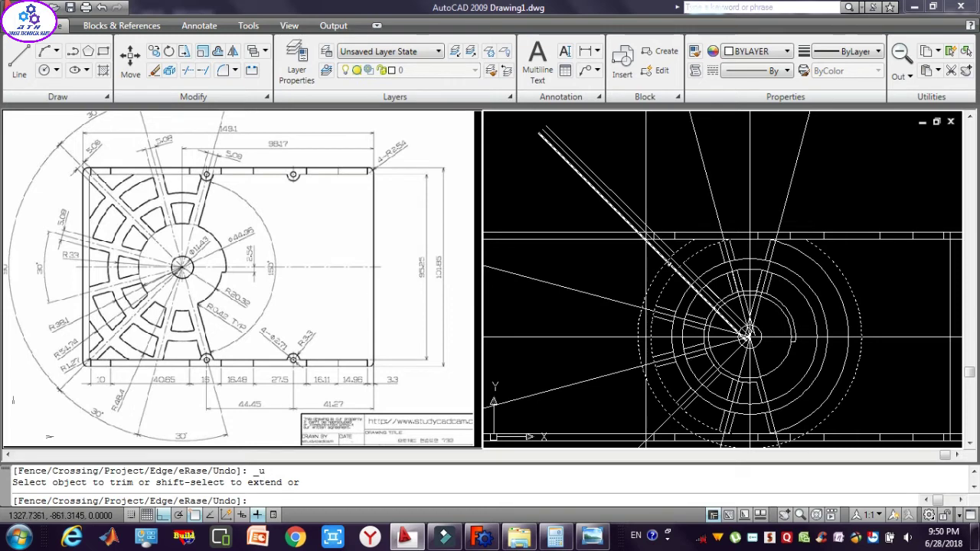
left_click(669, 264)
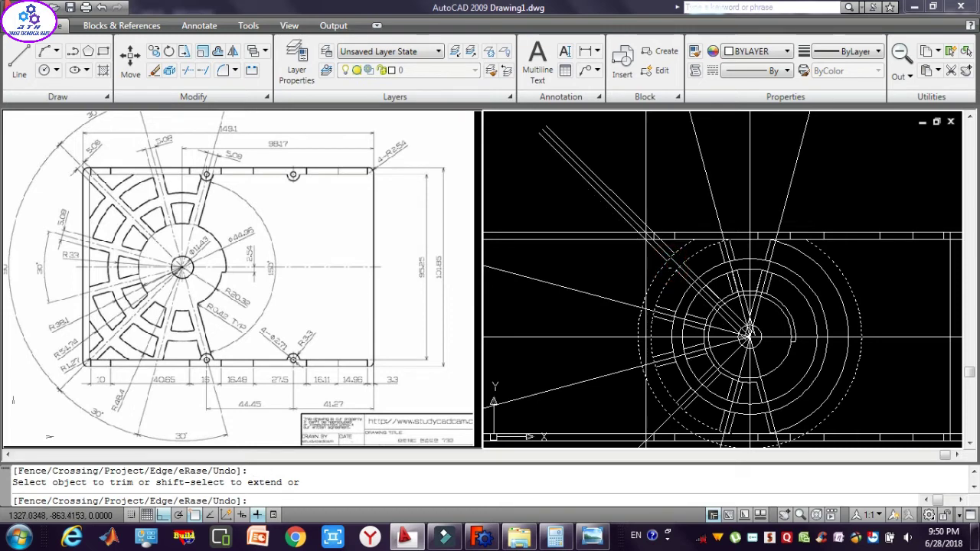
key("Escape")
Trim the long upper-left diagonal back at the horizontal line
left_click(629, 260)
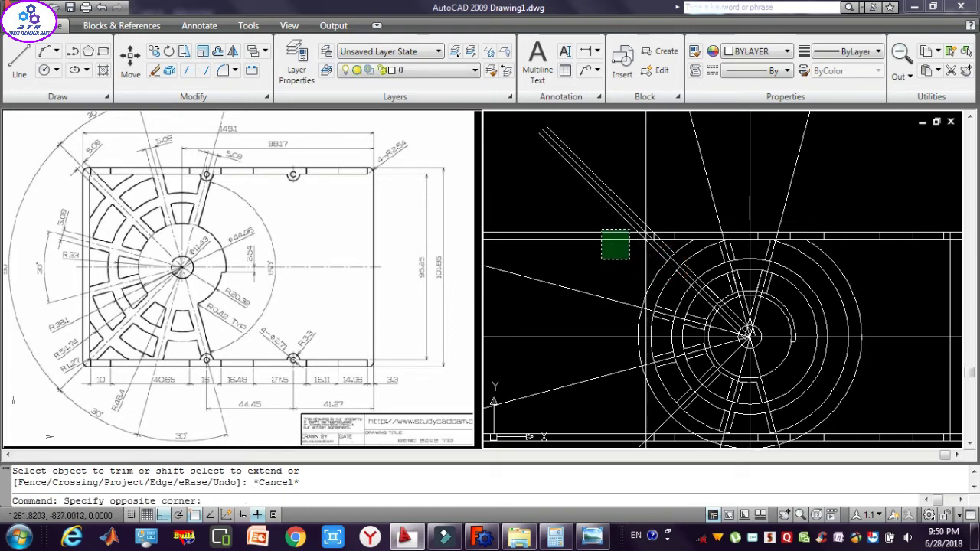
left_click(594, 222)
key("Escape")
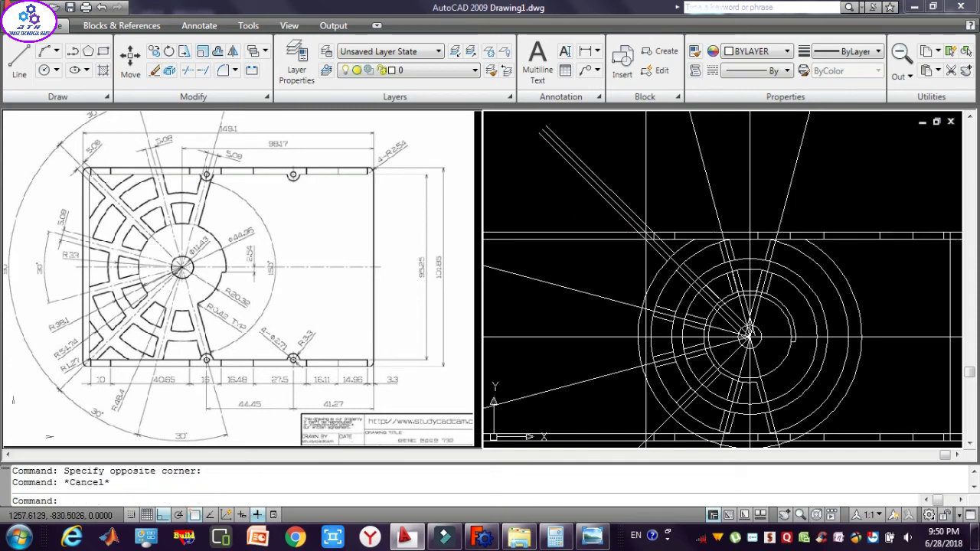
left_click(613, 283)
left_click(564, 230)
type("tr")
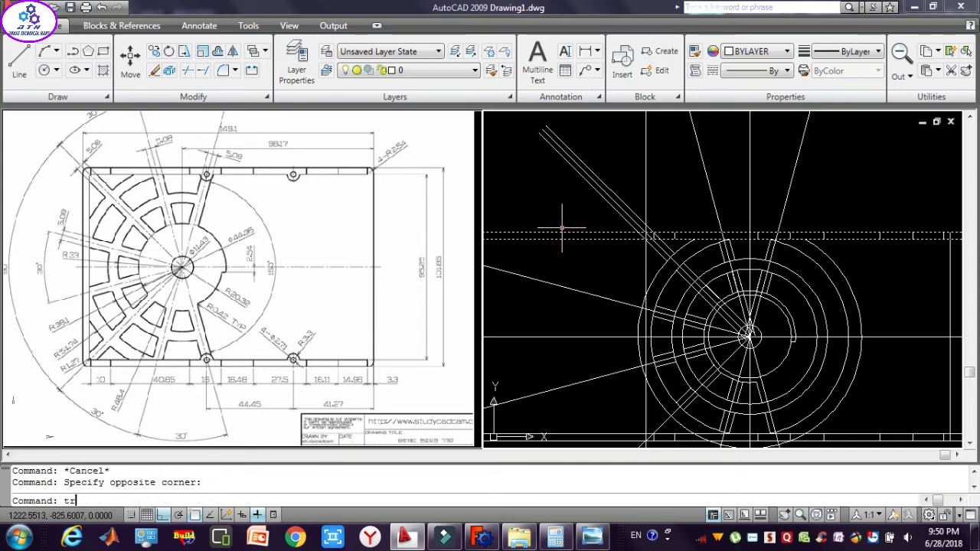
key("Return")
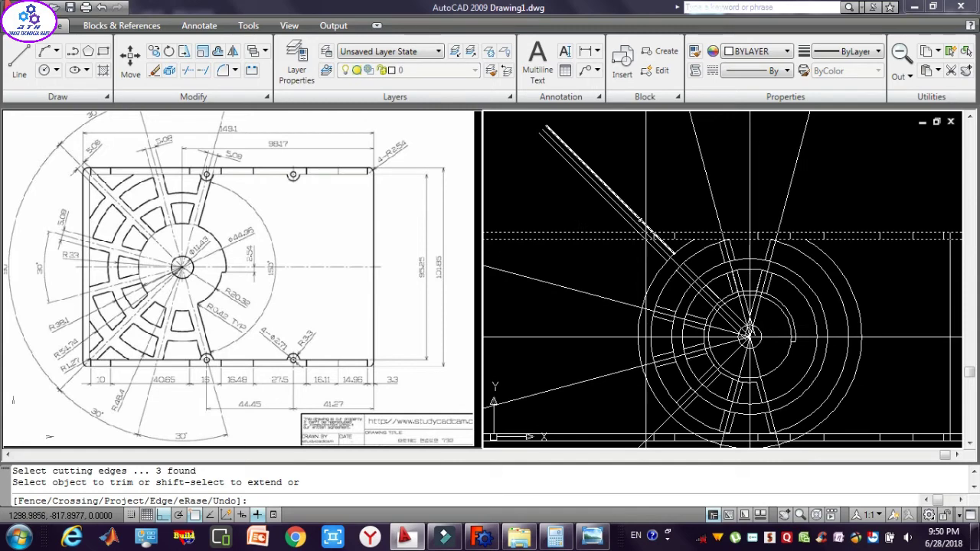
left_click(640, 220)
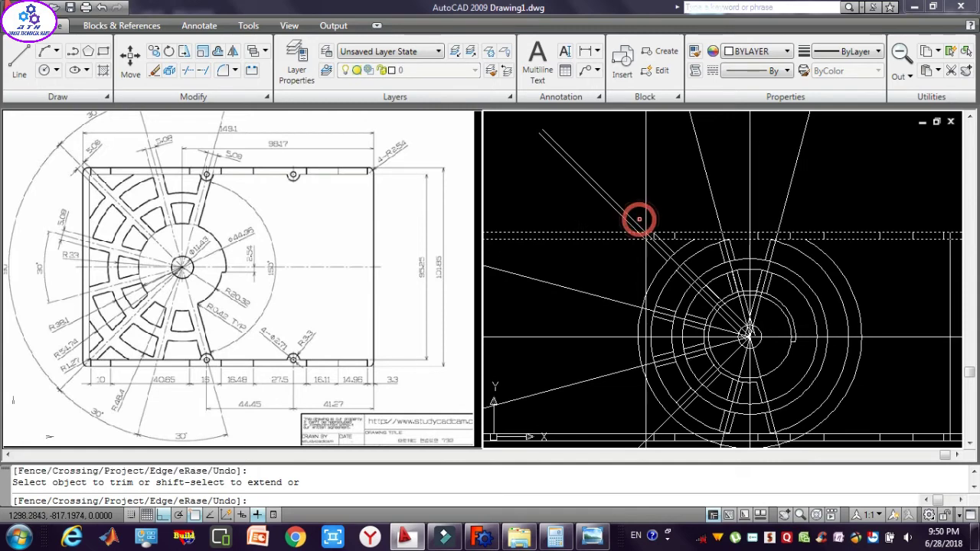
left_click(652, 233)
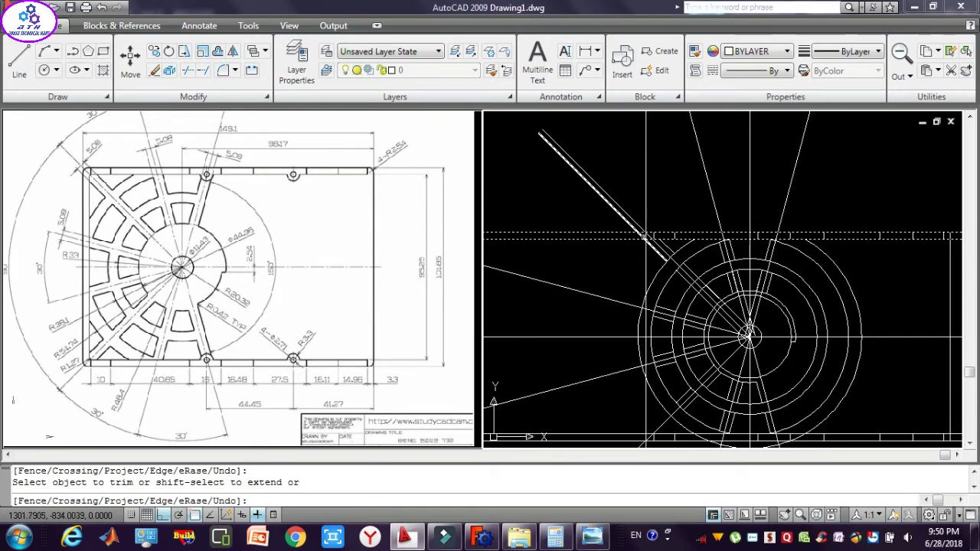
left_click(641, 234)
key("Escape")
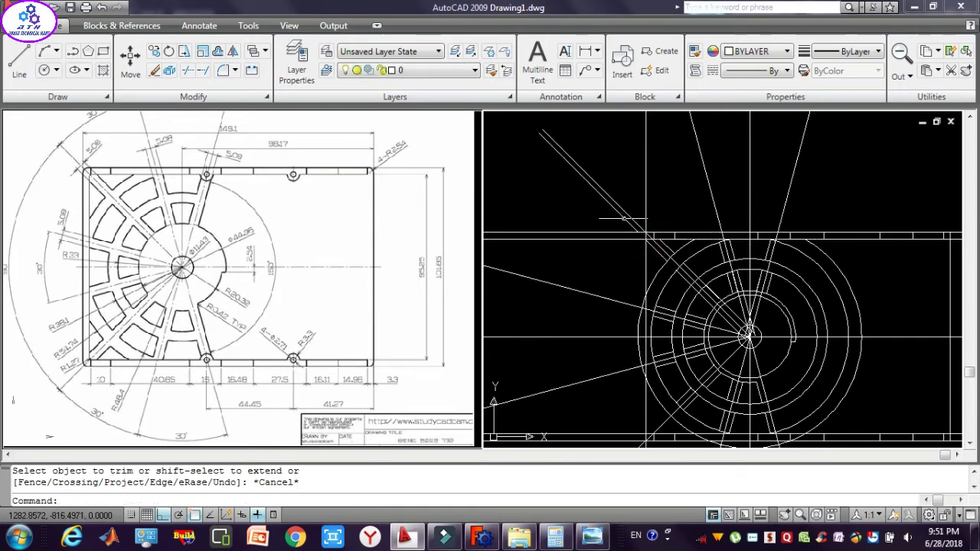
left_click(624, 218)
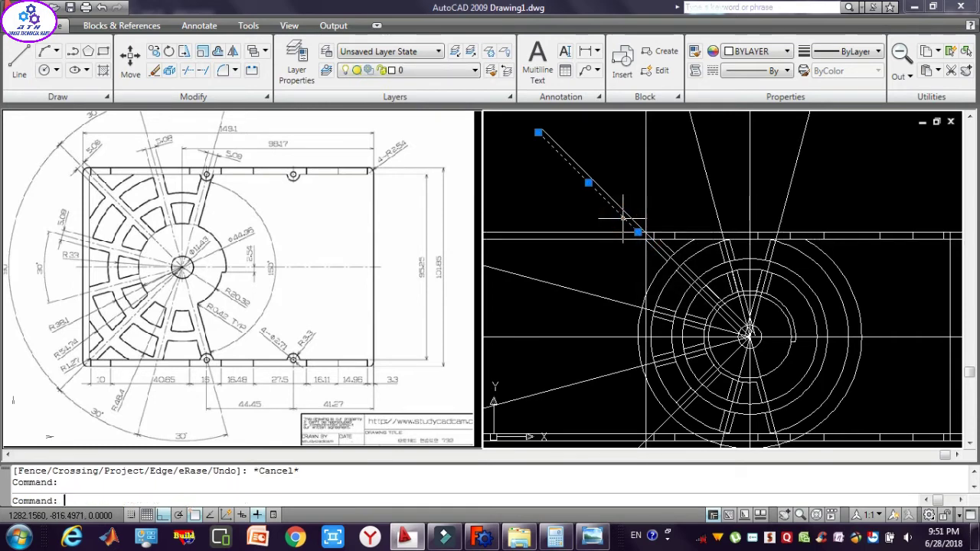
key("Escape")
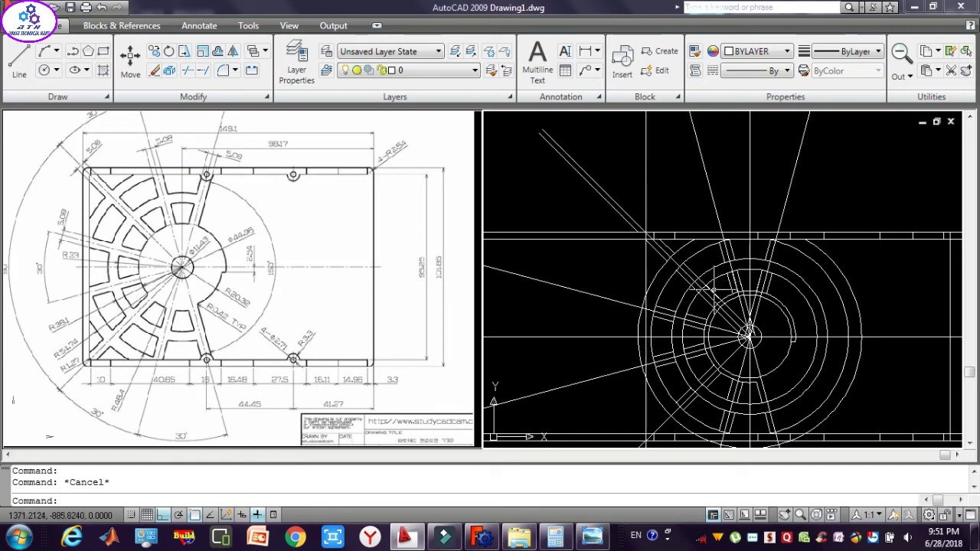
key("Escape")
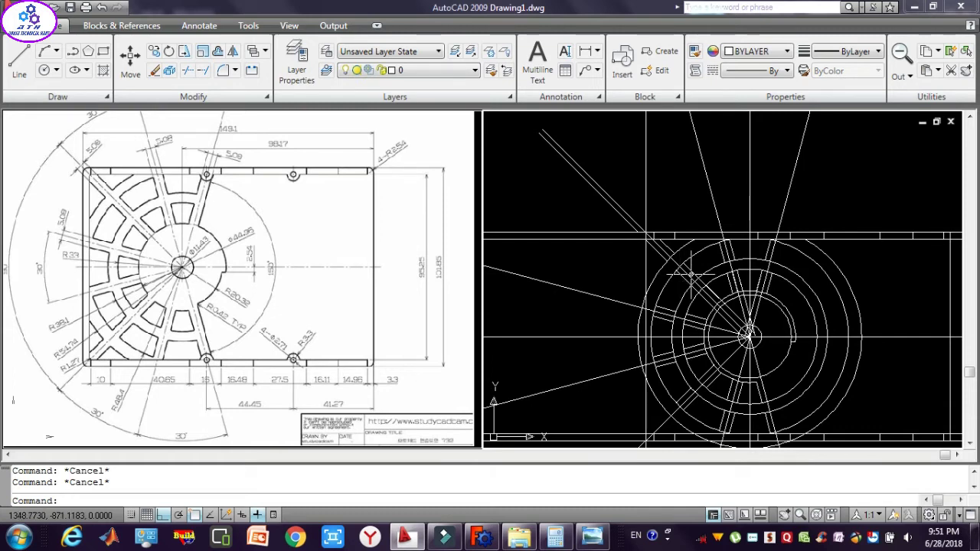
Delete the stray short diagonal near the hub centre
left_click(735, 328)
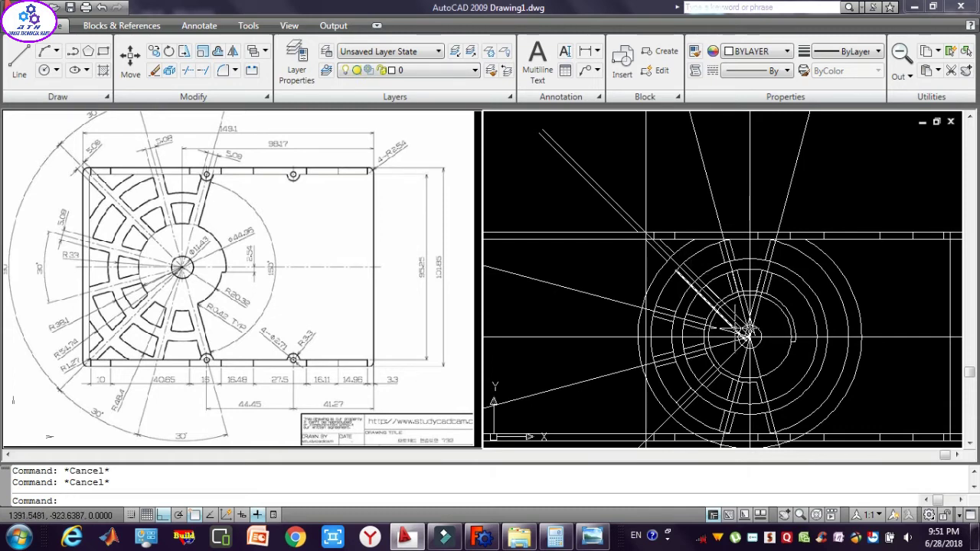
key("Delete")
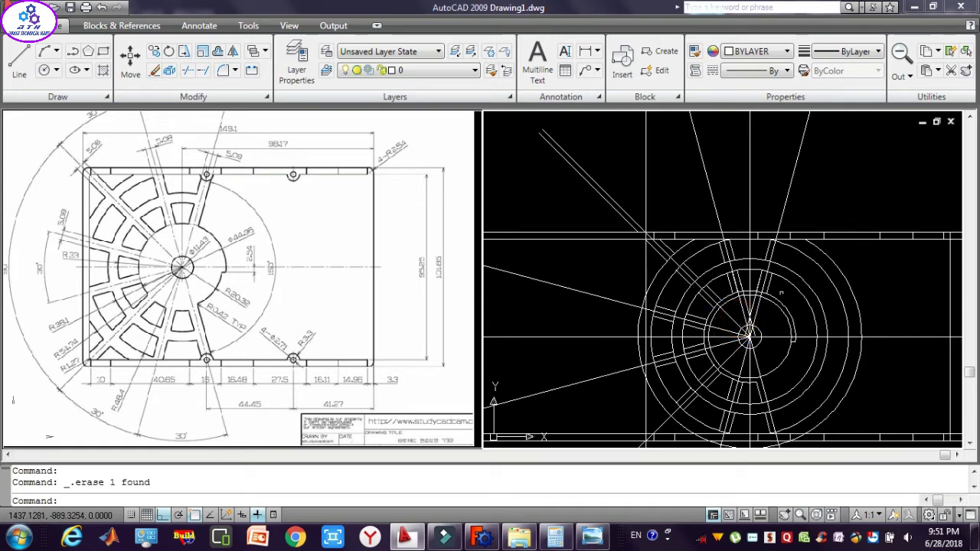
key("Escape")
key("Escape")
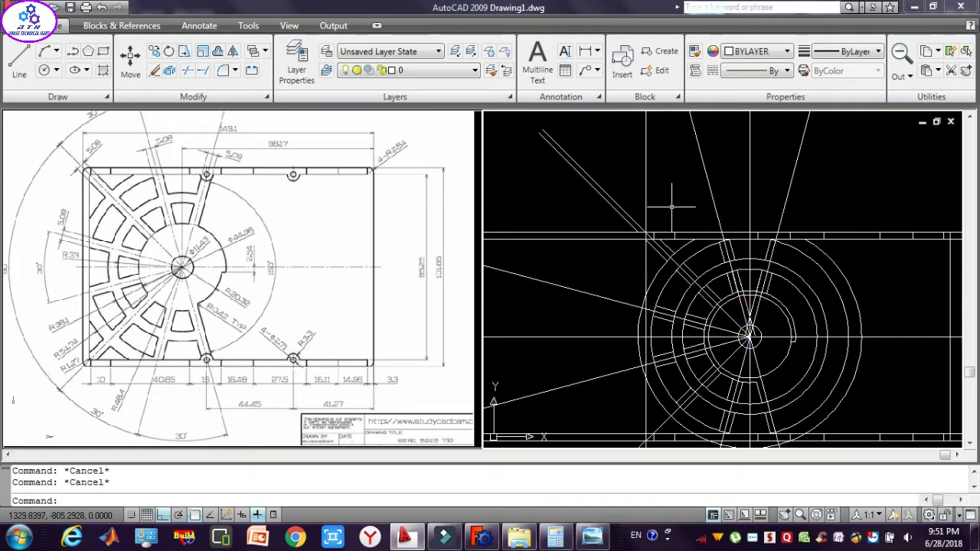
type("p")
key("Return")
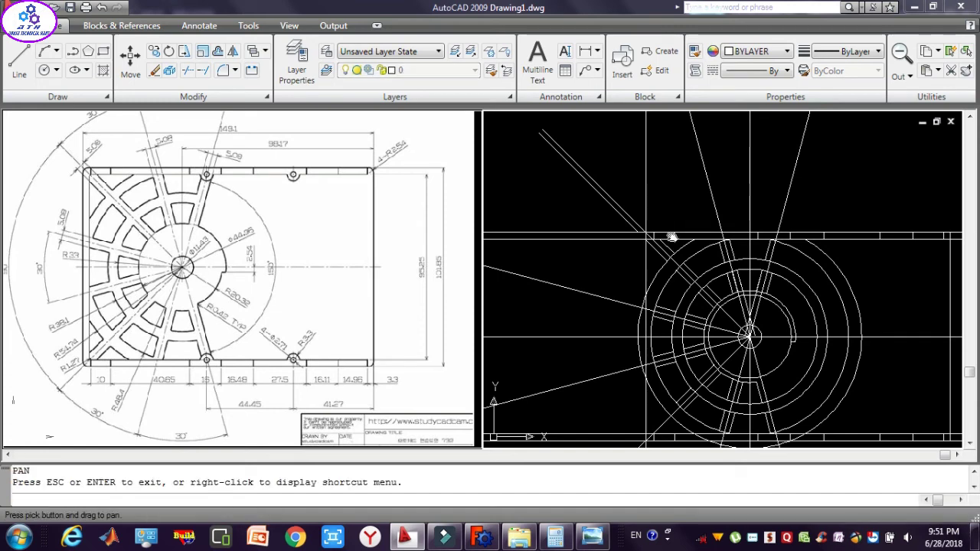
Offset the lower-left diagonal line by 5.08 to form the rib's second edge
left_click_drag(678, 242, 679, 212)
key("Escape")
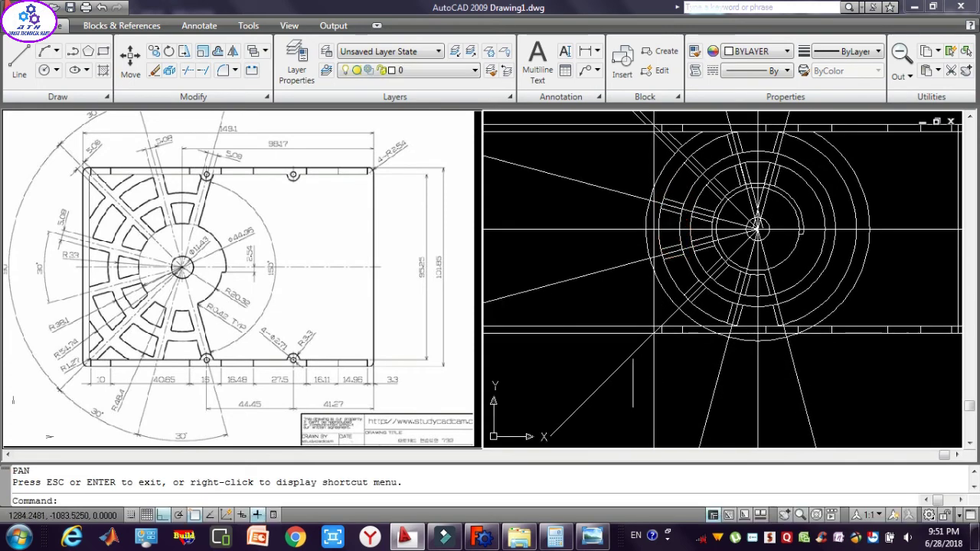
left_click(652, 411)
left_click(587, 370)
type("o")
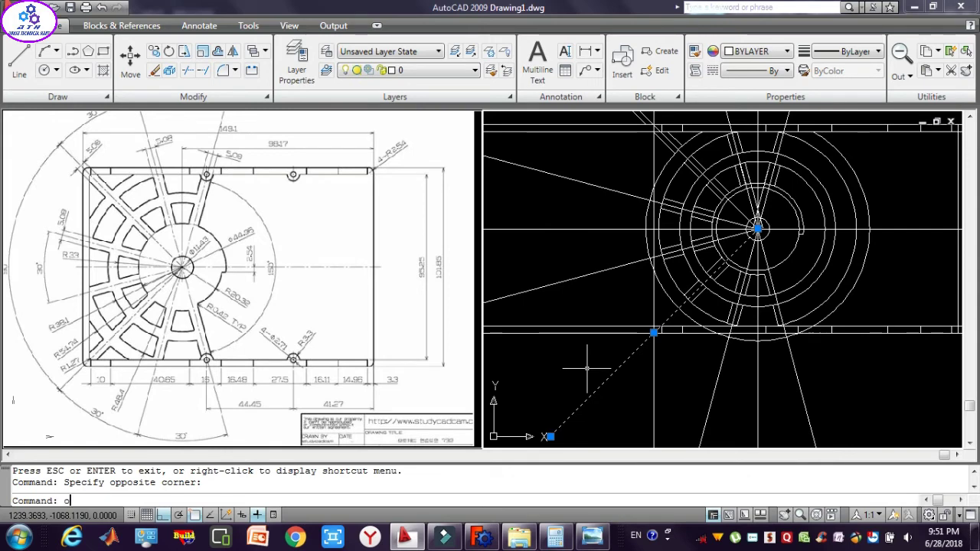
key("Return")
left_click(600, 385)
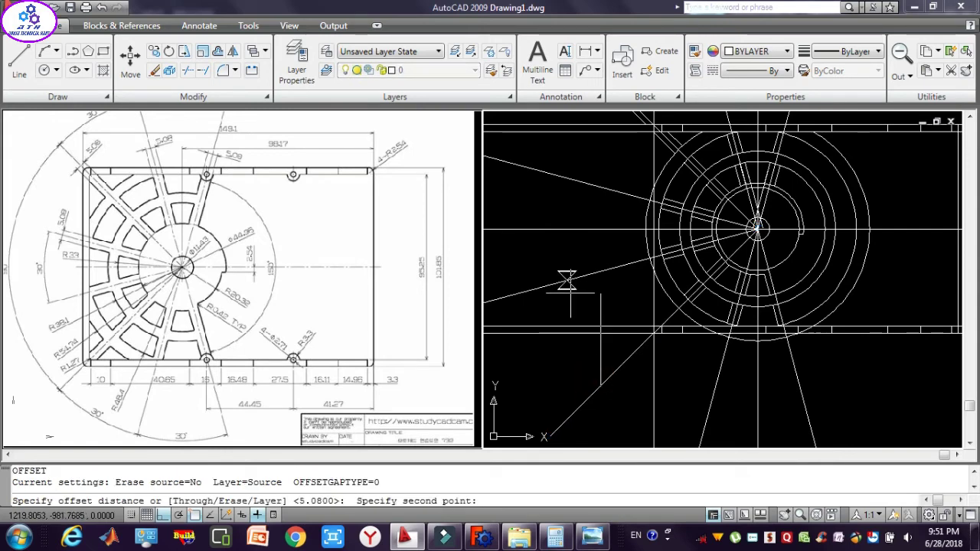
type("5.08")
key("Return")
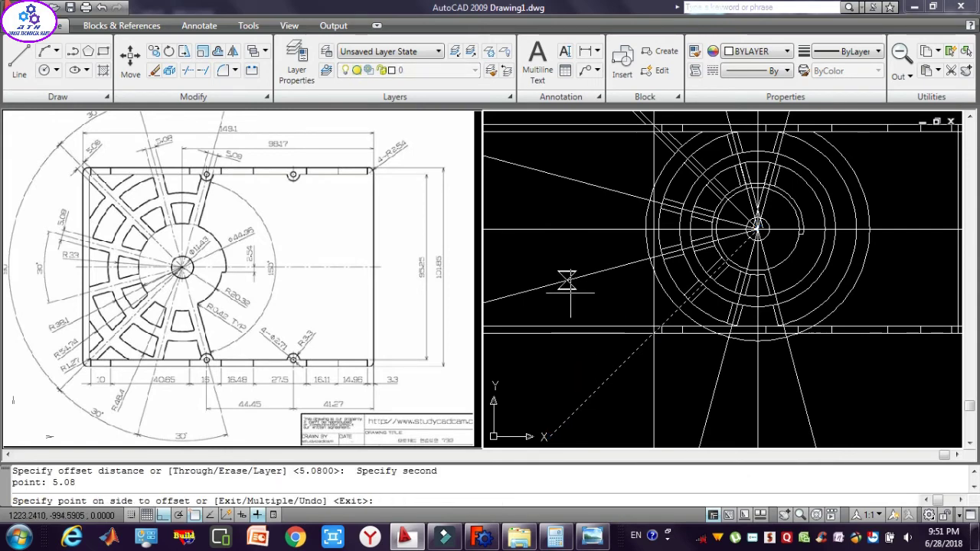
left_click(567, 280)
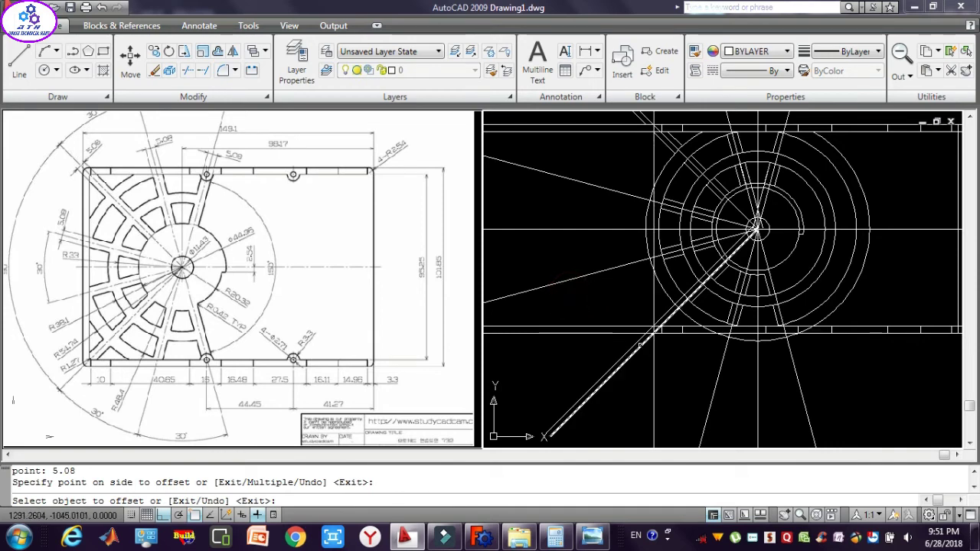
left_click(641, 344)
left_click(685, 363)
key("Escape")
key("Escape")
key("Escape")
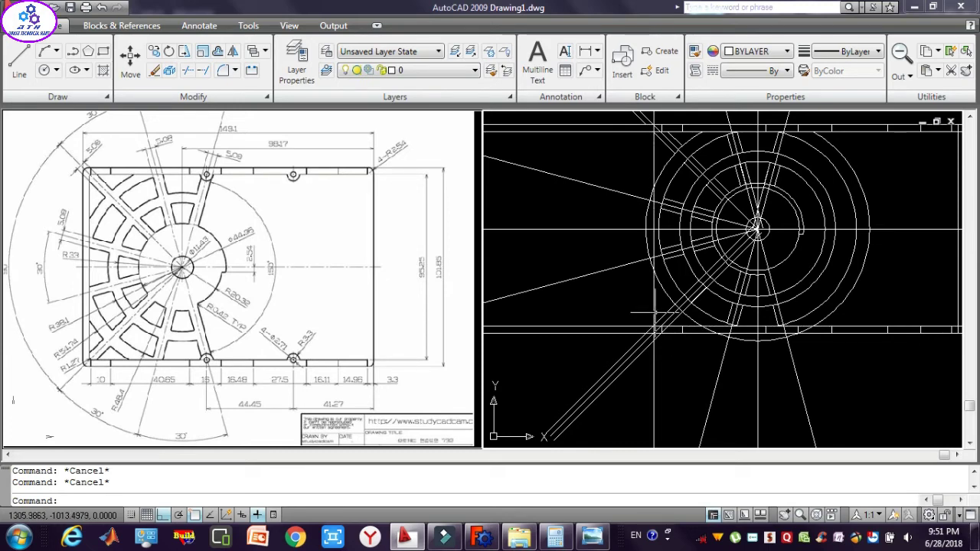
Trim the rib diagonals back at the vertical and horizontal edge lines
left_click(654, 312)
left_click(646, 311)
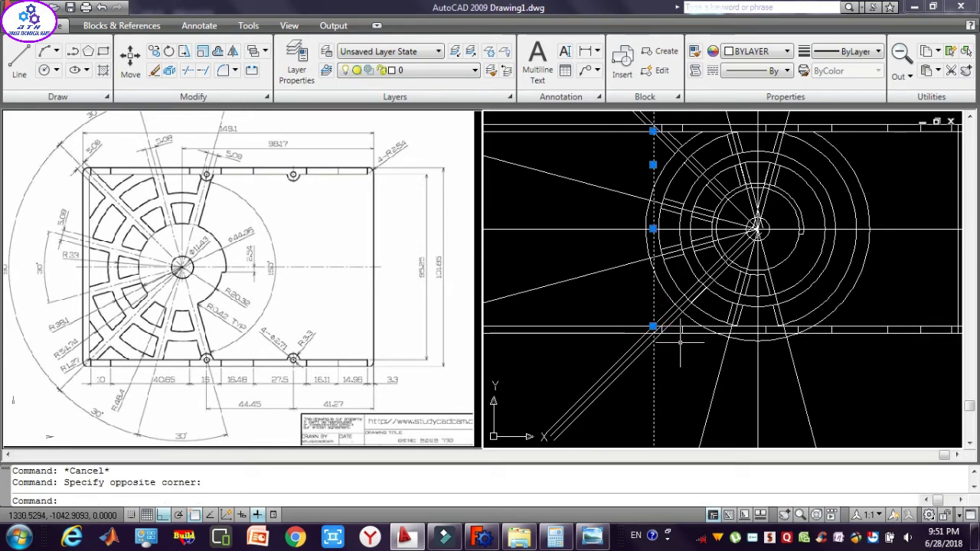
left_click(679, 341)
left_click(674, 318)
type("t")
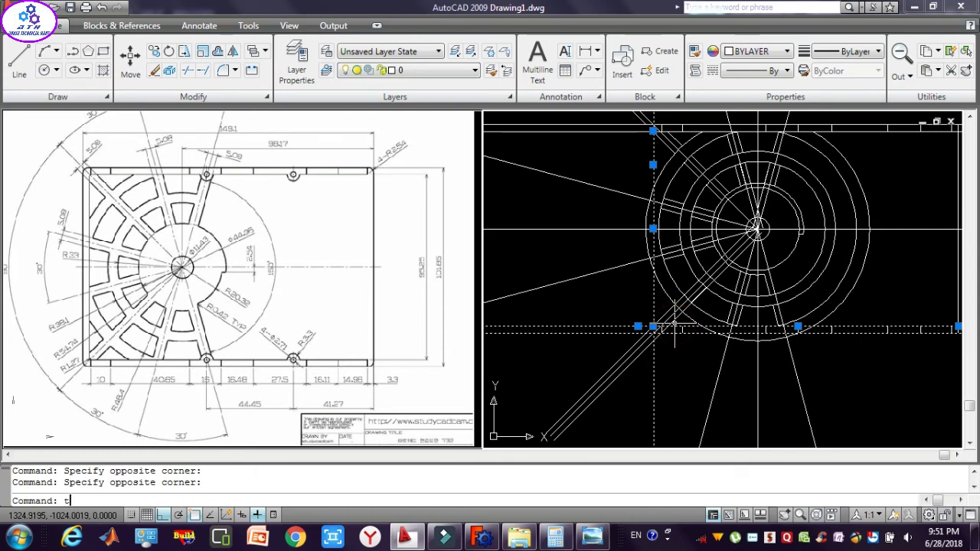
type("r")
key("Return")
left_click(646, 368)
left_click(604, 360)
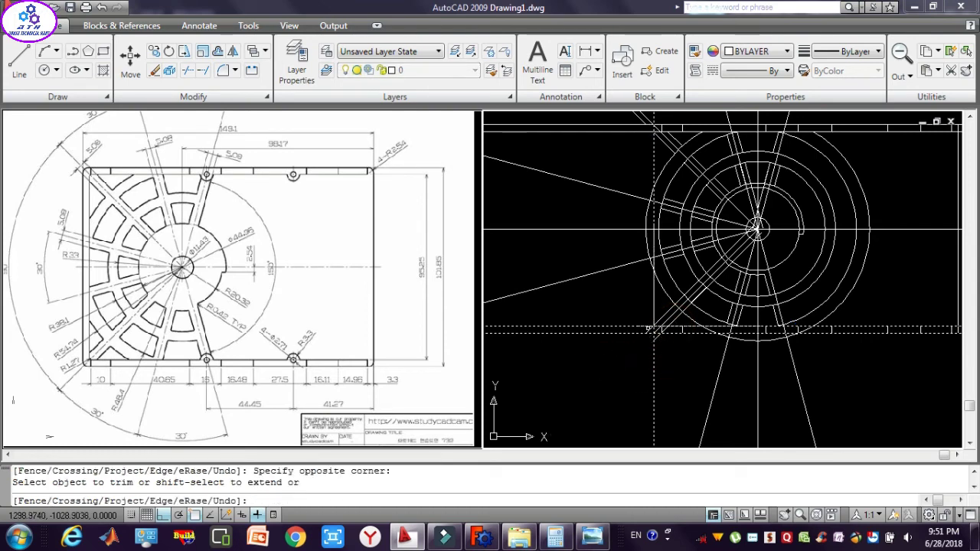
left_click(651, 332)
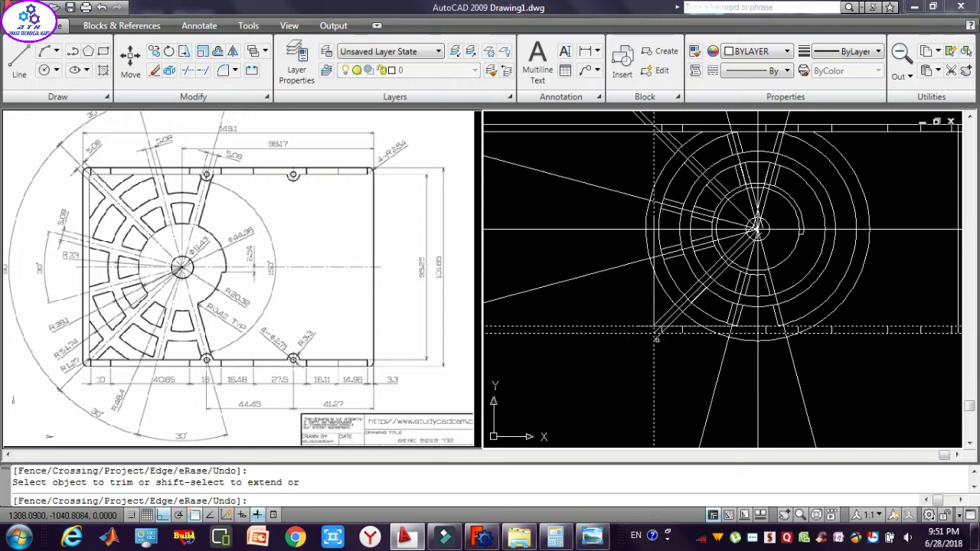
left_click(651, 332)
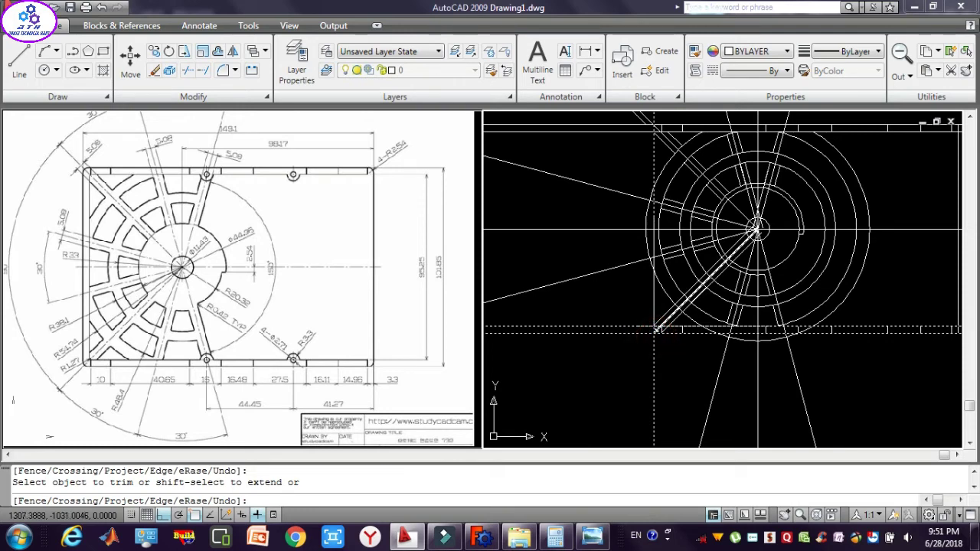
left_click(656, 329)
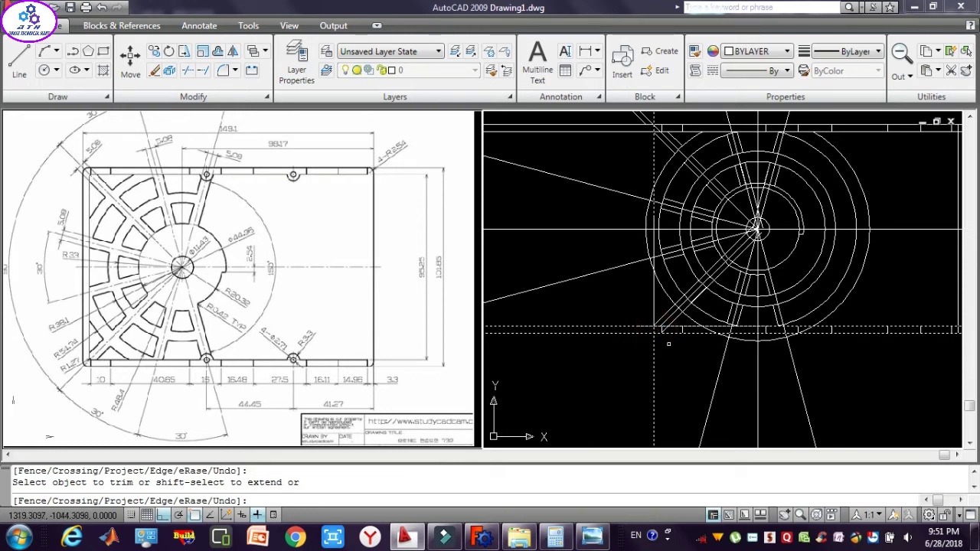
left_click(666, 330)
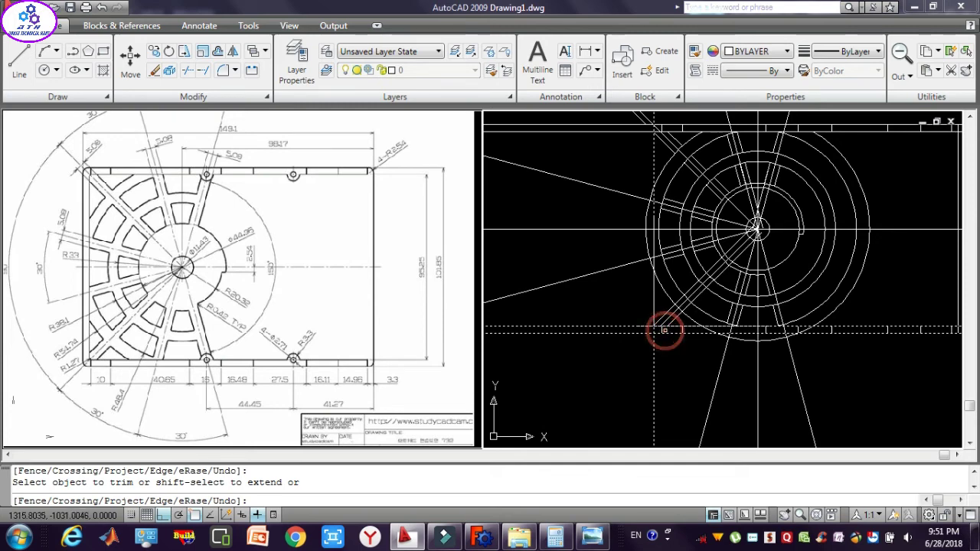
key("Escape")
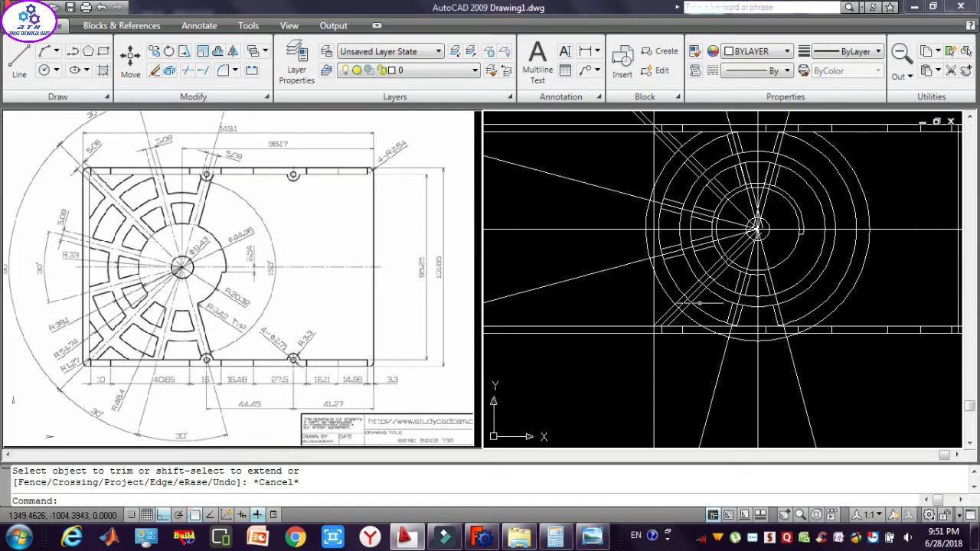
Trim the rib lines inside the two outer hub circles
left_click(697, 318)
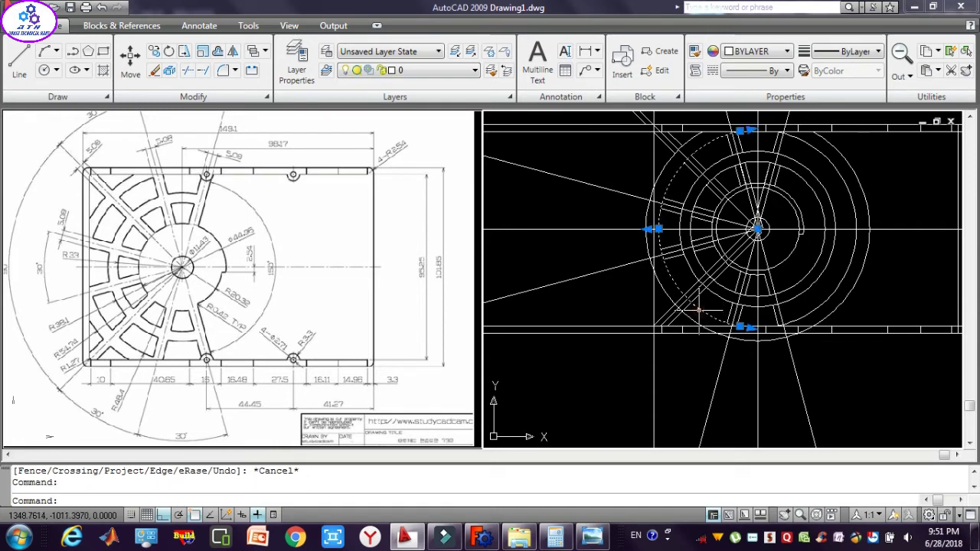
left_click(689, 314)
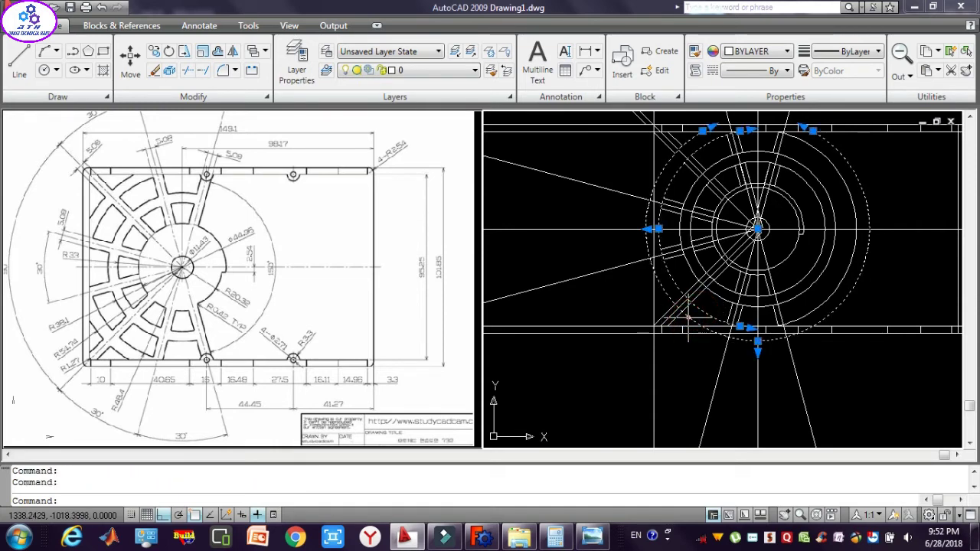
type("tr")
key("Return")
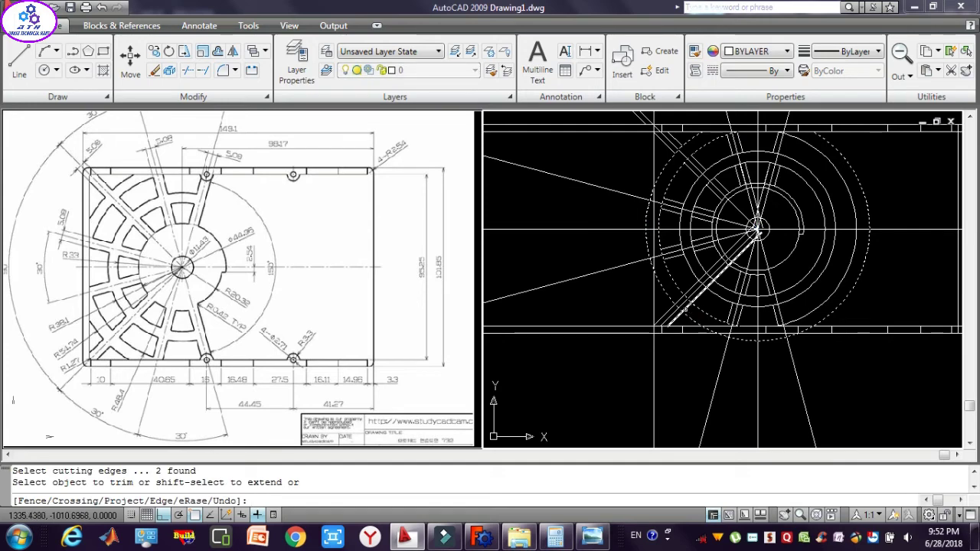
left_click(685, 310)
left_click(678, 296)
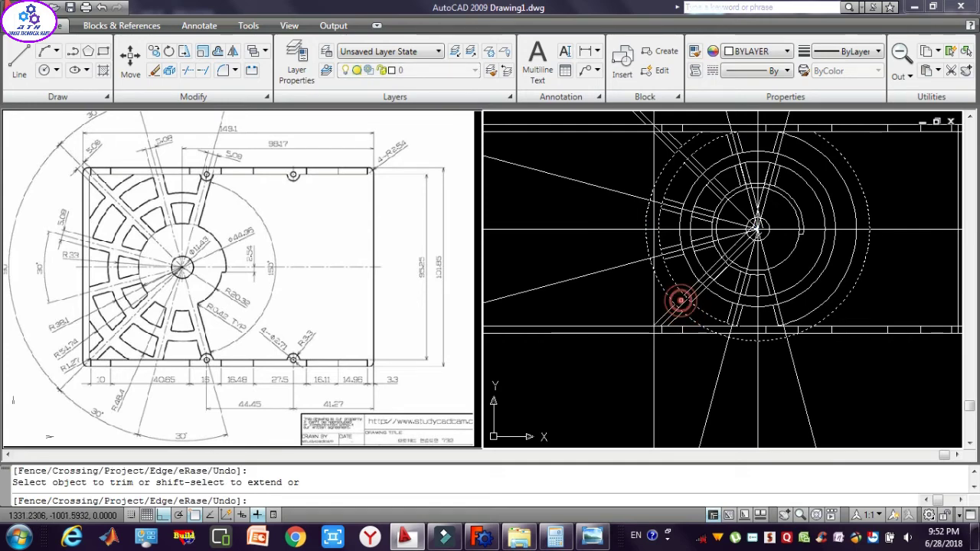
key("Escape")
key("Escape")
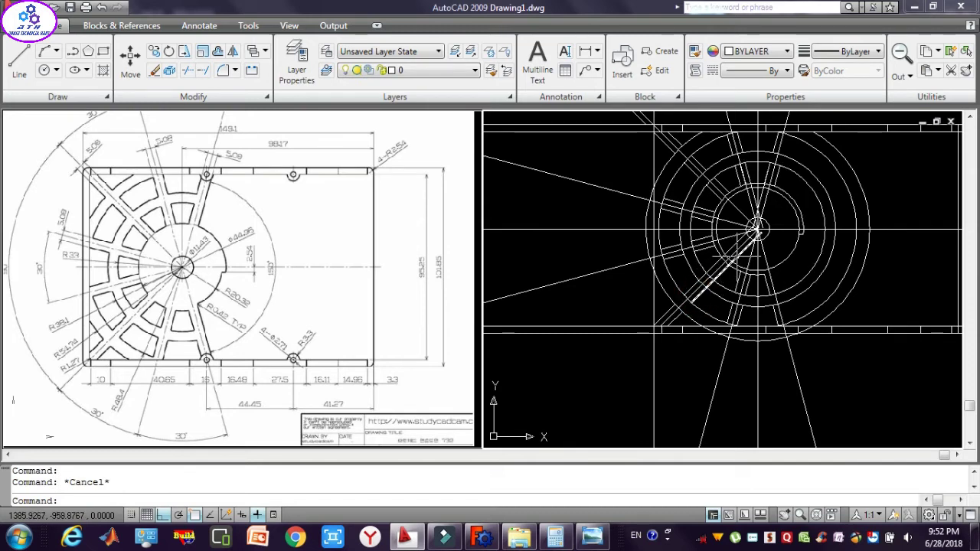
Delete the centre diagonal line running into the hub
left_click(735, 259)
key("Delete")
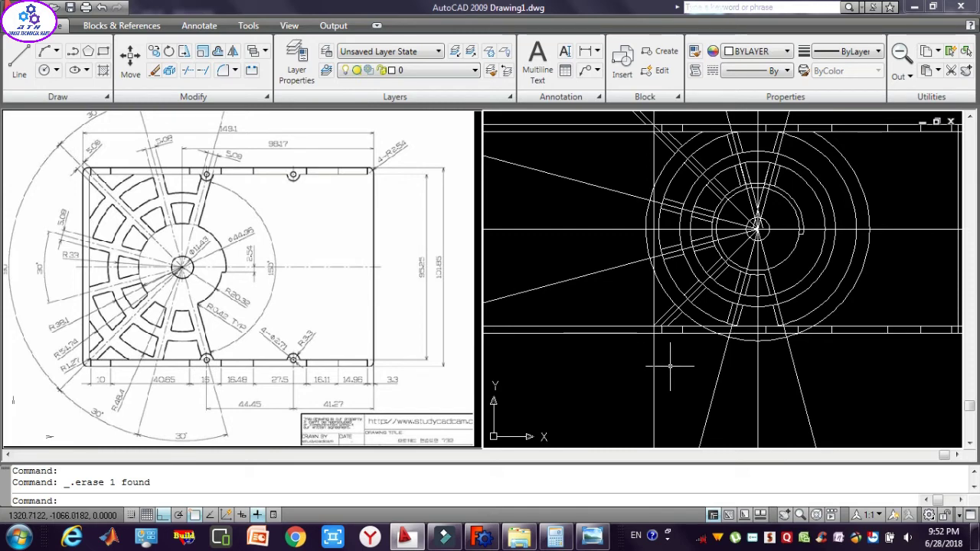
type("p")
key("Return")
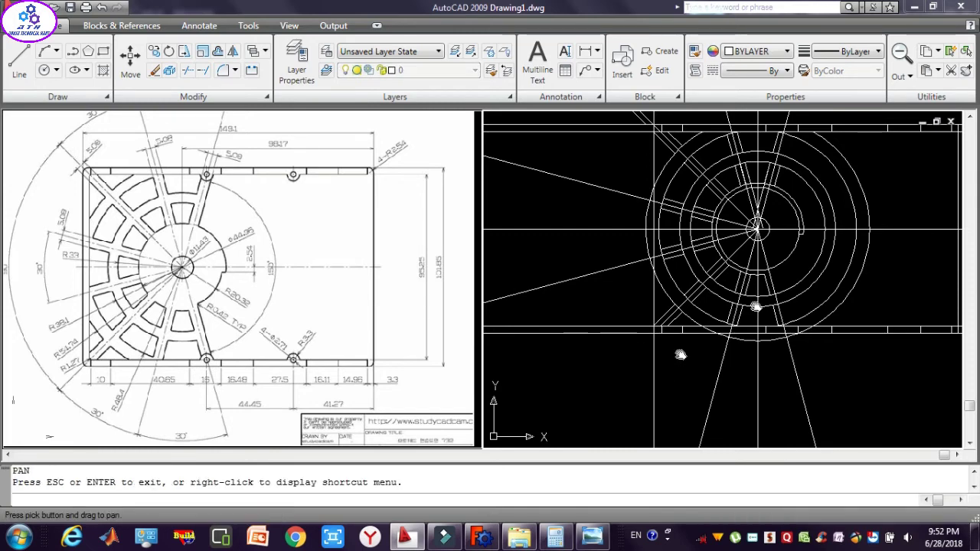
Select the plate's bottom edge line as the cutting edge
mouse_move(825, 268)
left_mouse_down()
mouse_move(758, 323)
mouse_move(770, 310)
mouse_move(794, 310)
left_mouse_up()
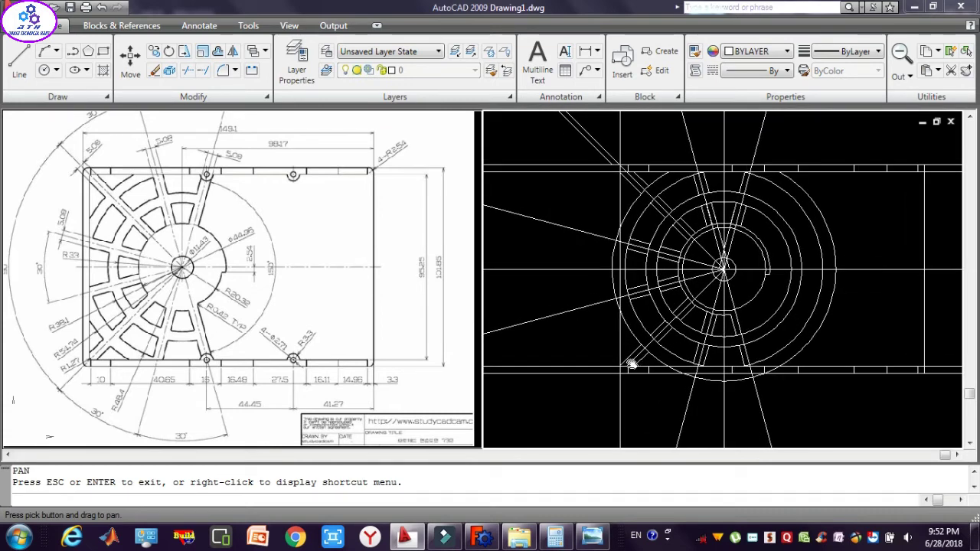
key("Escape")
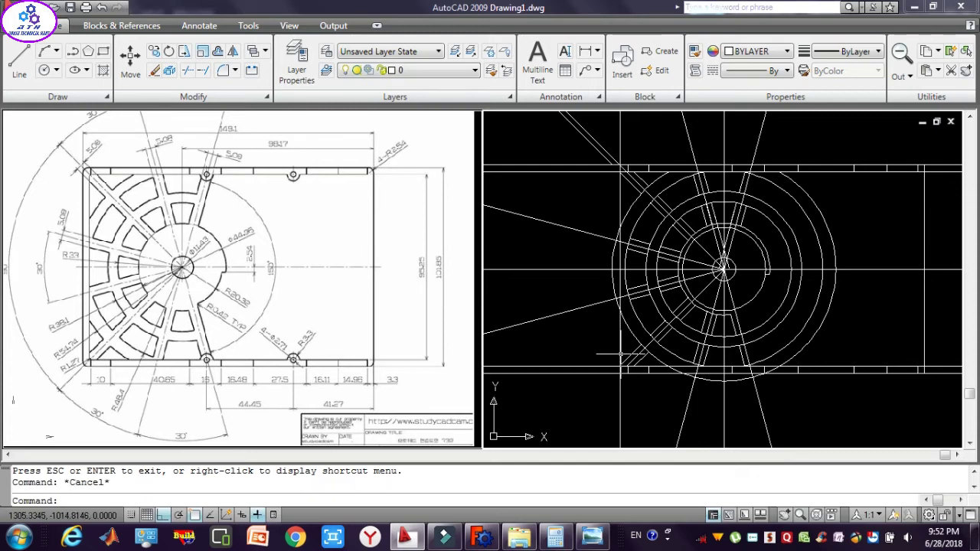
left_click(621, 354)
type("t")
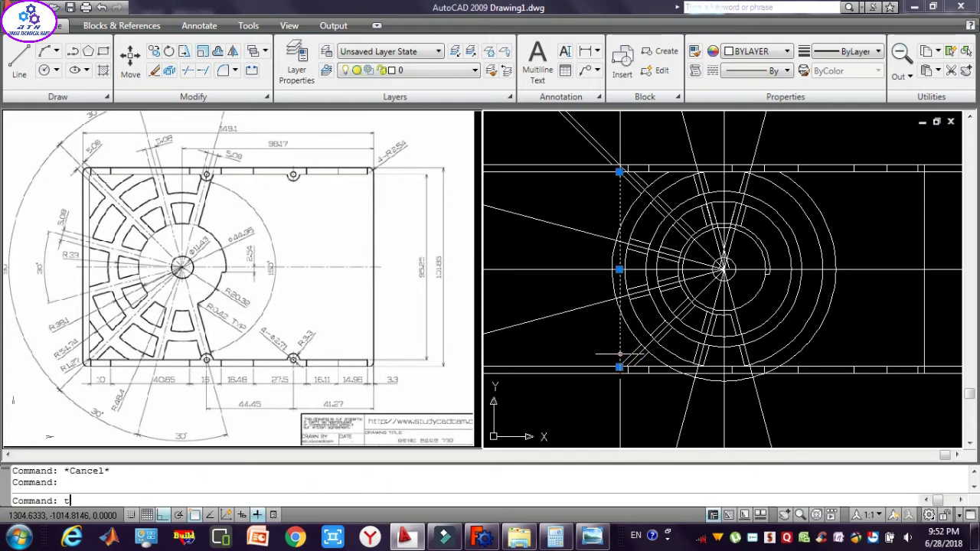
type("r")
key("Return")
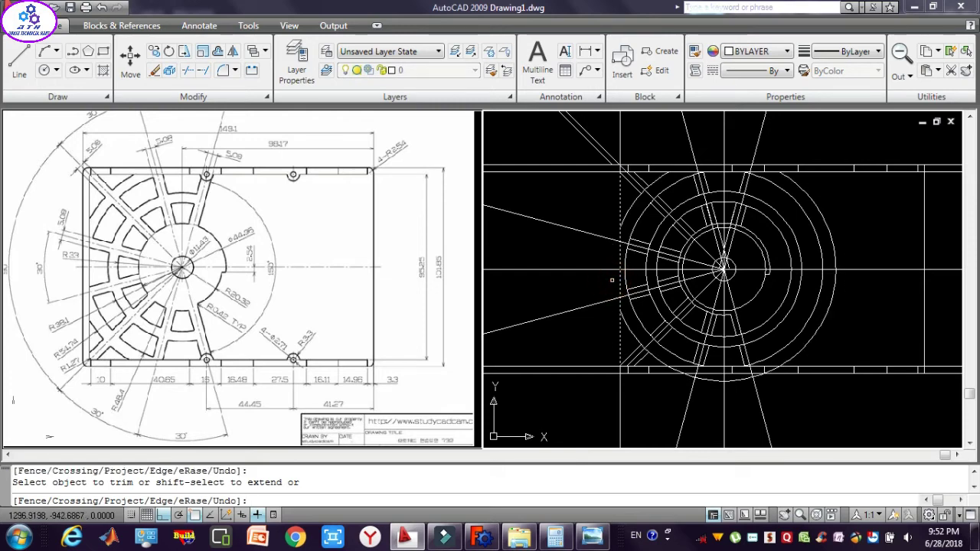
key("Escape")
key("Escape")
key("Escape")
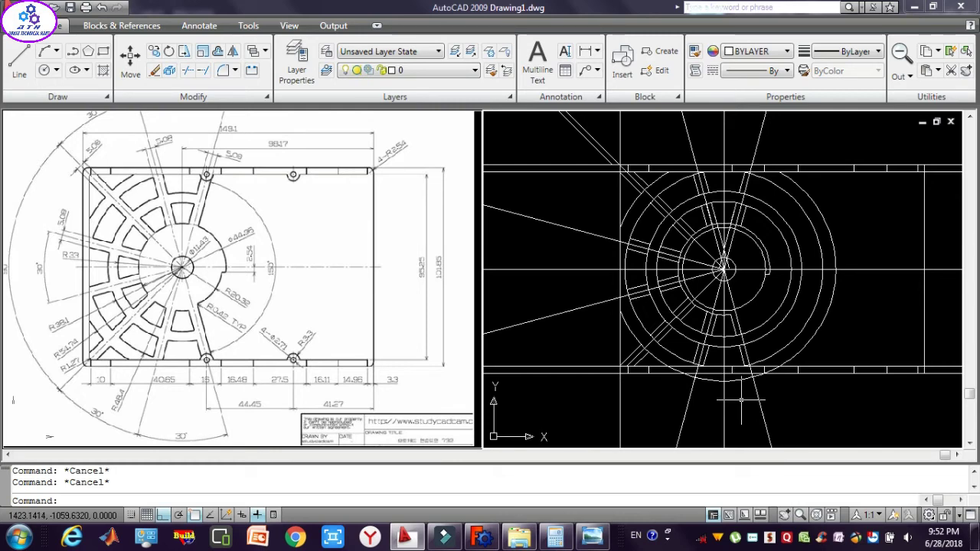
left_click(741, 400)
key("Escape")
left_click(854, 385)
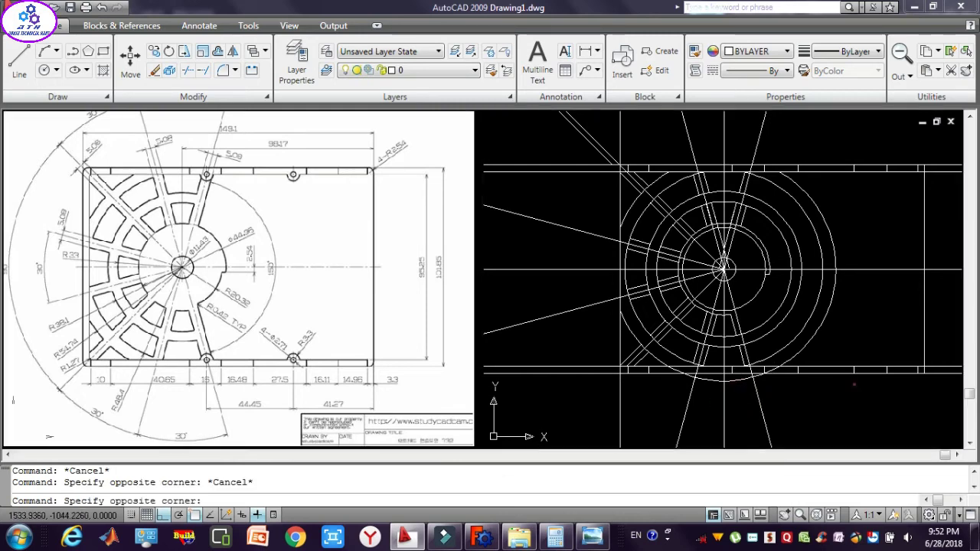
left_click(845, 388)
left_click(826, 344)
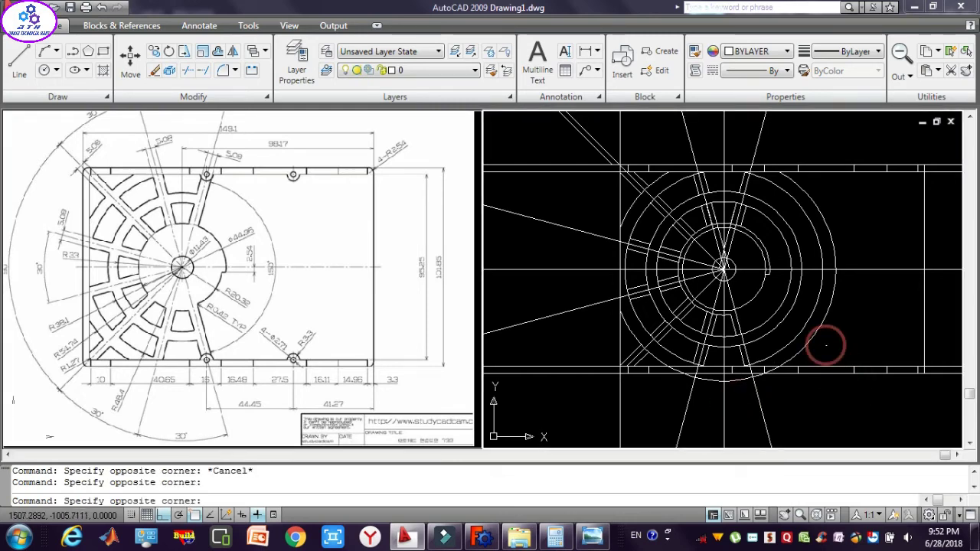
left_click(841, 394)
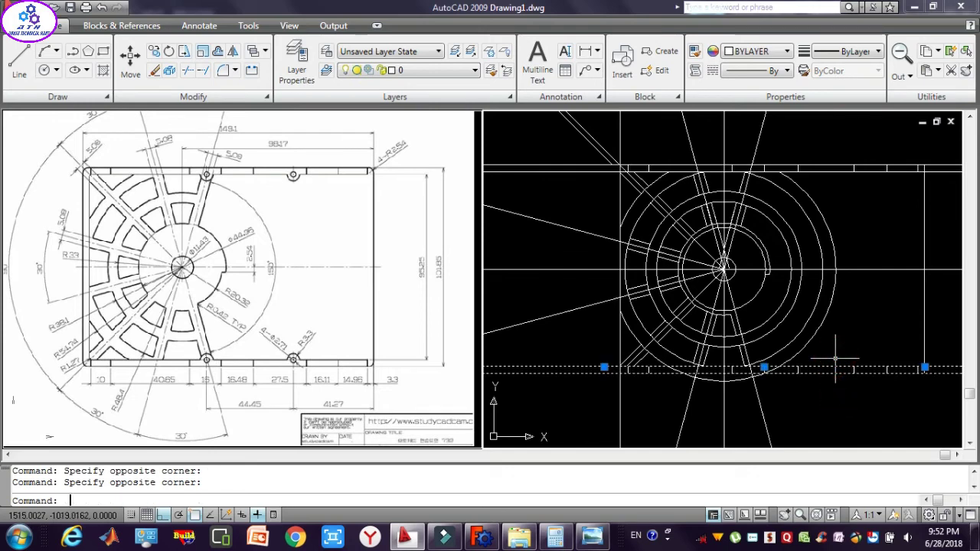
Trim off the outer hub circle's arc hanging below the bottom edge line
type("tr")
key("Return")
left_click(729, 409)
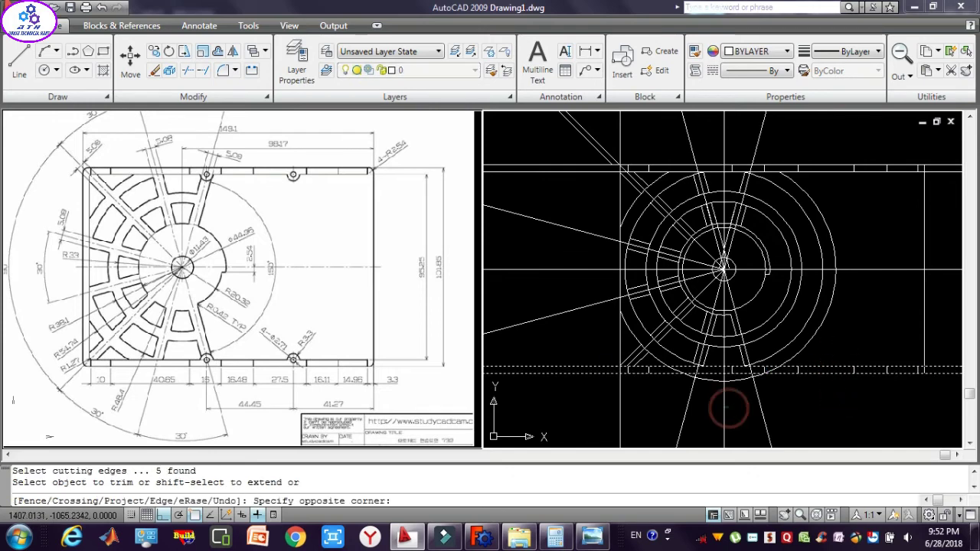
left_click(729, 410)
left_click(729, 383)
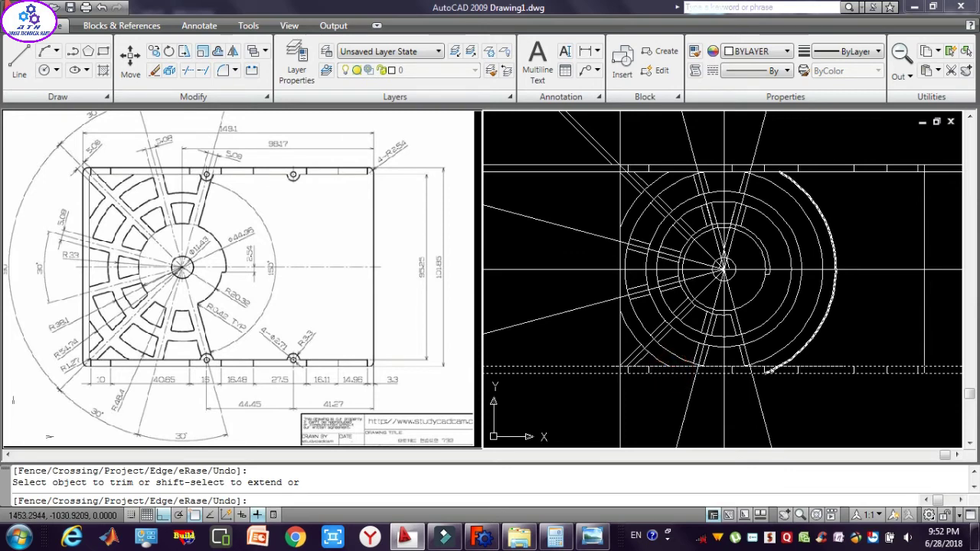
left_click(766, 372)
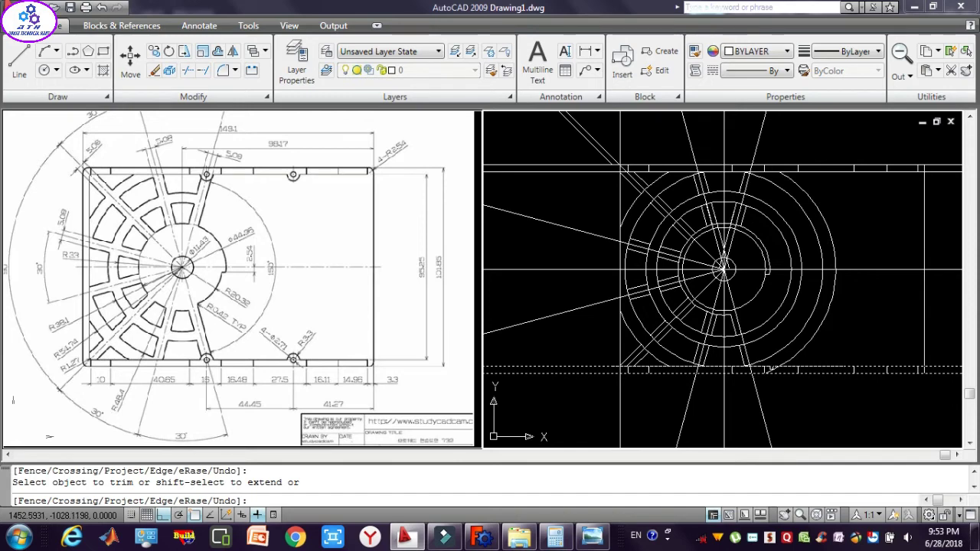
left_click(769, 370)
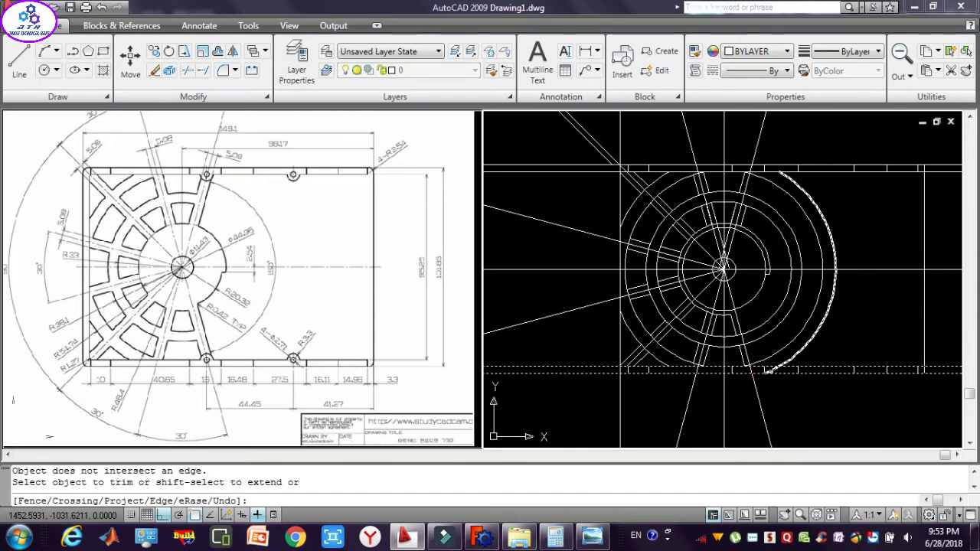
left_click(768, 370)
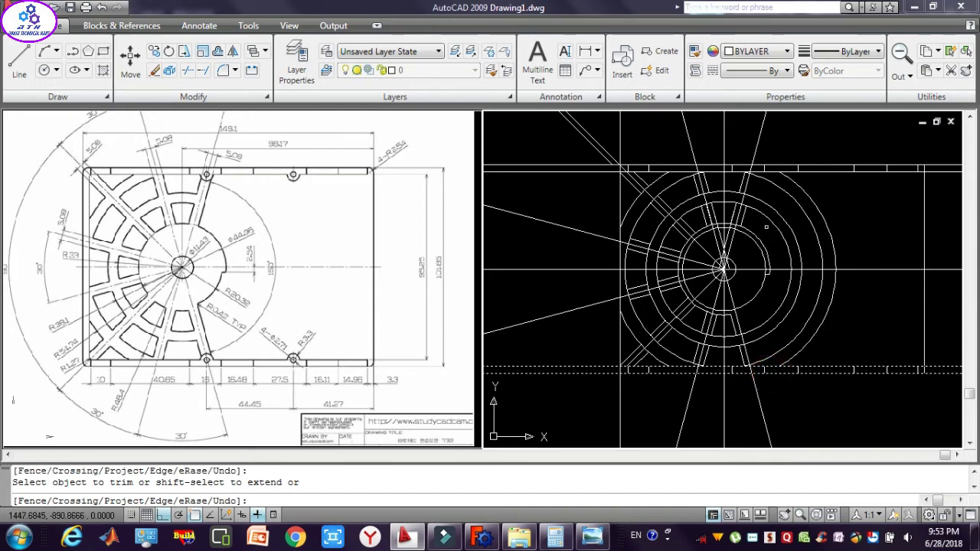
key("Escape")
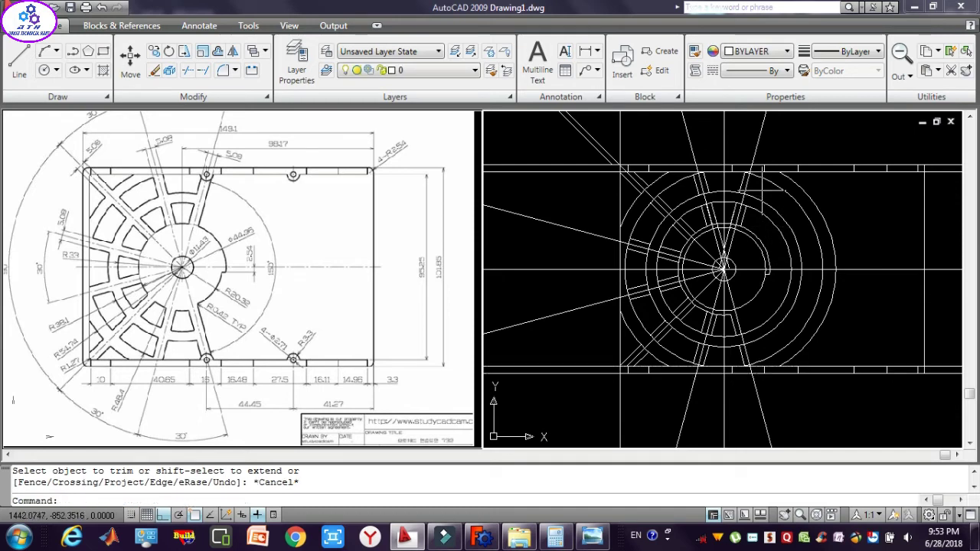
key("Escape")
Select the inclined line through the hub centre, clearing the mistyped commands
left_click(763, 150)
left_click(747, 139)
type("o\\")
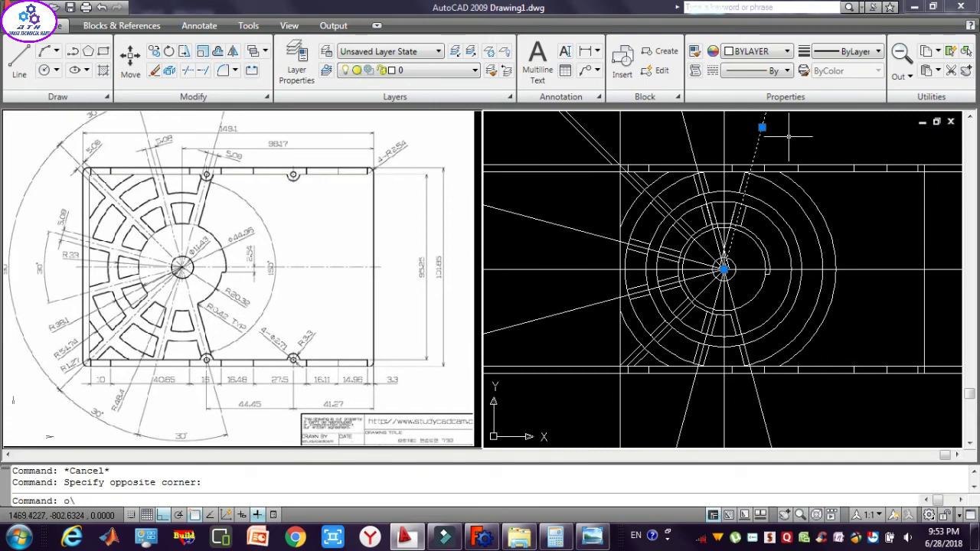
key("Return")
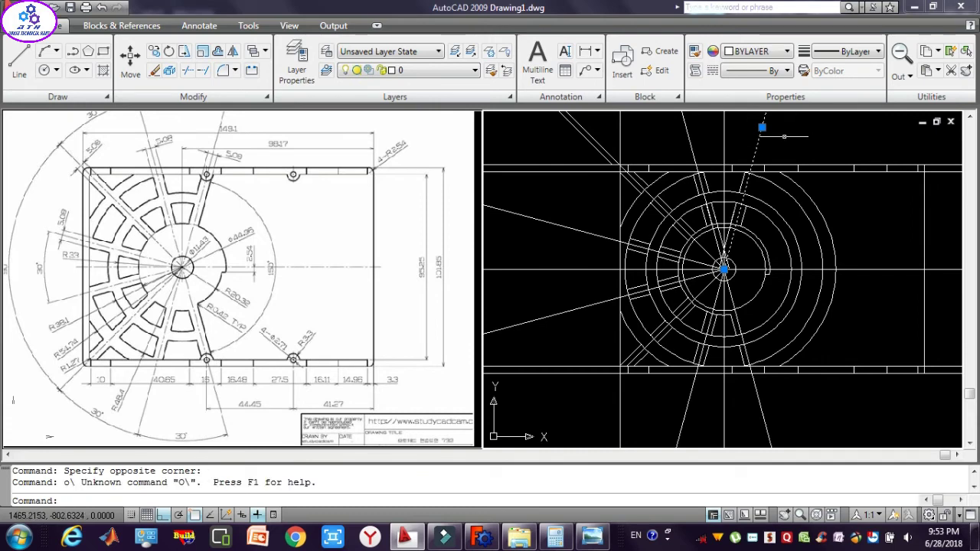
key("Escape")
left_click(762, 131)
left_click(751, 133)
type("o\\")
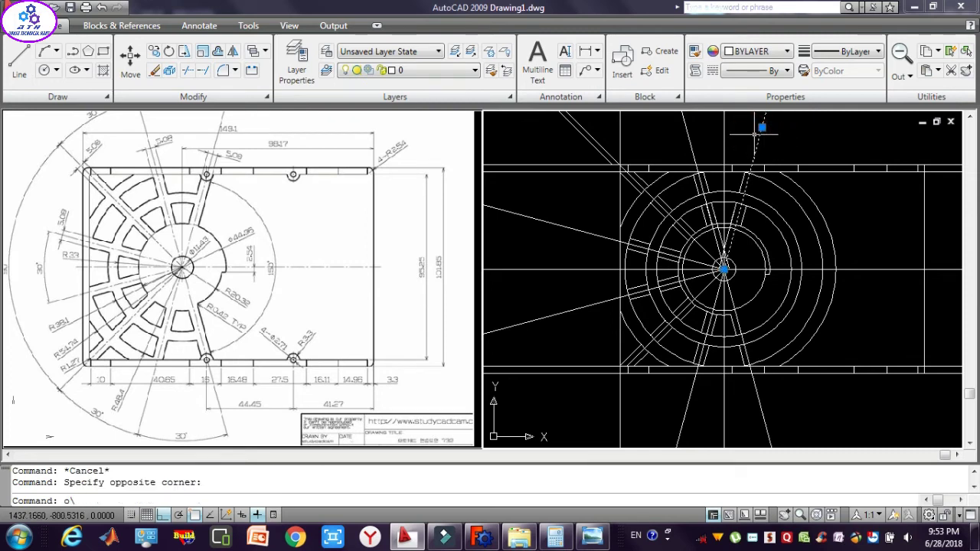
key("Escape")
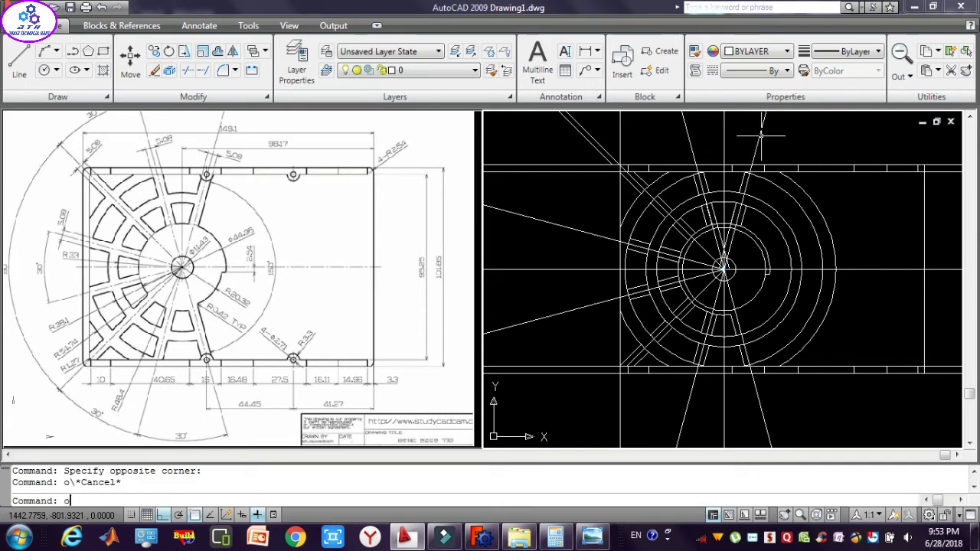
Try offsetting the radial line through the centre by 5.08
key("Return")
left_click(758, 134)
type("5.08")
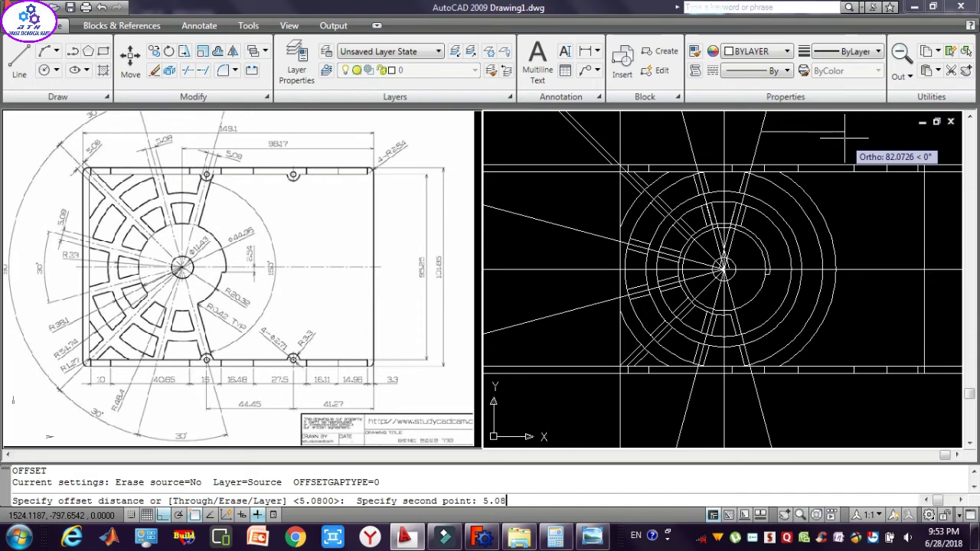
key("Return")
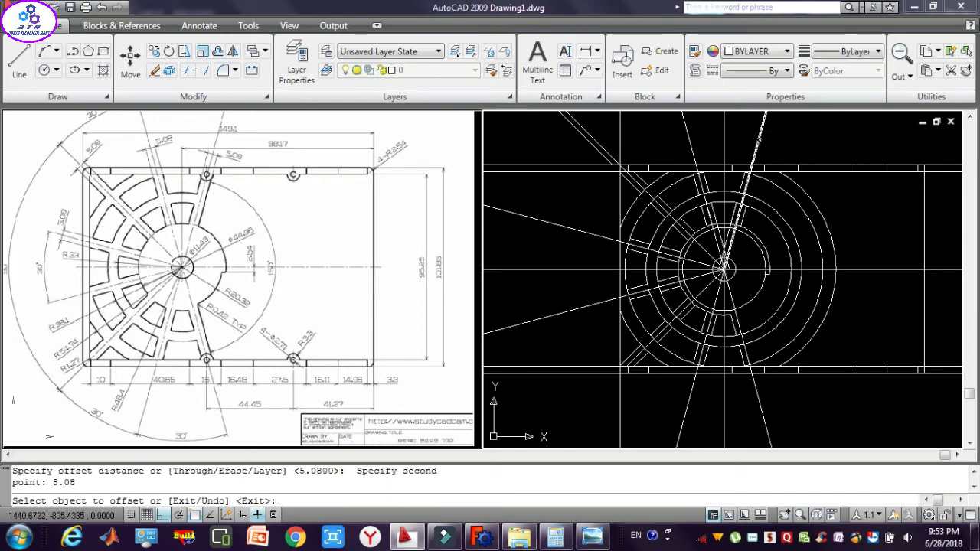
left_click(760, 139)
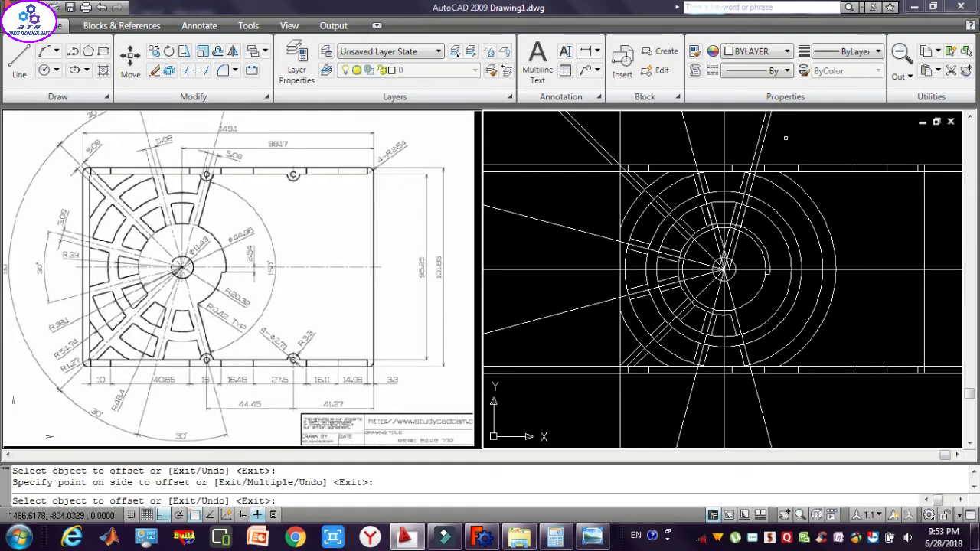
key("Escape")
key("Escape")
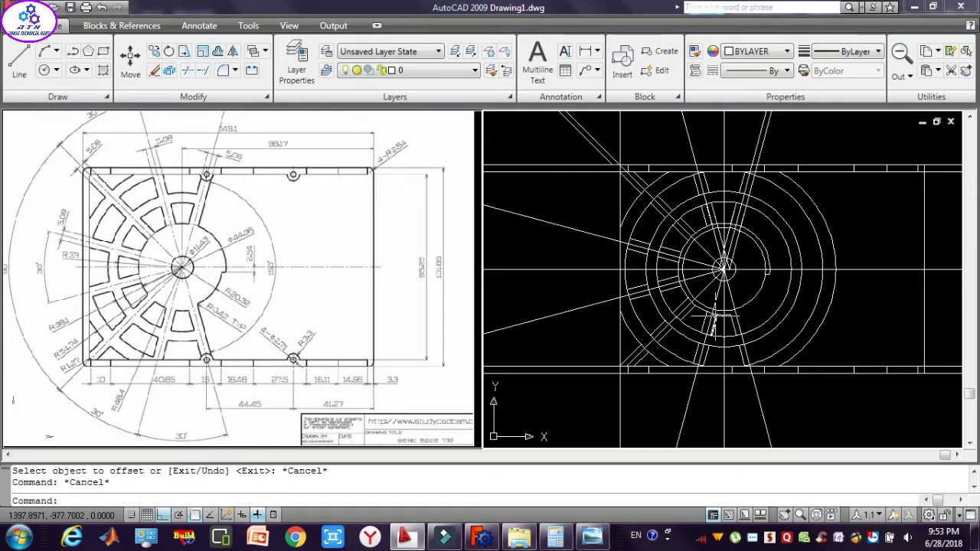
key("Escape")
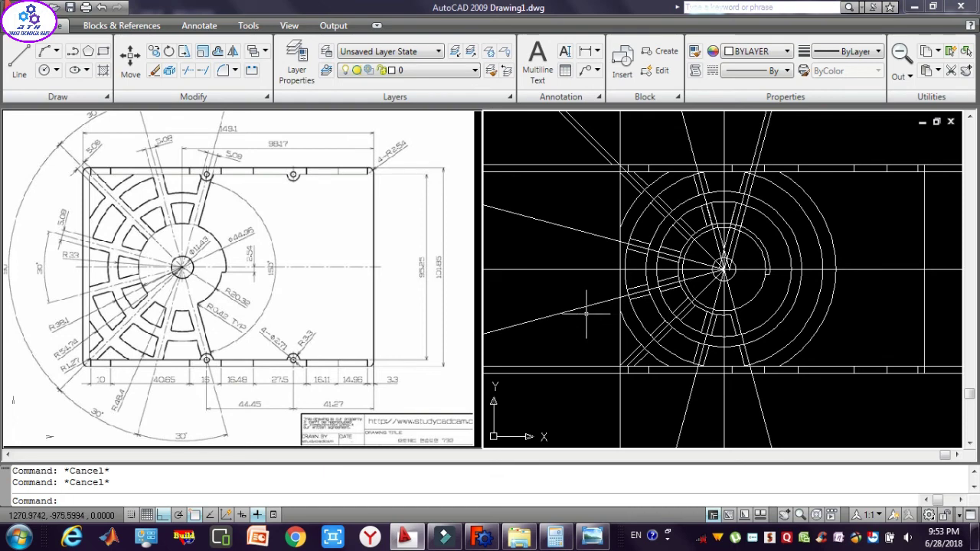
Erase the left, mid-left and upper-left diagonal construction lines running to the hub centre
left_click(584, 320)
left_click(568, 297)
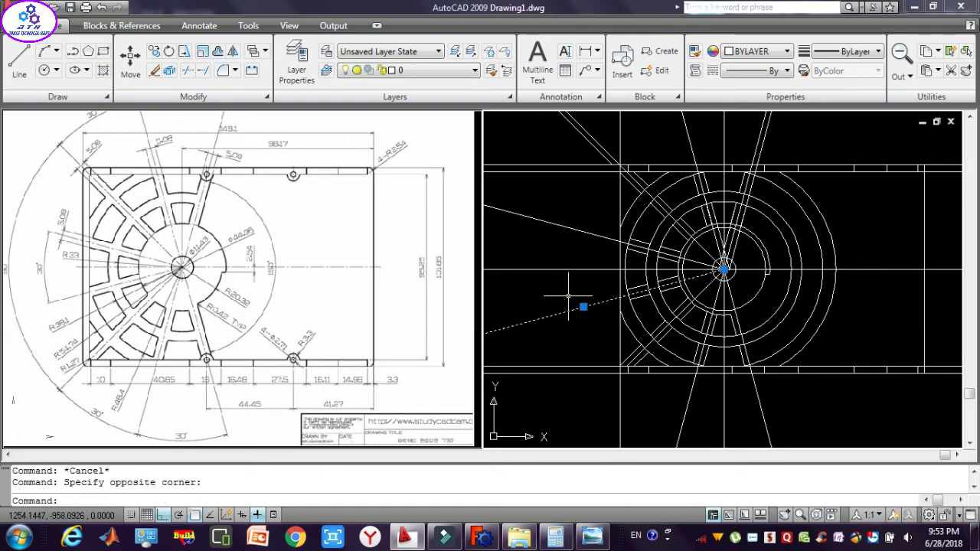
key("Delete")
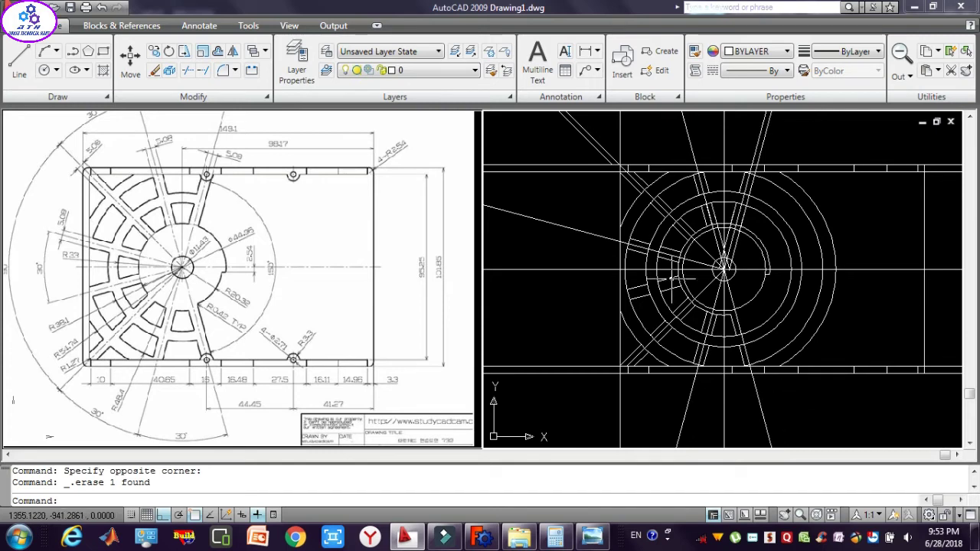
left_click(587, 219)
left_click(579, 230)
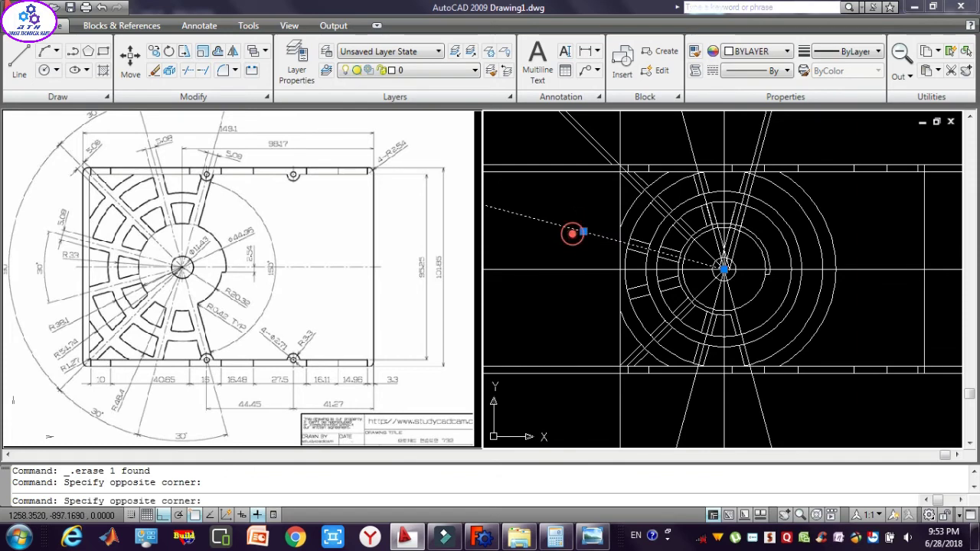
key("Delete")
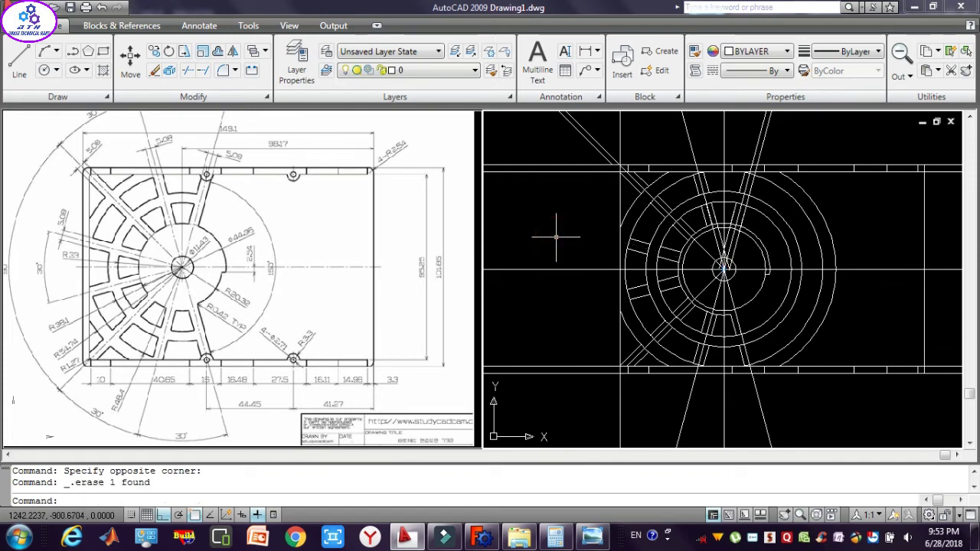
left_click(591, 124)
left_click(580, 136)
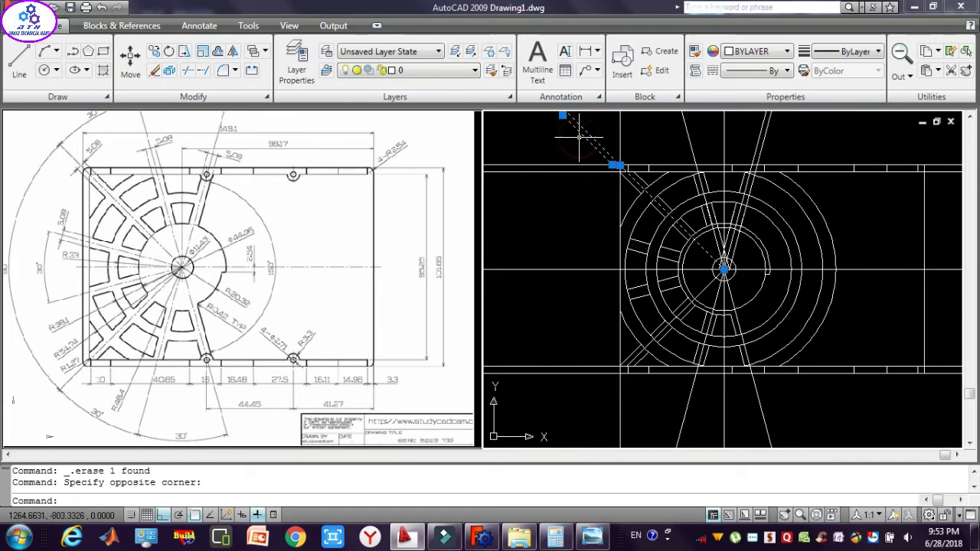
key("Delete")
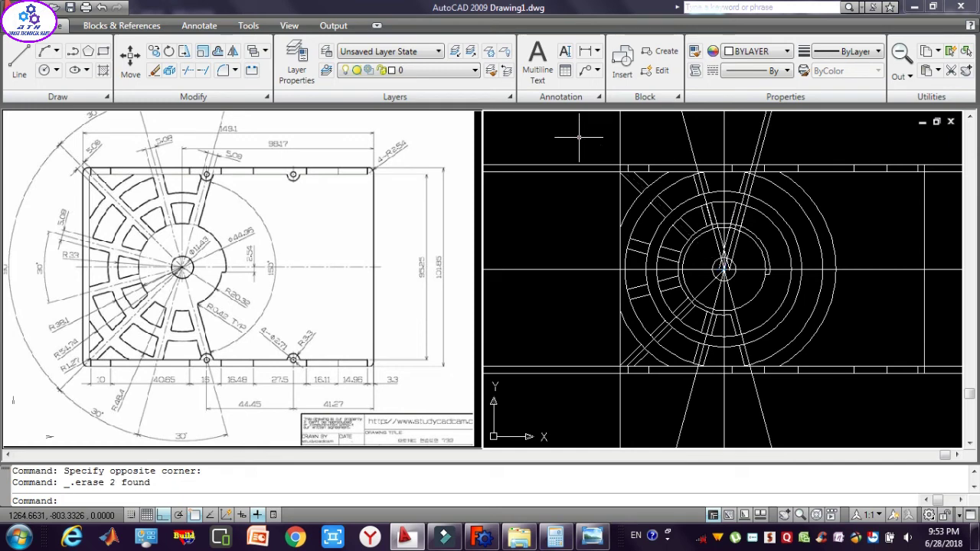
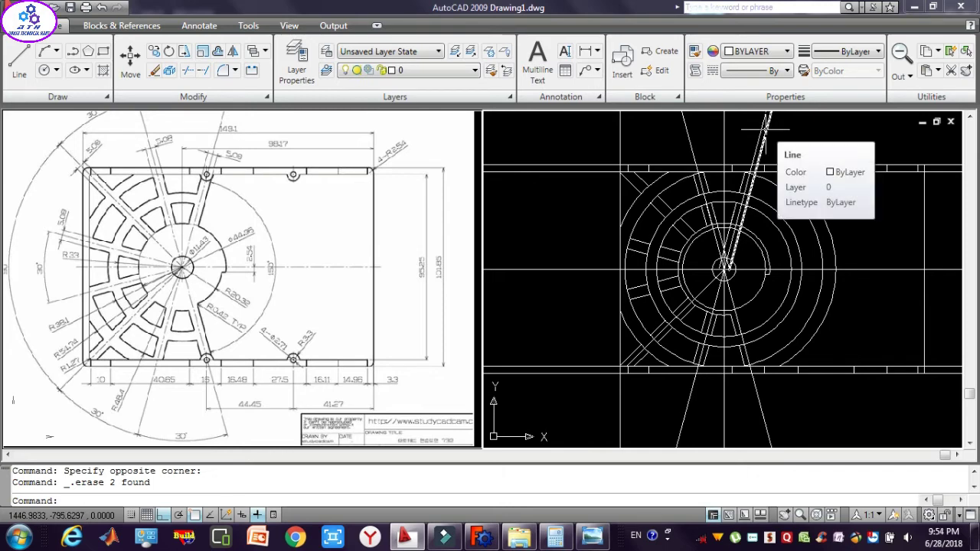
Zoom in on the point where the spoke line meets the bottom frame edge
key("Escape")
type("z")
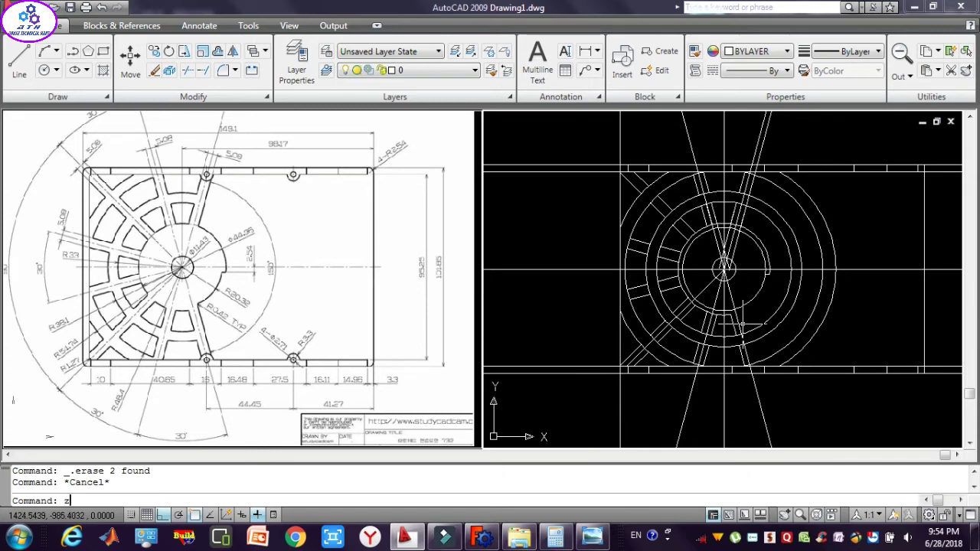
key("Return")
left_click(742, 325)
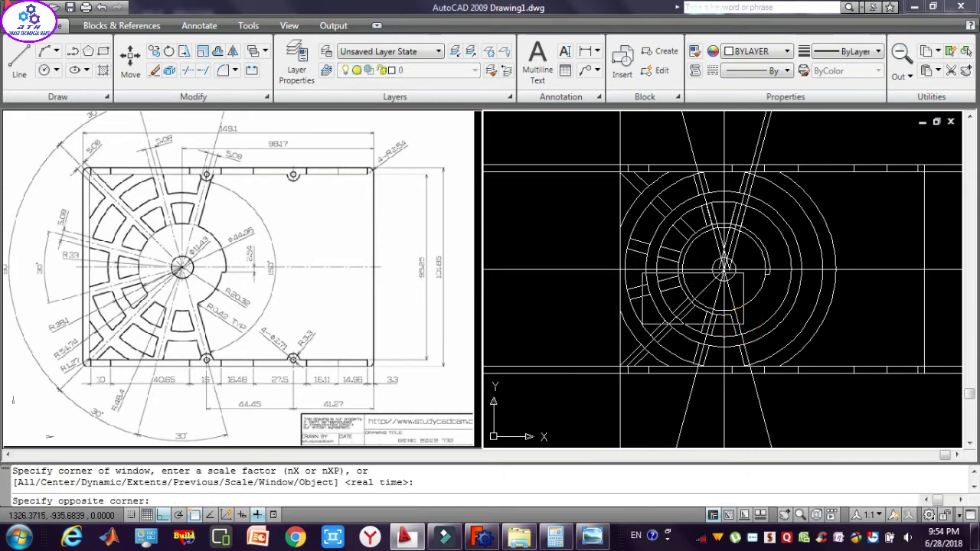
left_click(766, 389)
key("Escape")
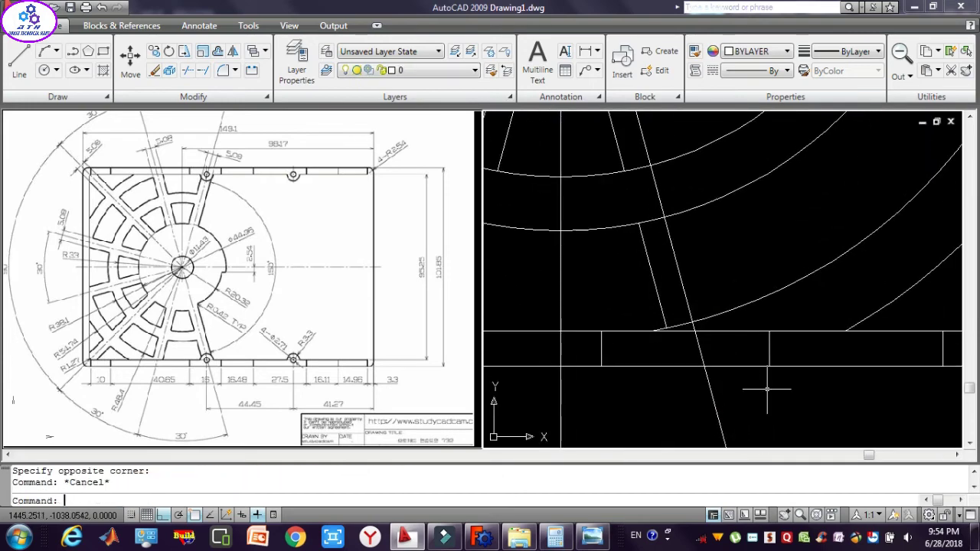
key("Escape")
type("c")
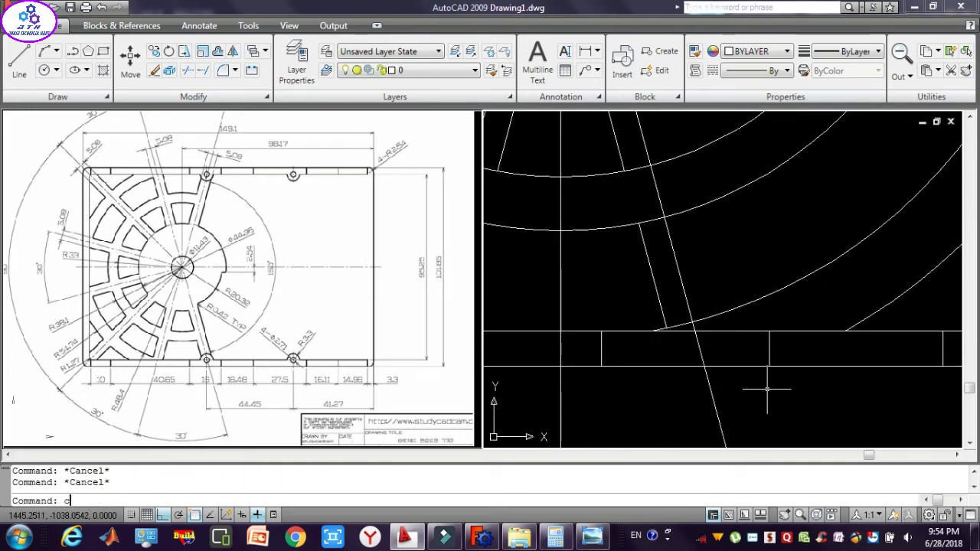
Draw concentric circles of radius 6.6 and 2.71 at the spoke–edge intersection
key("Return")
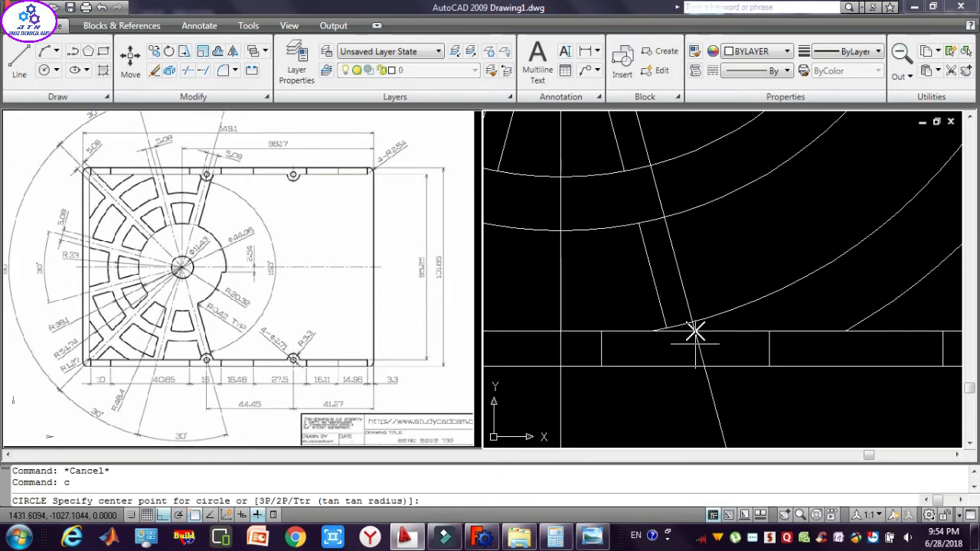
left_click(695, 331)
type("6.6")
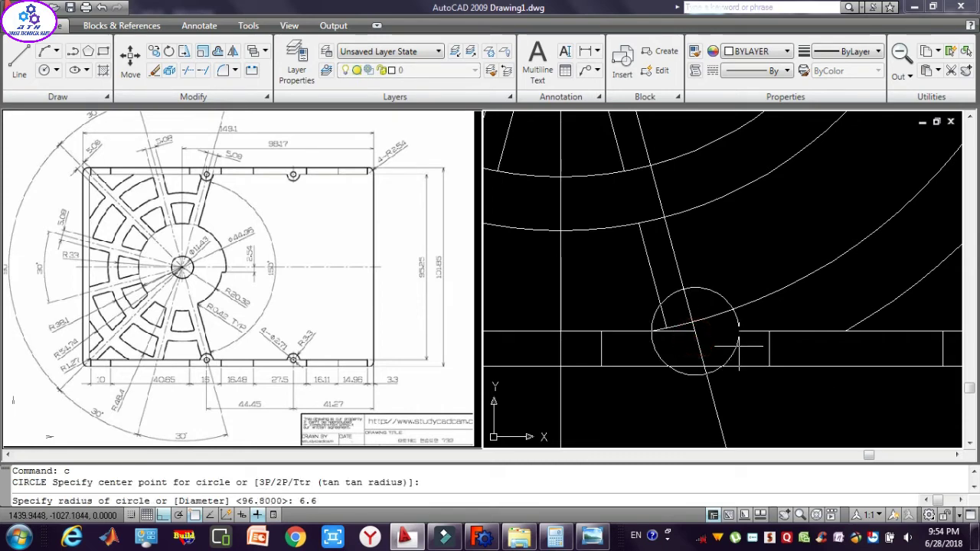
key("Return")
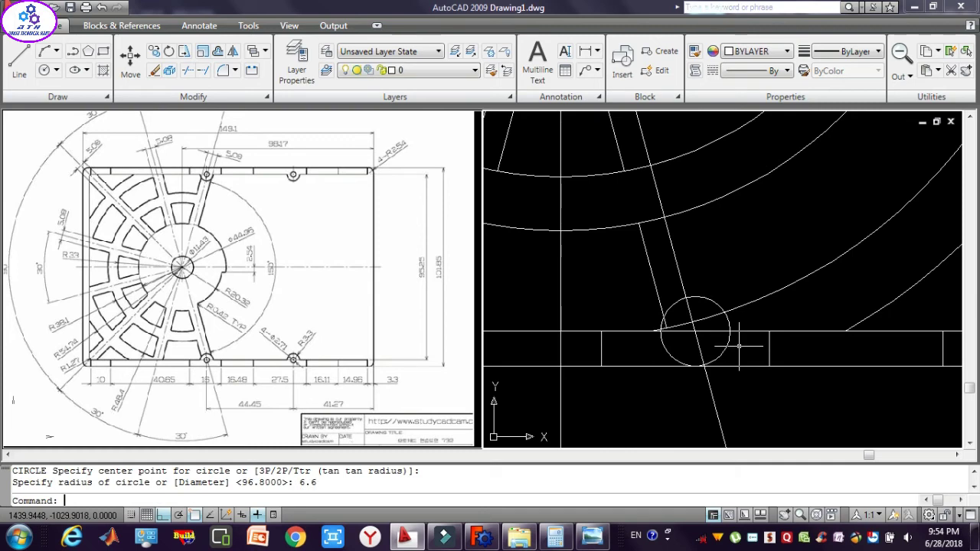
type("c")
key("Return")
left_click(694, 330)
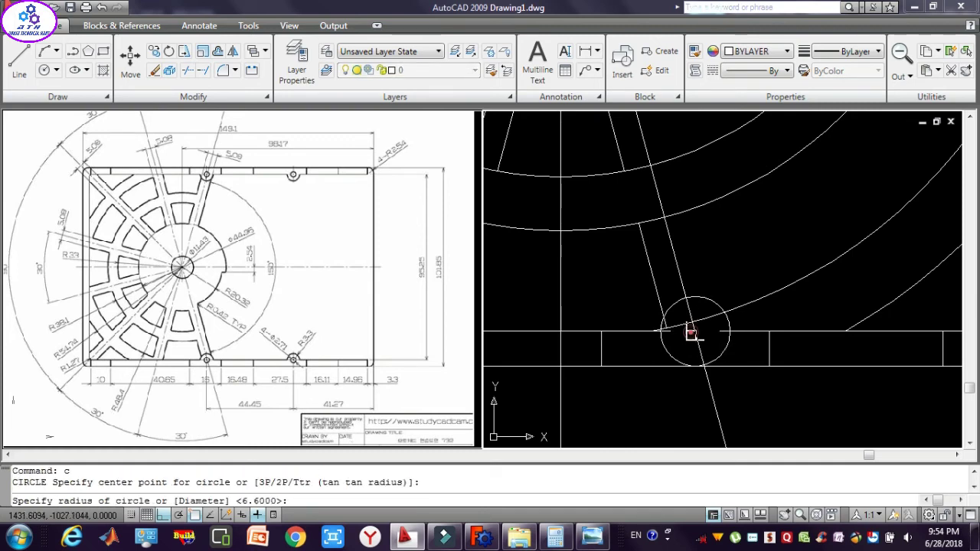
type("2.71")
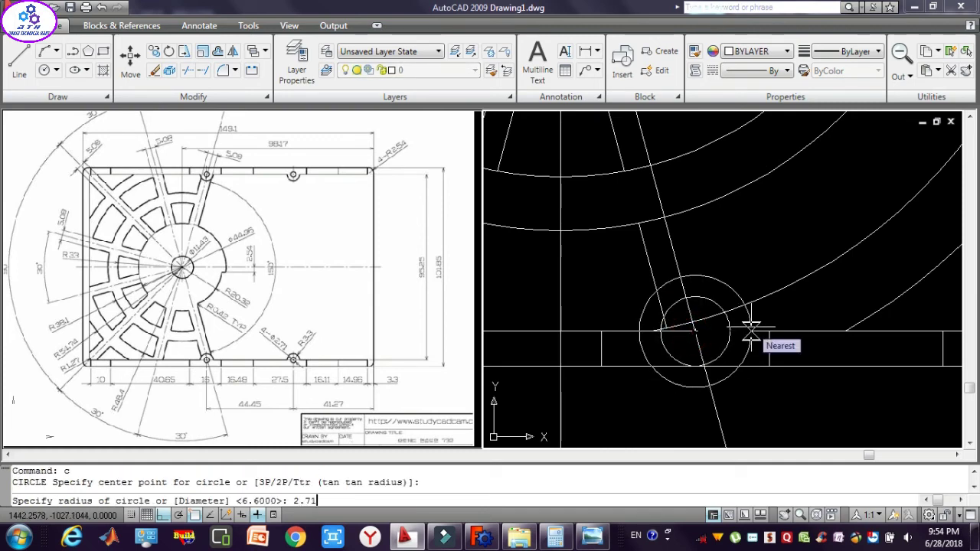
key("Return")
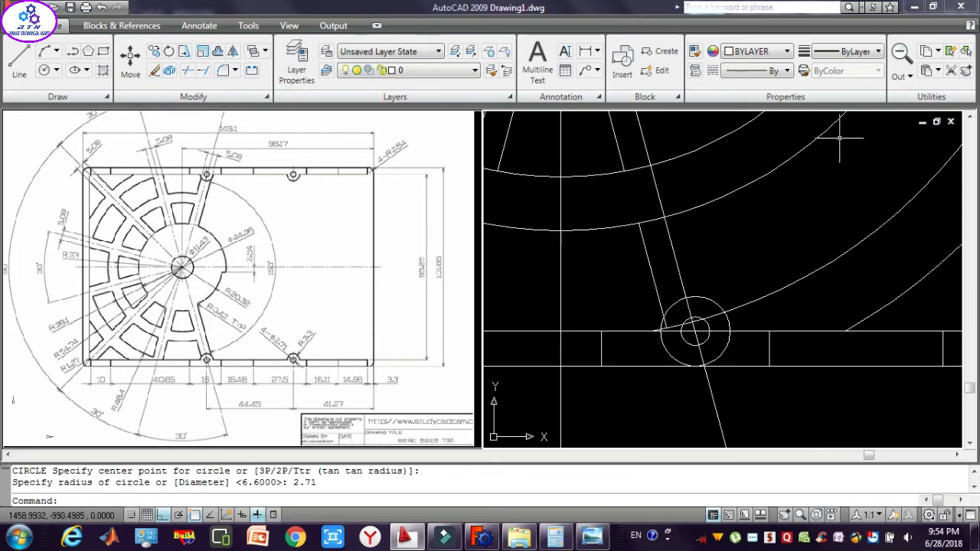
Zoom back out to show the whole plate
left_click(900, 53)
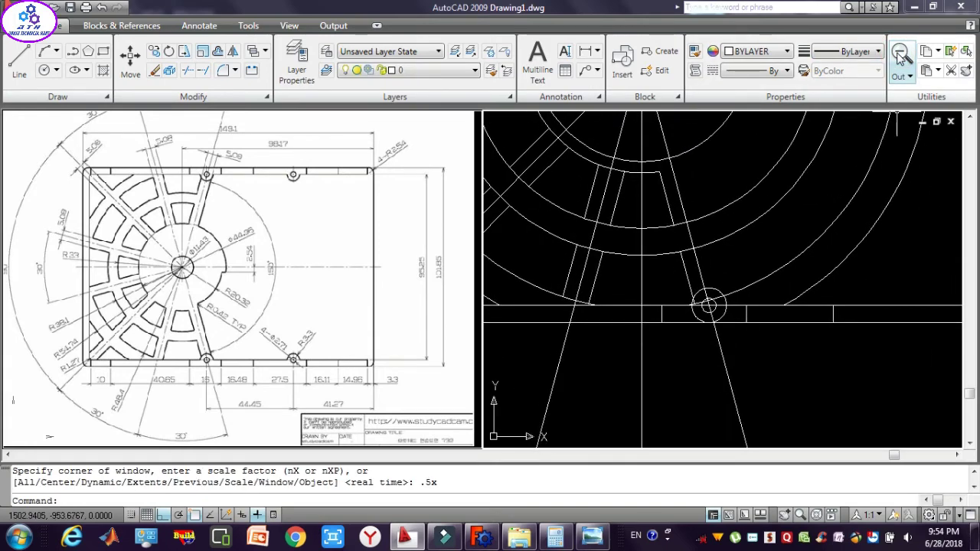
left_click(899, 53)
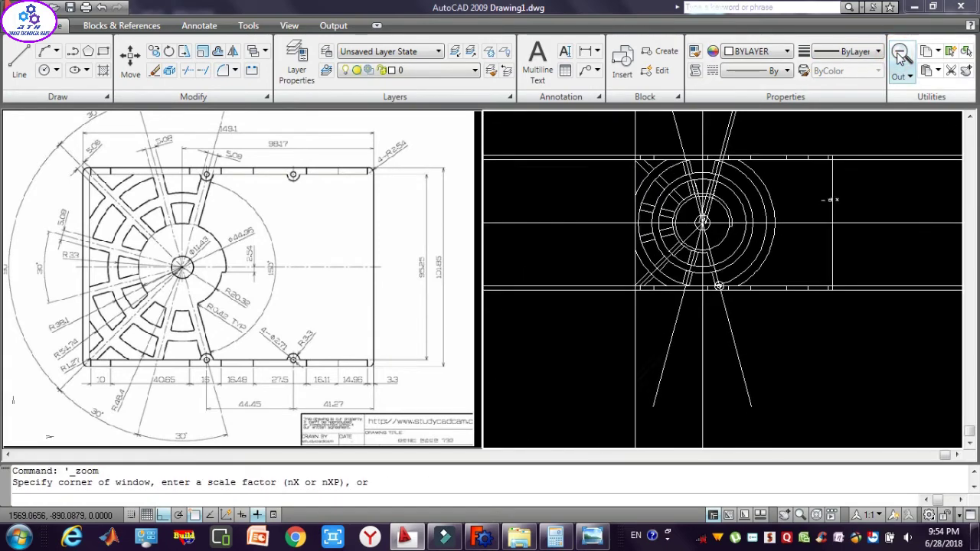
key("Escape")
type("z")
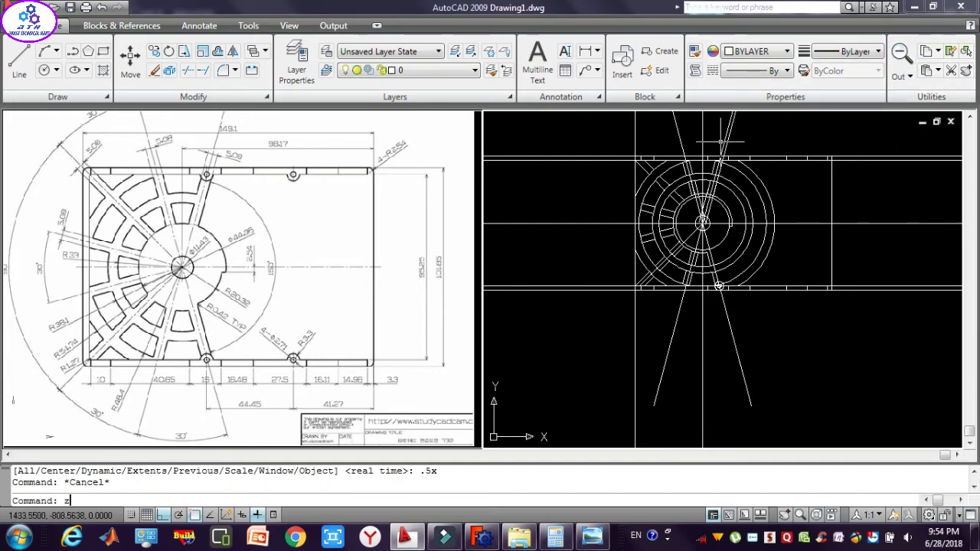
key("Return")
Zoom to the top frame edge and draw concentric 6.6 and 2.71 radius circles there
left_click(650, 136)
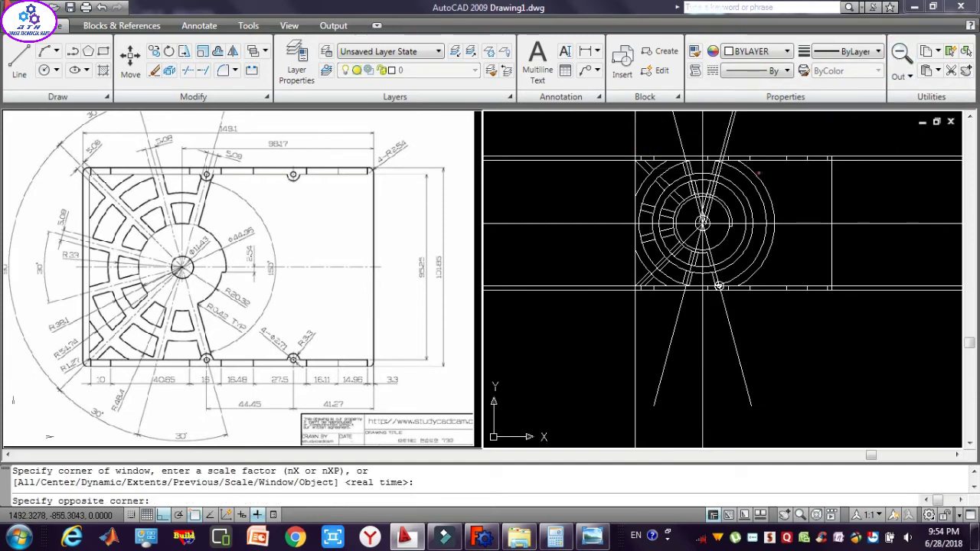
left_click(758, 173)
key("Escape")
key("Escape")
key("Escape")
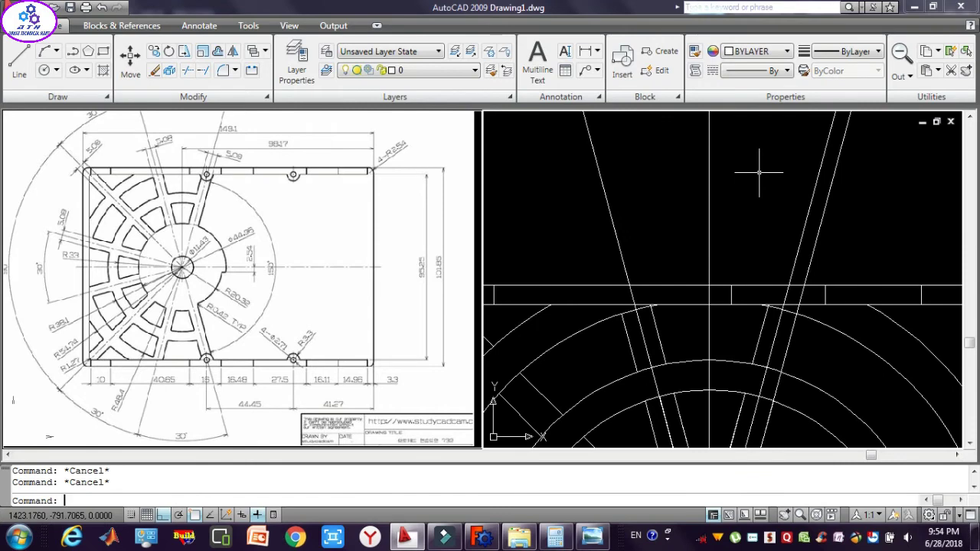
type("c")
key("Return")
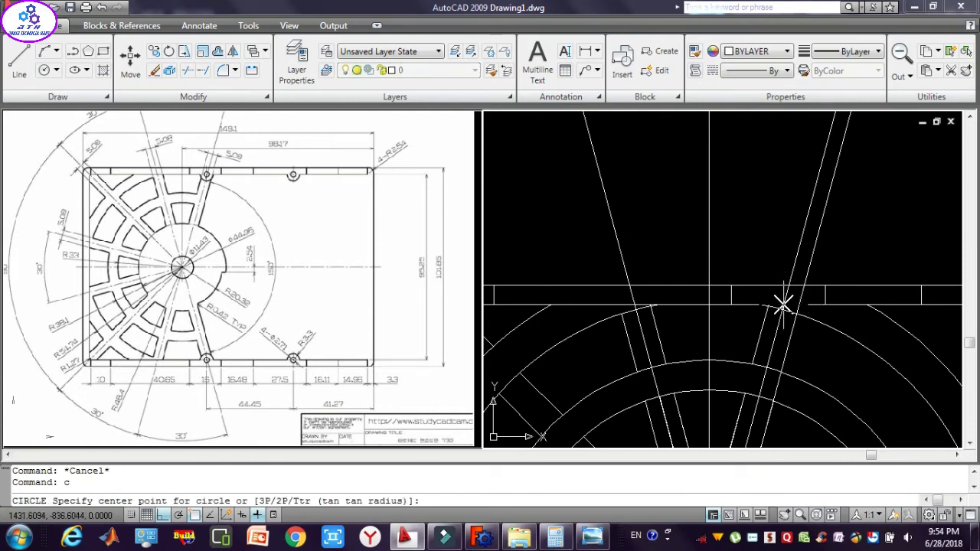
left_click(798, 299)
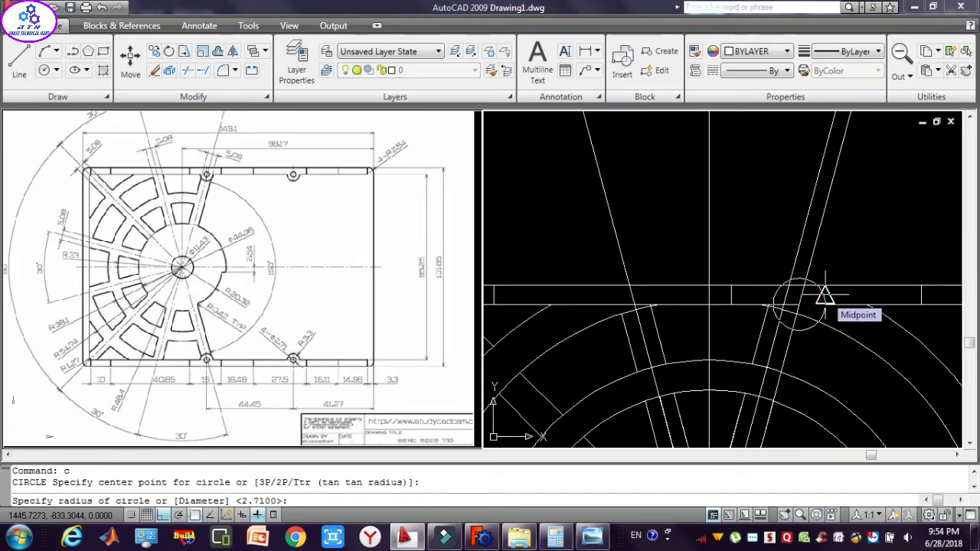
type("6.6")
key("Return")
type("c")
key("Return")
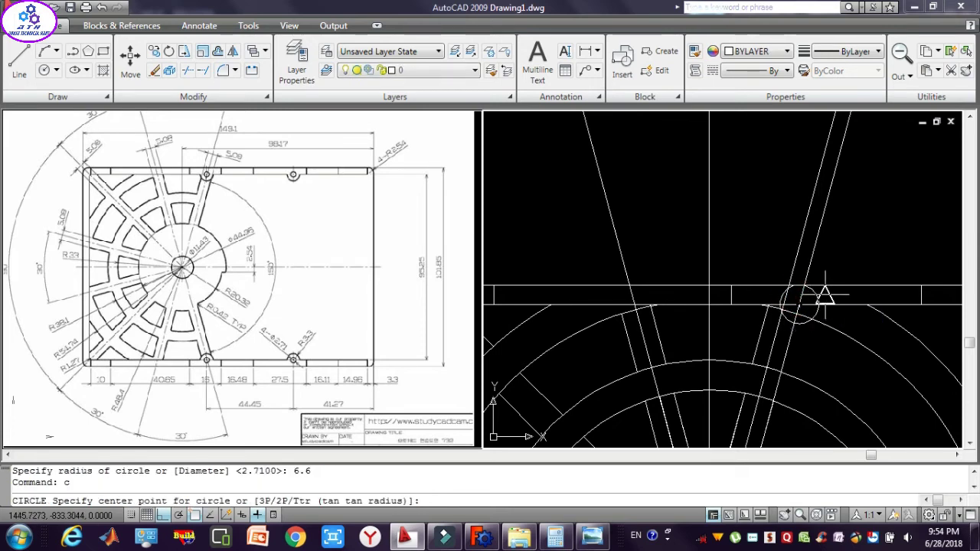
left_click(800, 305)
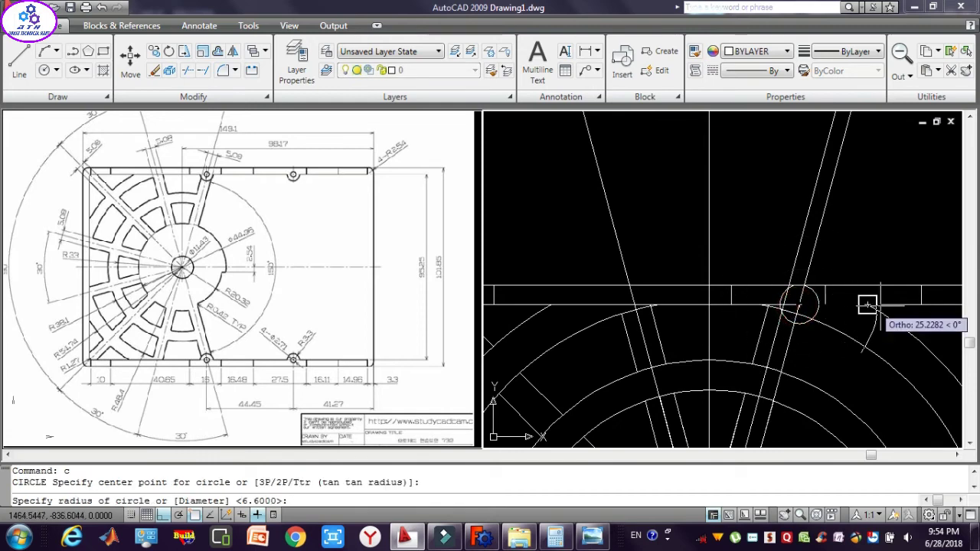
type("2.71")
key("Return")
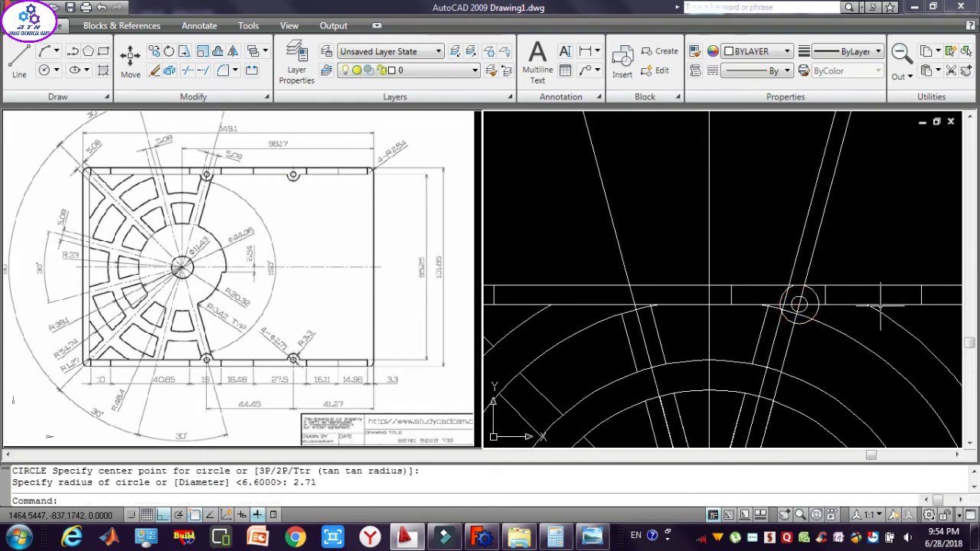
Zoom out and pan so the whole plate and frame are visible
left_click(909, 50)
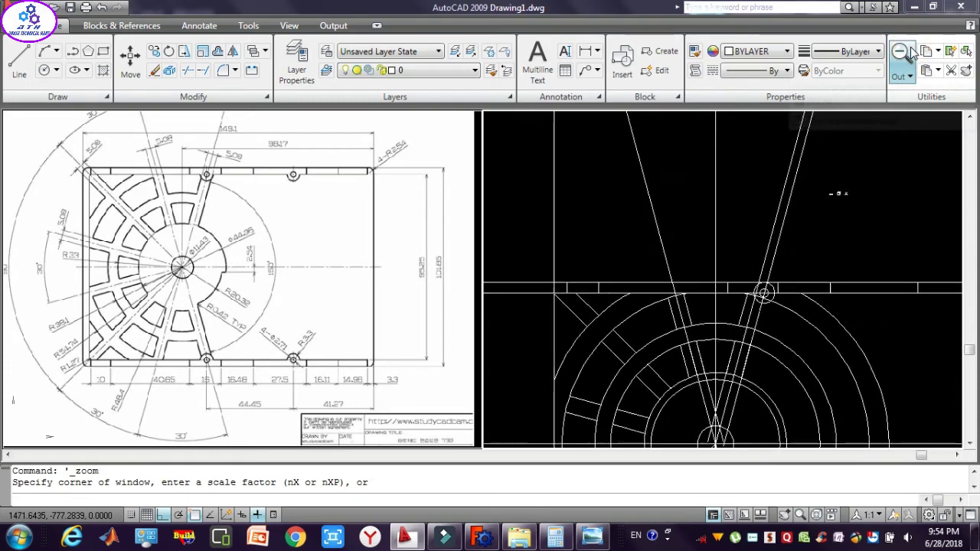
left_click(909, 50)
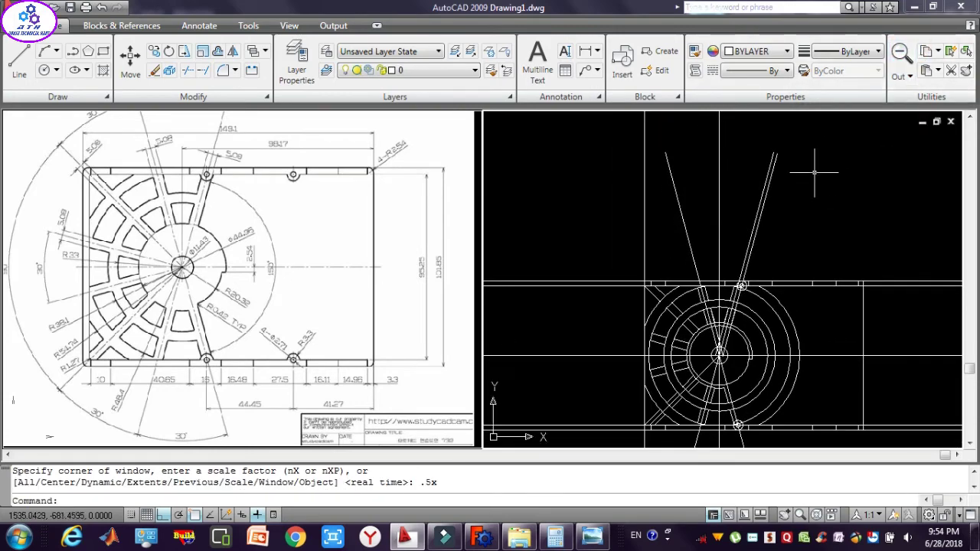
key("Escape")
key("Escape")
key("Return")
left_click_drag(814, 171, 778, 111)
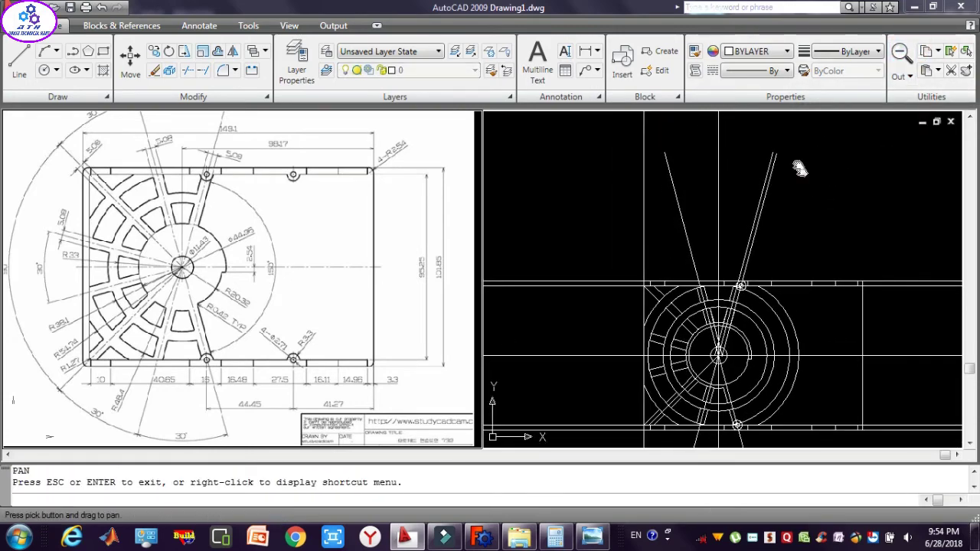
key("Escape")
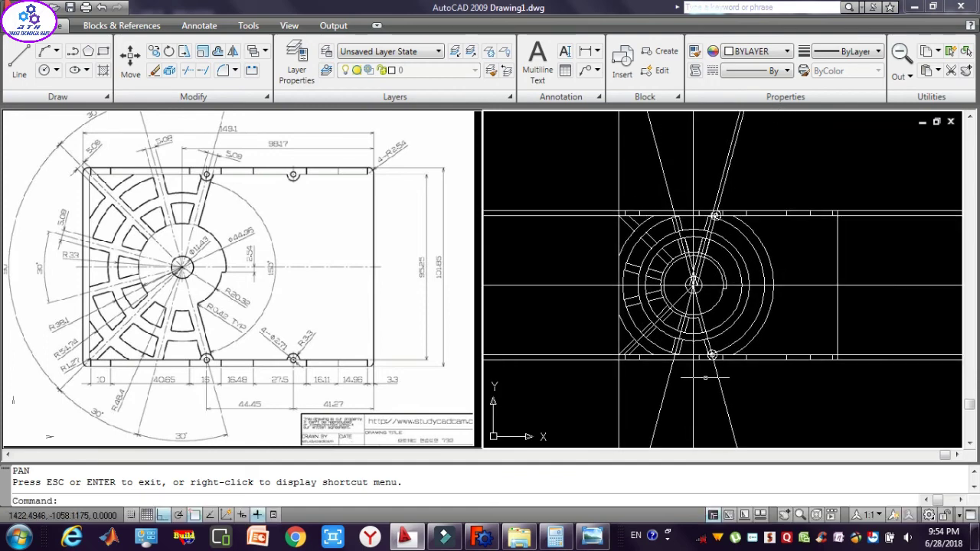
Select the vertical centre line and start an offset, picking the distance's first point
left_click(703, 392)
left_click(685, 392)
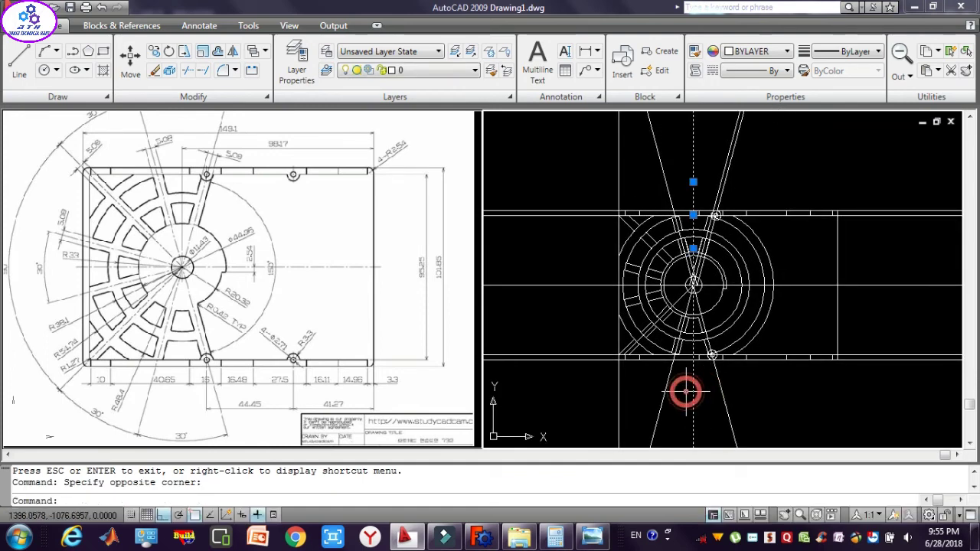
type("o")
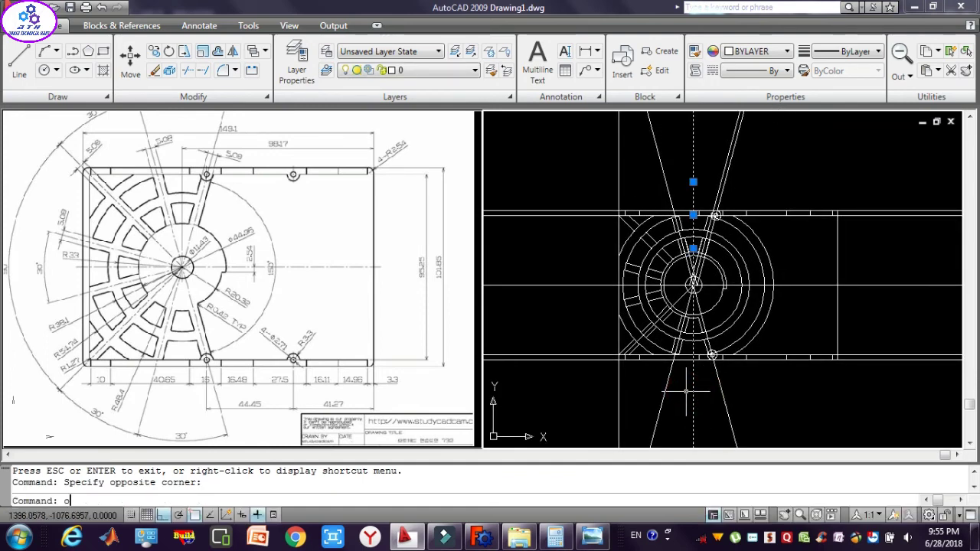
key("Return")
left_click(686, 392)
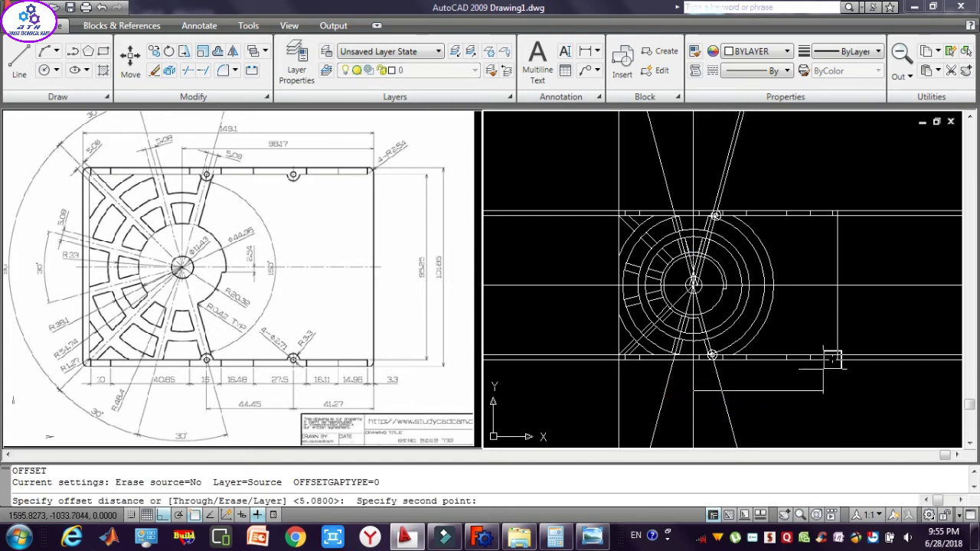
Compute 44.45 × 2 = 88.9 in Windows Calculator, then minimize it
left_click(556, 536)
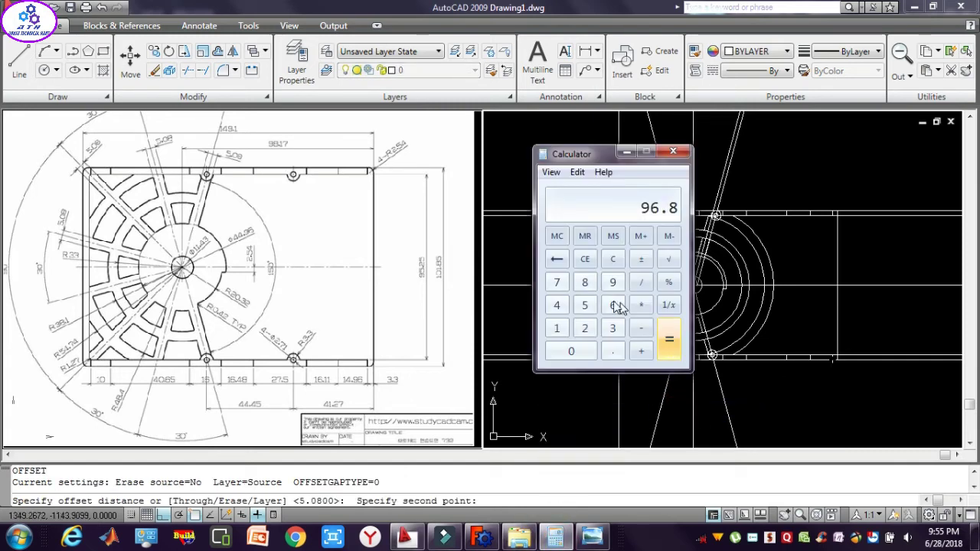
left_click(556, 305)
left_click(556, 305)
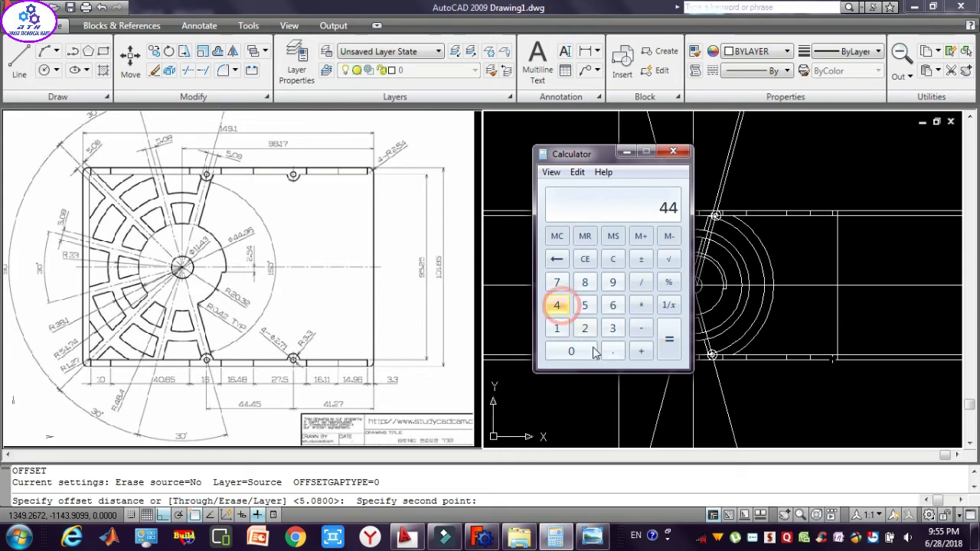
left_click(617, 352)
left_click(556, 305)
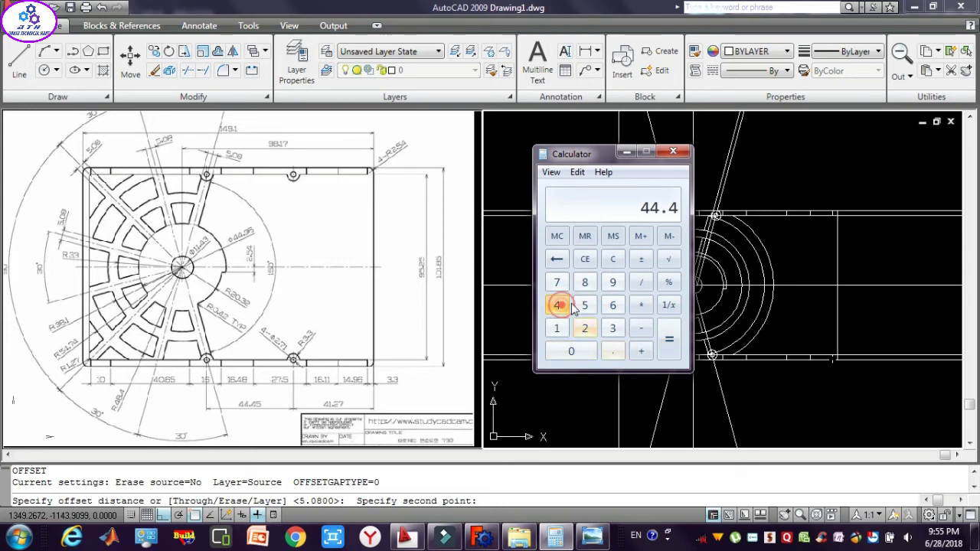
left_click(587, 306)
left_click(641, 306)
left_click(585, 329)
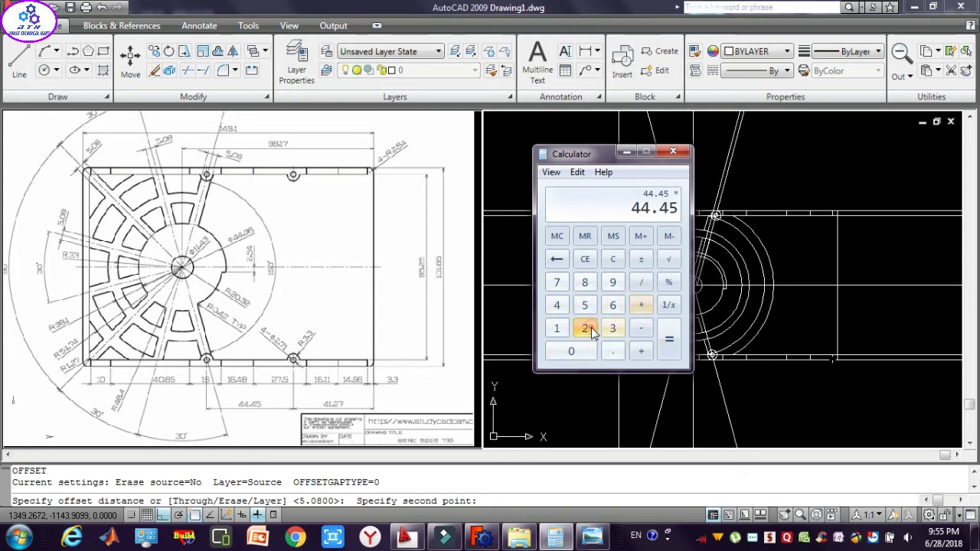
left_click(672, 348)
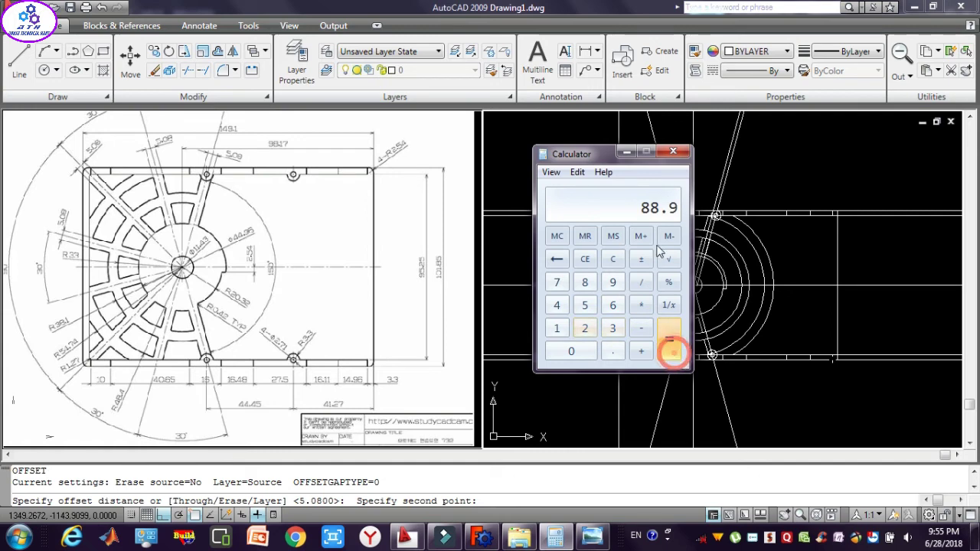
left_click(627, 151)
type("88.9")
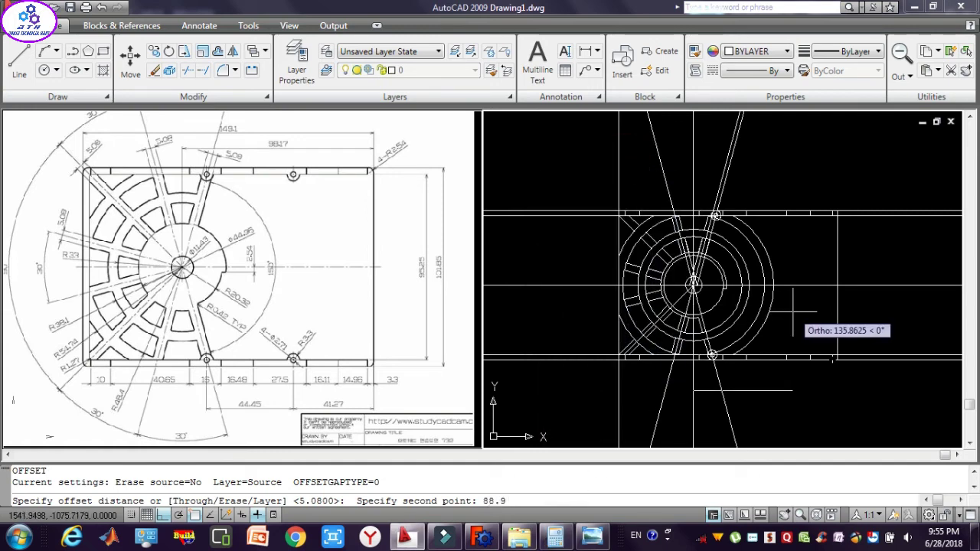
Offset the centre line 88.9 units and draw a 6.6 radius circle at its frame-edge intersection
key("Return")
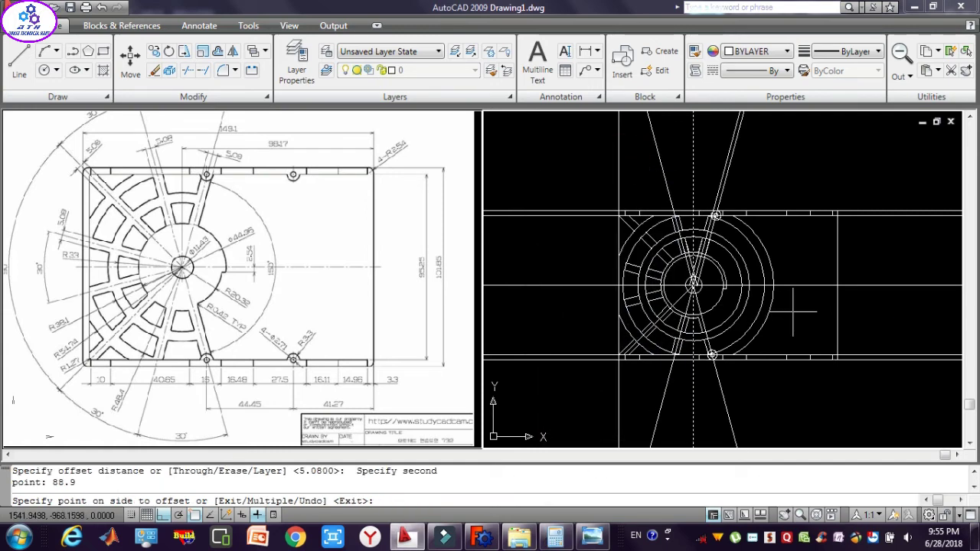
left_click(792, 312)
key("Escape")
key("Escape")
key("Escape")
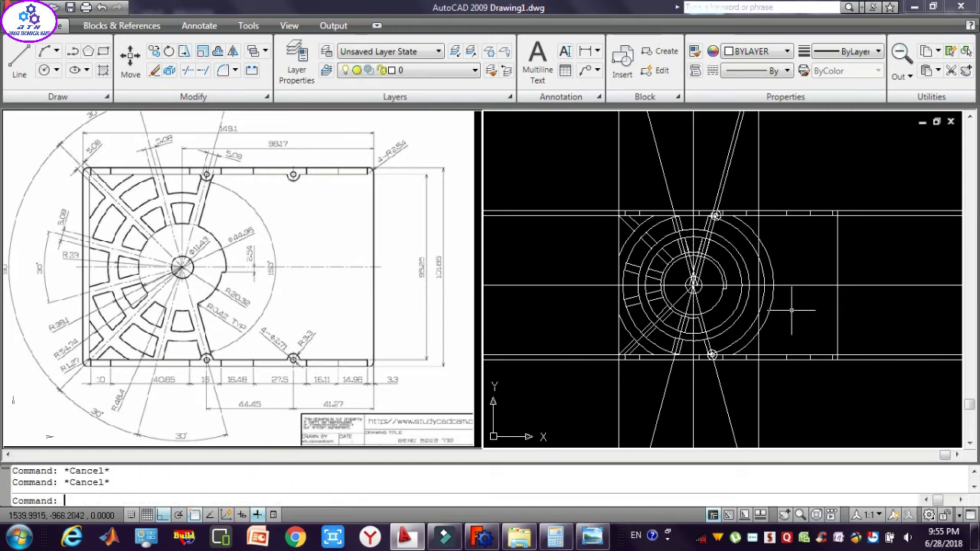
type("c")
key("Return")
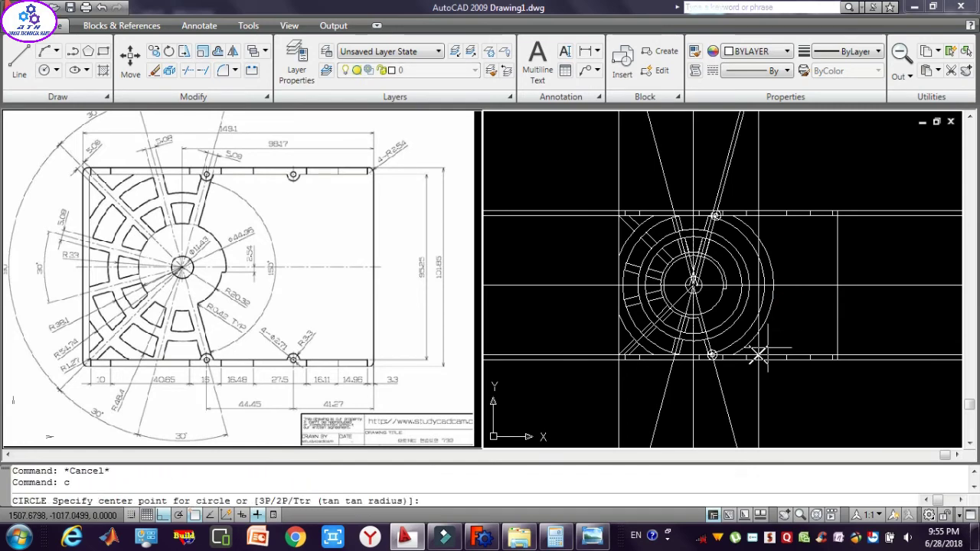
left_click(758, 358)
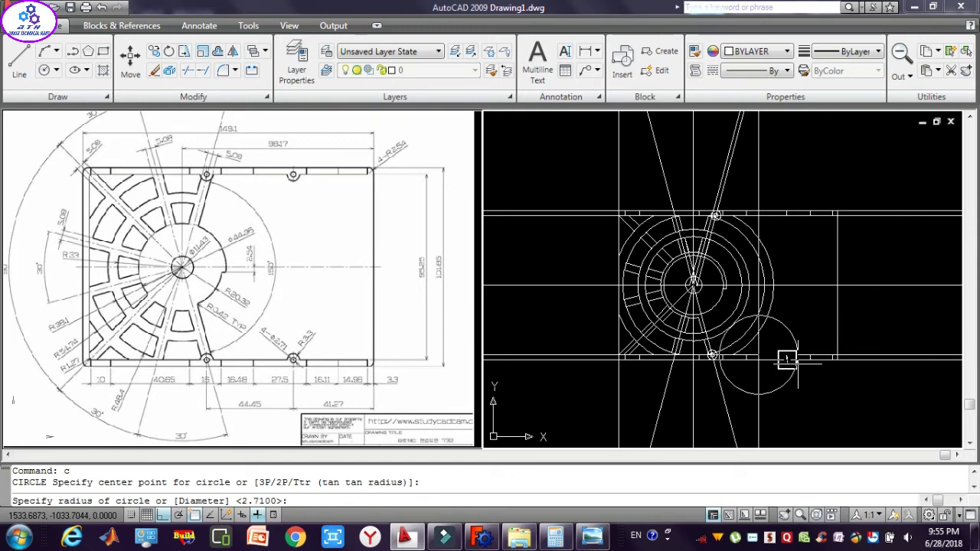
type("6.6")
key("Return")
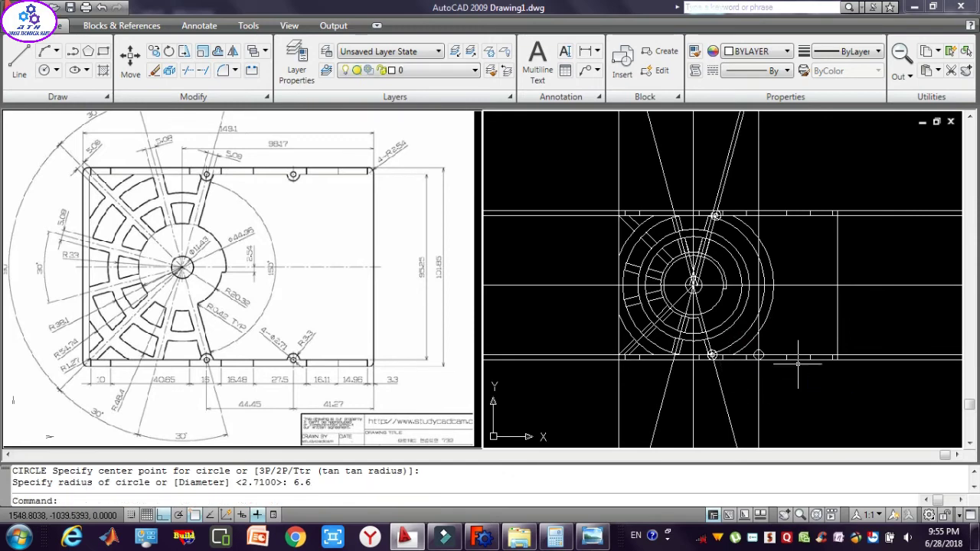
type("z")
Add a concentric 2.71 radius circle inside the new 6.6 bolt hole
key("Return")
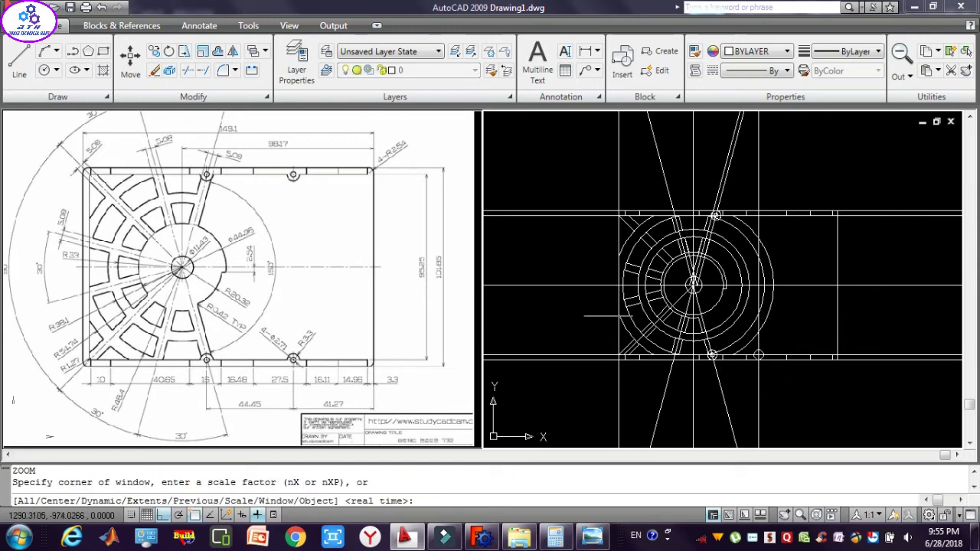
left_click(567, 292)
left_click(801, 390)
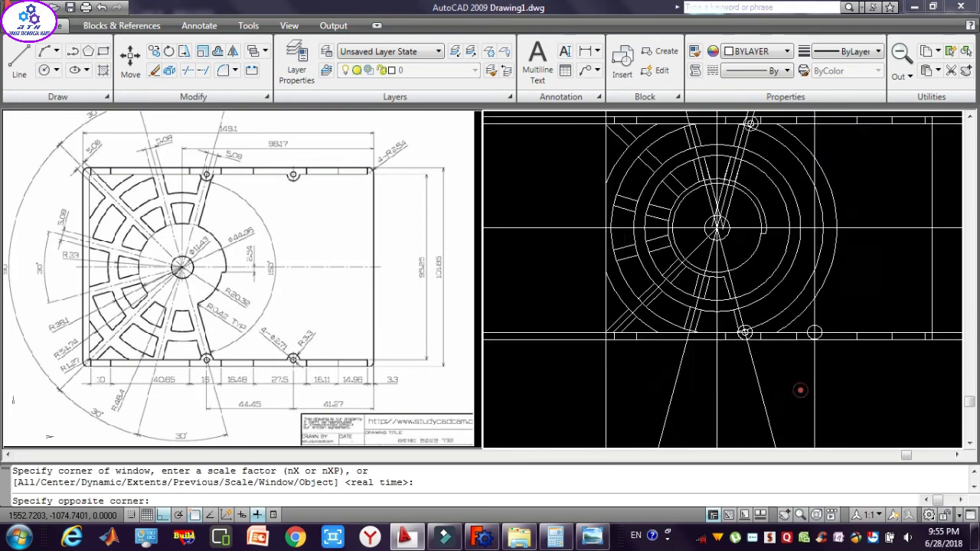
key("Escape")
key("Escape")
type("c")
key("Return")
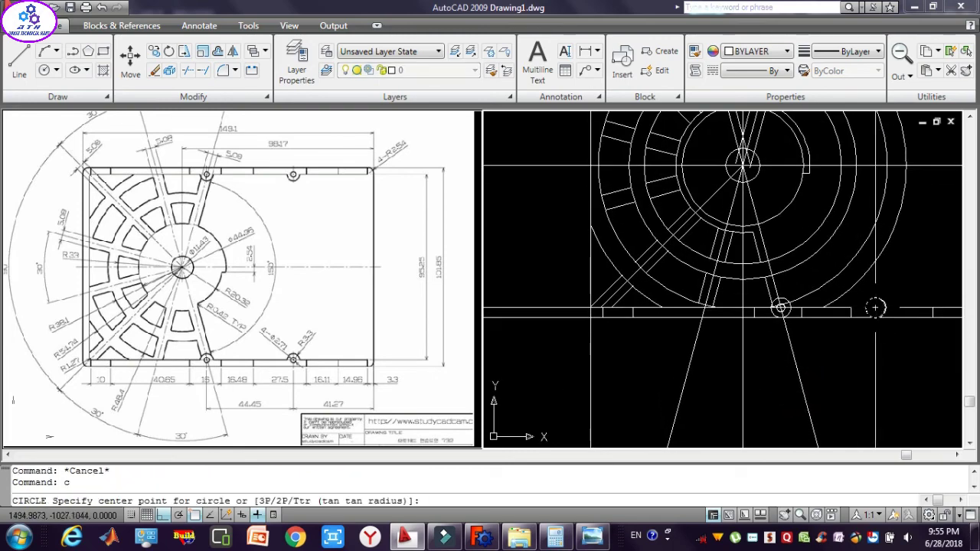
left_click(875, 308)
type("2.71")
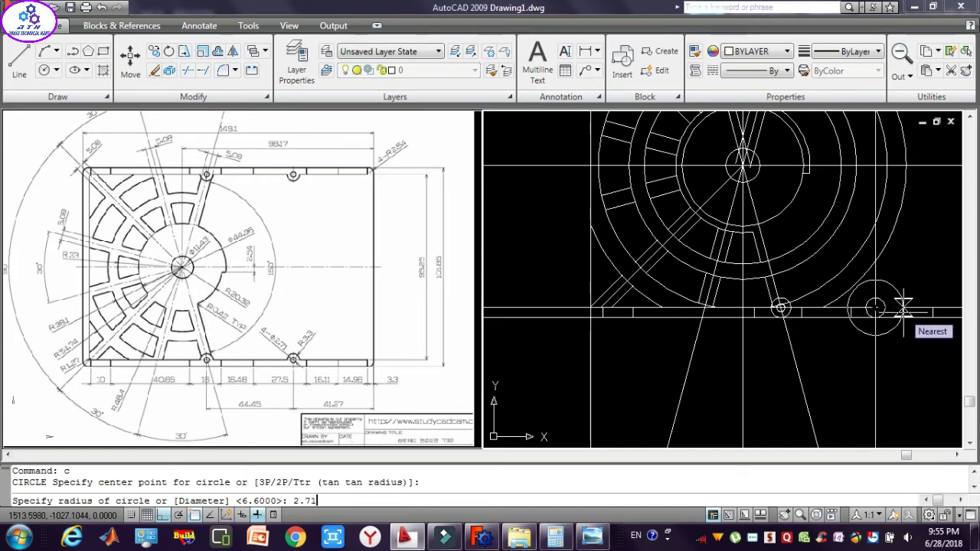
key("Return")
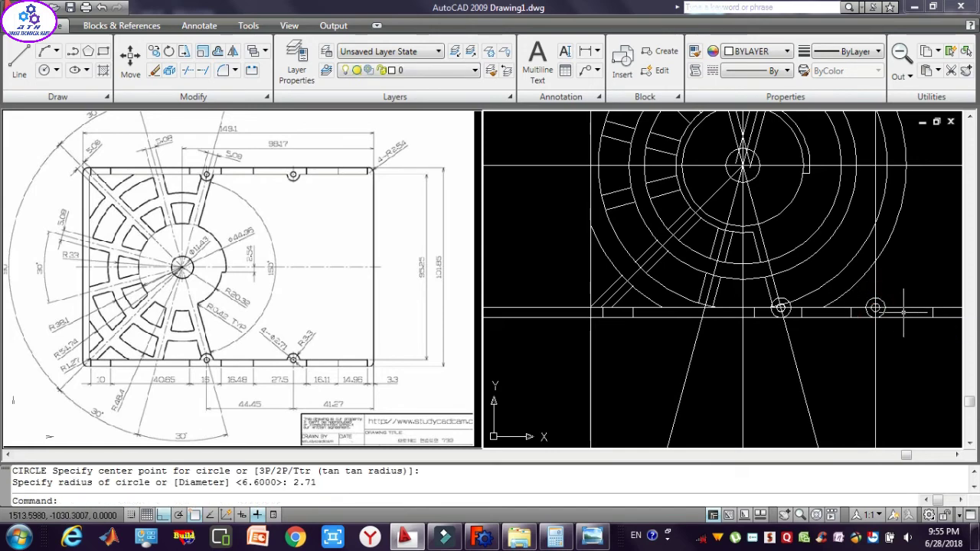
Draw a 6.6 radius circle where the offset line meets the top frame edge
key("Return")
left_click_drag(893, 302, 737, 383)
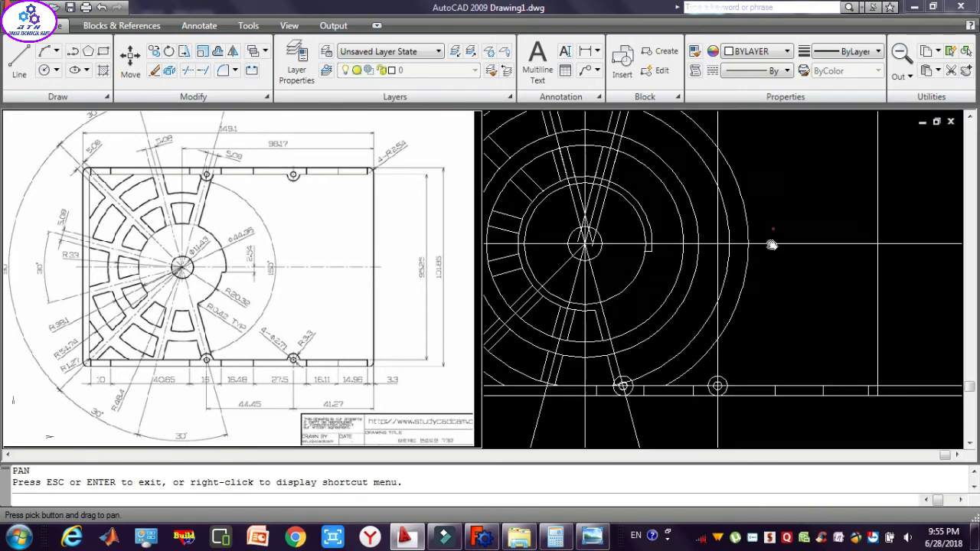
left_click_drag(770, 240, 786, 418)
left_click_drag(778, 320, 778, 334)
key("Escape")
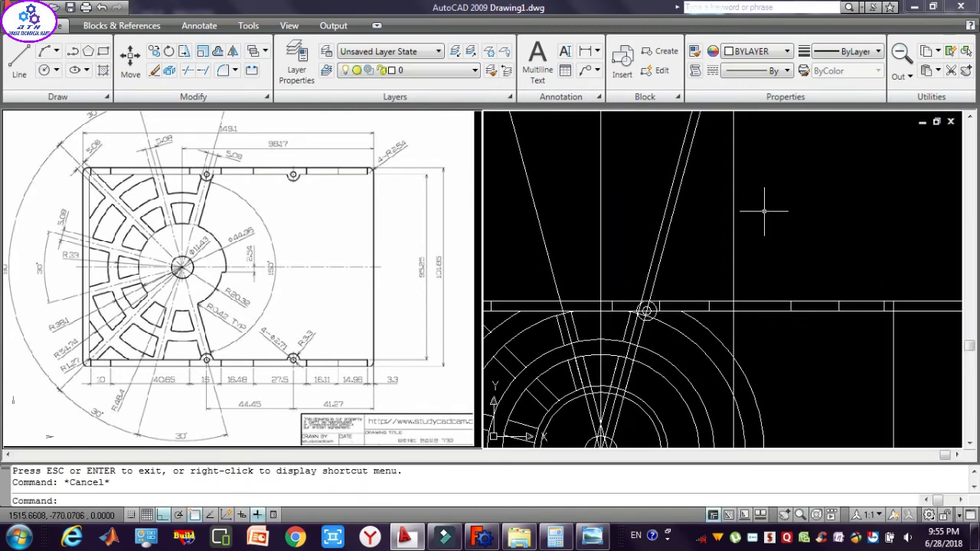
key("Escape")
type("c")
key("Return")
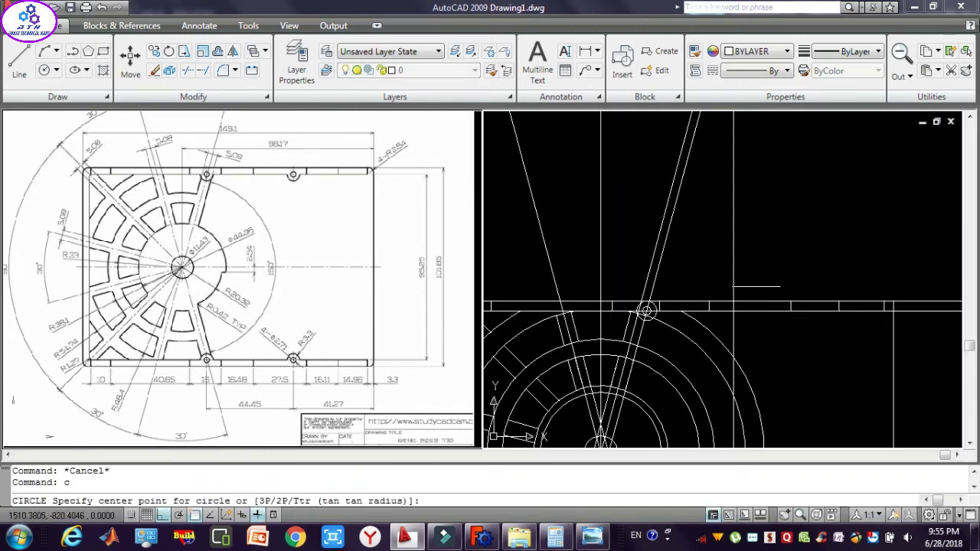
left_click(738, 310)
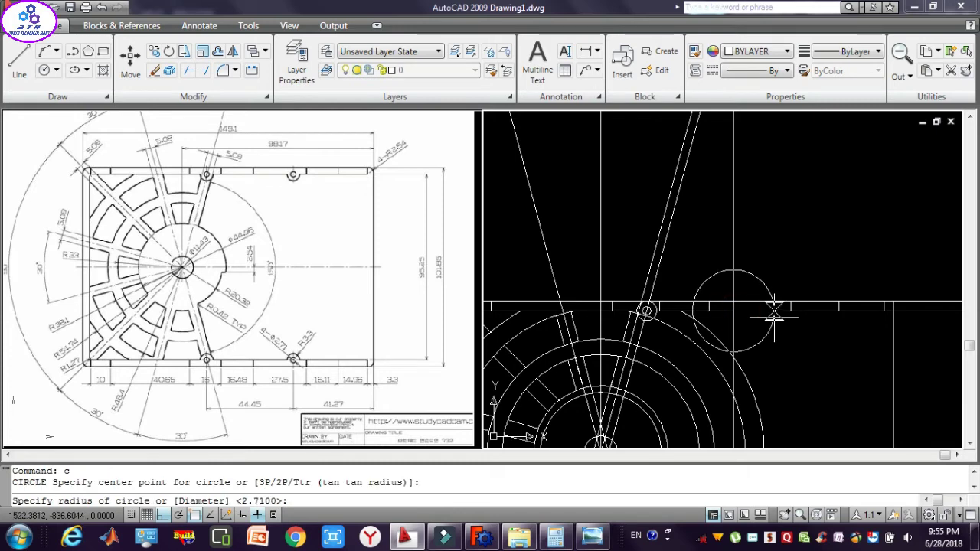
type("6.6")
key("Return")
Add a concentric 2.71 radius circle to that top bolt hole
type("c")
key("Return")
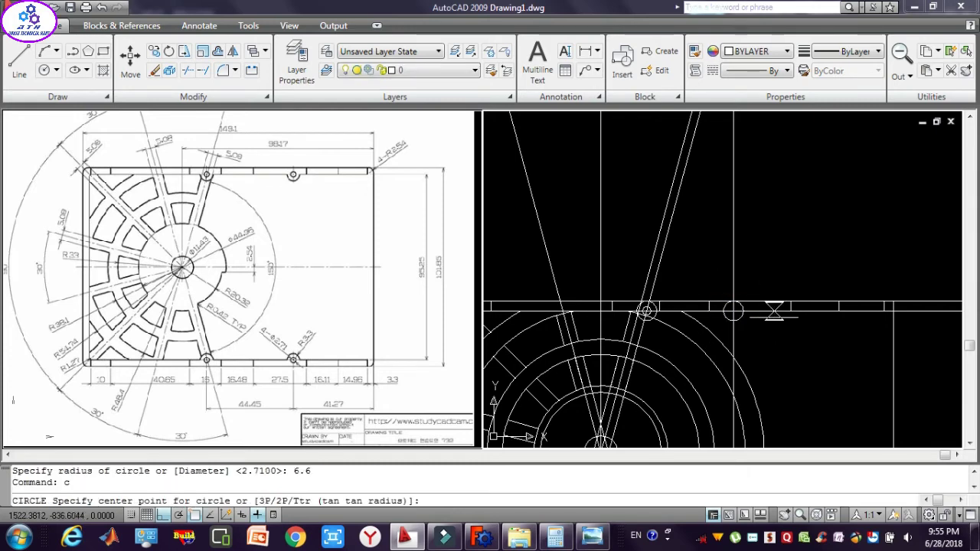
left_click(733, 311)
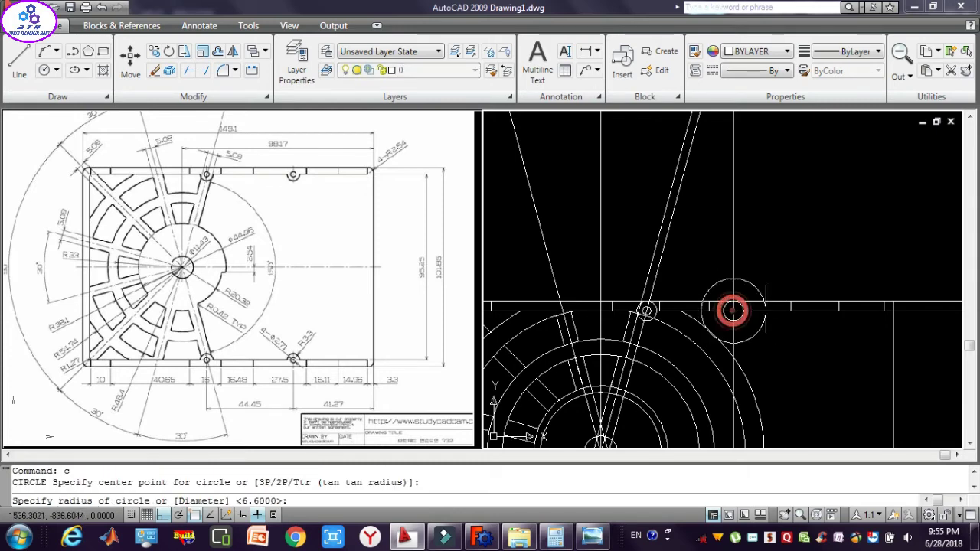
type("2.71")
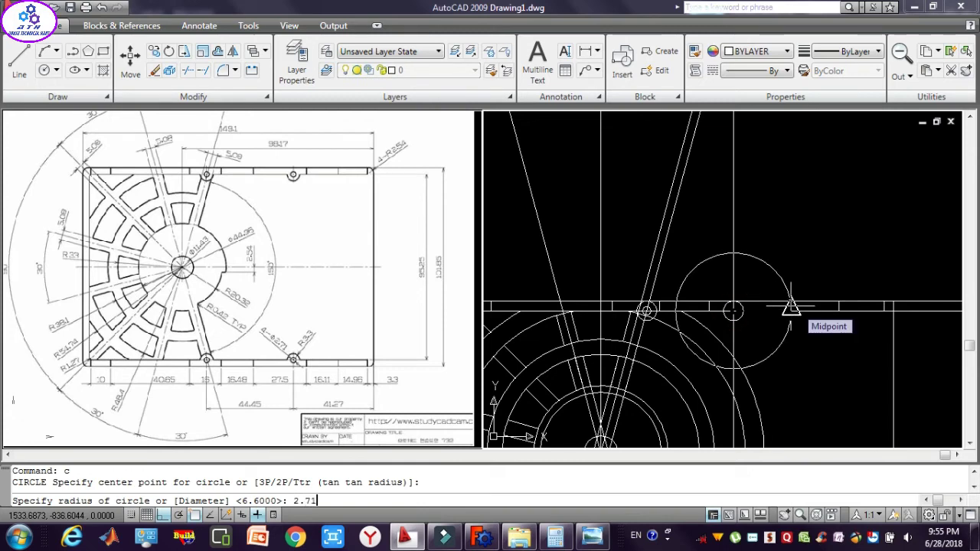
key("Return")
type(".5")
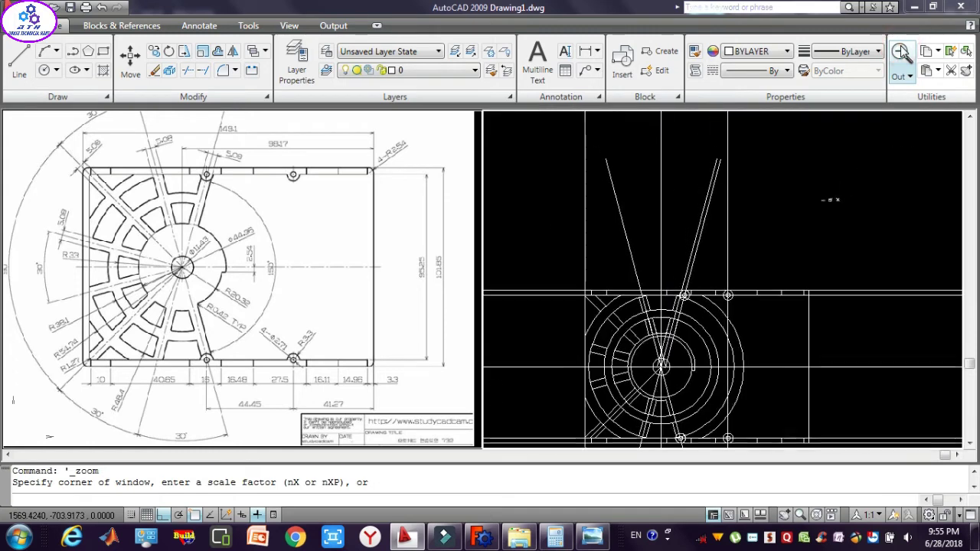
Delete the left slanted line
left_click(638, 192)
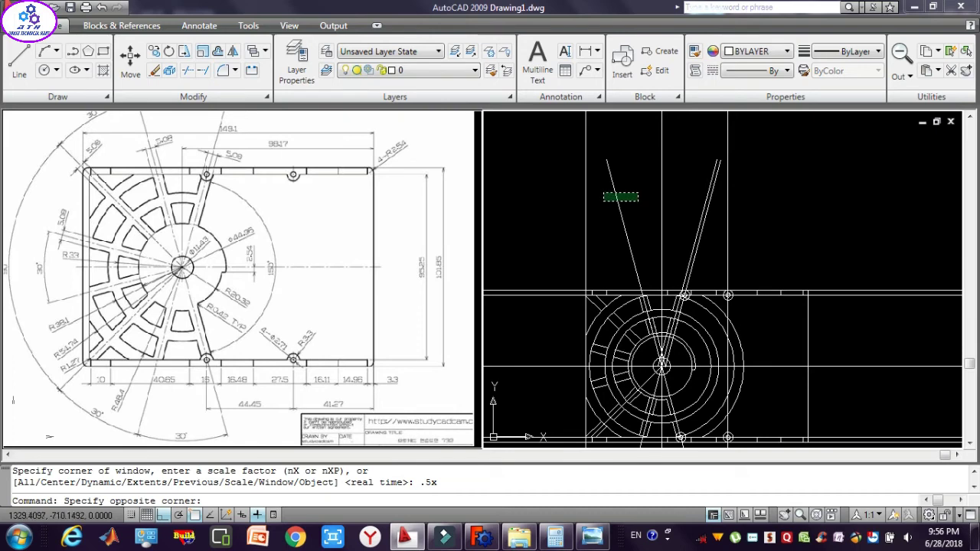
left_click(602, 202)
key("Delete")
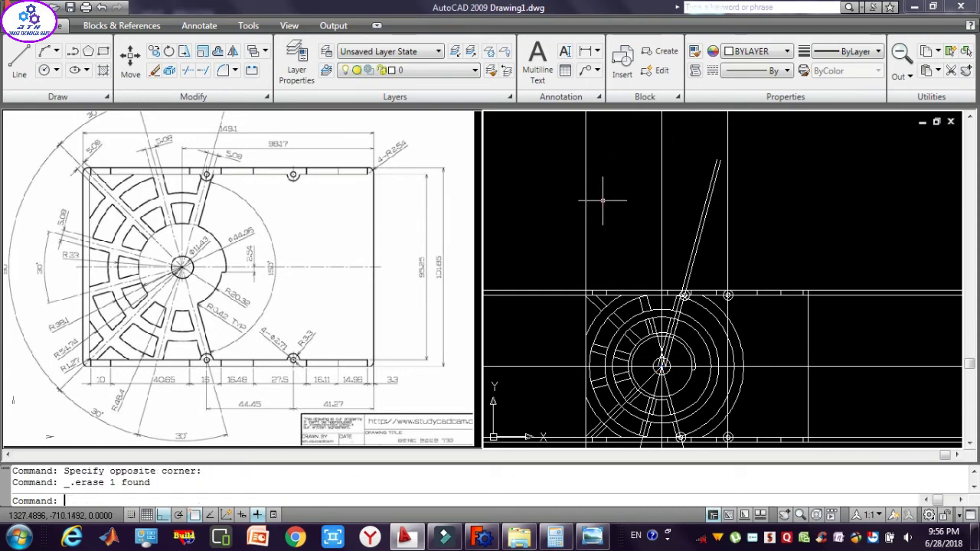
type("p")
Pan and window-zoom onto the flange centre
key("Return")
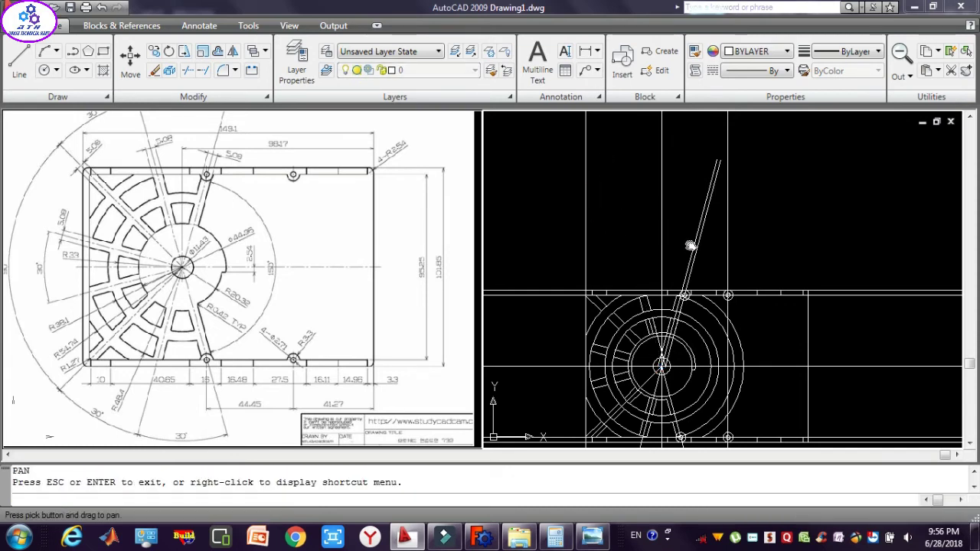
left_click_drag(691, 246, 673, 173)
key("Escape")
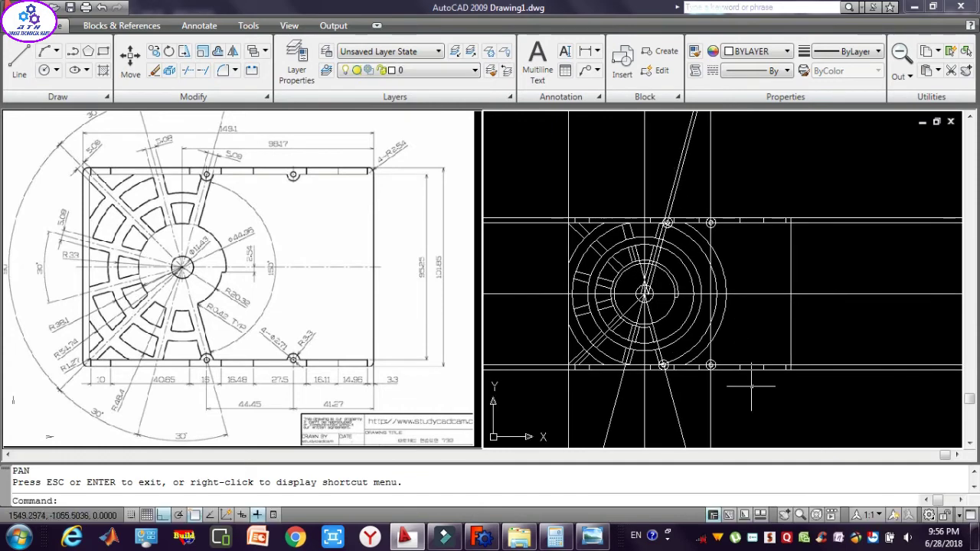
type("z")
key("Return")
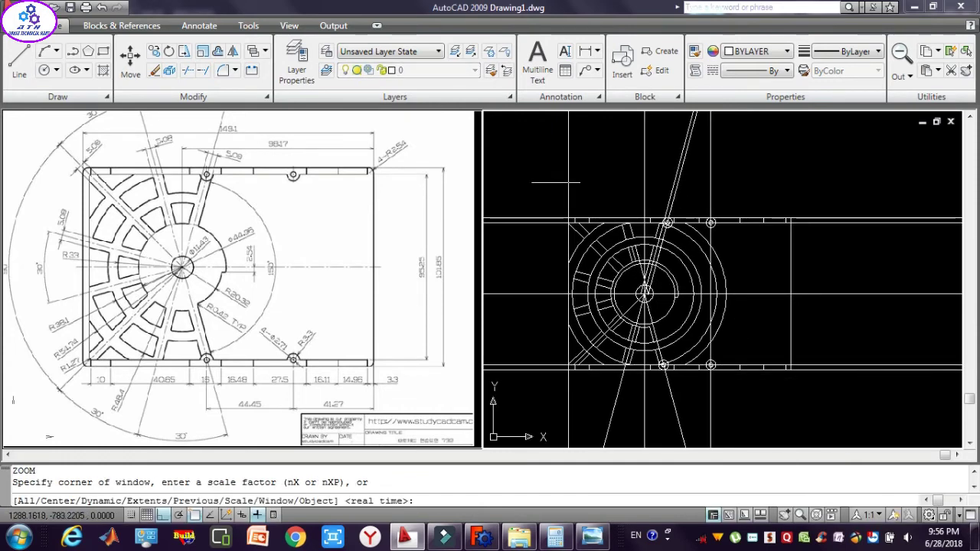
left_click(534, 176)
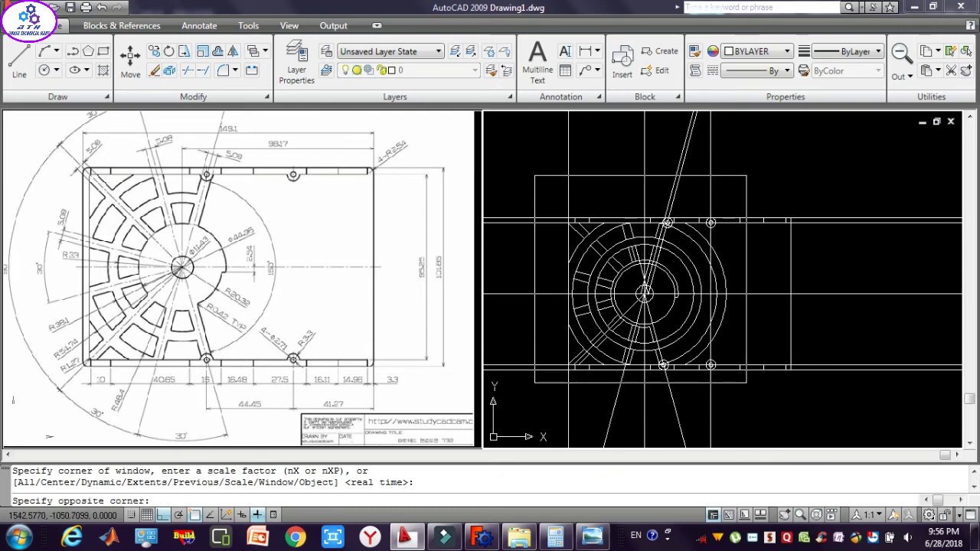
left_click(744, 334)
key("Escape")
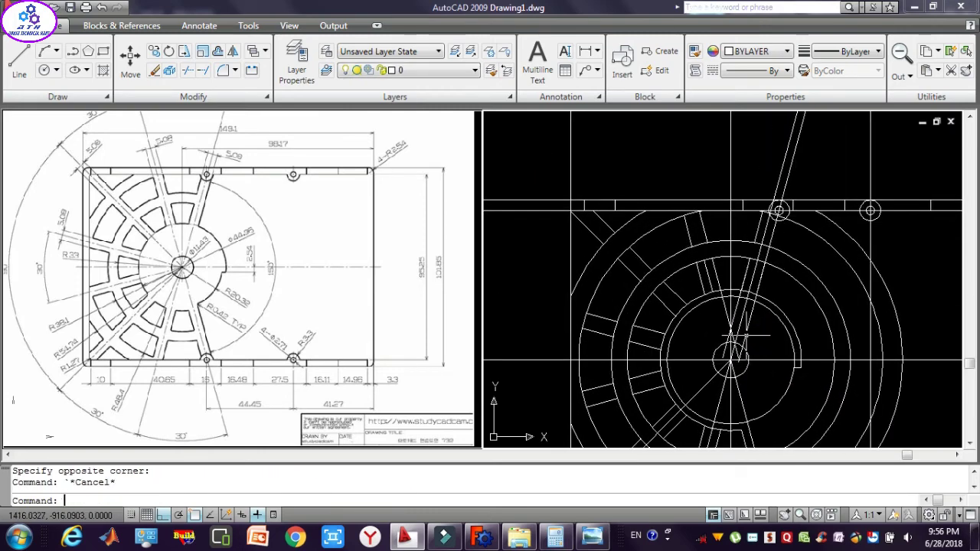
key("Escape")
Pan the view to frame the central hub and inner circles
key("Return")
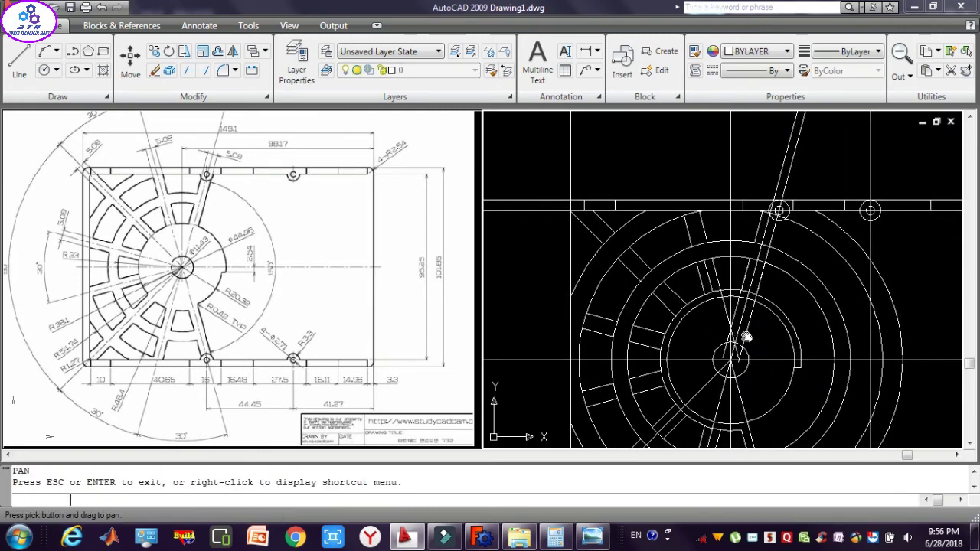
mouse_move(745, 337)
left_mouse_down()
mouse_move(717, 249)
mouse_move(720, 308)
left_mouse_up()
key("Escape")
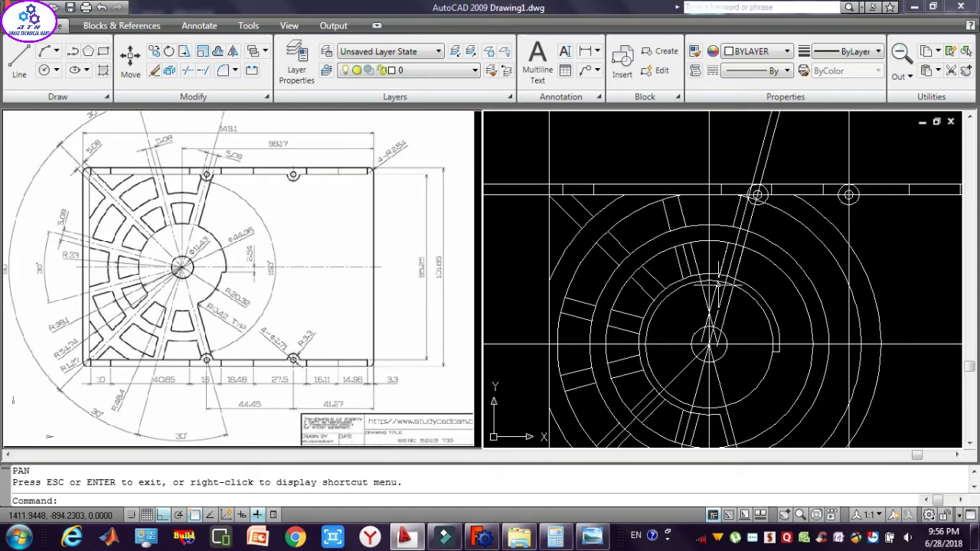
key("Escape")
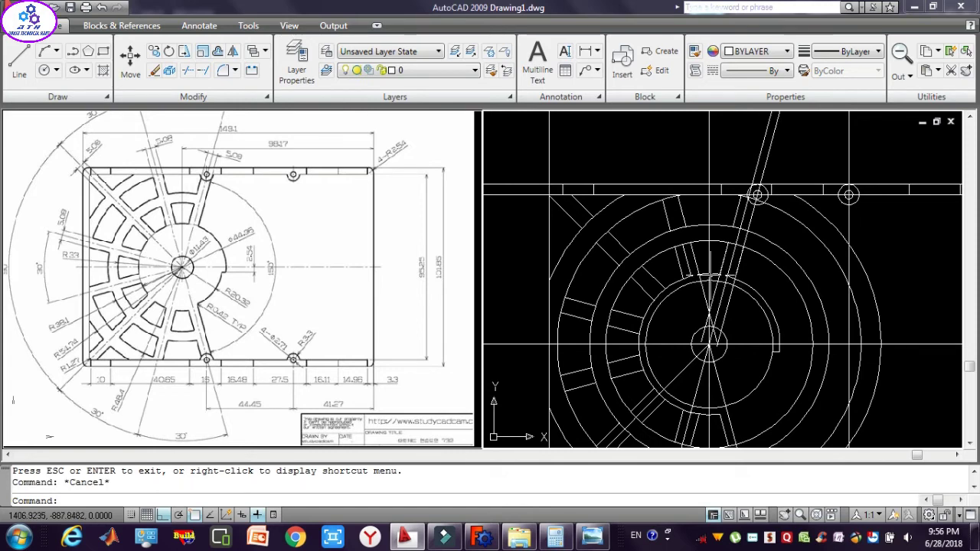
key("Escape")
type("p")
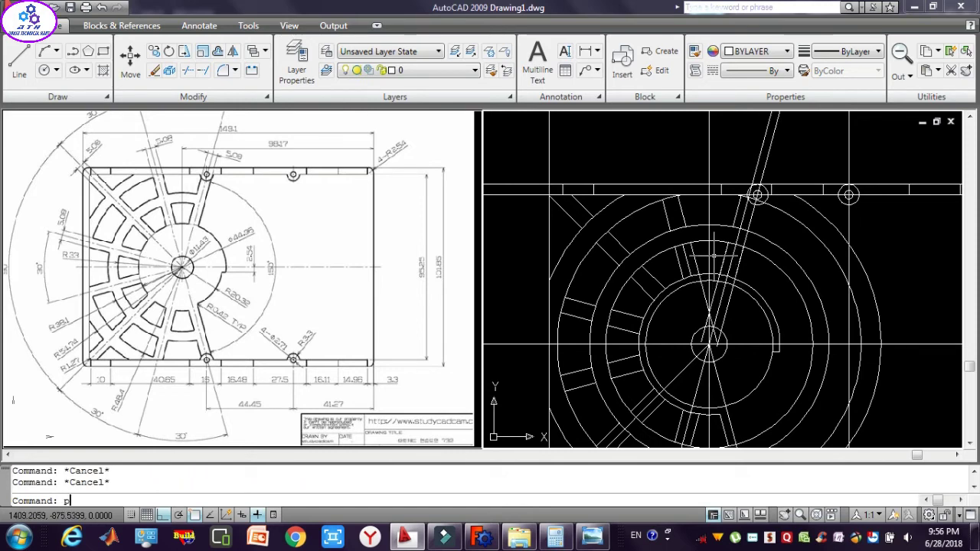
key("Return")
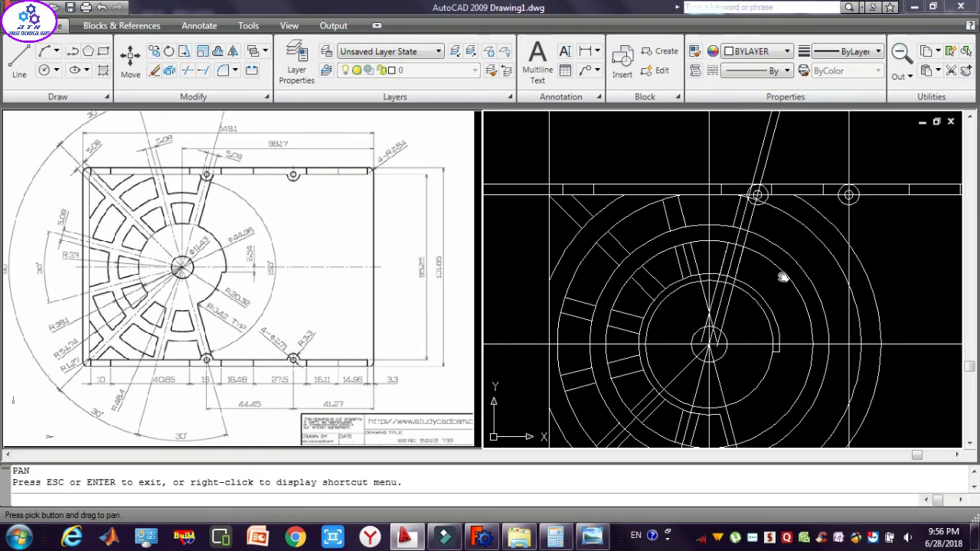
left_click_drag(782, 277, 733, 212)
left_click_drag(776, 274, 778, 258)
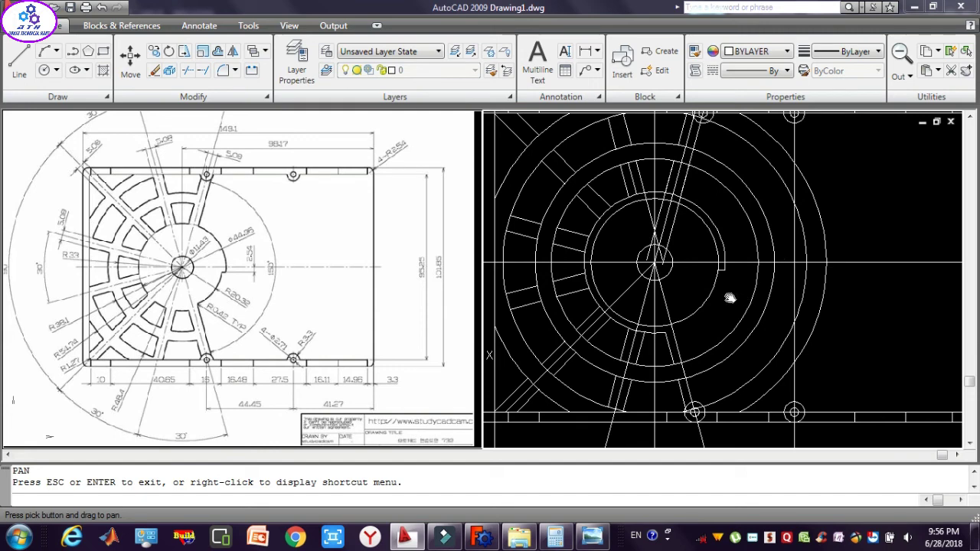
key("Escape")
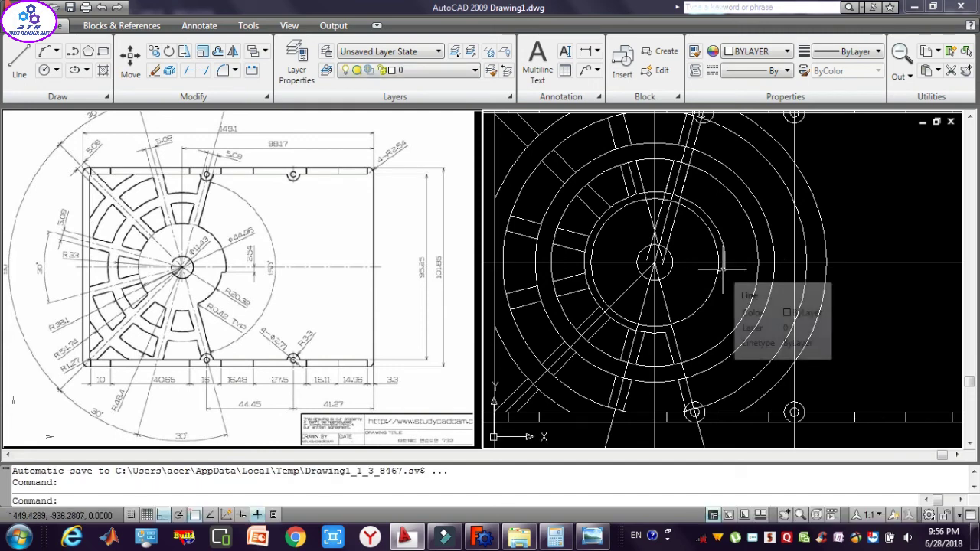
Trim a piece of the inner circle against the horizontal centre line
left_click(721, 269)
type("r")
key("Return")
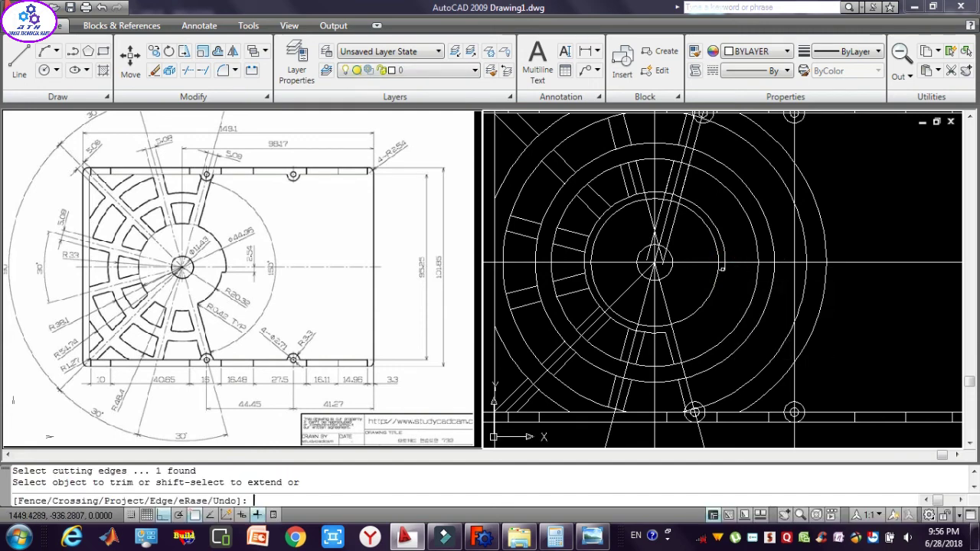
left_click(715, 245)
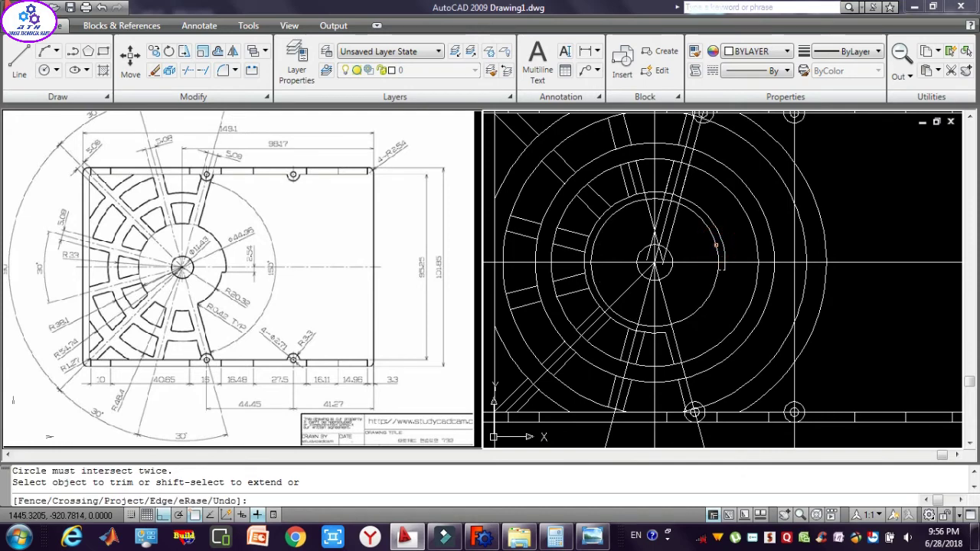
key("Escape")
left_click(693, 274)
left_click(686, 258)
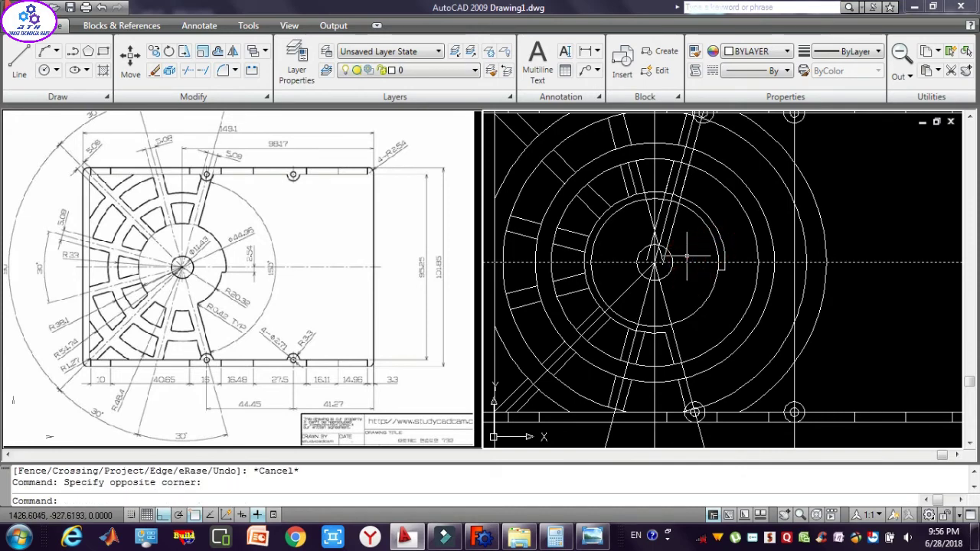
type("tr")
key("Return")
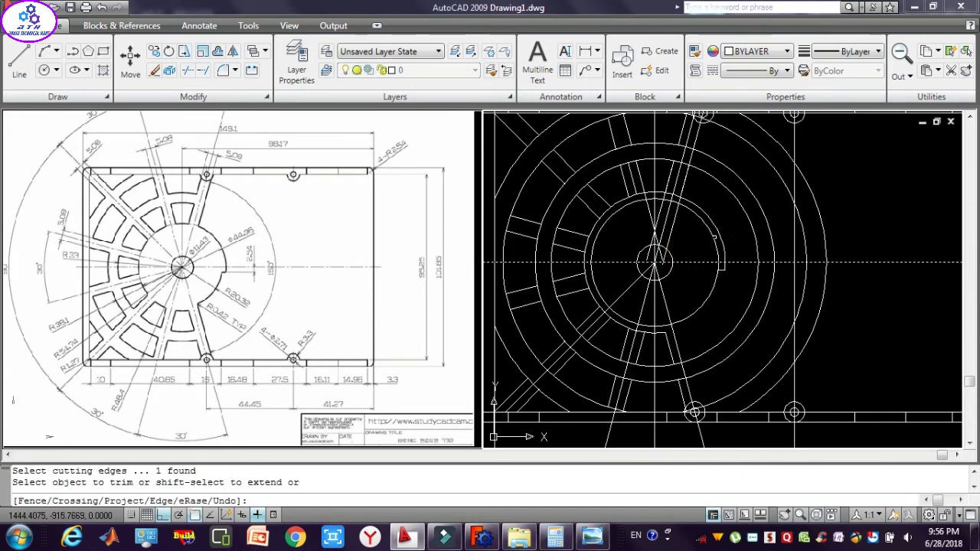
left_click(714, 237)
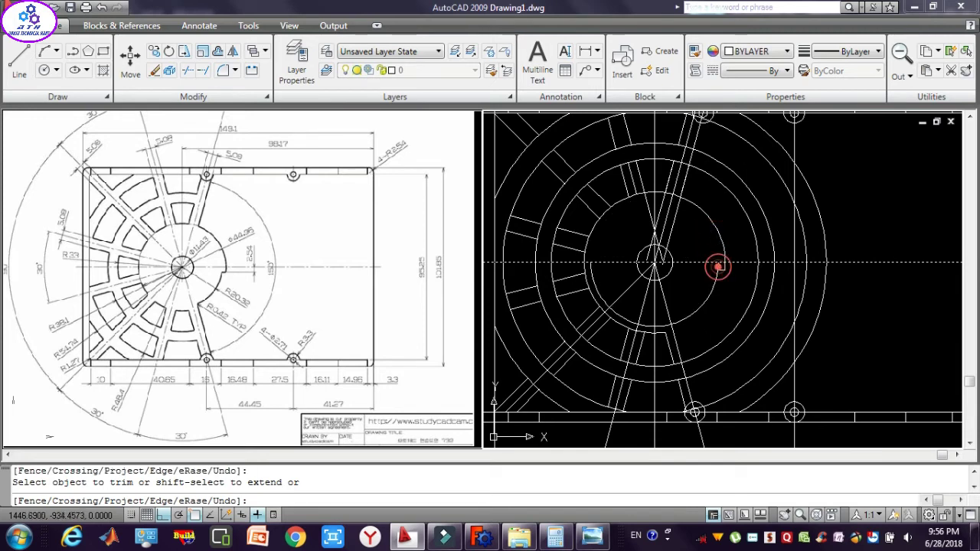
key("Escape")
Trim the inner circle's arc at the short vertical line to complete the notch
left_click(720, 268)
type("t")
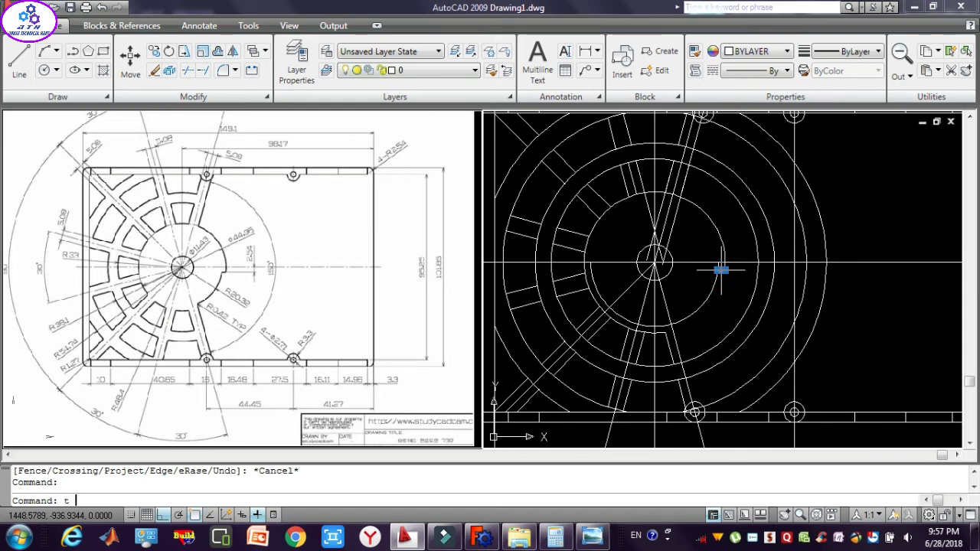
key("Return")
left_click(719, 265)
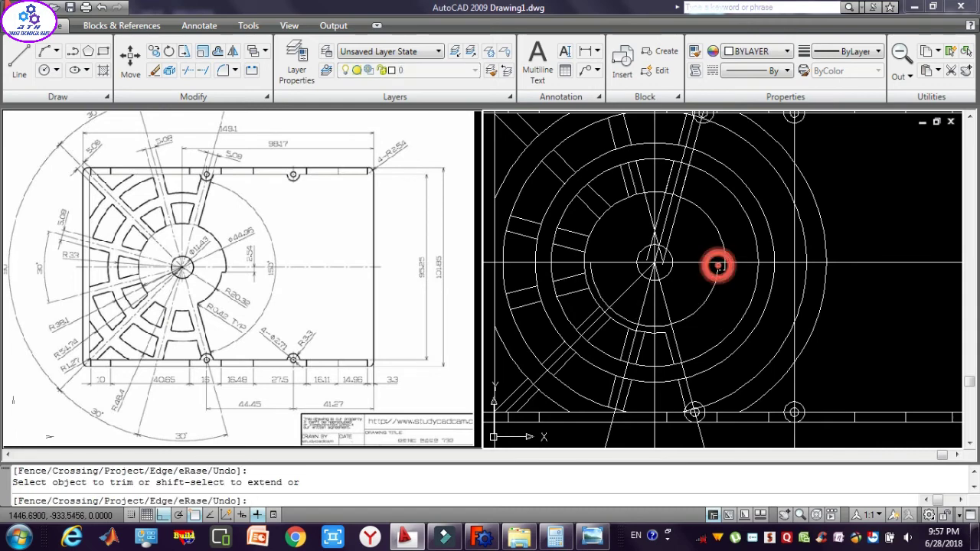
key("Escape")
key("Escape")
key("Escape")
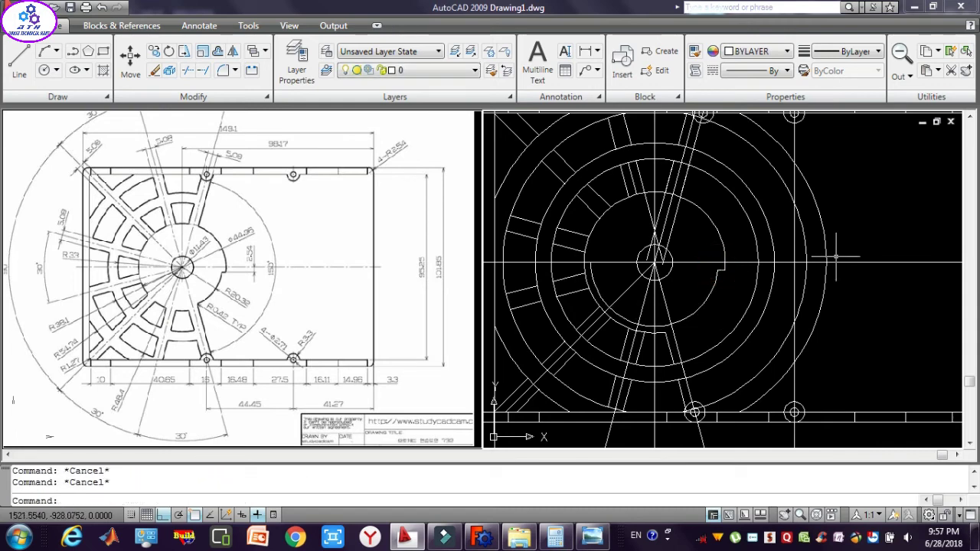
Start a 5.08 offset of the radial line below the centre, then cancel it
left_click(688, 387)
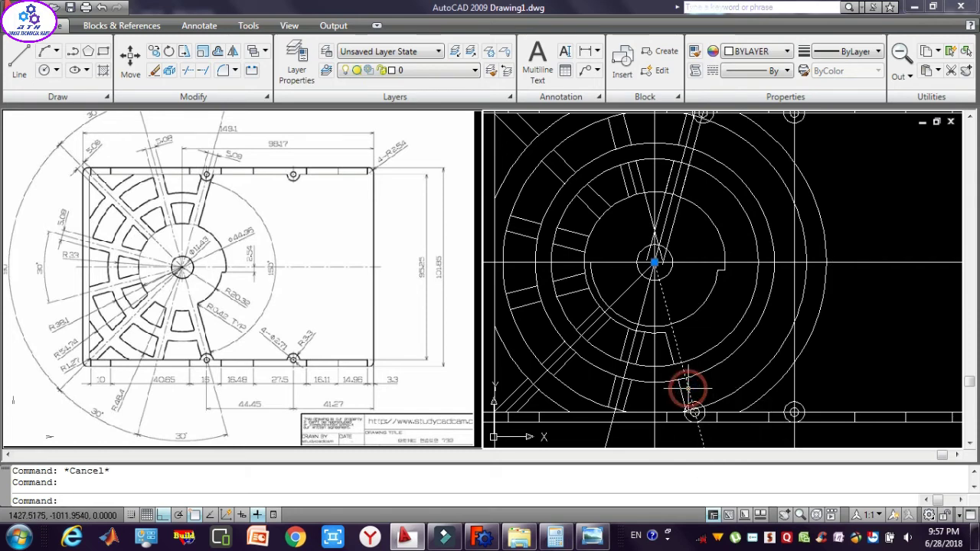
type("o")
key("Return")
left_click(688, 389)
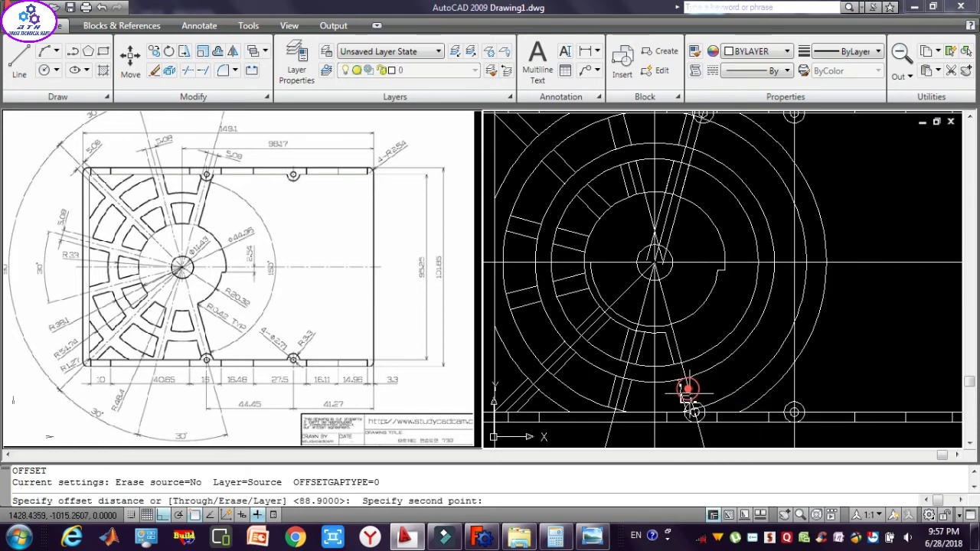
key("Escape")
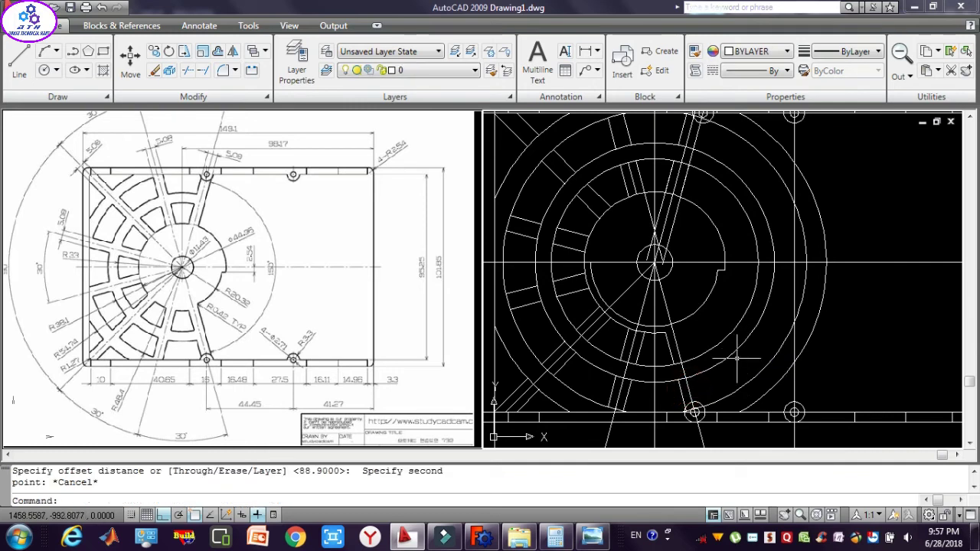
type("o")
key("Return")
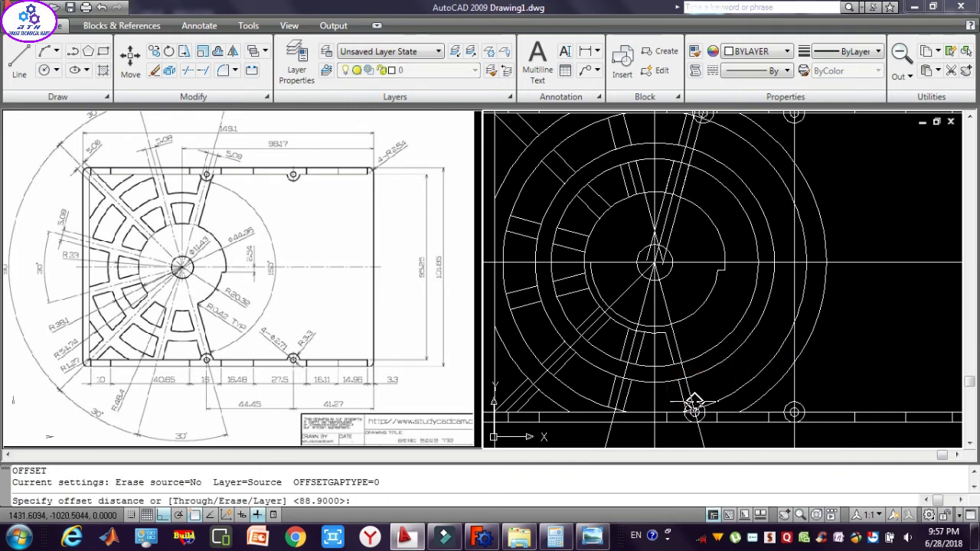
left_click(691, 405)
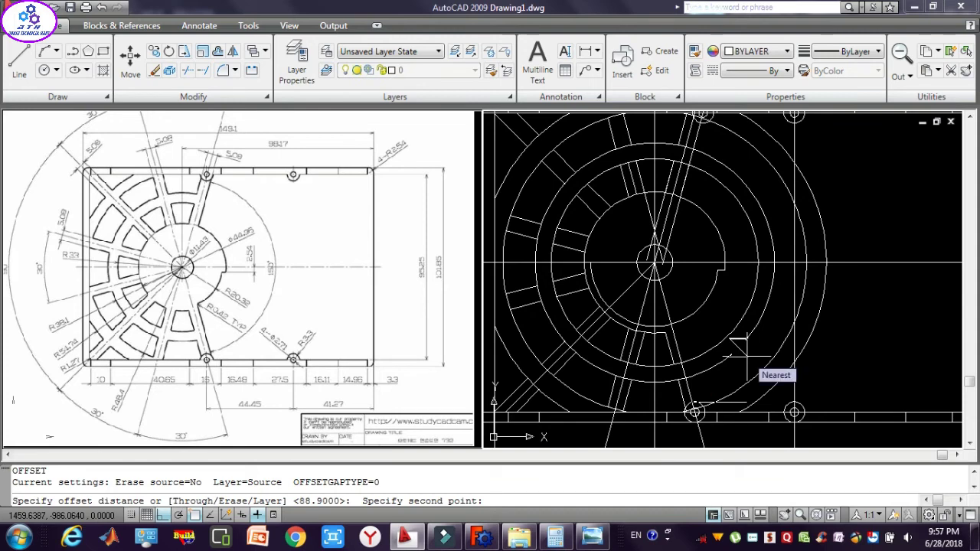
type("5.08")
key("Return")
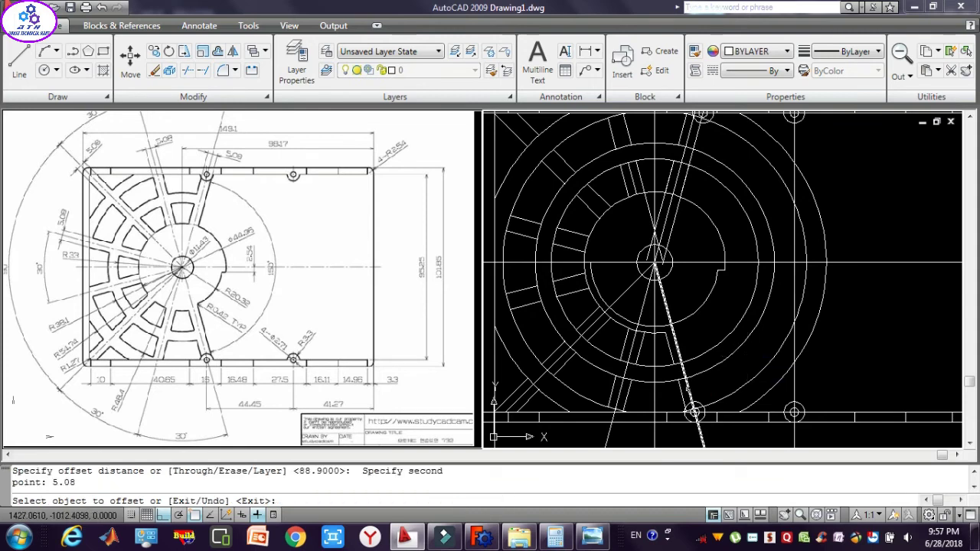
left_click(690, 388)
key("Escape")
key("Escape")
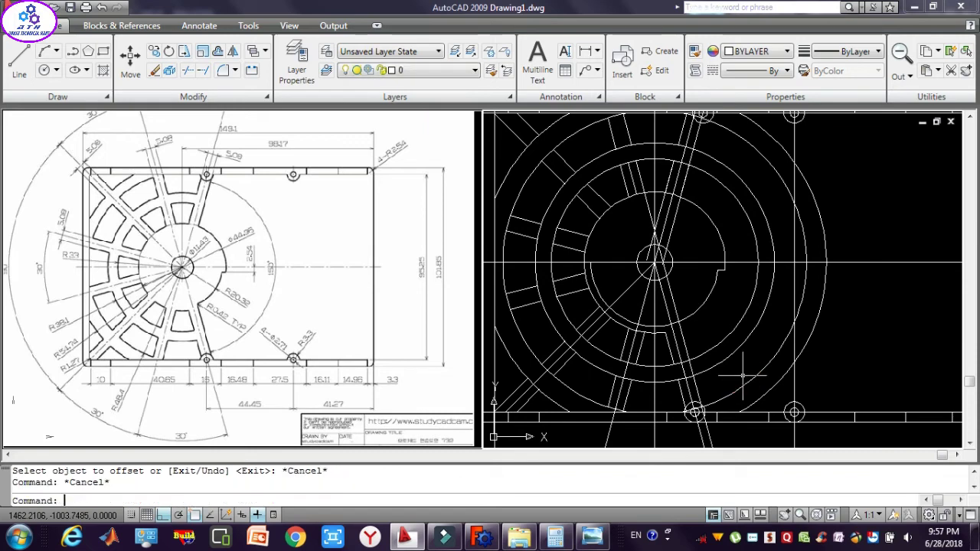
key("Escape")
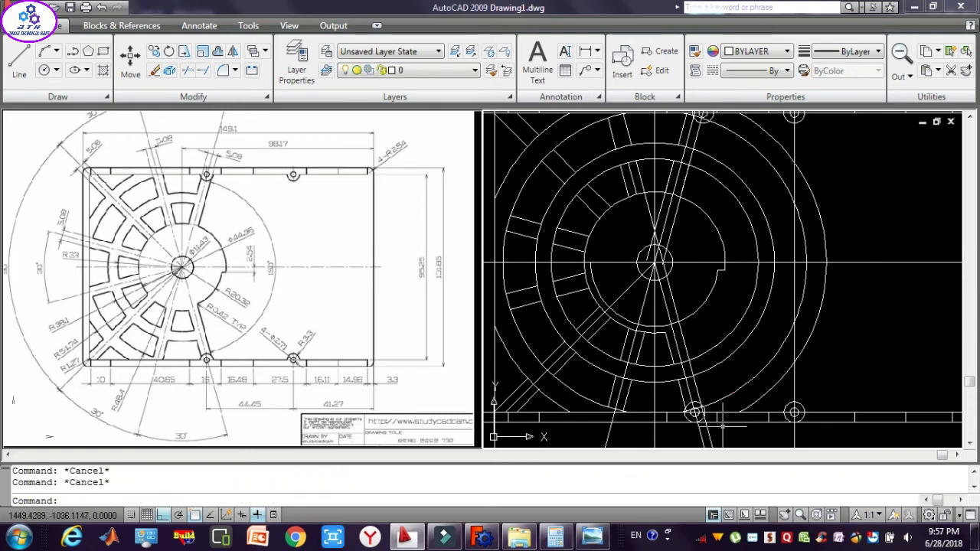
Pan the view to the frame edge that carries the two small bolt holes
left_click(685, 431)
left_click(671, 411)
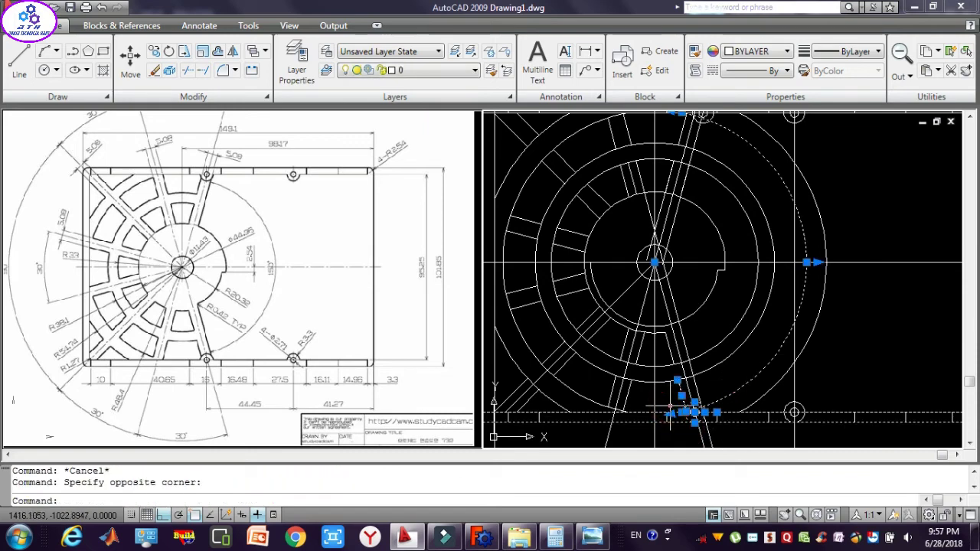
key("Escape")
key("Return")
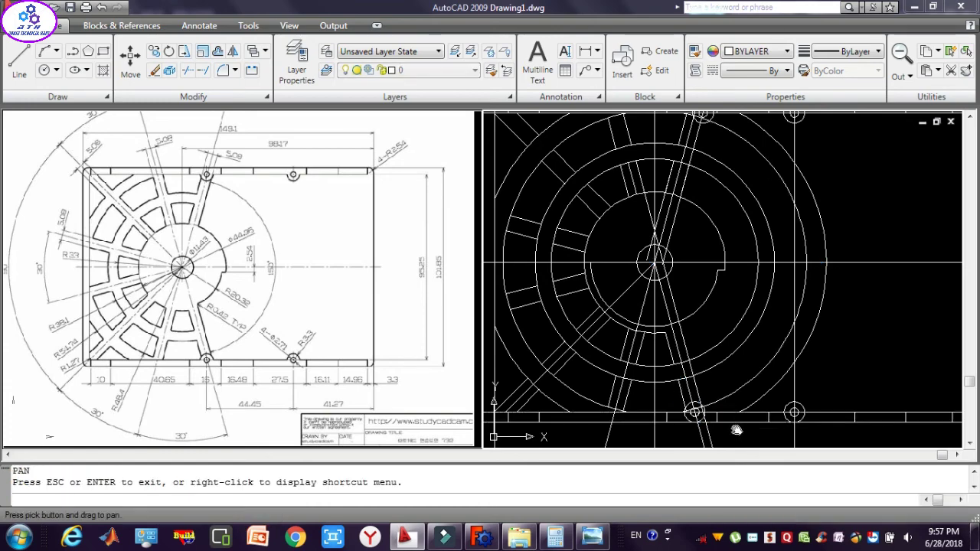
left_click_drag(696, 243, 711, 313)
left_click_drag(706, 221, 656, 257)
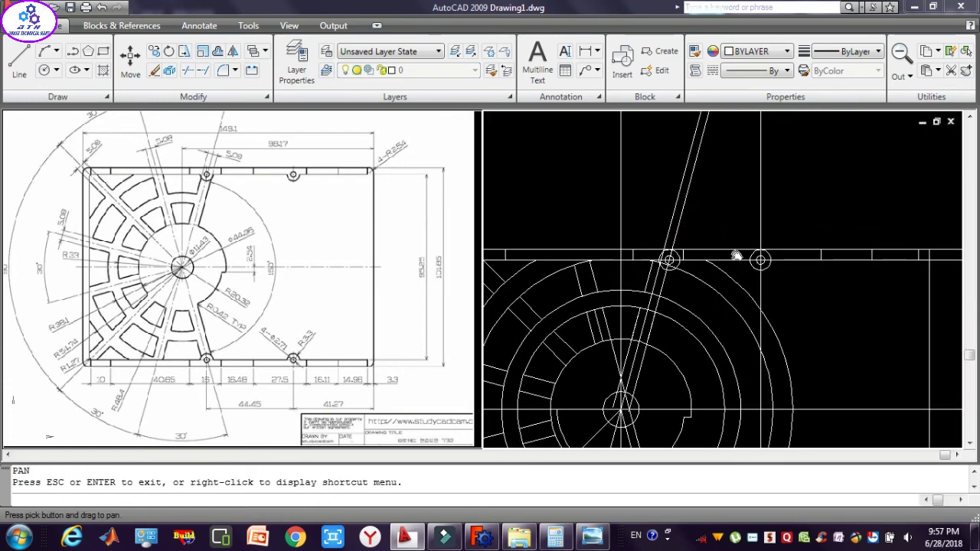
left_click_drag(736, 254, 681, 235)
key("Escape")
Window-select the frame's horizontal edge line as a trim boundary
left_click(771, 257)
left_click(746, 182)
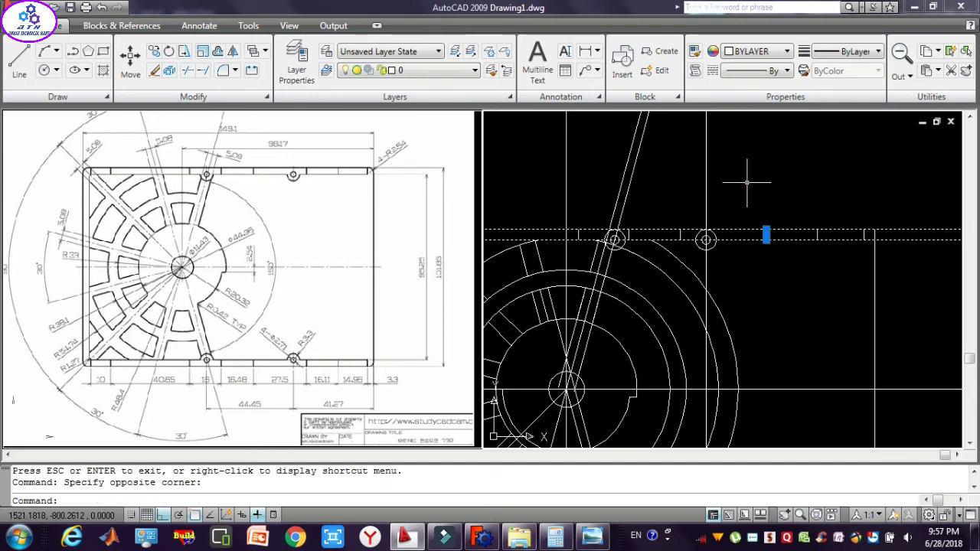
type("tr")
key("Return")
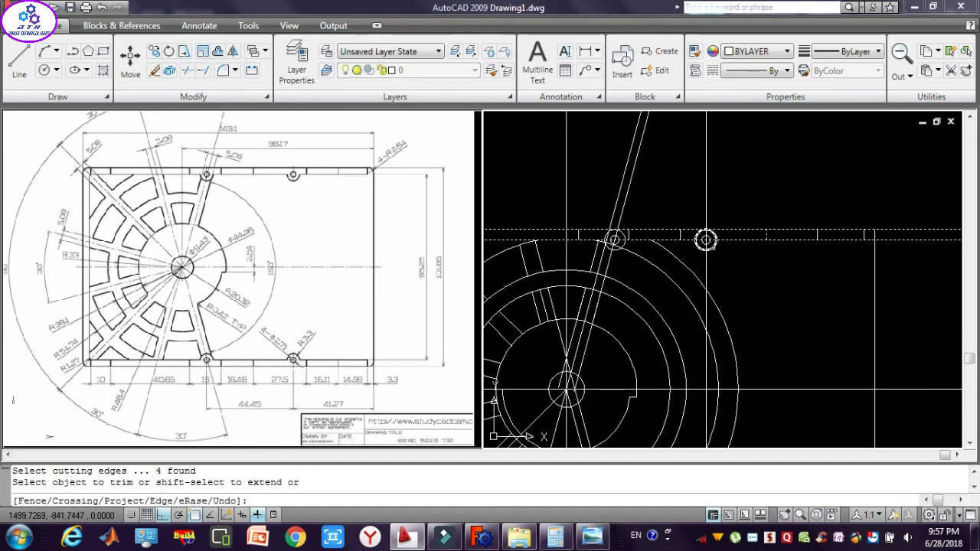
Trim the frame edge line out of the right bolt-hole circle
left_click(706, 240)
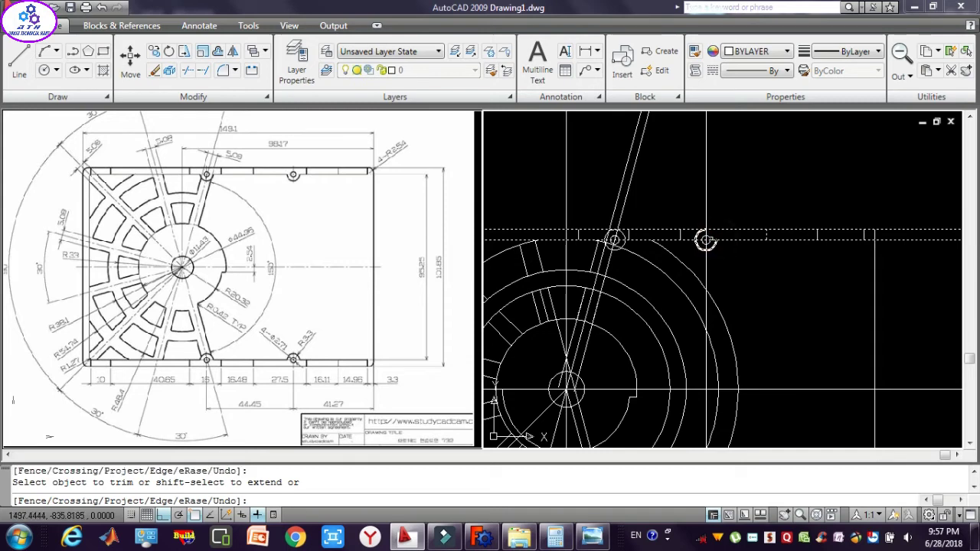
key("Escape")
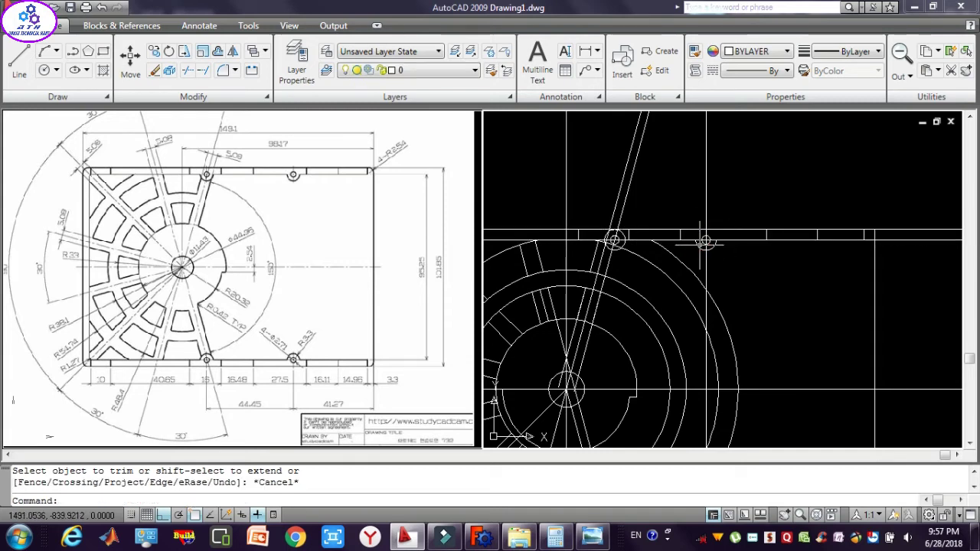
left_click(717, 227)
left_click(691, 254)
type("t")
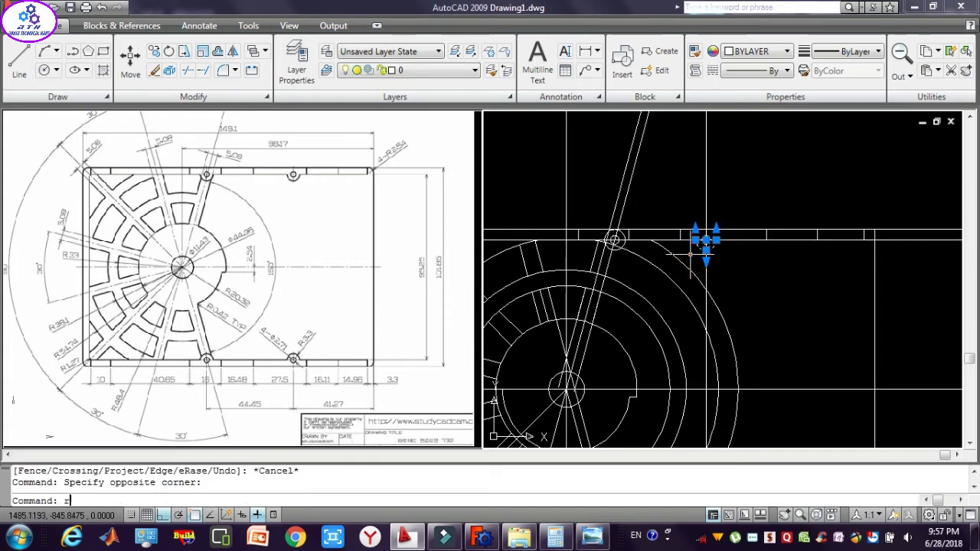
type("r")
key("Return")
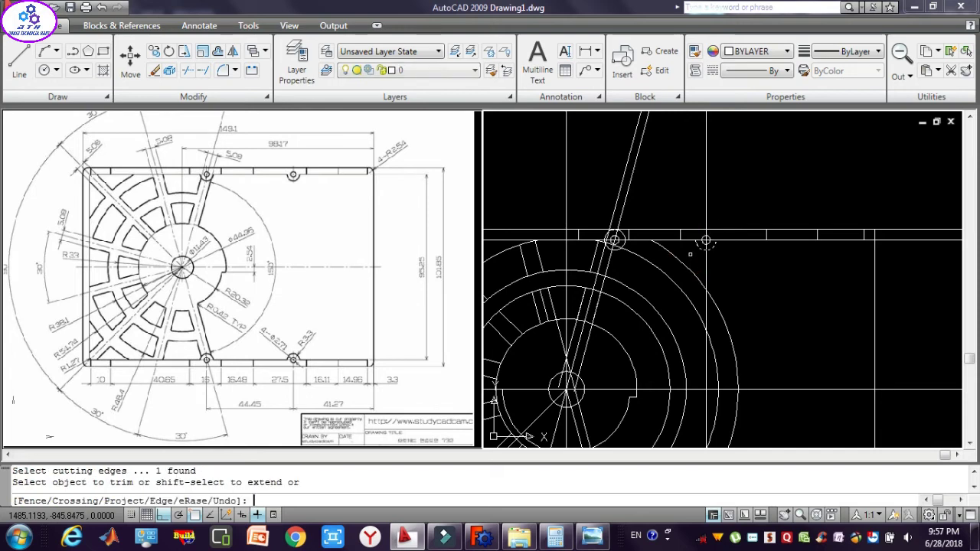
left_click(696, 237)
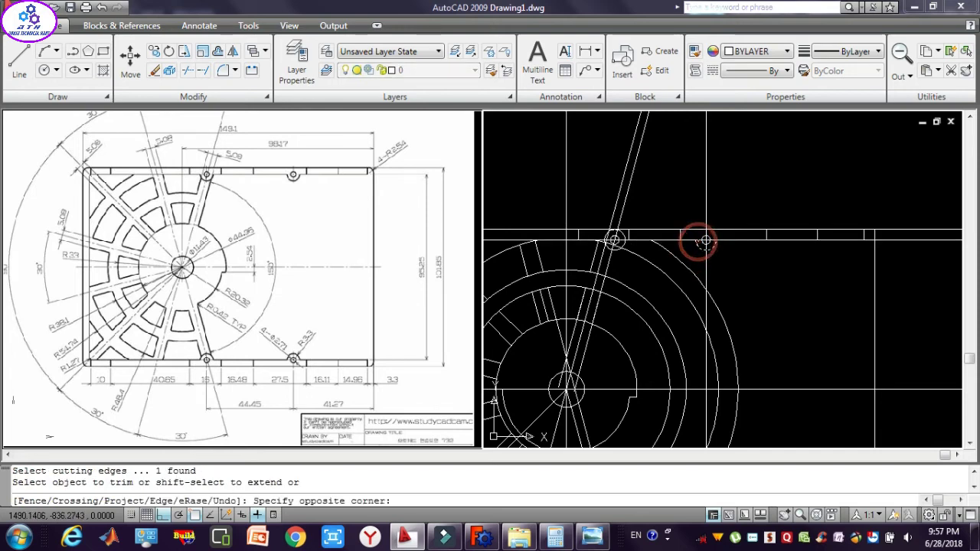
left_click(700, 238)
left_click(706, 240)
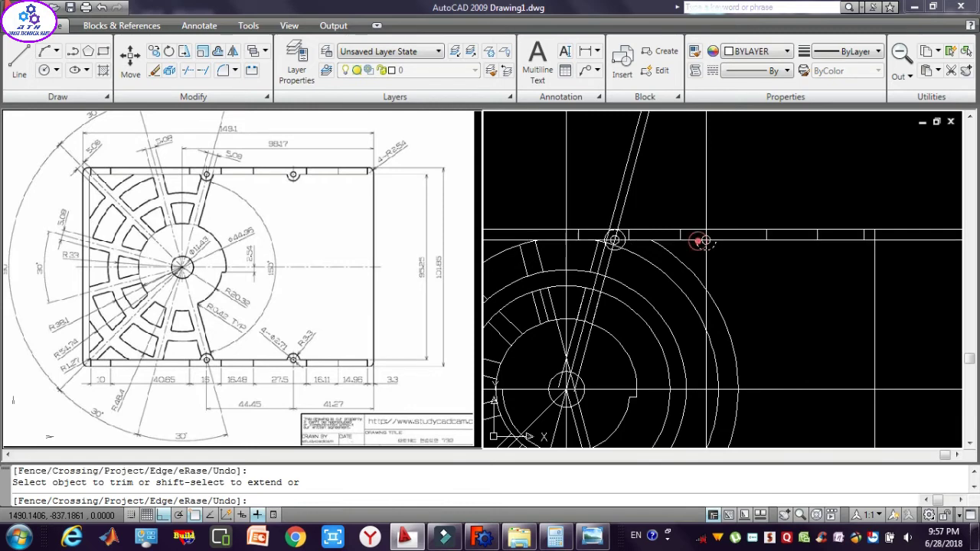
left_click(710, 241)
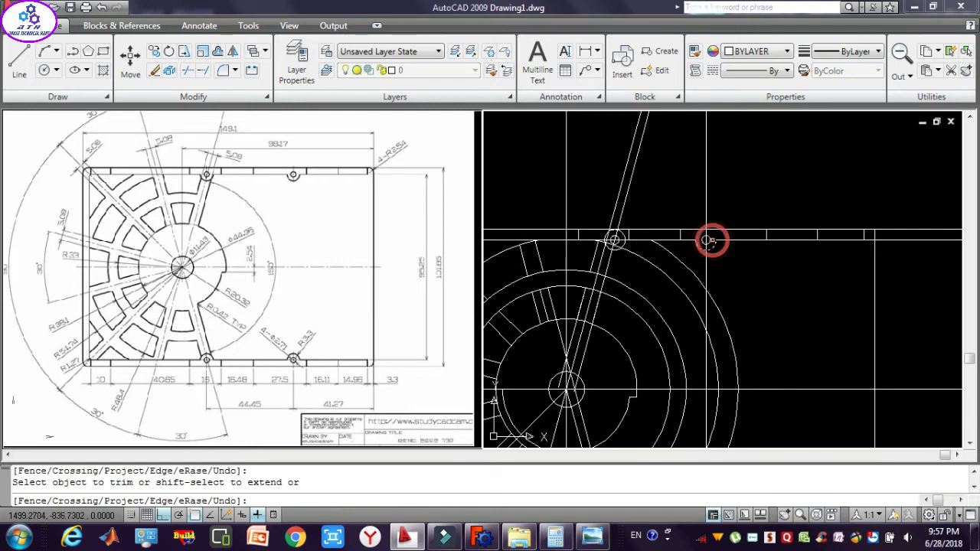
key("Escape")
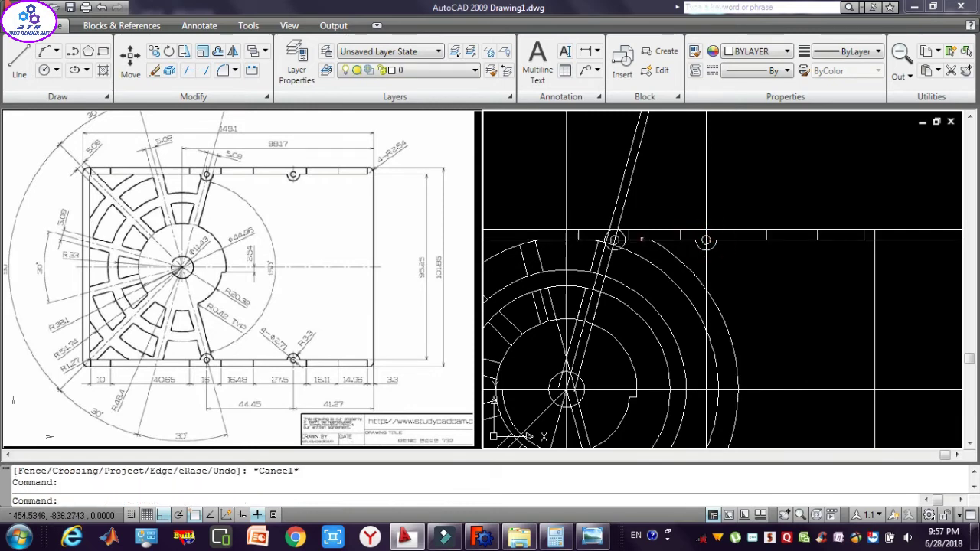
Attempt to trim the left bolt-hole circle against the frame edge line
left_click(642, 240)
key("Return")
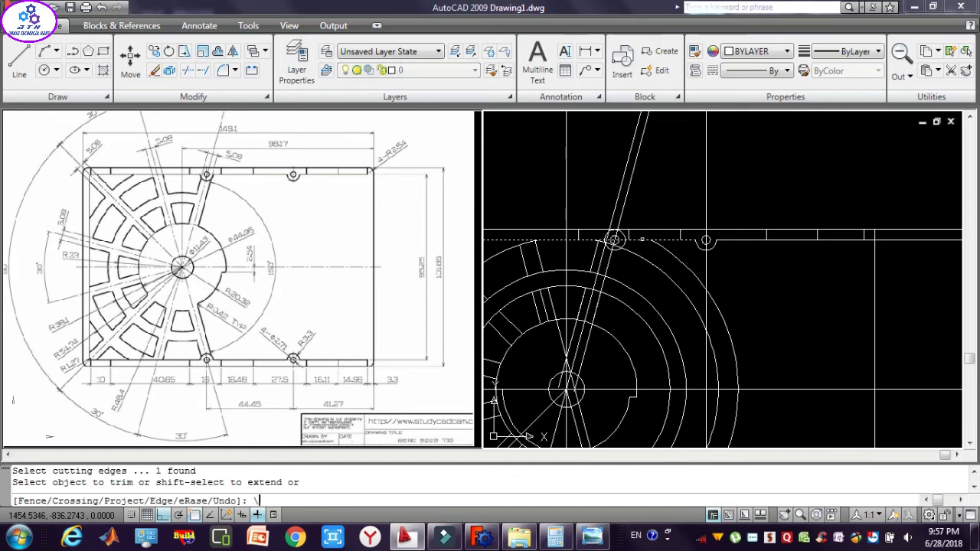
left_click(616, 238)
key("Escape")
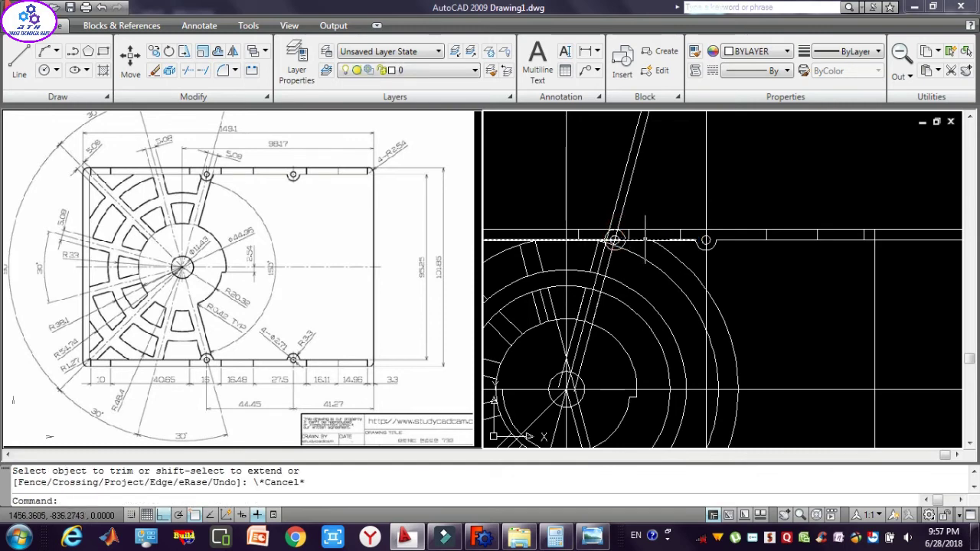
left_click(640, 239)
type("tr")
key("Return")
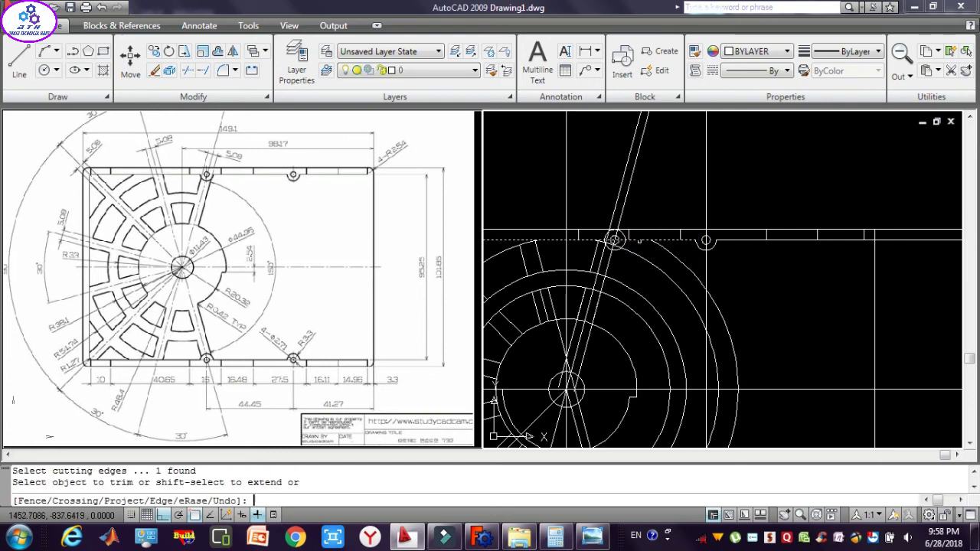
left_click(615, 239)
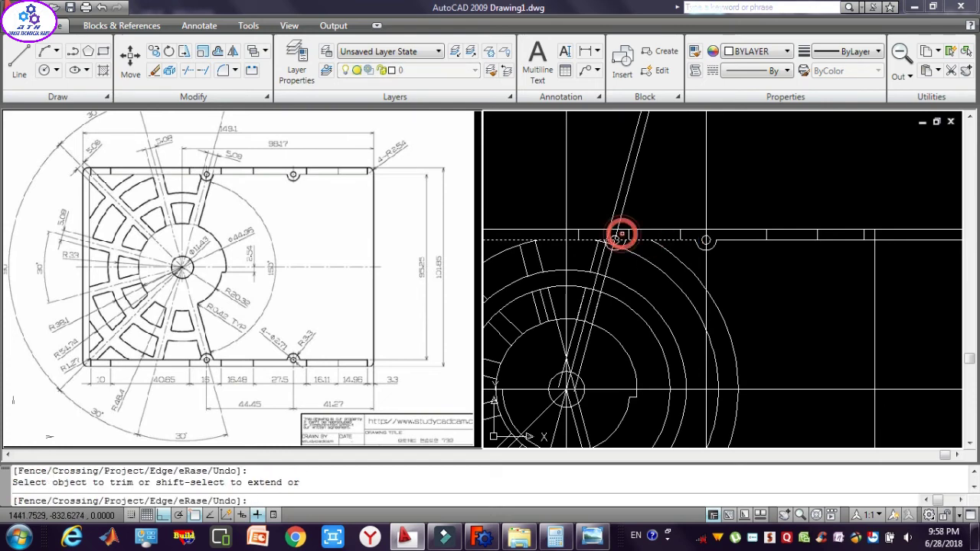
key("Escape")
Remove the edge-line piece inside the left bolt hole, using its circle as boundary
left_click(615, 241)
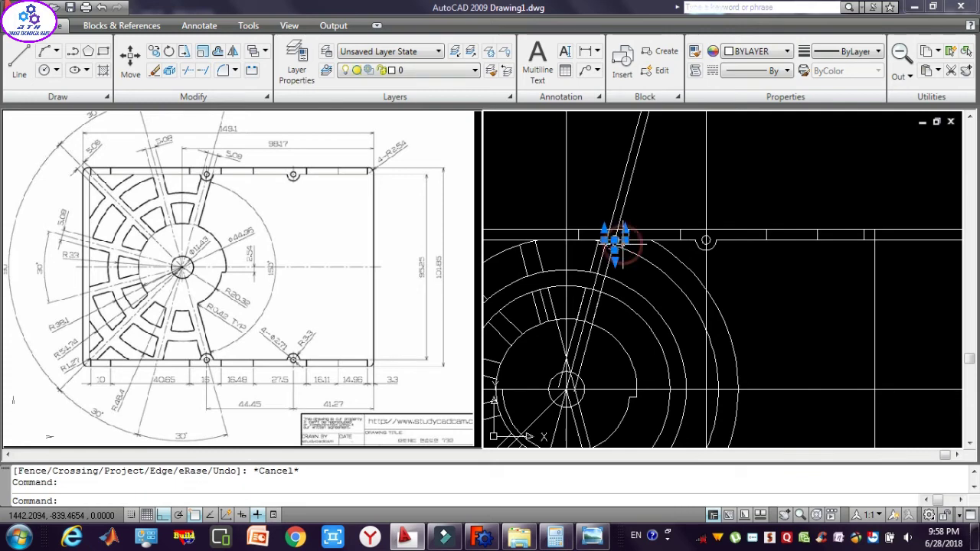
type("tr")
key("Return")
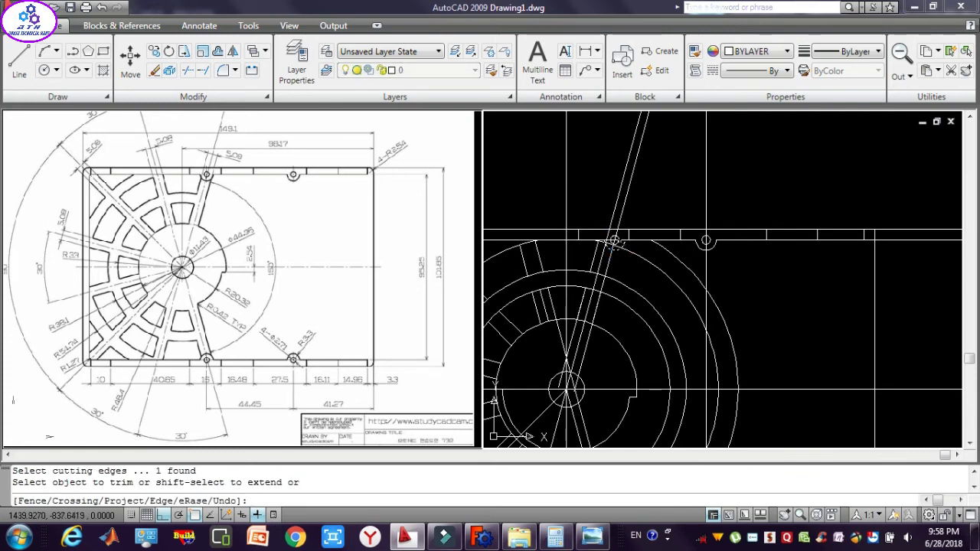
left_click(615, 241)
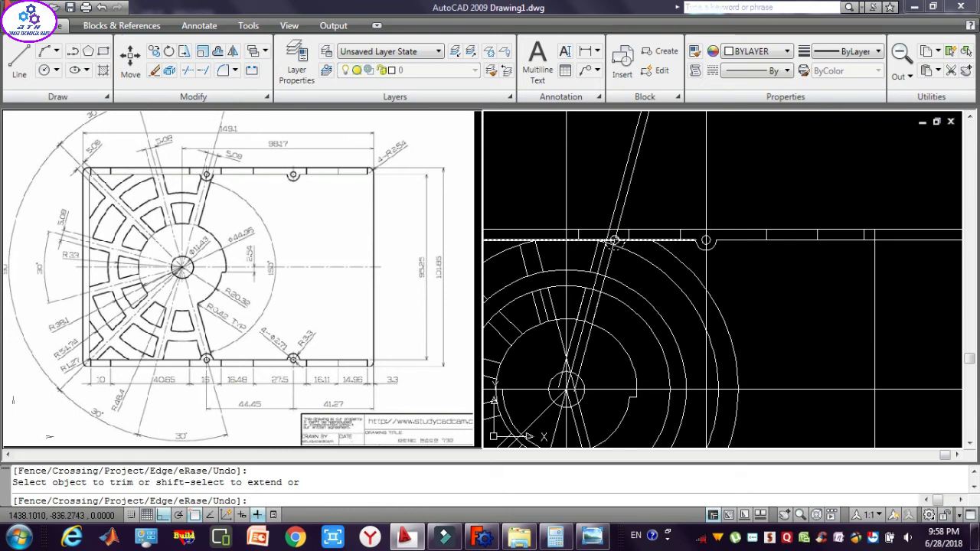
left_click(615, 242)
key("Escape")
key("Escape")
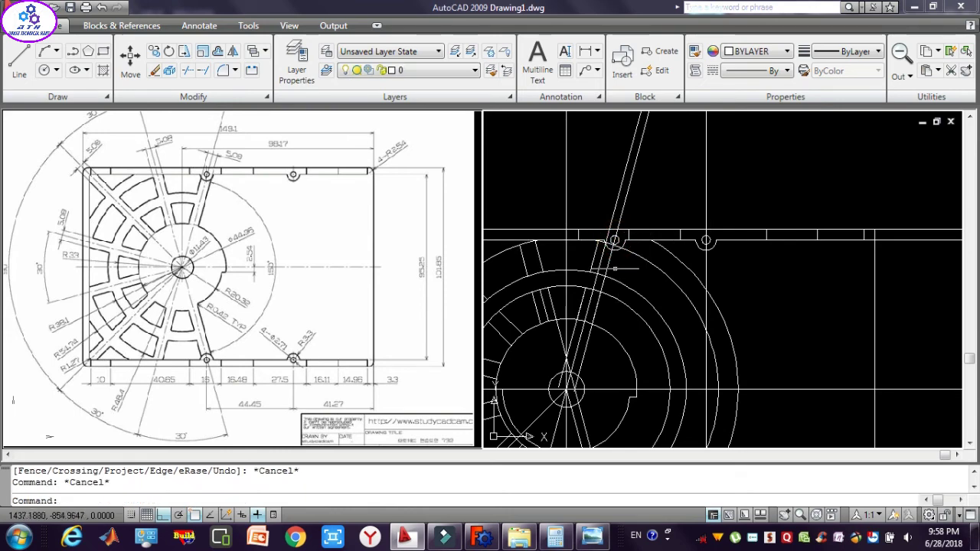
left_click(615, 268)
left_click(605, 267)
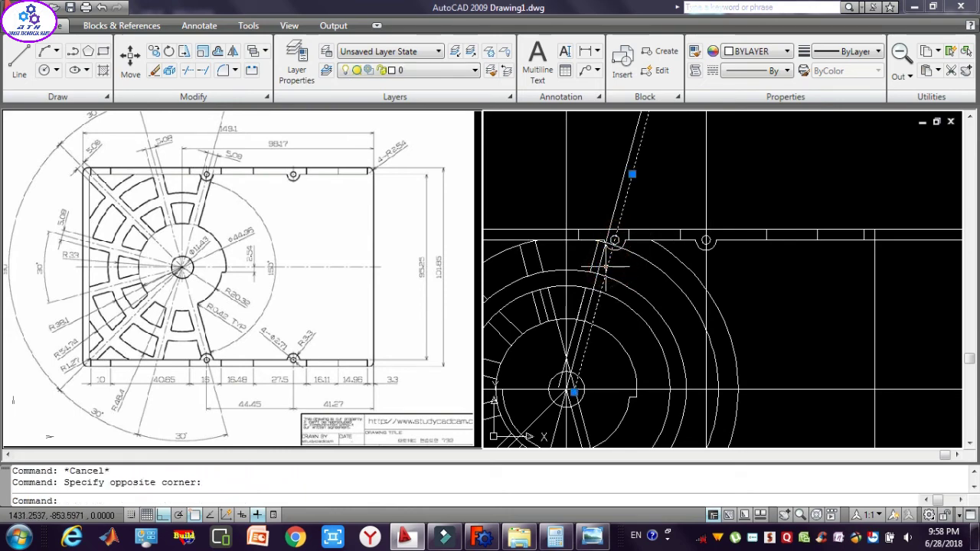
Offset the slanted spoke line by 5.08 to make a parallel copy
type("o")
key("Return")
left_click(605, 266)
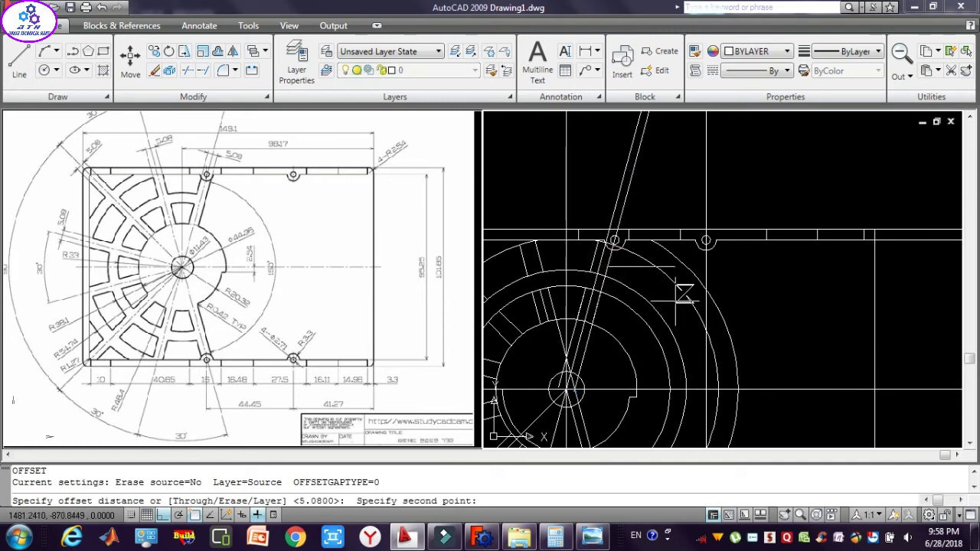
type("5.08")
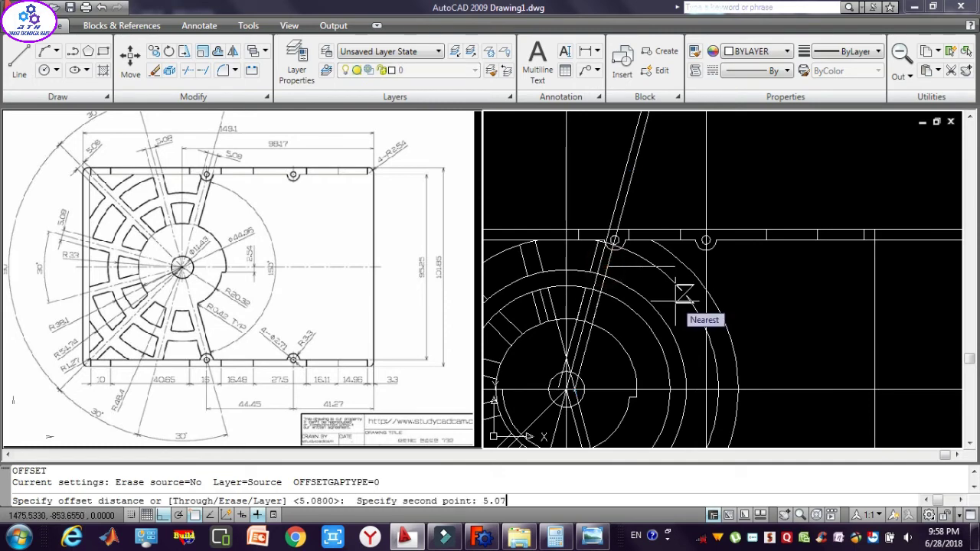
key("Return")
left_click(678, 300)
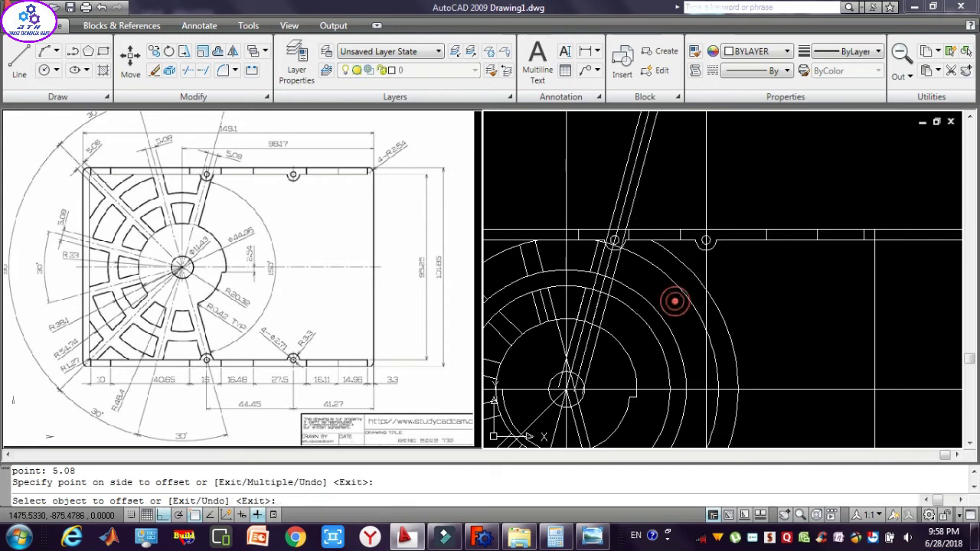
key("Escape")
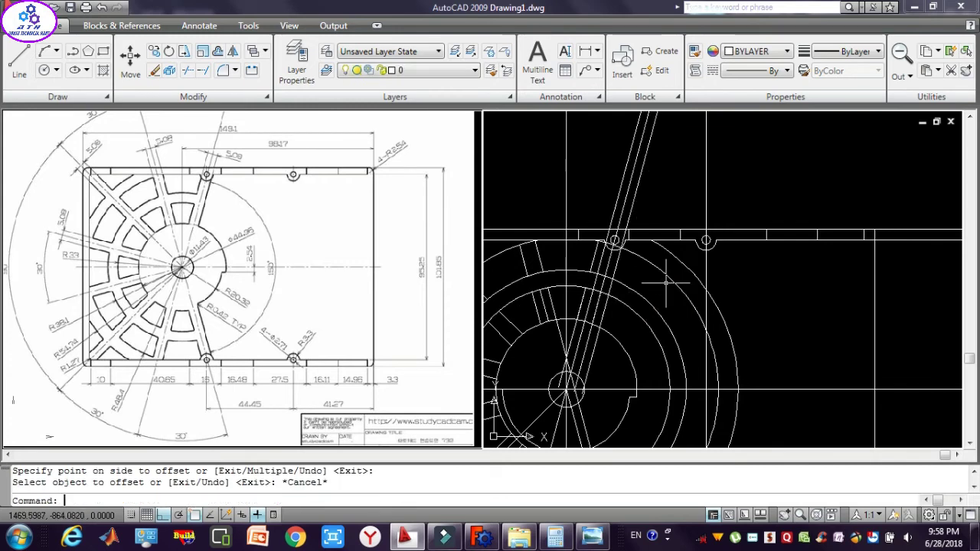
key("Escape")
key("Escape")
Pan down to the bottom frame edge and select its edge line for trimming
type("p")
key("Return")
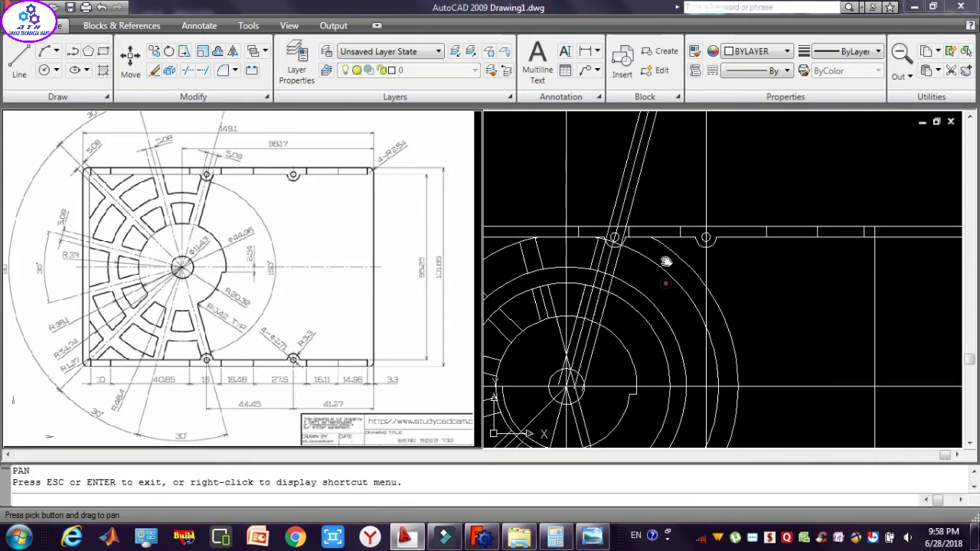
left_click_drag(663, 291, 706, 212)
left_click_drag(704, 308, 703, 258)
left_click_drag(748, 338, 748, 310)
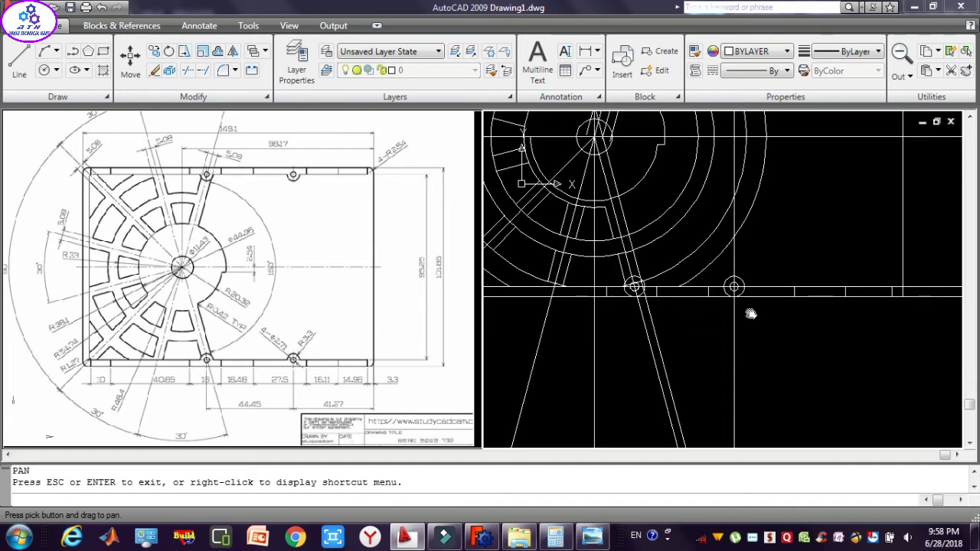
key("Escape")
left_click(766, 329)
left_click(757, 261)
type("t")
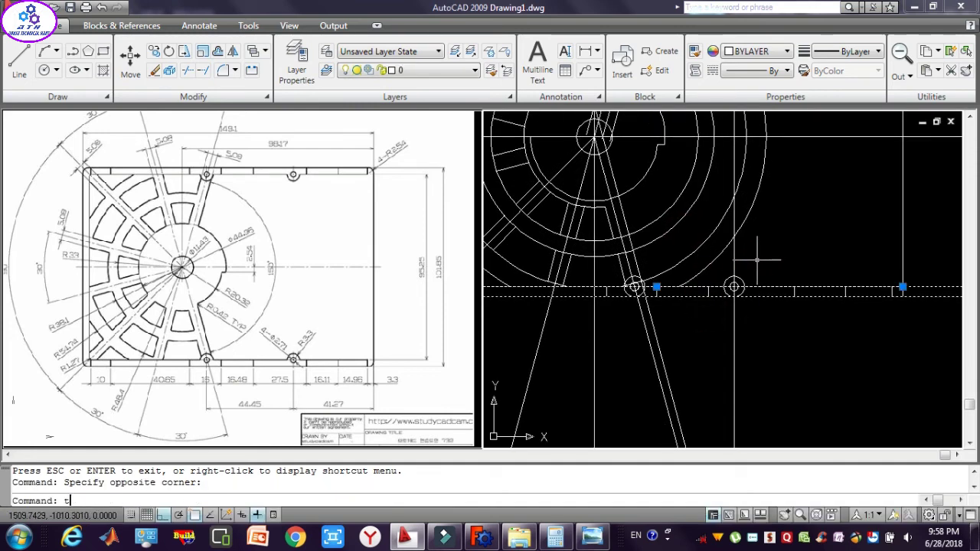
type("r")
key("Return")
Trim away the edge-line pieces inside the right bottom bolt hole
left_click(734, 288)
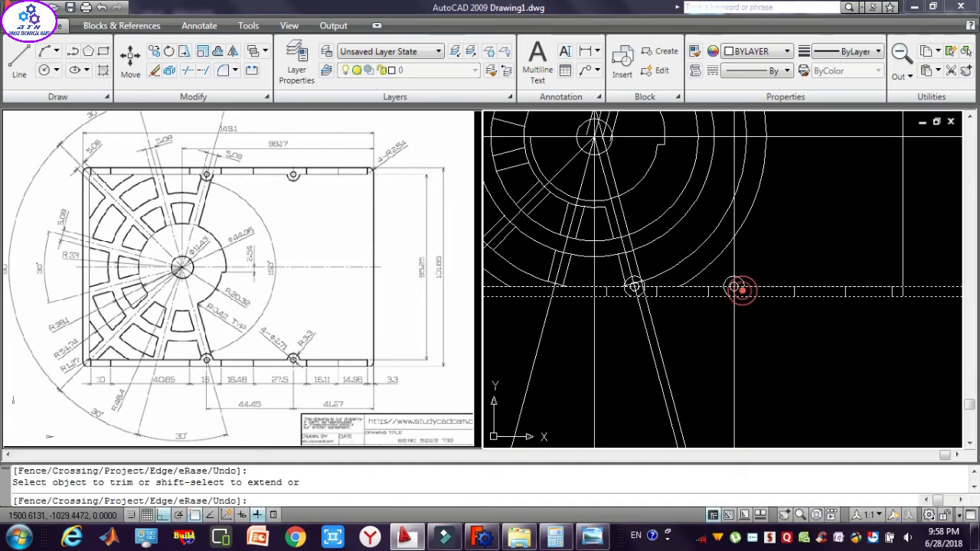
key("Escape")
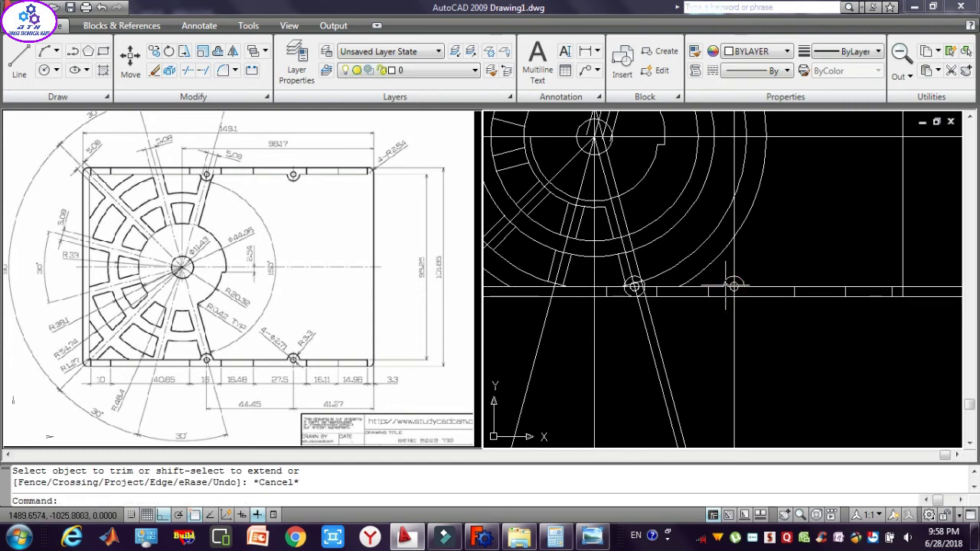
left_click(733, 287)
type("tr")
key("Return")
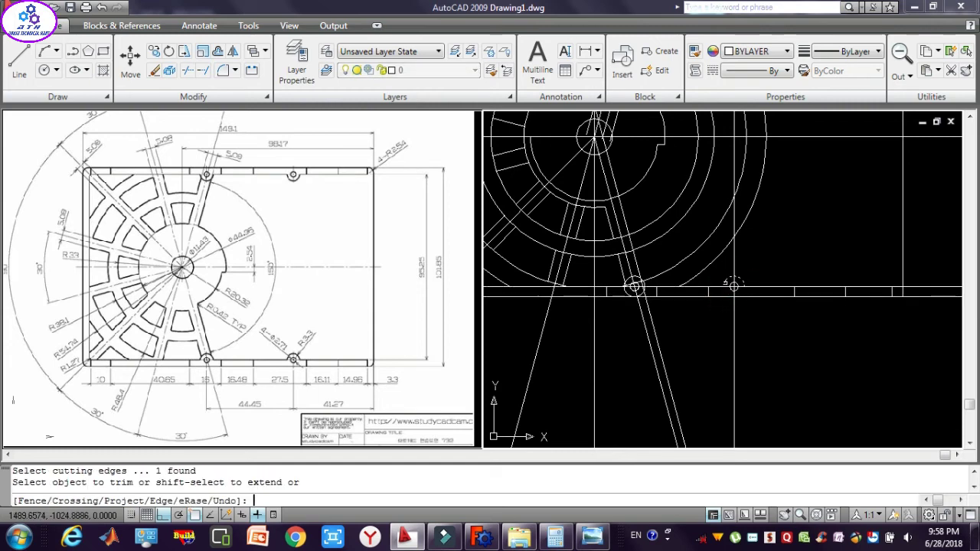
left_click(733, 287)
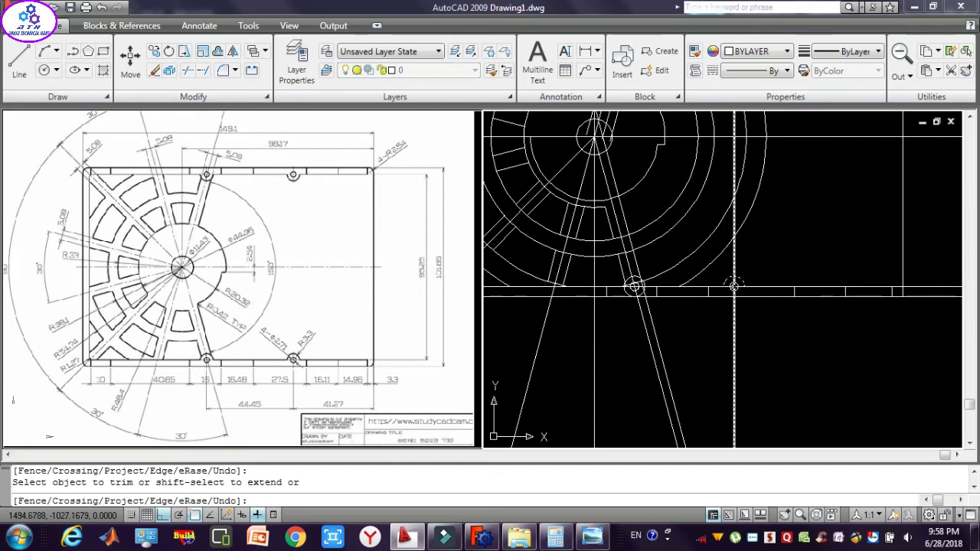
left_click(734, 285)
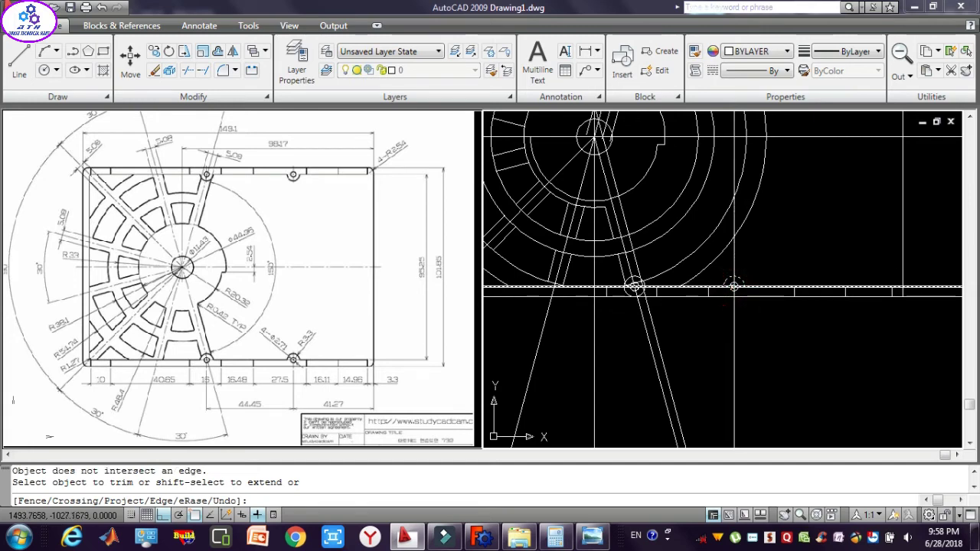
left_click(733, 284)
key("Escape")
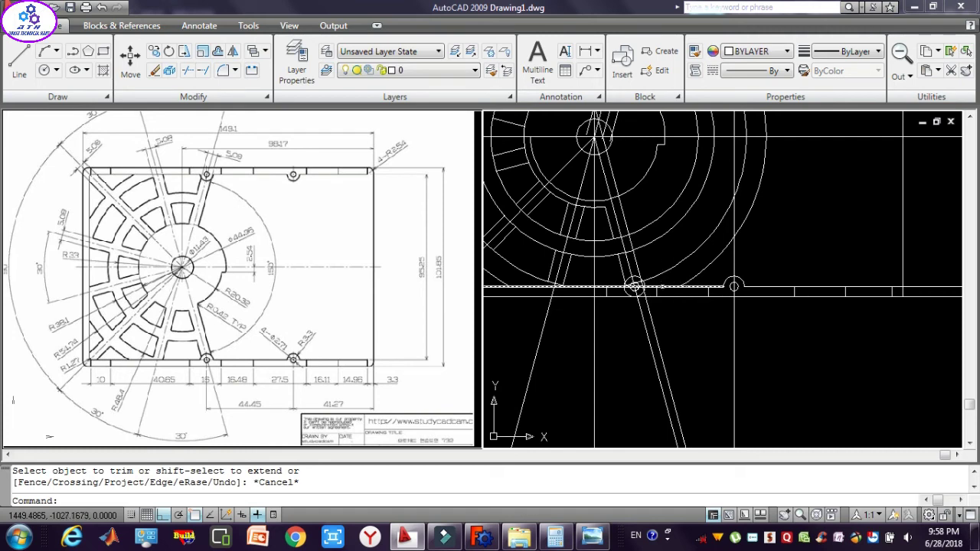
Cut the left bottom bolt hole to a half-circle notch and clear the edge line inside
left_click(661, 288)
type("tr")
key("Return")
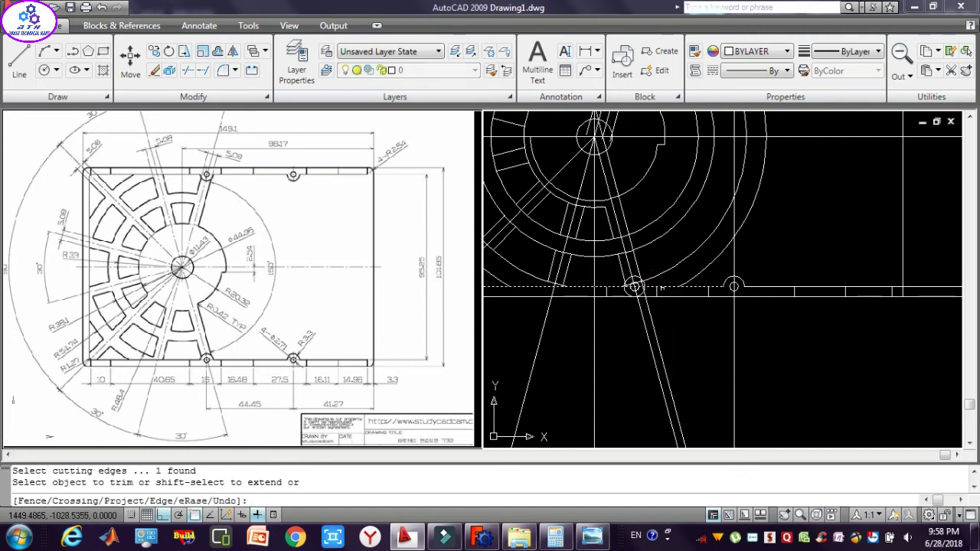
left_click(634, 288)
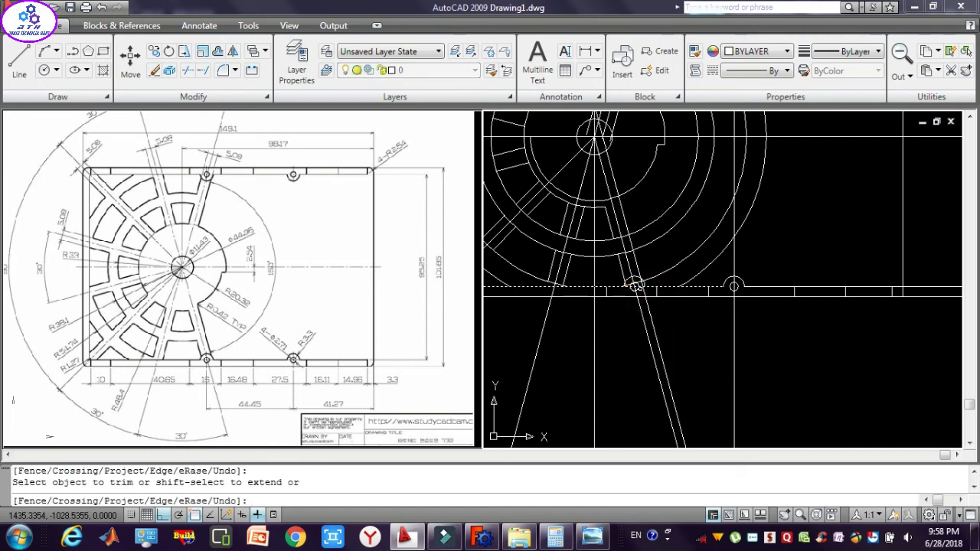
key("Escape")
left_click(634, 283)
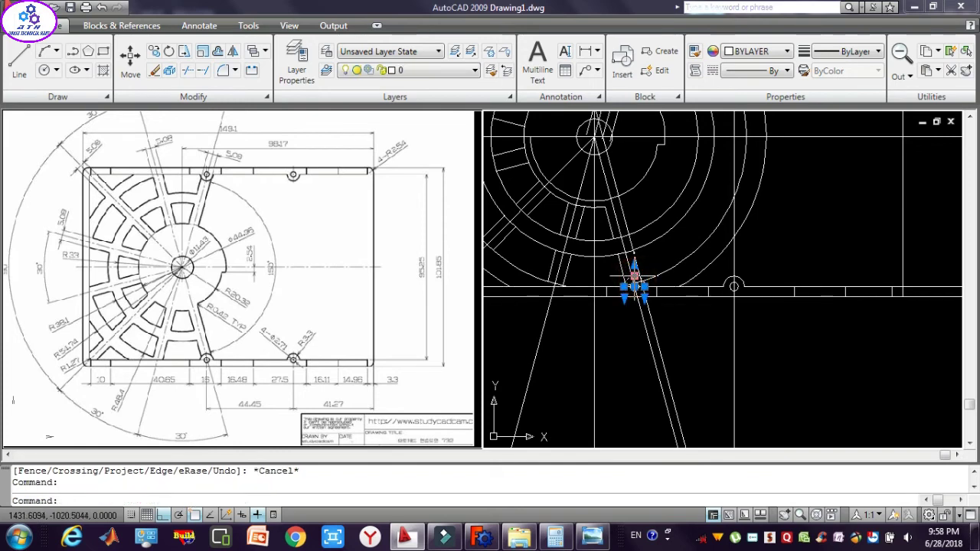
type("tr")
key("Return")
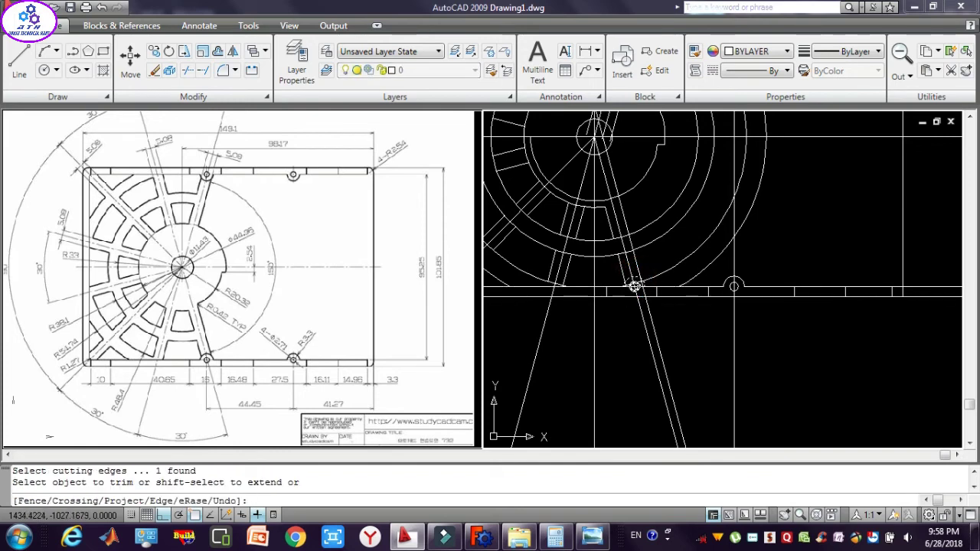
left_click(634, 287)
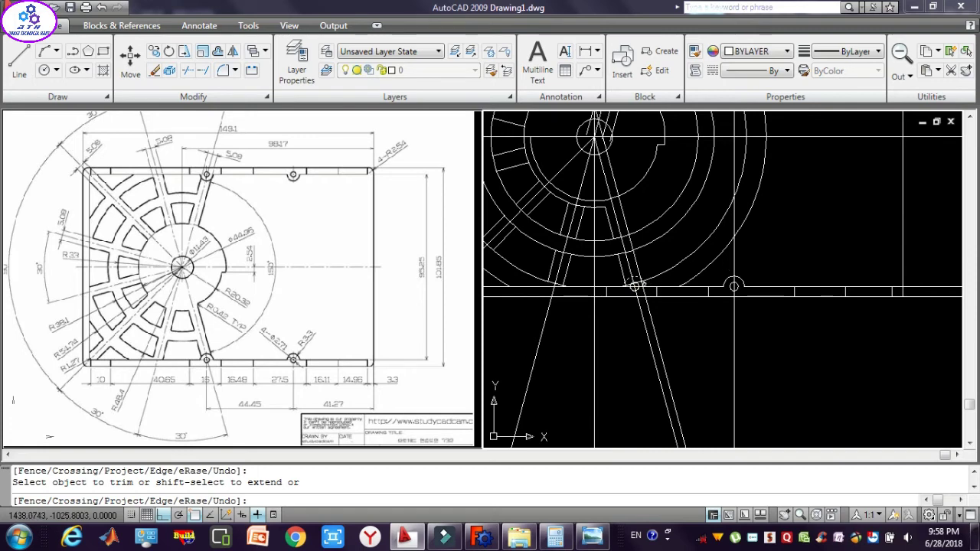
key("Escape")
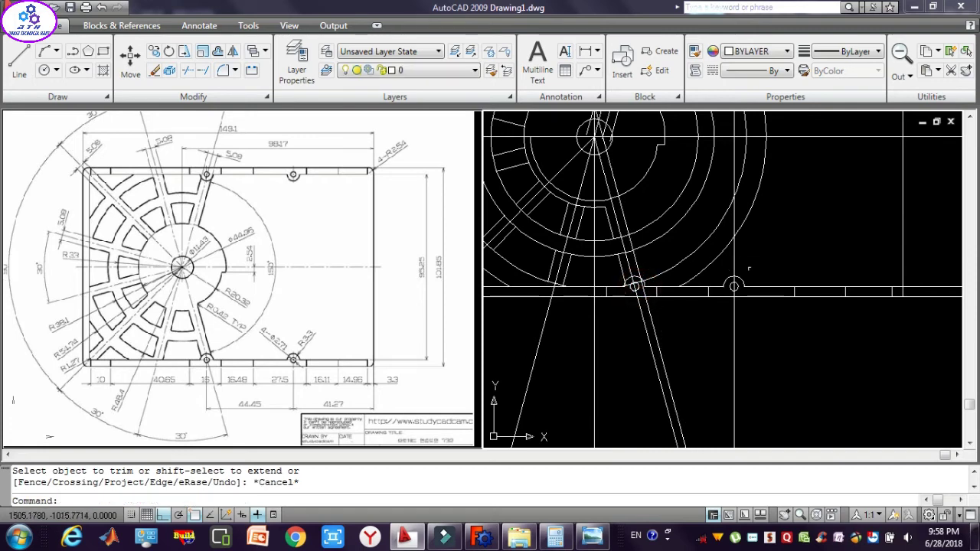
key("Escape")
key("Escape")
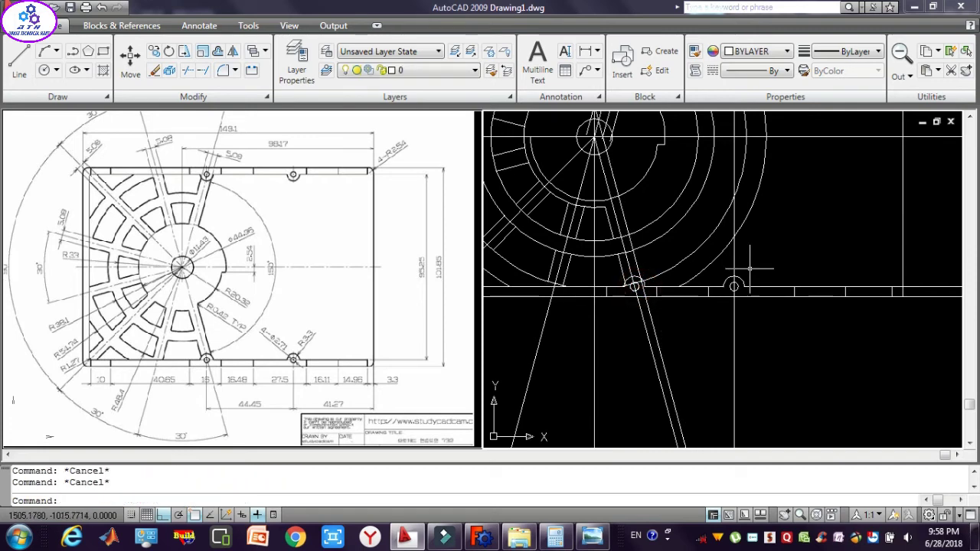
type("p")
Delete the two stray slanted construction lines near the plate's central hub
key("Return")
mouse_move(748, 271)
left_mouse_down()
mouse_move(733, 175)
mouse_move(799, 347)
mouse_move(853, 271)
mouse_move(868, 208)
mouse_move(835, 231)
left_mouse_up()
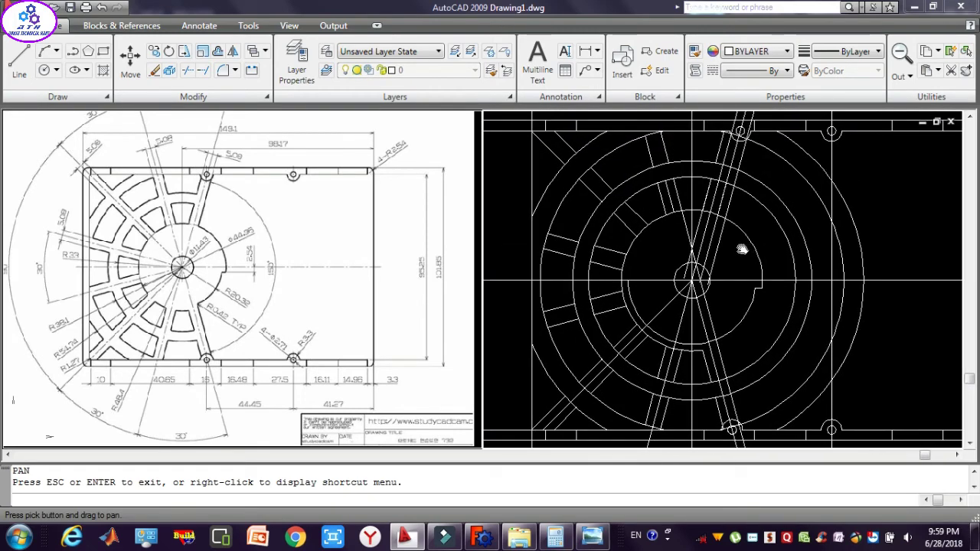
key("Escape")
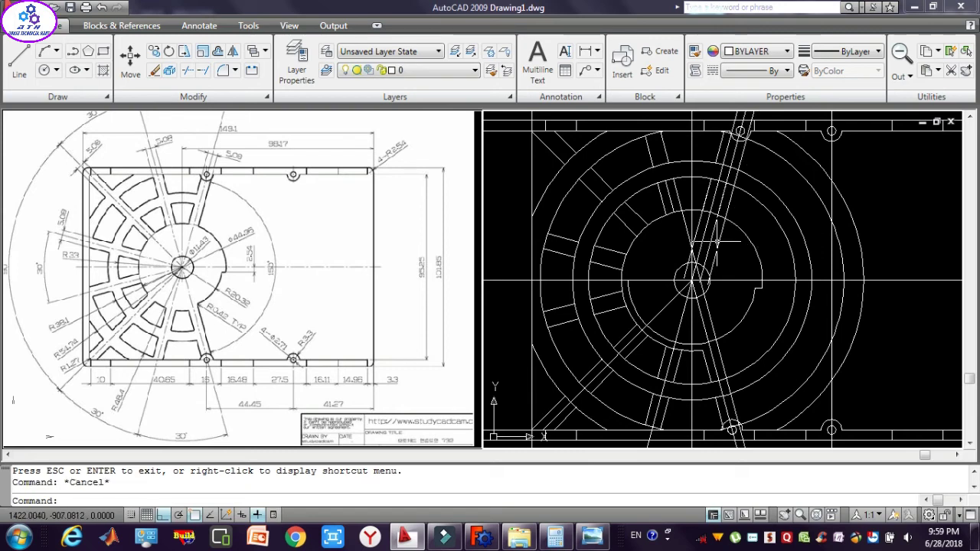
left_click(711, 237)
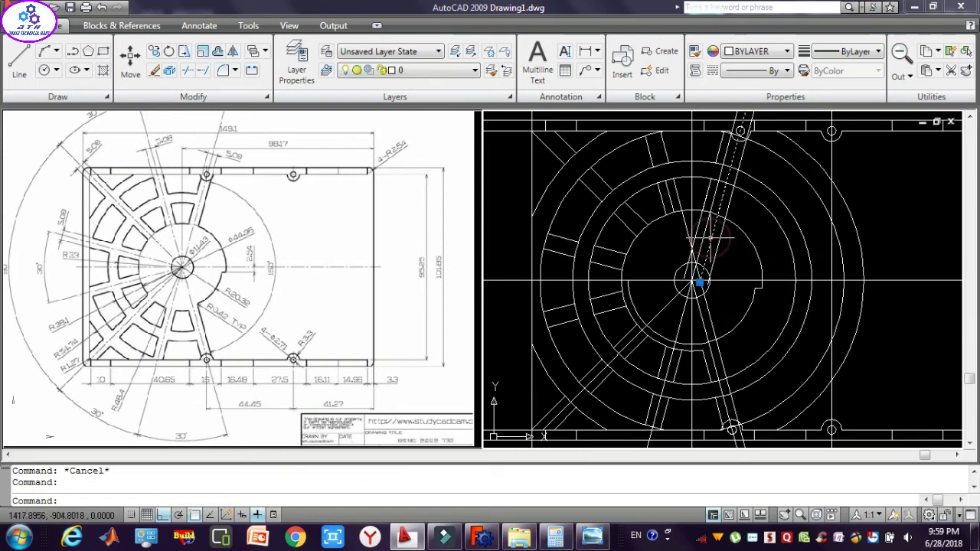
key("Delete")
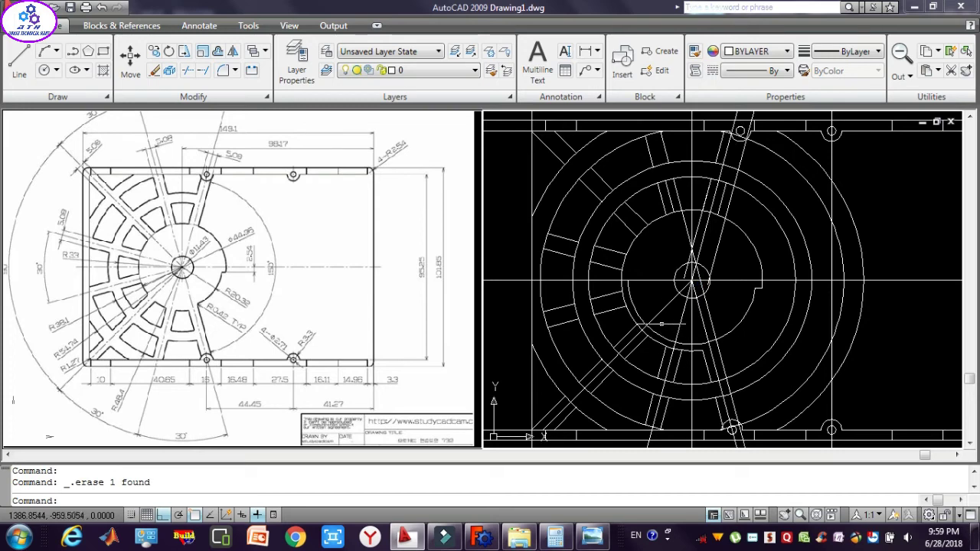
left_click(658, 307)
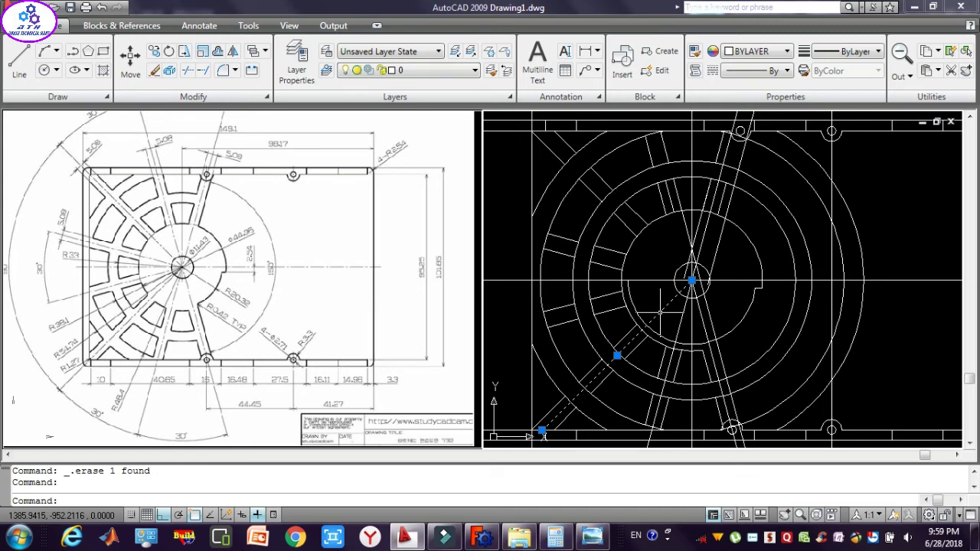
key("Delete")
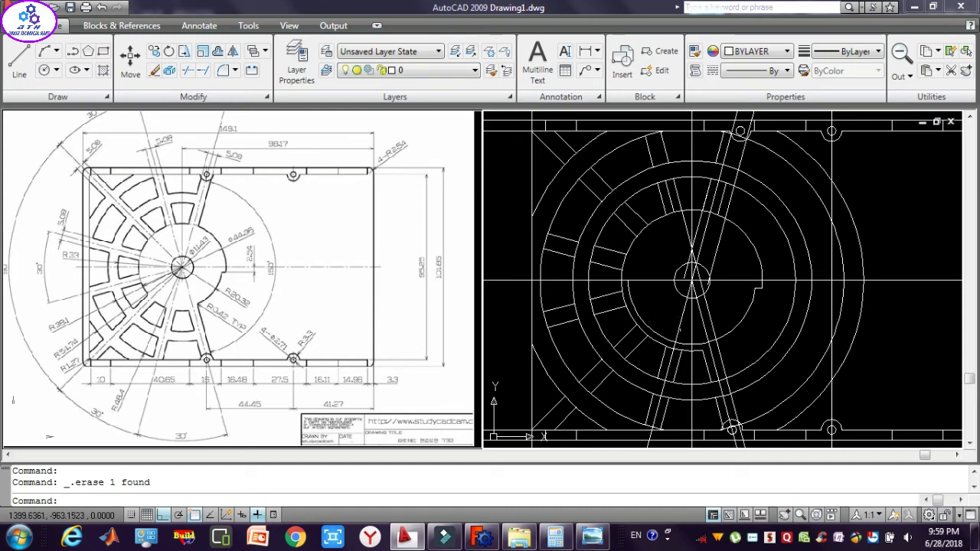
Trim the inner arc back against the slanted spoke line
key("Escape")
left_click(714, 331)
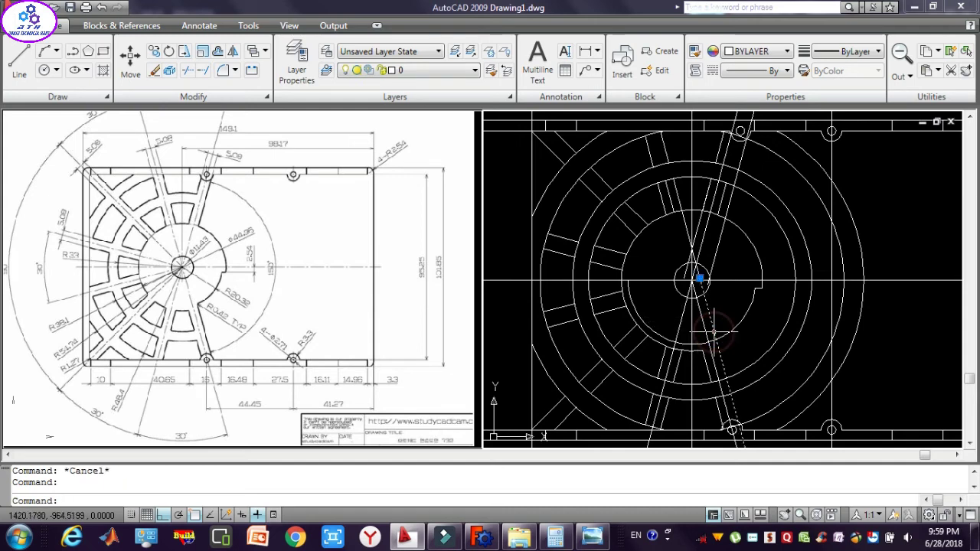
type("tr")
key("Return")
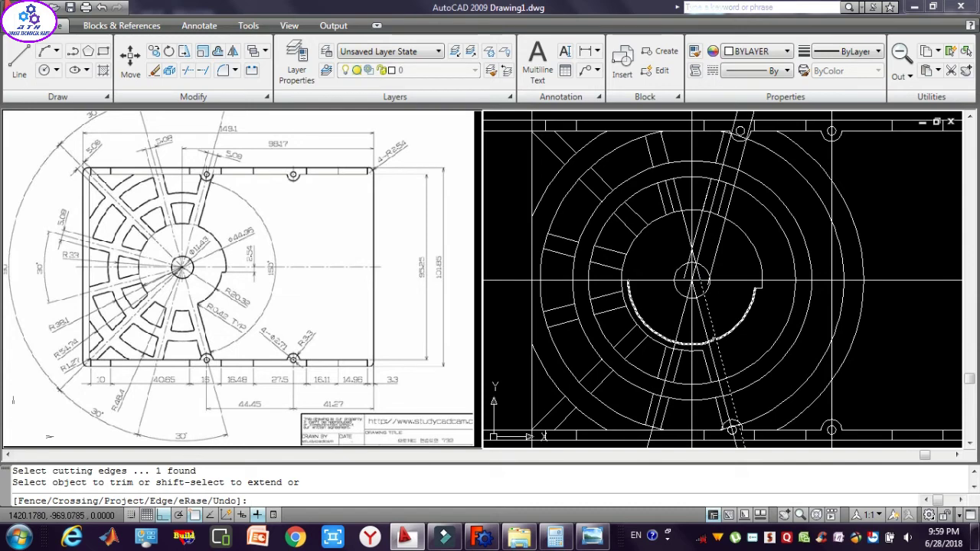
left_click(714, 339)
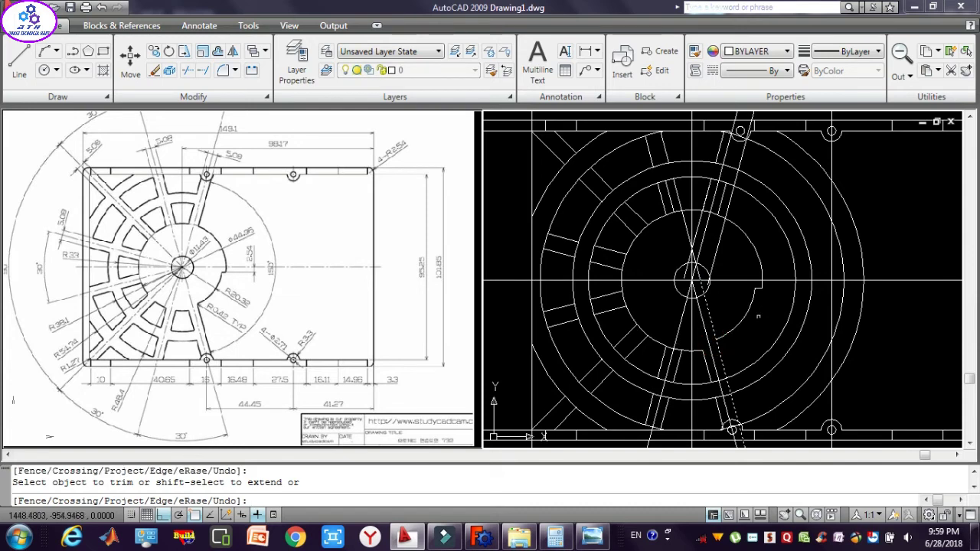
key("Escape")
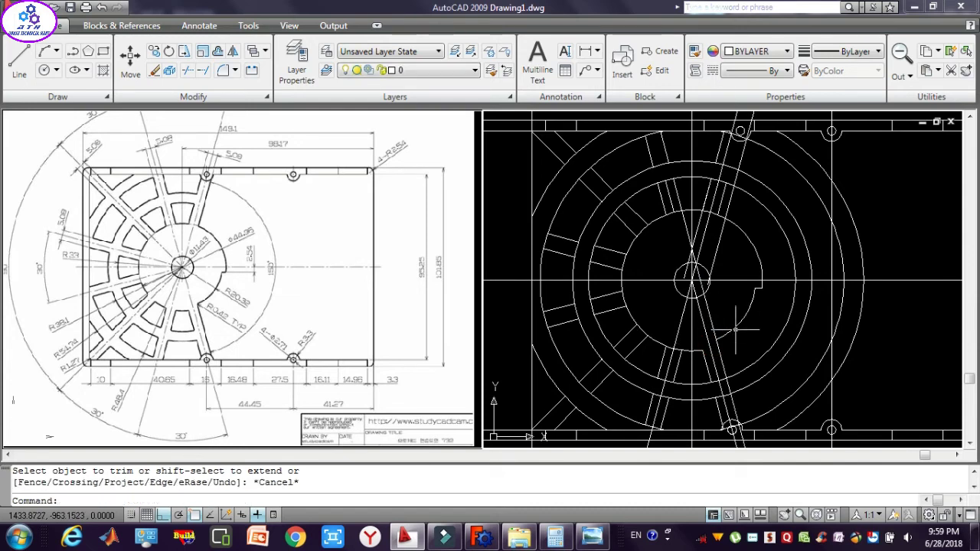
Cut the slanted spoke line back to the inner arc
left_click(733, 329)
type("t")
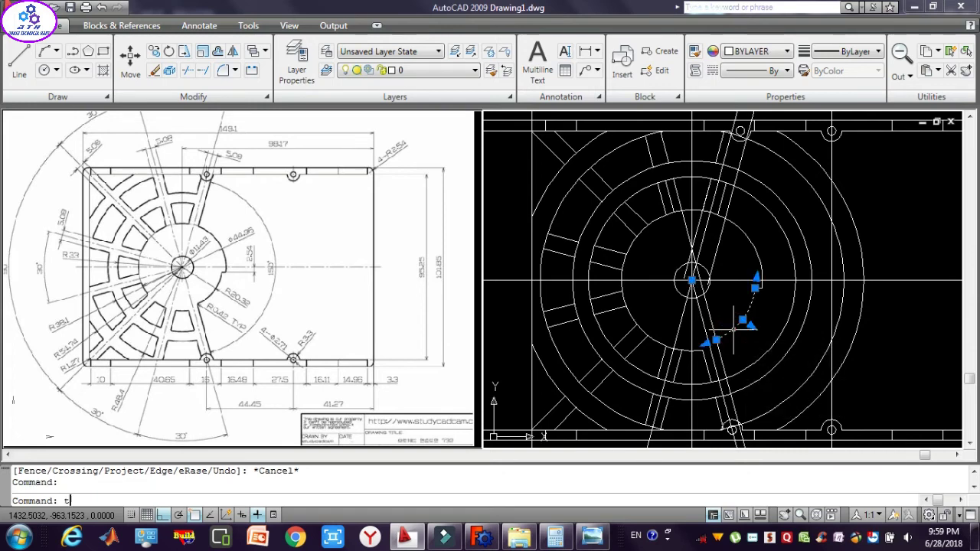
type("r")
key("Return")
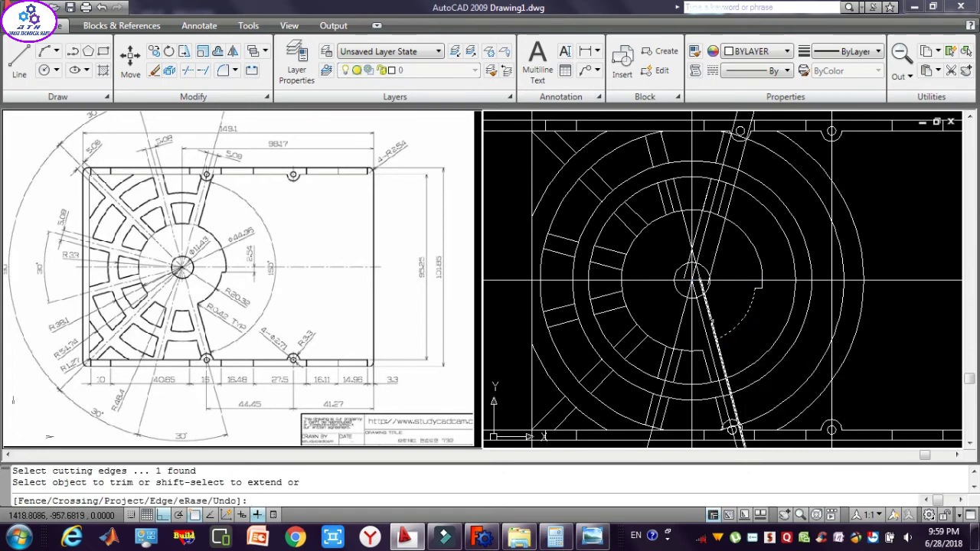
left_click(714, 323)
key("Escape")
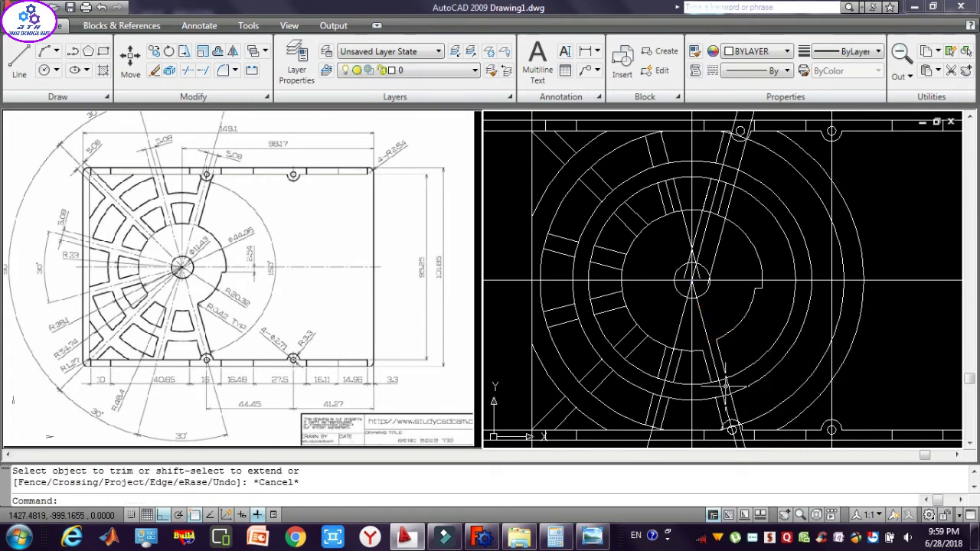
type("p")
key("Return")
left_click_drag(726, 387, 723, 341)
Trim the spoke line where it overshoots the bottom frame edge
key("Escape")
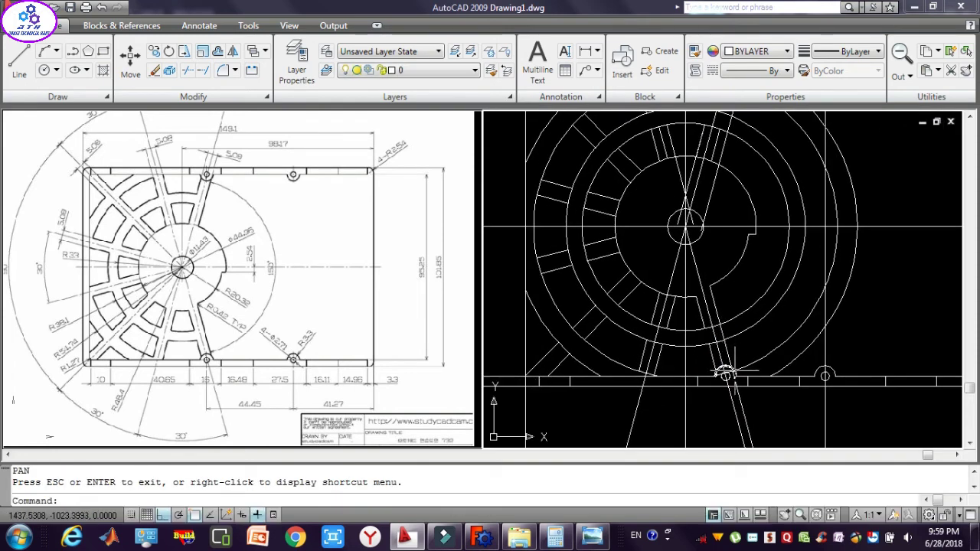
left_click(723, 373)
type("tr")
key("Return")
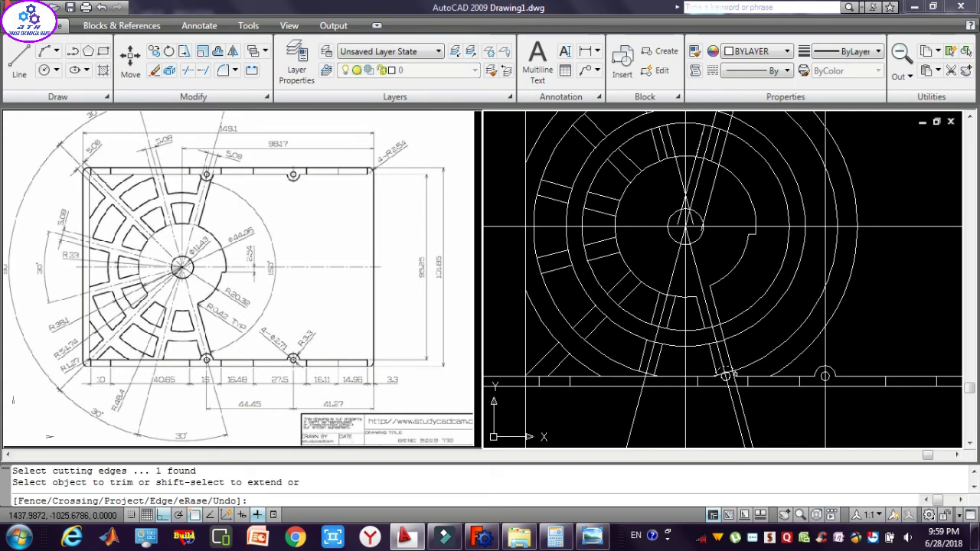
left_click(735, 390)
key("Escape")
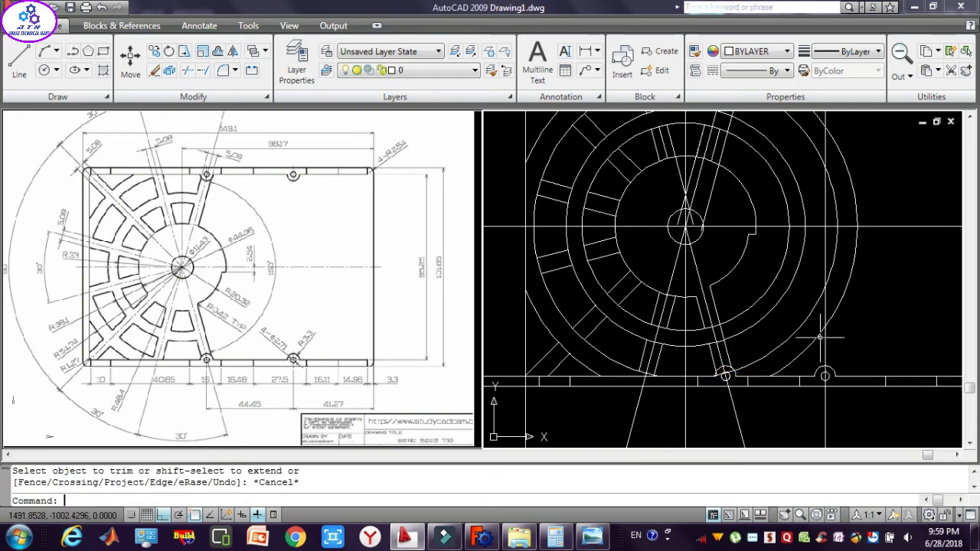
key("Escape")
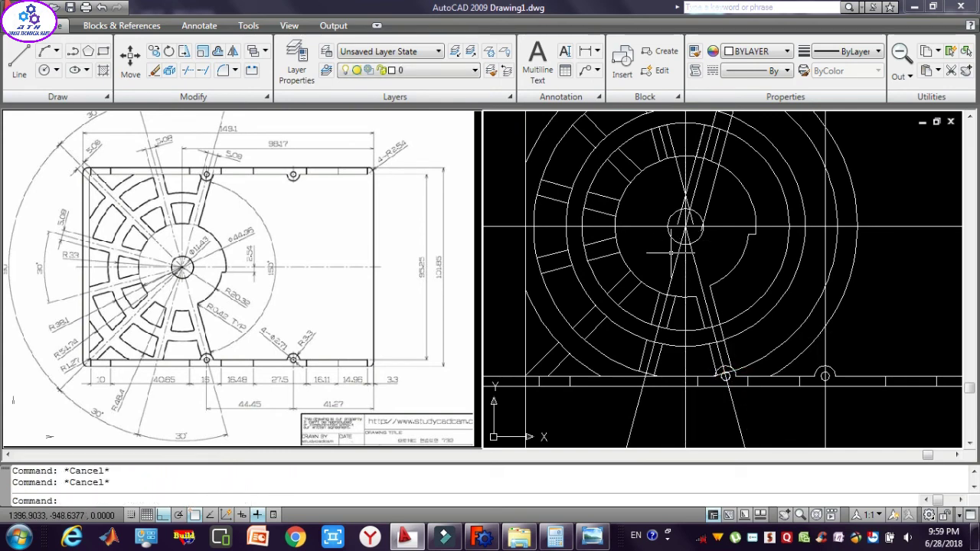
Pan to the top frame edge and trim the diagonal line above it
type("p")
key("Return")
left_click_drag(671, 225, 674, 303)
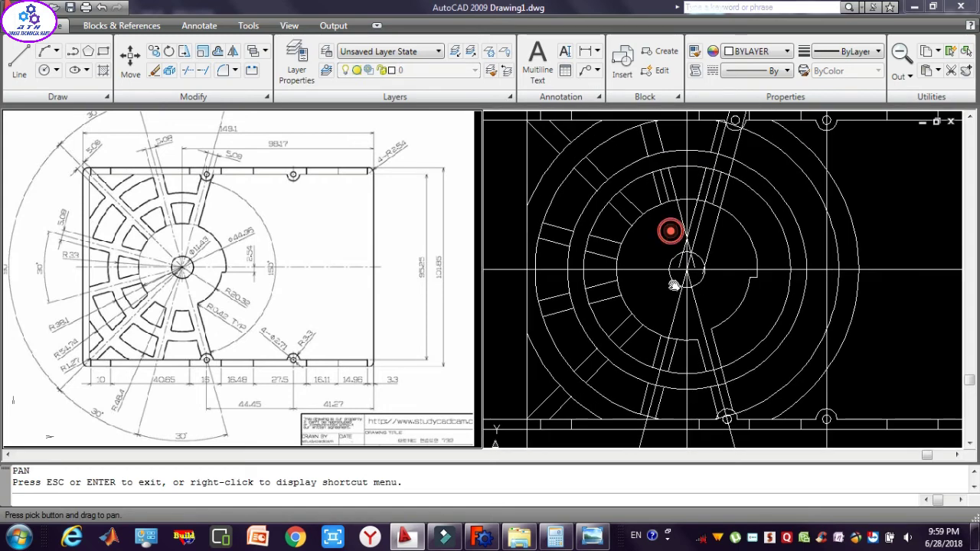
left_click_drag(668, 244, 660, 326)
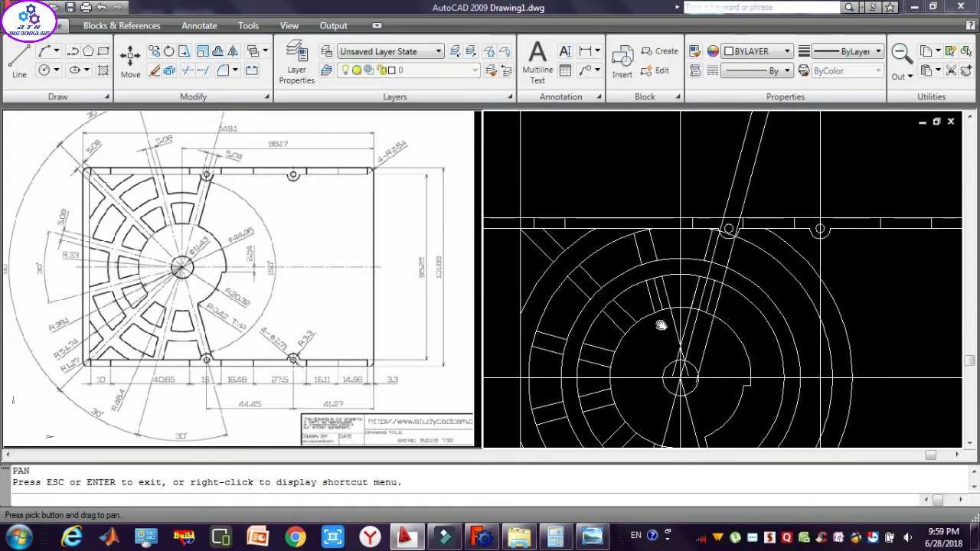
key("Escape")
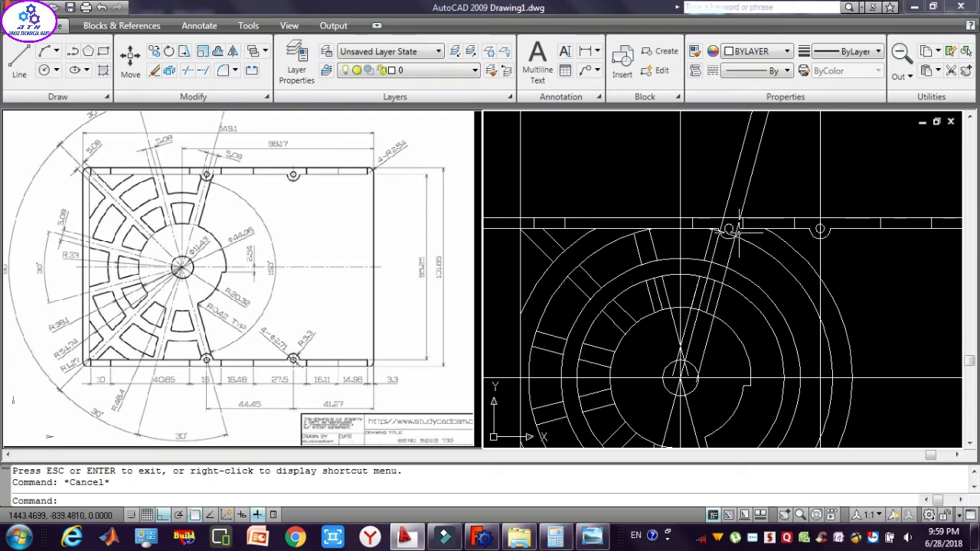
left_click(734, 230)
type("tr")
key("Return")
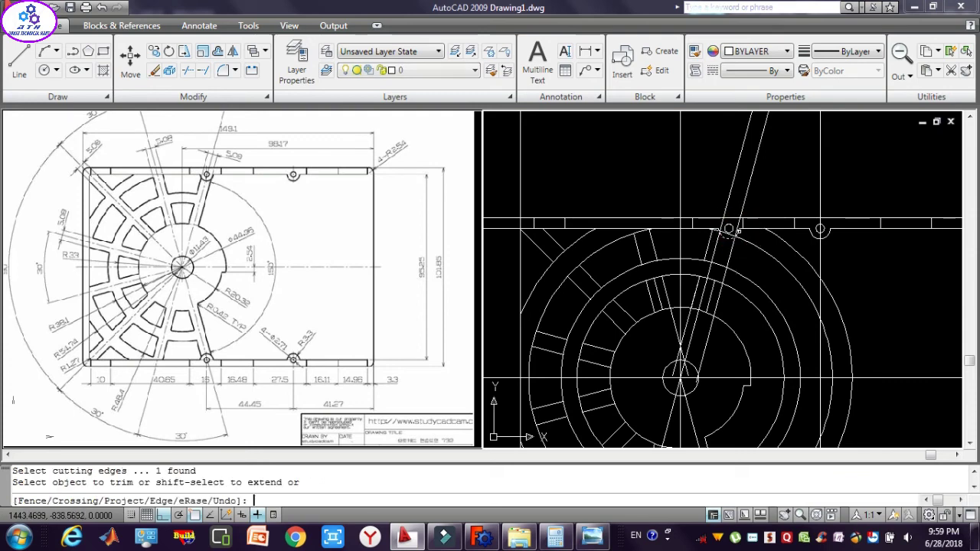
left_click(738, 222)
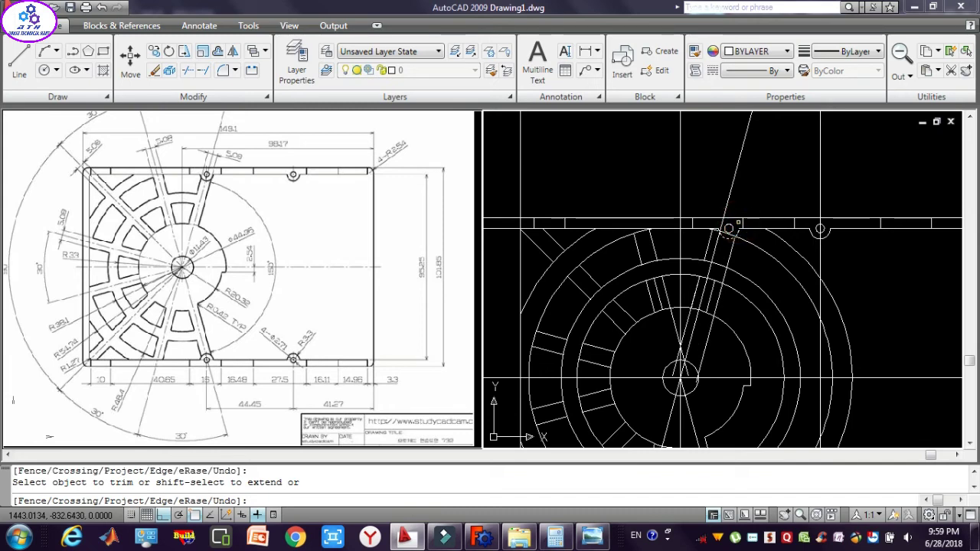
key("Escape")
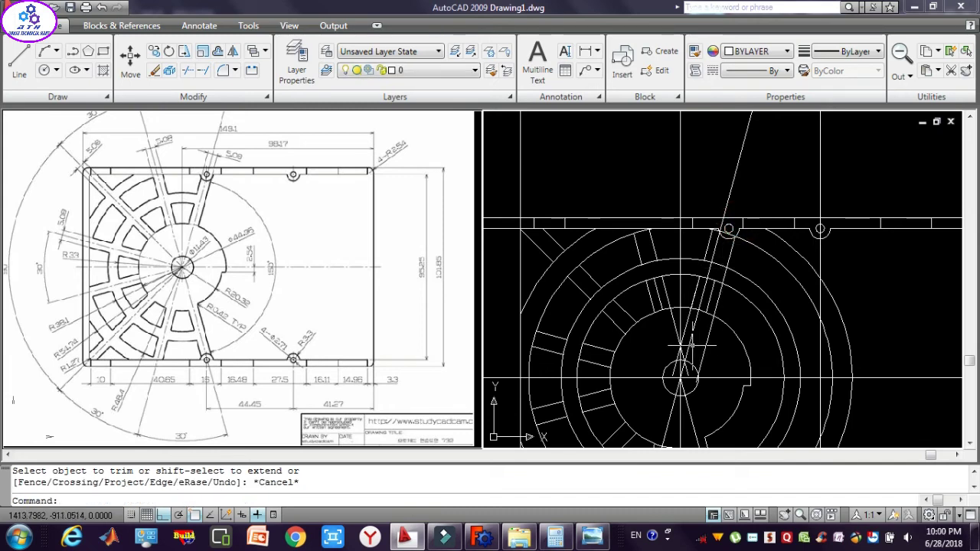
Delete the leftover diagonal line and trim the excess beside the top bolt hole
left_click(689, 343)
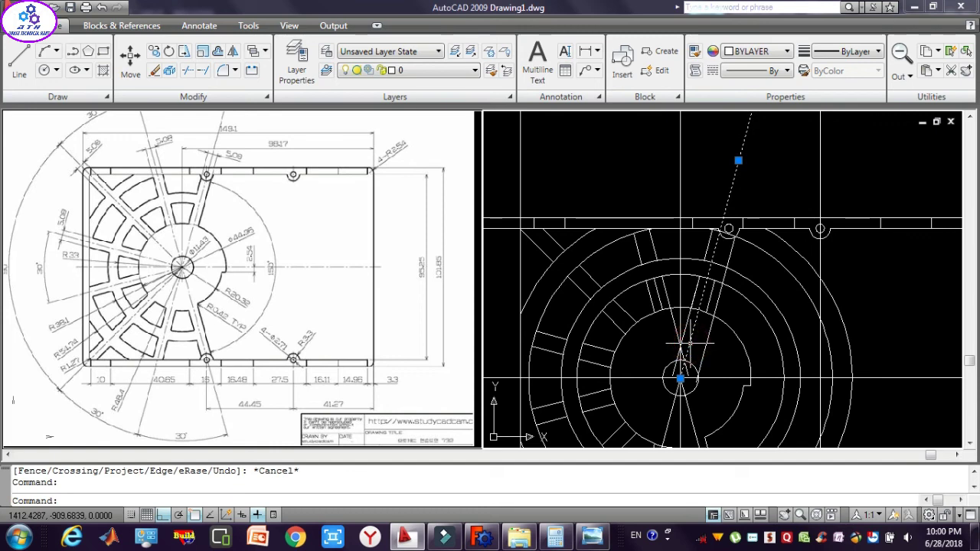
key("Delete")
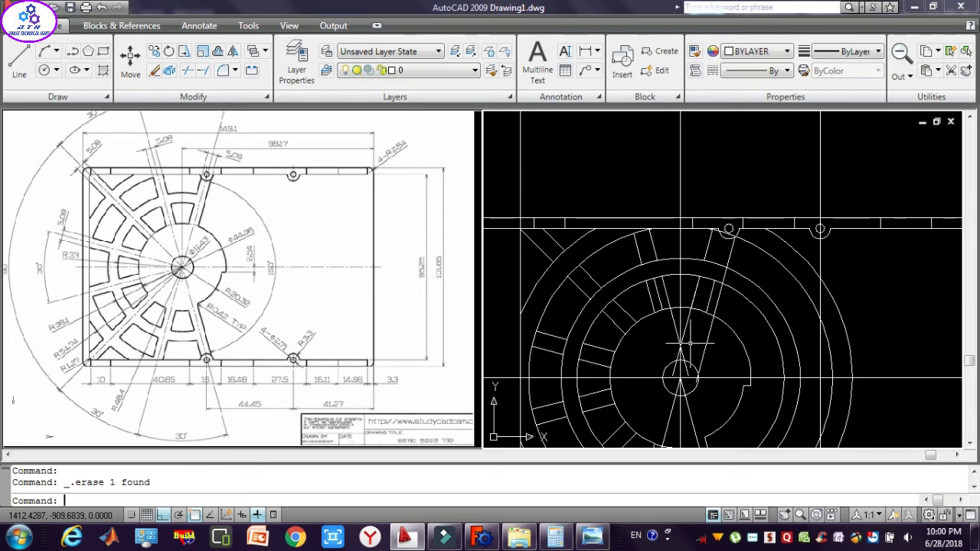
left_click(729, 236)
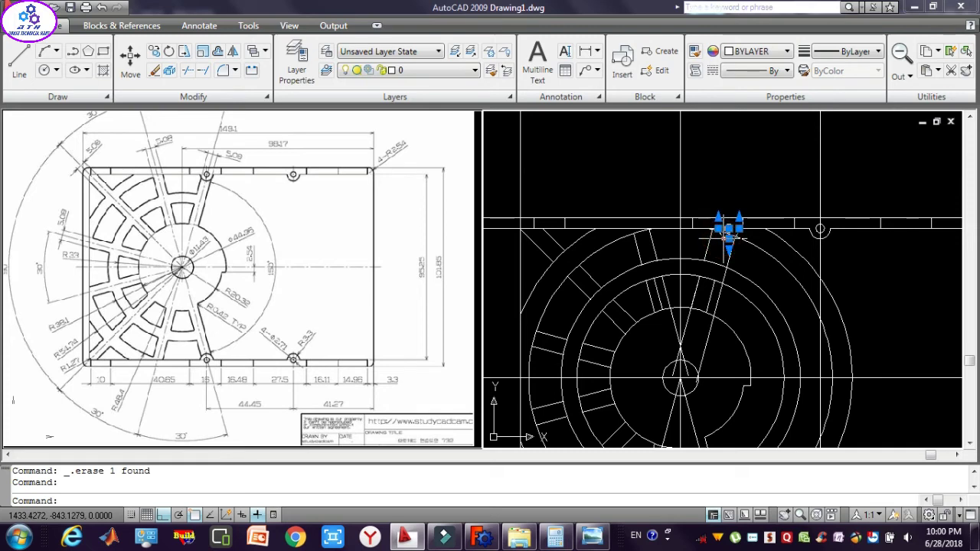
type("tr")
key("Return")
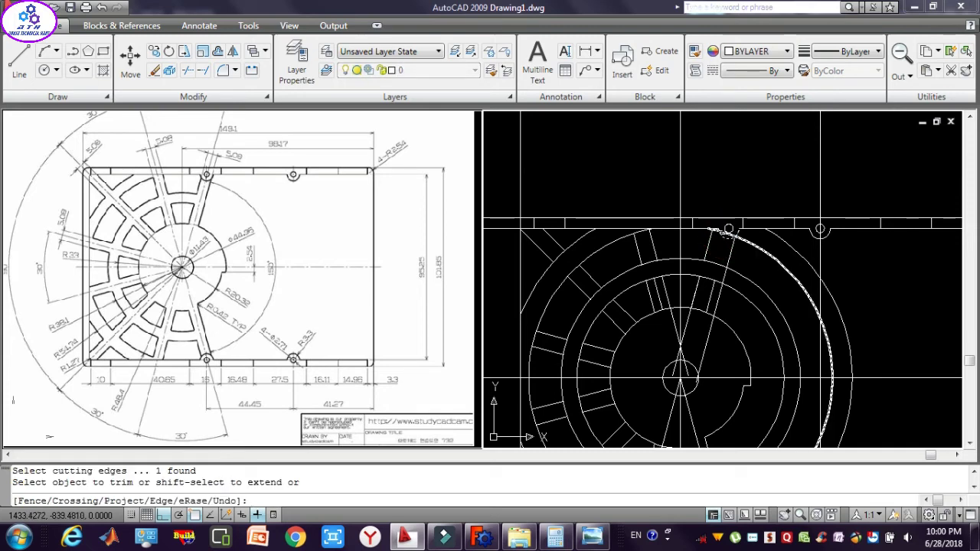
left_click(722, 227)
key("Escape")
key("Escape")
key("Escape")
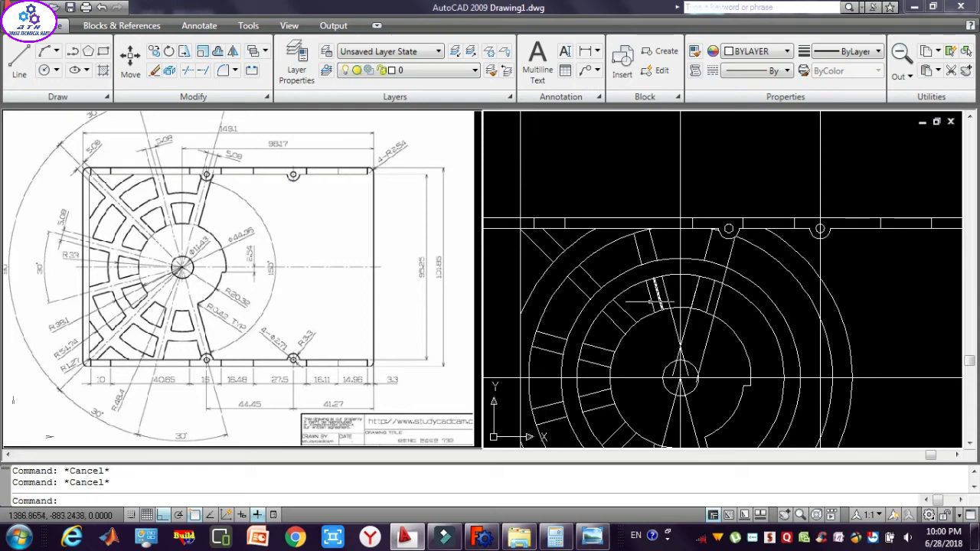
Select the two short radial lines and nearby small arcs at the top of the ring as cutting edges
left_click(657, 297)
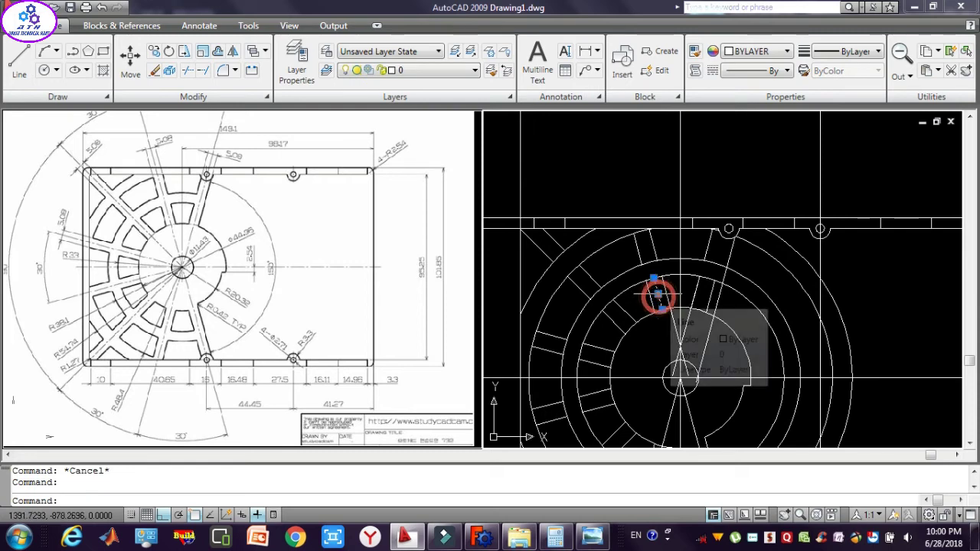
key("Escape")
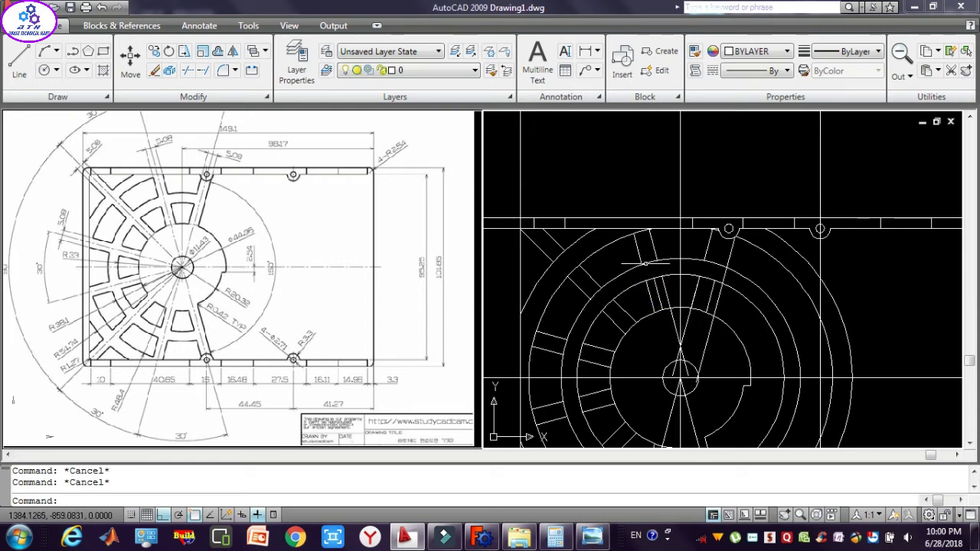
left_click(644, 259)
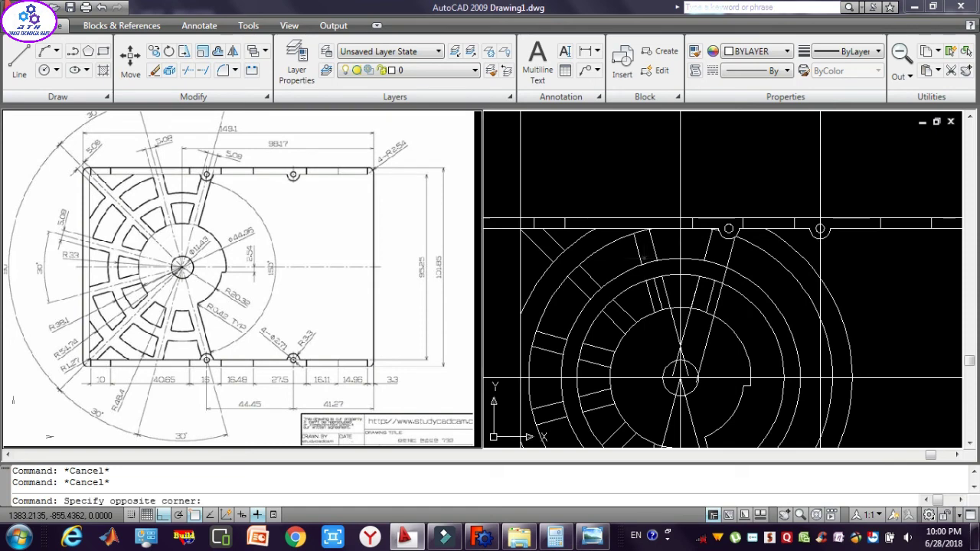
left_click(616, 277)
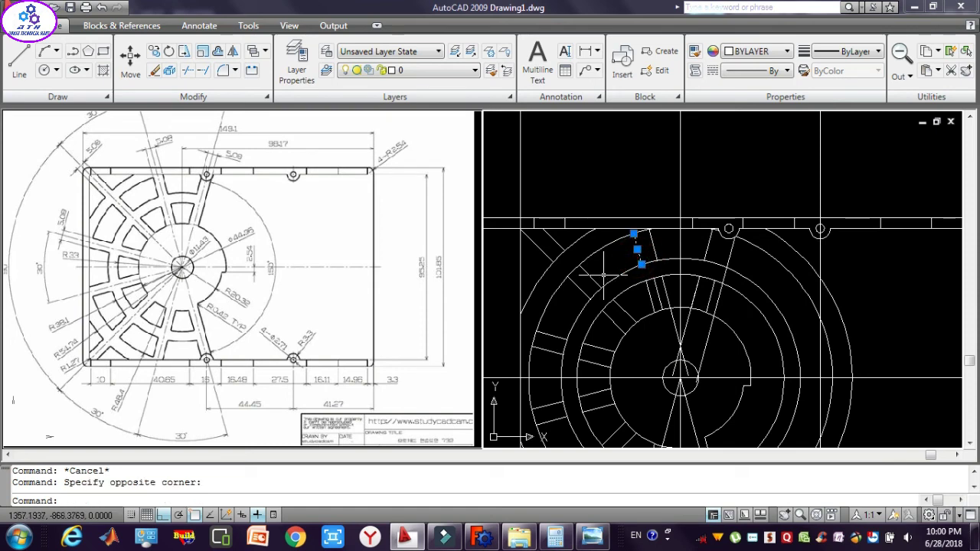
left_click(604, 274)
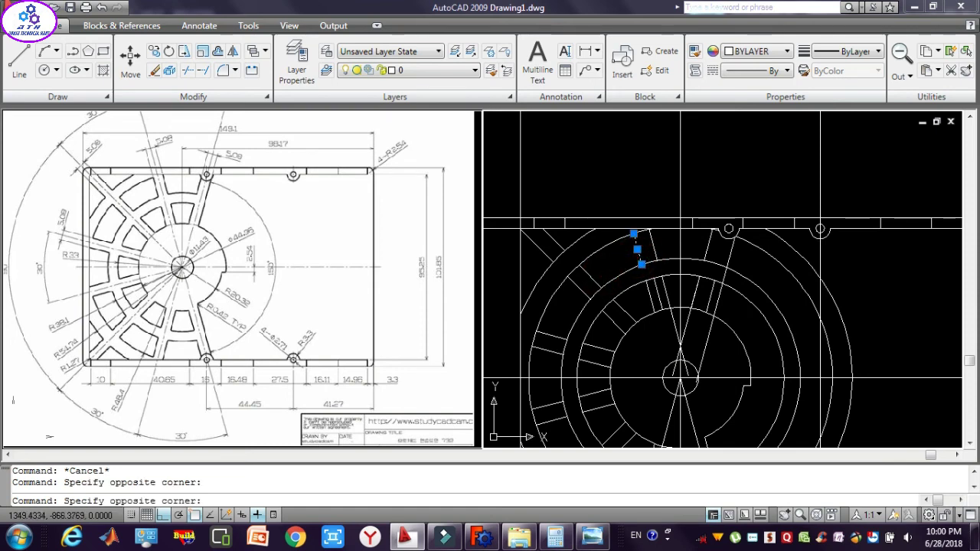
key("Escape")
key("Escape")
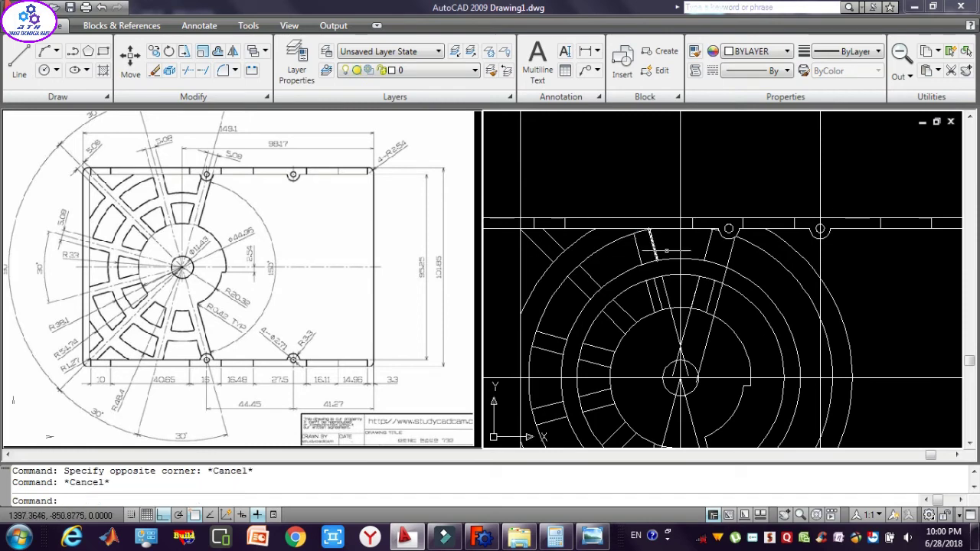
left_click(662, 239)
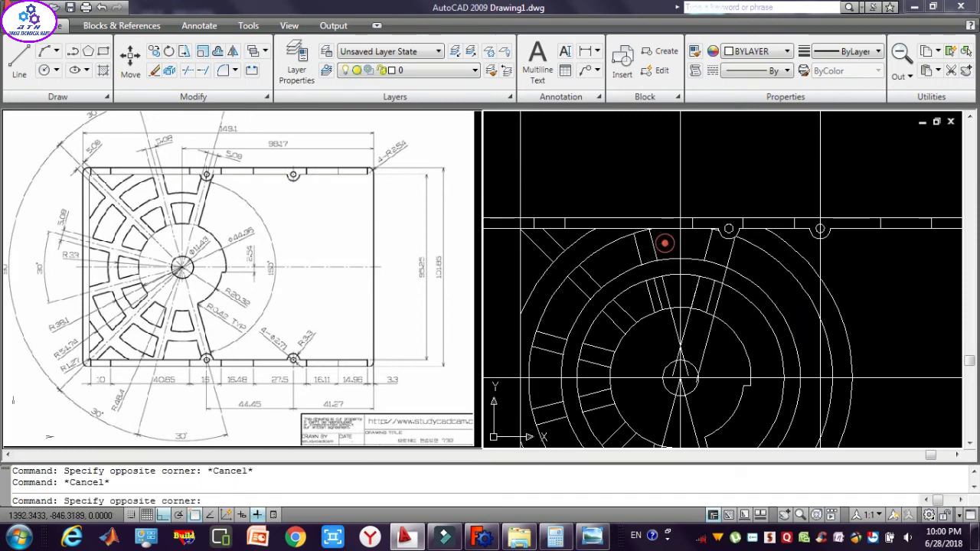
left_click(633, 260)
left_click(603, 268)
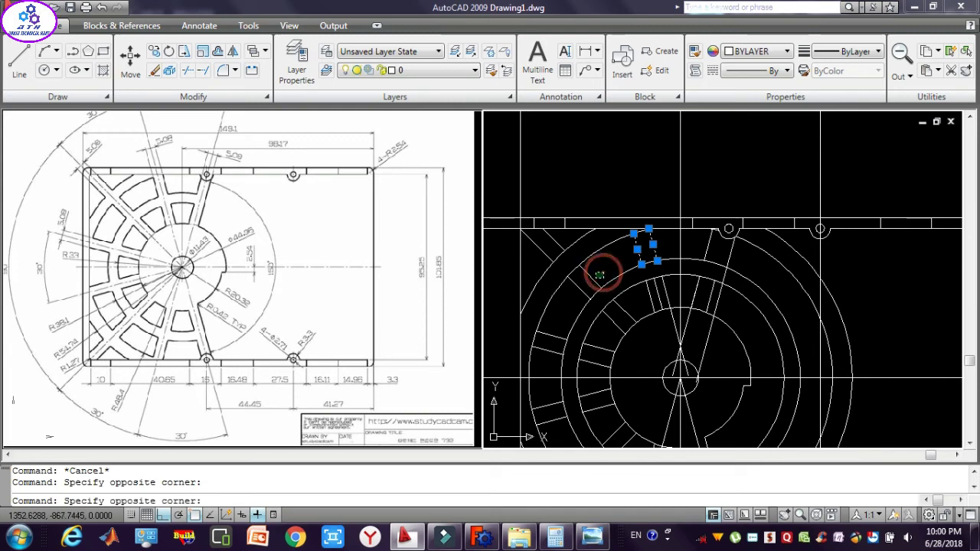
left_click(576, 285)
left_click(579, 287)
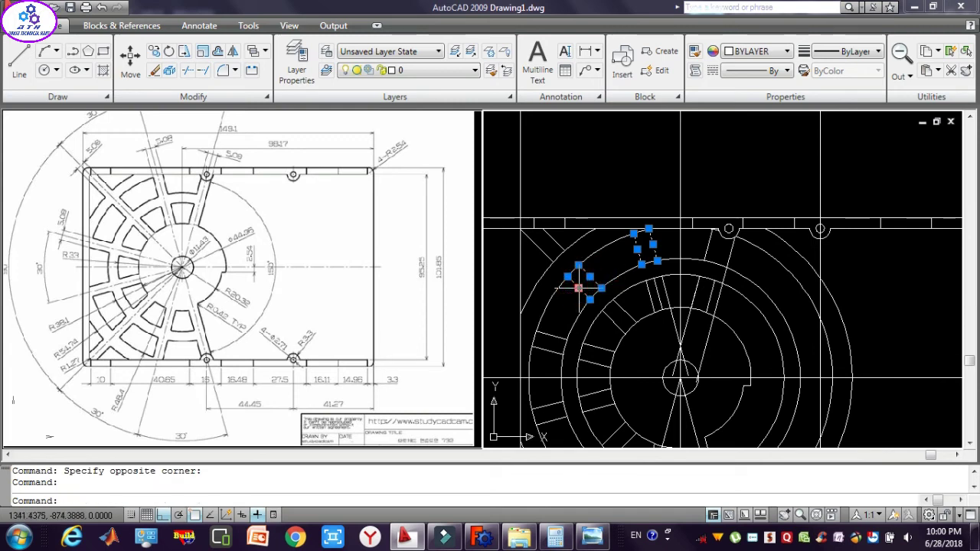
type("tr")
Trim out the ring arc piece lying between those two short radial lines
key("Return")
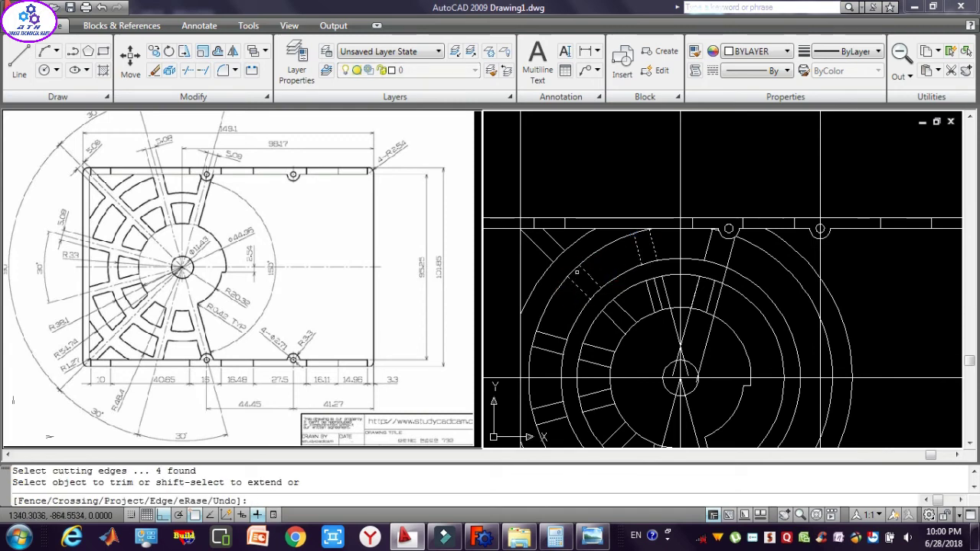
left_click(573, 271)
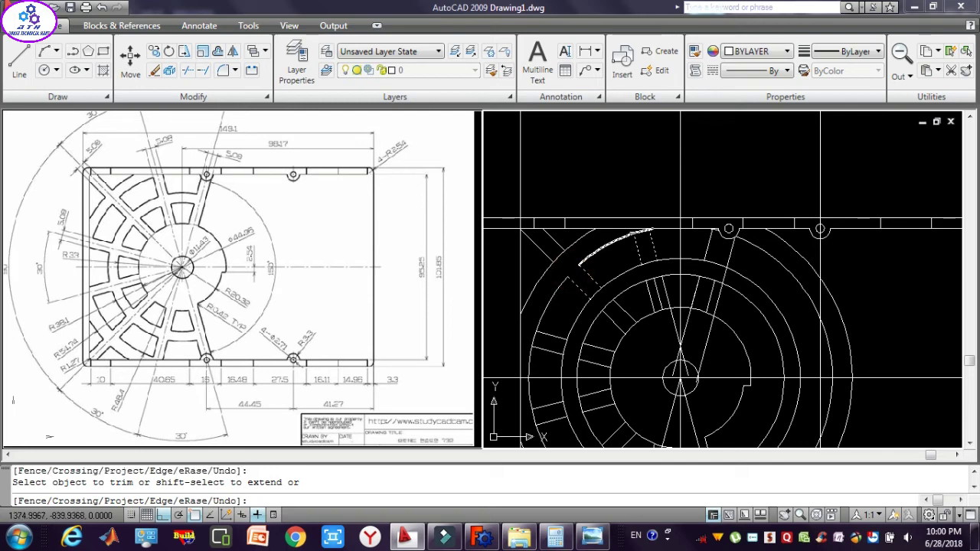
left_click(635, 225)
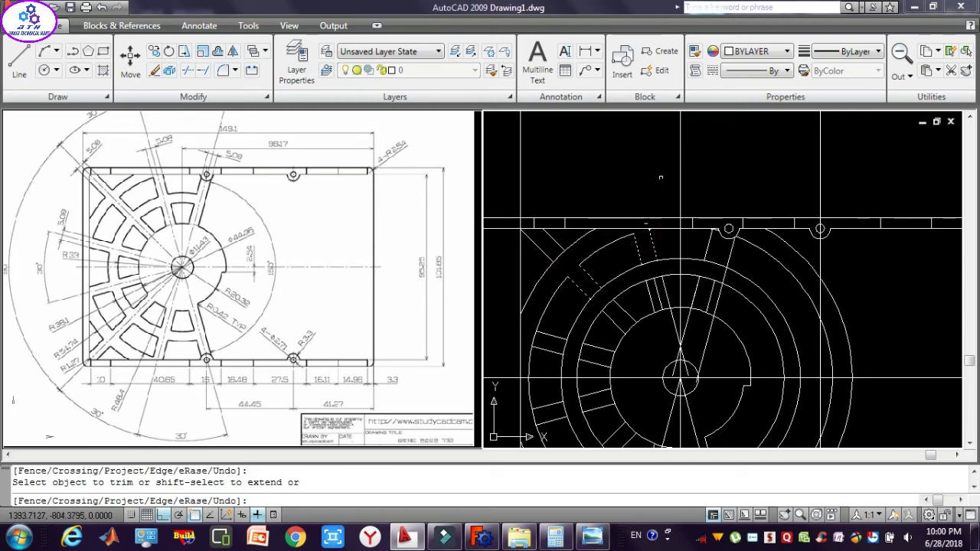
key("Escape")
type("p")
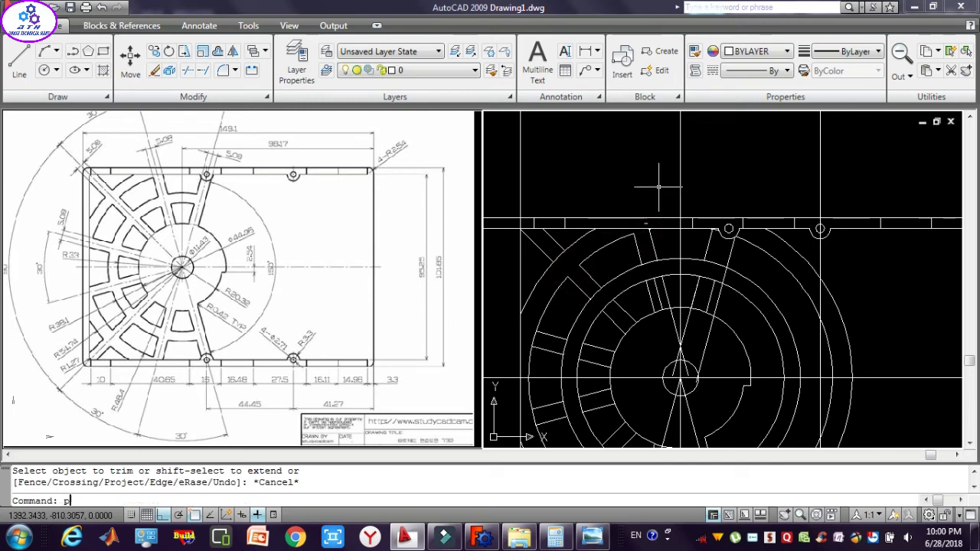
key("Return")
Trim the outer arc pieces between the upper-left short line pairs, undoing one wrong trim
mouse_move(605, 255)
left_mouse_down()
mouse_move(684, 157)
mouse_move(709, 148)
left_mouse_up()
key("Escape")
left_click(663, 221)
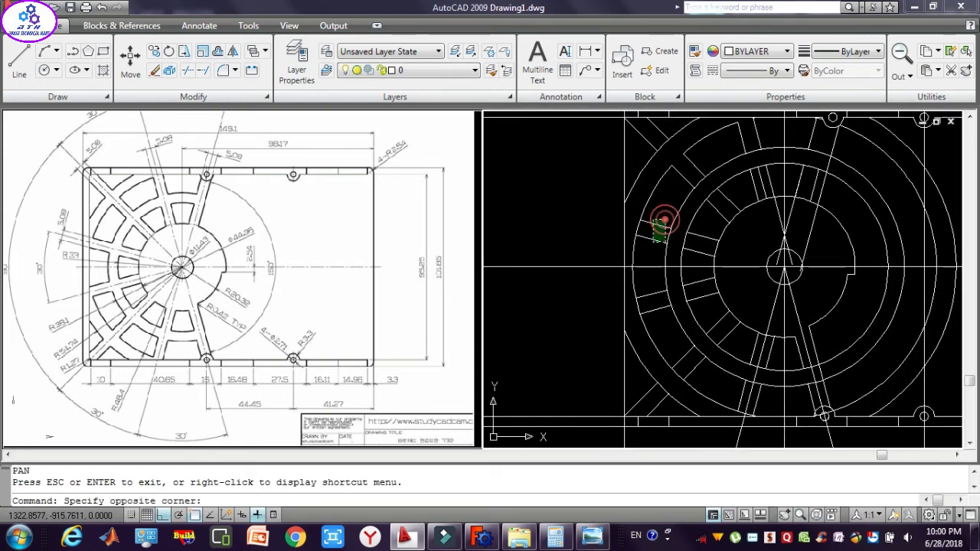
left_click(643, 243)
left_click(660, 320)
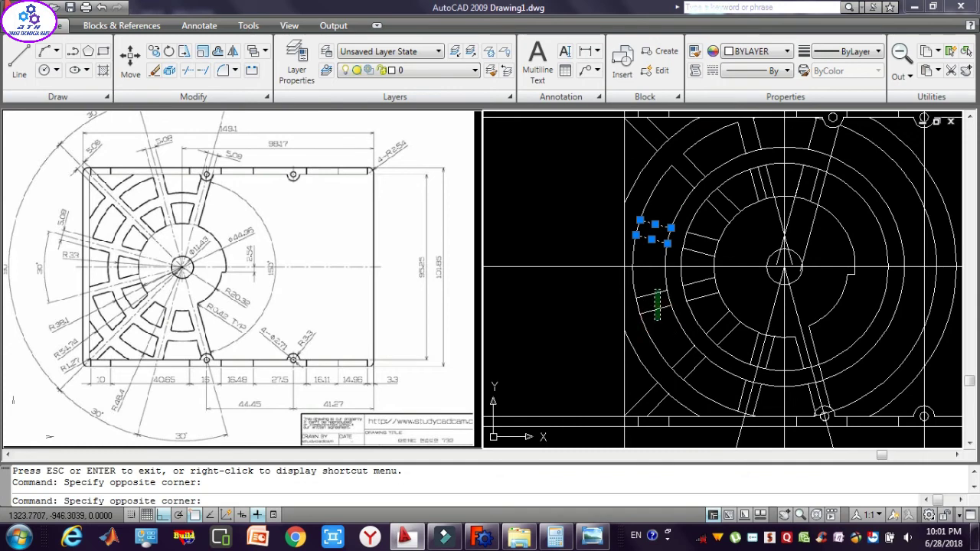
left_click(654, 290)
key("Return")
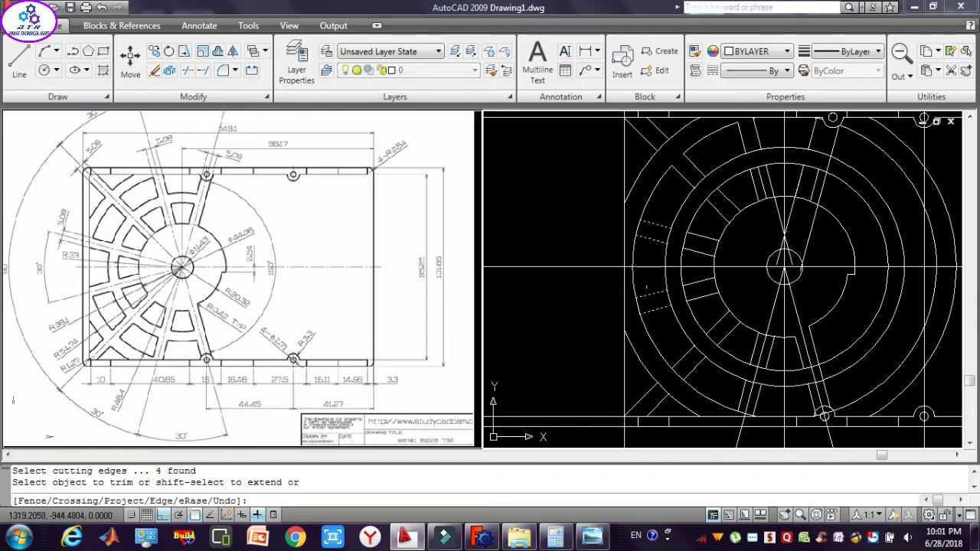
left_click(636, 280)
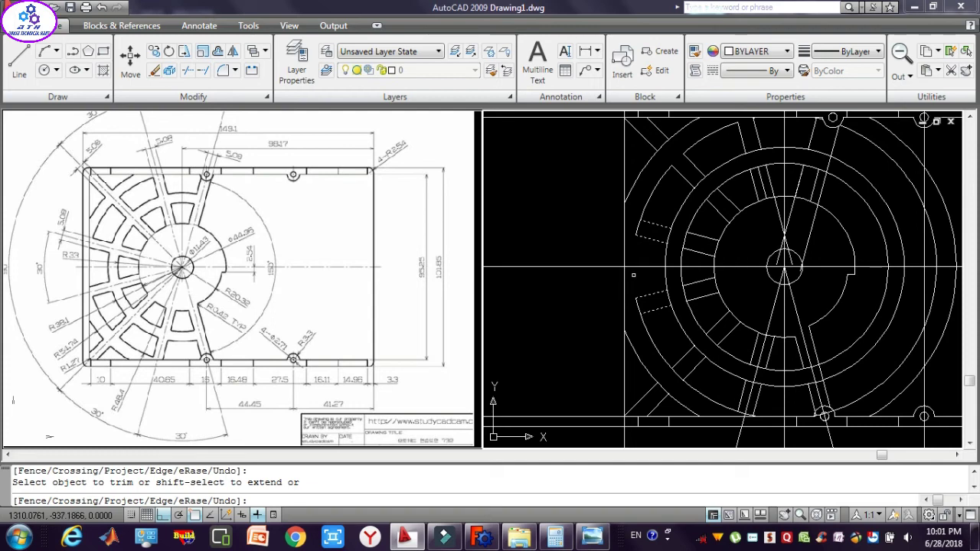
key("ctrl+z")
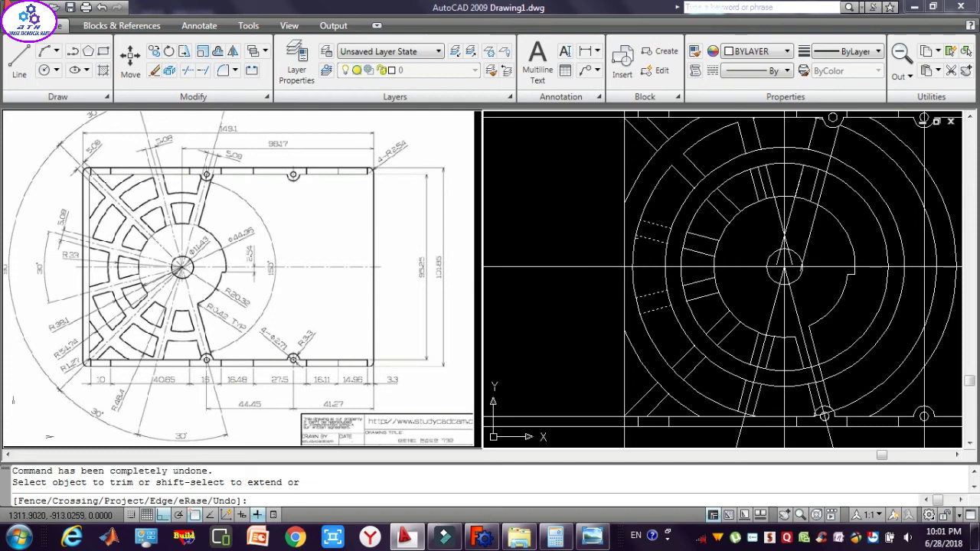
left_click(634, 229)
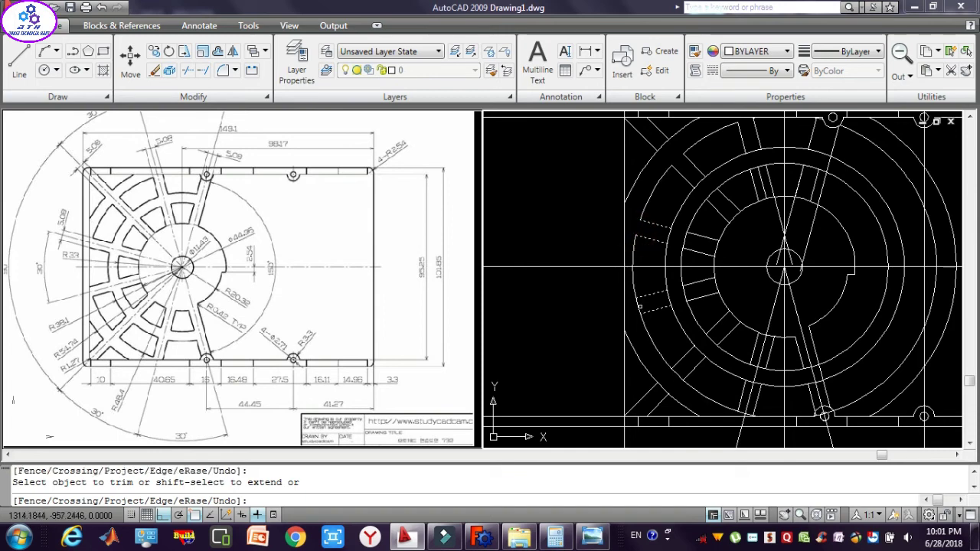
left_click(639, 307)
key("Escape")
Trim the ring arc between the two short lines at the lower left of the ring
left_click_drag(723, 362, 674, 395)
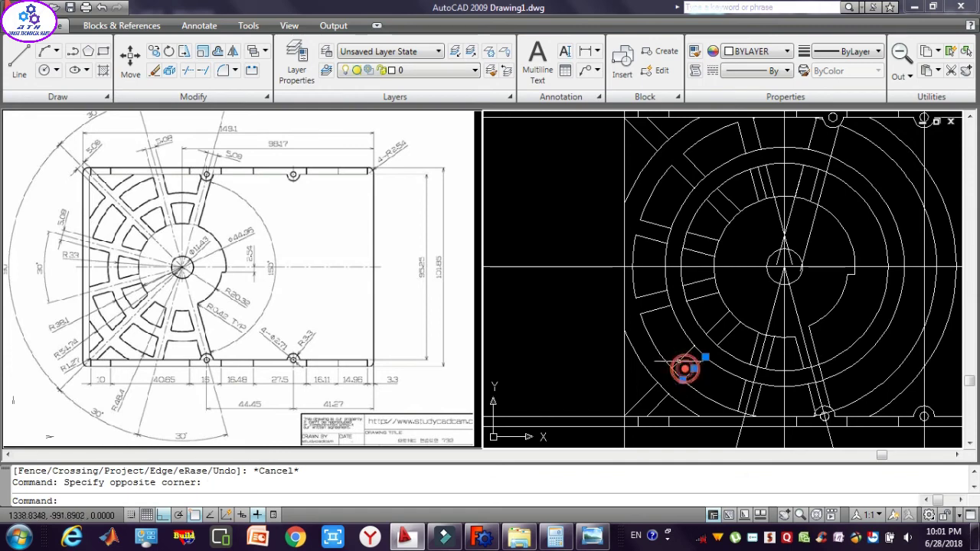
left_click(677, 356)
left_click(672, 352)
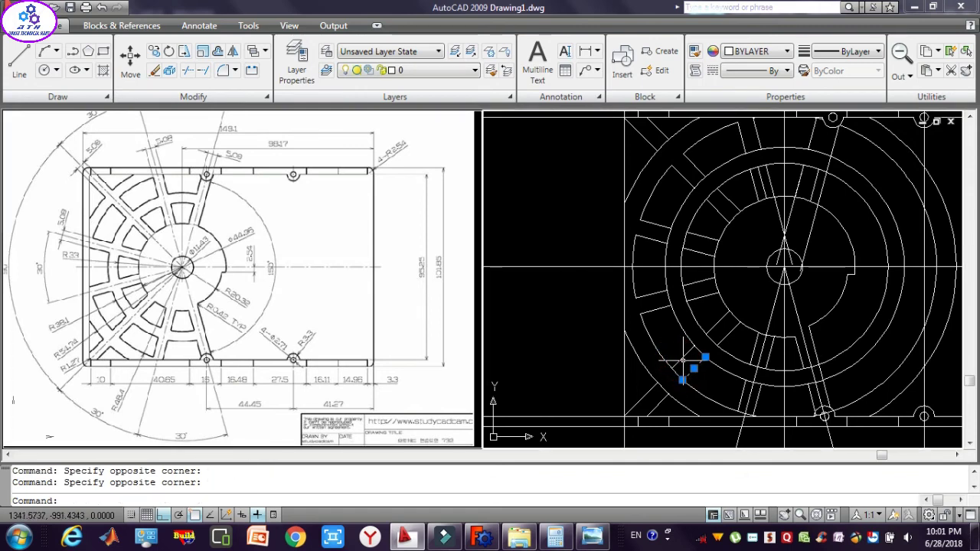
type("tr")
key("Return")
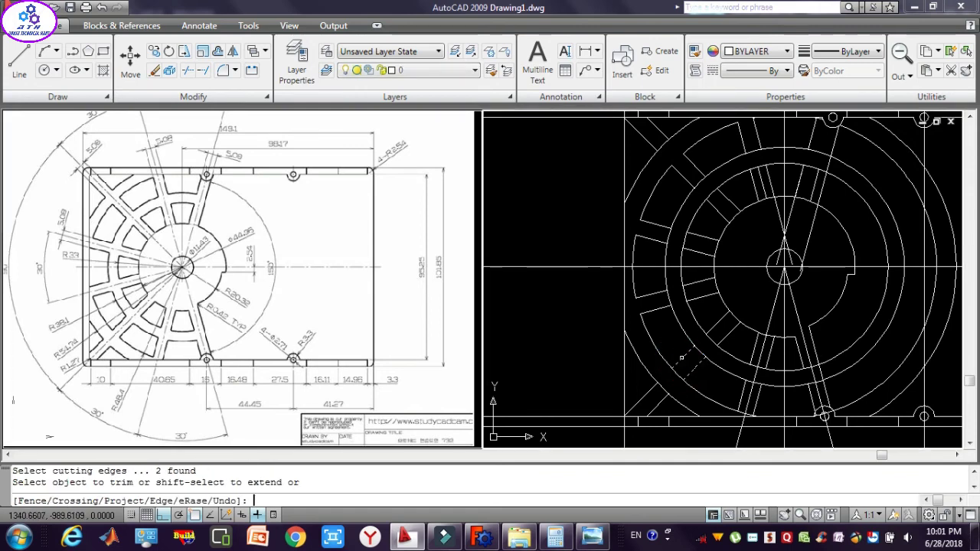
left_click(678, 377)
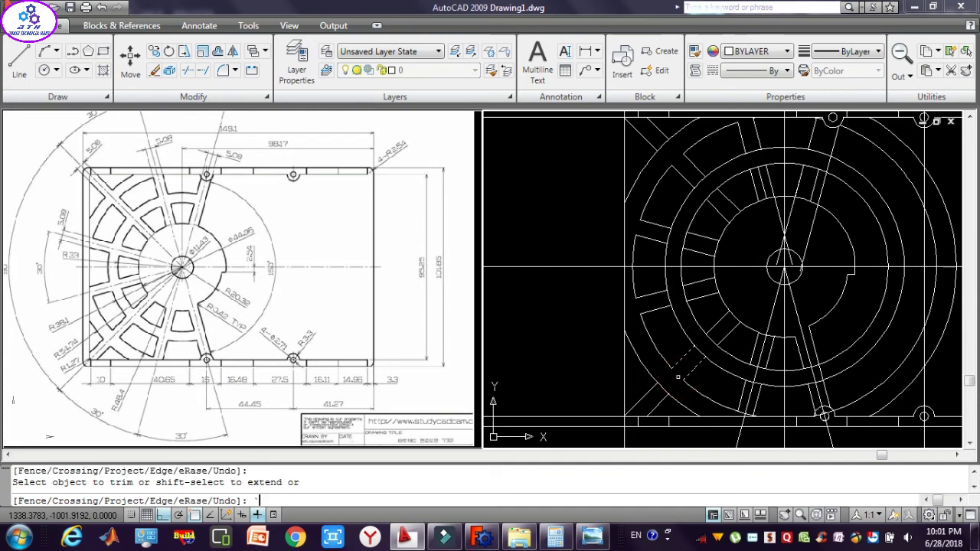
key("Return")
left_click(679, 377)
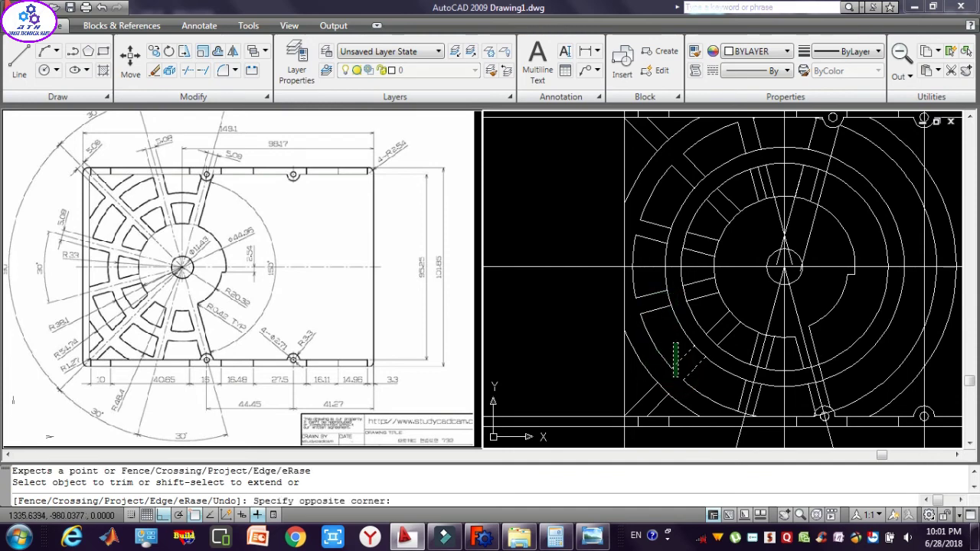
key("Escape")
key("Return")
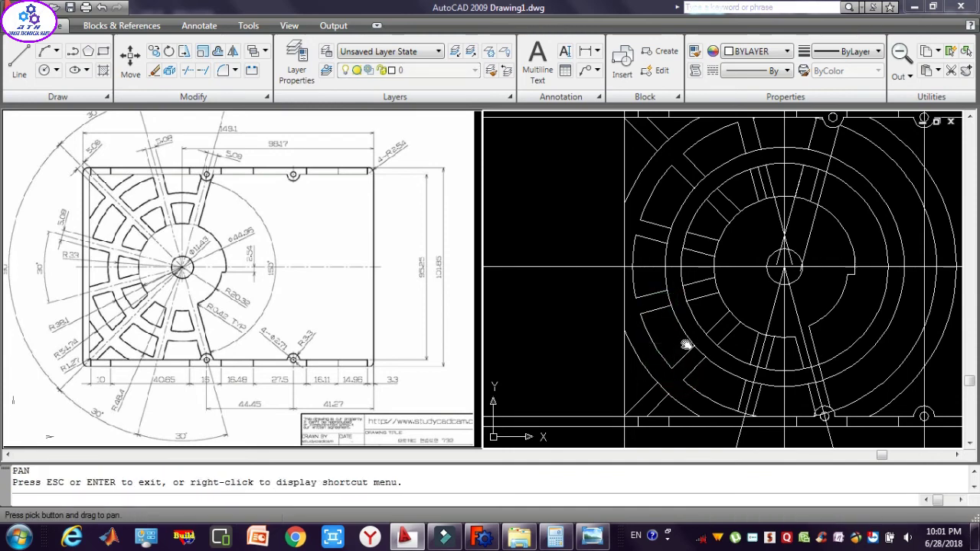
Trim out the arc piece between the two short radial lines at the bottom of the ring
mouse_move(684, 343)
left_mouse_down()
mouse_move(652, 306)
mouse_move(645, 266)
left_mouse_up()
key("Escape")
left_click(653, 291)
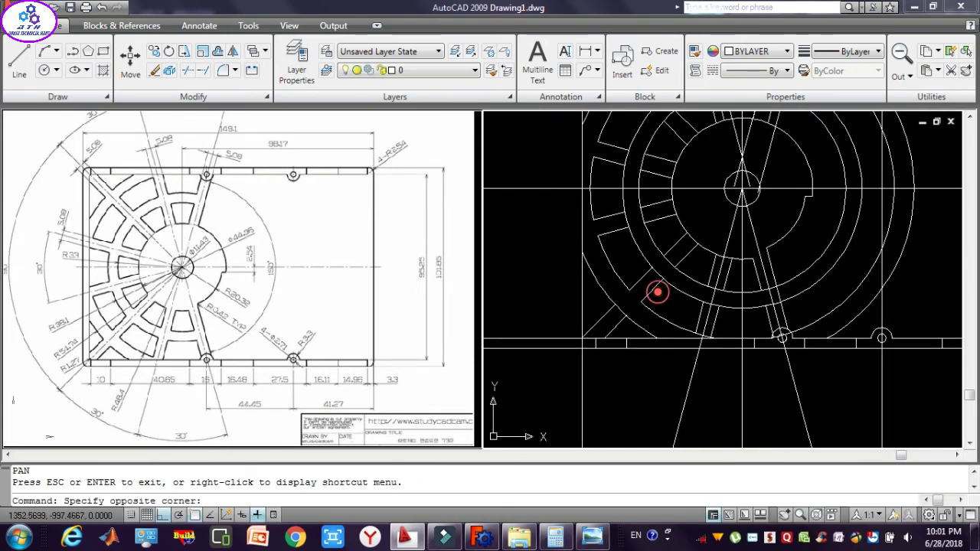
key("Escape")
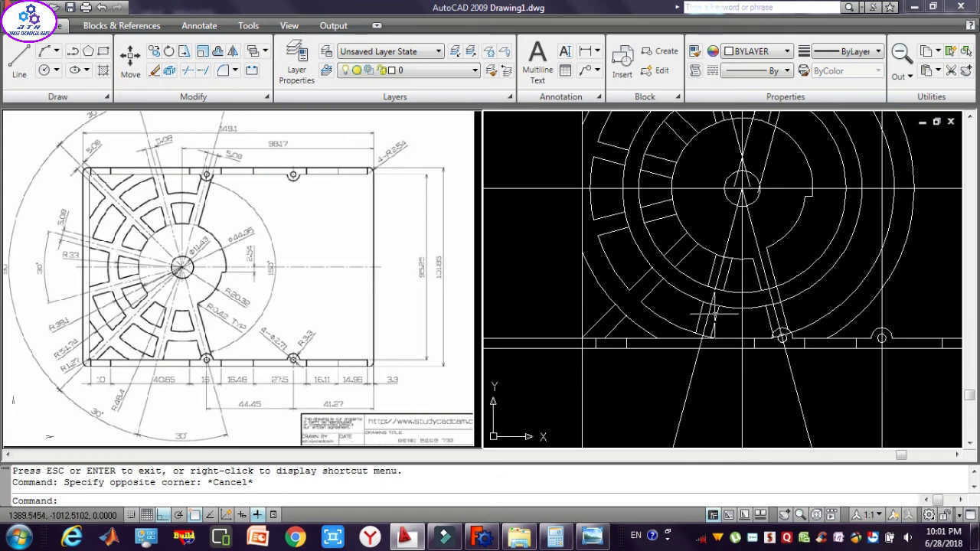
left_click(716, 314)
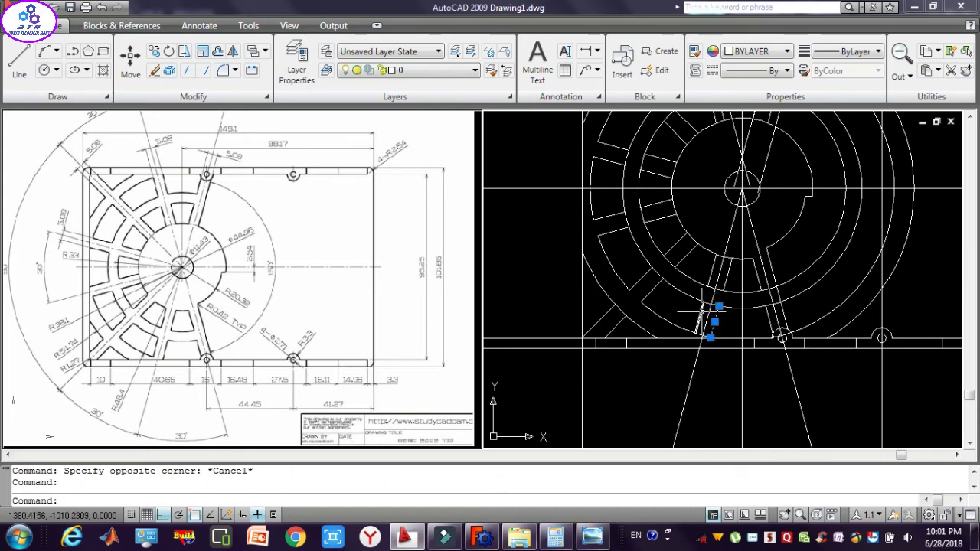
left_click(700, 311)
type("tr")
key("Return")
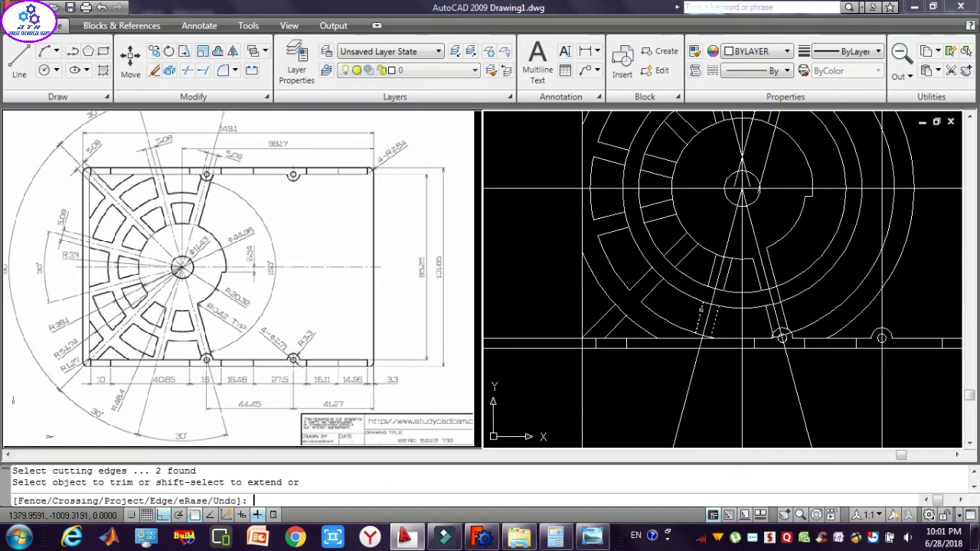
left_click(698, 332)
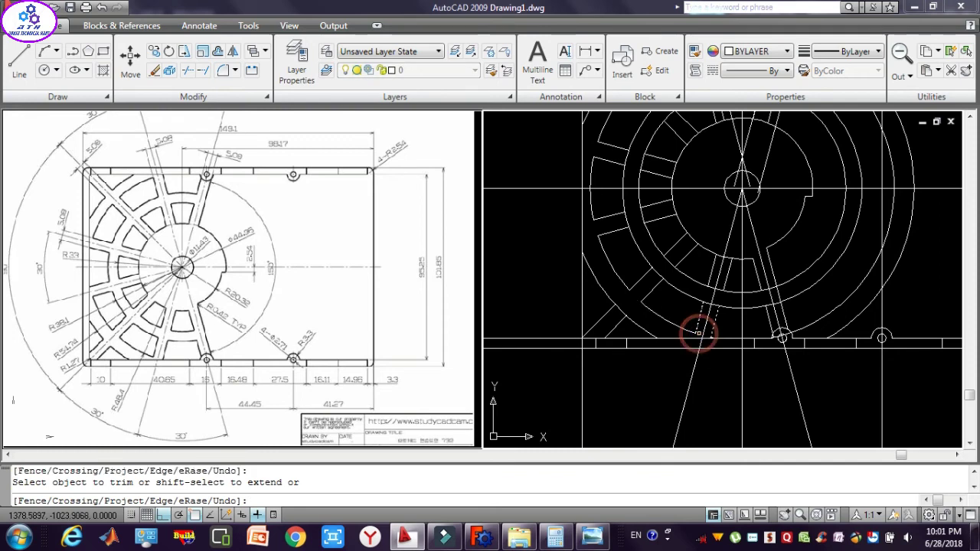
key("Escape")
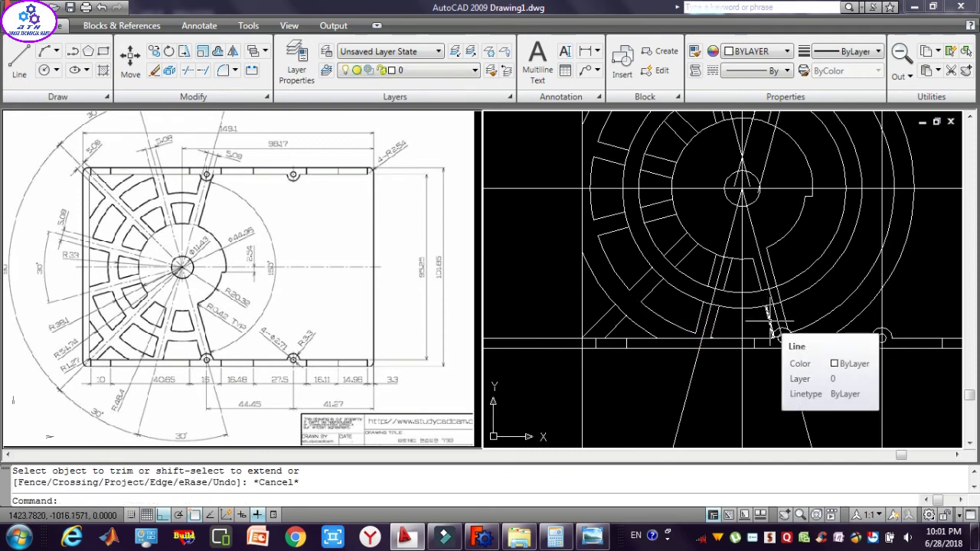
Select the short arc and line beside the lower bolt hole, clear them, then pick an inner-ring line
left_click(769, 321)
left_click(781, 306)
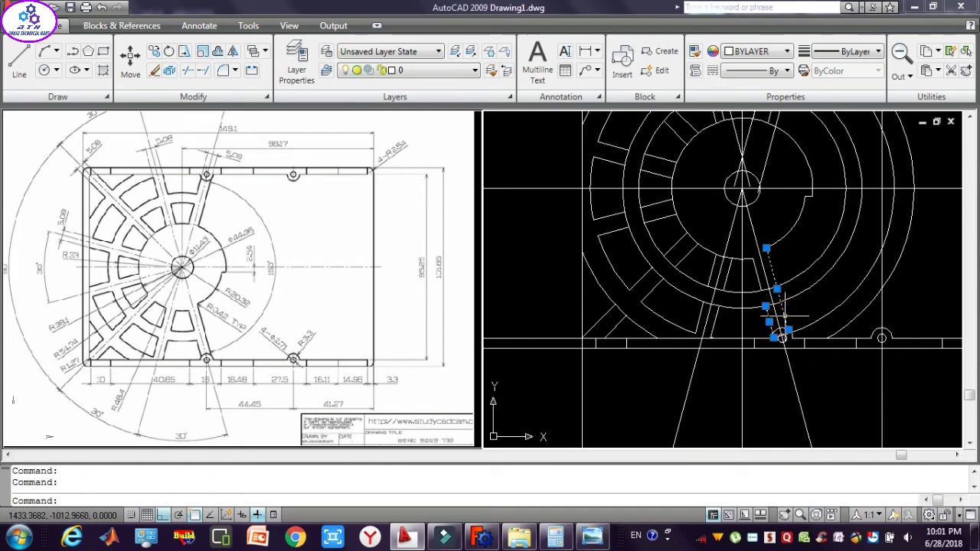
key("Escape")
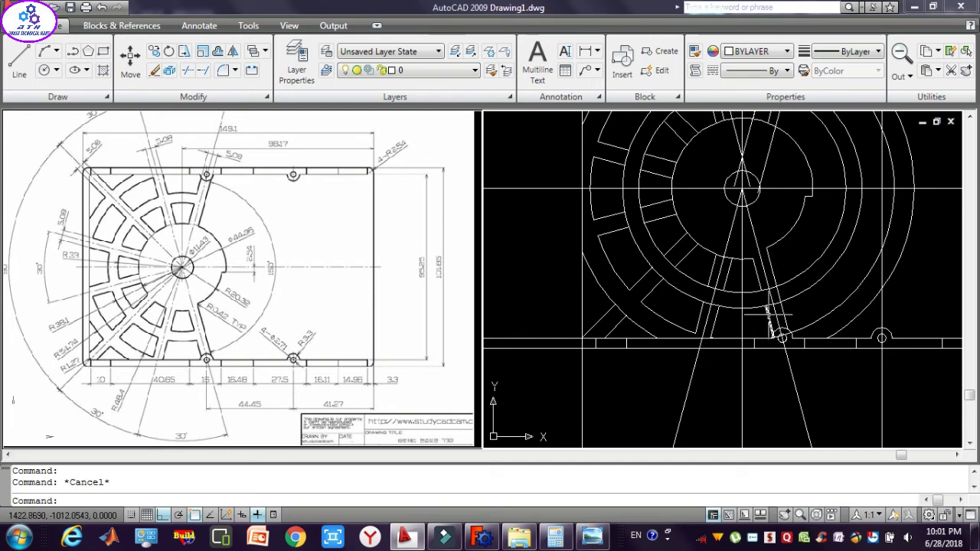
mouse_move(773, 331)
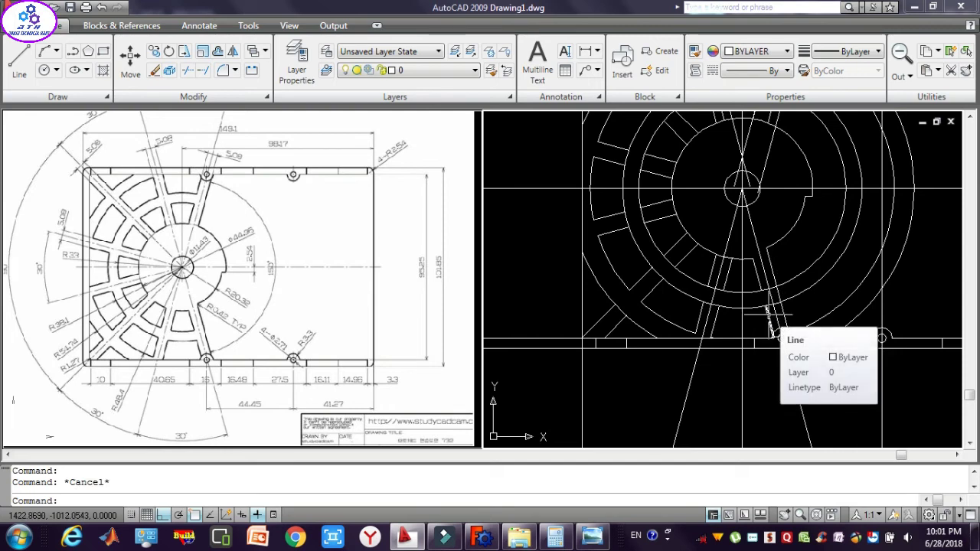
key("Escape")
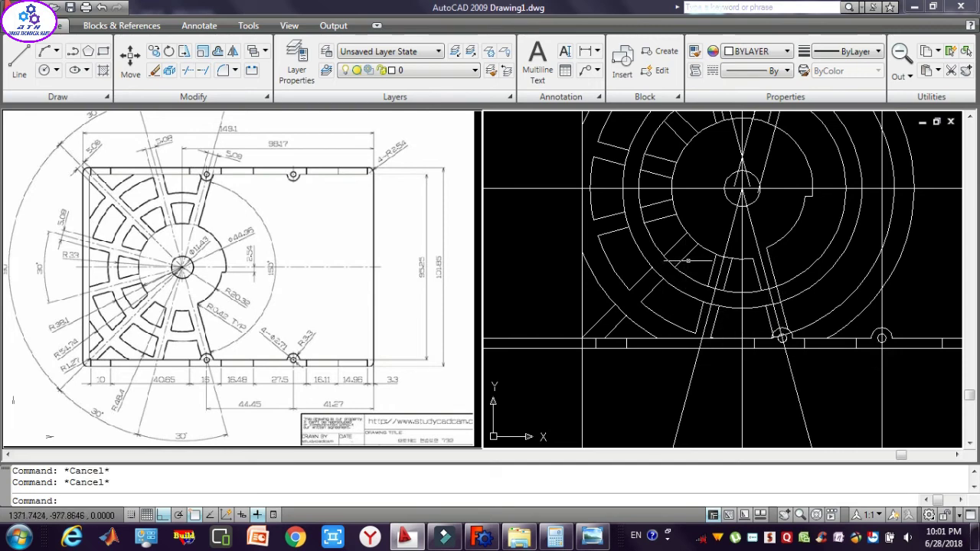
left_click(689, 258)
Trim the inner ring pieces between the upper-left short radial lines
left_click(679, 252)
left_click(674, 245)
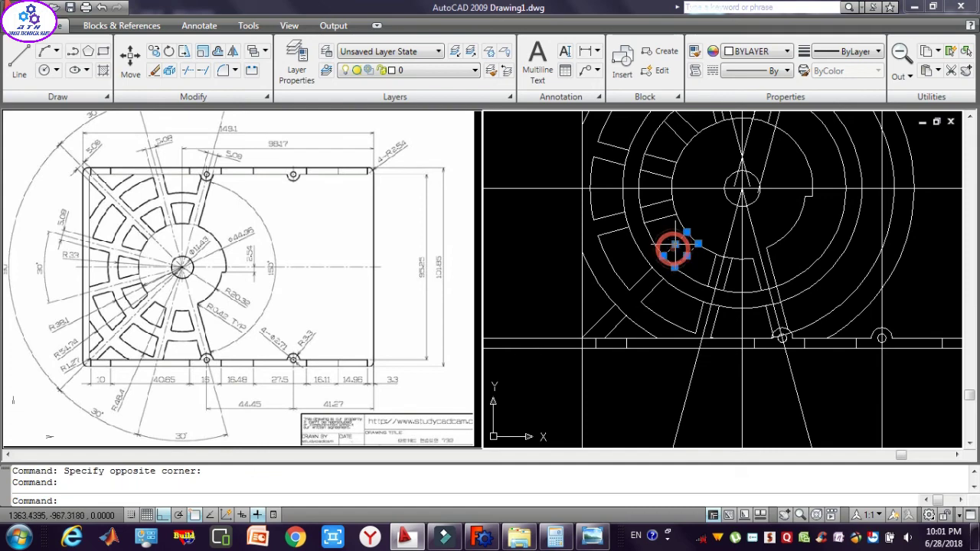
left_click(727, 270)
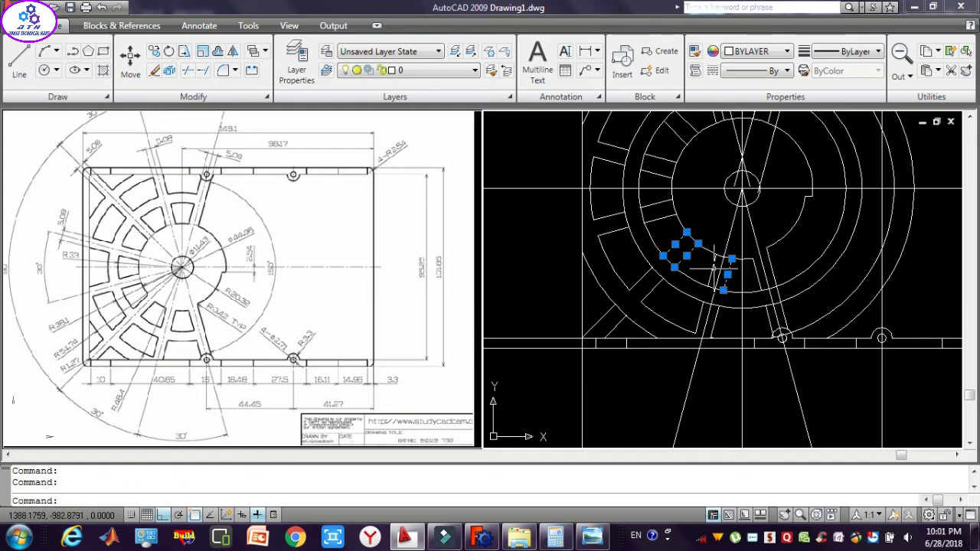
type("tr")
key("Return")
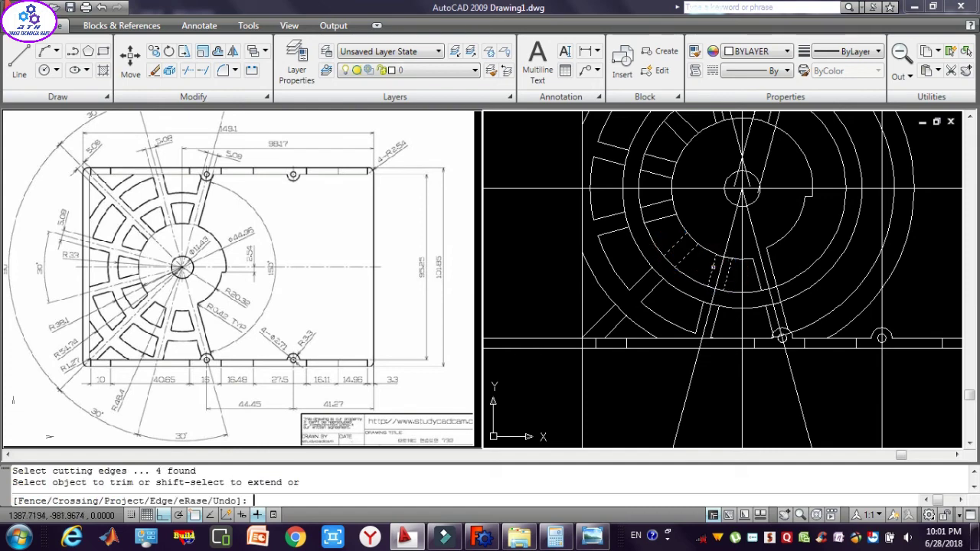
left_click(672, 265)
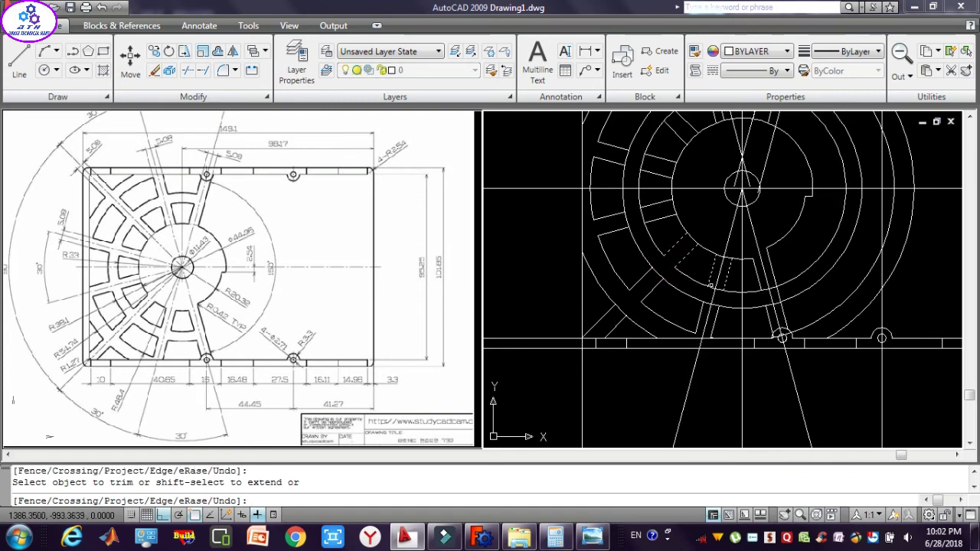
left_click(711, 282)
left_click(701, 280)
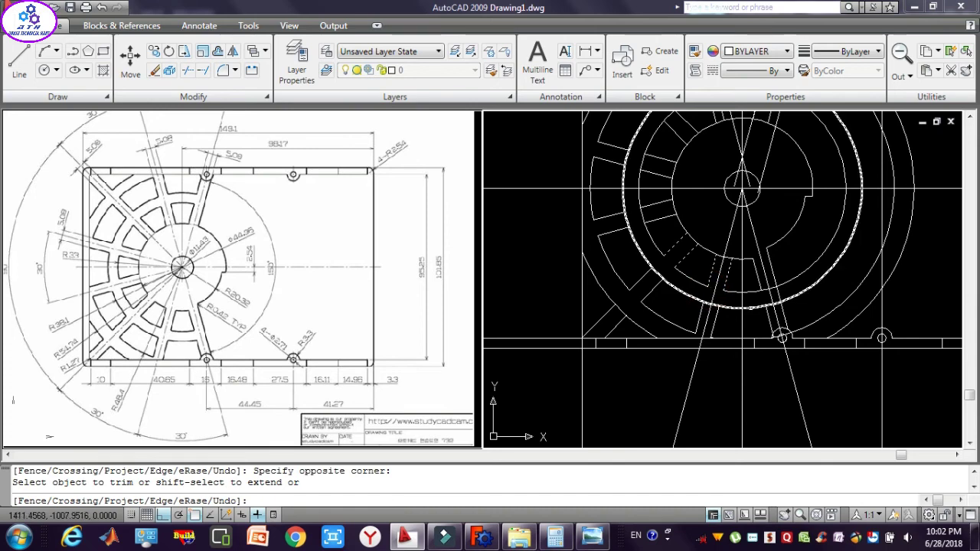
key("Escape")
Inspect the properties of two short lines, then close the Properties palette
left_click(632, 182)
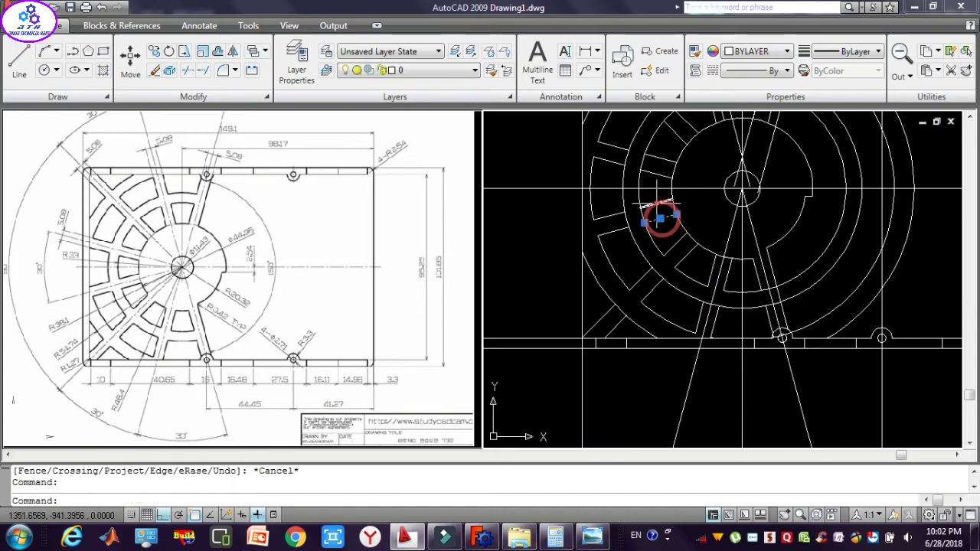
left_click(680, 237)
key("ctrl+1")
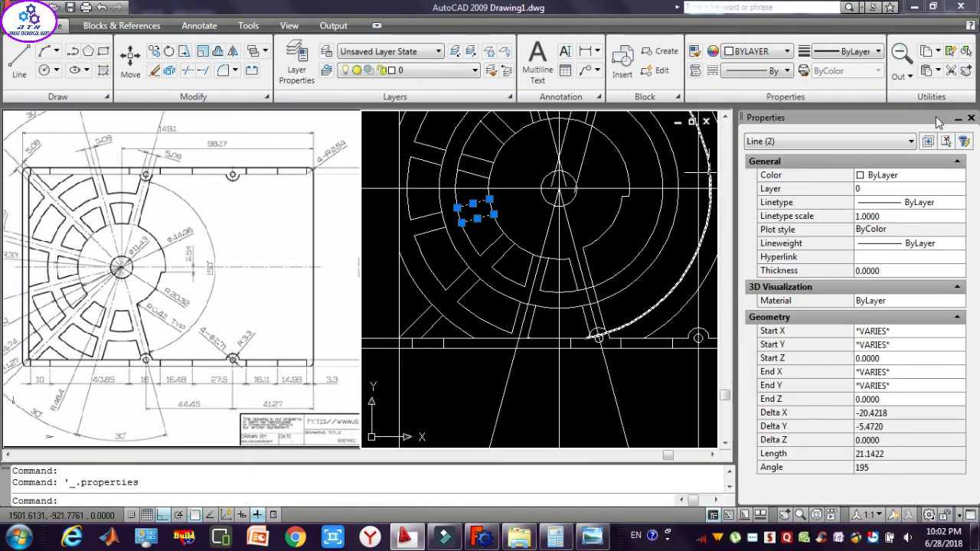
left_click(970, 118)
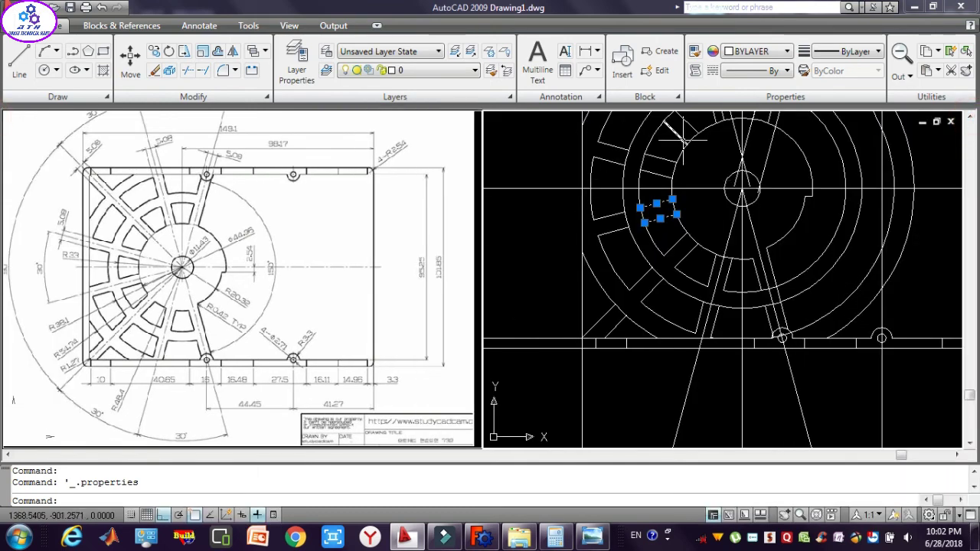
Trim the large unwanted inner-circle arc back to the short slot lines
left_click(669, 150)
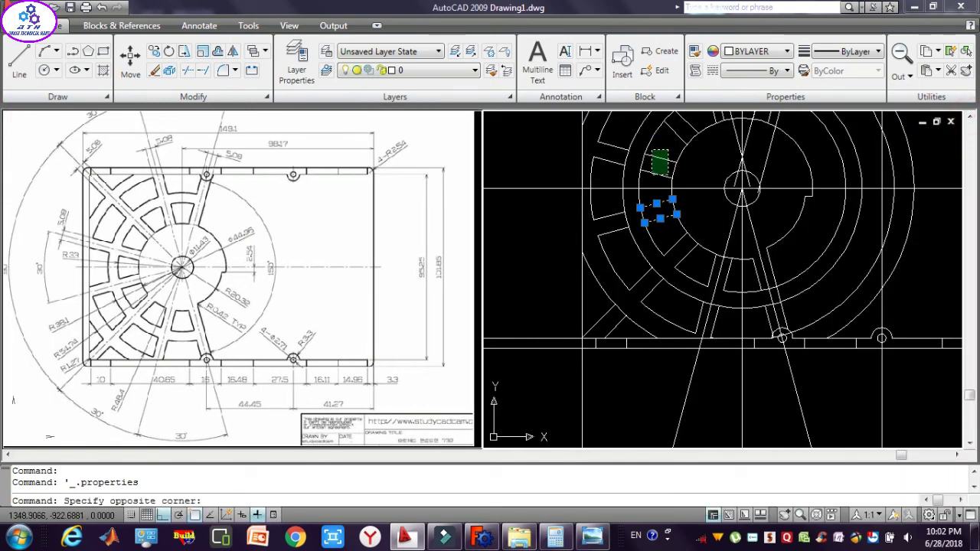
left_click(652, 176)
type("r")
key("Return")
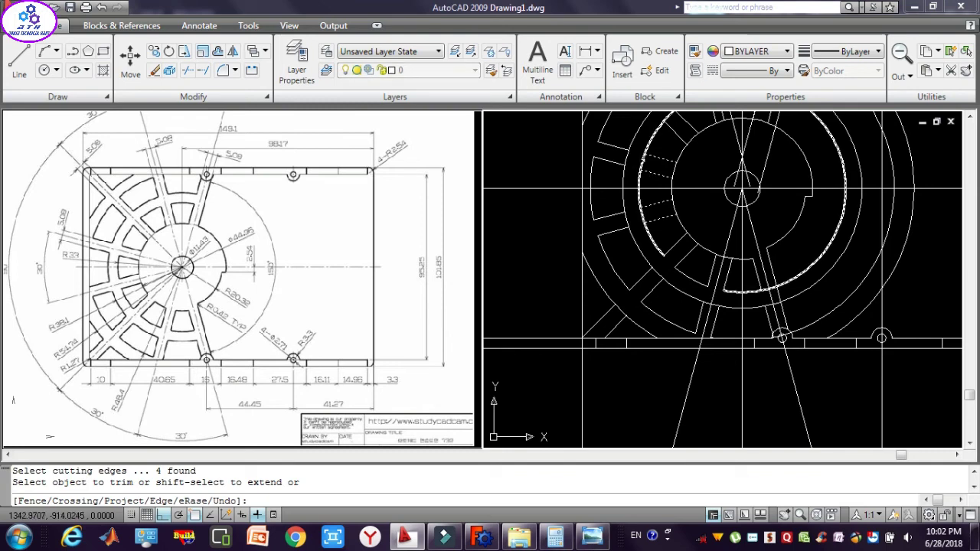
left_click(845, 203)
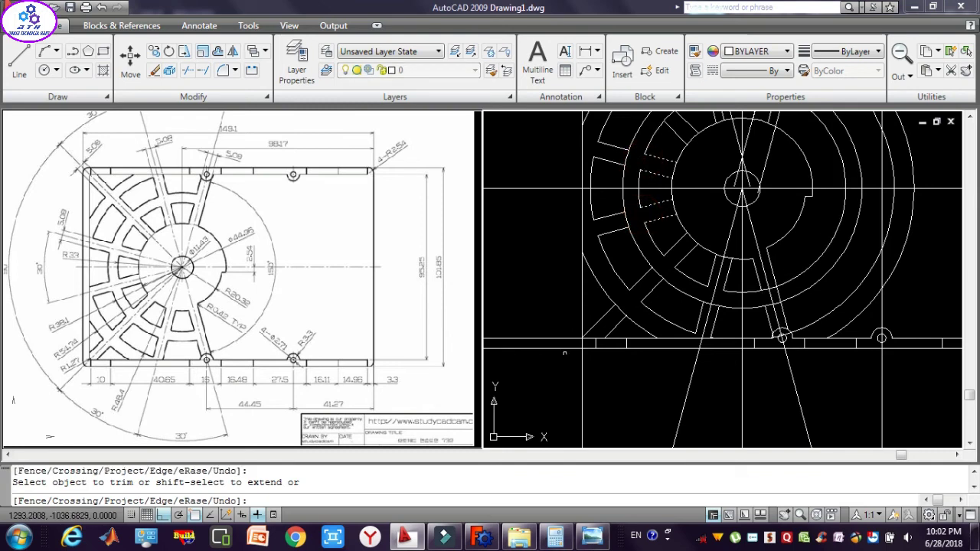
key("Escape")
key("Return")
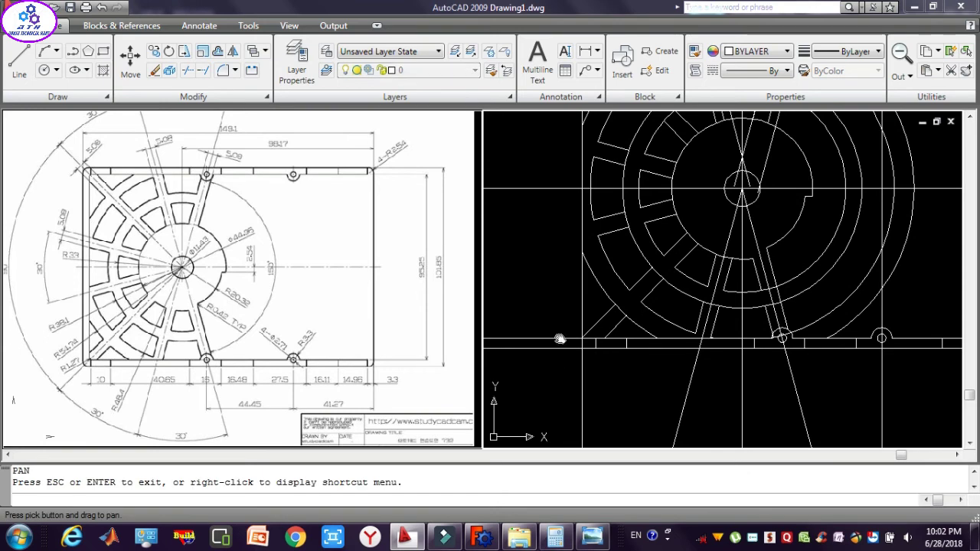
Trim the next slot's arc piece and the large right-hand arc against its short lines and small arc
left_click_drag(569, 193, 575, 309)
key("Escape")
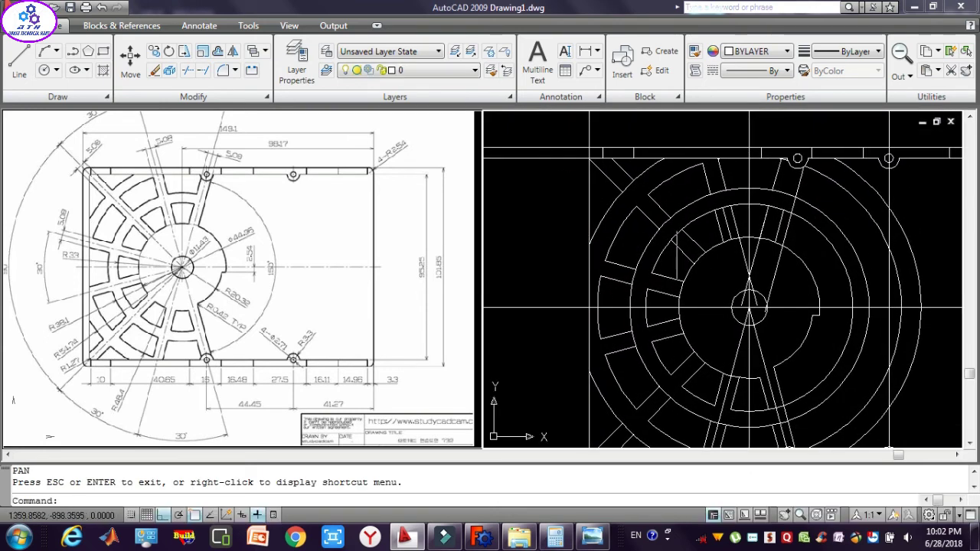
left_click(700, 236)
left_click(687, 249)
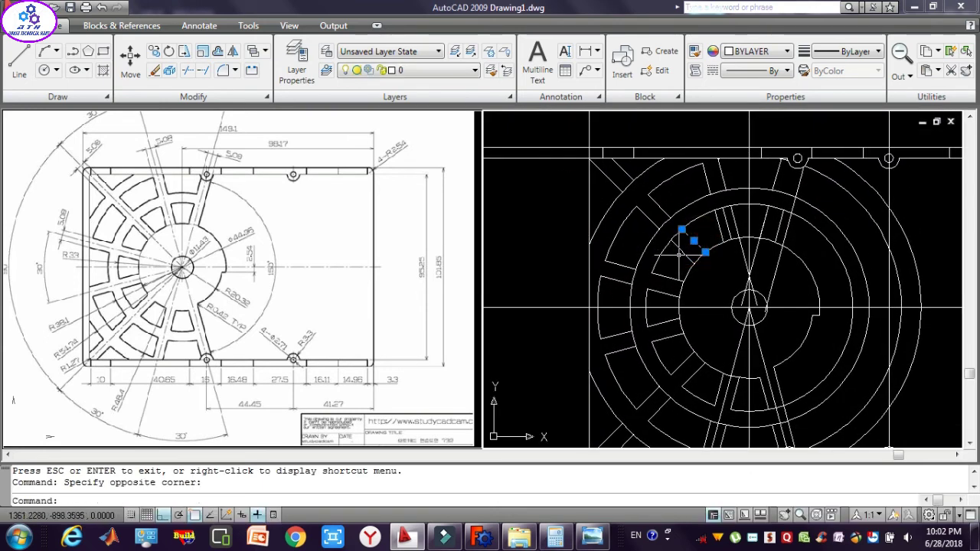
left_click(654, 258)
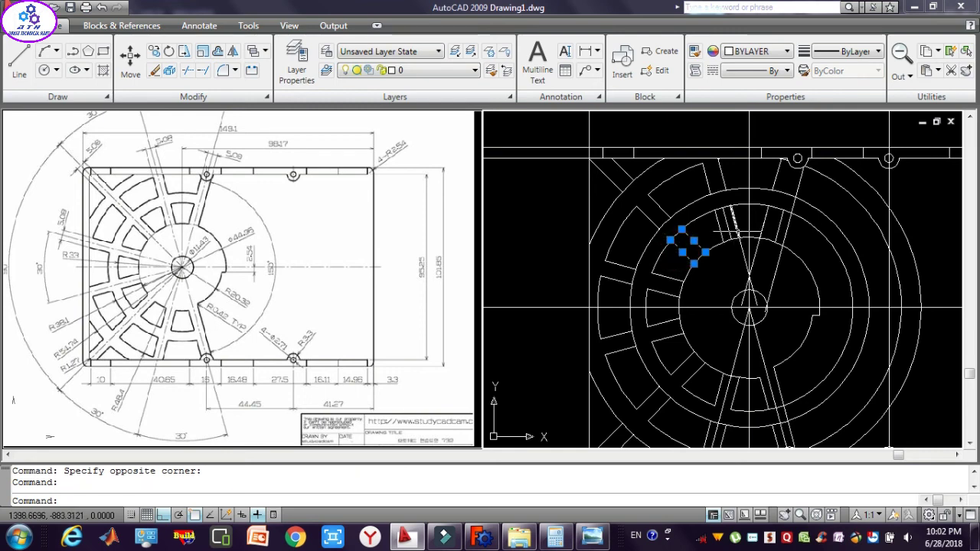
left_click(754, 246)
left_click(721, 229)
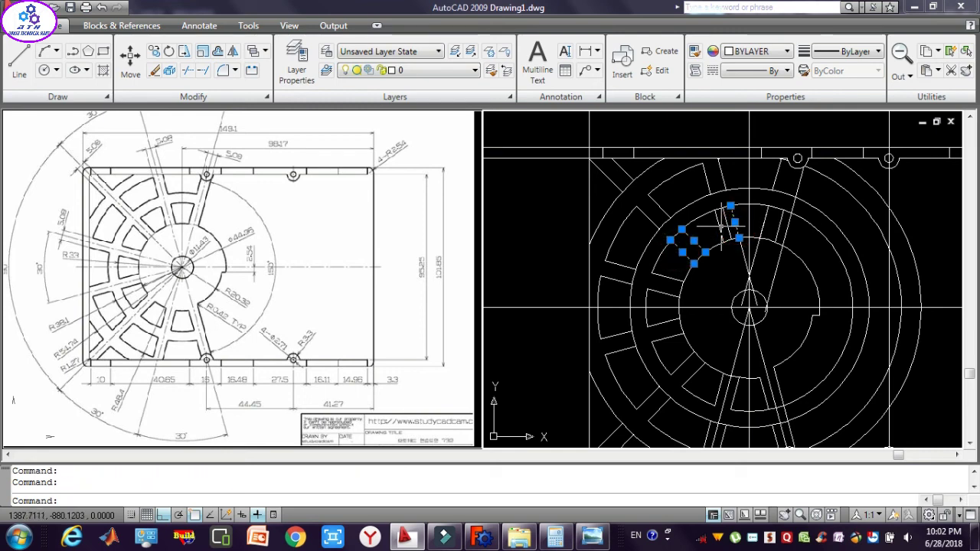
left_click(720, 225)
type("im")
key("Return")
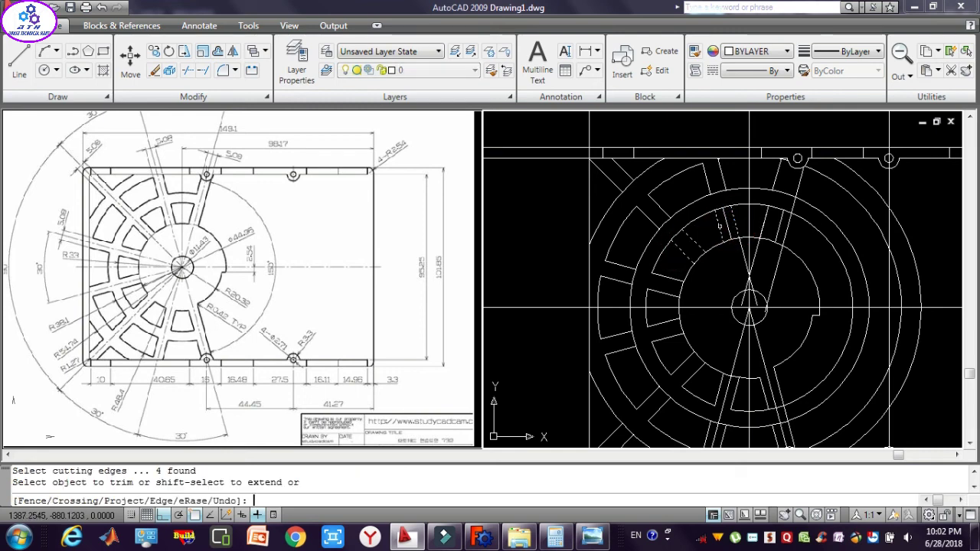
left_click(678, 235)
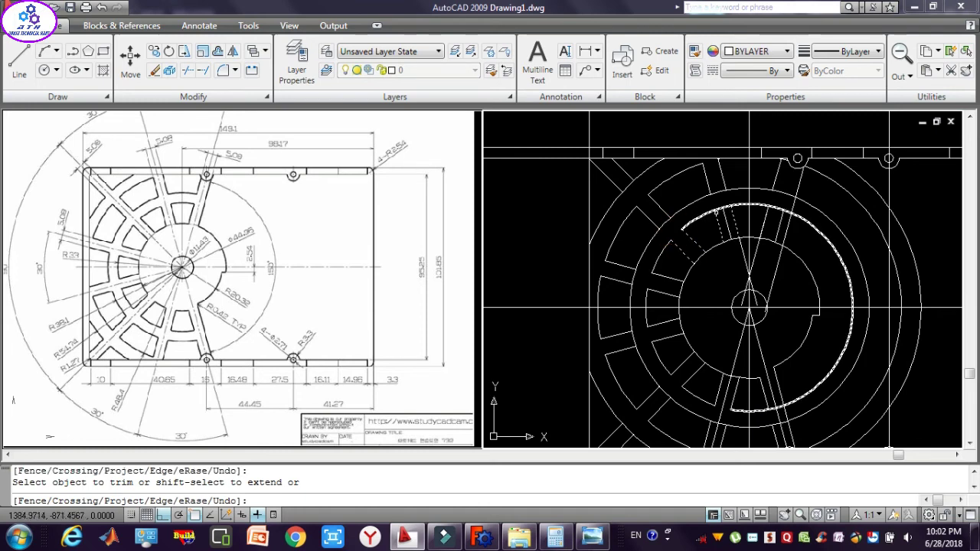
left_click(720, 207)
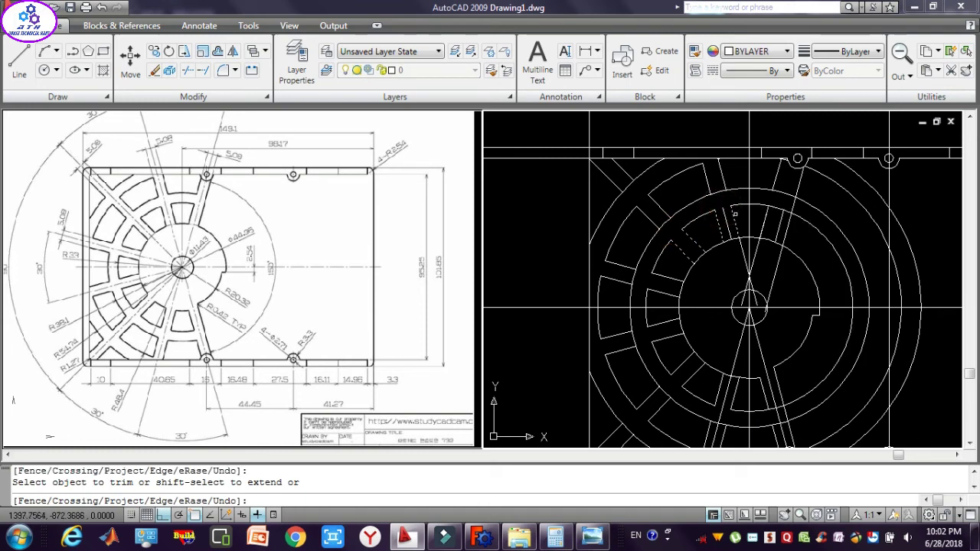
key("Escape")
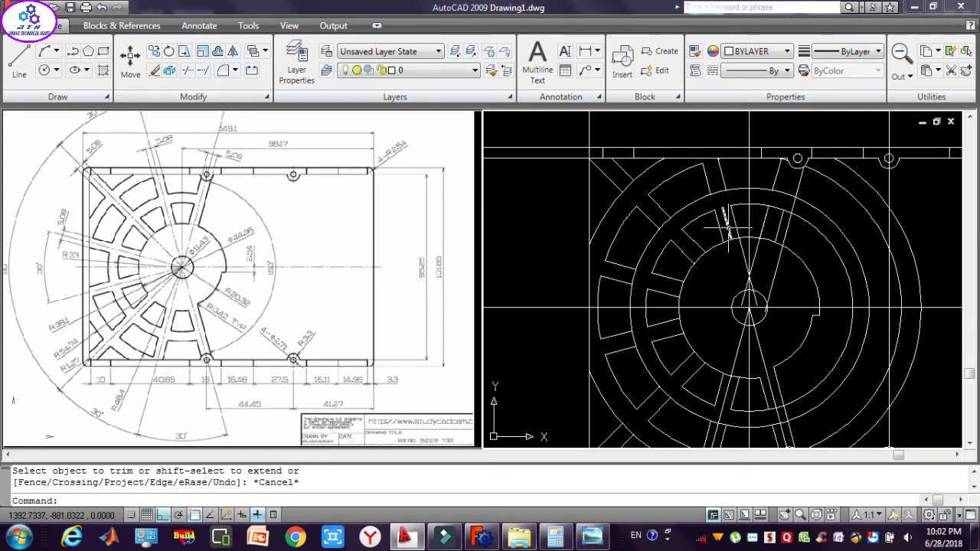
Delete the leftover short line and trim the arc between the two slot lines
left_click(727, 225)
key("Delete")
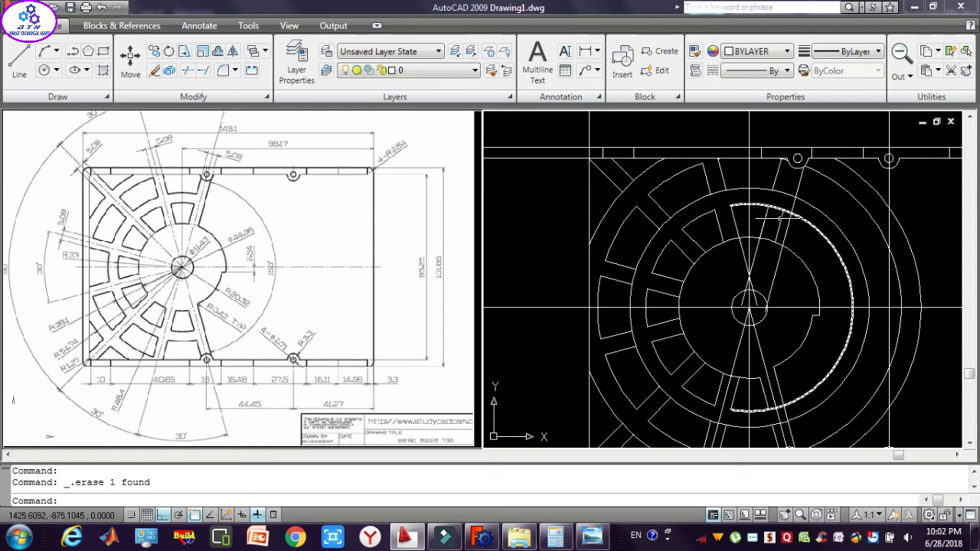
left_click(779, 218)
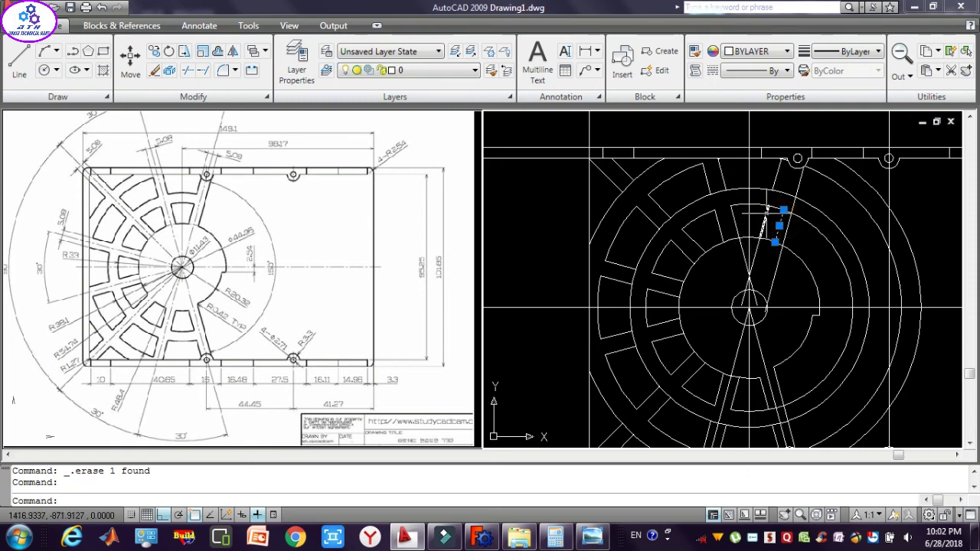
left_click(765, 215)
key("Return")
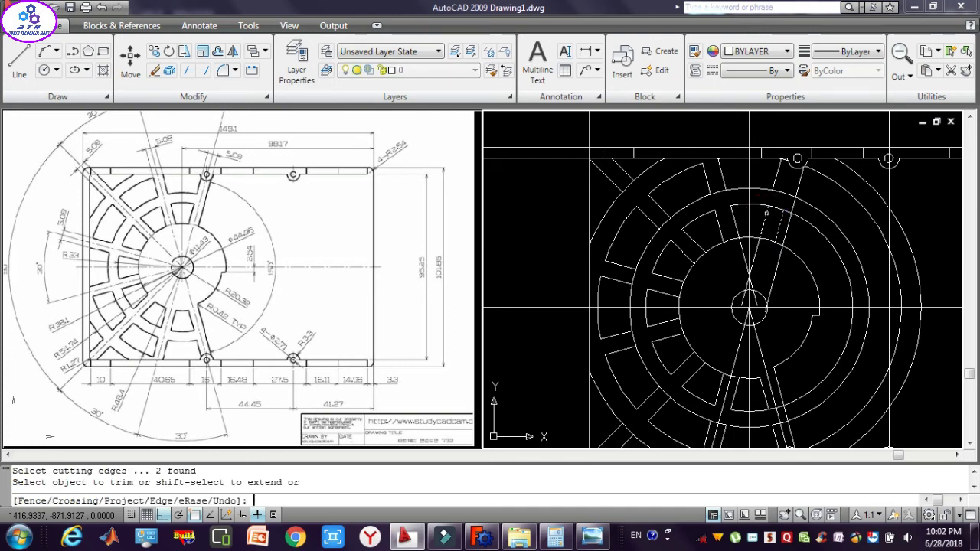
left_click(775, 208)
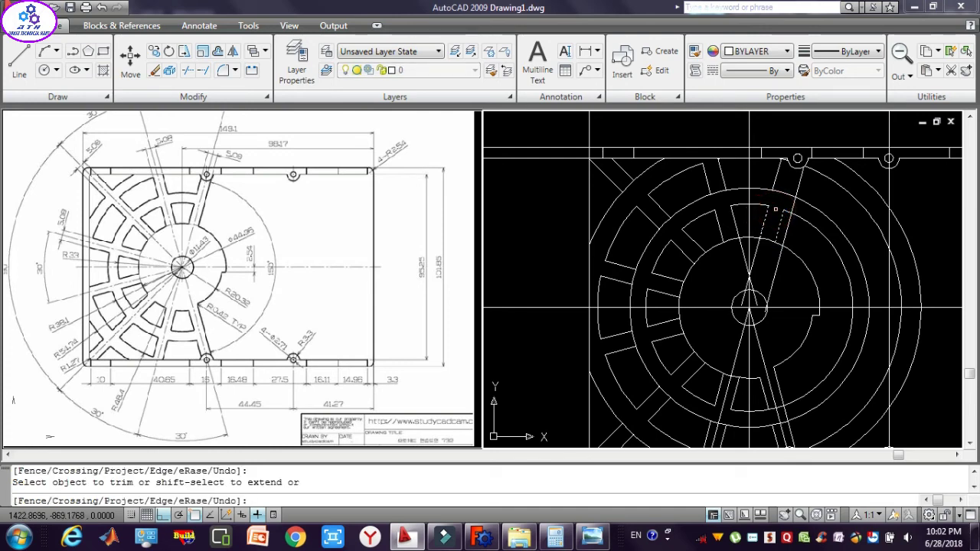
key("Escape")
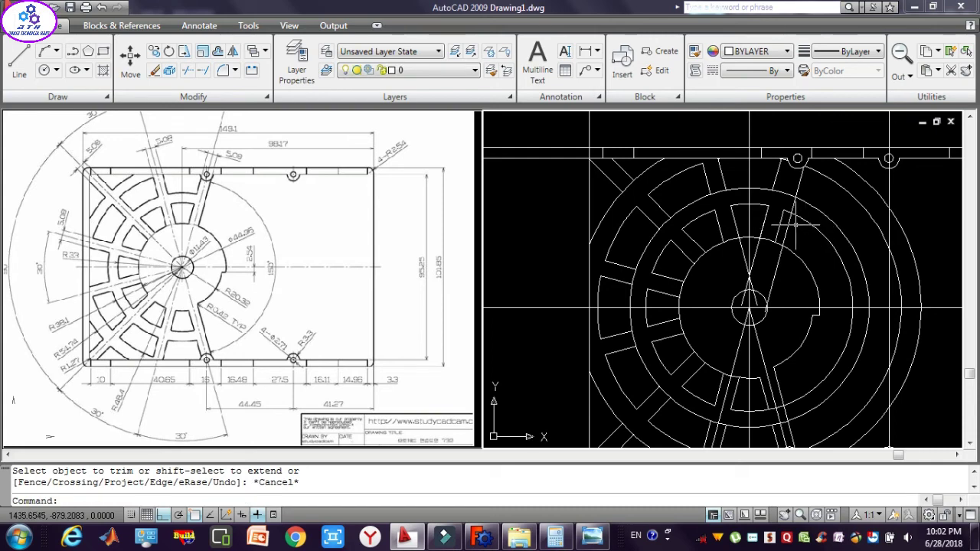
Trim the arc segment beside the lower spoke
key("Escape")
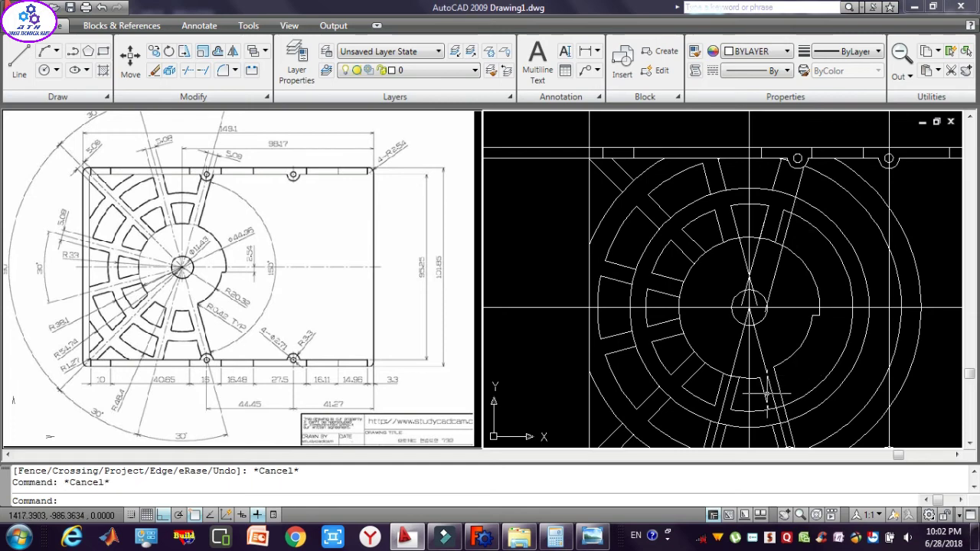
left_click(764, 396)
type("tr")
key("Return")
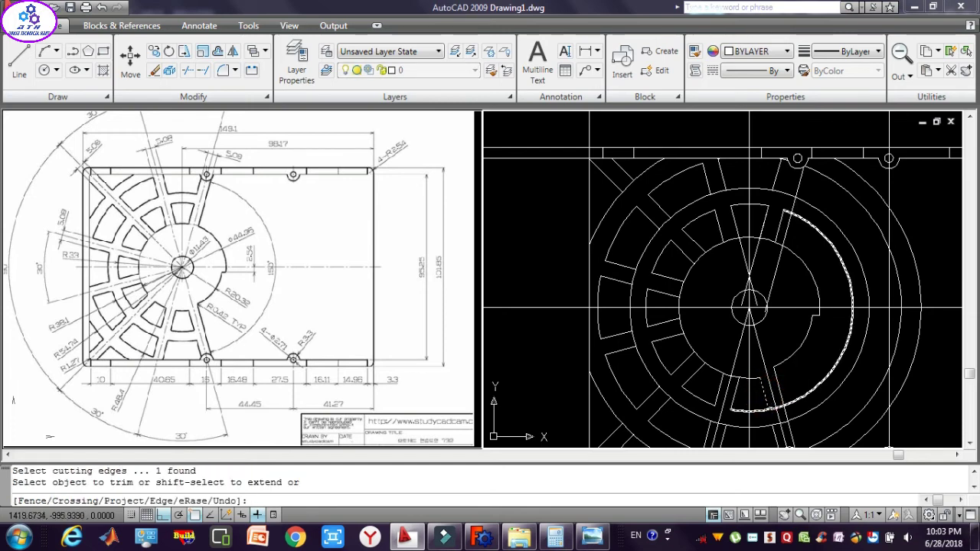
left_click(769, 407)
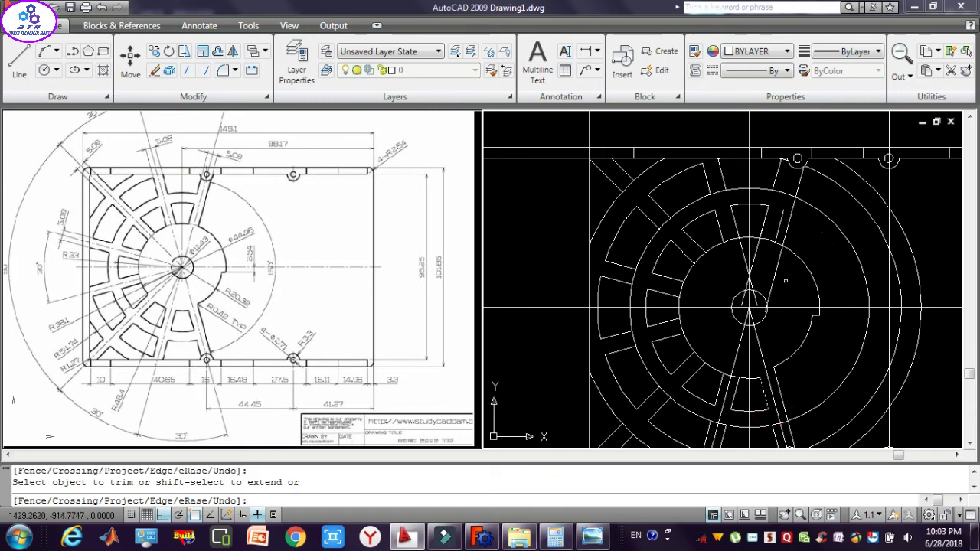
key("Escape")
key("Escape")
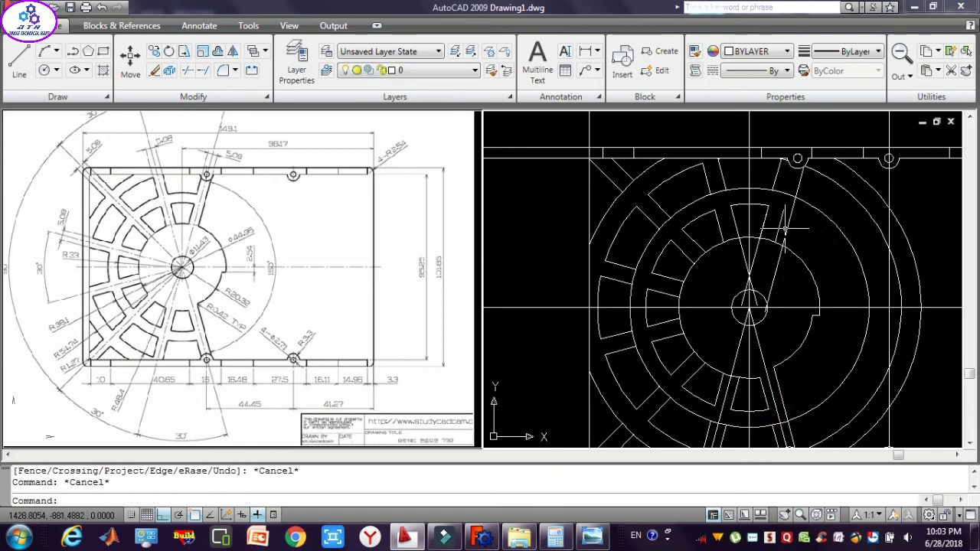
Delete the small leftover line segment near the upper slot
left_click(778, 221)
key("Escape")
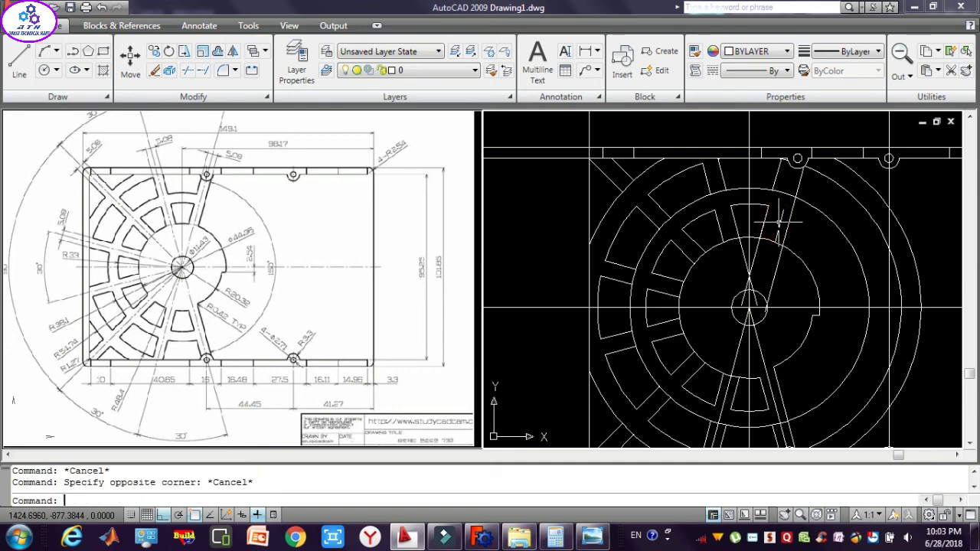
left_click(781, 223)
key("Delete")
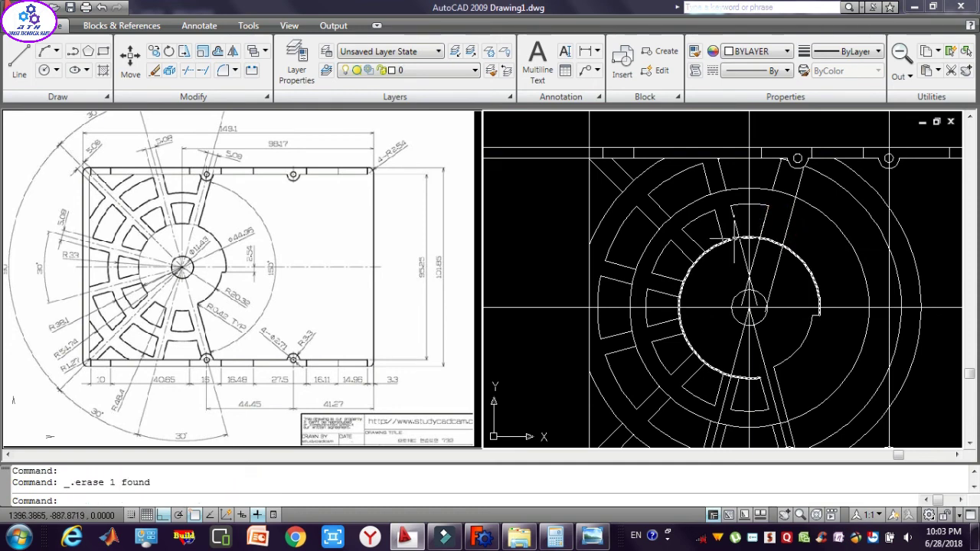
Trim the spoke line back to the inner arc and out of the small hub circle
left_click(734, 239)
type("tr")
key("Return")
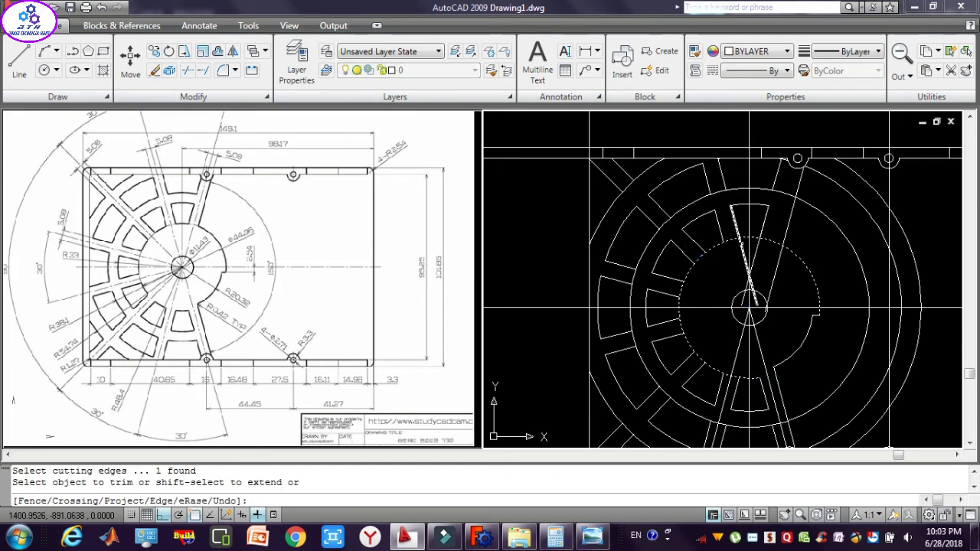
left_click(754, 233)
left_click(740, 248)
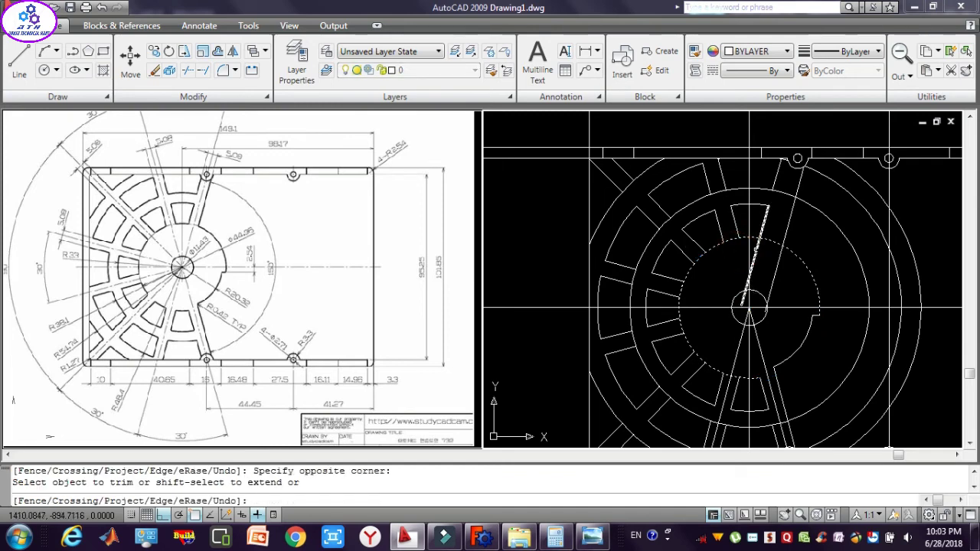
left_click(754, 247)
key("Escape")
key("Escape")
key("Escape")
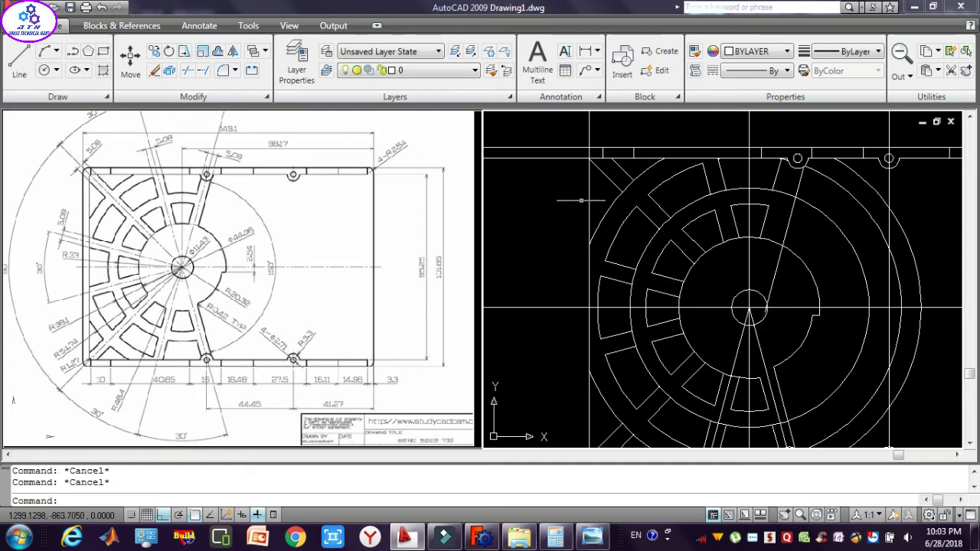
Trim the overhanging segment at the upper-left corner
left_click(624, 169)
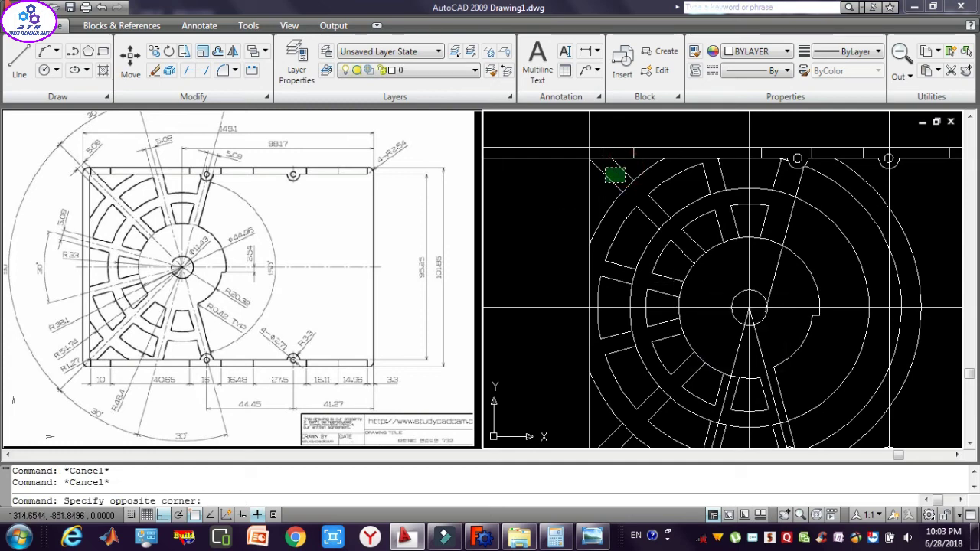
left_click(591, 176)
type("tr")
key("Return")
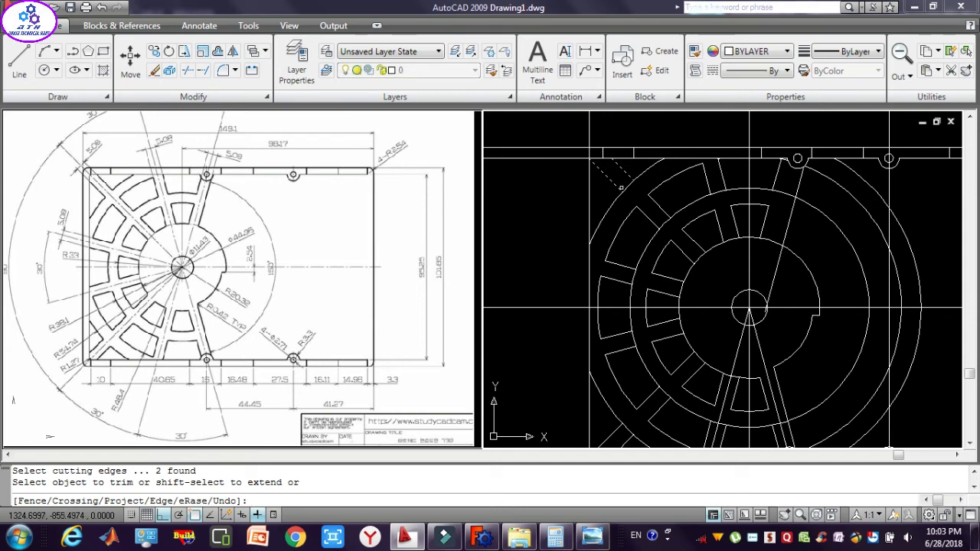
left_click(628, 186)
key("Escape")
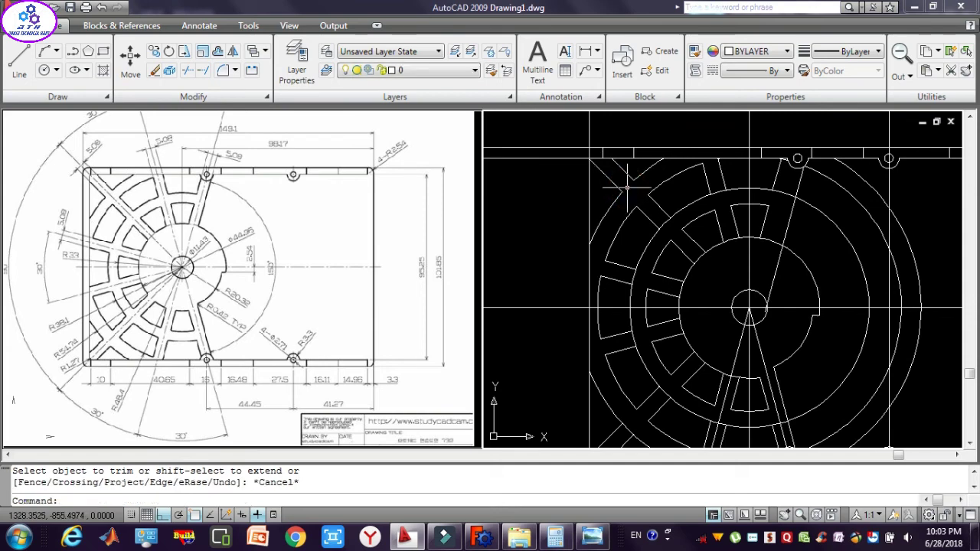
Trim the stray segment by the lower-left corner arc and zoom out to see the plate
type("p")
key("Return")
mouse_move(630, 207)
left_mouse_down()
mouse_move(661, 308)
mouse_move(639, 286)
left_mouse_up()
key("Escape")
left_click(605, 335)
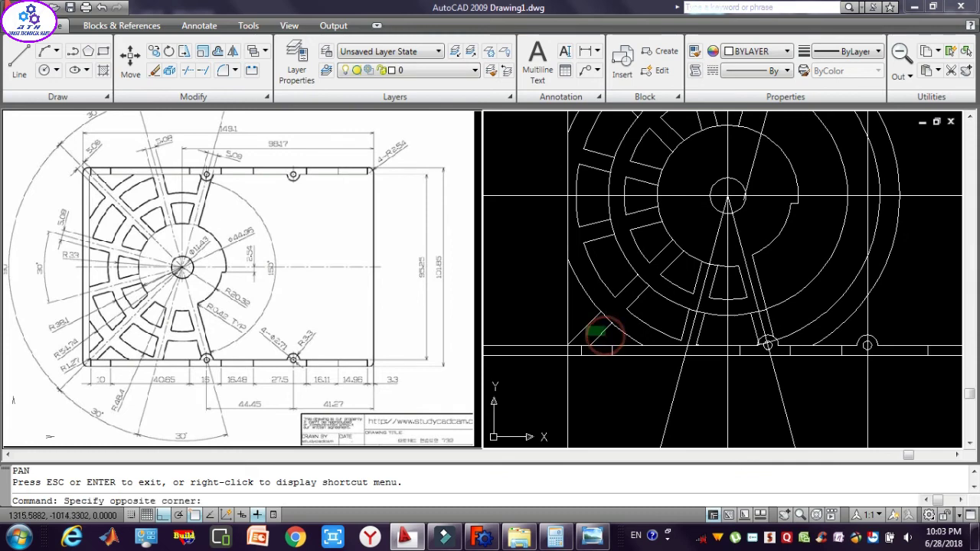
left_click(582, 323)
type("tr")
key("Return")
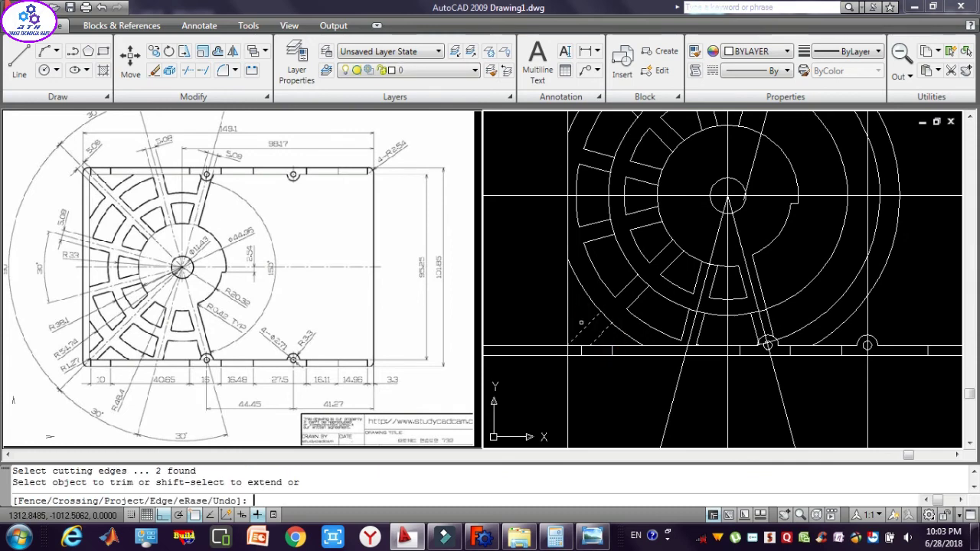
left_click(605, 319)
key("Escape")
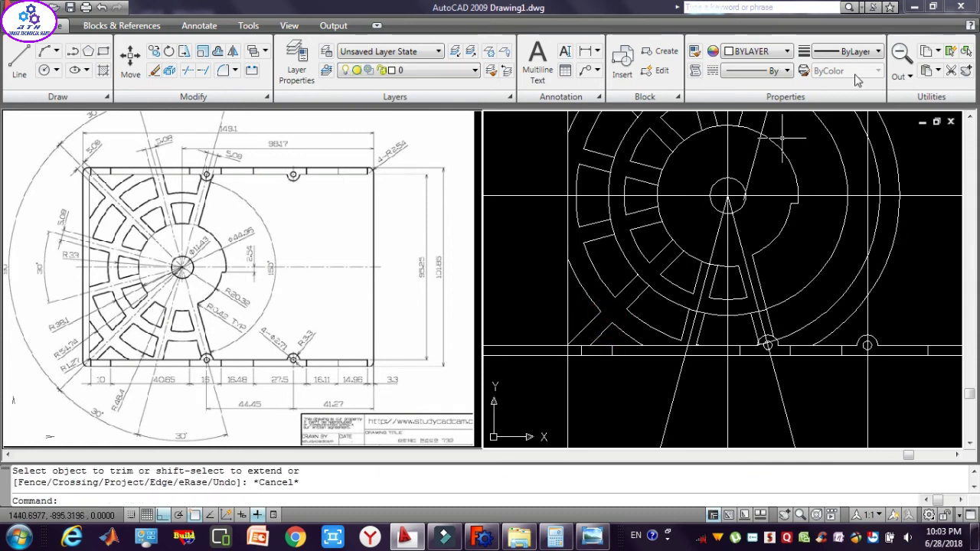
left_click(901, 51)
Zoom in on the rectangular frame surrounding the plate
key("Escape")
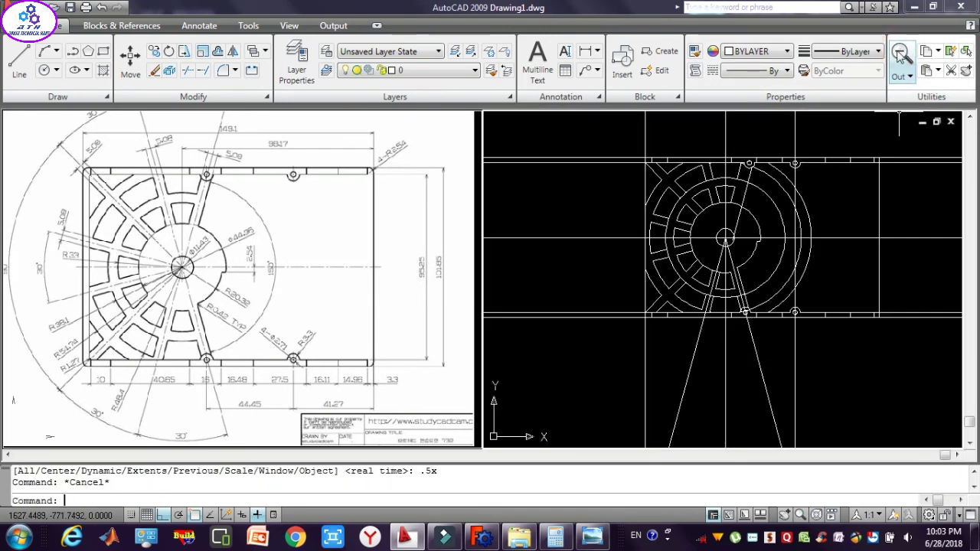
key("Escape")
key("Return")
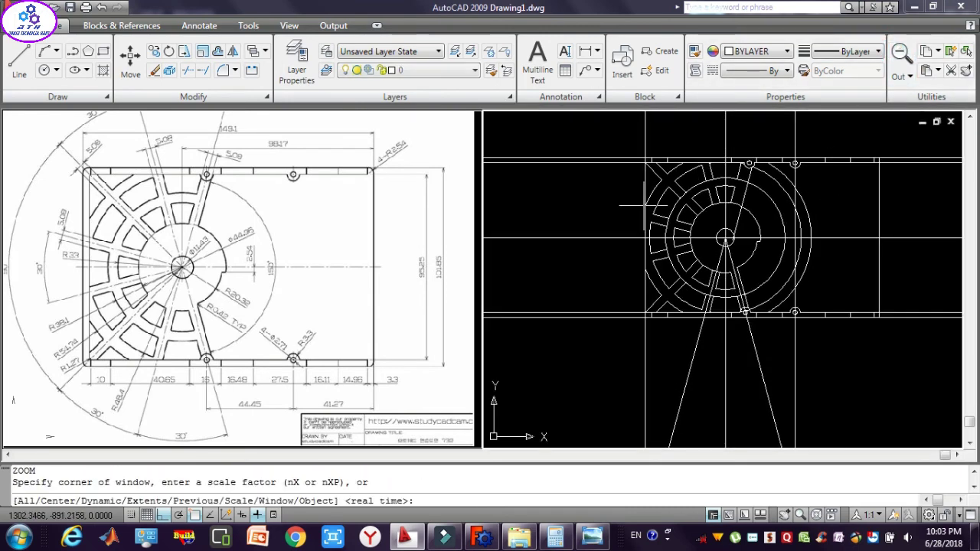
left_click(597, 128)
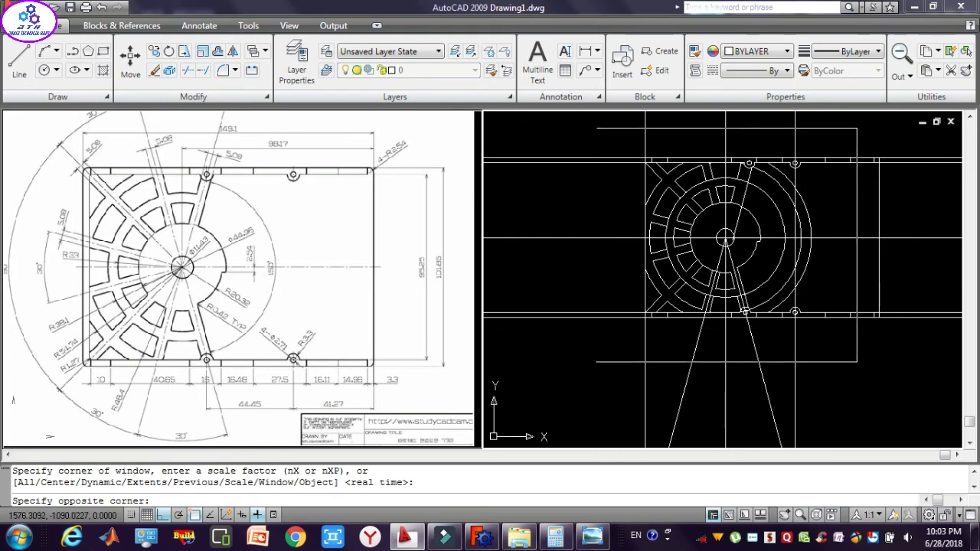
left_click(874, 361)
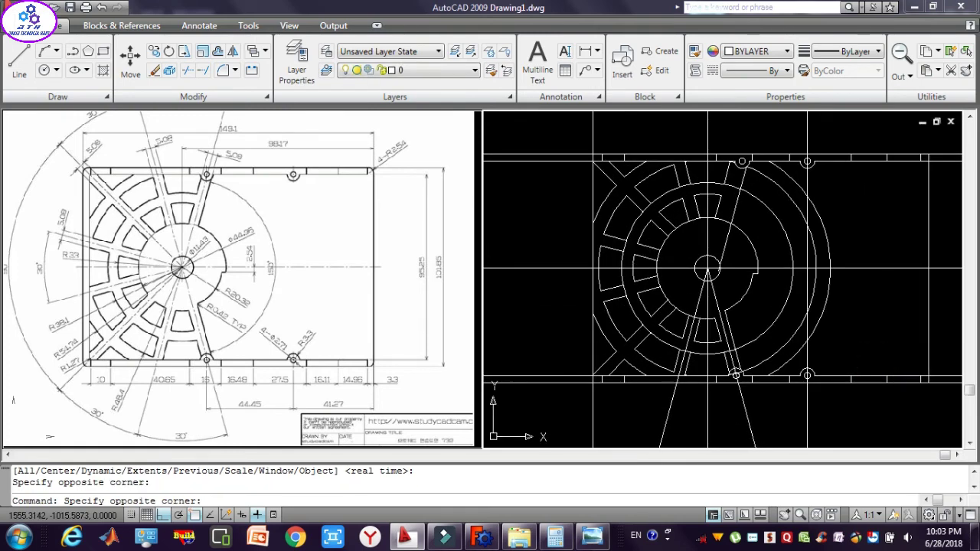
key("Escape")
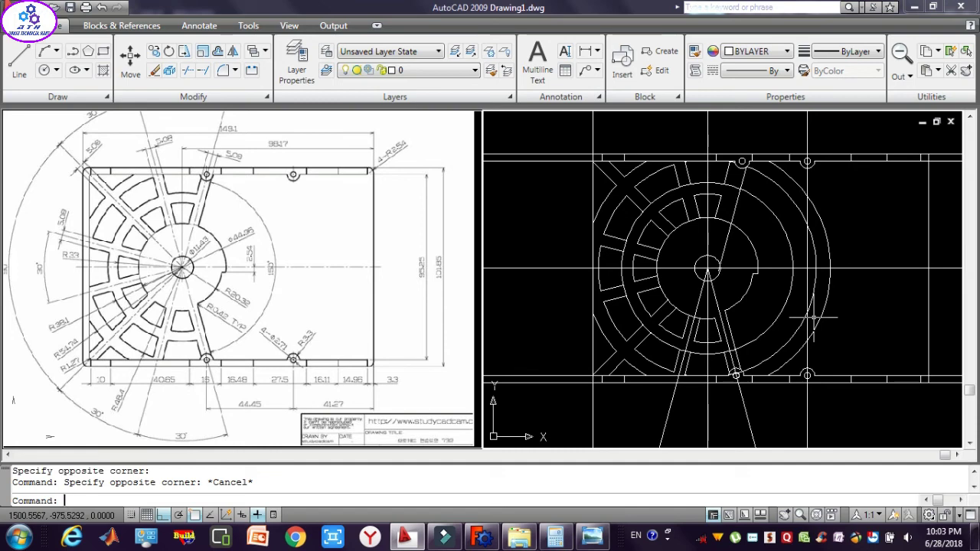
key("Escape")
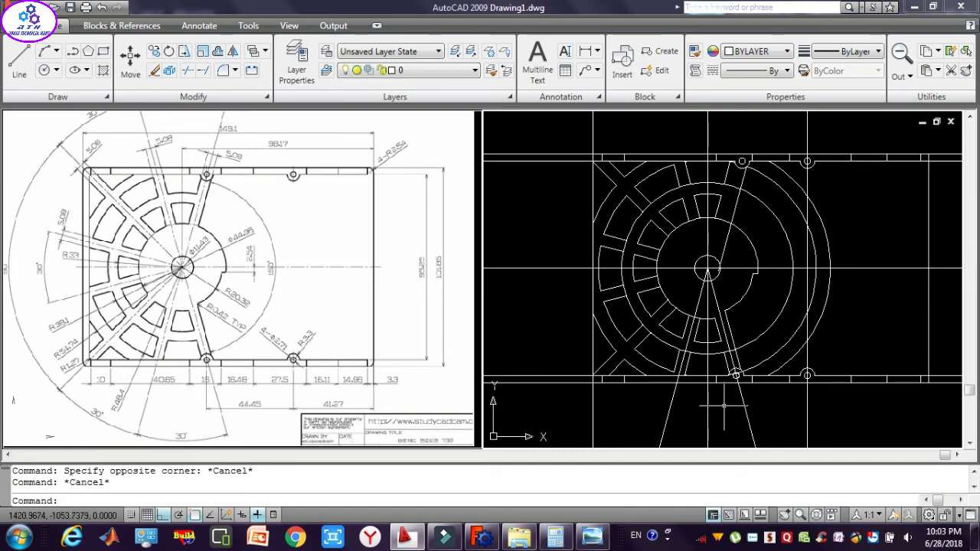
Copy the vertical line about 5 units to the left as the frame's left edge
left_click(610, 408)
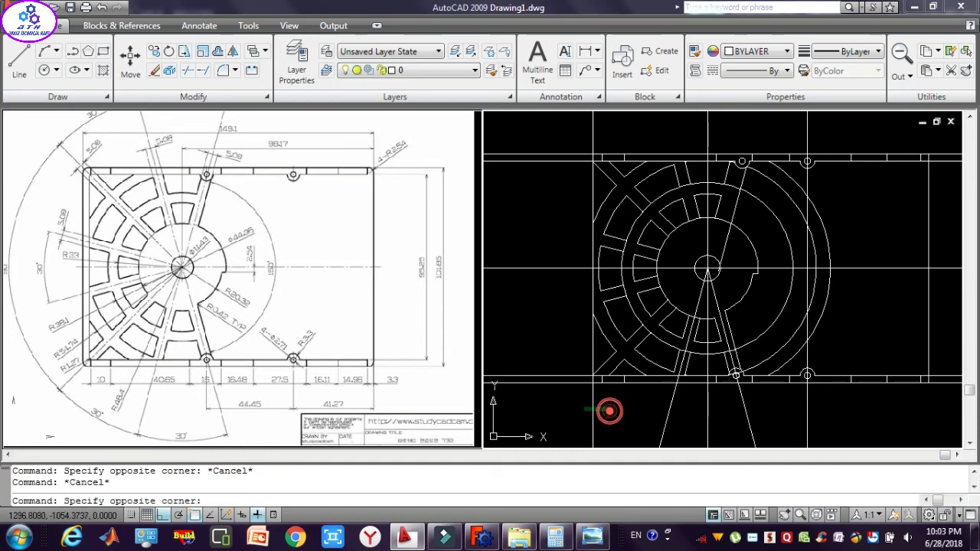
left_click(575, 404)
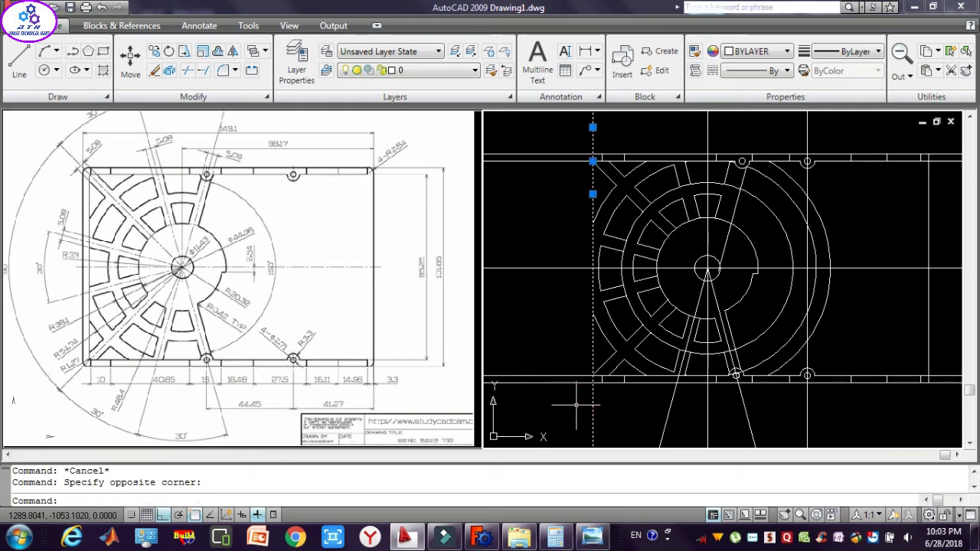
type("co")
key("Return")
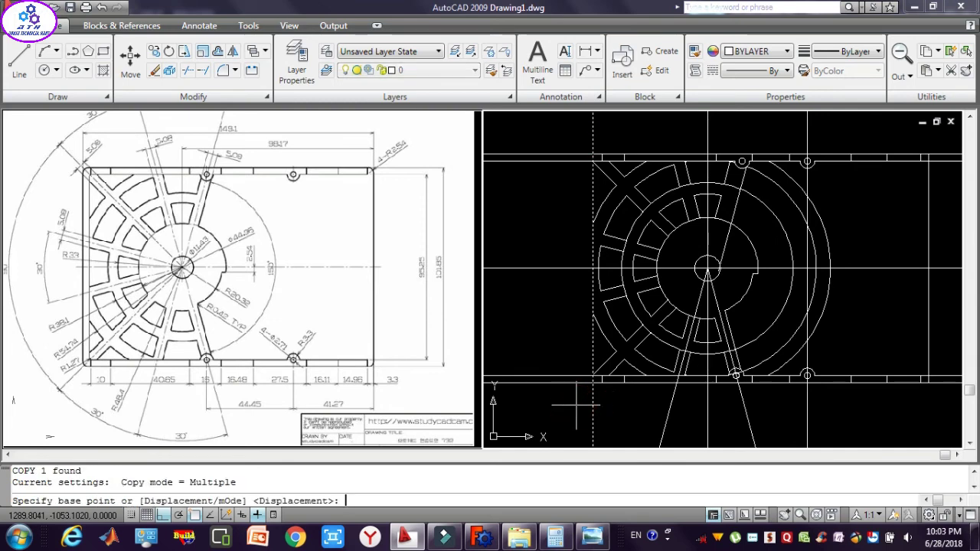
left_click(615, 409)
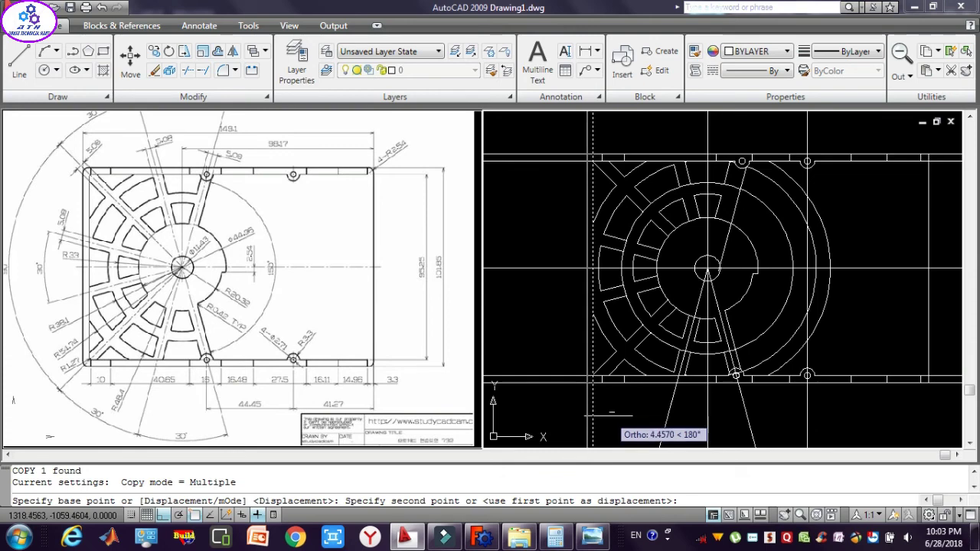
left_click(610, 414)
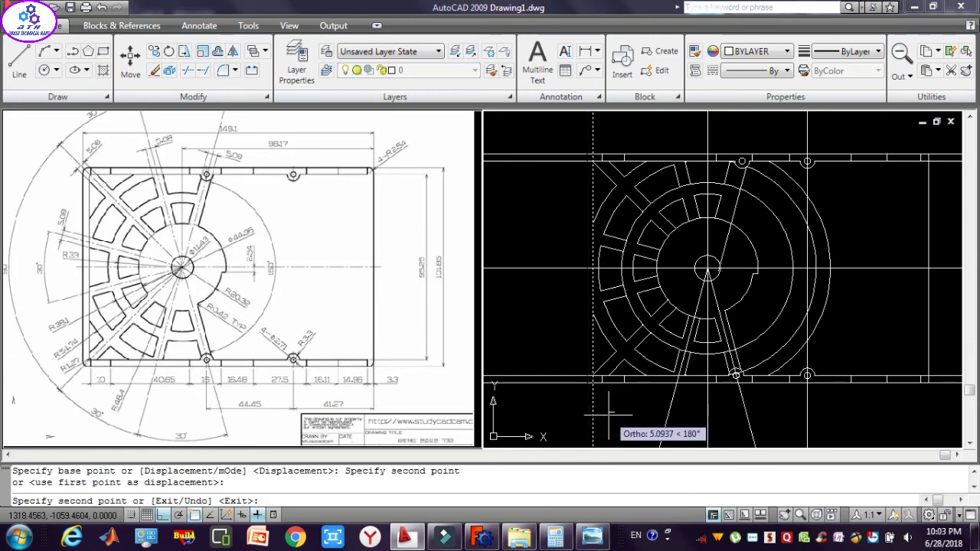
key("Return")
key("Escape")
key("Escape")
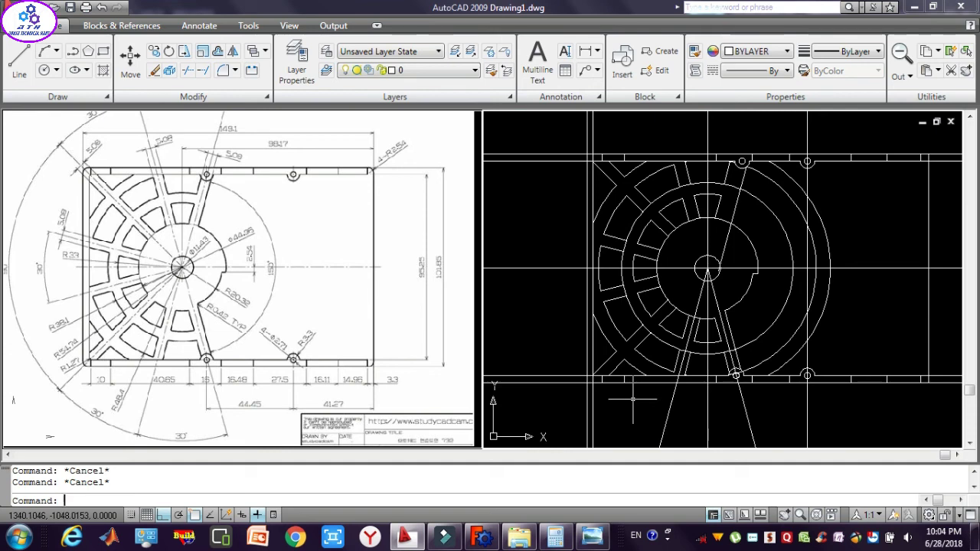
type("f")
key("Return")
Set the fillet radius to 5.08 and round the frame's top-right and bottom-right corners
type("r")
key("Return")
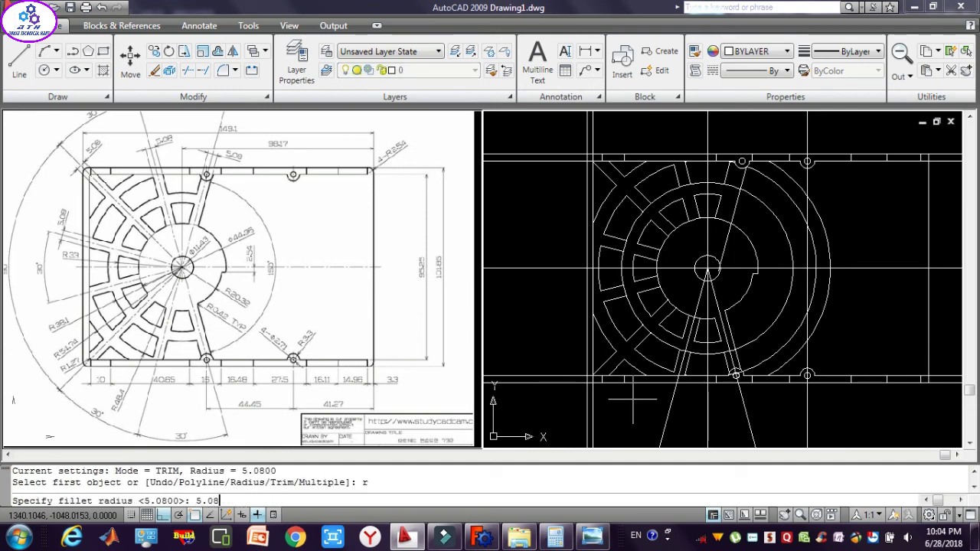
key("Return")
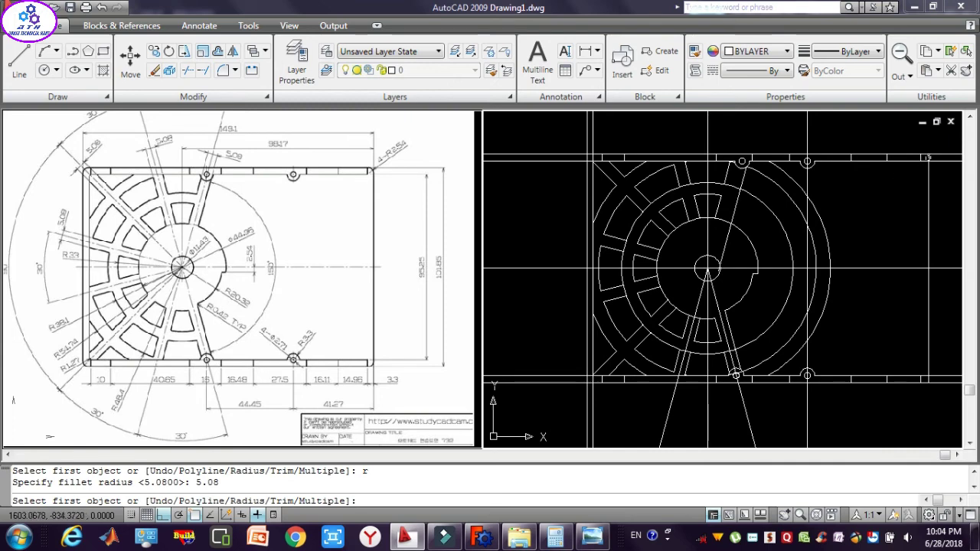
left_click(923, 157)
left_click(928, 150)
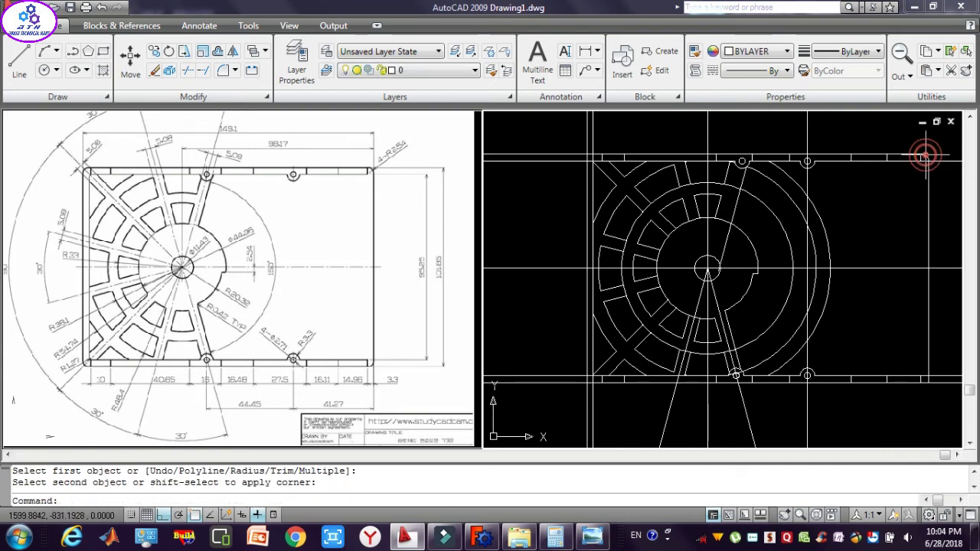
key("Return")
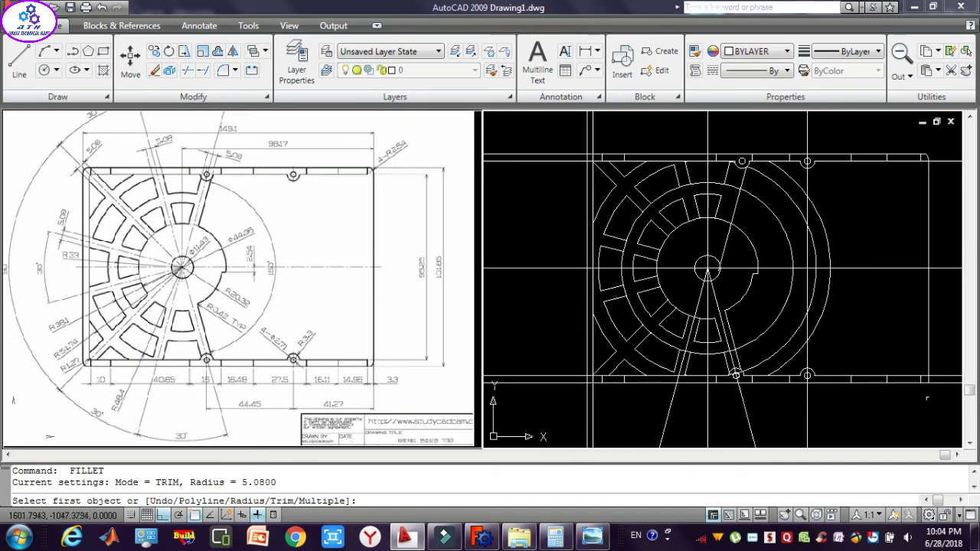
left_click(928, 379)
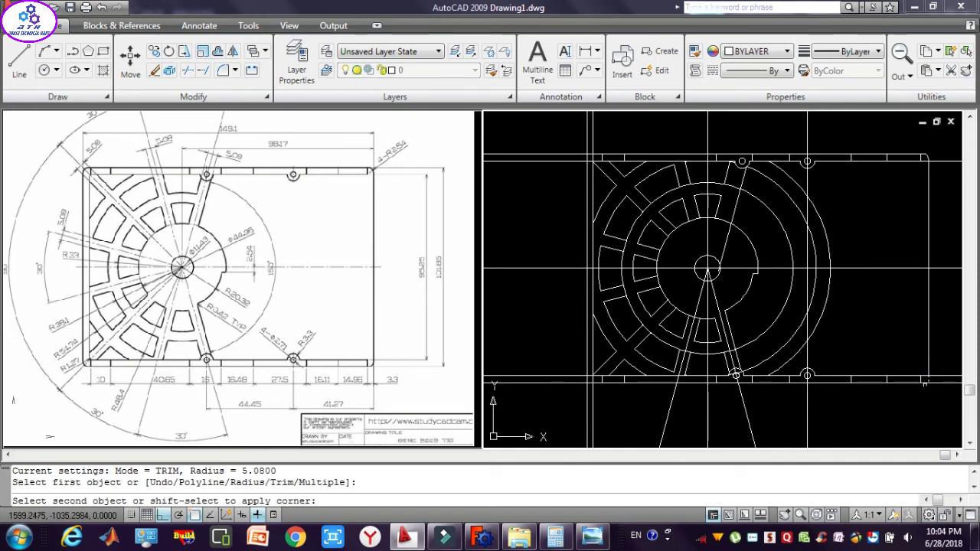
left_click(928, 382)
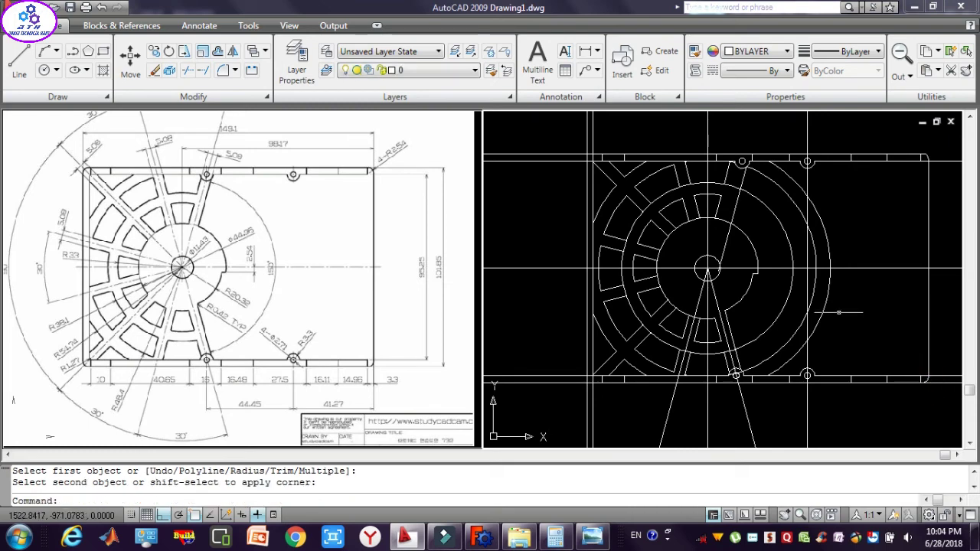
Round the bottom-left and top-left corners where the new left edge meets the frame
key("Return")
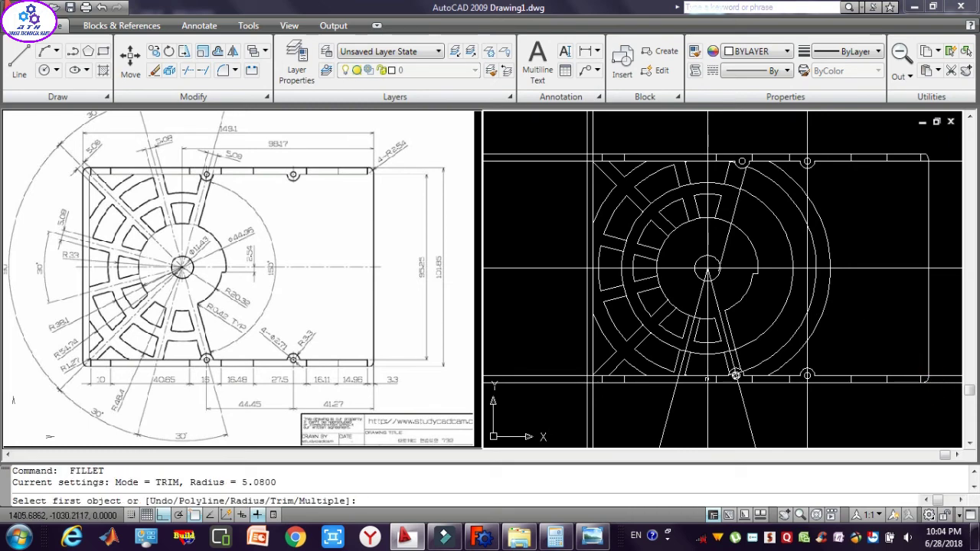
left_click(600, 380)
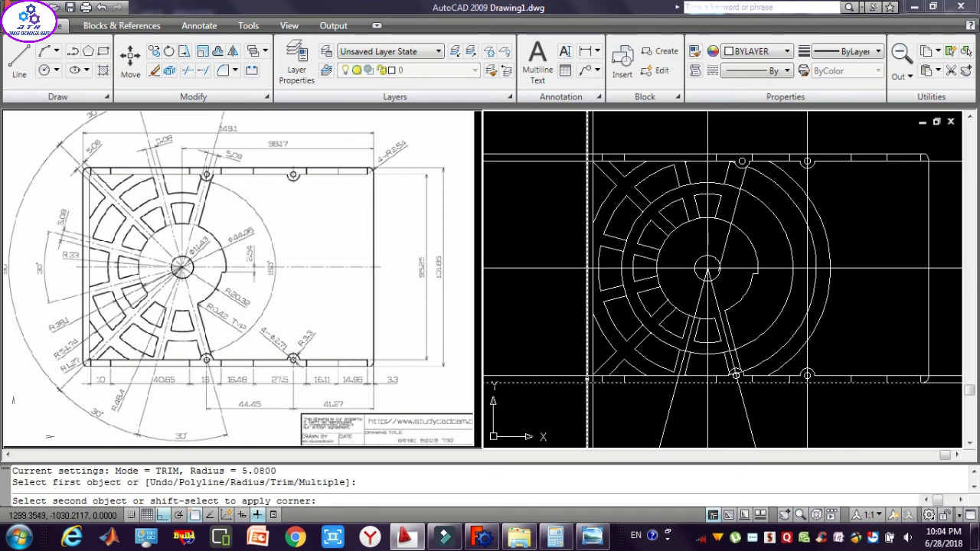
left_click(588, 374)
key("Return")
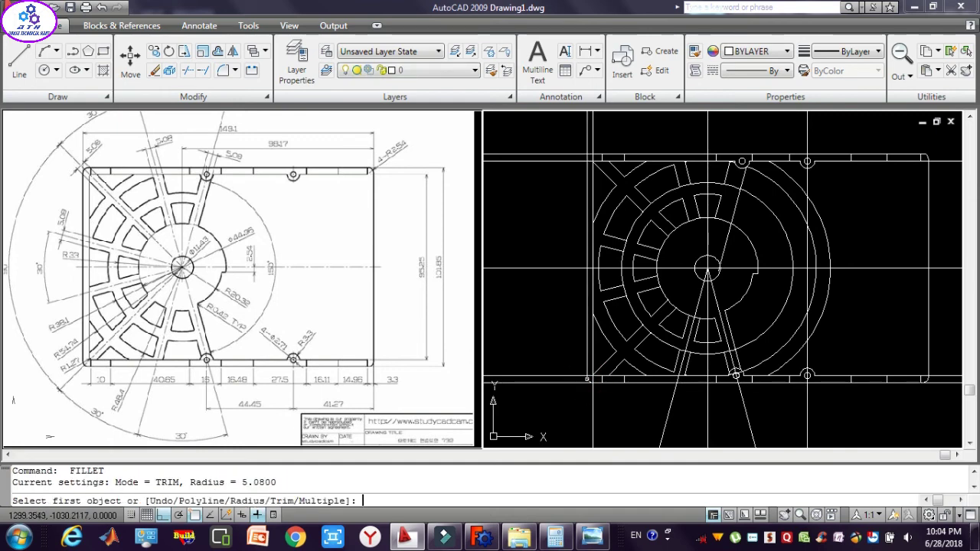
left_click(588, 150)
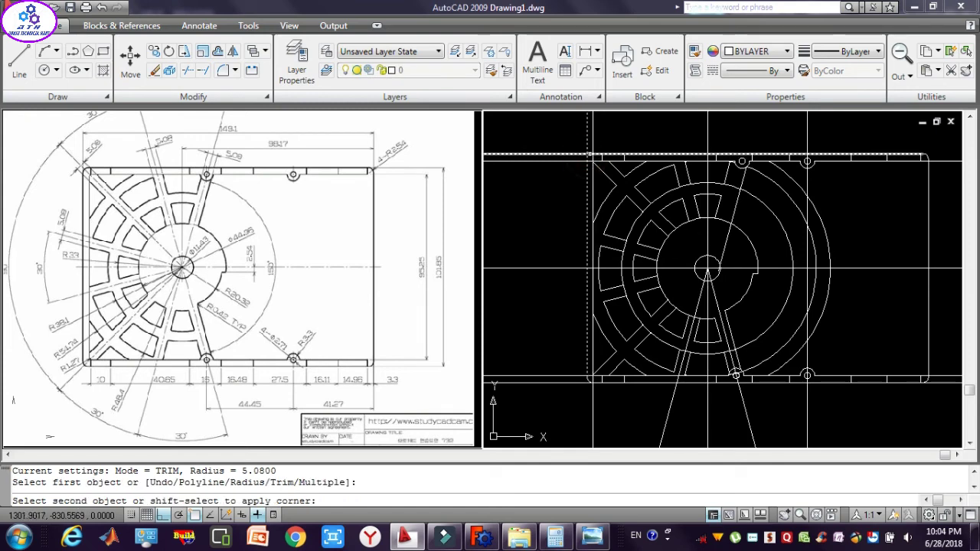
left_click(587, 155)
key("Escape")
key("Escape")
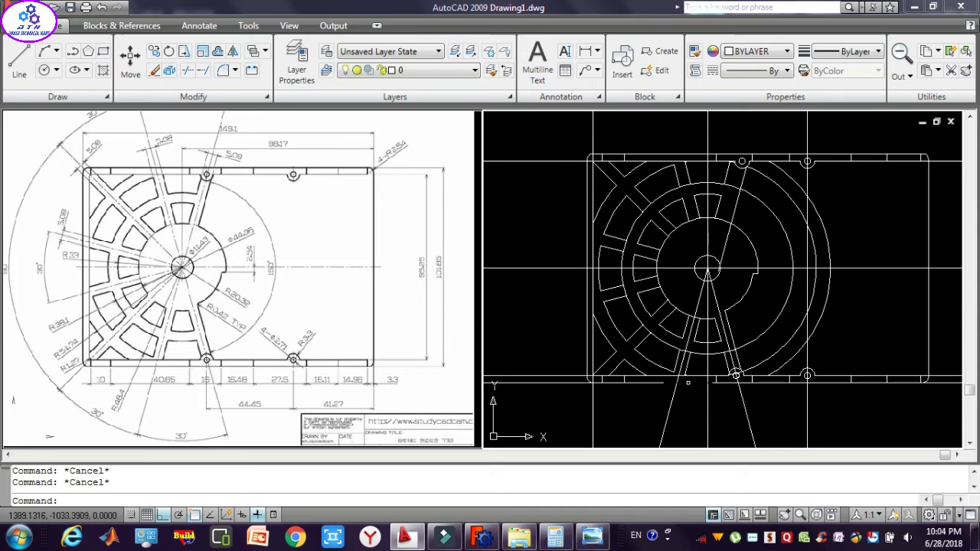
Erase the three slanted construction lines below the hub and the vertical guide through the right bolt hole
left_click(673, 394)
key("Delete")
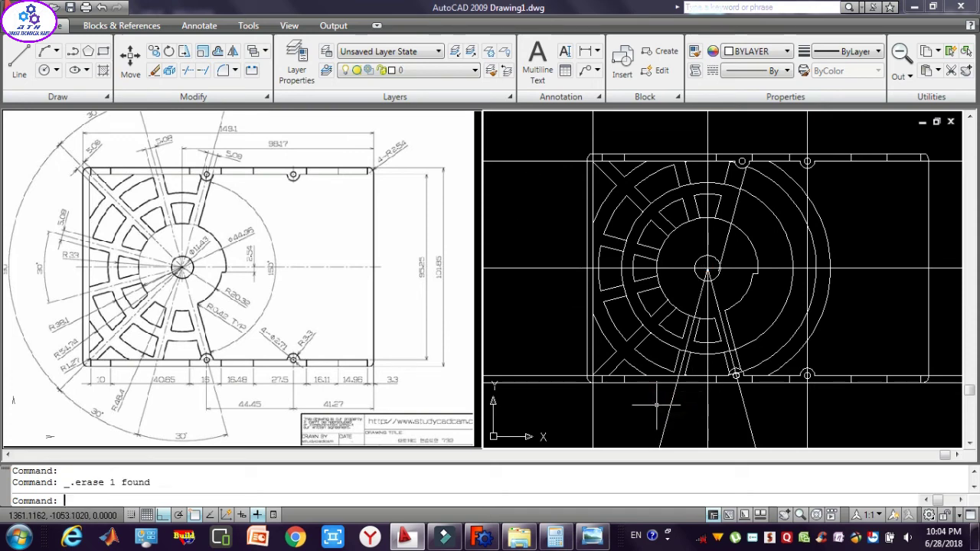
left_click(671, 407)
left_click(634, 405)
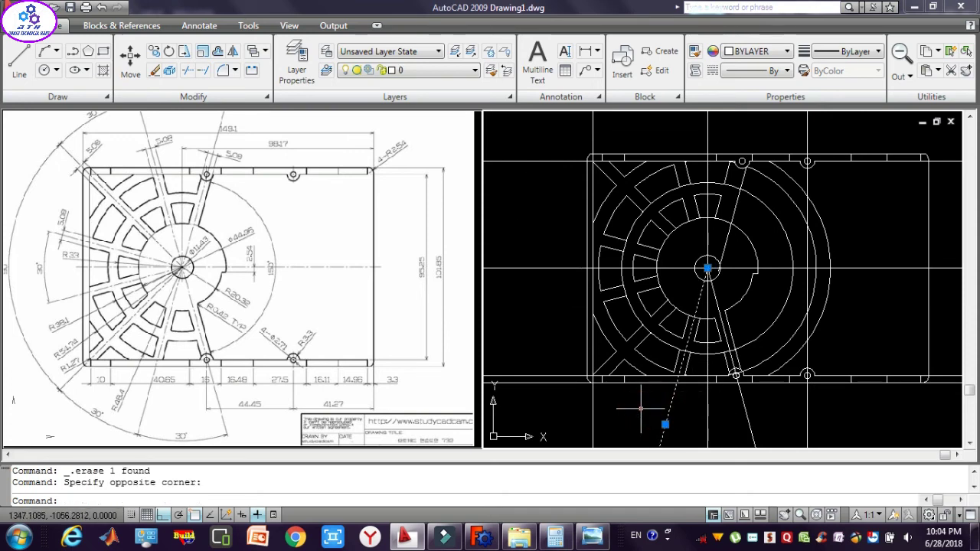
key("Delete")
left_click(750, 426)
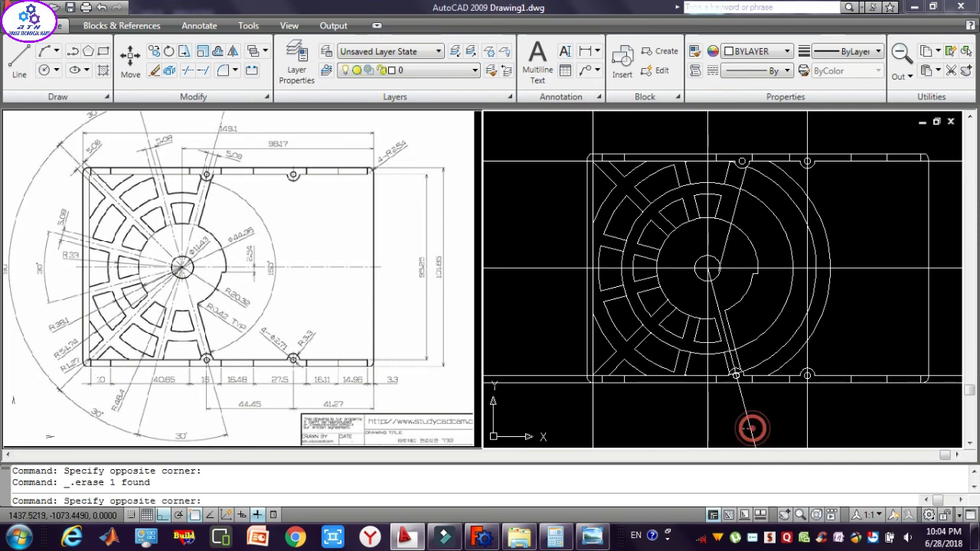
left_click(741, 430)
key("Delete")
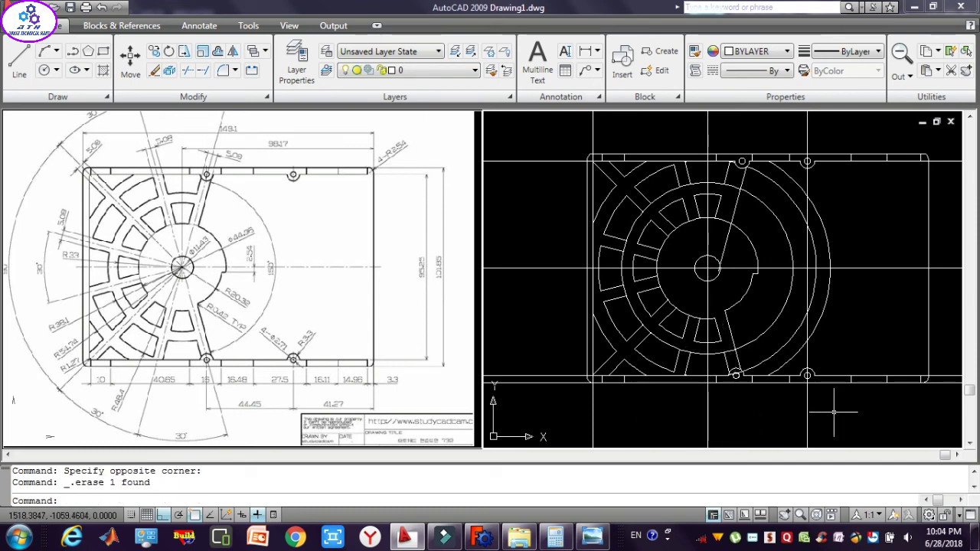
left_click(832, 414)
left_click(750, 416)
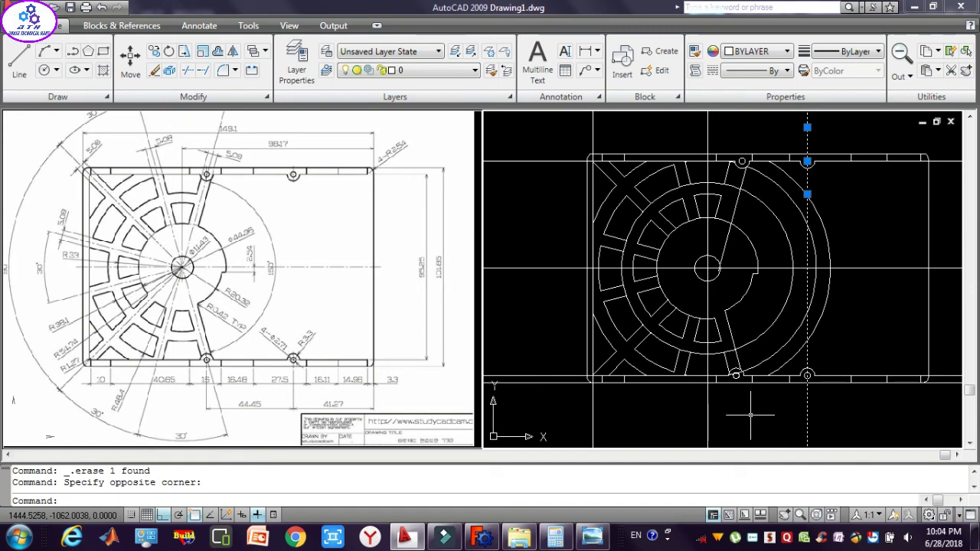
key("Delete")
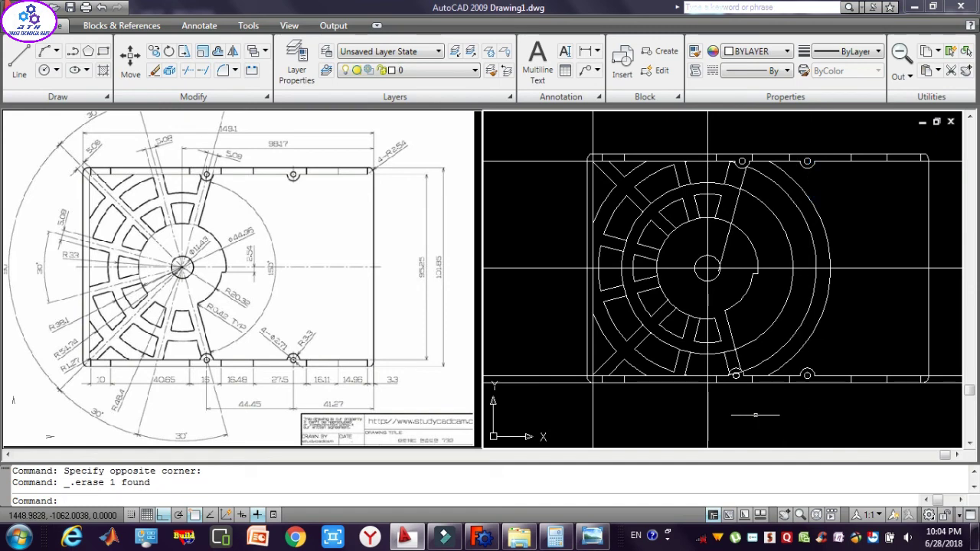
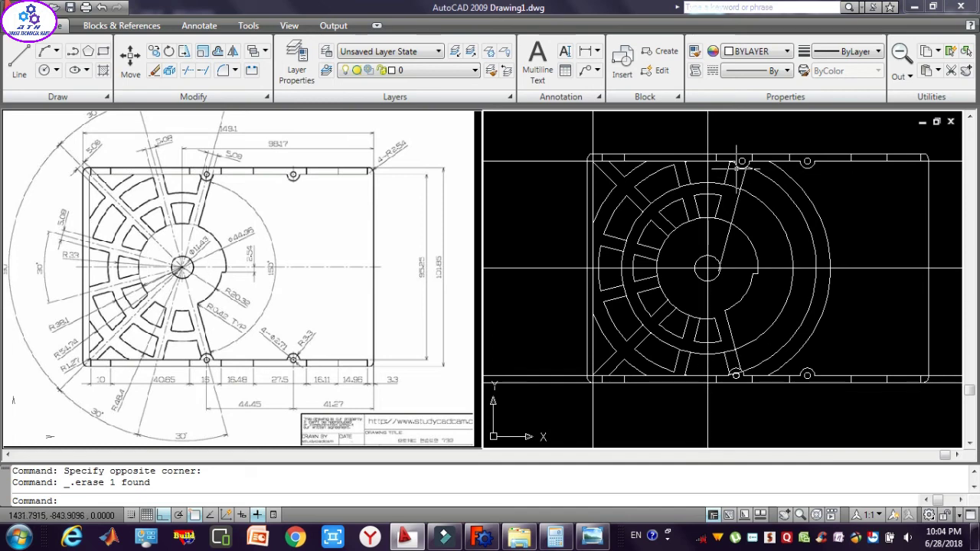
Trim the arc piece between the two edges of the top spoke
left_click(725, 166)
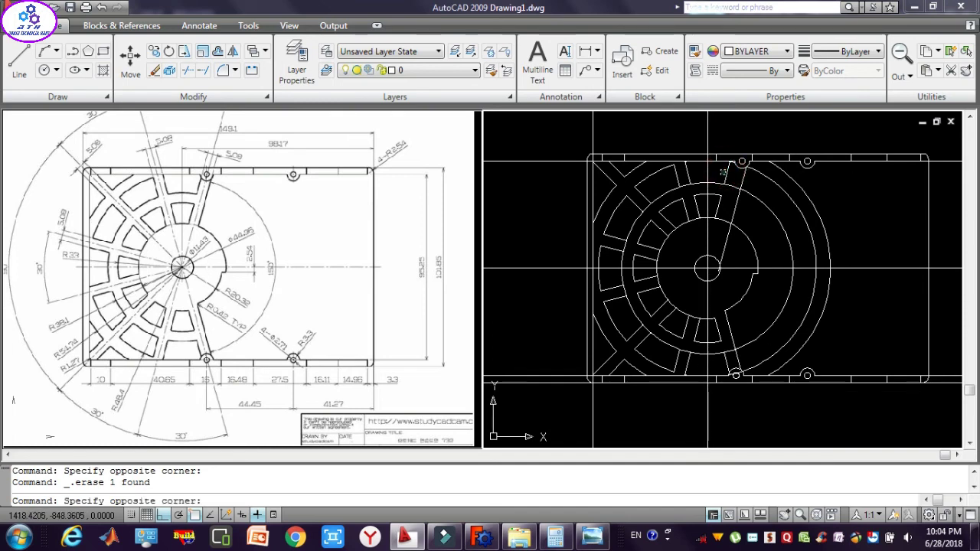
left_click(724, 172)
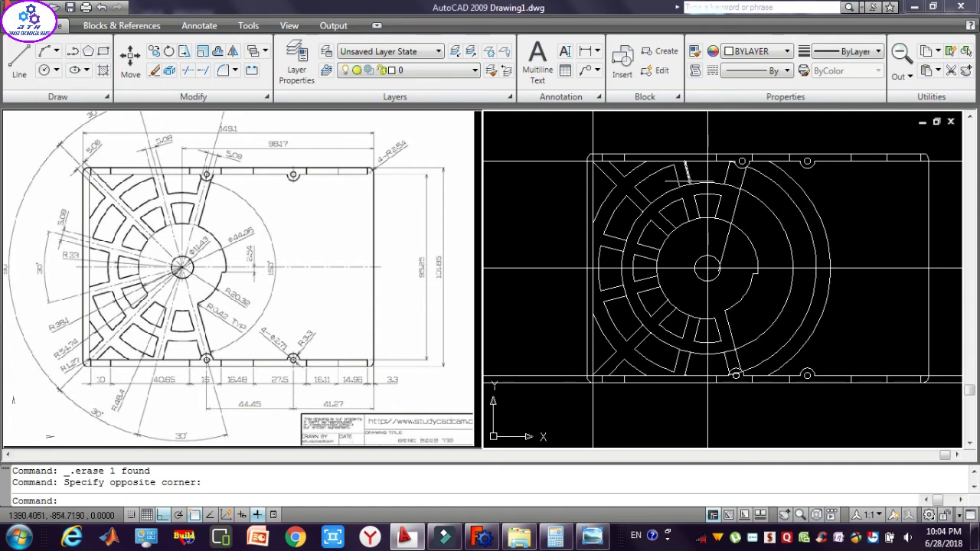
left_click(687, 176)
left_click(677, 177)
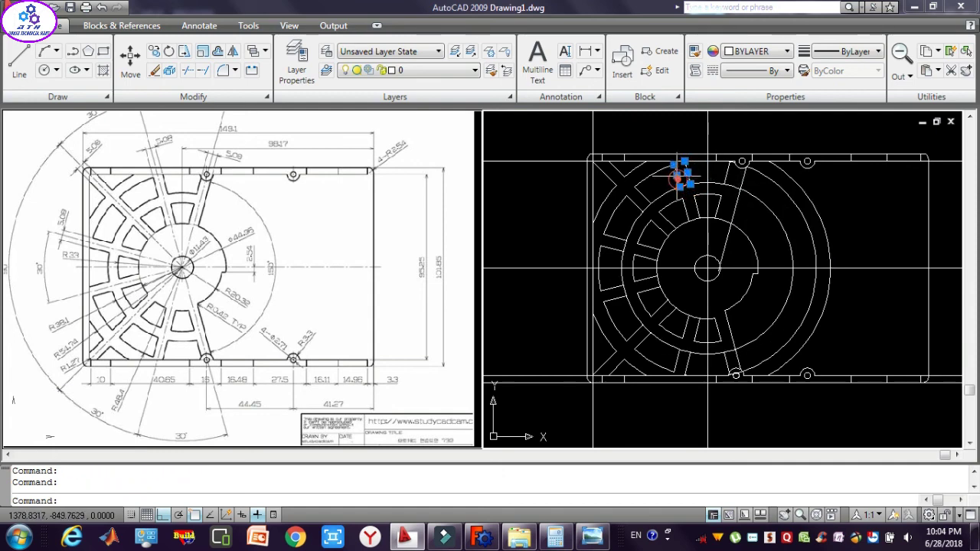
type("tr")
key("Return")
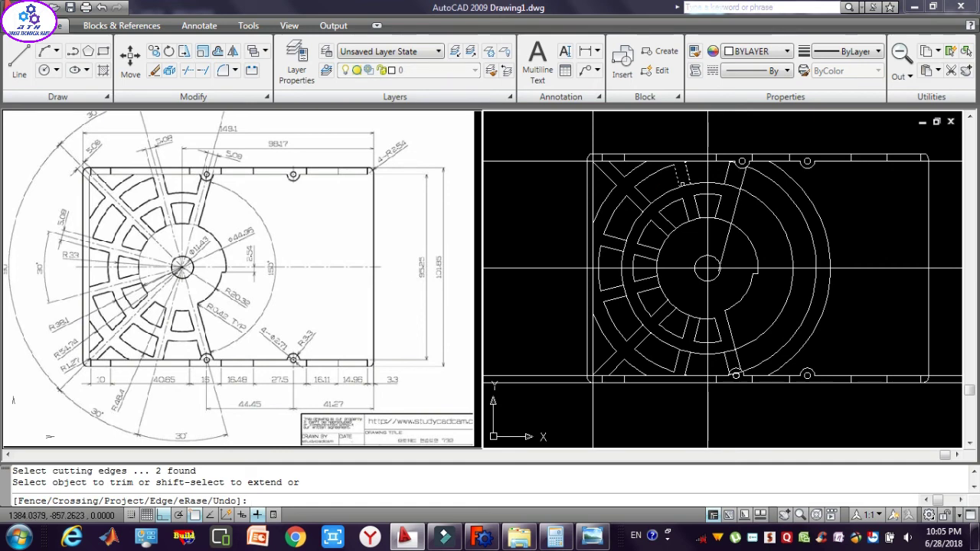
left_click(683, 181)
key("Escape")
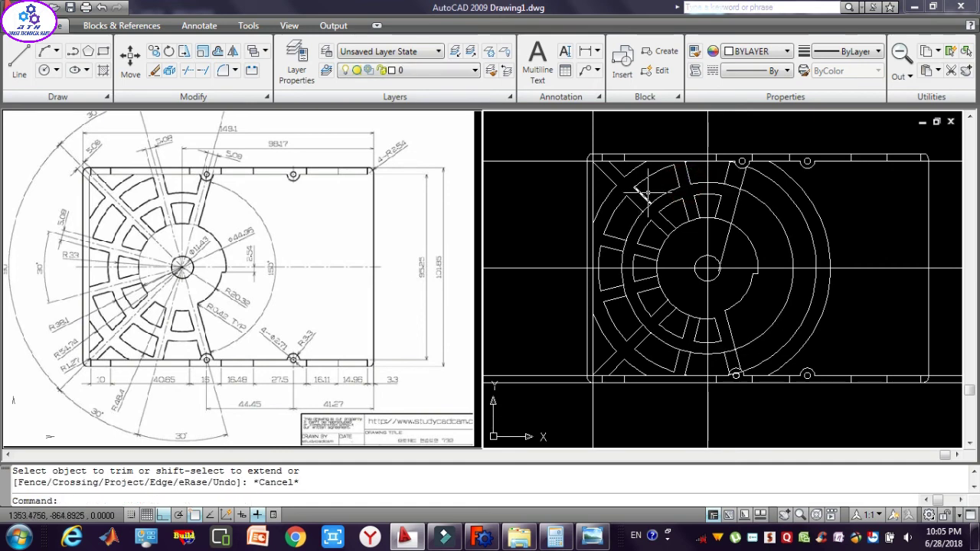
Select the edges at the upper-left spoke crossing and run TR on them
left_click(647, 193)
left_click(636, 202)
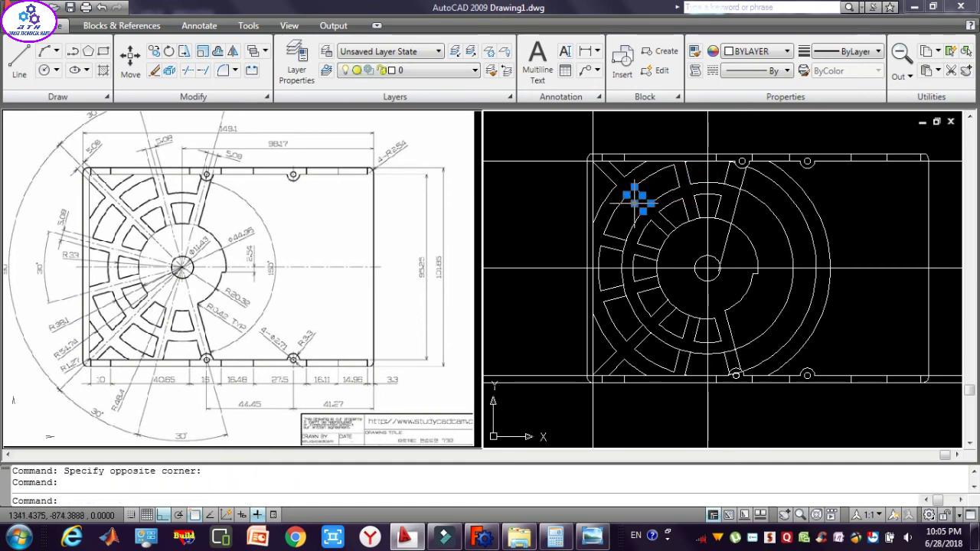
key("Escape")
left_click(638, 198)
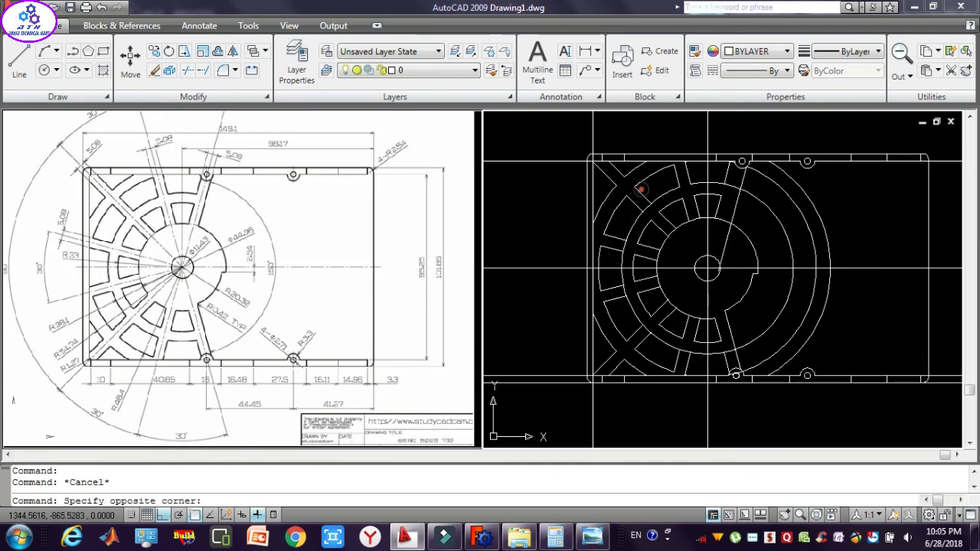
left_click(634, 193)
left_click(633, 195)
left_click(628, 197)
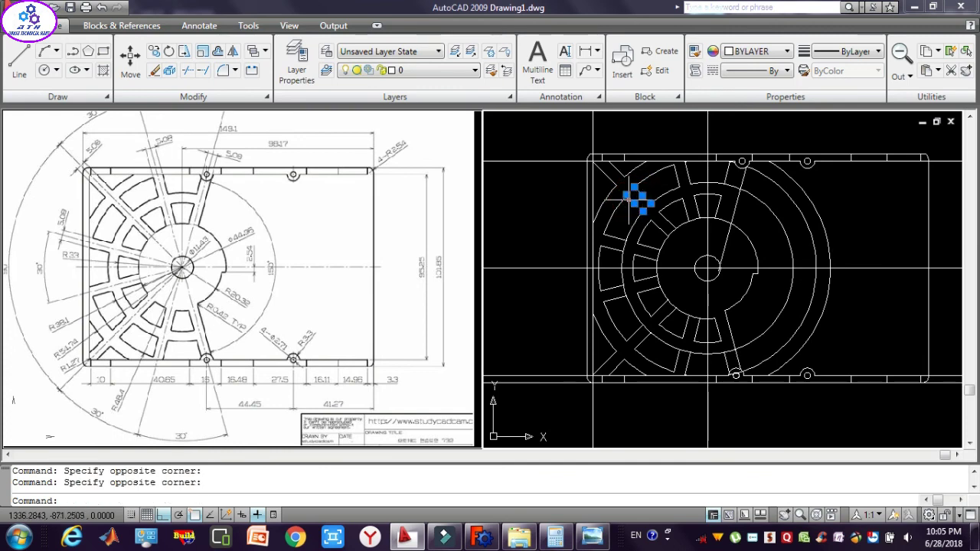
type("tr")
key("Return")
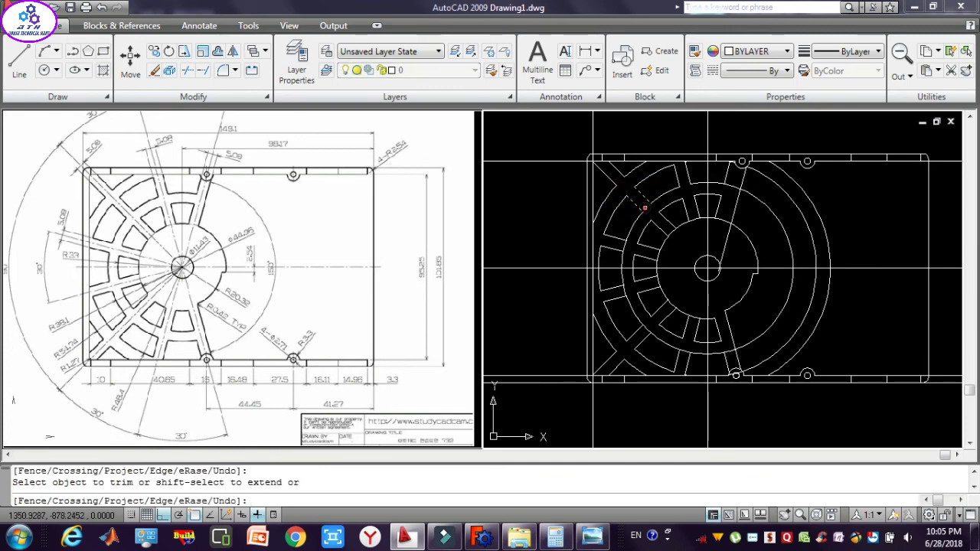
key("Escape")
Trim the short arc pieces at the left and lower-left spoke crossings
left_click(616, 228)
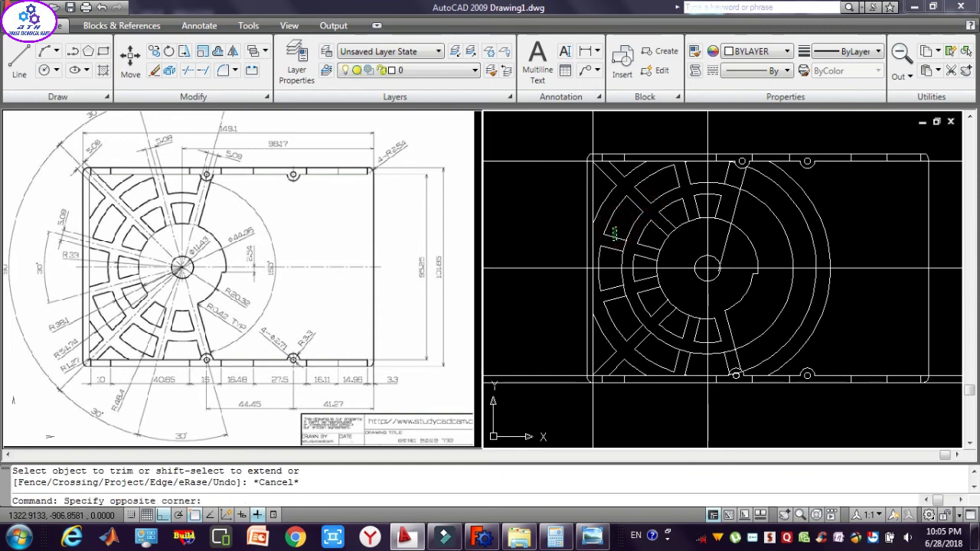
left_click(615, 238)
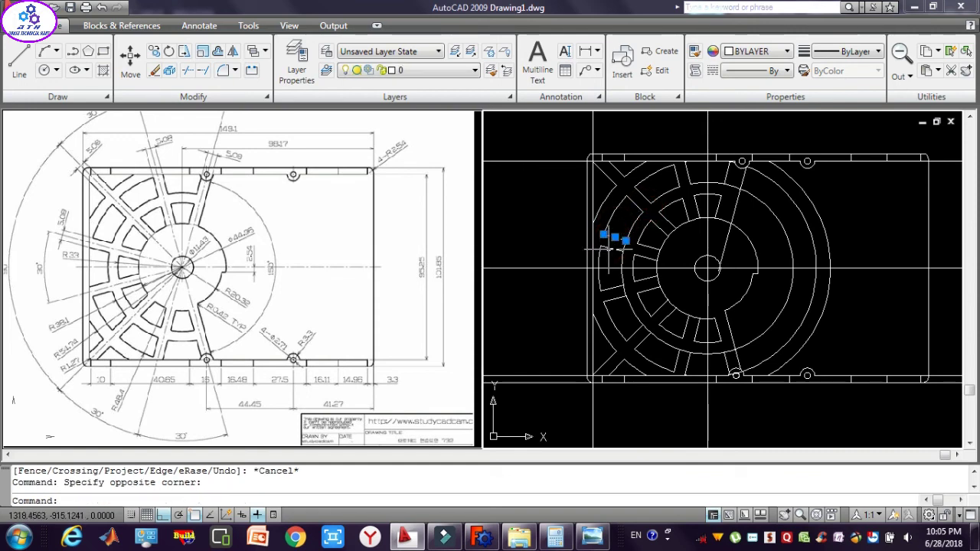
type("tr")
key("Return")
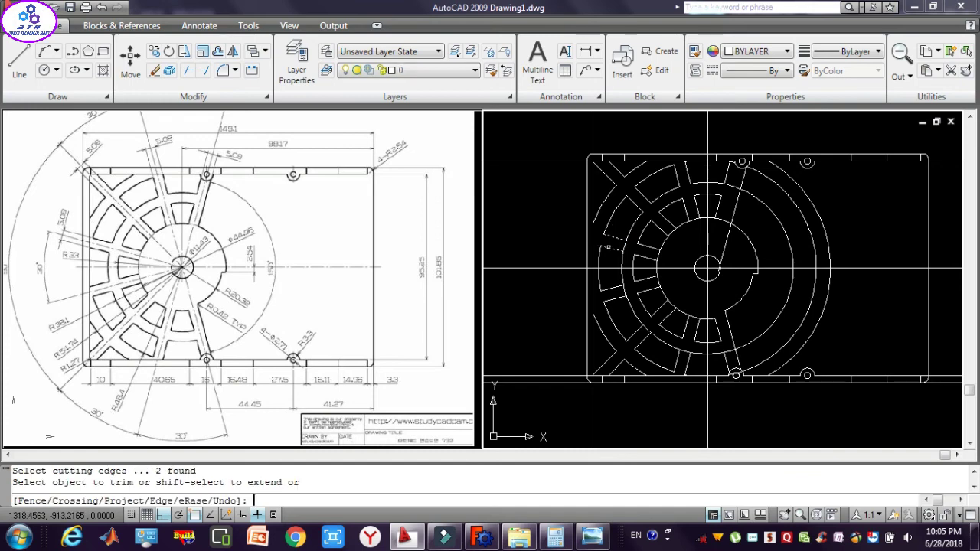
left_click(622, 246)
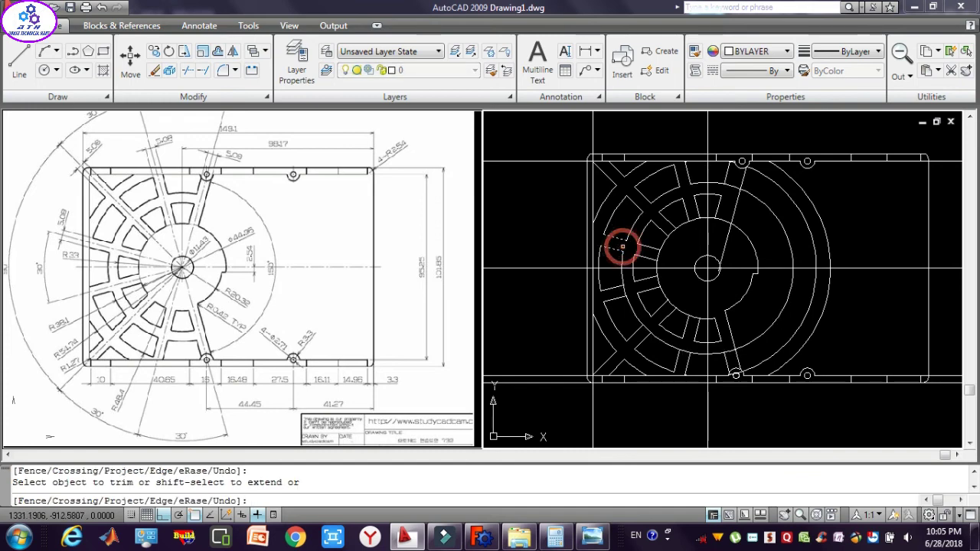
key("Escape")
mouse_move(597, 281)
left_mouse_down()
mouse_move(634, 310)
mouse_move(609, 295)
left_mouse_up()
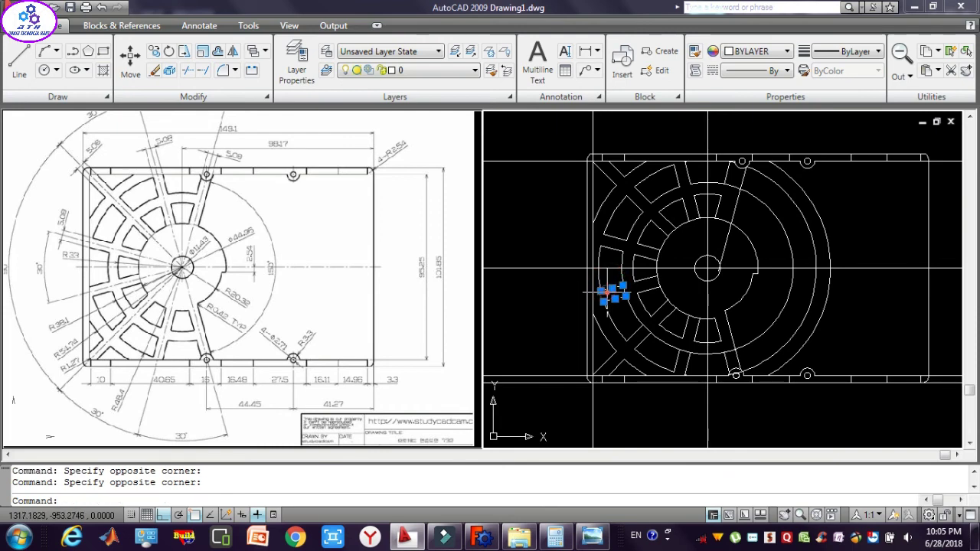
type("tr")
key("Return")
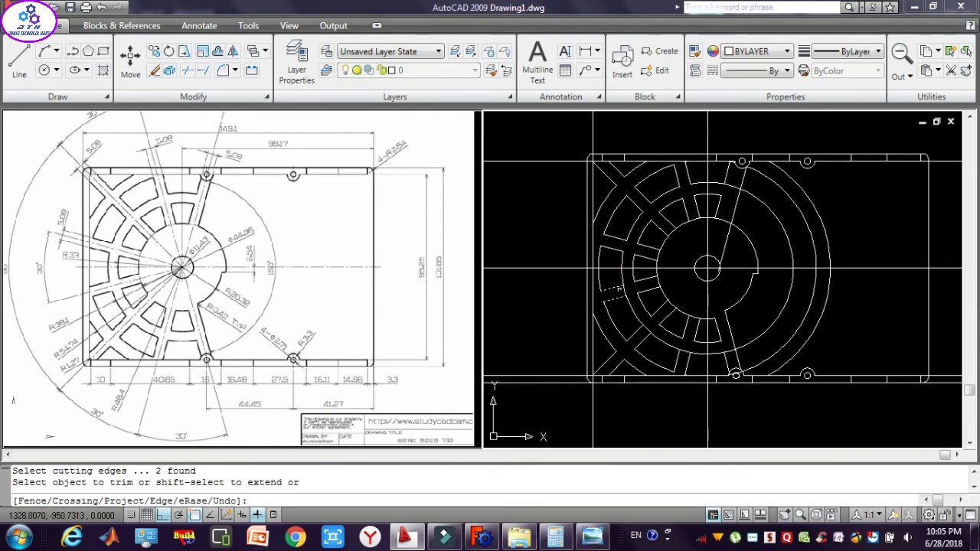
left_click(625, 291)
key("Escape")
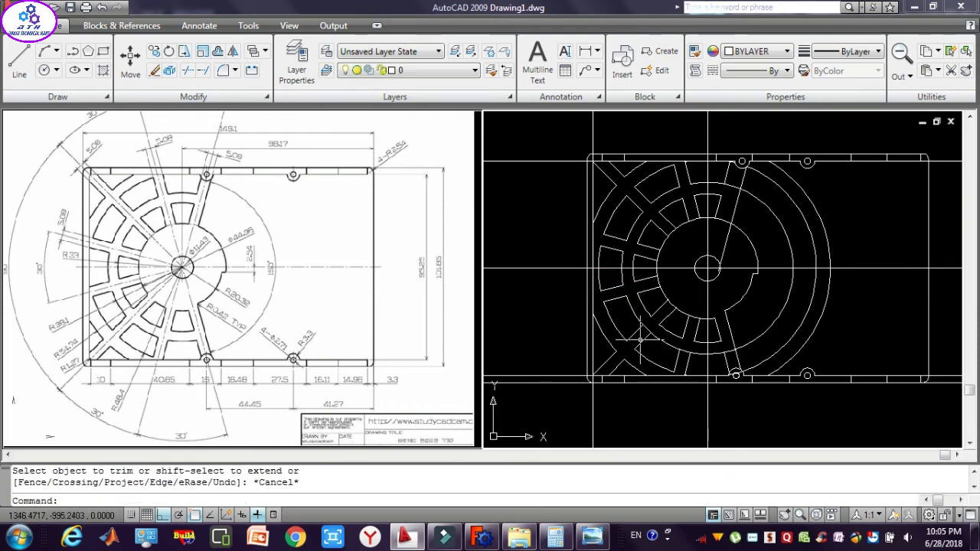
Trim the piece between the edges at the lower-left spoke
left_click(637, 338)
left_click(629, 332)
left_click(650, 352)
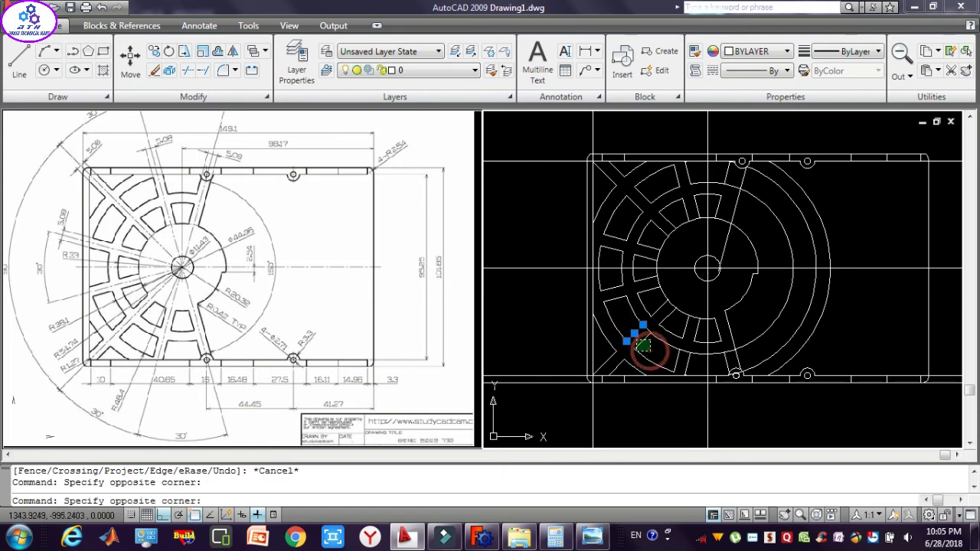
left_click(639, 342)
type("r")
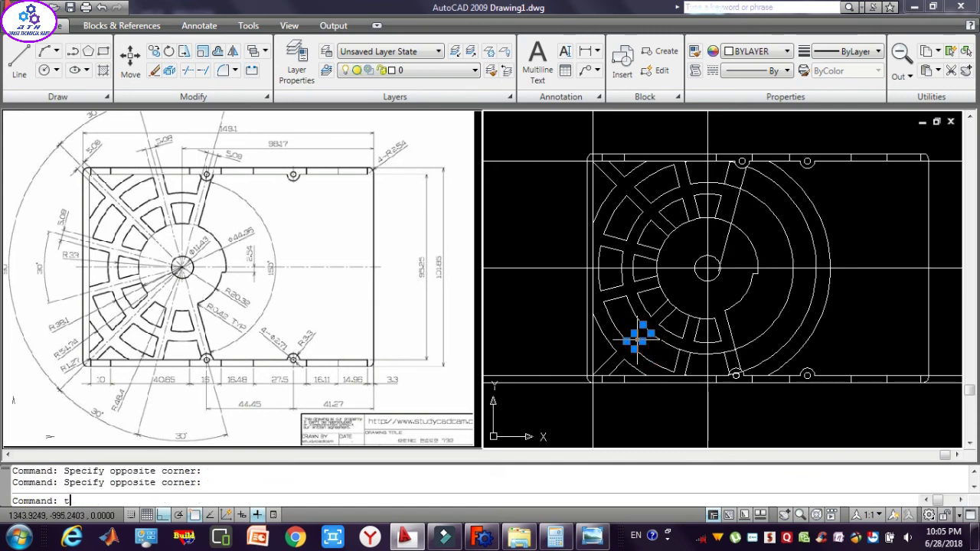
type("r")
key("Return")
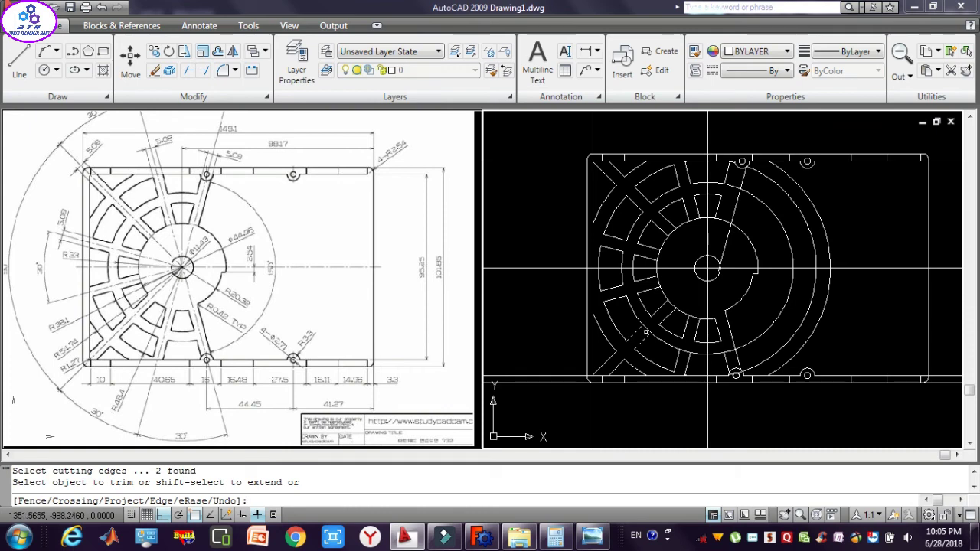
left_click(646, 328)
key("Escape")
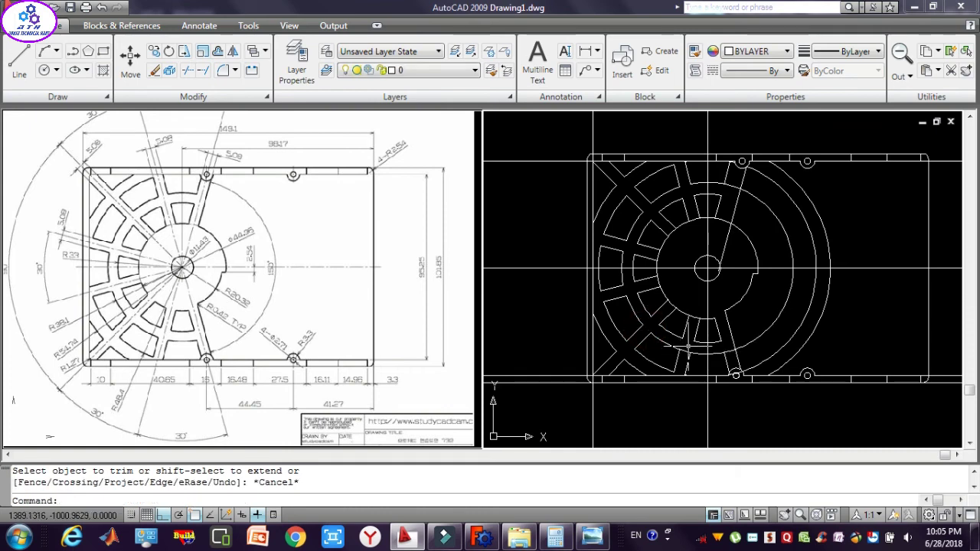
Trim the segment crossing the bottom spoke
left_click(693, 360)
left_click(655, 344)
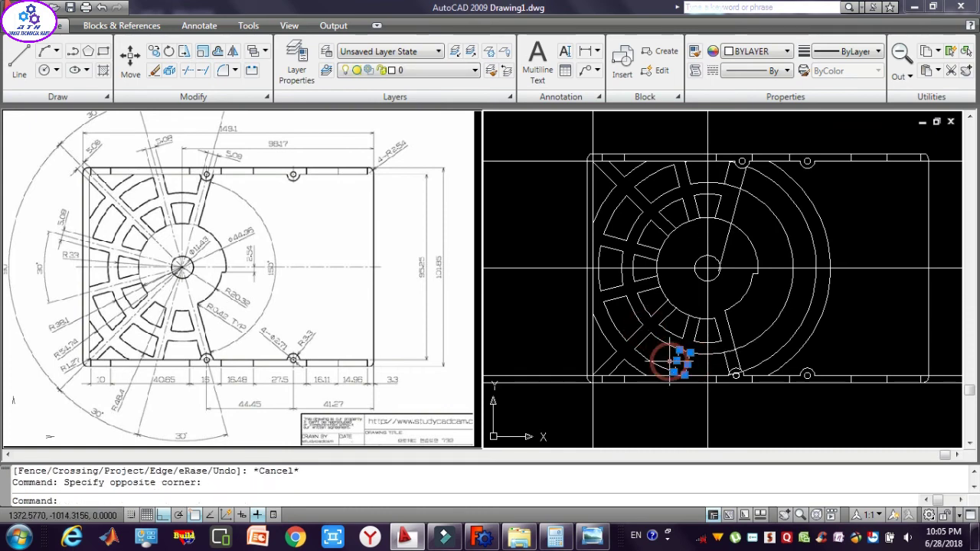
type("tr")
key("Return")
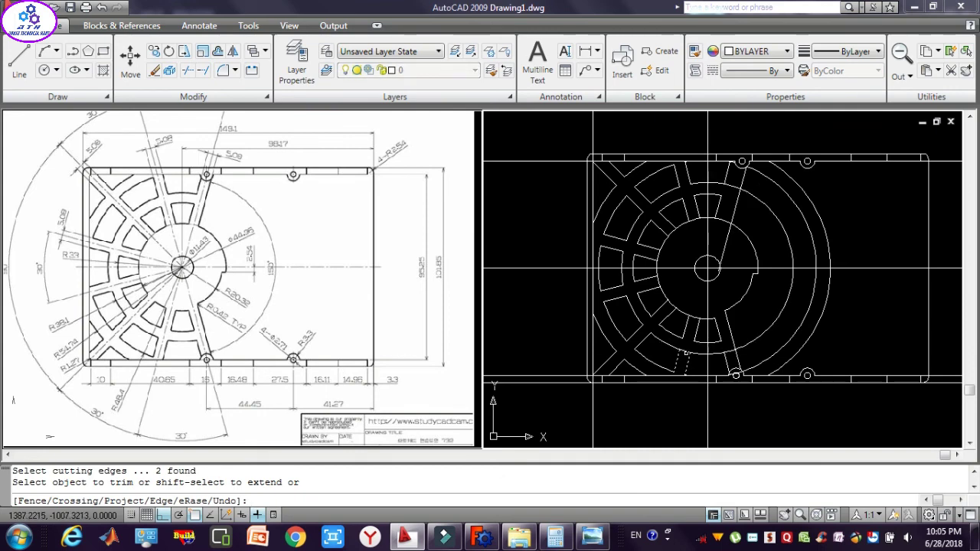
left_click(684, 349)
key("Escape")
key("Escape")
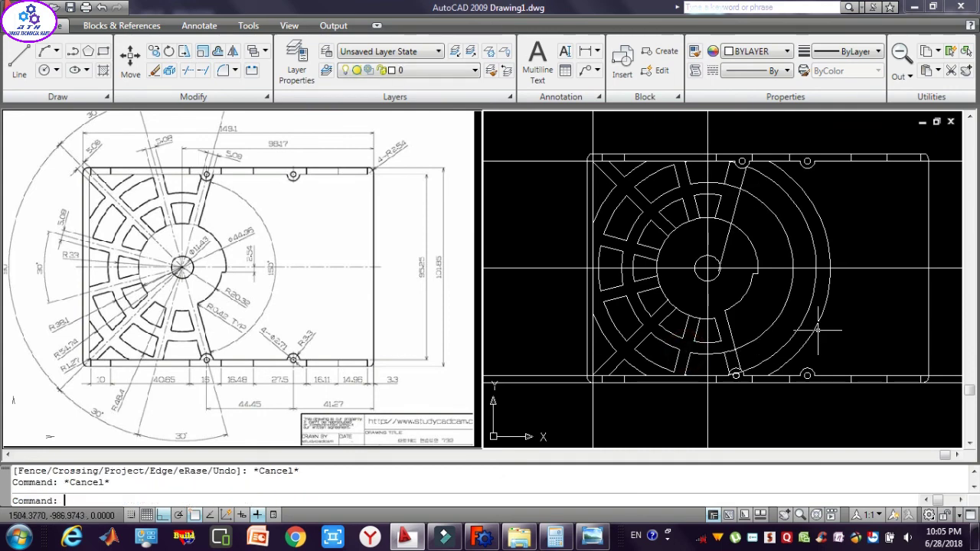
key("Escape")
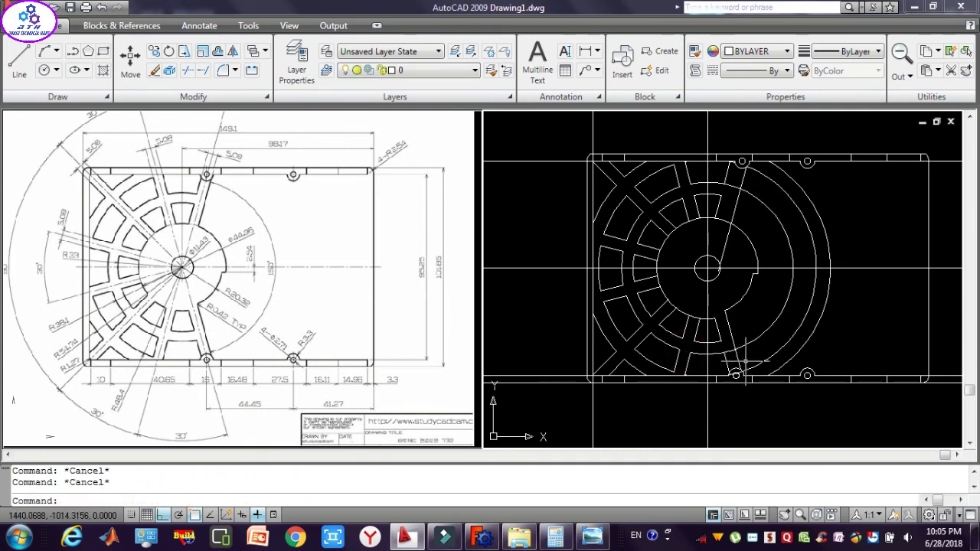
Trim the piece between the lower-right spoke lines
left_click(744, 360)
left_click(731, 356)
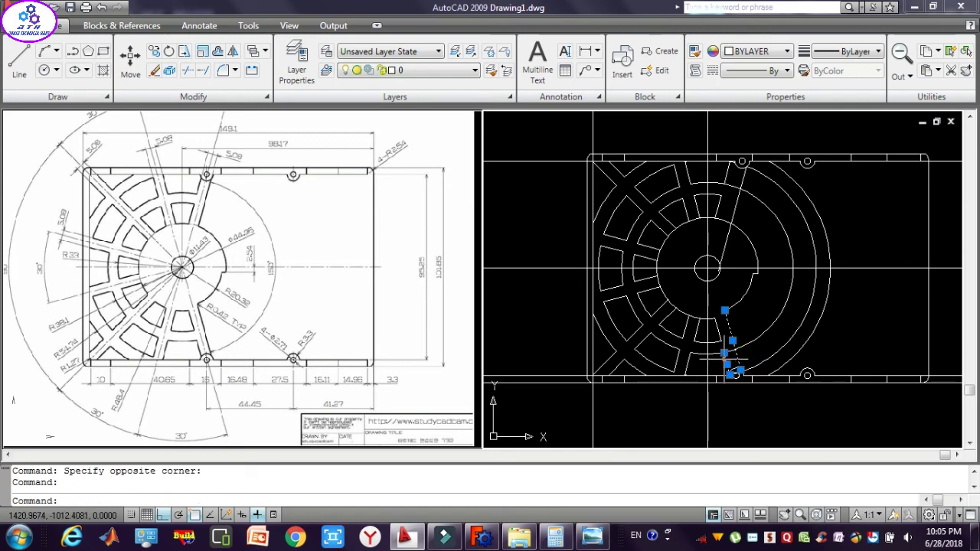
left_click(724, 356)
type("tr")
key("Return")
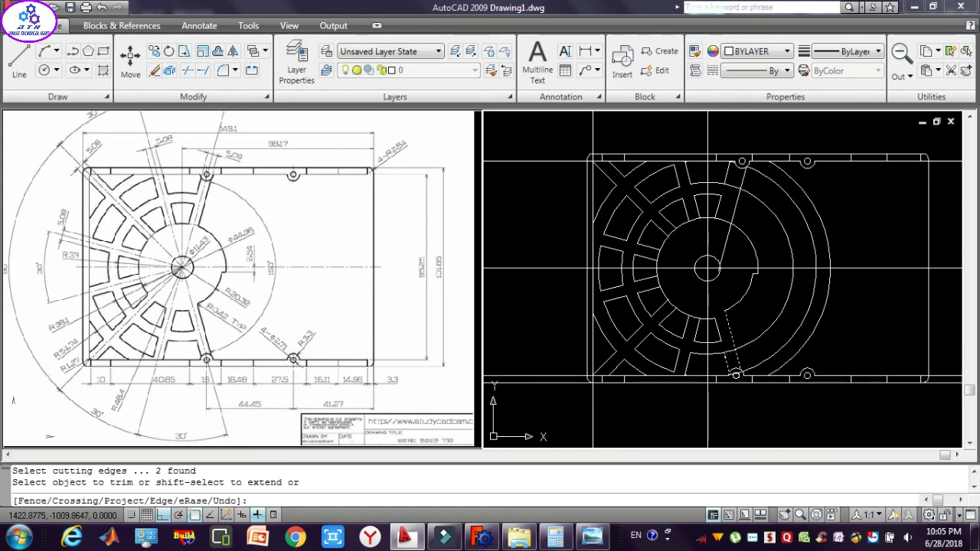
left_click(728, 352)
key("Escape")
key("Escape")
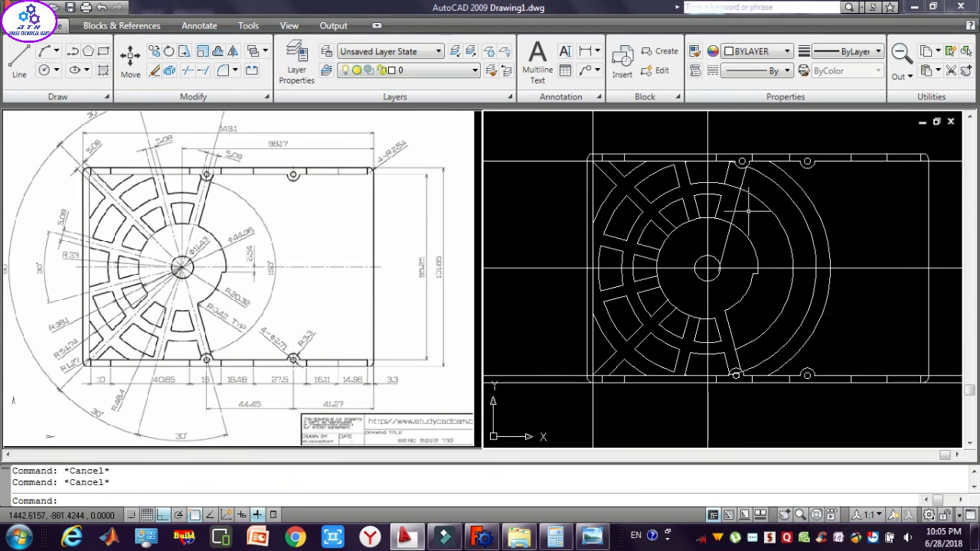
Trim the arc right of centre against the slanted spoke line and small top-hole arc
left_click(744, 175)
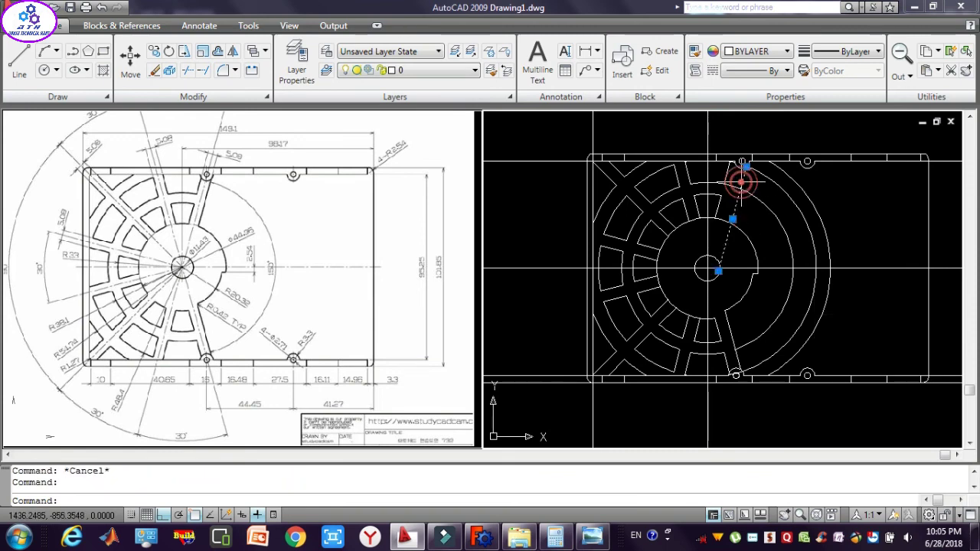
left_click(726, 174)
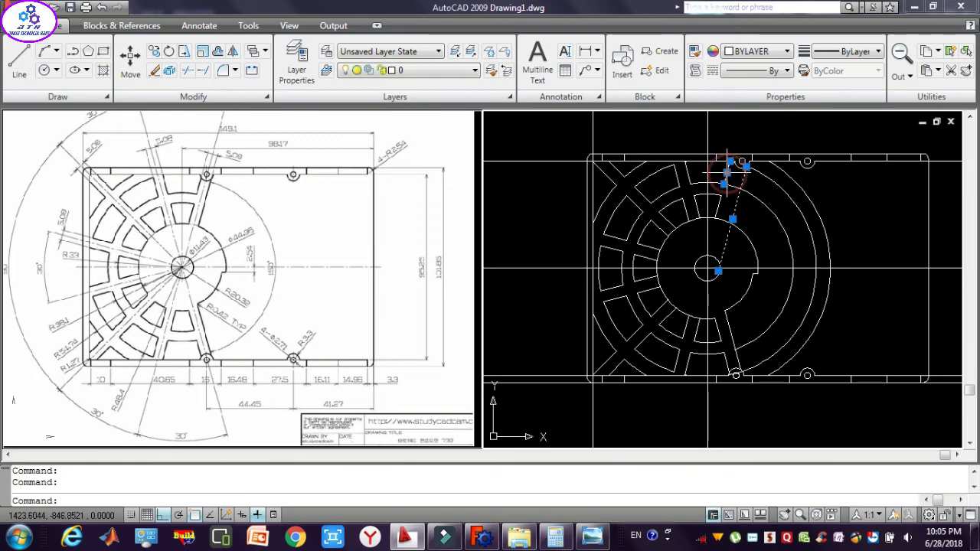
type("tr")
key("Return")
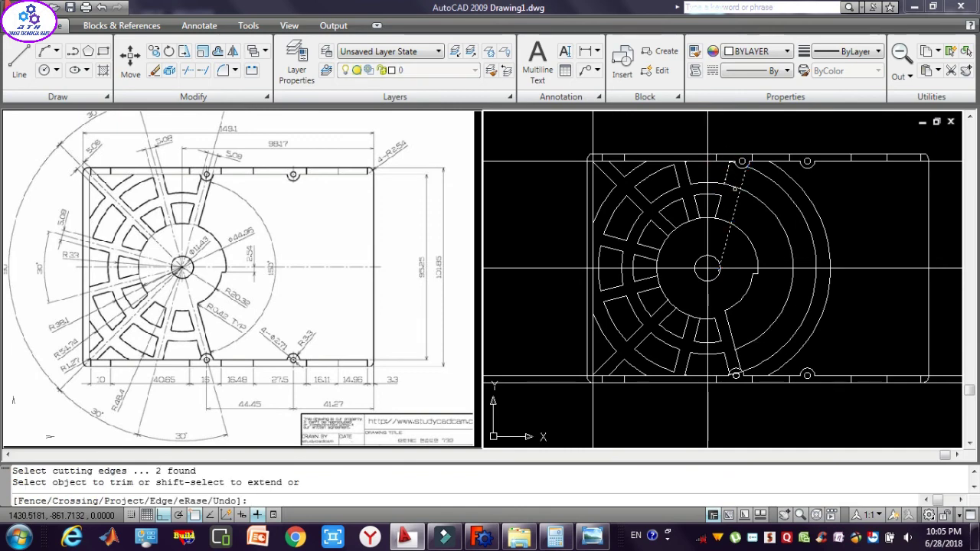
left_click(737, 186)
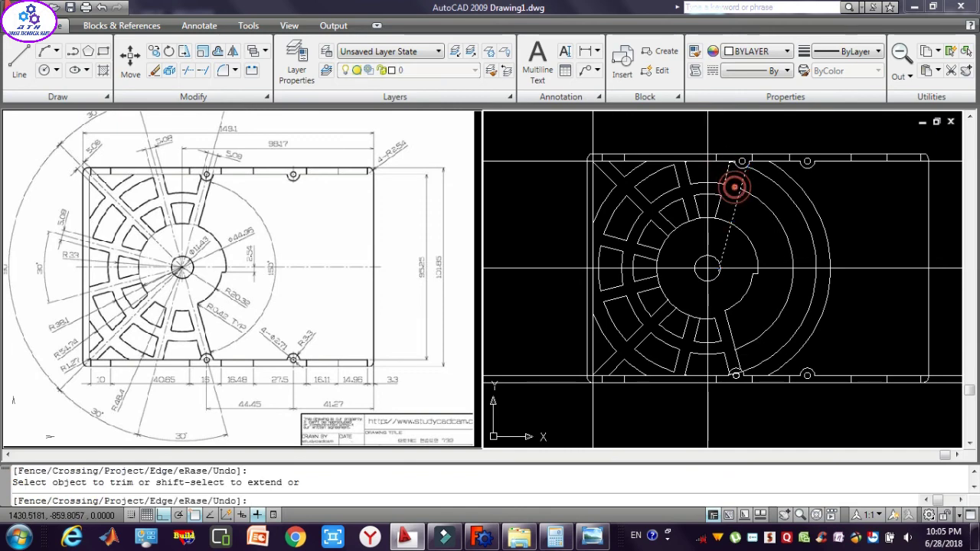
key("Escape")
Erase the stray arc and the large outer arc on the plate's right side
left_click(791, 202)
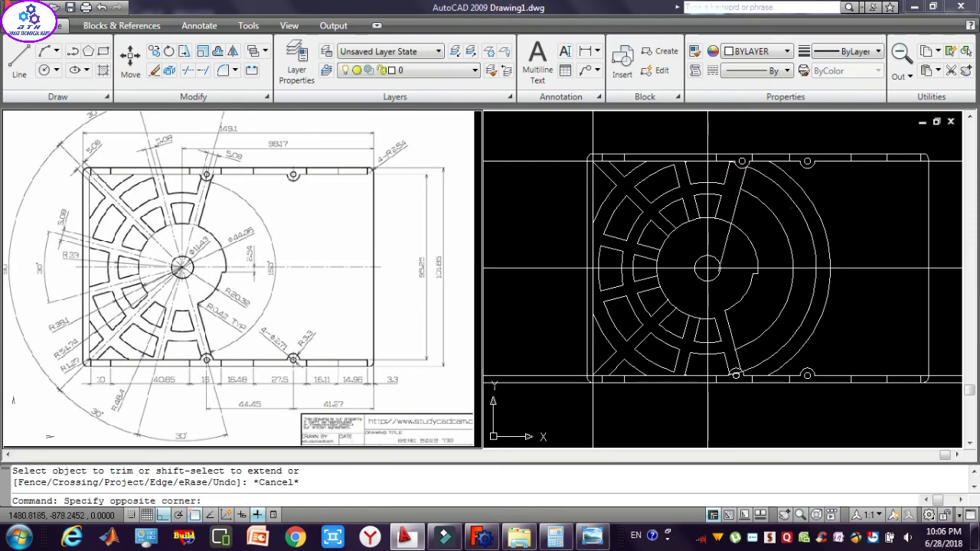
left_click(765, 216)
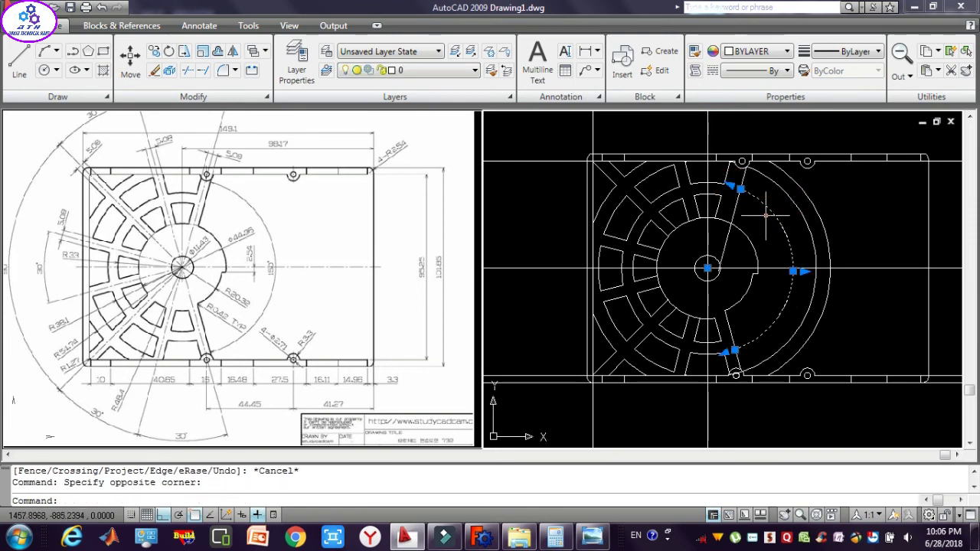
key("Delete")
left_click(812, 201)
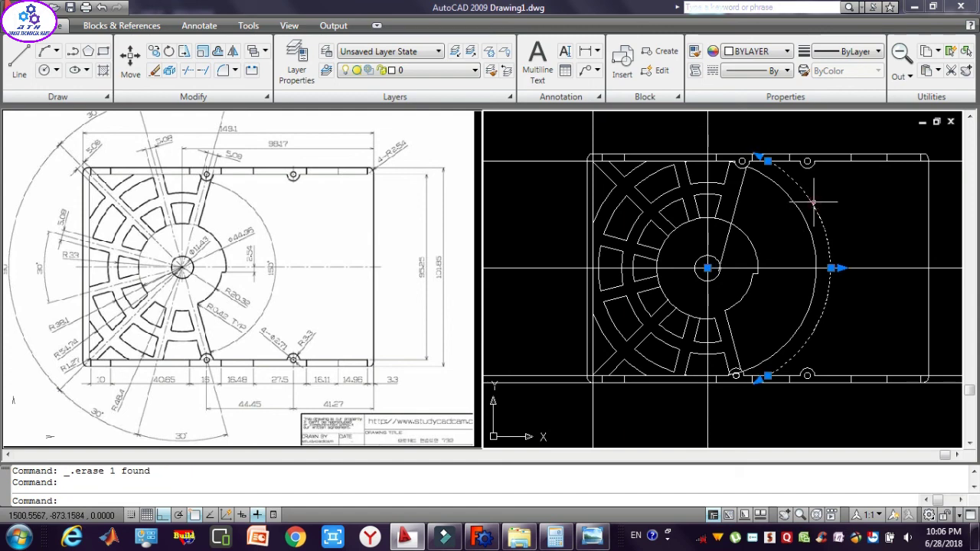
left_click(805, 201)
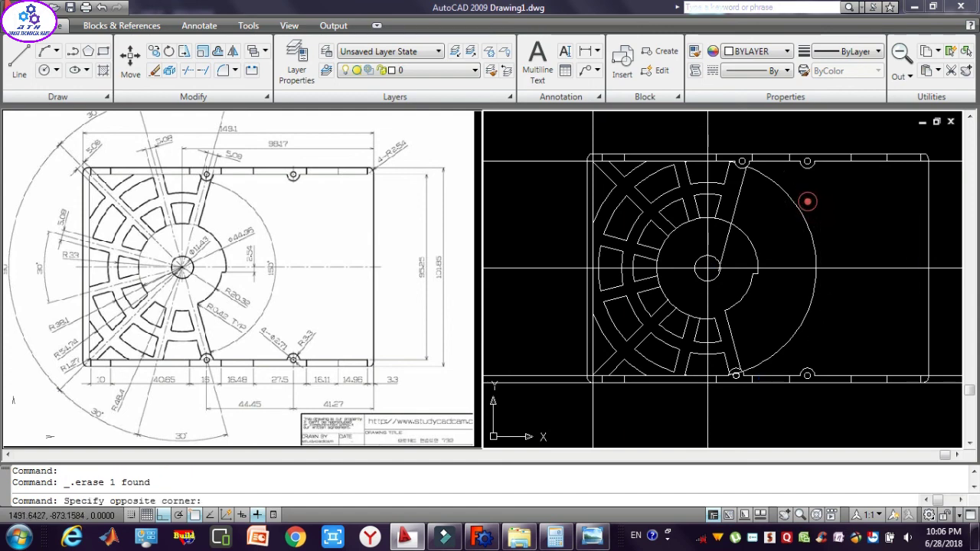
left_click(783, 210)
key("Delete")
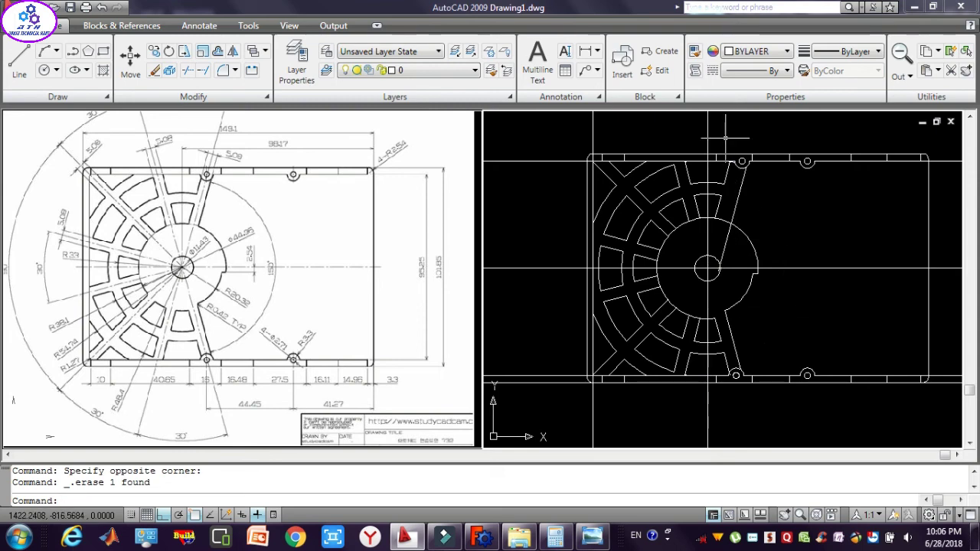
type("z")
key("Return")
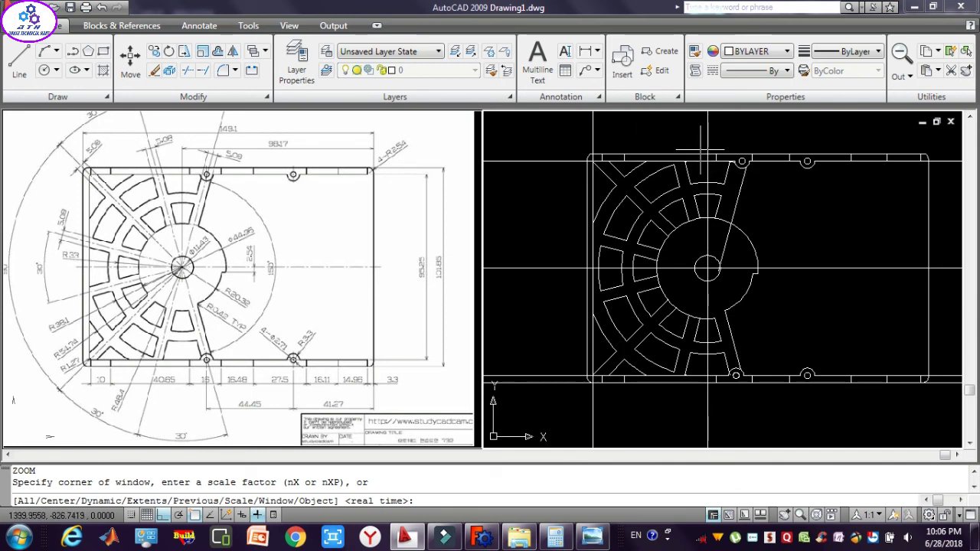
Zoom in near the top hole and erase the small arc beside it
left_click(664, 134)
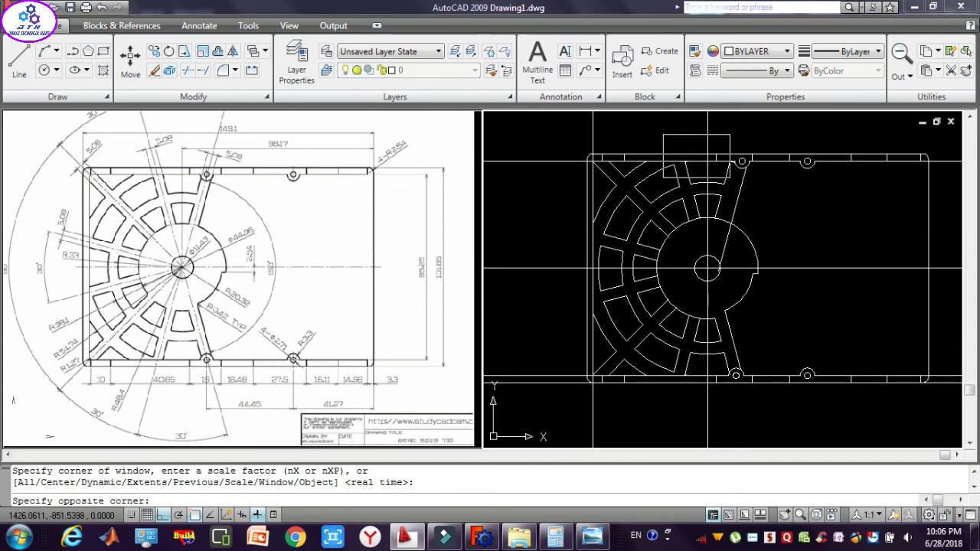
left_click(730, 177)
key("Escape")
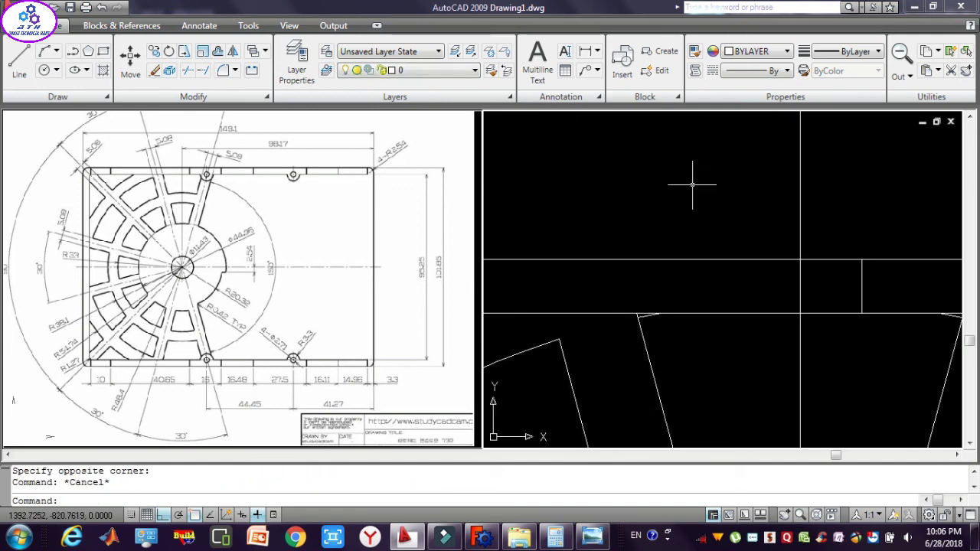
key("Escape")
type("p")
key("Return")
mouse_move(772, 218)
left_mouse_down()
mouse_move(728, 215)
mouse_move(788, 250)
mouse_move(751, 225)
left_mouse_up()
key("Escape")
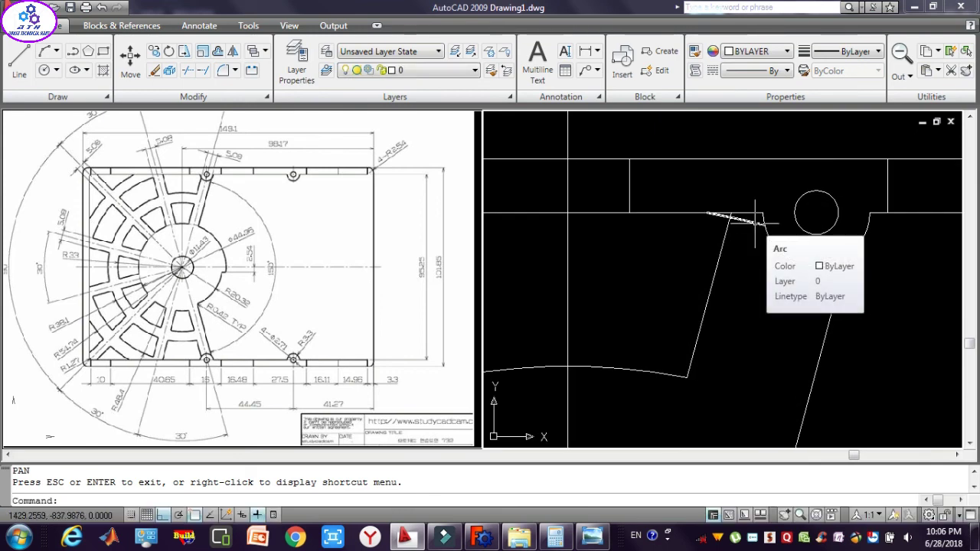
left_click(755, 222)
key("Delete")
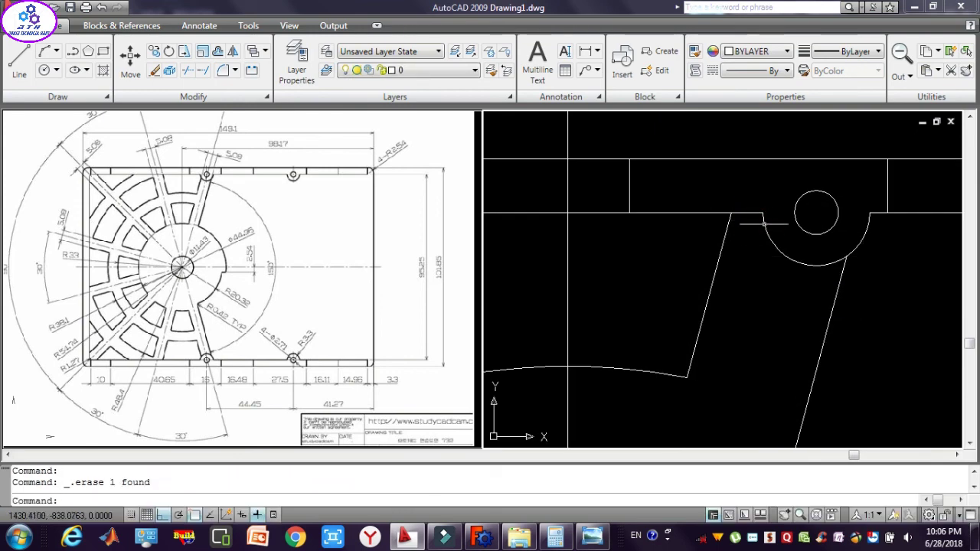
Zoom out to the whole plate and erase two stray vertical construction lines
left_click(904, 51)
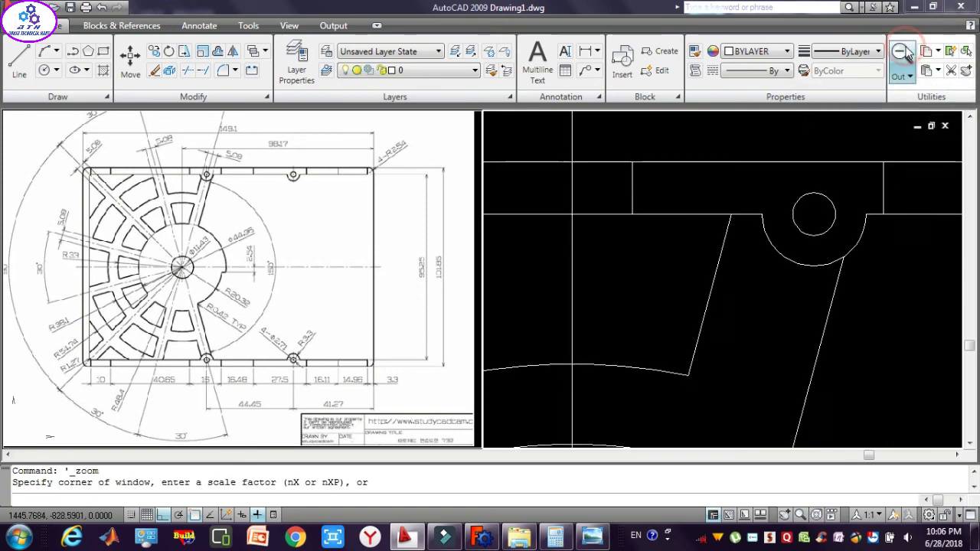
left_click(904, 52)
left_click(904, 51)
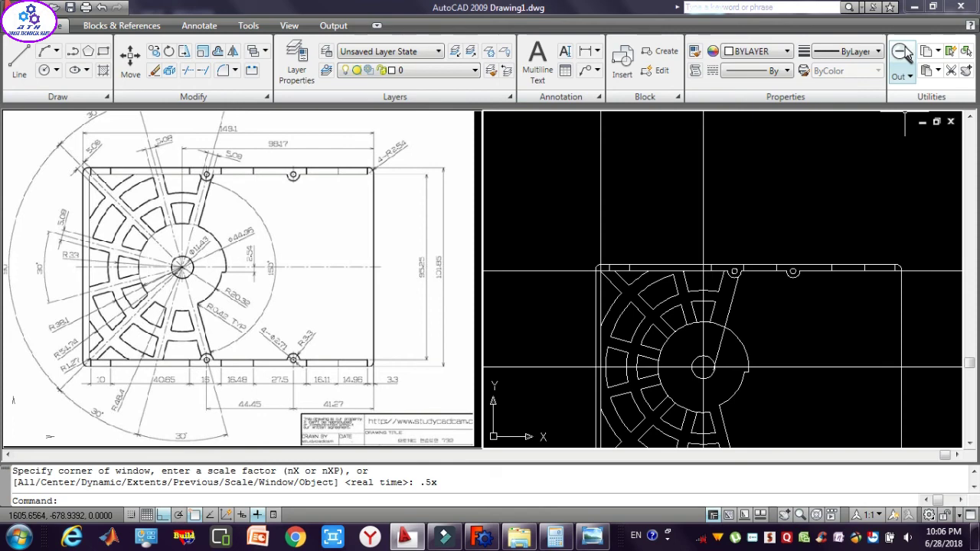
left_click(904, 51)
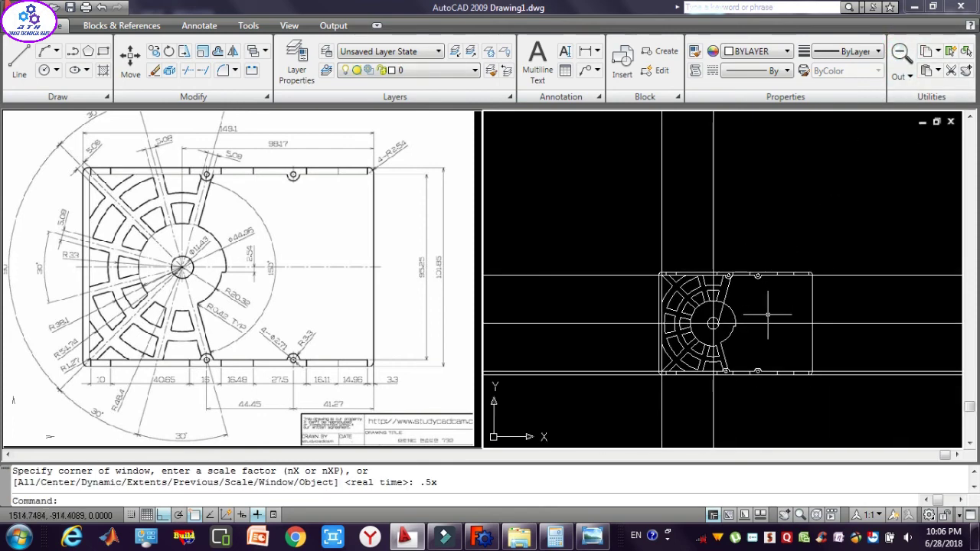
left_click(758, 394)
left_click(689, 411)
key("Delete")
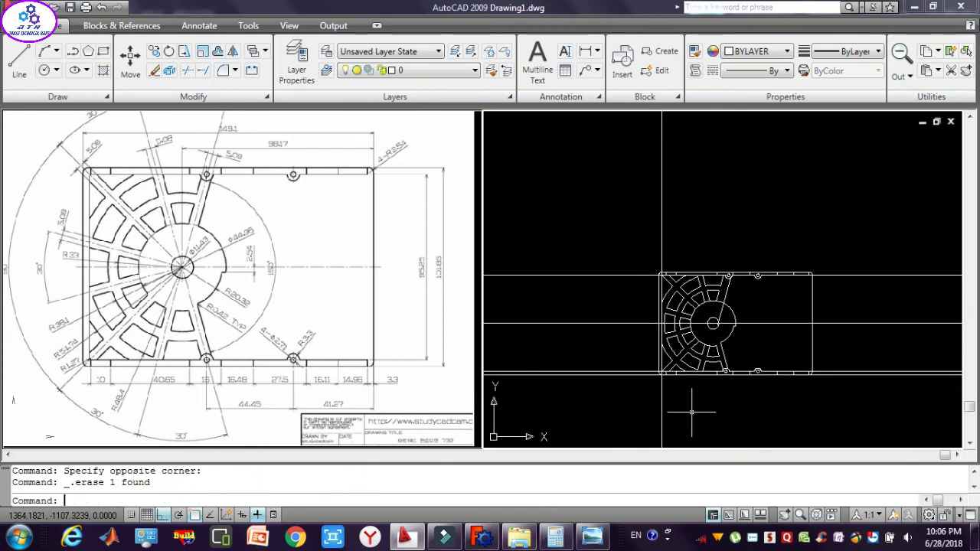
left_click(691, 412)
left_click(649, 410)
key("Delete")
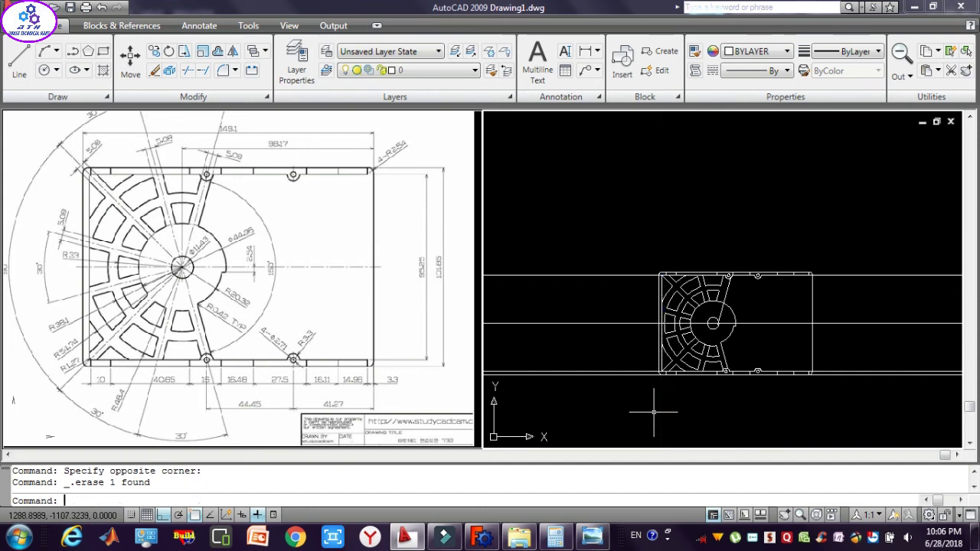
Erase the horizontal centre line, keeping the top horizontal construction line
left_click(615, 323)
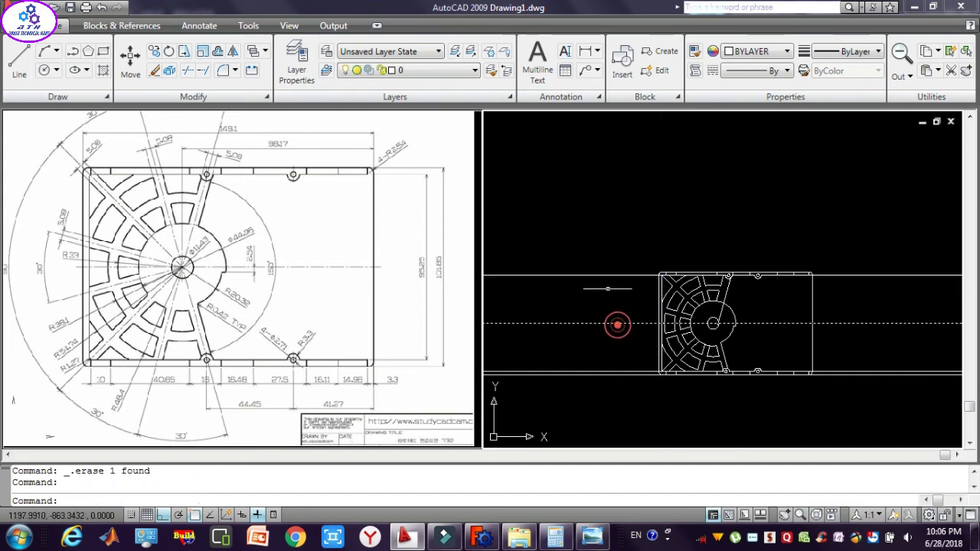
key("Delete")
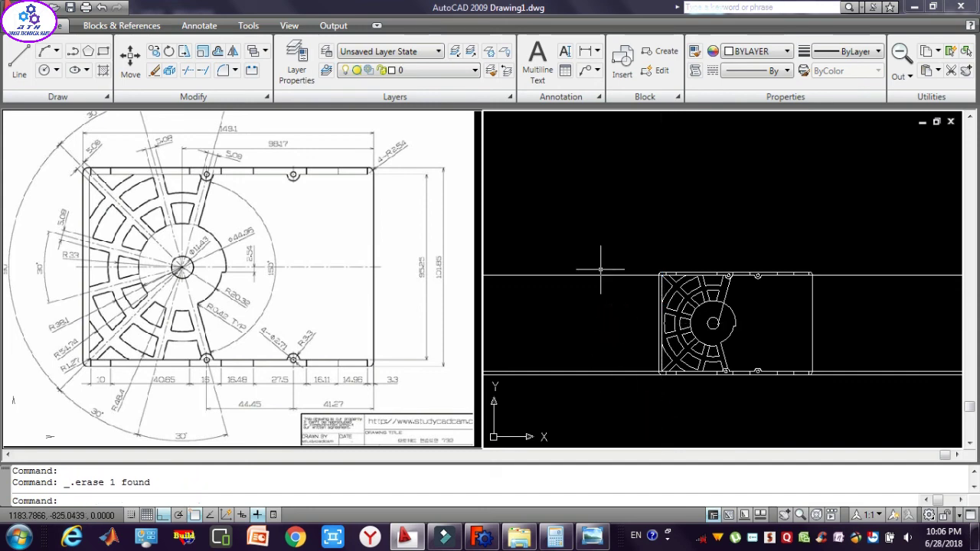
left_click_drag(598, 287, 574, 240)
key("Delete")
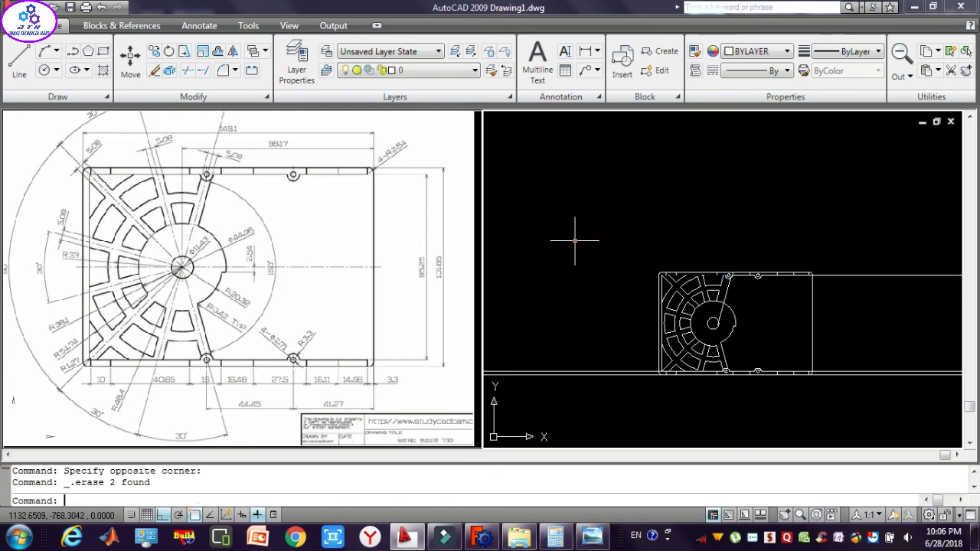
key("ctrl+z")
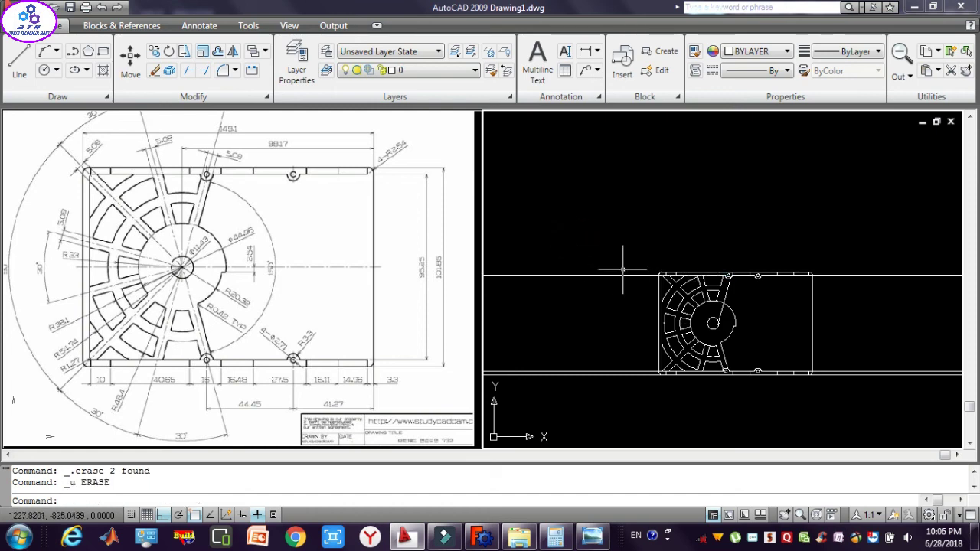
Trim the horizontal line and short stub sticking out left of the plate's left edge
left_click(663, 282)
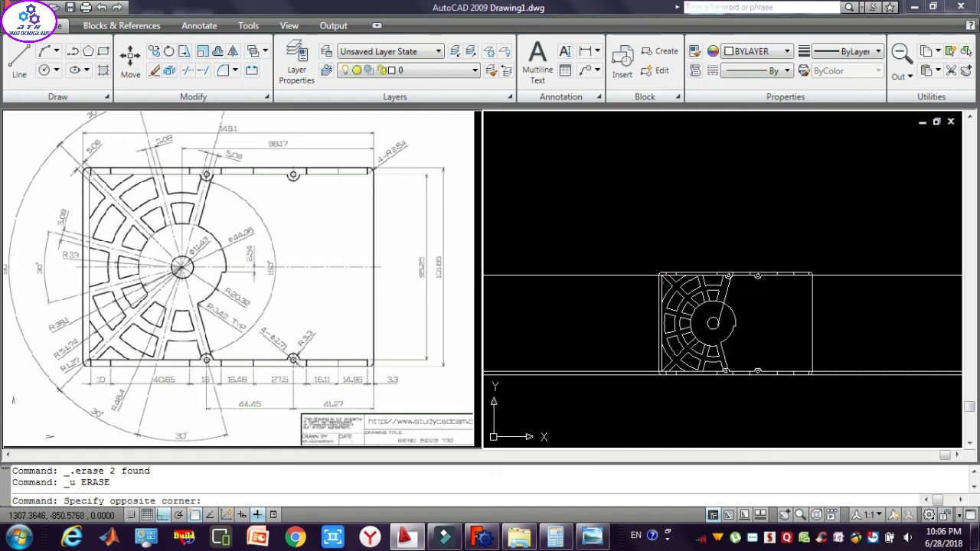
left_click(657, 279)
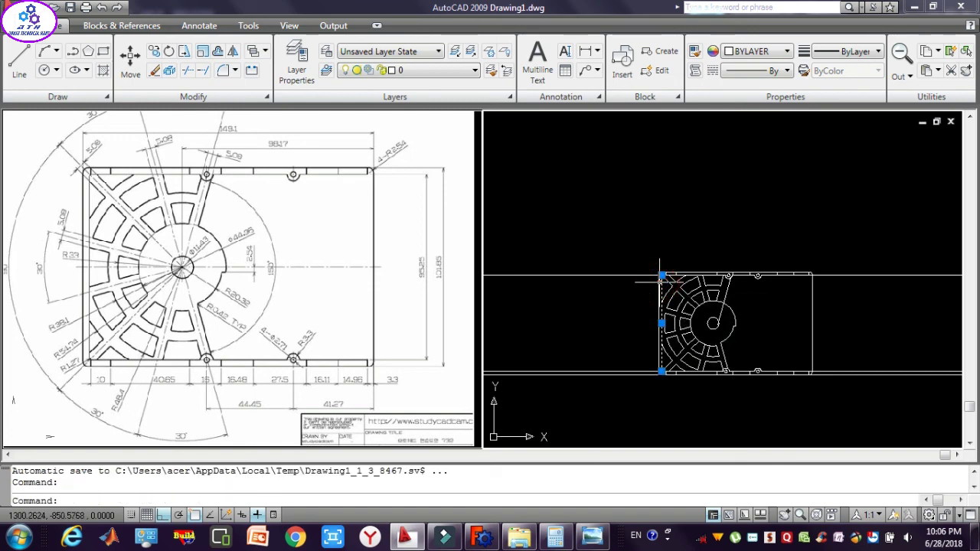
type("tr")
key("Return")
left_click(643, 279)
left_click(622, 242)
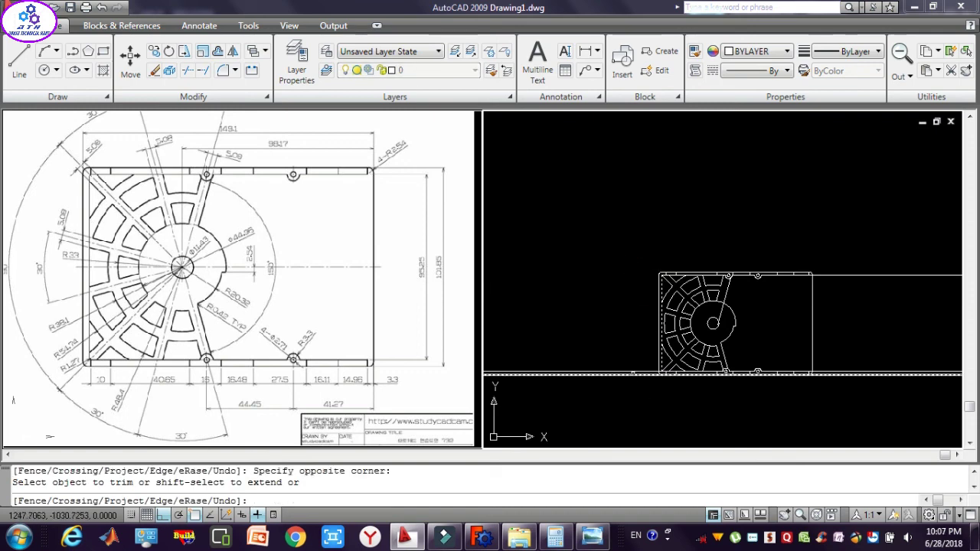
left_click(632, 372)
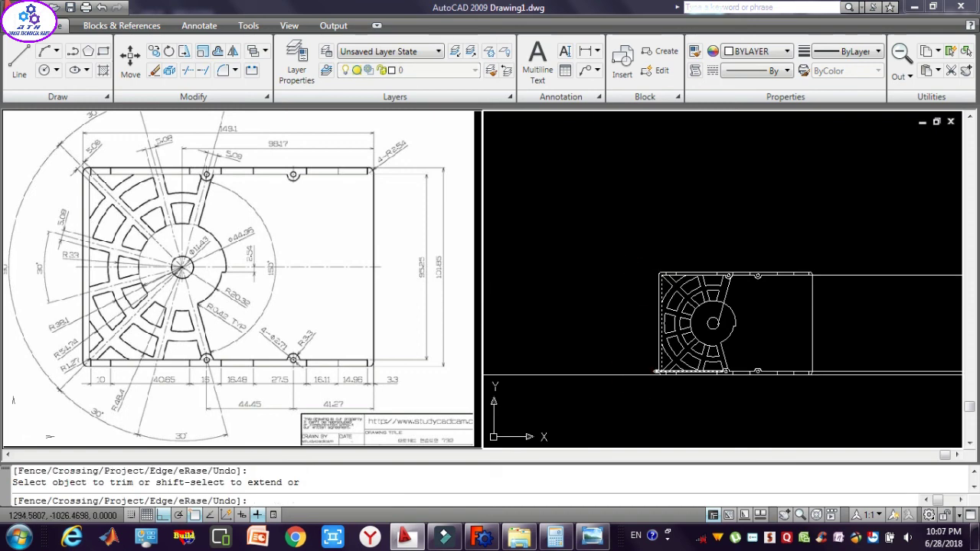
left_click(652, 371)
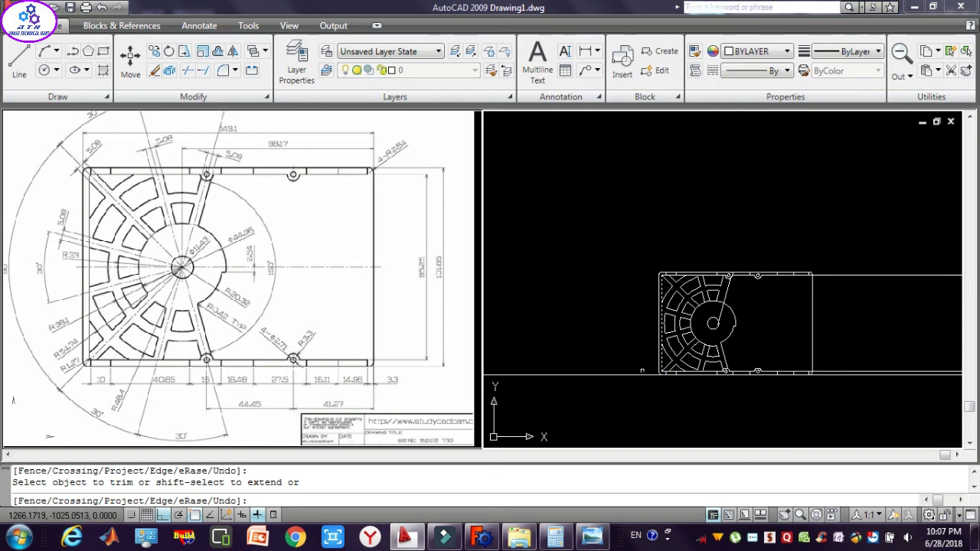
left_click(642, 373)
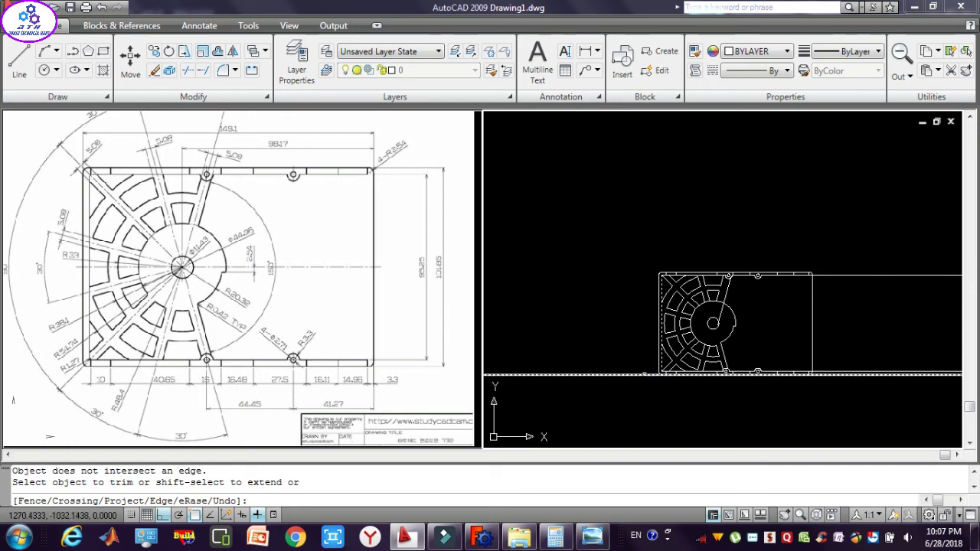
key("Escape")
key("Escape")
key("Escape")
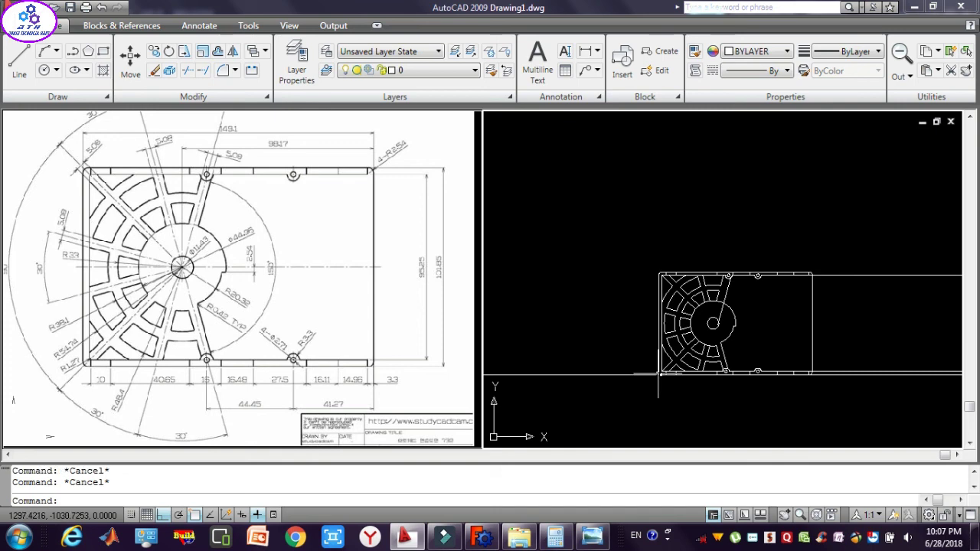
Trim away the long stray line beneath the plate outline
left_click(659, 374)
type("r")
key("Return")
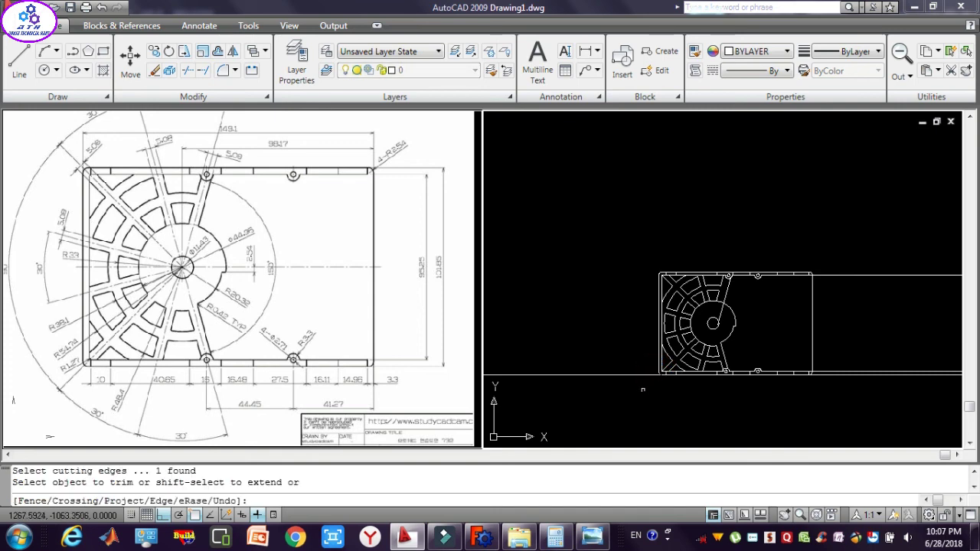
left_click(651, 397)
left_click(619, 343)
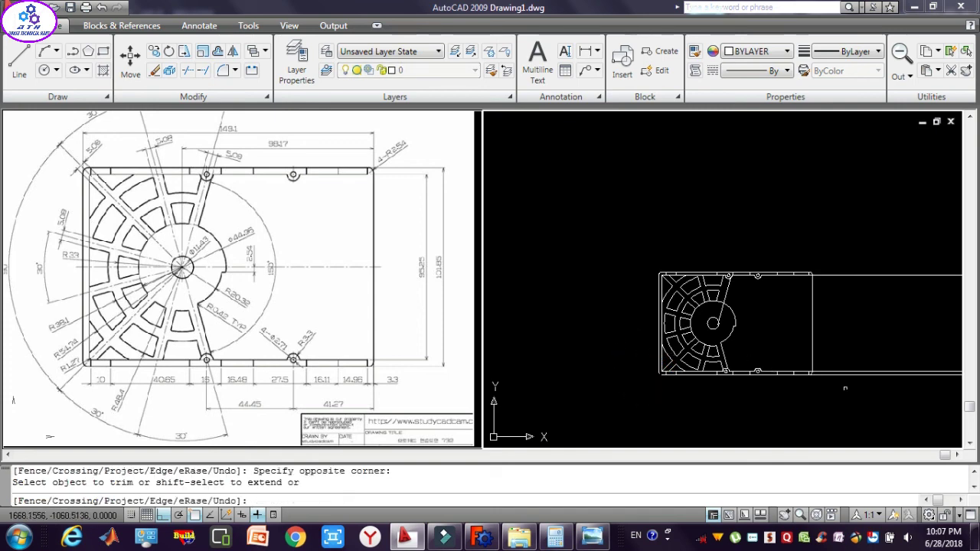
key("Escape")
Pan the drawing up and left to frame the plate's right side
left_click(831, 302)
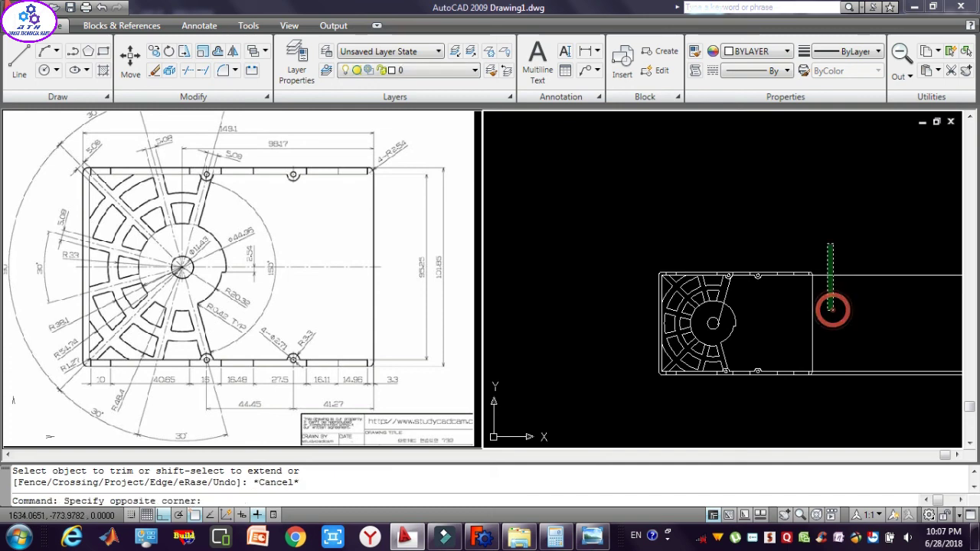
left_click(827, 240)
key("Delete")
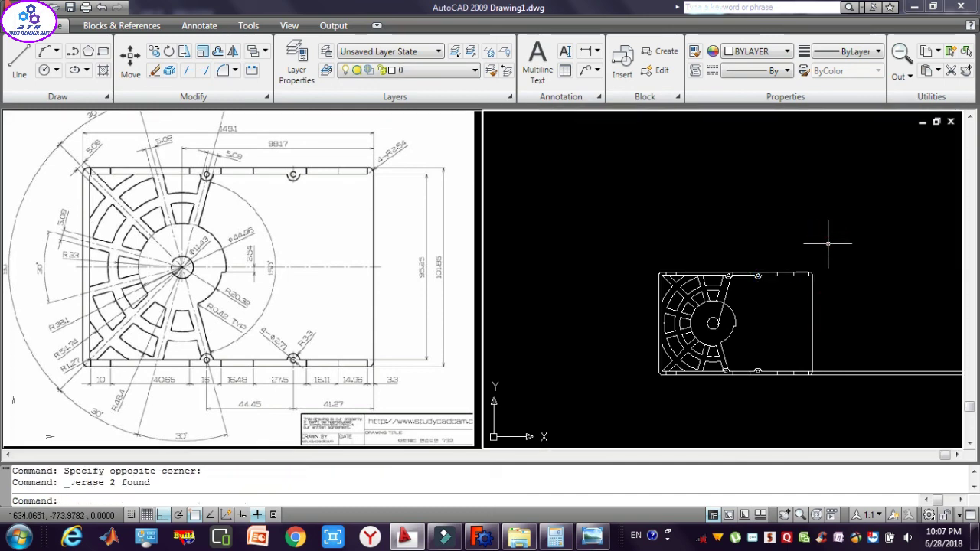
key("ctrl+z")
type("p")
key("Return")
left_click_drag(828, 243, 748, 206)
key("Escape")
key("Escape")
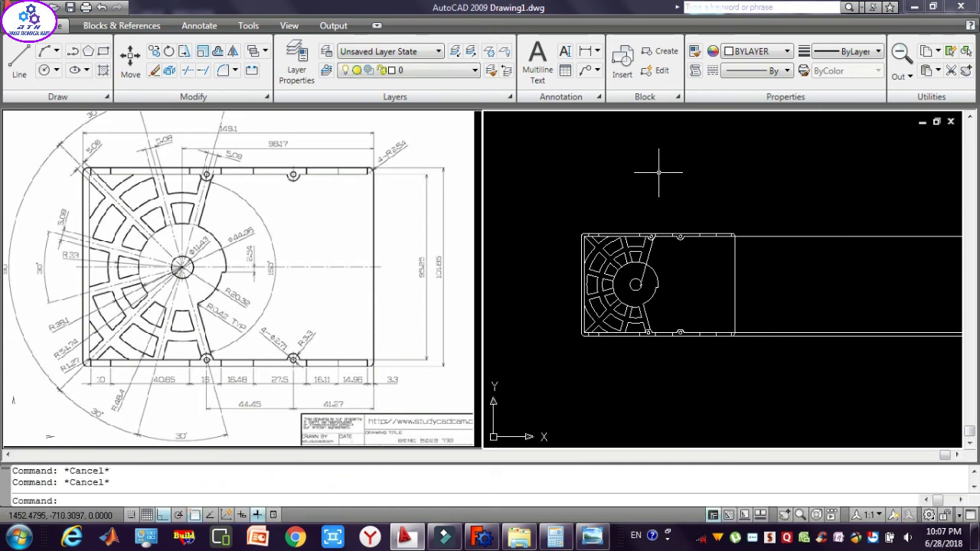
Zoom Window in on the plate outline
type("z")
key("Return")
left_click(542, 187)
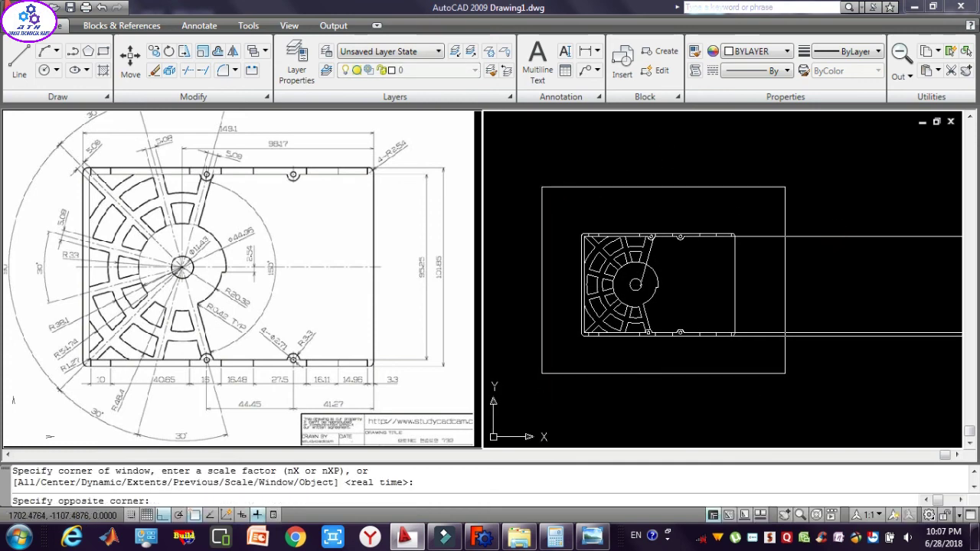
left_click(785, 373)
key("Escape")
Trim the top line where it overshoots the plate's right edge
left_click(881, 259)
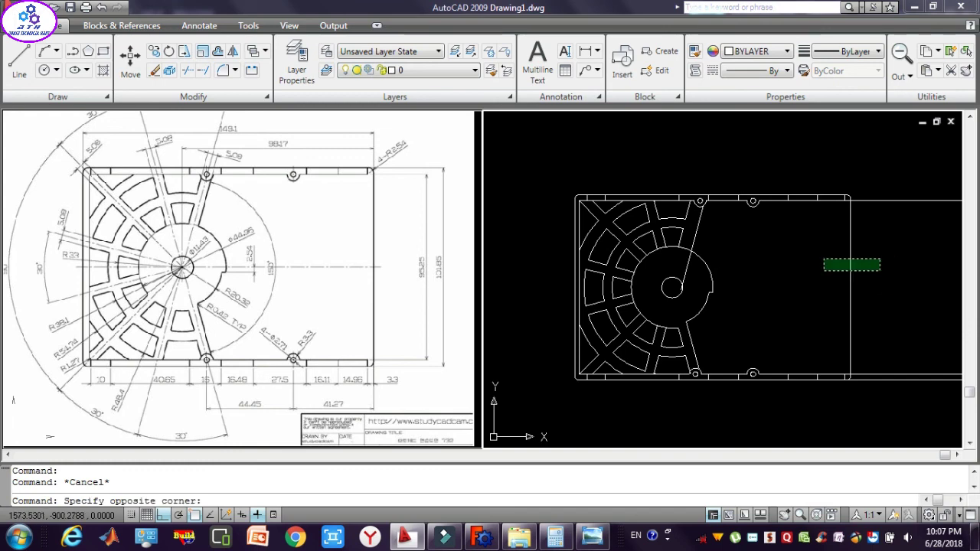
left_click(824, 269)
key("Return")
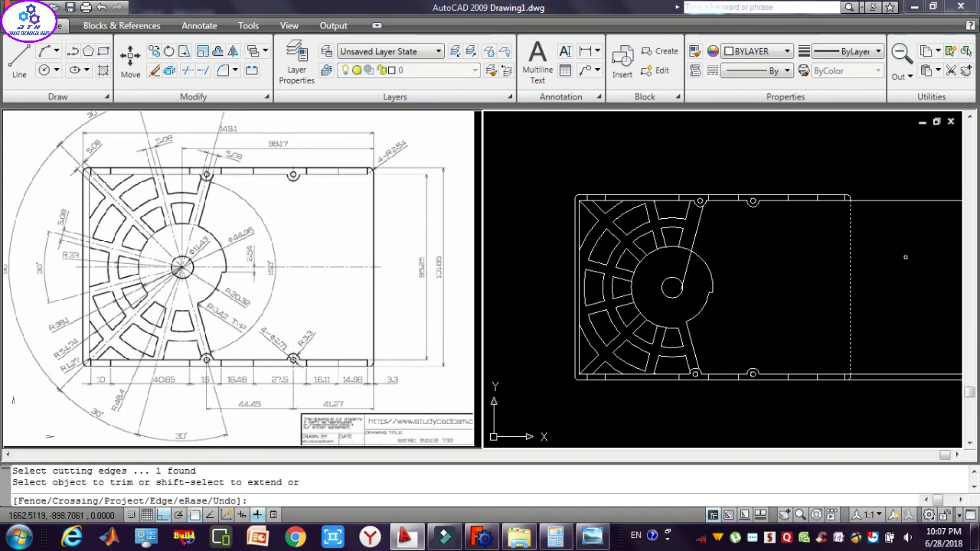
left_click(906, 257)
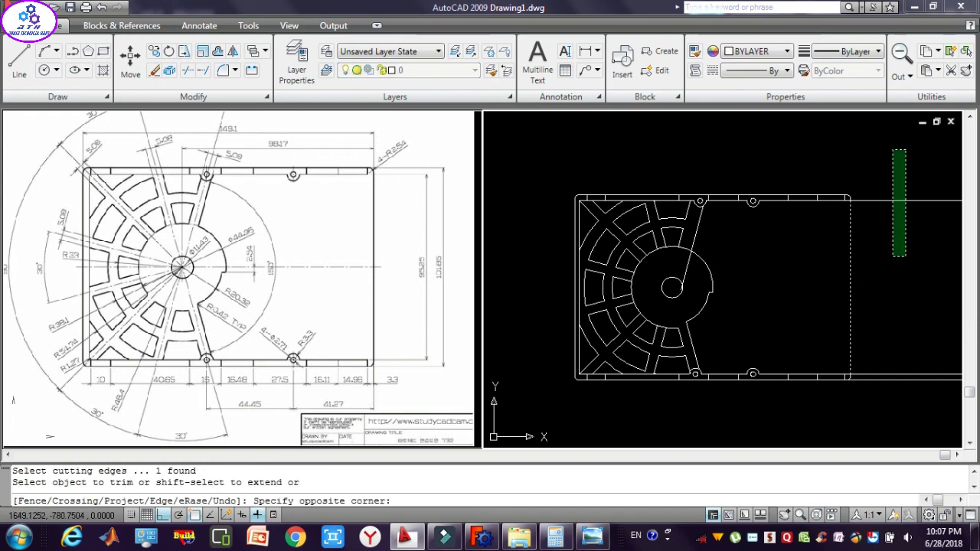
left_click(892, 150)
key("Escape")
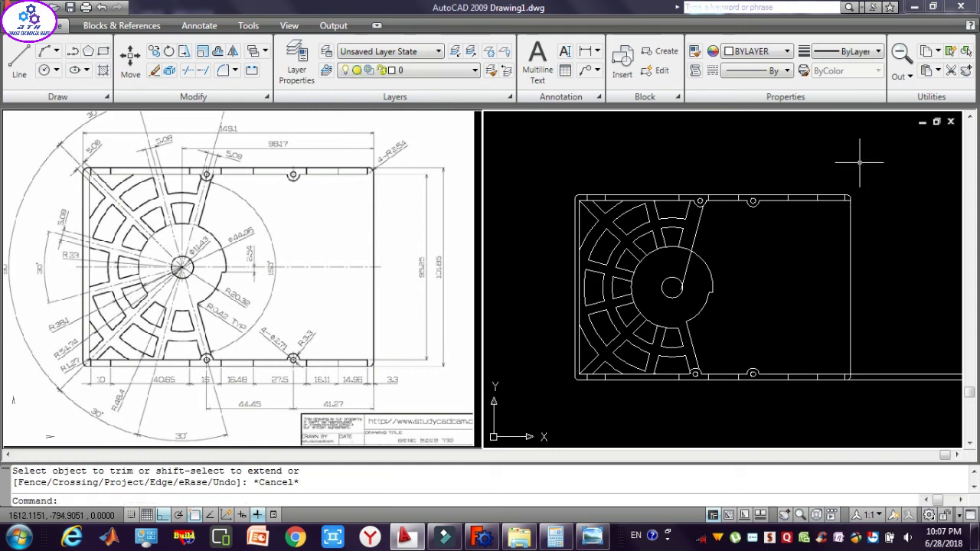
key("Escape")
Trim the line segment lying inside the hub arc
left_click(709, 258)
left_click(699, 263)
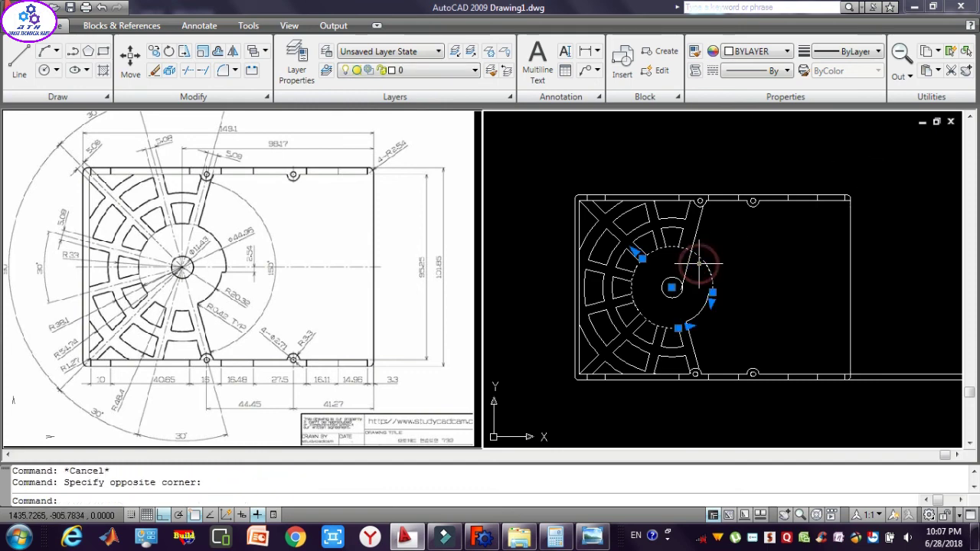
type("tr")
key("Return")
left_click(695, 262)
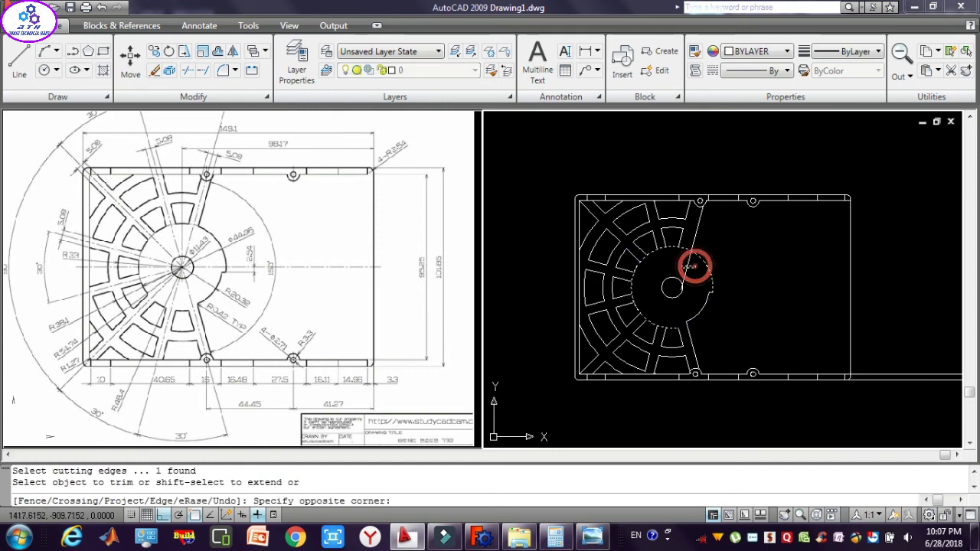
left_click(682, 267)
key("Escape")
key("Escape")
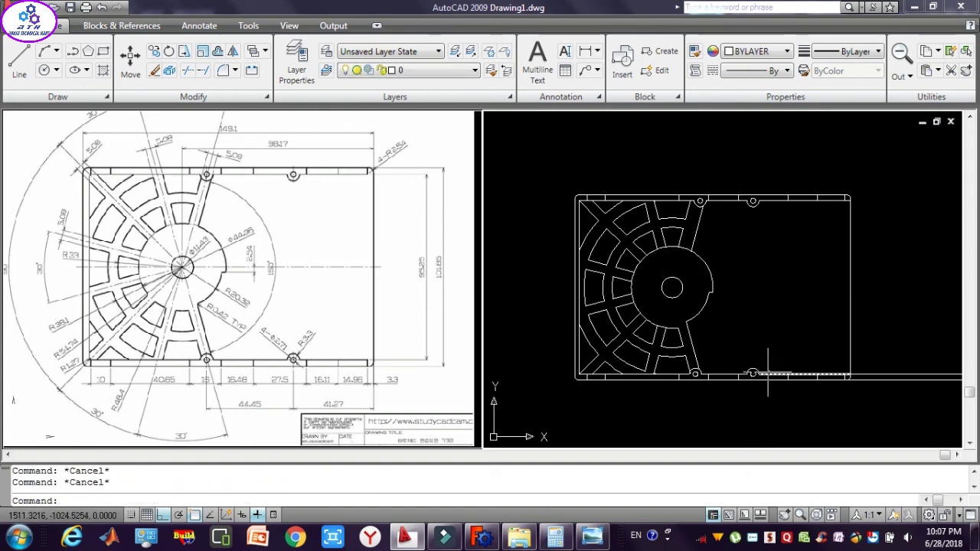
Trim the bottom line where it overshoots the plate's right edge
left_click(848, 376)
key("Escape")
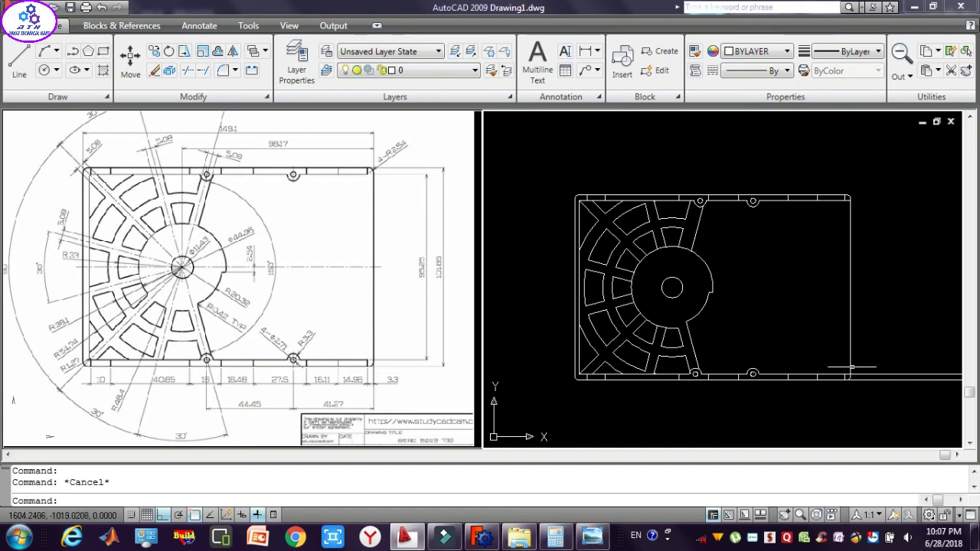
left_click(848, 376)
left_click(864, 317)
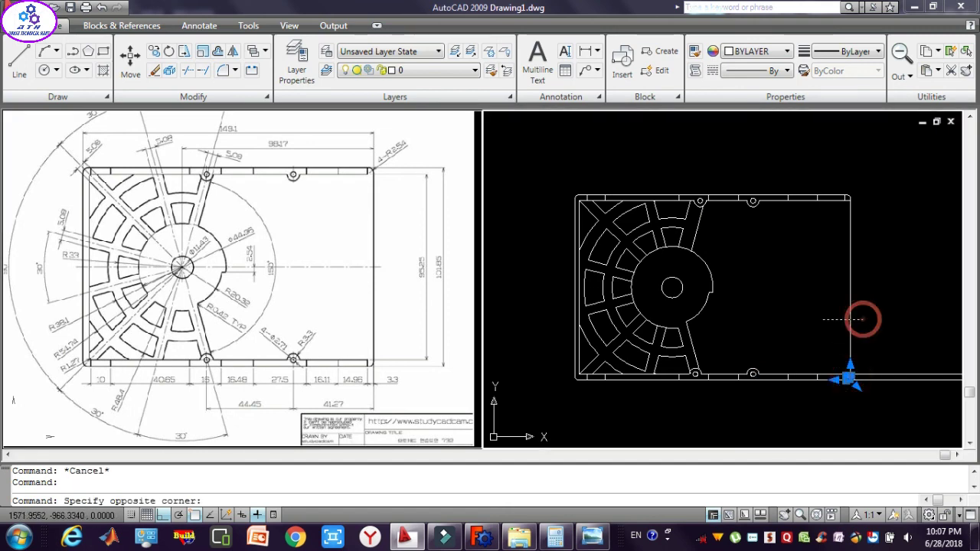
left_click(823, 320)
type("r")
key("Return")
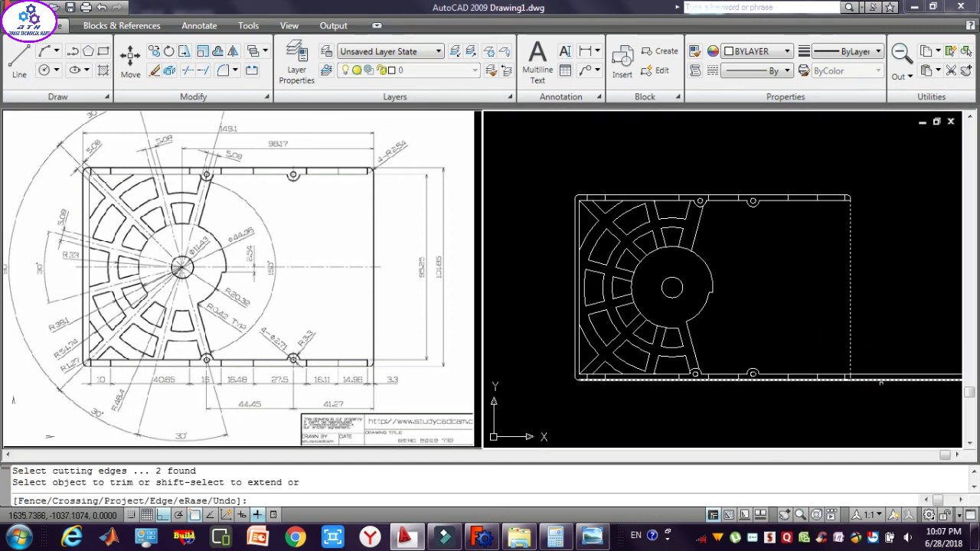
left_click(888, 403)
left_click(867, 346)
key("Escape")
key("Escape")
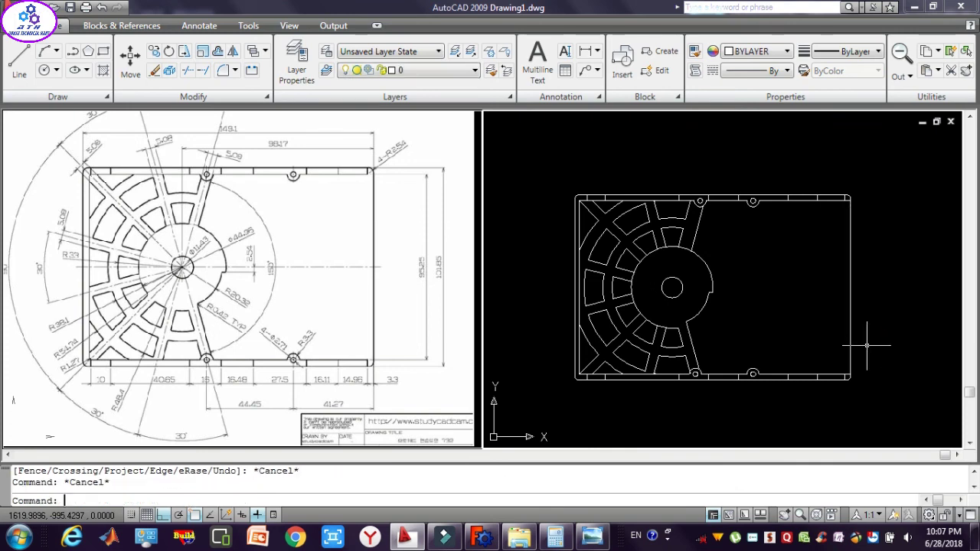
key("Escape")
Zoom Window again to frame the whole plate
type("z")
key("Return")
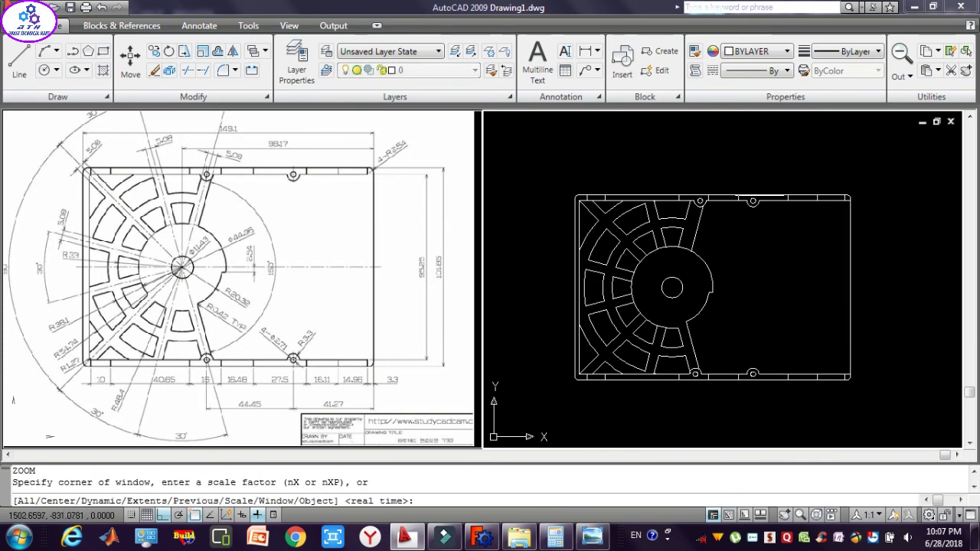
left_click(553, 140)
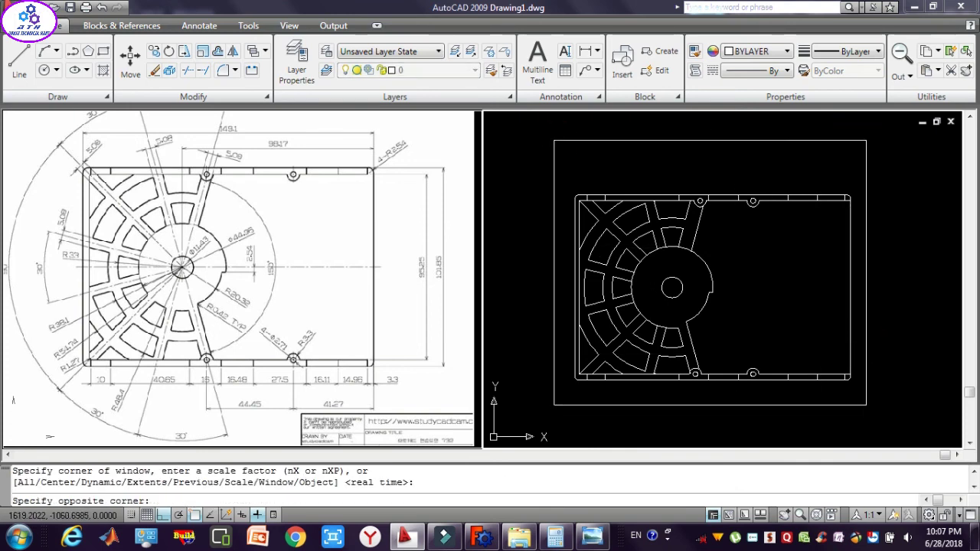
left_click(864, 402)
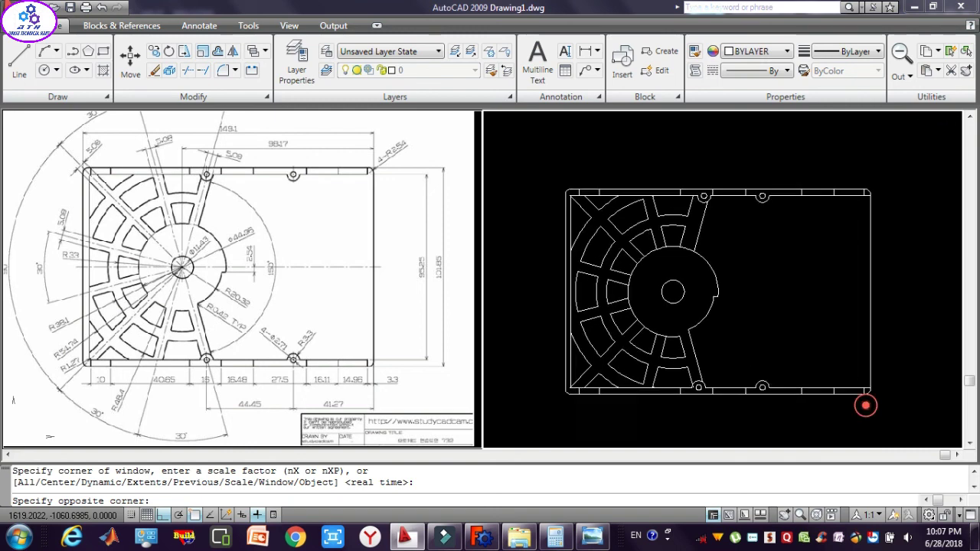
Window-select the whole part and set its colour to green
right_click(761, 539)
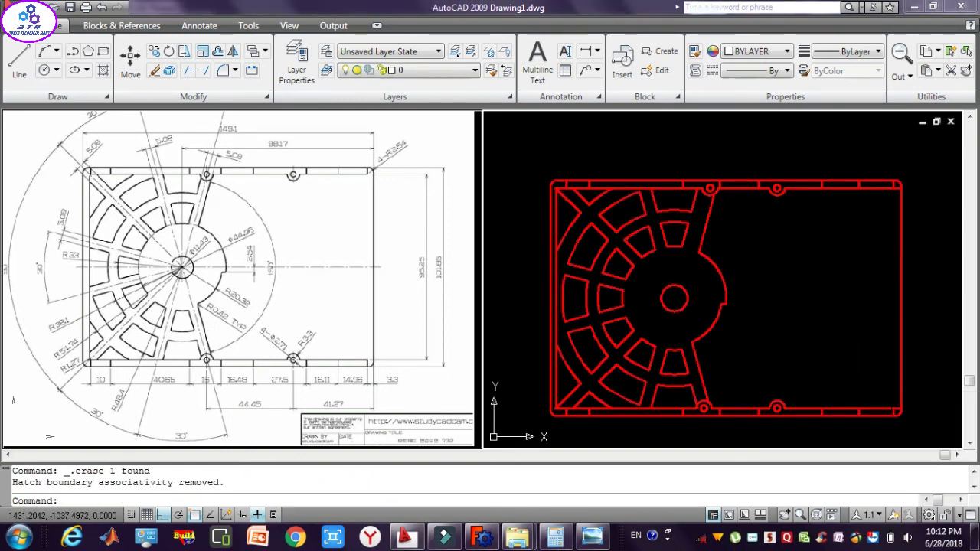
left_click(922, 423)
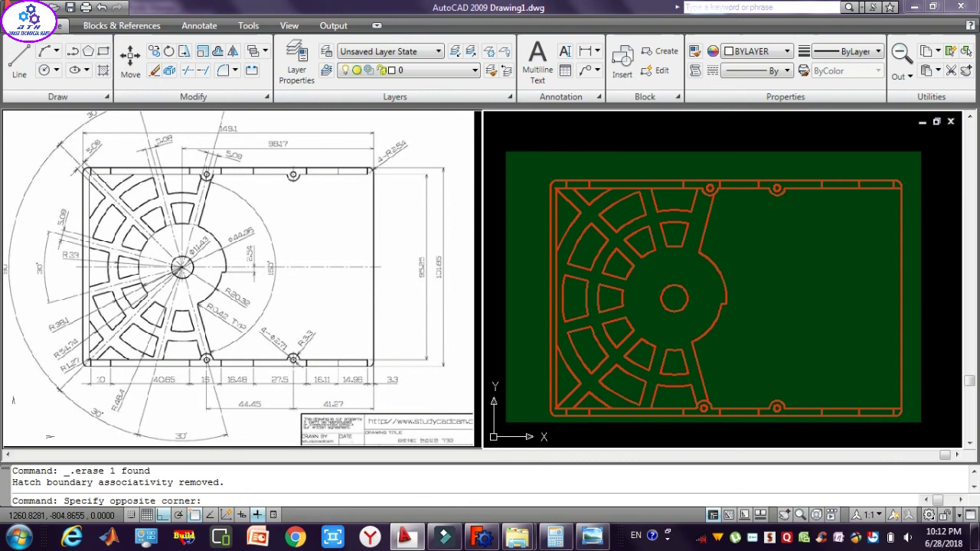
left_click(506, 152)
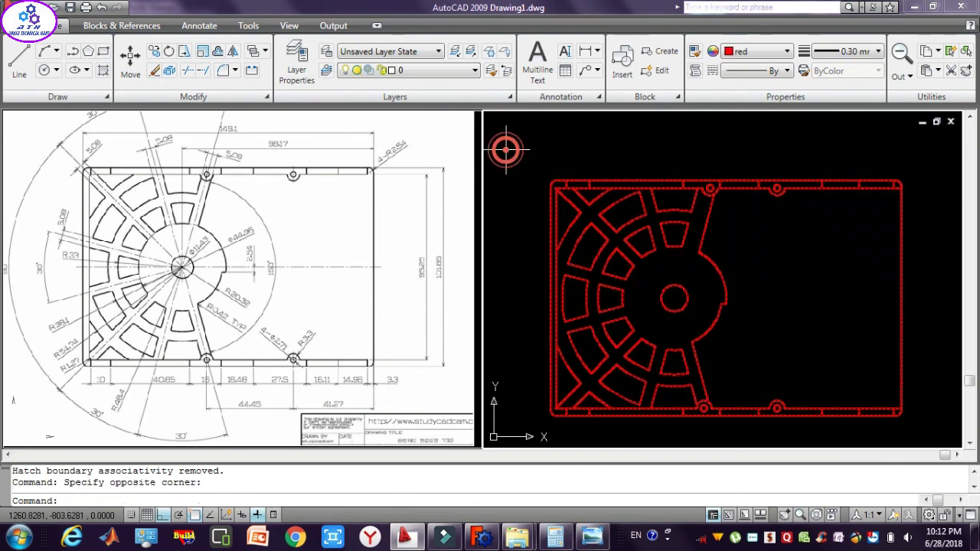
left_click(736, 51)
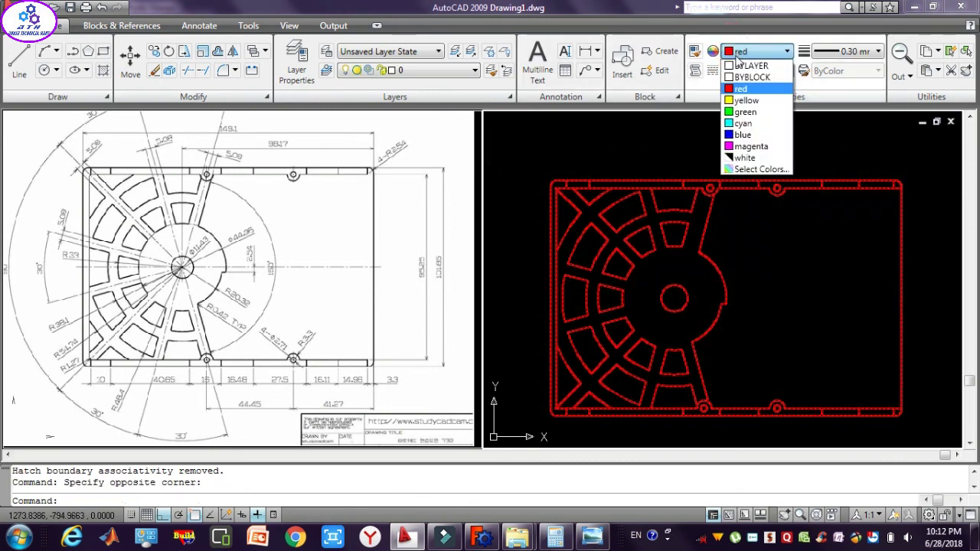
left_click(740, 112)
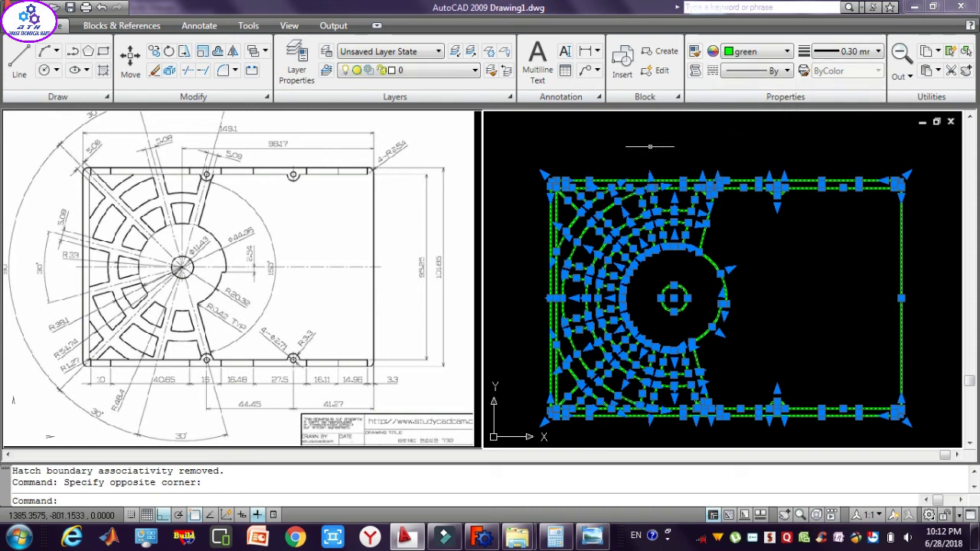
key("Escape")
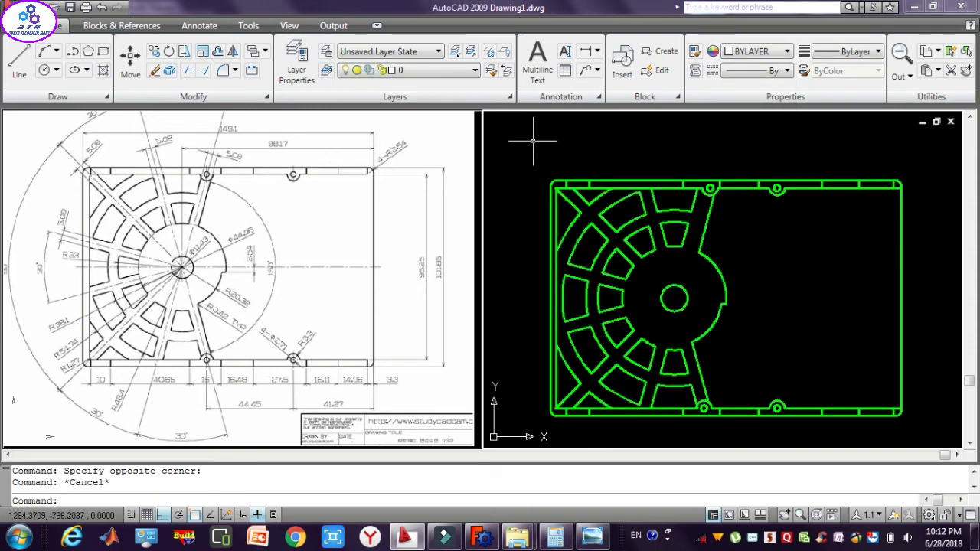
Window-select the entire plate outline and recolour it red
left_click(509, 121)
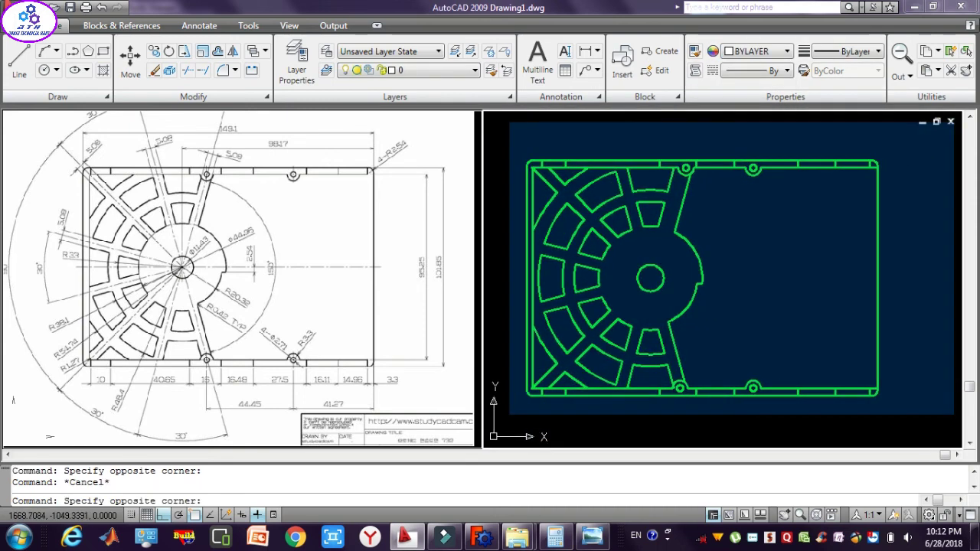
left_click(901, 416)
left_click(747, 52)
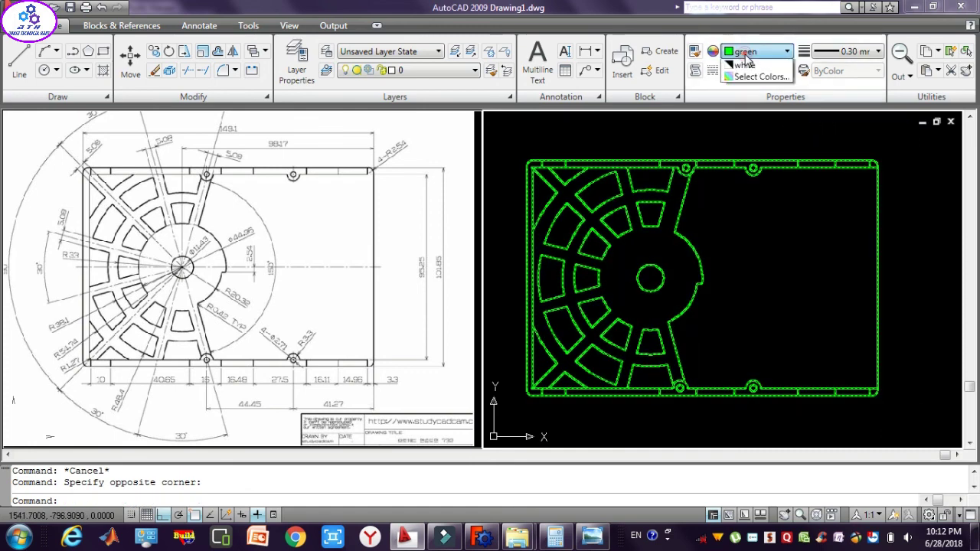
left_click(743, 85)
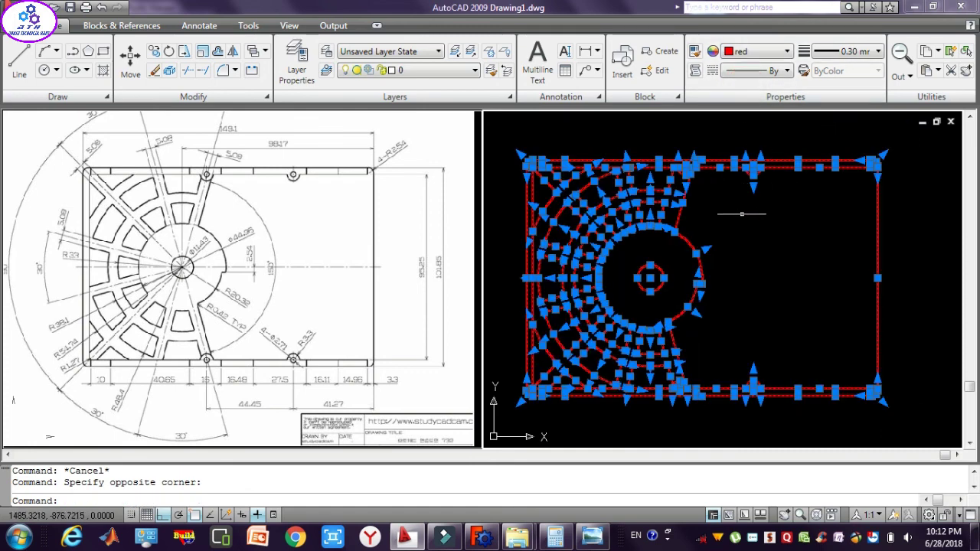
key("Escape")
type("h")
Hatch the open right-hand body area with a yellow index-colour centred gradient
key("Return")
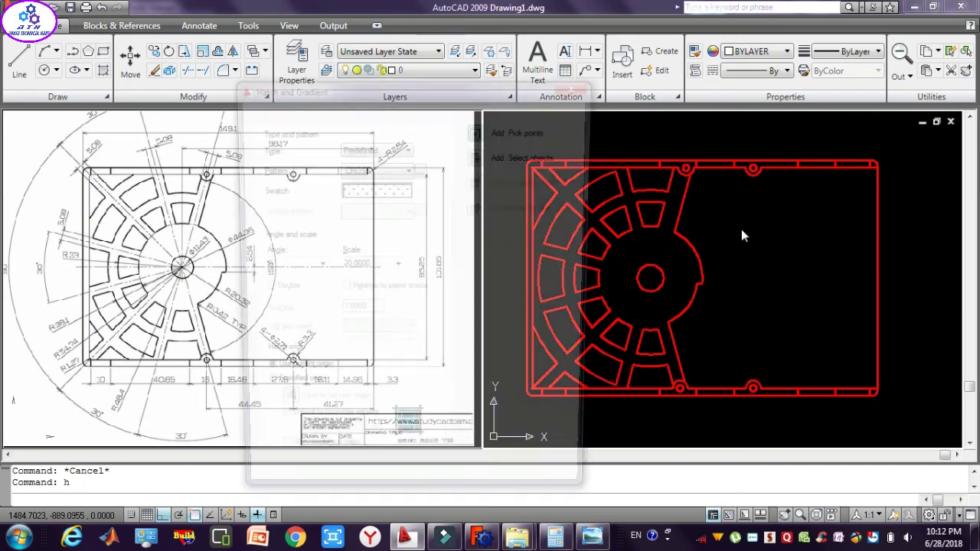
left_click(283, 112)
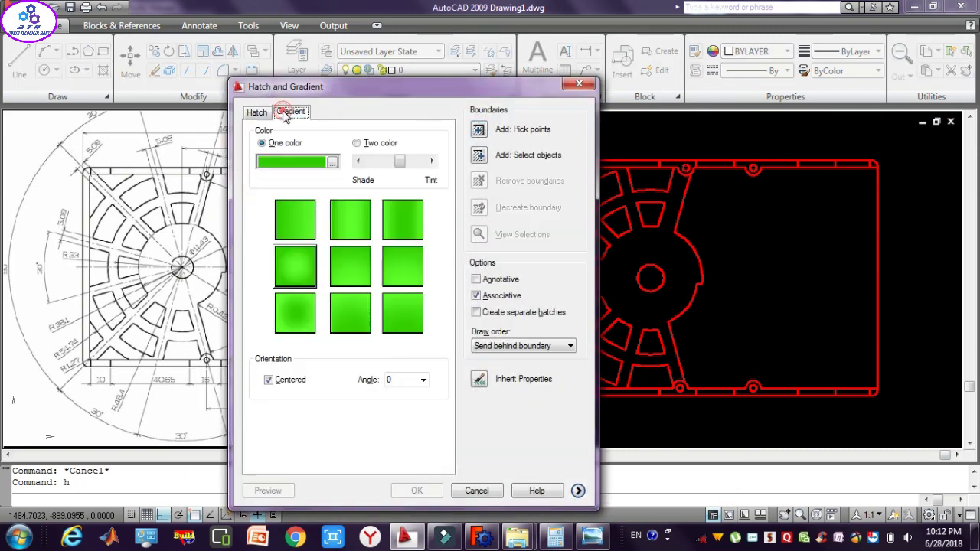
double_click(290, 161)
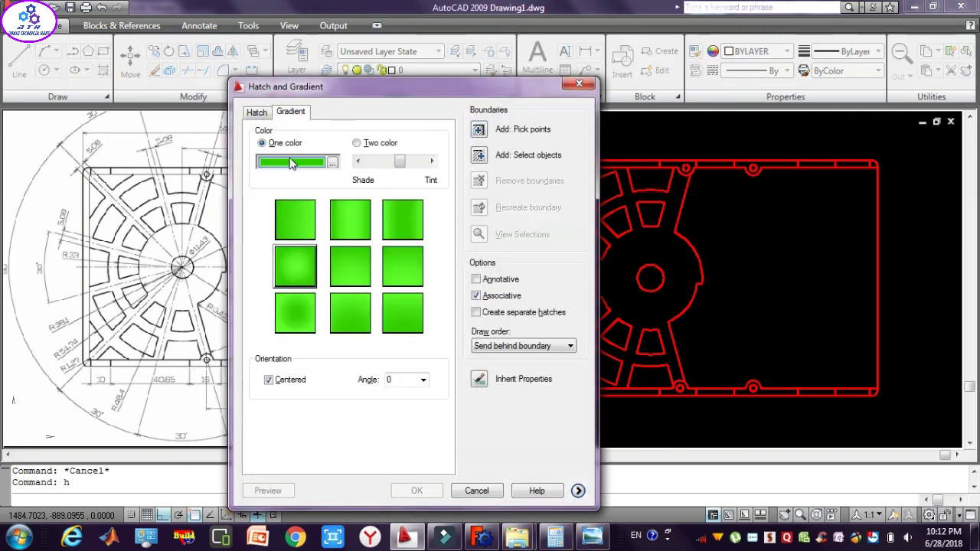
left_click(324, 167)
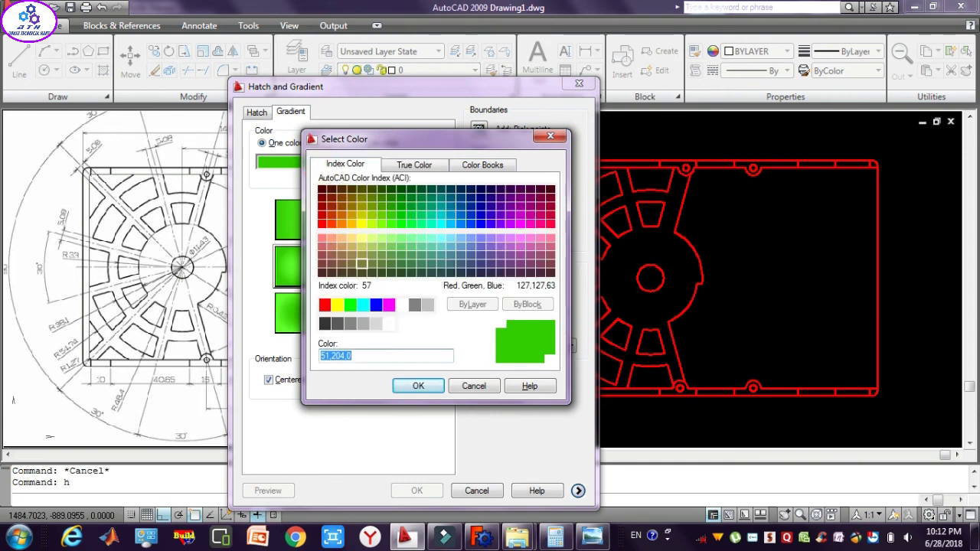
left_click(337, 305)
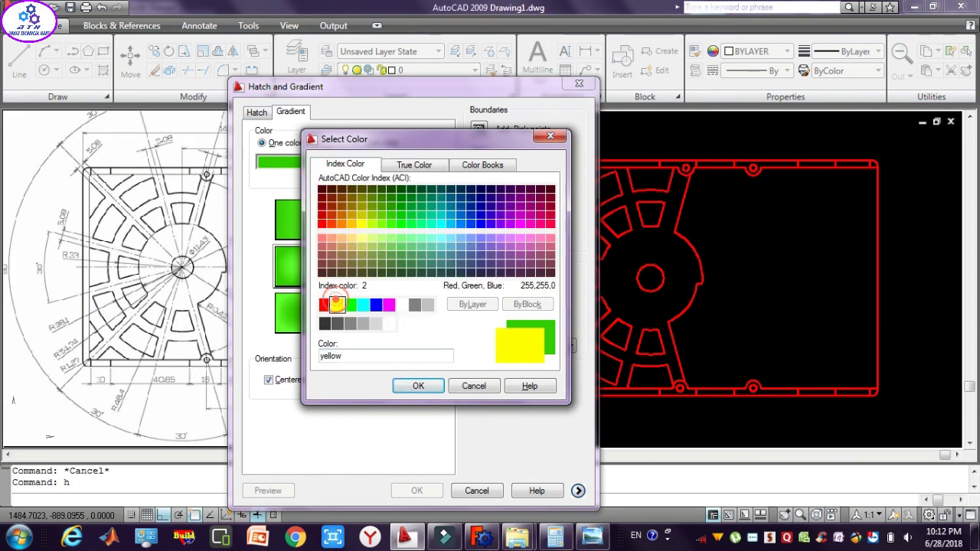
left_click(418, 386)
left_click(285, 249)
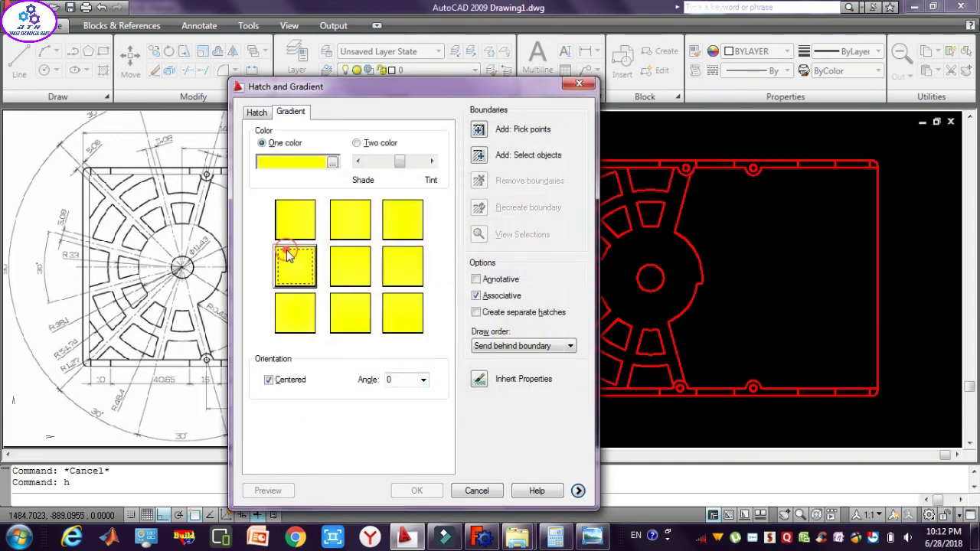
left_click(477, 129)
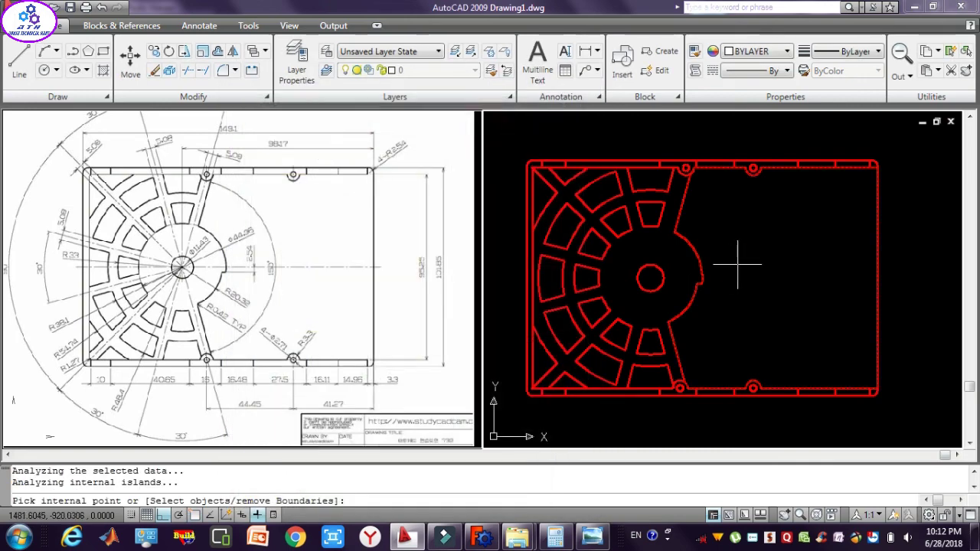
key("Return")
key("Return")
key("Return")
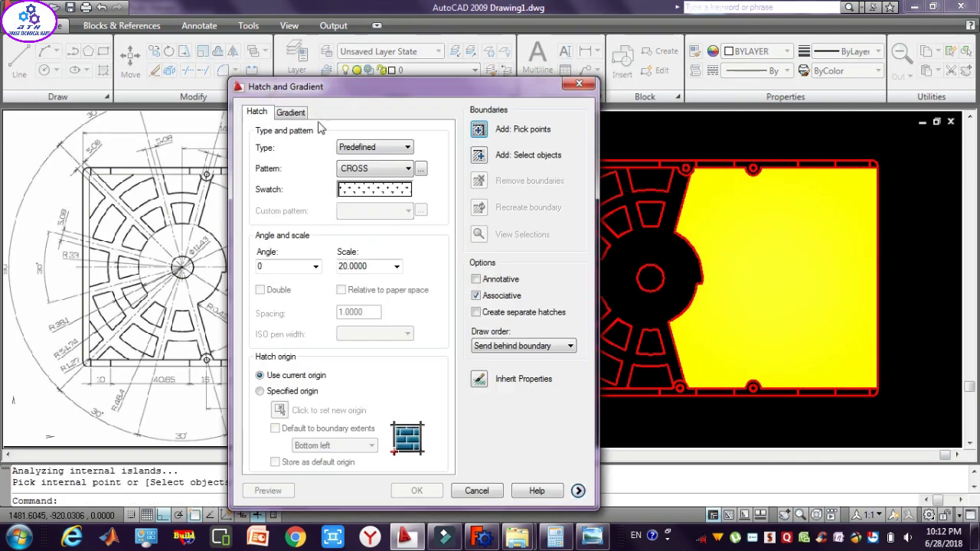
Fill the spokes and hub with a light green (128,231,24) centred gradient
left_click(293, 115)
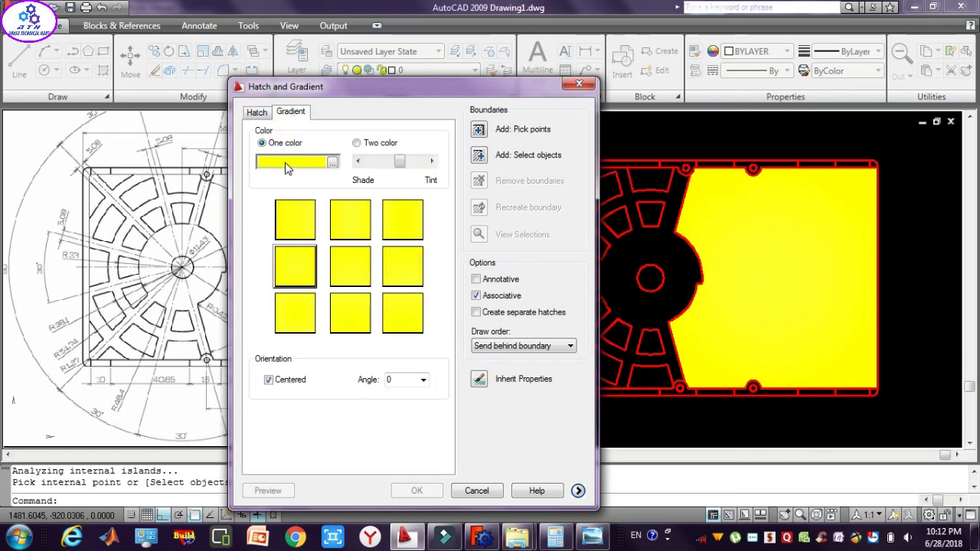
left_click(285, 161)
left_click(353, 229)
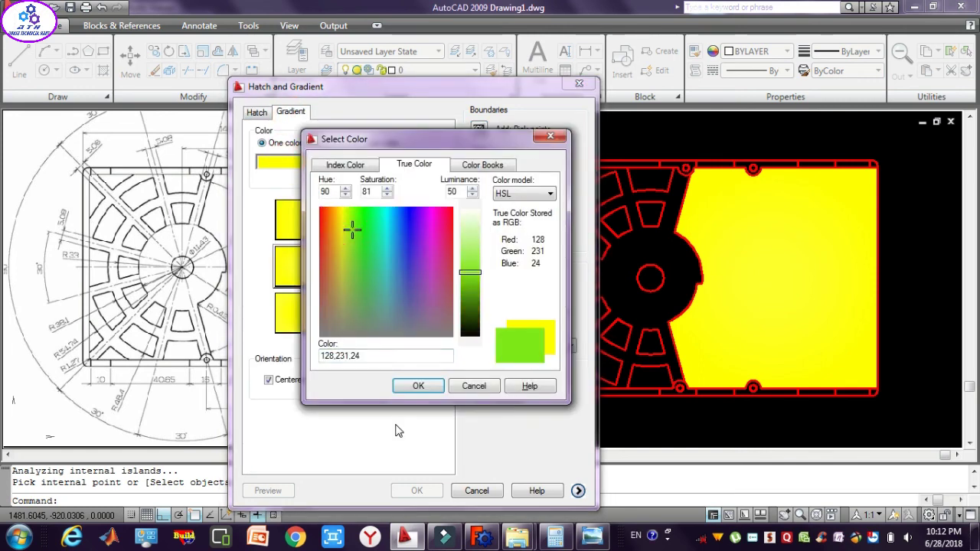
left_click(406, 387)
left_click(296, 259)
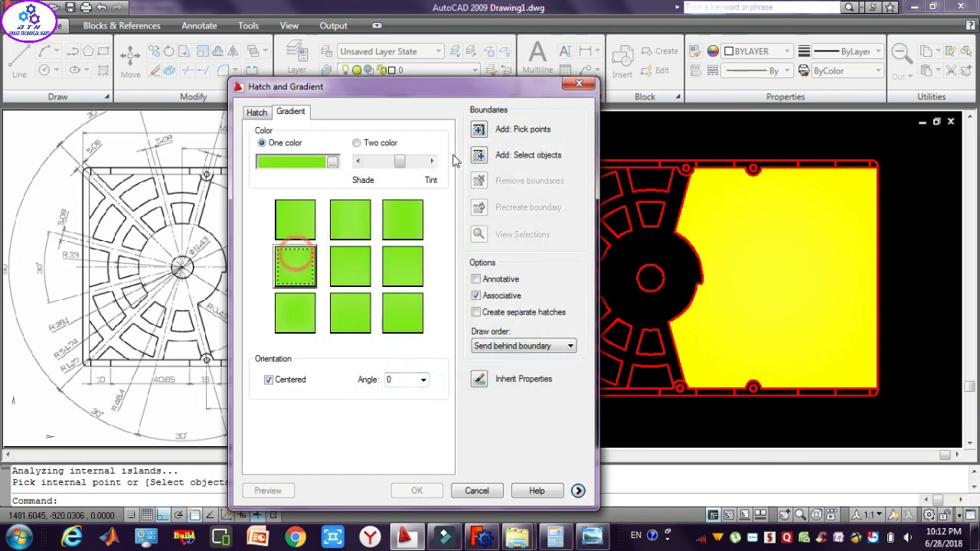
left_click(476, 134)
left_click(672, 273)
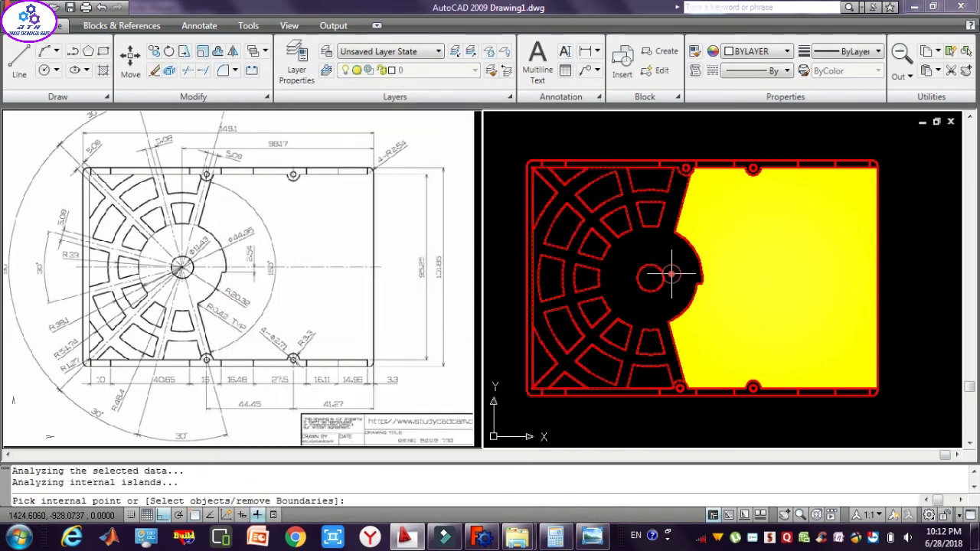
key("Return")
key("Return")
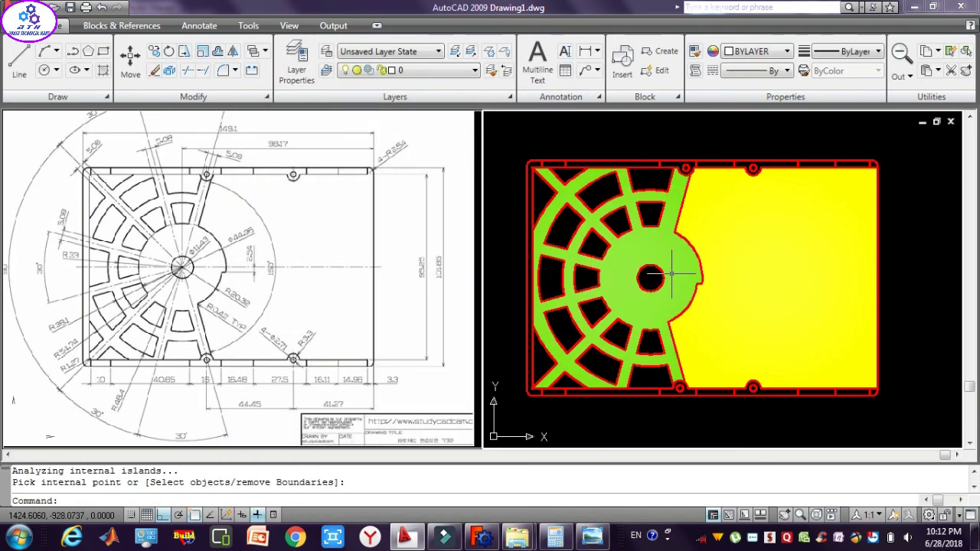
type("h")
key("Return")
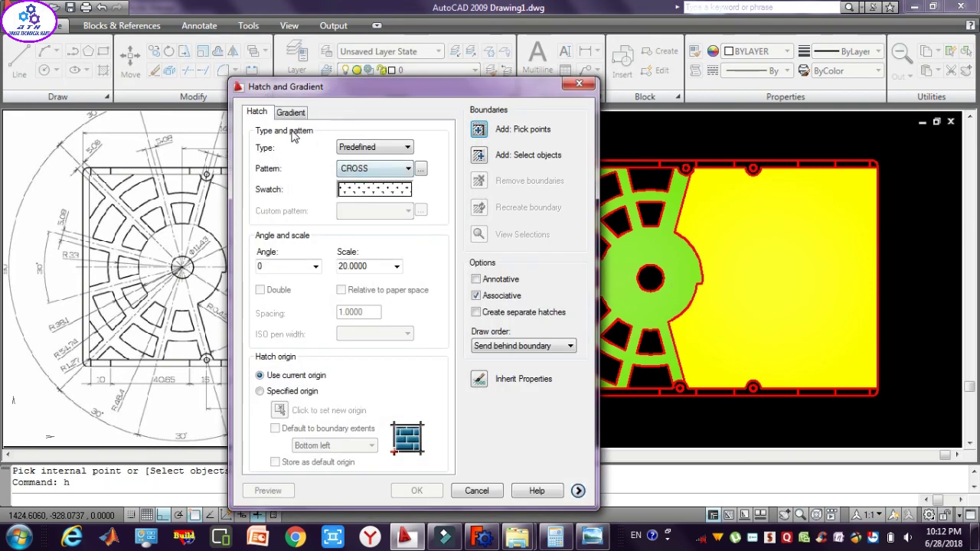
Fill two pockets between the spokes with a fully tinted white centred gradient
left_click(290, 113)
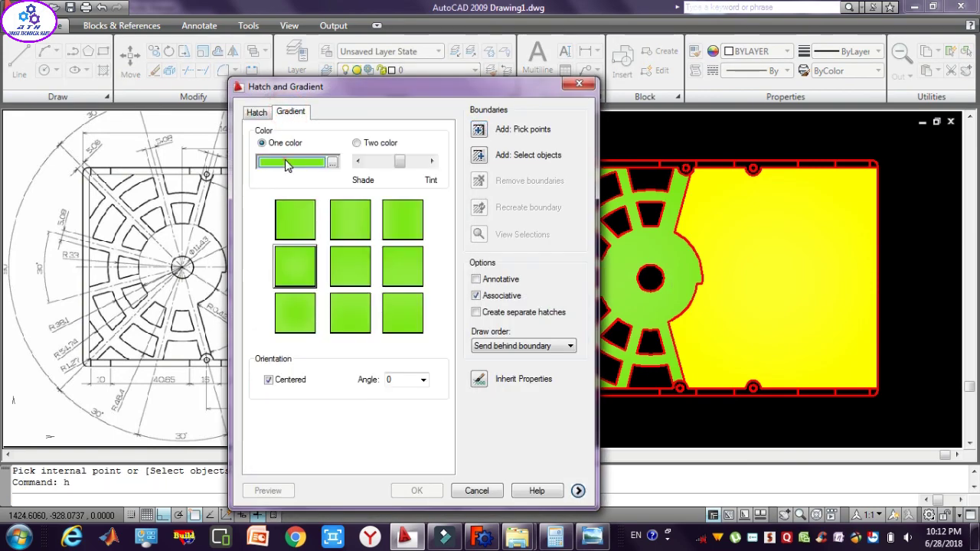
left_click(333, 162)
left_click(344, 164)
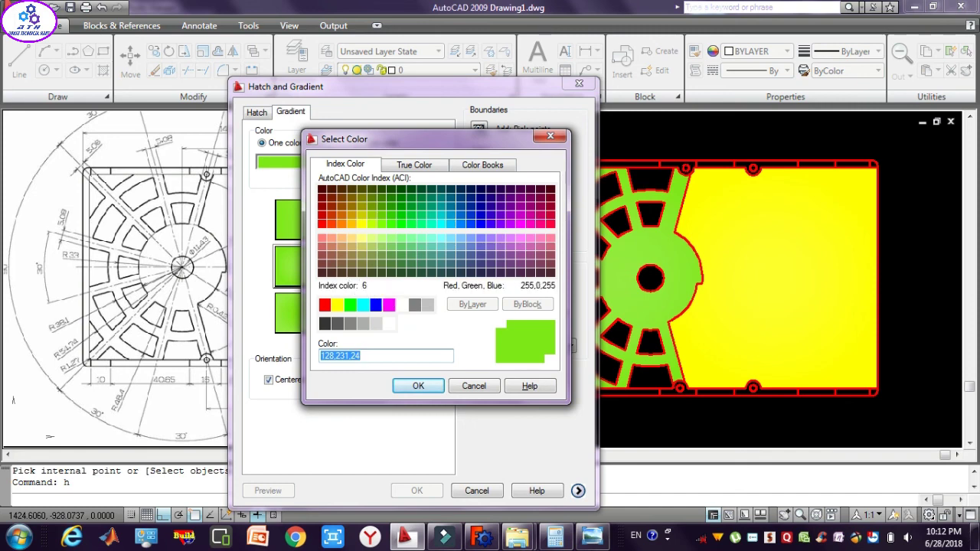
left_click(401, 307)
left_click(414, 385)
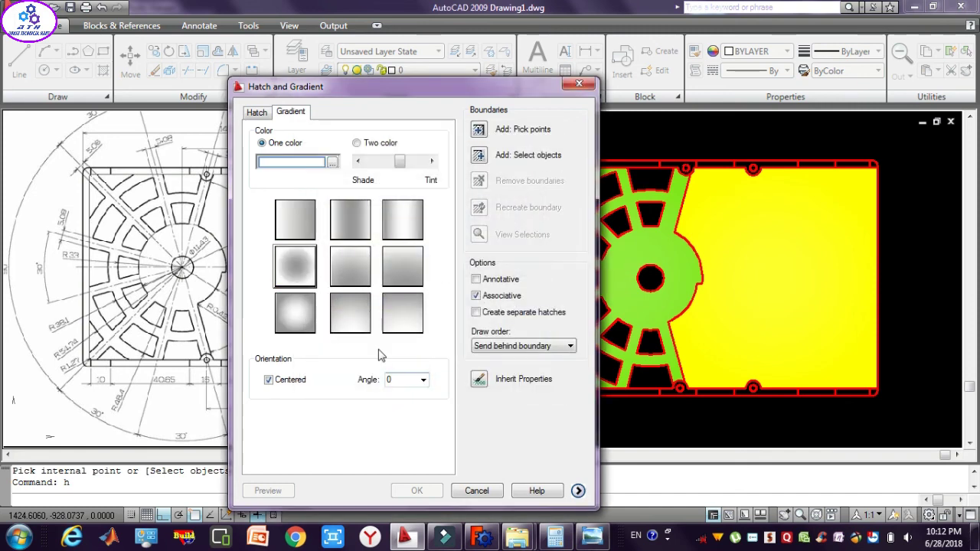
left_click_drag(401, 162, 423, 167)
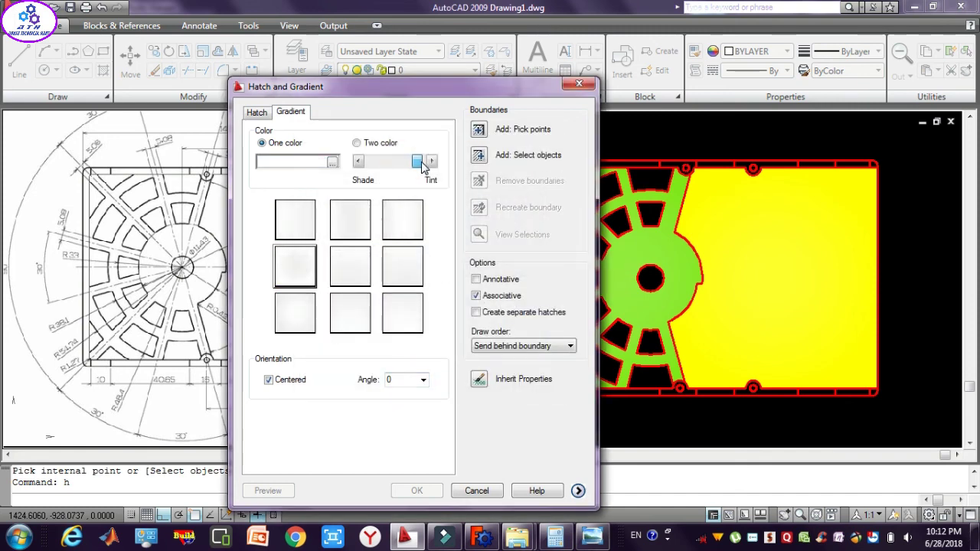
left_click(301, 270)
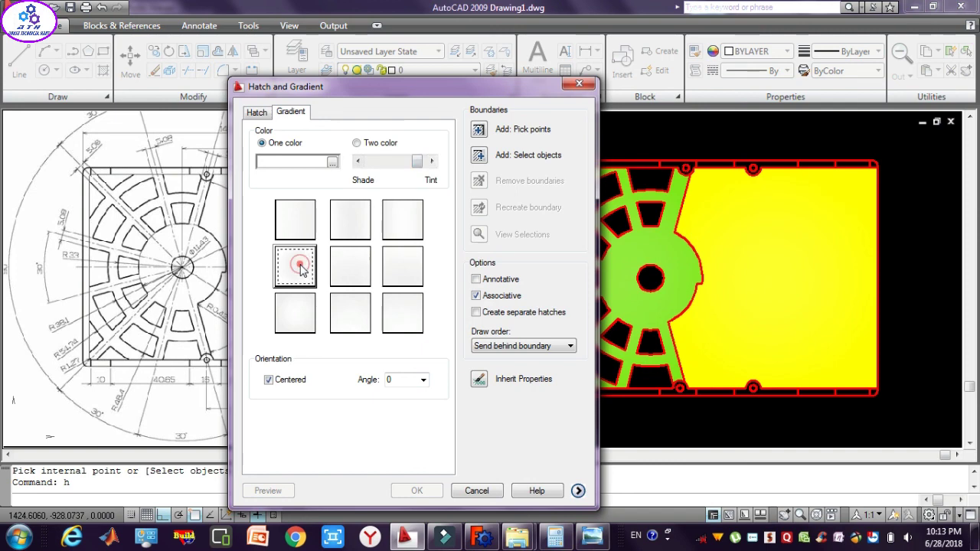
left_click(480, 131)
left_click(594, 199)
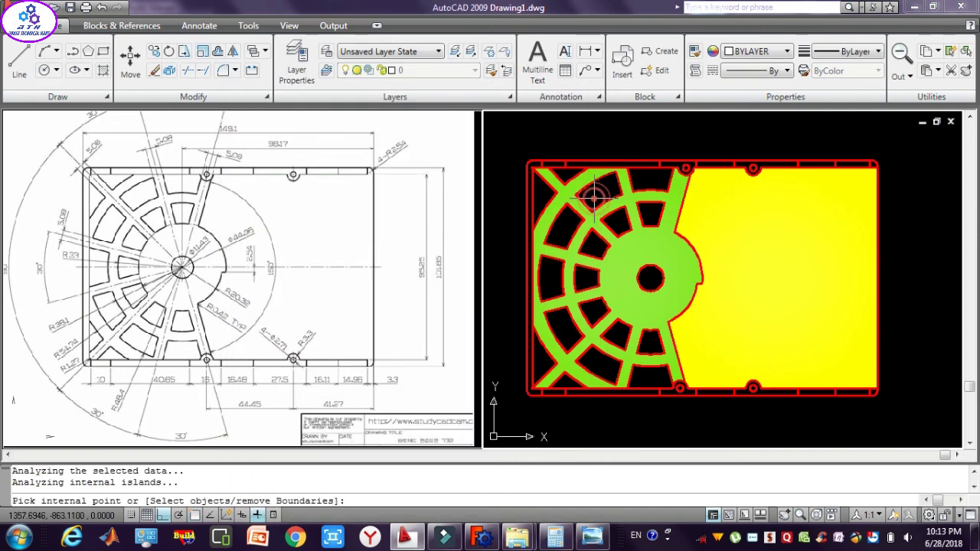
left_click(650, 186)
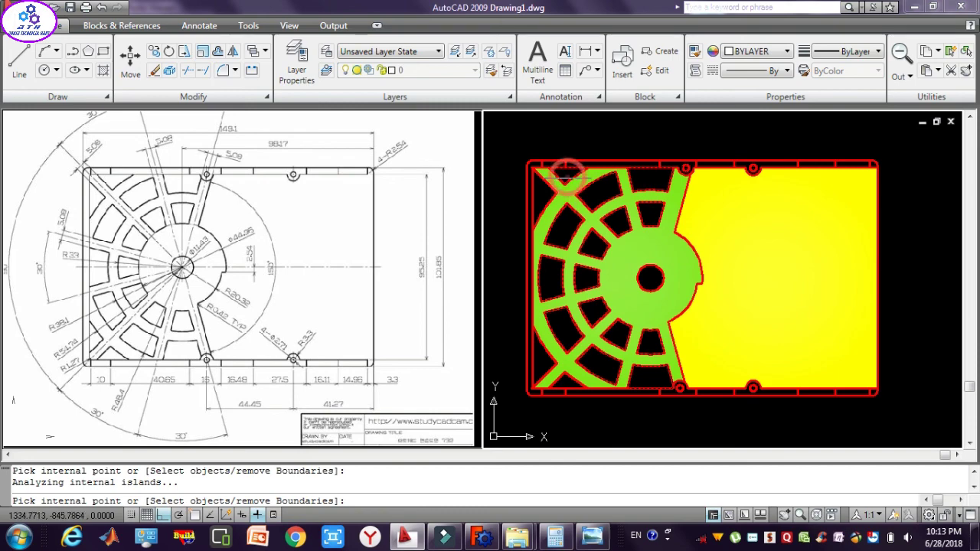
key("Return")
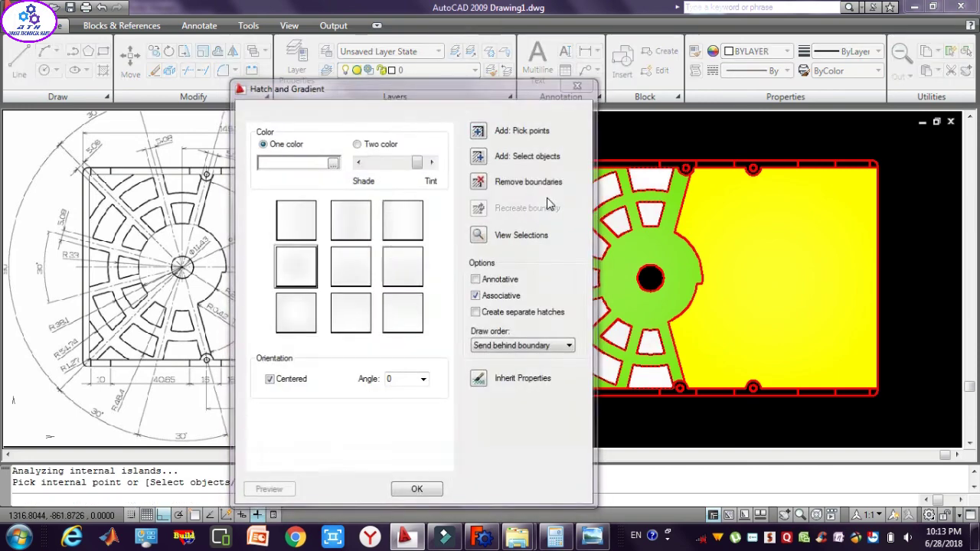
key("Return")
Apply the same centred white gradient to the lower-left corner pocket
key("Return")
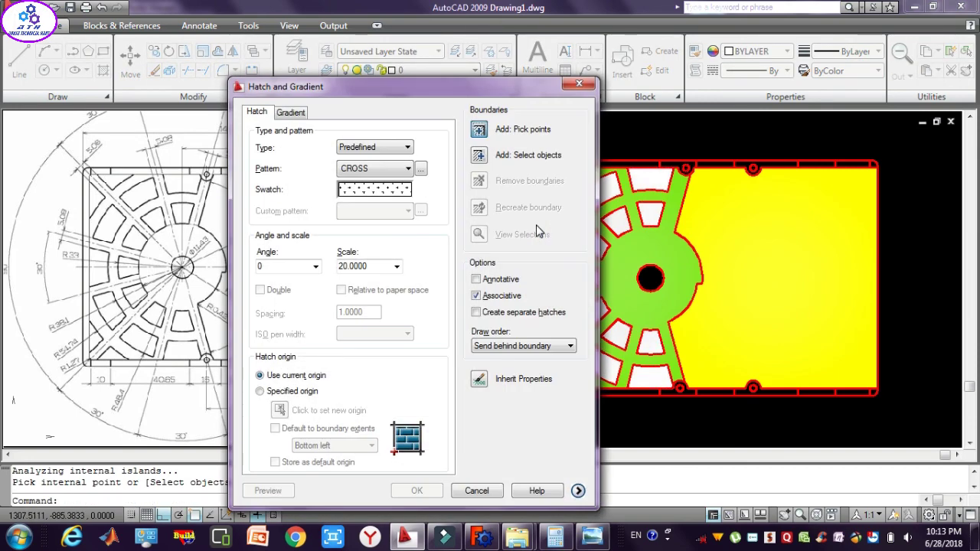
left_click(513, 129)
key("Return")
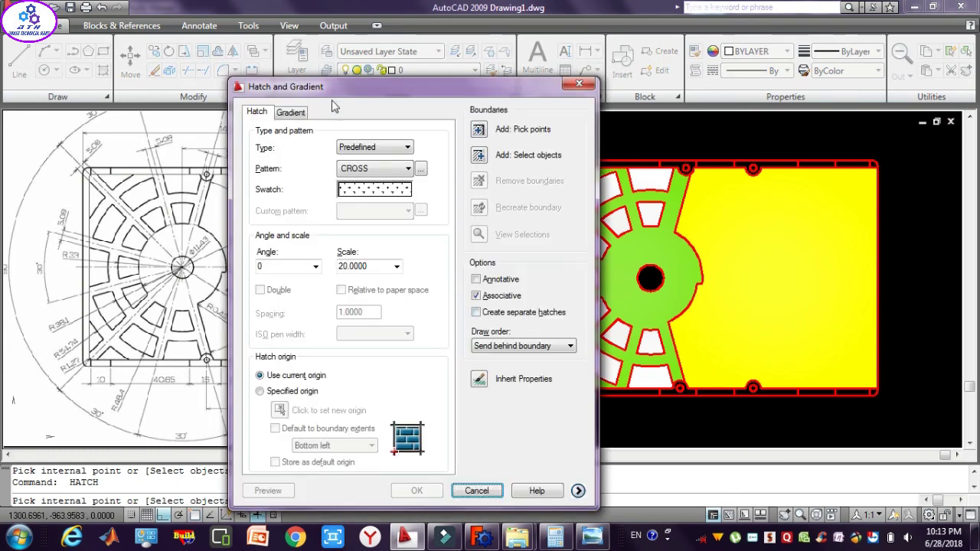
left_click(295, 113)
left_click(302, 266)
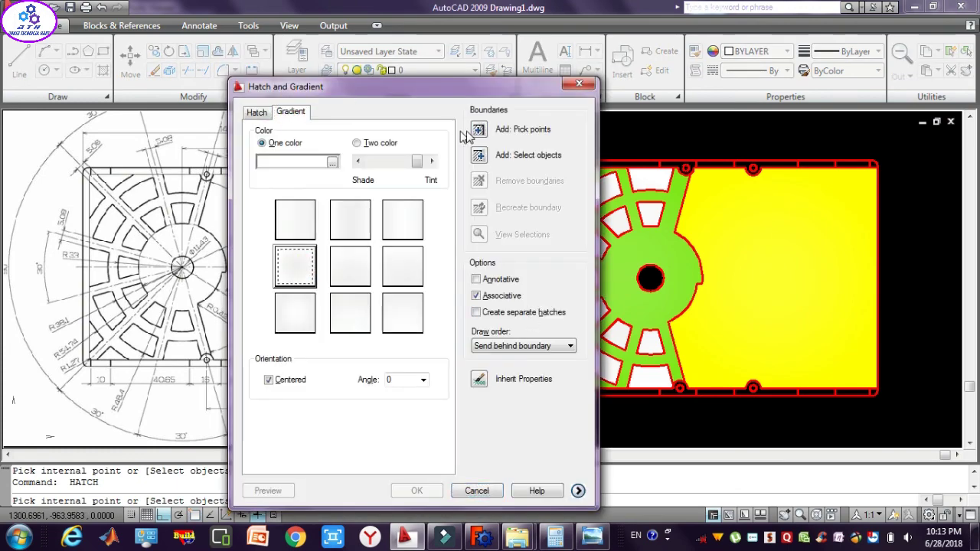
left_click(478, 129)
left_click(546, 352)
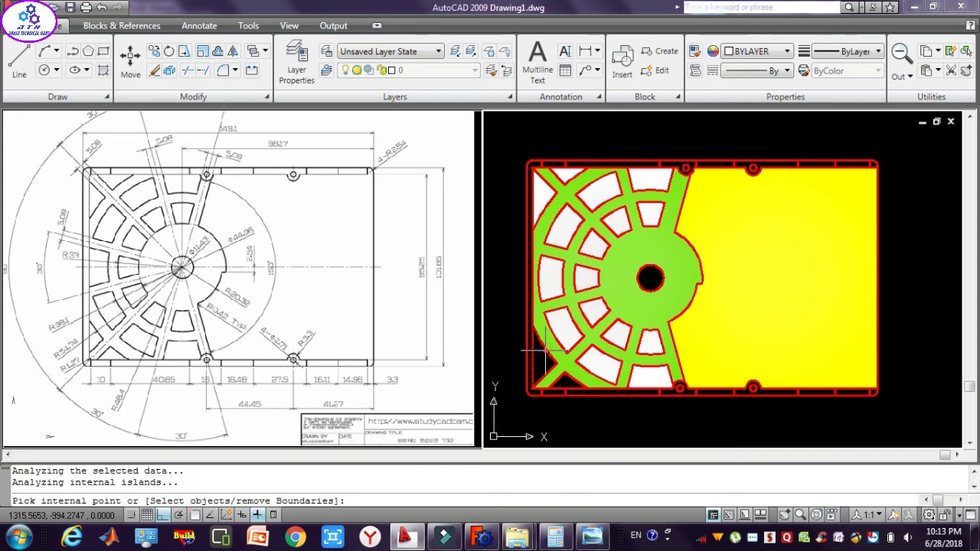
left_click(567, 381)
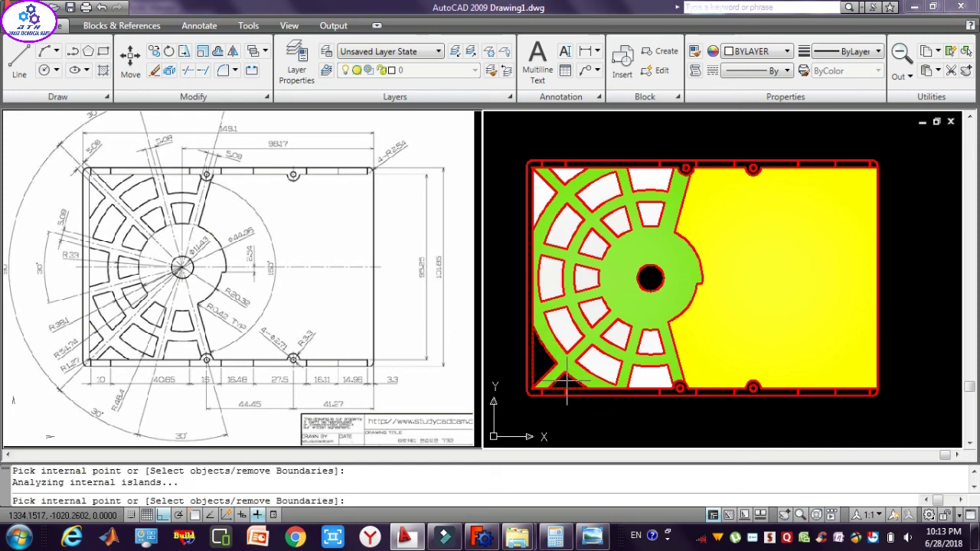
key("Return")
key("Return")
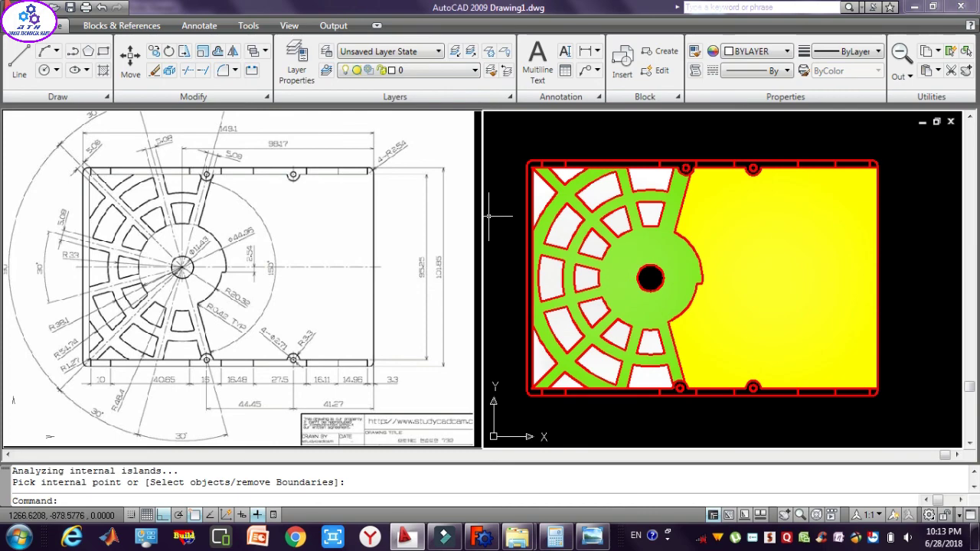
type("h")
key("Return")
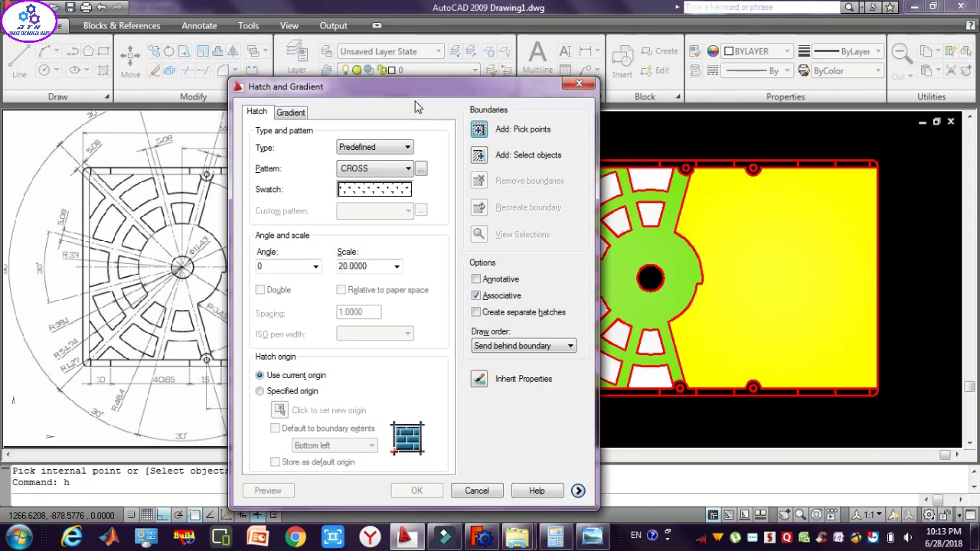
Fill the border strip with a blue index-colour gradient, picking three points along it
left_click(291, 115)
double_click(288, 162)
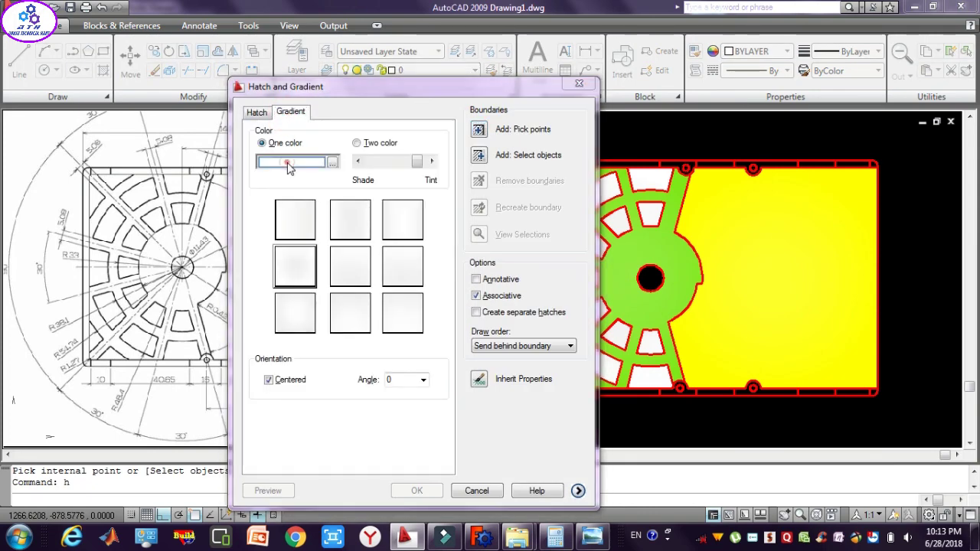
left_click(339, 166)
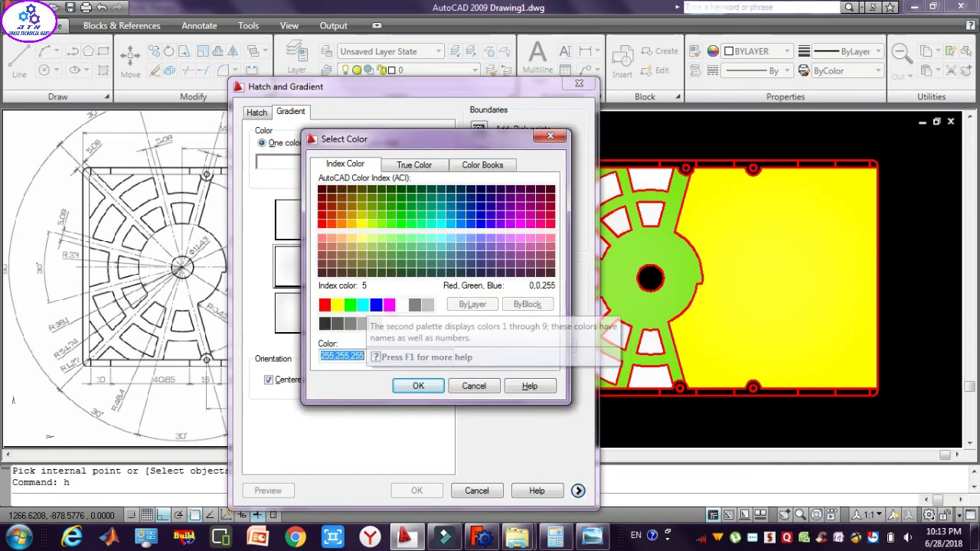
left_click(375, 305)
left_click(401, 380)
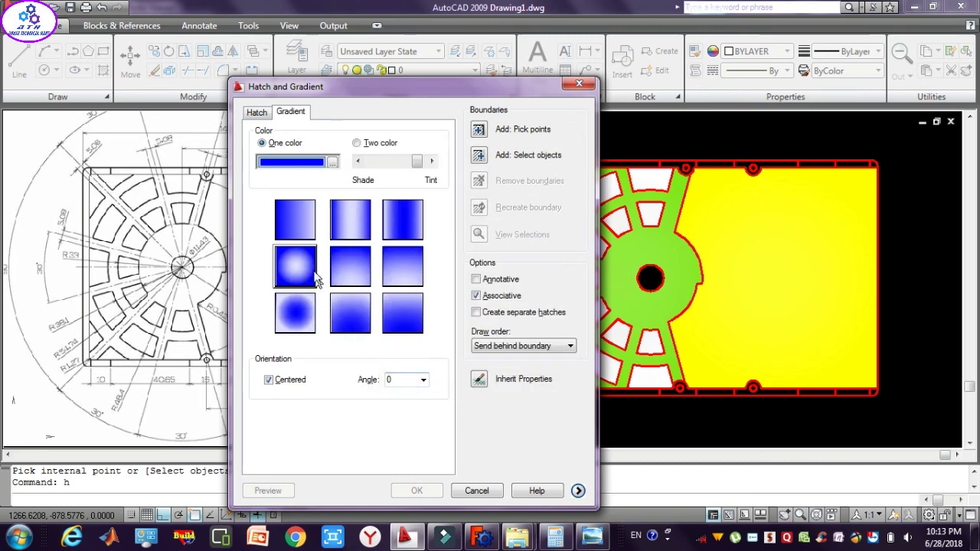
left_click(477, 131)
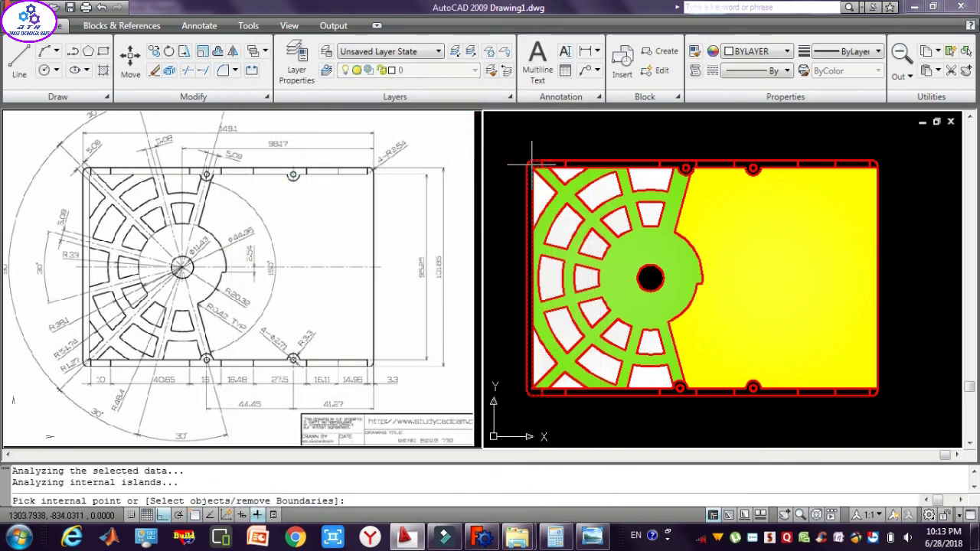
left_click(559, 163)
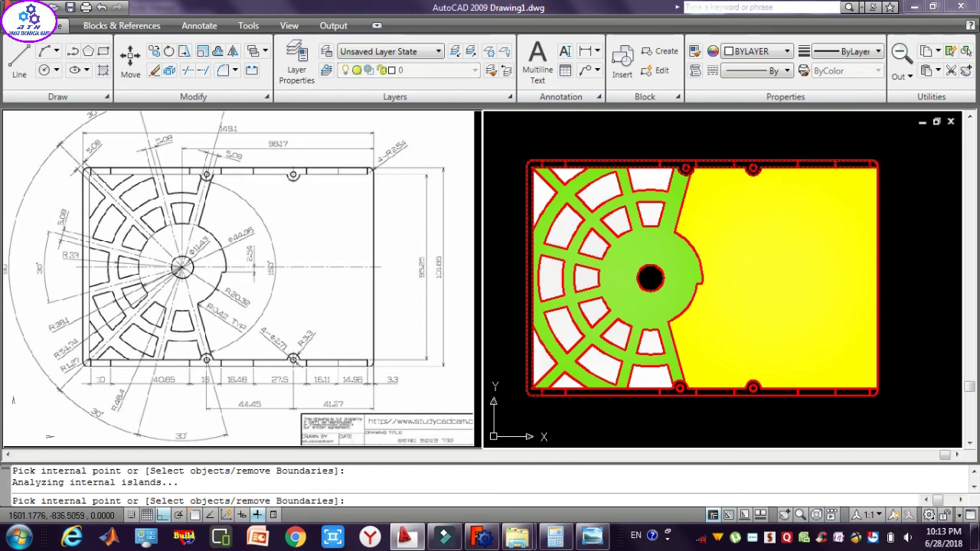
left_click(875, 390)
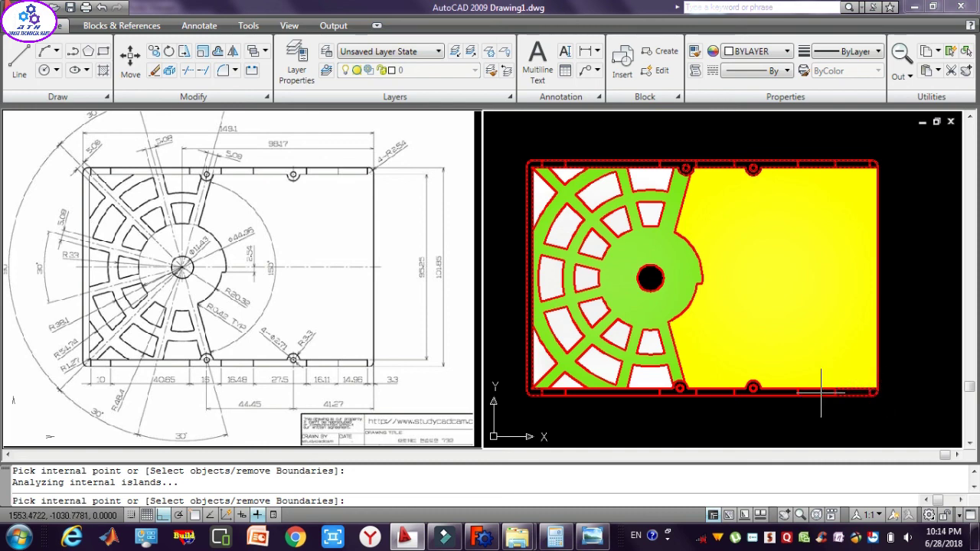
left_click(783, 393)
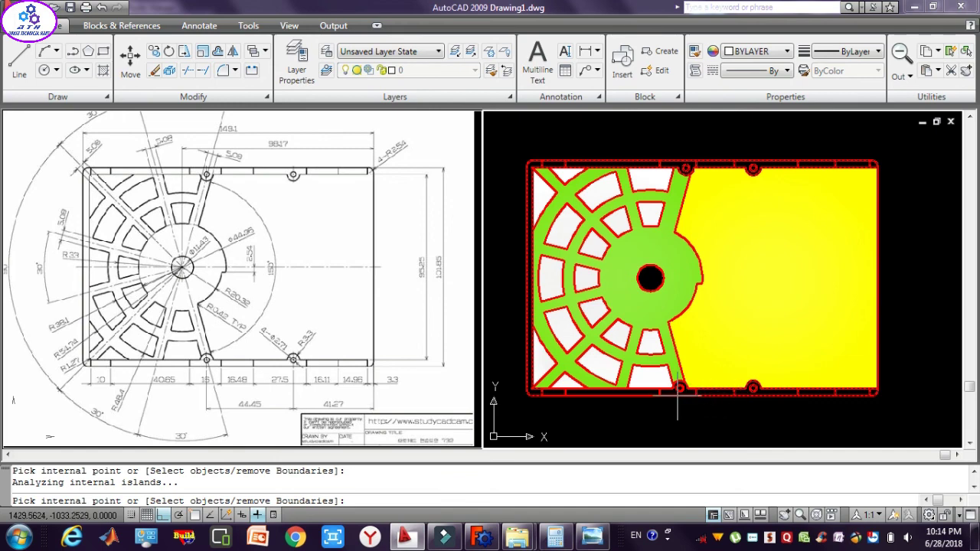
right_click(553, 393)
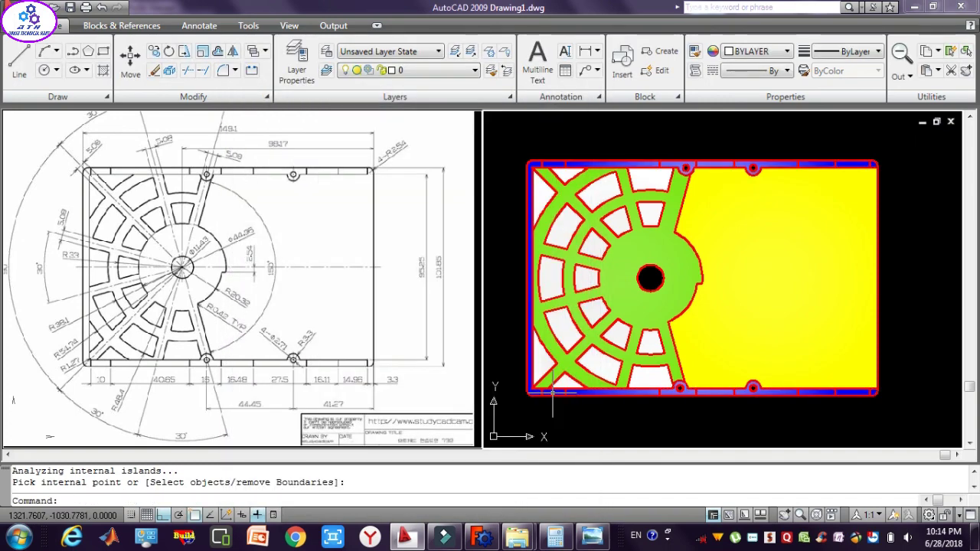
right_click(552, 393)
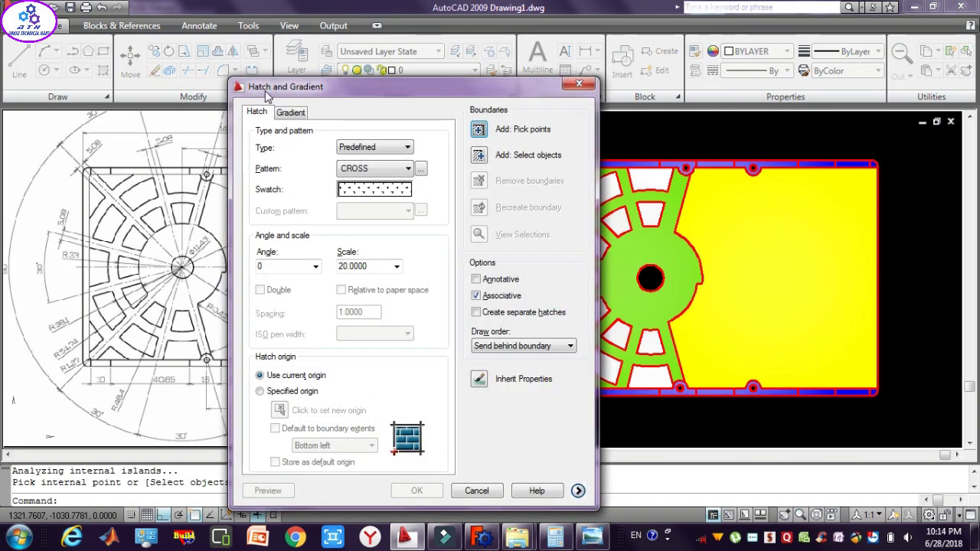
Fill the centre hub hole with a white index-colour gradient
left_click(292, 113)
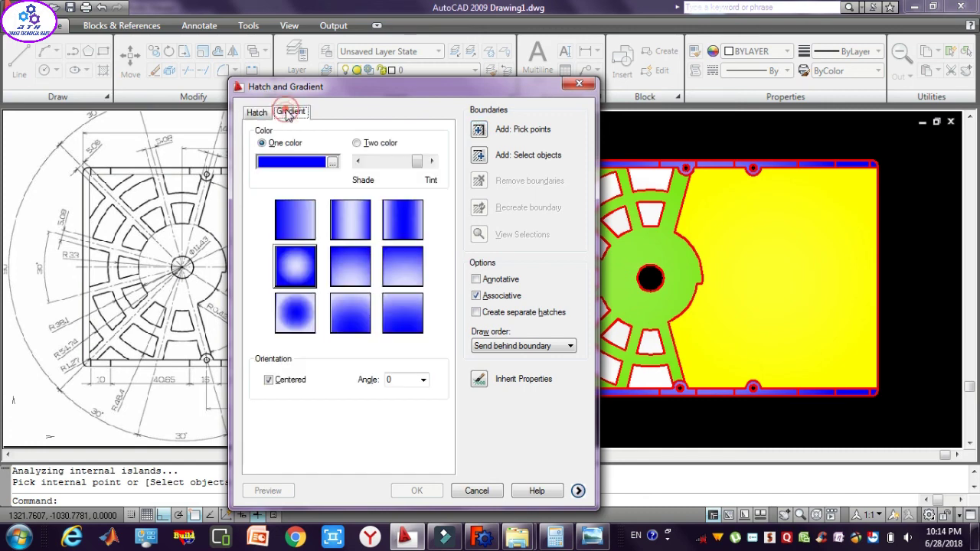
left_click(296, 167)
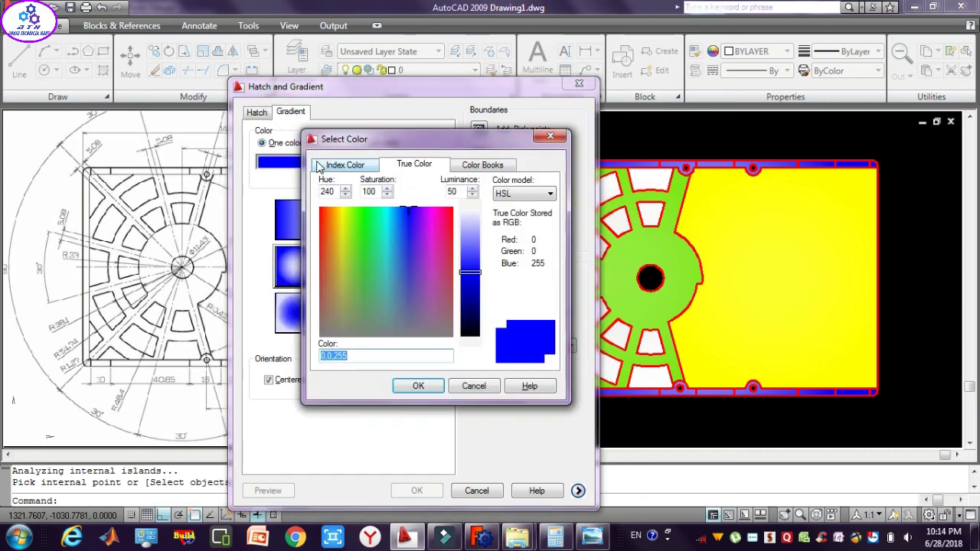
left_click(323, 163)
left_click(401, 305)
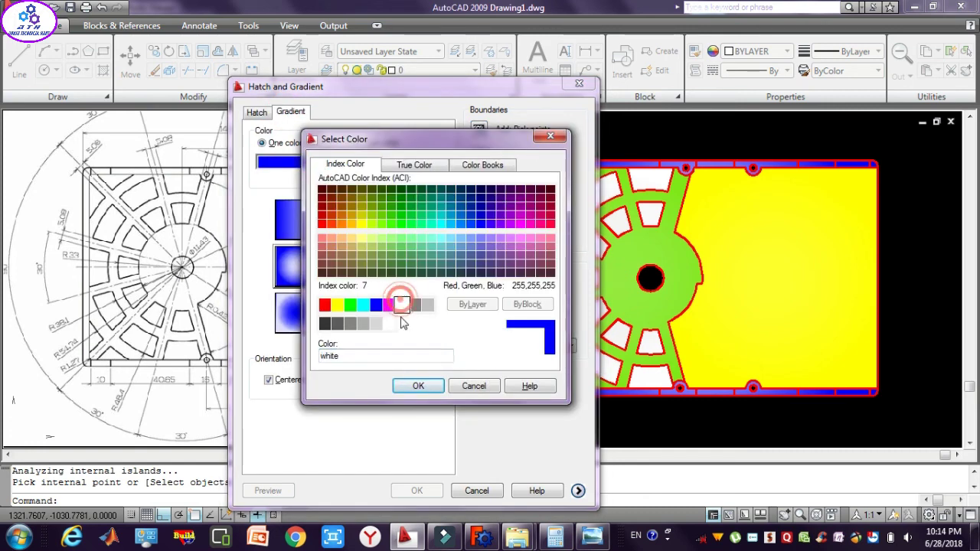
left_click(402, 385)
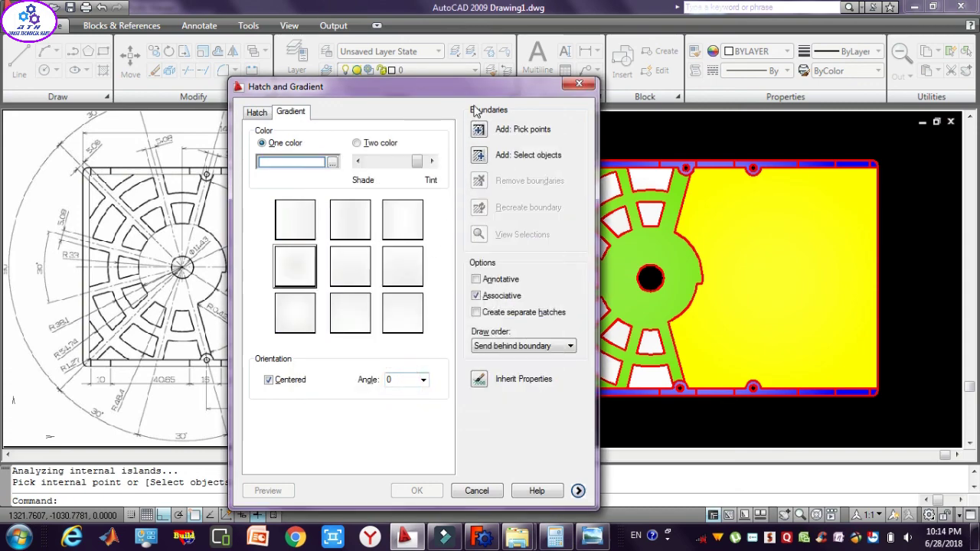
left_click(478, 130)
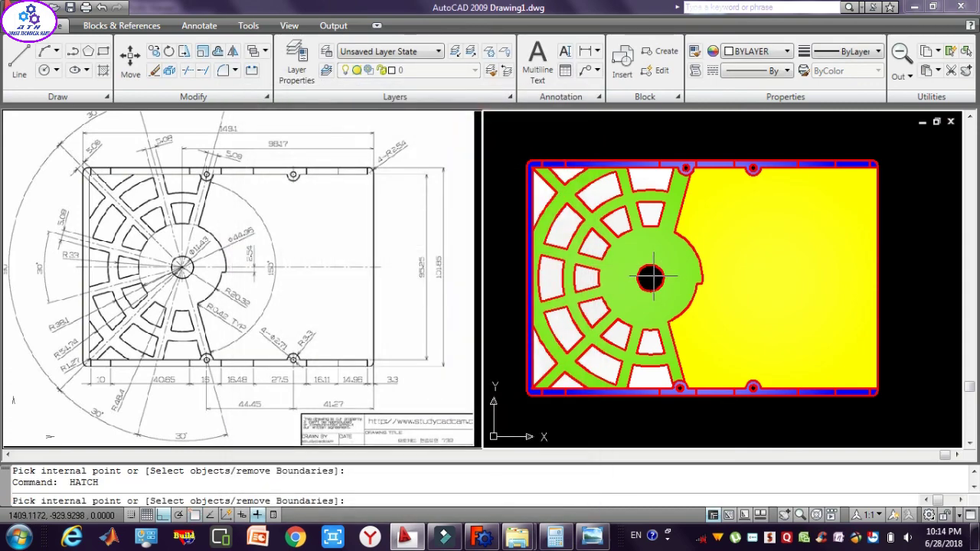
left_click(652, 277)
key("Return")
key("Return")
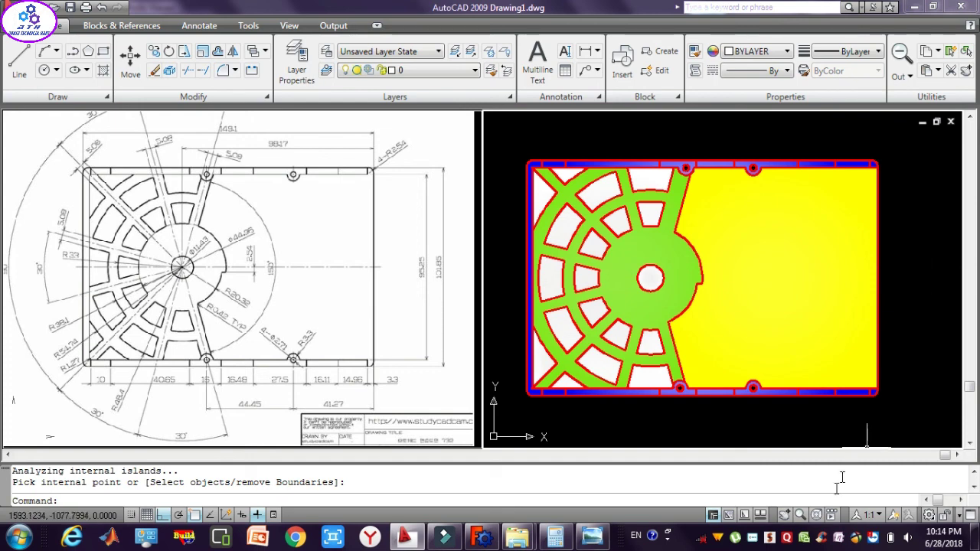
right_click(754, 538)
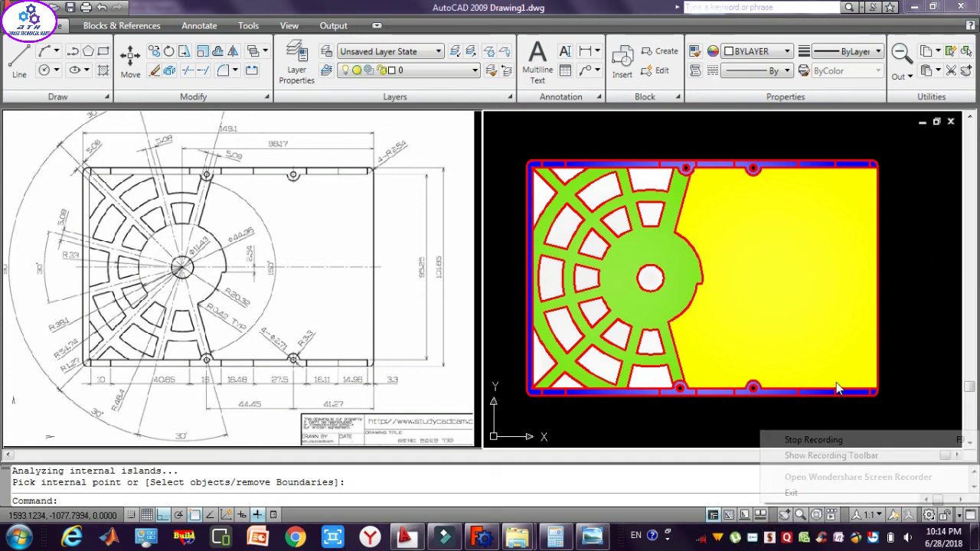